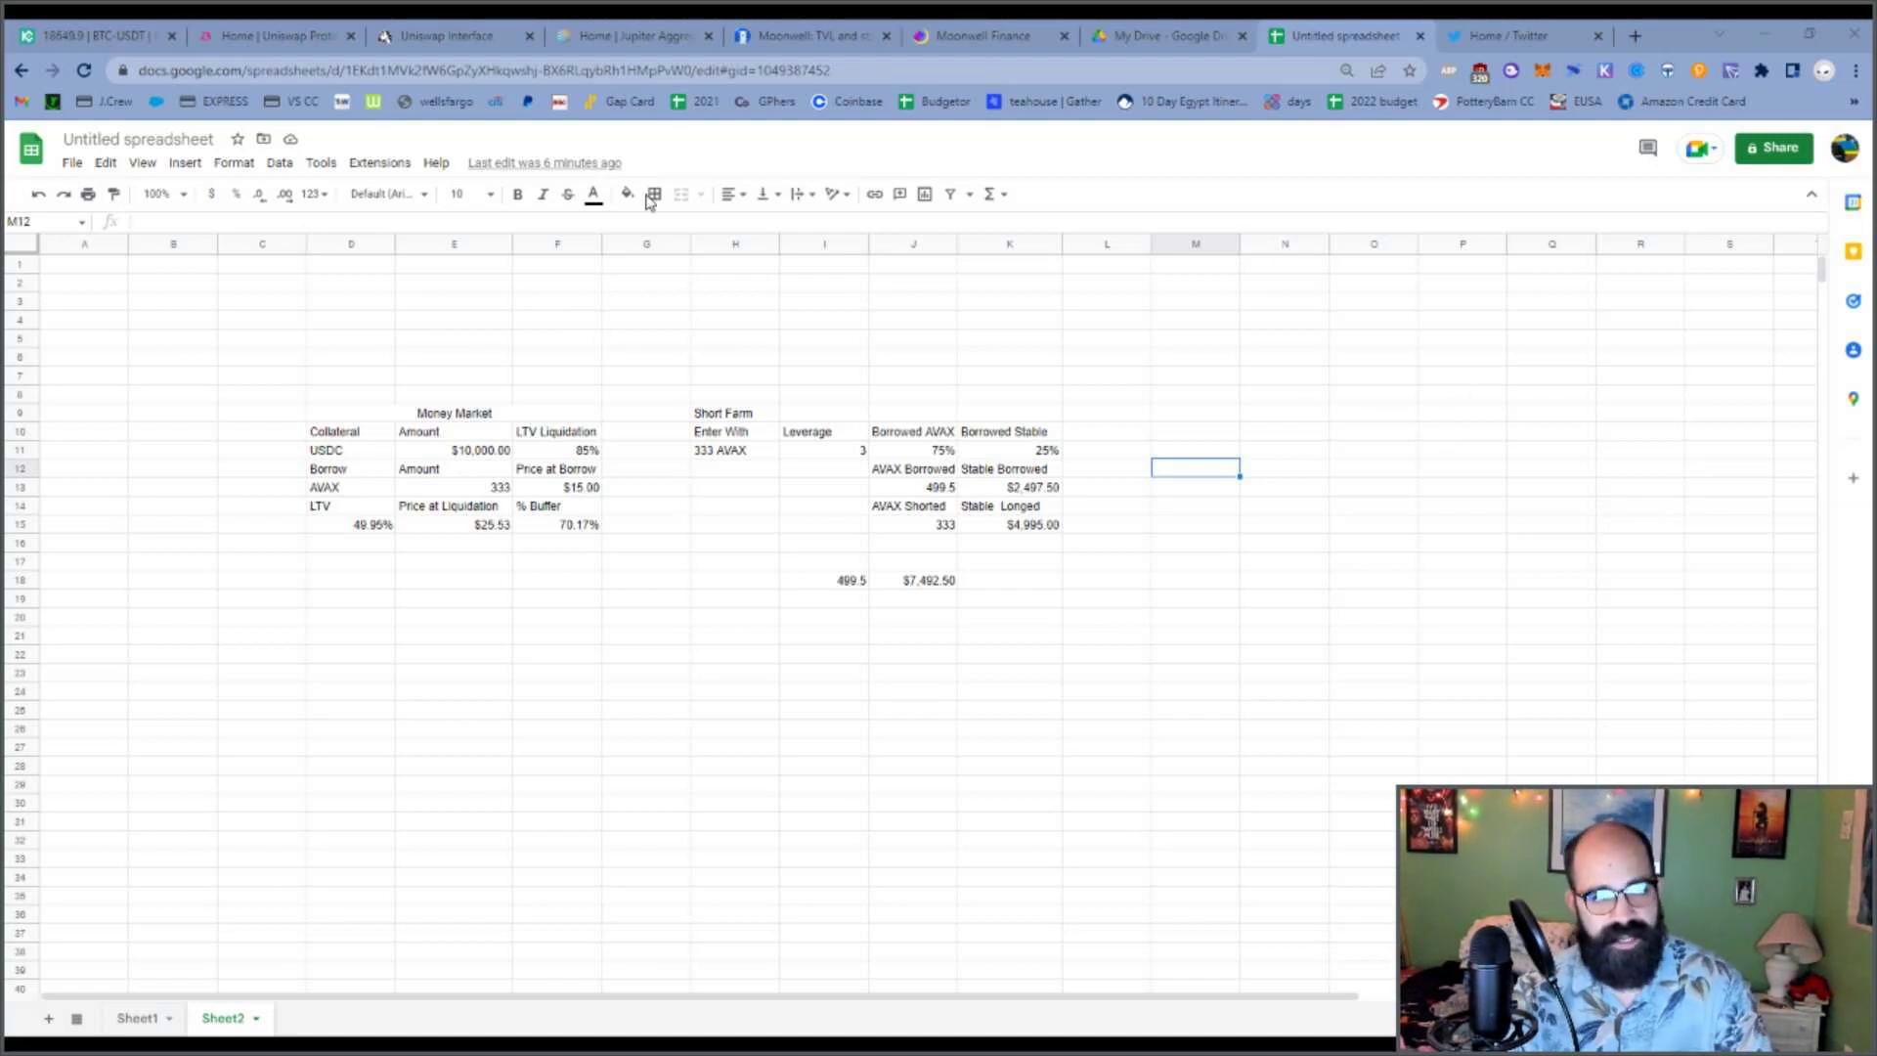
Rename the untitled spreadsheet as "Leverage Short Farming Calc".
click(148, 142)
text(Levera)
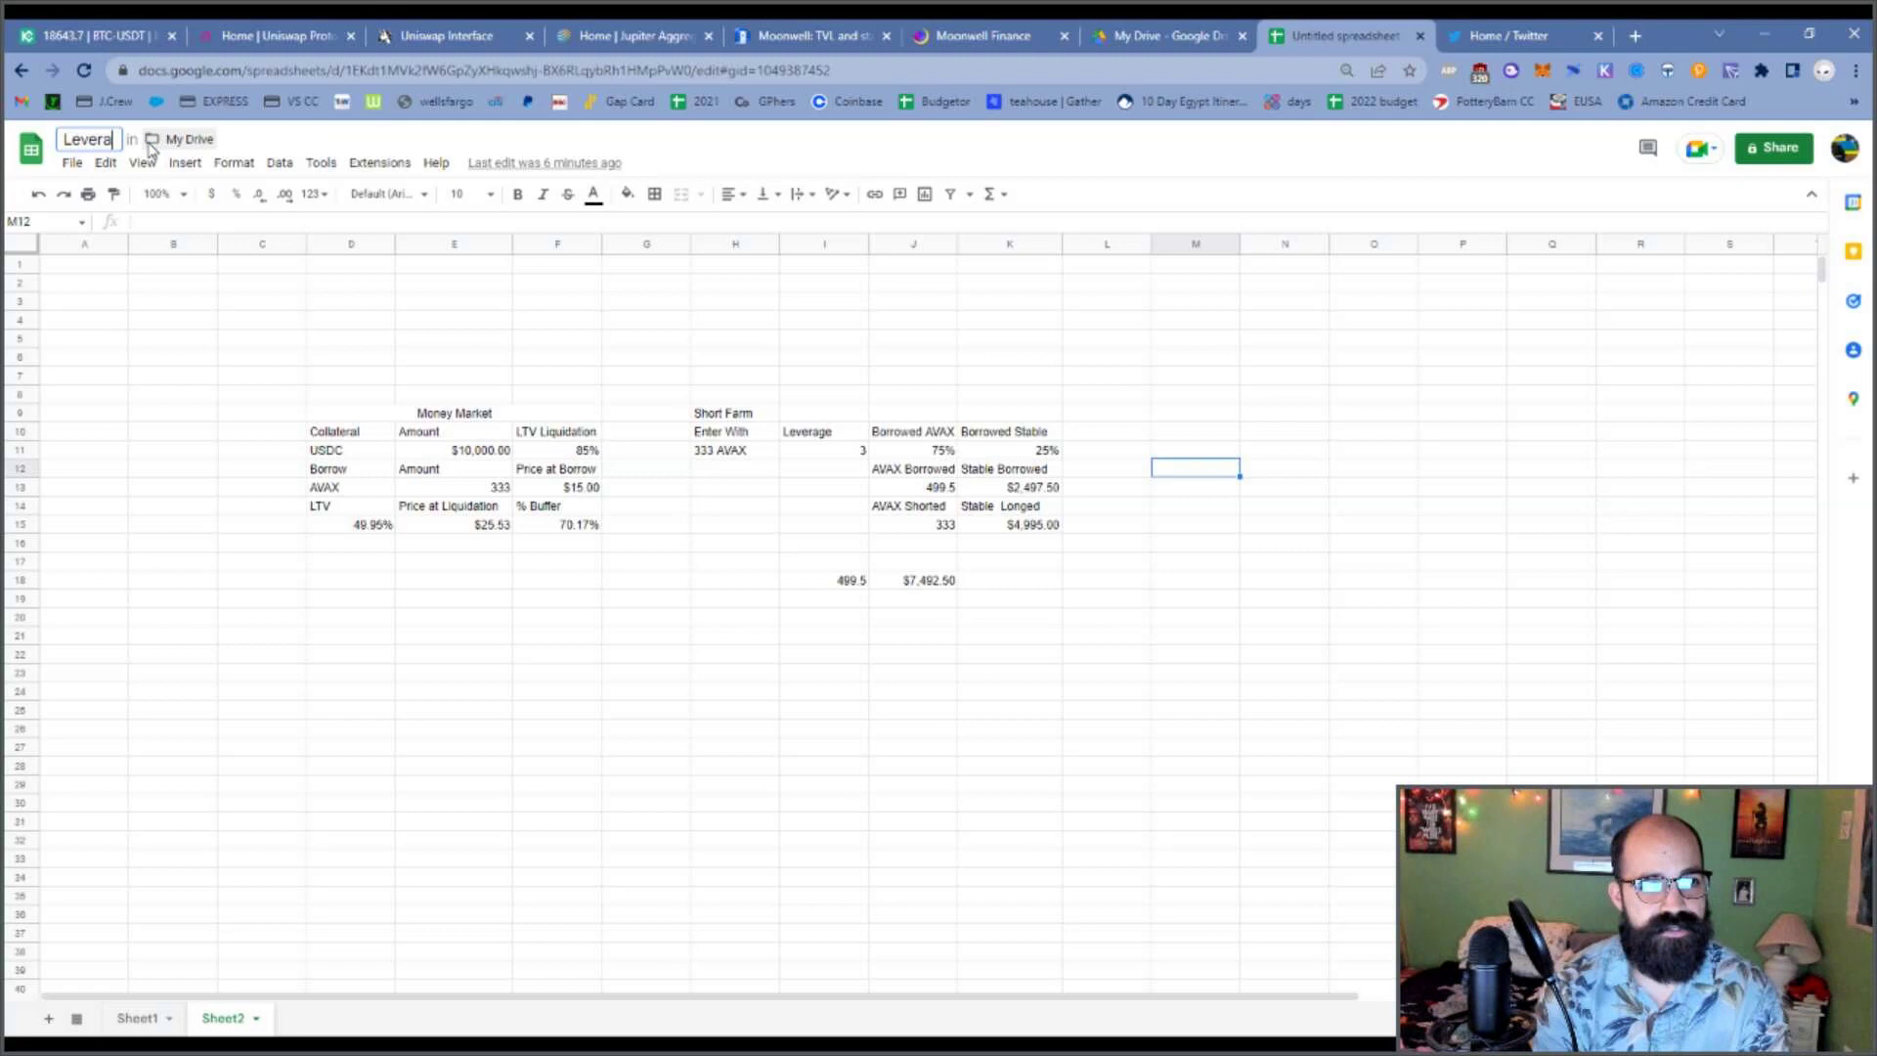
text(ge Short Farming)
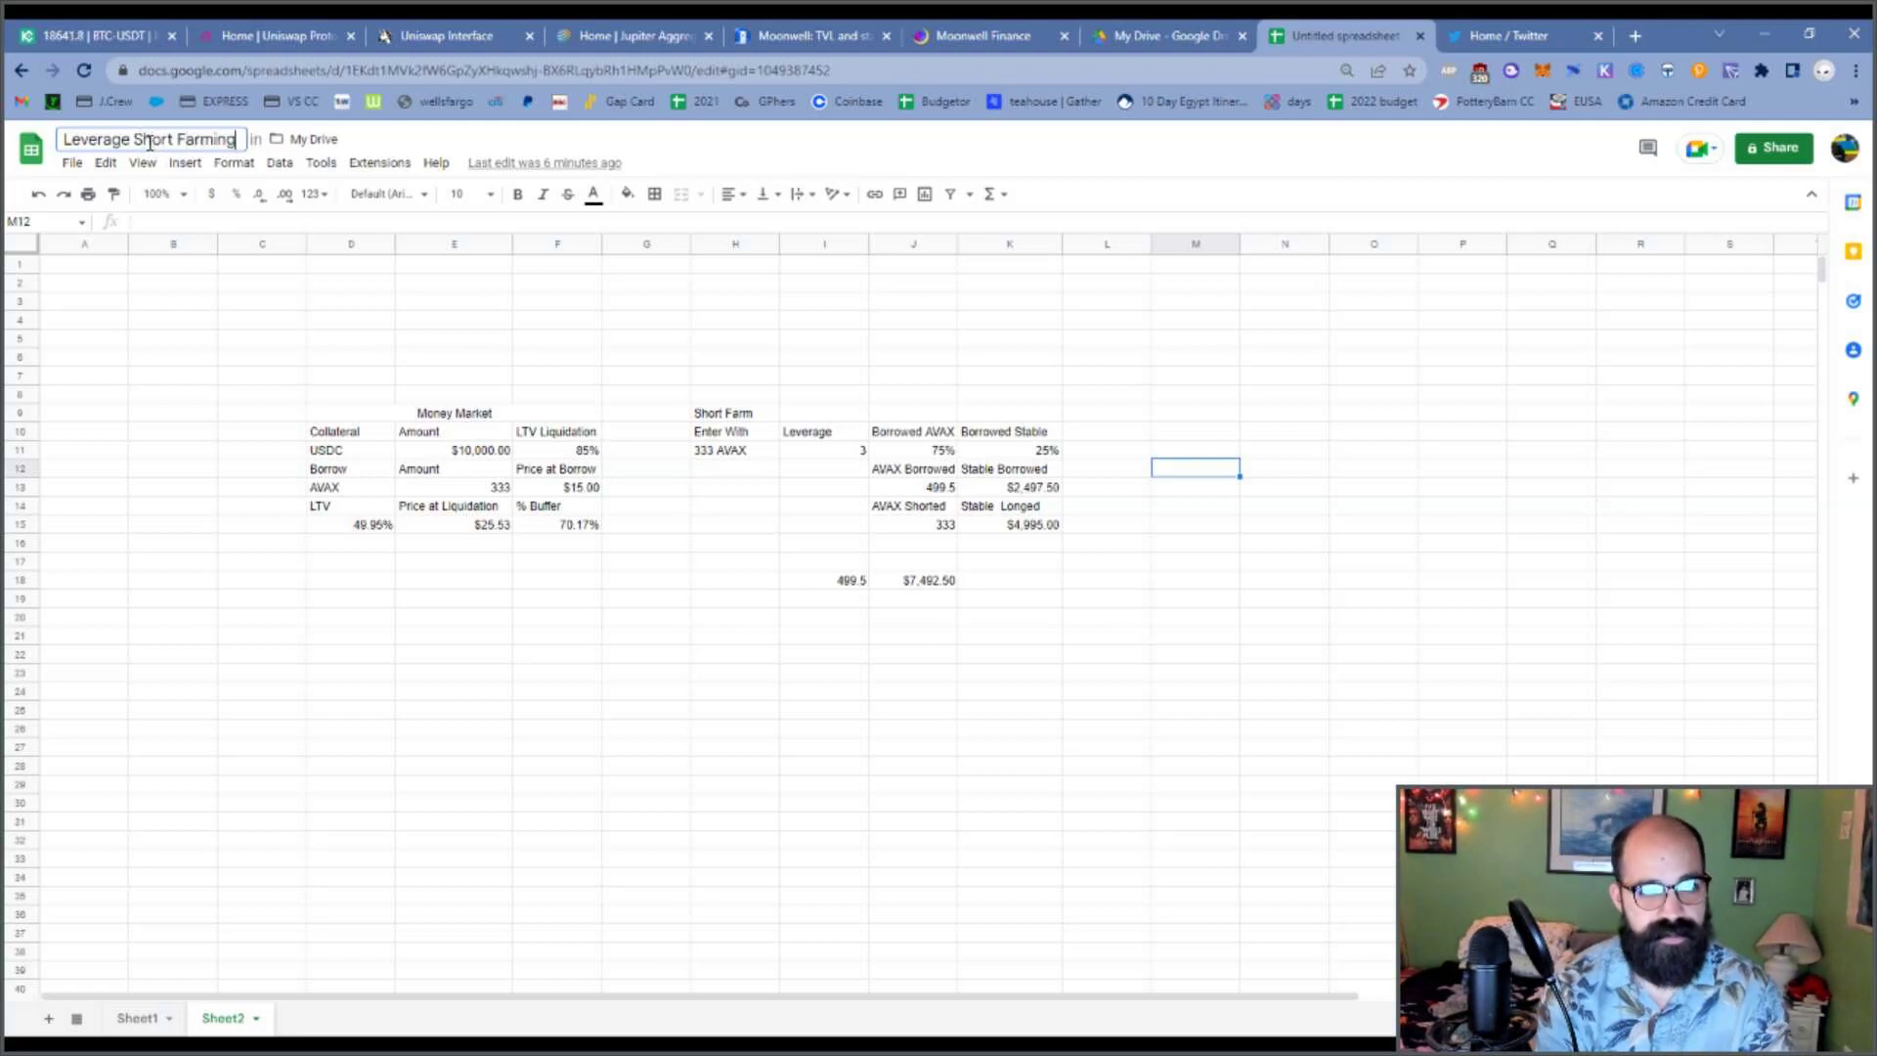
text( Calc)
key(Return)
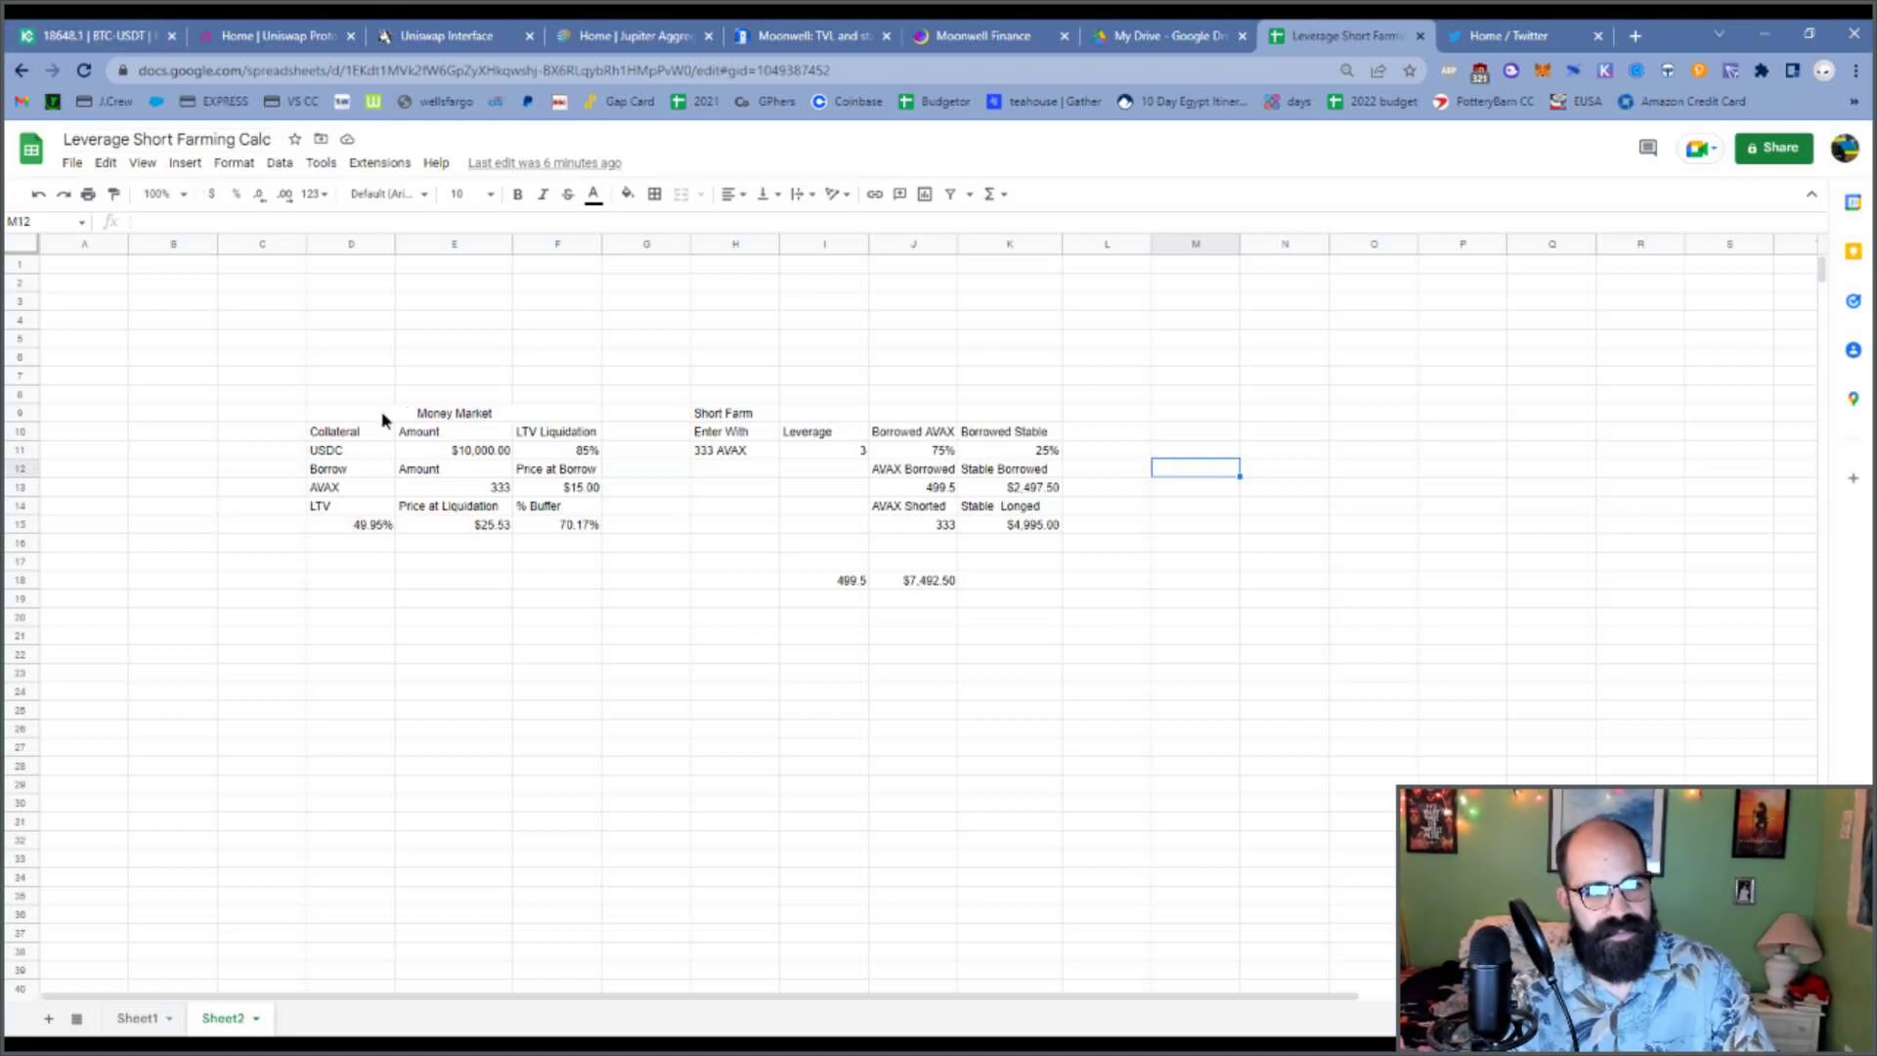
Merge the Money Market title across D8:F9 and centre it vertically above its table.
drag(383, 421, 567, 396)
click(681, 193)
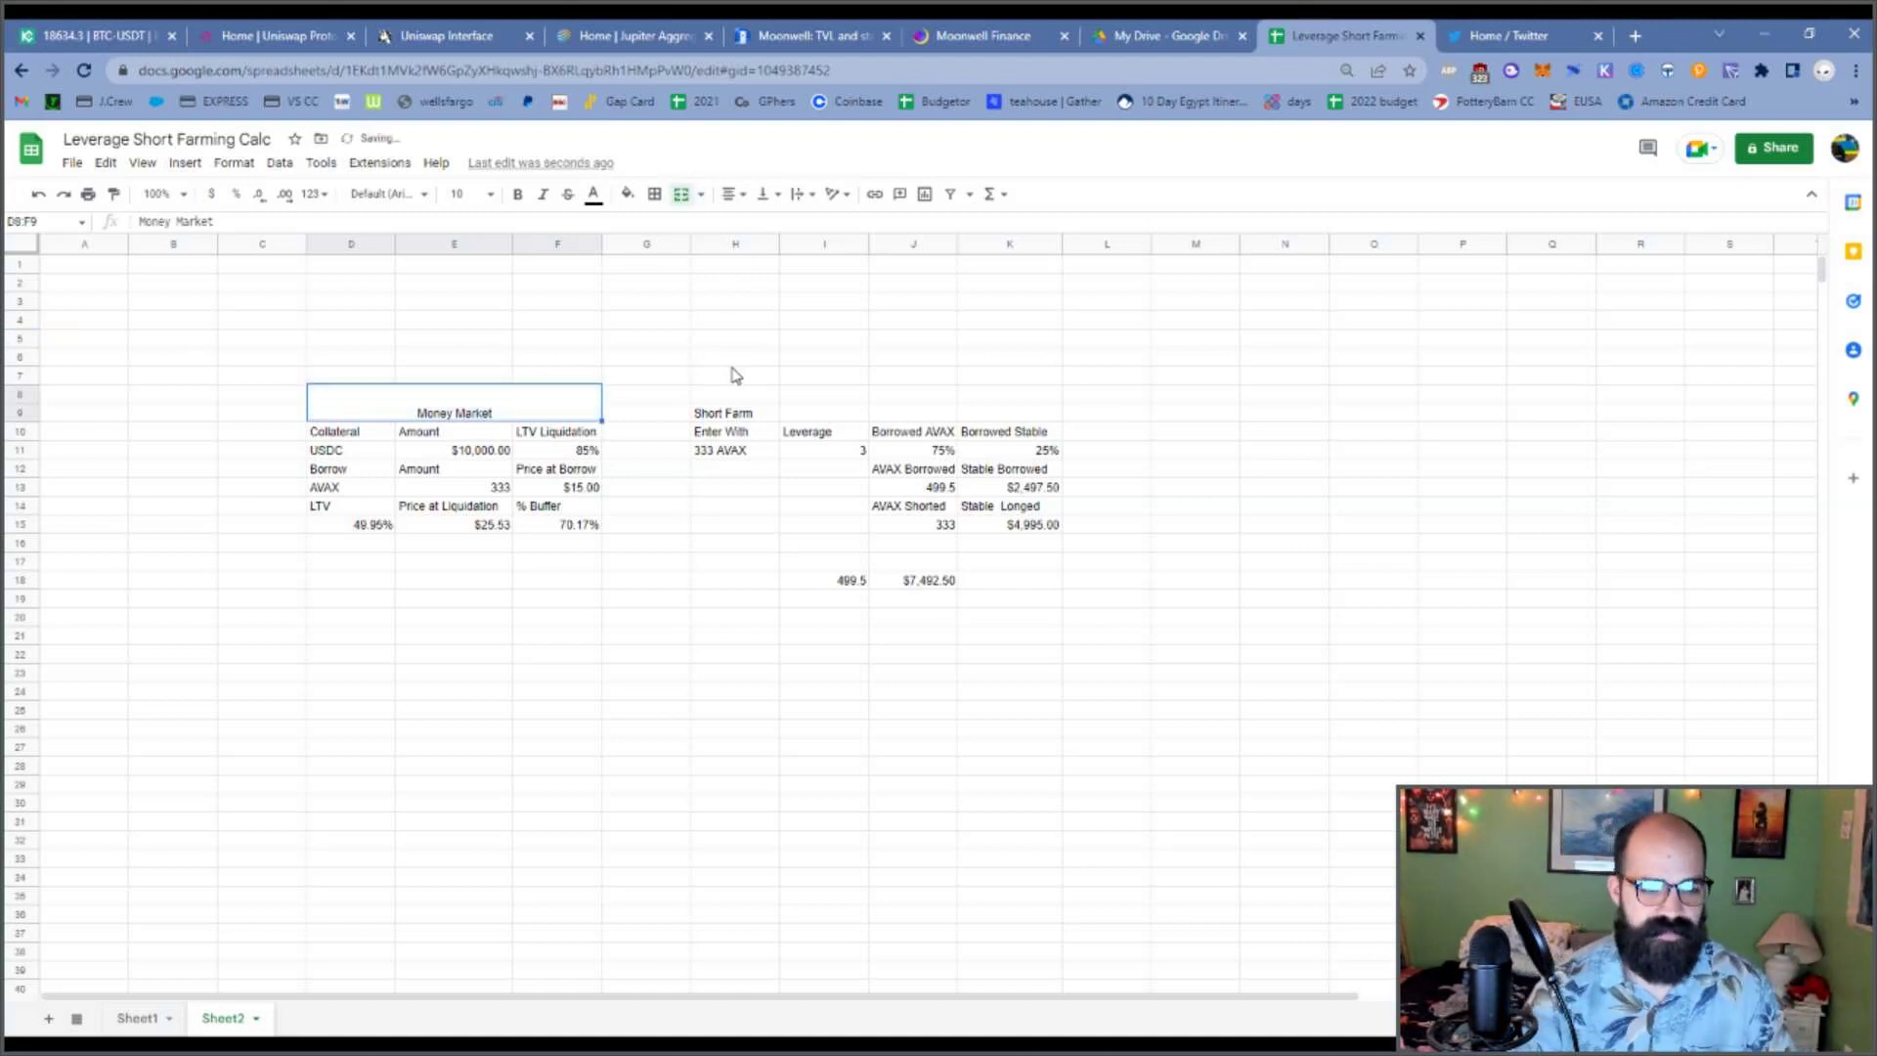
click(731, 194)
click(763, 193)
click(772, 240)
click(557, 653)
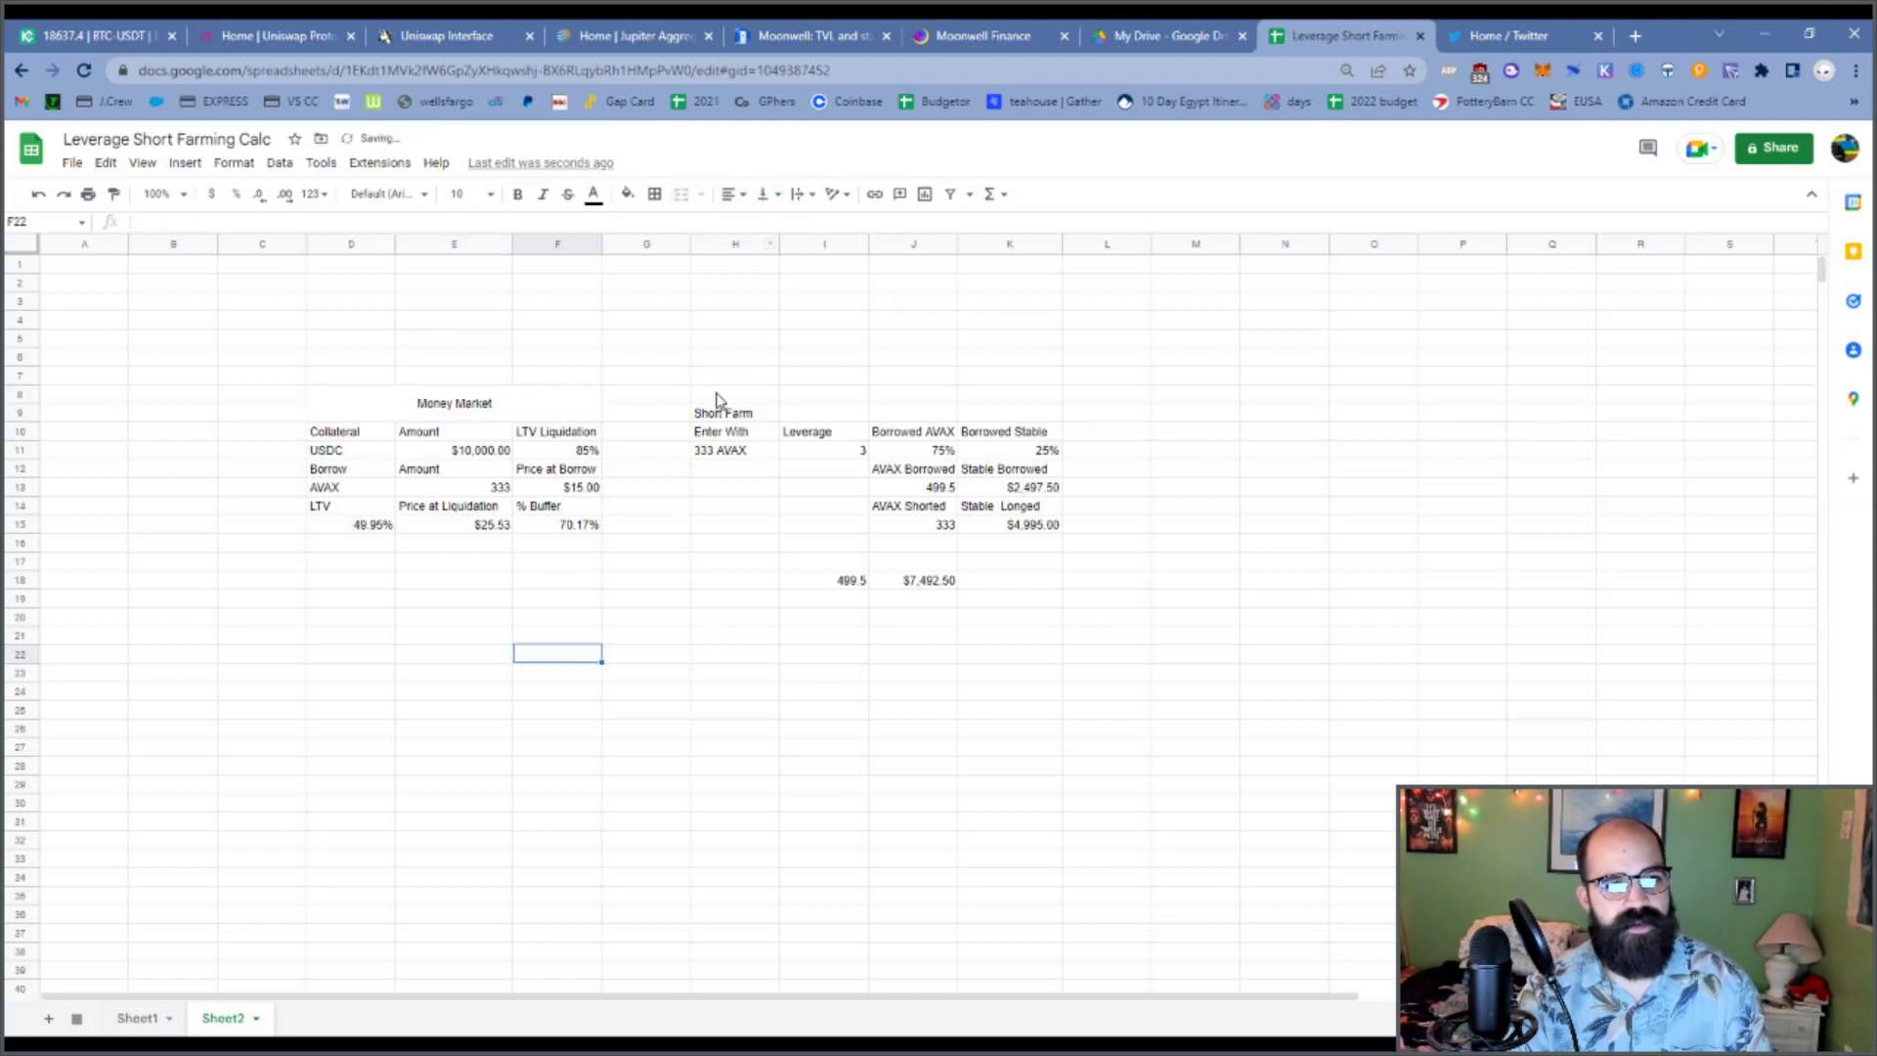
Merge the Short Farm title across H8:K9 and centre it horizontally and vertically.
drag(728, 416, 1017, 393)
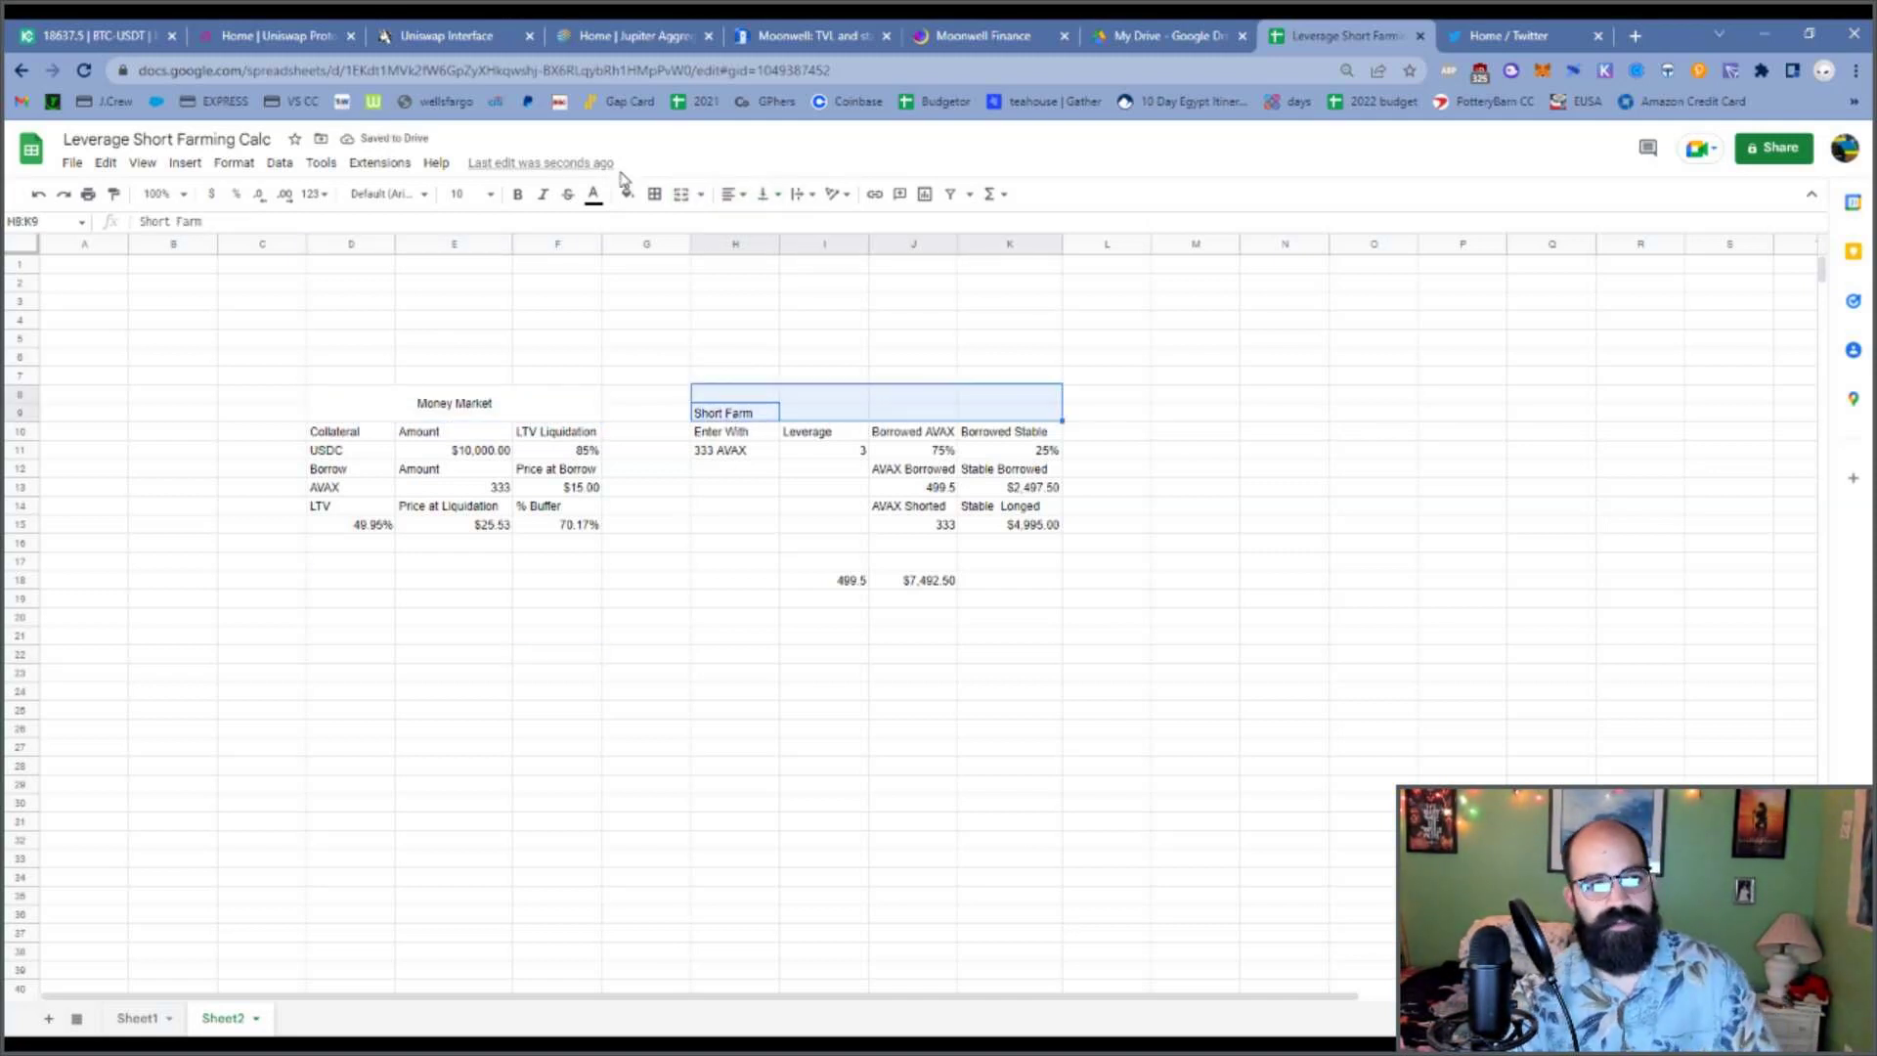
click(687, 201)
click(731, 195)
click(731, 223)
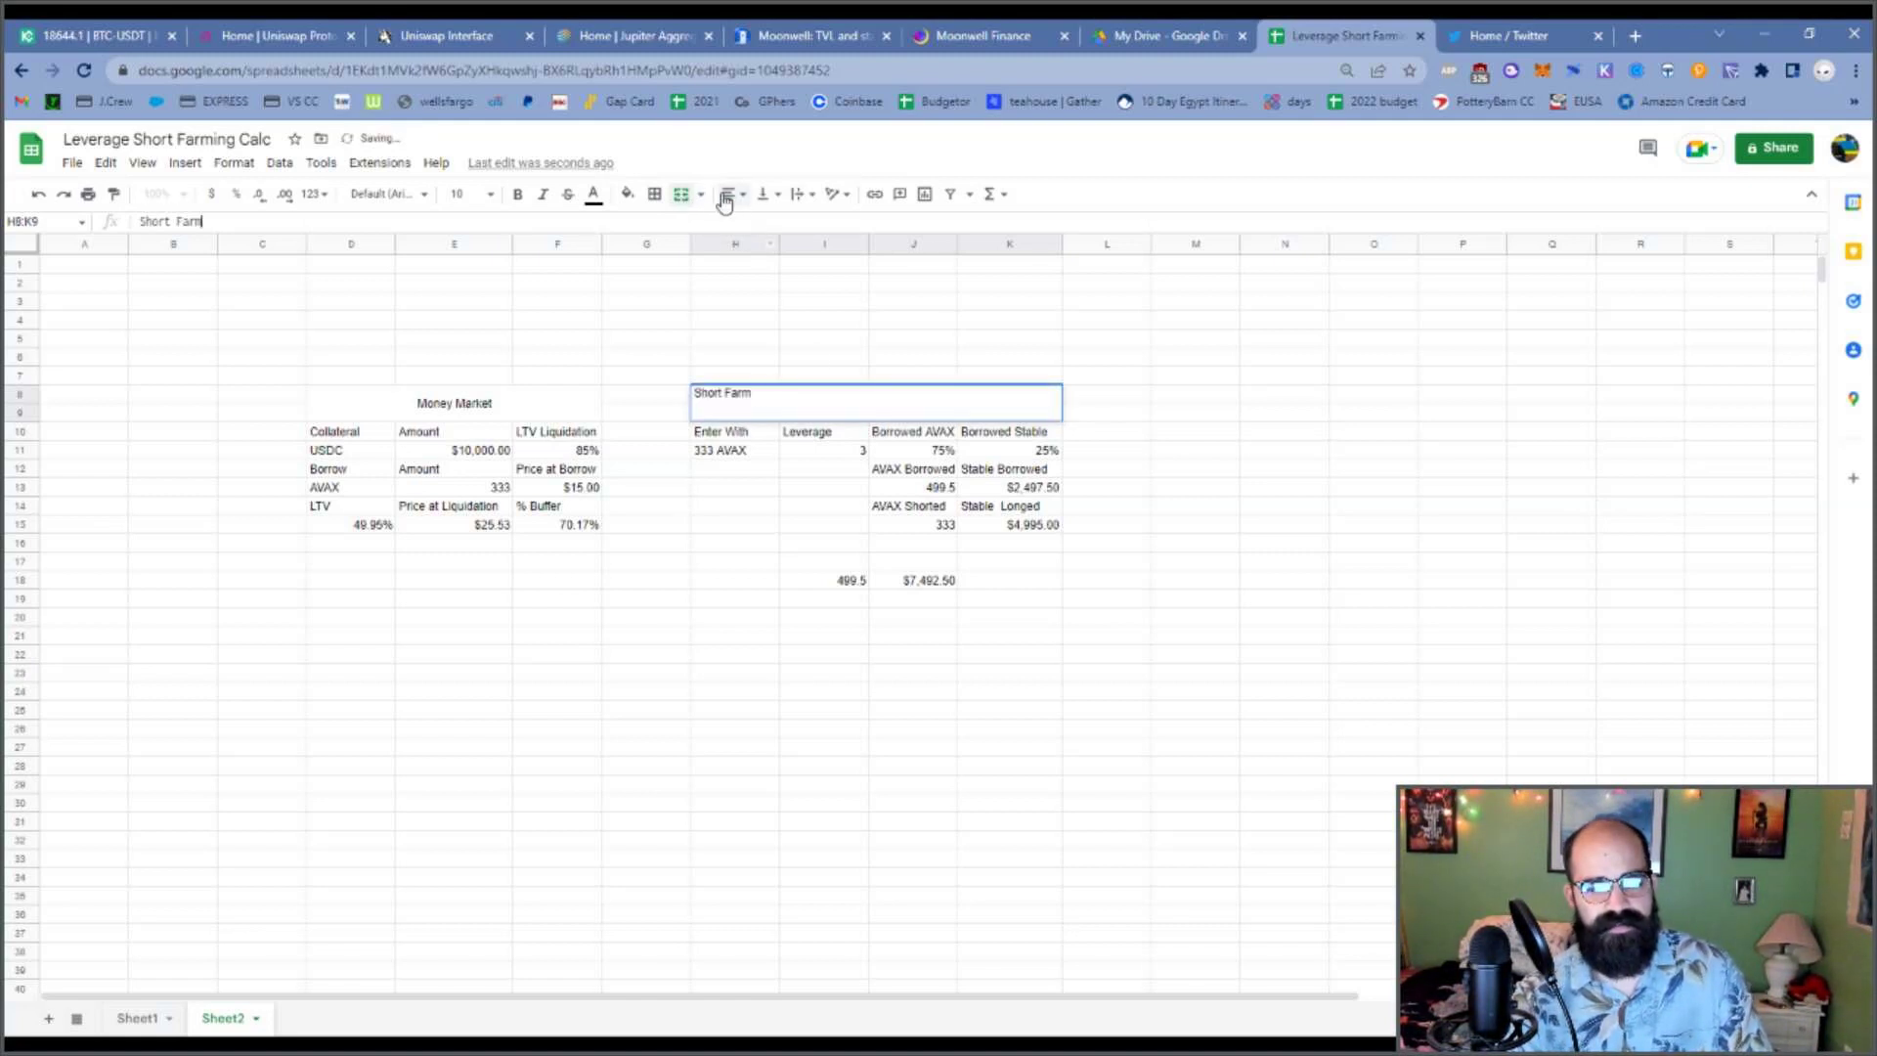
click(732, 195)
click(758, 227)
click(765, 195)
click(783, 226)
click(870, 786)
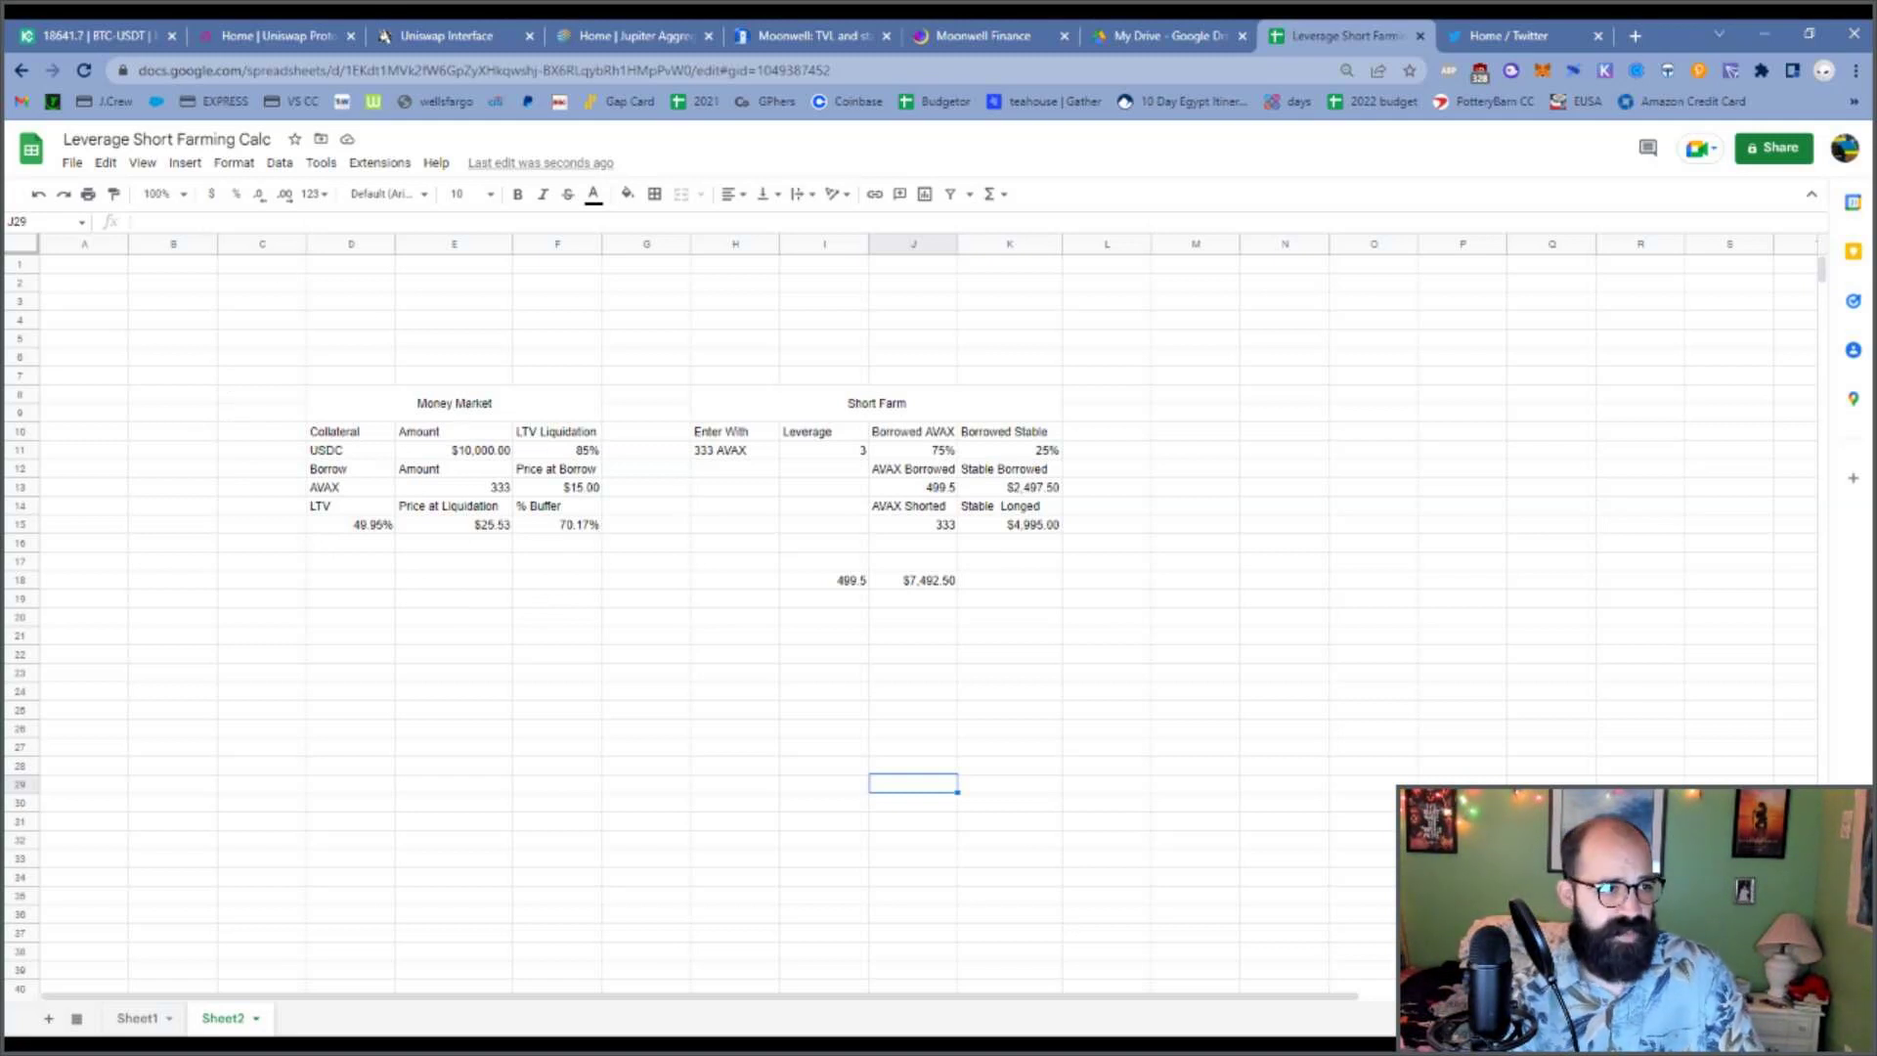
Set the sheet's zoom to 125%.
click(180, 196)
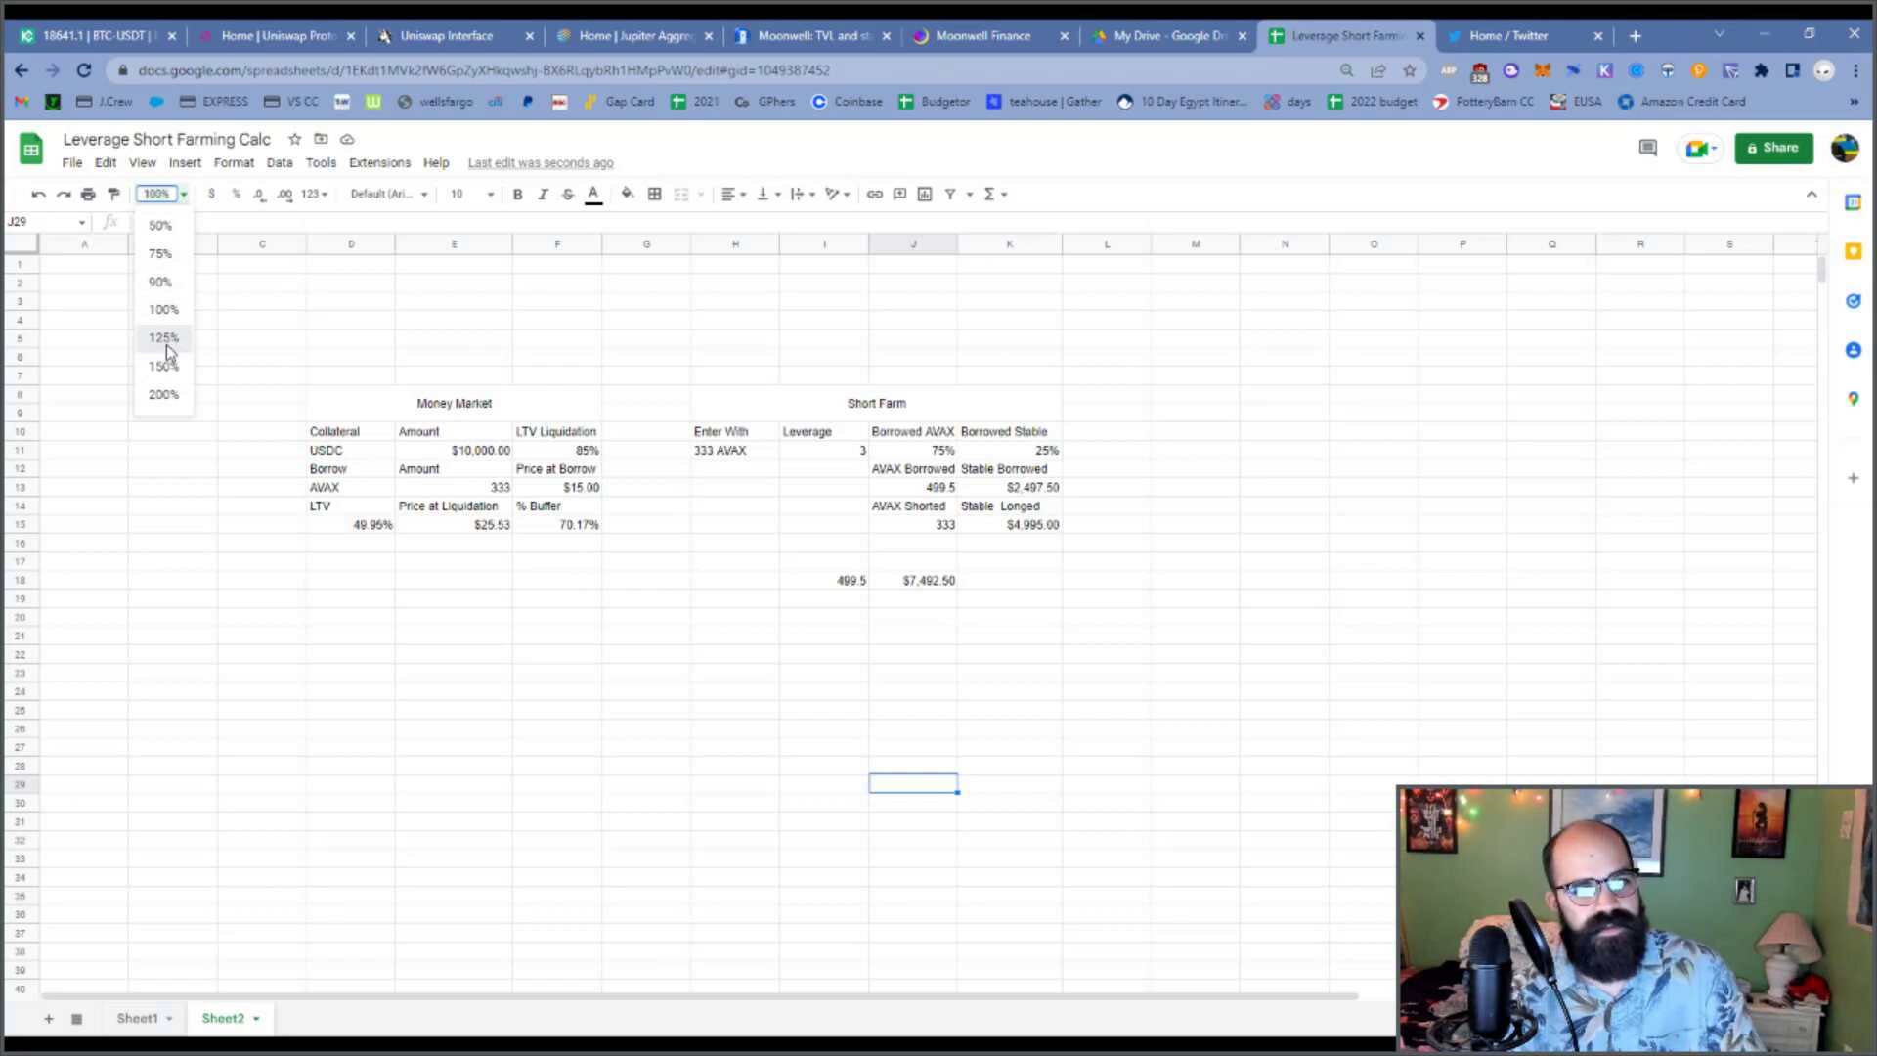
click(163, 339)
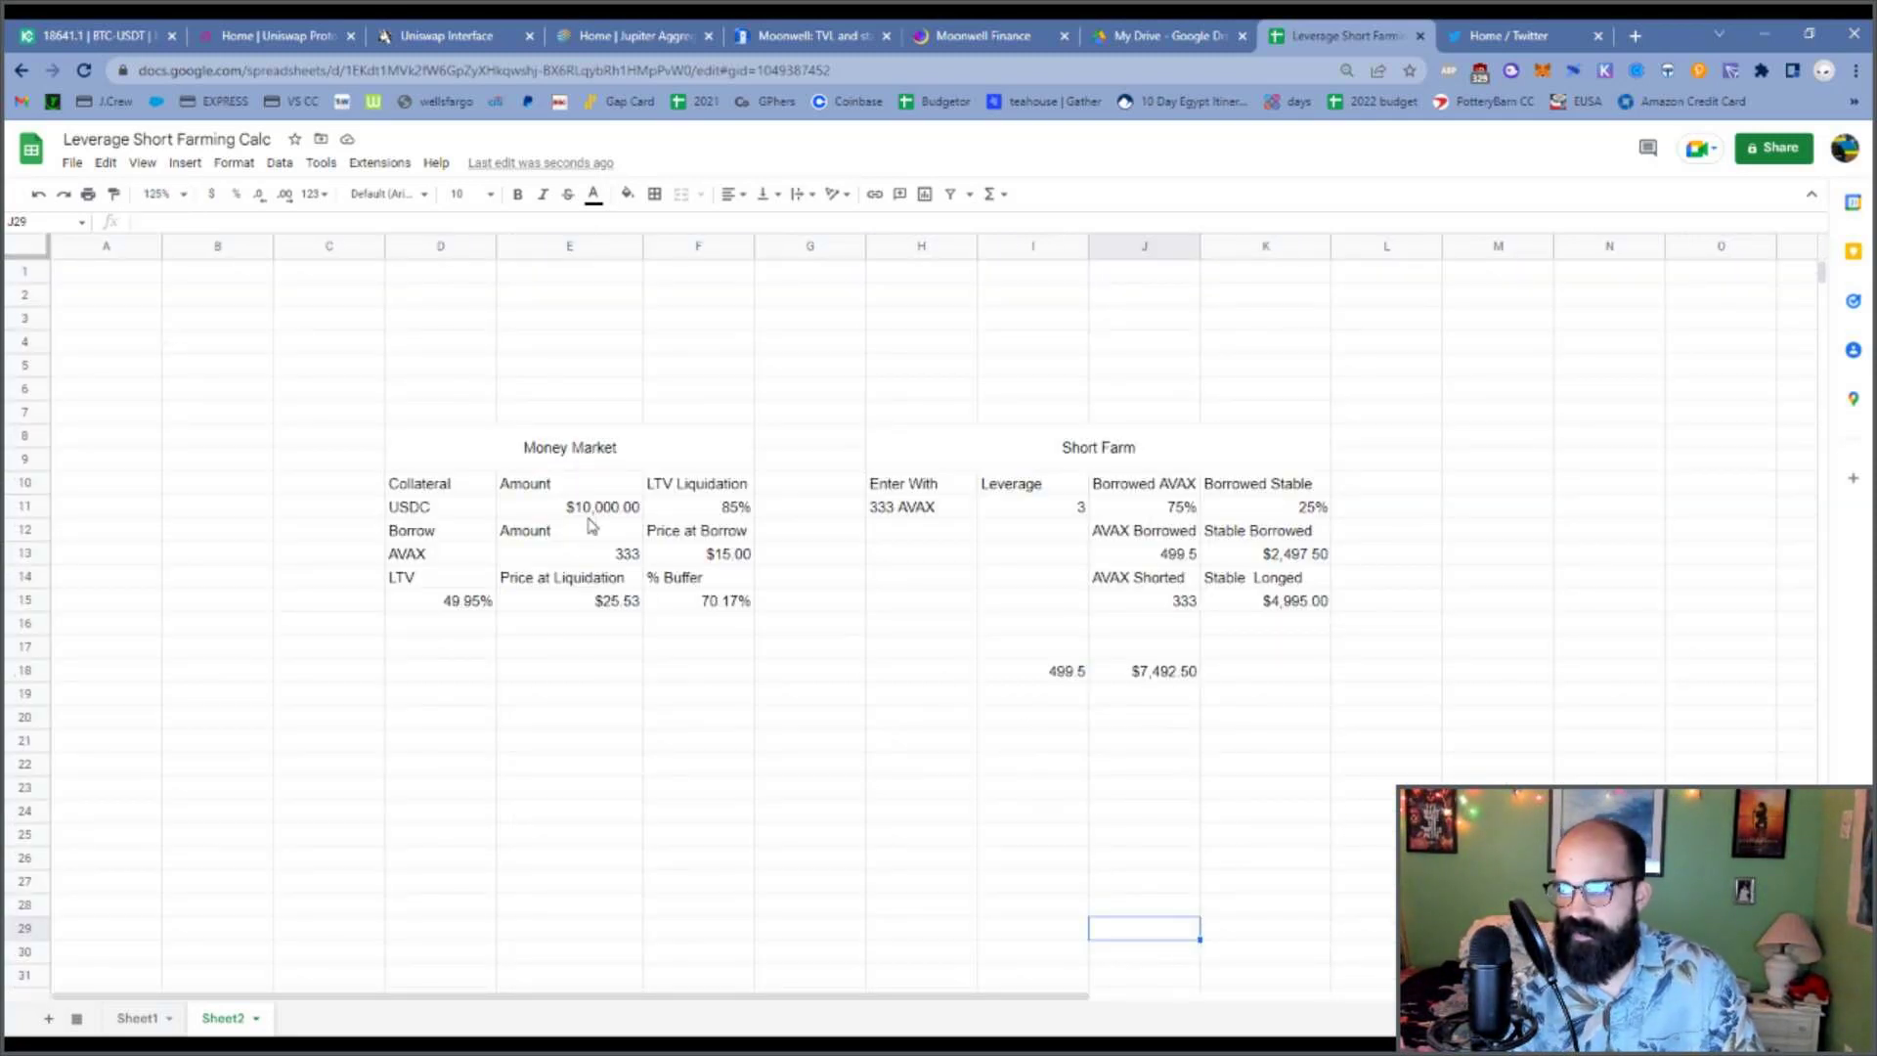
click(638, 447)
drag(628, 596, 628, 600)
click(700, 787)
drag(1183, 777, 1182, 809)
click(1023, 858)
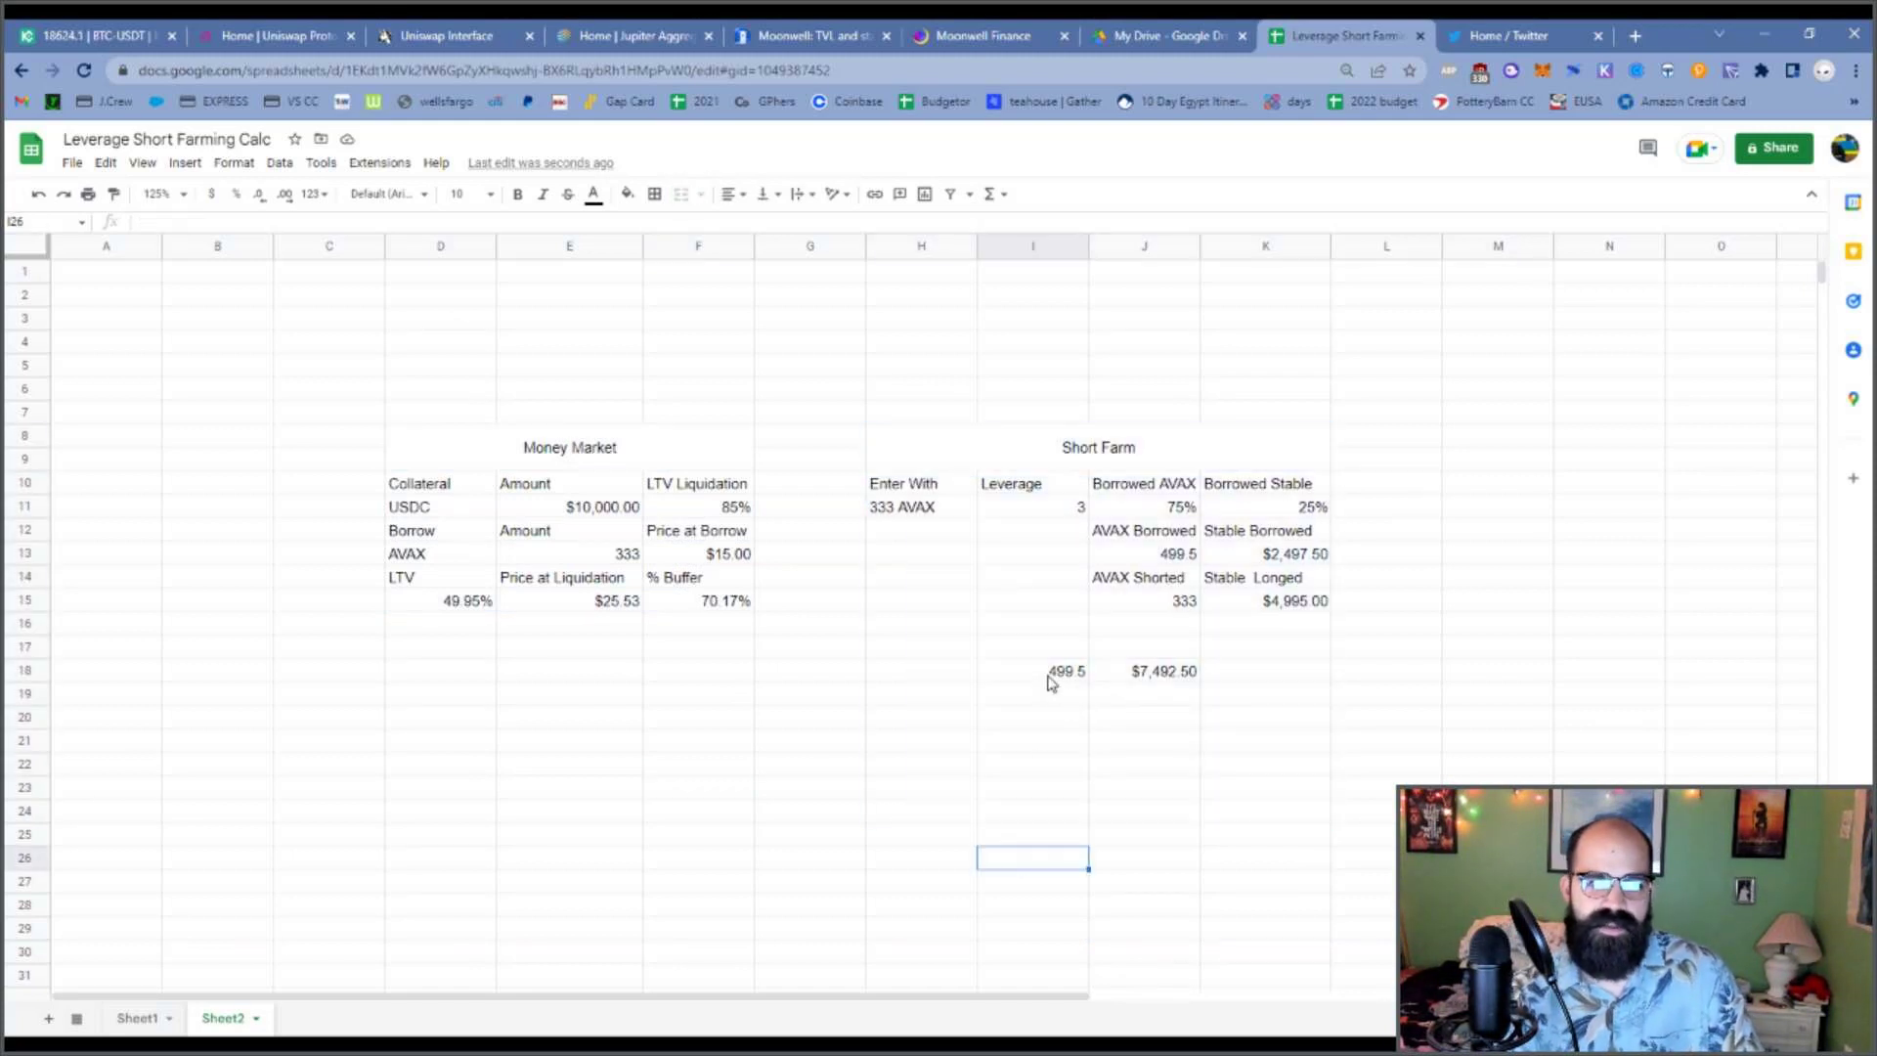
Move the two helper calculations from I18:J18 to N3:O3, away from the tables.
drag(1054, 674, 1126, 690)
key(ctrl+c)
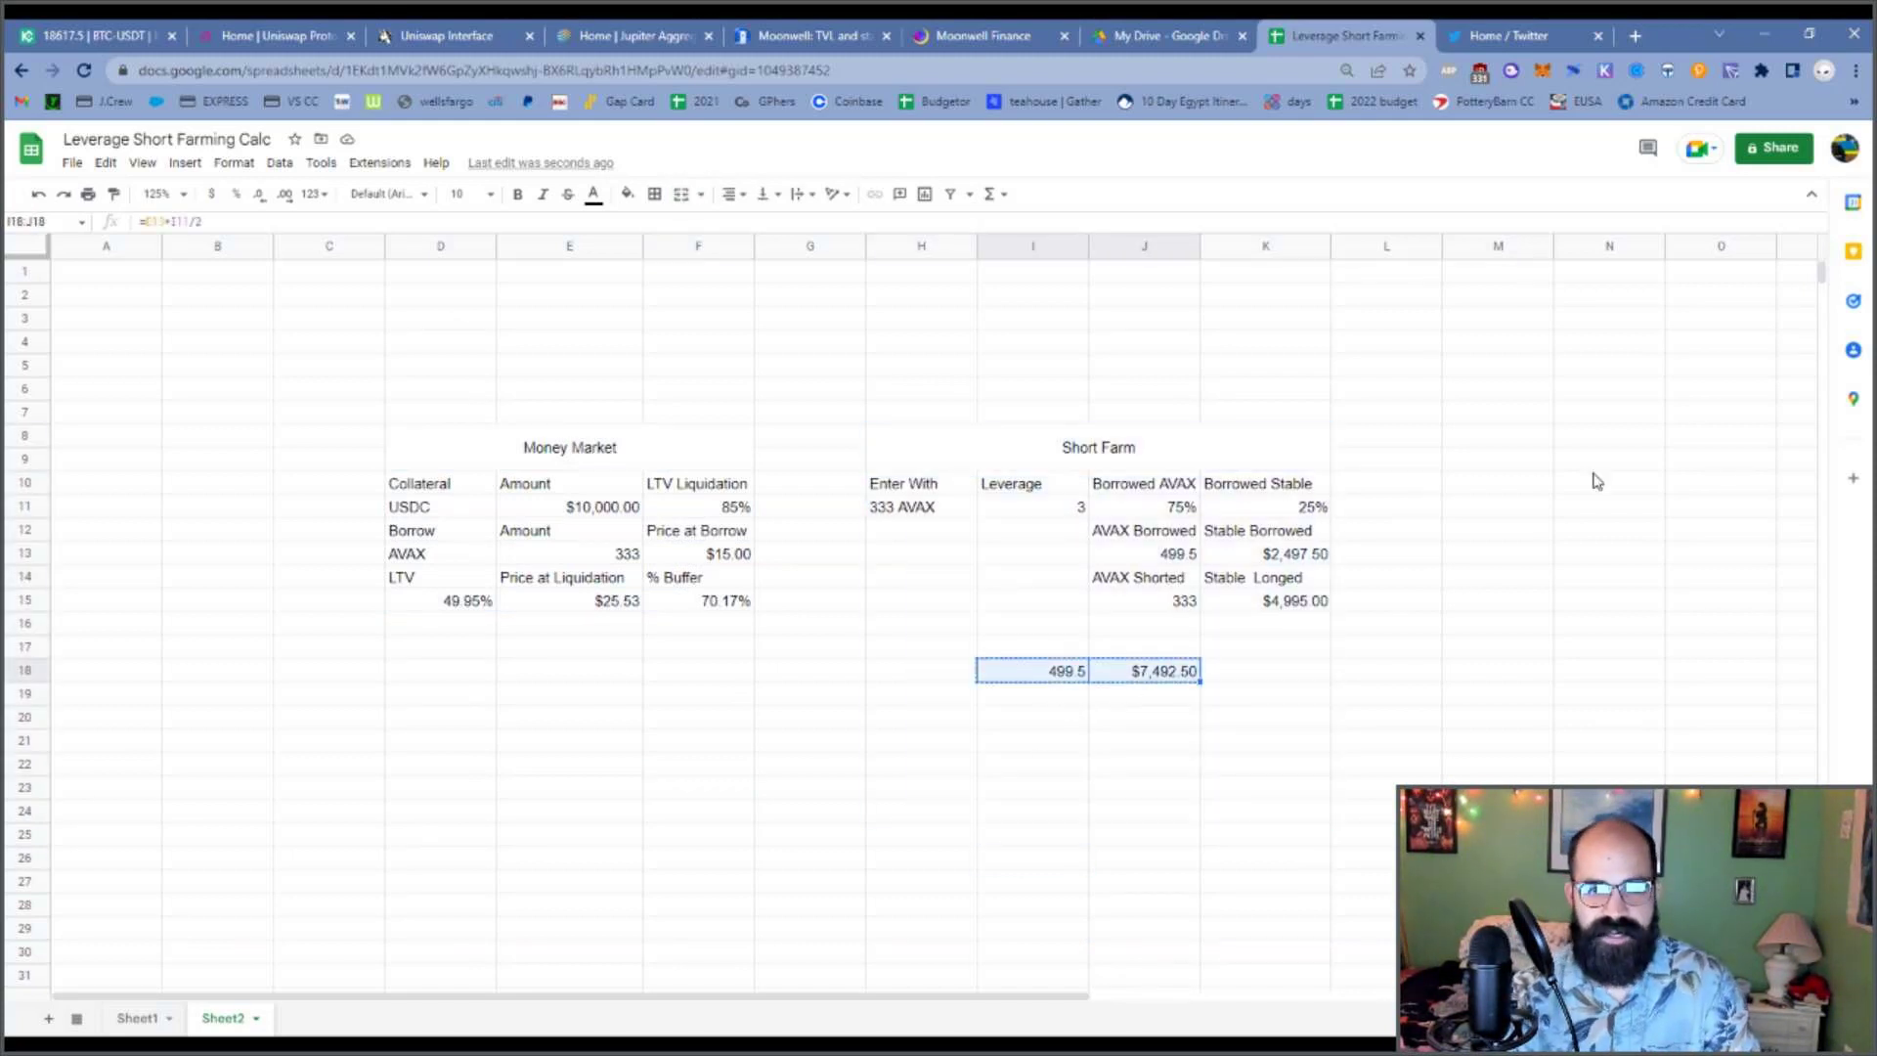
click(1657, 326)
key(ctrl+v)
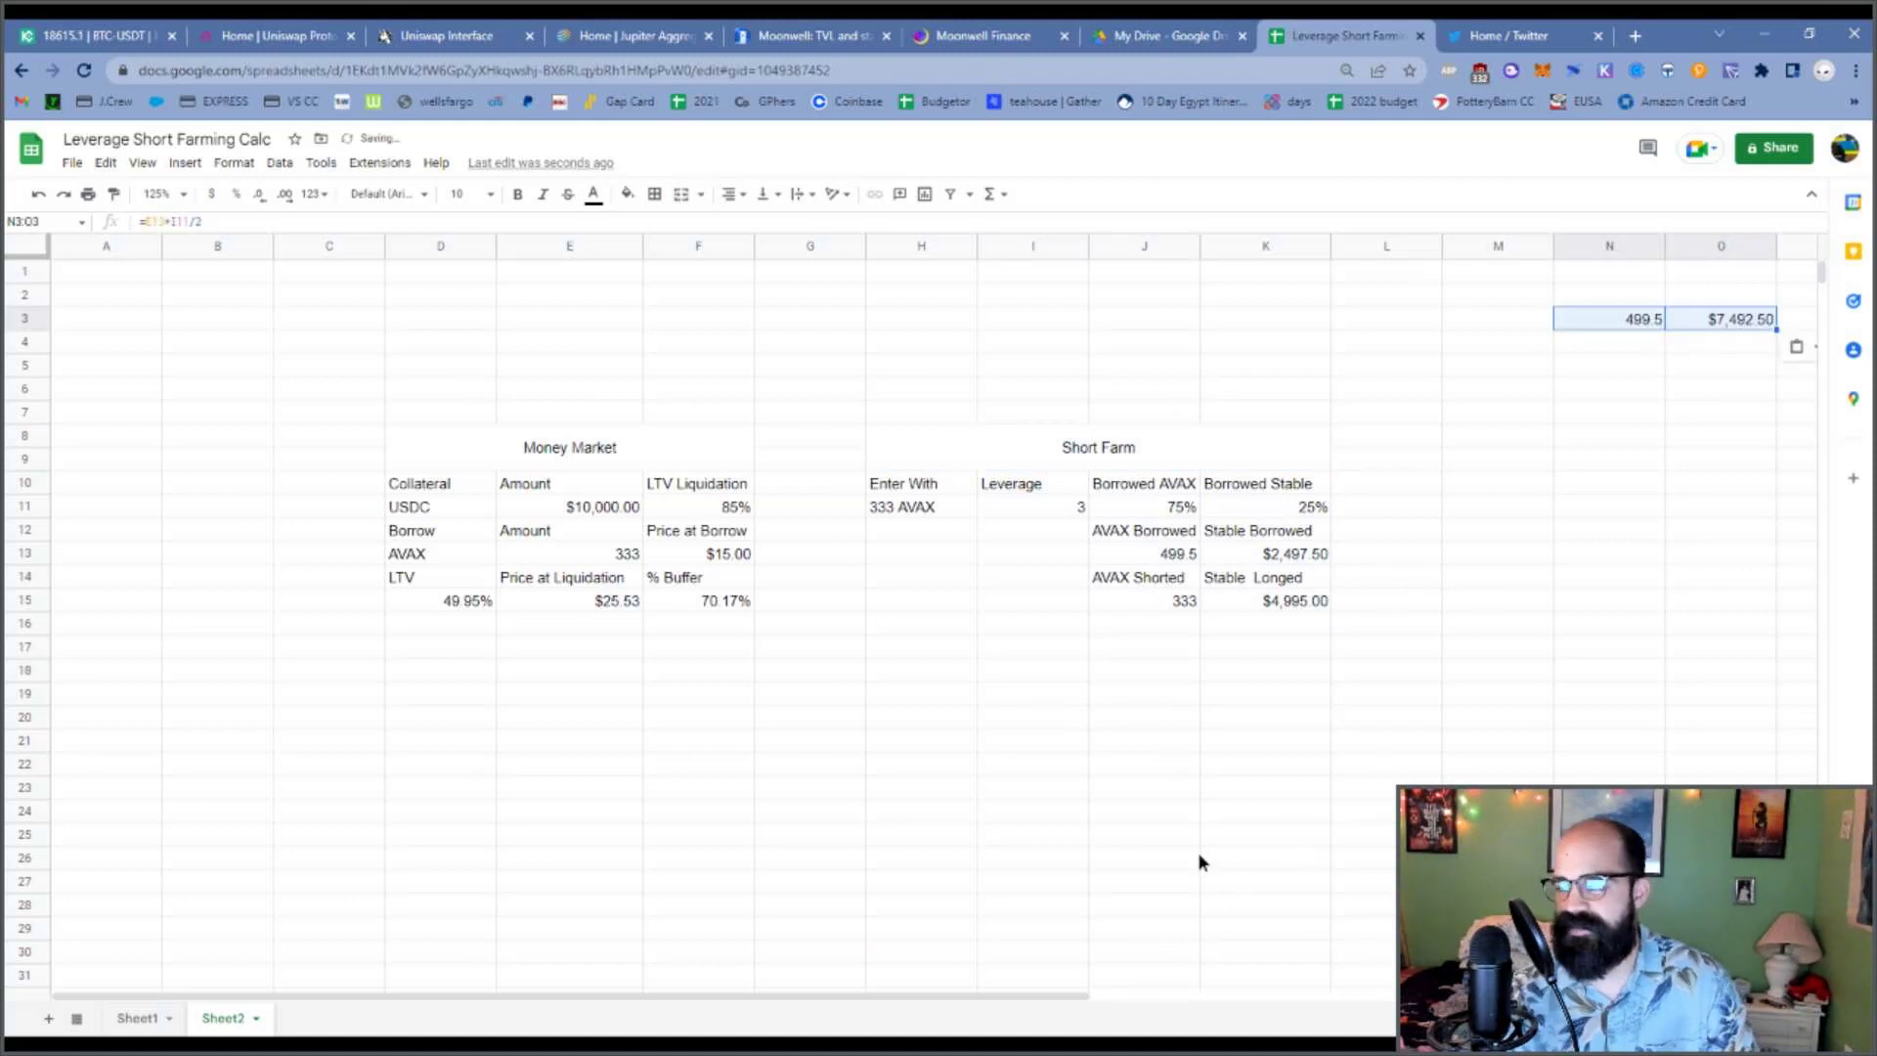
click(1196, 857)
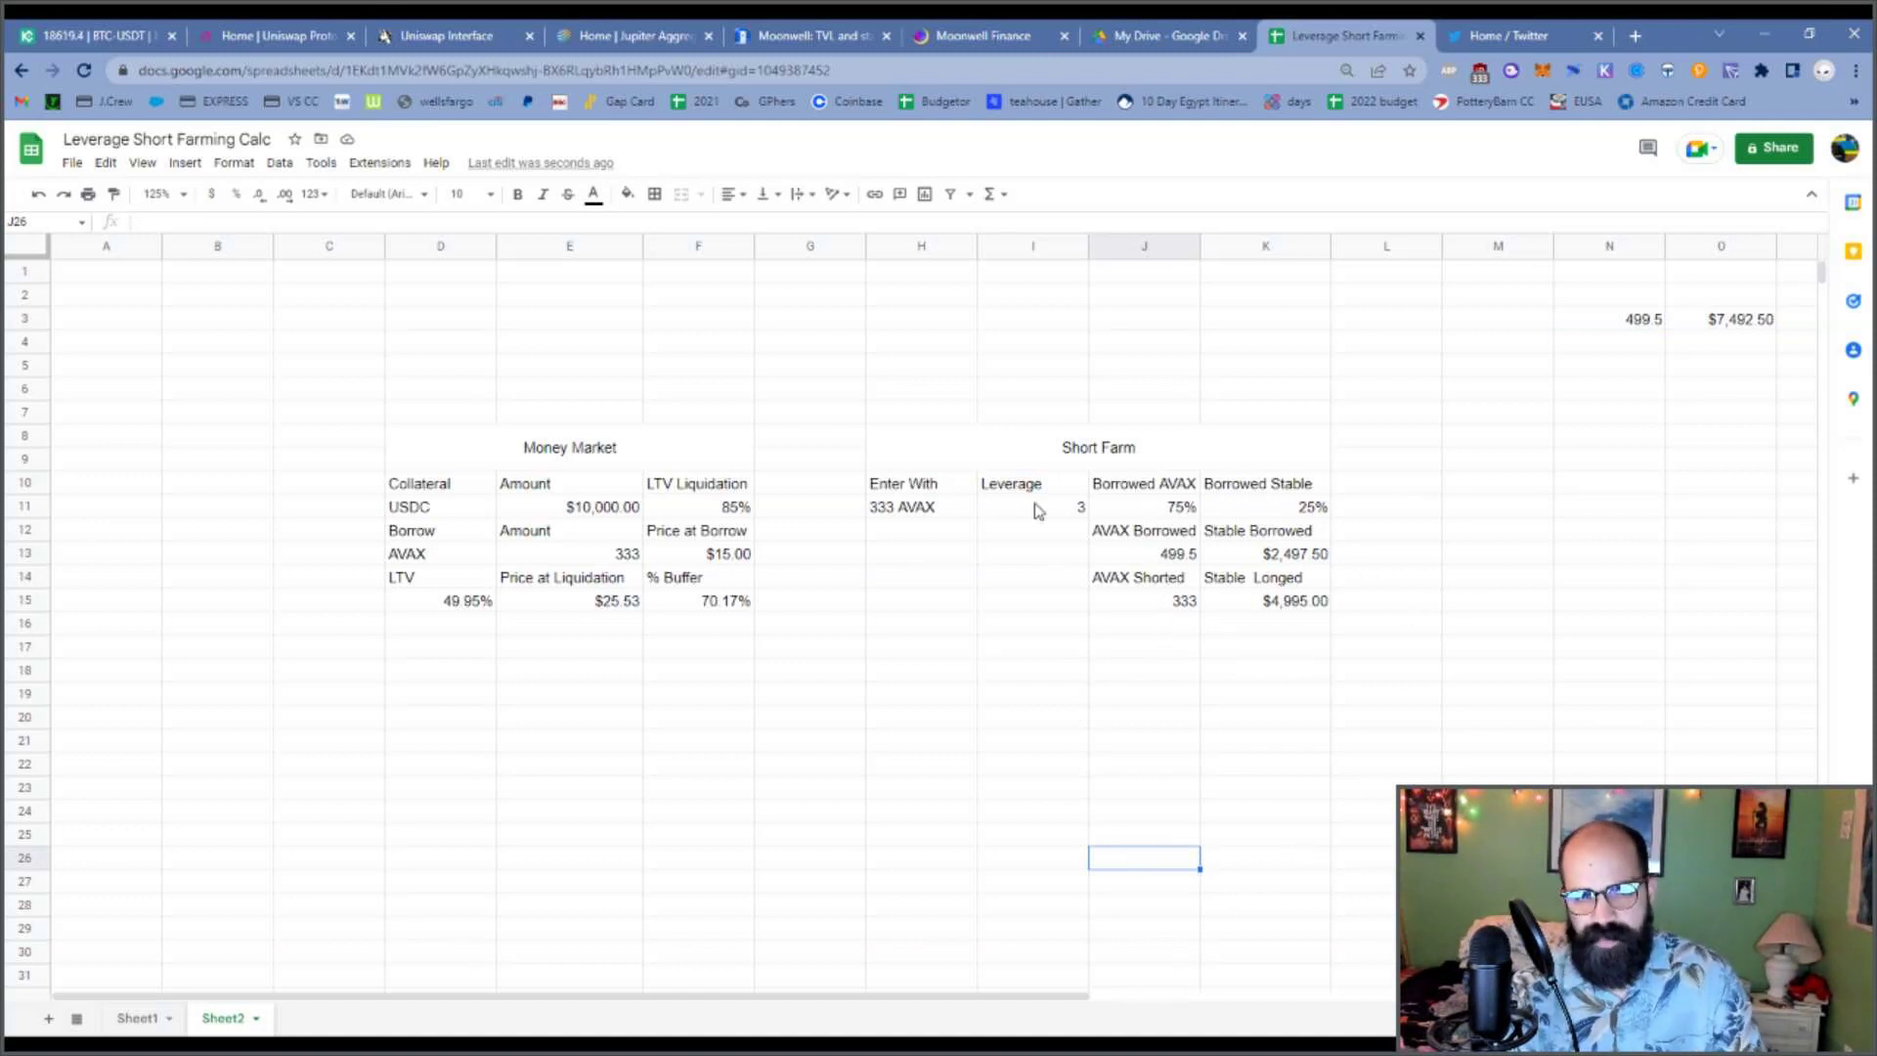
click(918, 508)
click(624, 516)
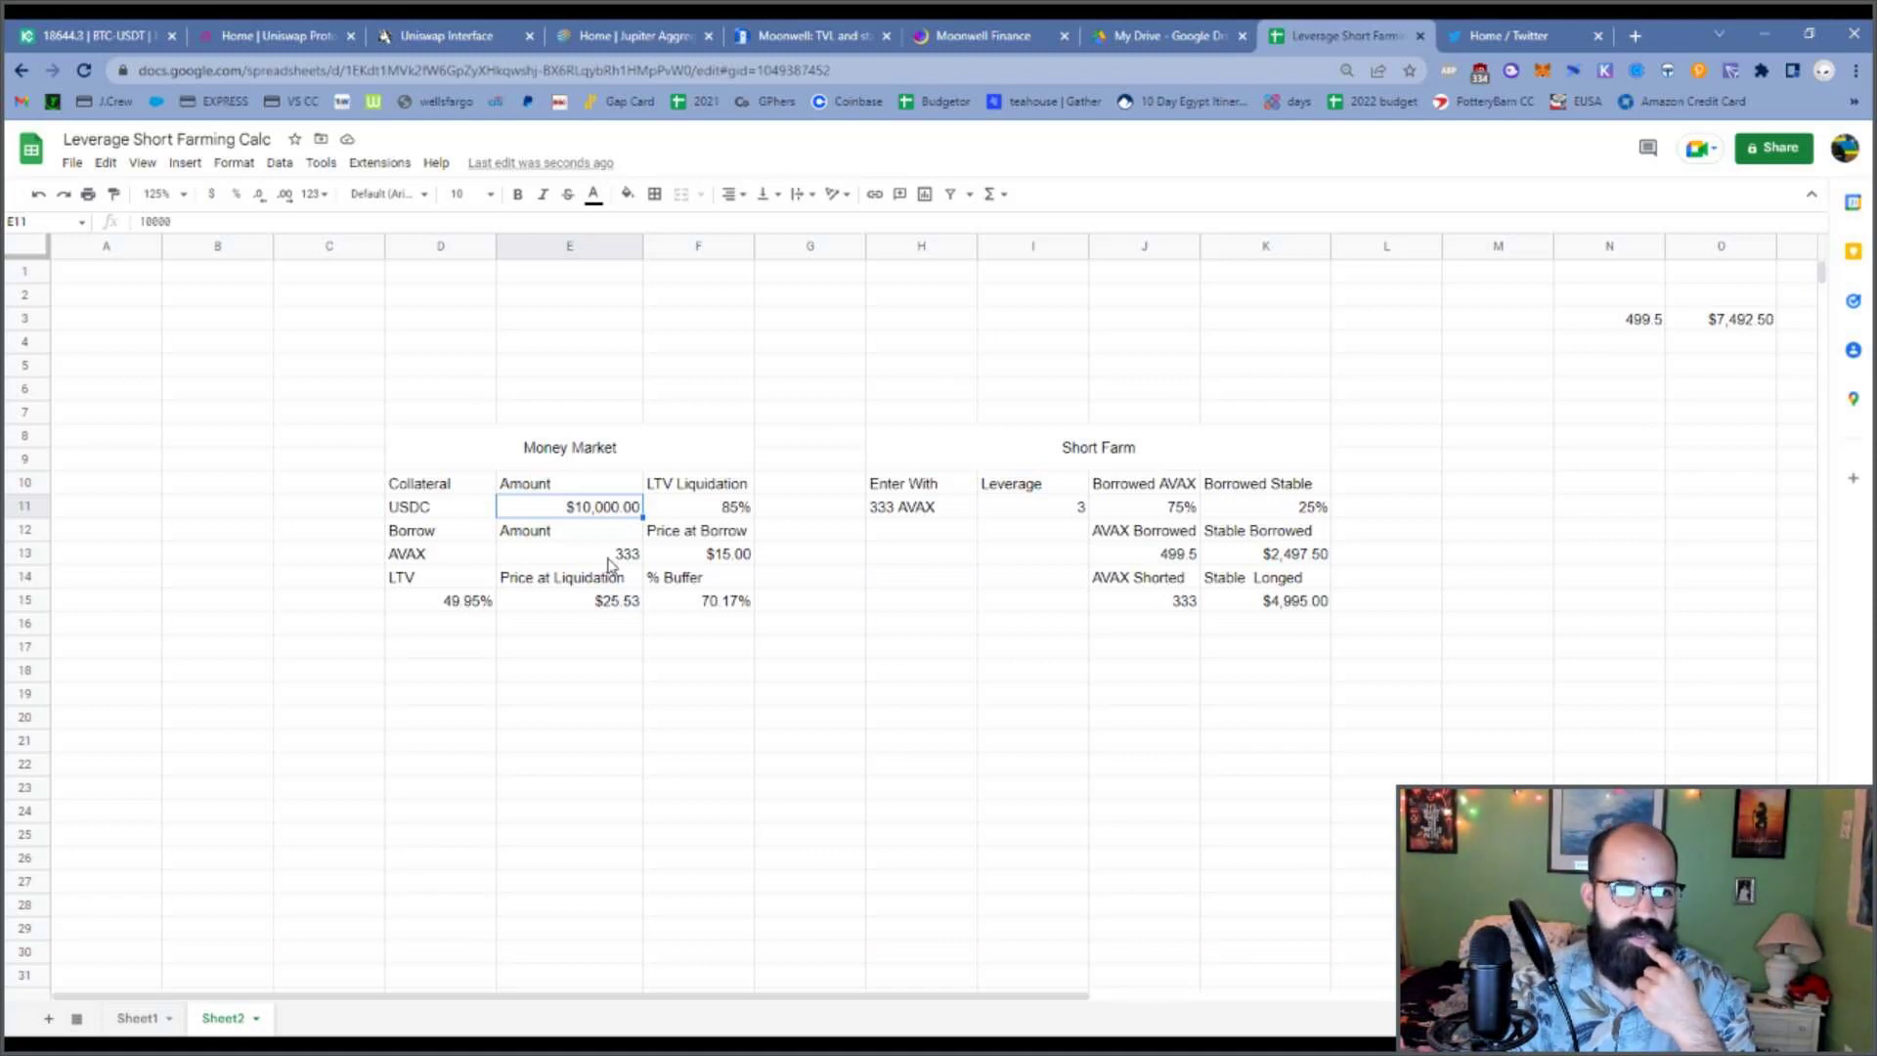
click(477, 630)
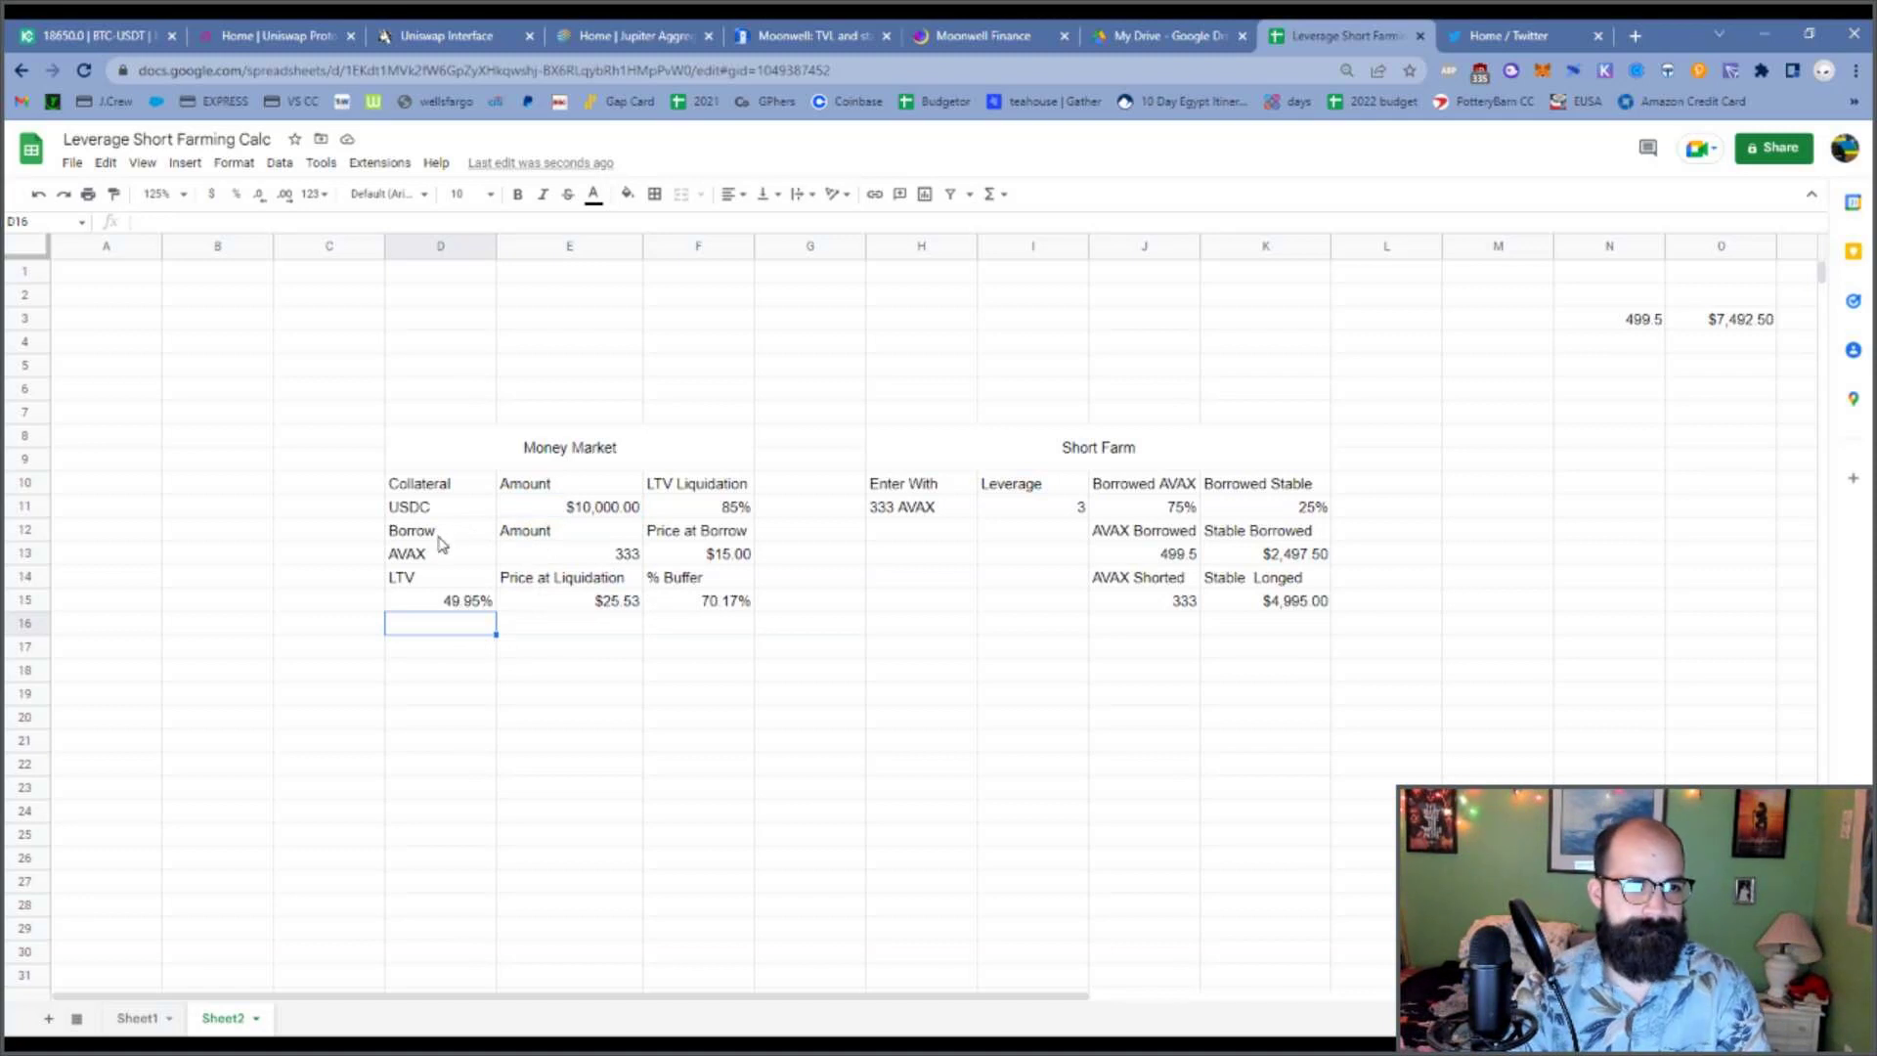
Move the whole Money Market table from D8:F15 two columns over so that it starts at B8.
drag(469, 453, 584, 608)
key(ctrl+c)
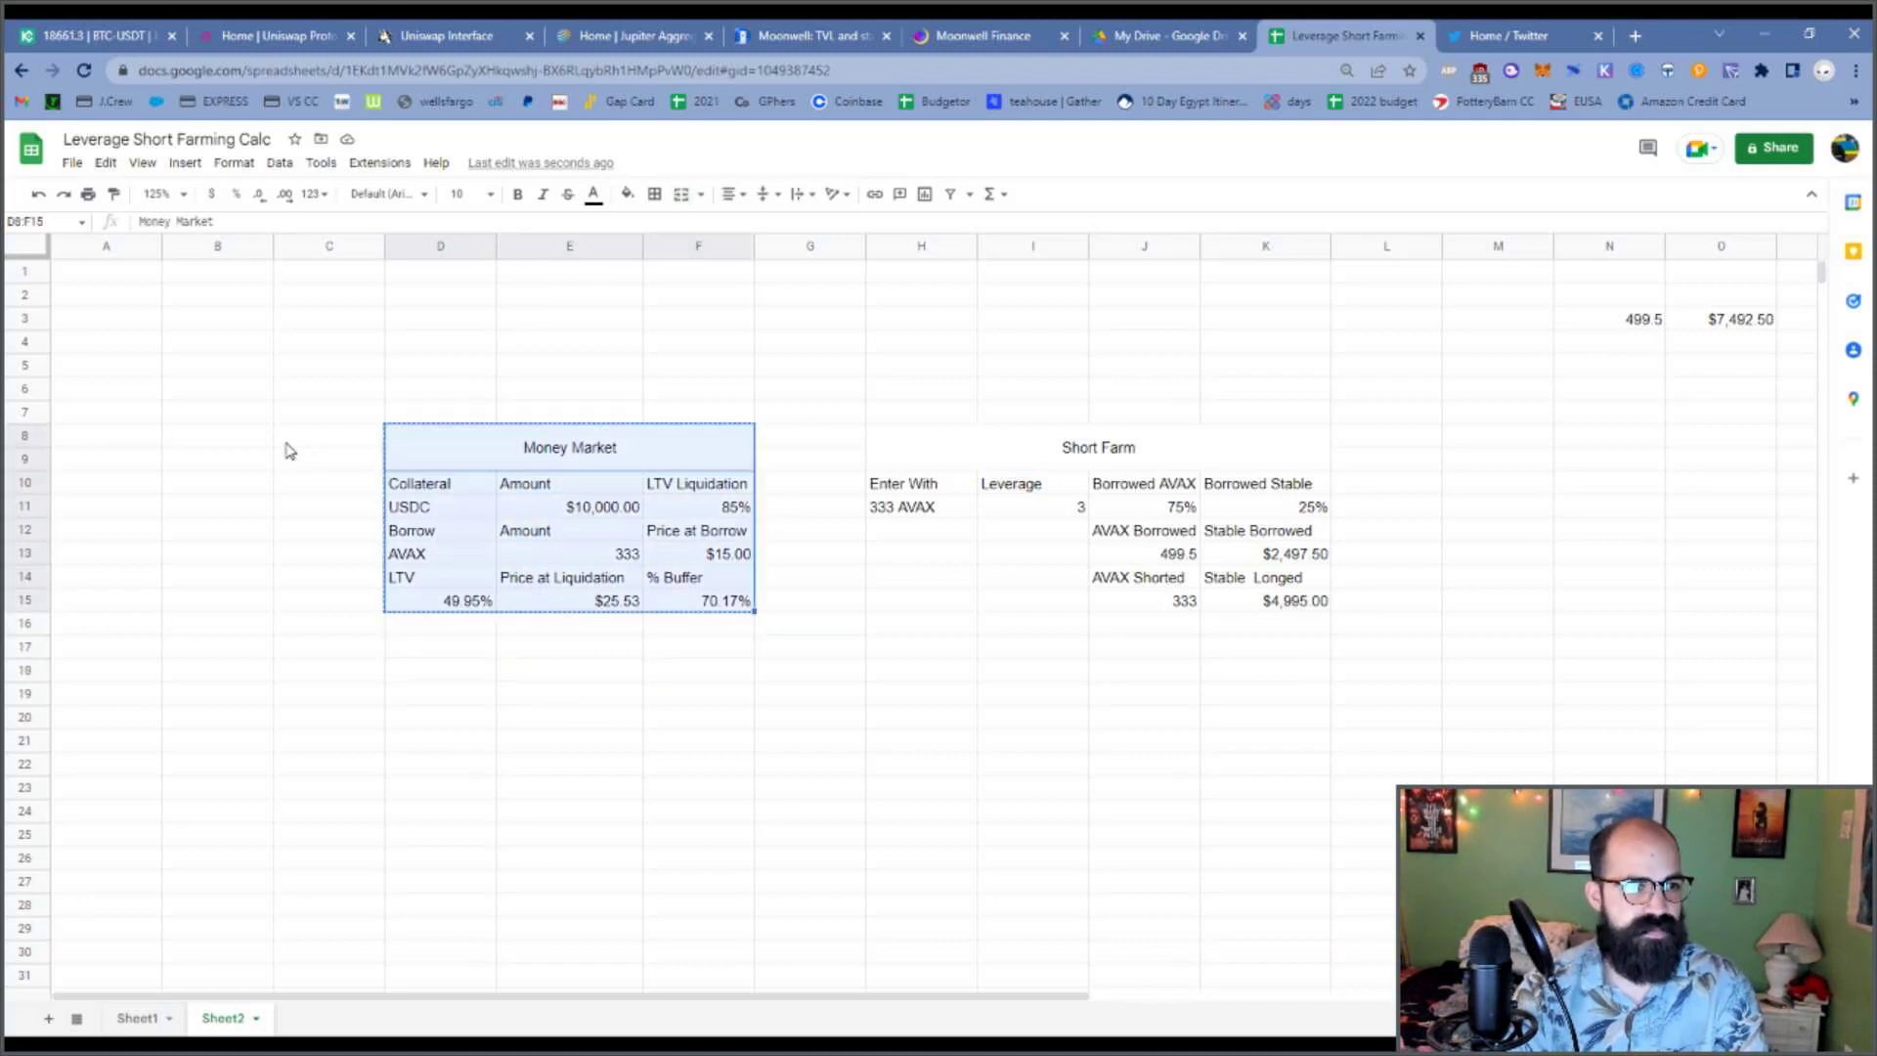
click(232, 443)
key(ctrl+v)
click(531, 800)
Add "Interest Rate" headings in E10 and E12 beside the Money Market collateral and borrow headings.
click(536, 491)
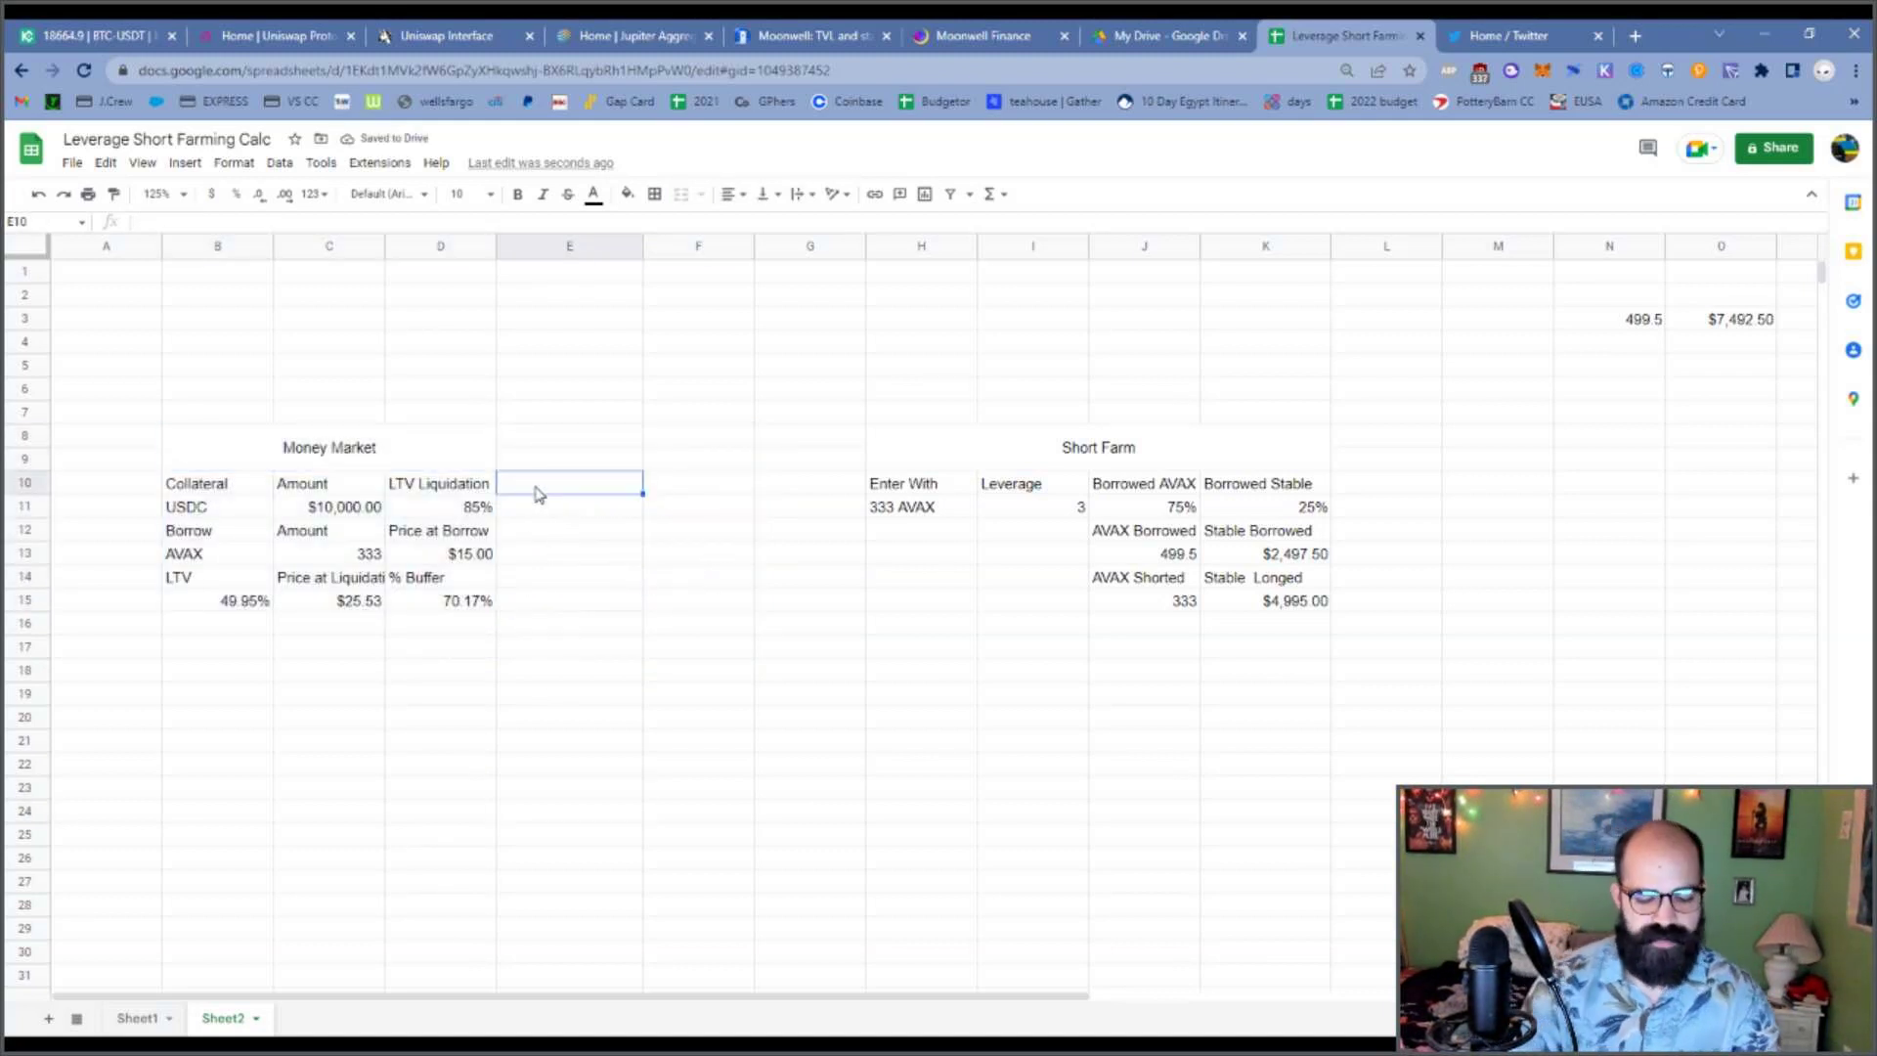
text(Interest Rate)
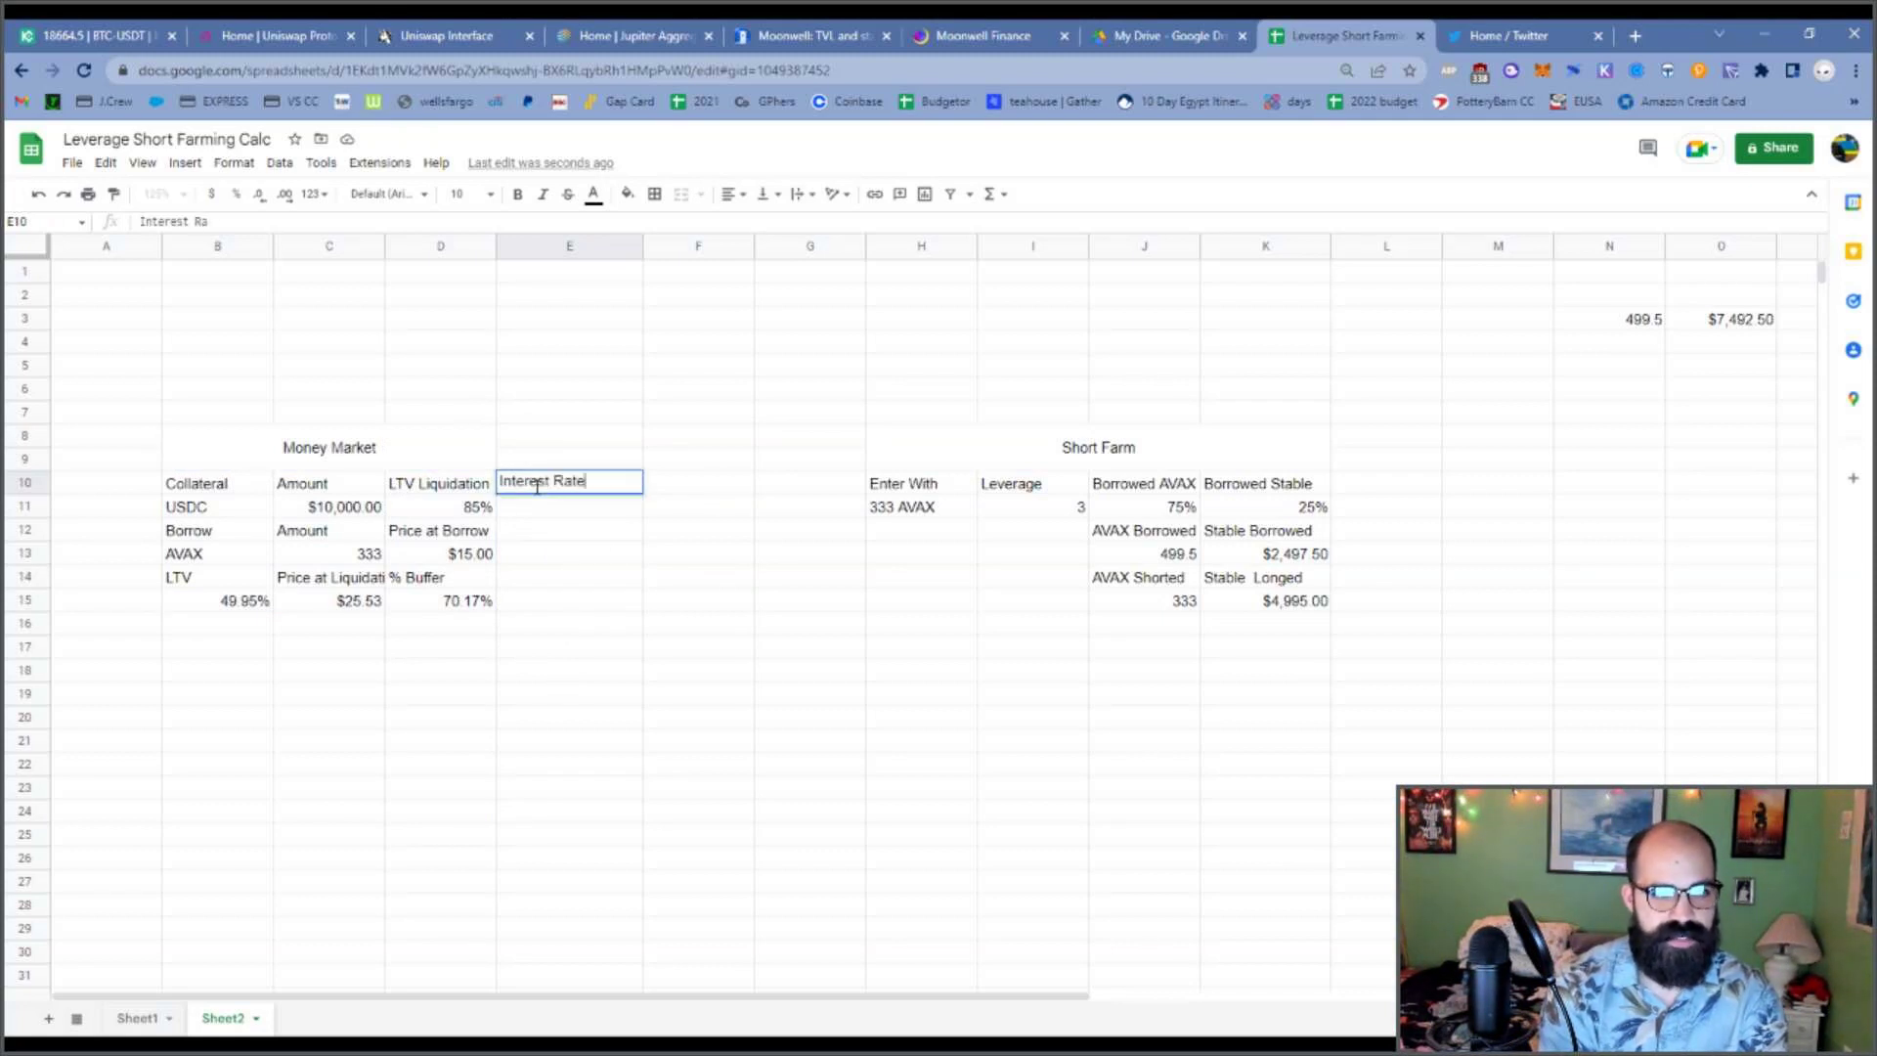
key(Return)
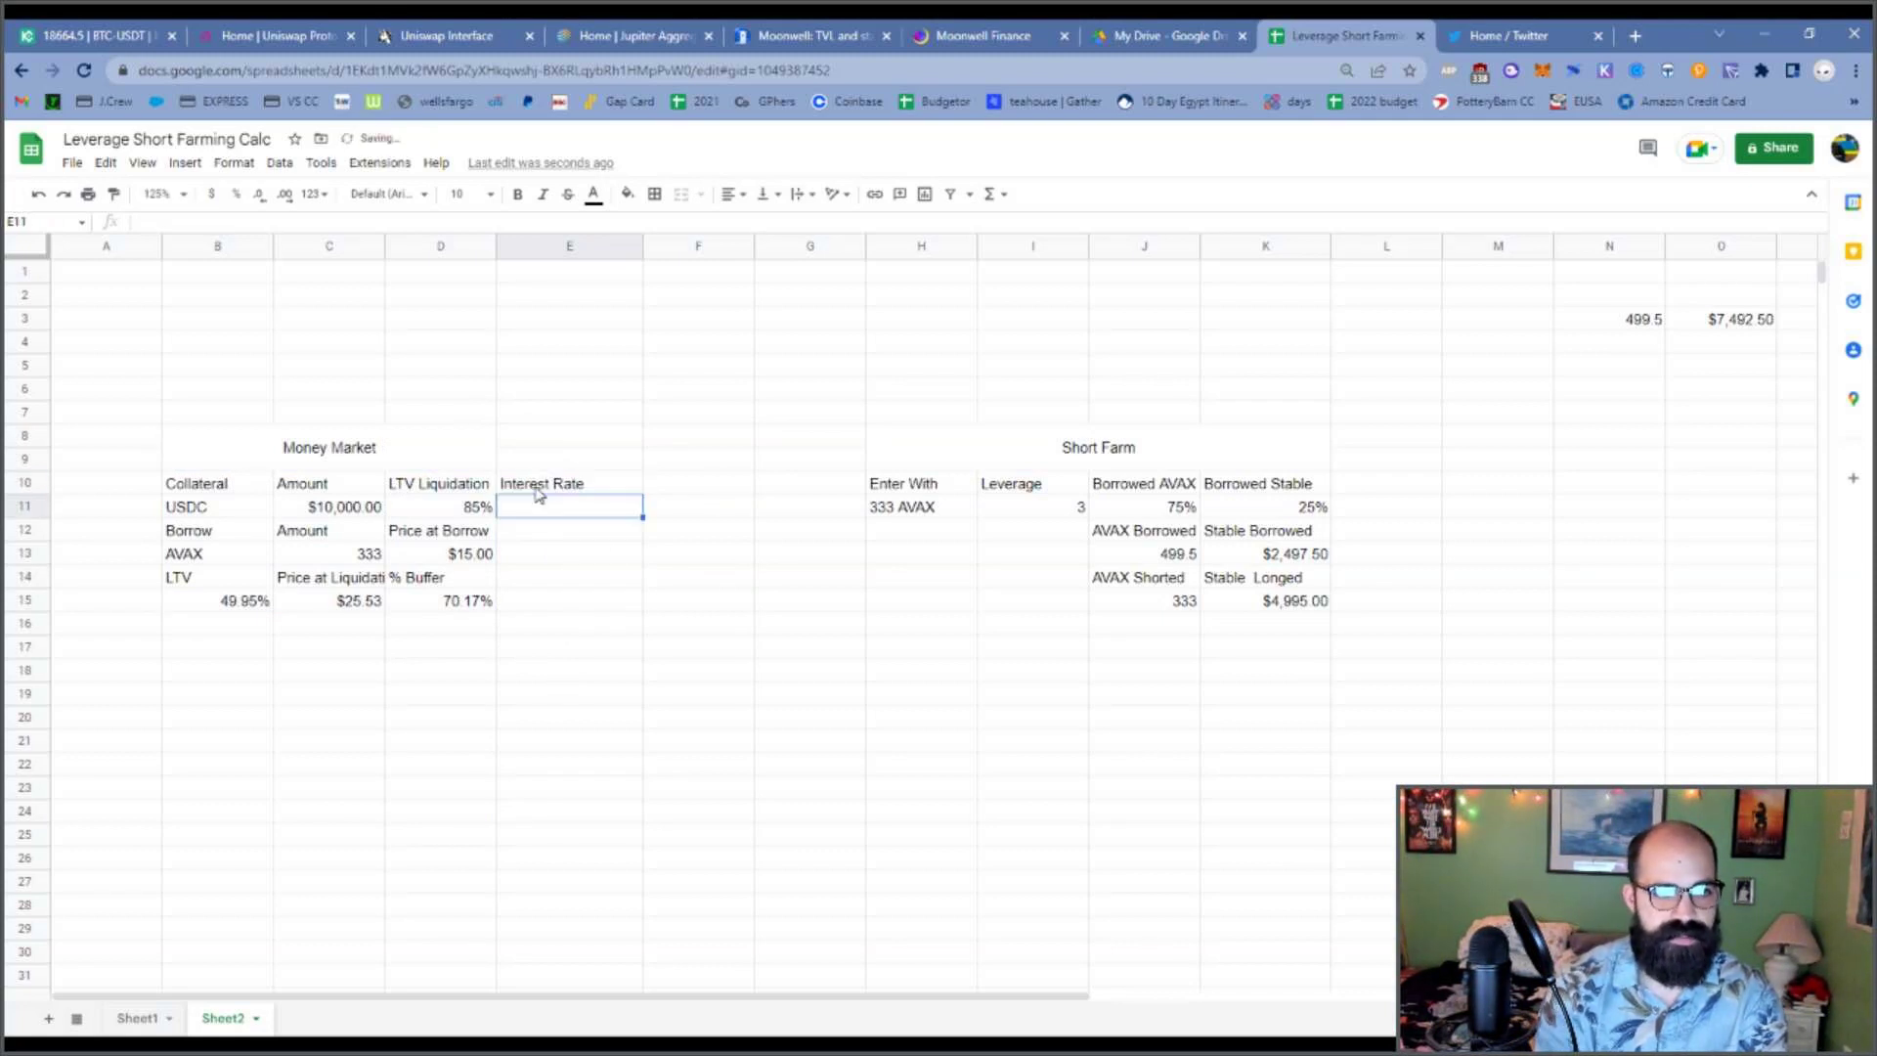
key(Down)
text(Intere)
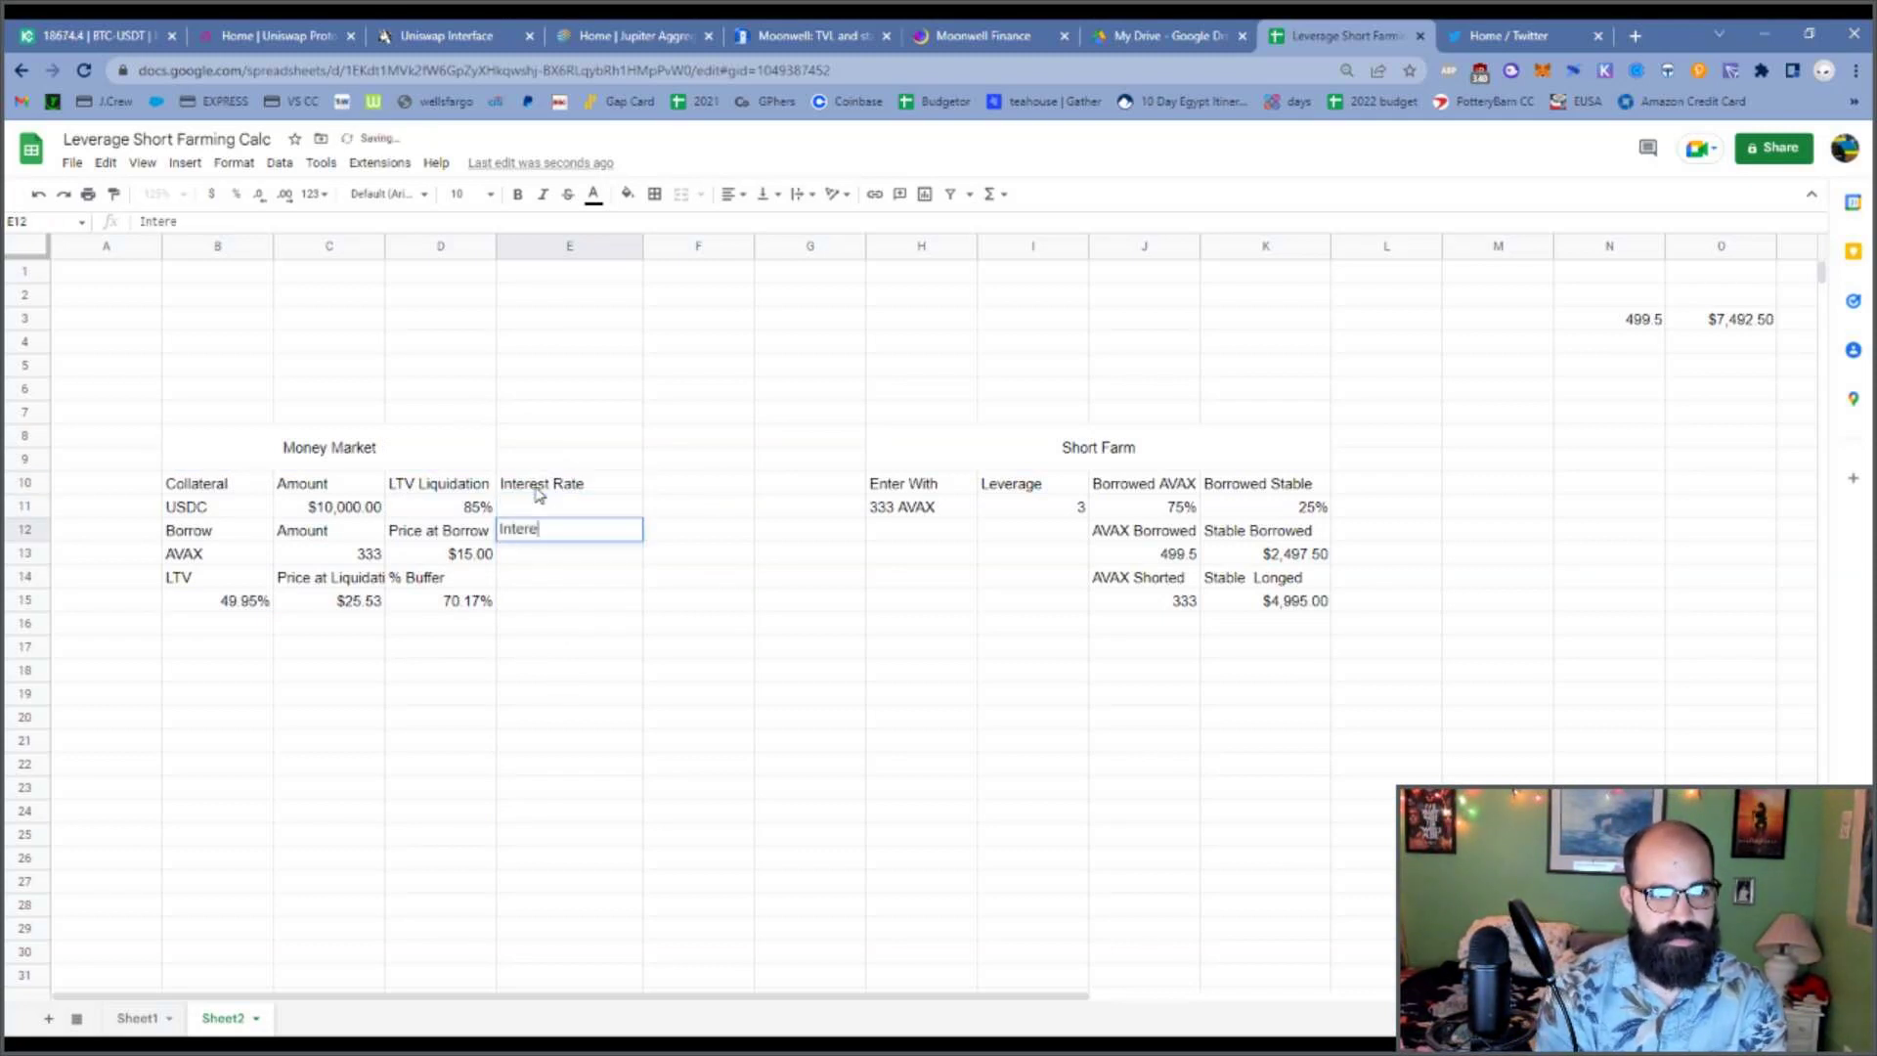
text(st Rate)
key(Return)
Enter interest rates of 5% for the USDC collateral in E11 and -6% for the AVAX borrow in E13.
key(Up)
key(Up)
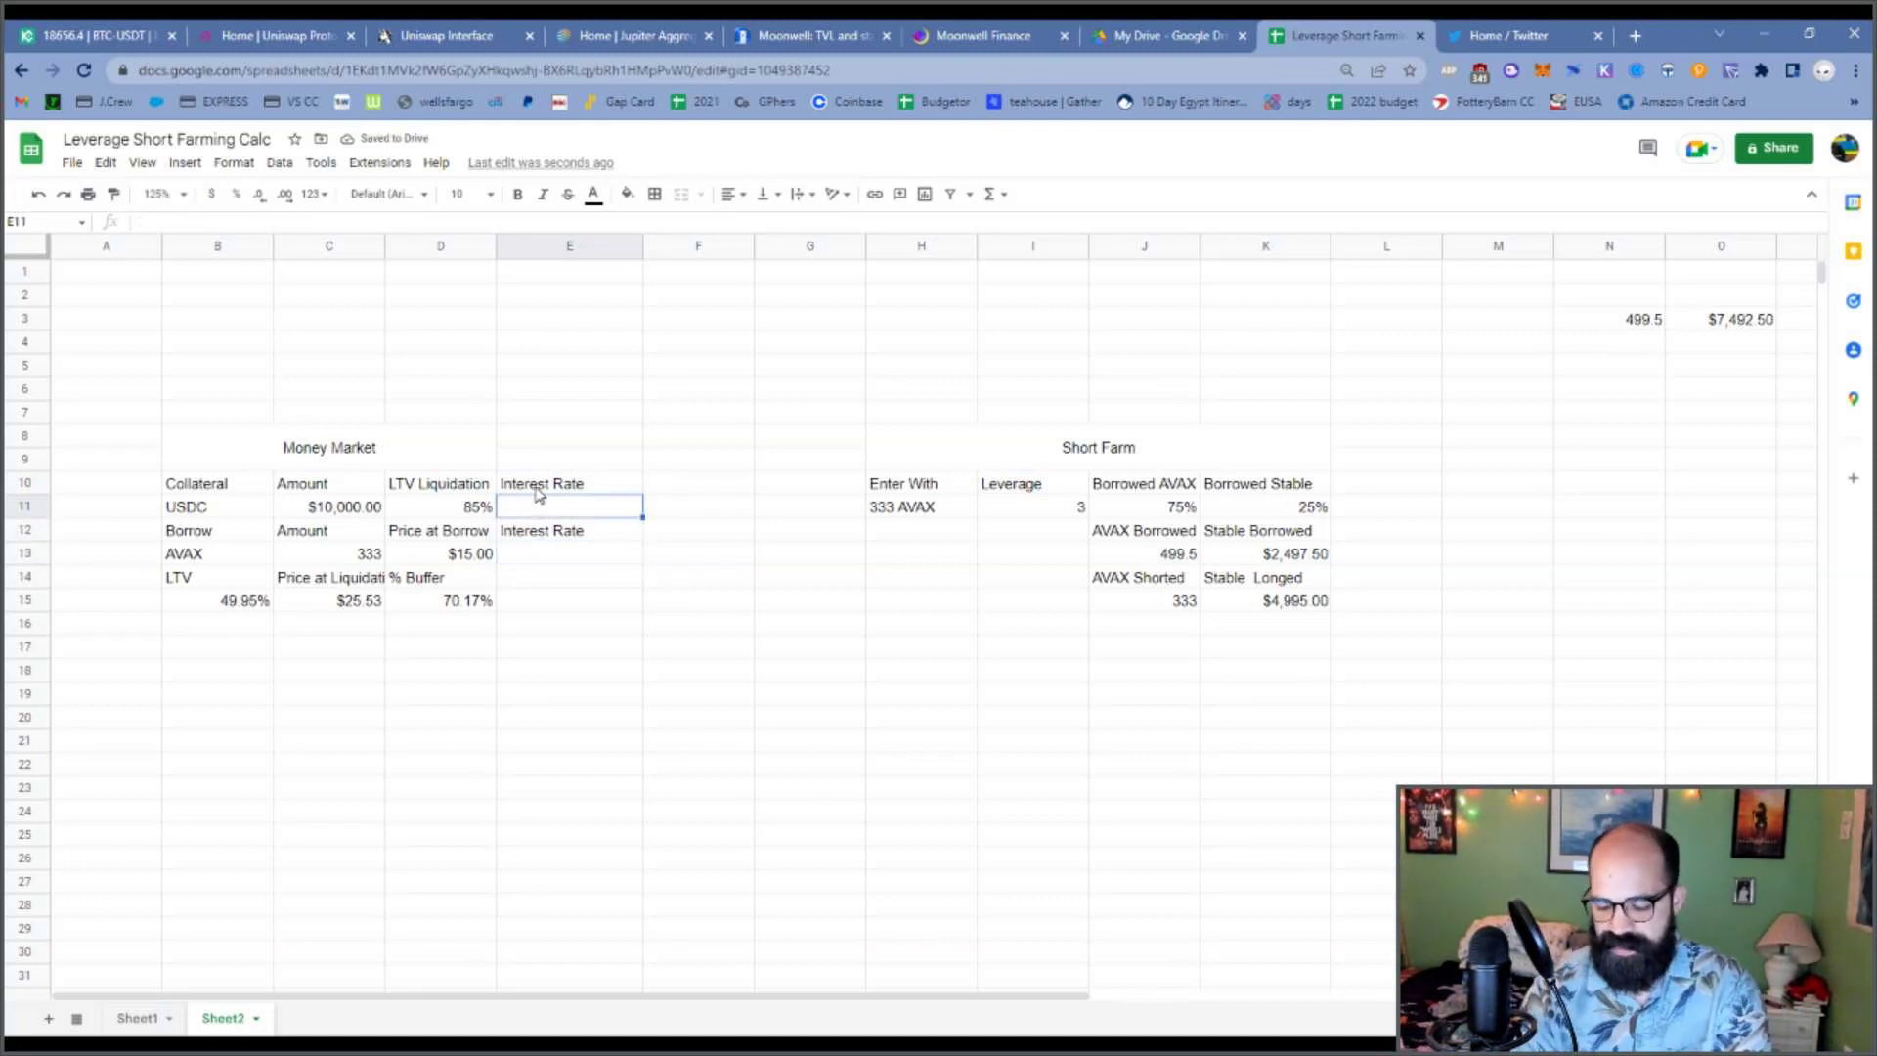
text(5)
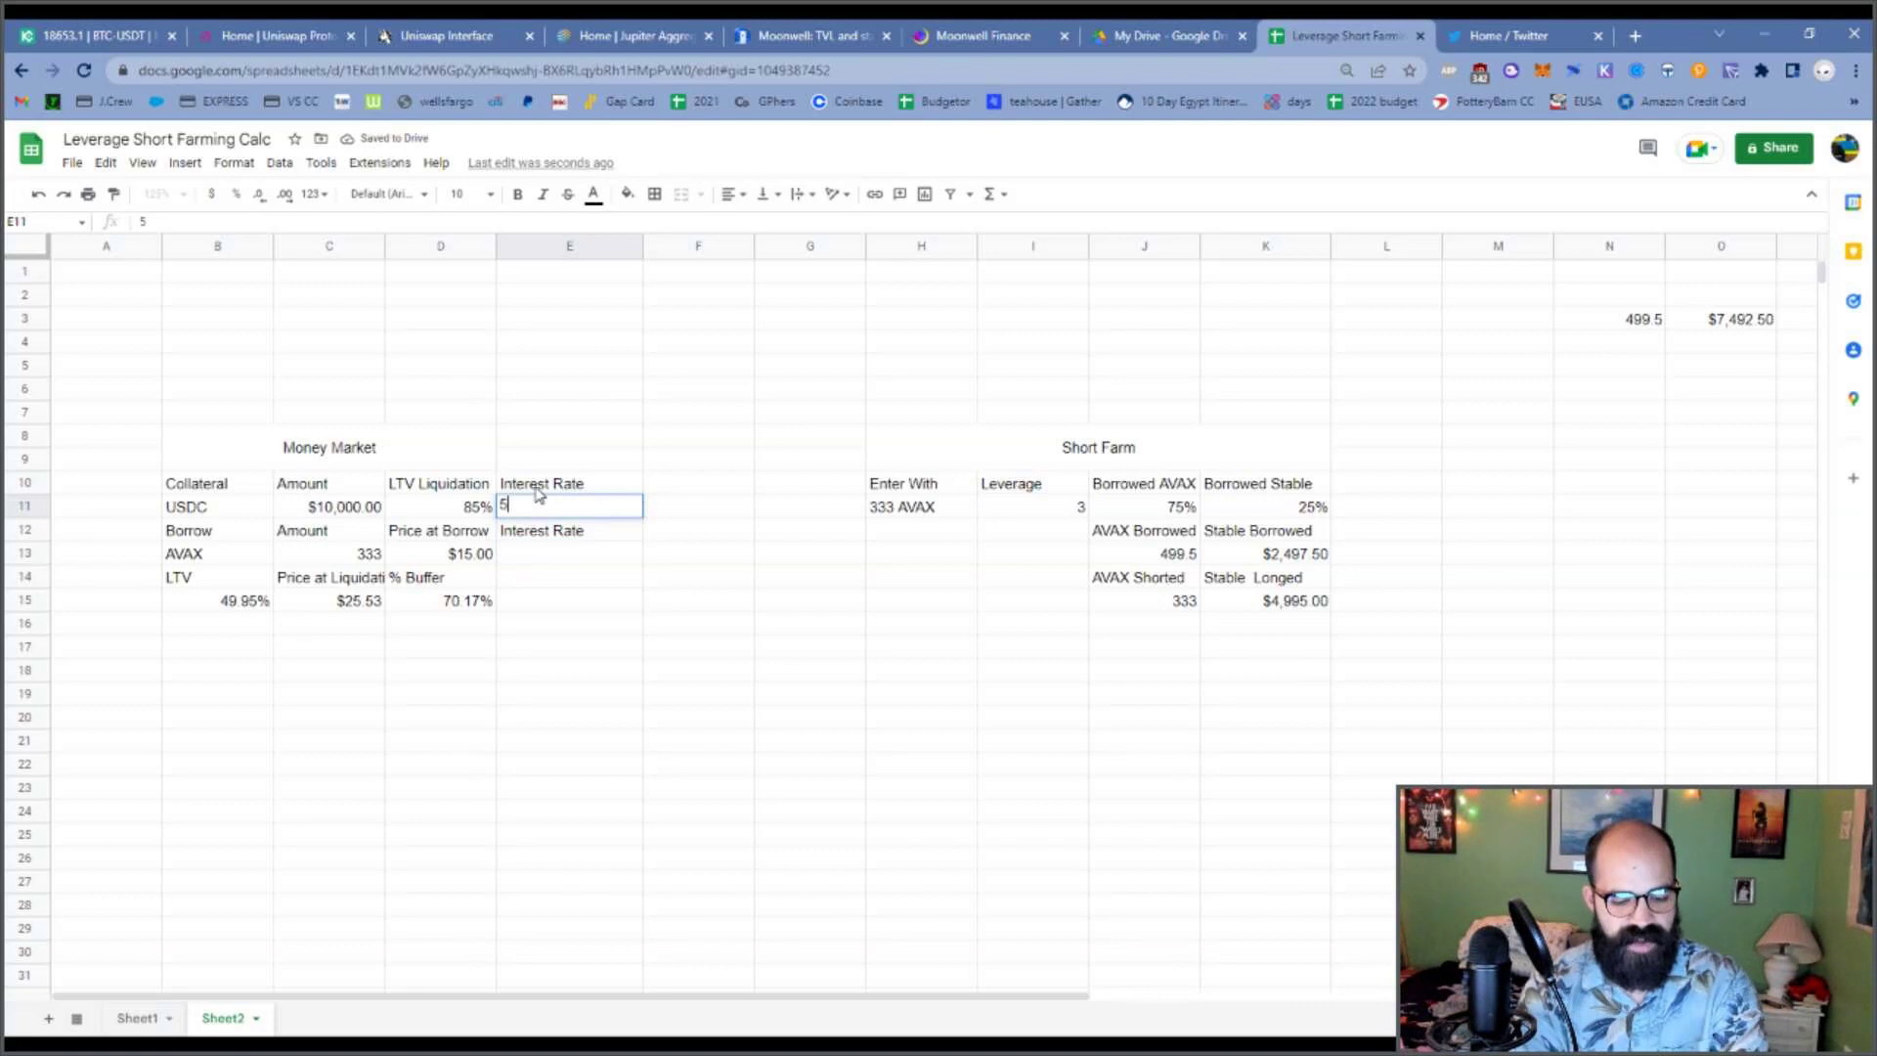
key(Return)
key(Return)
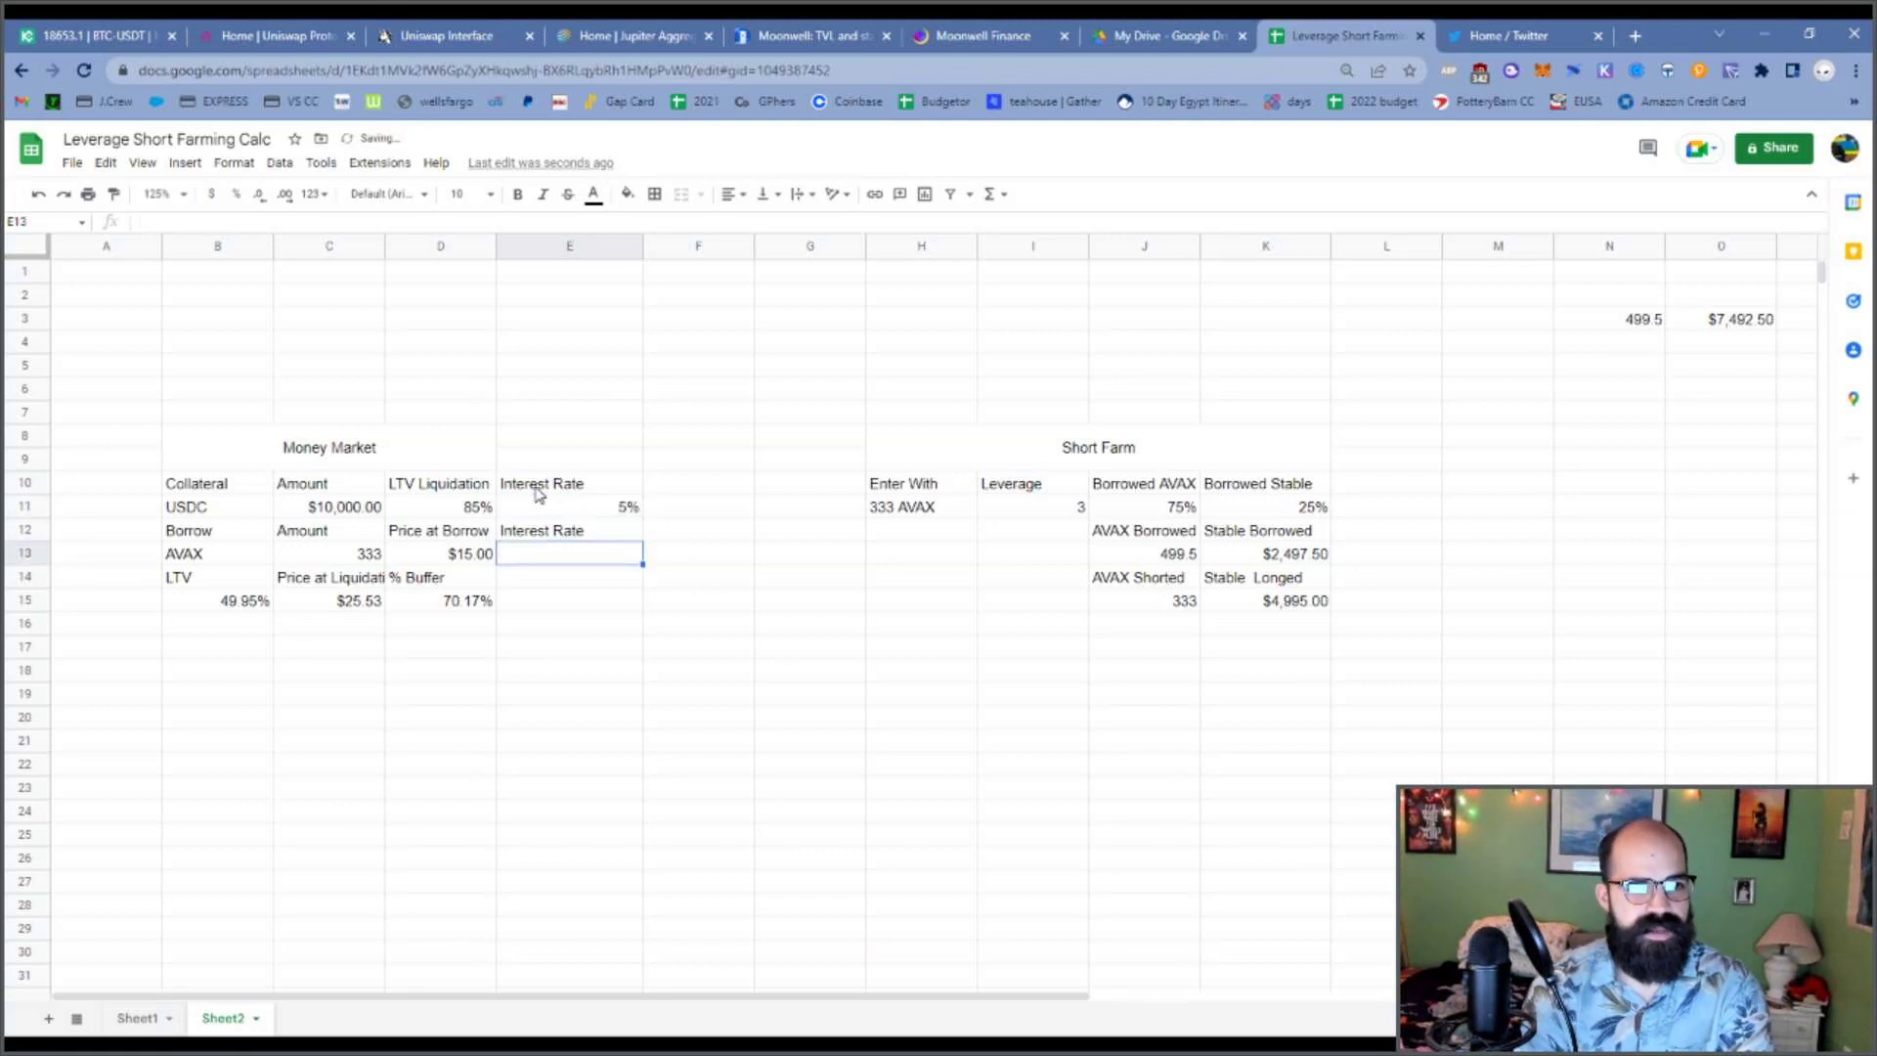
key(Return)
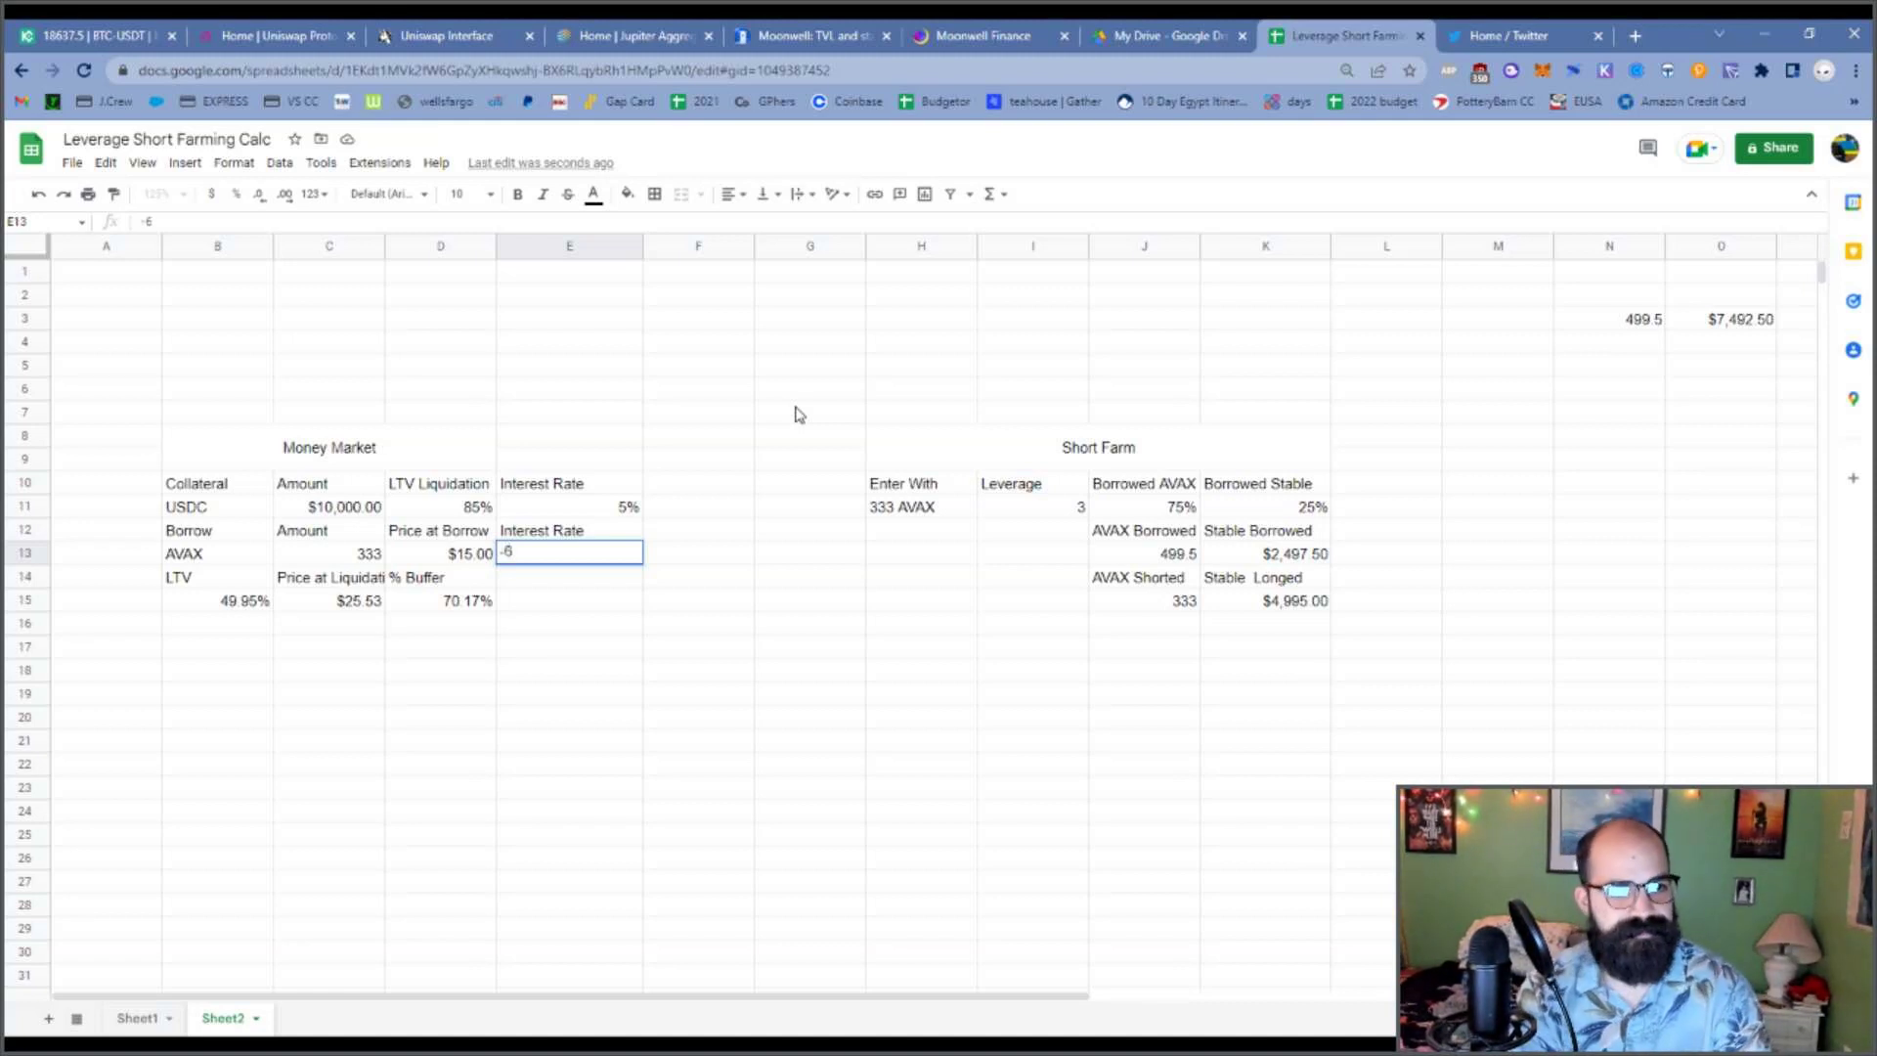
key(Return)
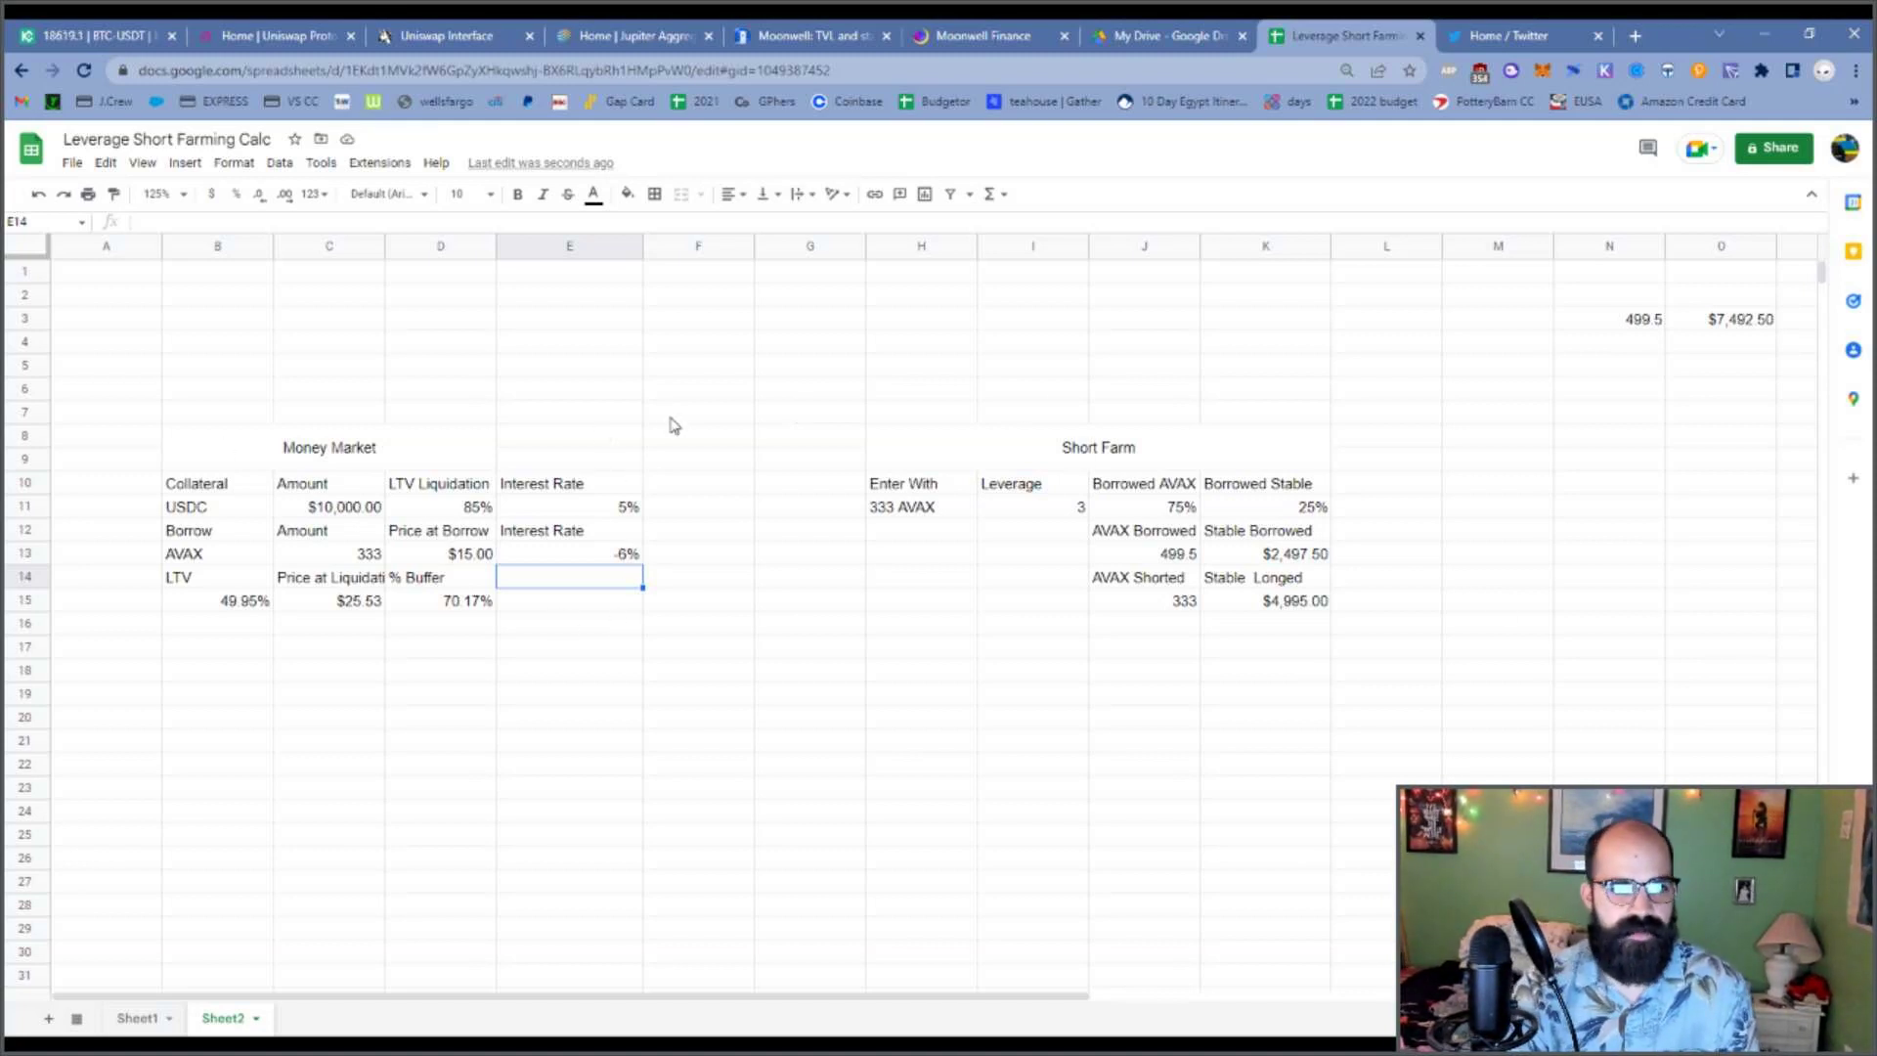
Extend the merged Money Market title to cover B8:E9, including the interest rate column.
drag(488, 448, 528, 454)
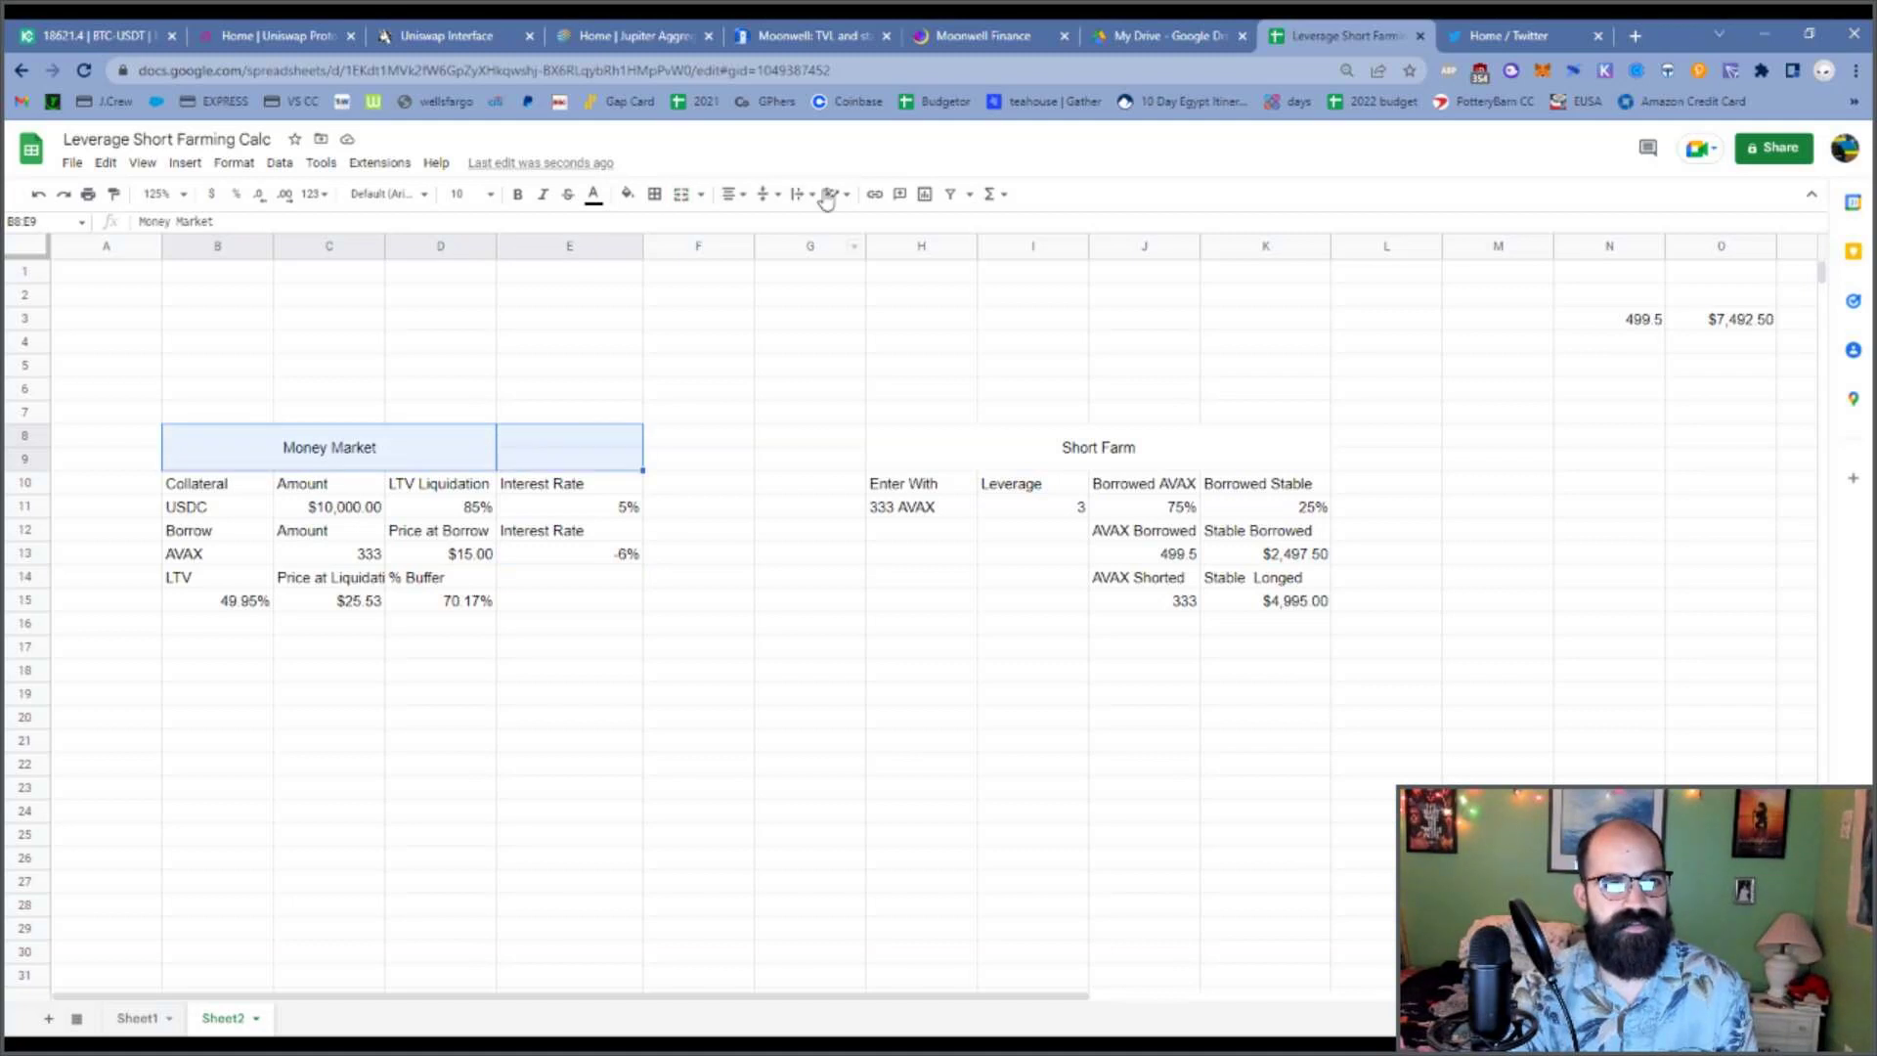
click(682, 194)
click(924, 833)
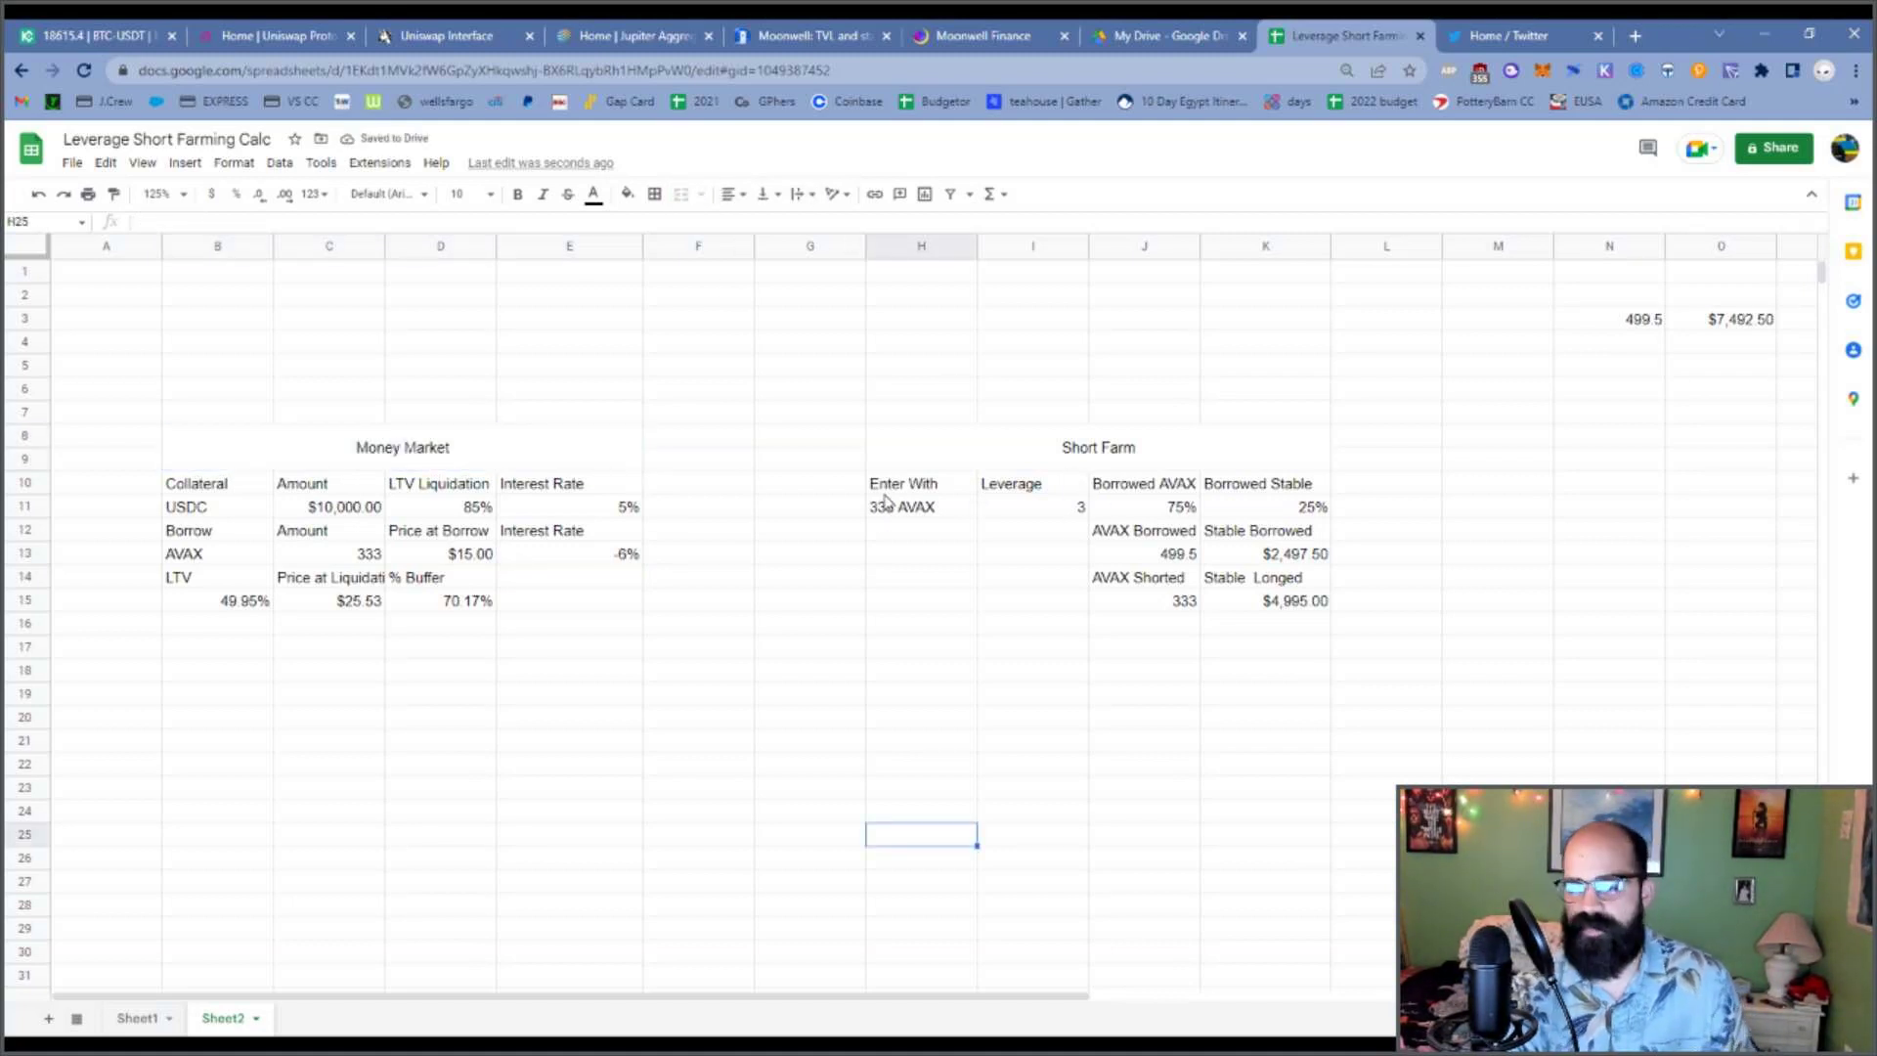
click(354, 555)
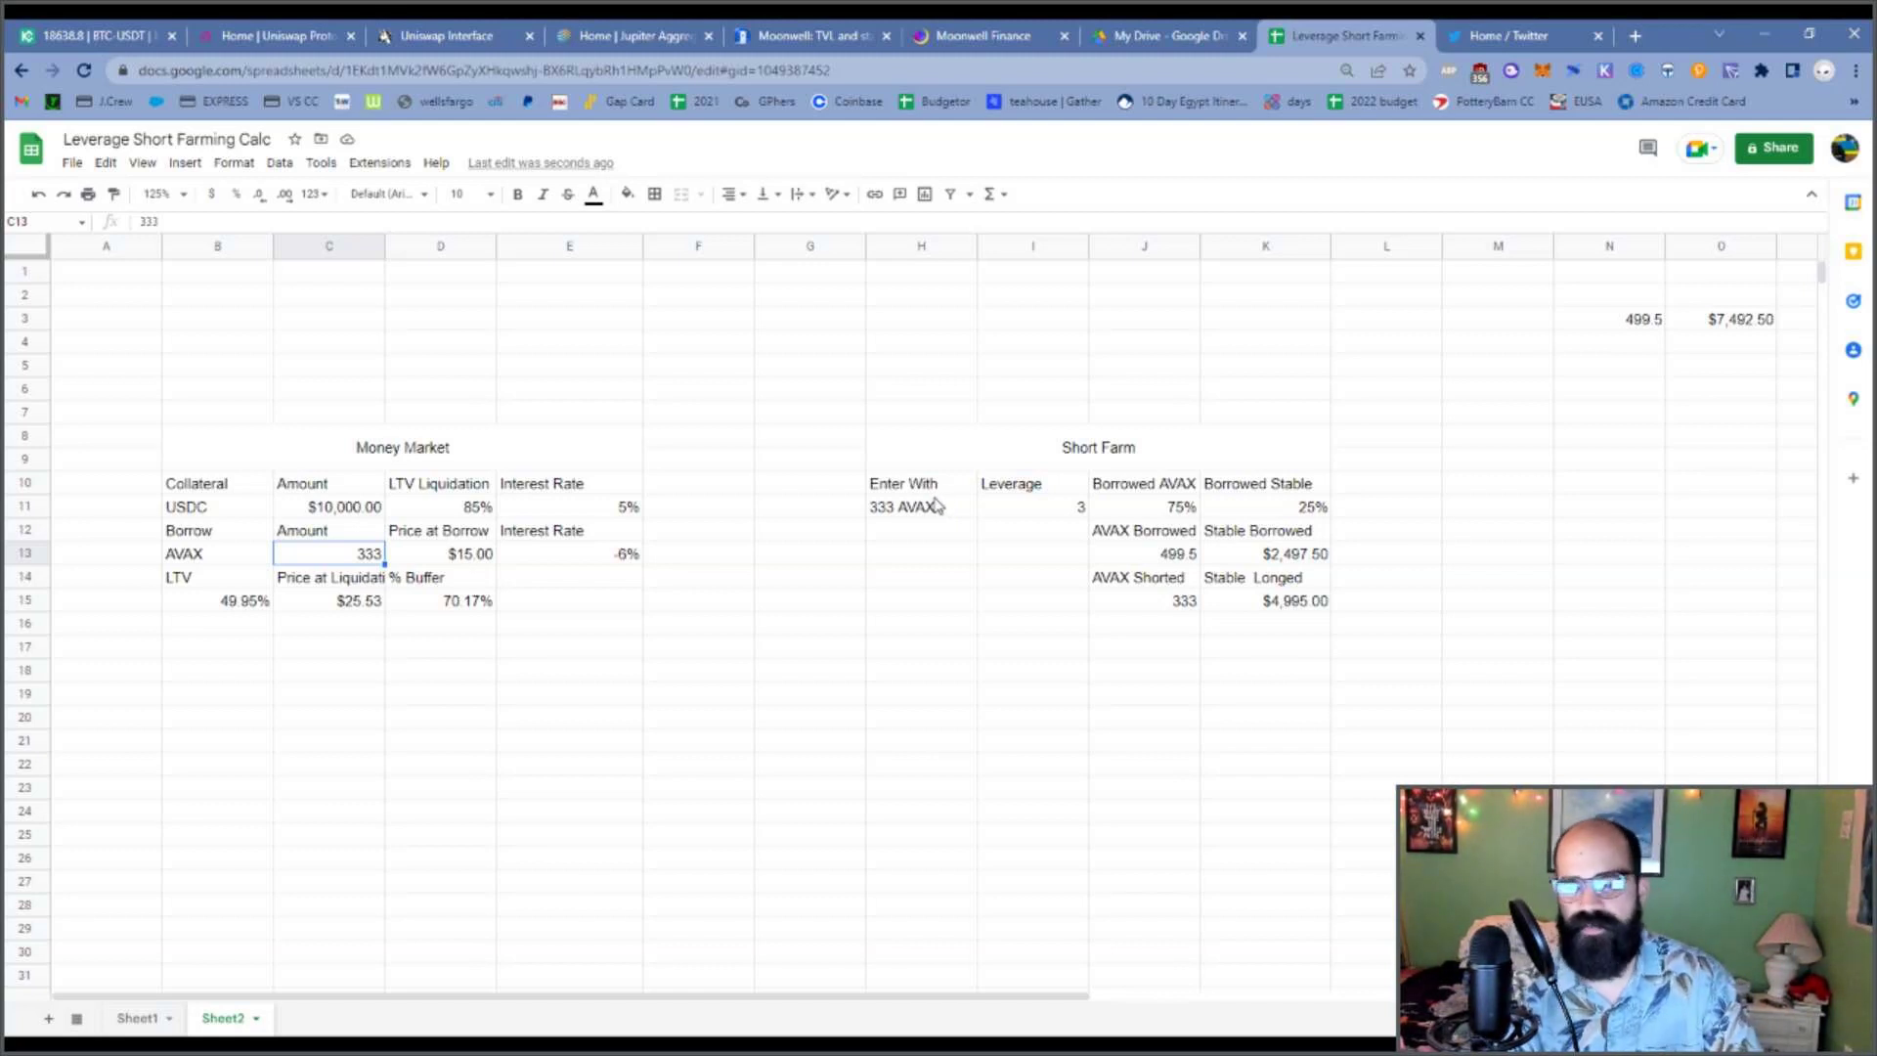
click(990, 514)
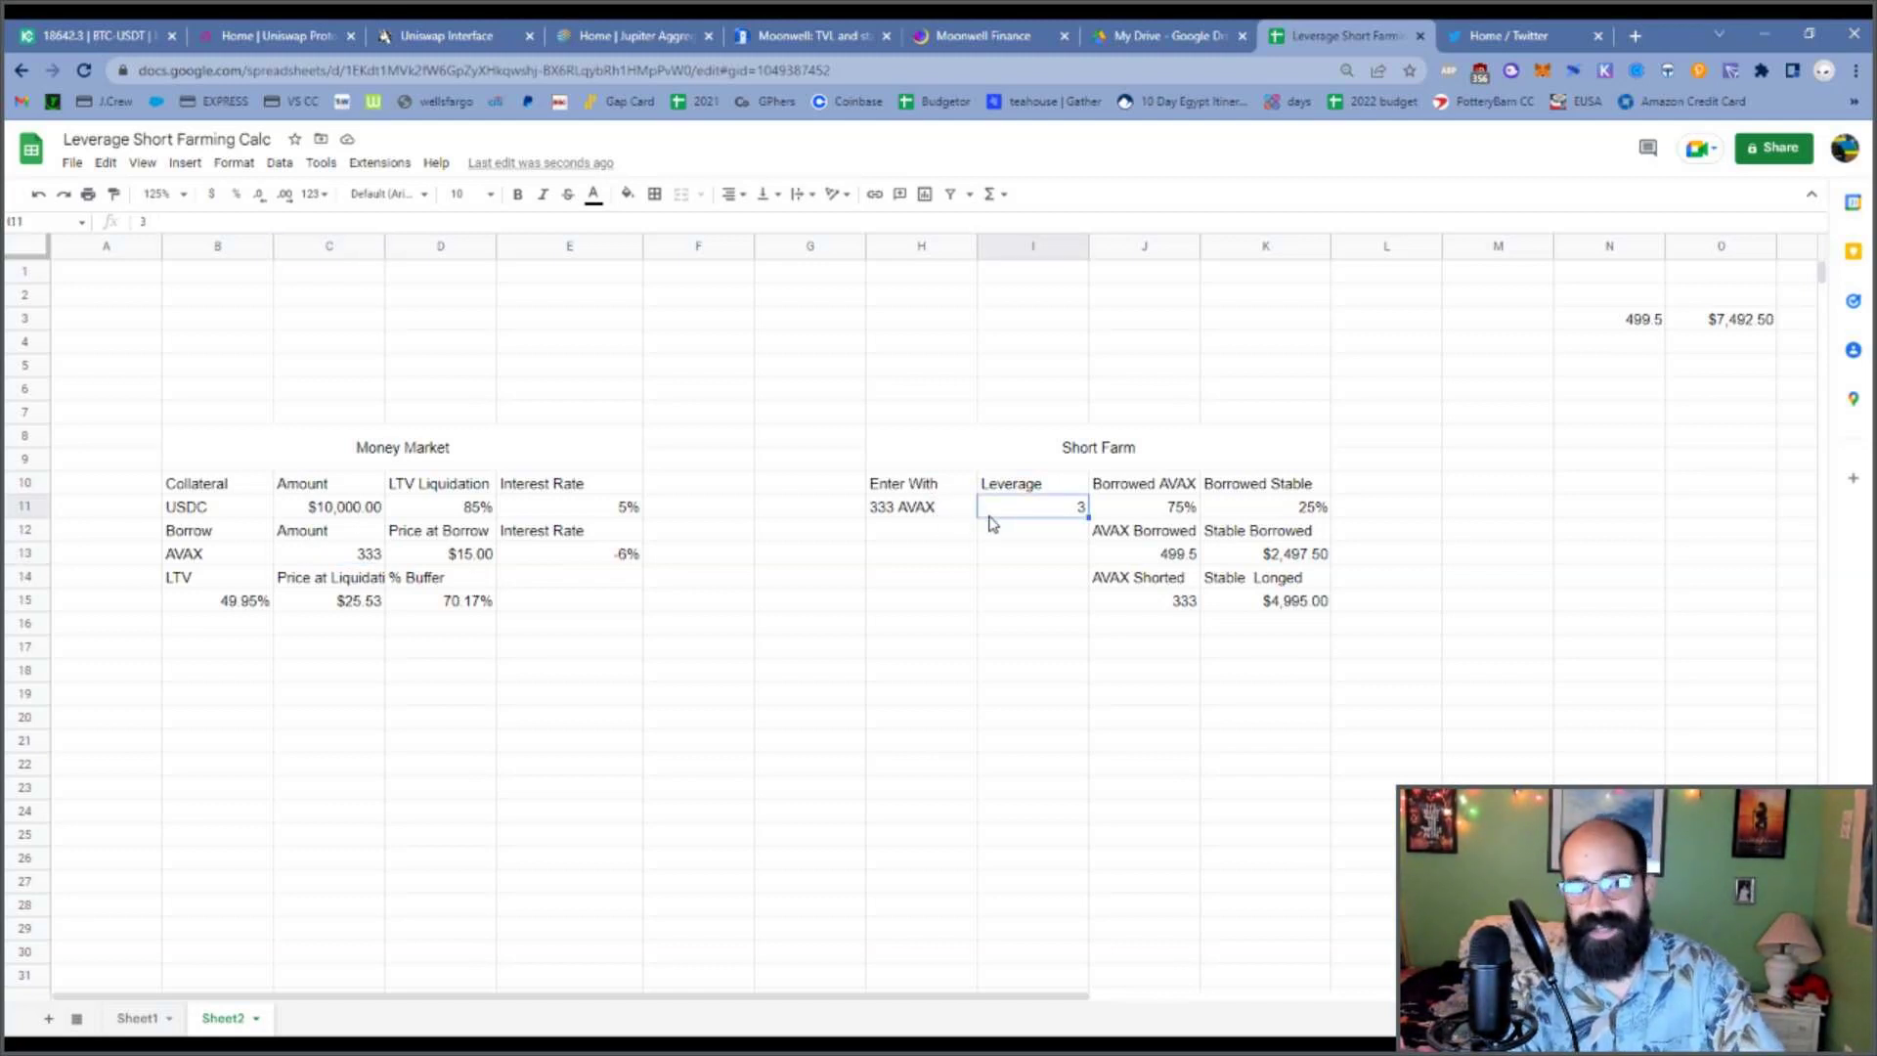
click(1139, 518)
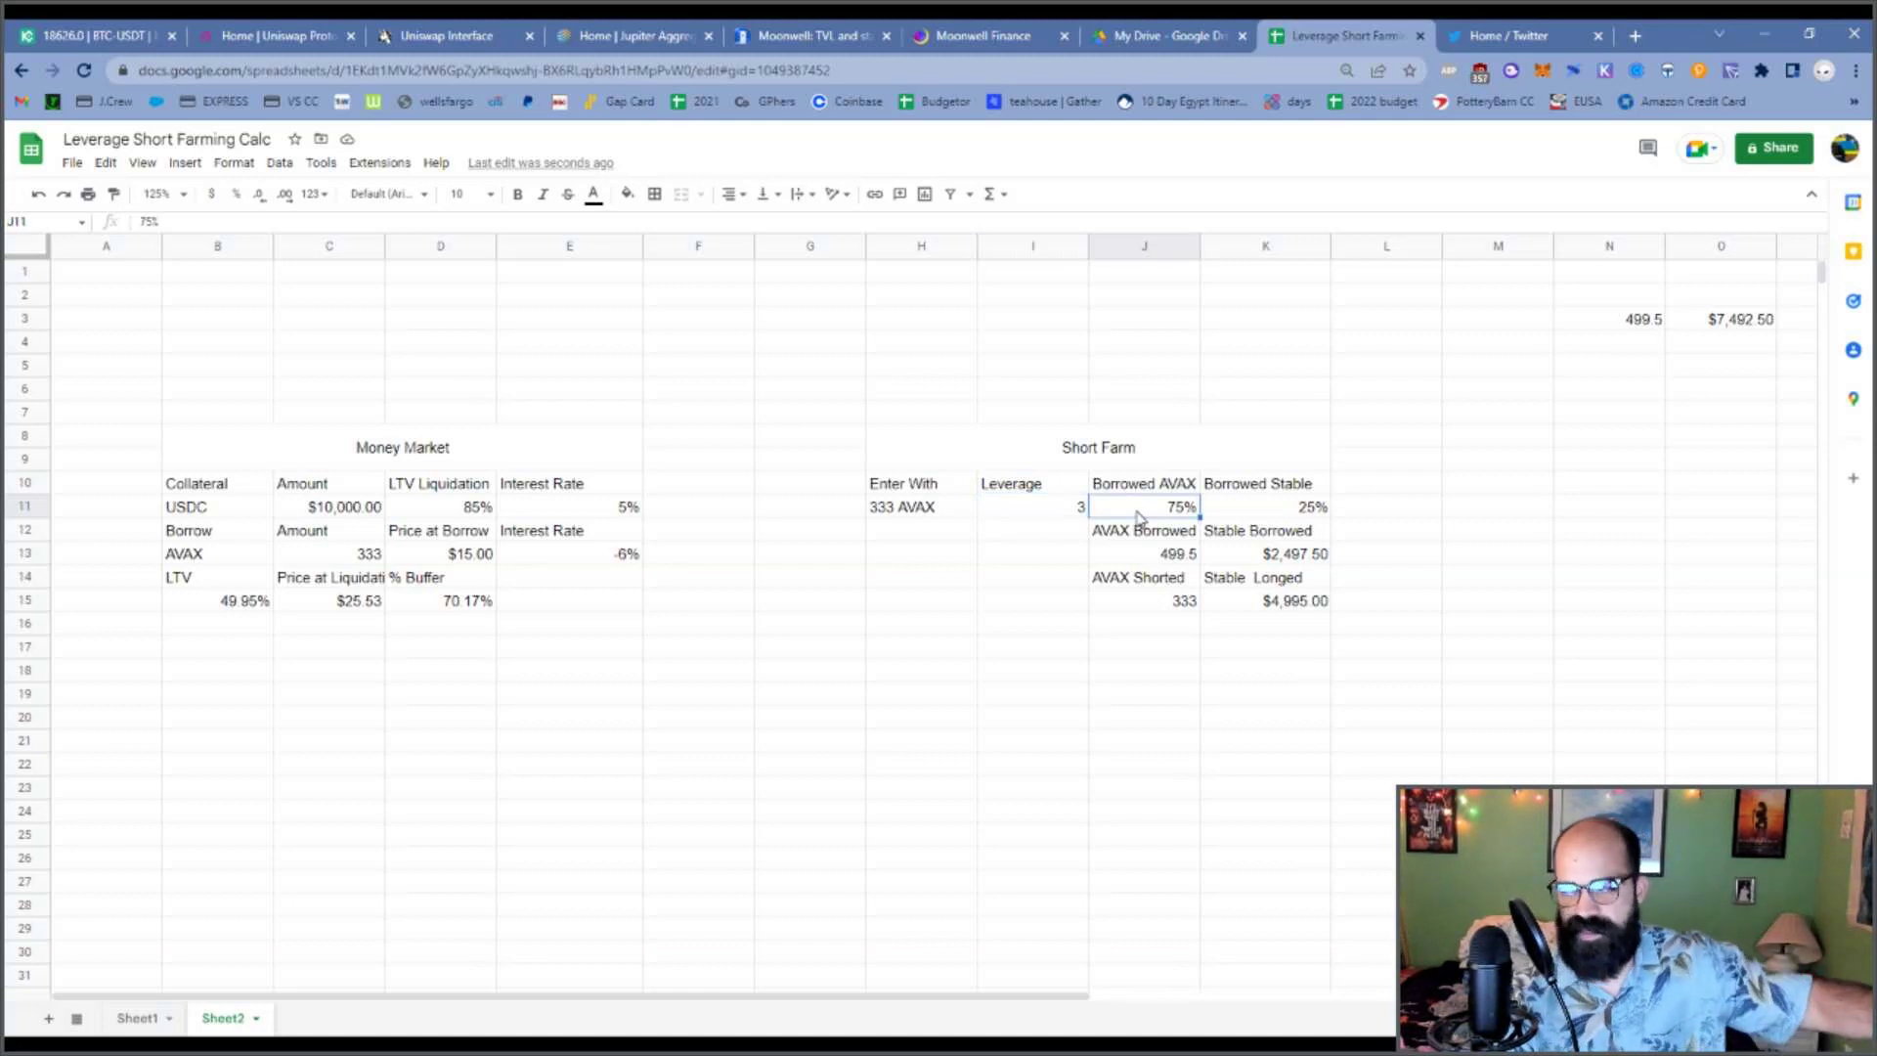
click(1240, 492)
Fill the Borrowed AVAX heading cell J10 in the Short Farm table with light cornflower blue.
click(1154, 489)
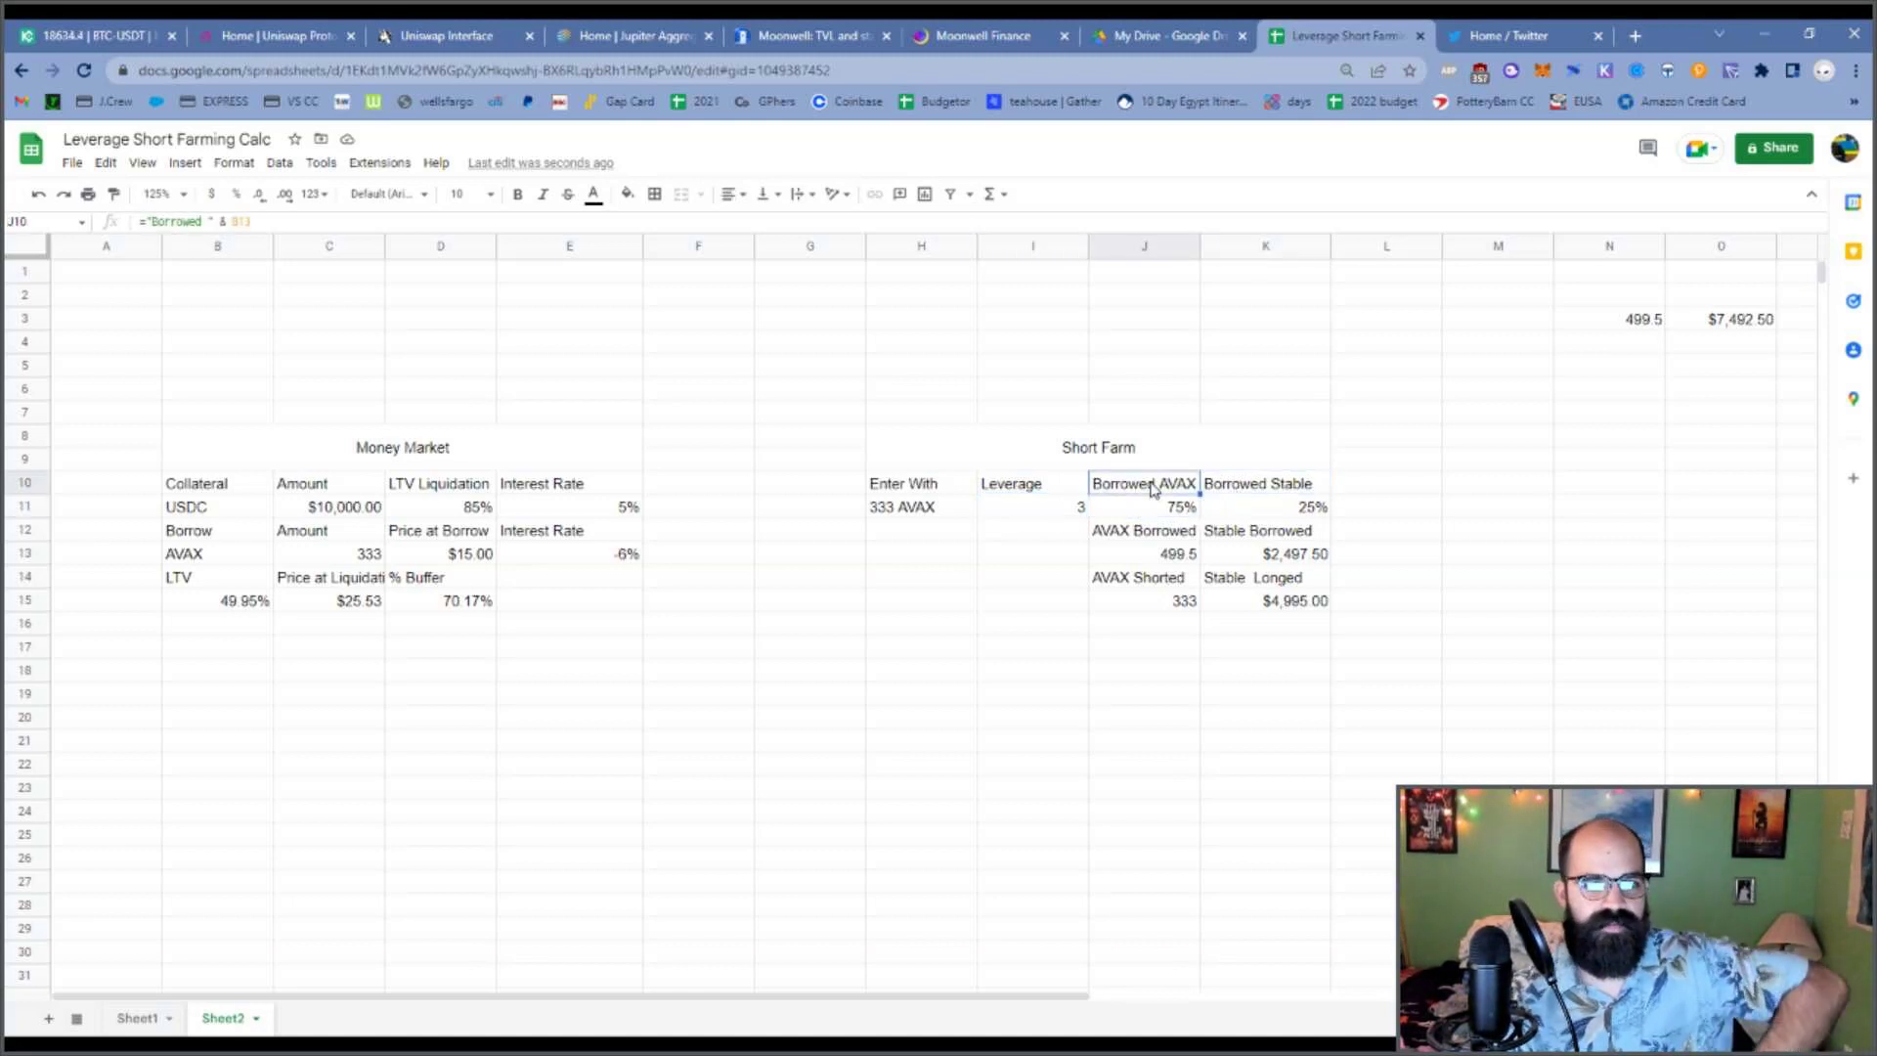
click(626, 194)
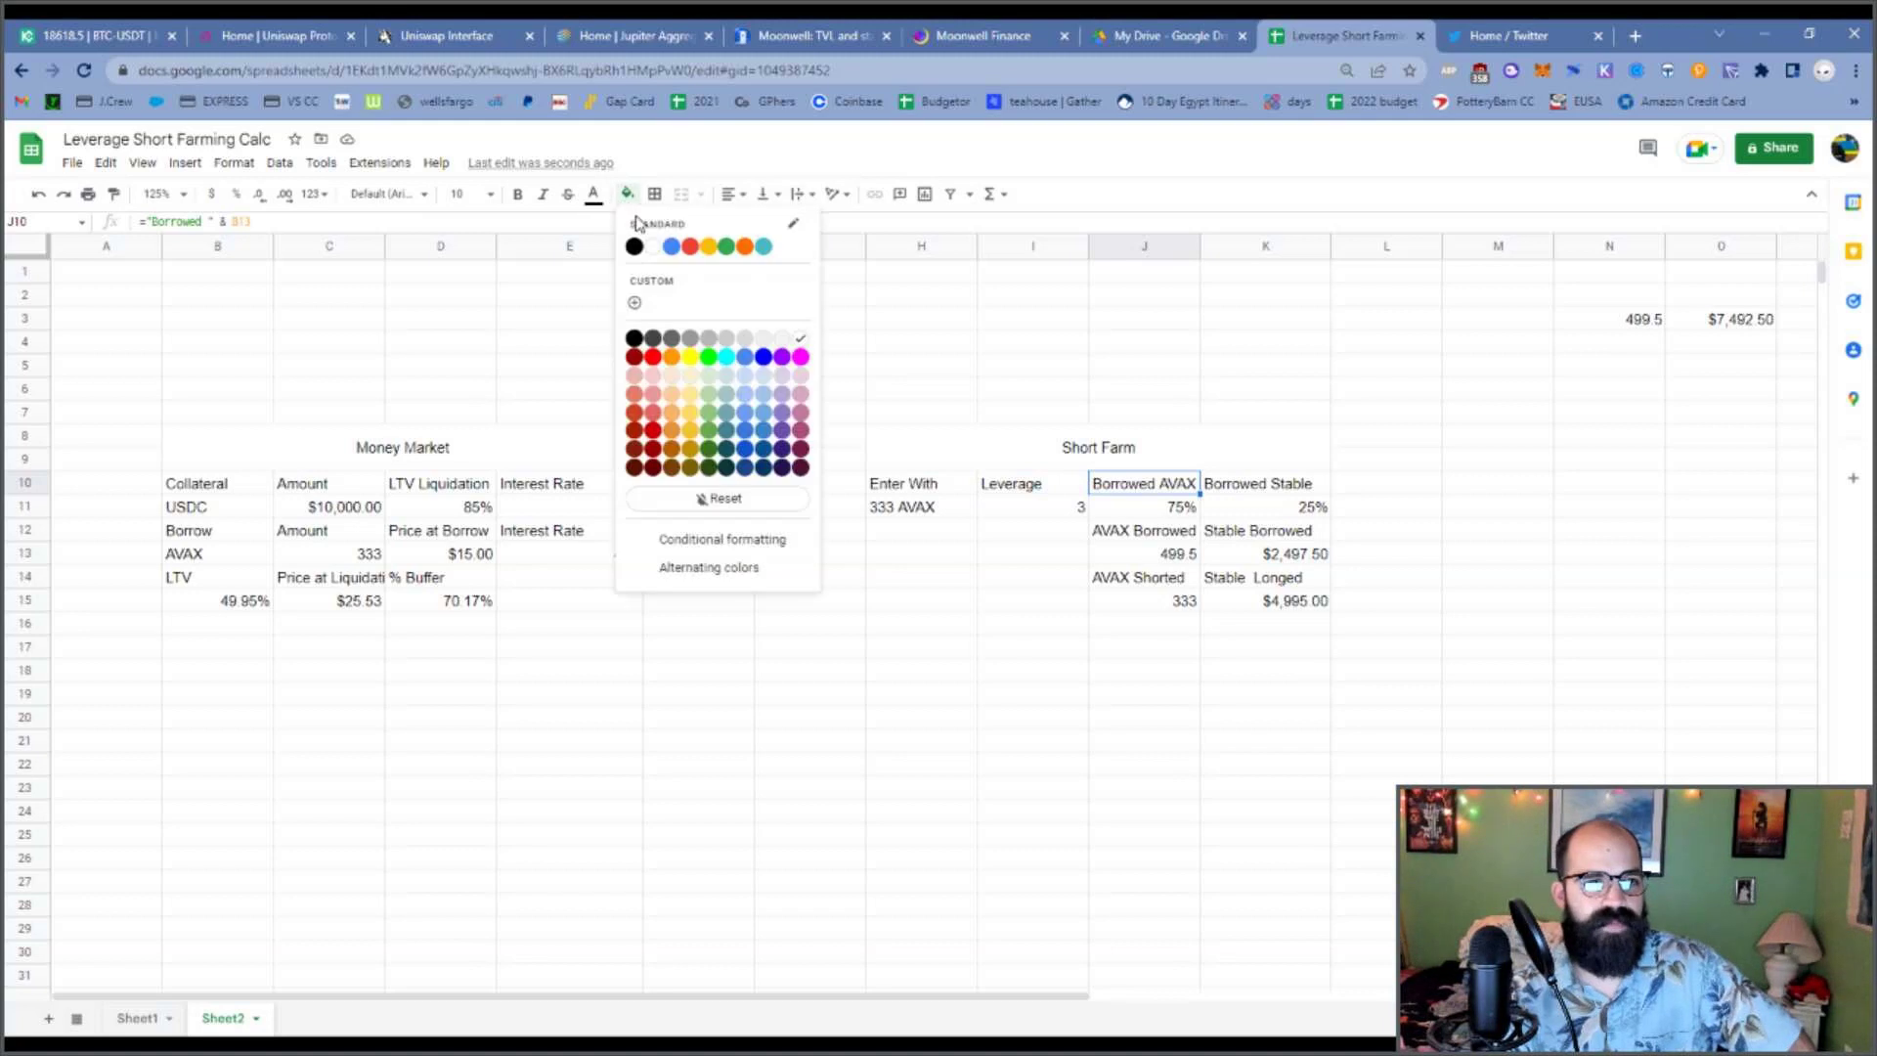
click(748, 409)
Fill the Borrowed Stable heading cell K10 in the Short Farm table with light green.
click(1286, 485)
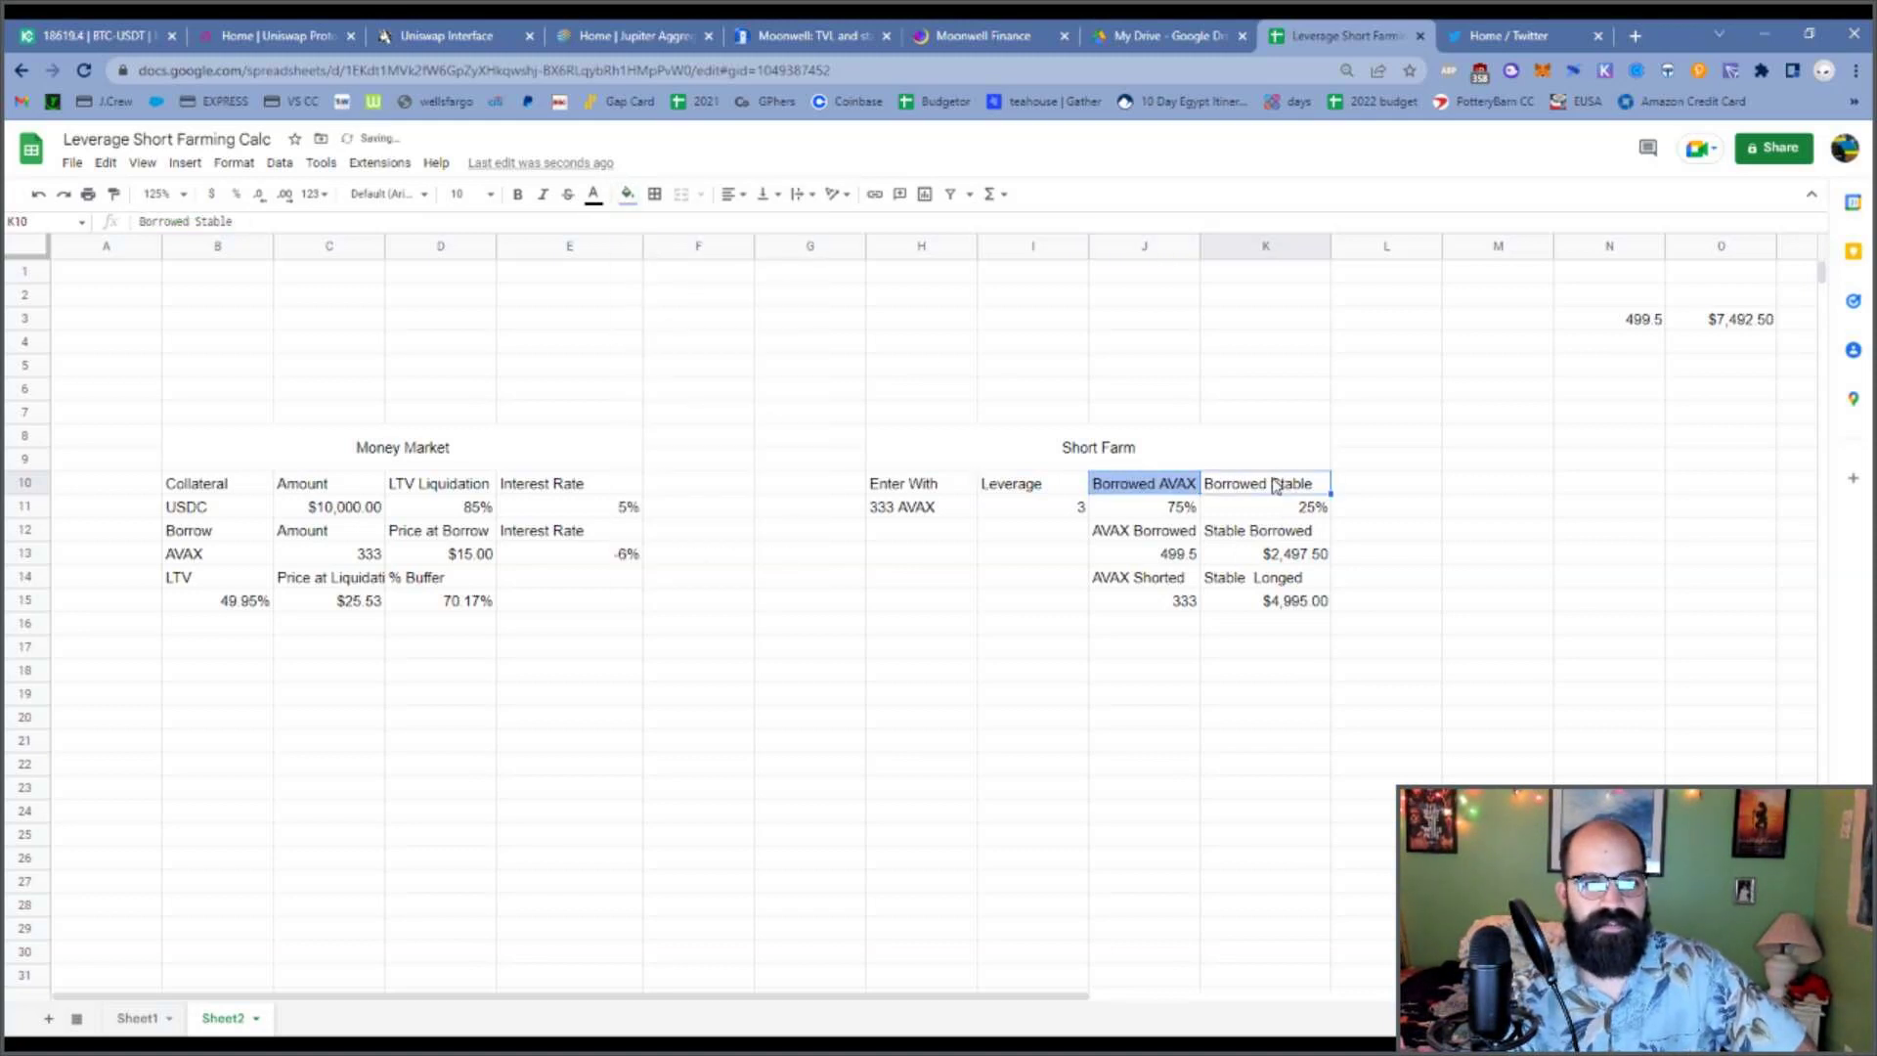
click(627, 193)
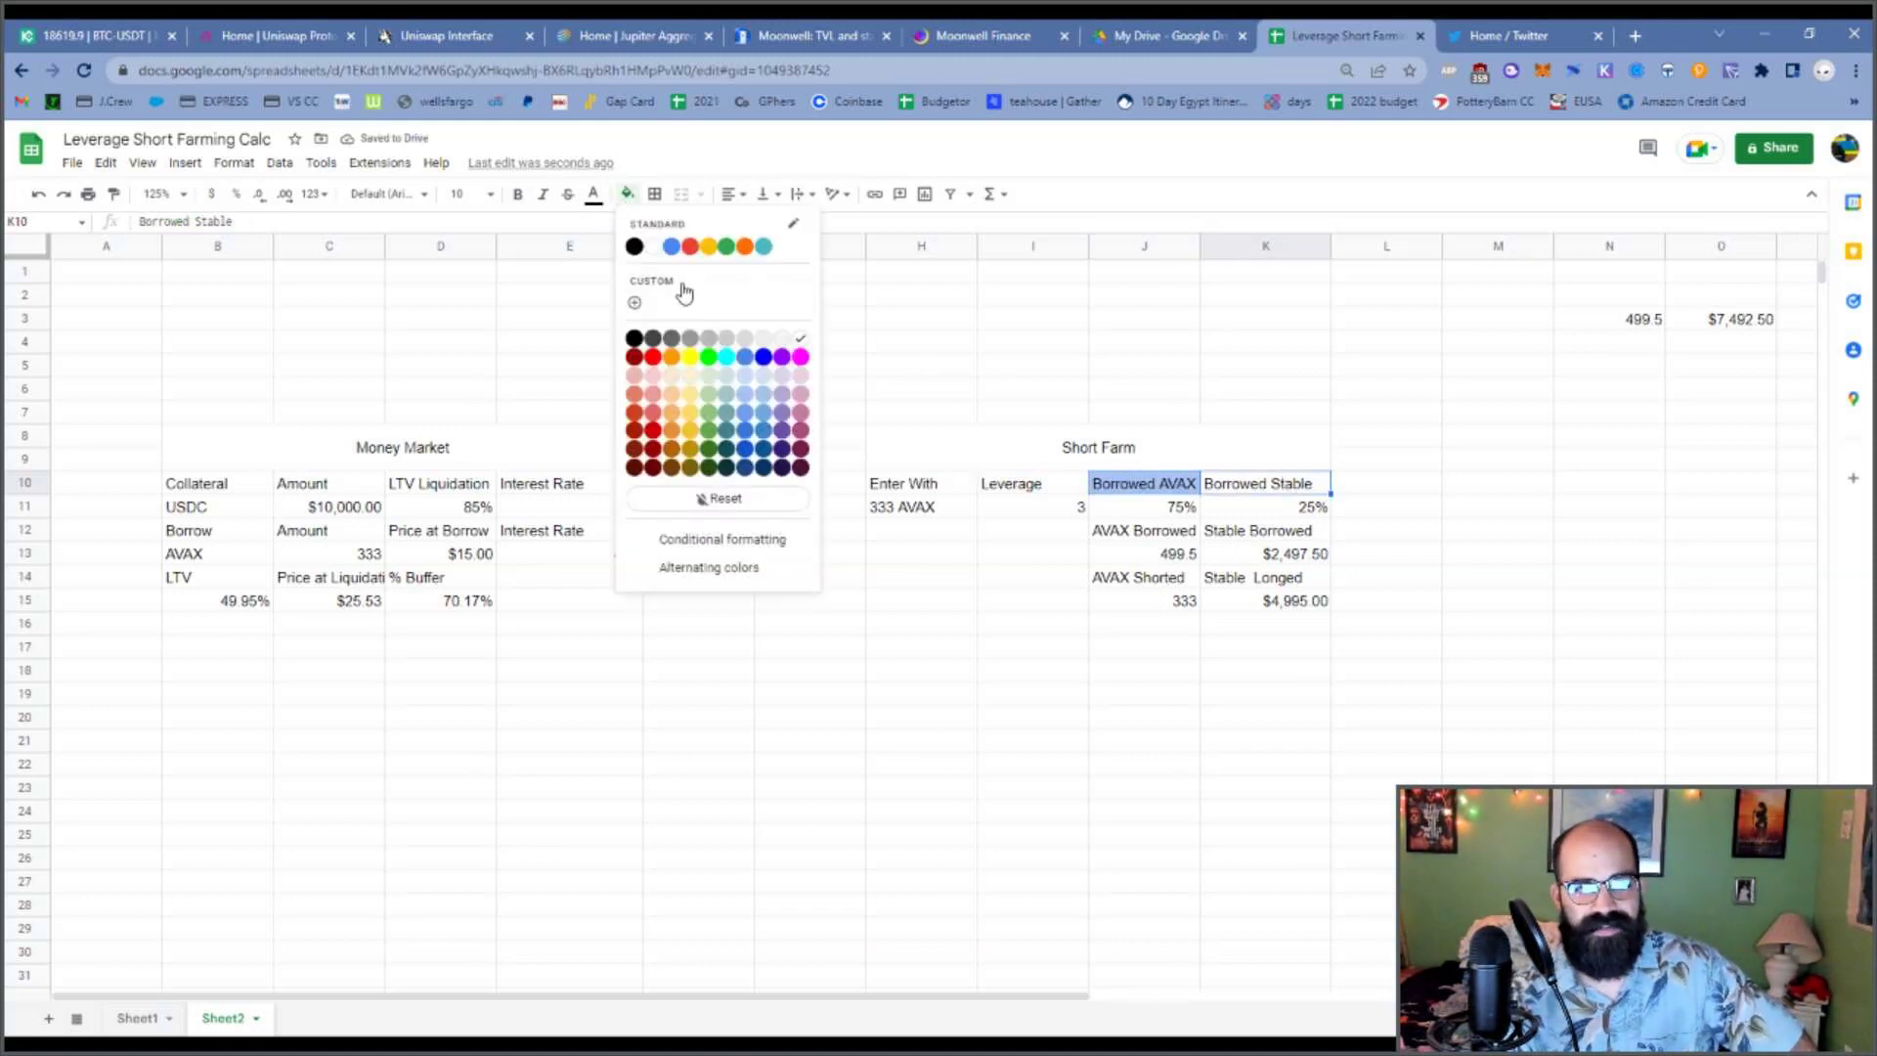
click(713, 400)
click(993, 794)
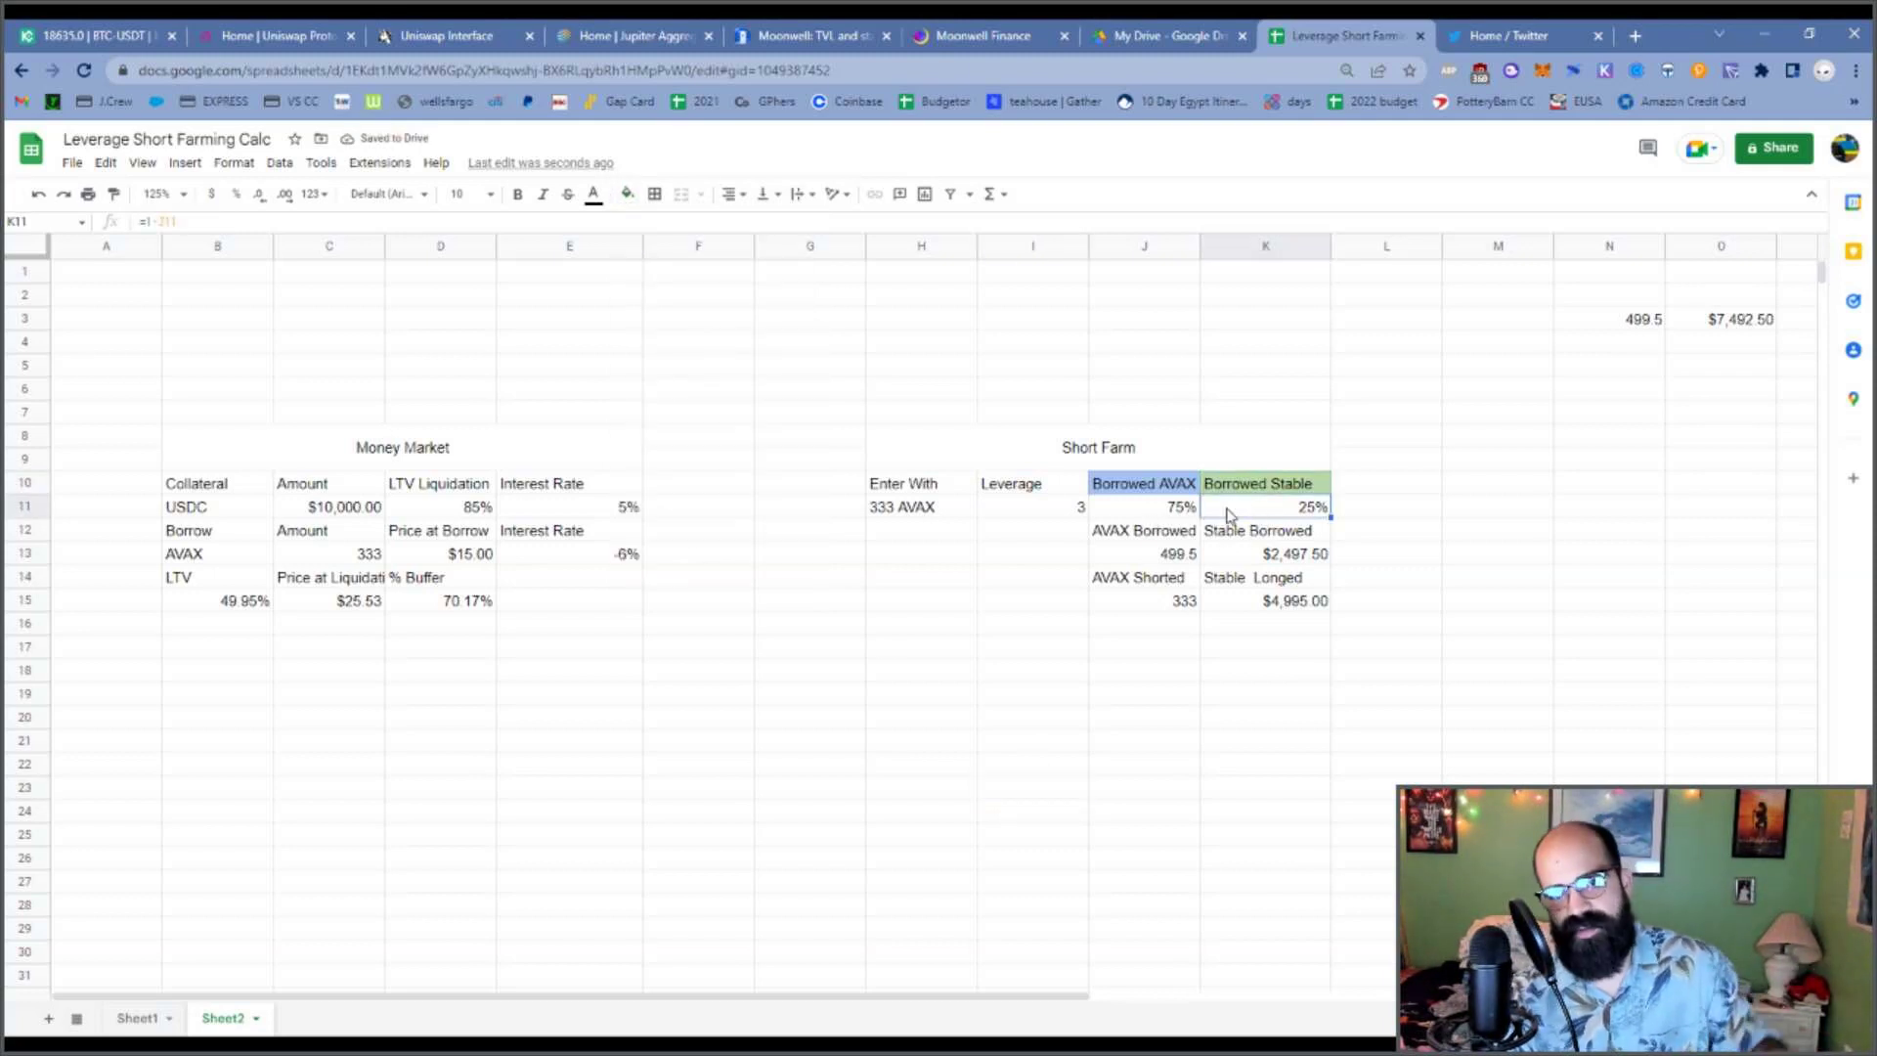
Try a Borrowed AVAX share of 25% in J11 of the Short Farm table.
click(1173, 509)
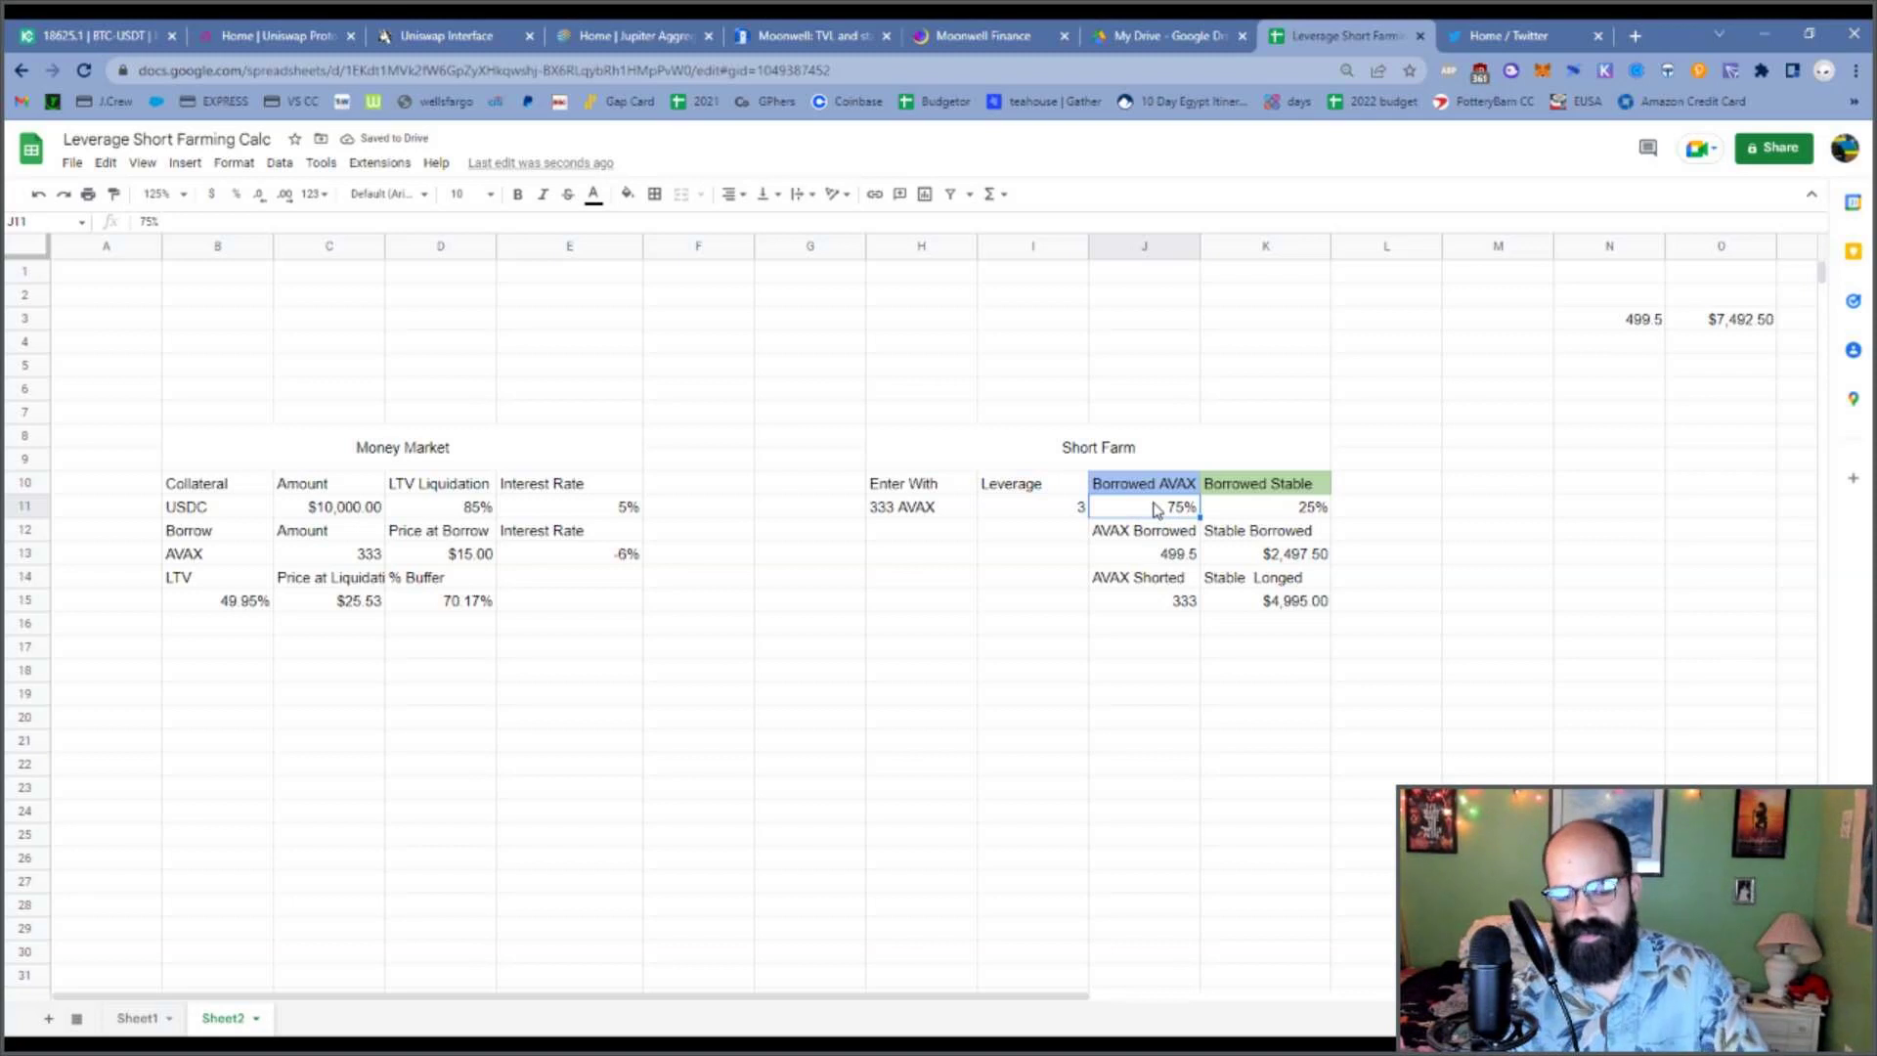
text(25%)
key(Return)
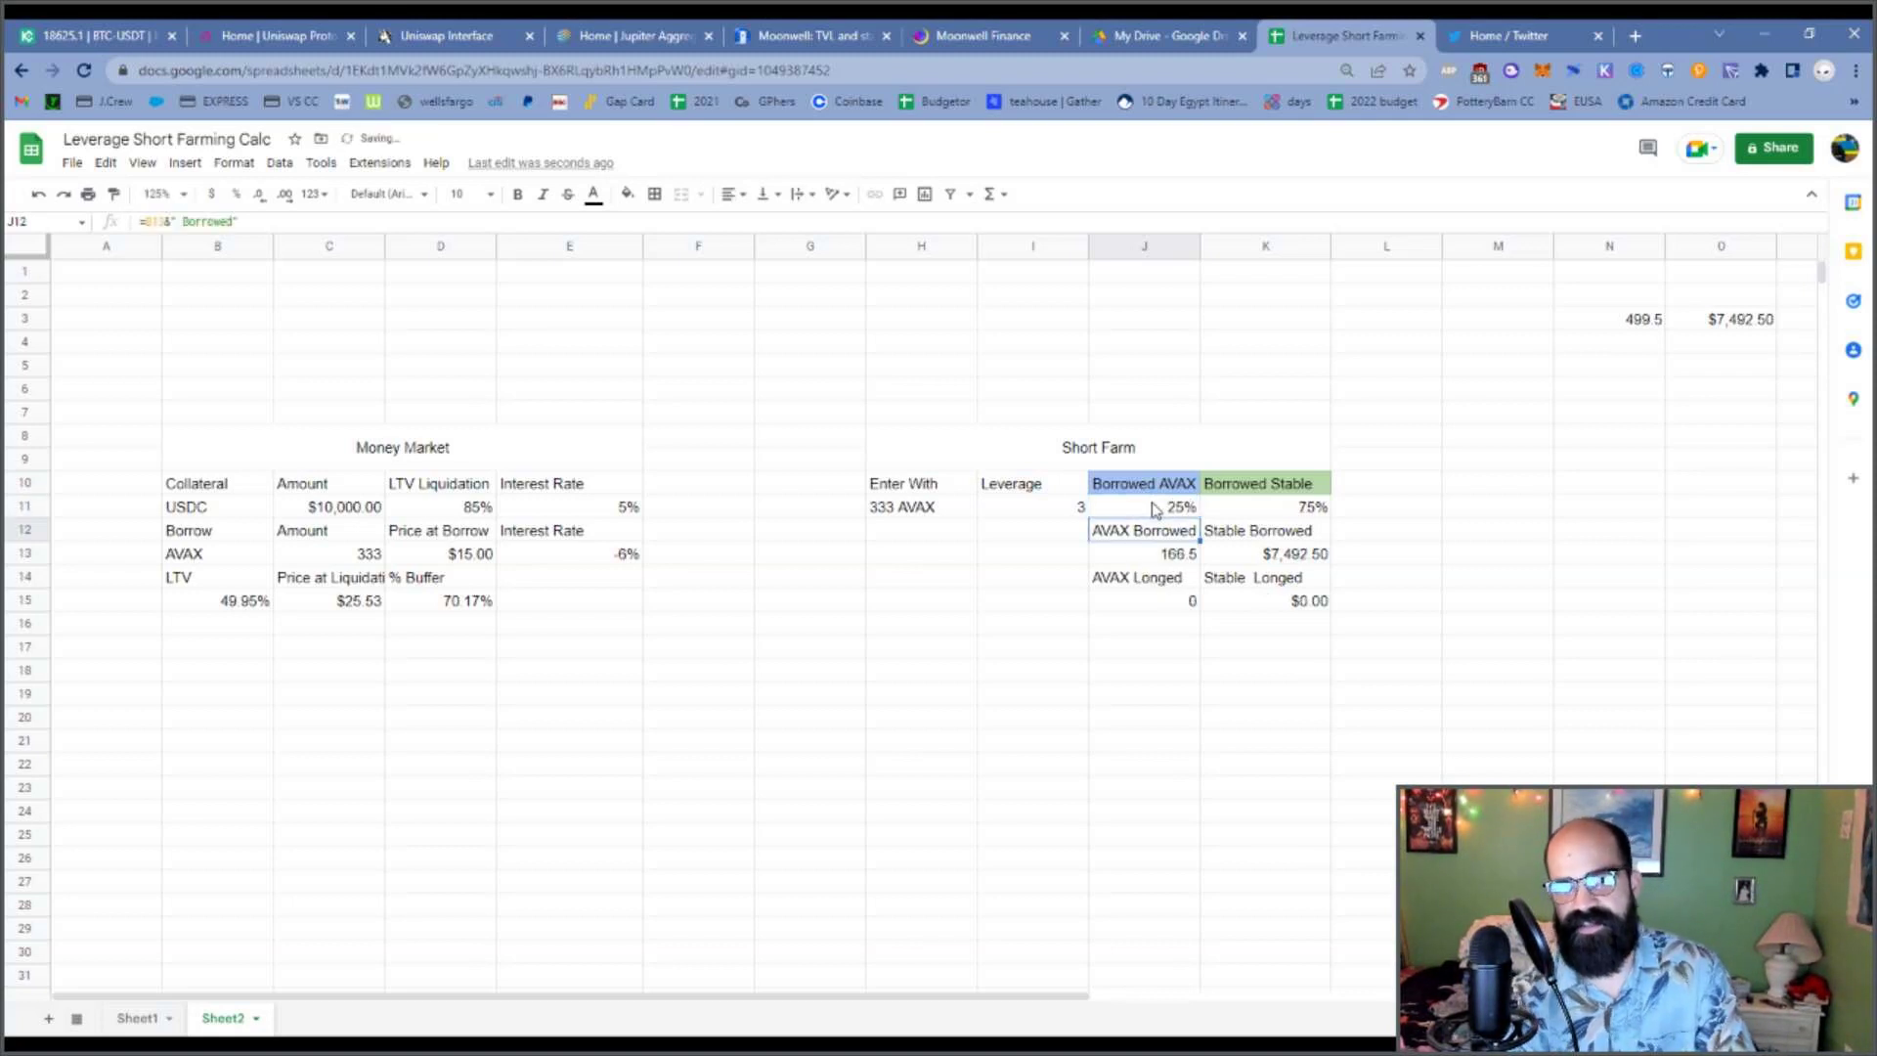
key(Up)
key(Right)
key(Left)
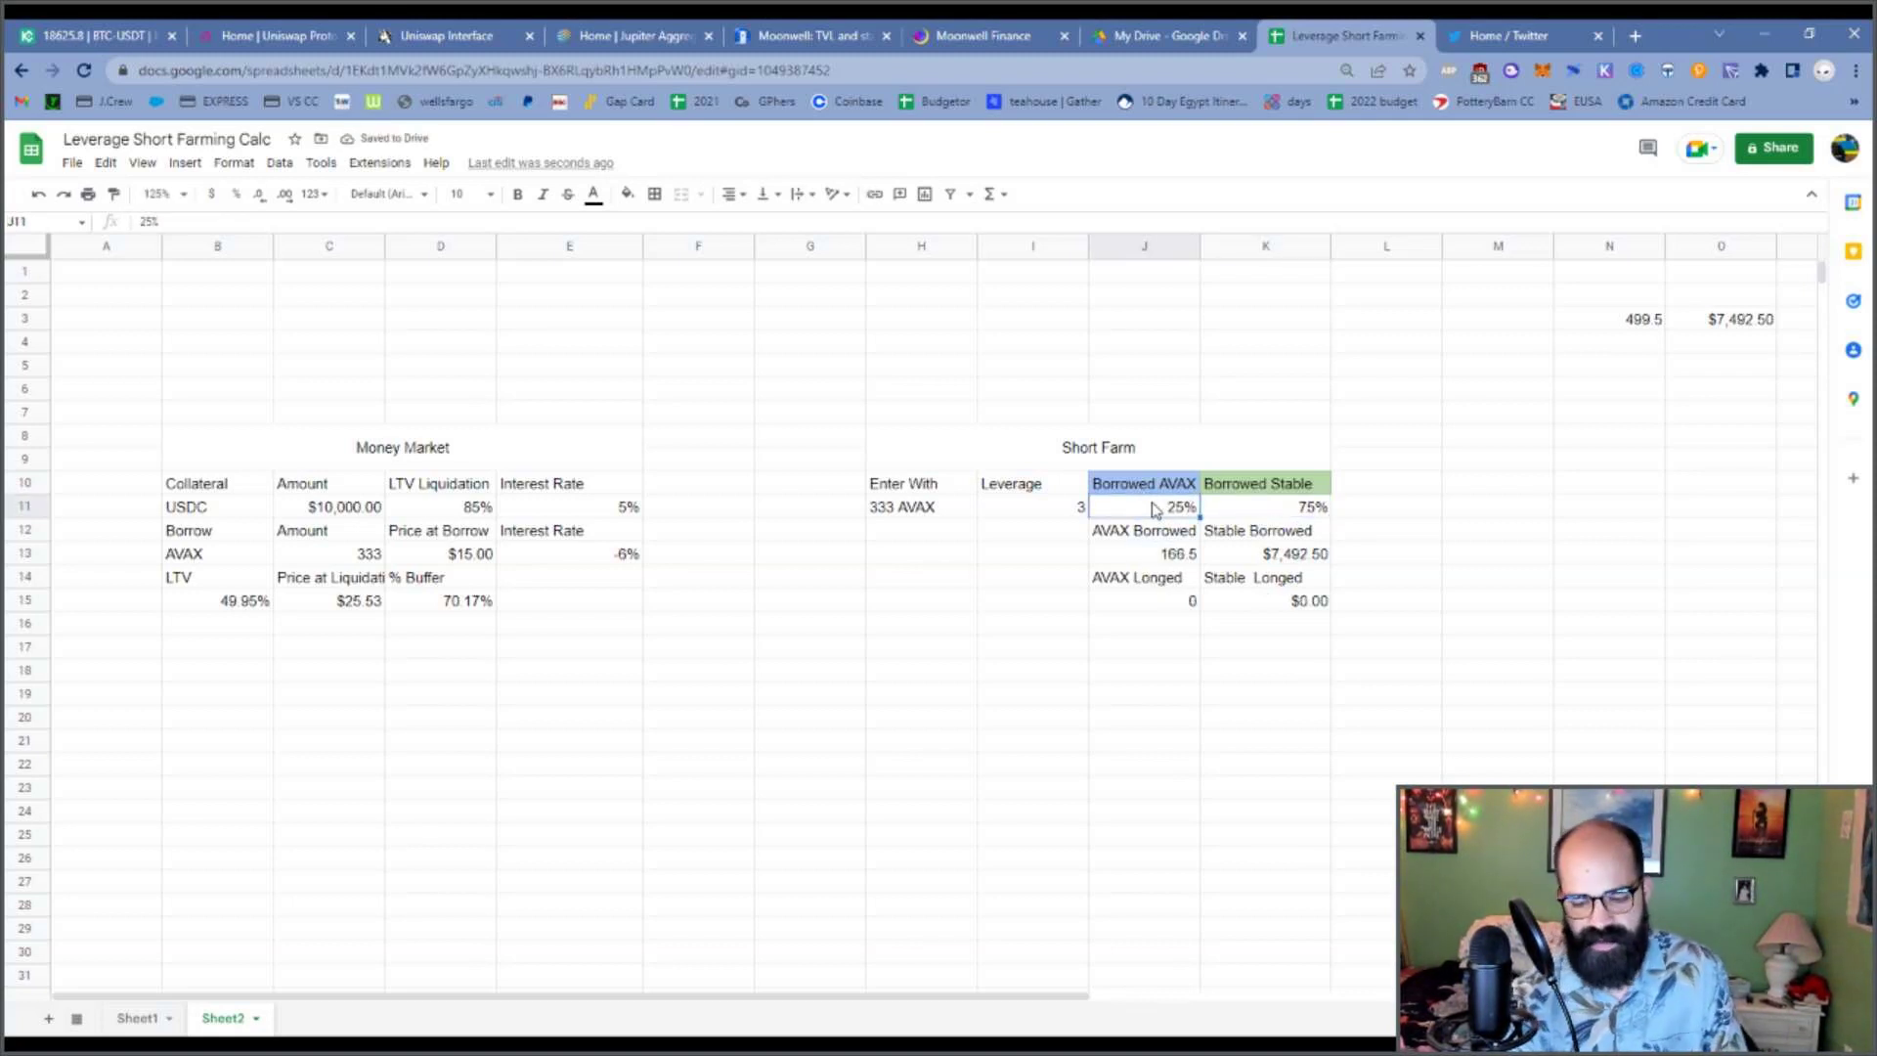
Return the Borrowed AVAX share in J11 to 75%.
text(75%)
key(Return)
key(Up)
key(Right)
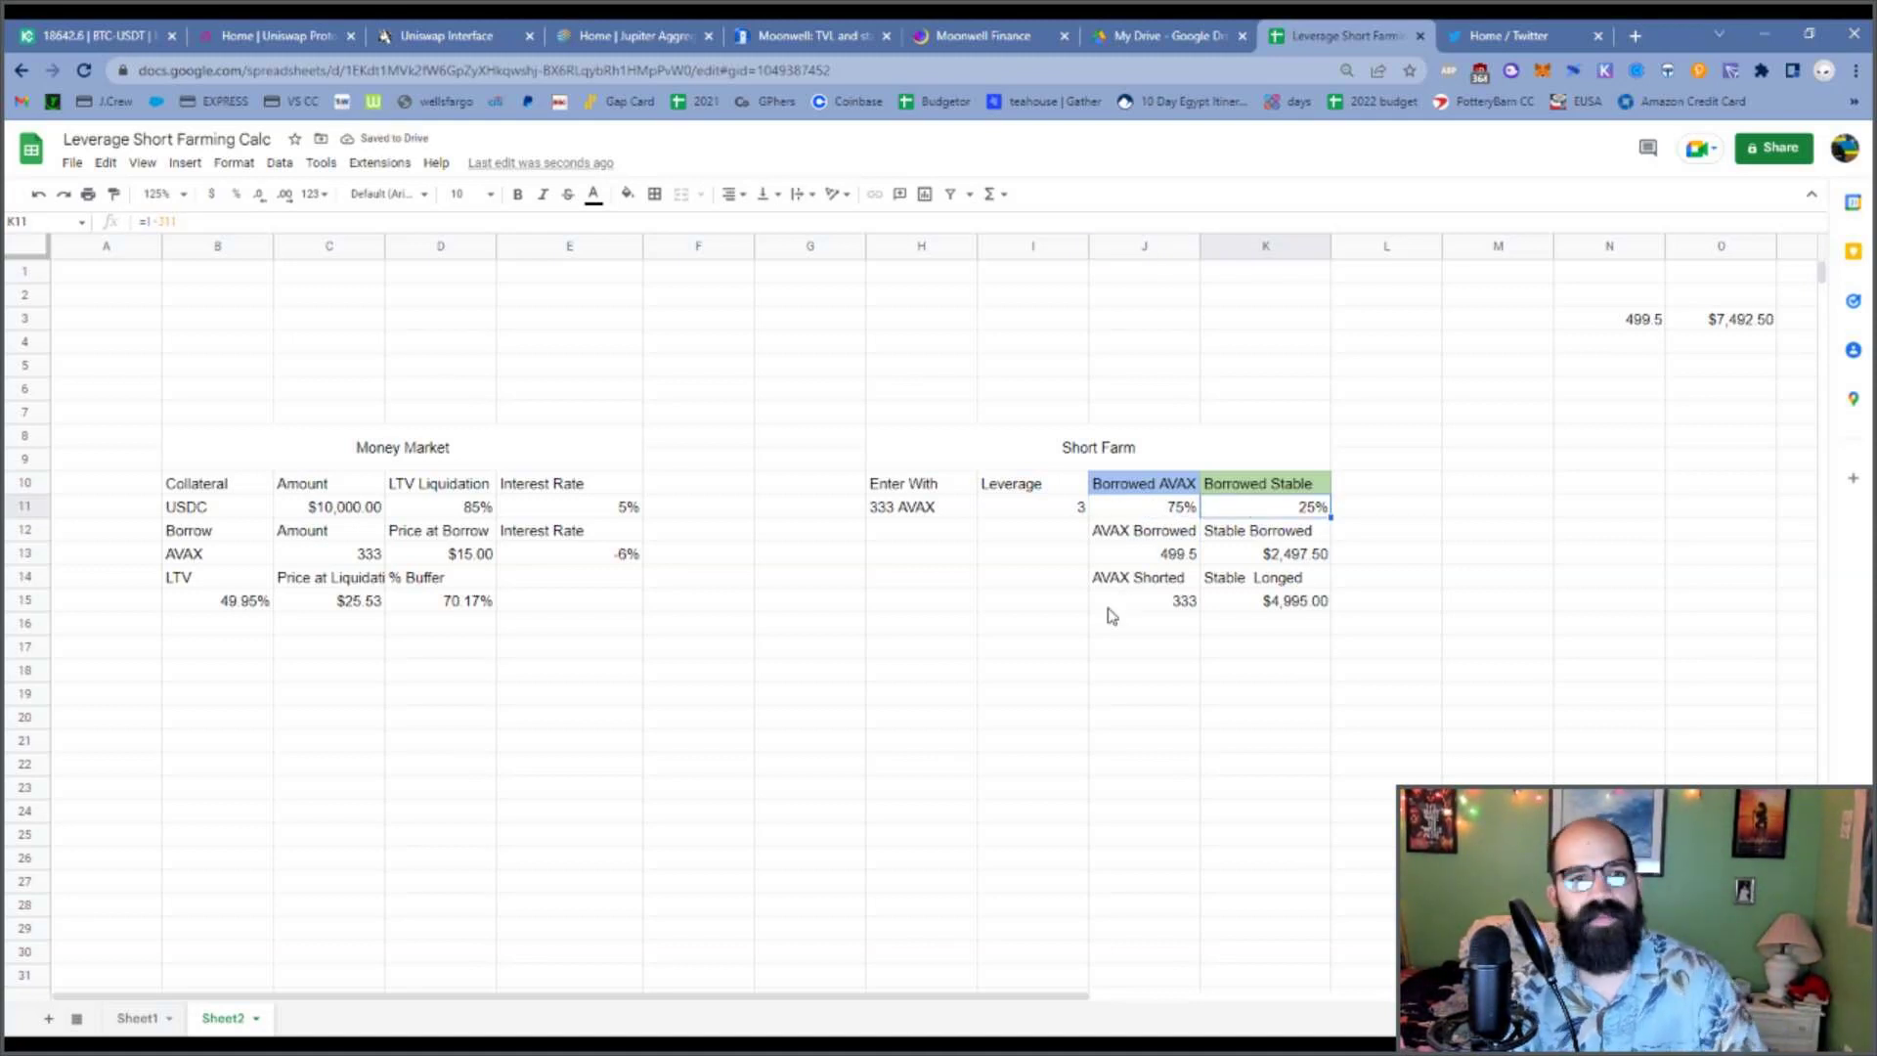
Check the AVAX and stable borrowed amounts in J13:K13 and the resulting position amounts in J15:K15.
click(1187, 557)
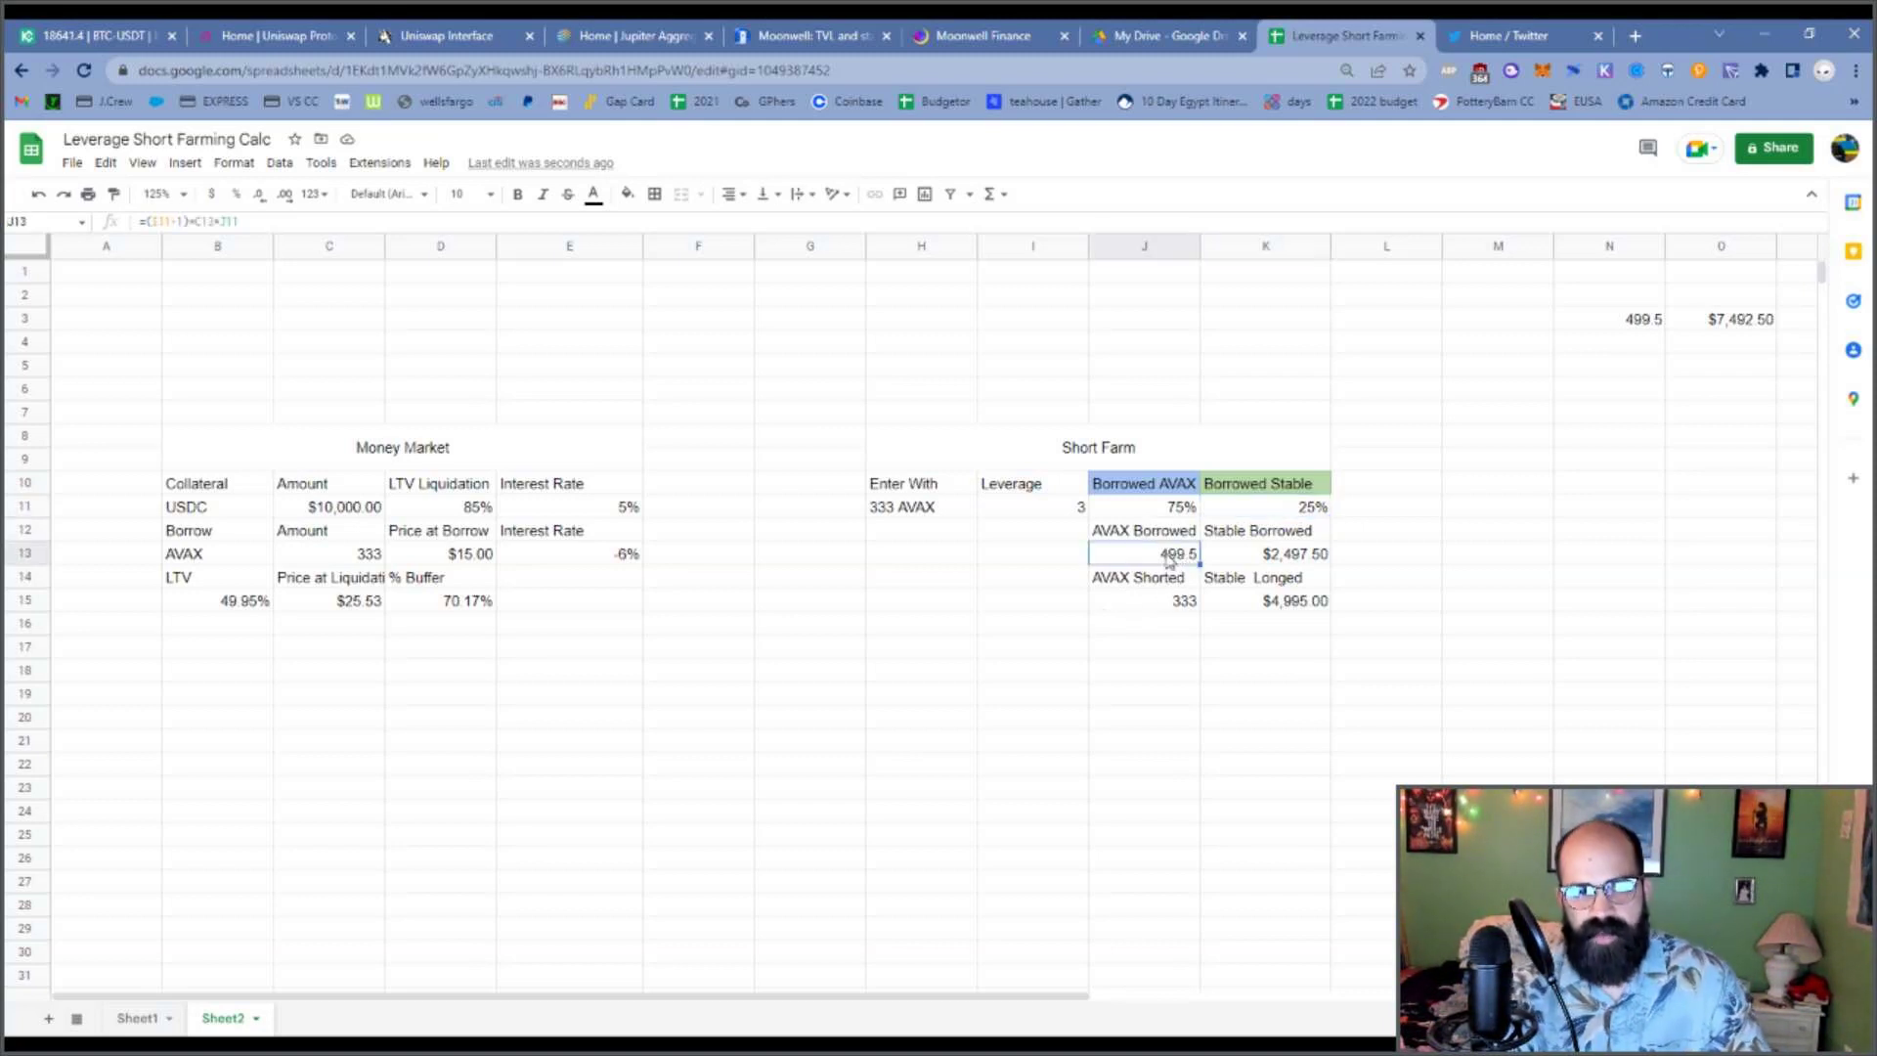
click(1285, 560)
click(1169, 610)
click(1264, 616)
click(1156, 614)
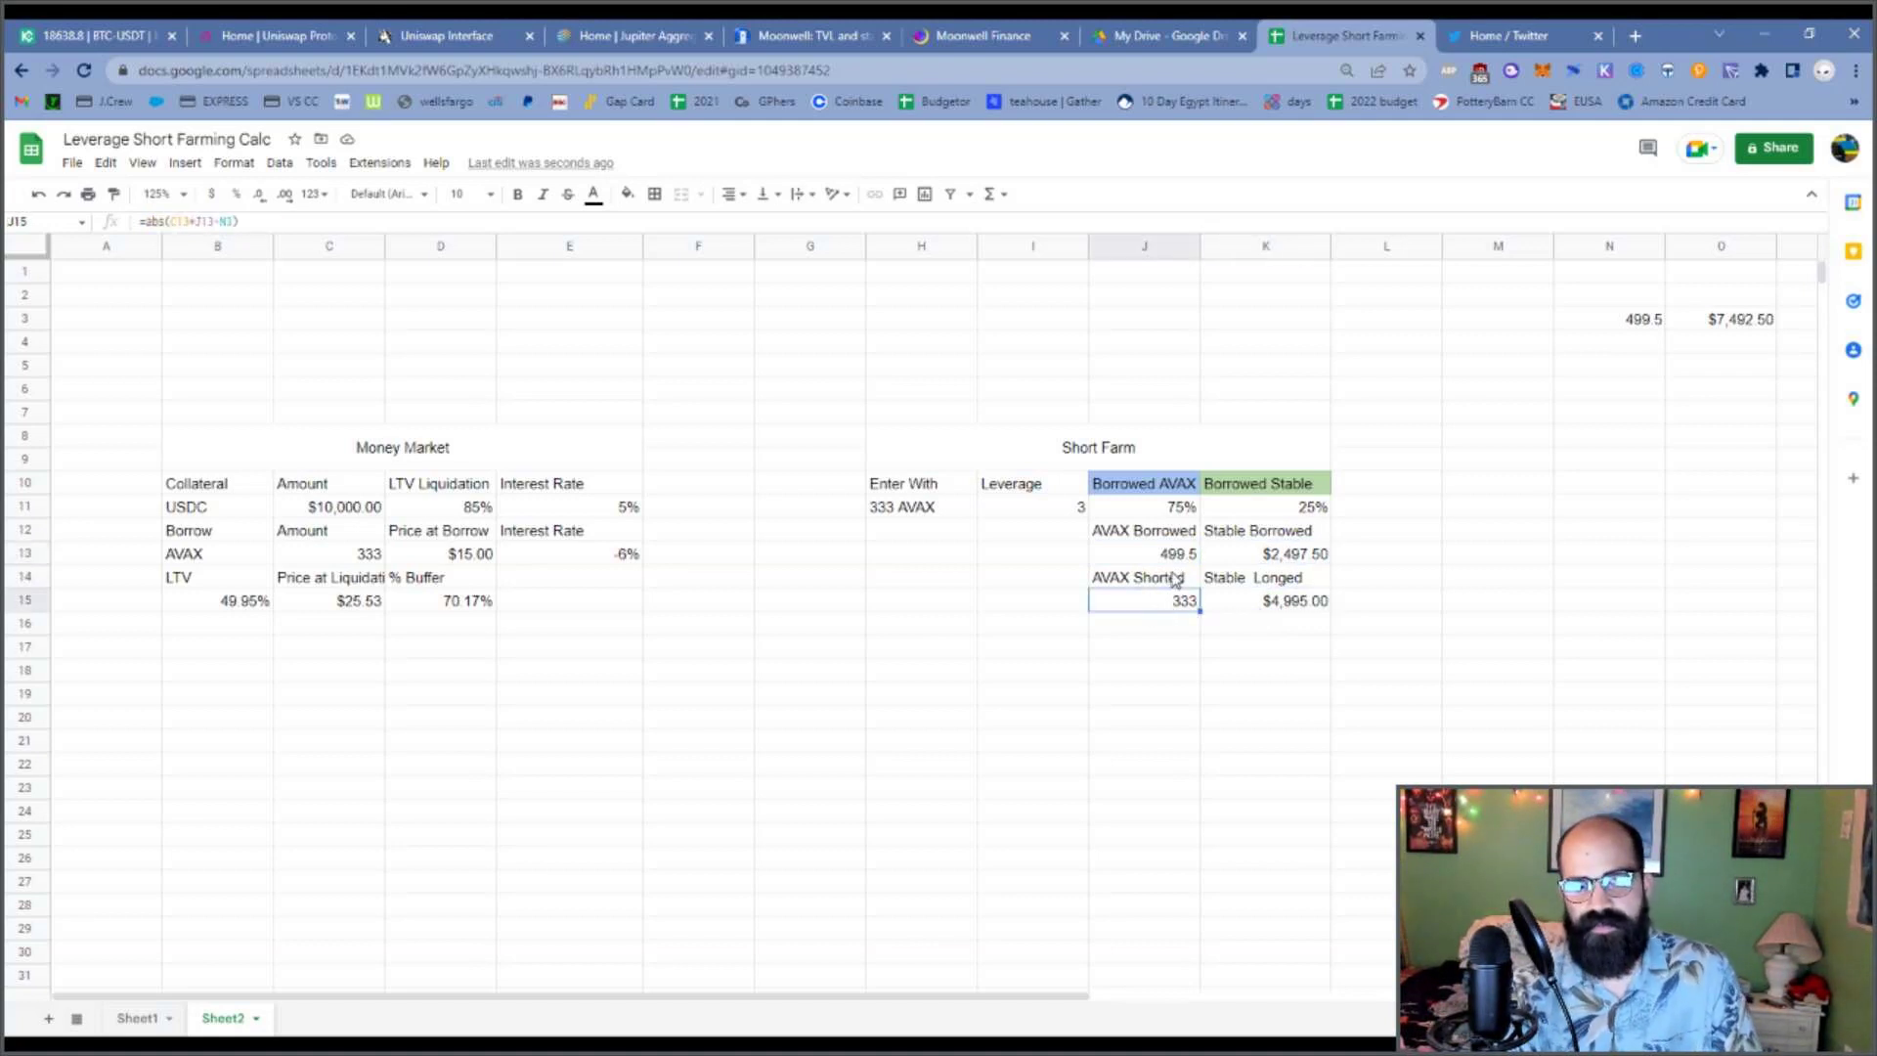
click(1173, 510)
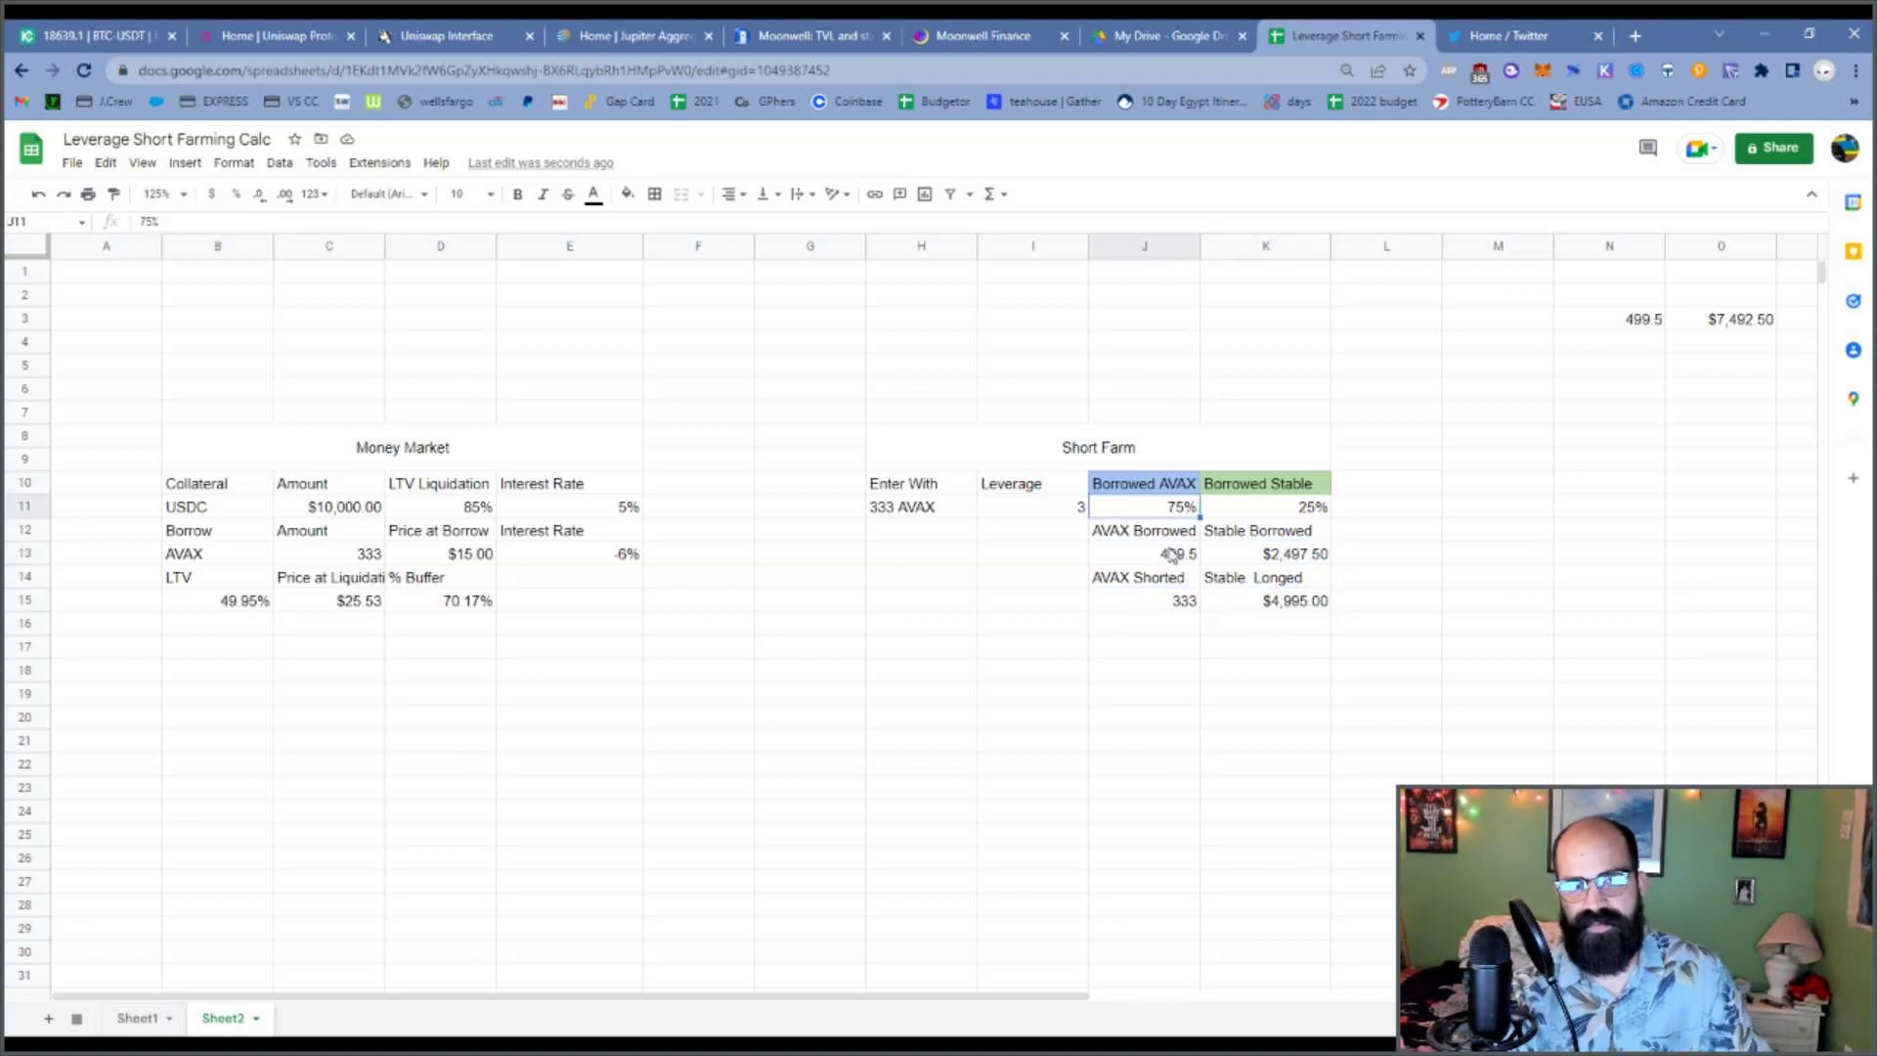
click(1183, 606)
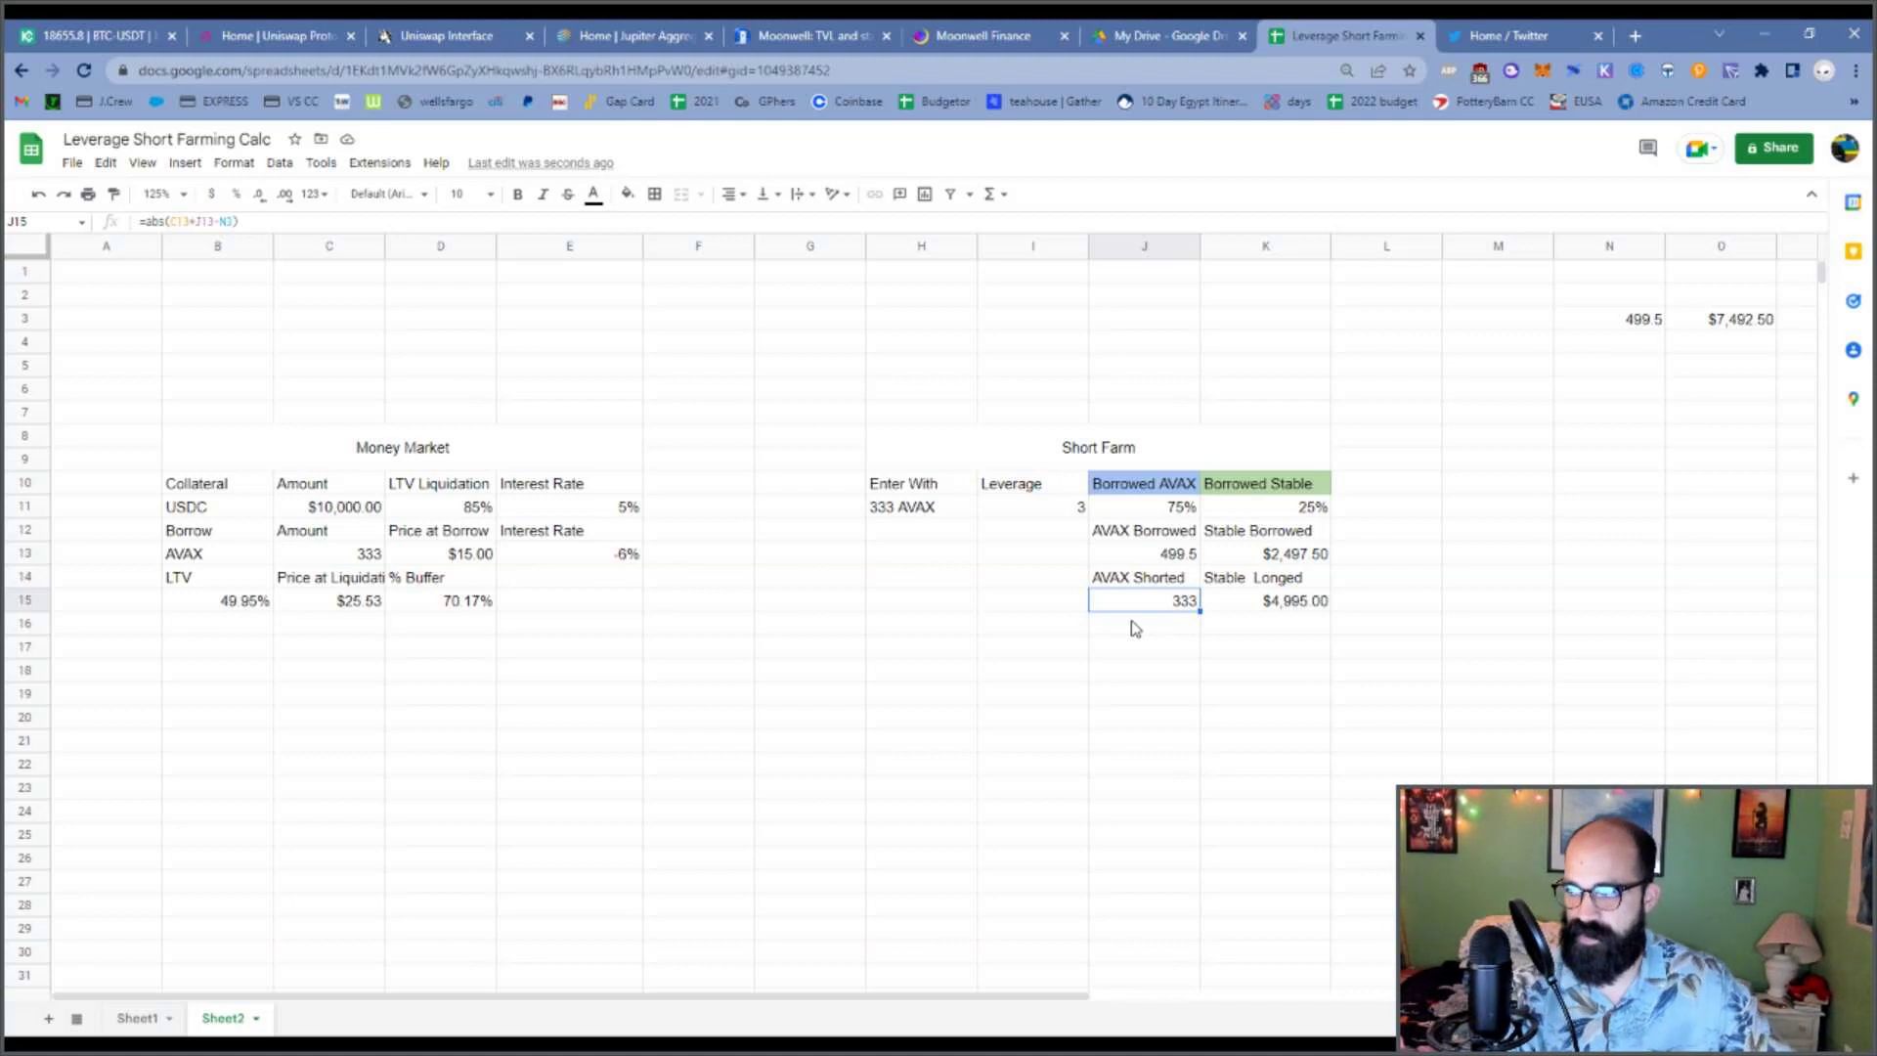
Set the Borrowed AVAX share in J11 to 25% and check the position amounts in J15:K15.
click(1147, 515)
text(25)
key(Return)
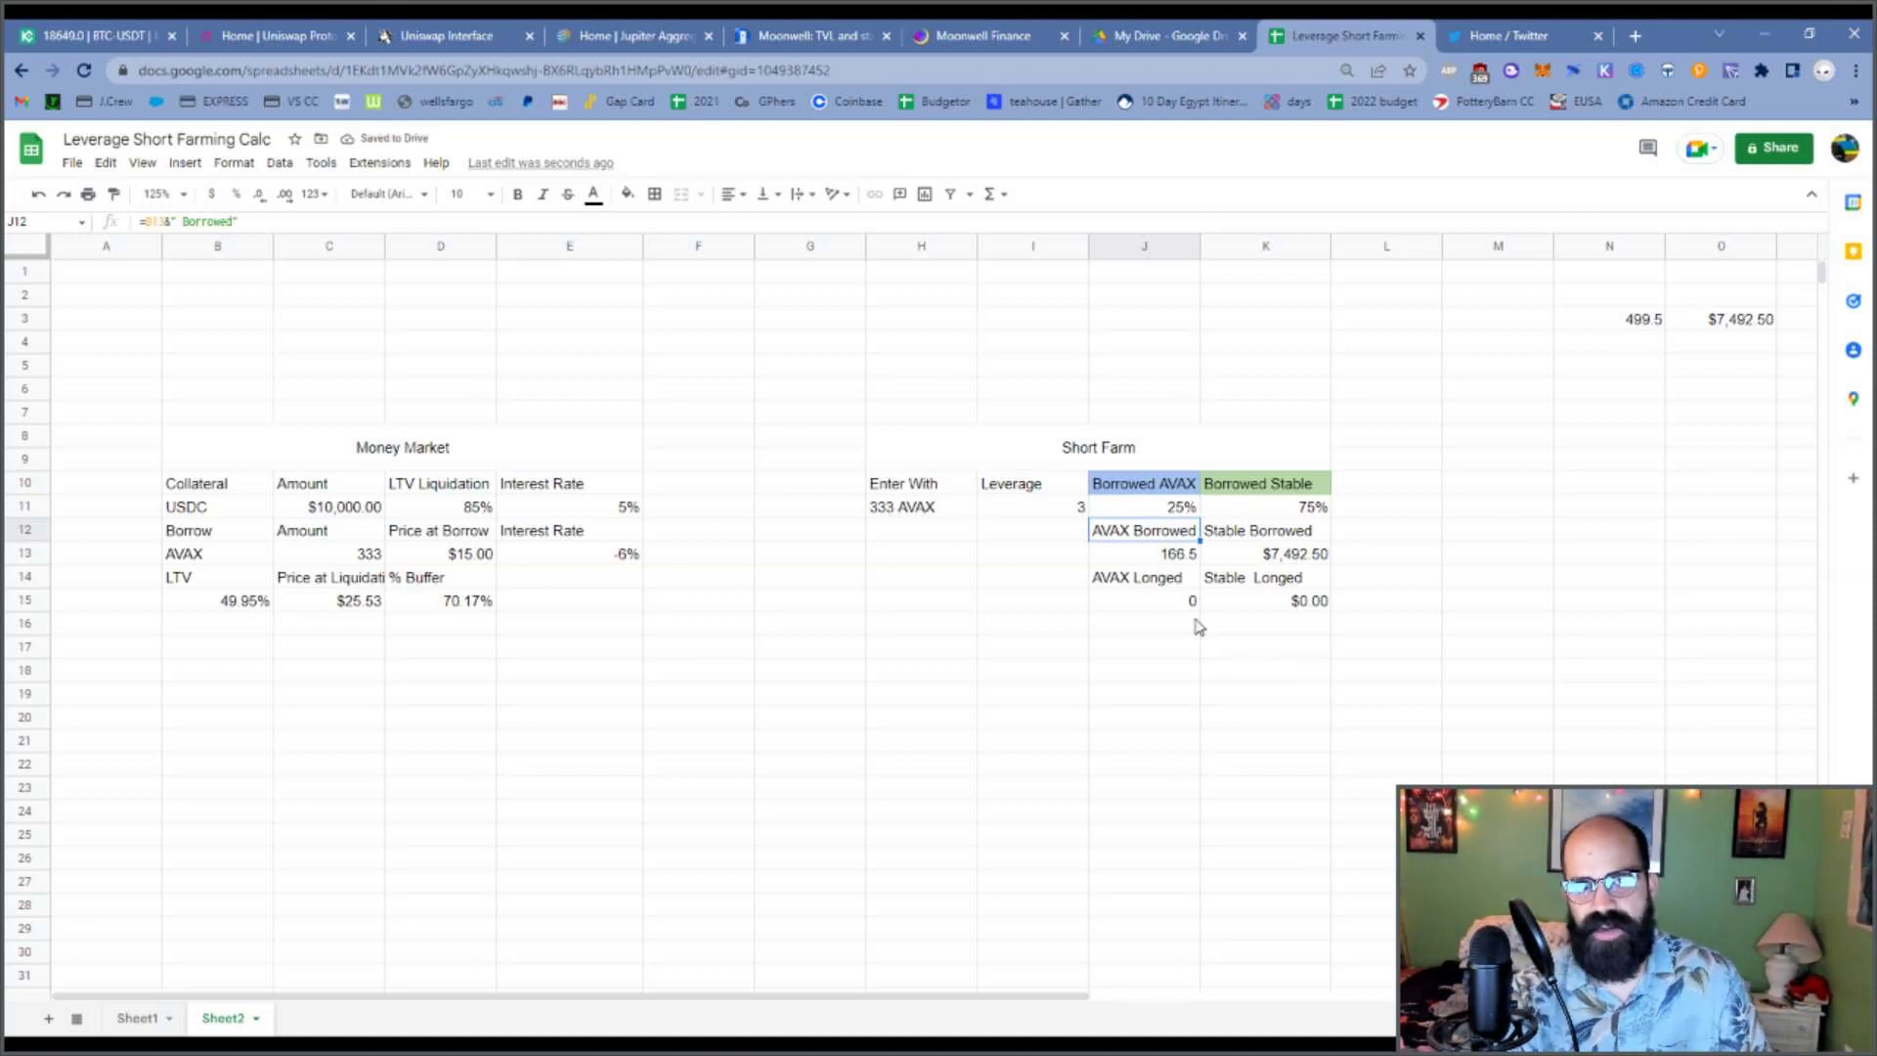
drag(1191, 600, 1234, 606)
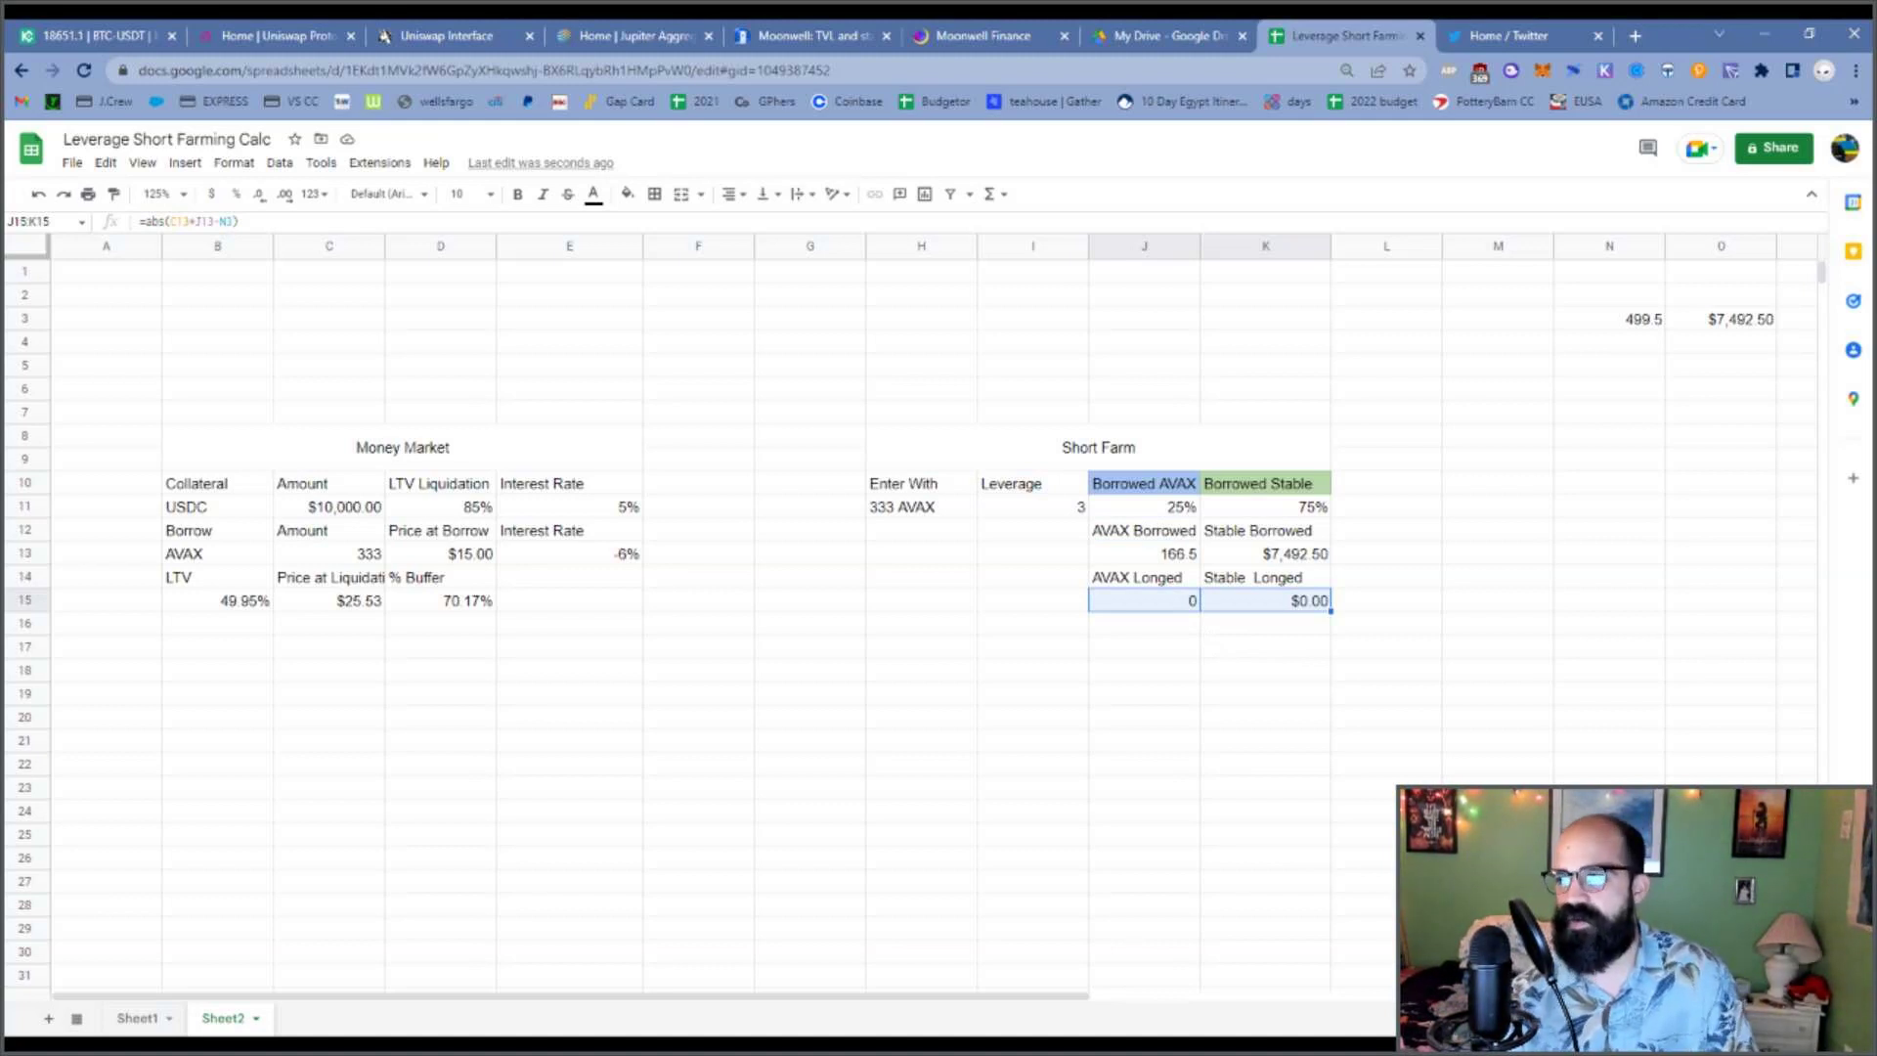
click(1039, 672)
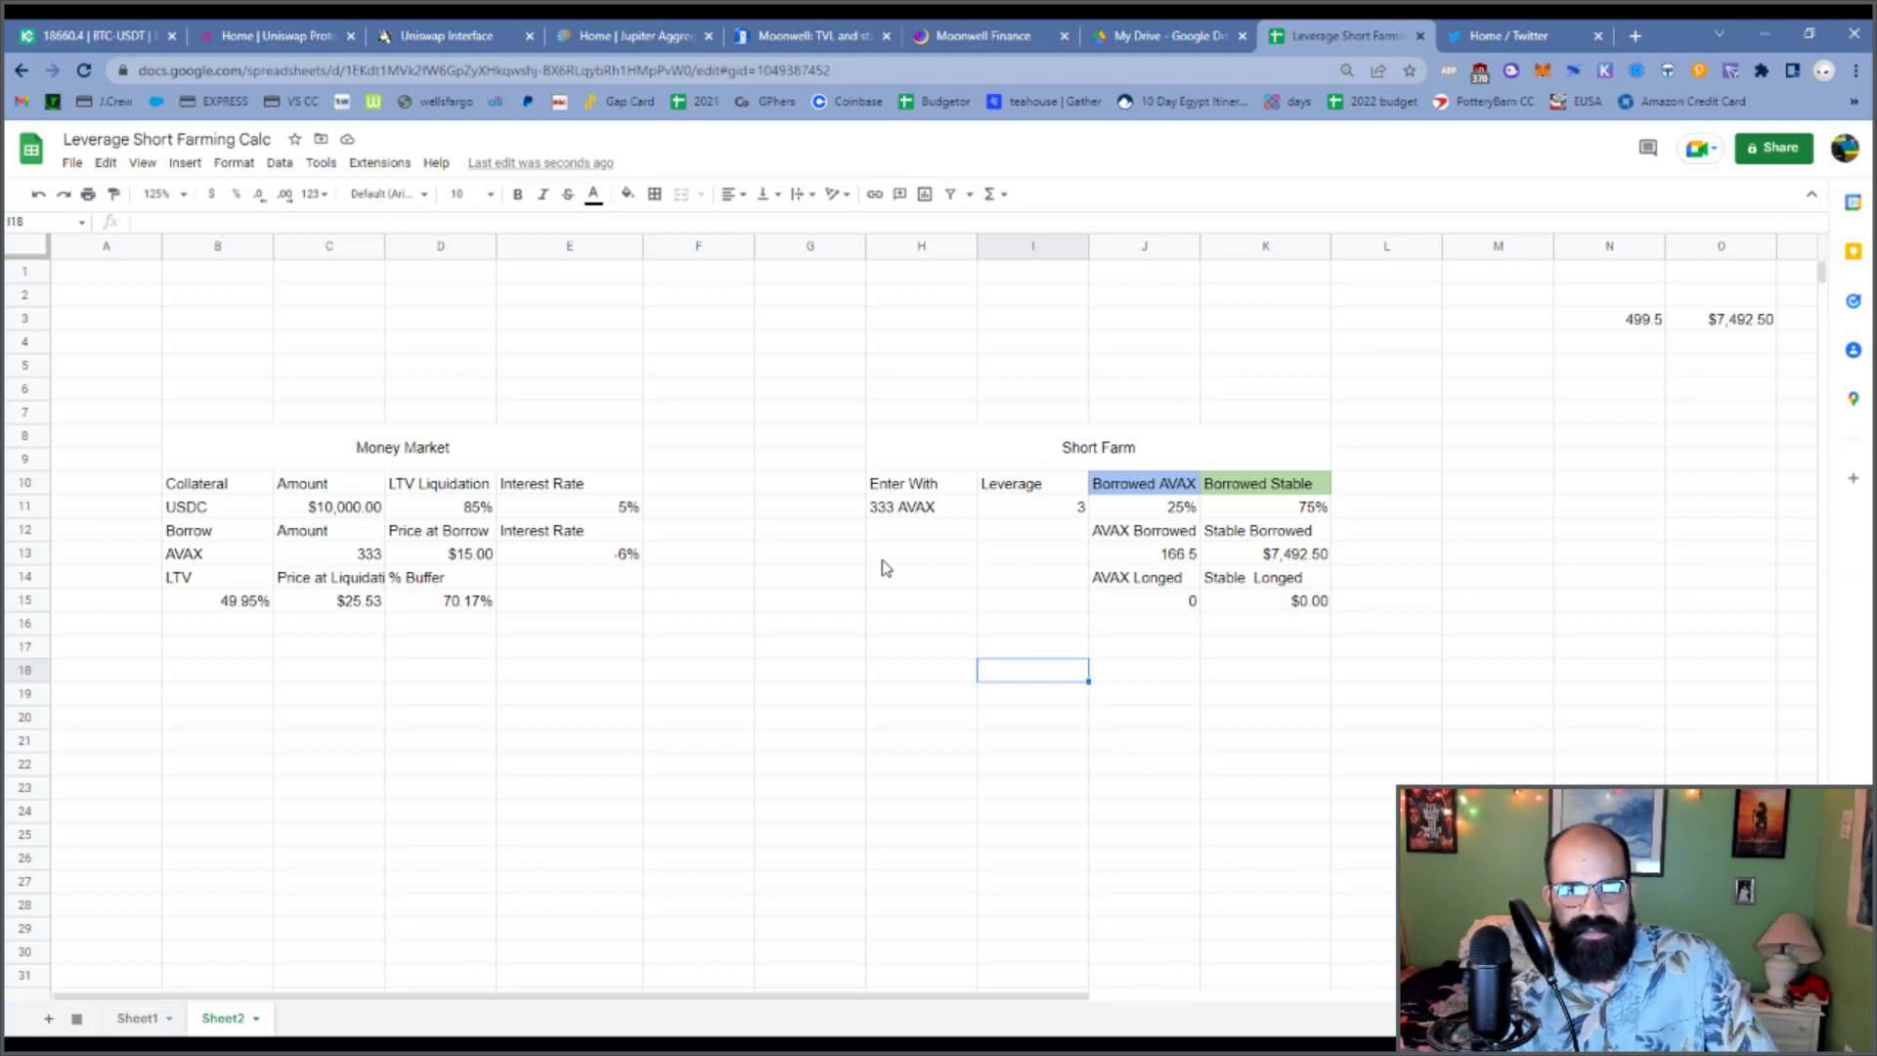
Add an "APY" heading in H12 of the Short Farm table and enter 130% below it in H13.
click(921, 625)
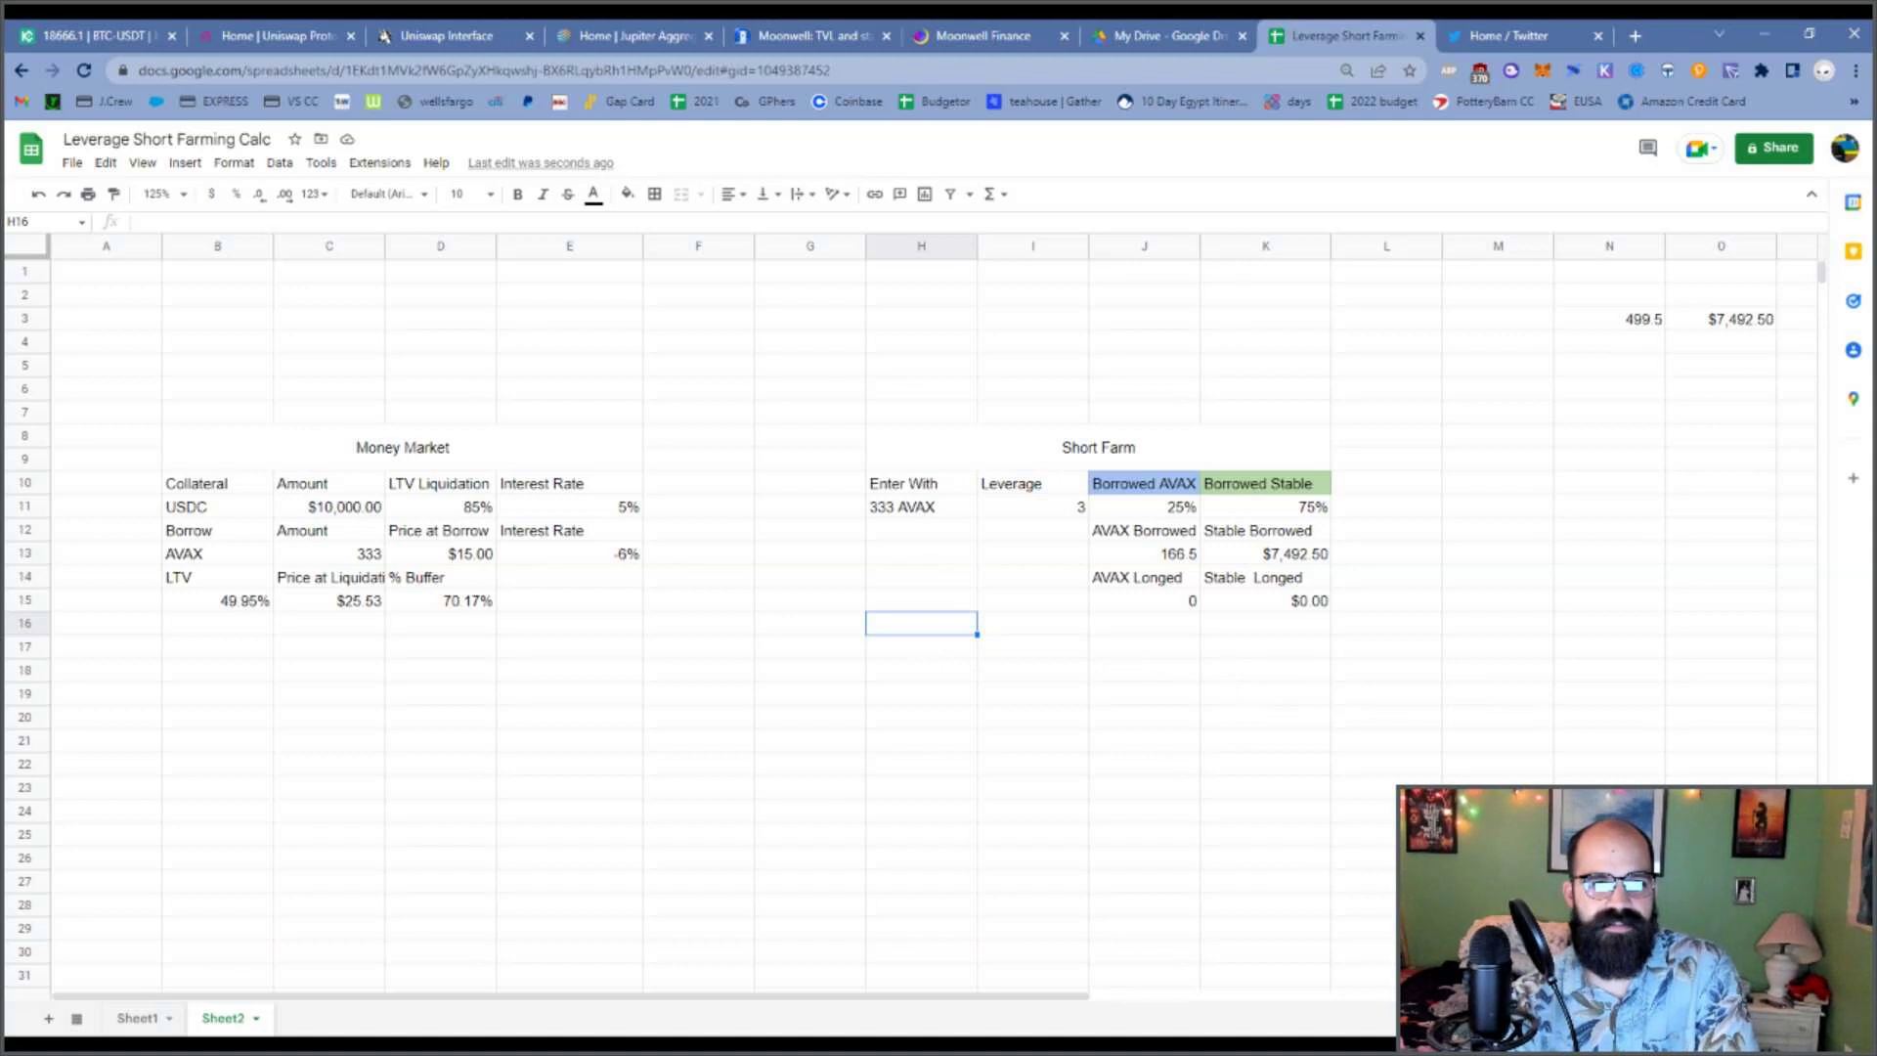
click(917, 538)
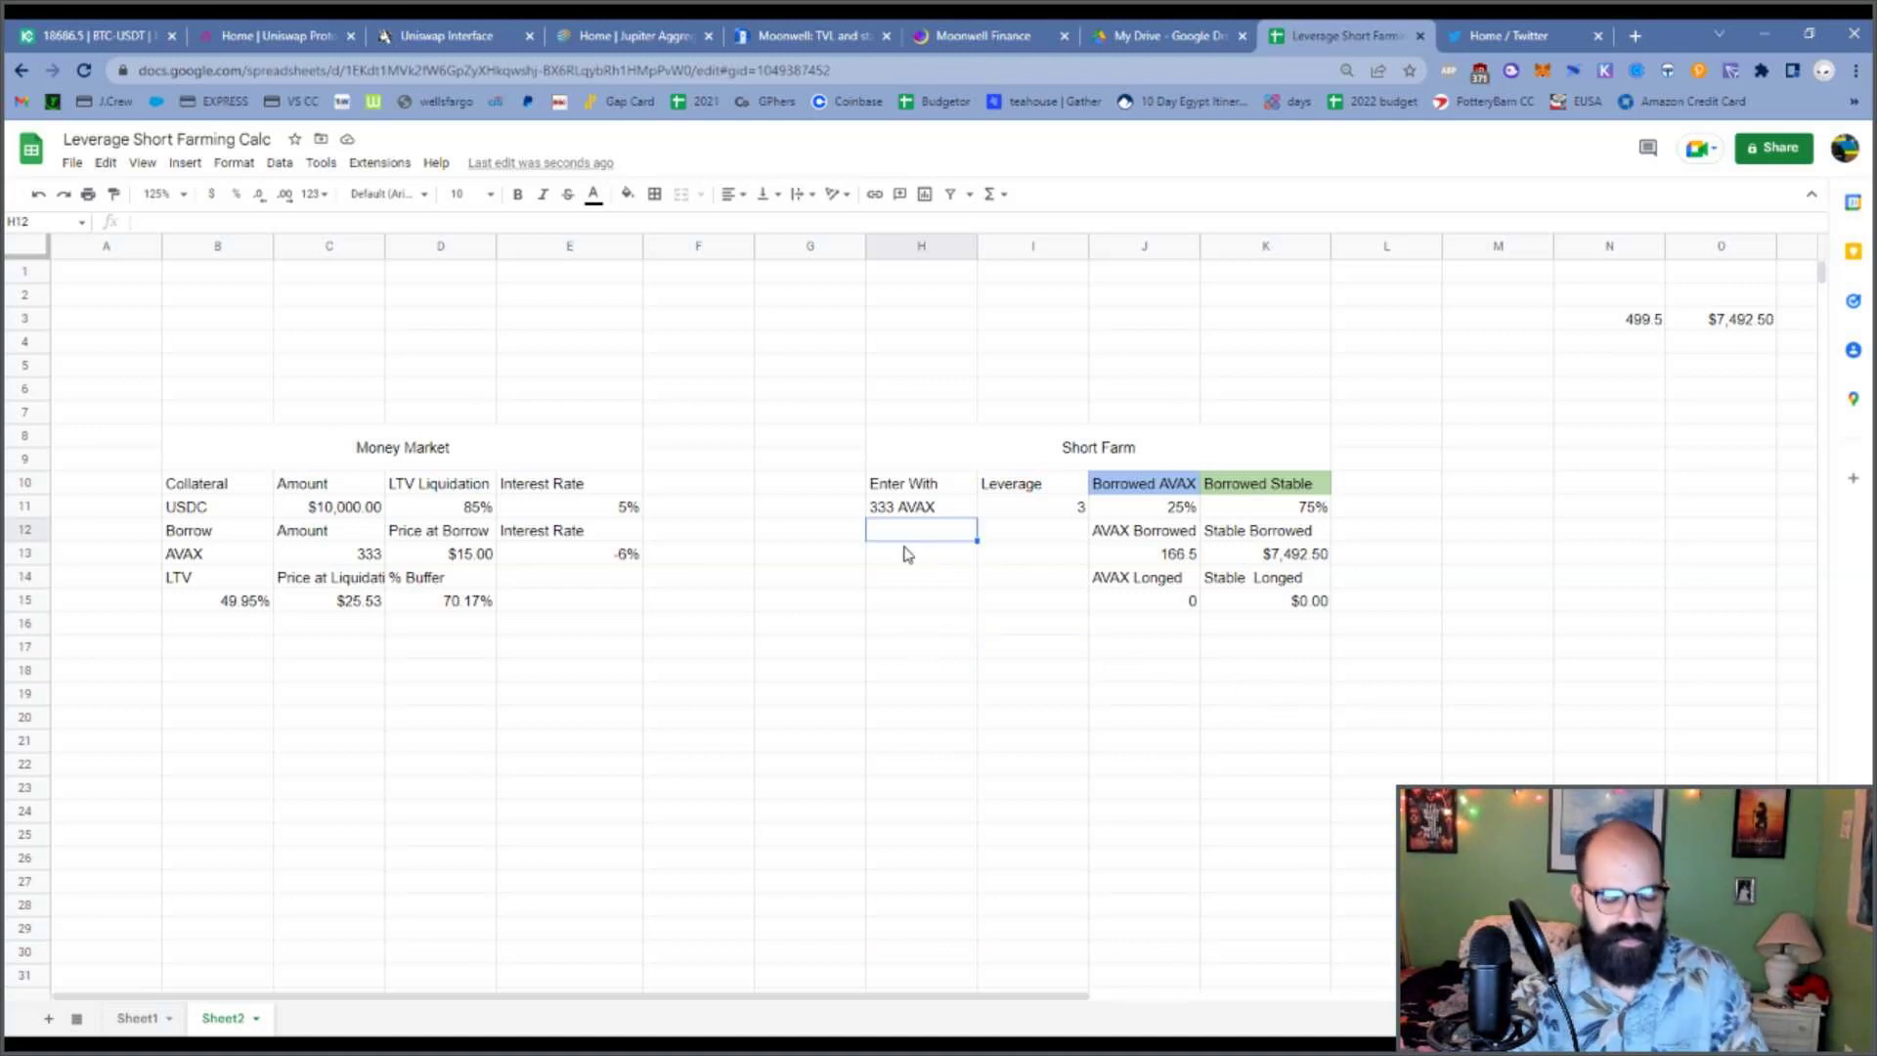
text(AP)
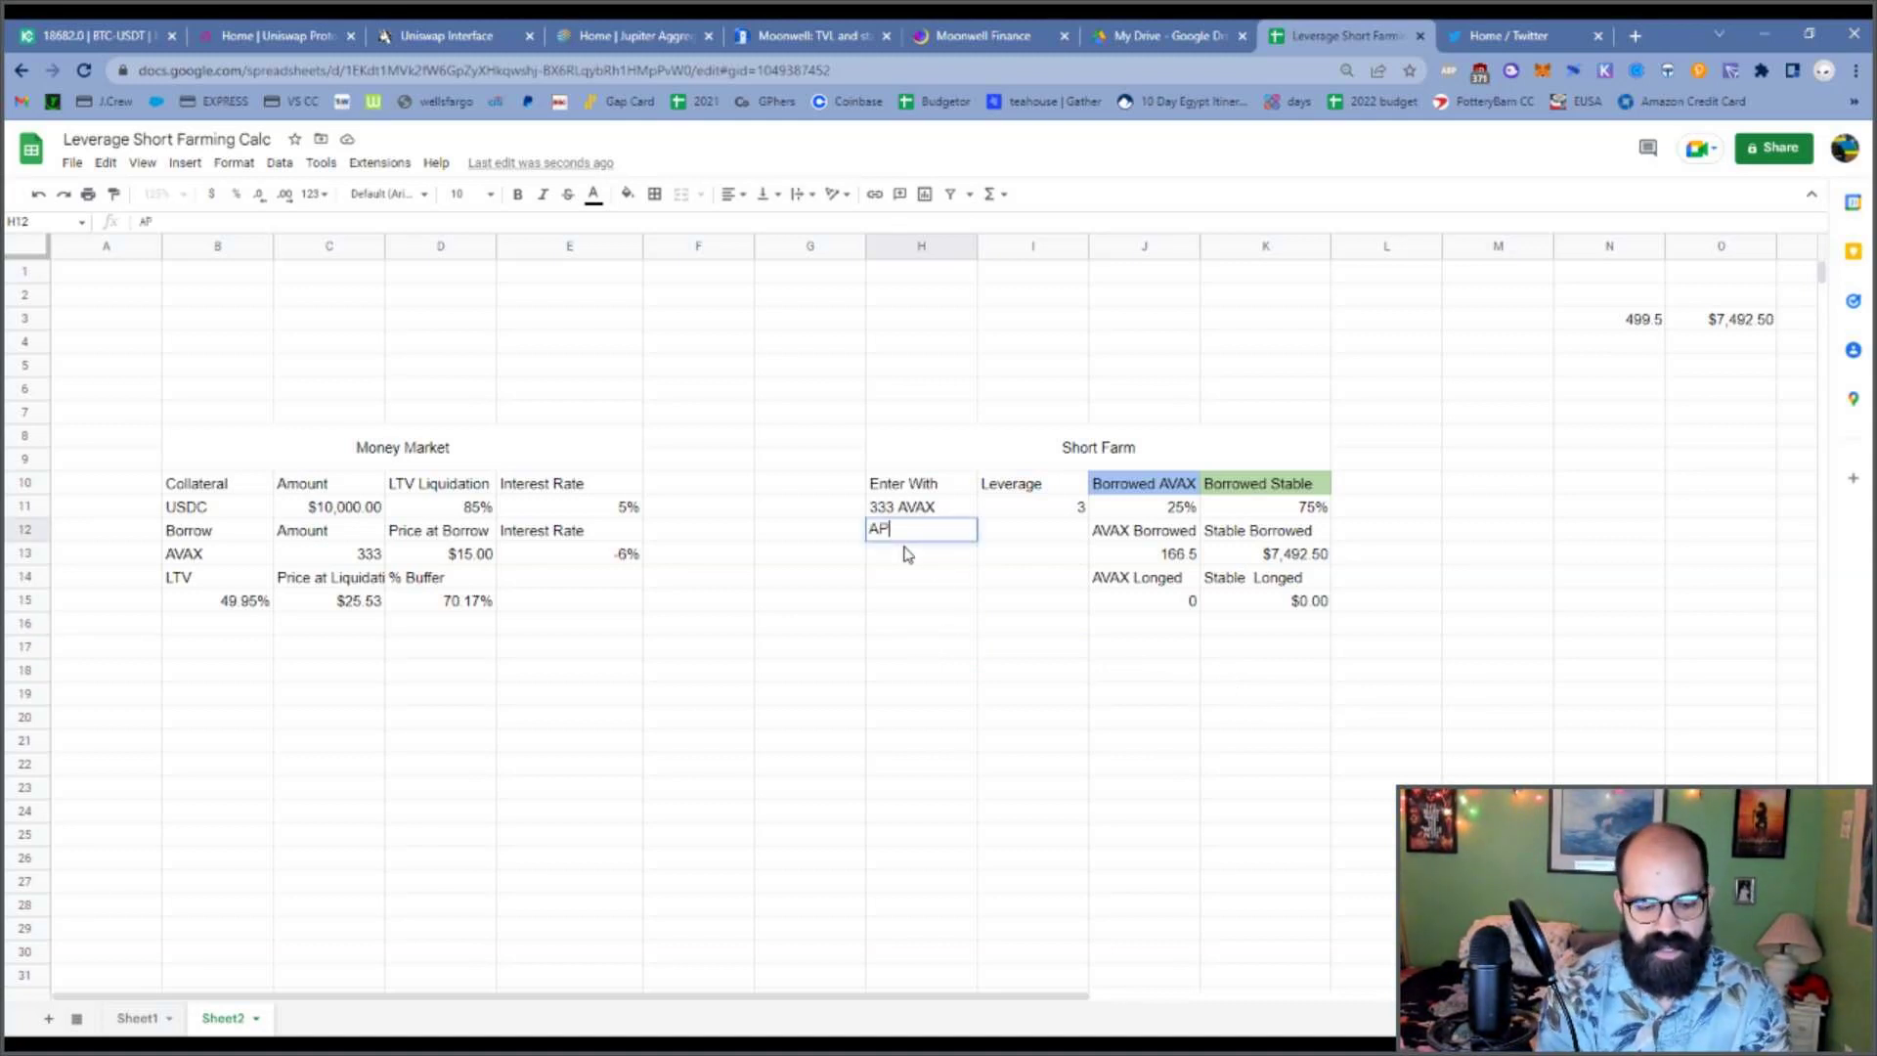
text(Y)
key(Return)
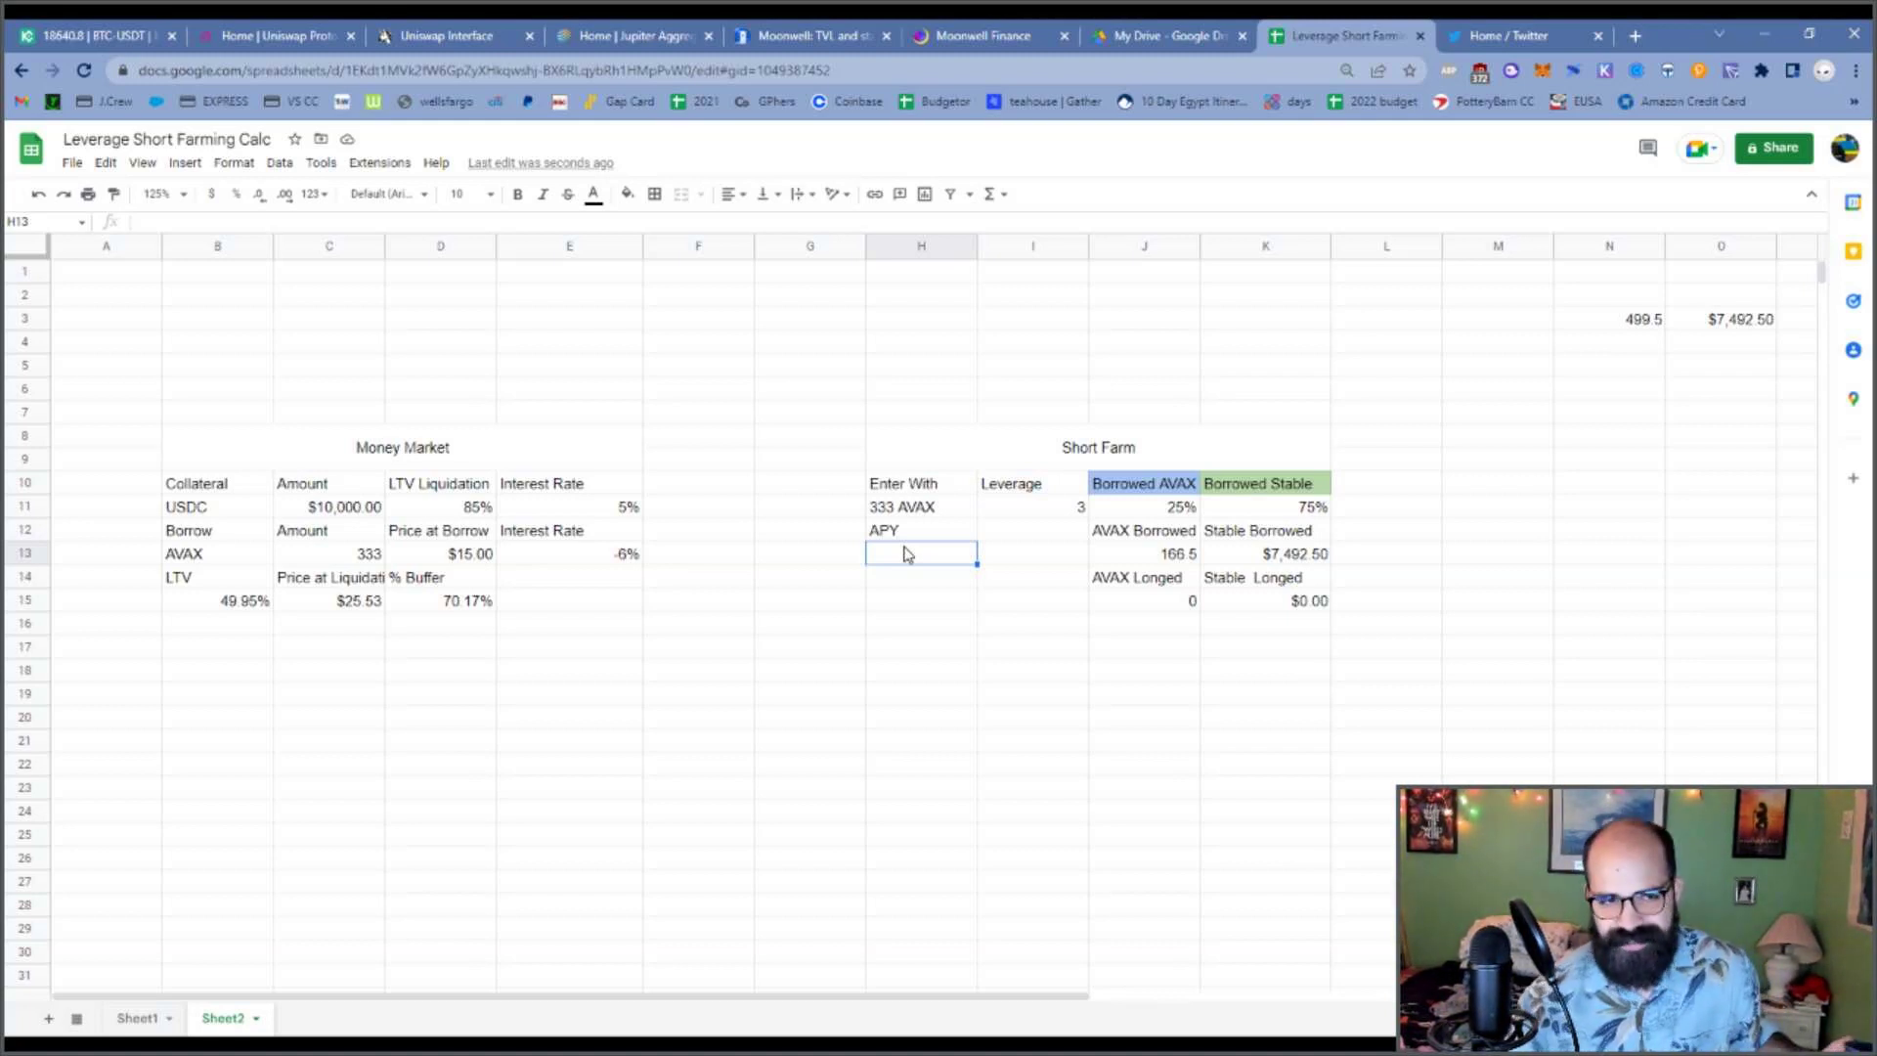
text(130)
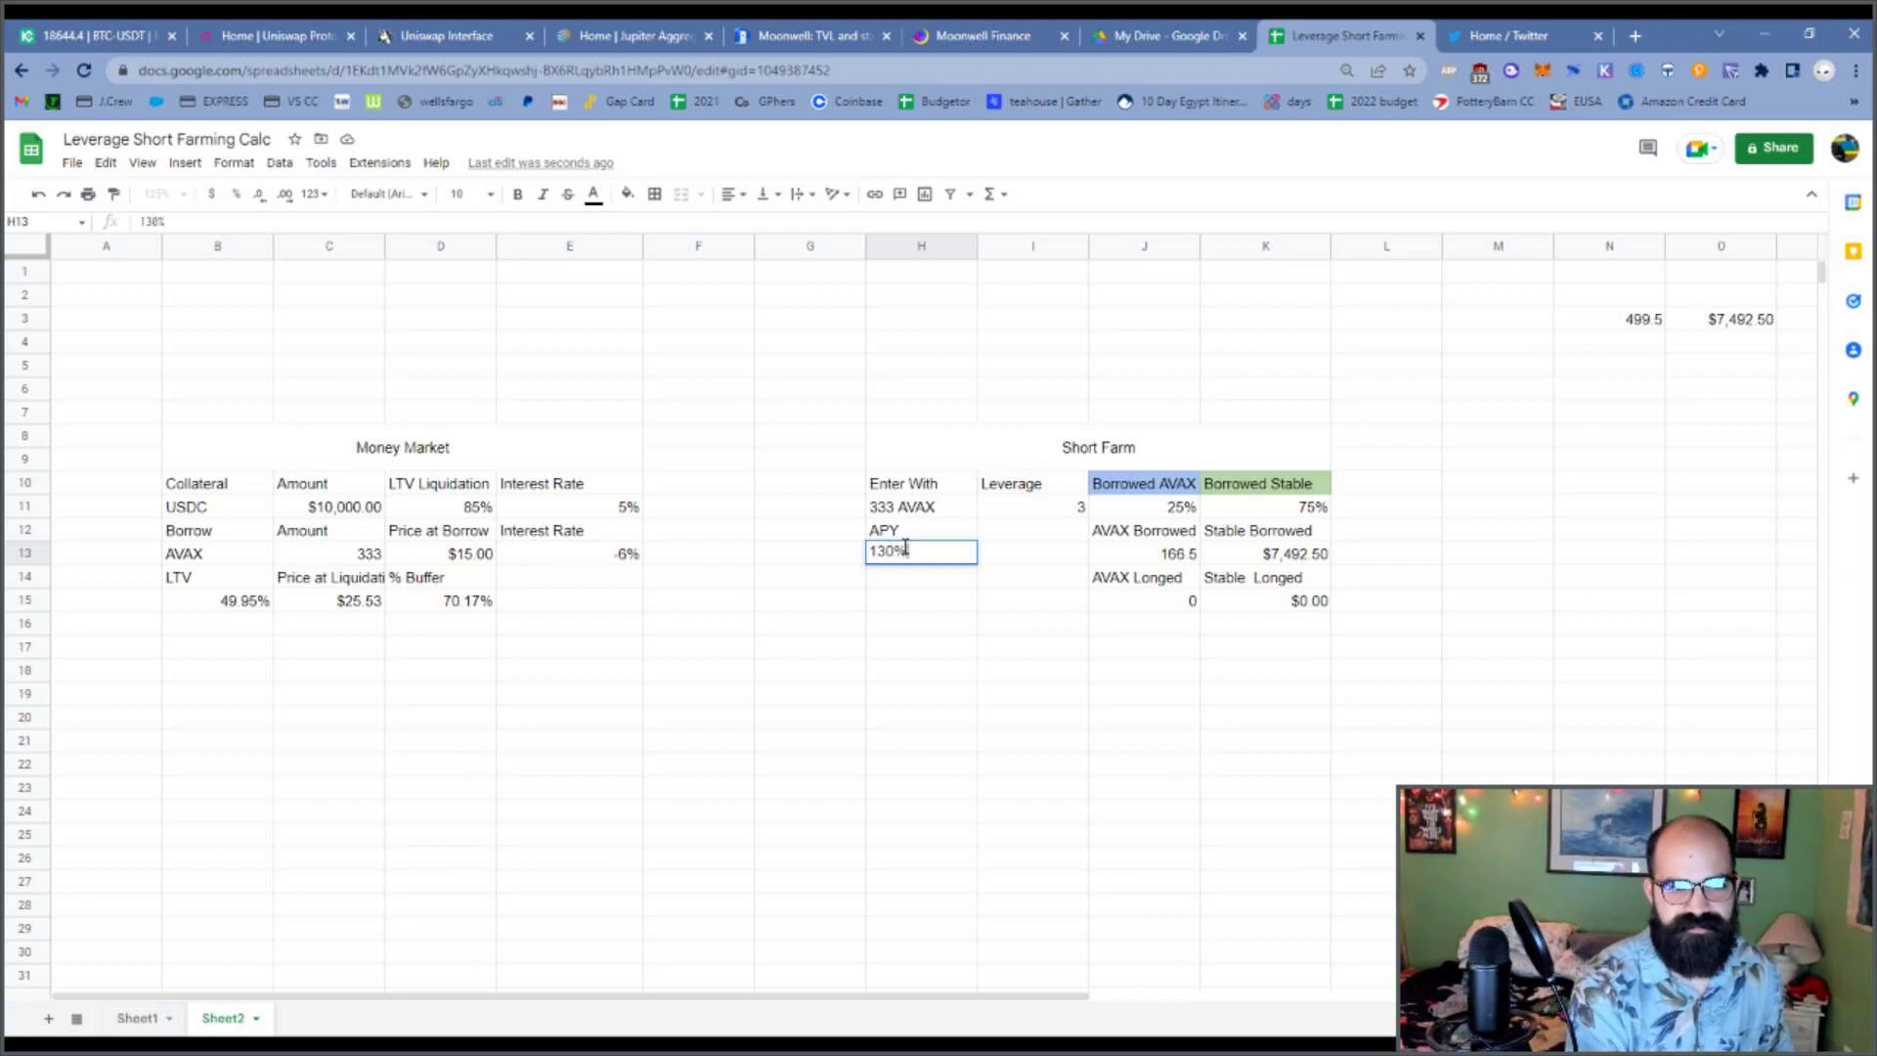
key(Return)
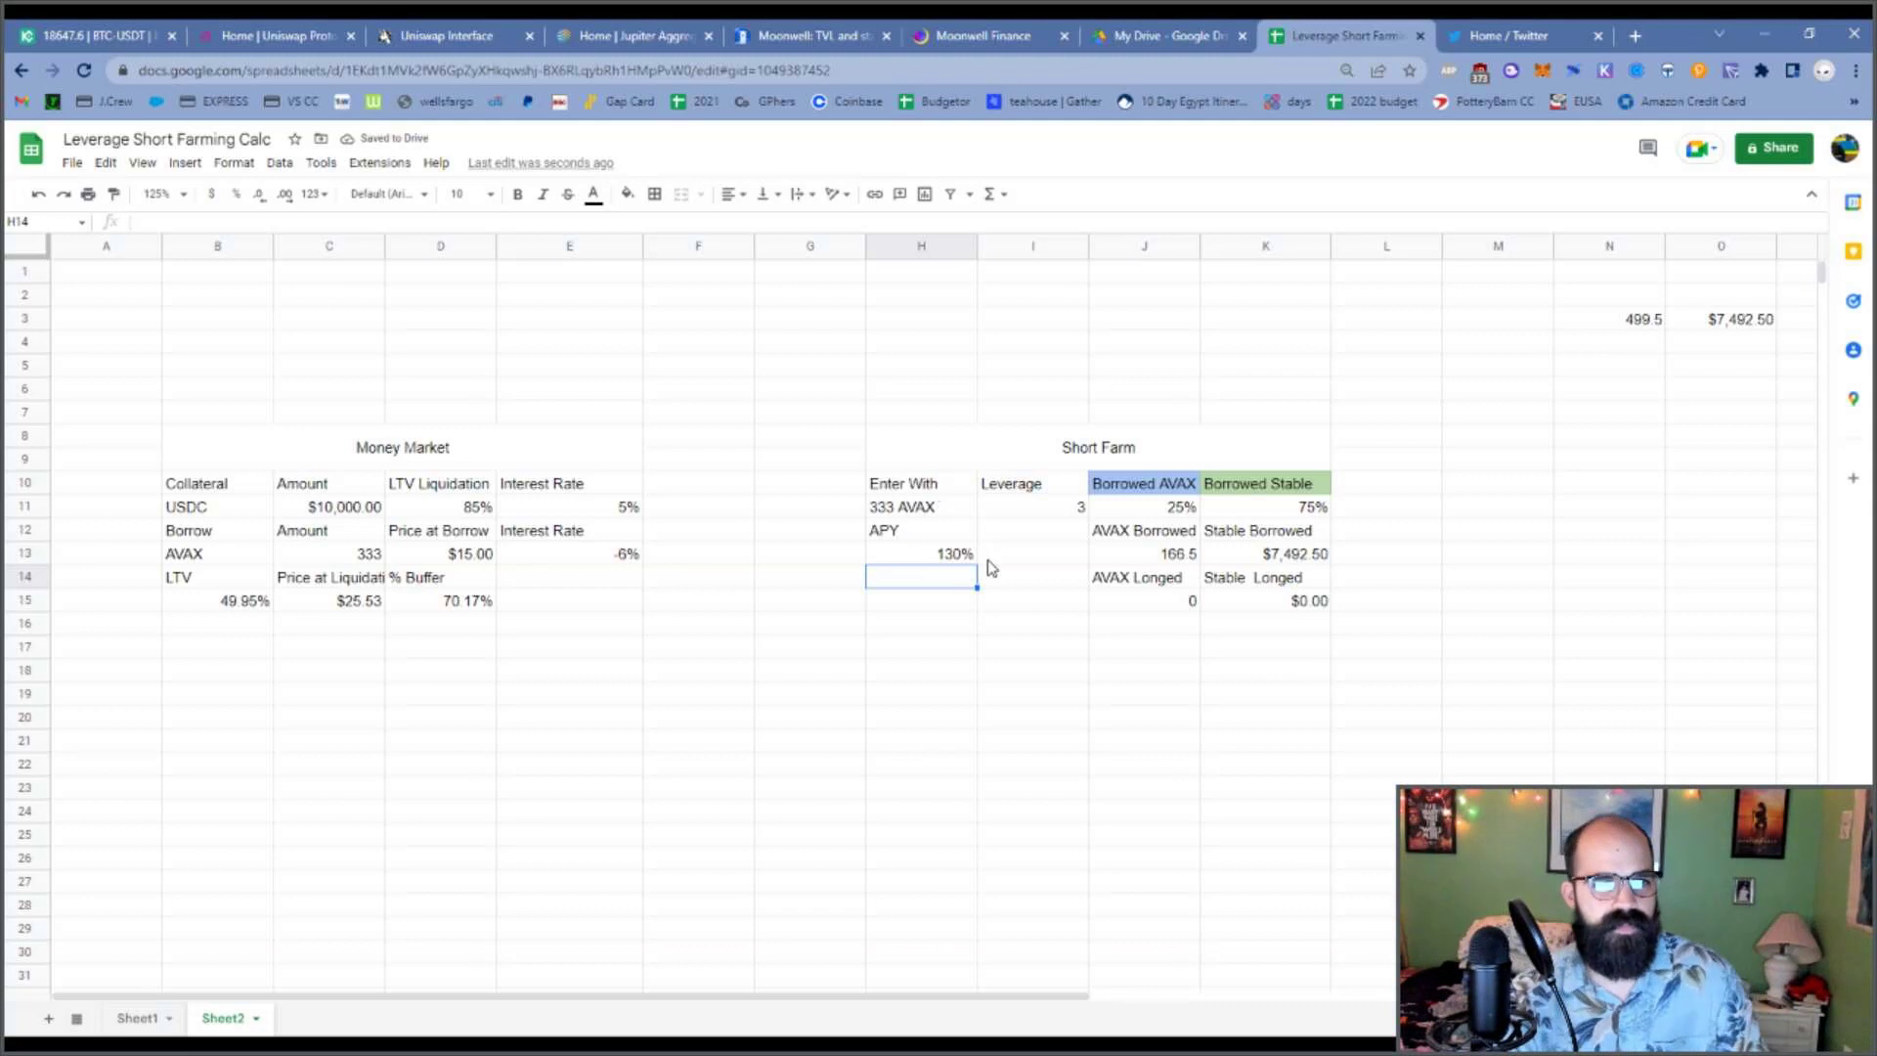
Open the existing Impermanent Loss Calculator spreadsheet in a new browser tab.
click(1019, 537)
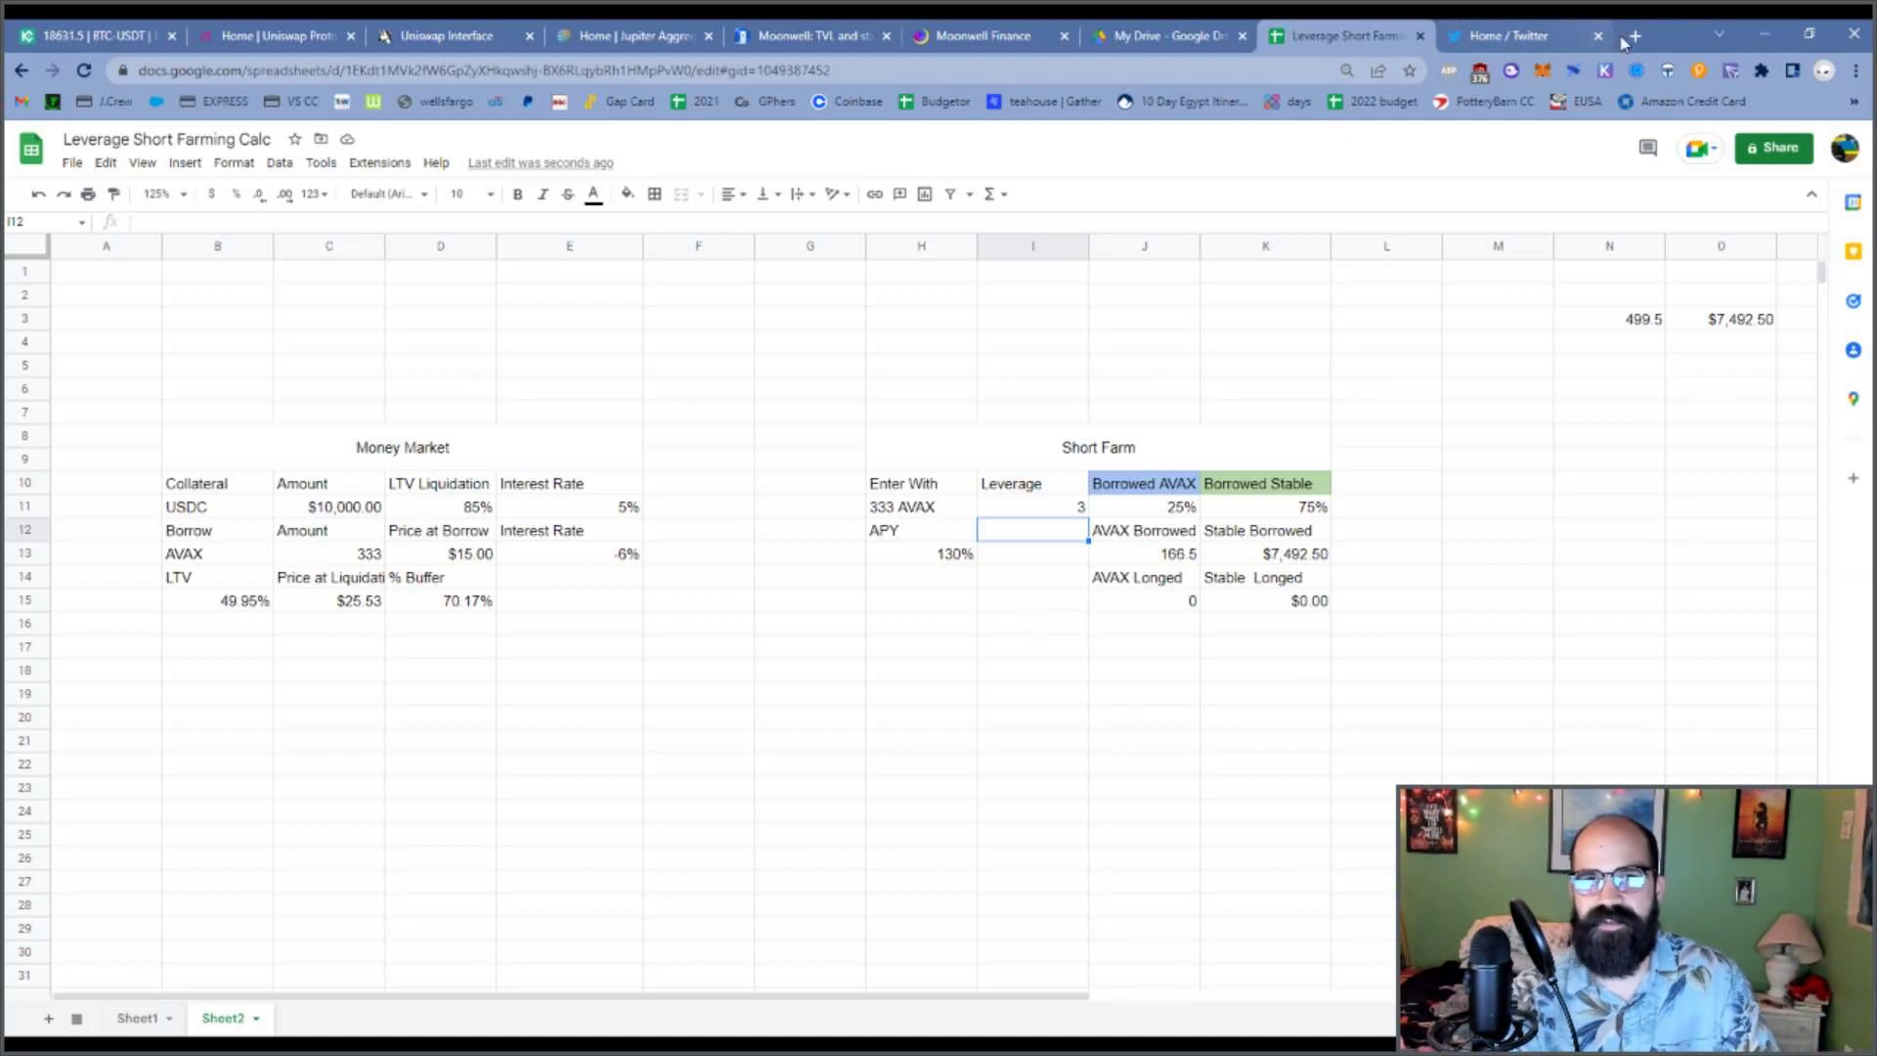
key(ctrl+t)
click(1196, 71)
text(imperma)
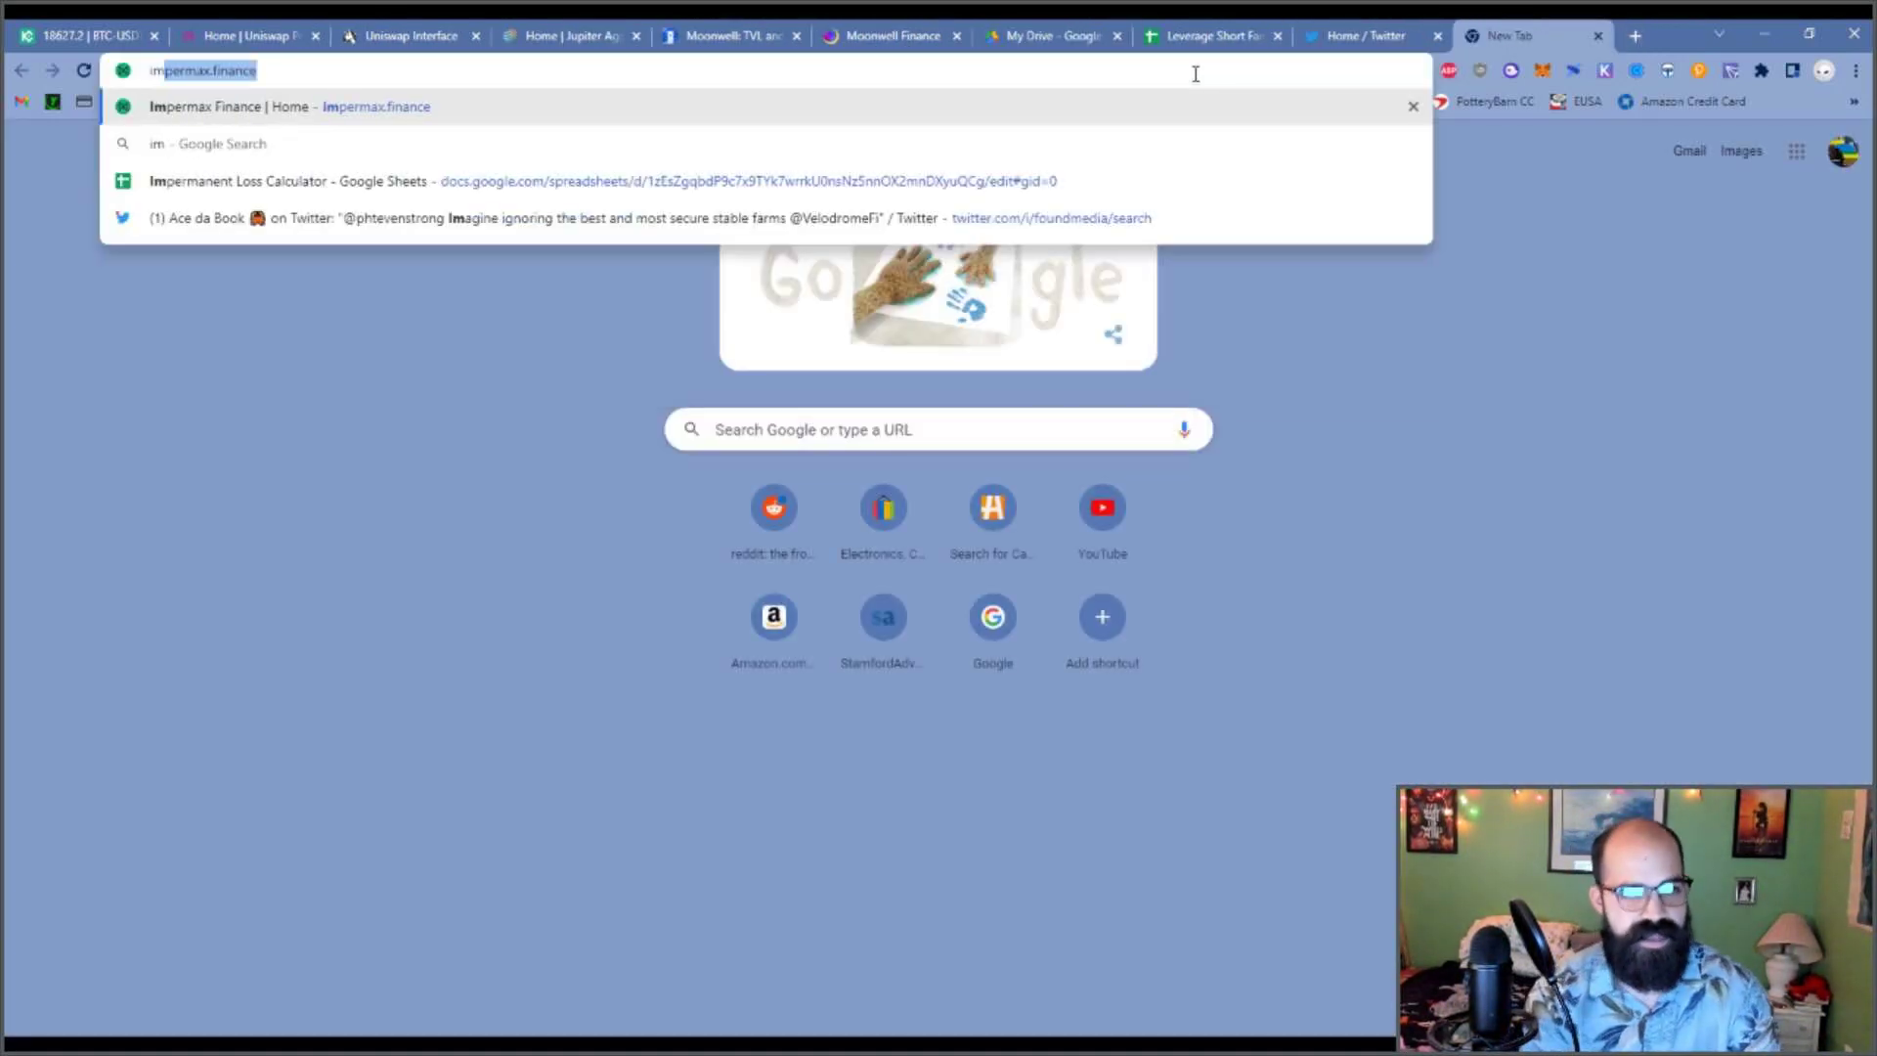
text(n)
key(Down)
key(Return)
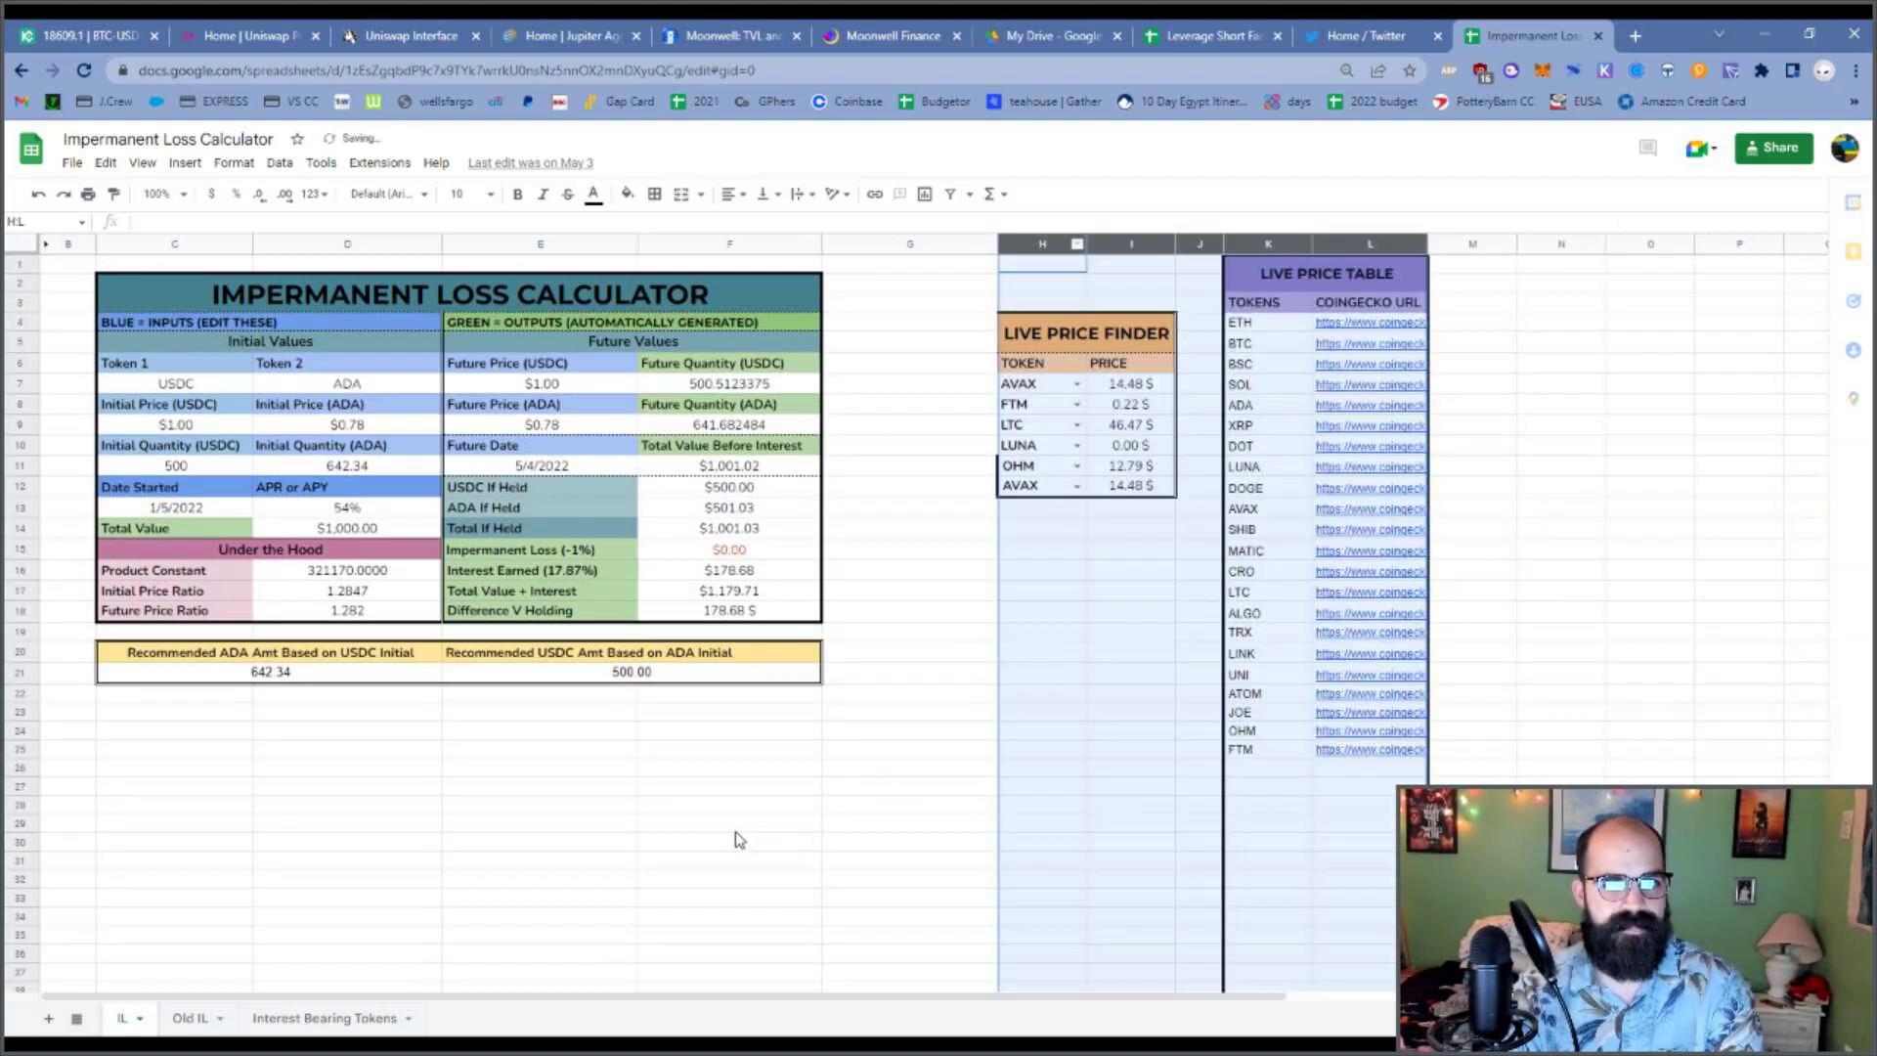
Undo the expansion of the live price columns and copy the impermanent loss calculator block C2:F22.
click(729, 822)
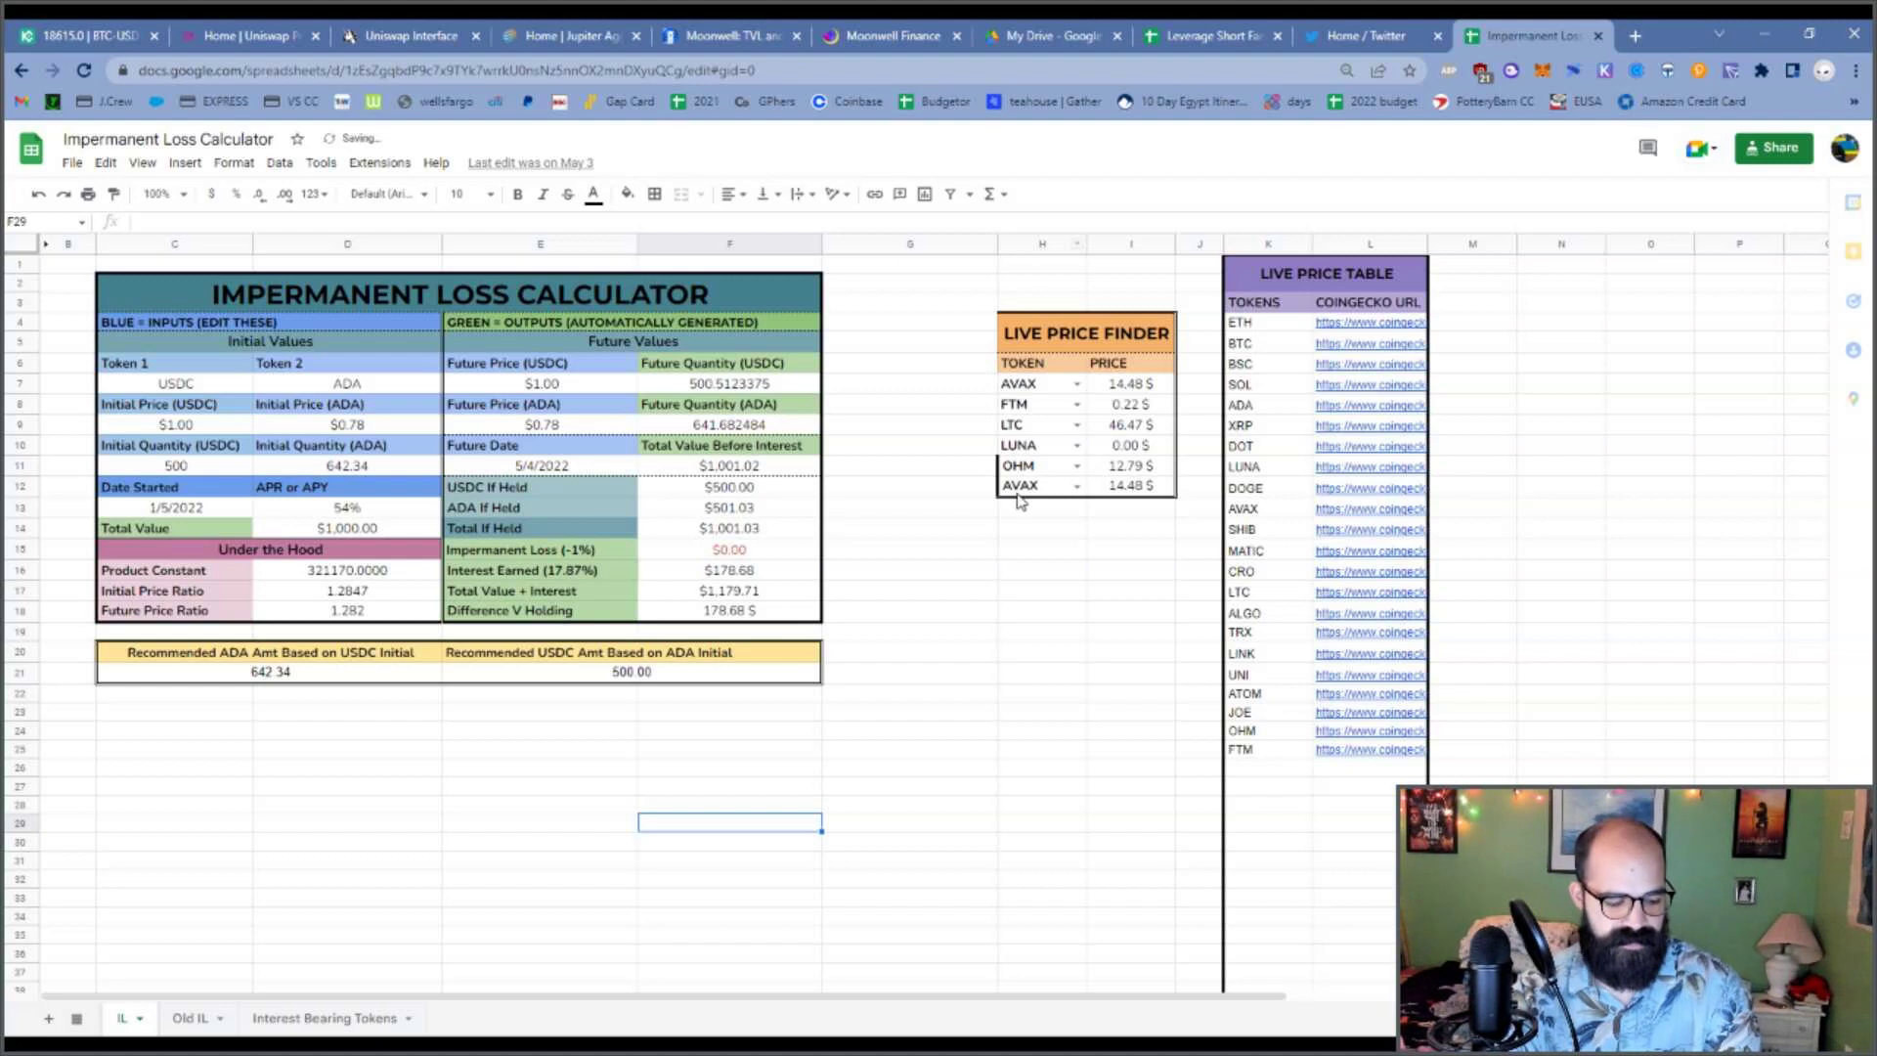
key(ctrl+z)
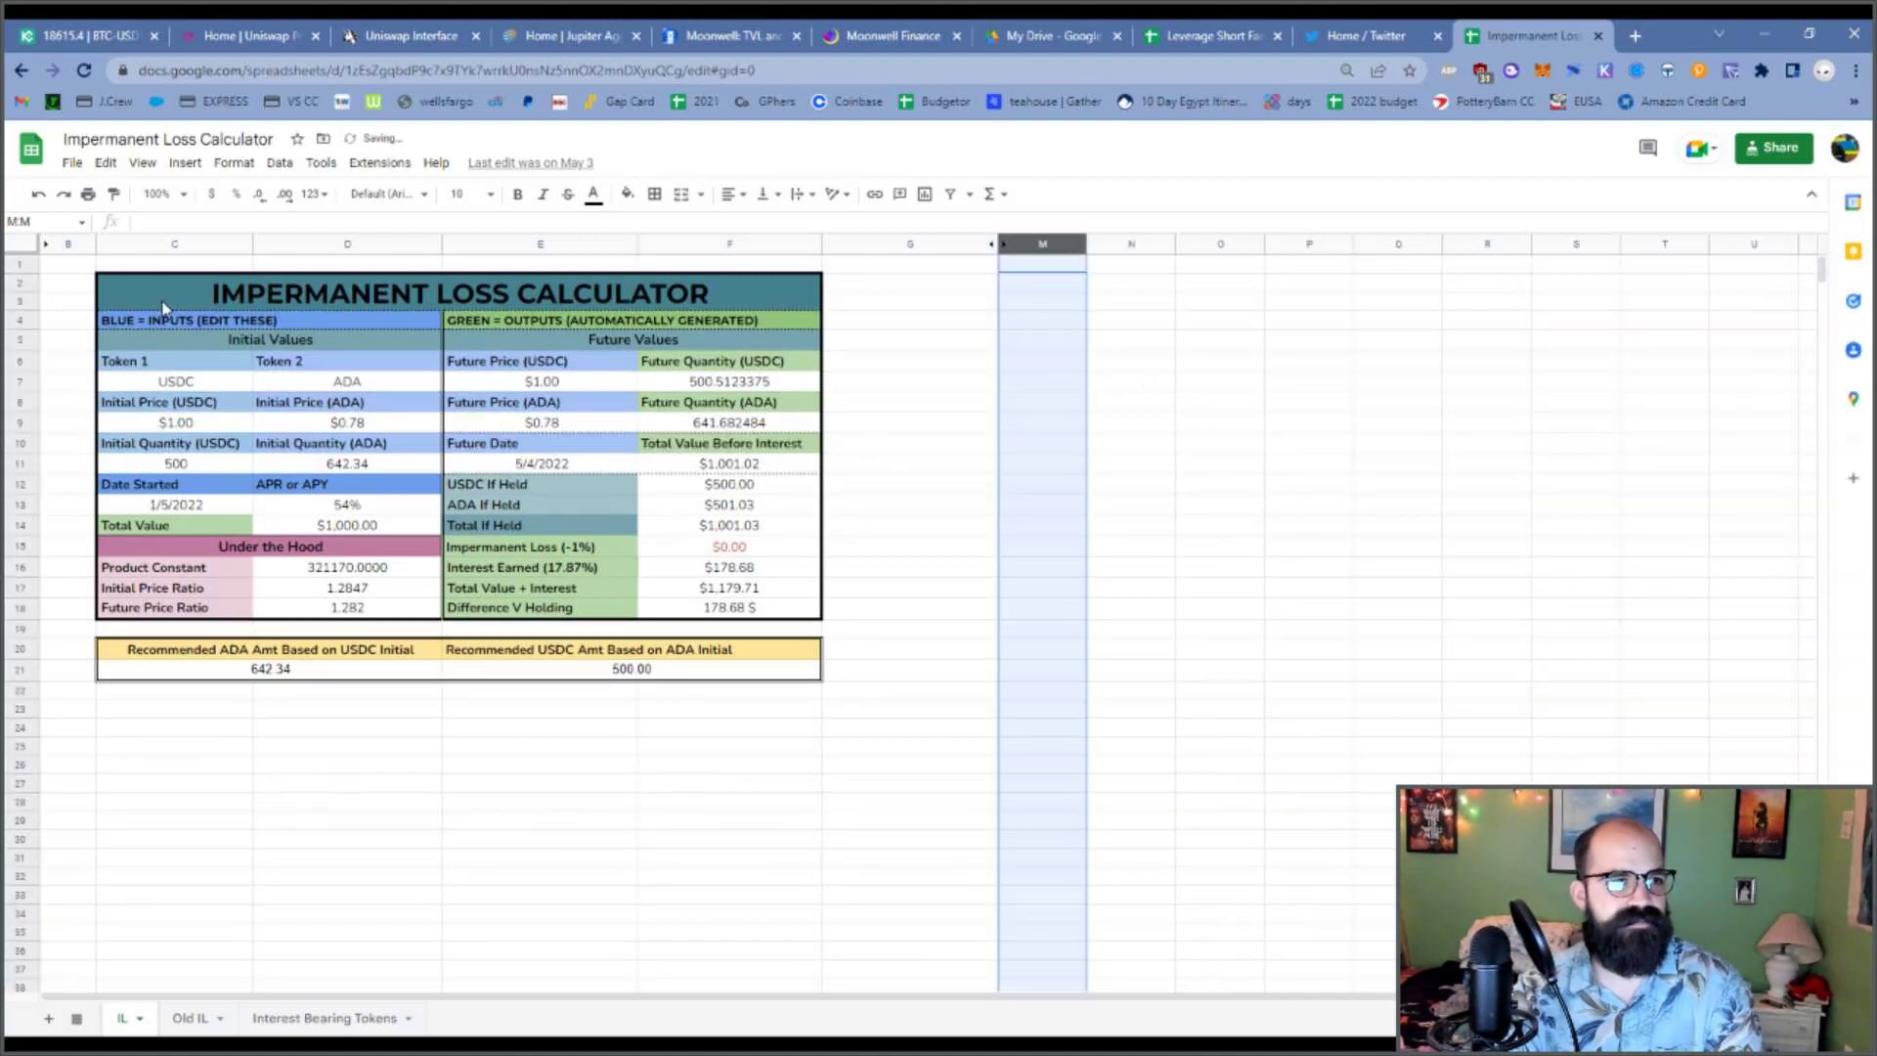
drag(164, 306, 761, 692)
key(ctrl+c)
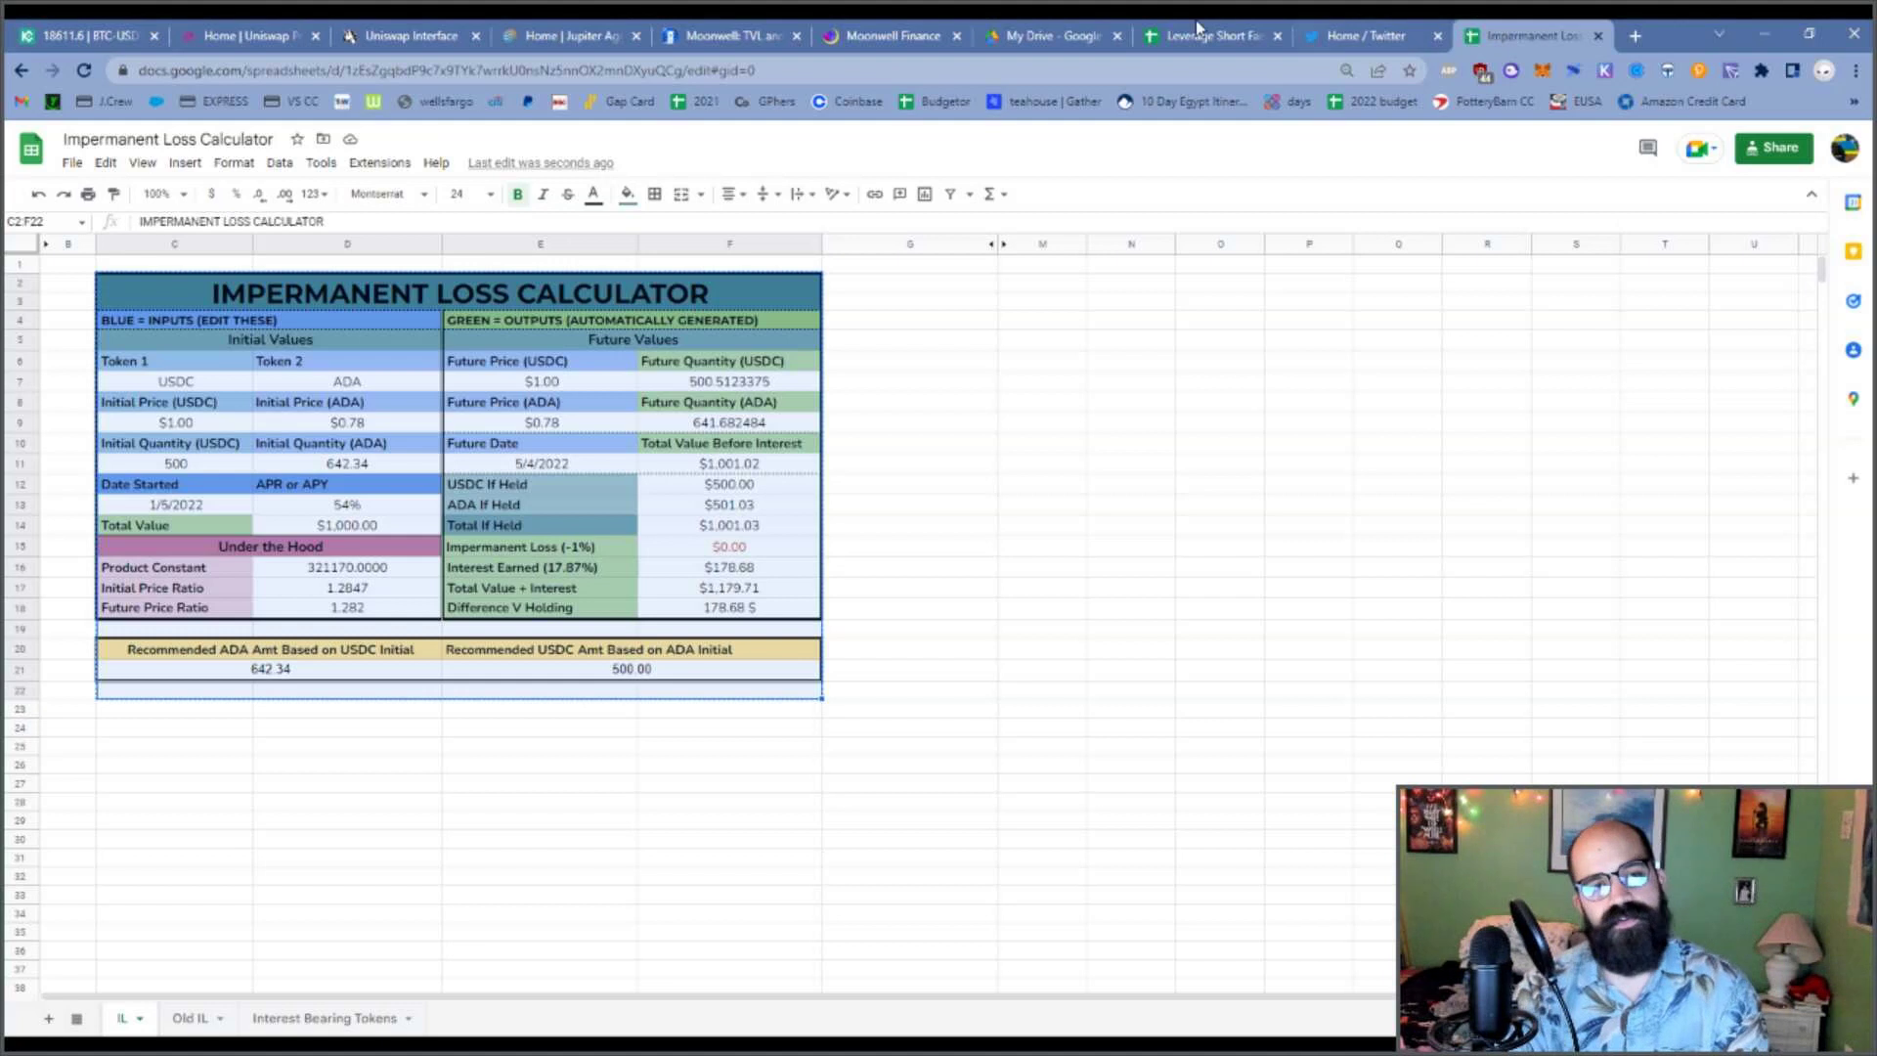
Switch to the Leverage Short Farming Calc spreadsheet and paste the copied calculator at G23 on Sheet2.
click(1215, 35)
click(803, 790)
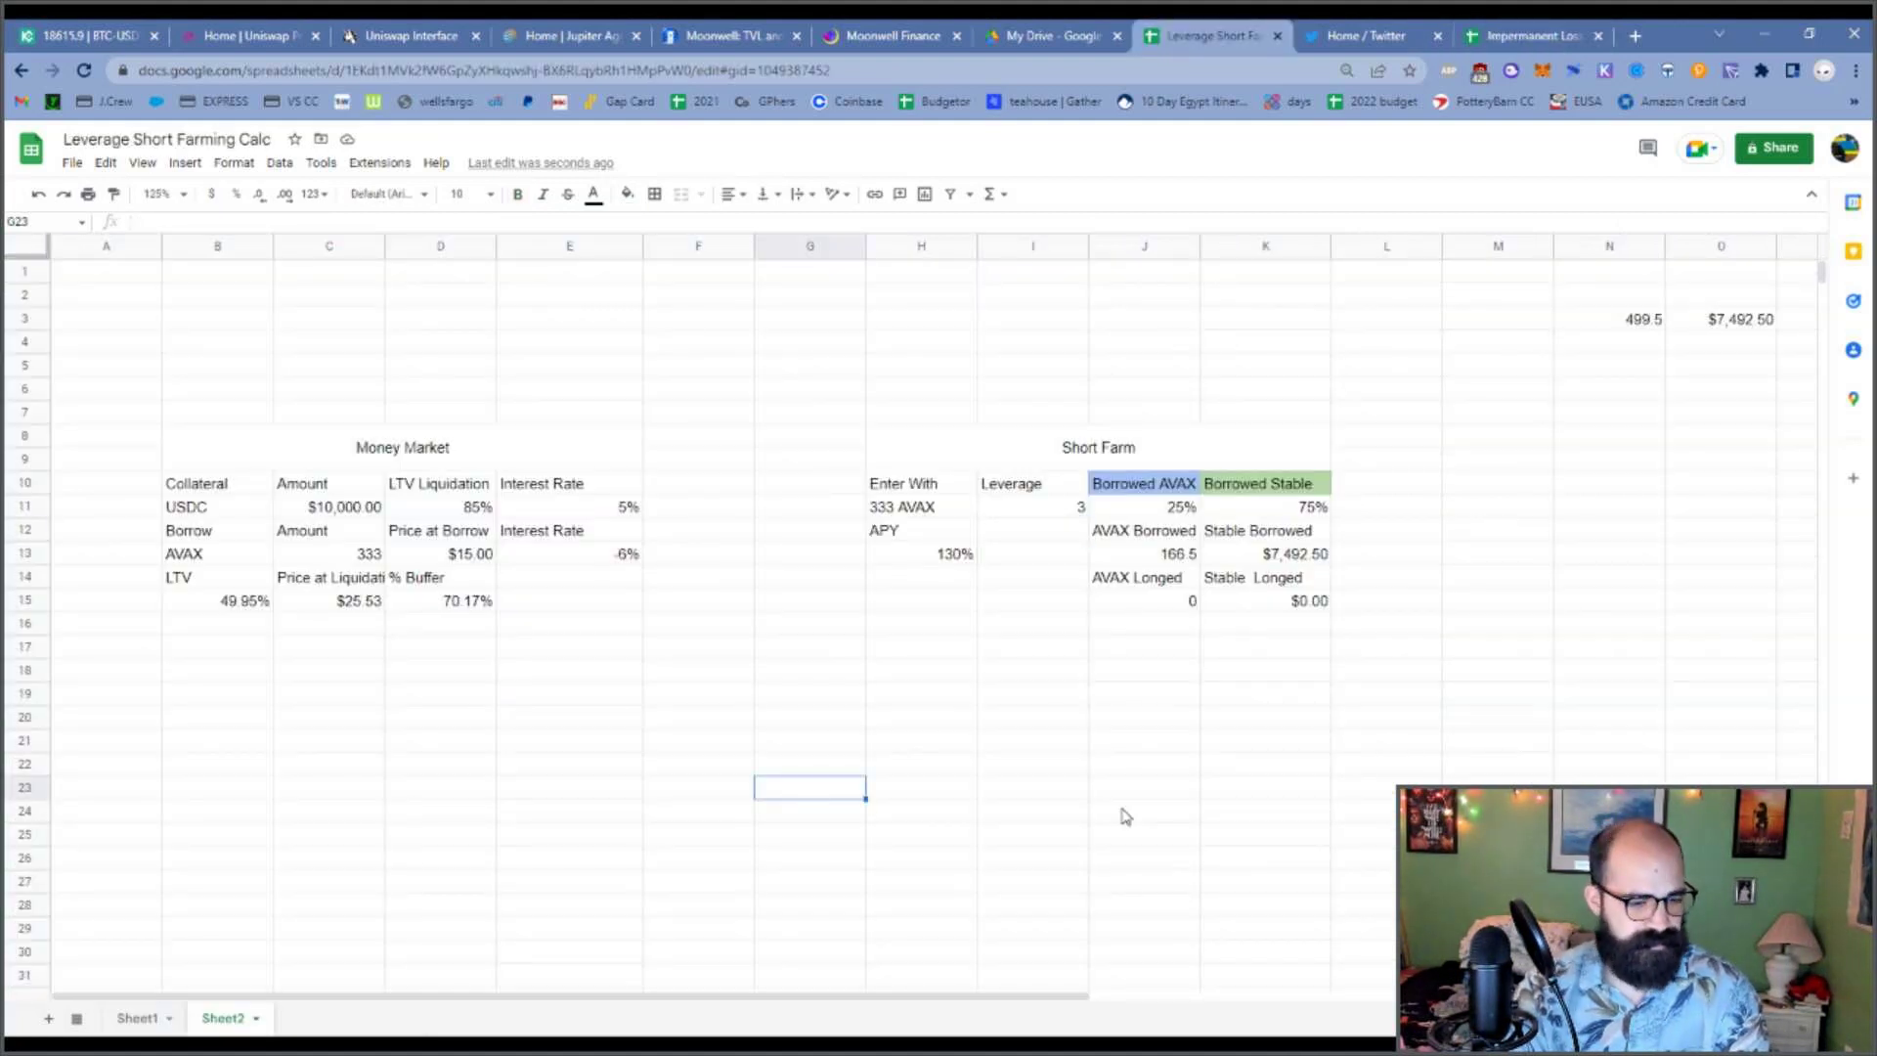
key(ctrl+v)
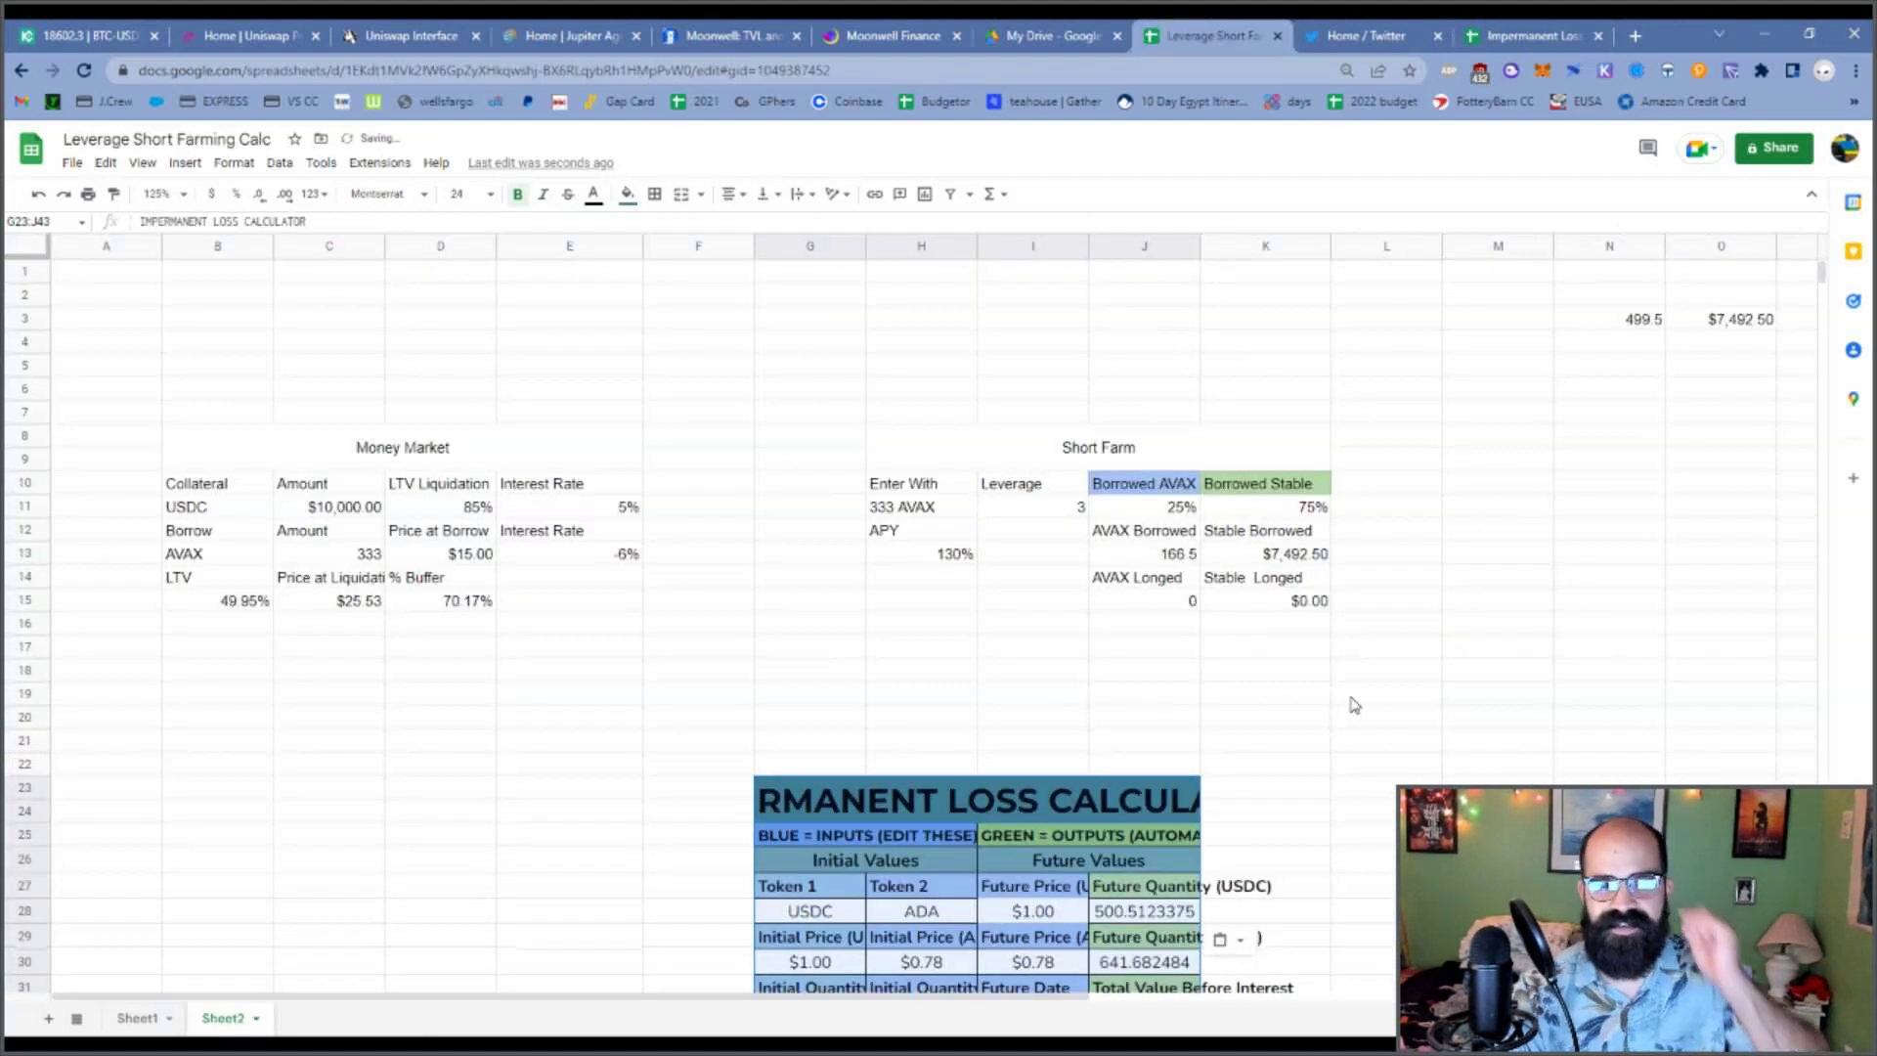
Widen column J so the pasted calculator's future quantity and total value headings fit.
scroll(1320, 694, down, 1)
scroll(1299, 684, down, 2)
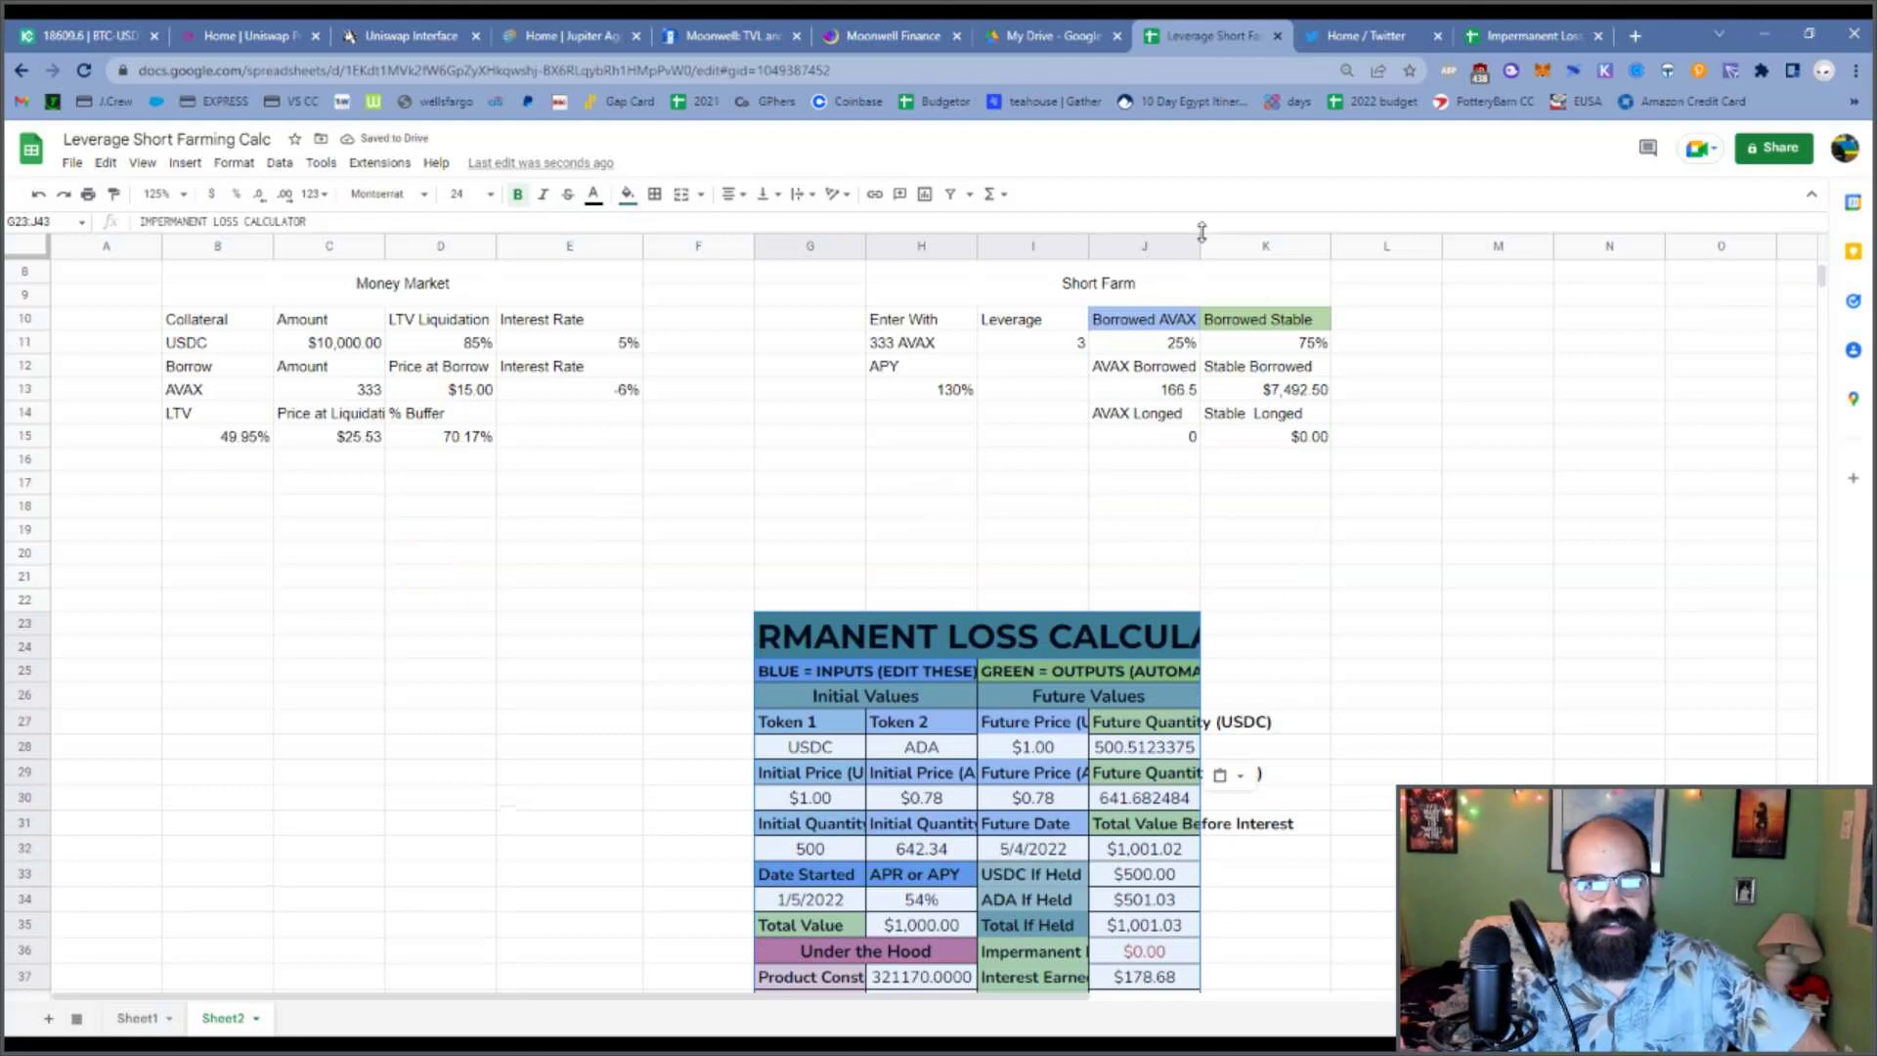
drag(1197, 243, 1311, 243)
click(1496, 670)
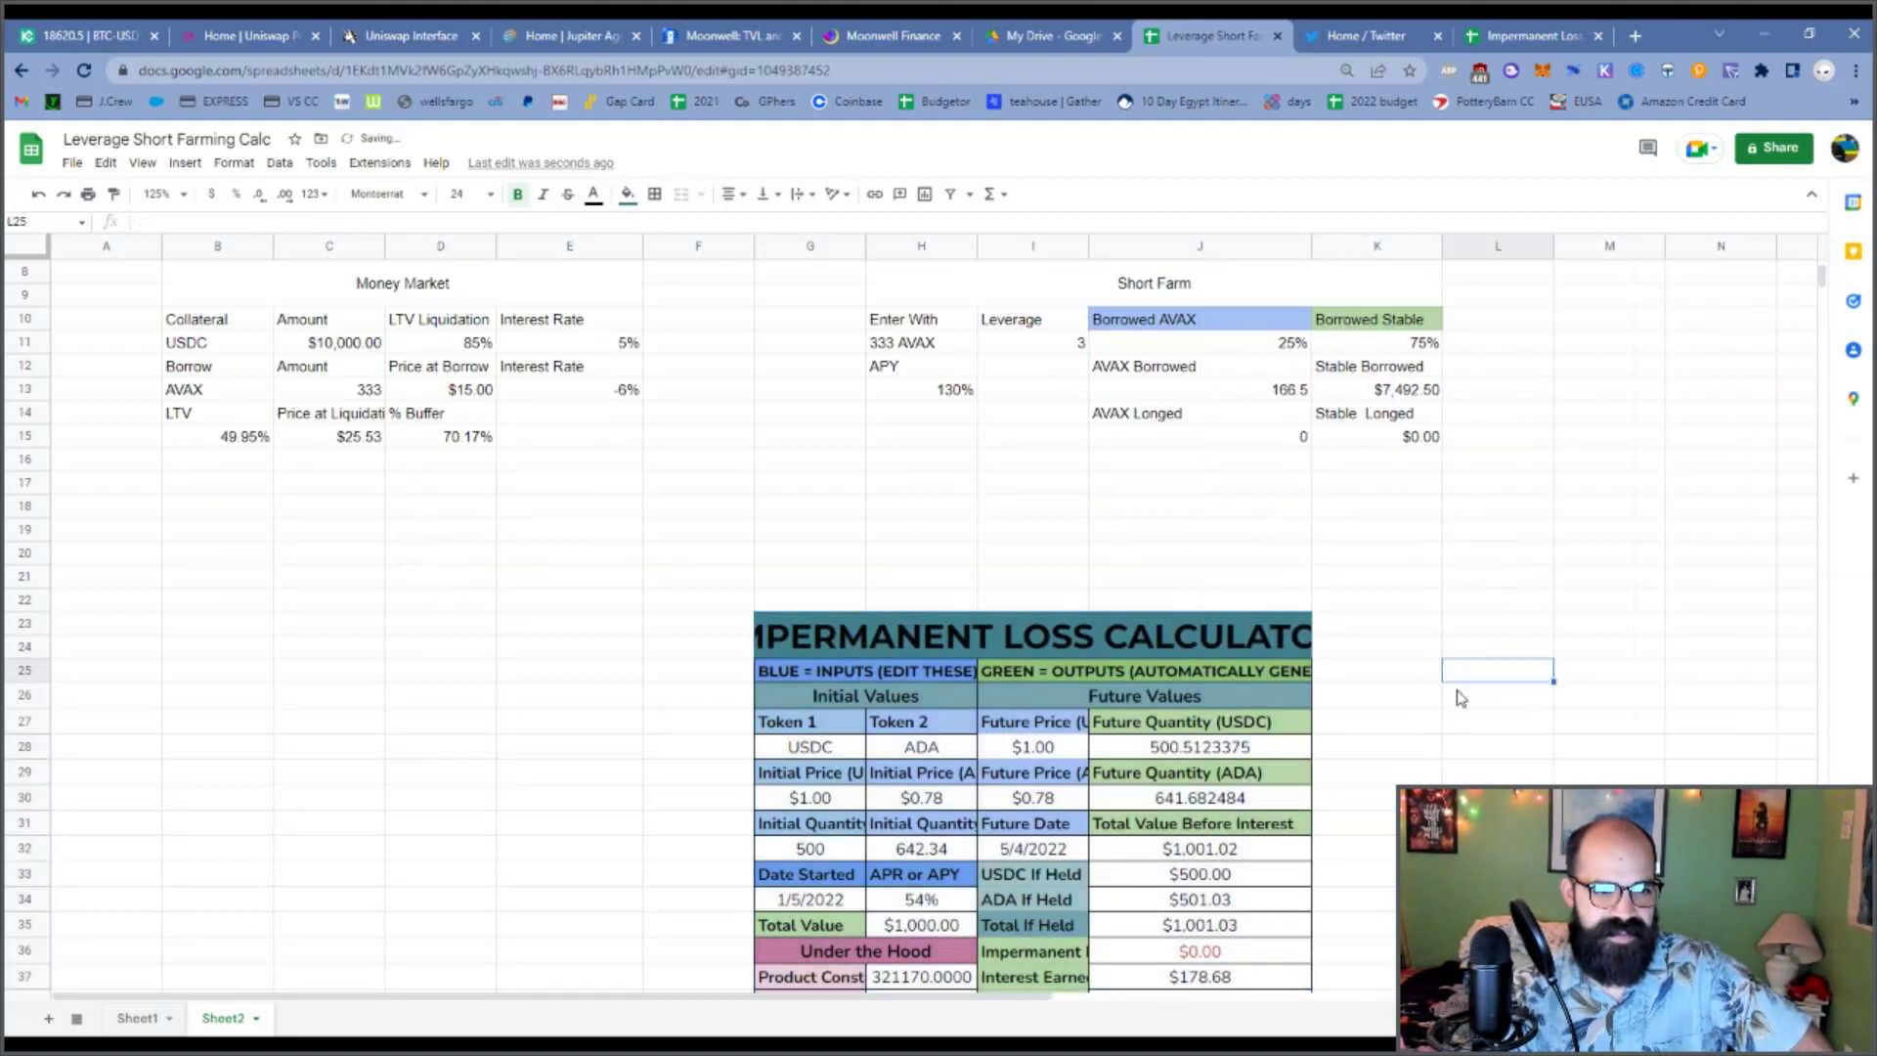
Widen column G to make room for the pasted calculator's initial price and Product Constant labels.
scroll(1463, 743, down, 2)
scroll(1009, 710, down, 2)
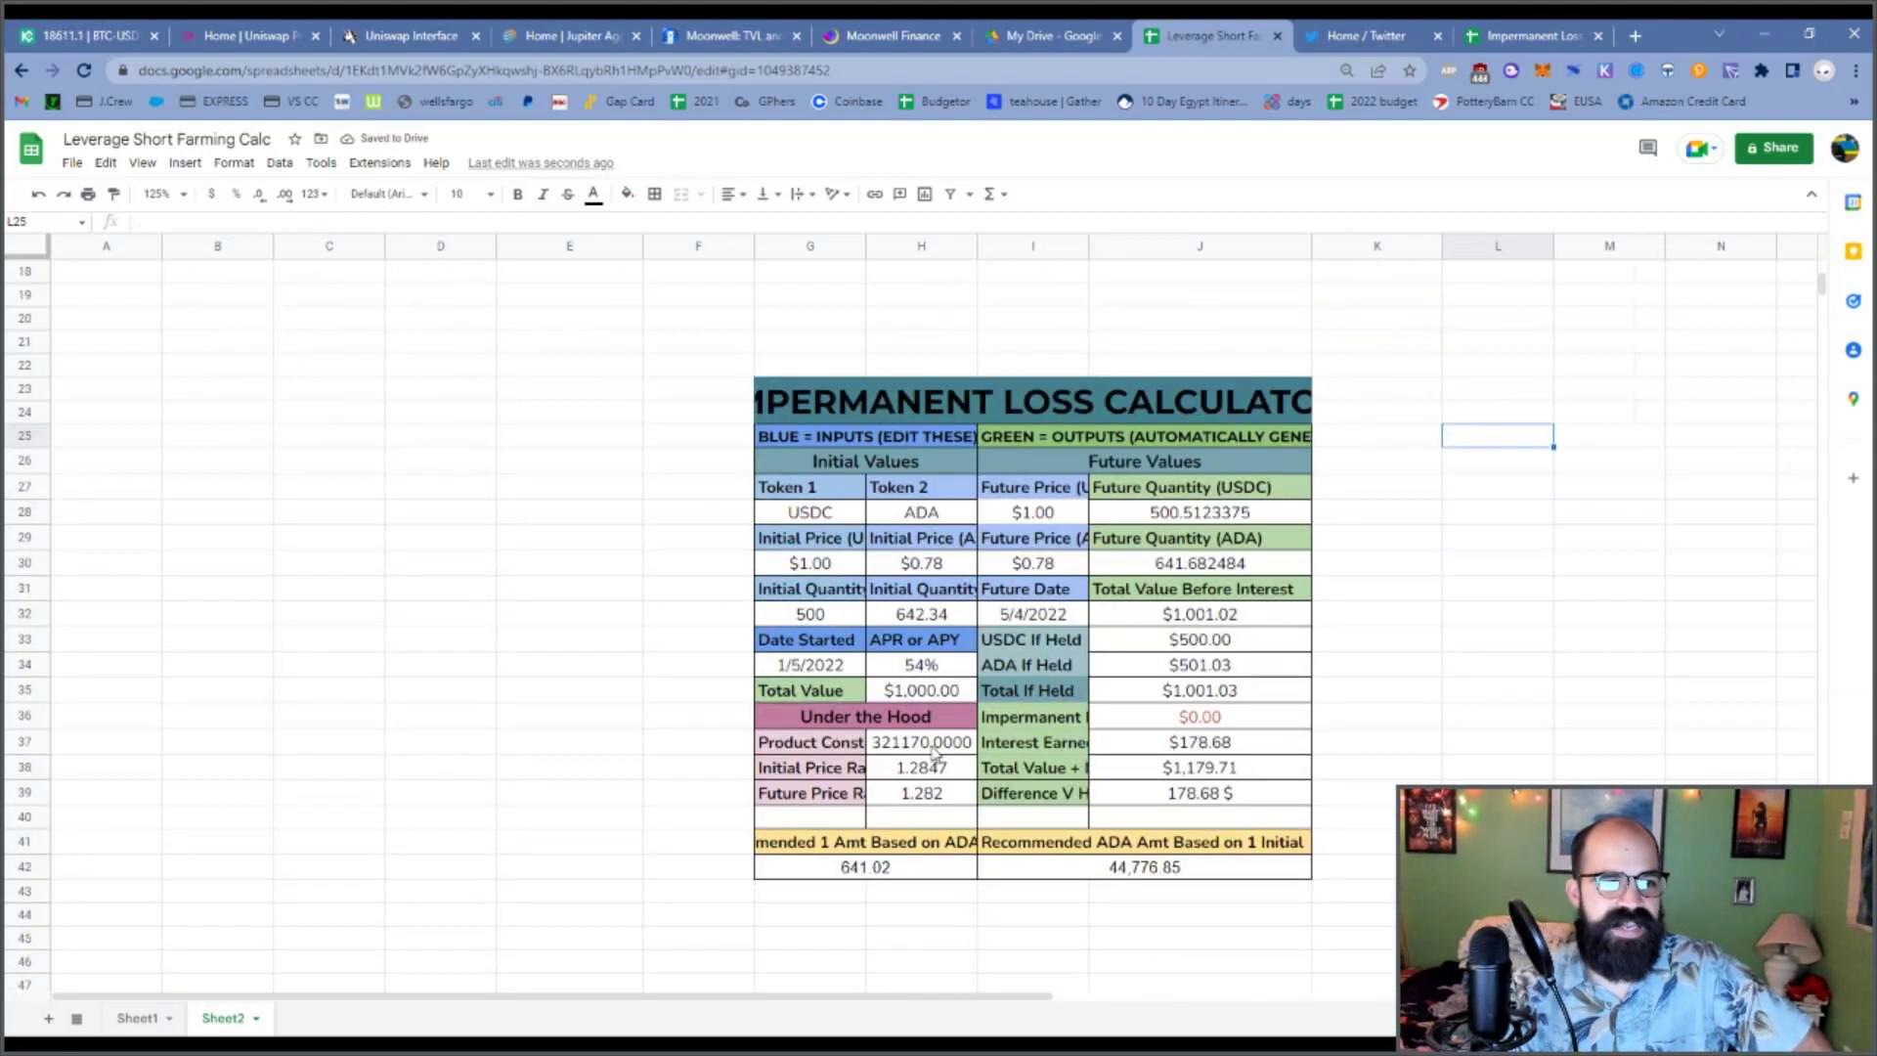
click(928, 747)
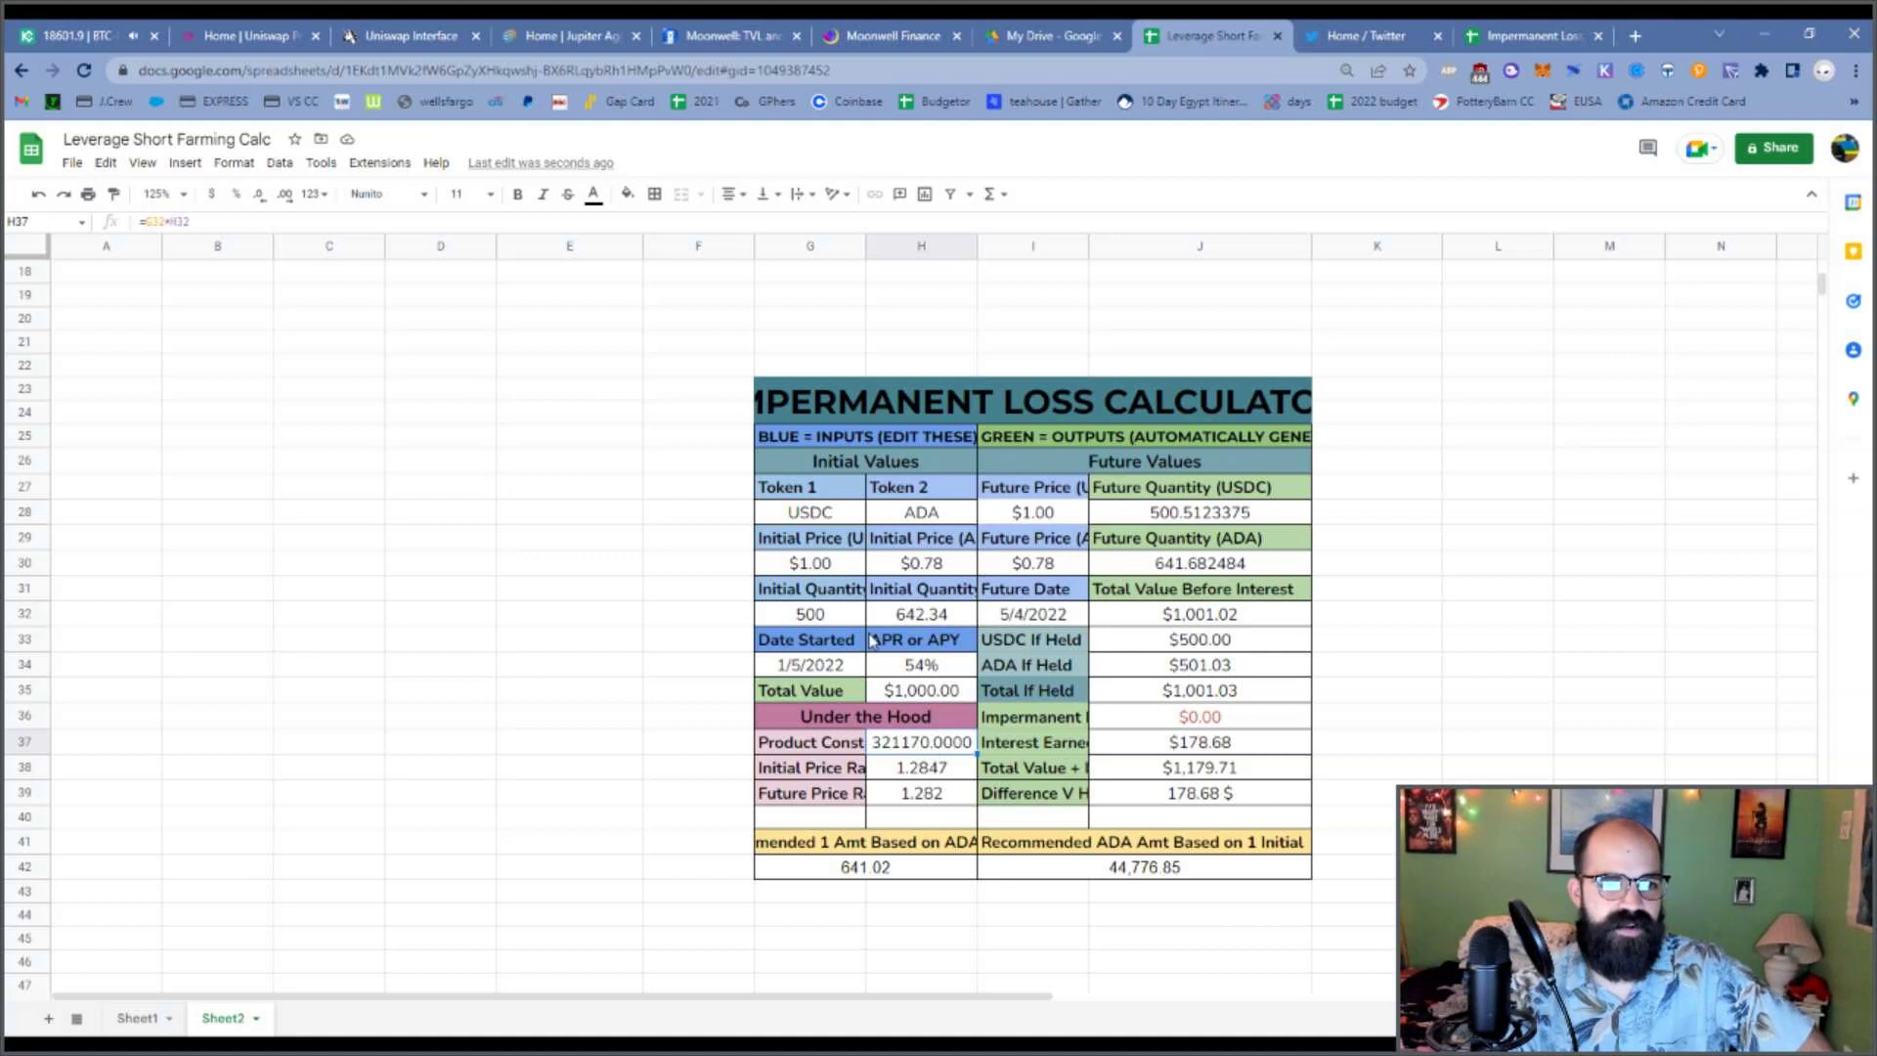
drag(875, 241, 914, 241)
Examine the Product Constant formula in H37 and the initial quantity cells G32 and H32 it references.
click(146, 223)
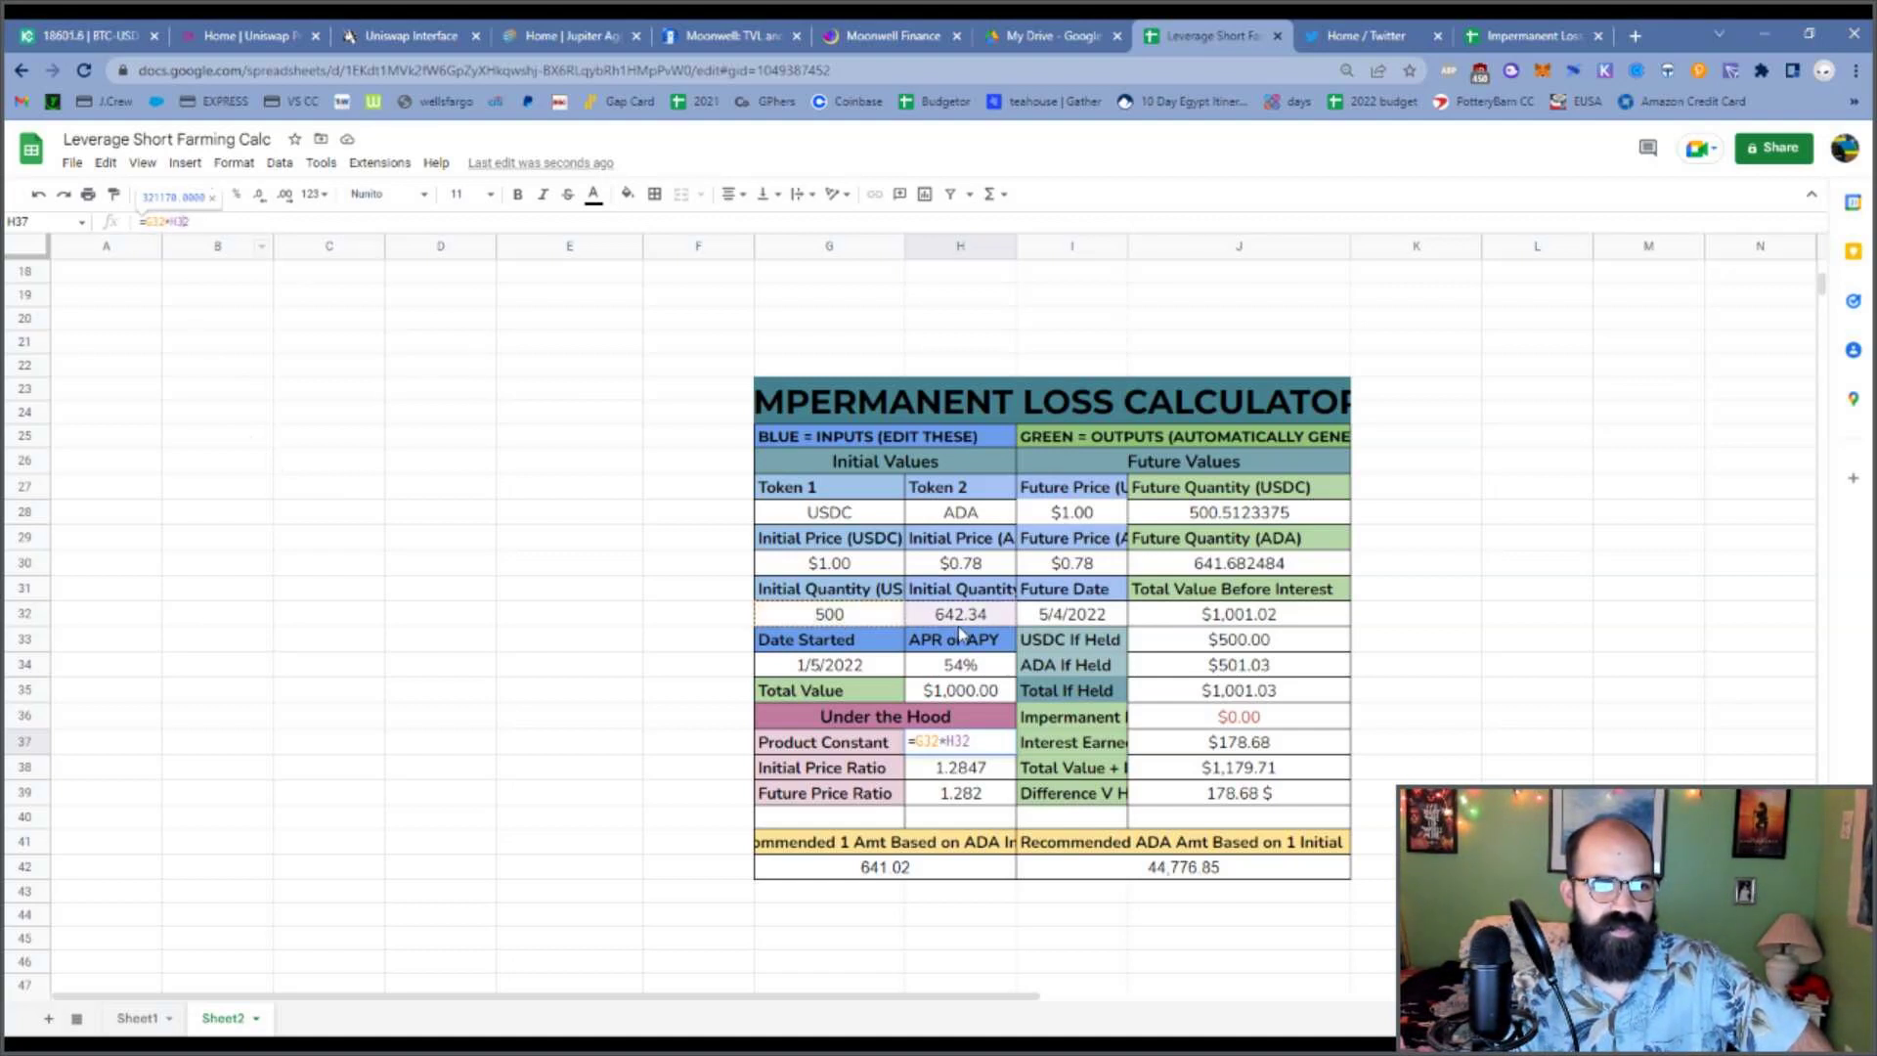
click(865, 619)
click(961, 616)
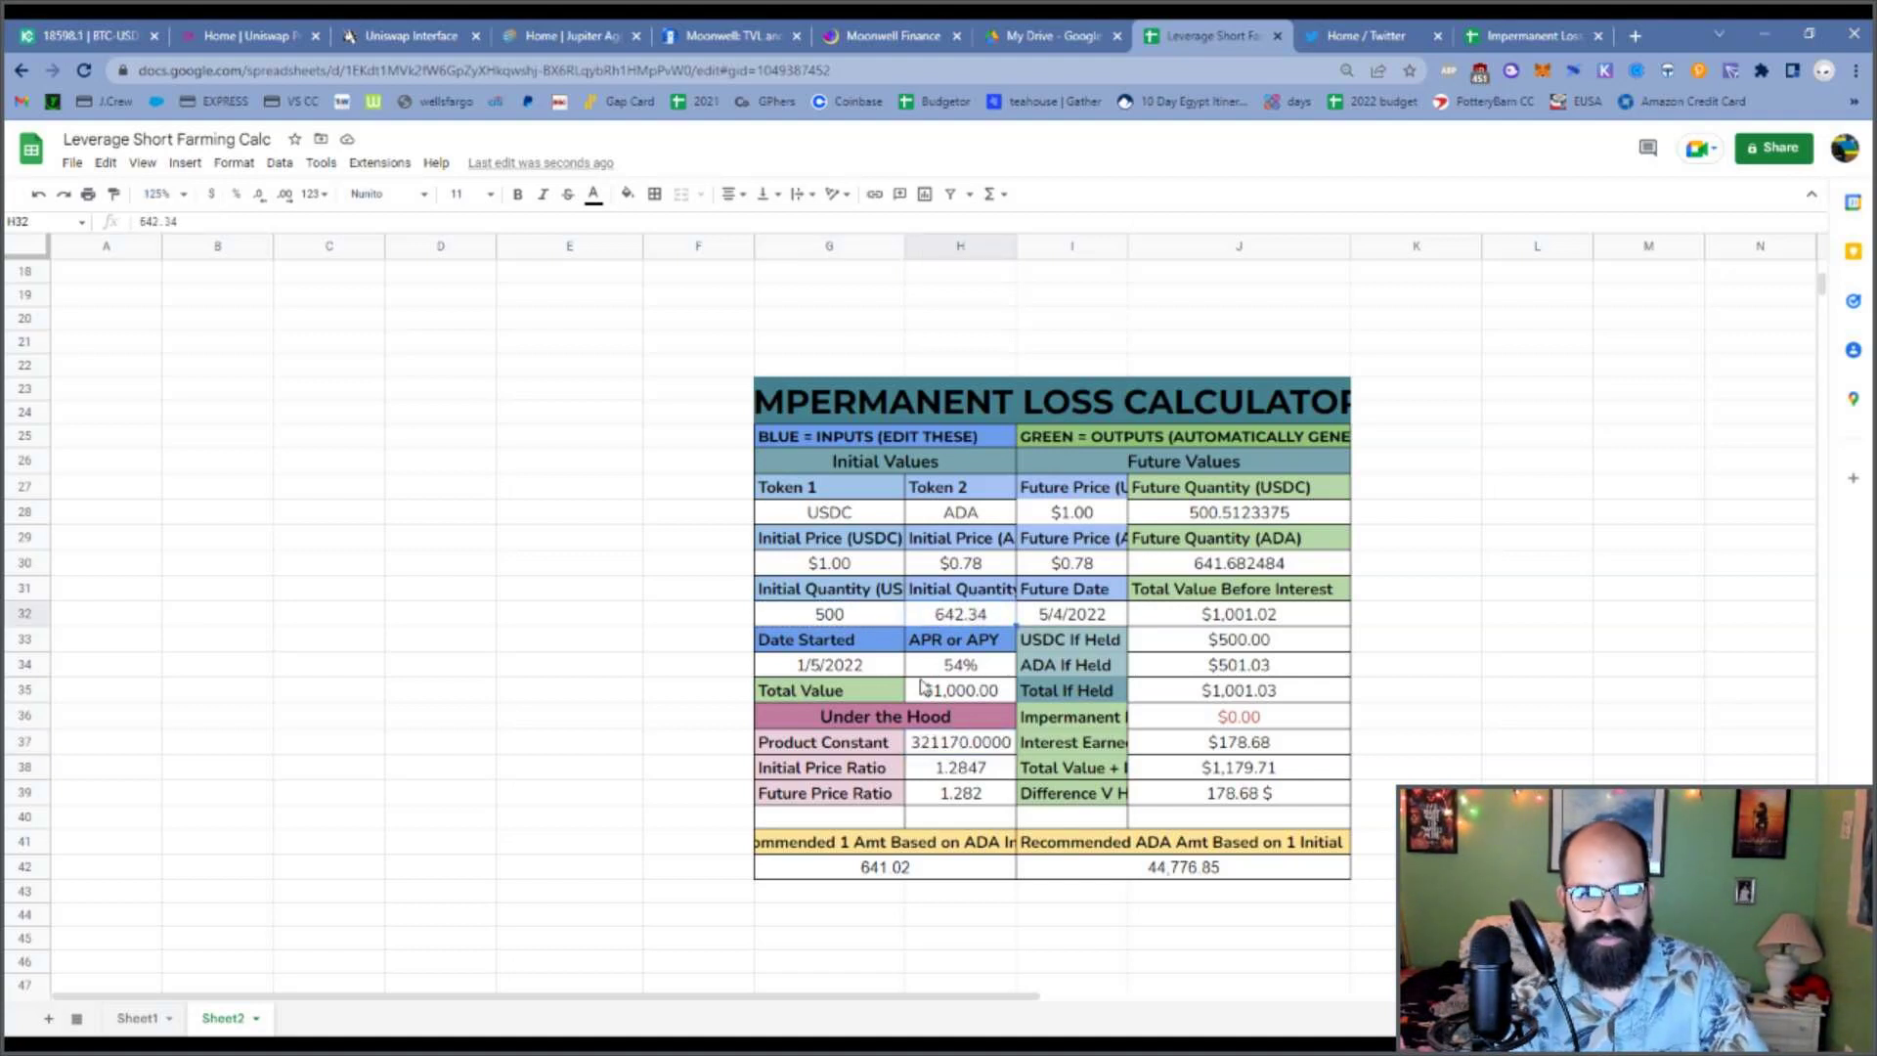
scroll(948, 675, up, 5)
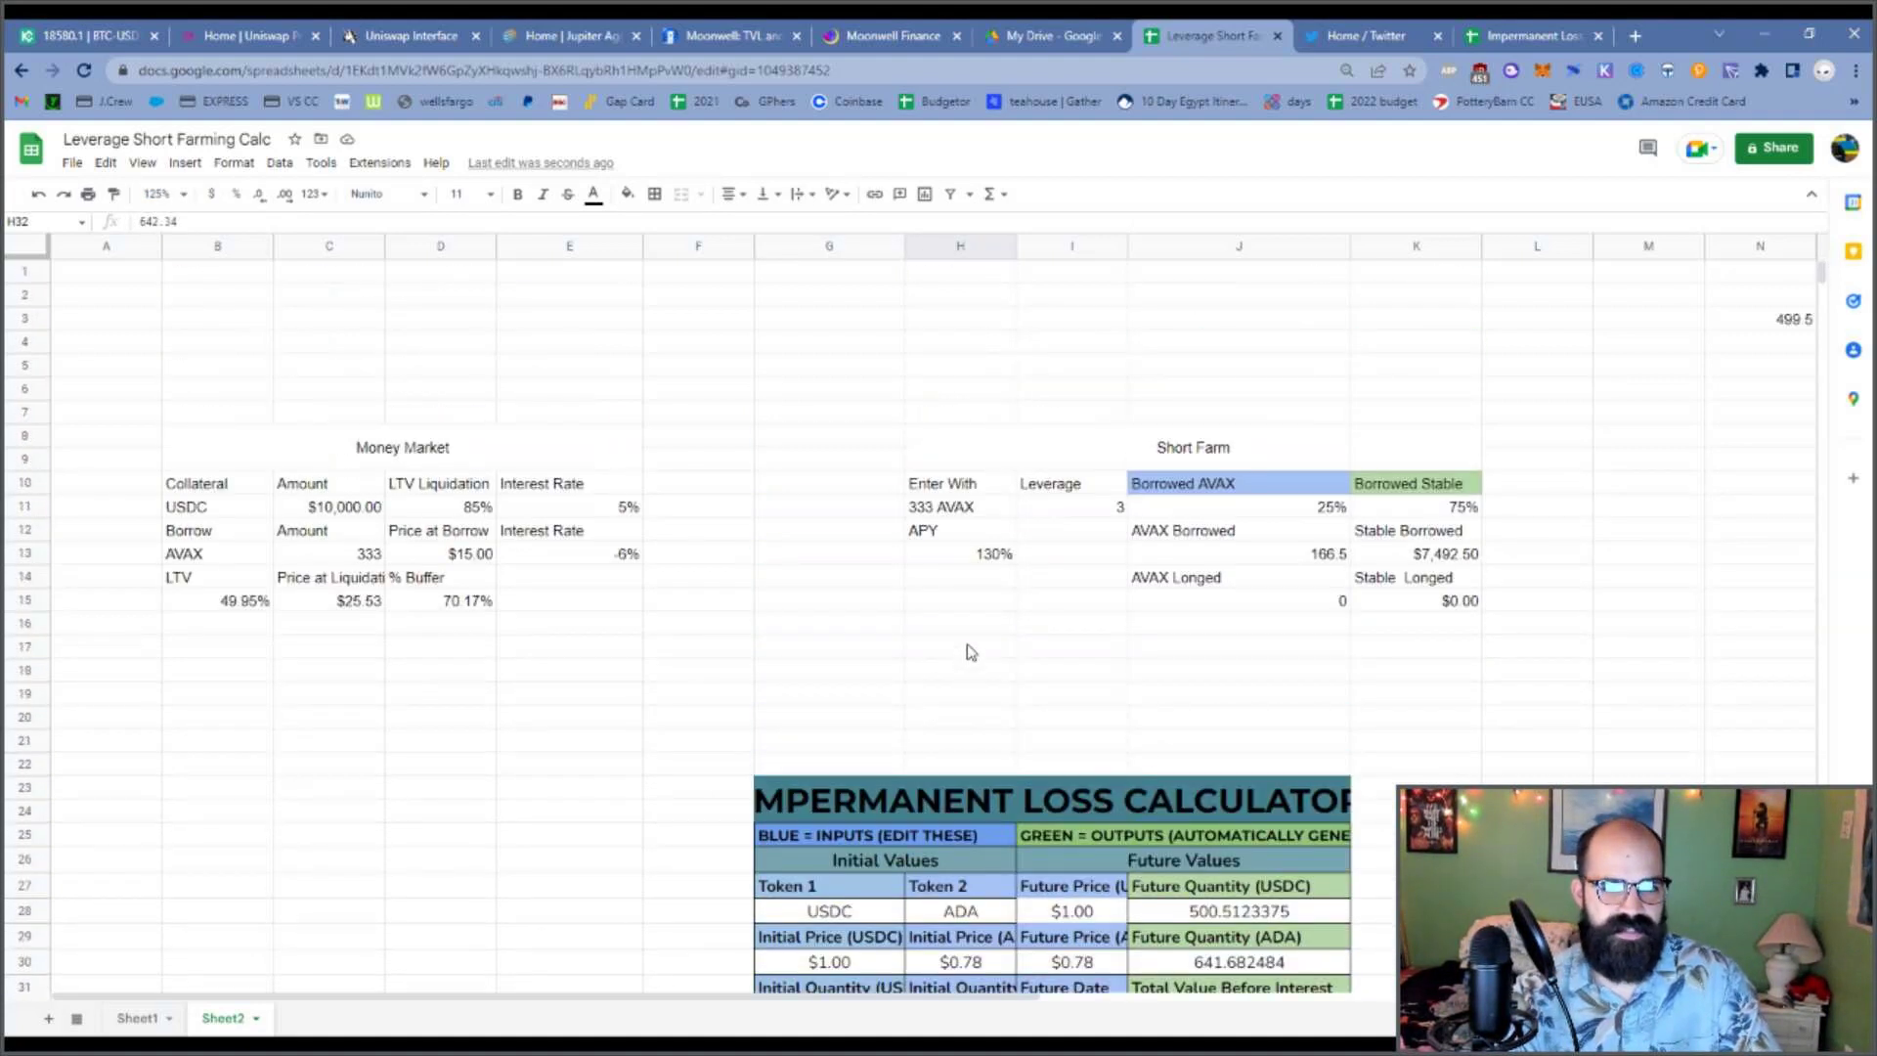
Label H15 in the Short Farm table as Product Constant and start a formula in H16 below it.
click(954, 550)
text(Product Constant)
key(Return)
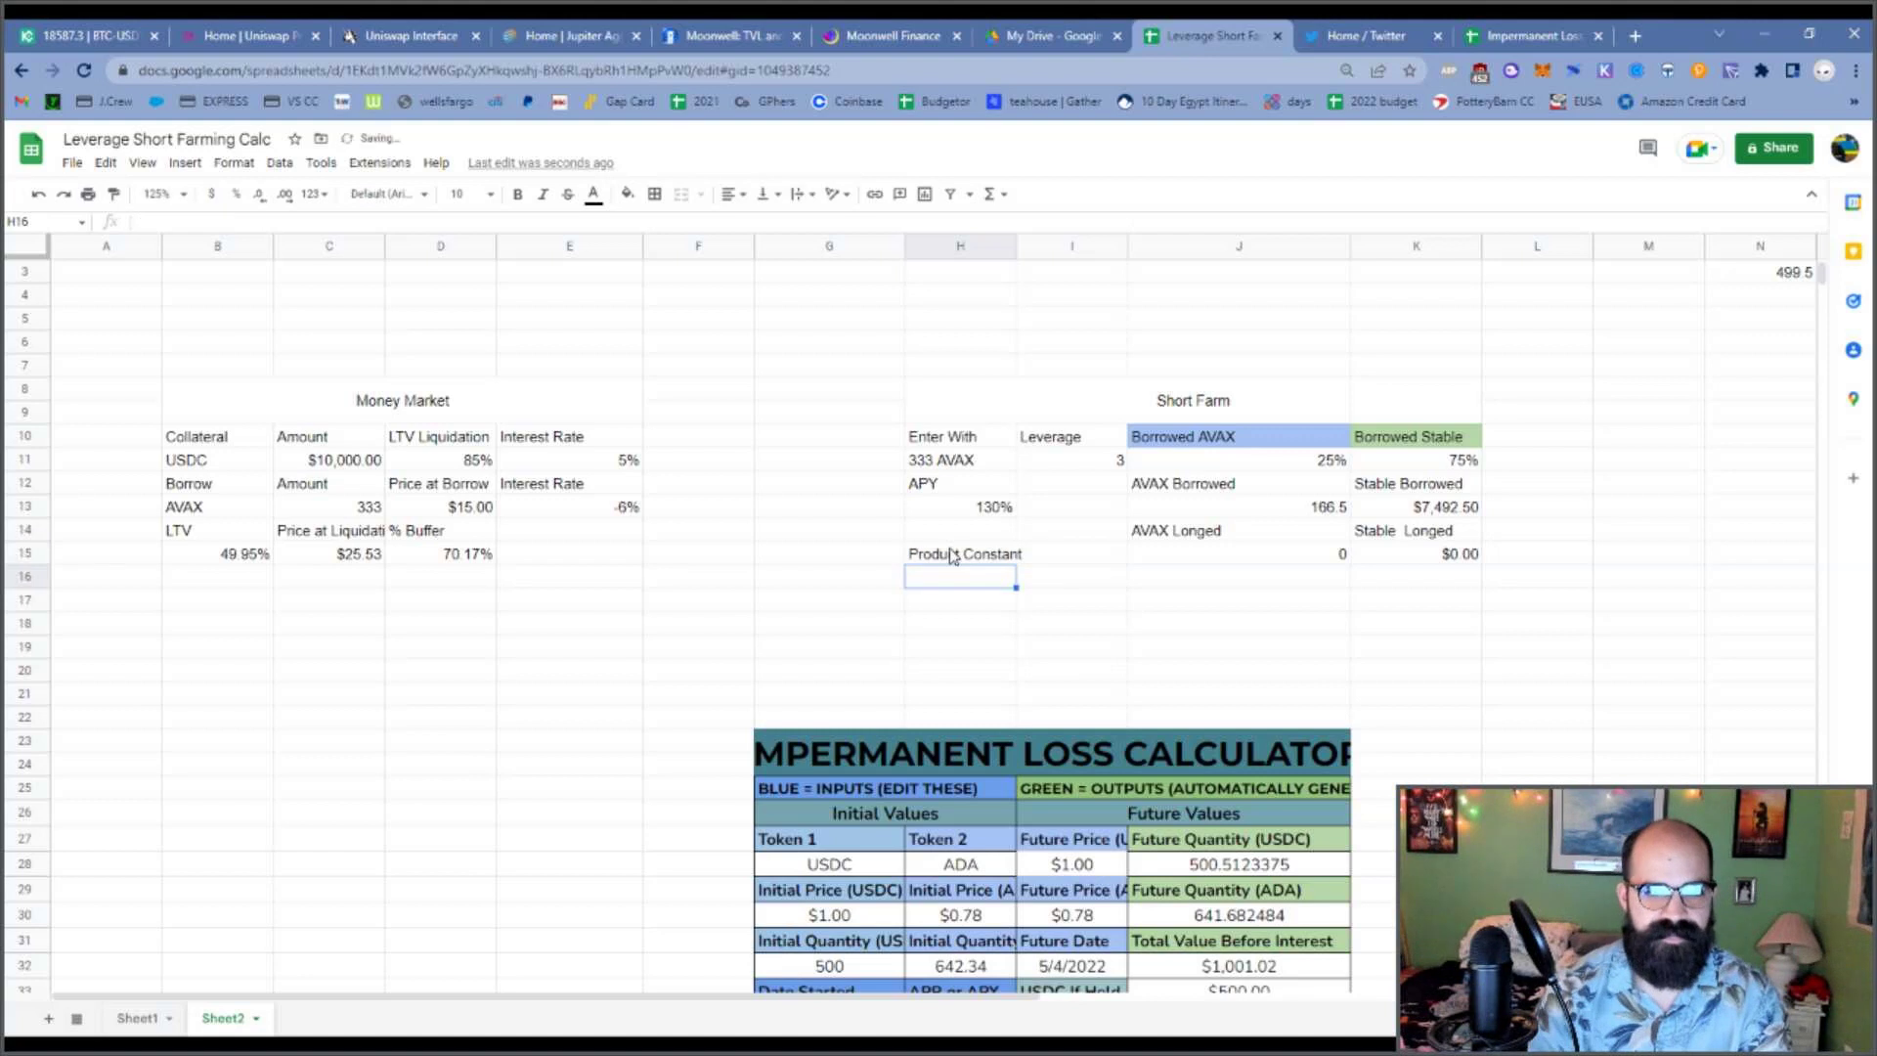
text(=)
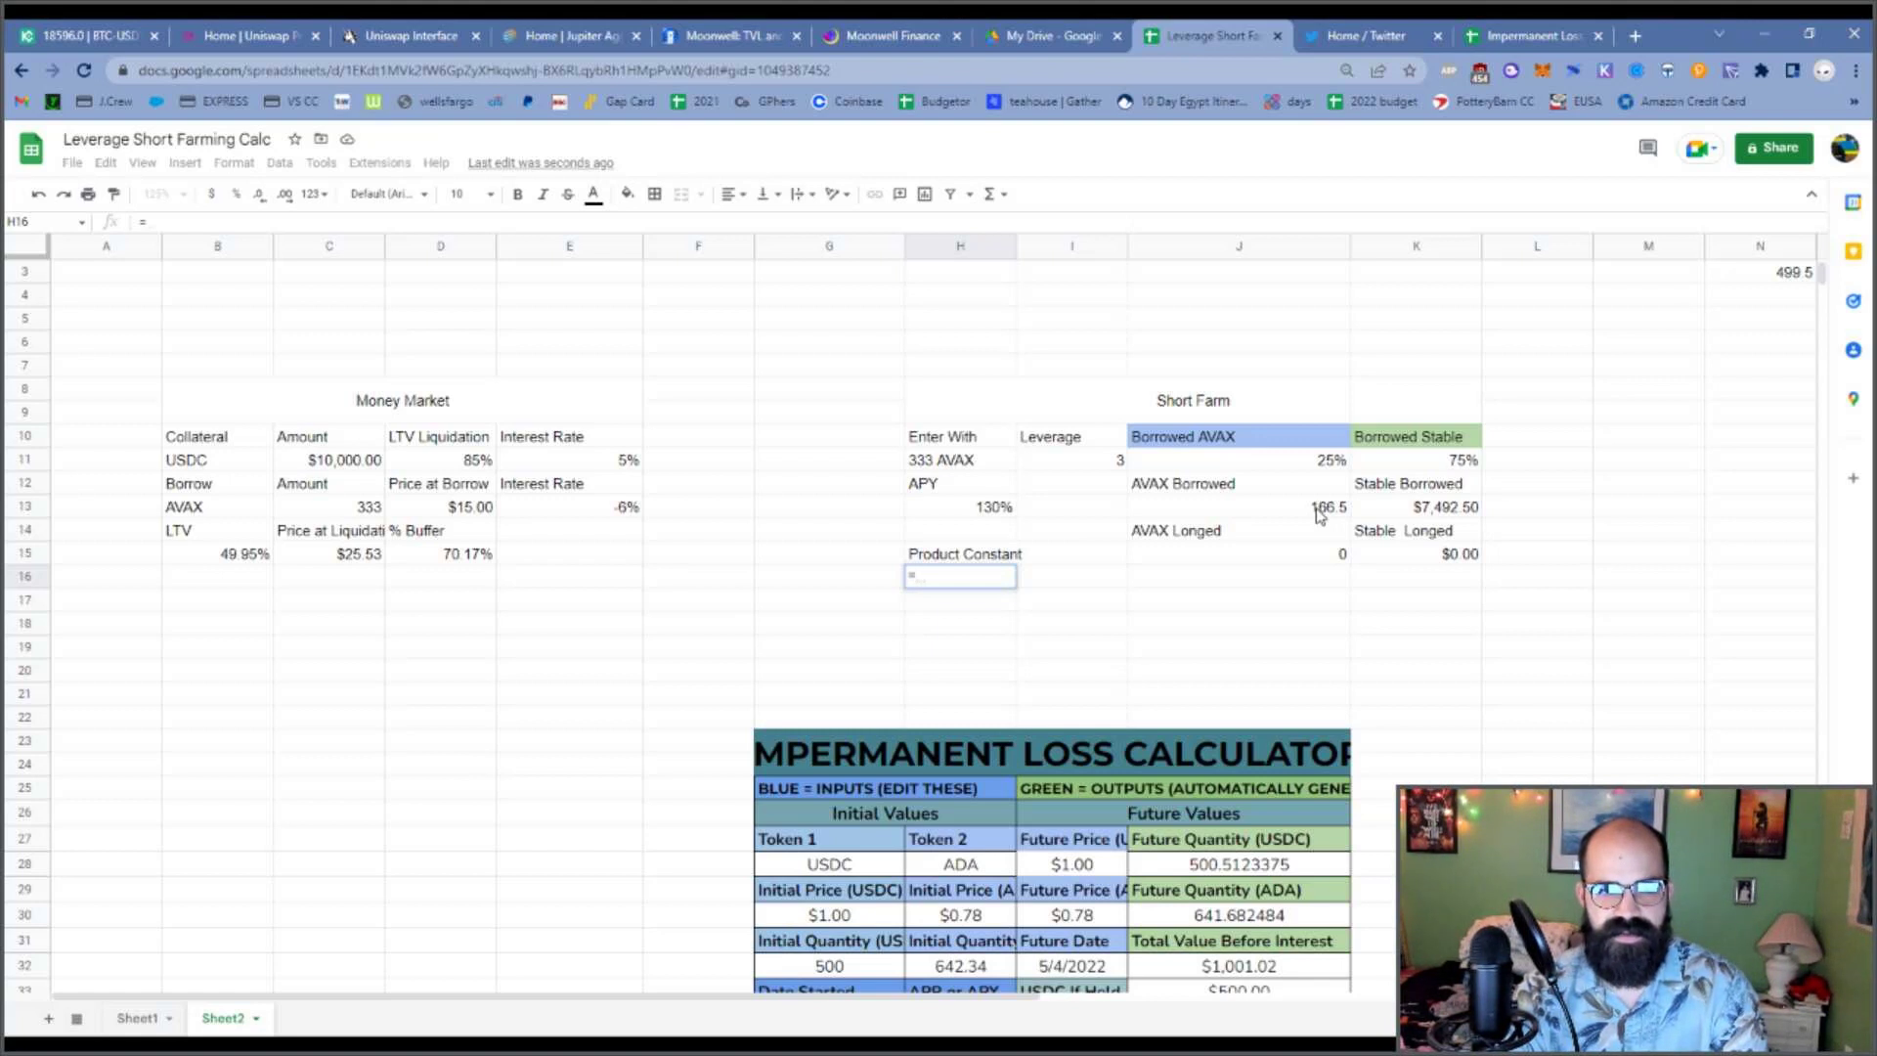
click(341, 515)
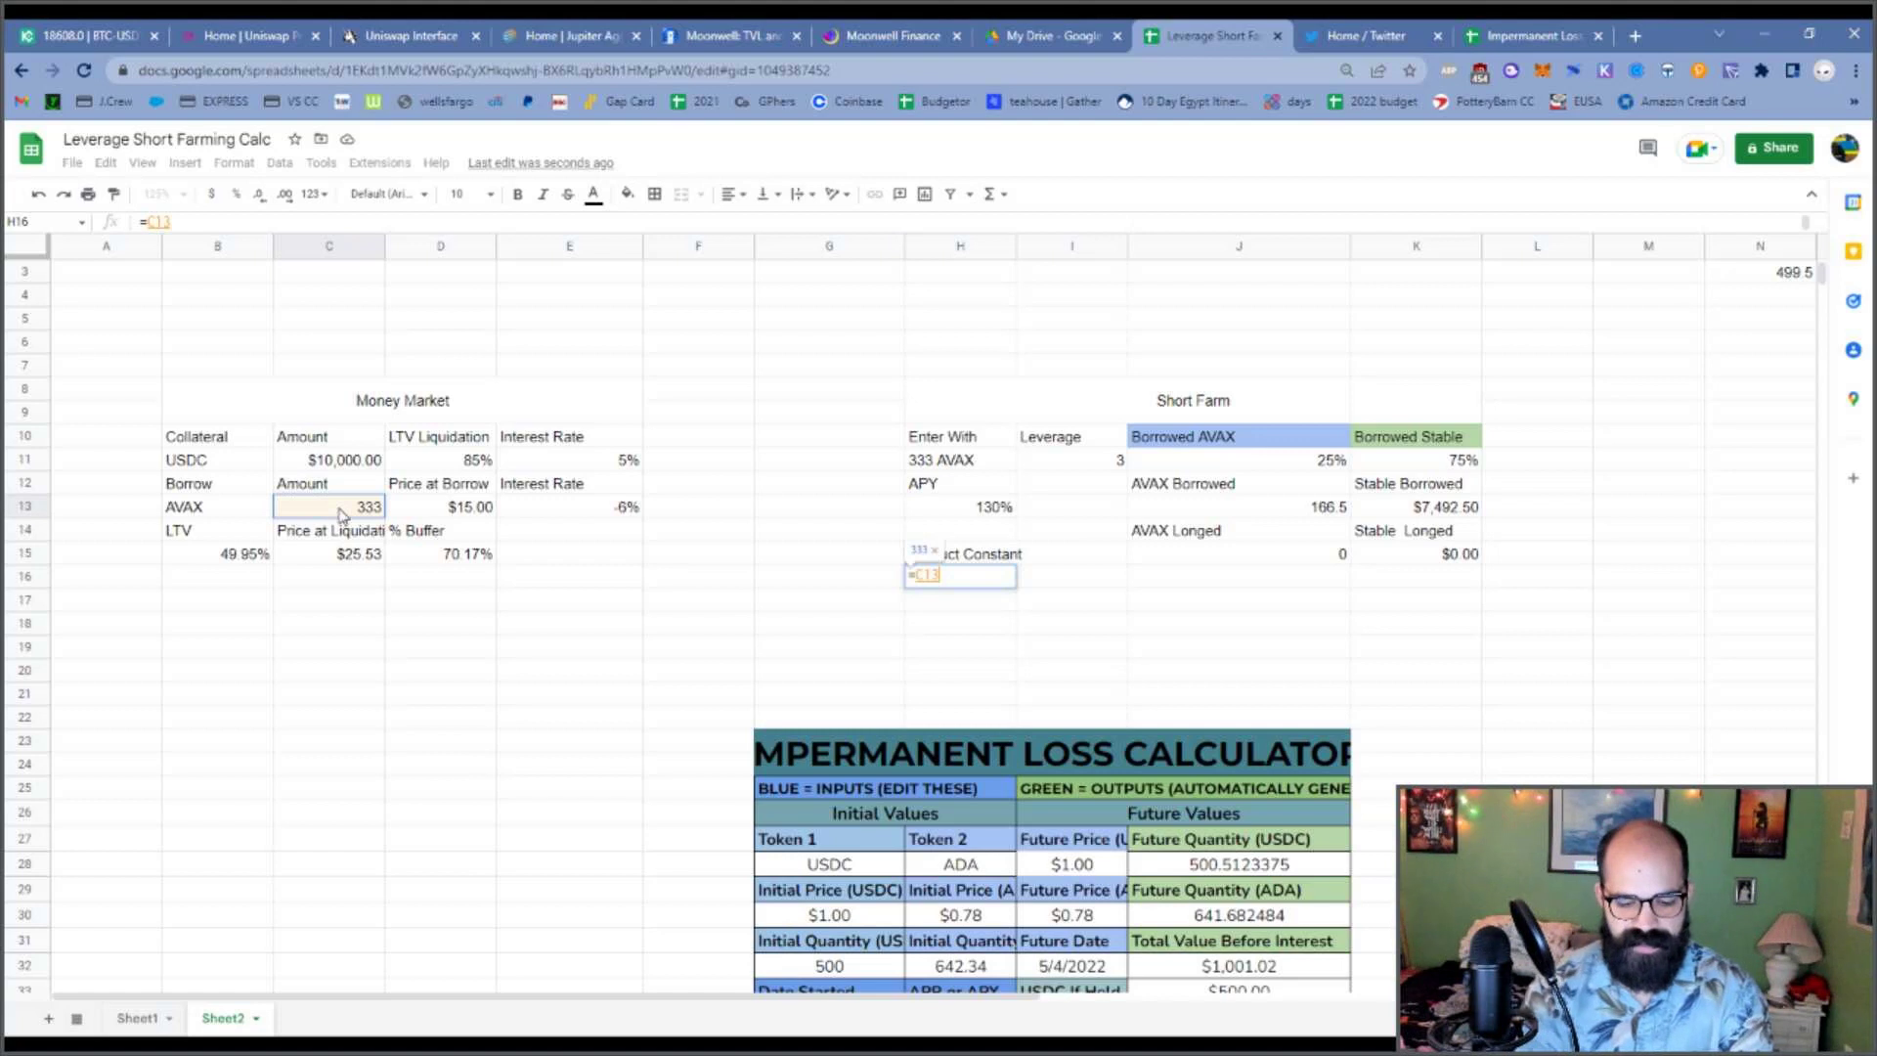
text(*)
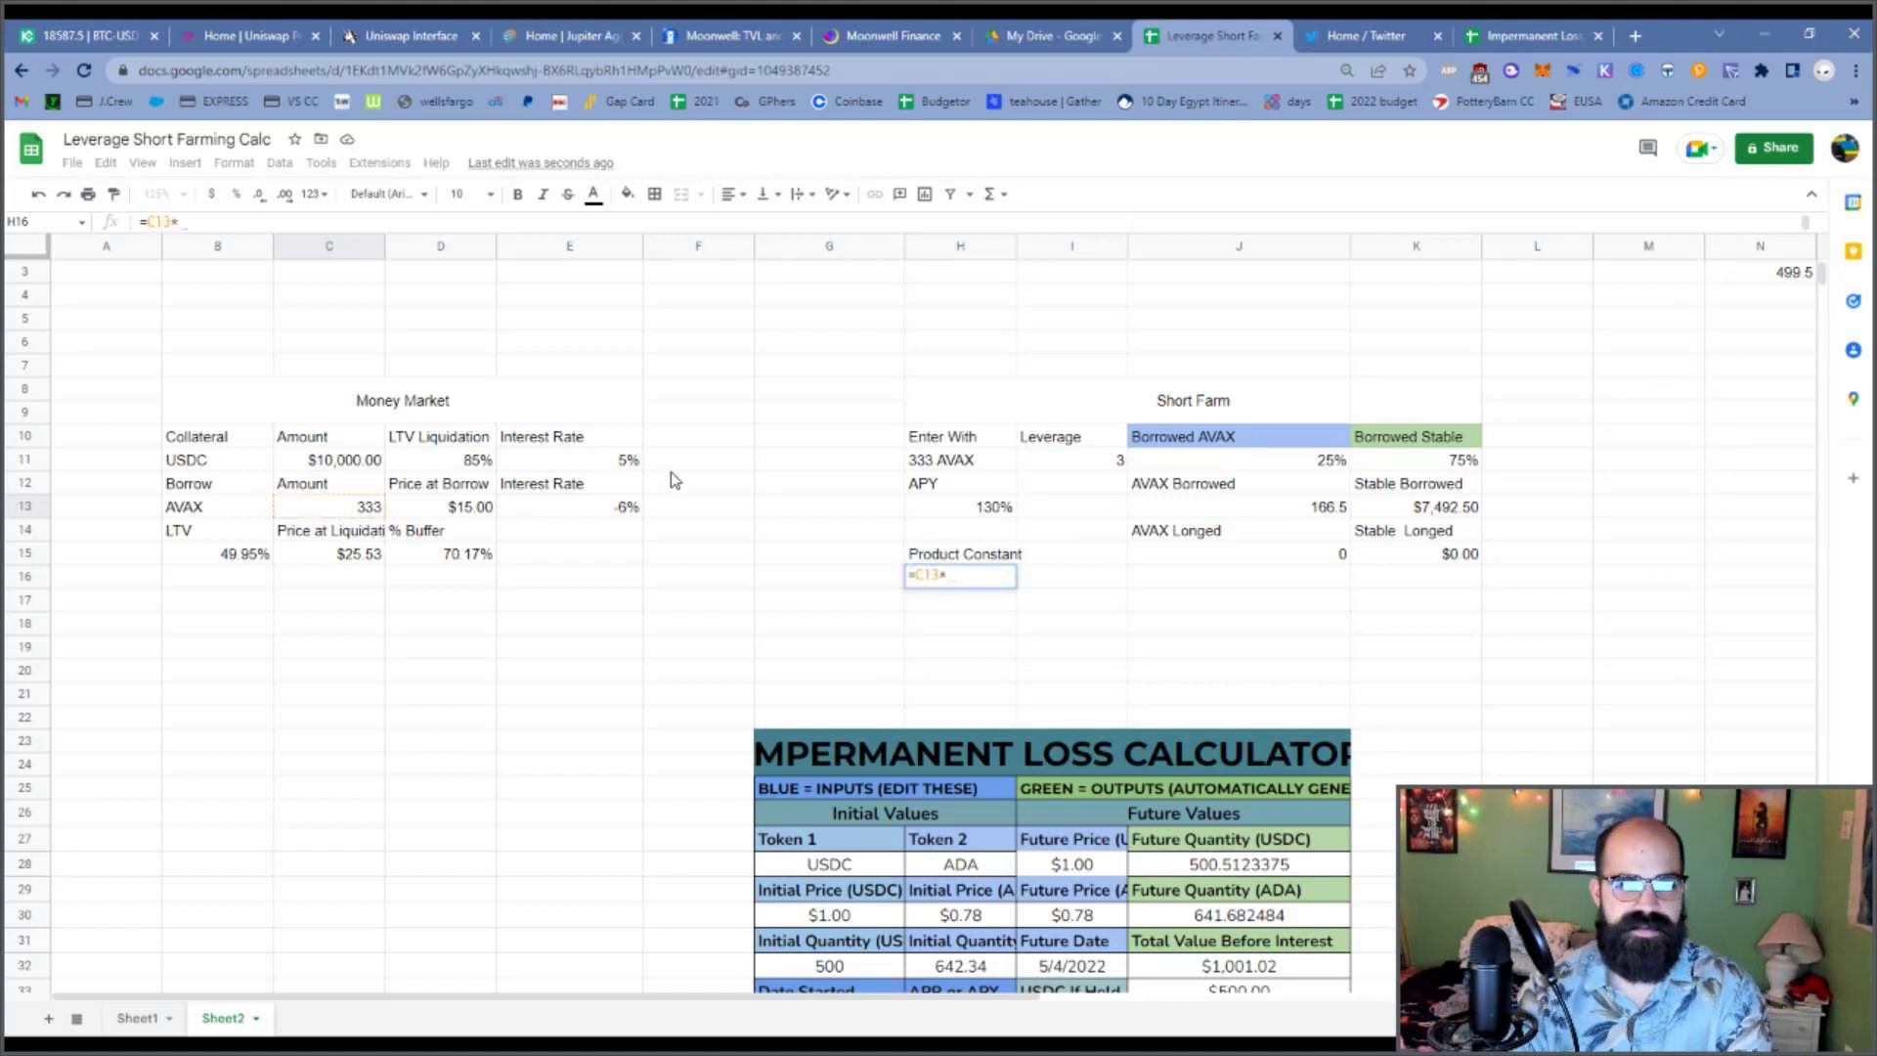
key(BackSpace)
key(BackSpace)
key(BackSpace)
key(BackSpace)
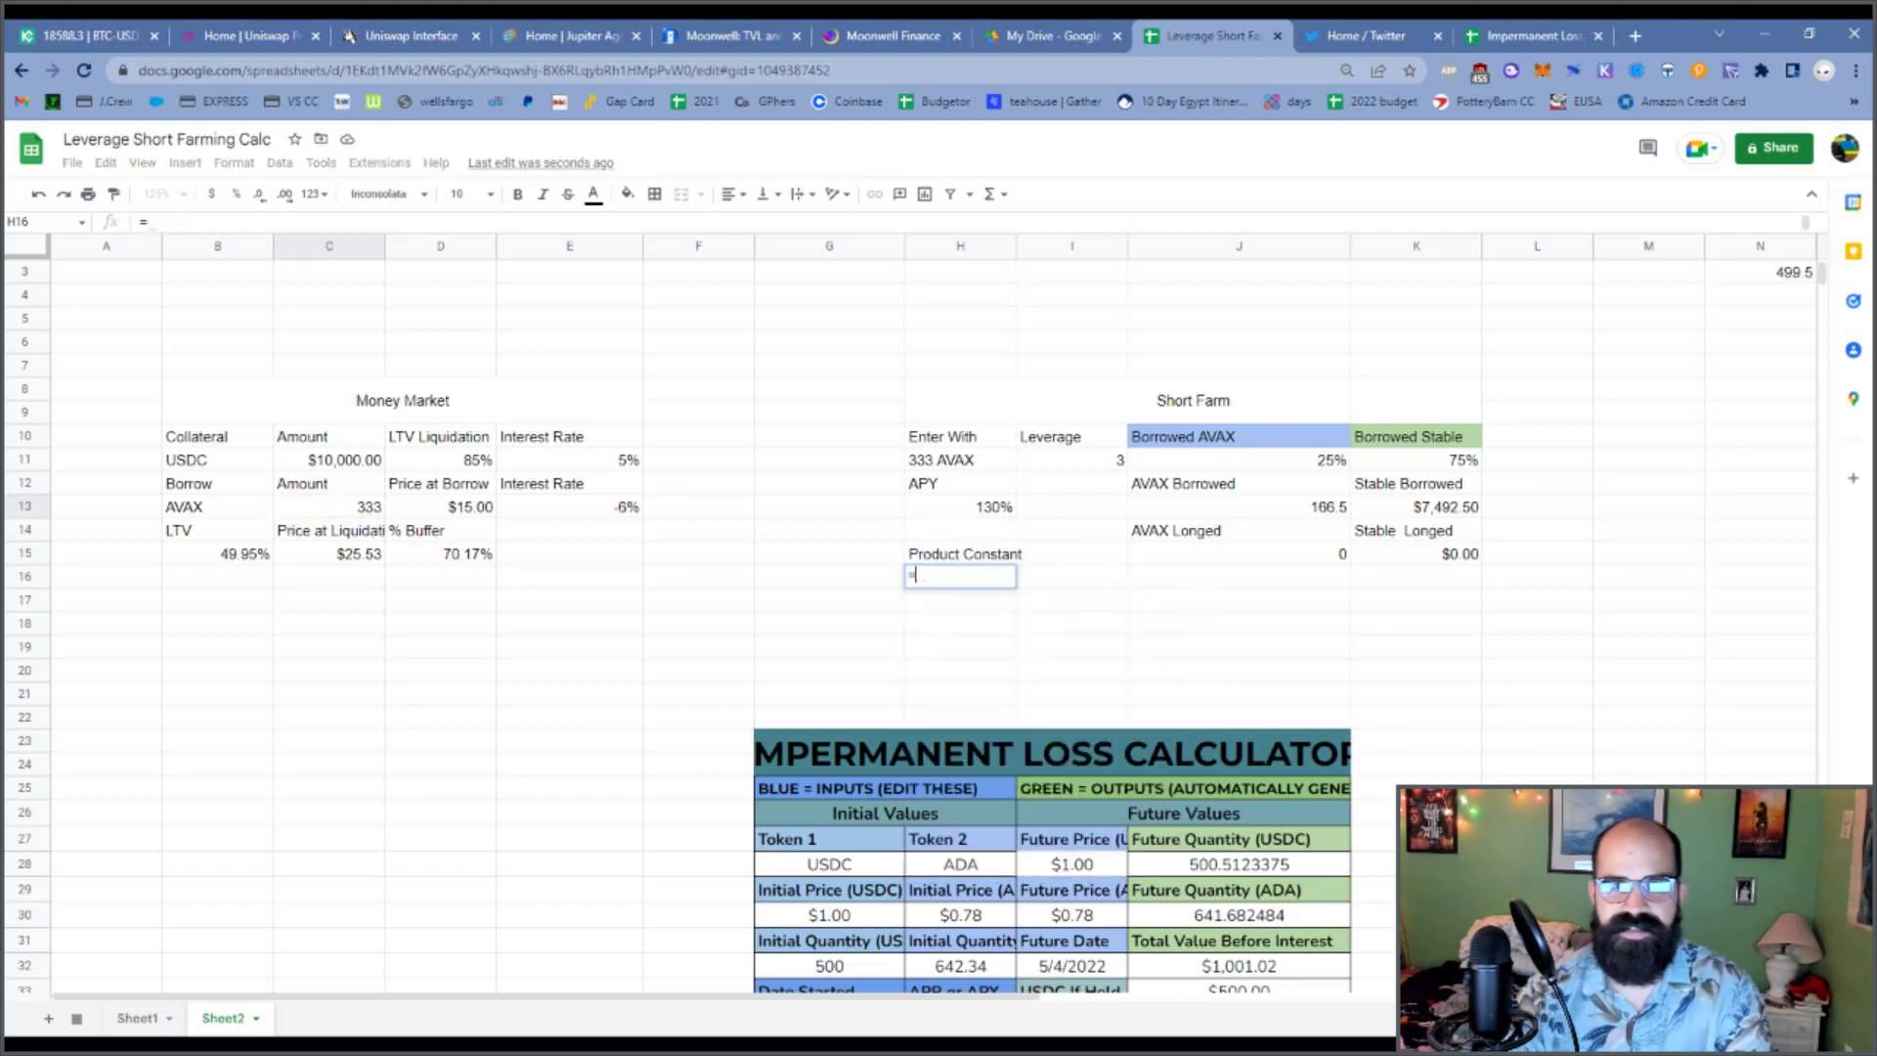
Complete the Product Constant formula in H16 as =N3+O3.
drag(293, 1004, 564, 997)
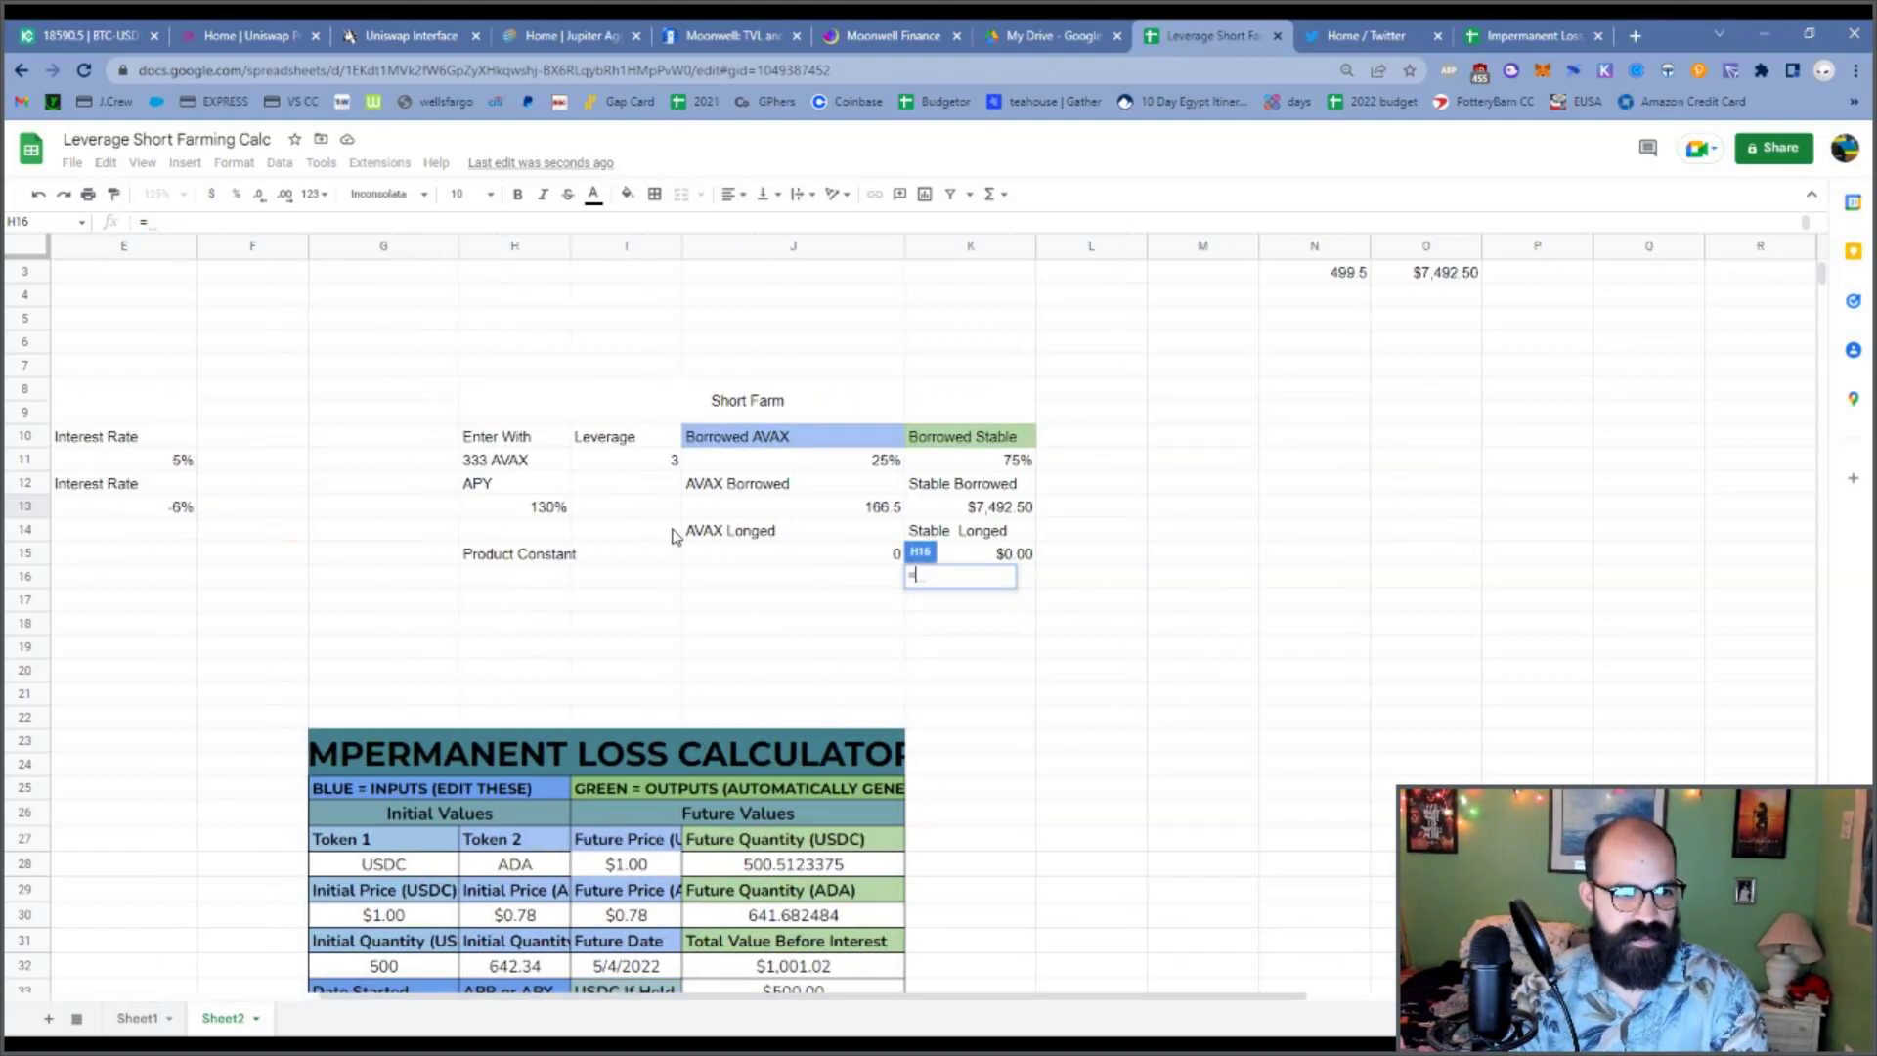
click(1337, 277)
text(+)
click(1425, 274)
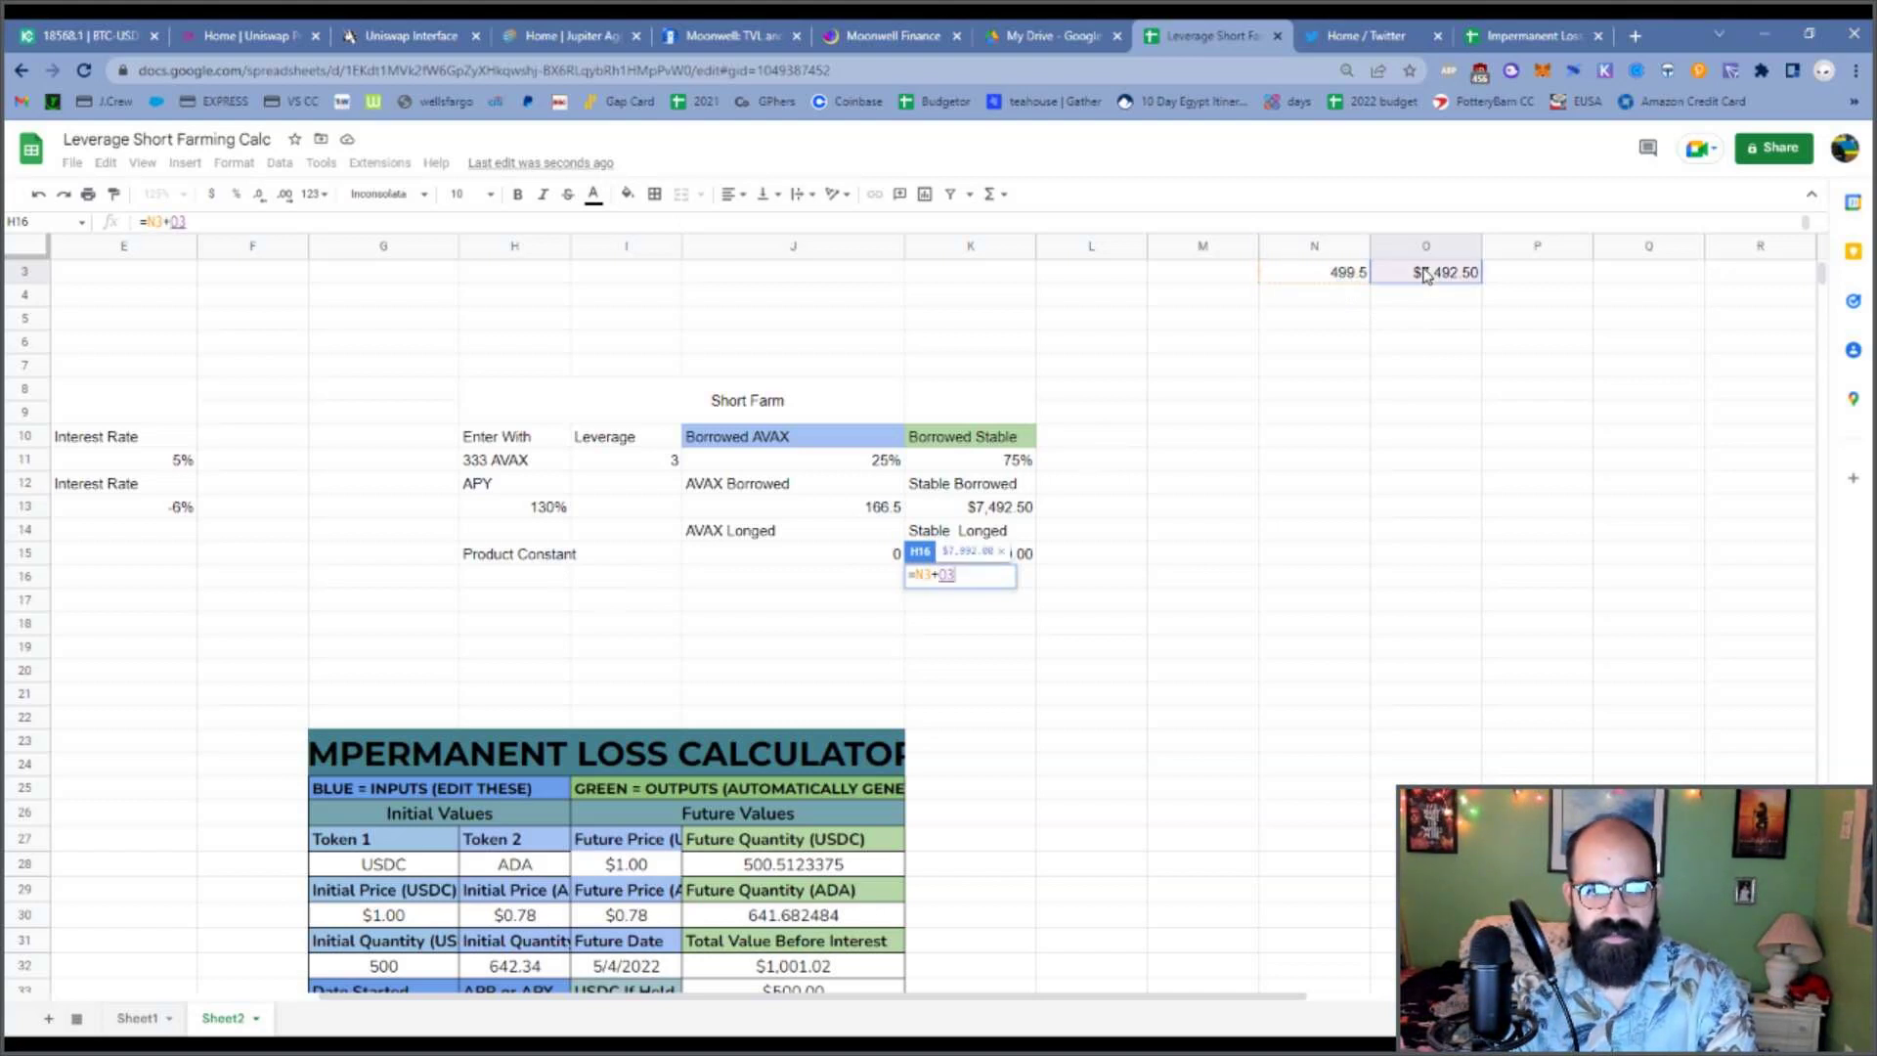
key(Return)
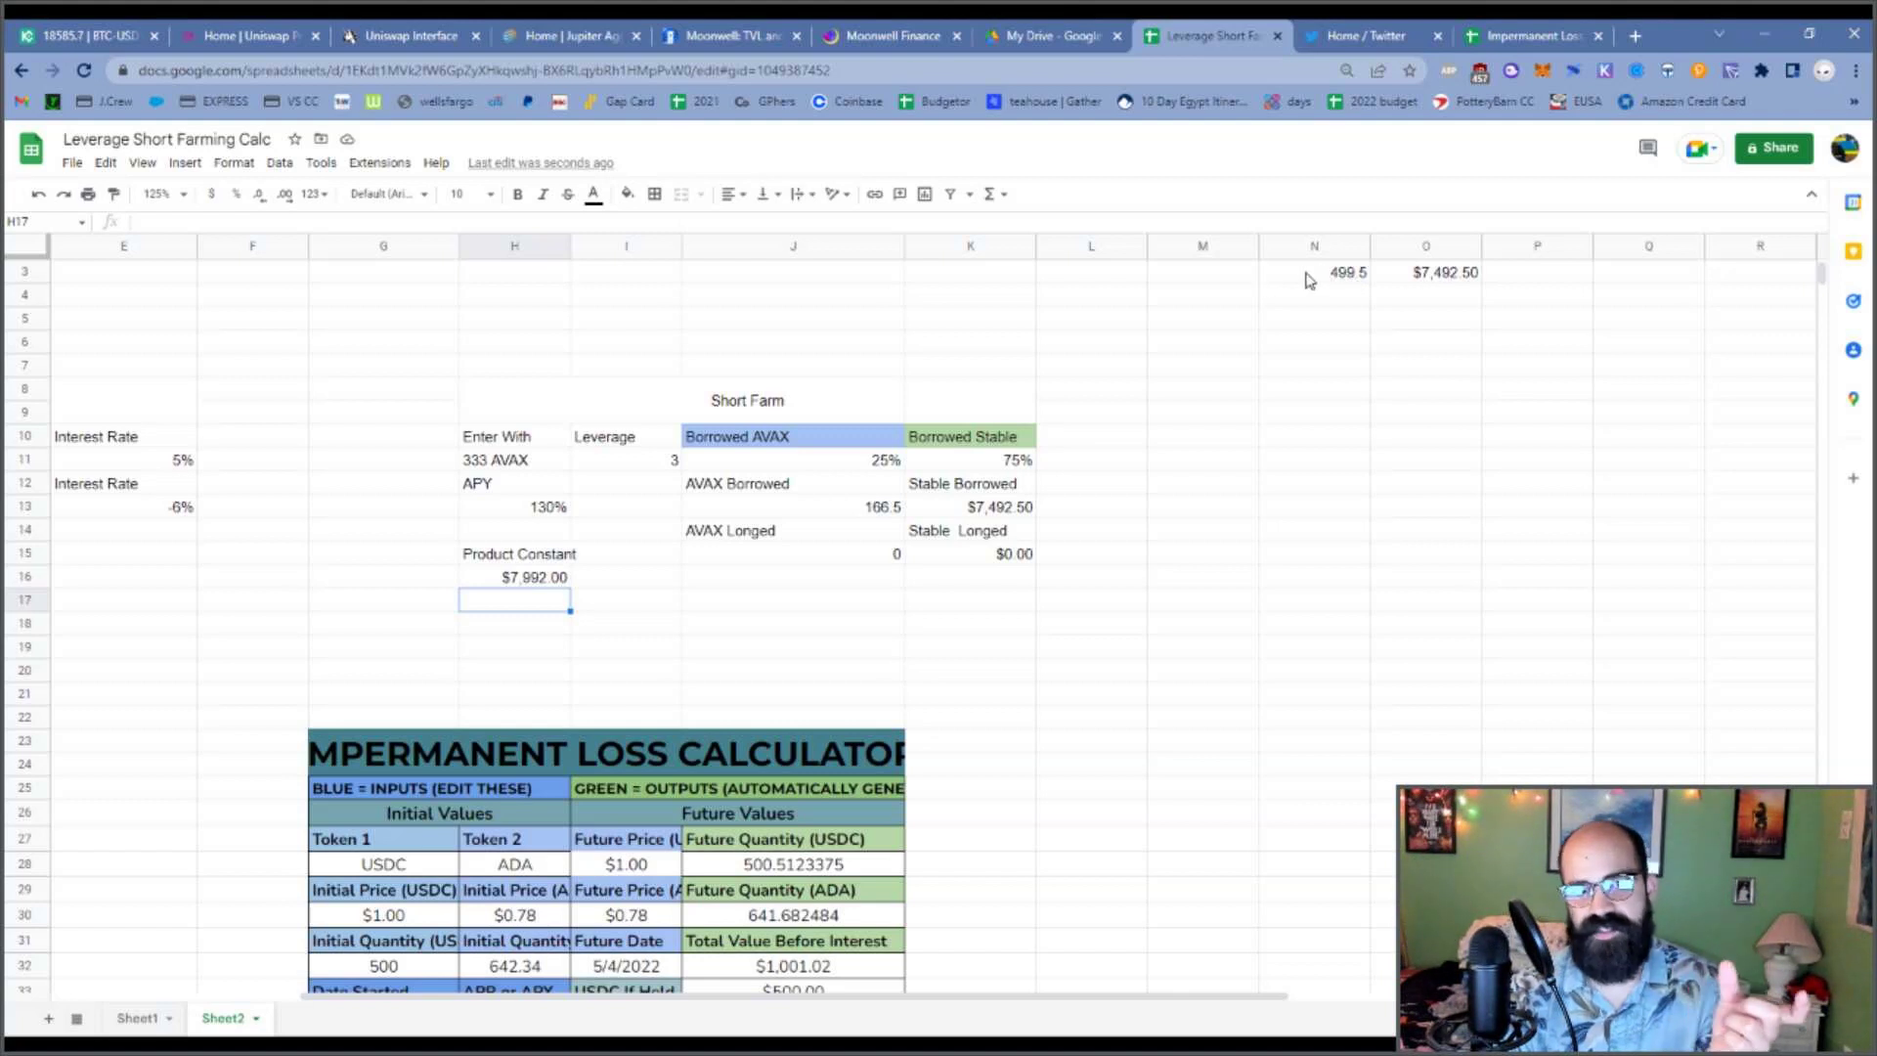
Examine the formulas in N3 and O3 and the calculator's Product Constant formula in H37.
click(1313, 274)
scroll(1313, 283, up, 1)
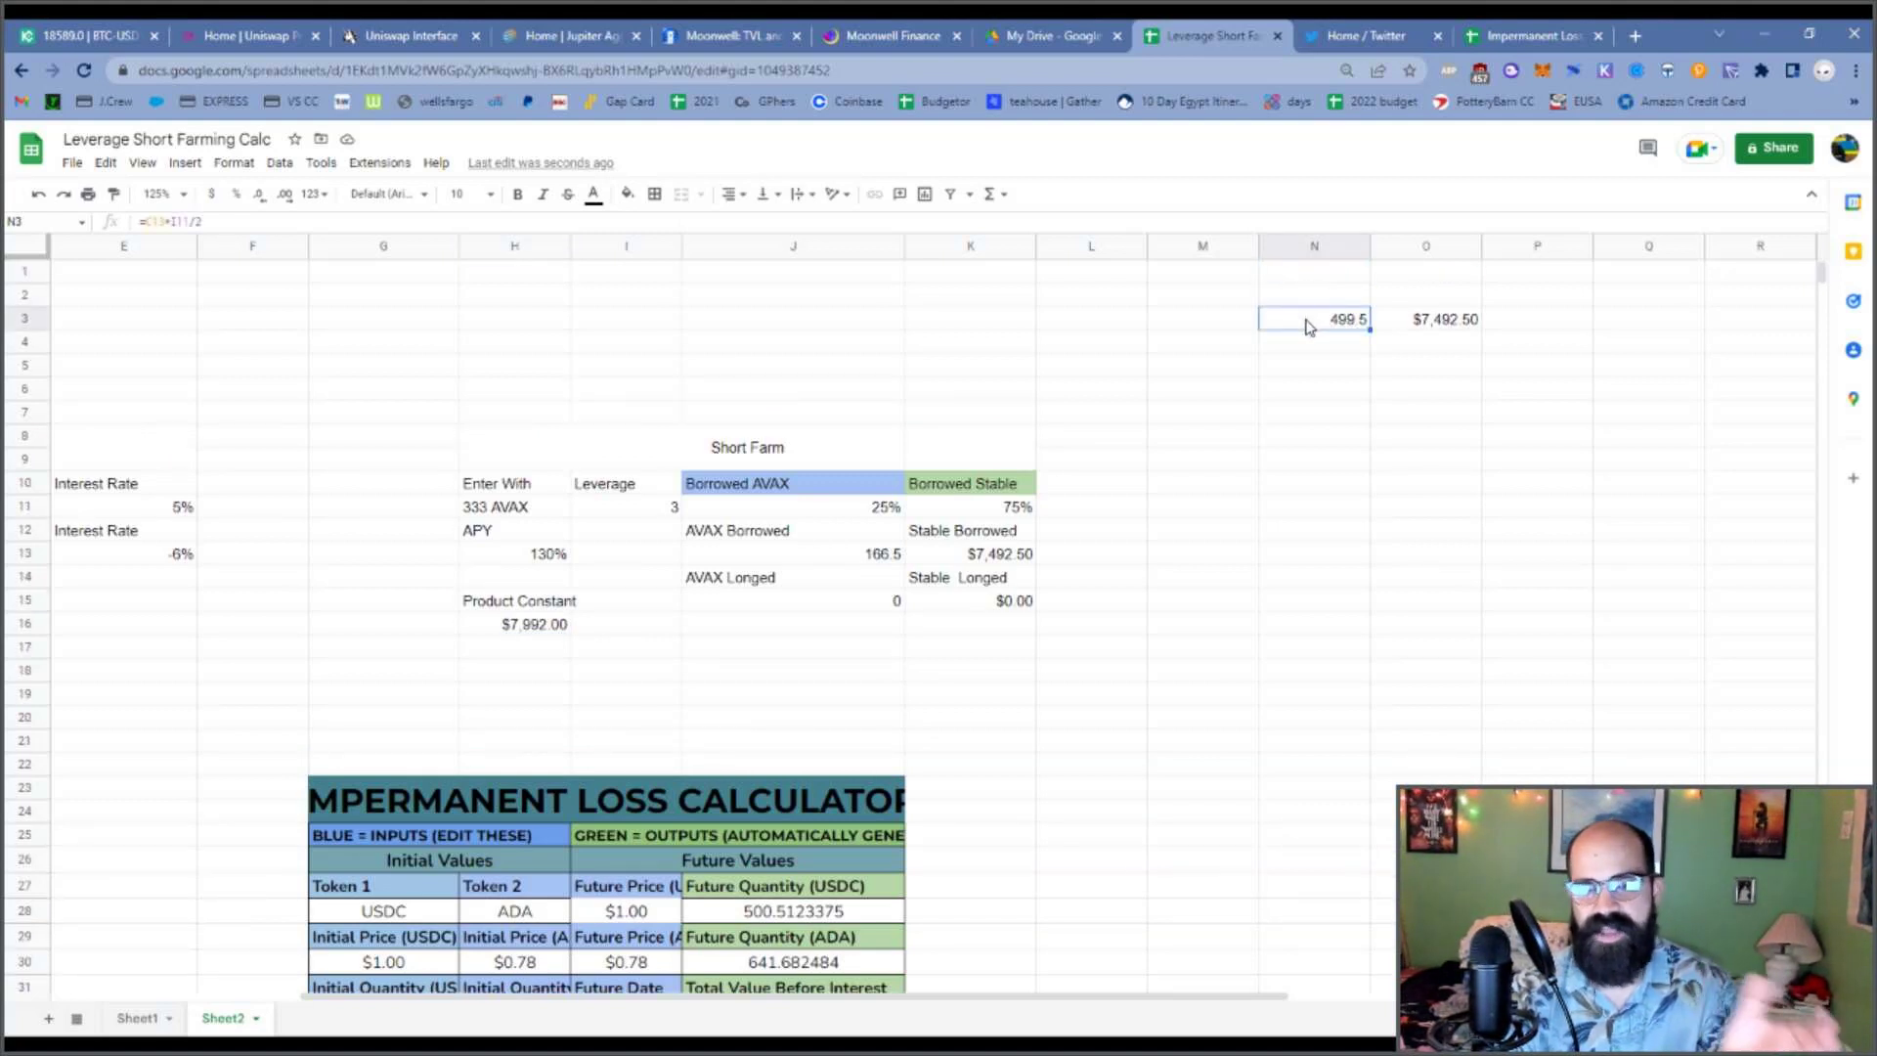
click(1418, 327)
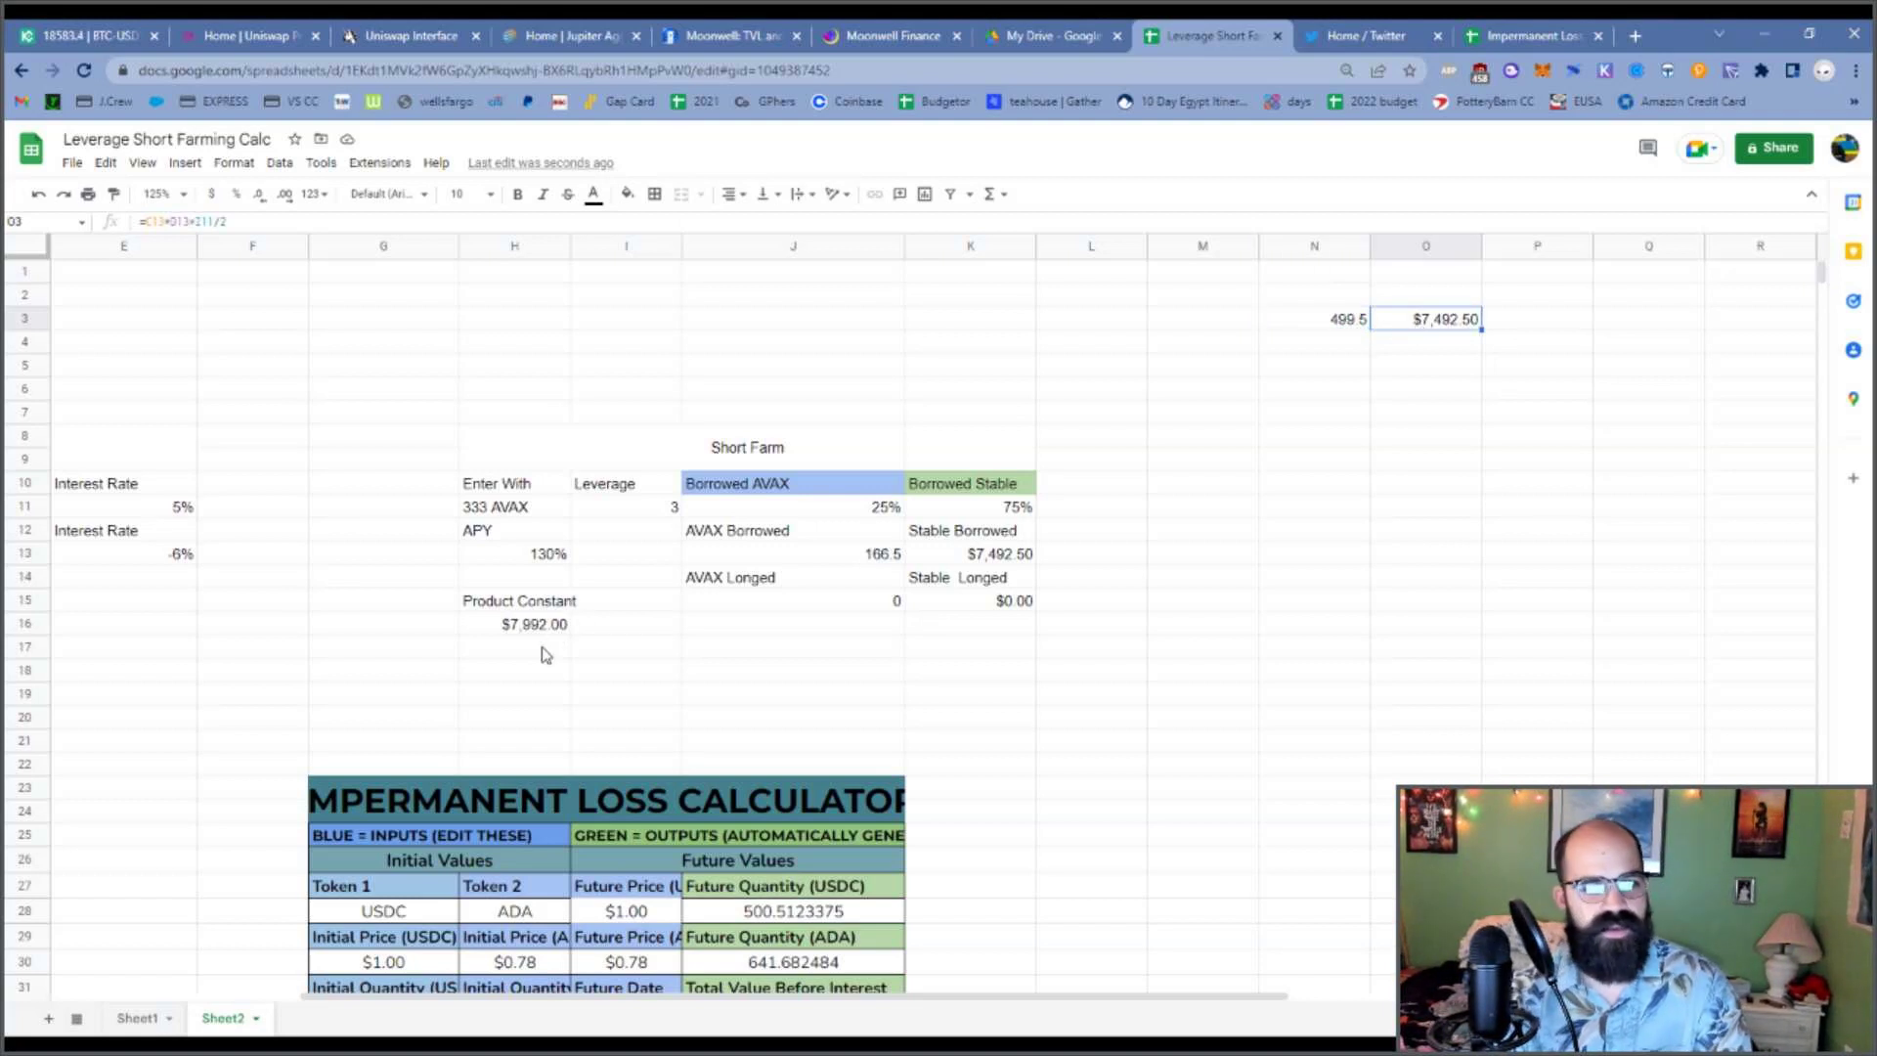
scroll(572, 611, down, 4)
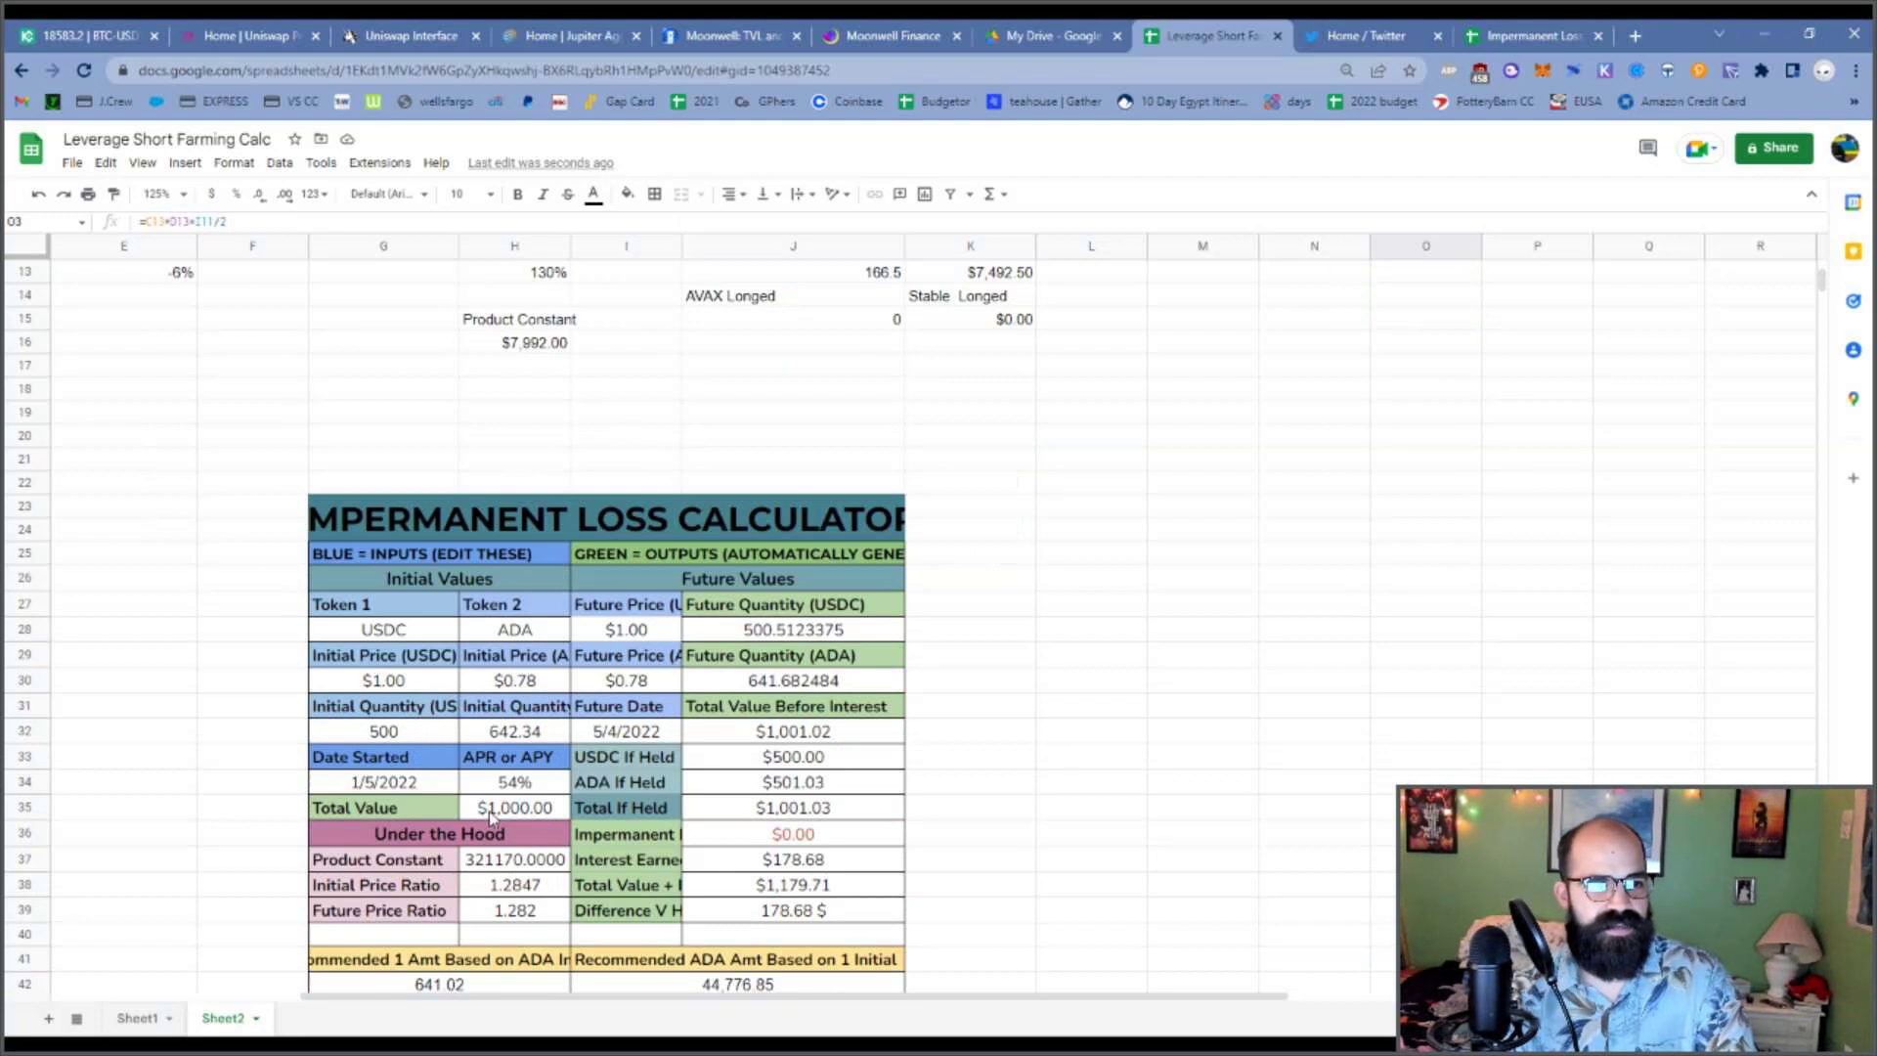
click(518, 873)
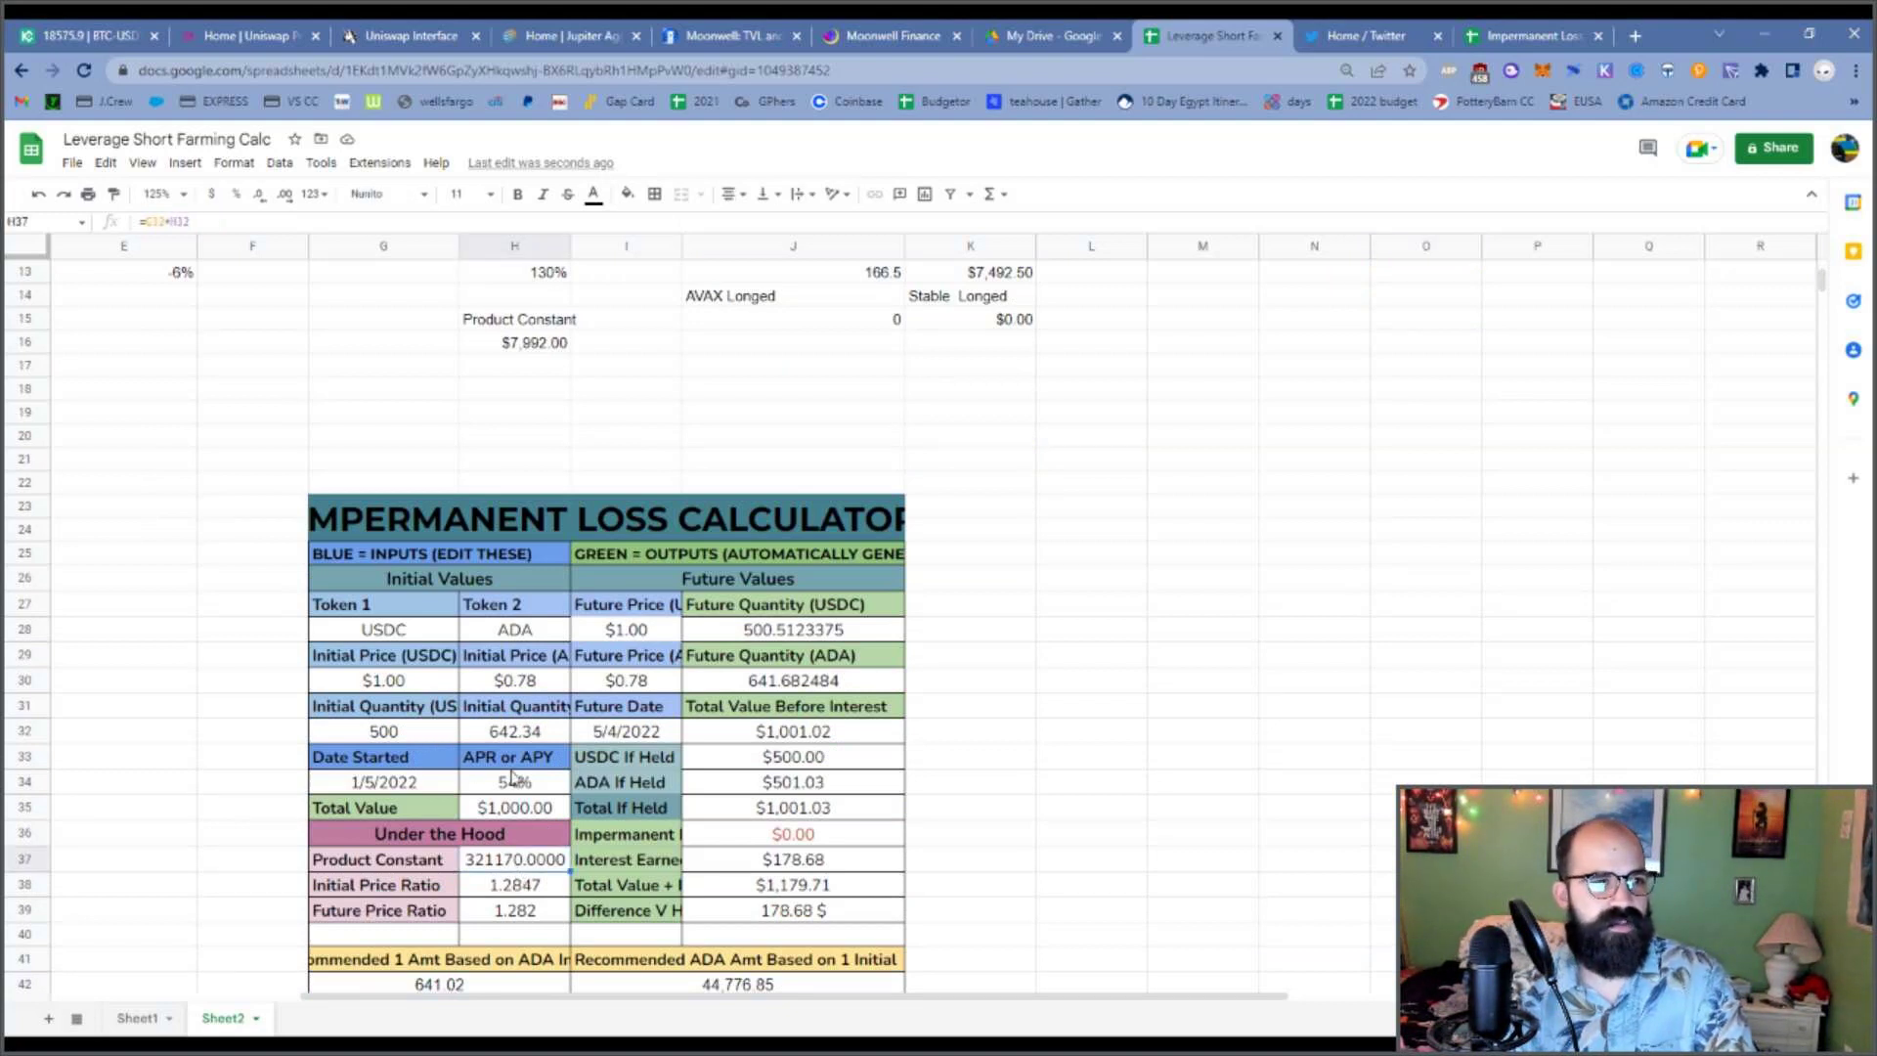
Change the Product Constant formula in H16 to multiply its inputs, =N3*O3.
click(536, 345)
click(164, 222)
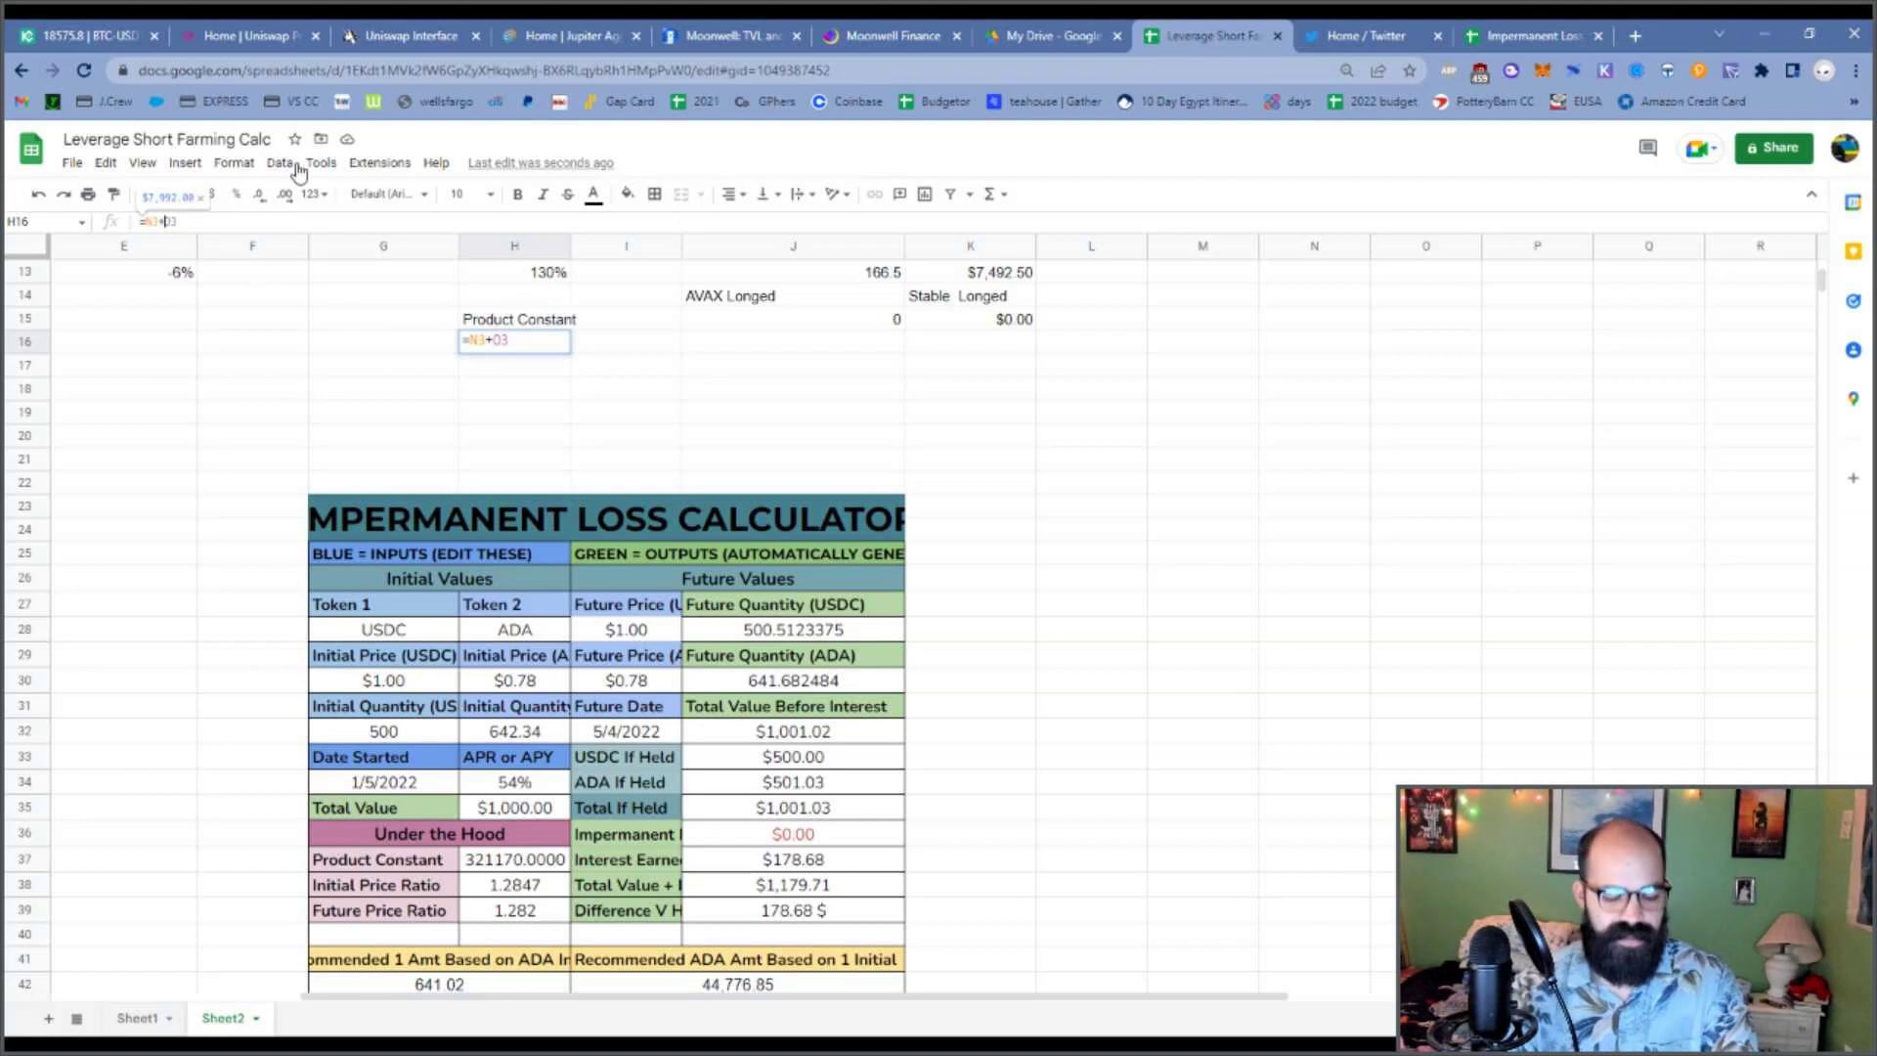
key(BackSpace)
text(*)
key(Return)
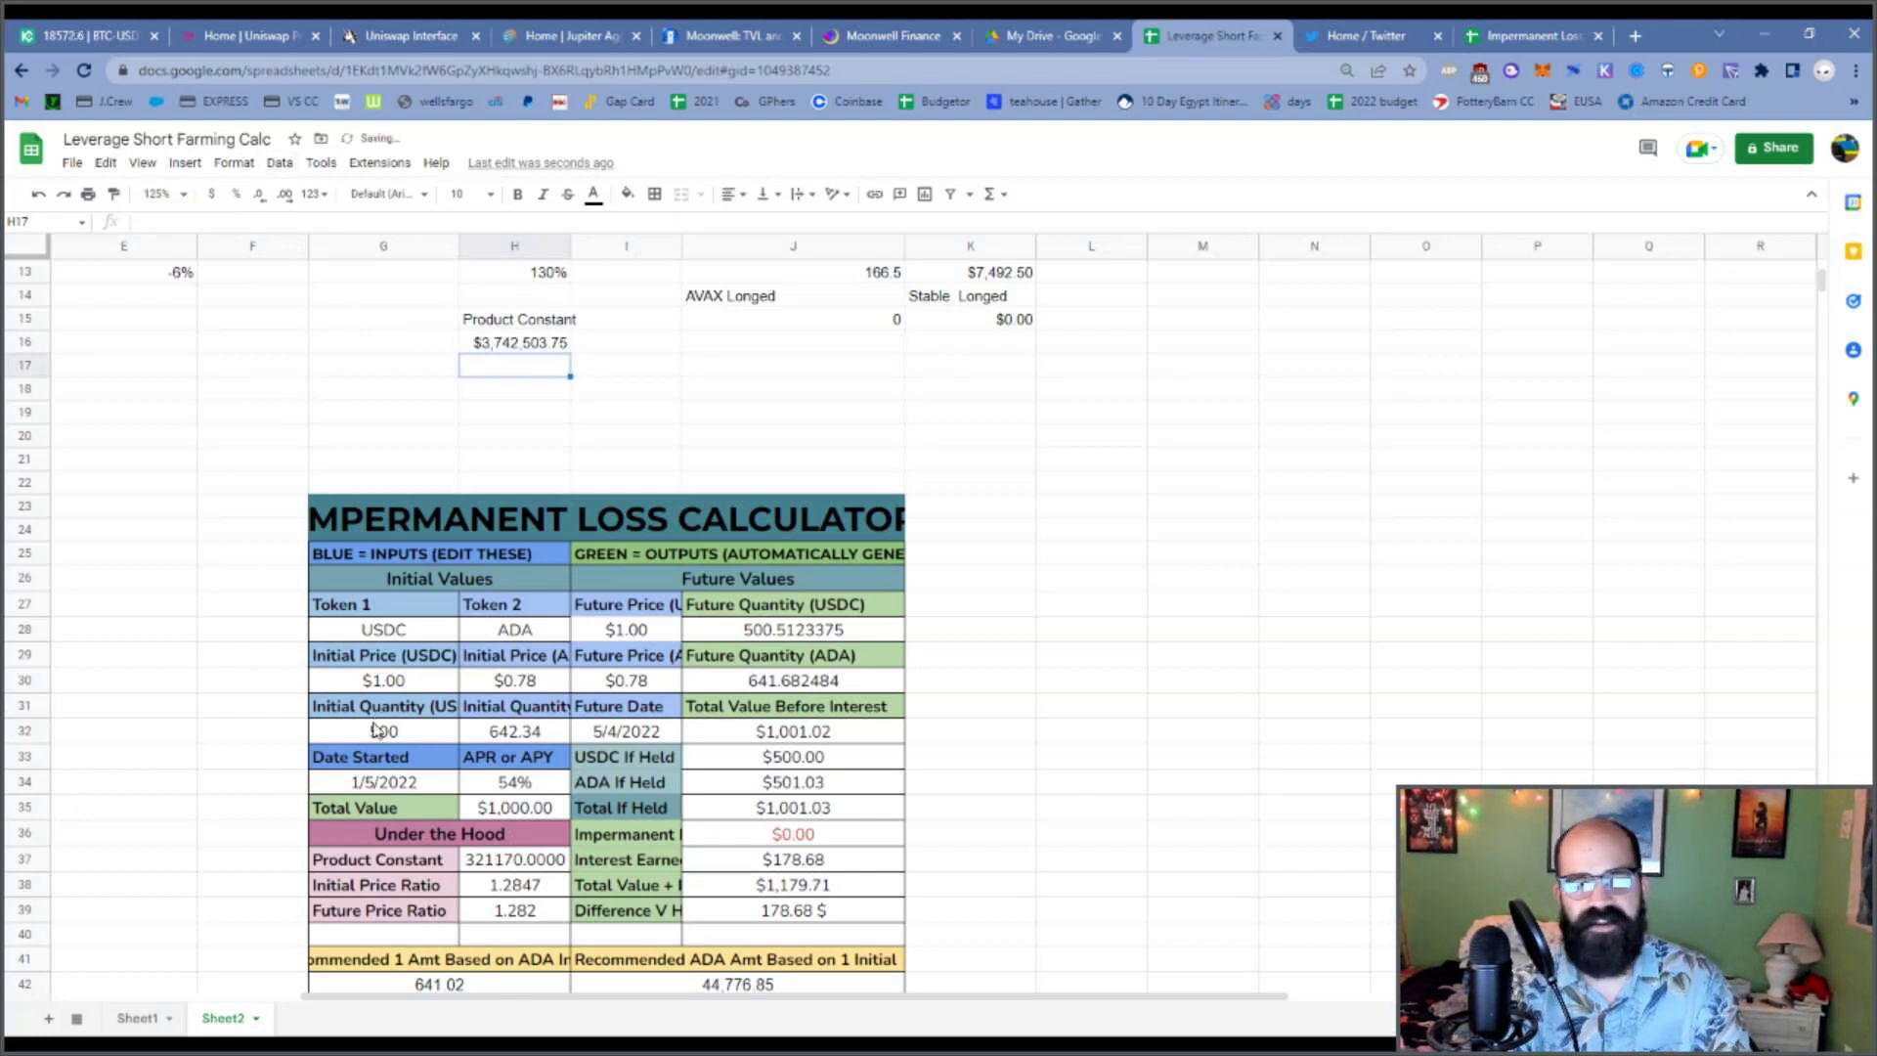
Format the Product Constant value in H16 as a plain Number instead of currency.
click(512, 344)
click(315, 193)
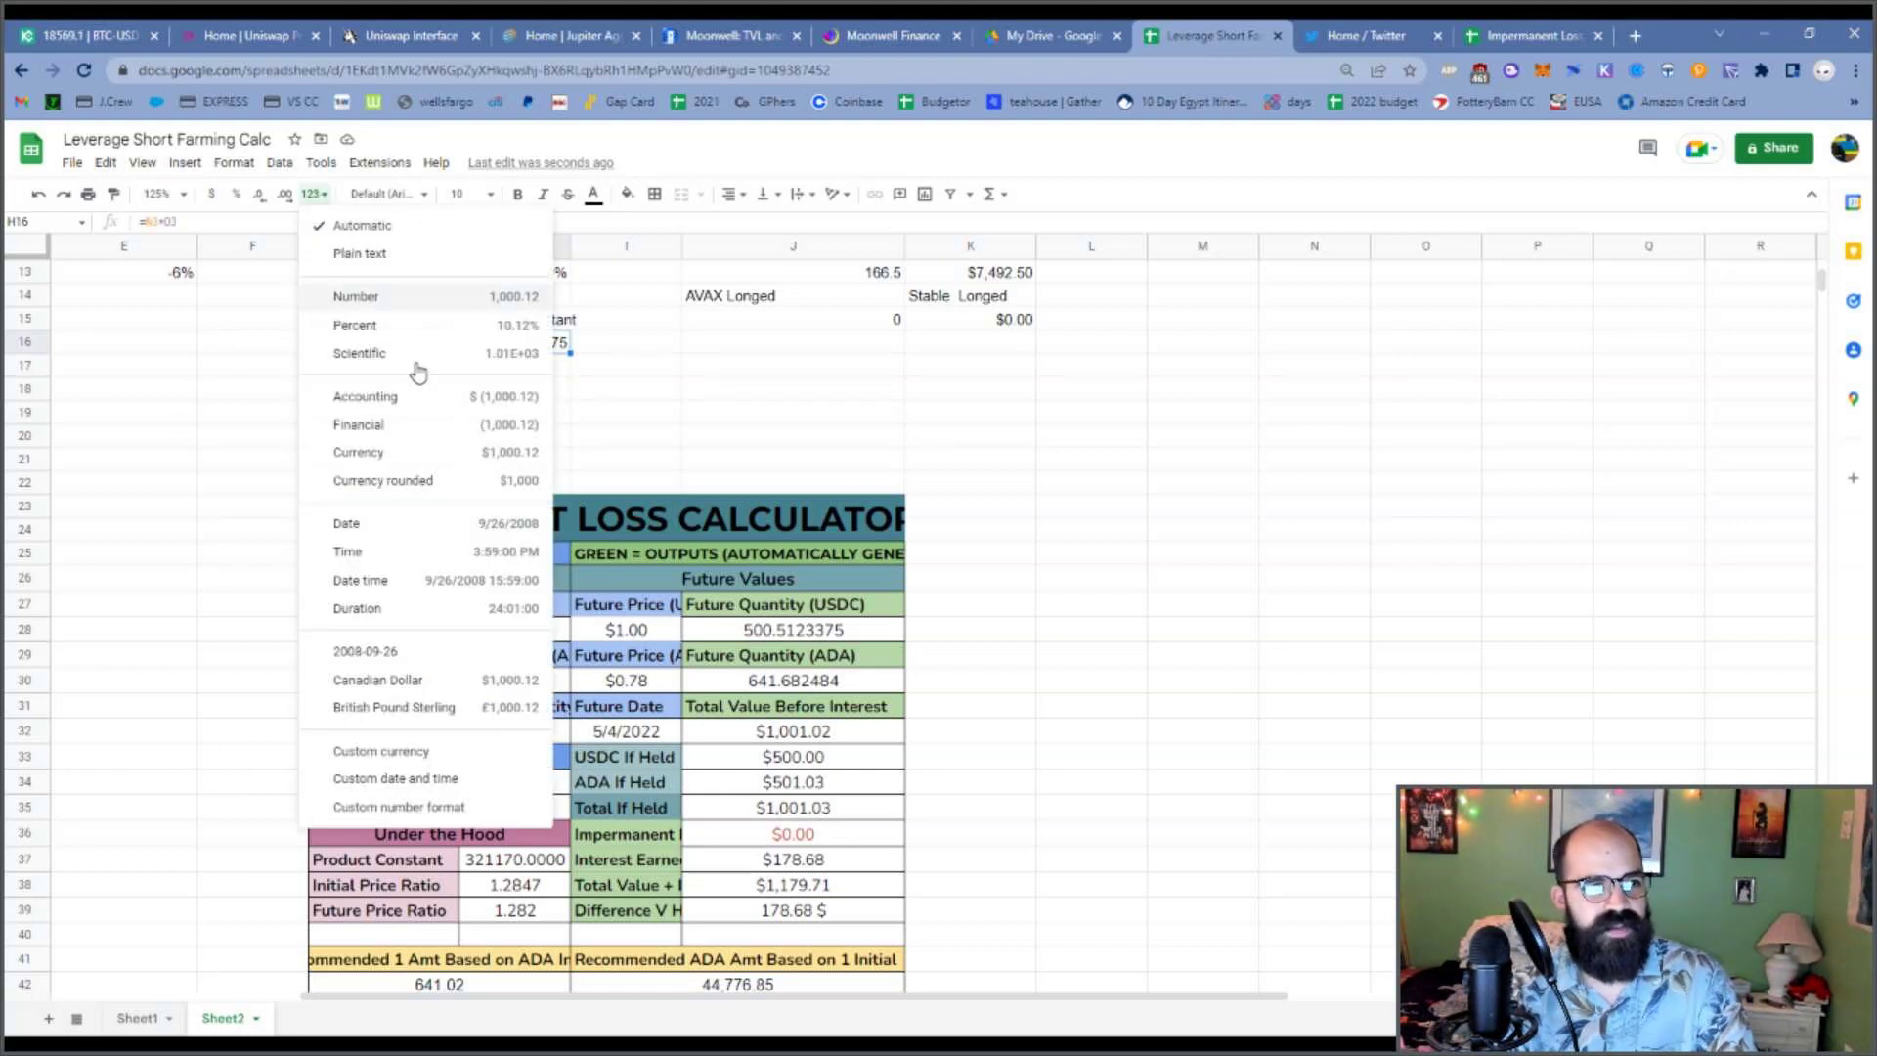
click(374, 303)
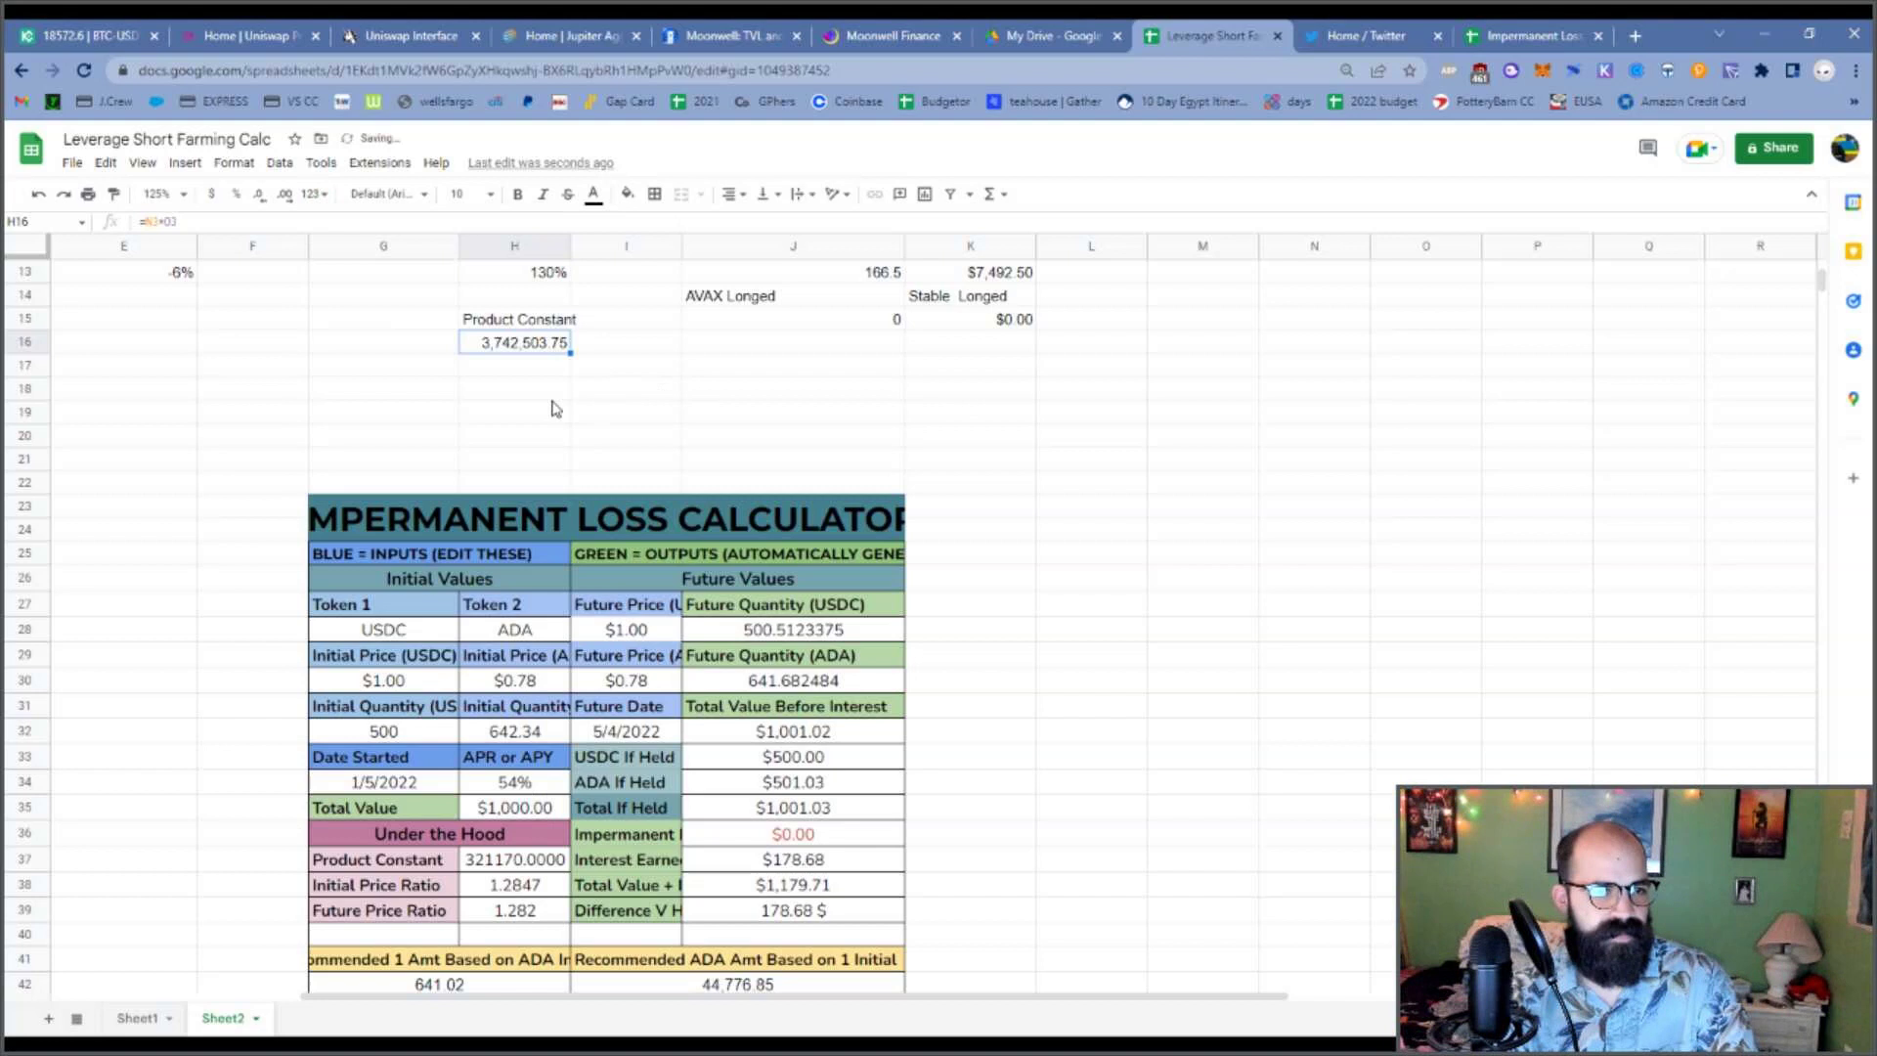
Label H17, below the Product Constant value, as Initial Price Ratio, matching the calculator's wording.
click(422, 889)
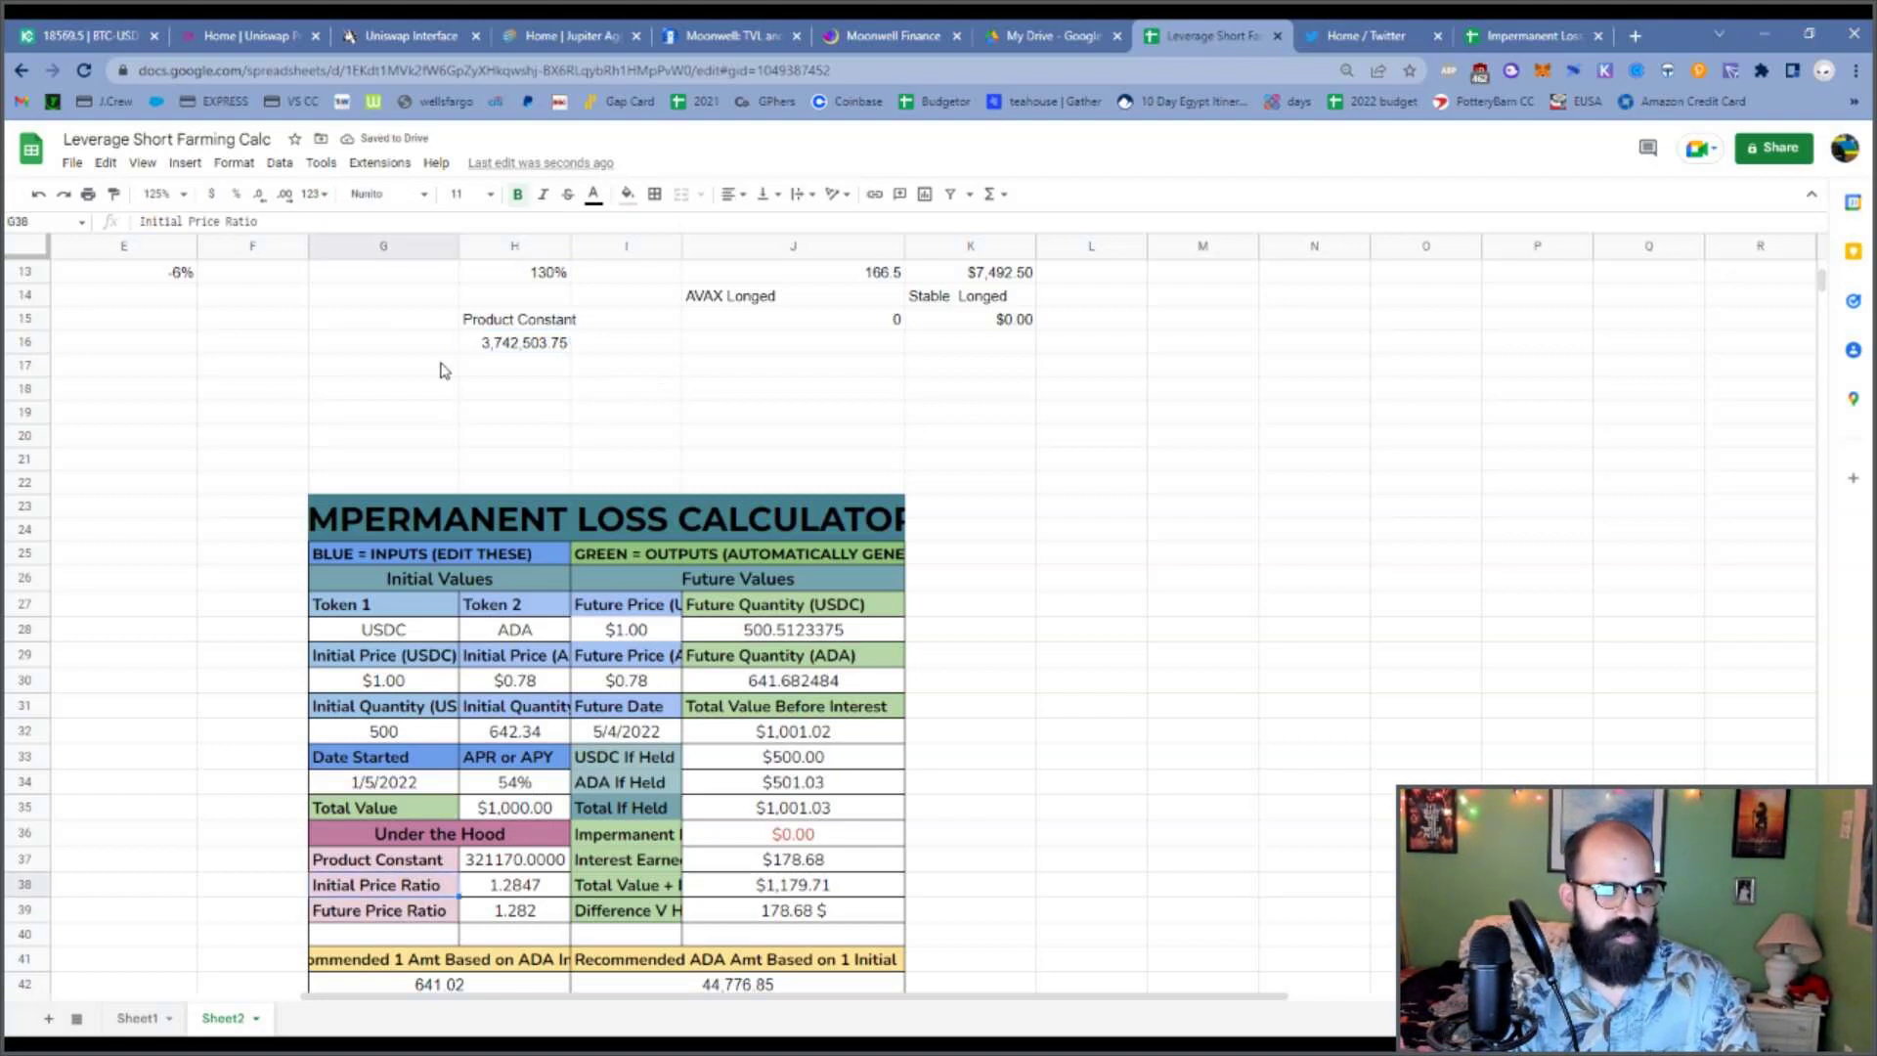
click(528, 377)
text(Initial Price Rato)
key(Return)
click(528, 377)
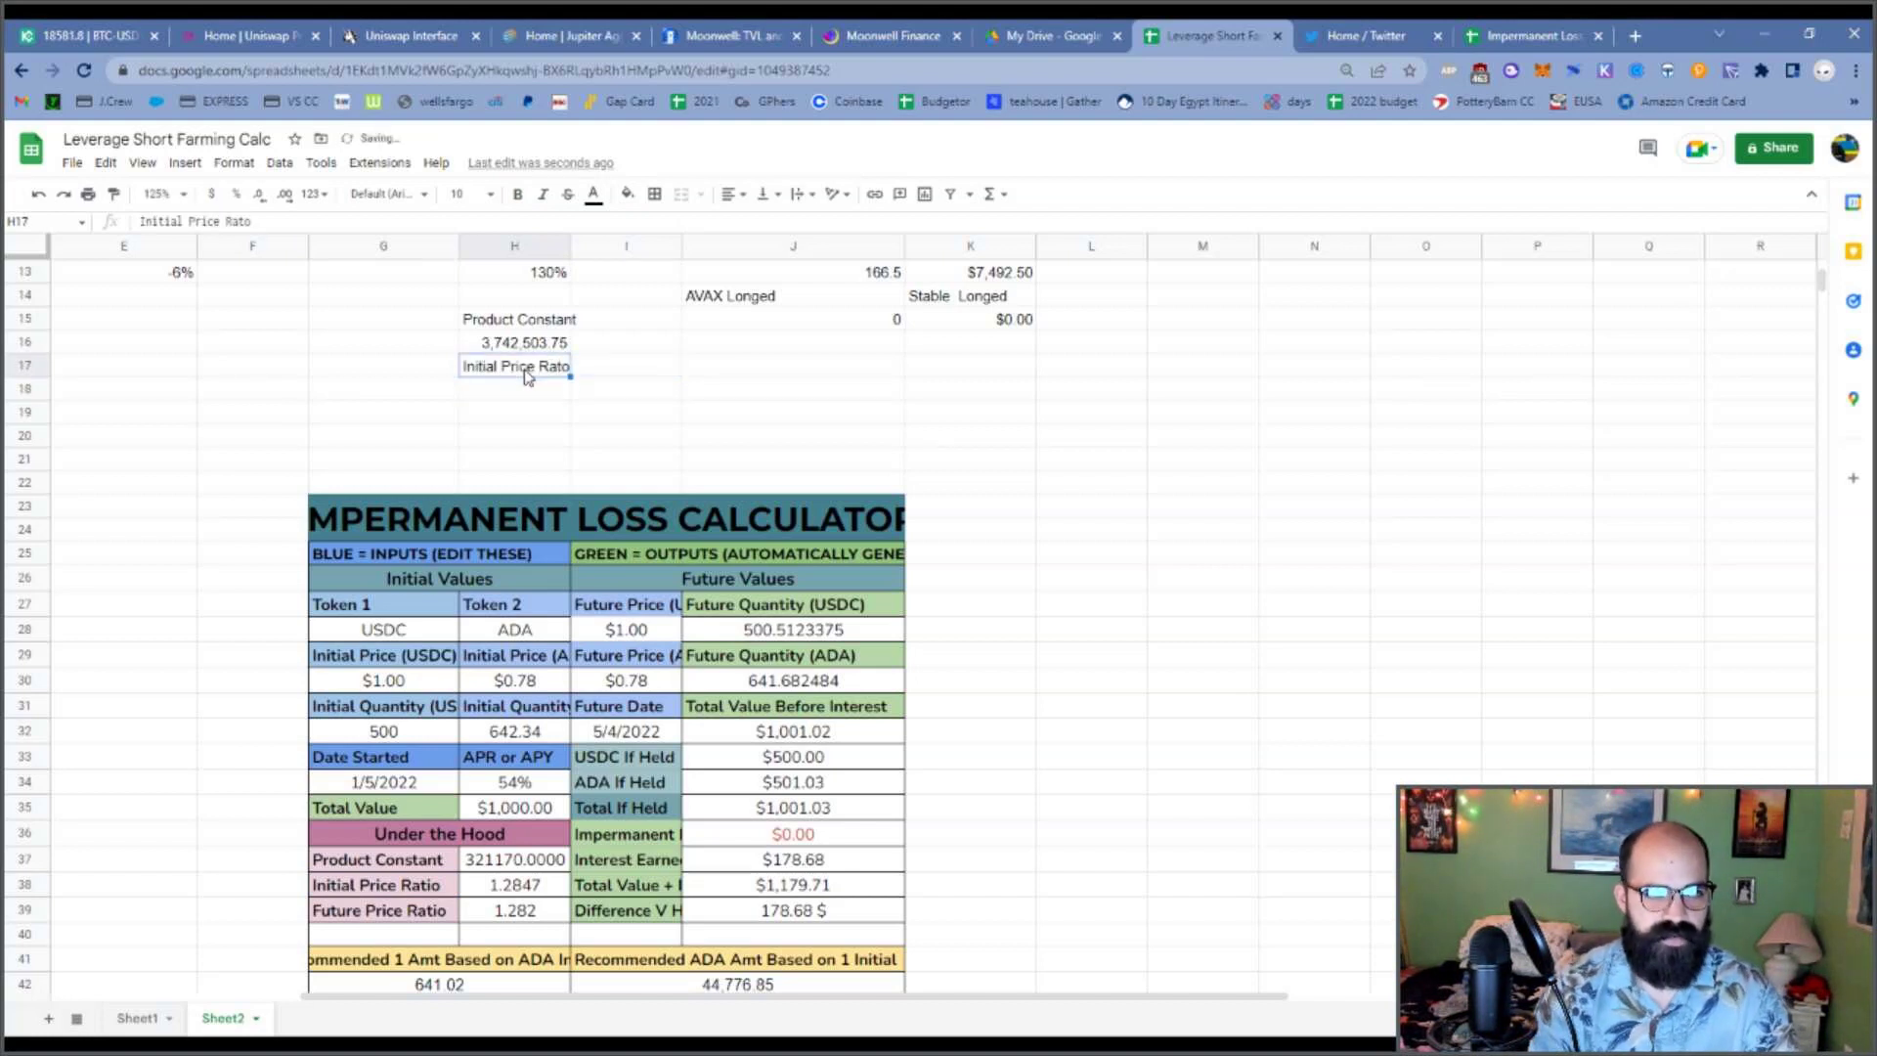
click(330, 220)
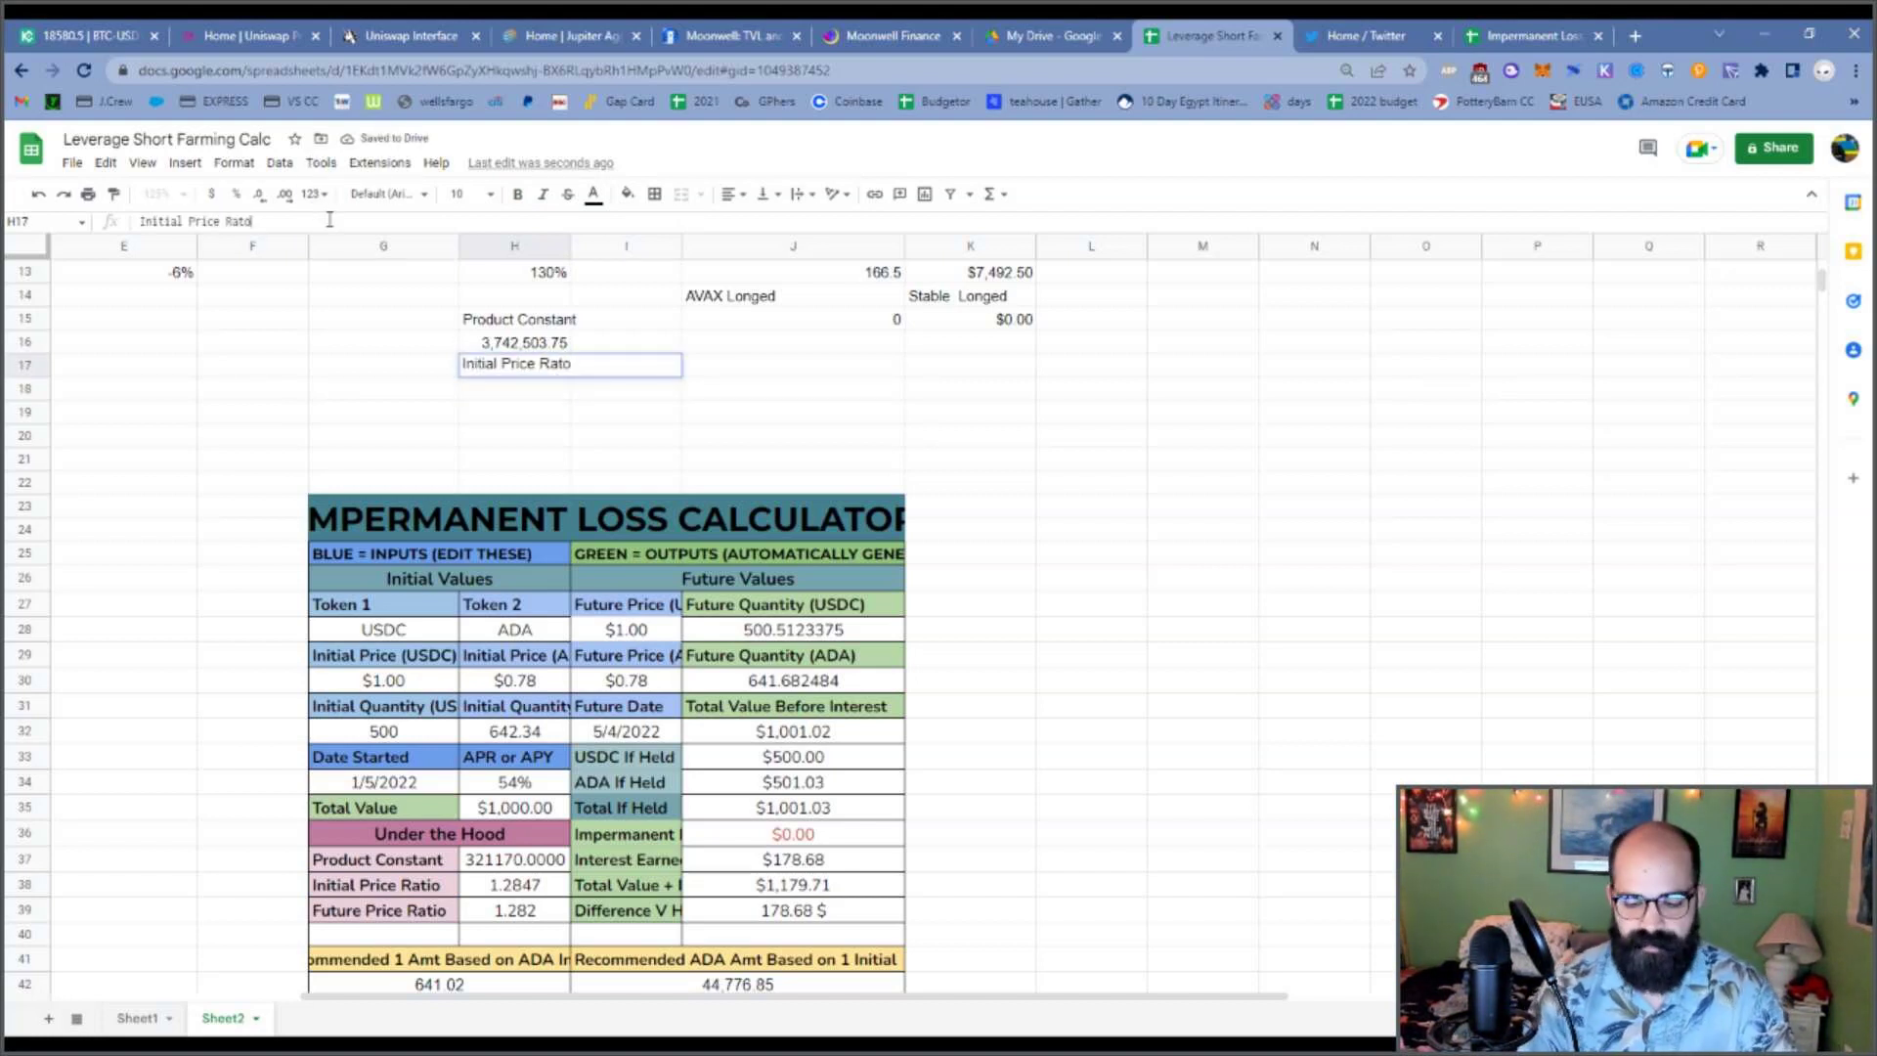
text(i)
key(Return)
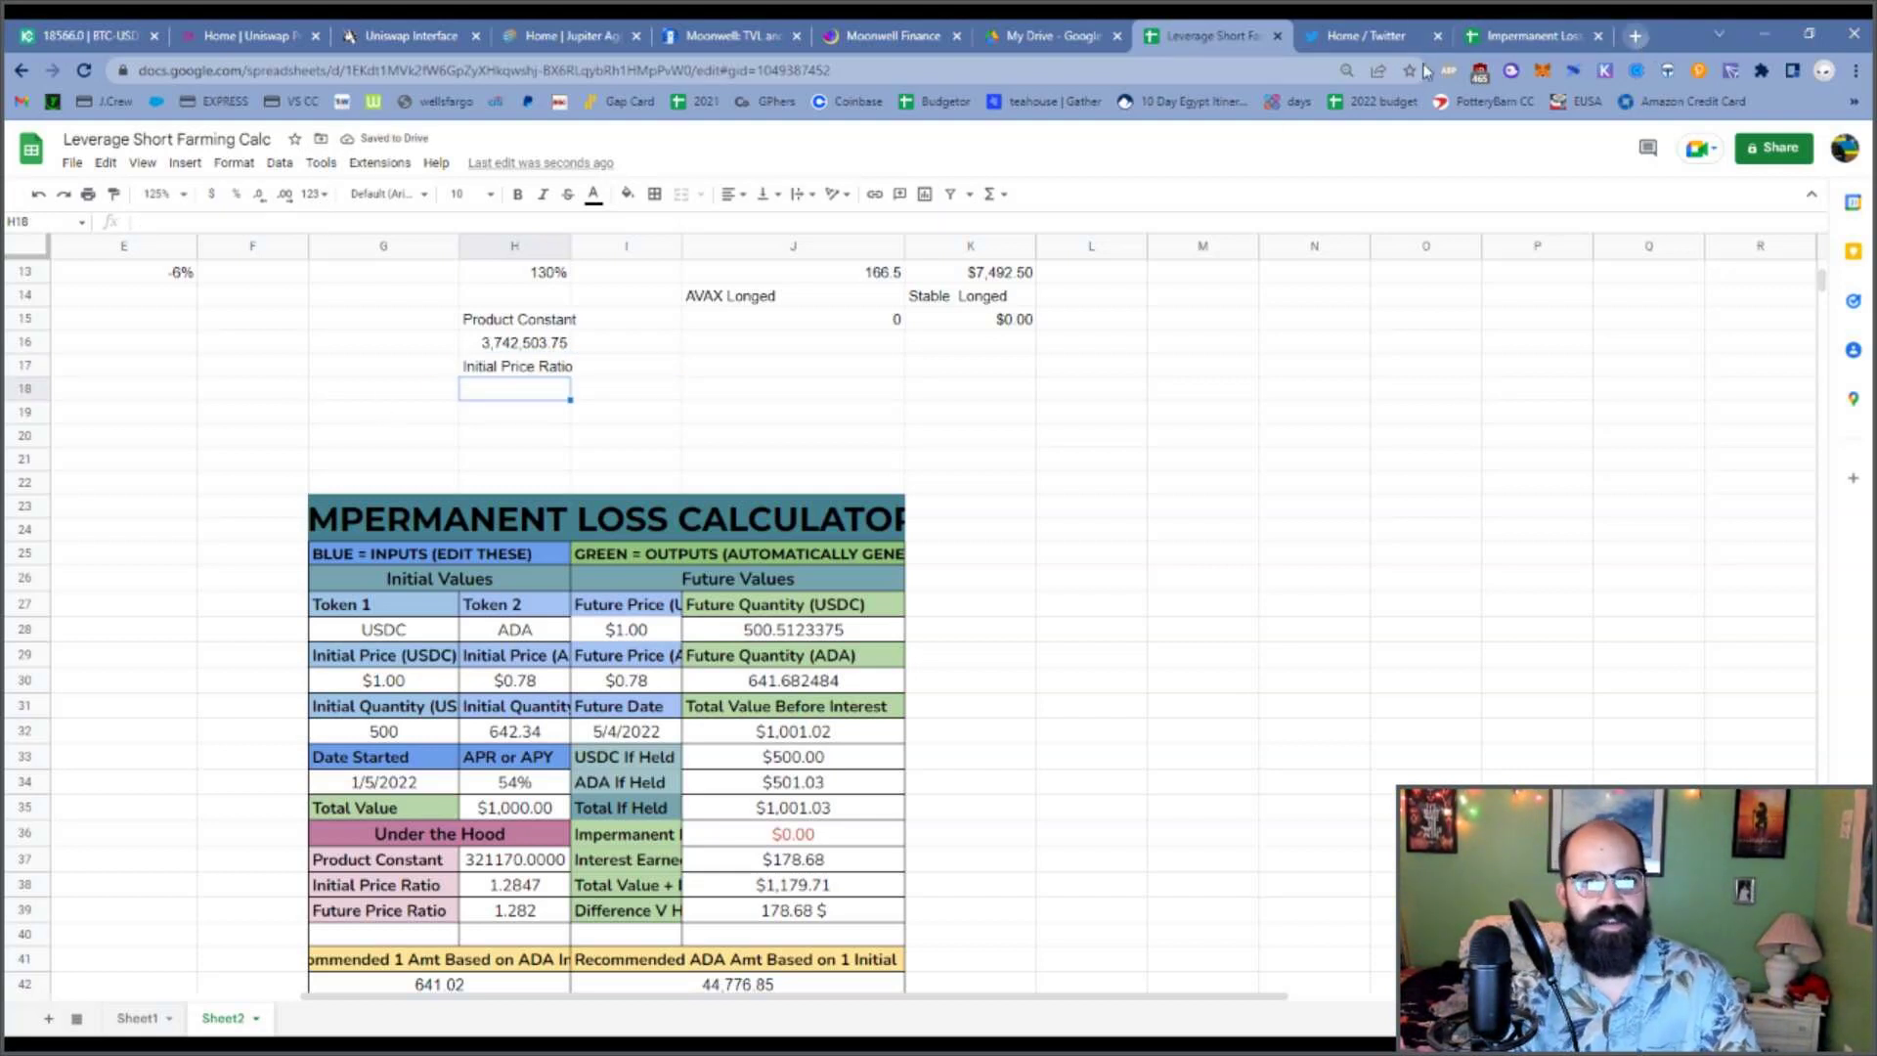
Open tradingview.com in a new browser tab.
click(1634, 37)
click(1310, 74)
text(so)
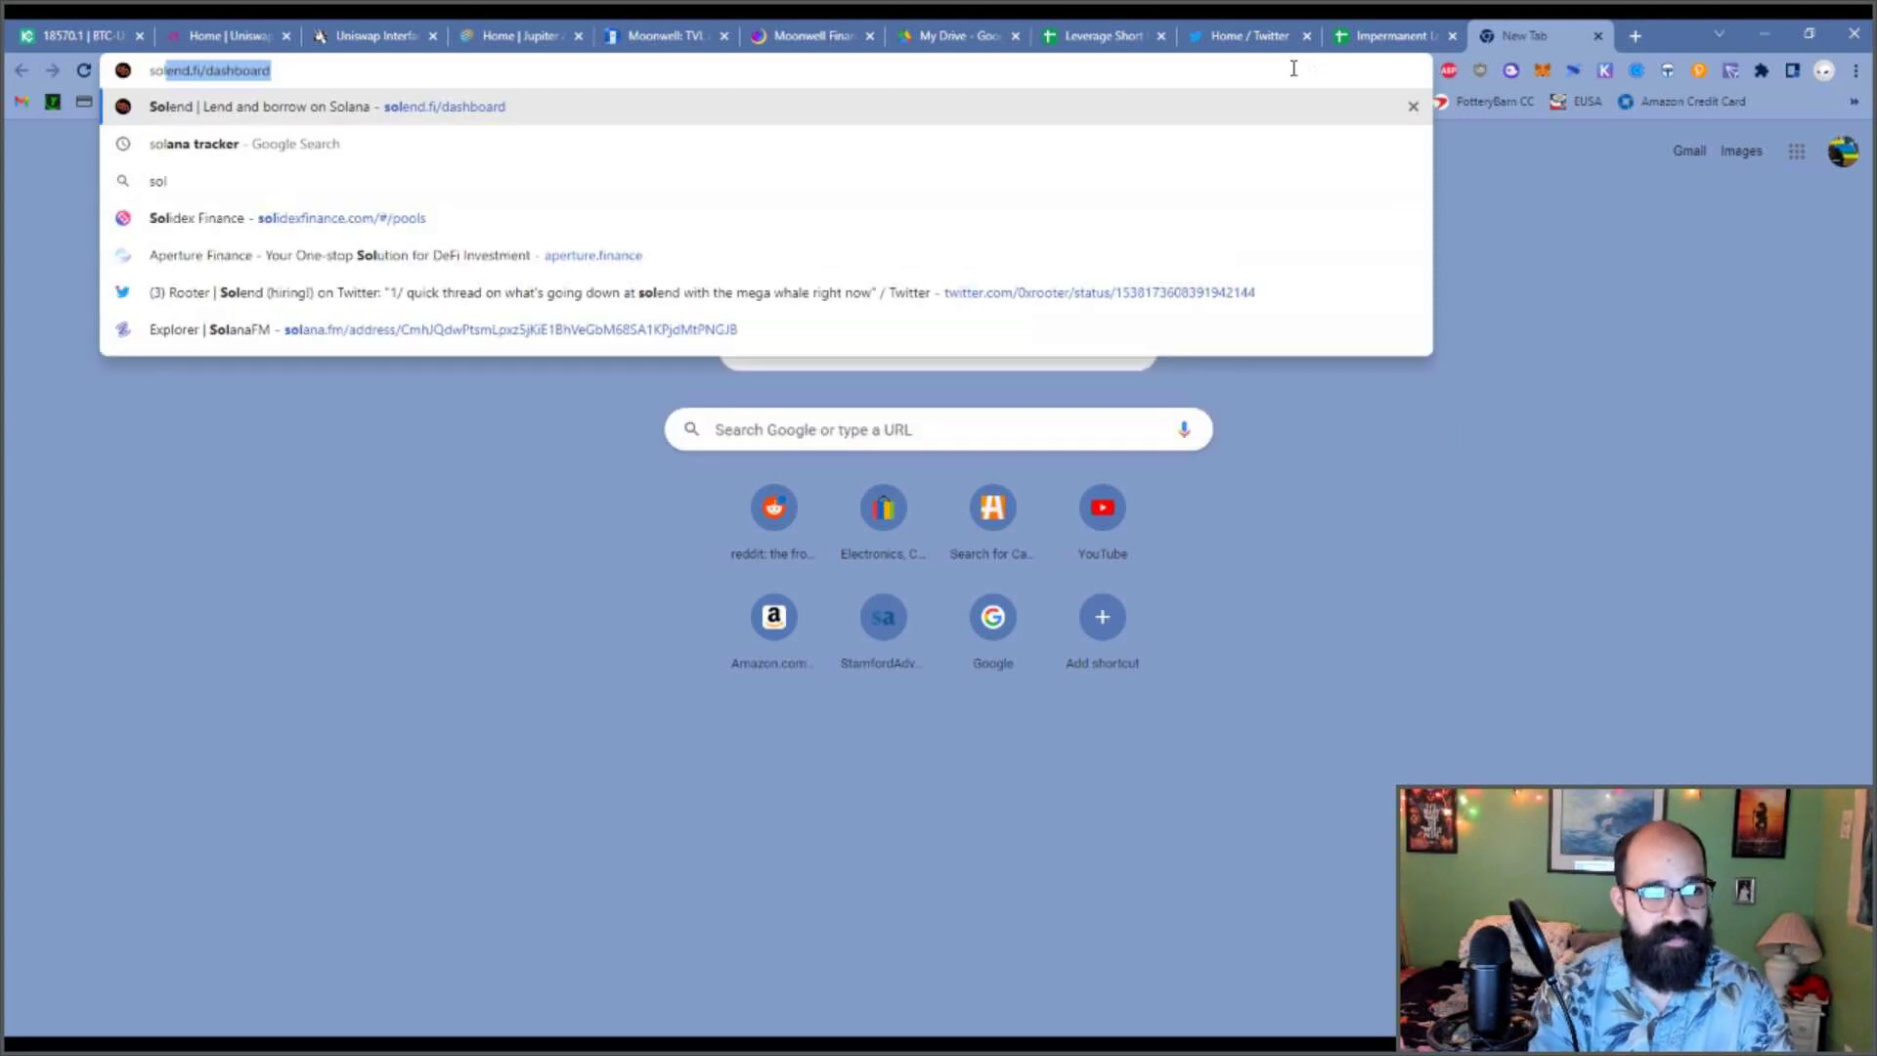
key(BackSpace)
key(BackSpace)
text(tradingview.com)
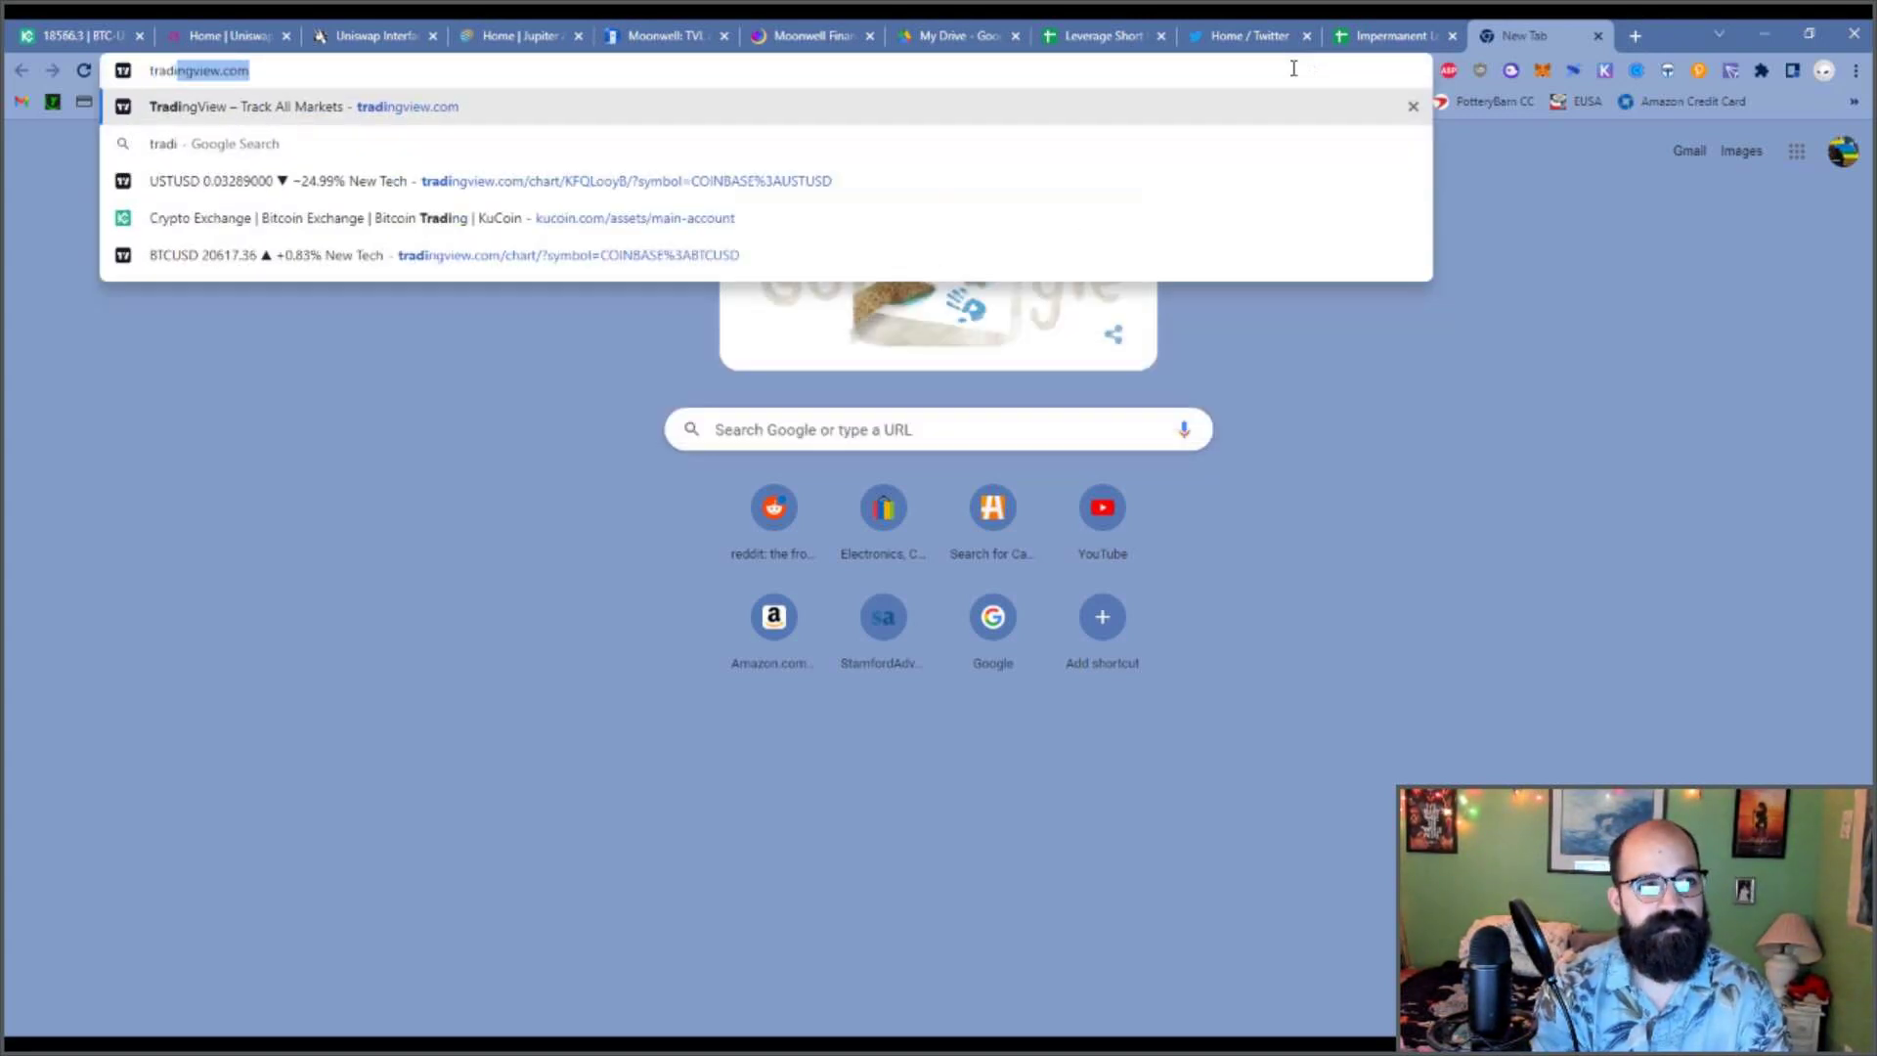
key(Return)
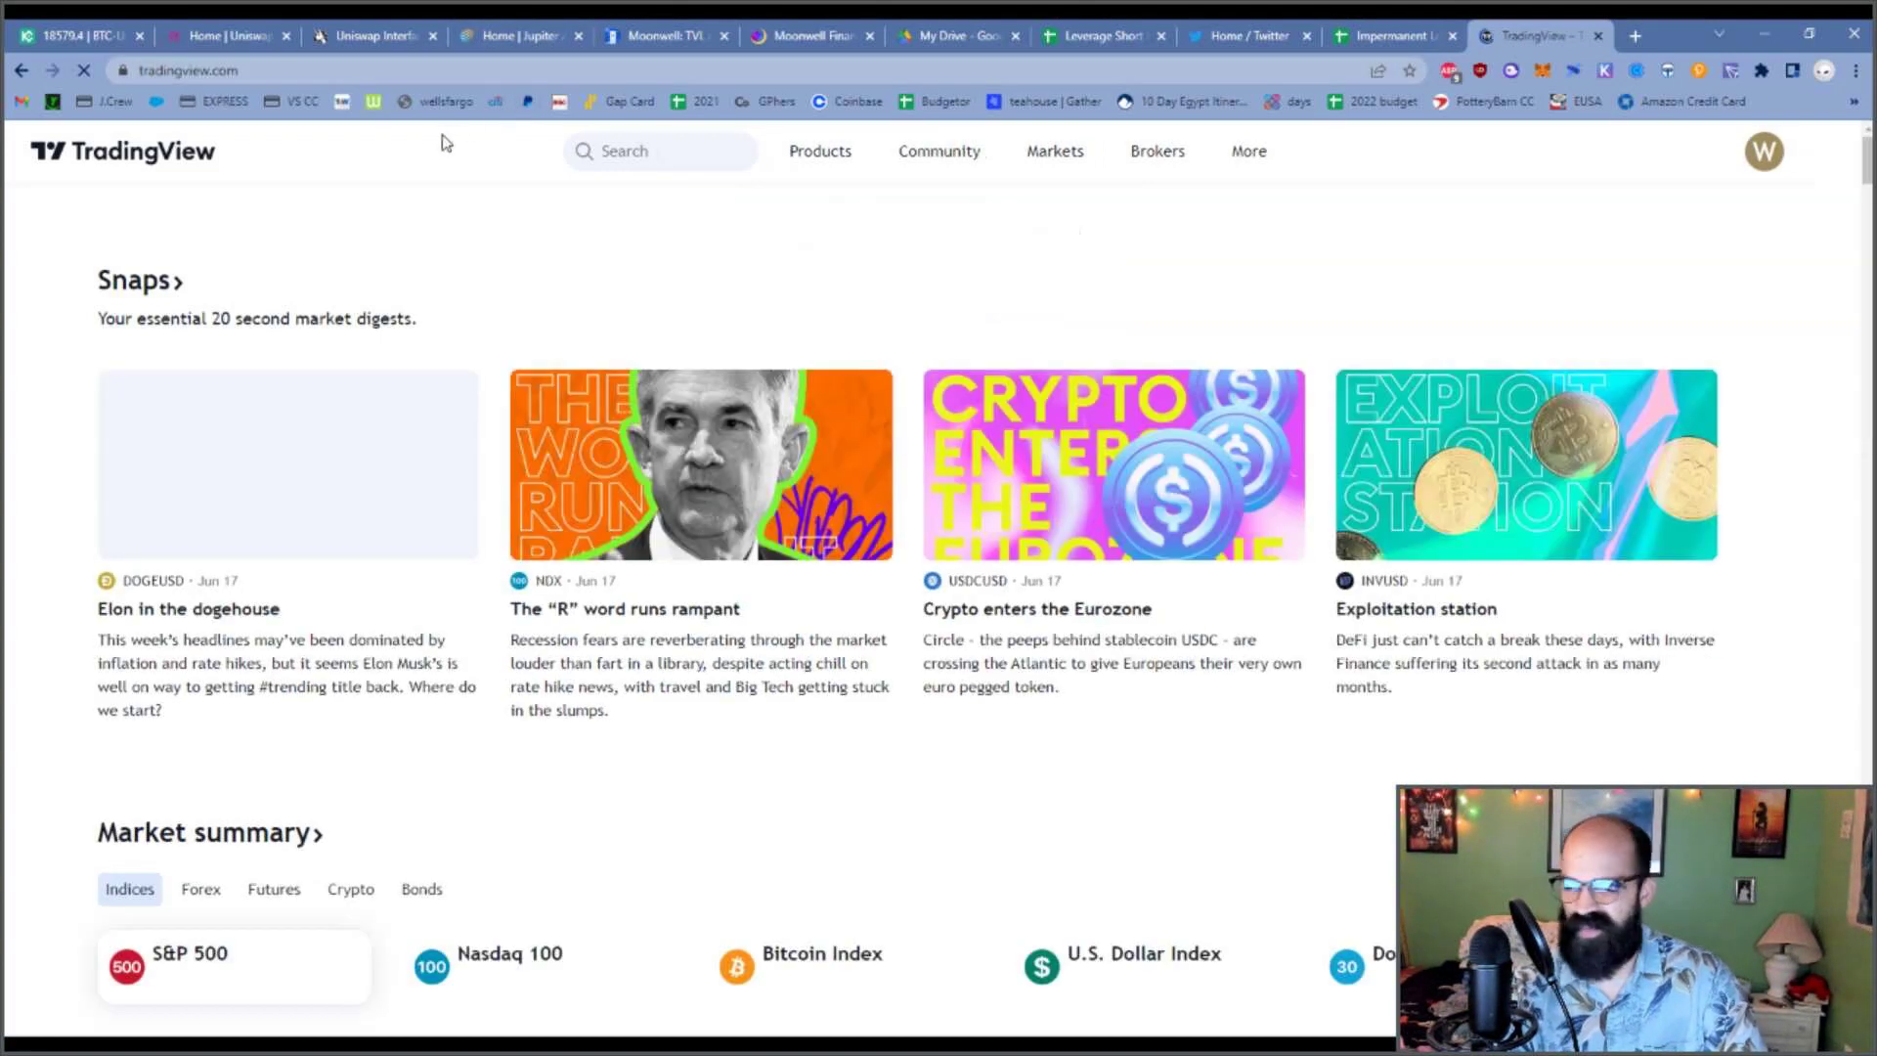
Search TradingView for sol and open the Coinbase SOLUSD chart.
click(650, 151)
text(sol)
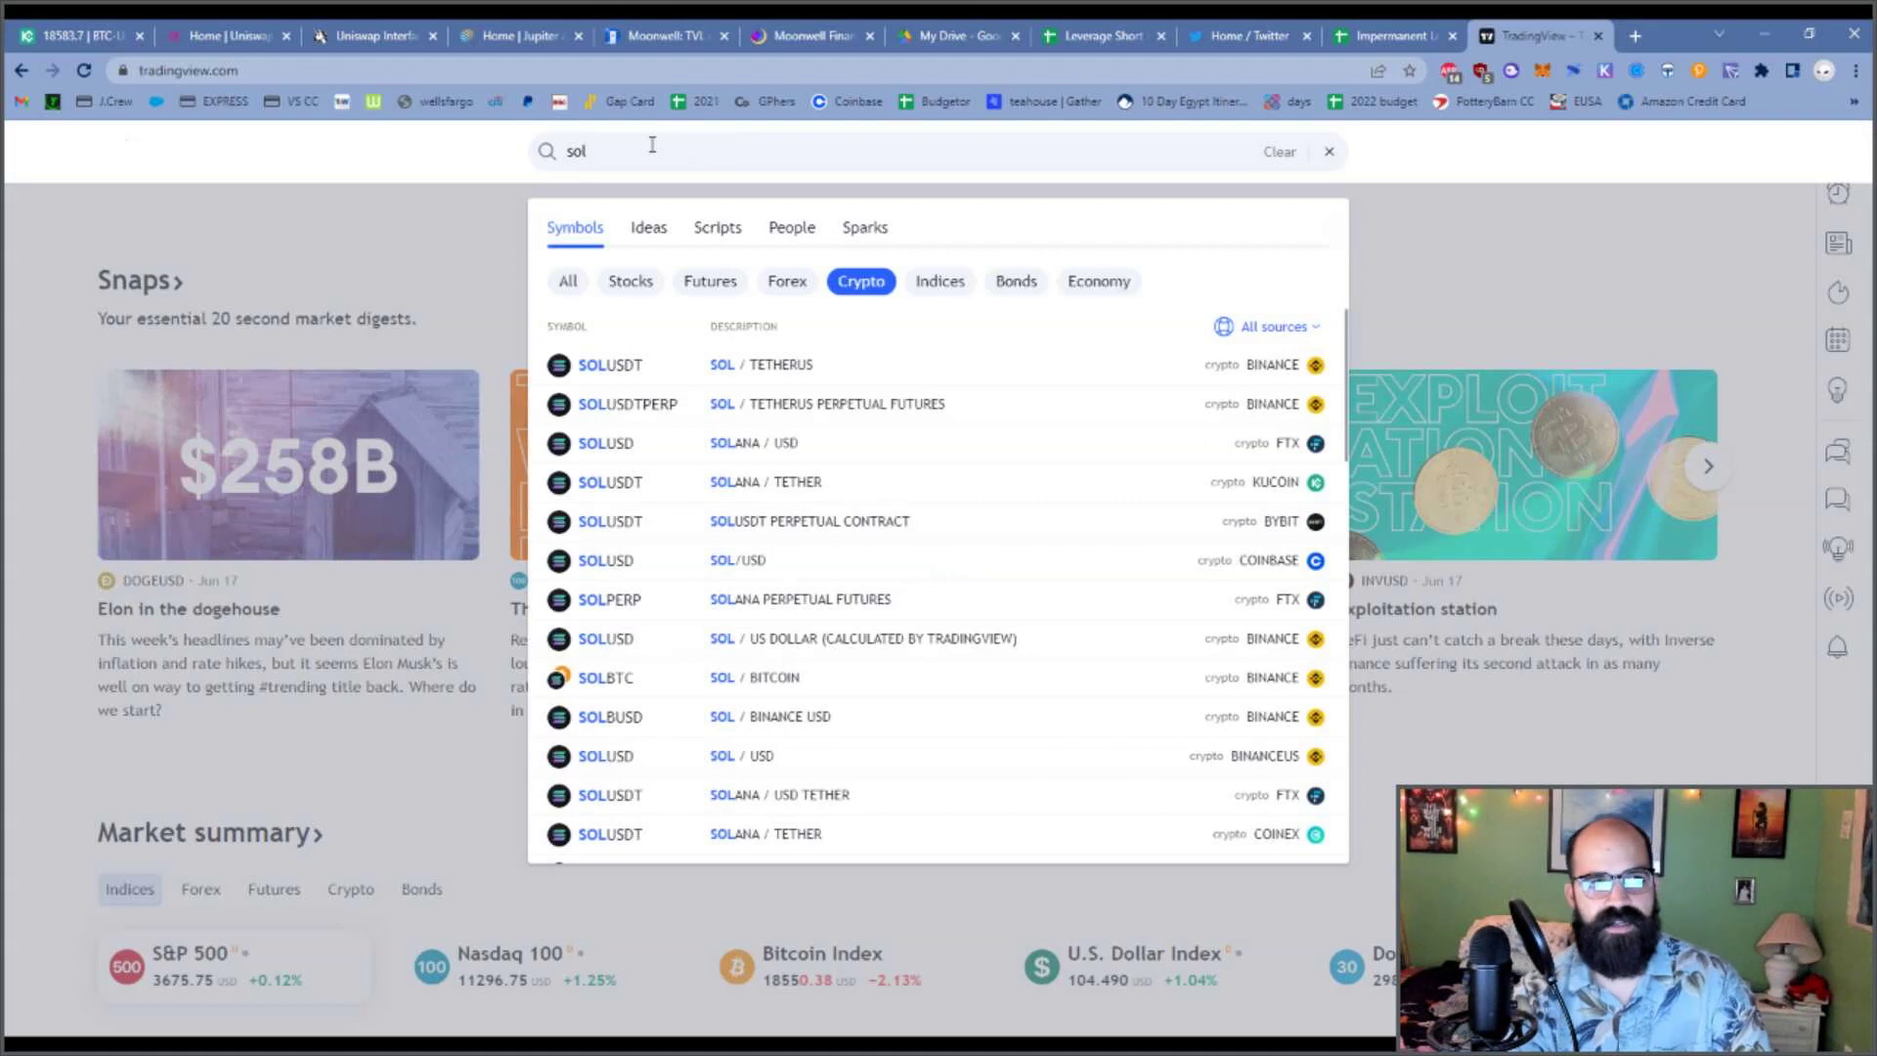
click(873, 554)
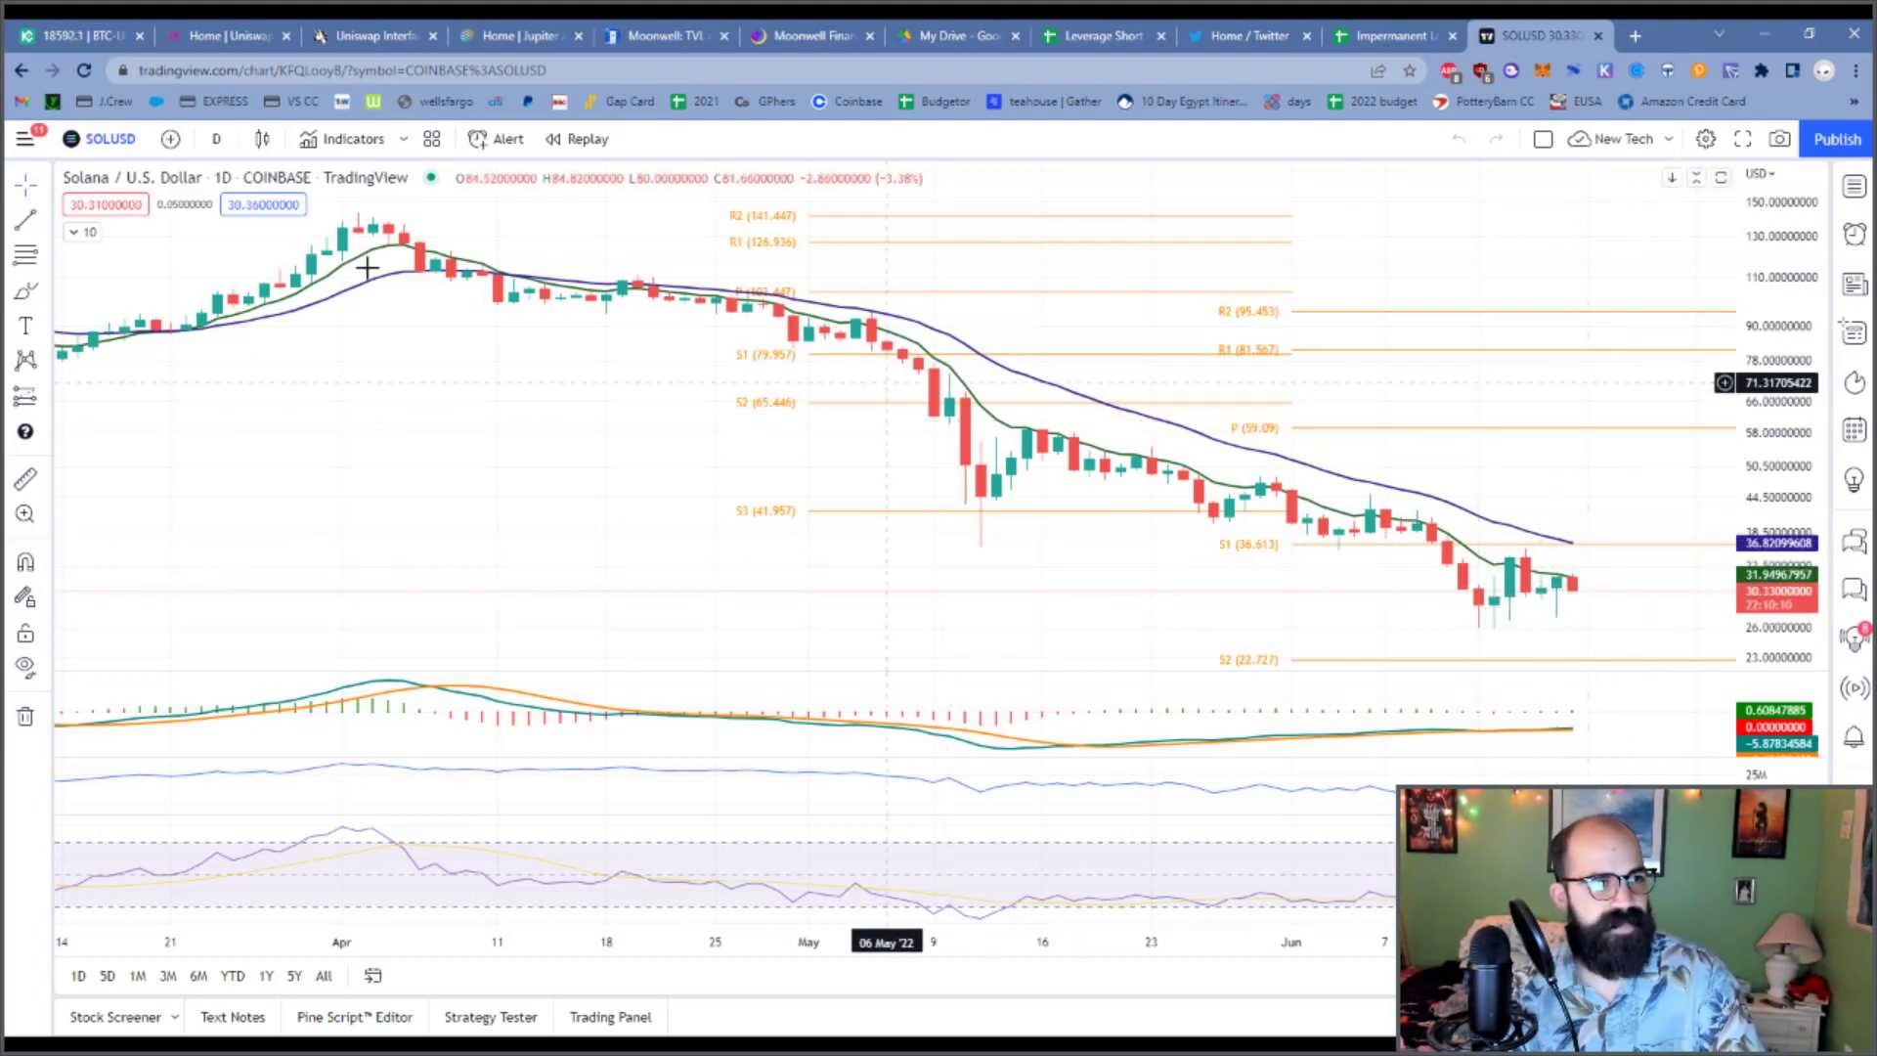
Switch back to the Leverage Short Farming Calc spreadsheet and examine the calculator's Initial Price Ratio formula in H38.
click(68, 36)
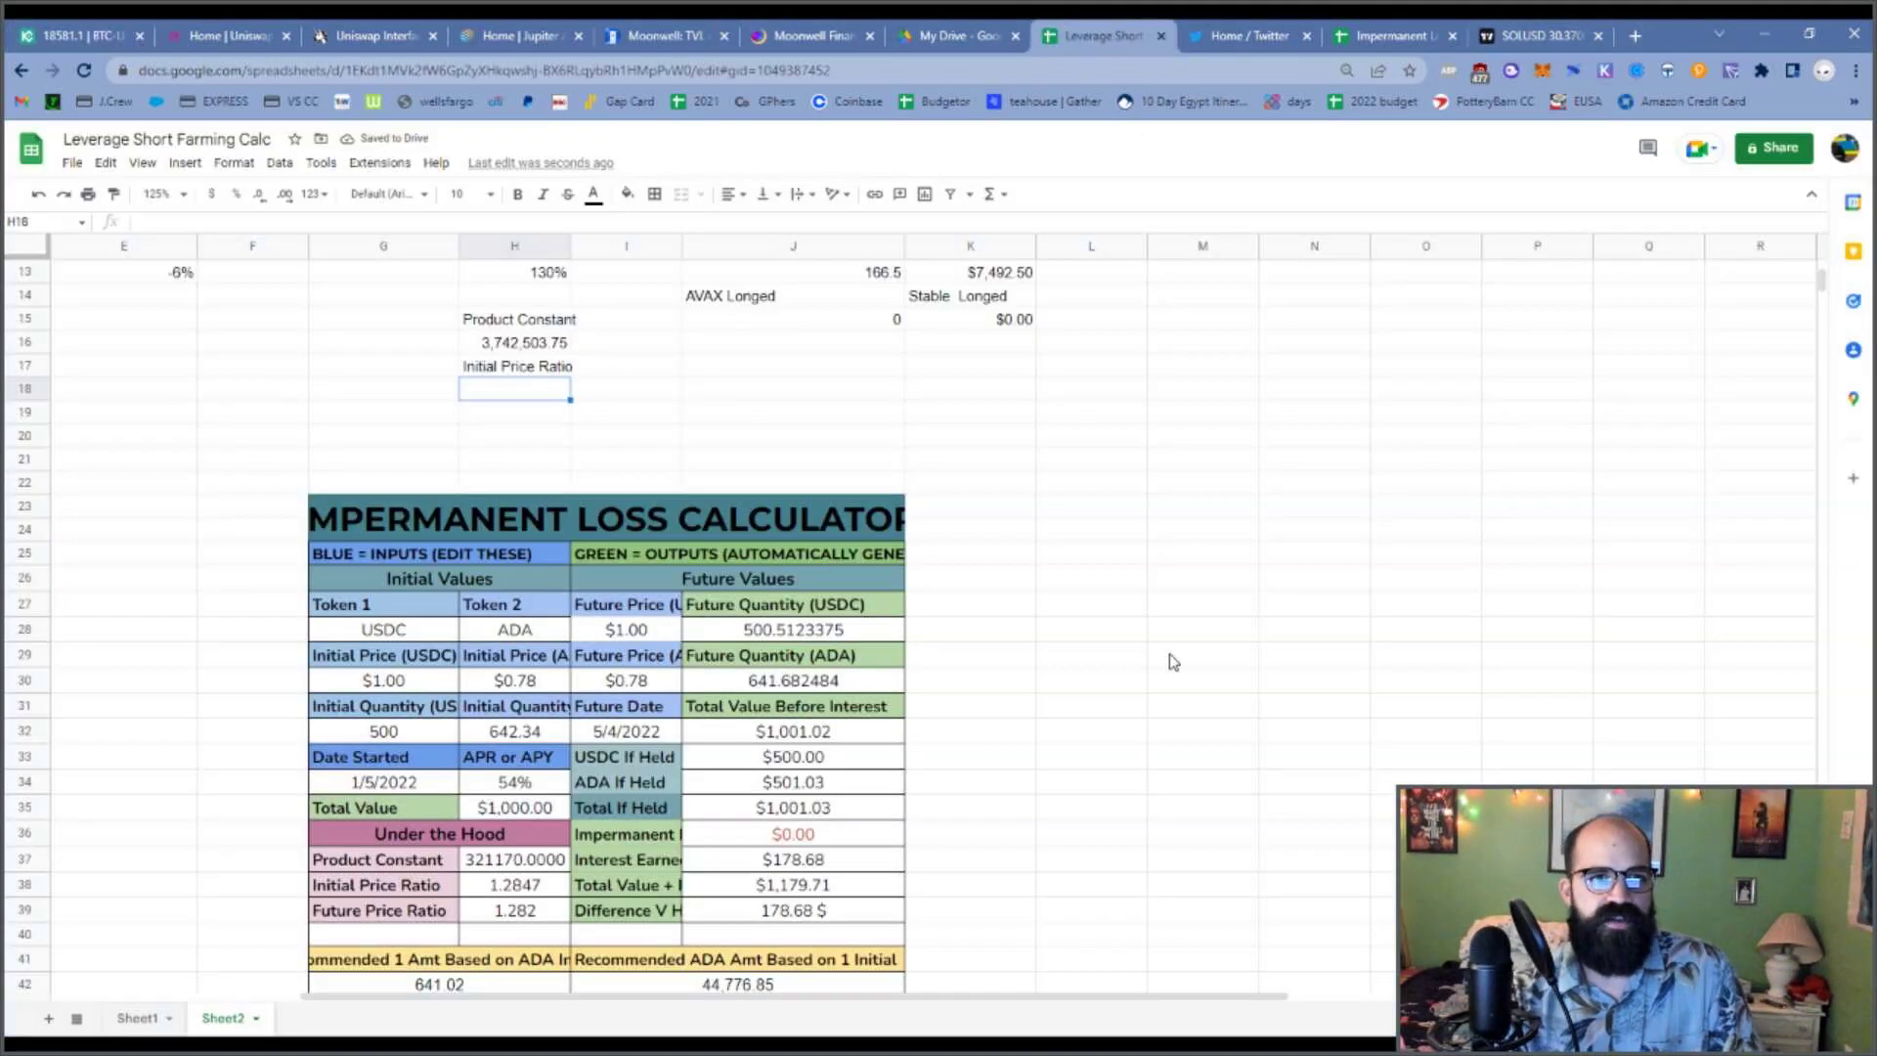
click(1100, 35)
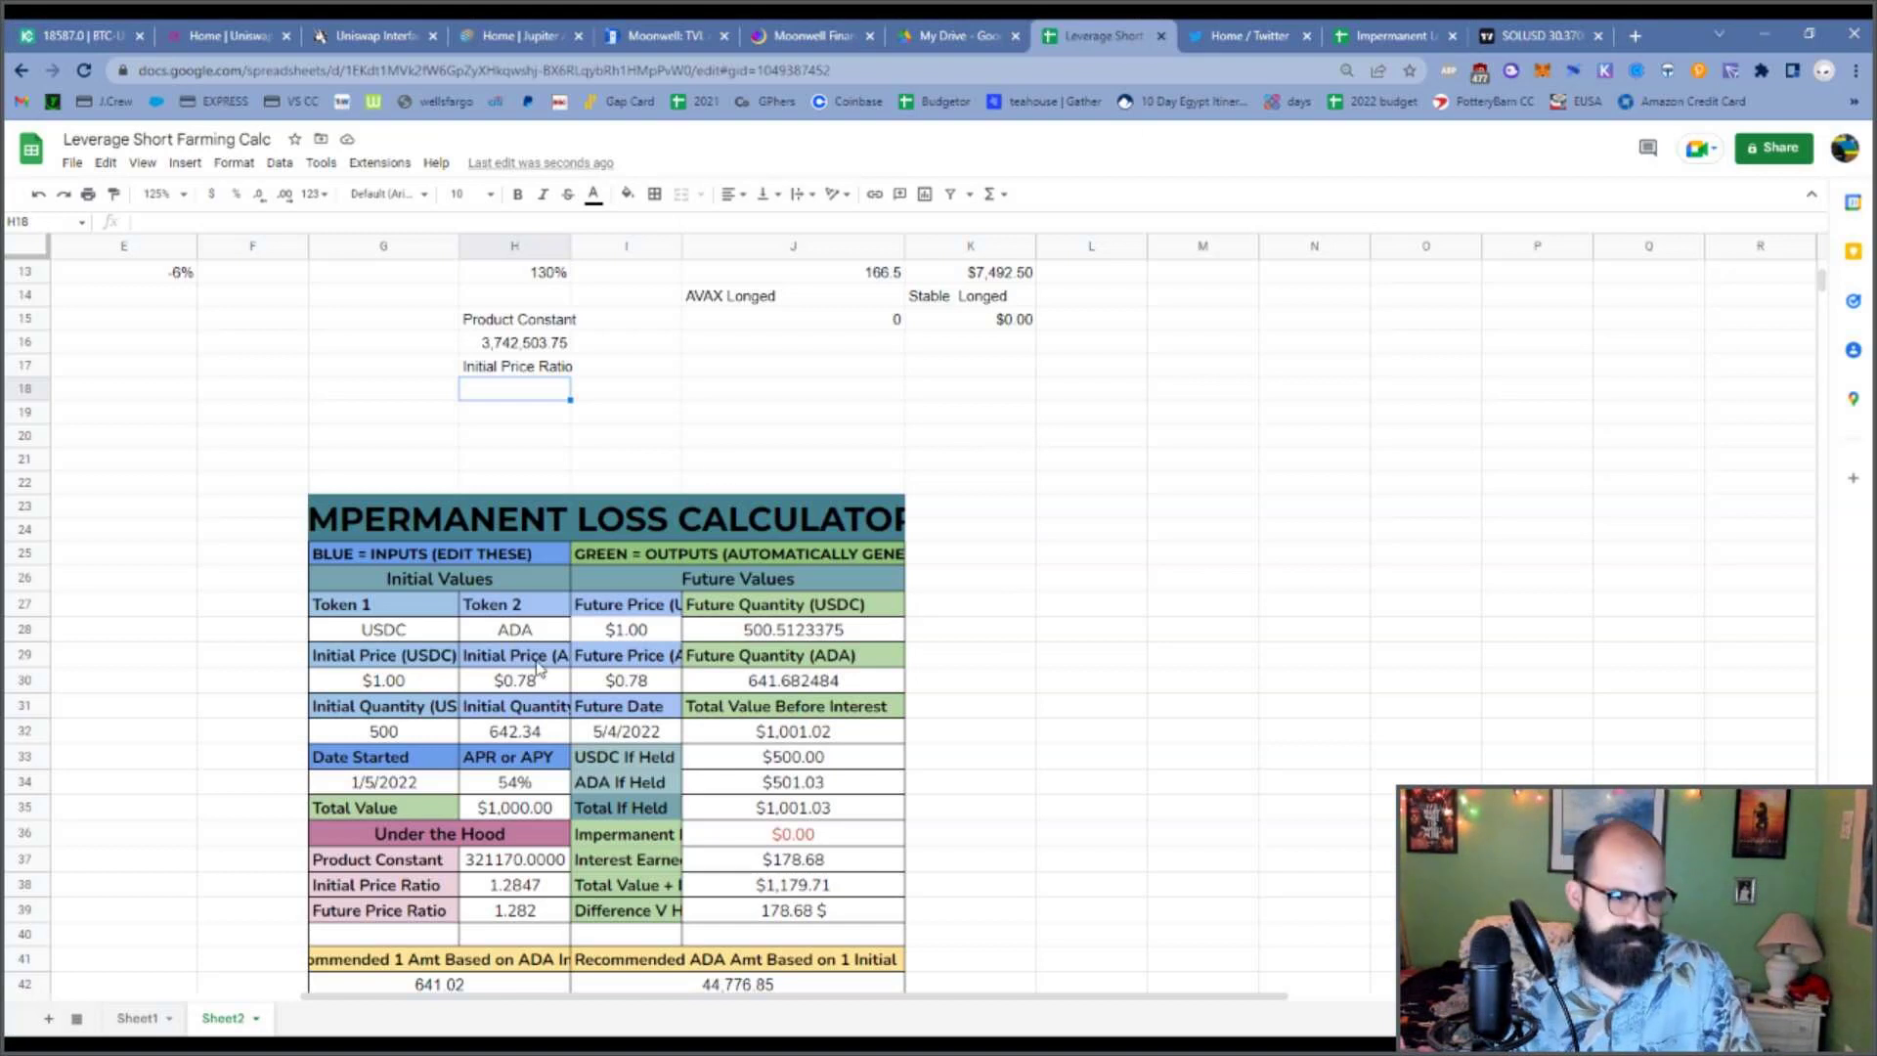
click(479, 888)
click(151, 221)
click(185, 227)
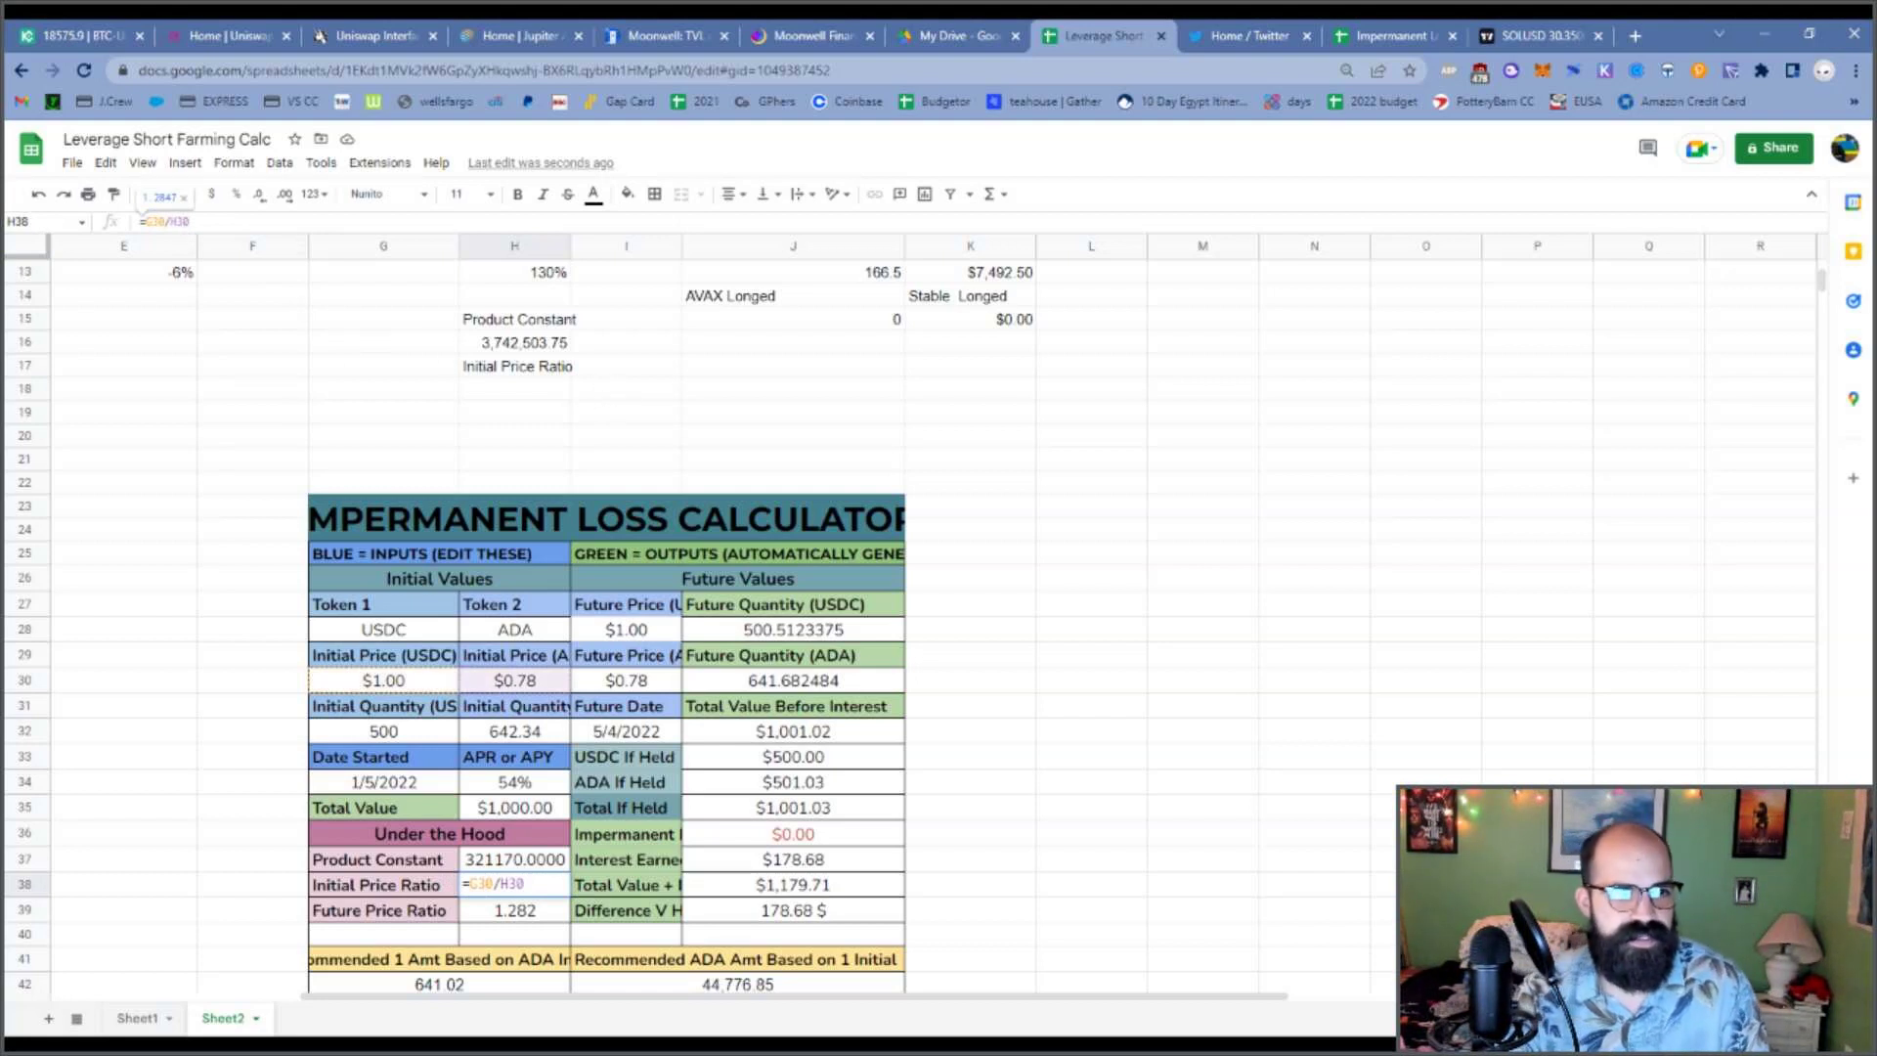
Widen column H slightly and enter the Initial Price Ratio formula =D13/1 in H18.
drag(568, 240, 597, 240)
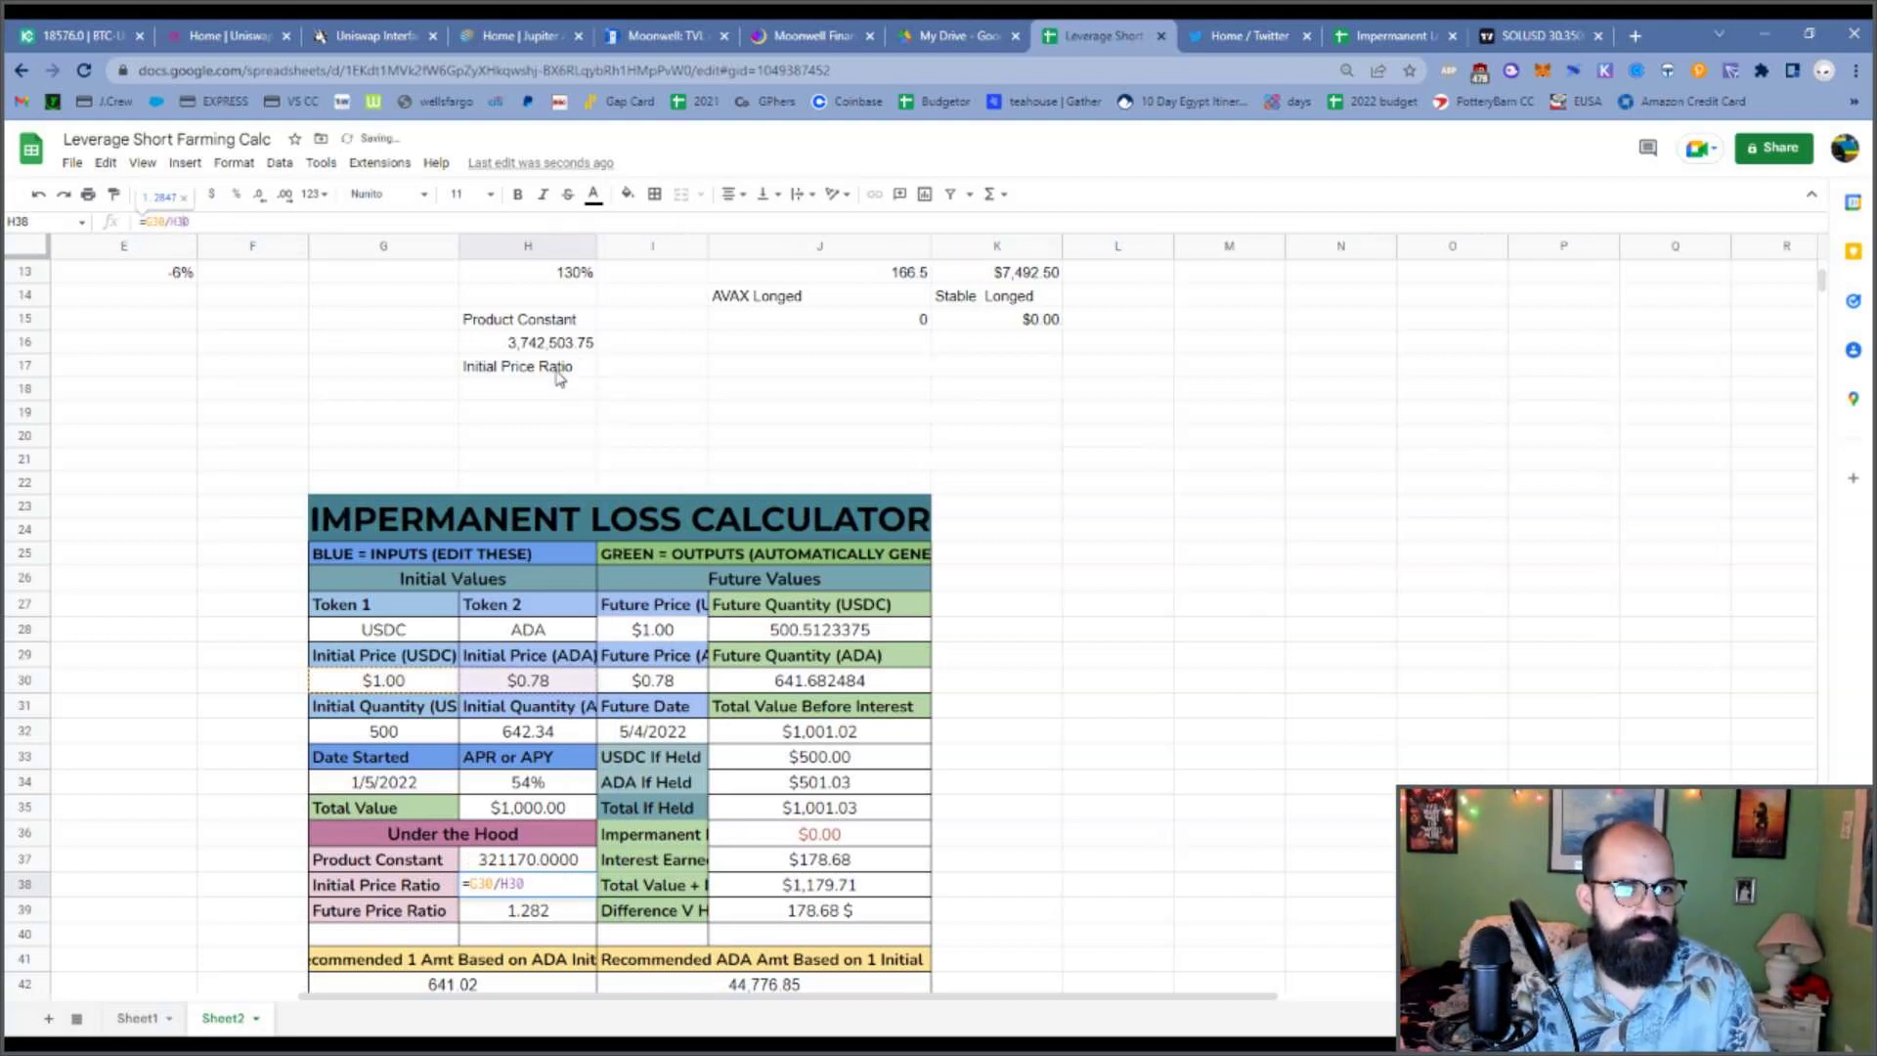
click(544, 392)
text(=)
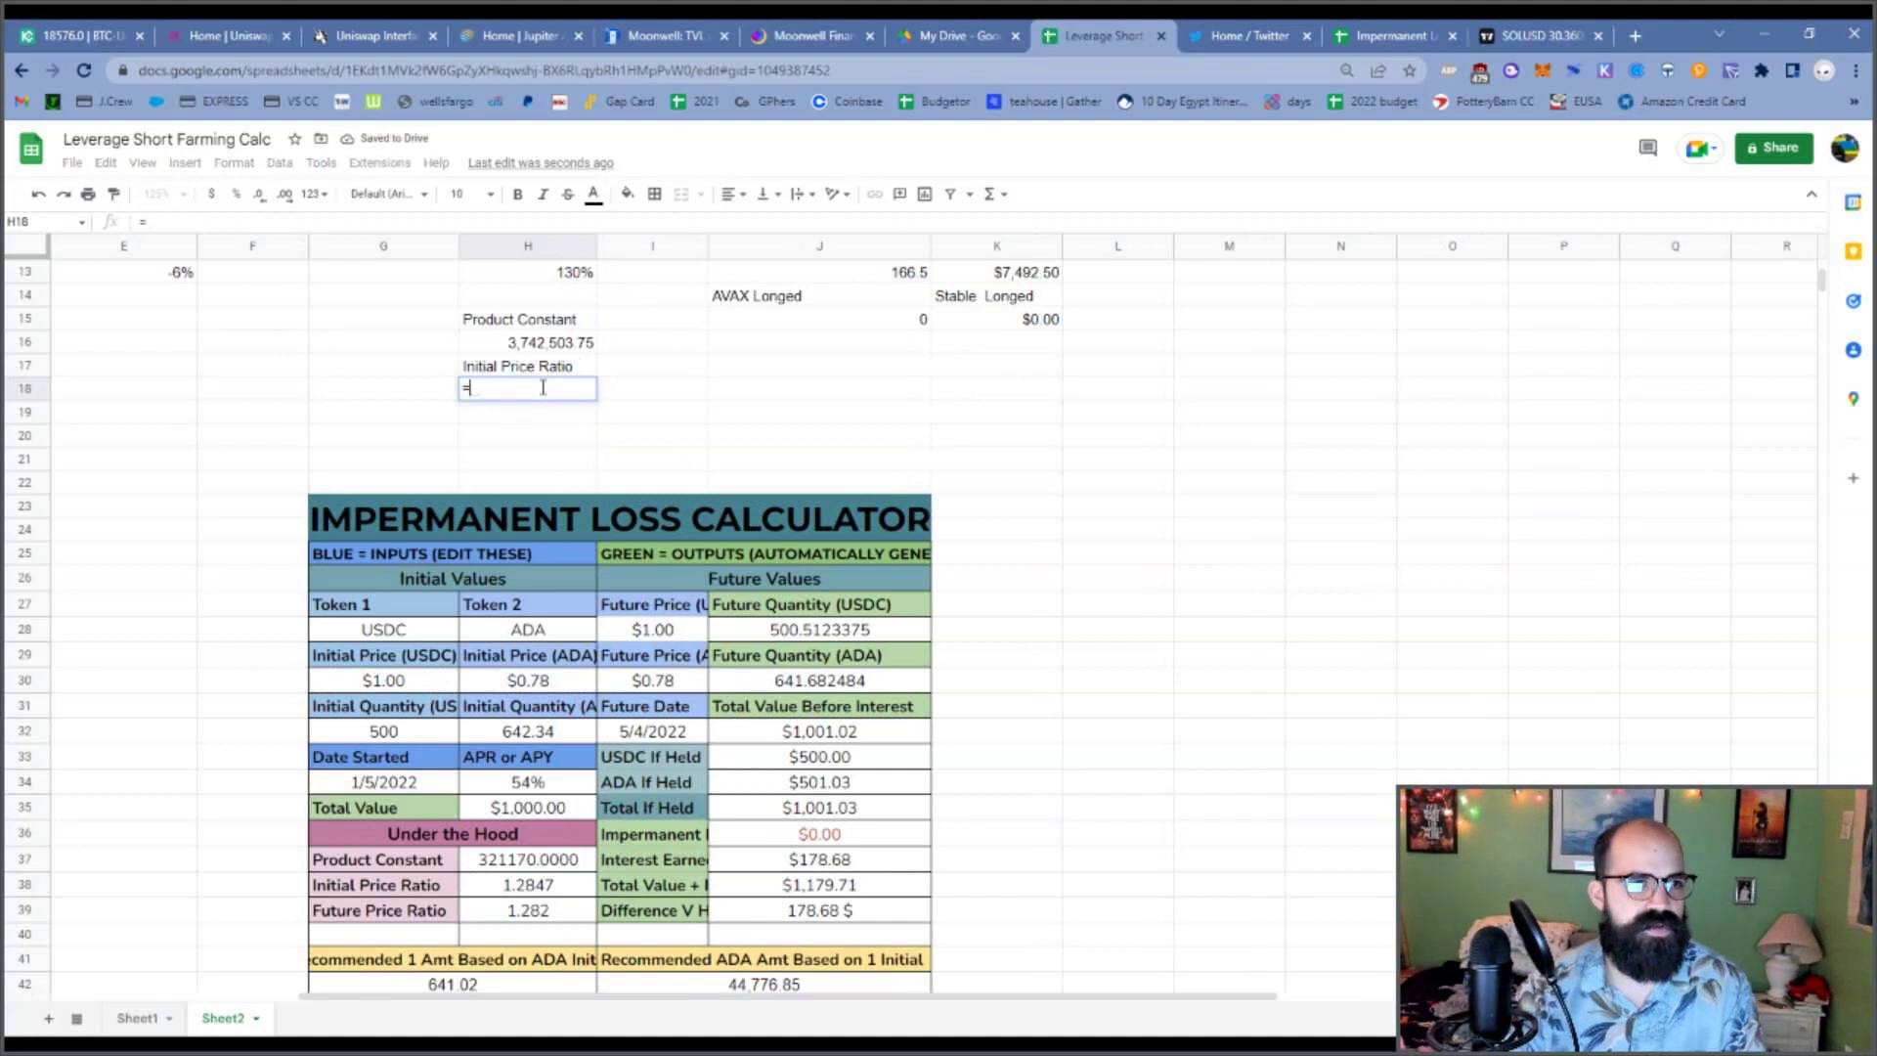
scroll(354, 375, up, 4)
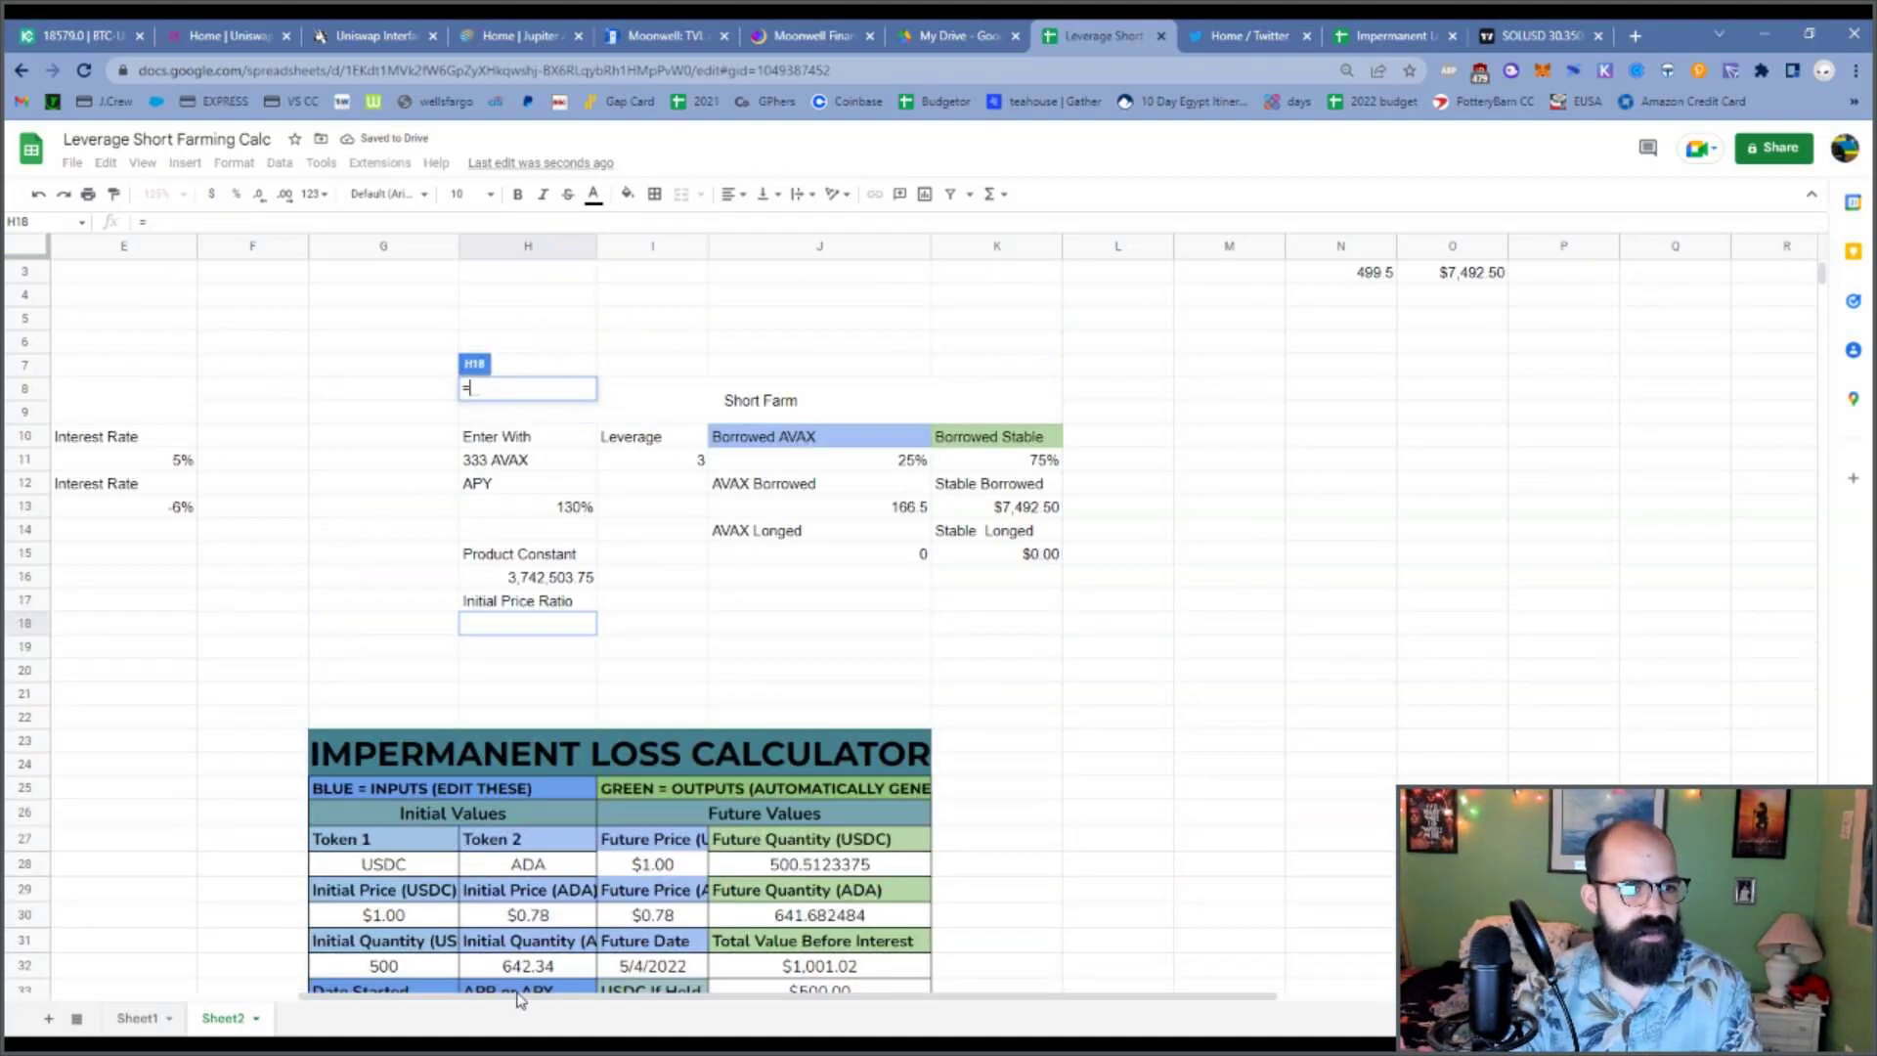
scroll(479, 1002, left, 3)
click(342, 508)
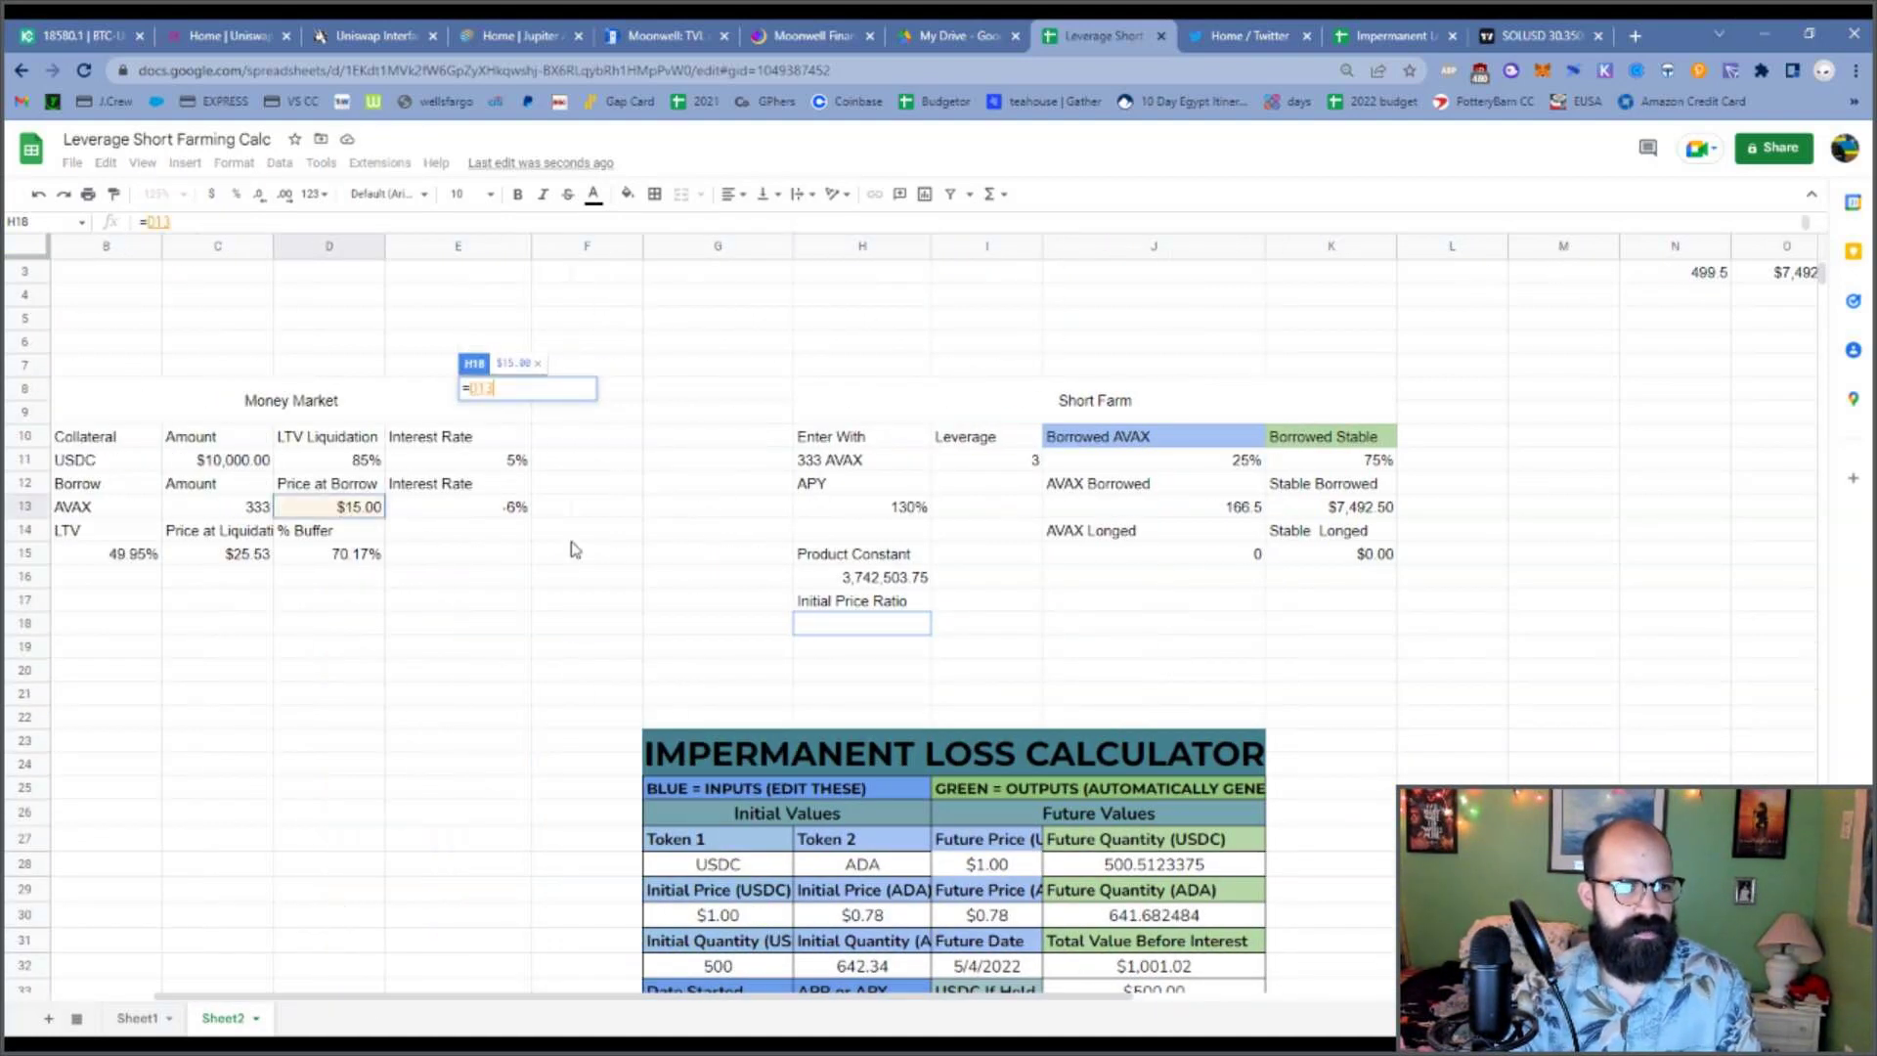
text(/)
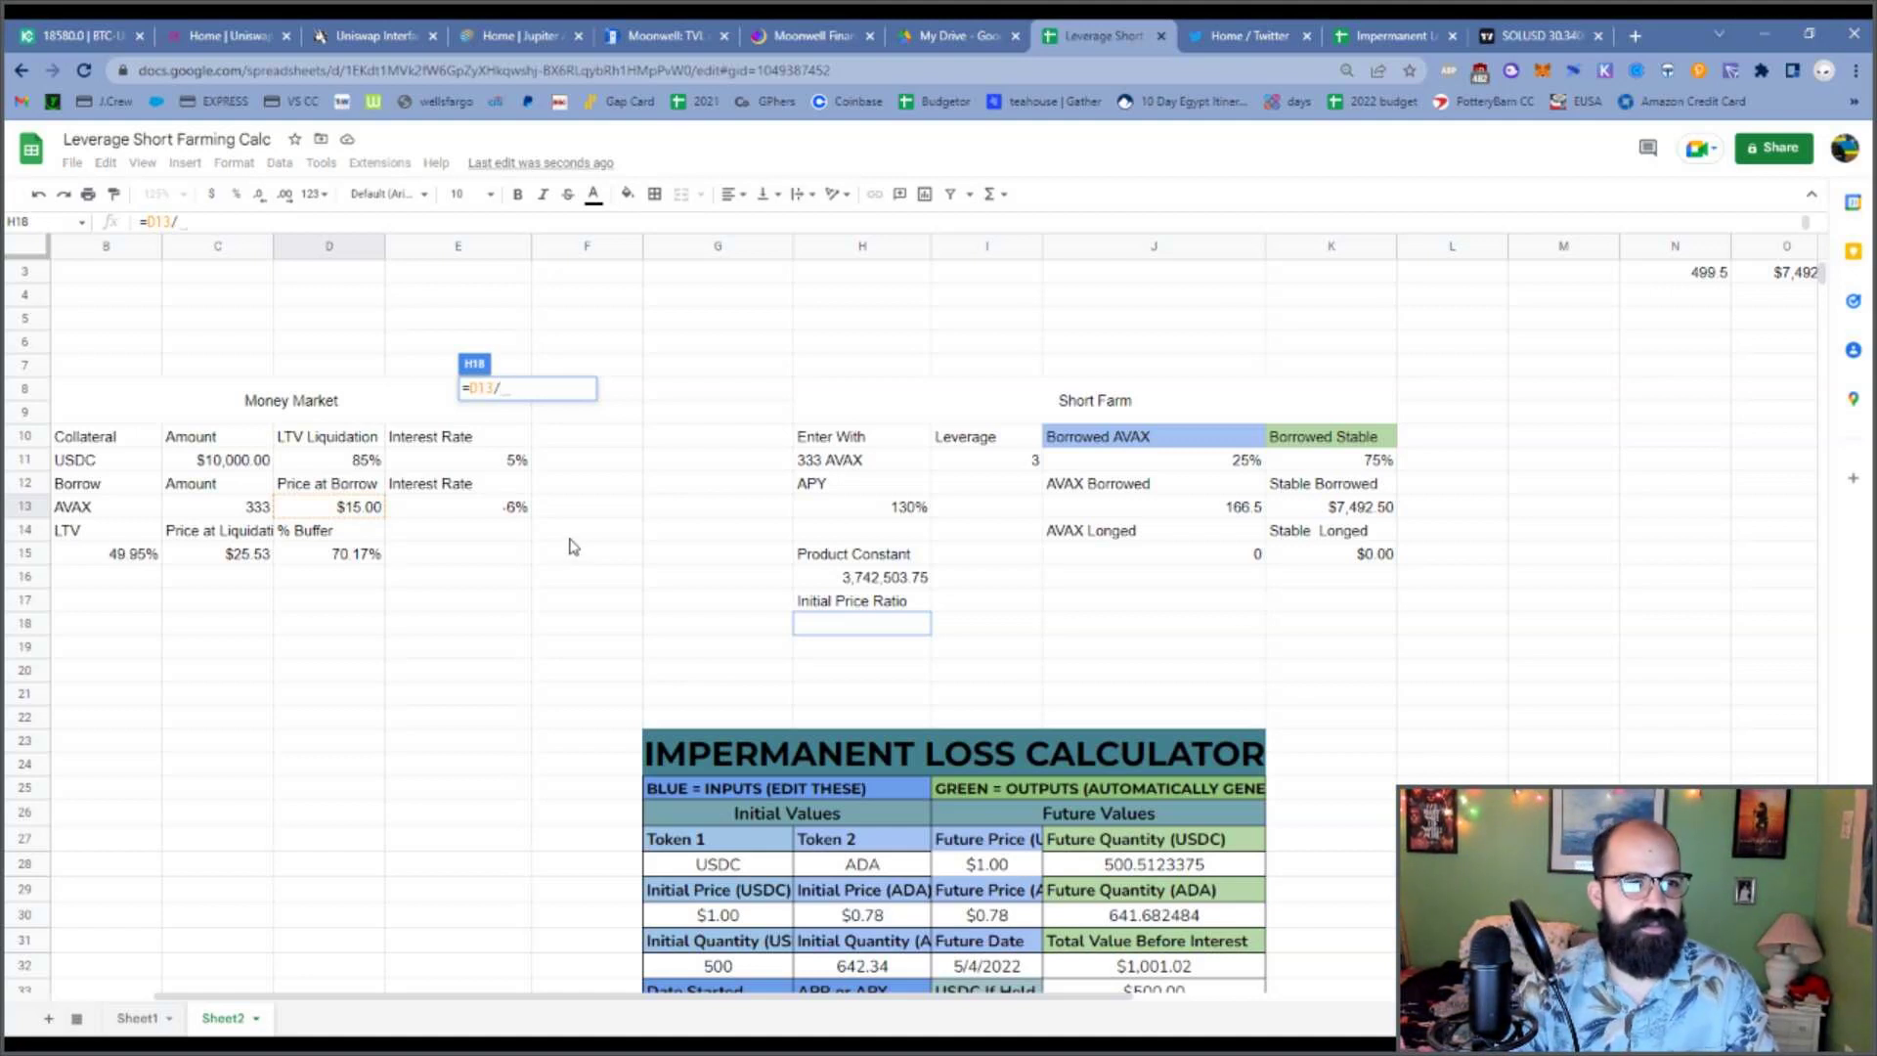
text(1)
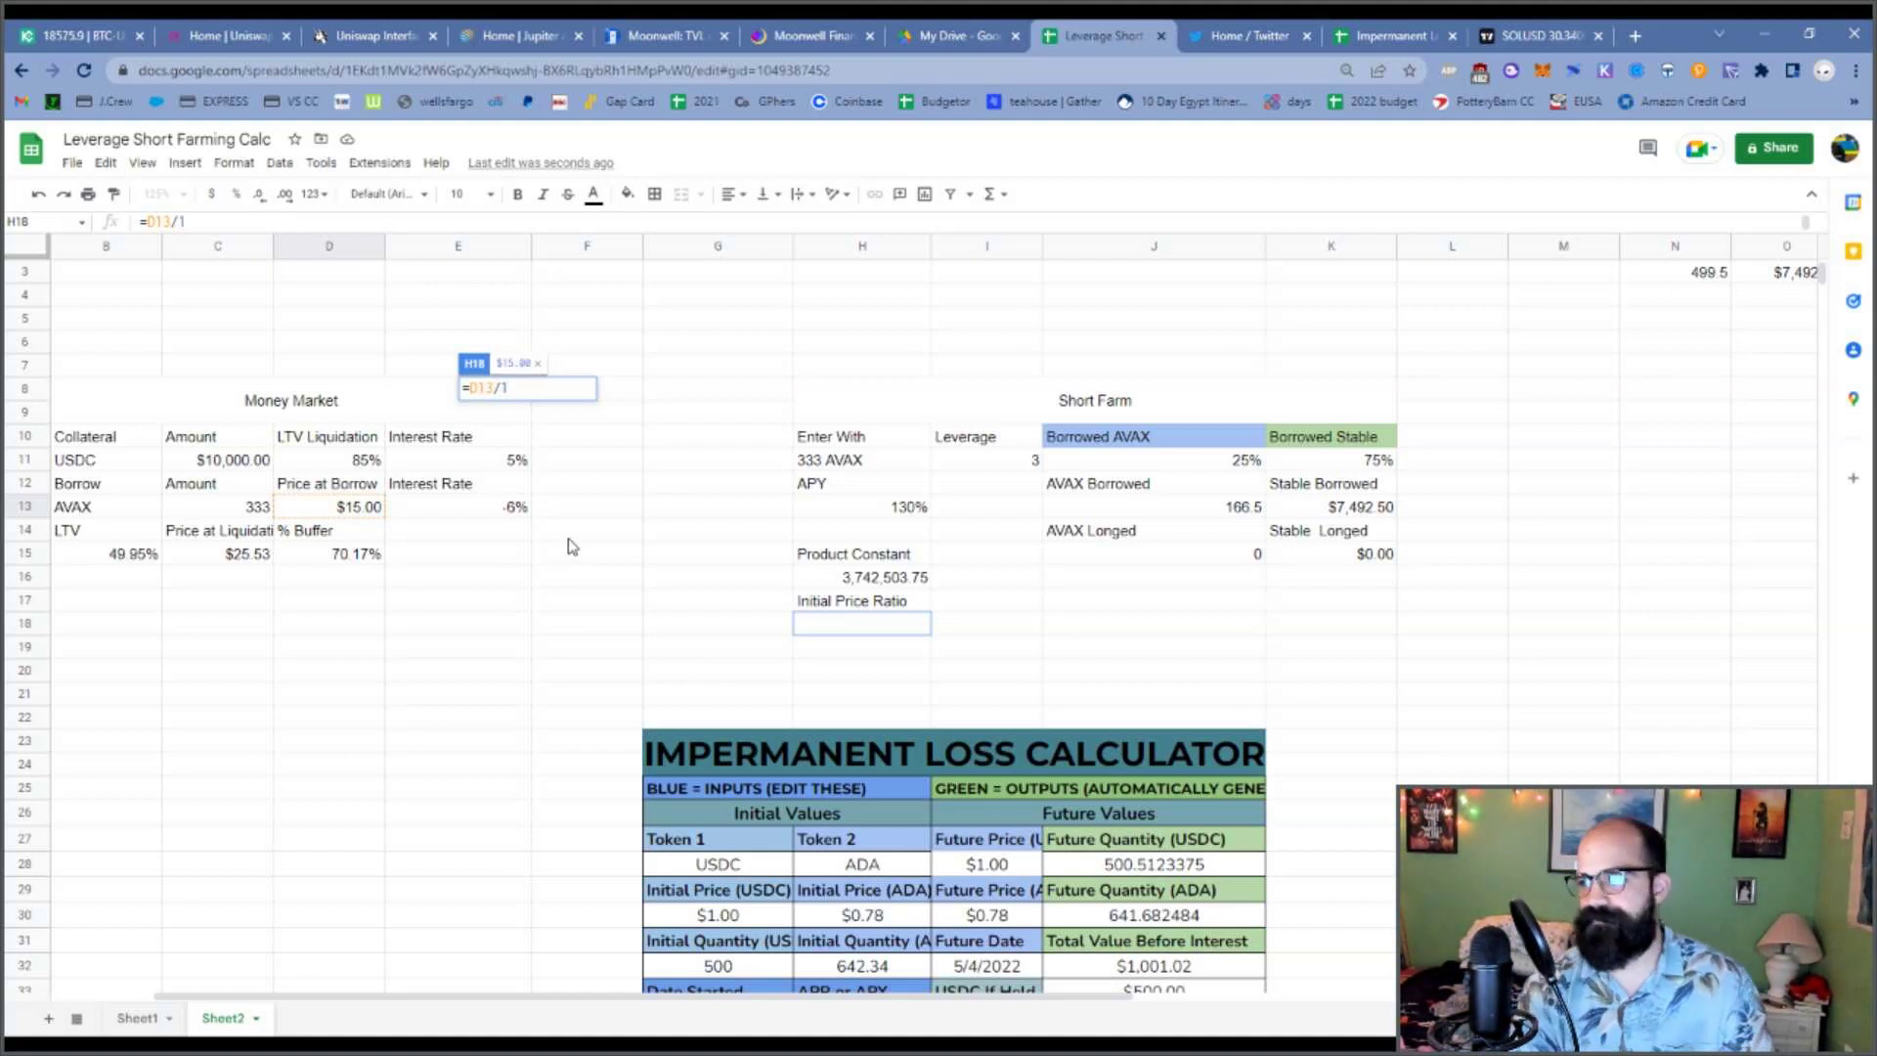
key(Return)
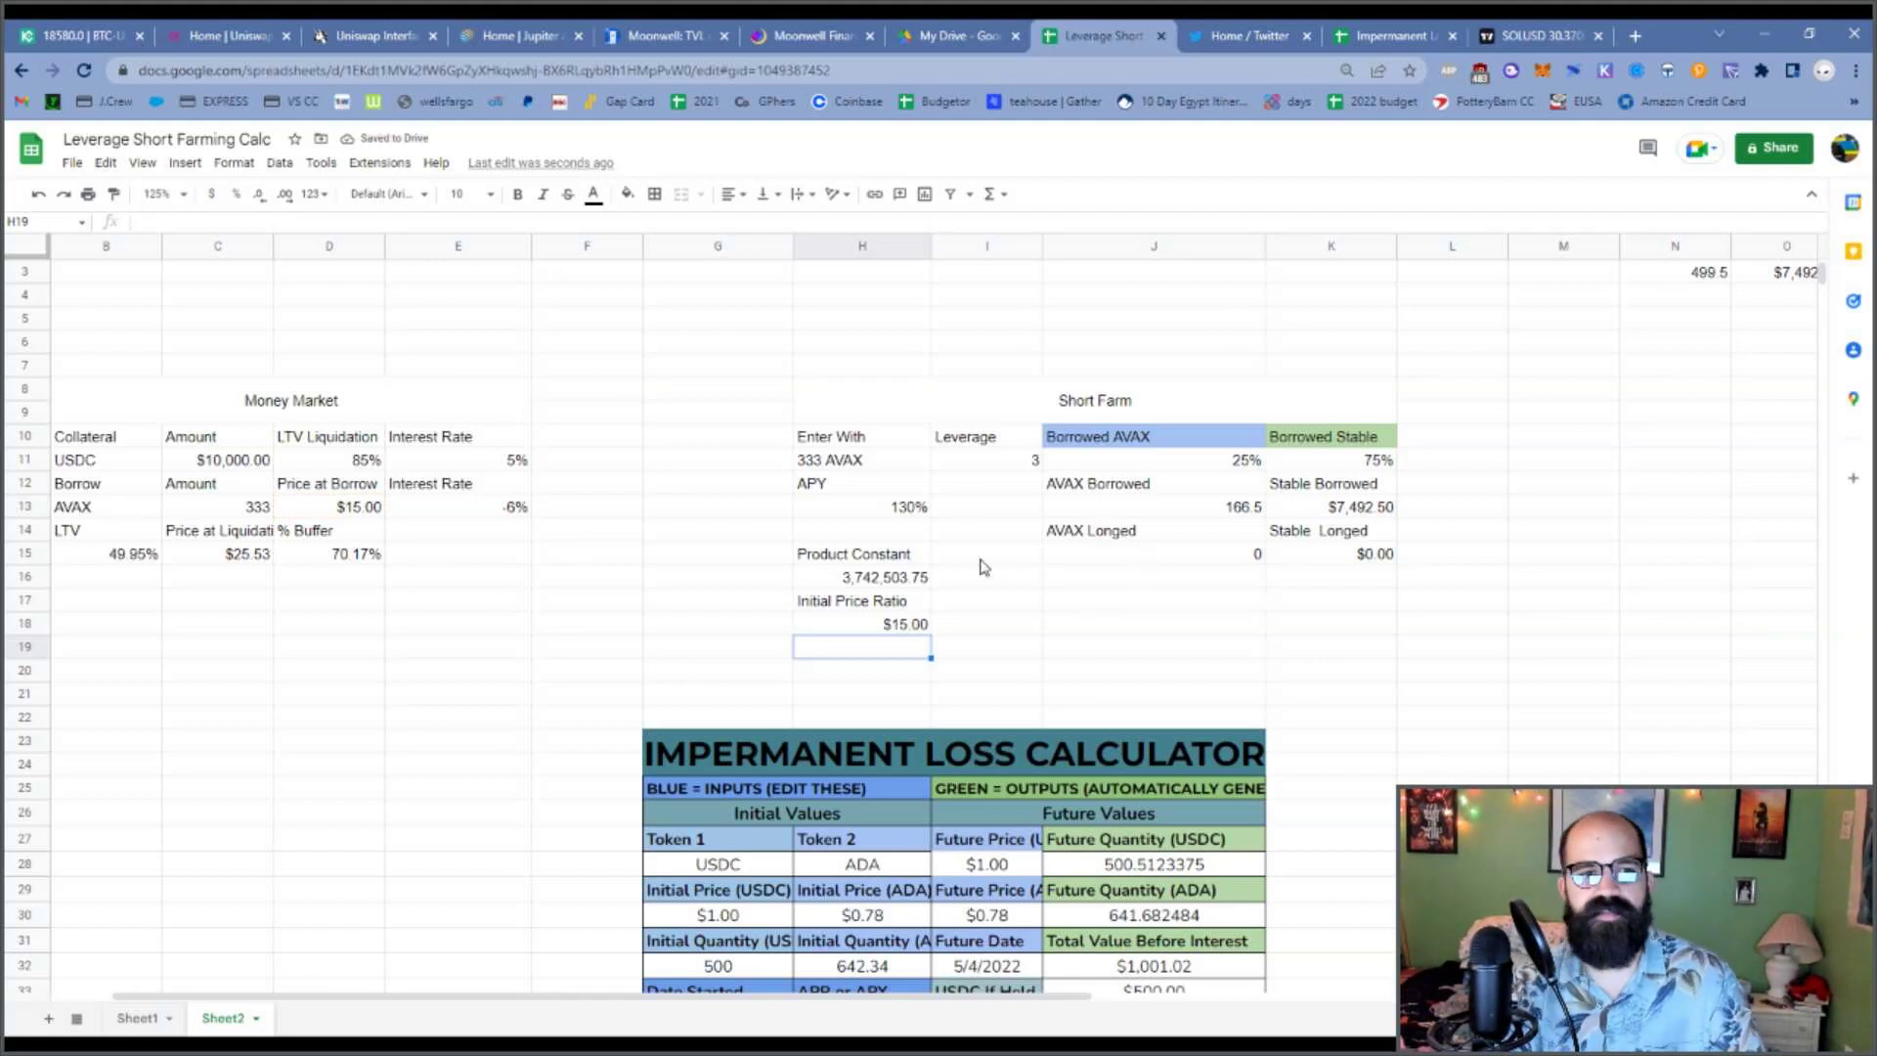
Check the calculator's Future Price Ratio formula in H39 and enter the label Future Price in I13 of the Short Farm table.
scroll(1188, 608, down, 4)
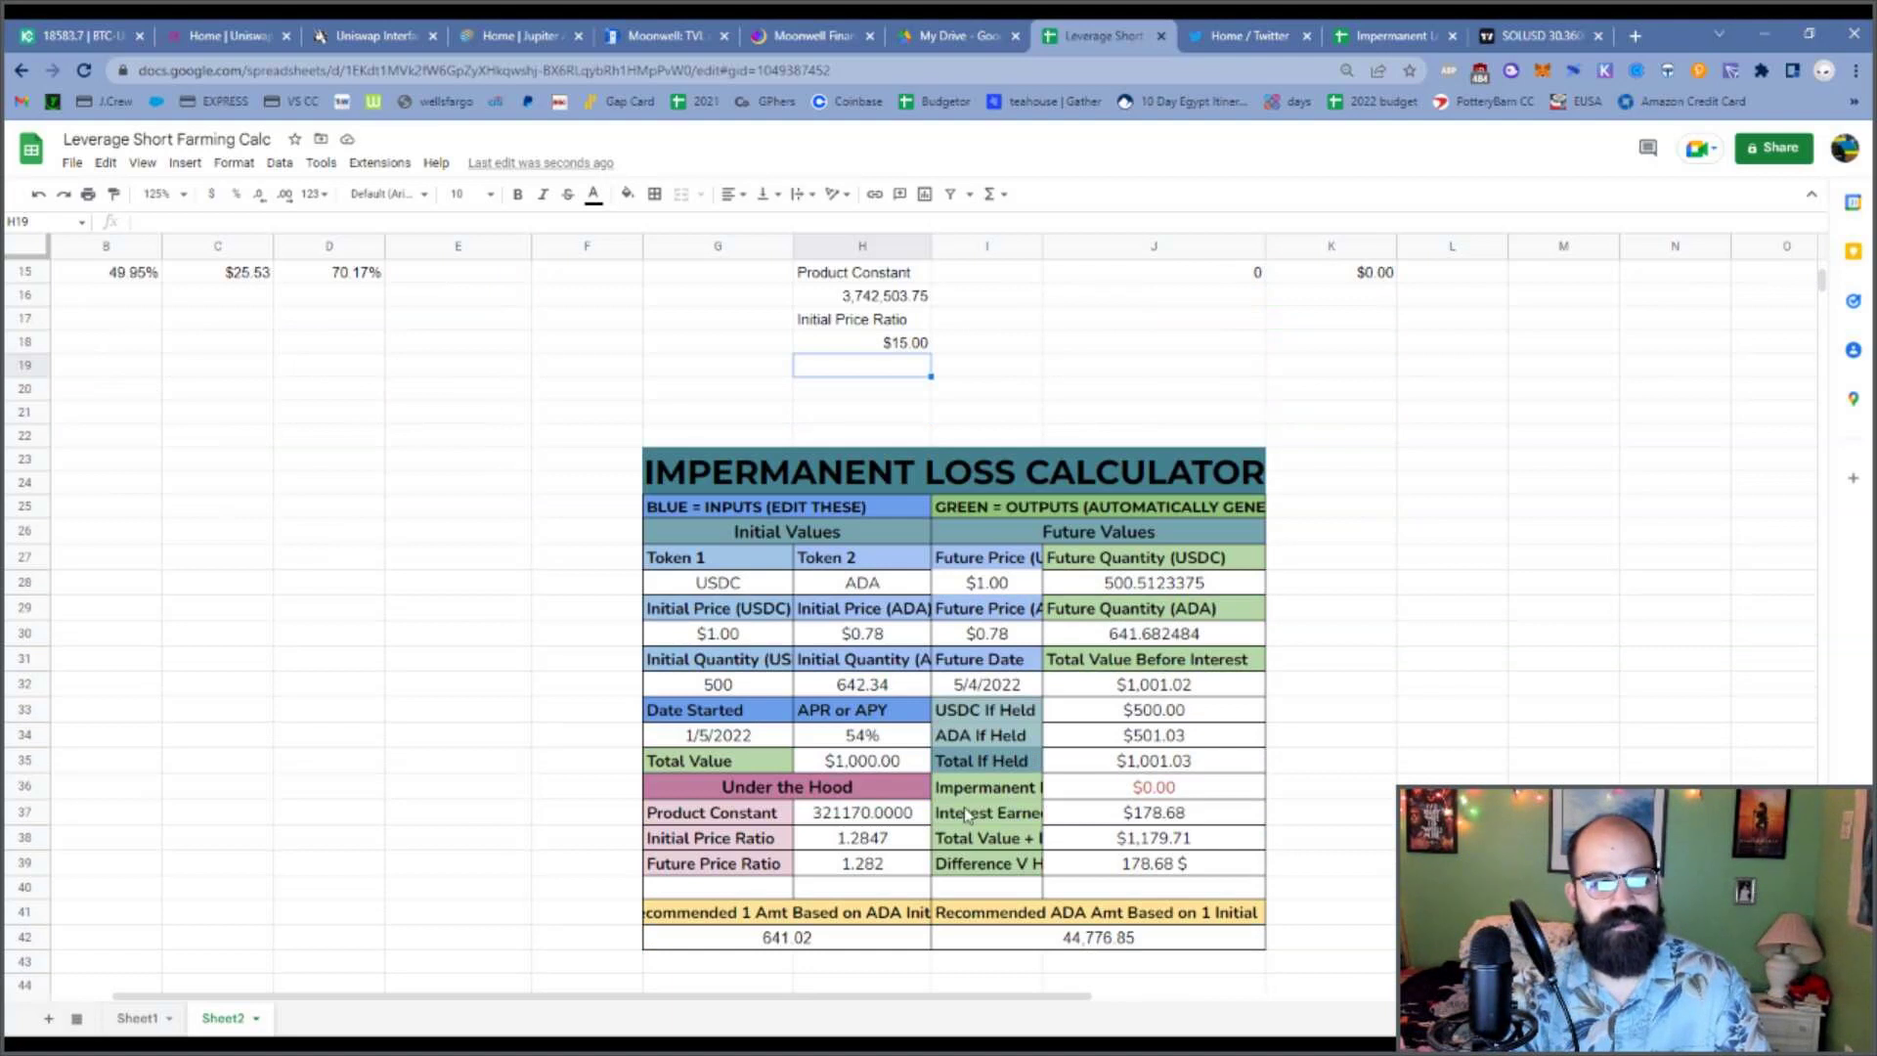
click(856, 844)
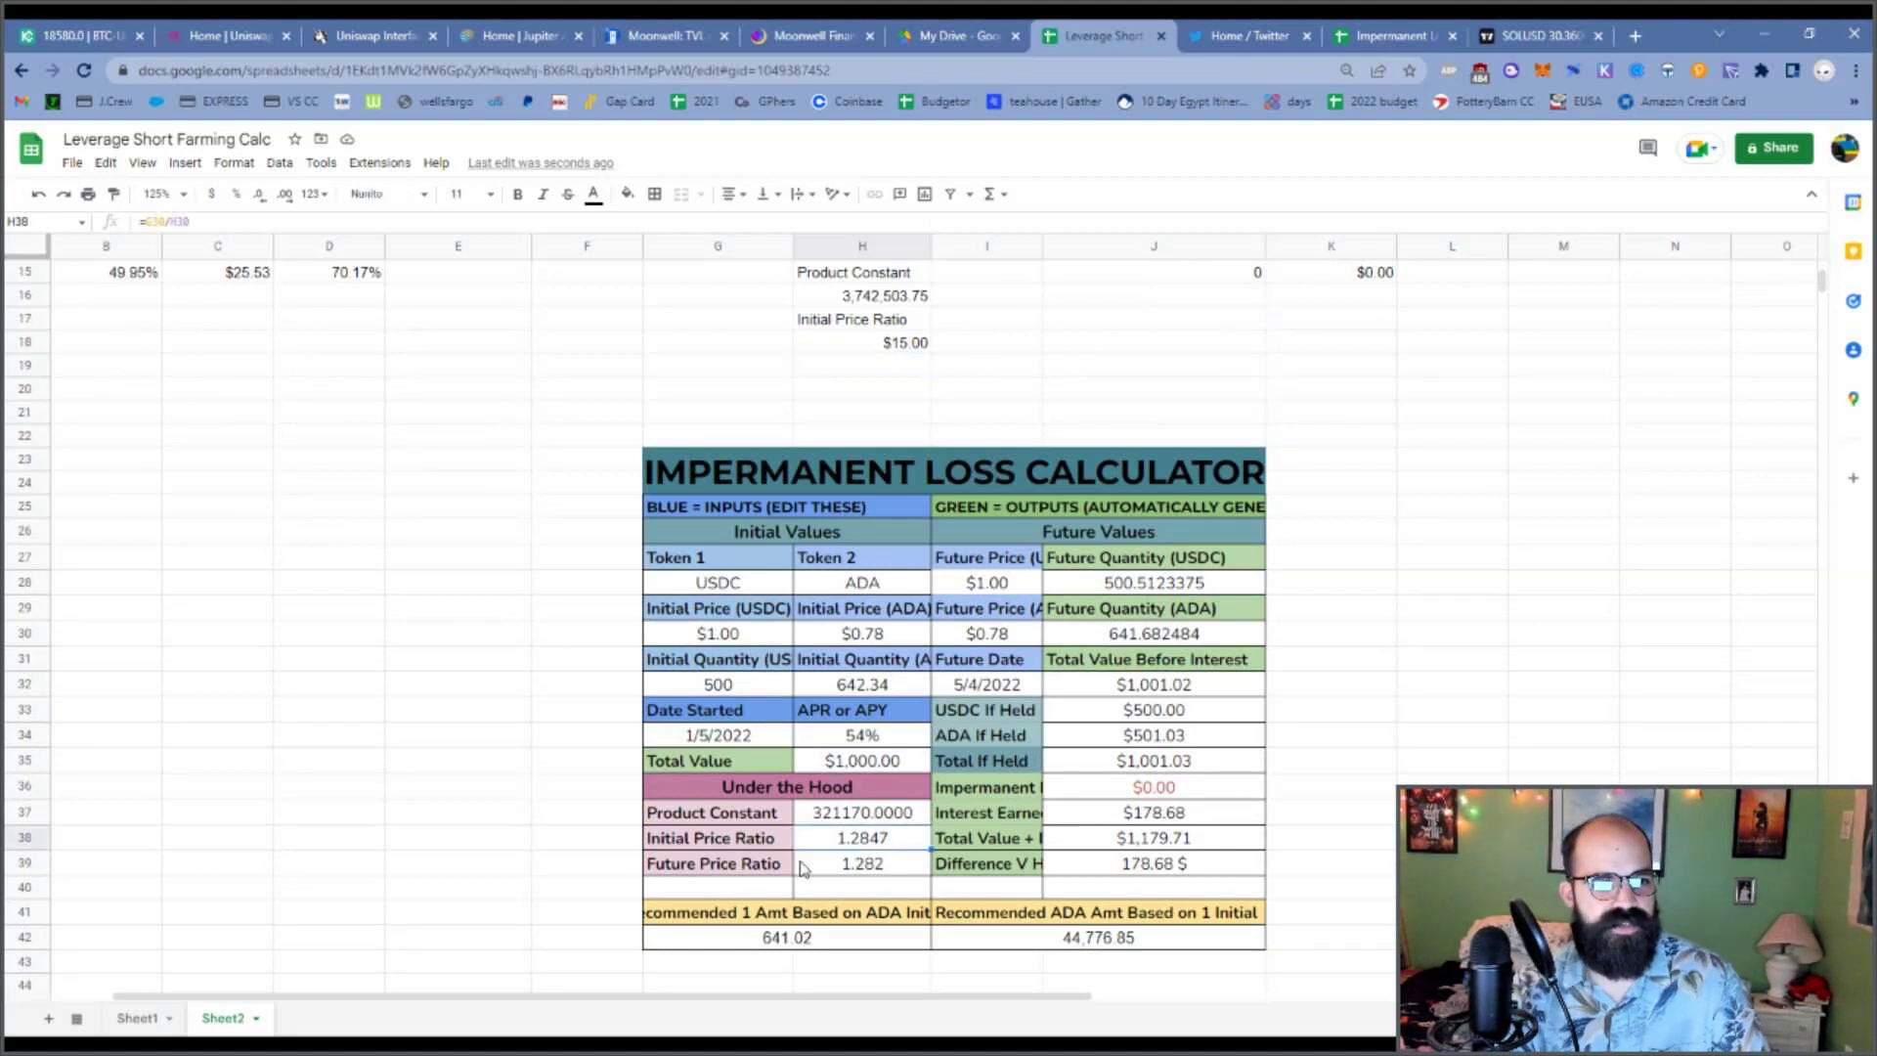
click(878, 869)
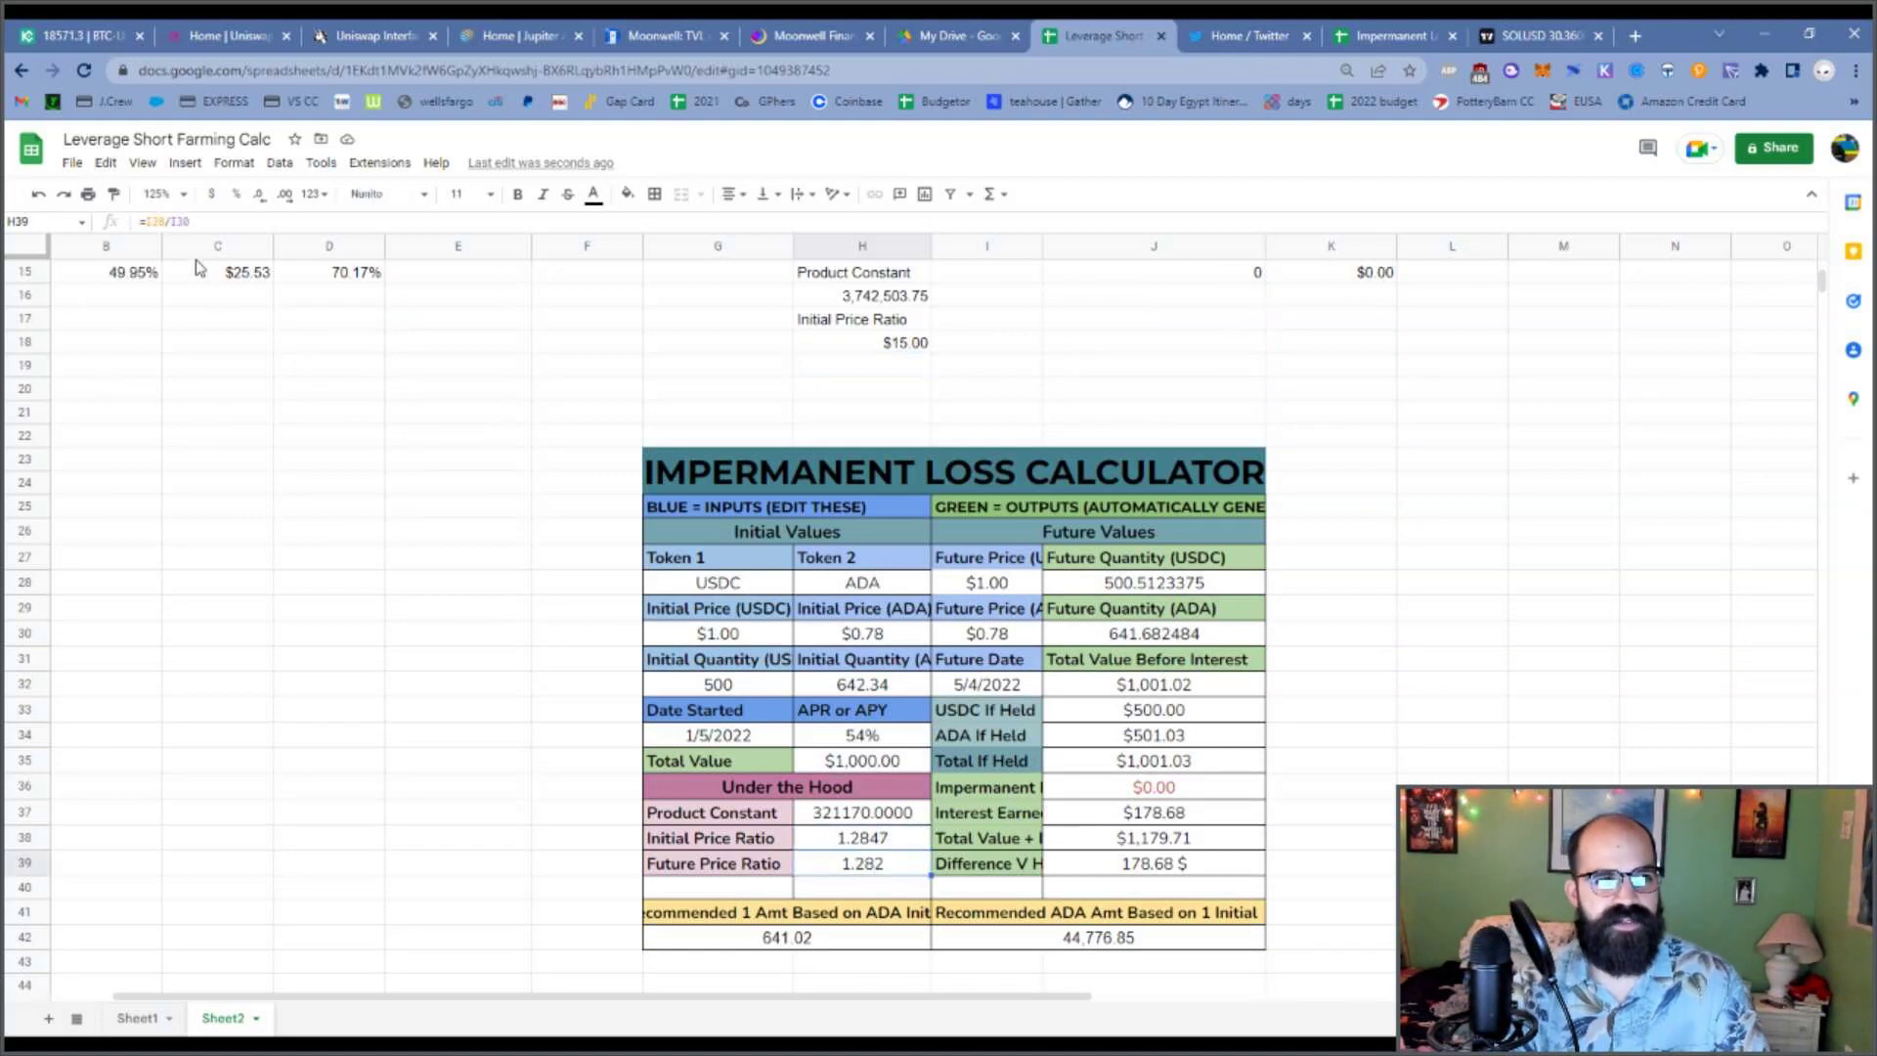
click(162, 223)
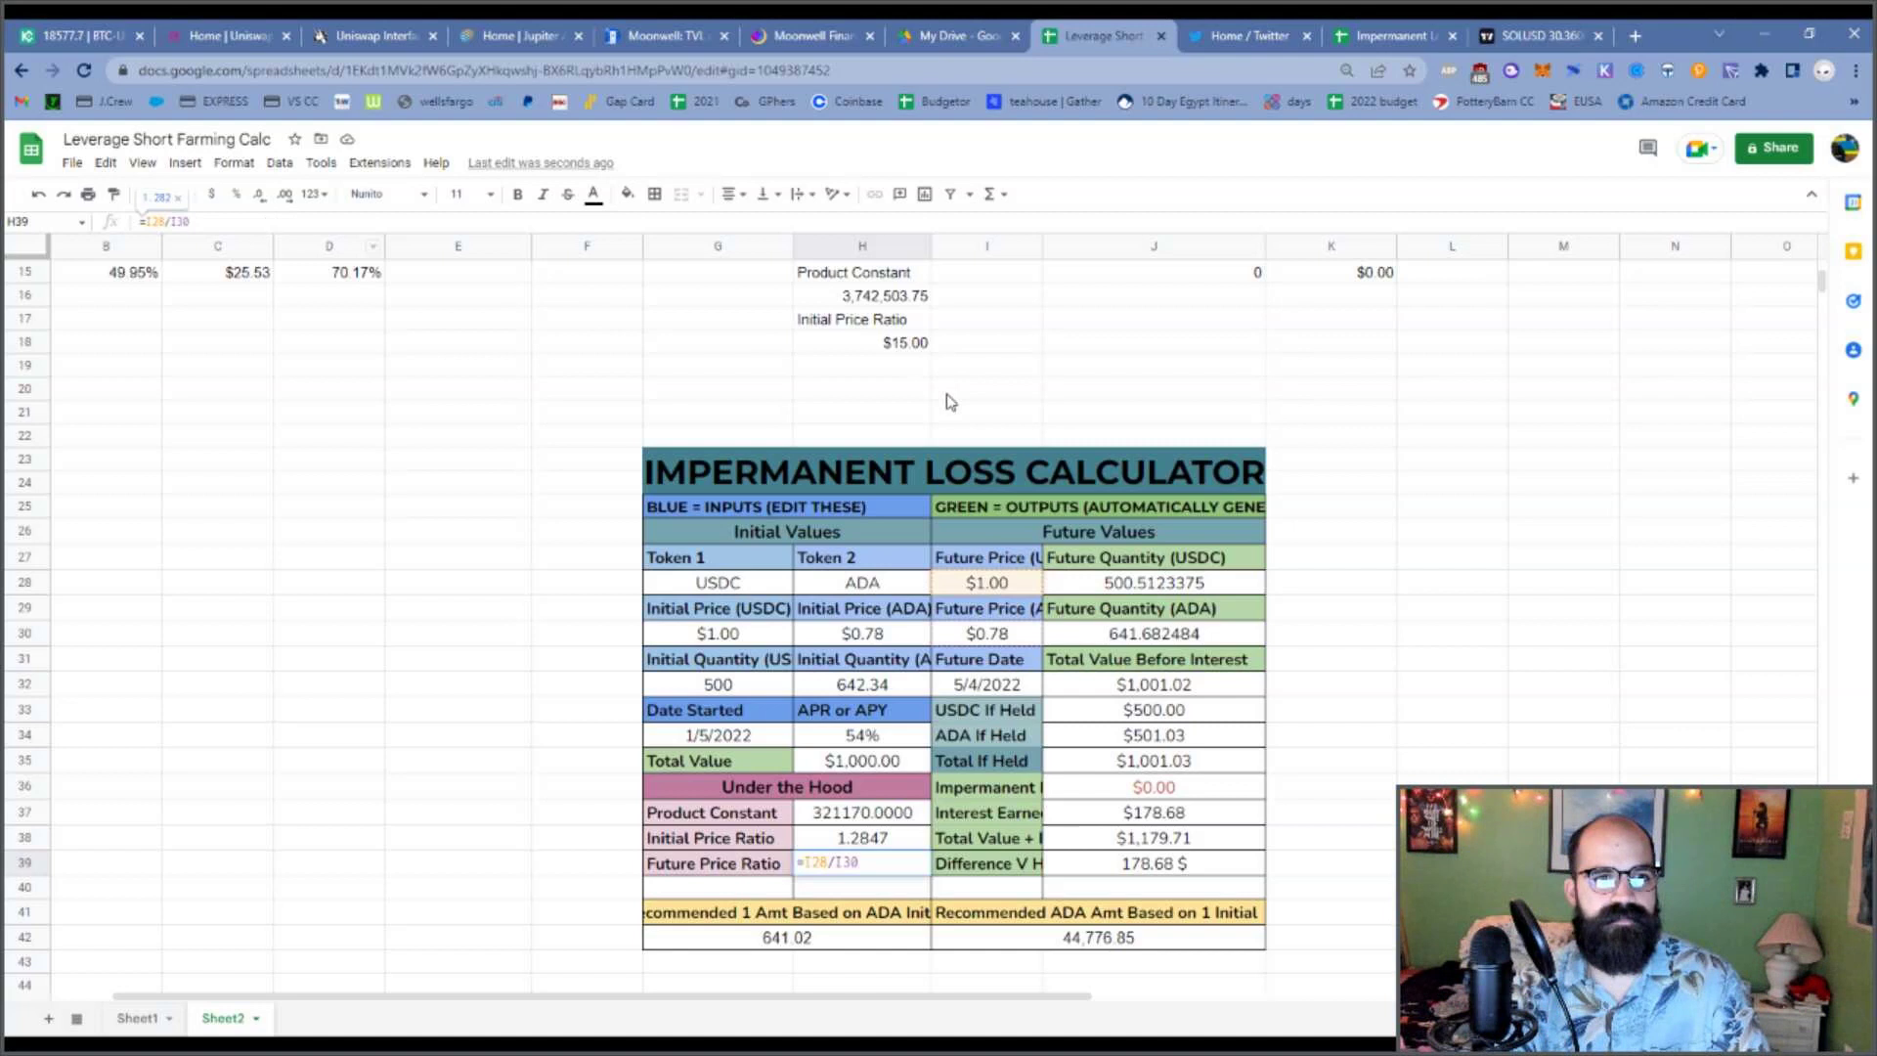
scroll(950, 402, up, 3)
click(987, 466)
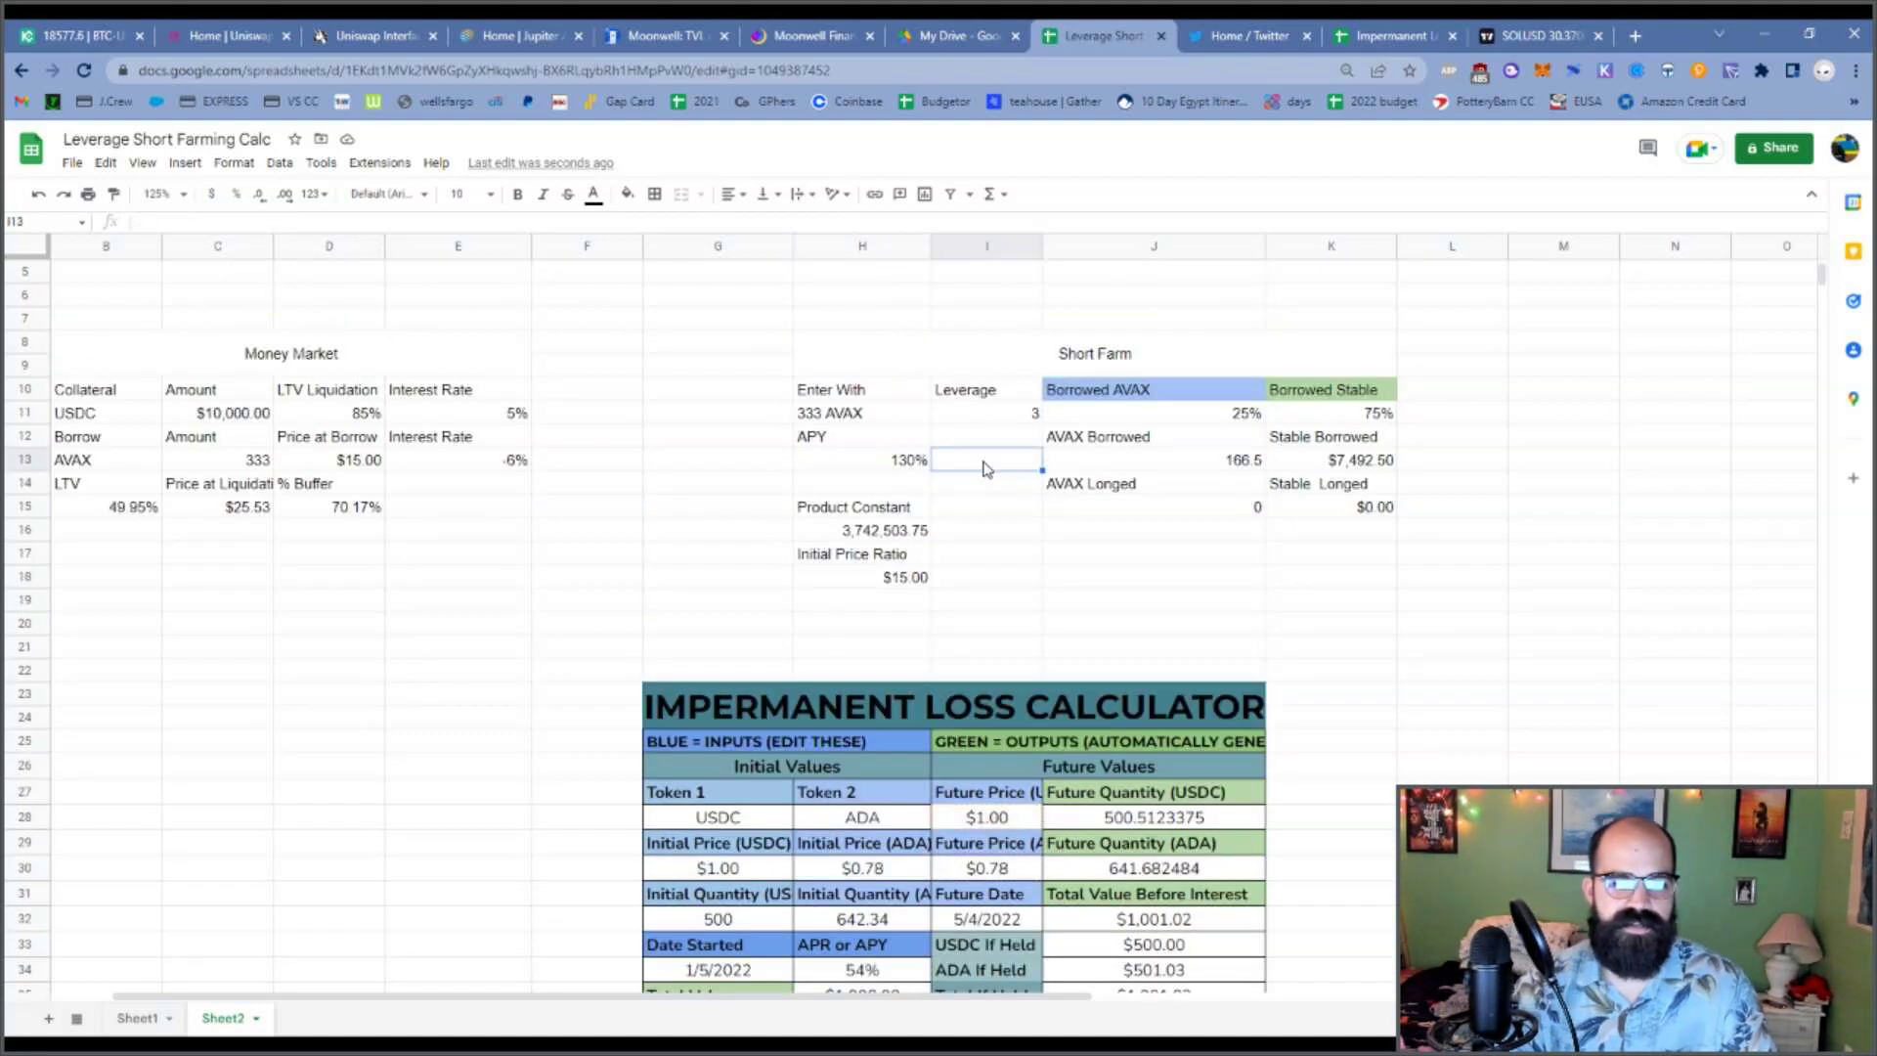
text(Futu)
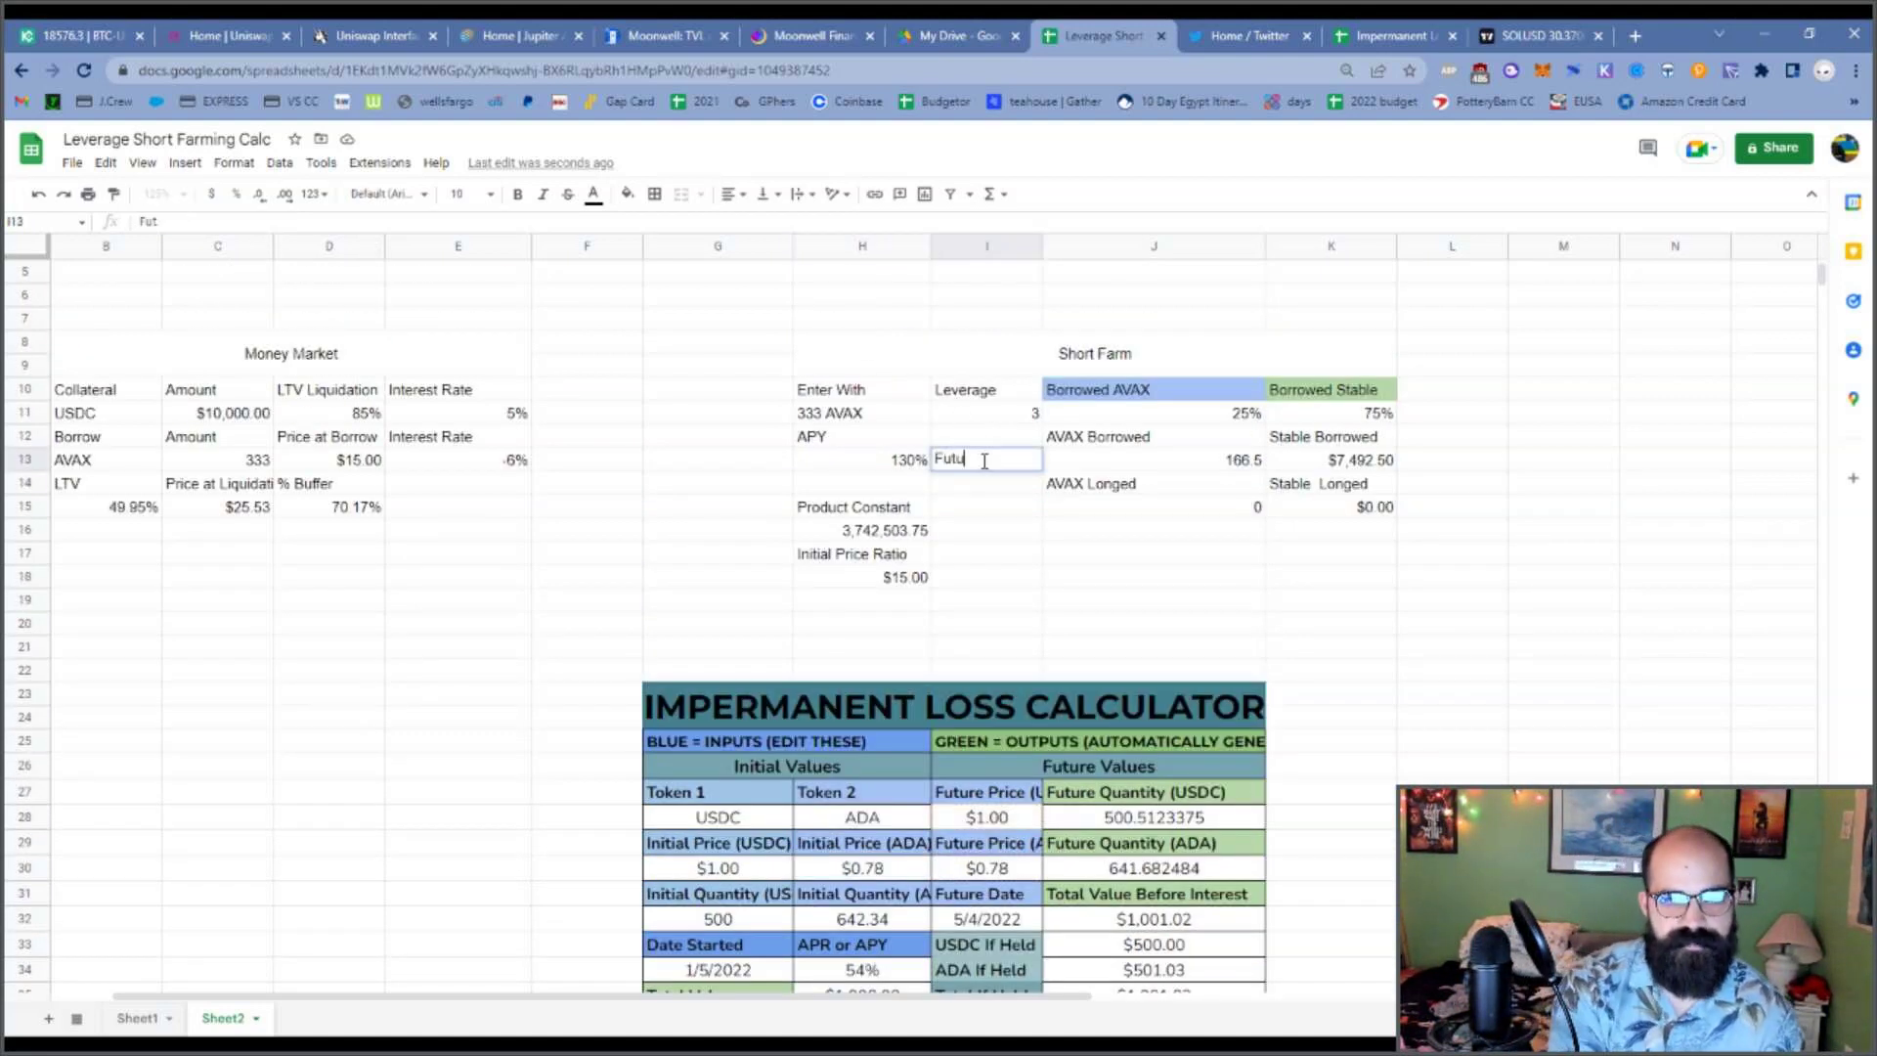
text(re Price)
key(Return)
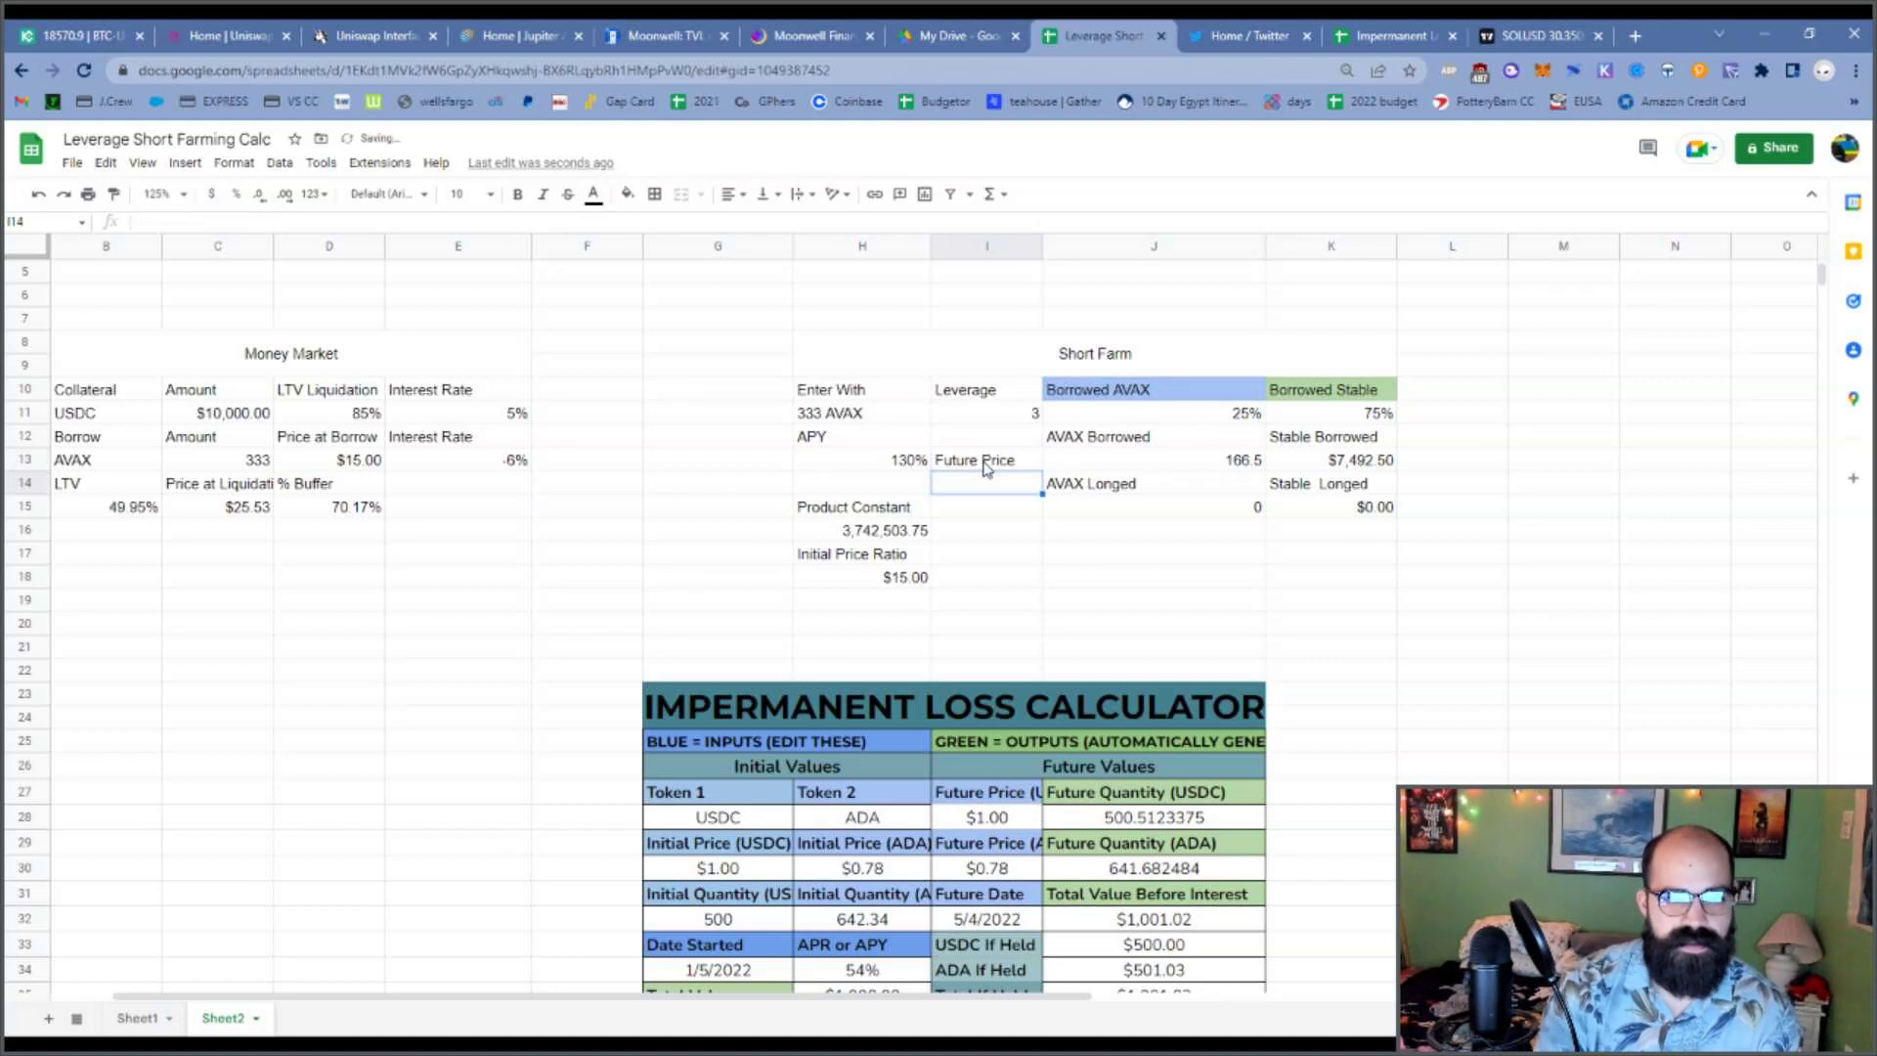
Turn the I13 label into the formula ="Future "&B13&" Price" so it includes the borrowed token's name.
click(986, 466)
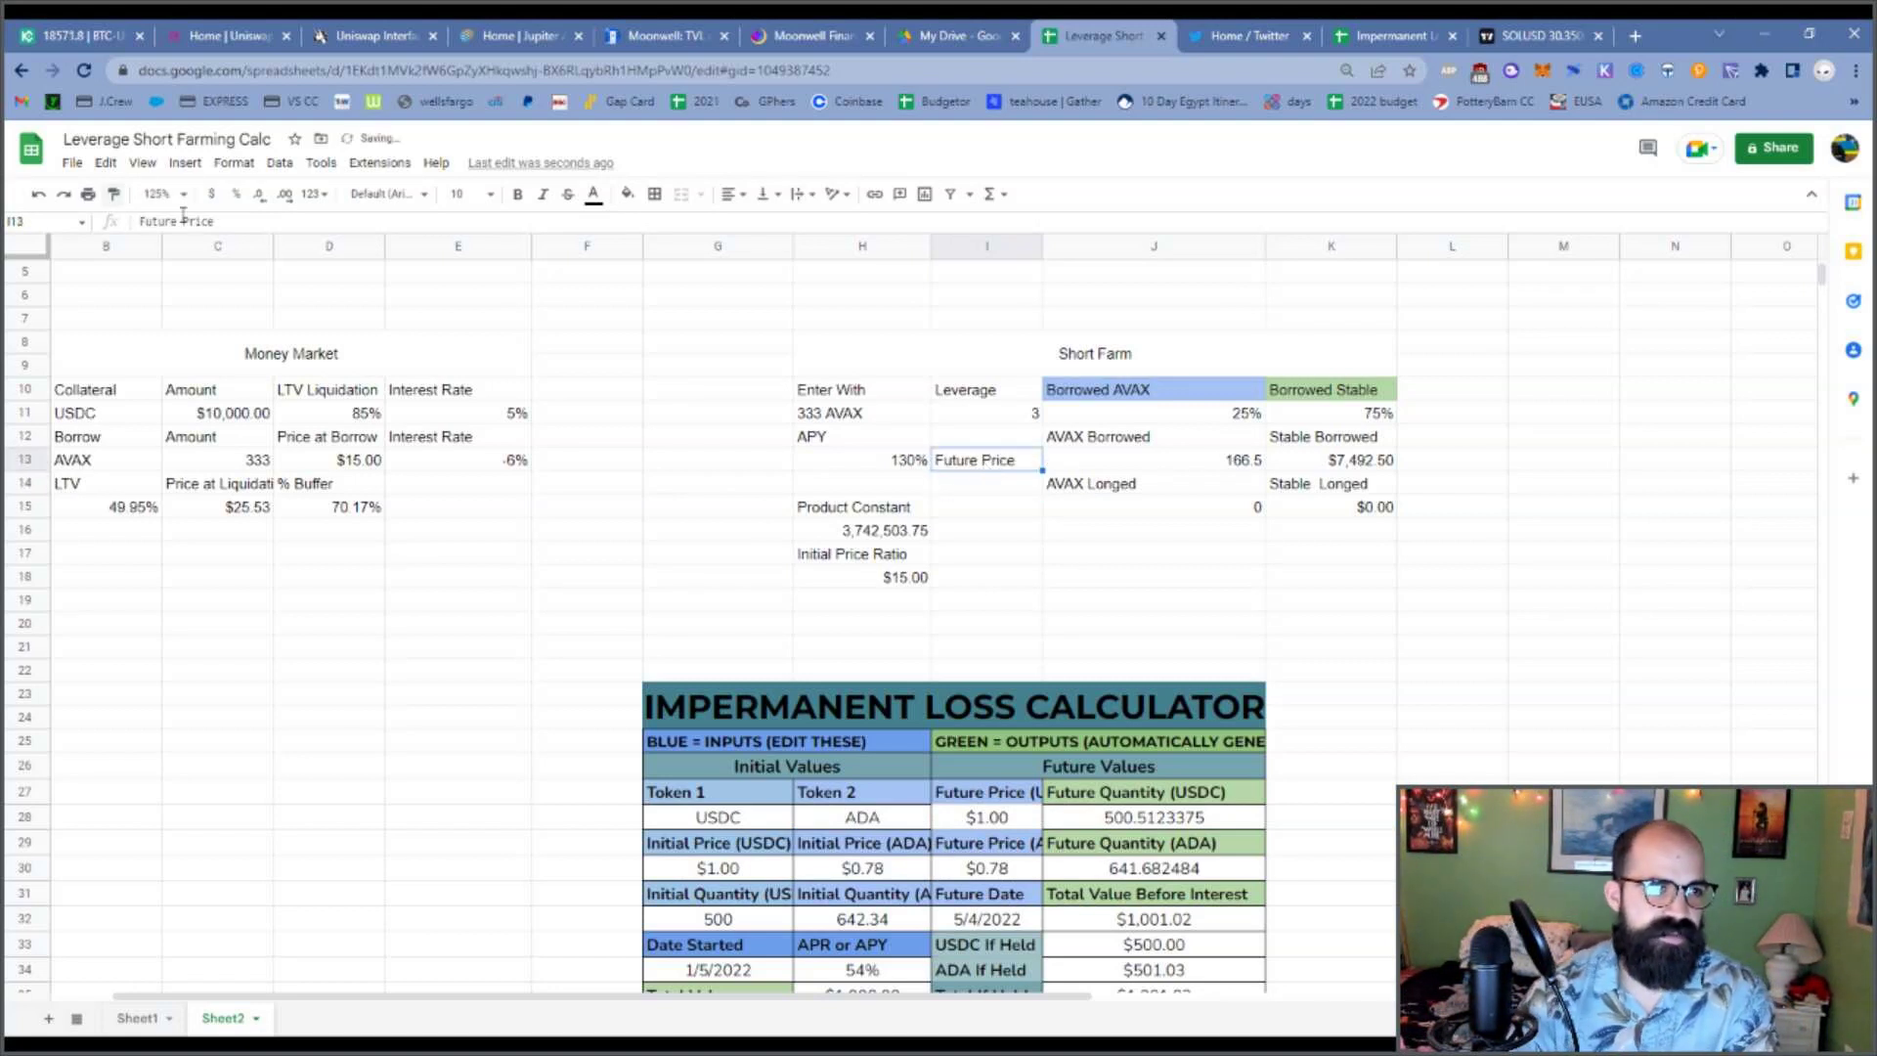
click(145, 223)
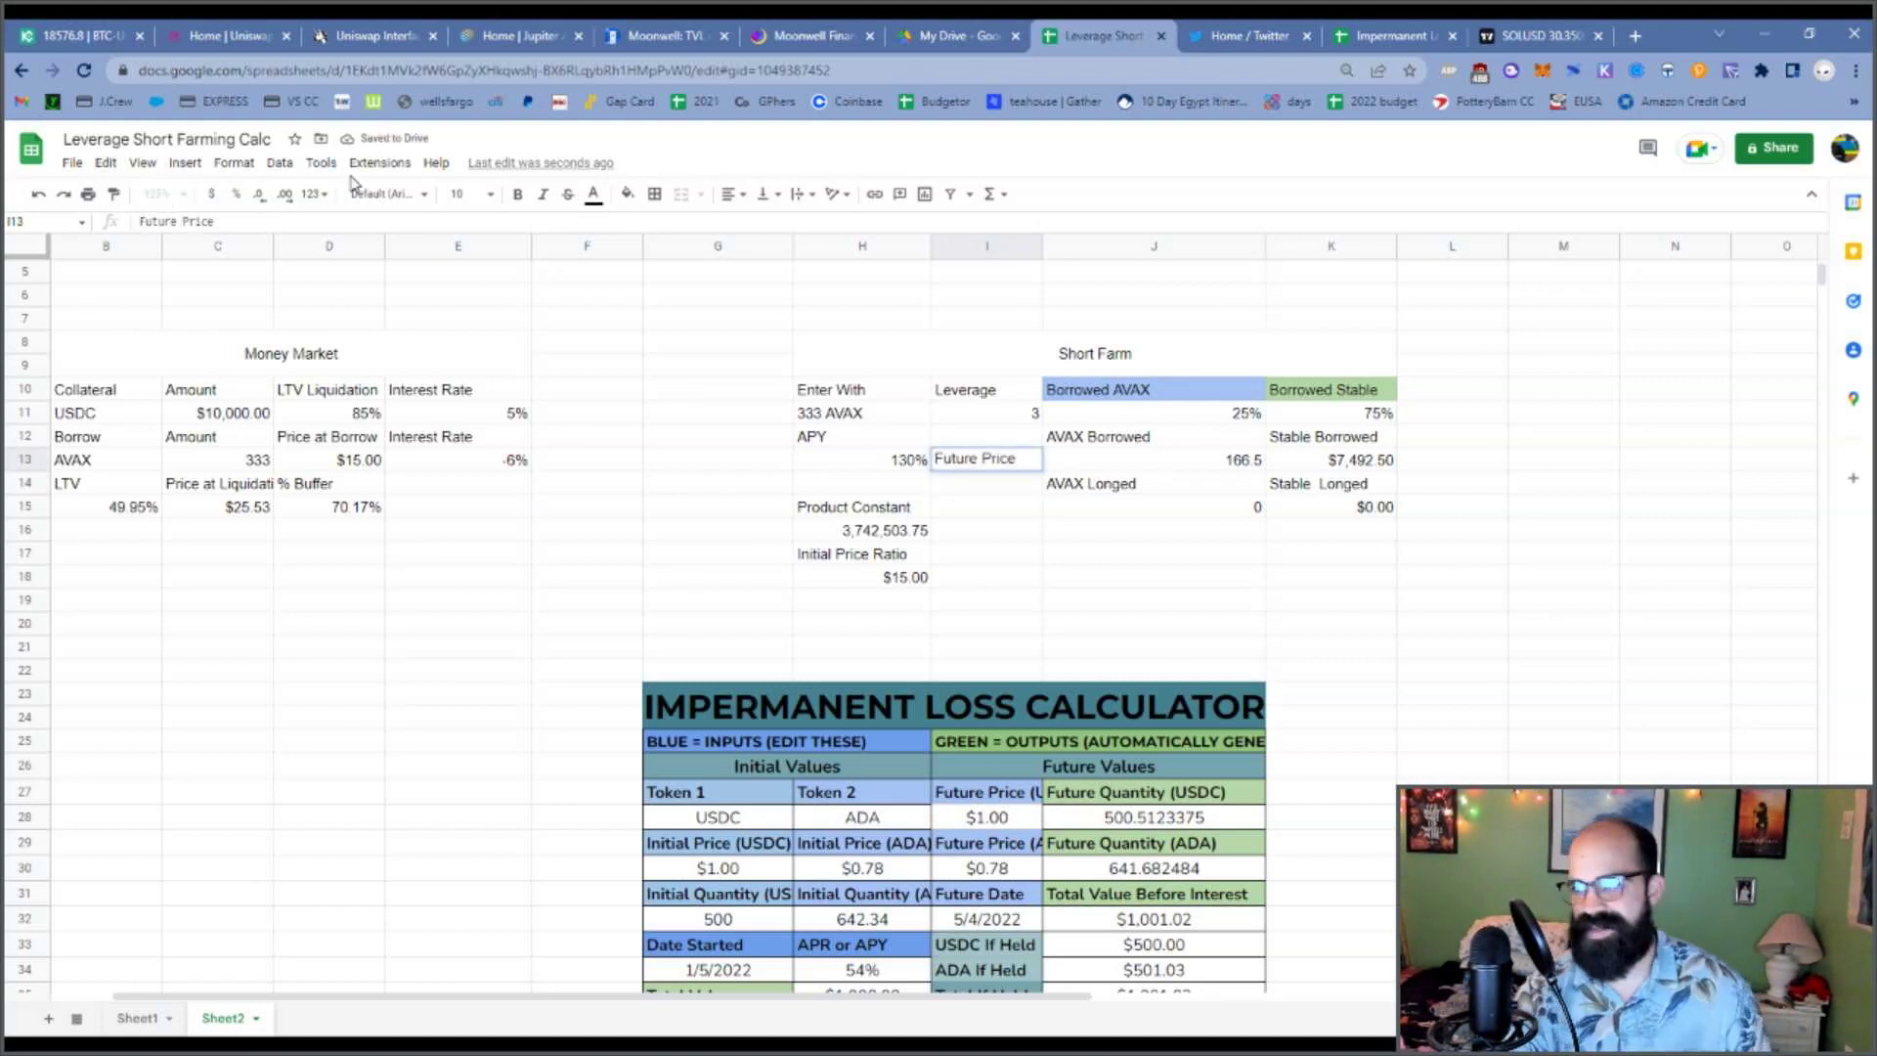
text(=)
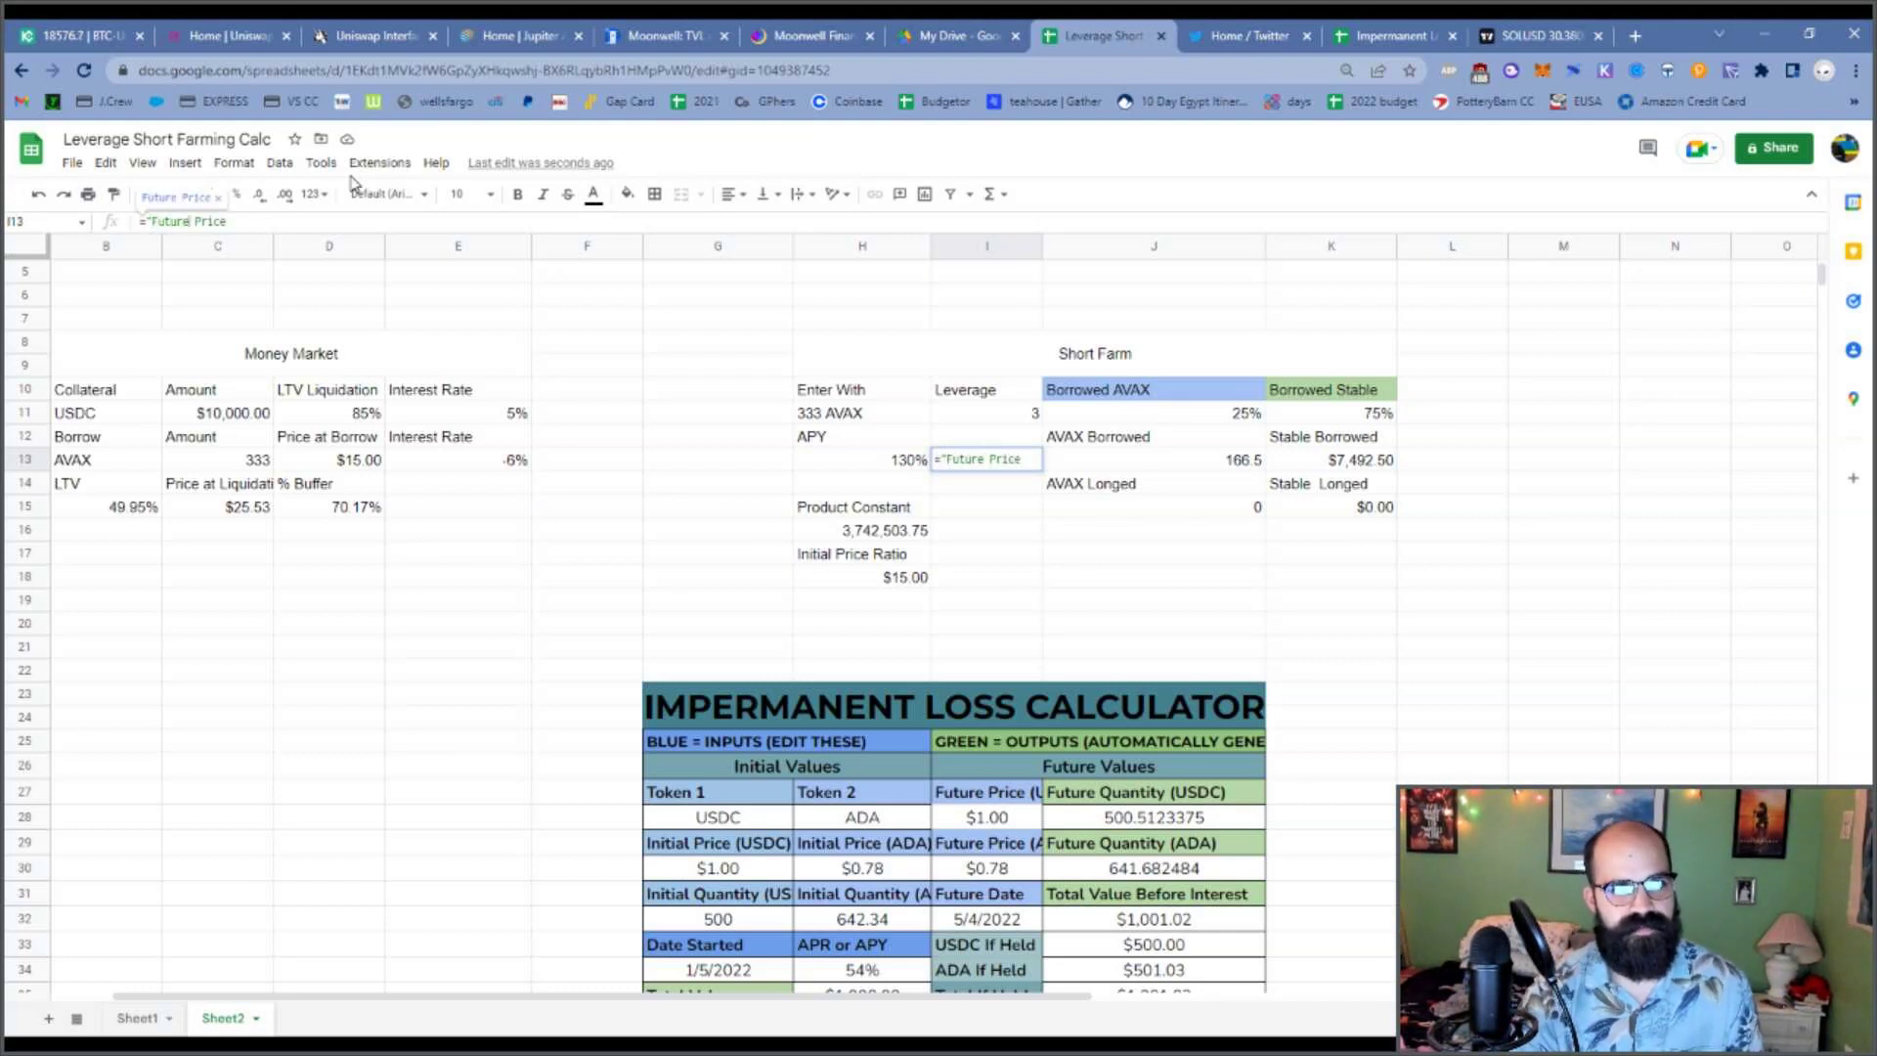
text("&)
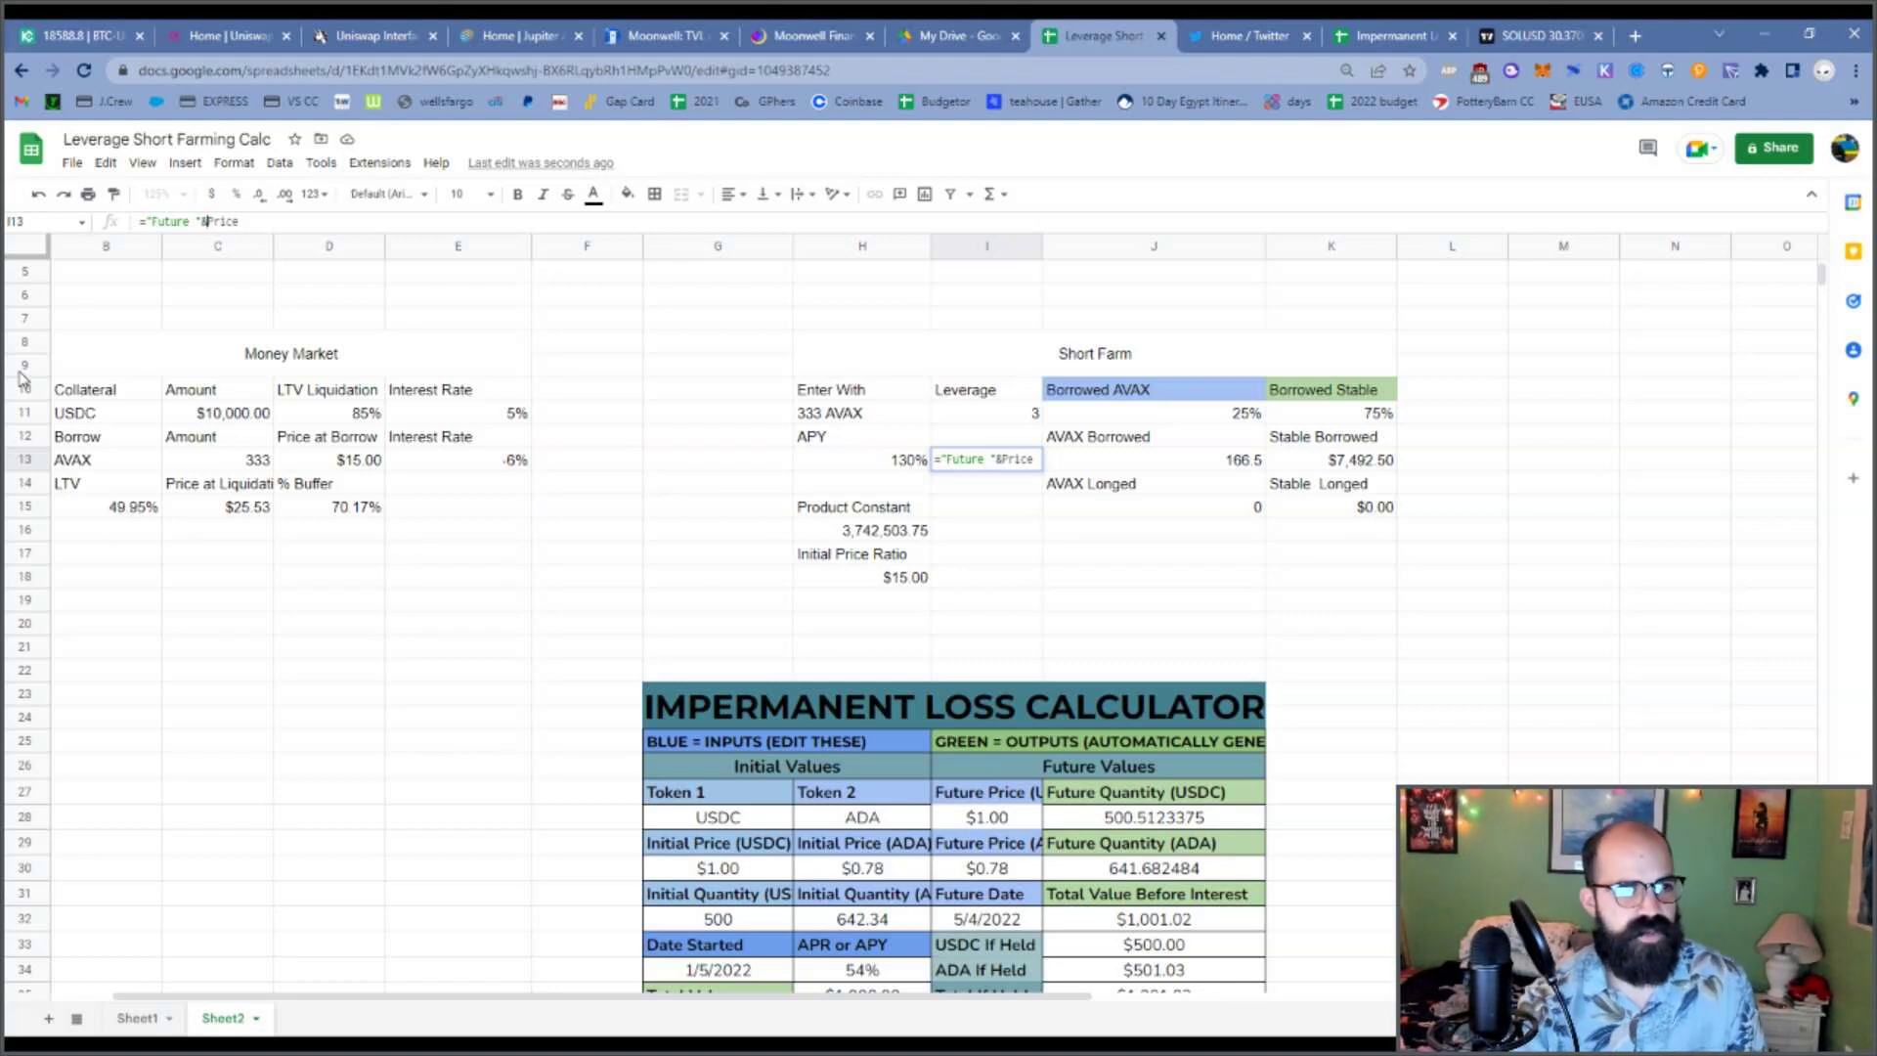
click(110, 467)
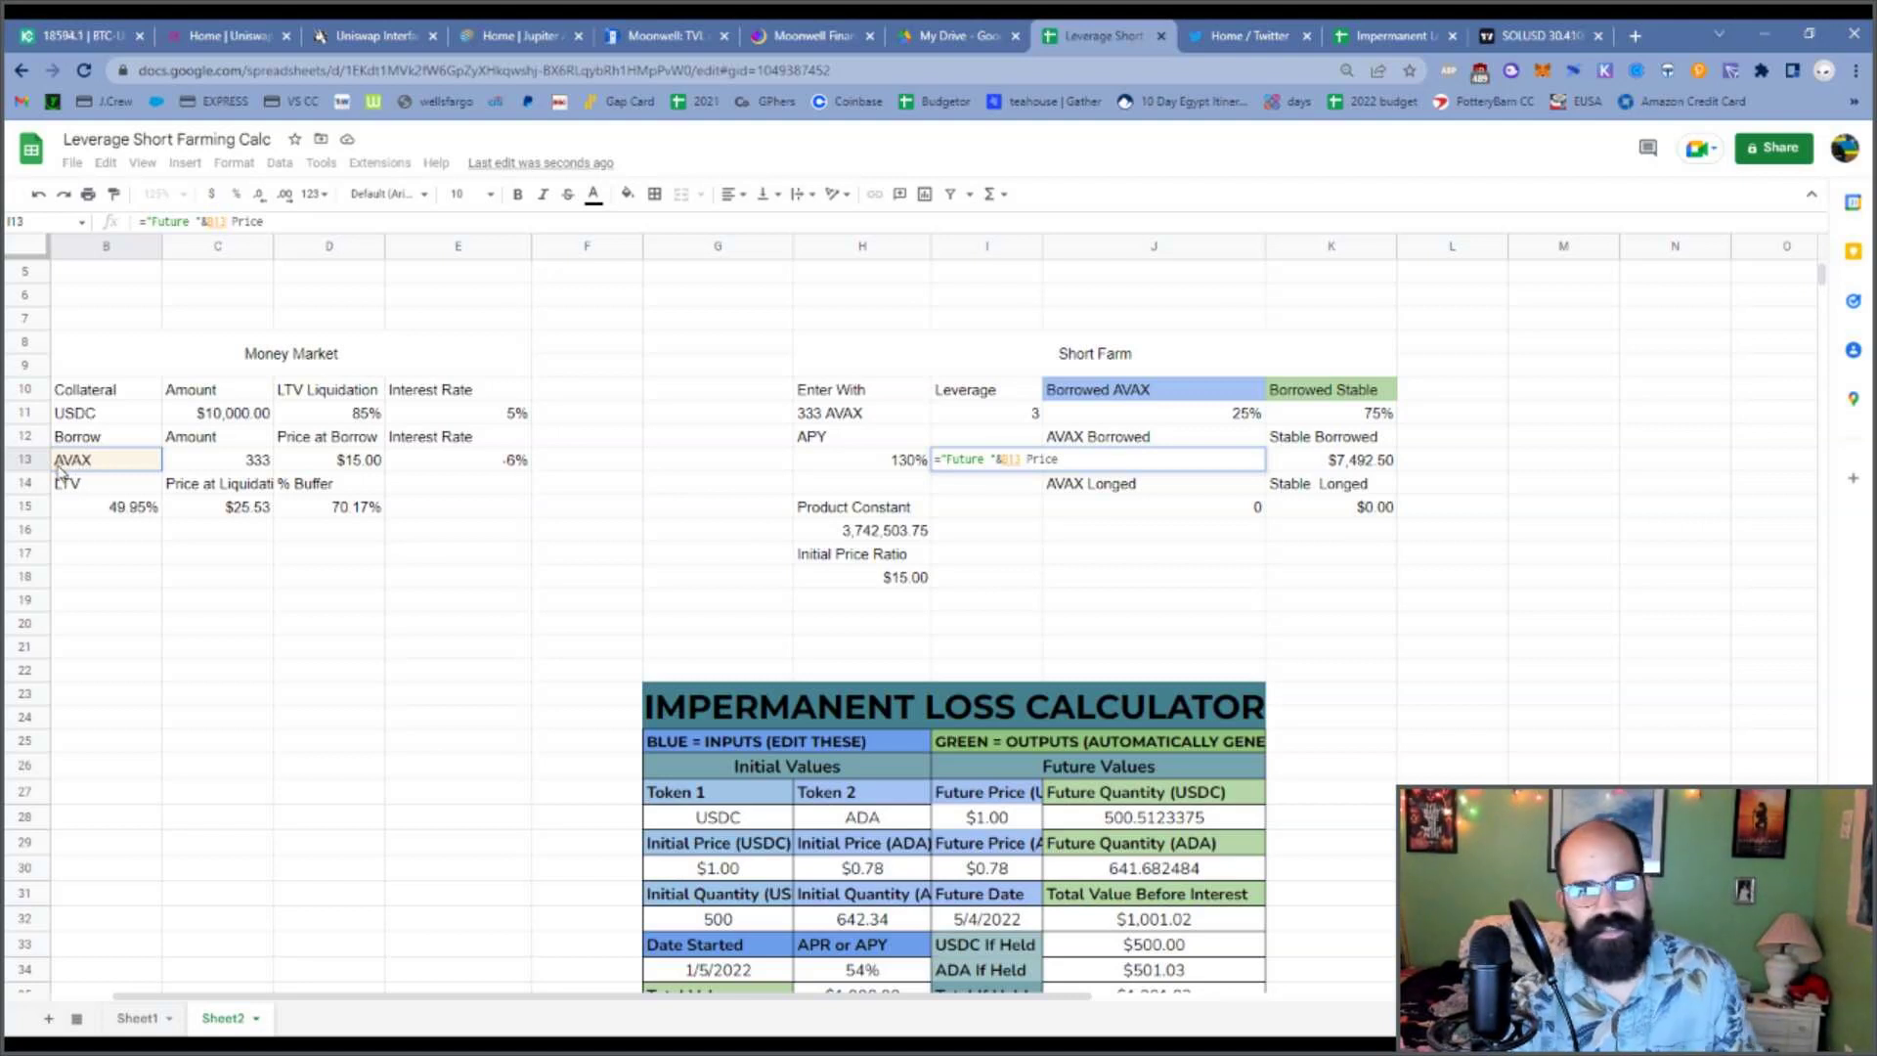
text(&")
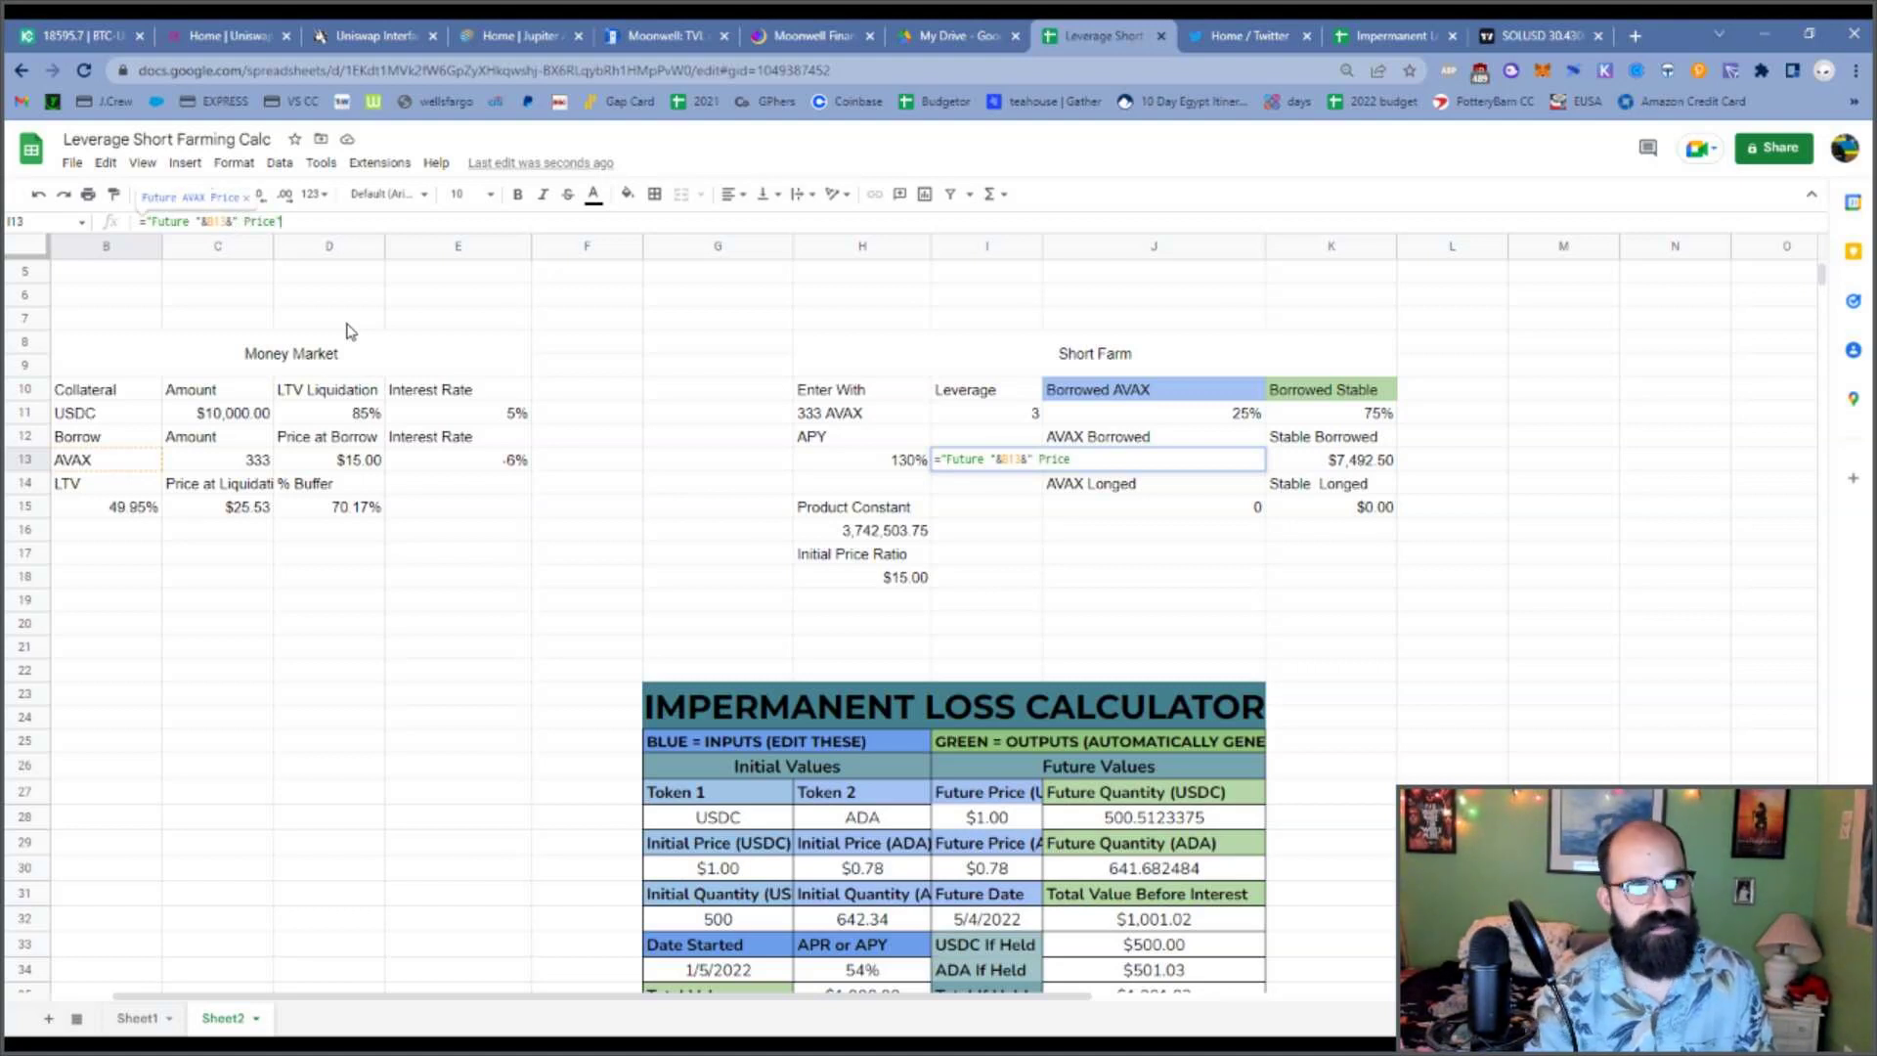
text(")
key(Return)
key(Up)
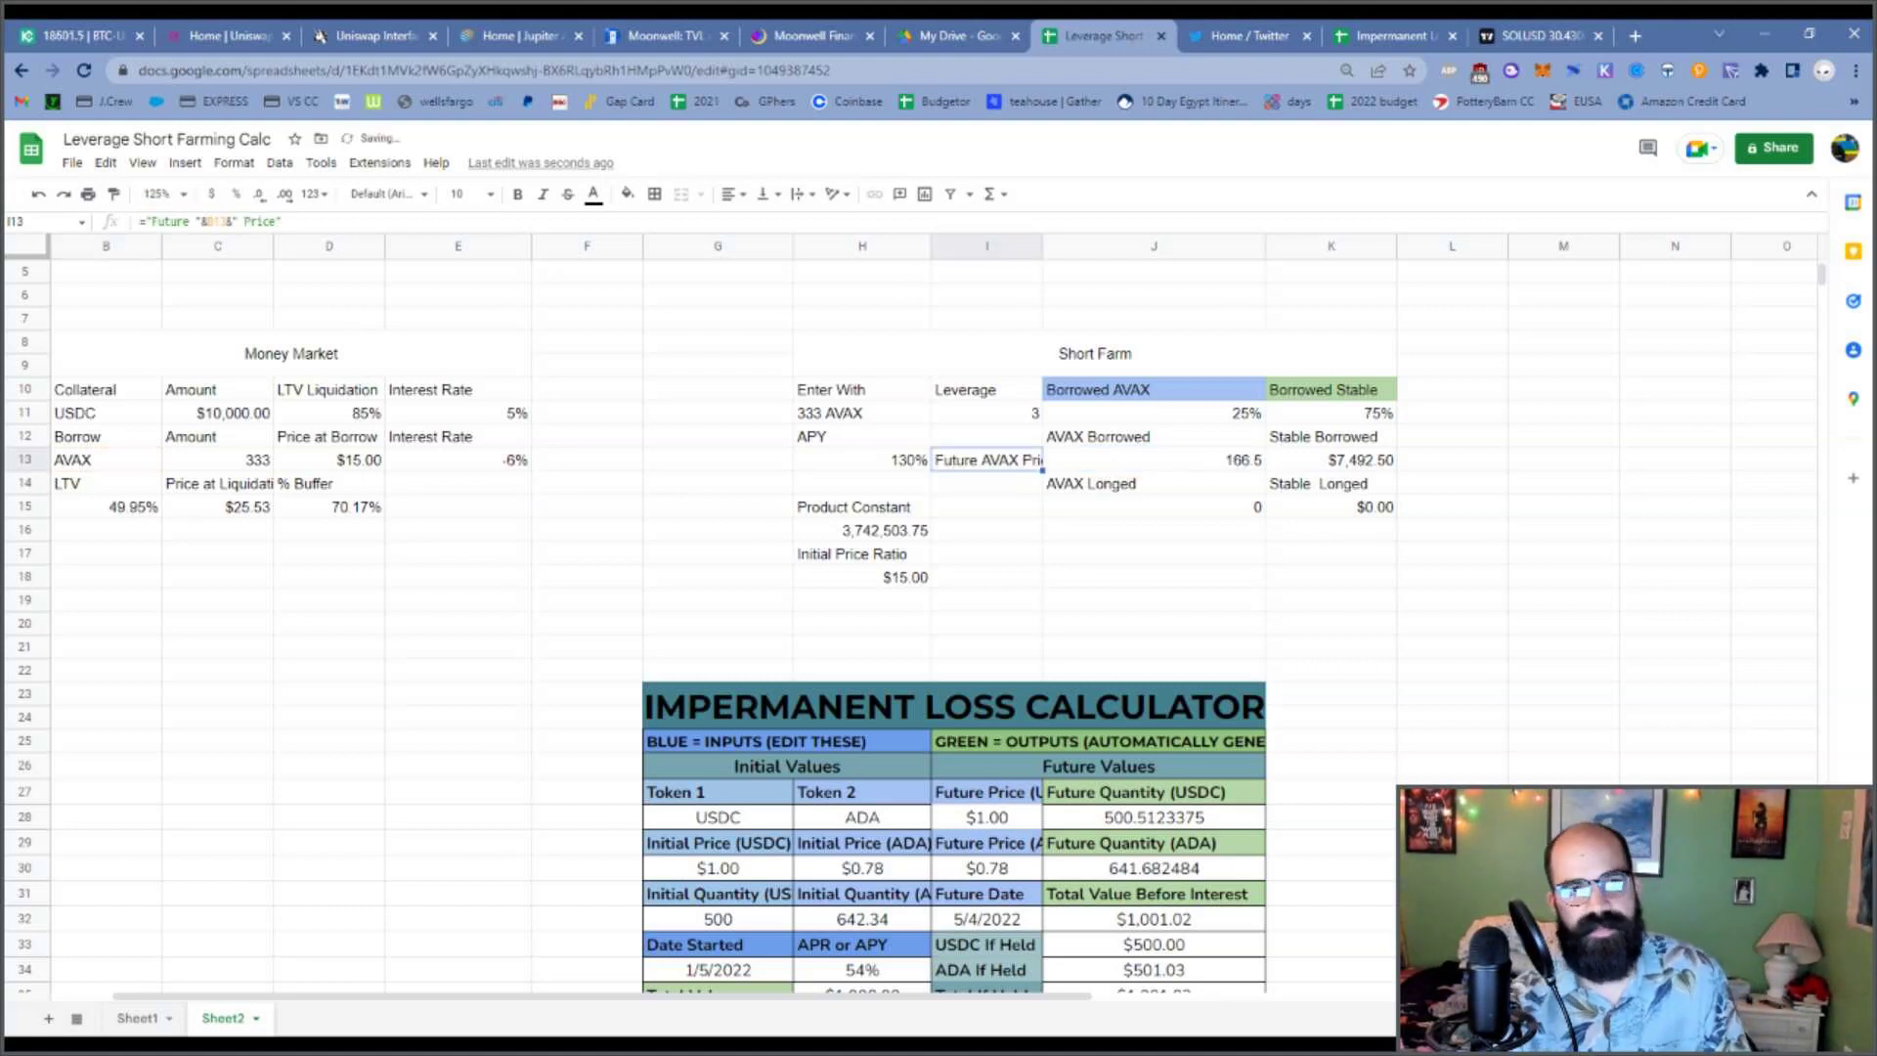
Widen column I to fit its label and enter 10 as the future AVAX price in I14.
drag(1043, 245, 1077, 246)
click(993, 493)
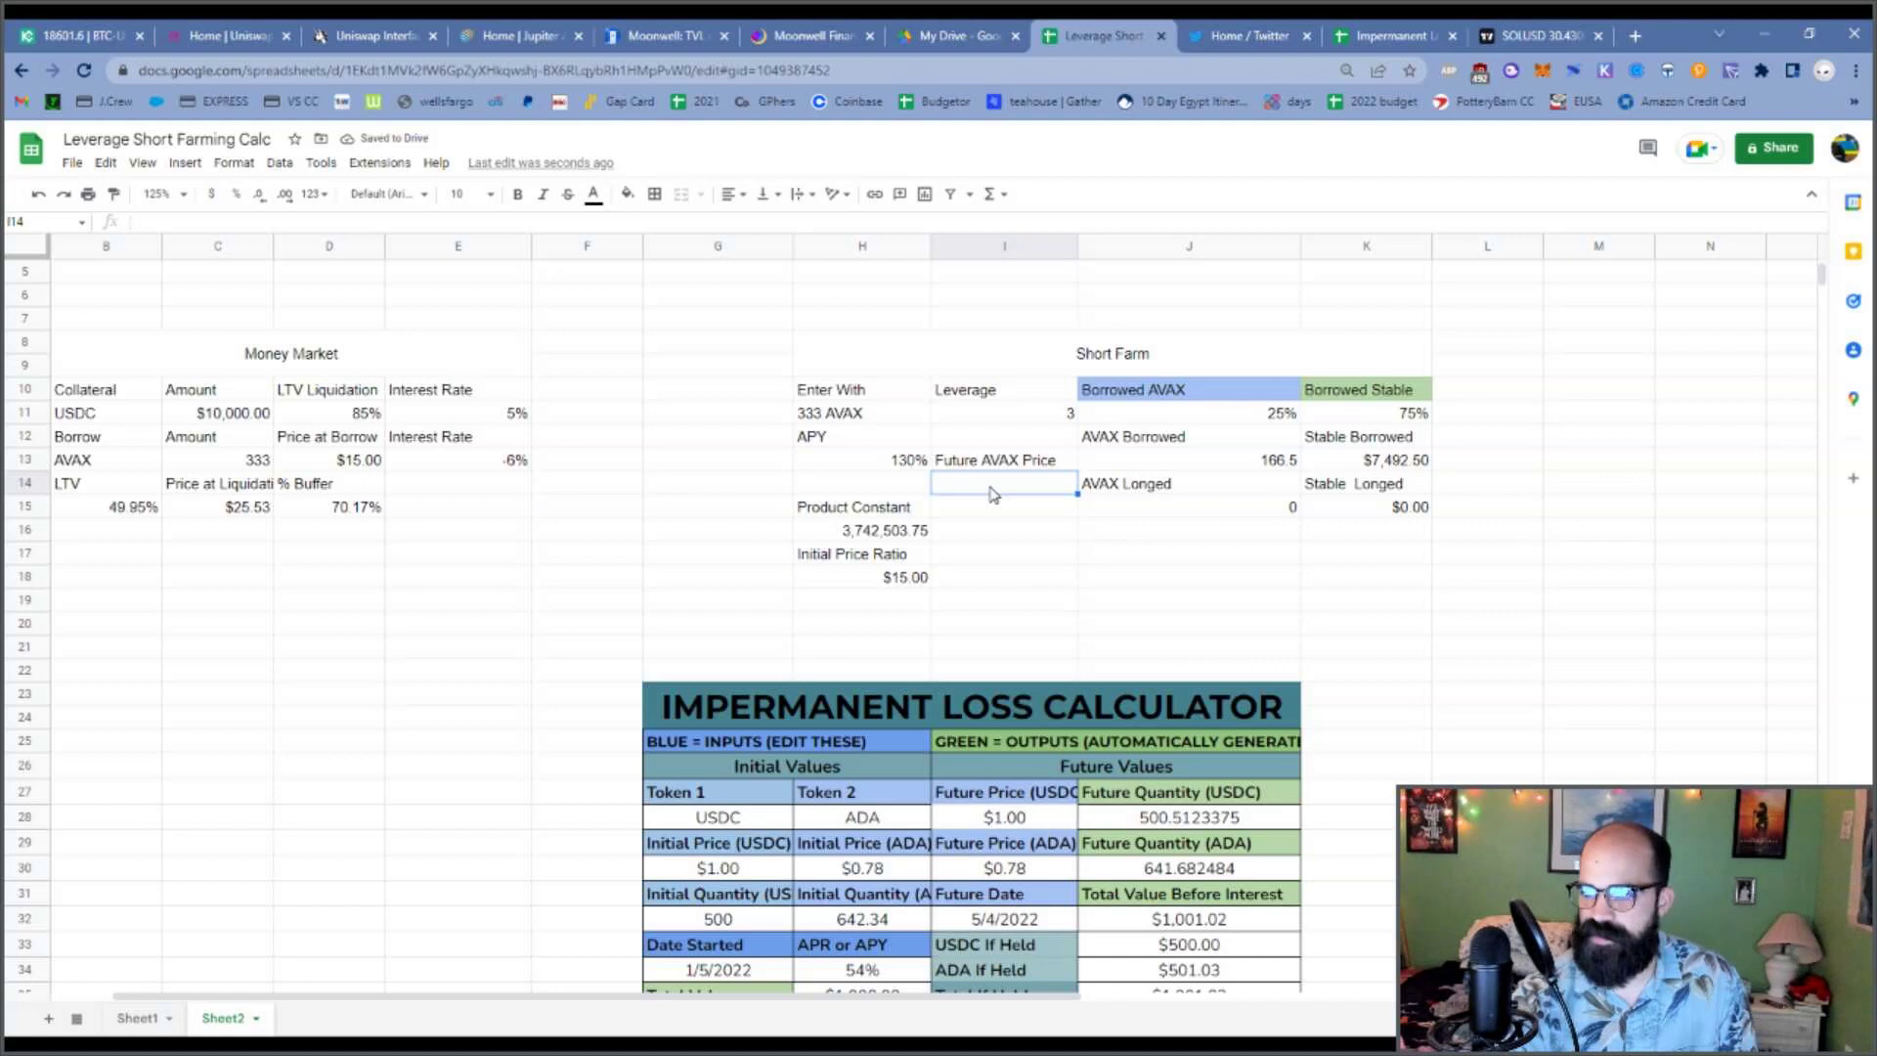
text(10)
key(Return)
click(993, 491)
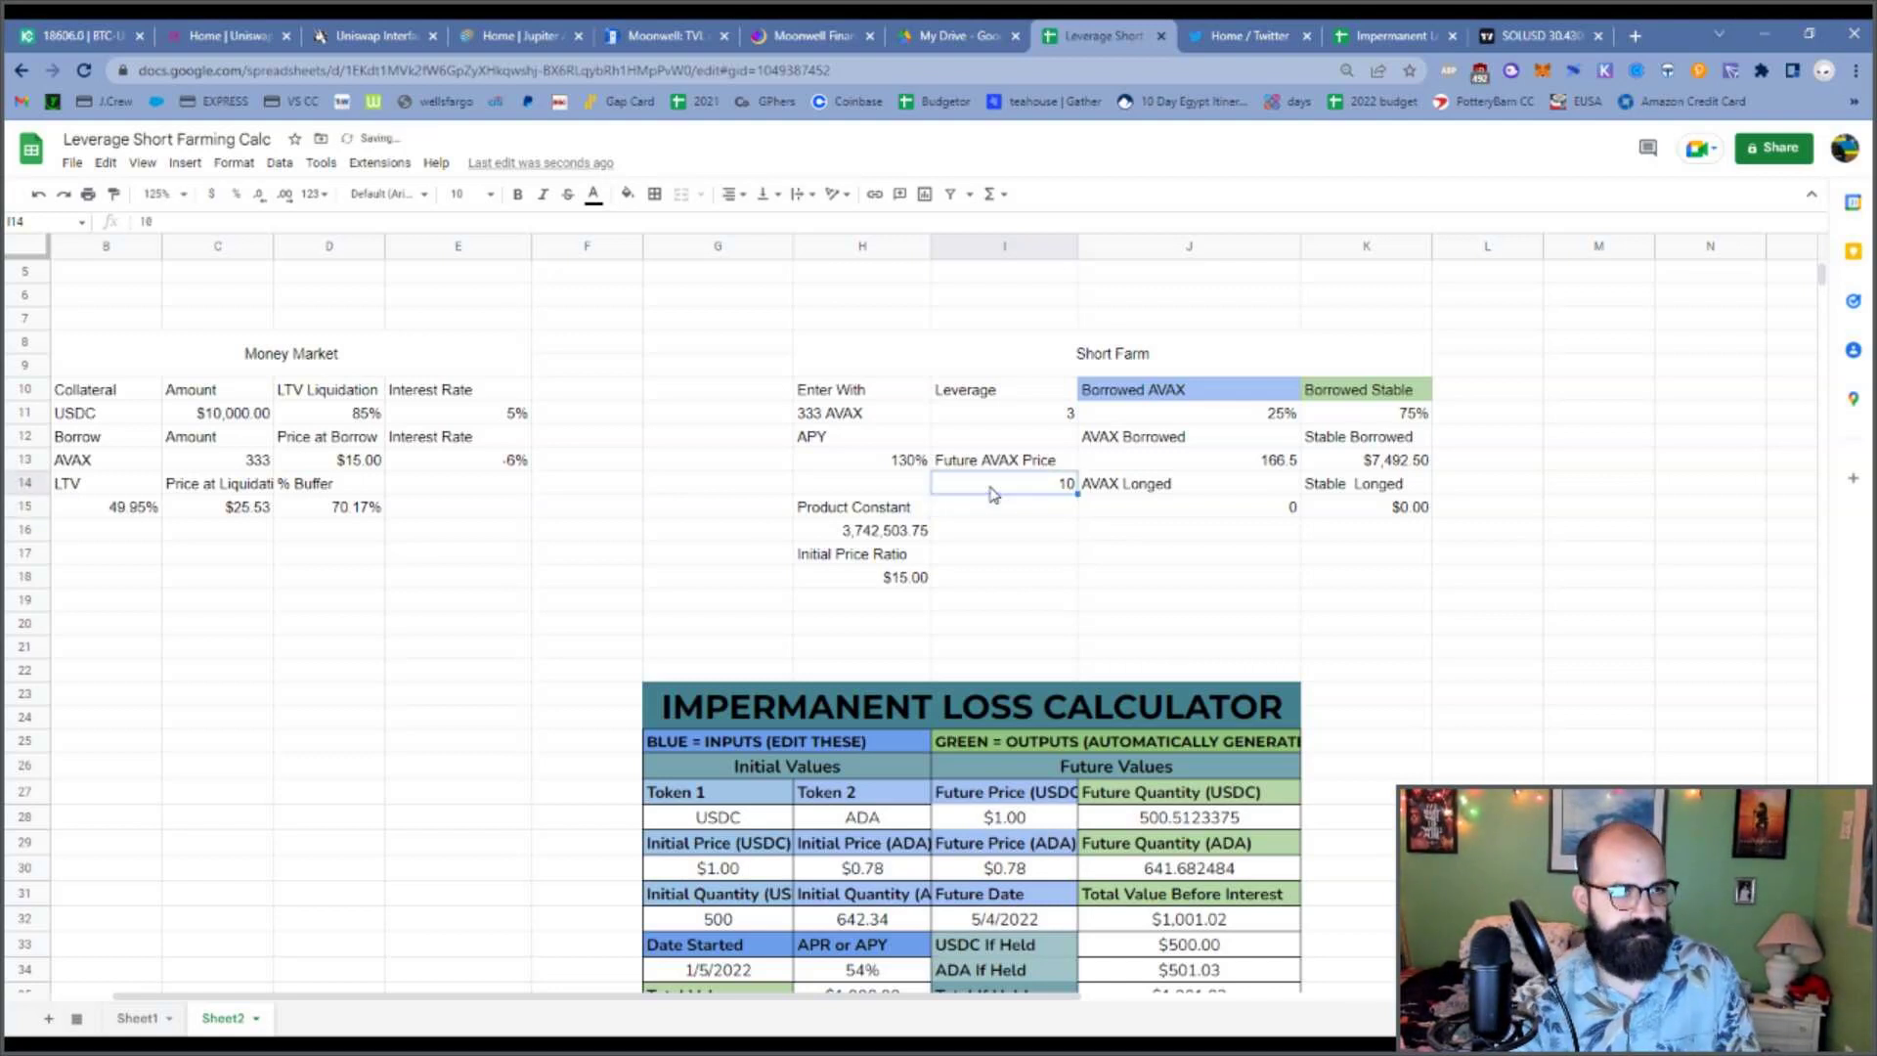
Enter the label Future Price Ratio in H19, below the initial price ratio, correcting its spelling and capitalization.
click(892, 608)
text(Future )
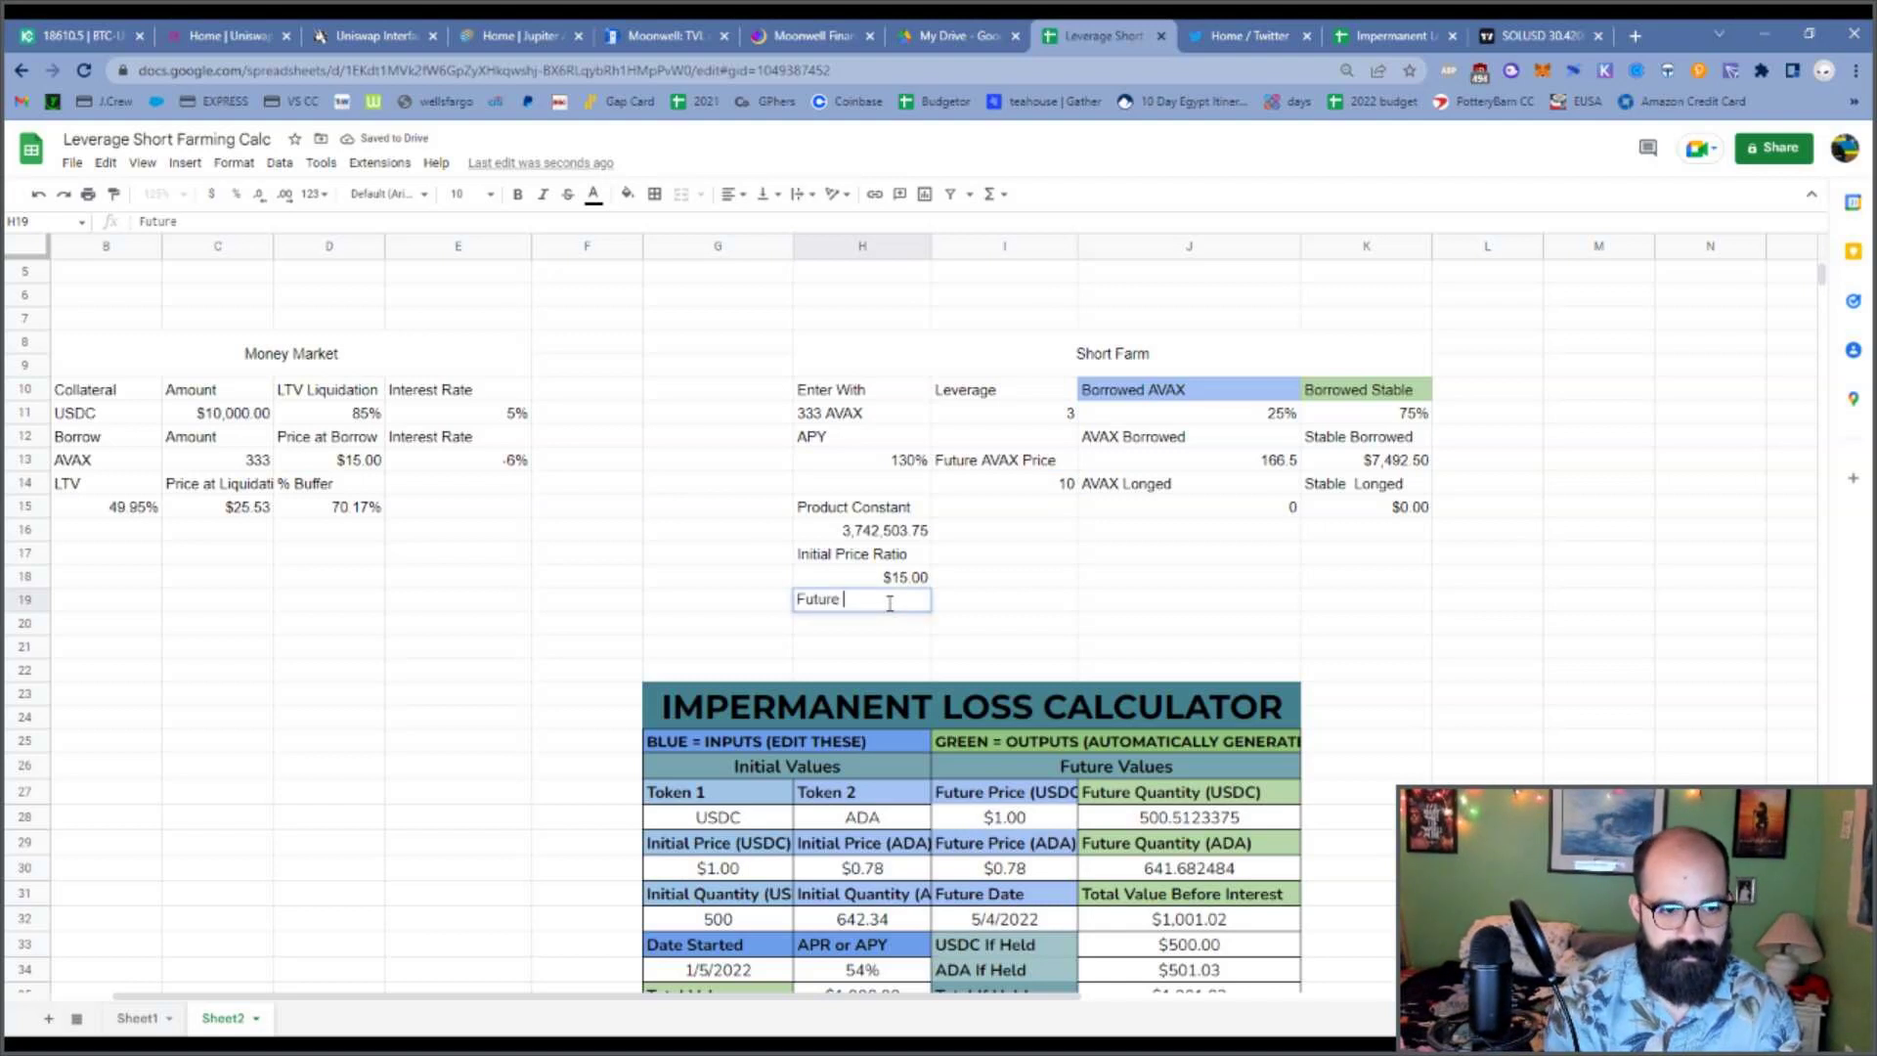
text(PRice Ration)
key(Return)
key(Up)
click(310, 223)
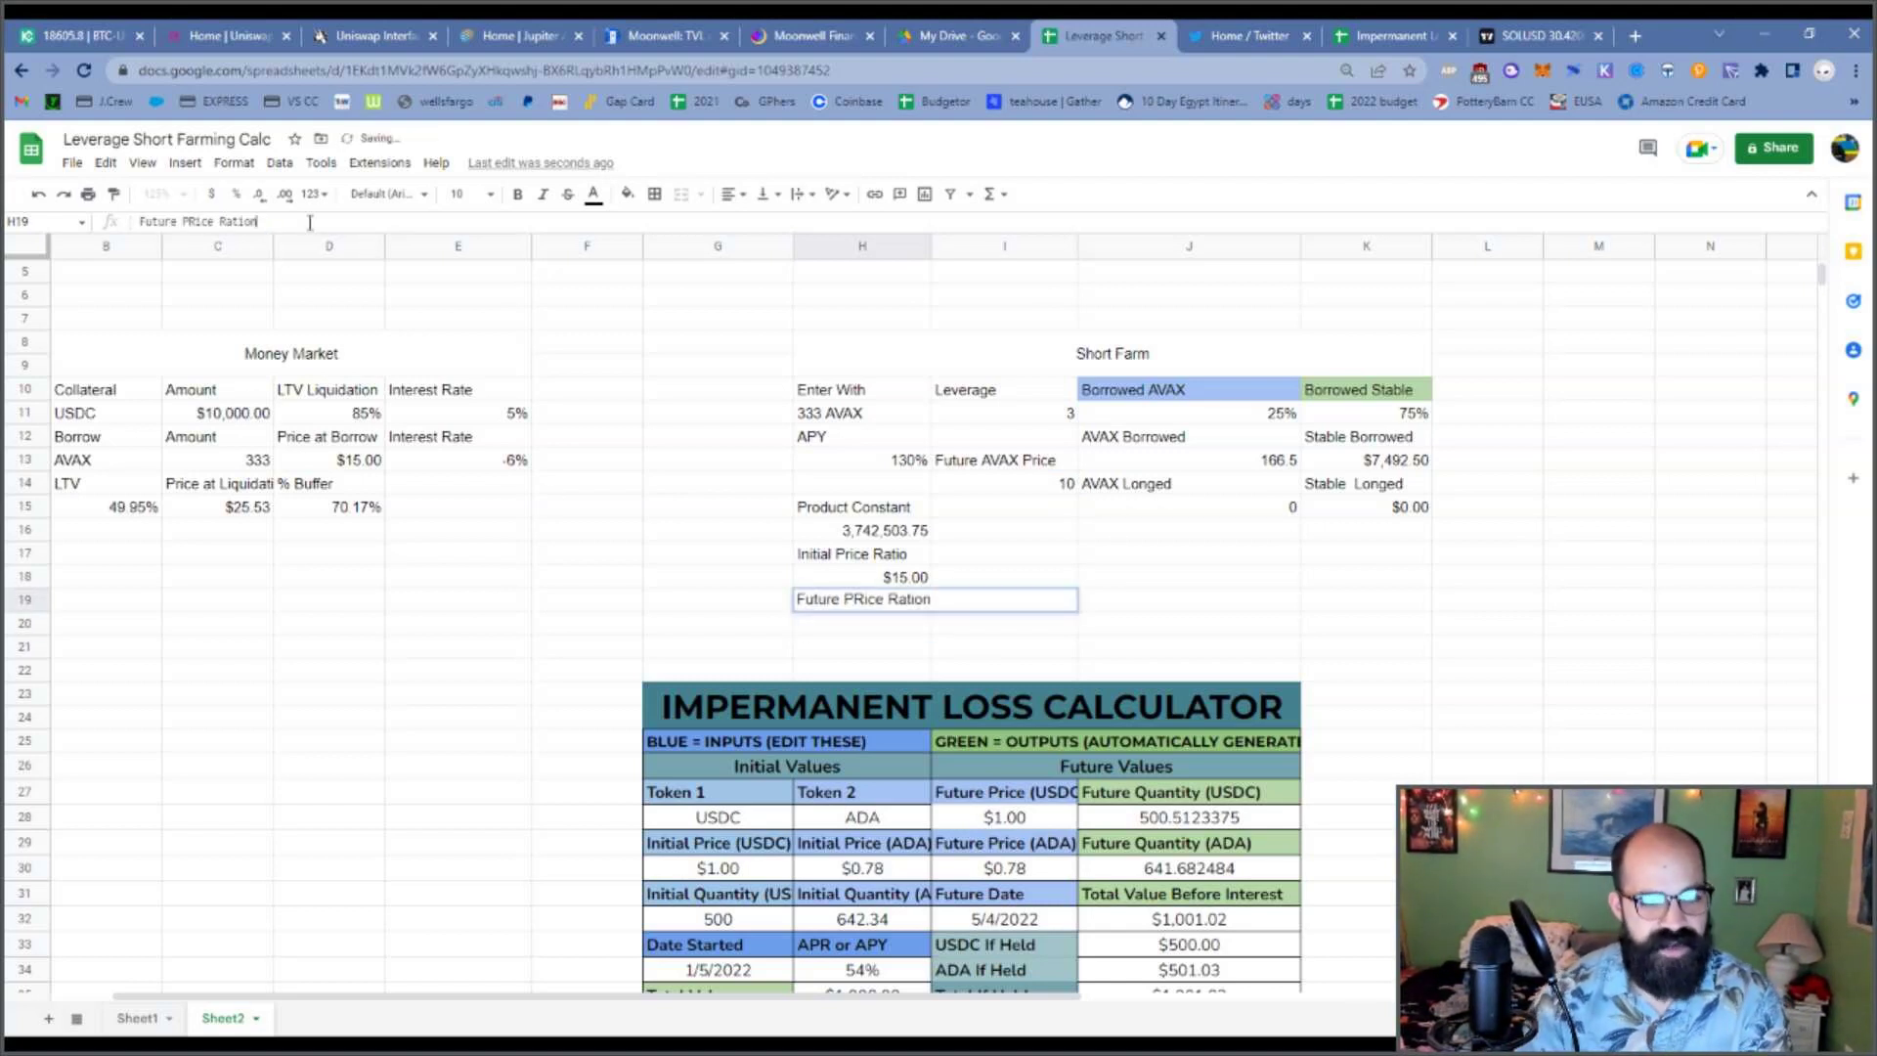
key(ctrl+Left)
key(ctrl+Left)
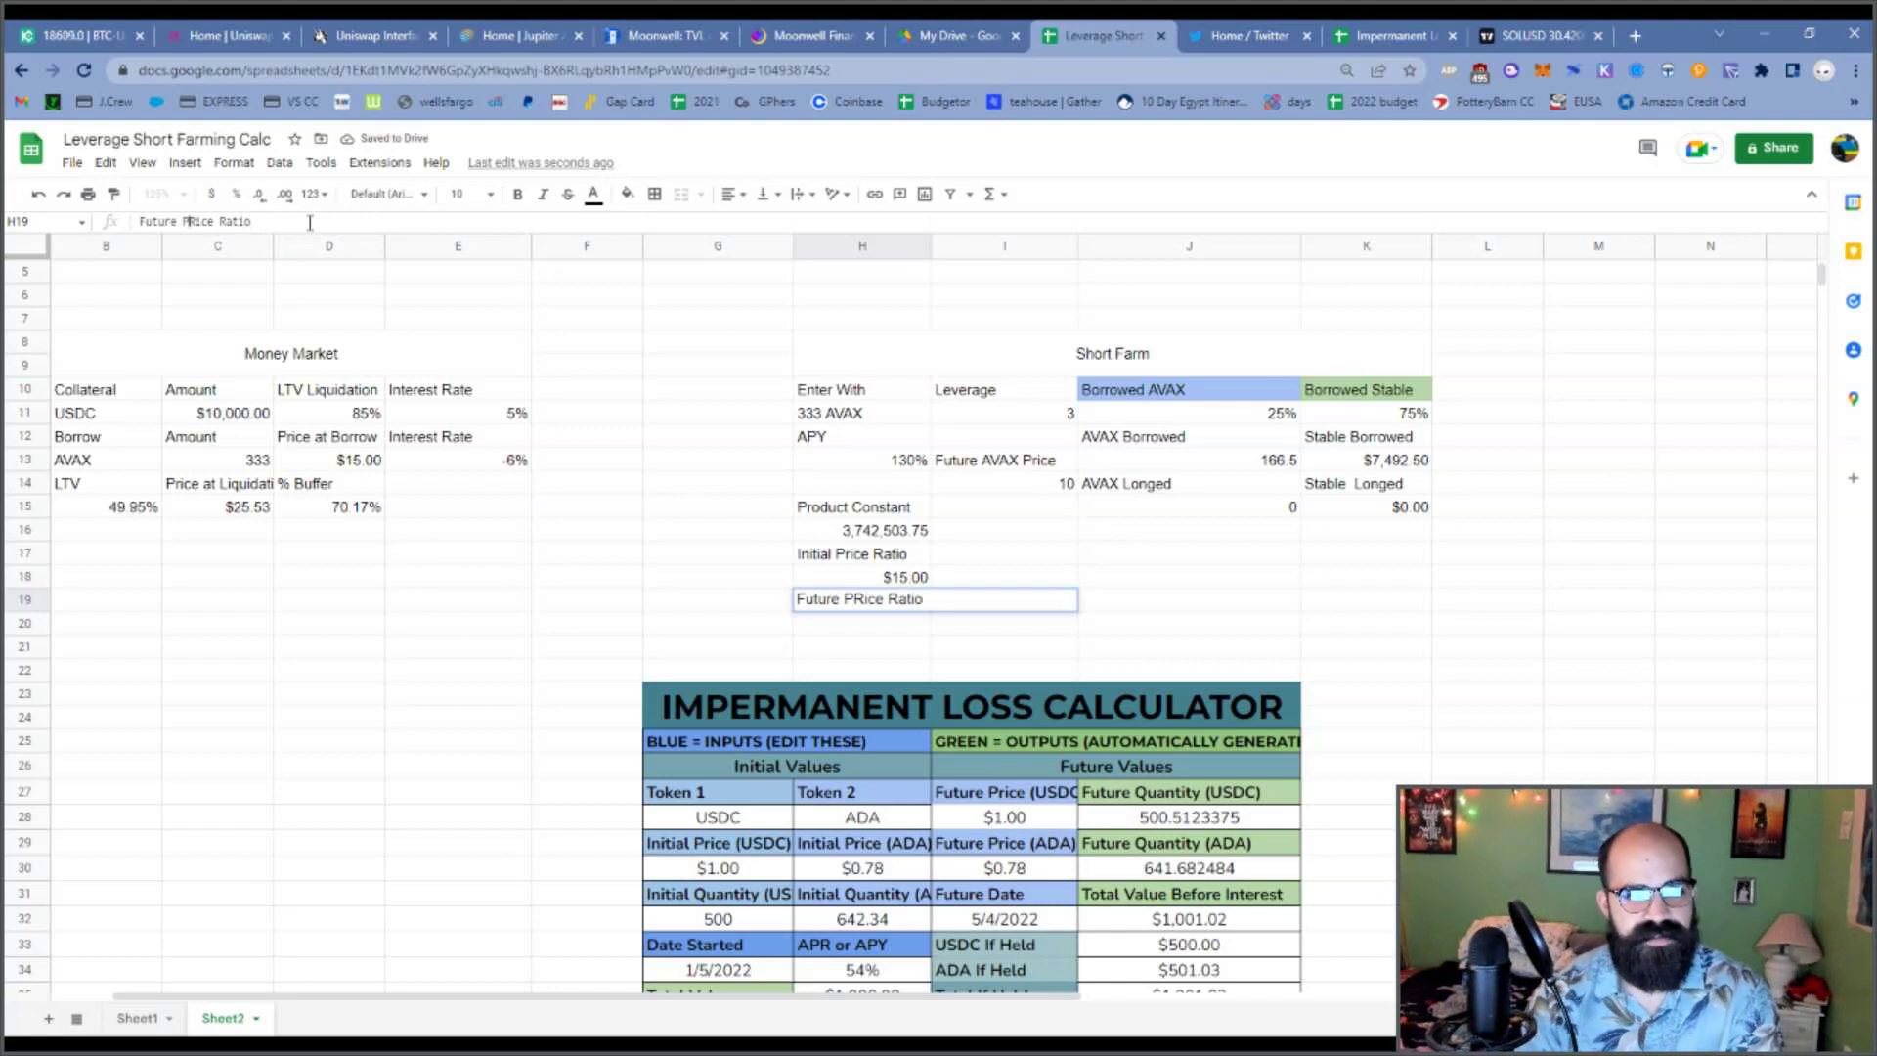
key(BackSpace)
text(r)
key(Return)
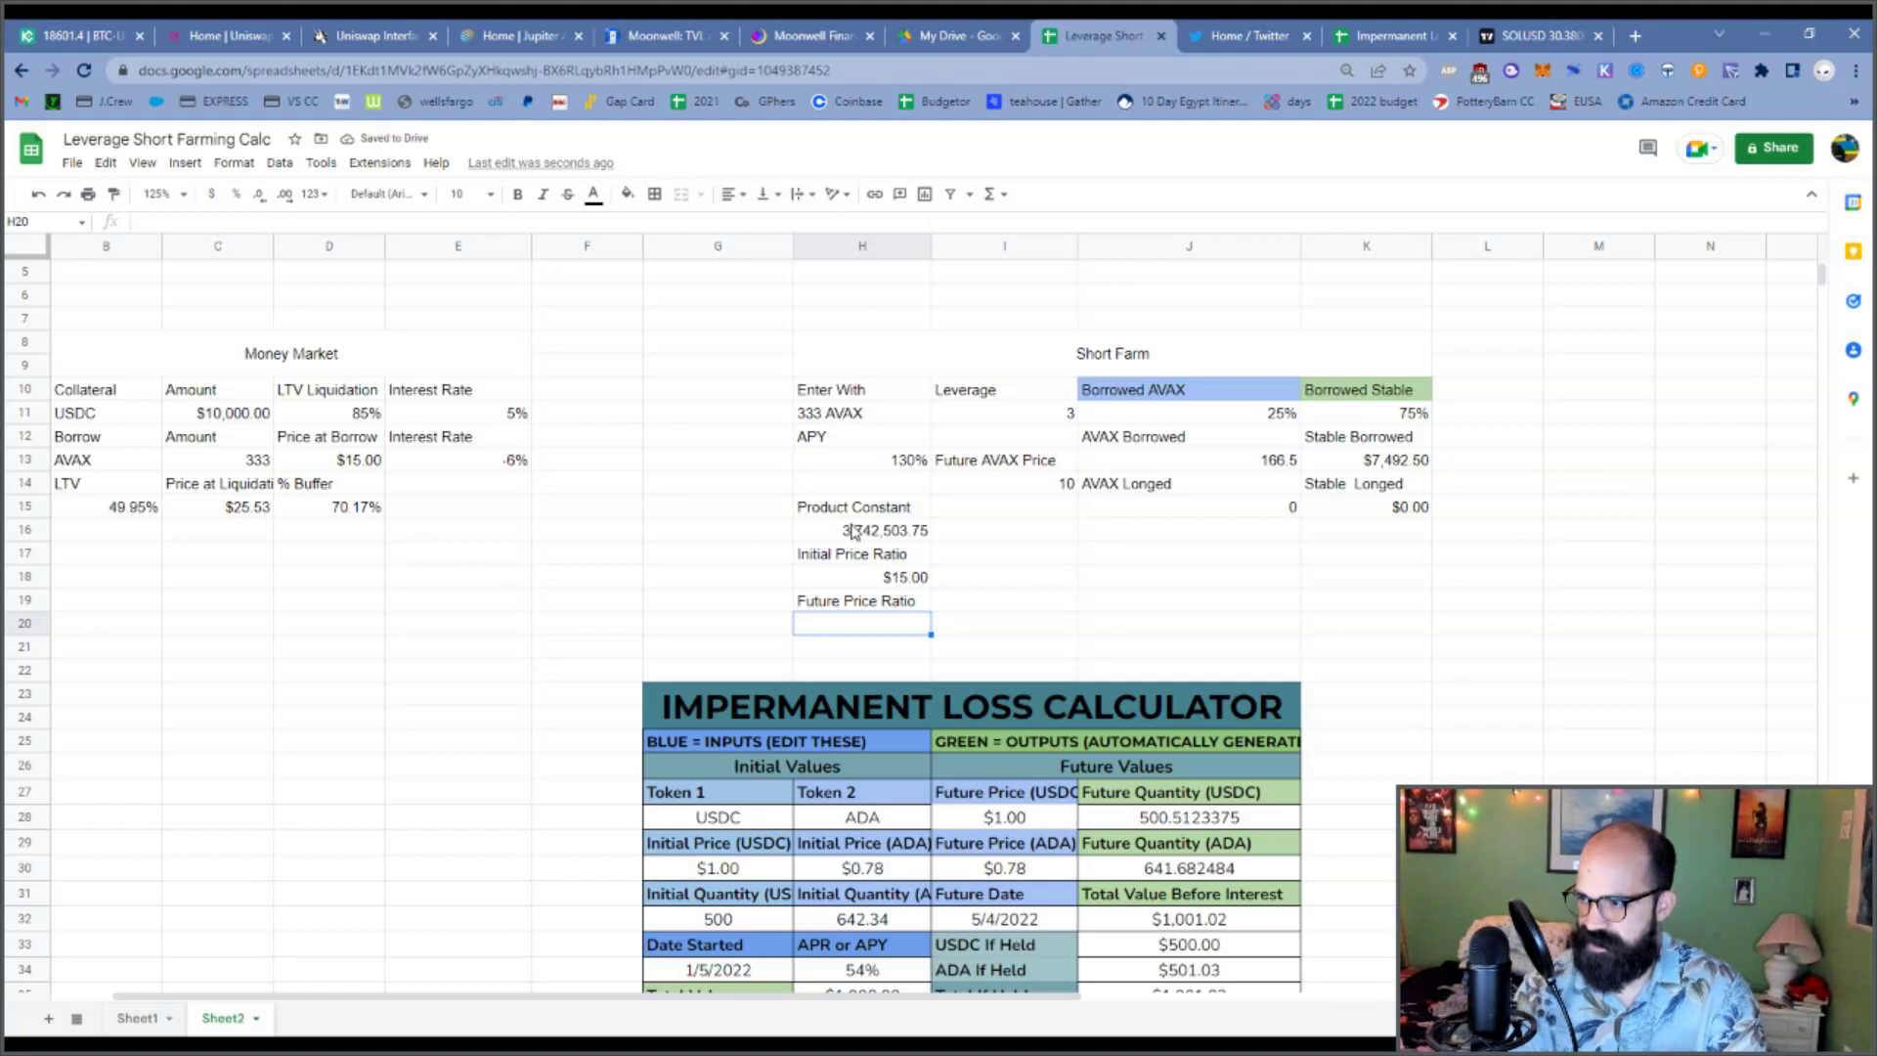
Enter the Future Price Ratio formula =I14/1 in H20.
text(=)
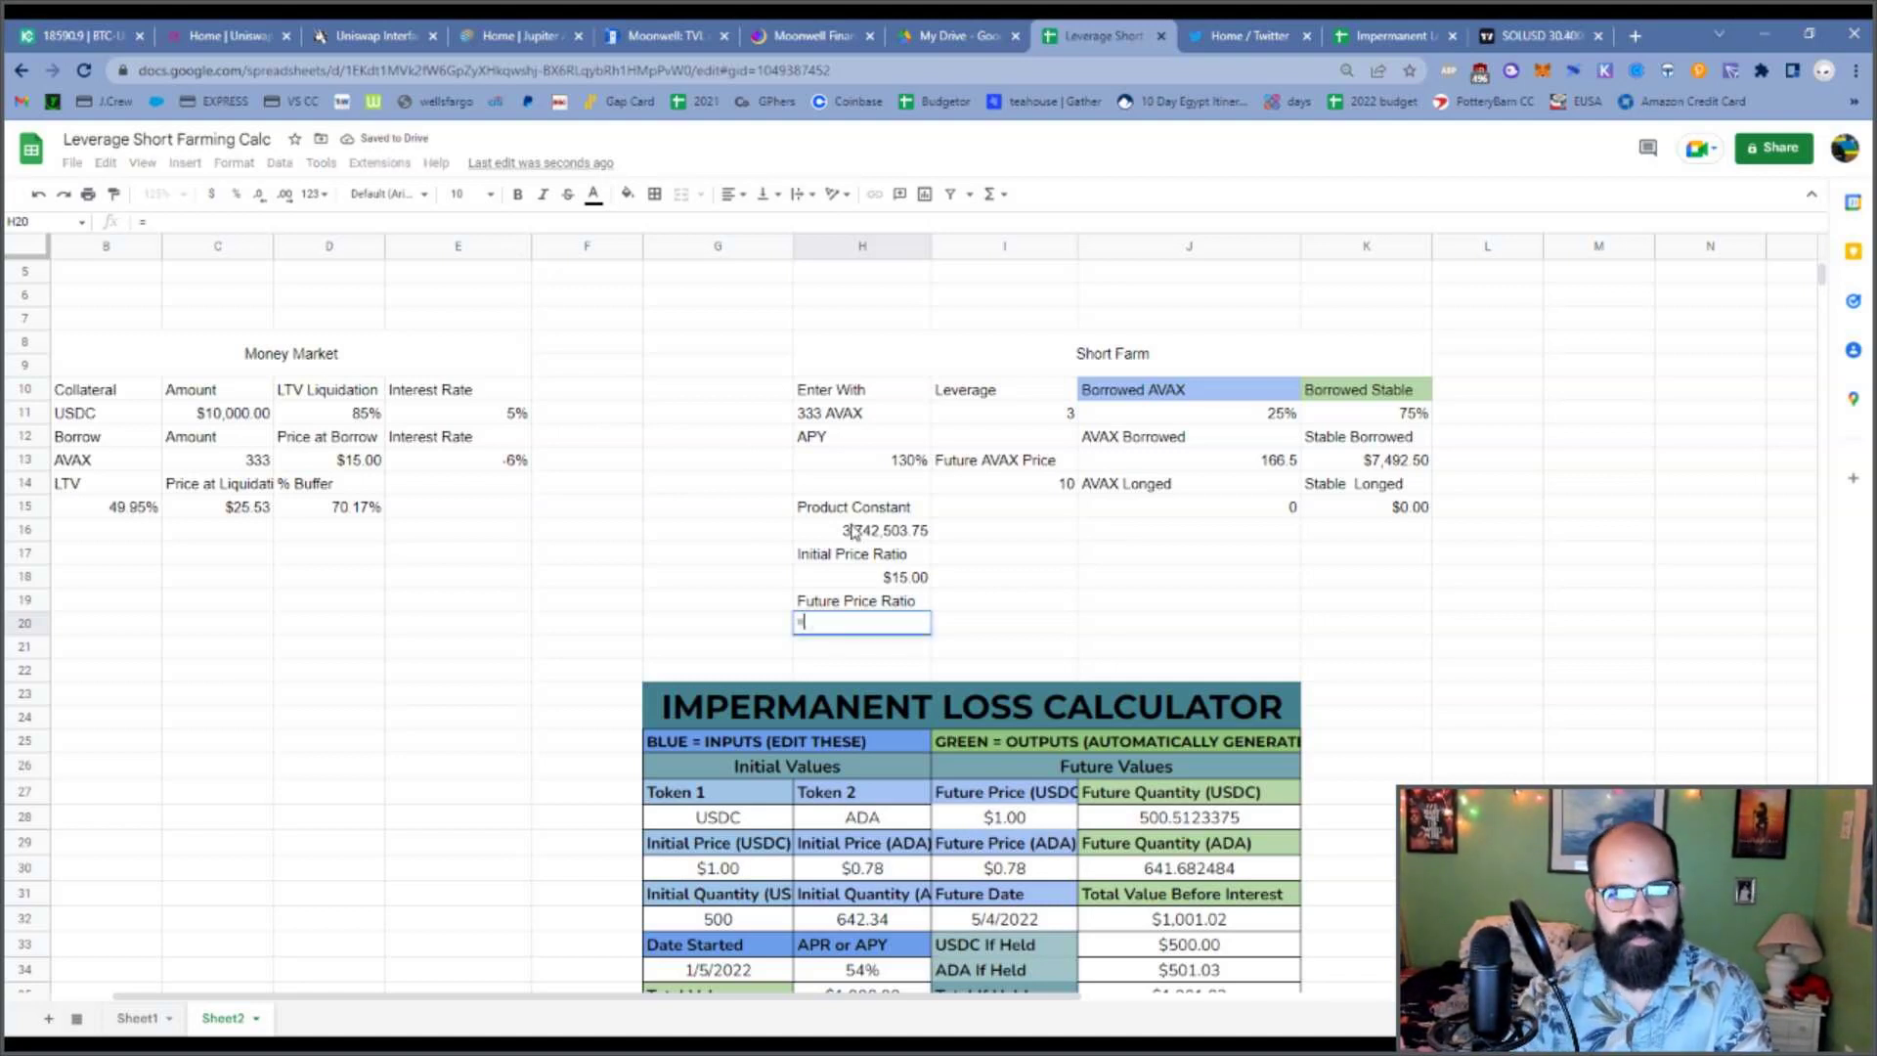
click(1020, 485)
text(/1)
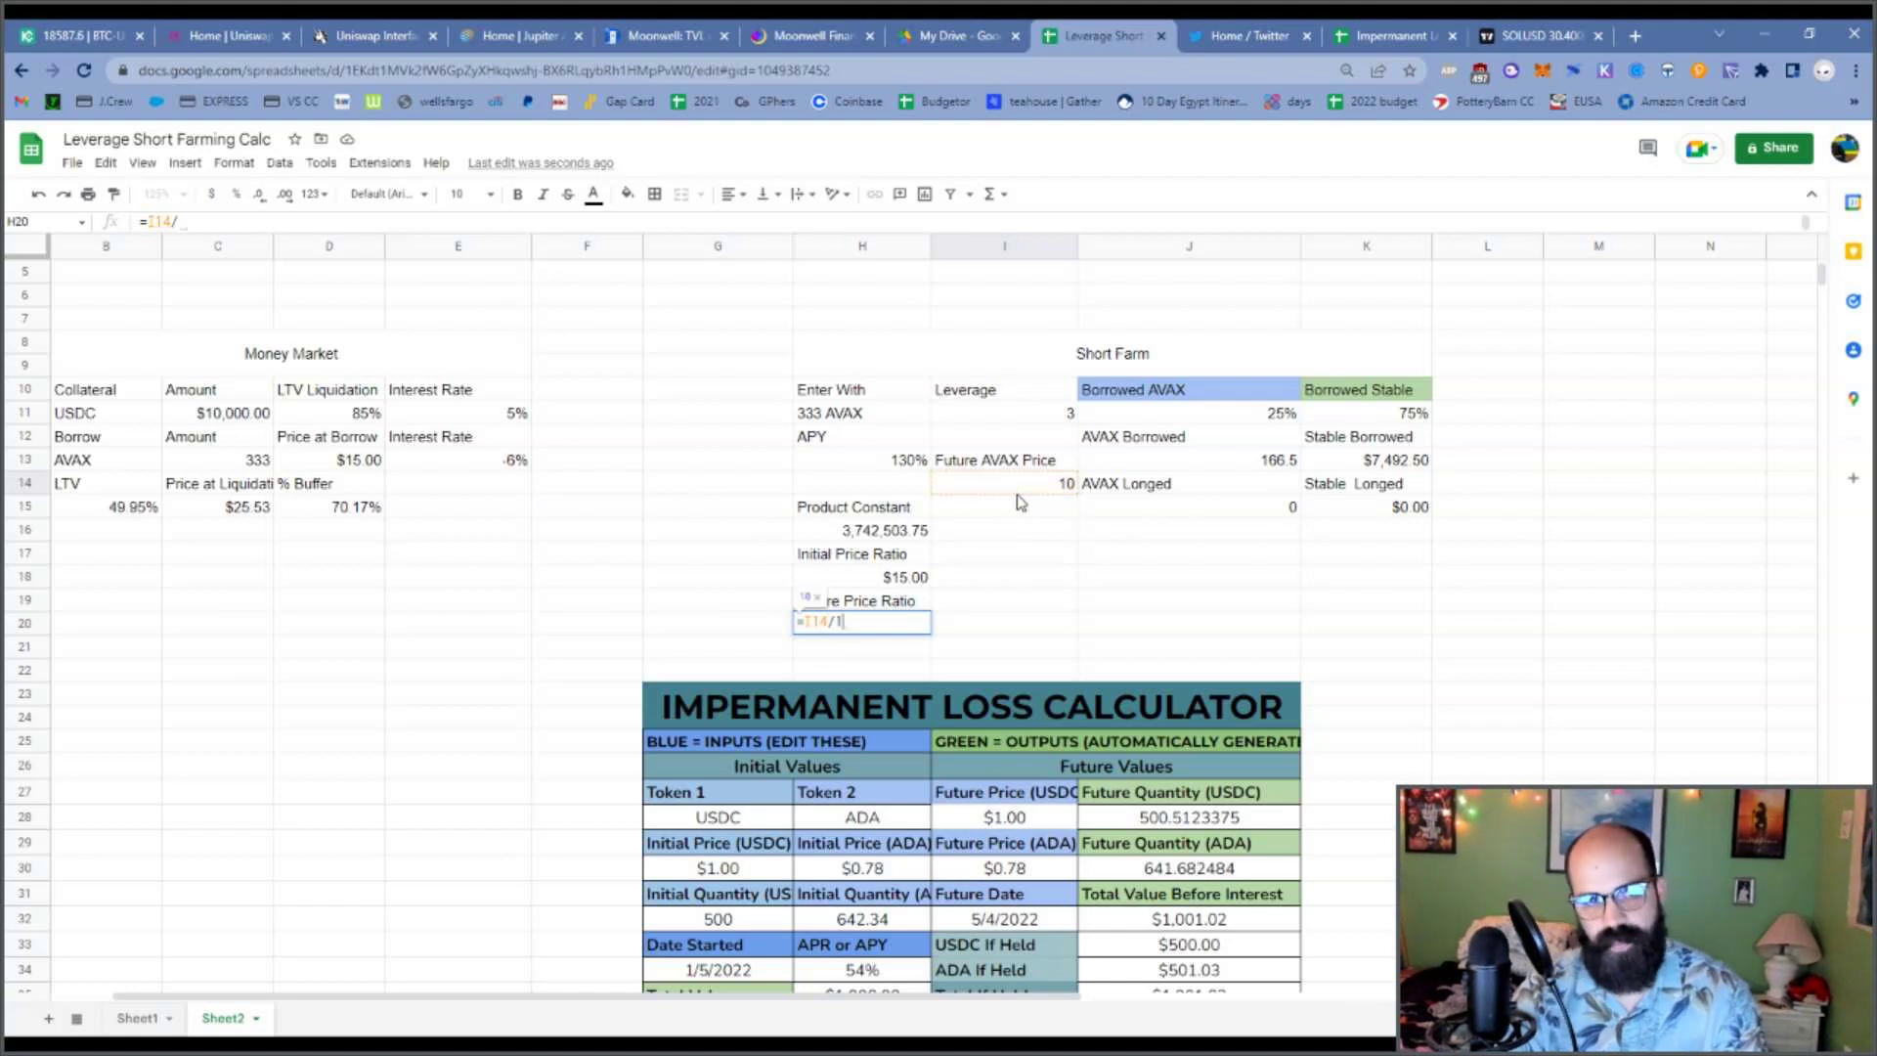
key(Return)
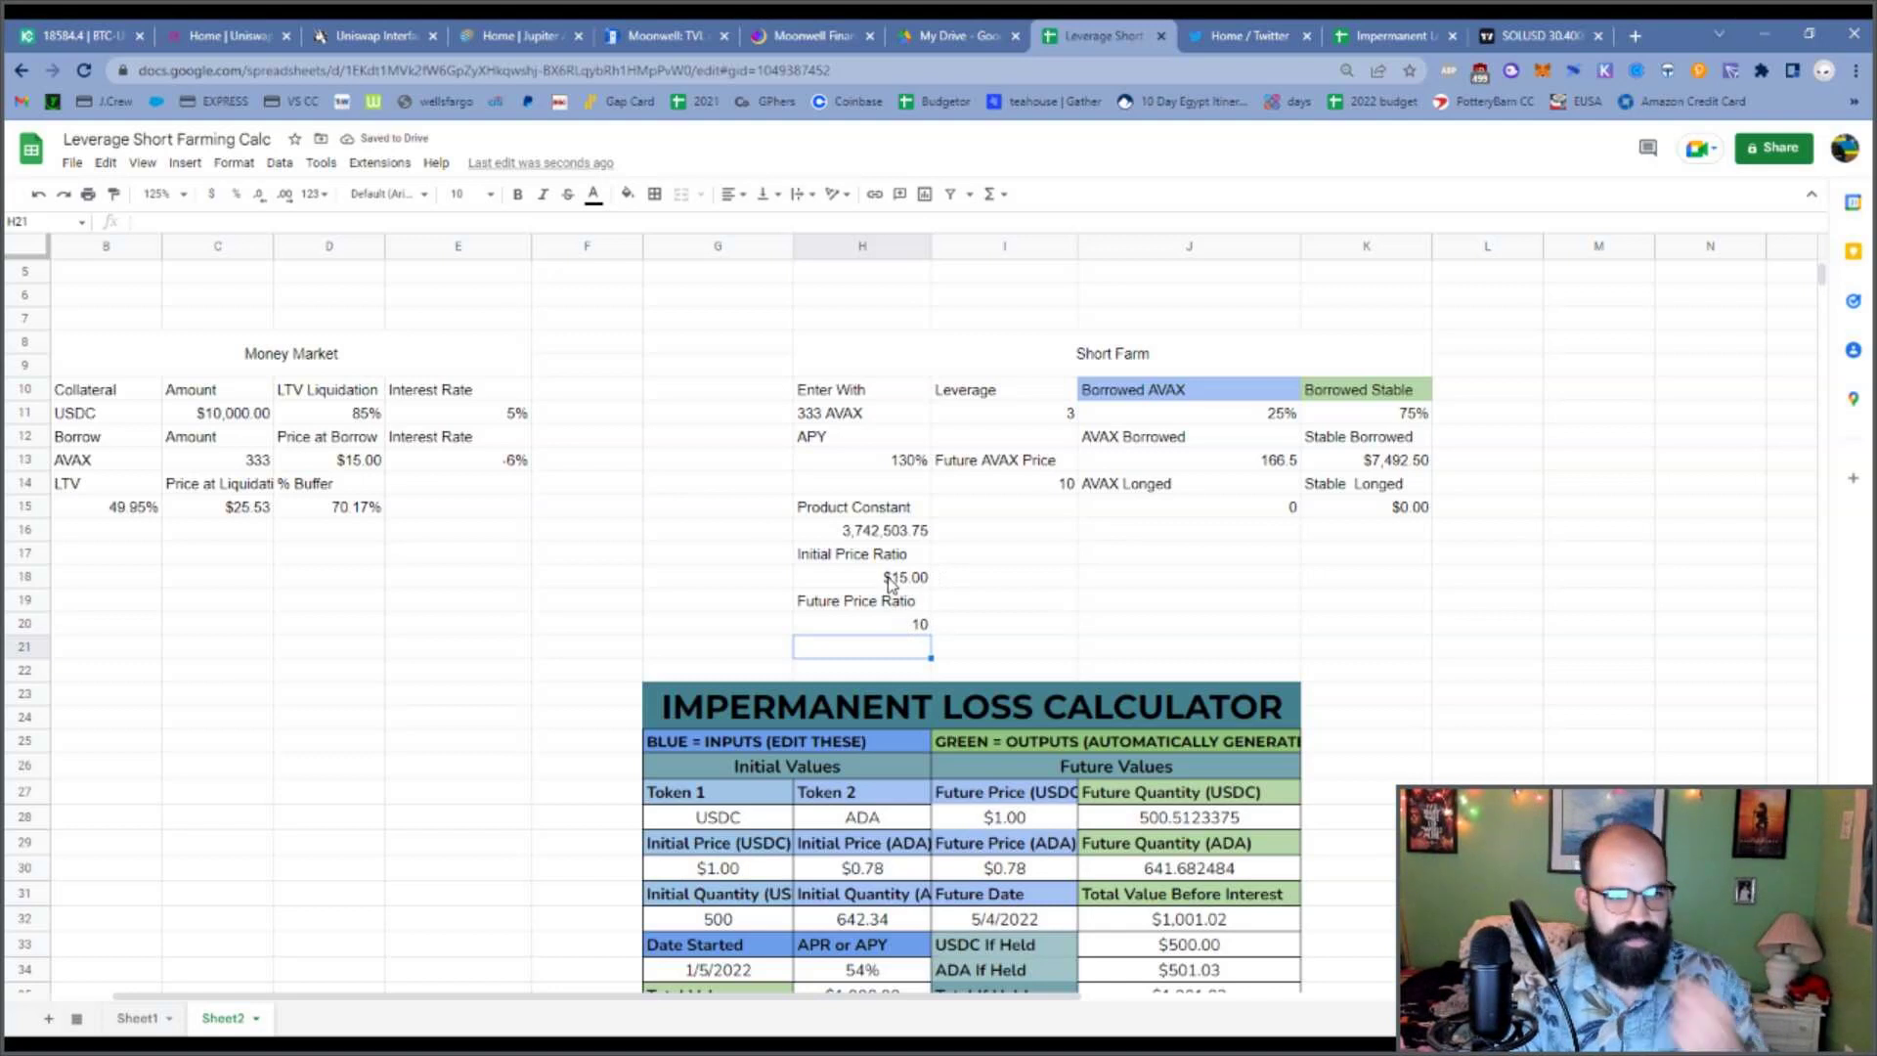
Examine the calculator's formulas for Impermanent Loss in J36, Future Quantity (USDC) in J28 and Initial Price Ratio in H38.
scroll(890, 584, down, 4)
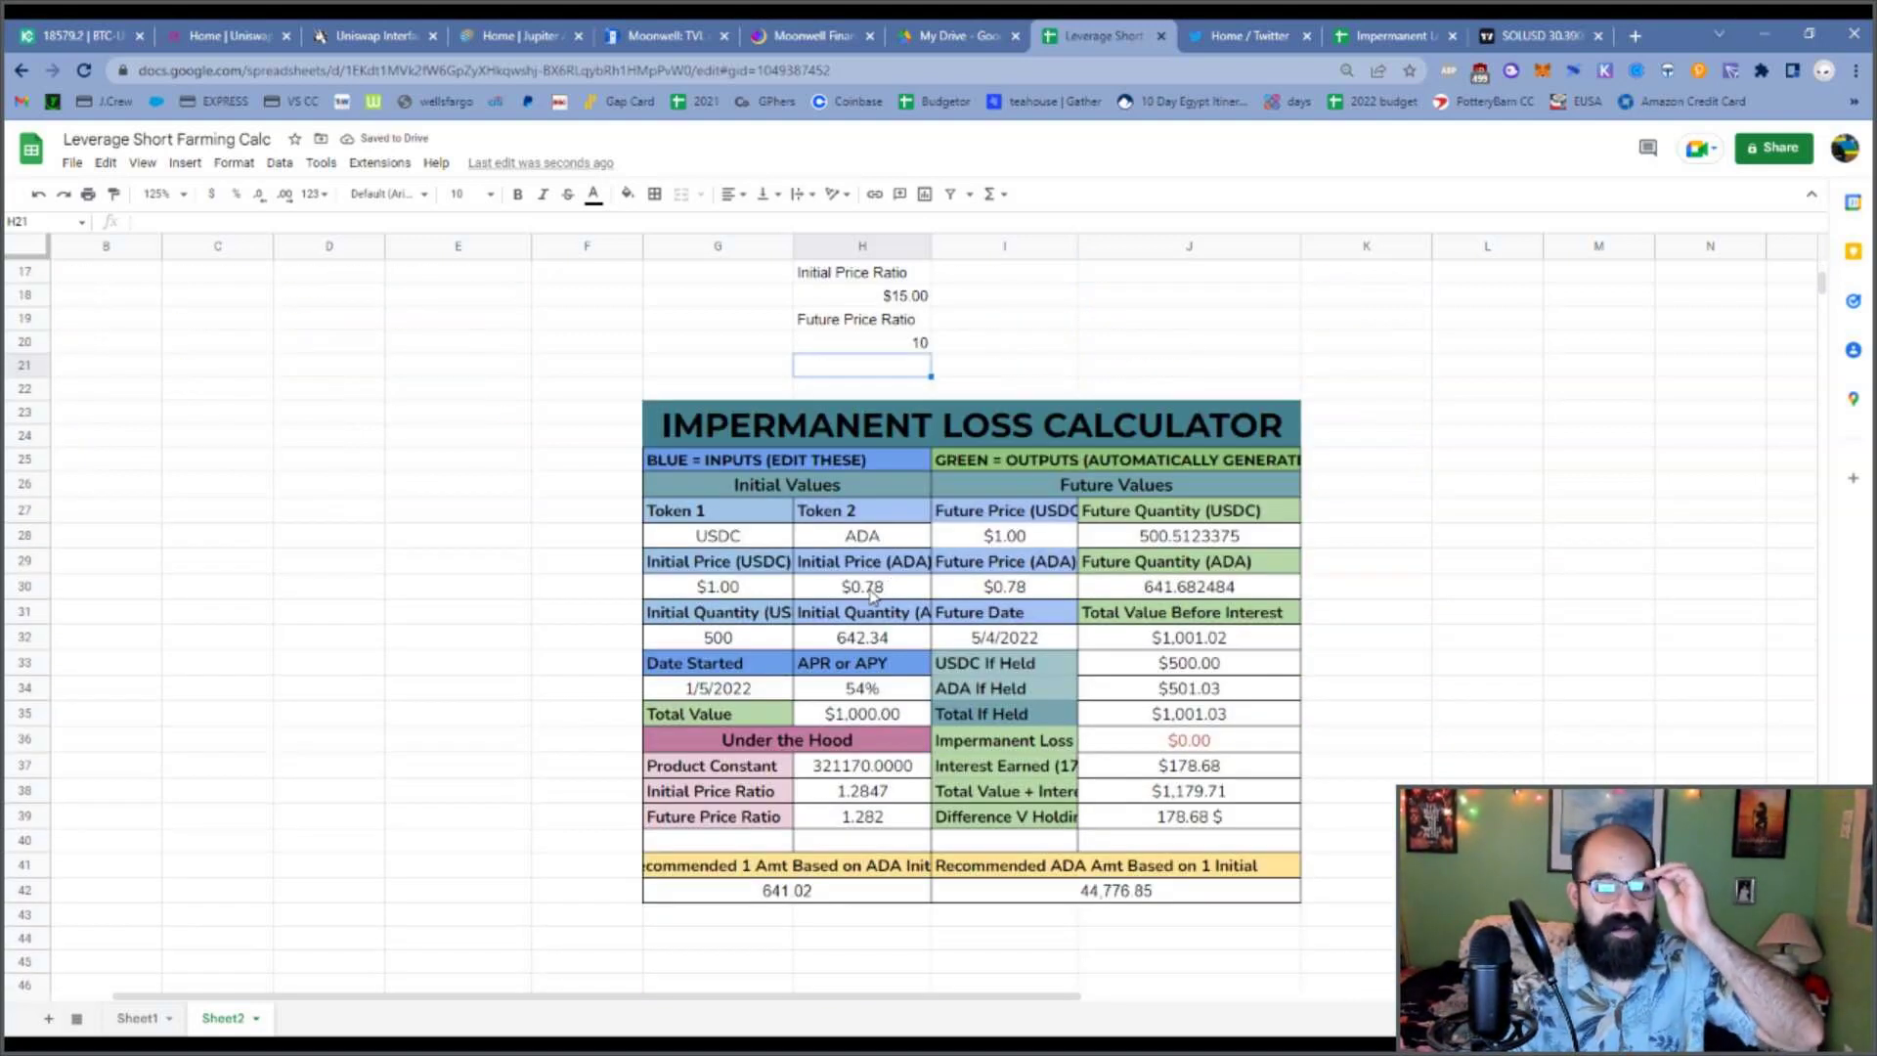
click(1188, 743)
click(160, 217)
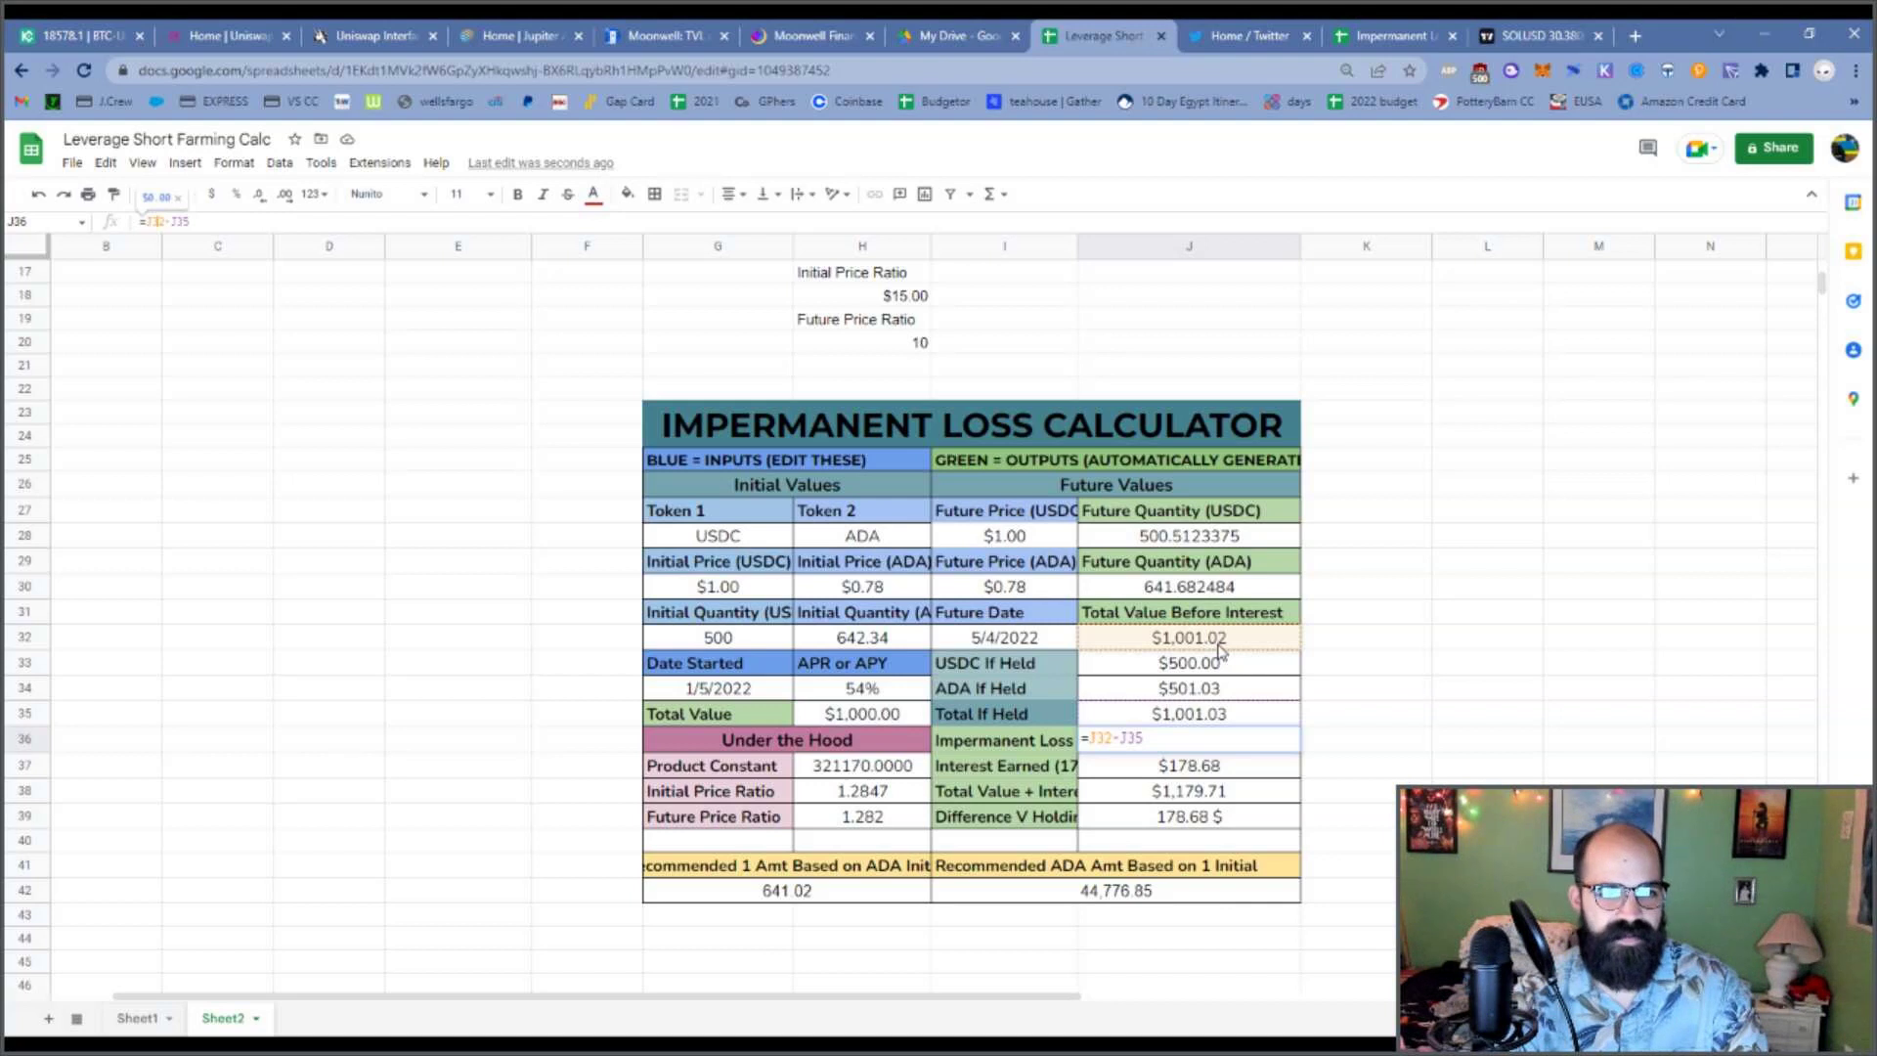
click(1208, 544)
click(183, 224)
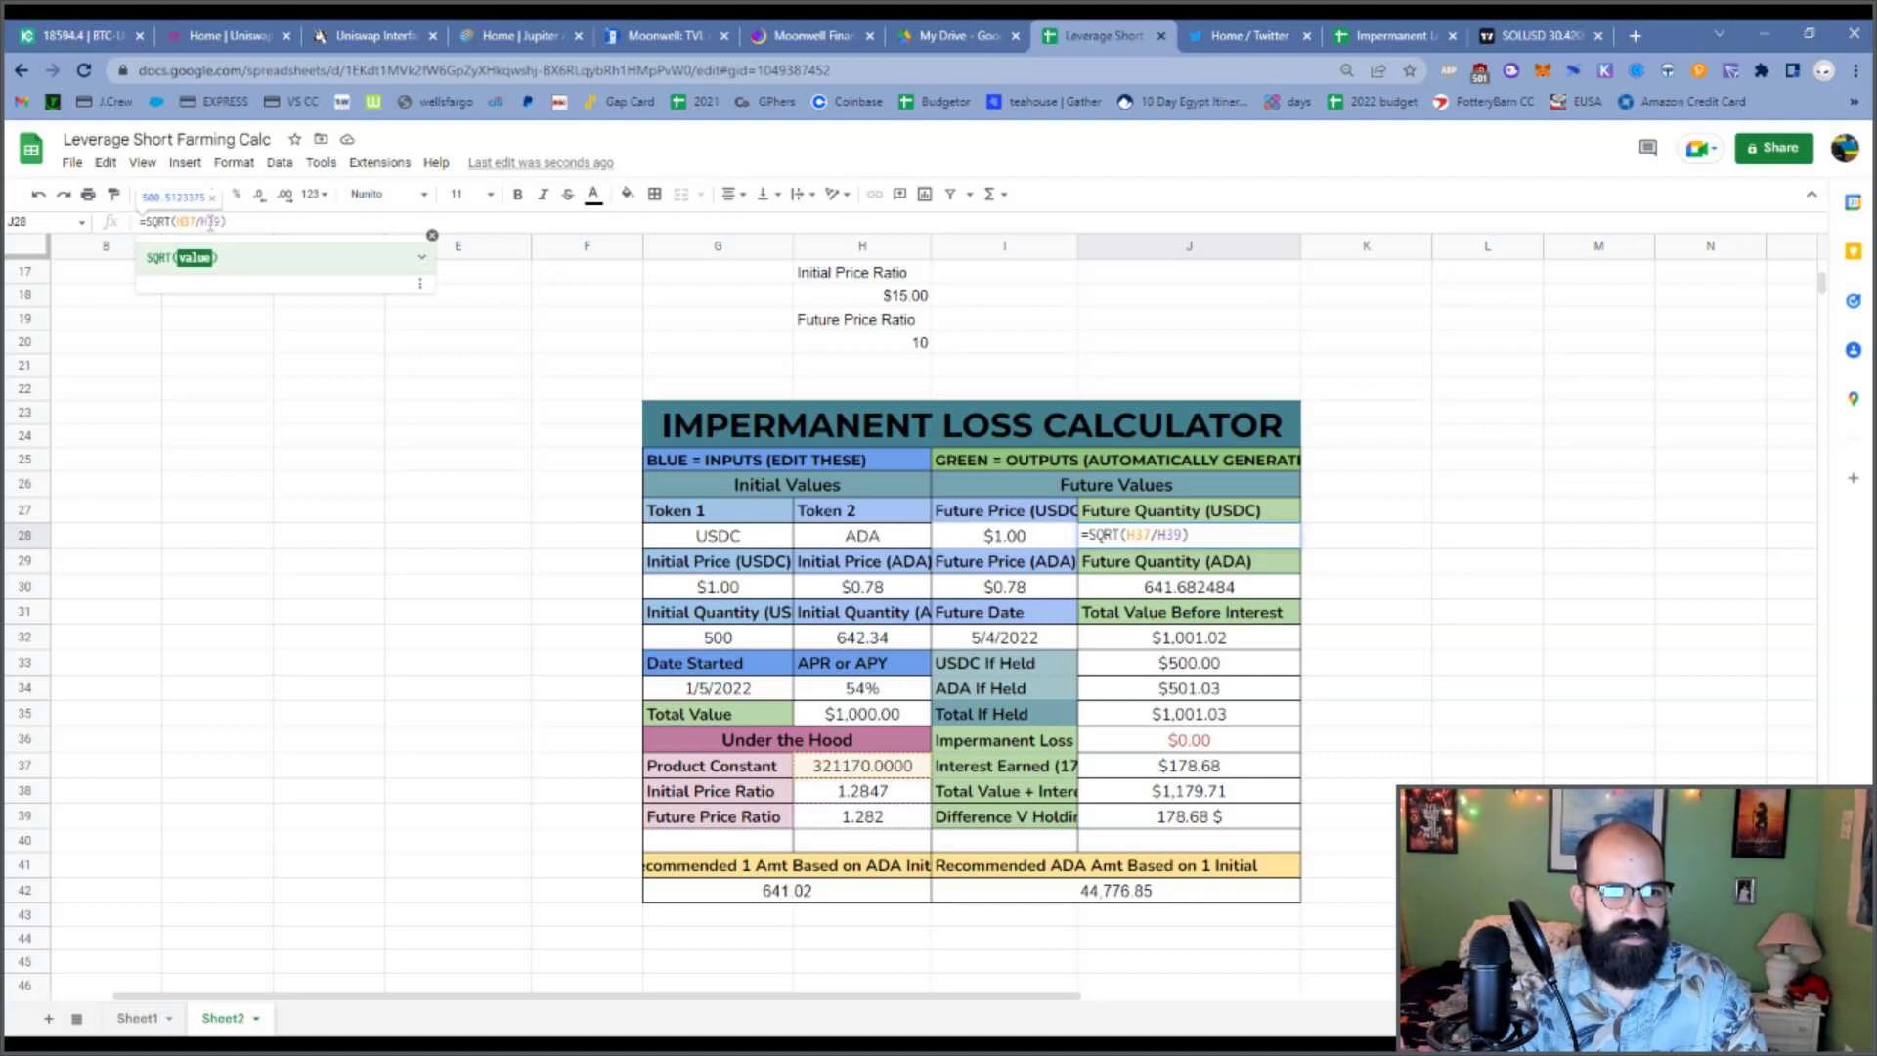
click(209, 224)
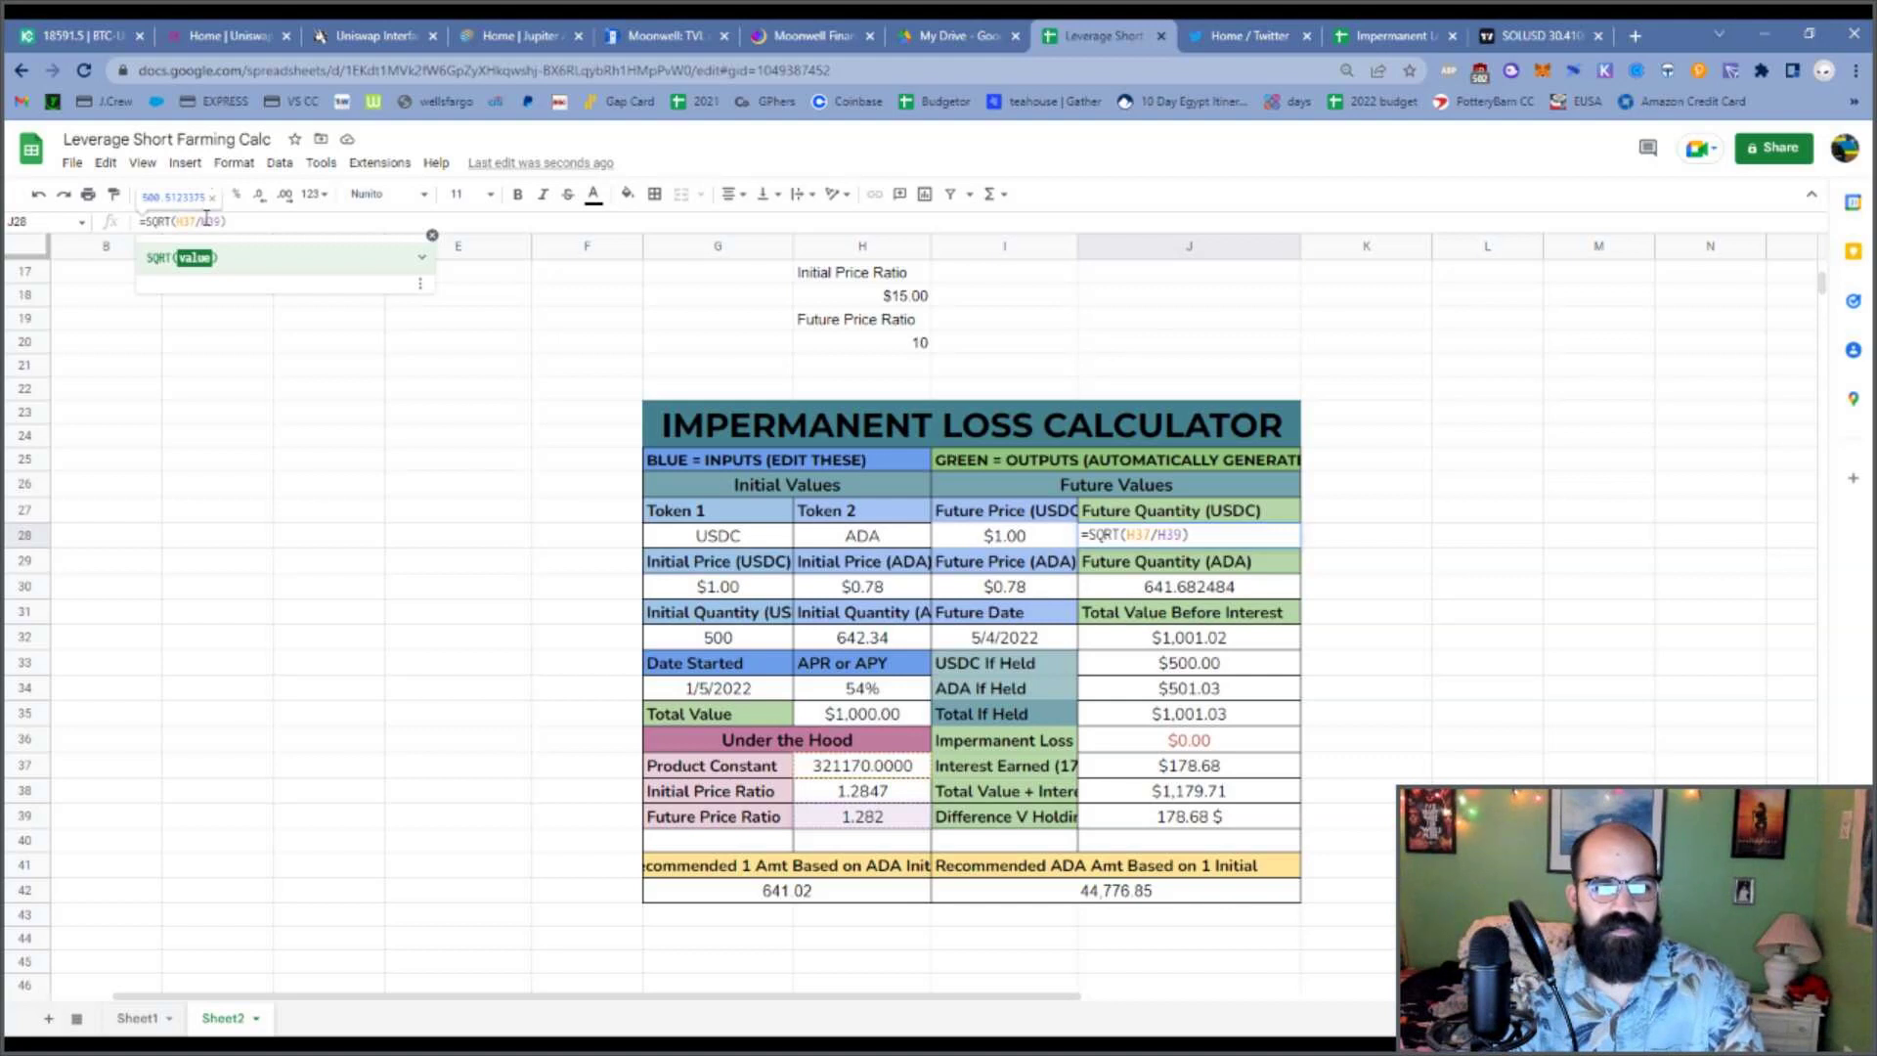
click(856, 794)
click(157, 223)
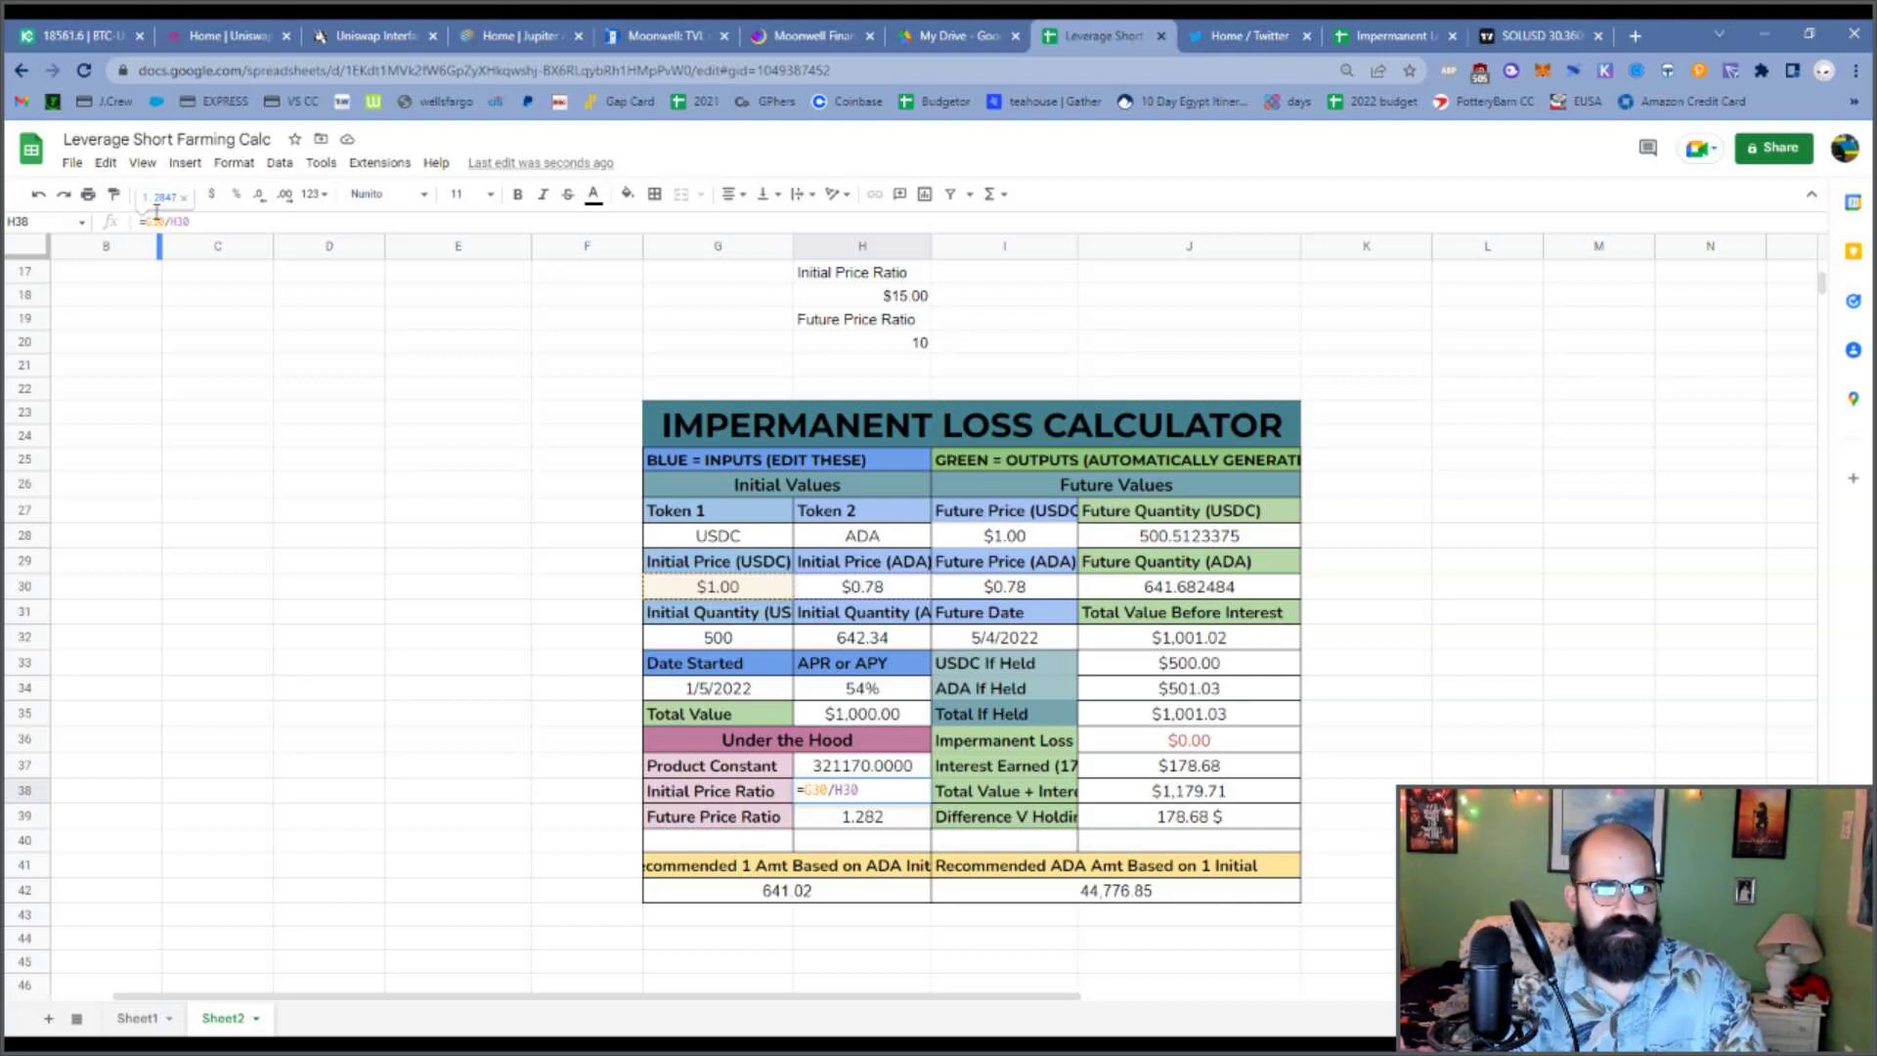
Examine the Future Quantity (ADA) formula in J30 and compare its cell references with the Future Quantity (USDC) formula in J28.
click(1202, 594)
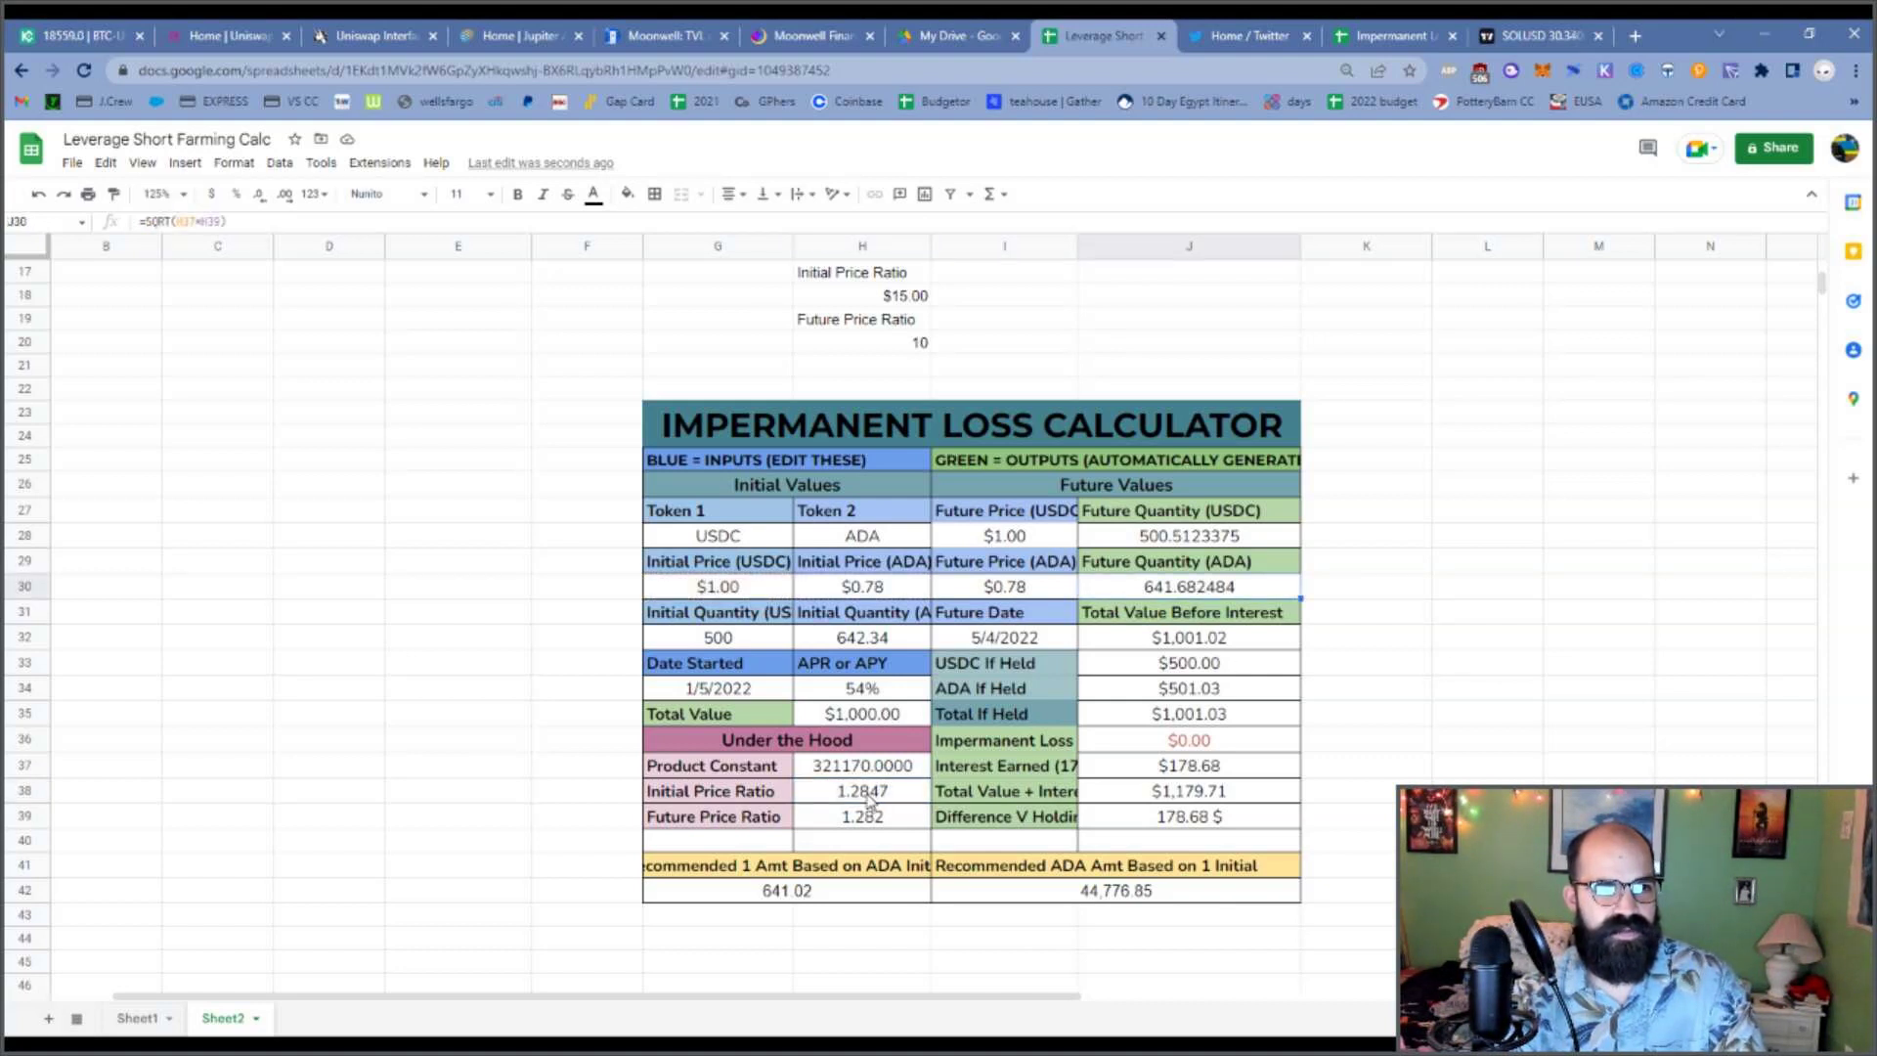
click(185, 221)
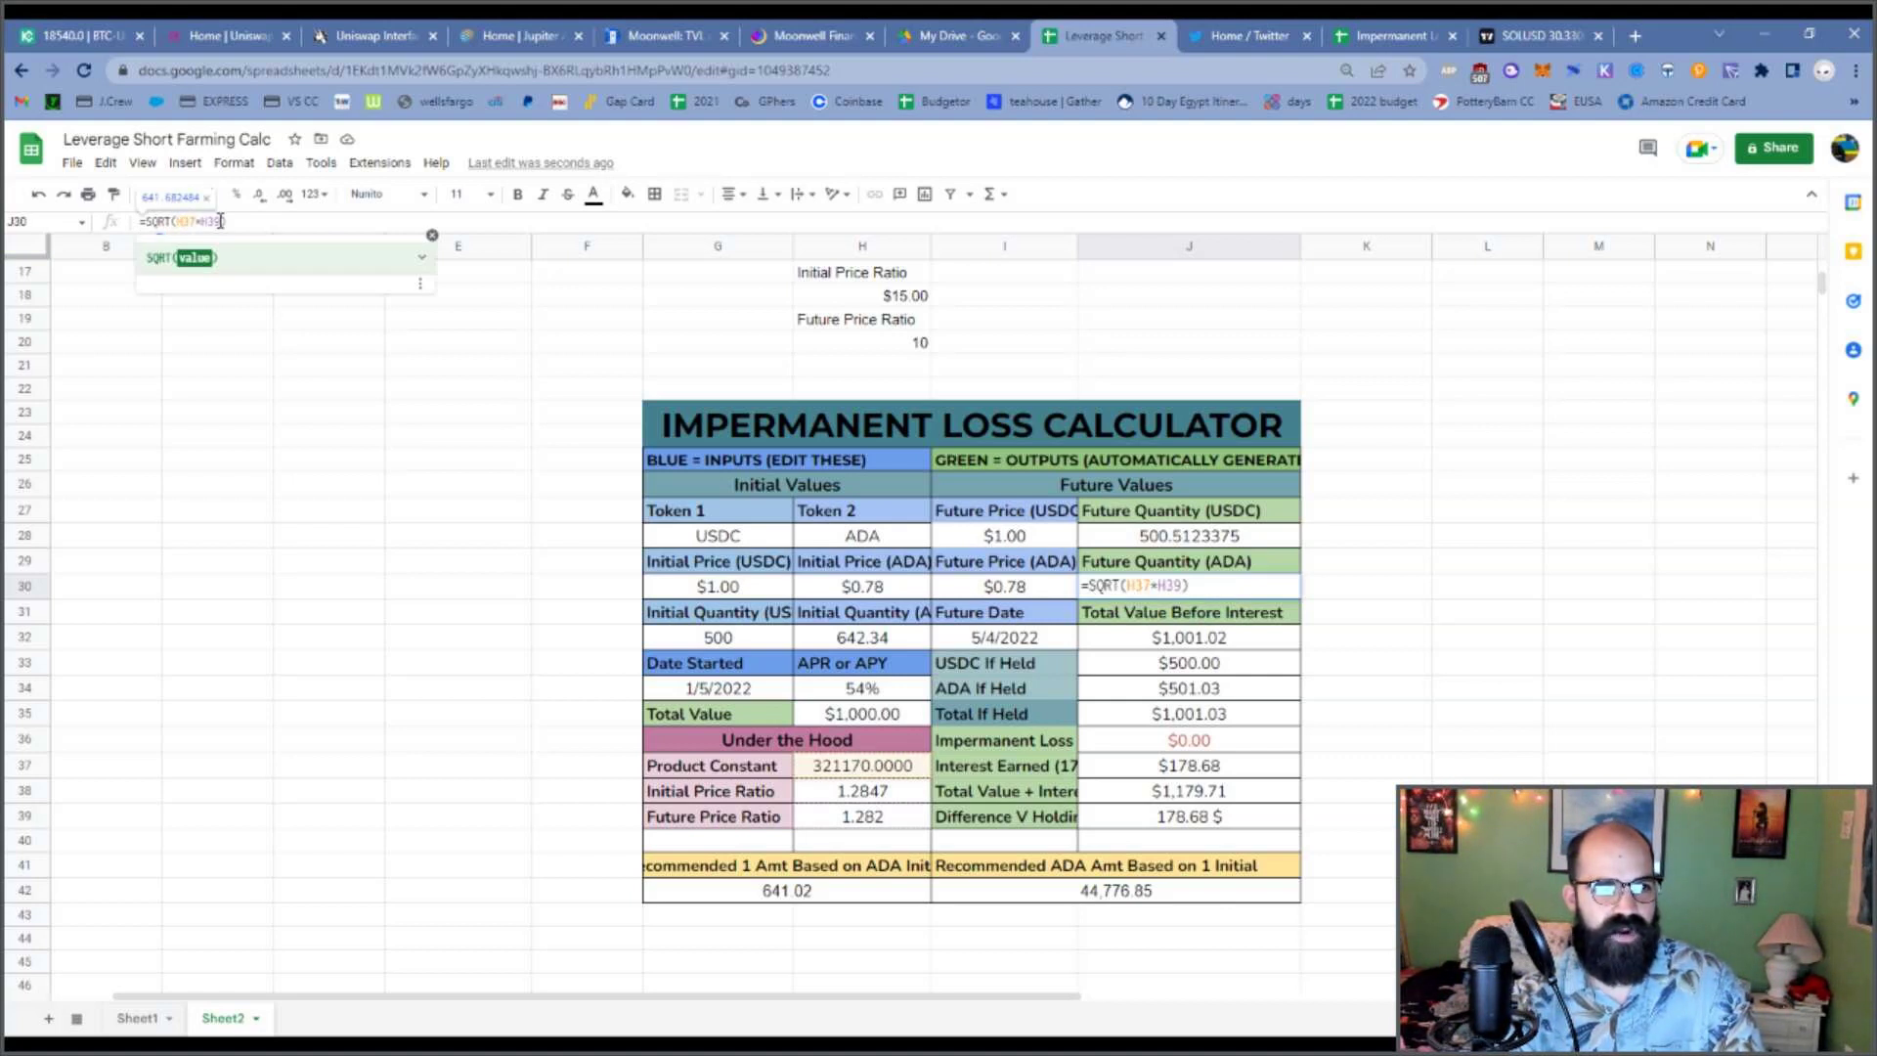
click(216, 221)
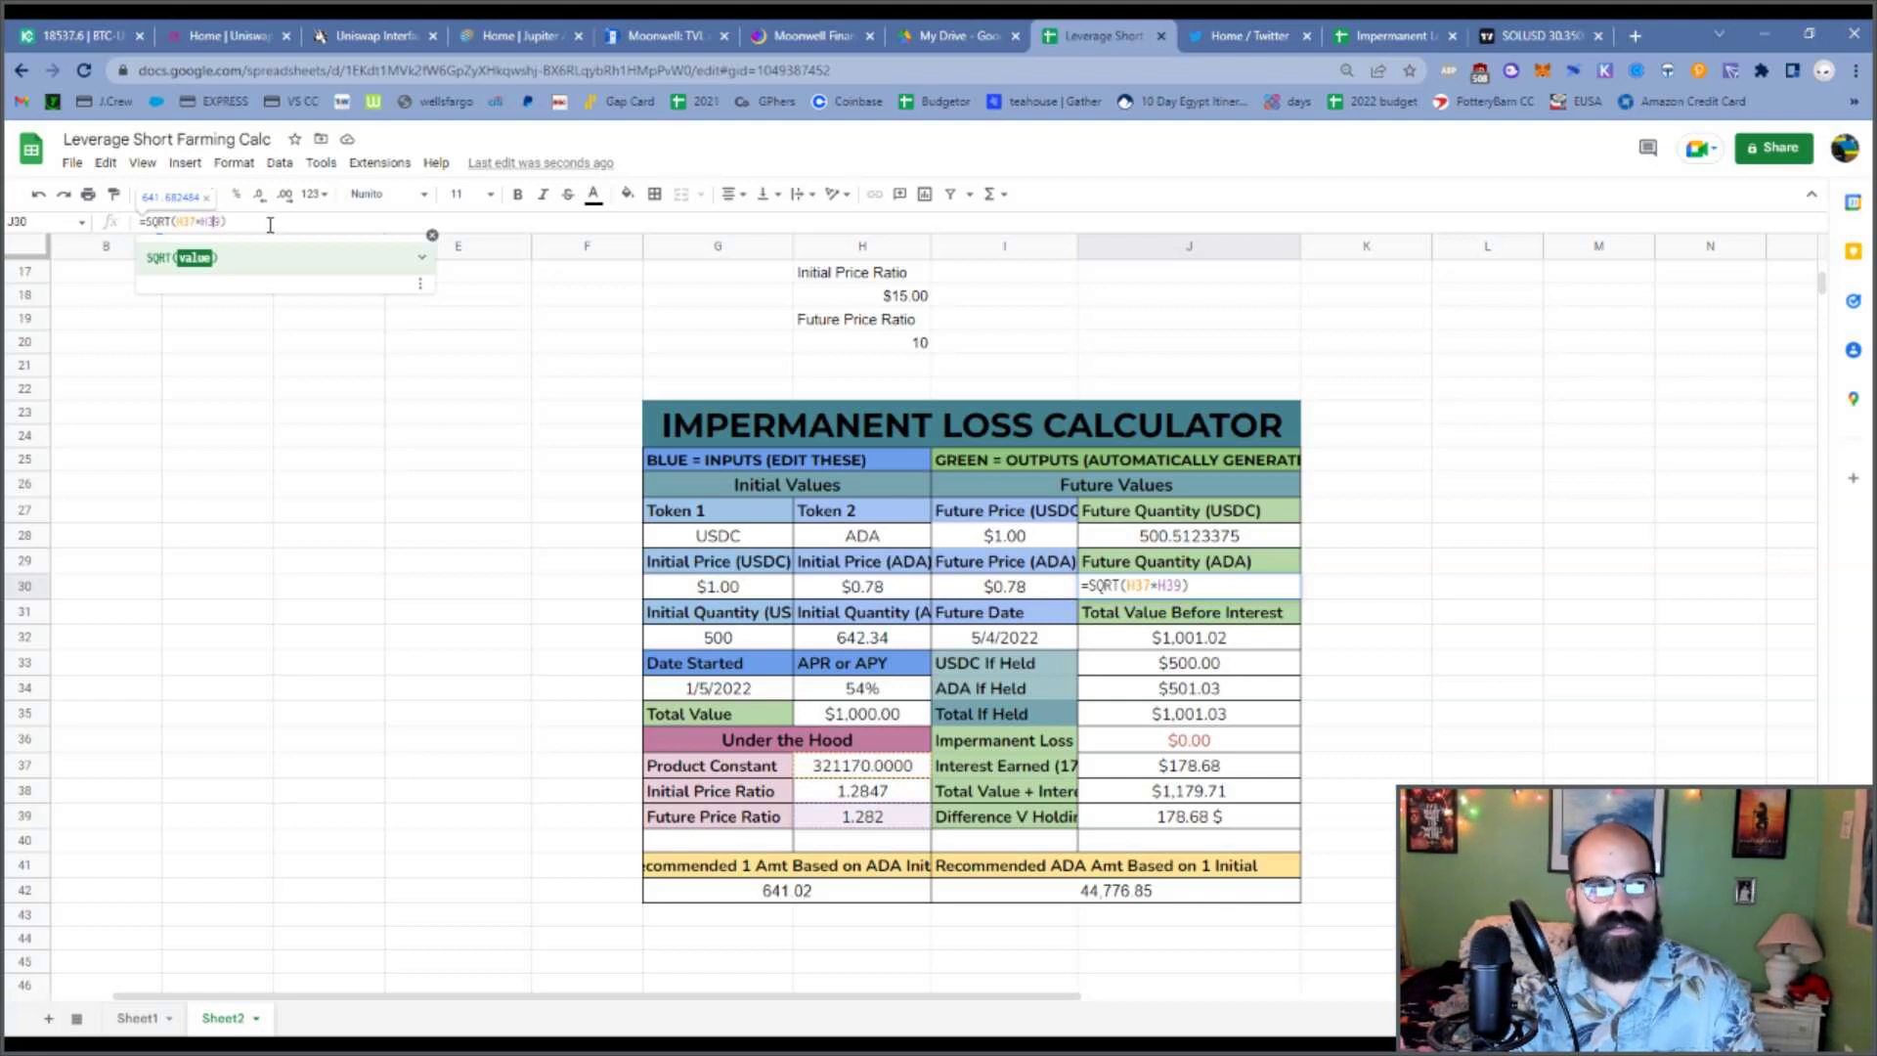
click(185, 221)
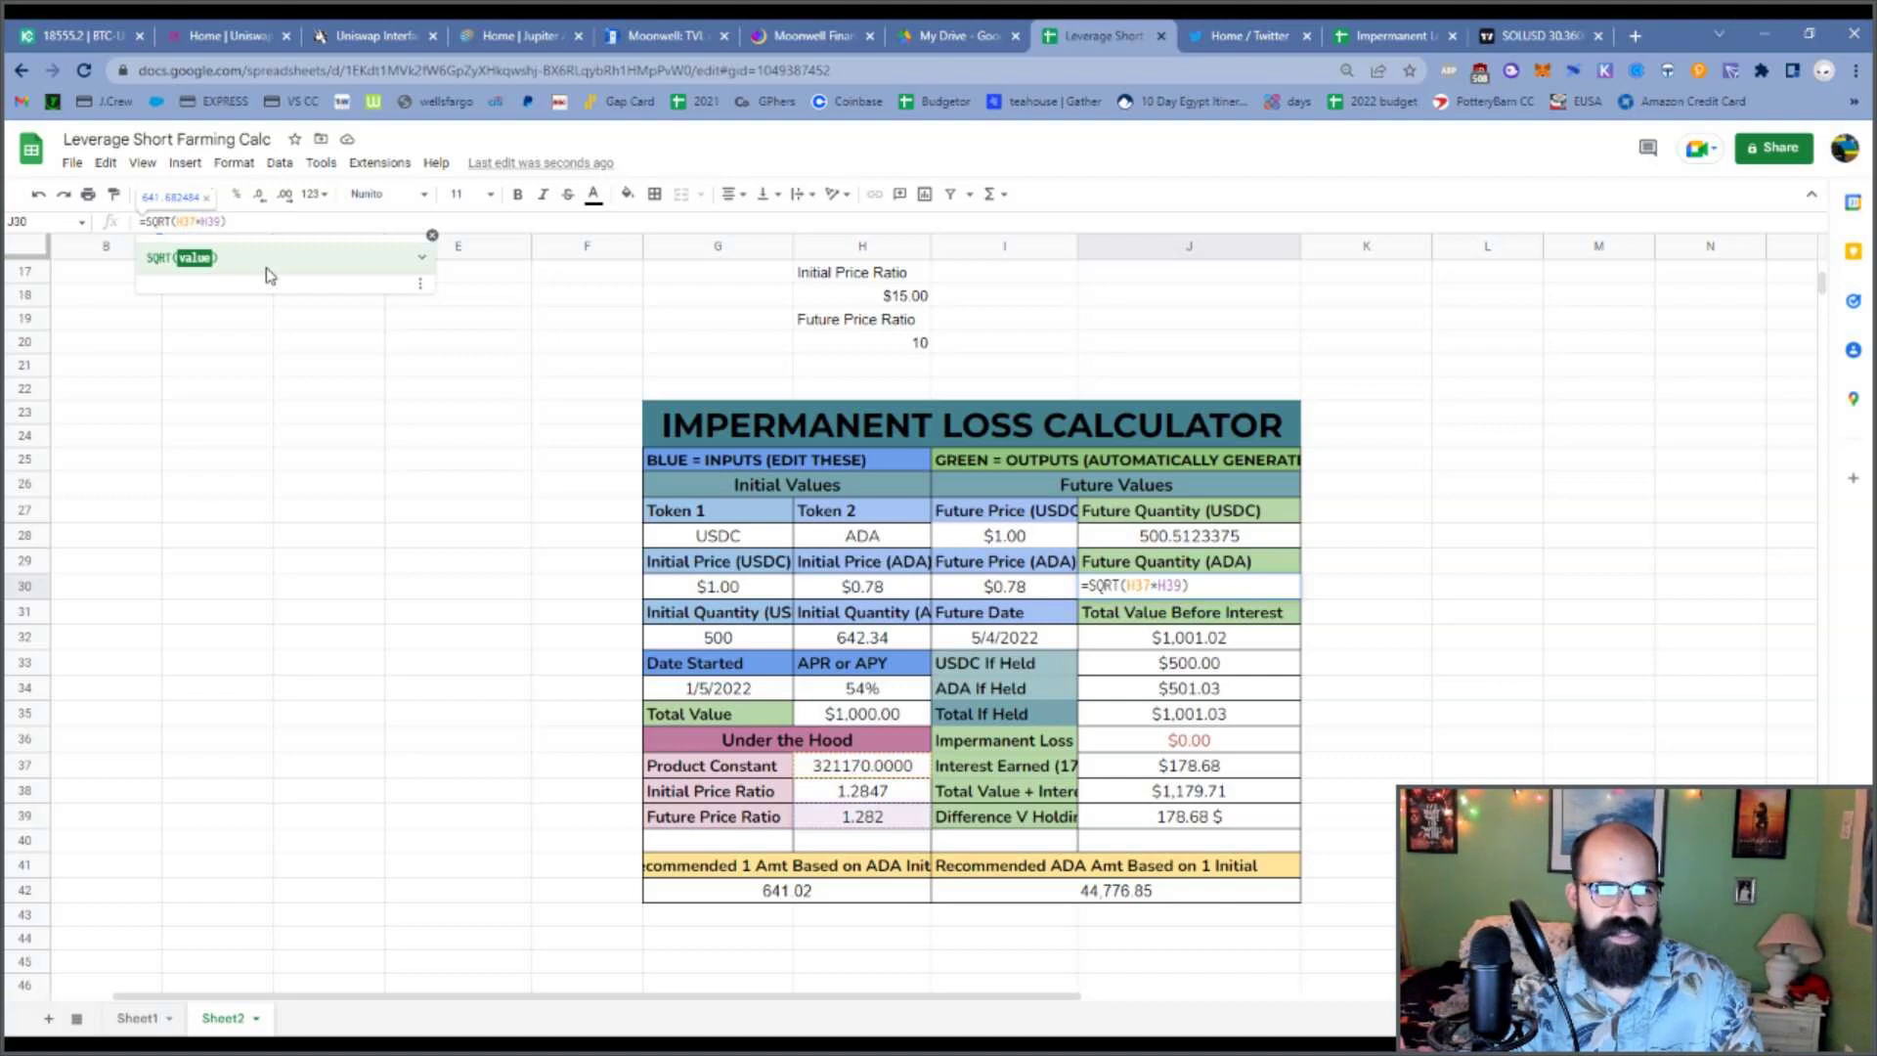
click(435, 494)
click(1178, 536)
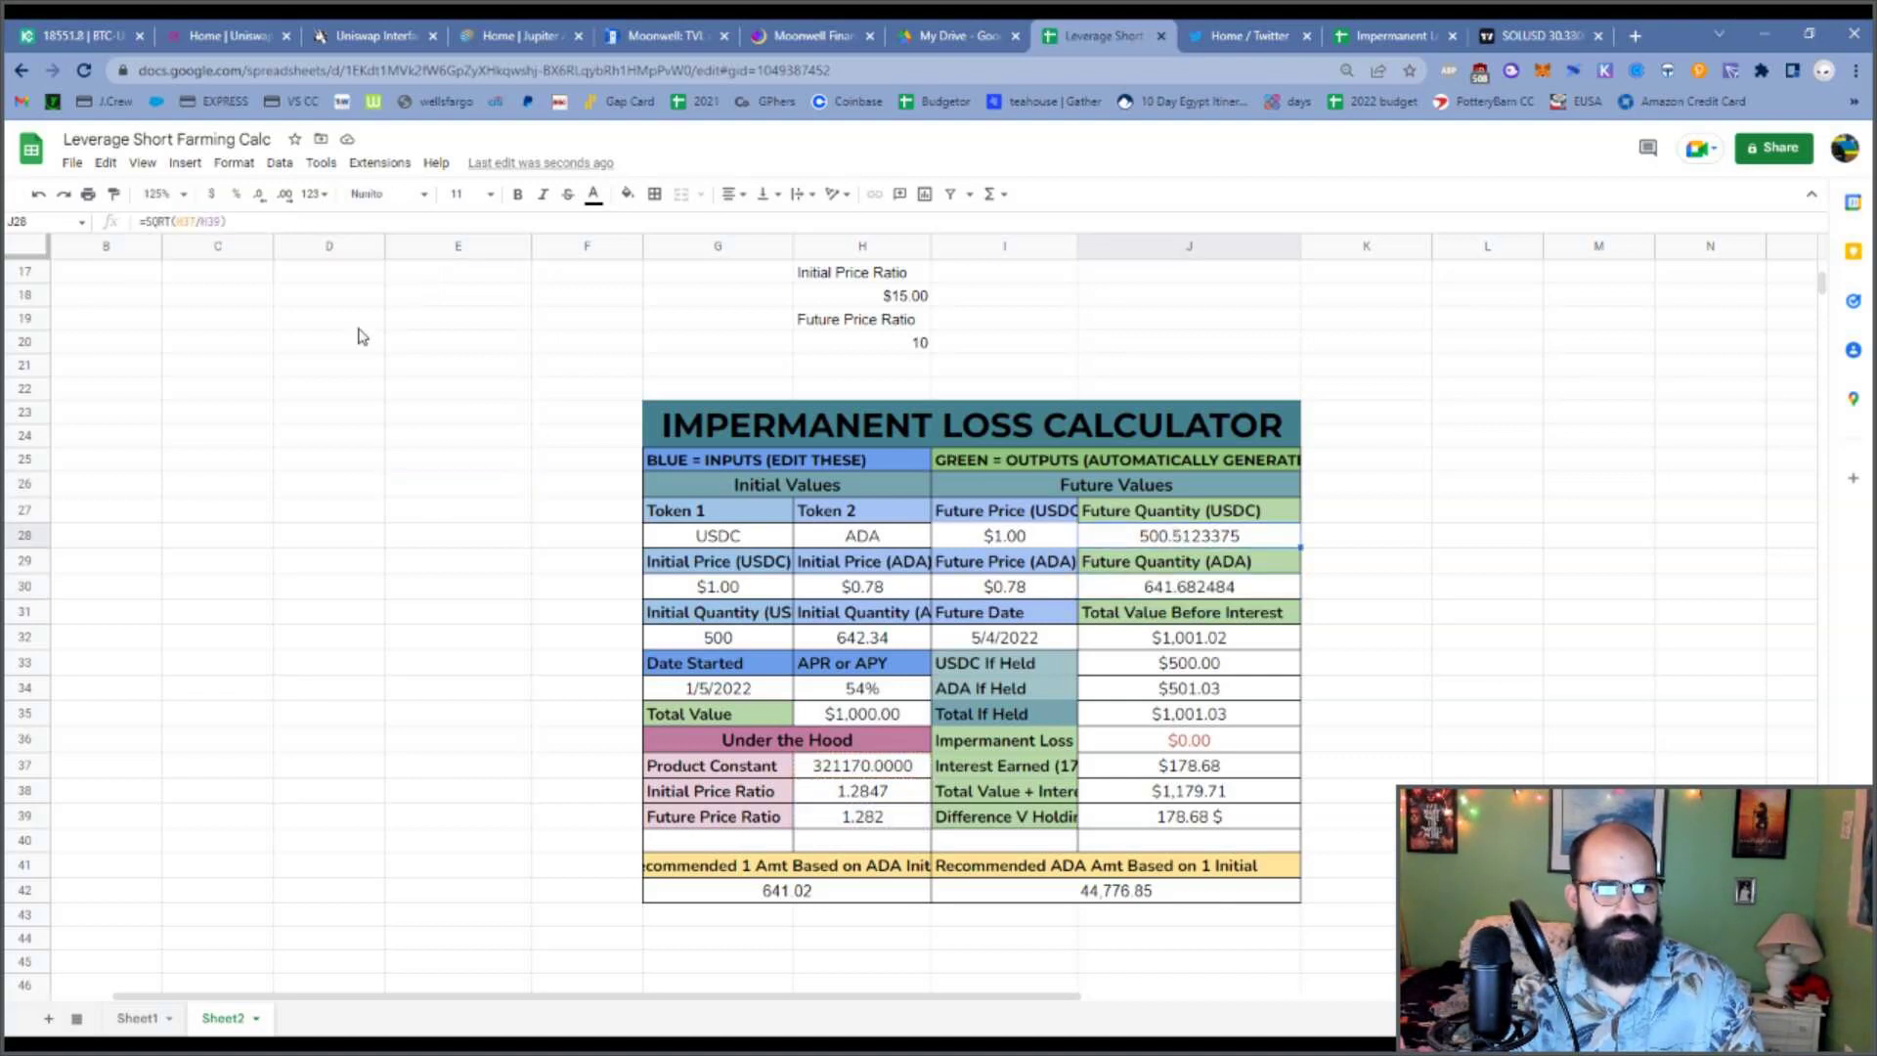
click(185, 221)
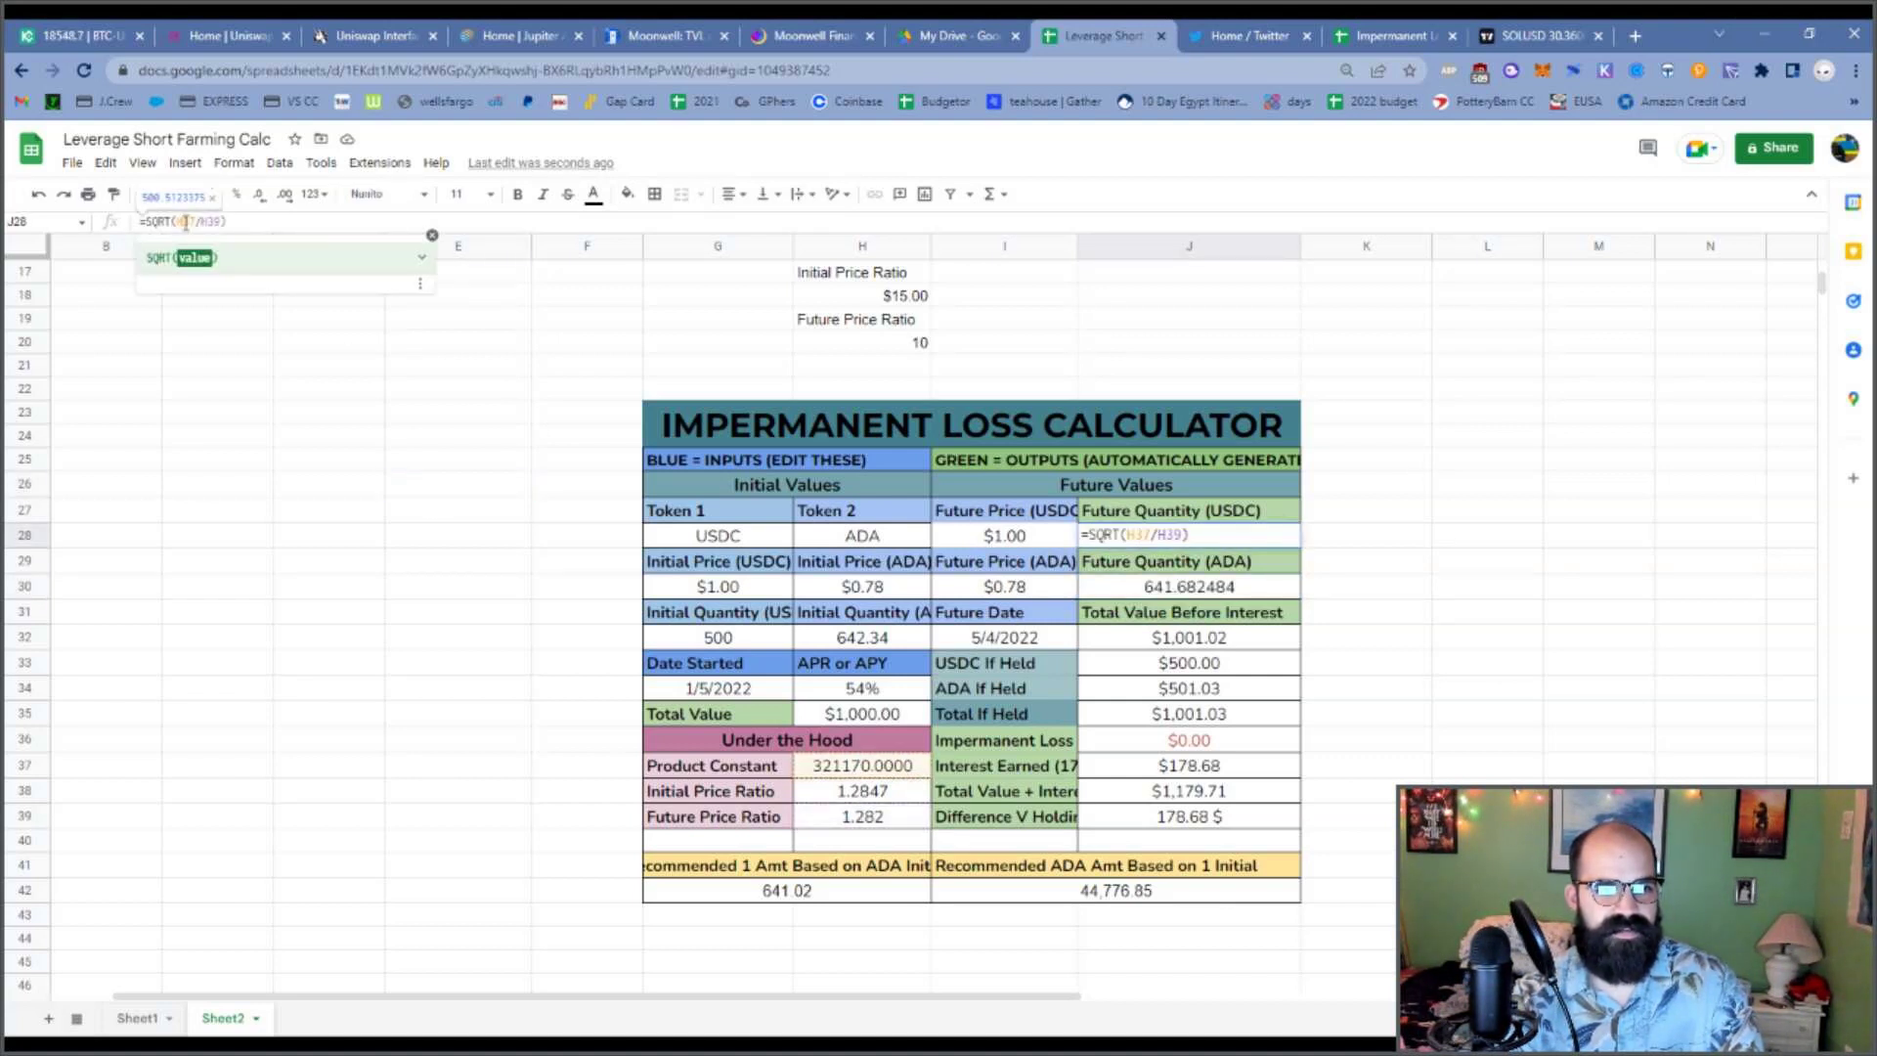
click(208, 222)
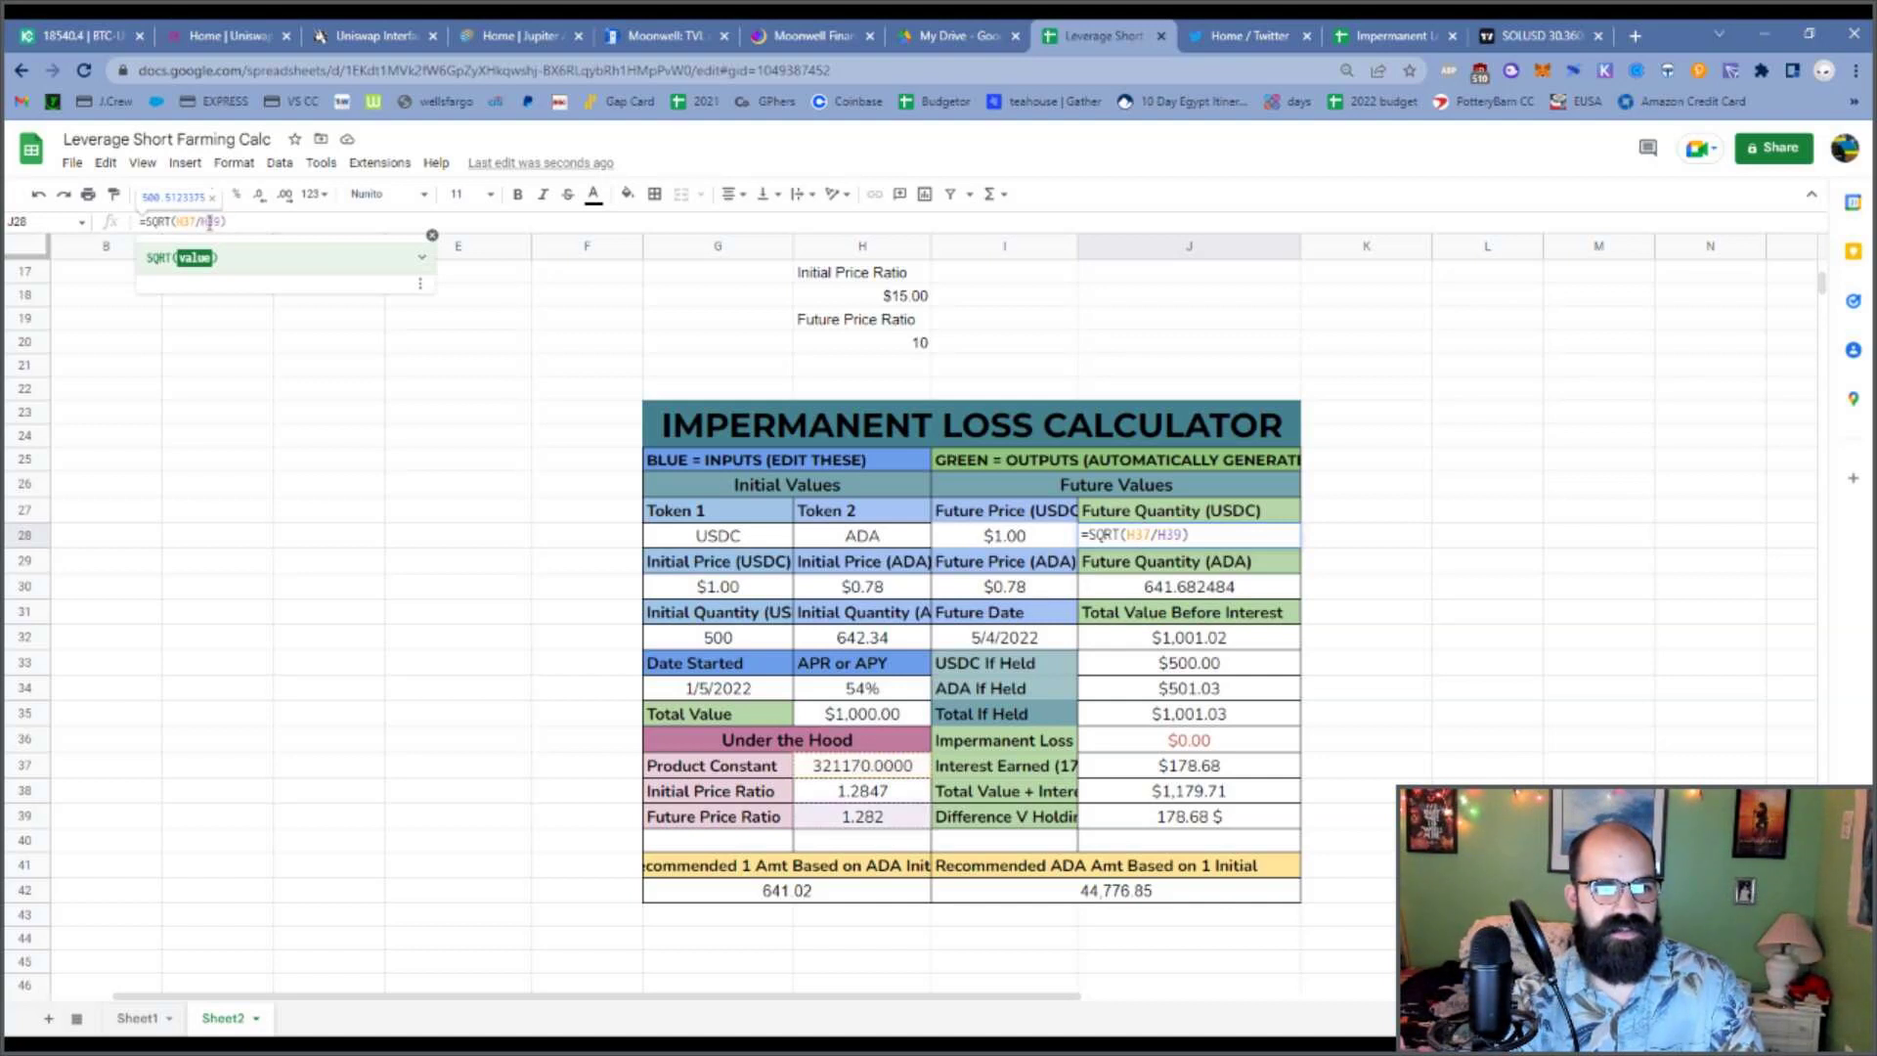
Recheck the Future Quantity formulas in J30 and J28, and enter the label Future Avax QTY in J17.
click(1222, 591)
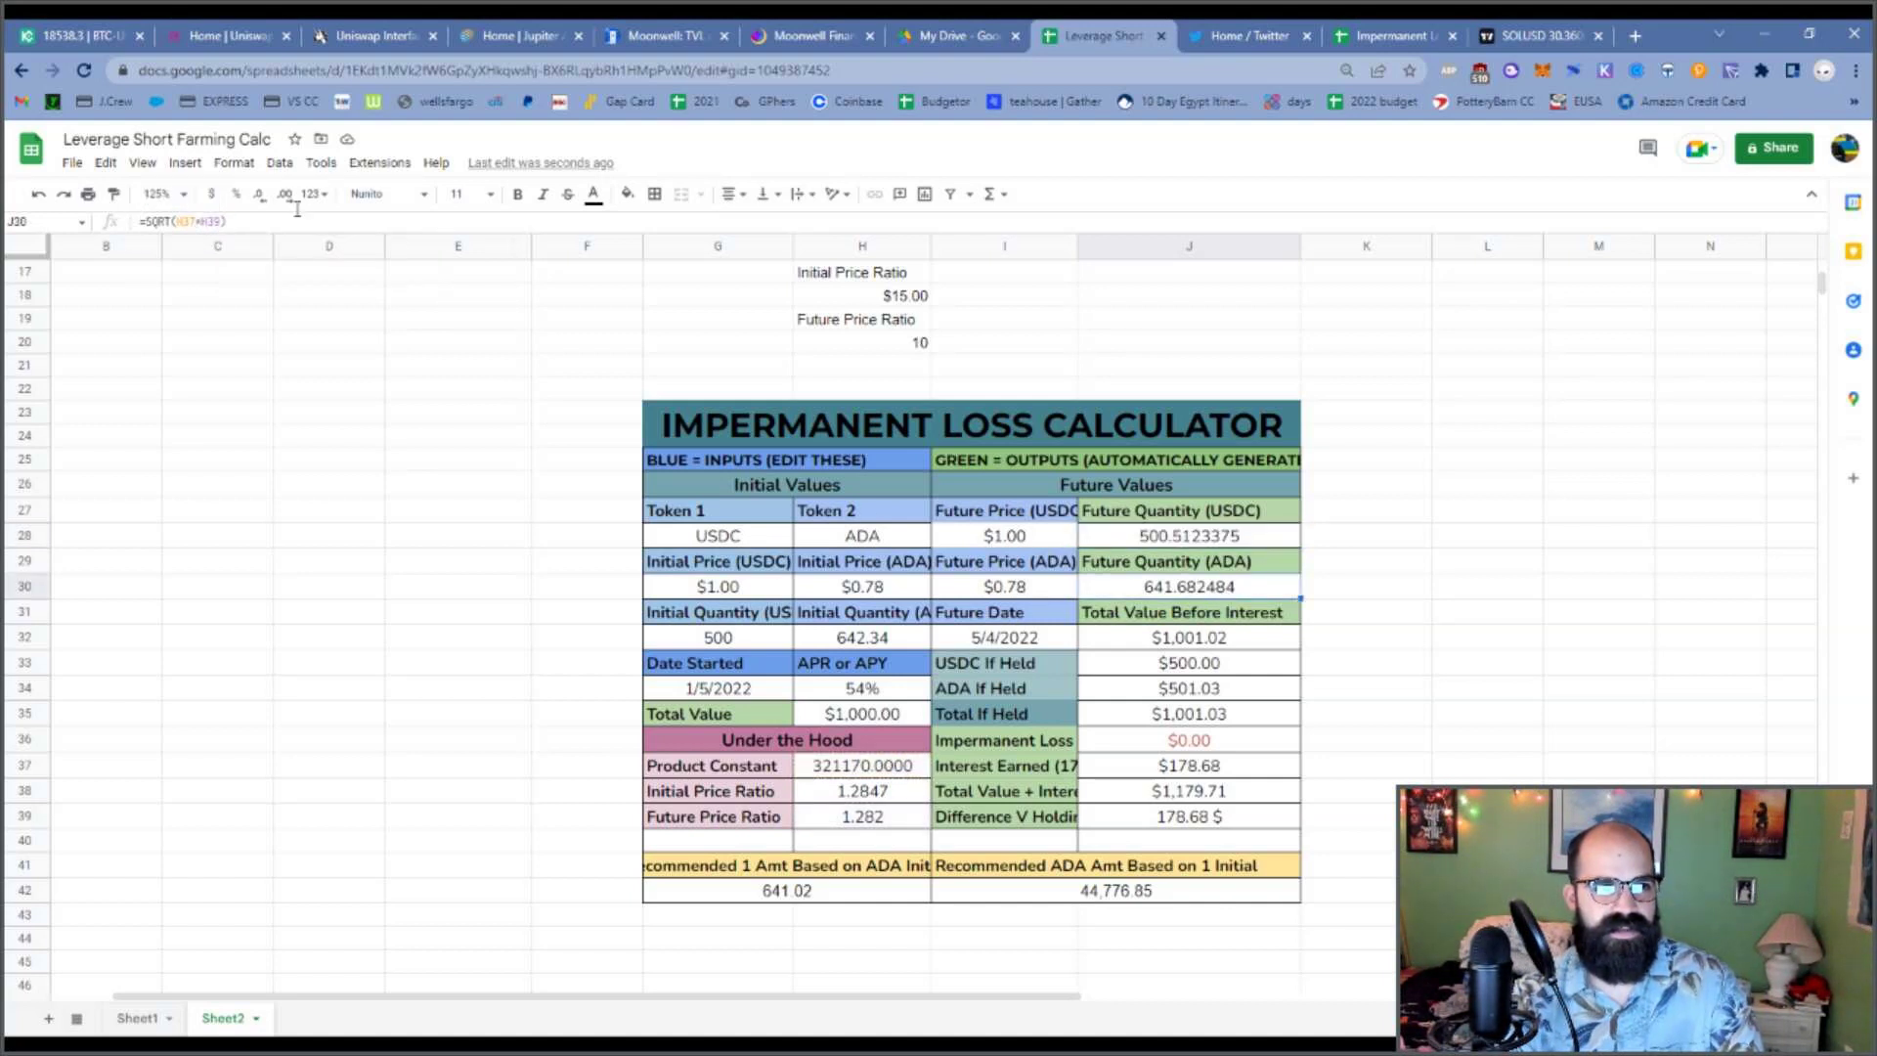
click(1226, 543)
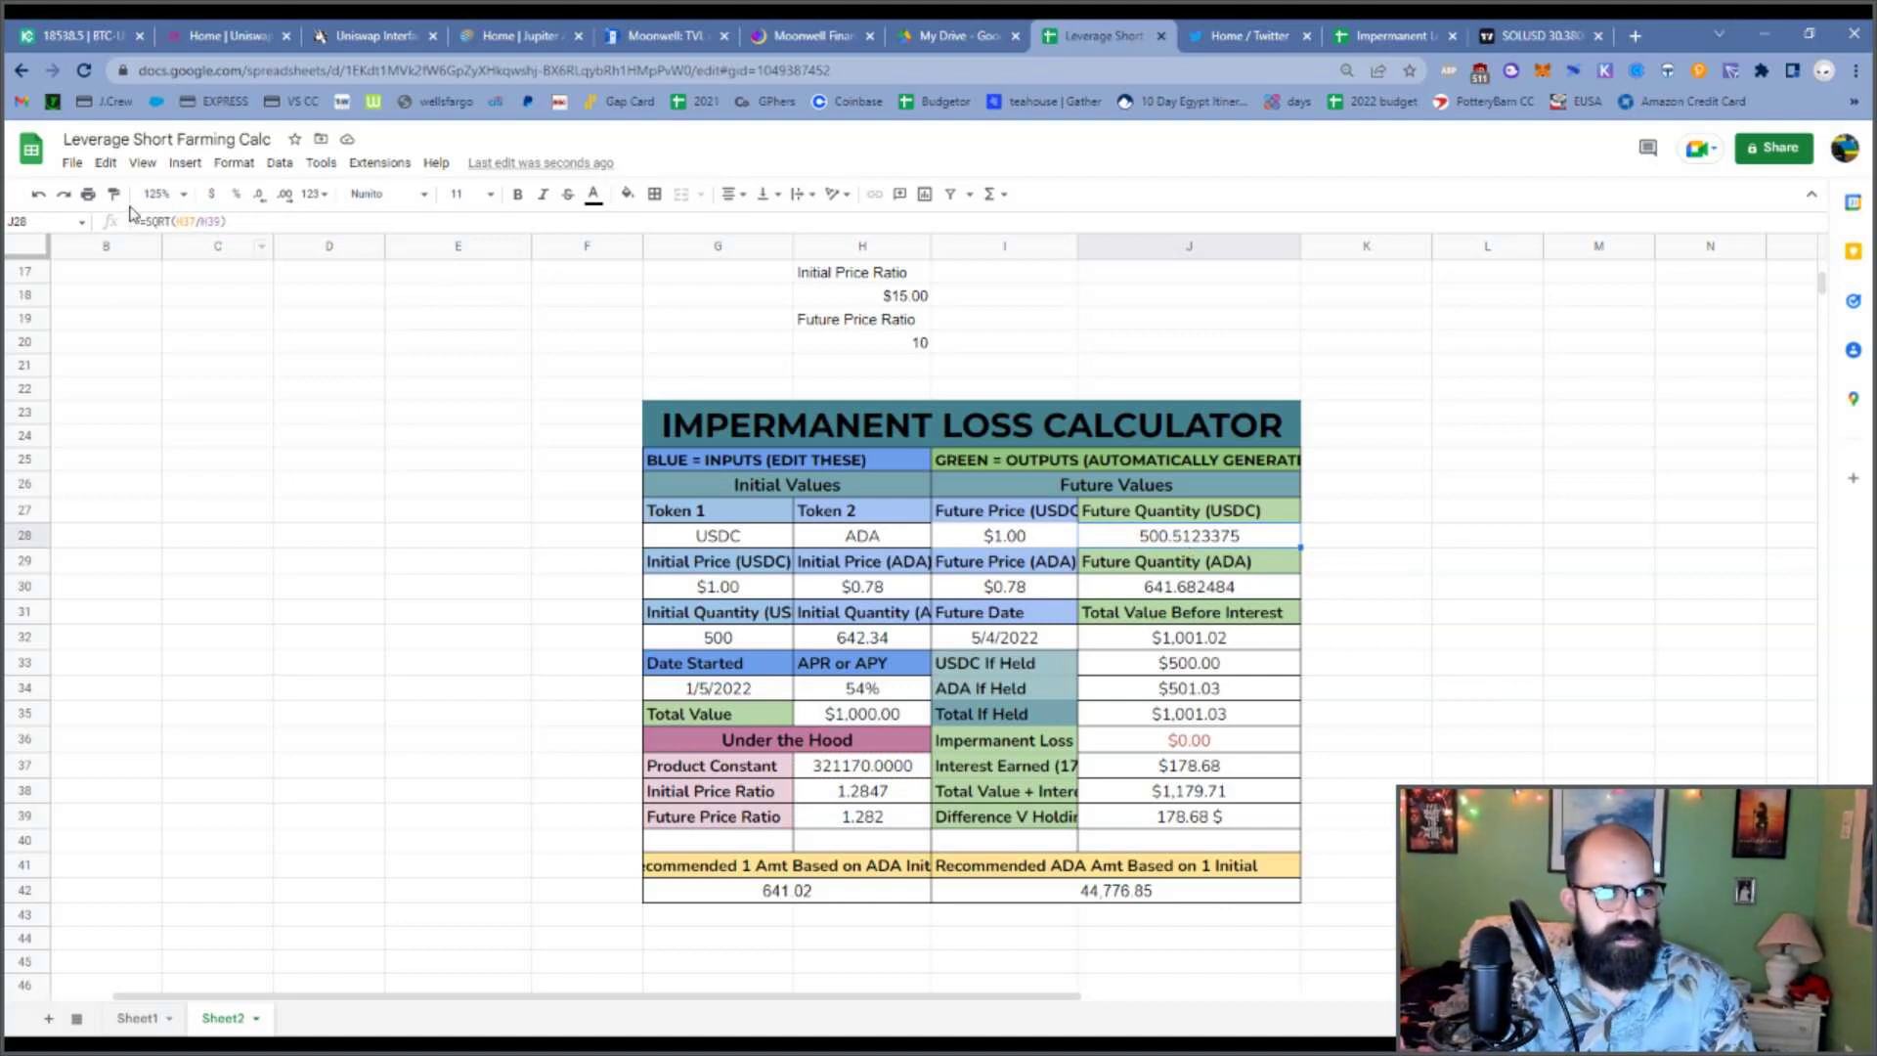
scroll(1021, 362, up, 2)
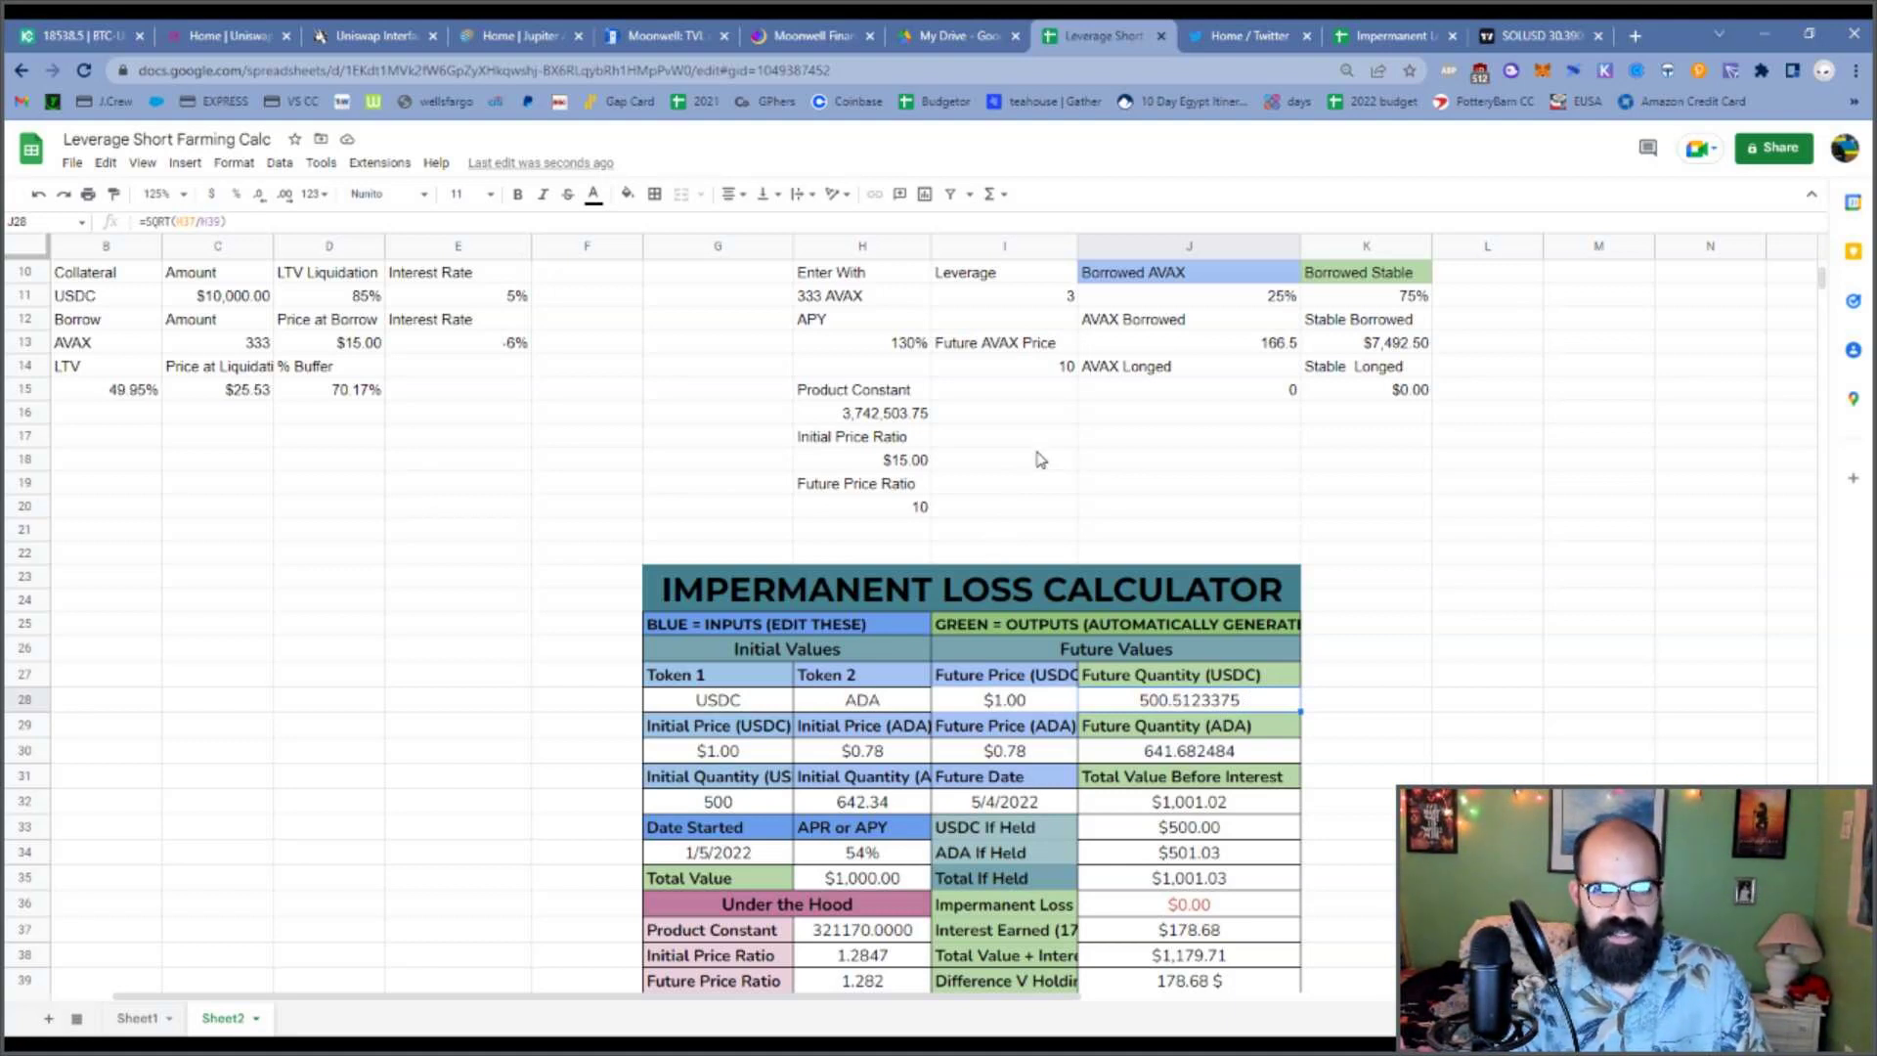
click(1112, 445)
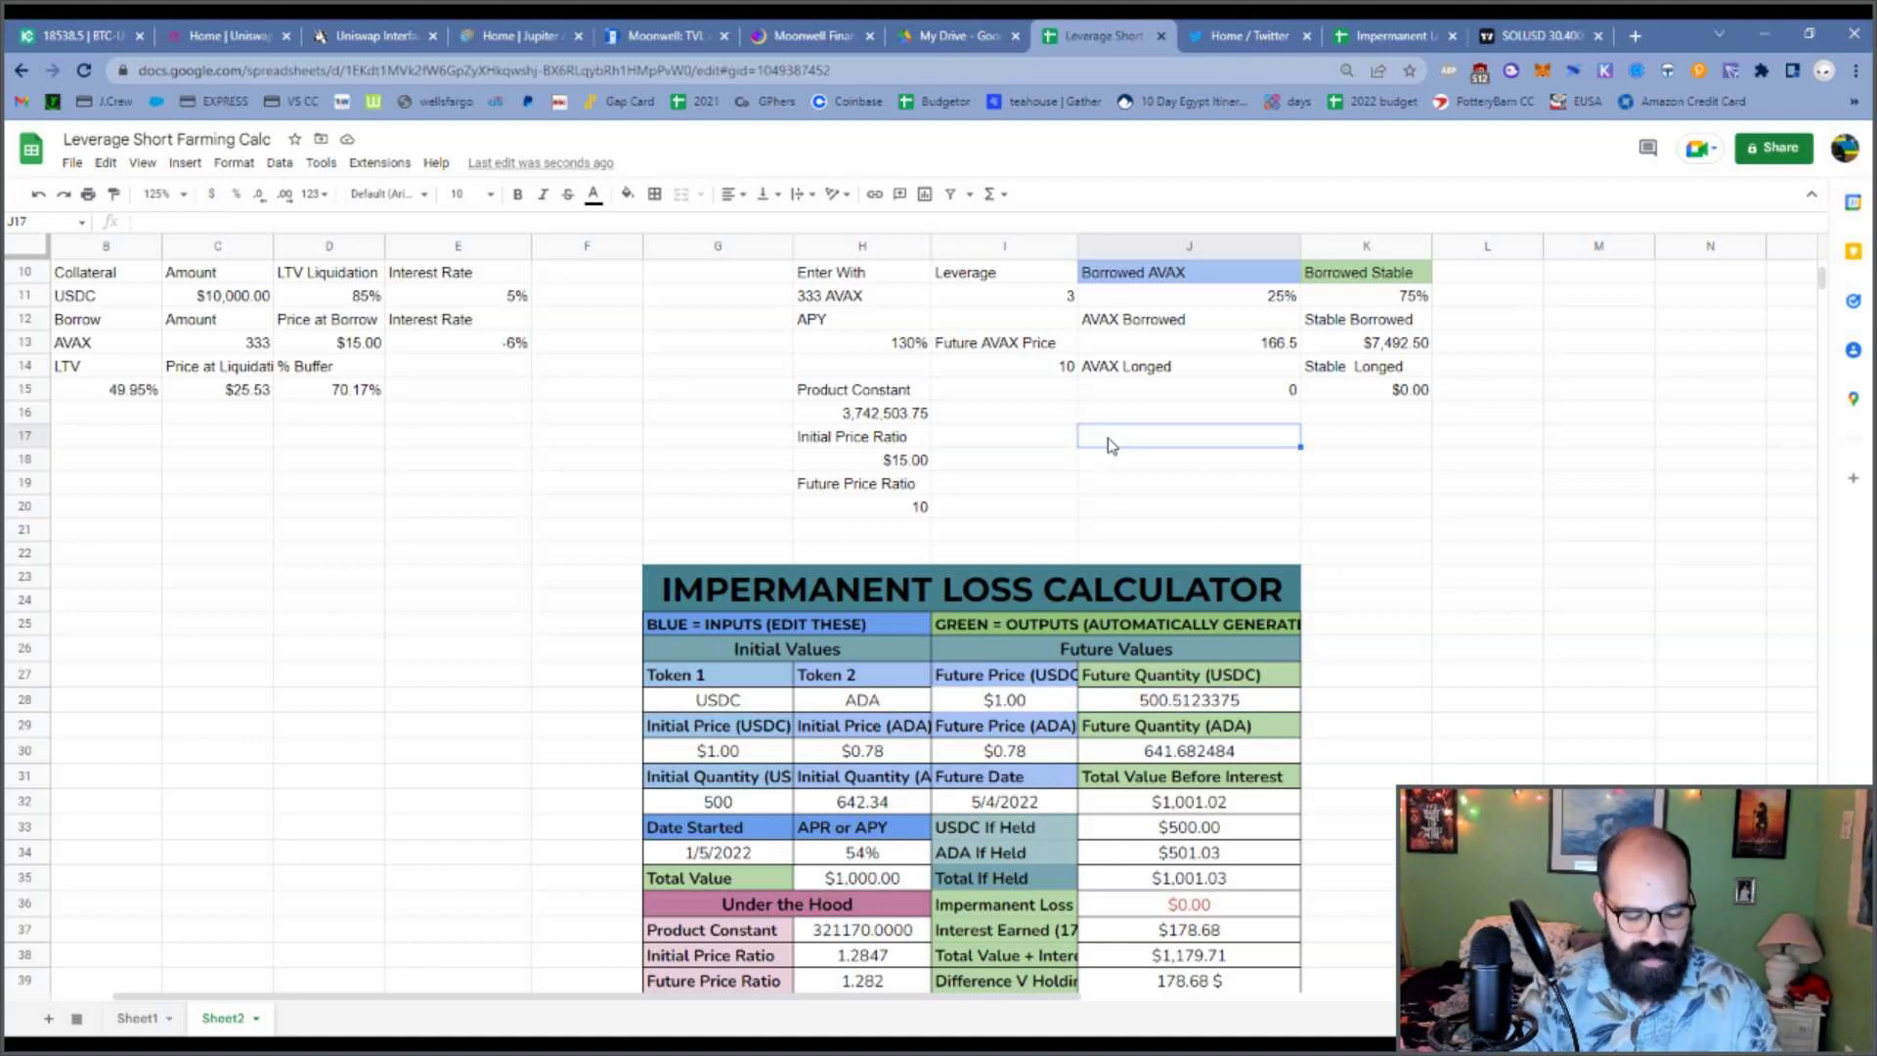
text(Future Avax QTY)
key(Return)
Enter the Future Avax QTY formula =sqrt(H16/H20) in J18, dividing the product constant by the future price ratio.
text(=sqrt)
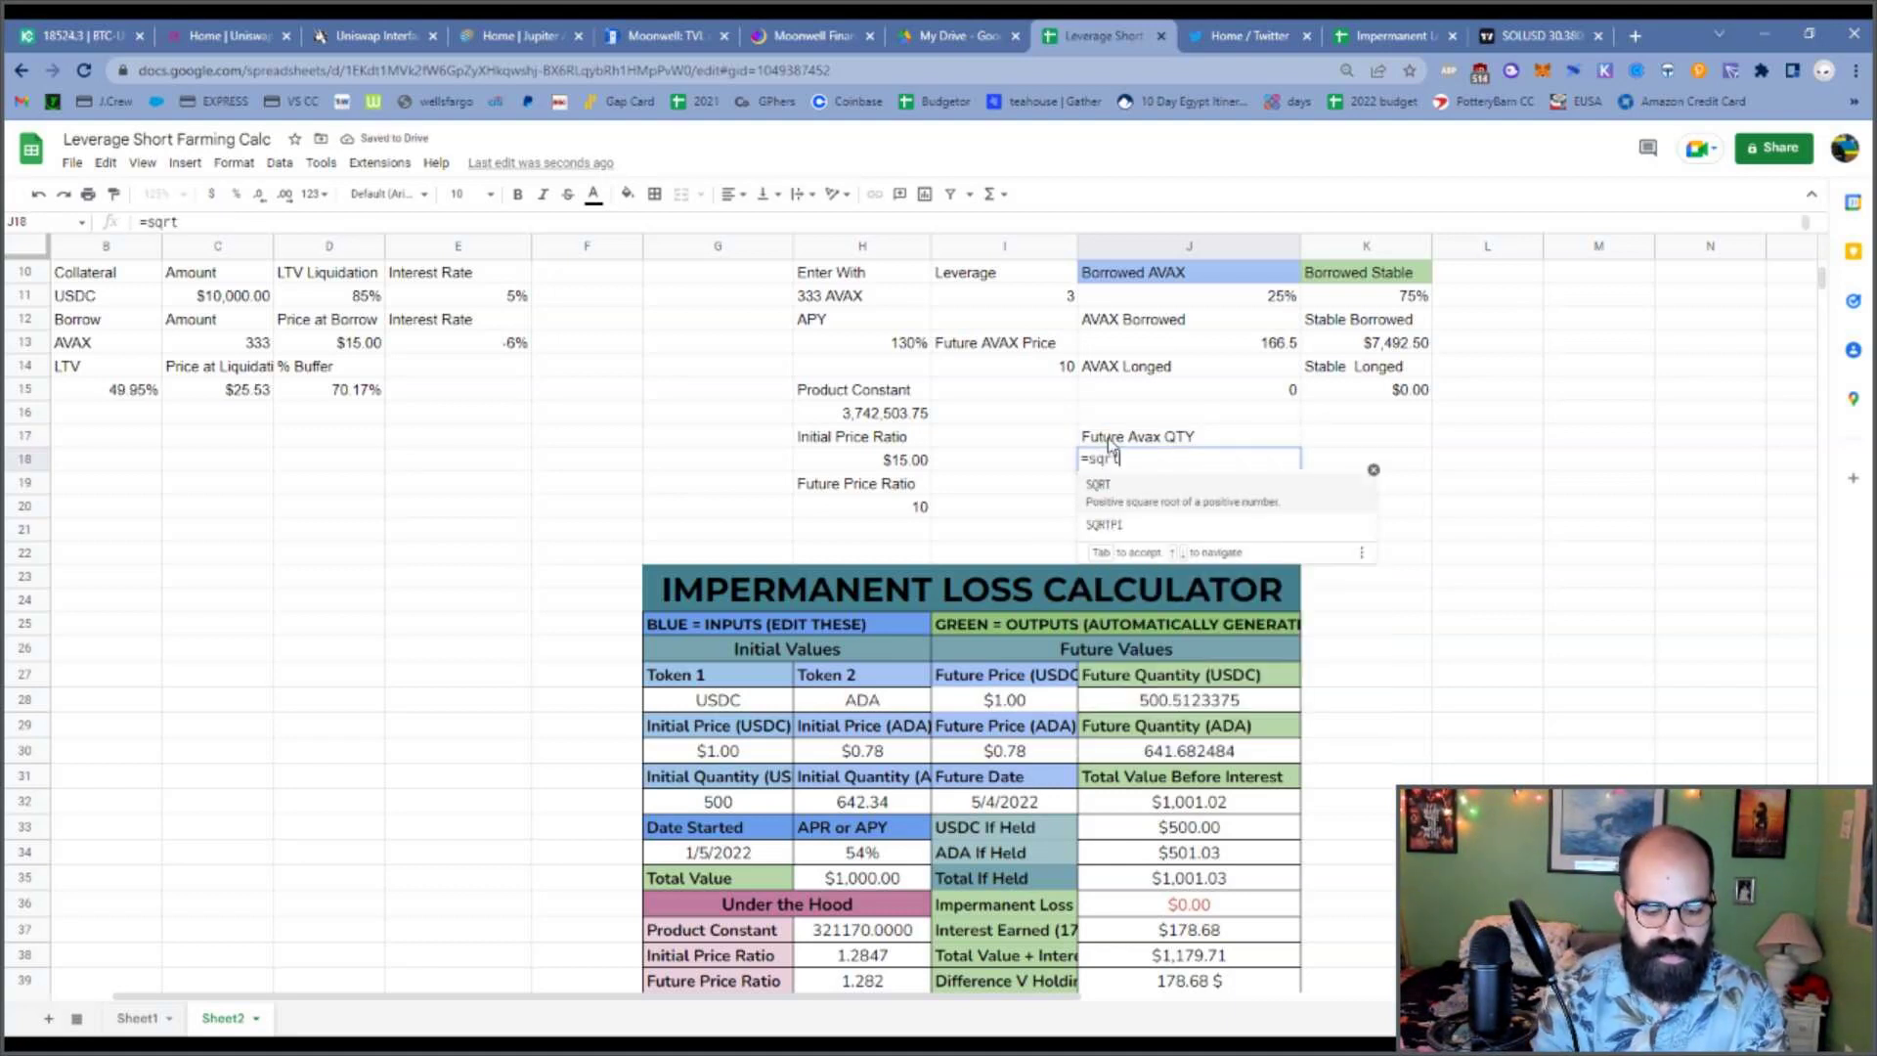
text(()
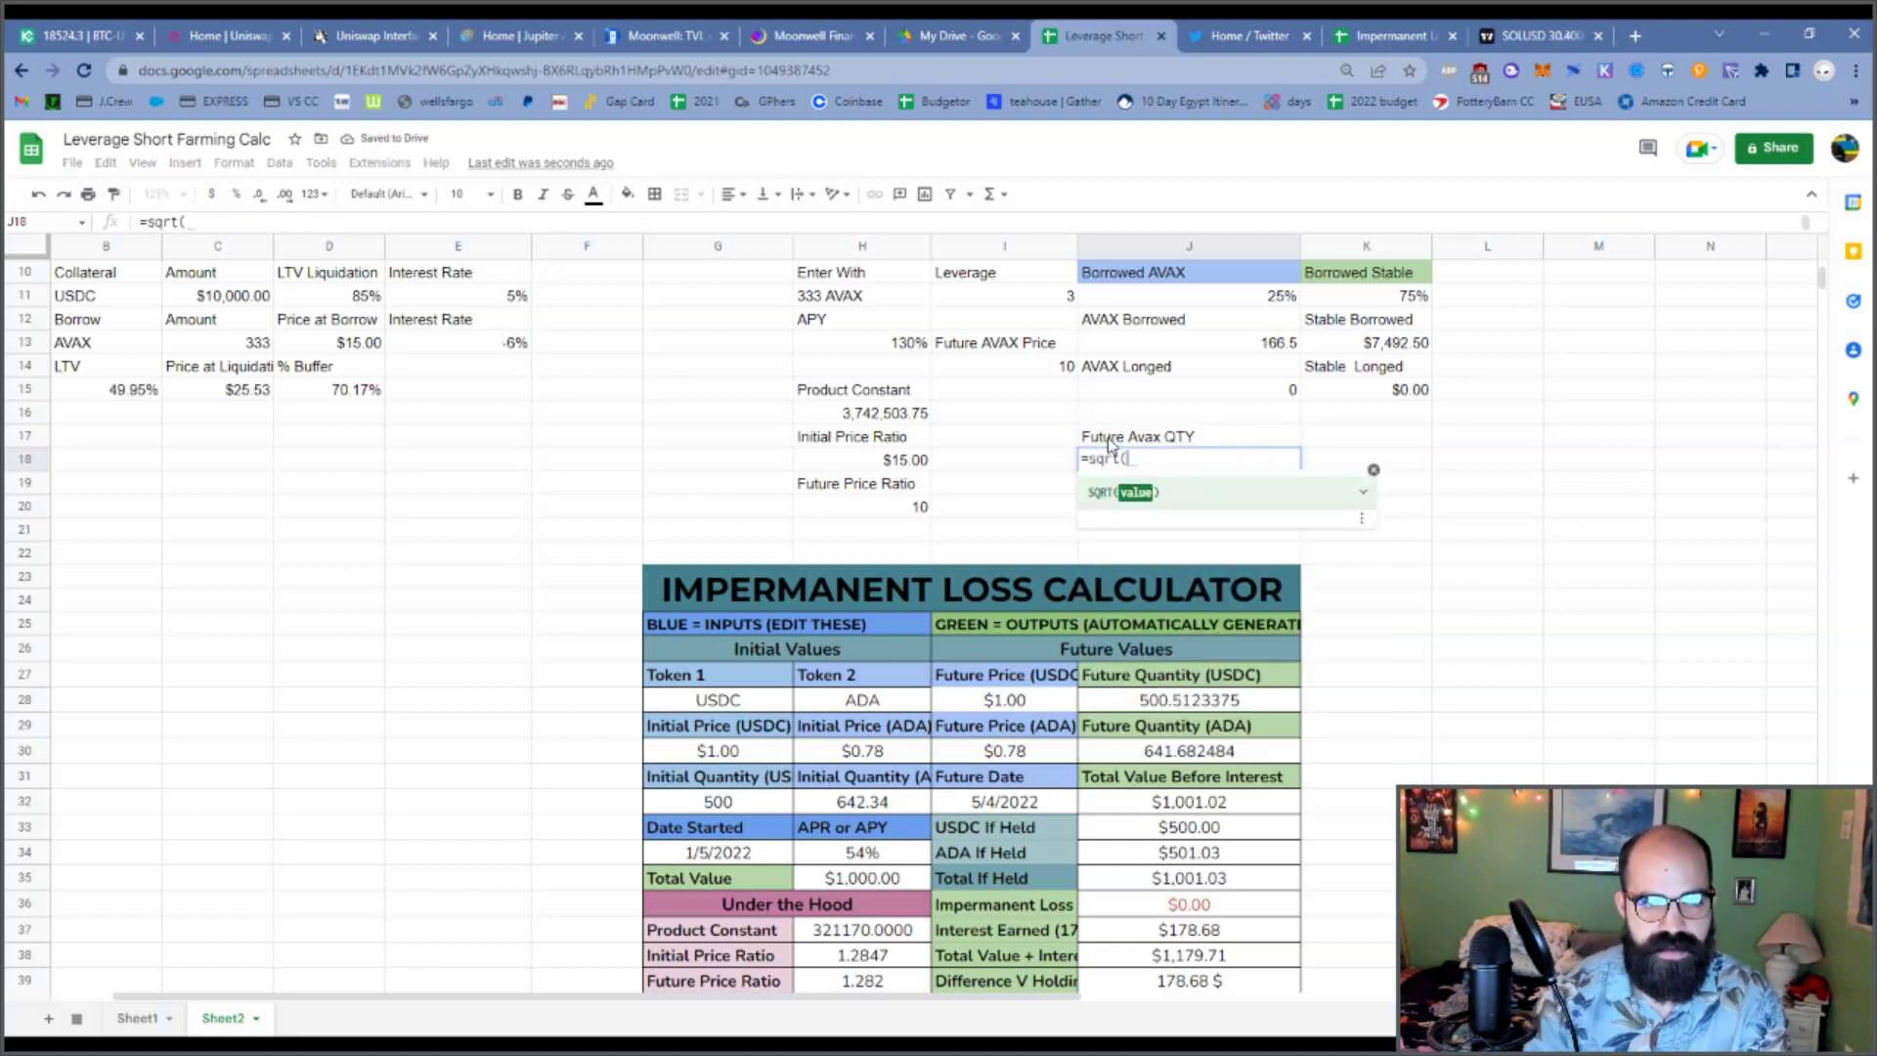
click(1218, 699)
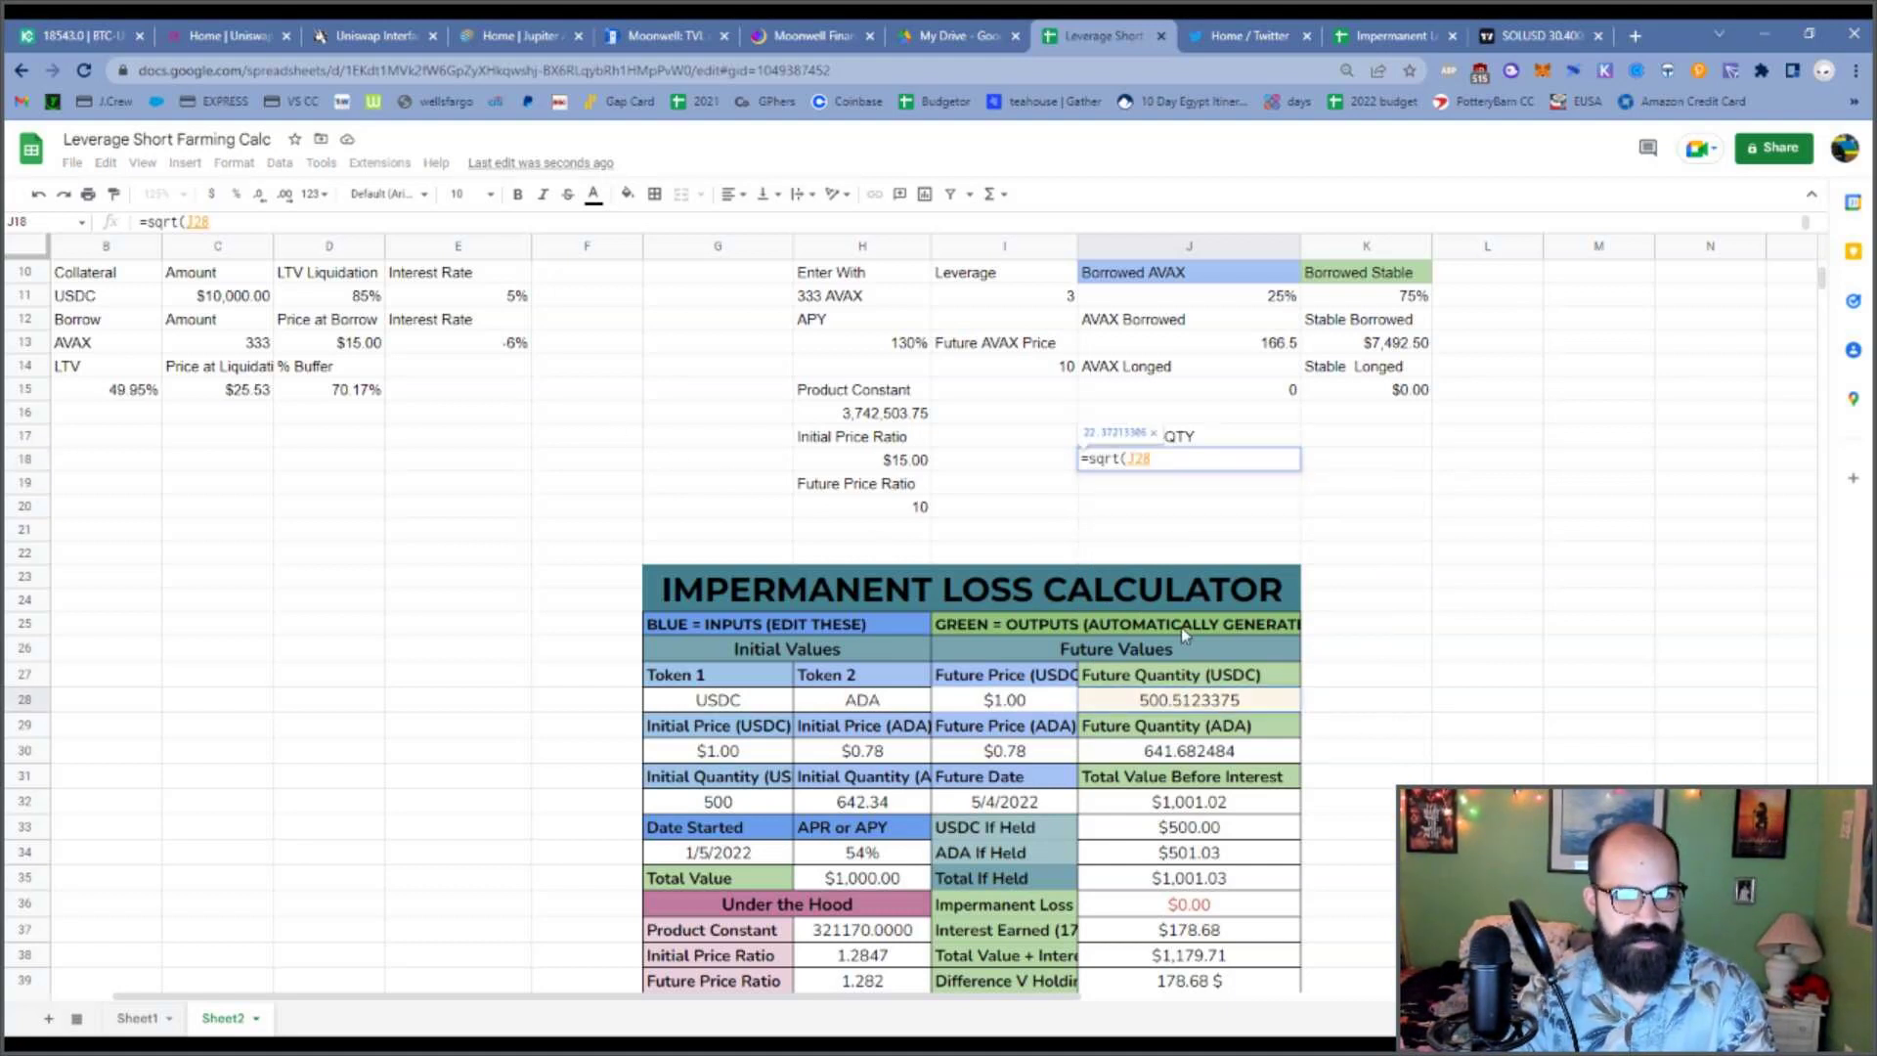
click(877, 415)
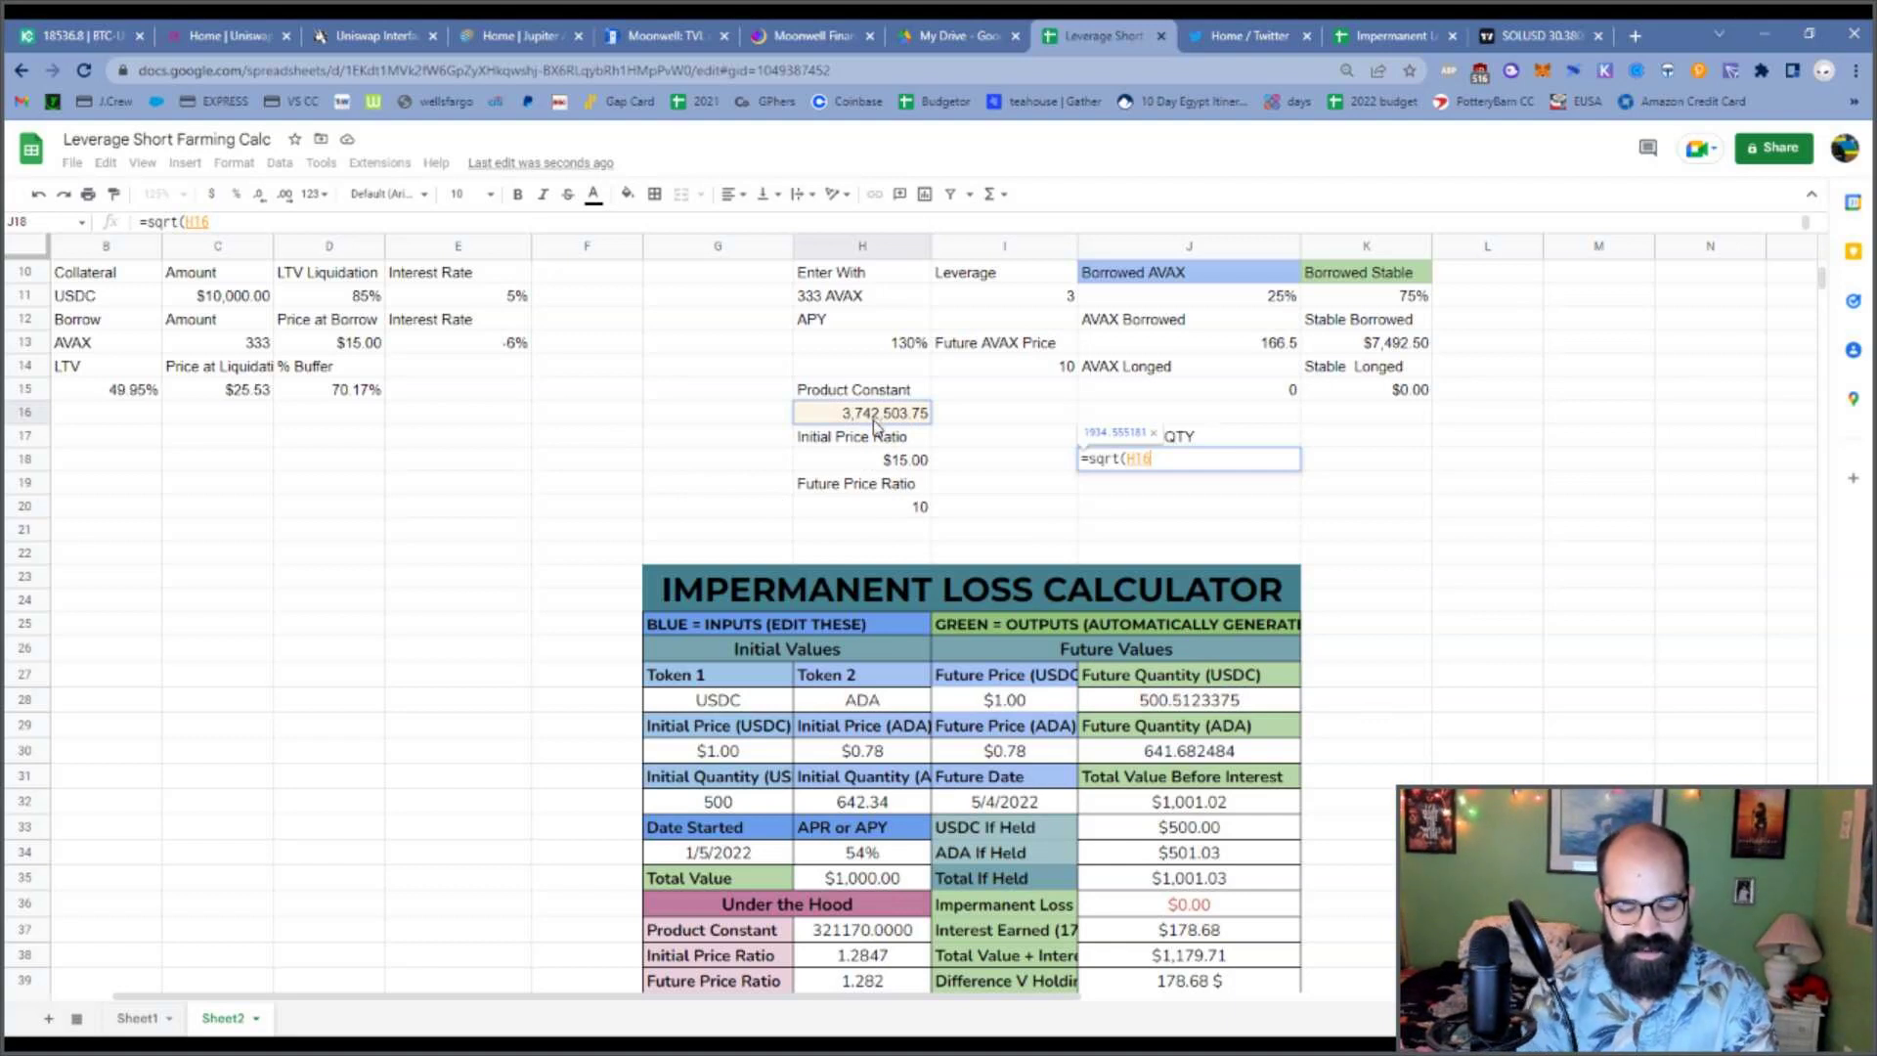
text(/)
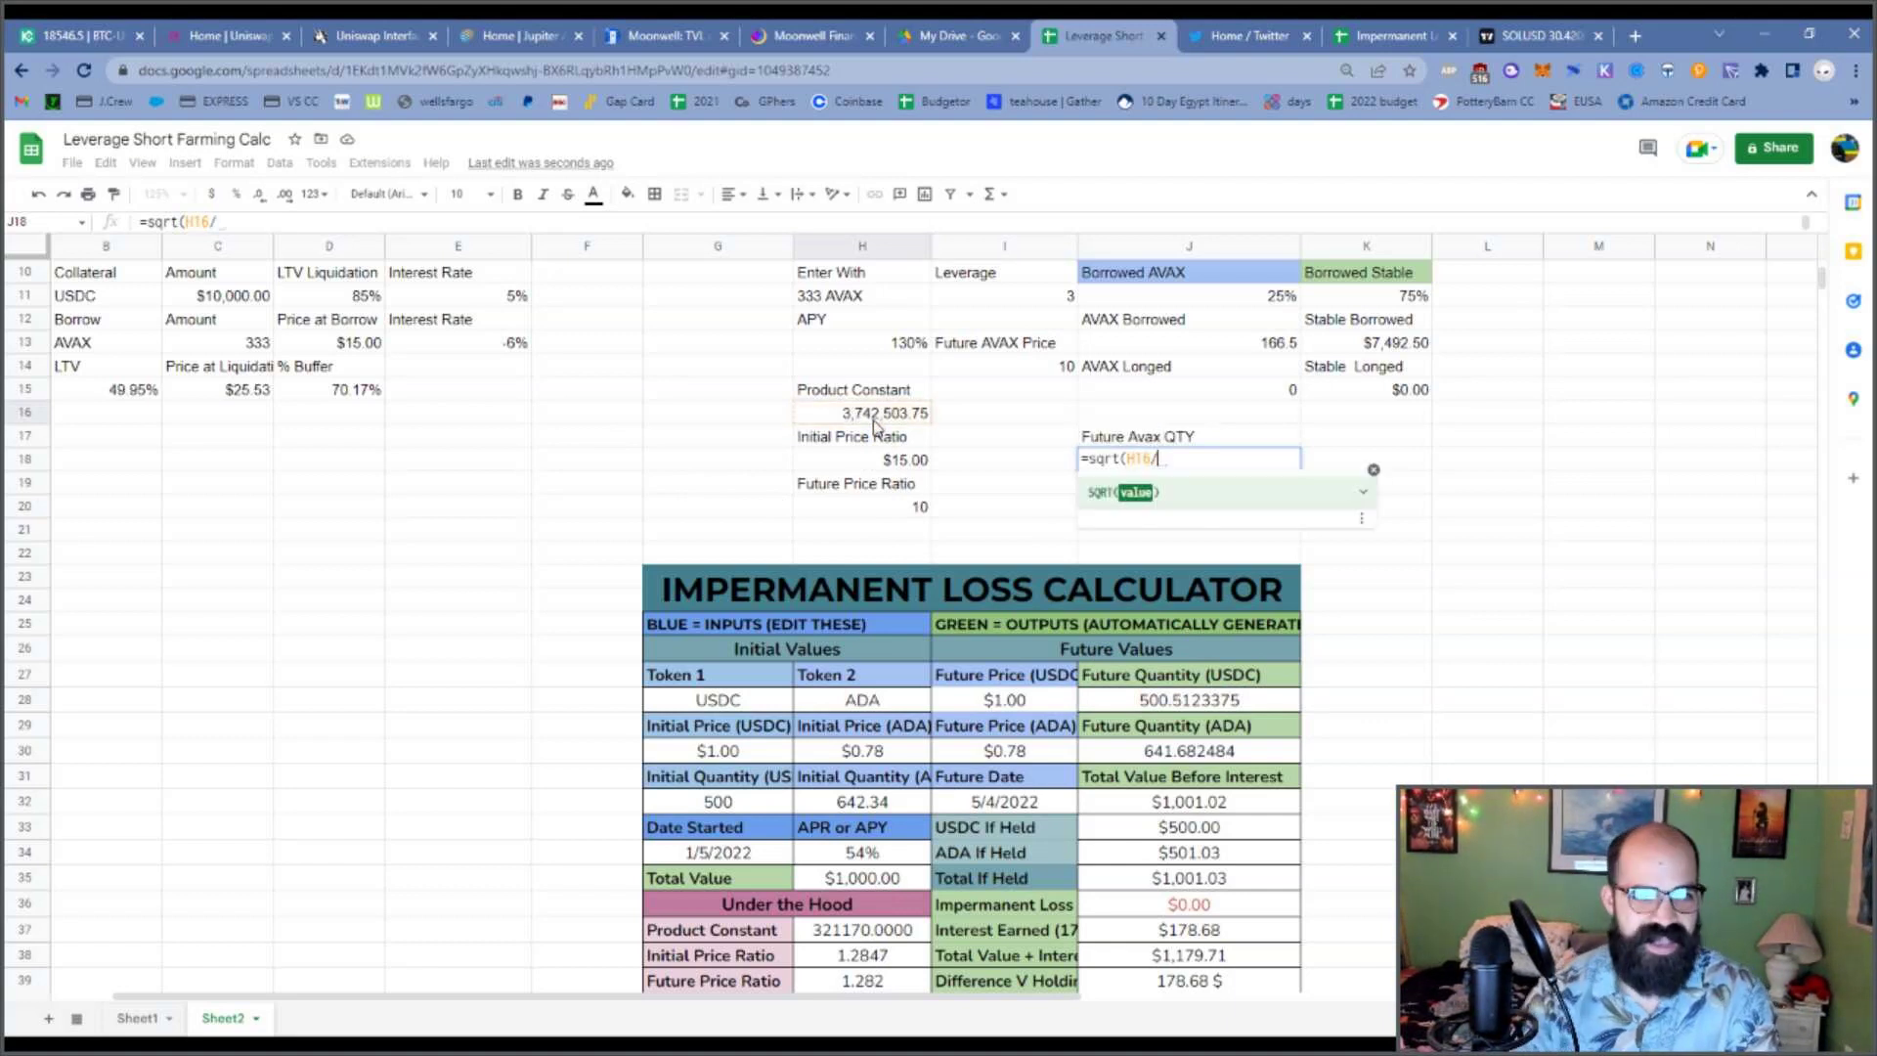
click(878, 509)
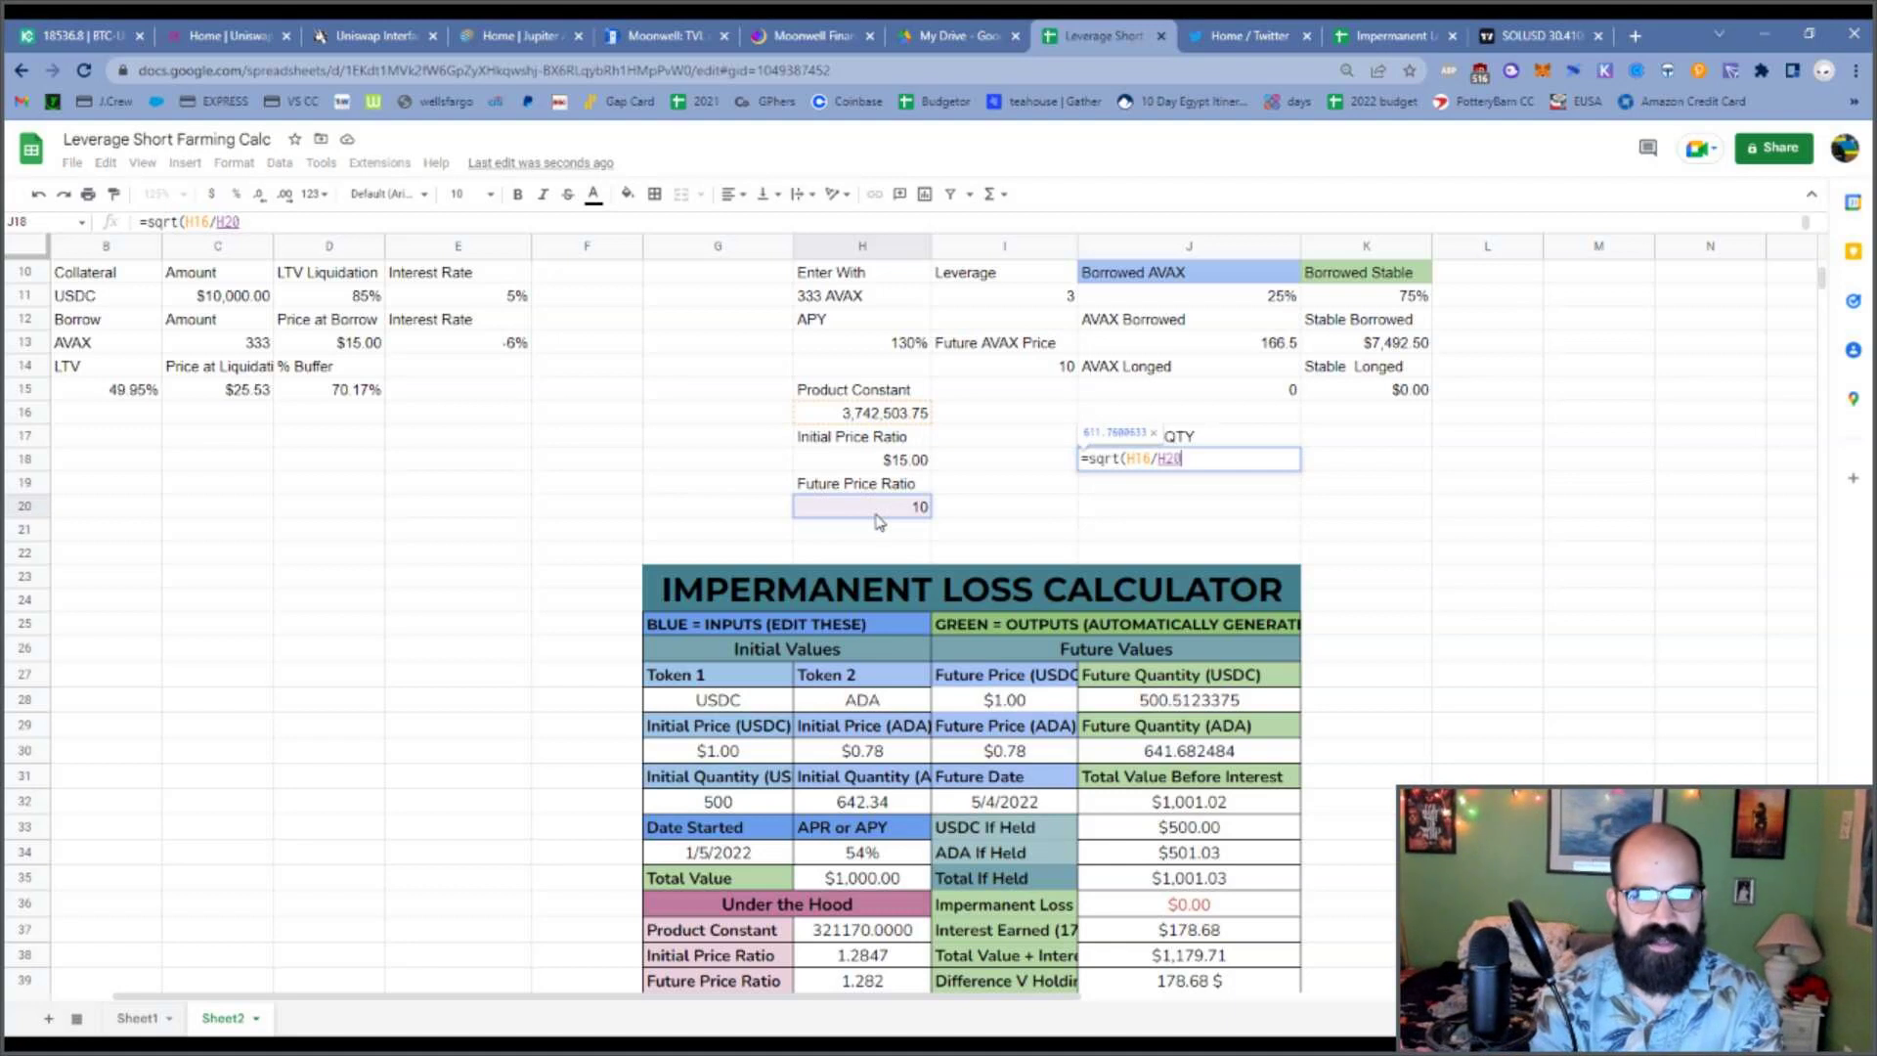
key(Return)
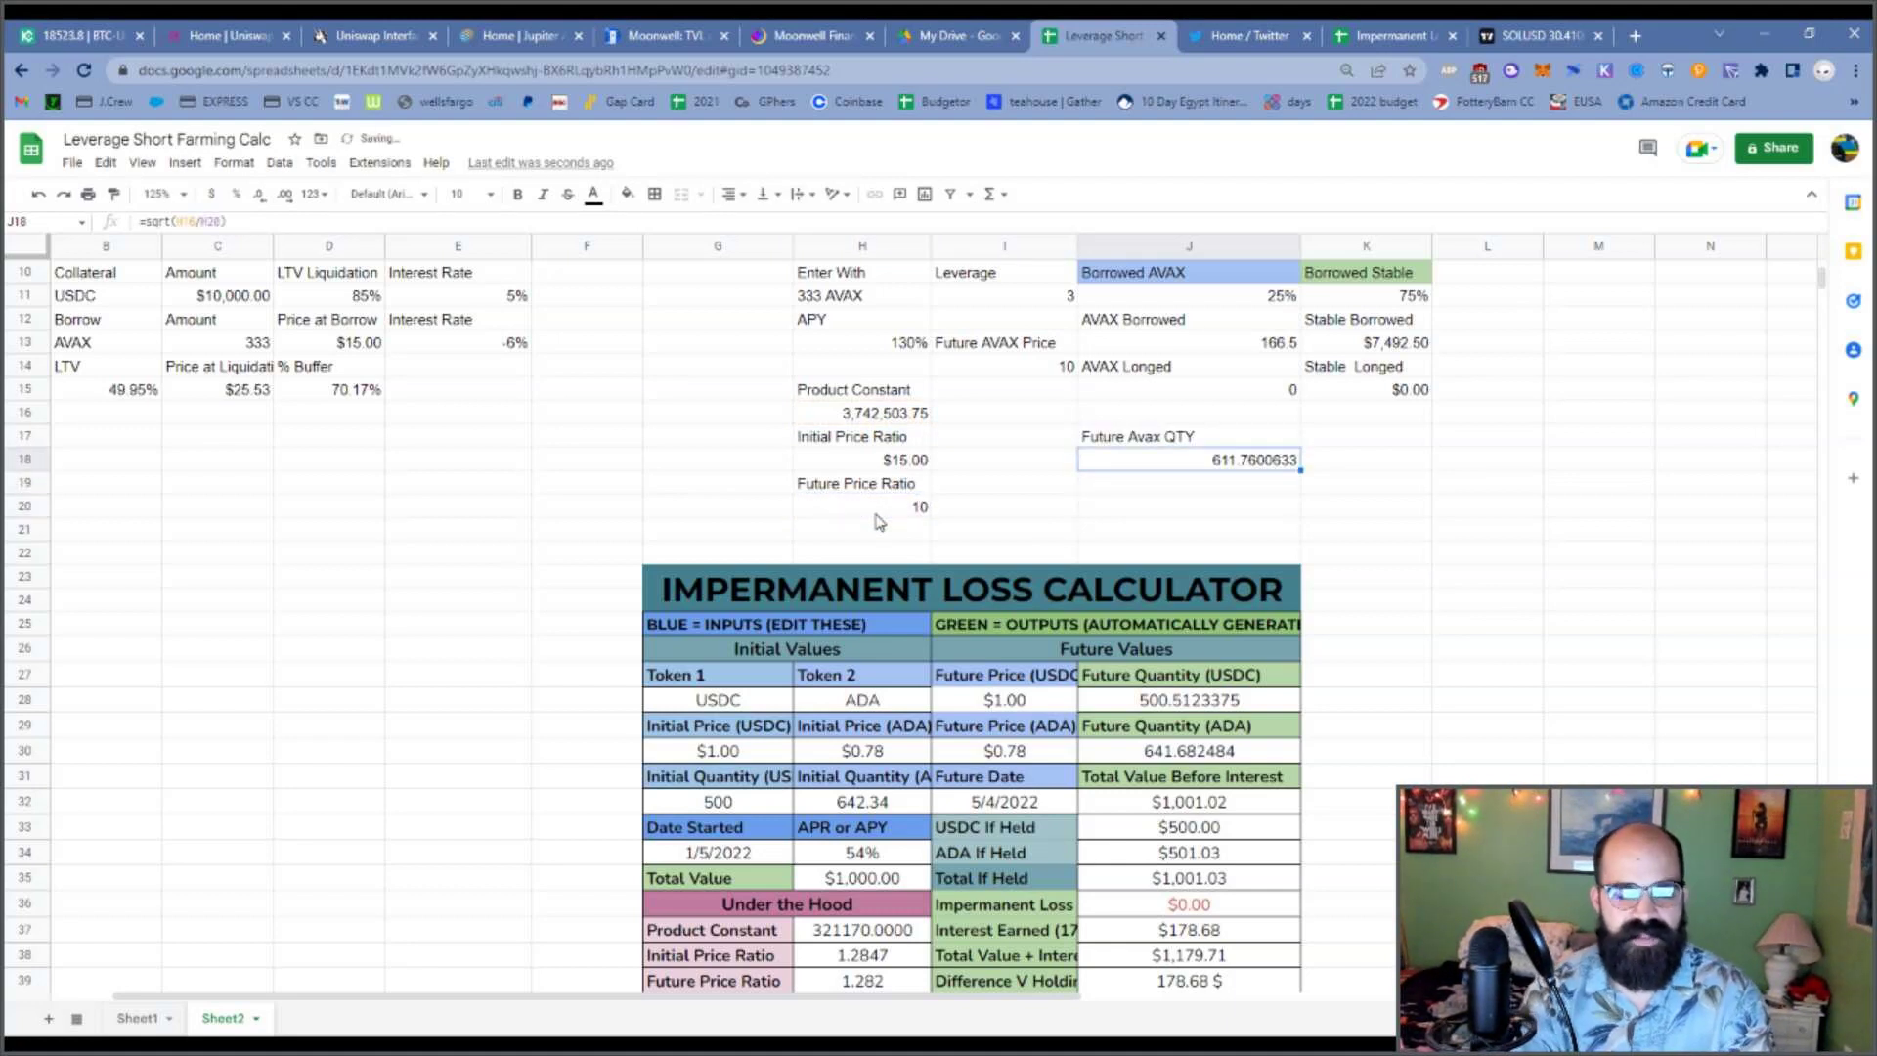
Enter the label Future Stable QTY in K17 and its formula =sqrt(H16*H20) in K18.
click(1344, 442)
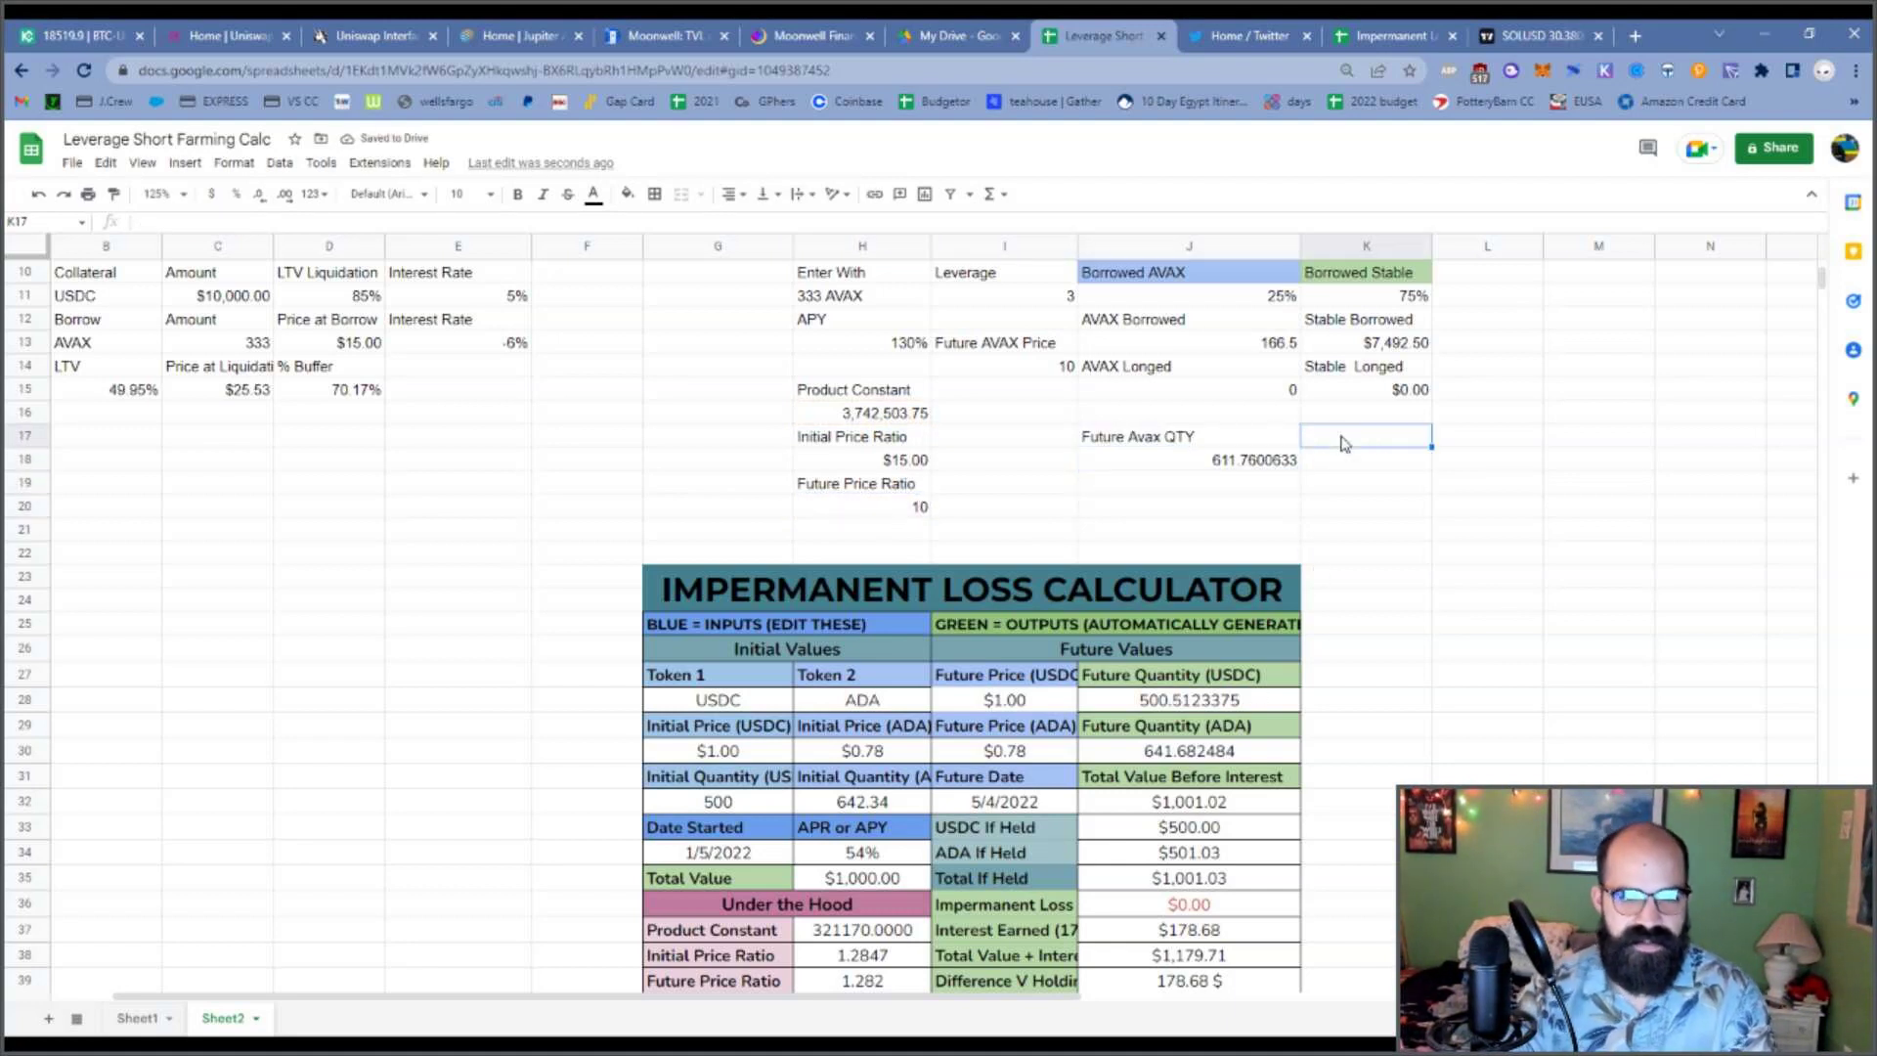
text(Future Stable QTY)
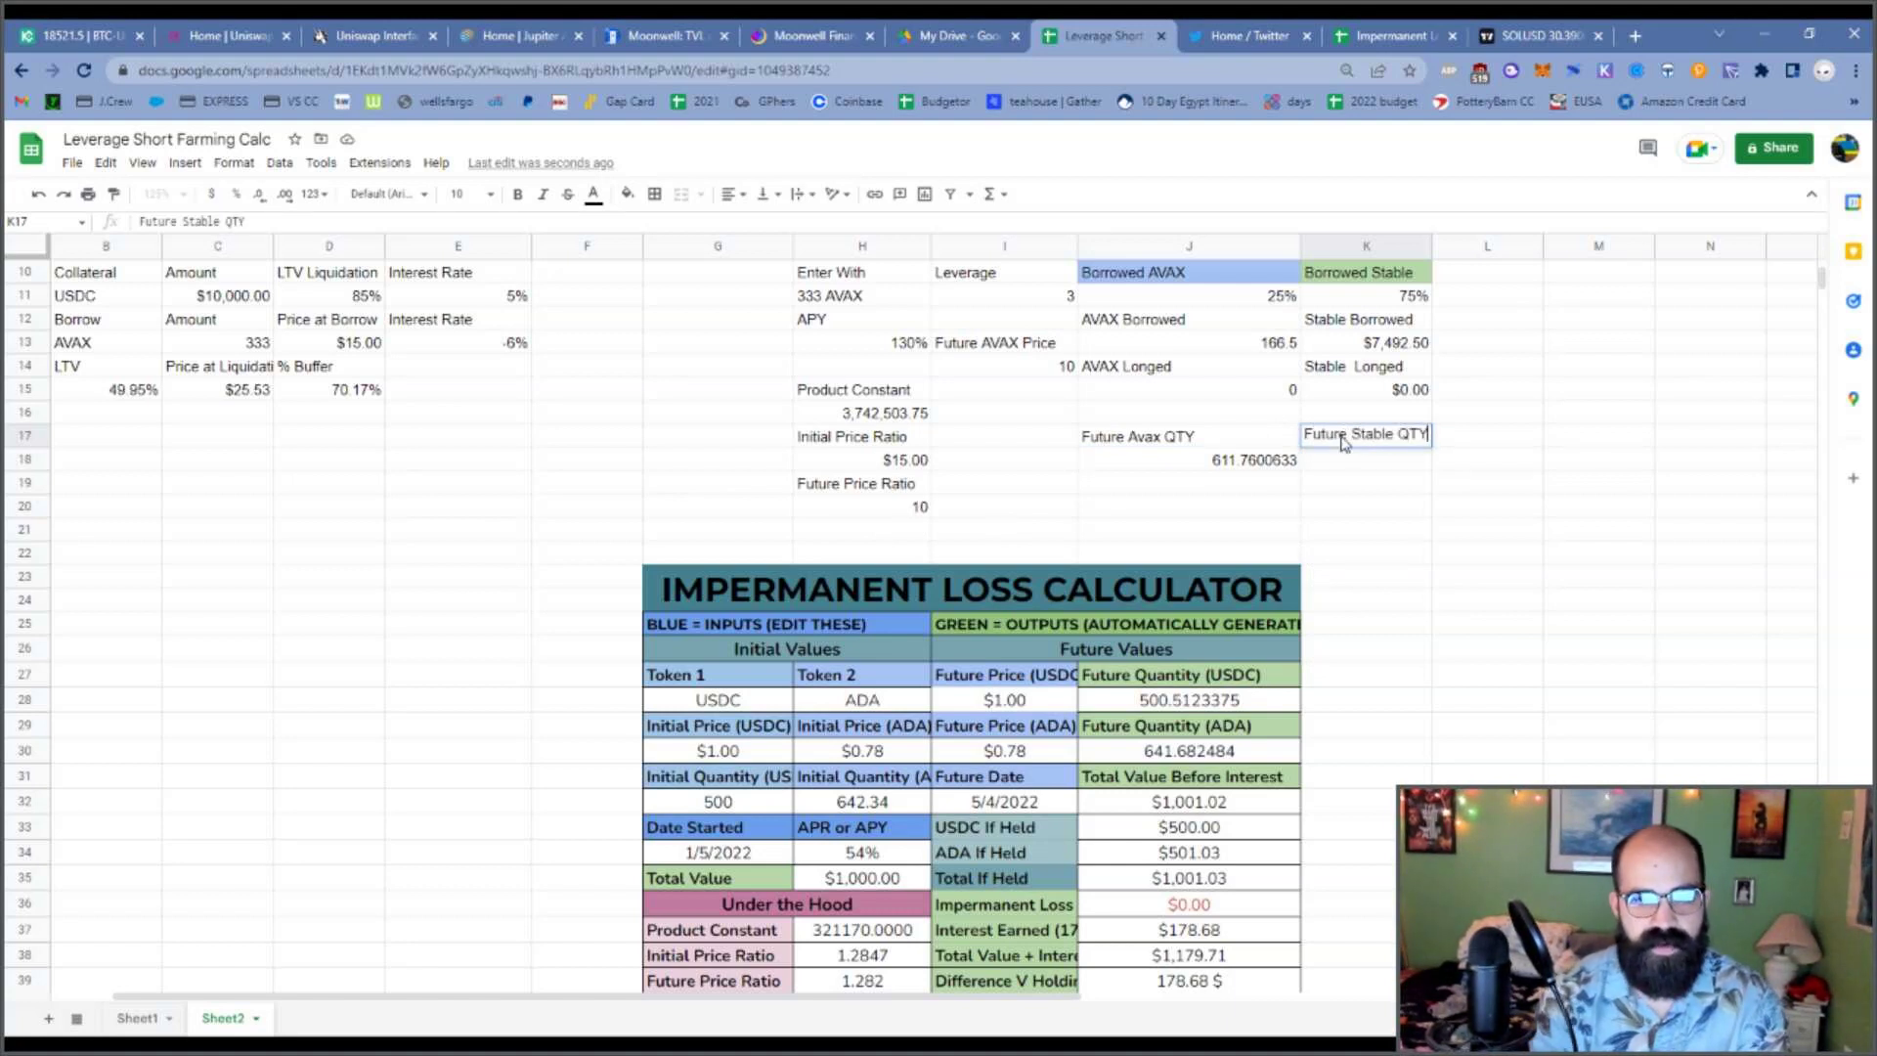
key(Return)
text(=sqrt()
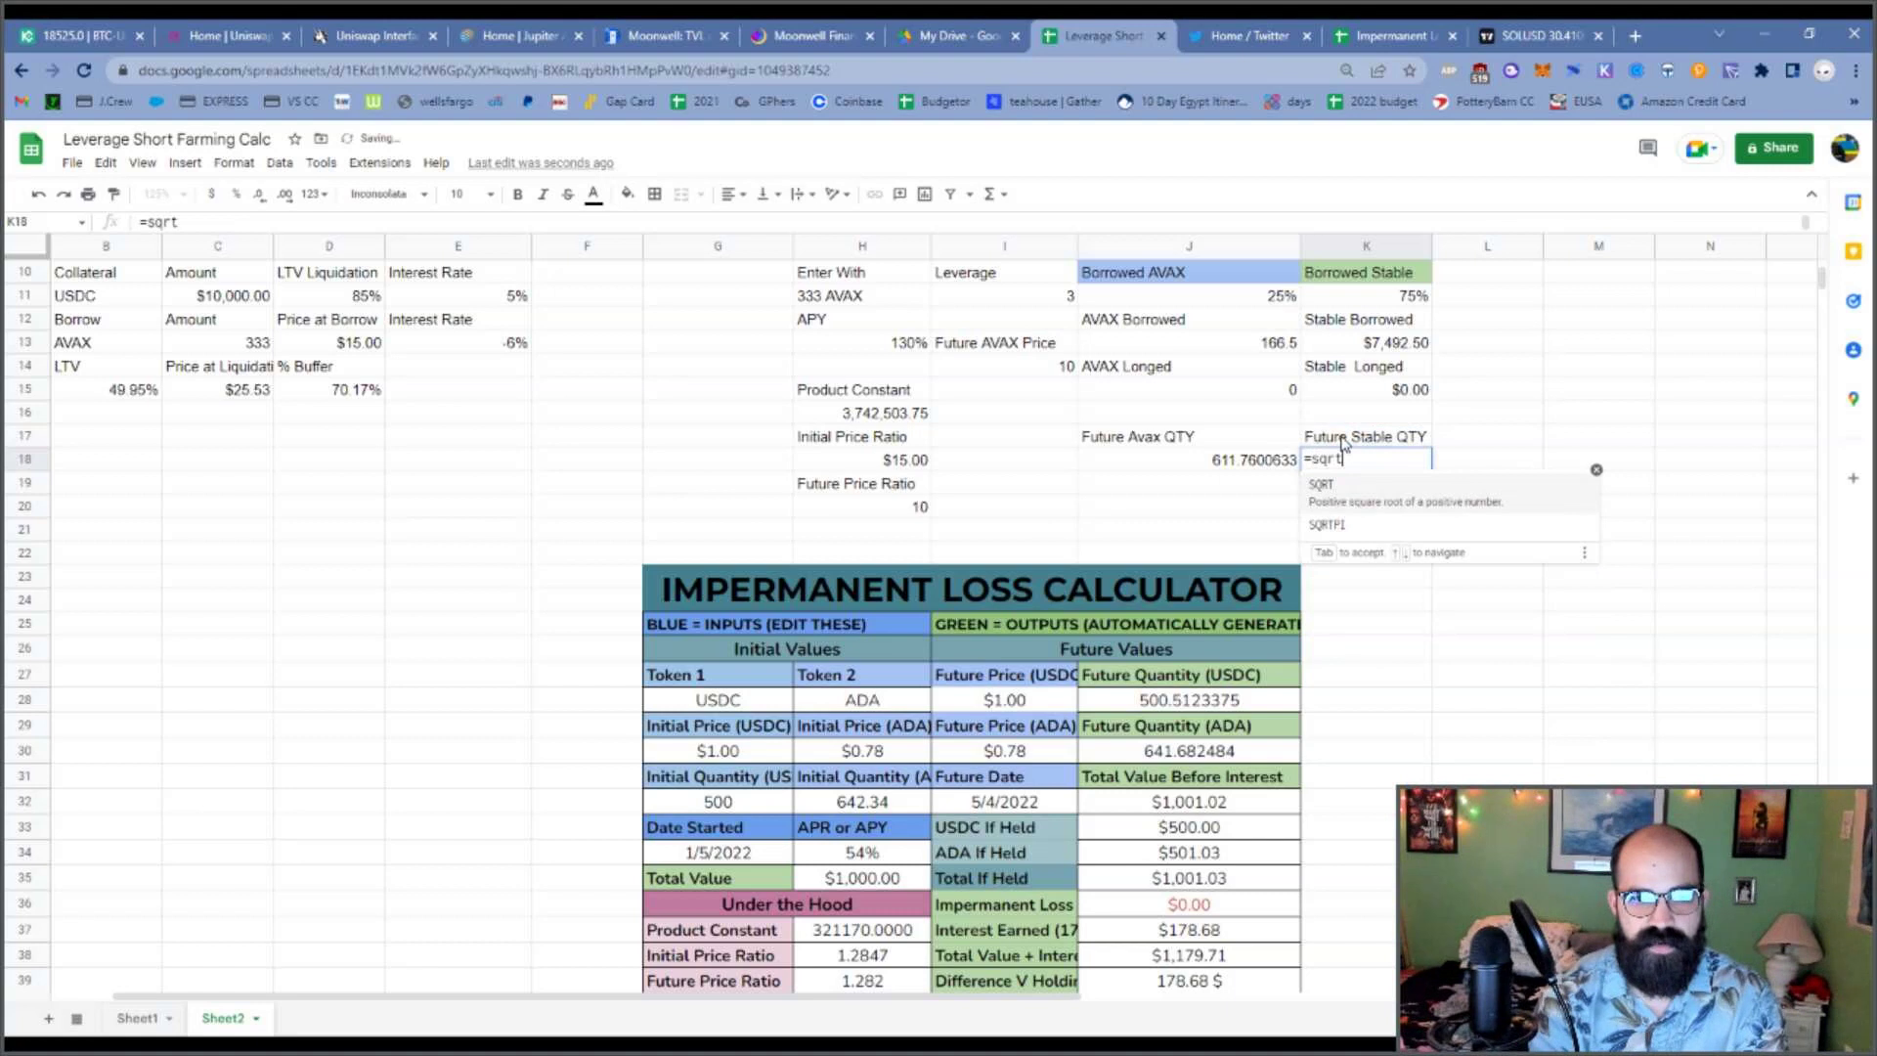
click(893, 417)
text(*)
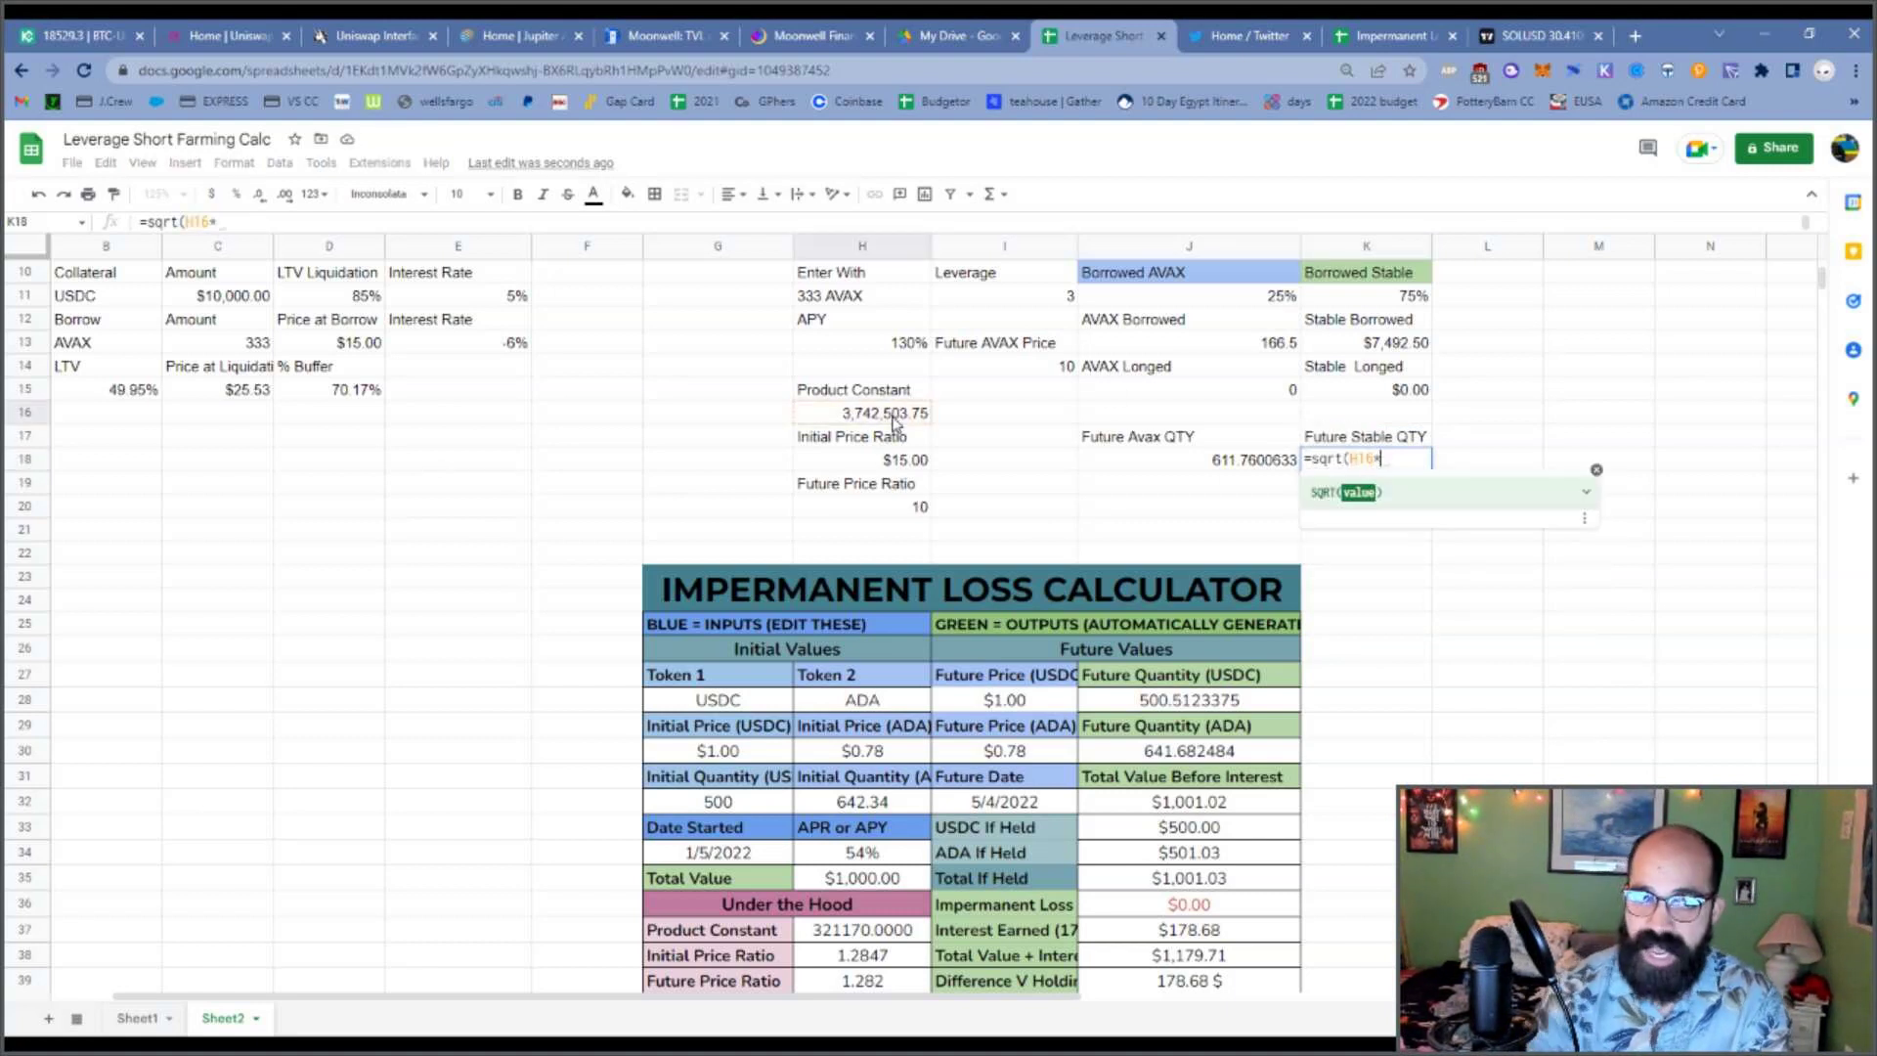
click(902, 510)
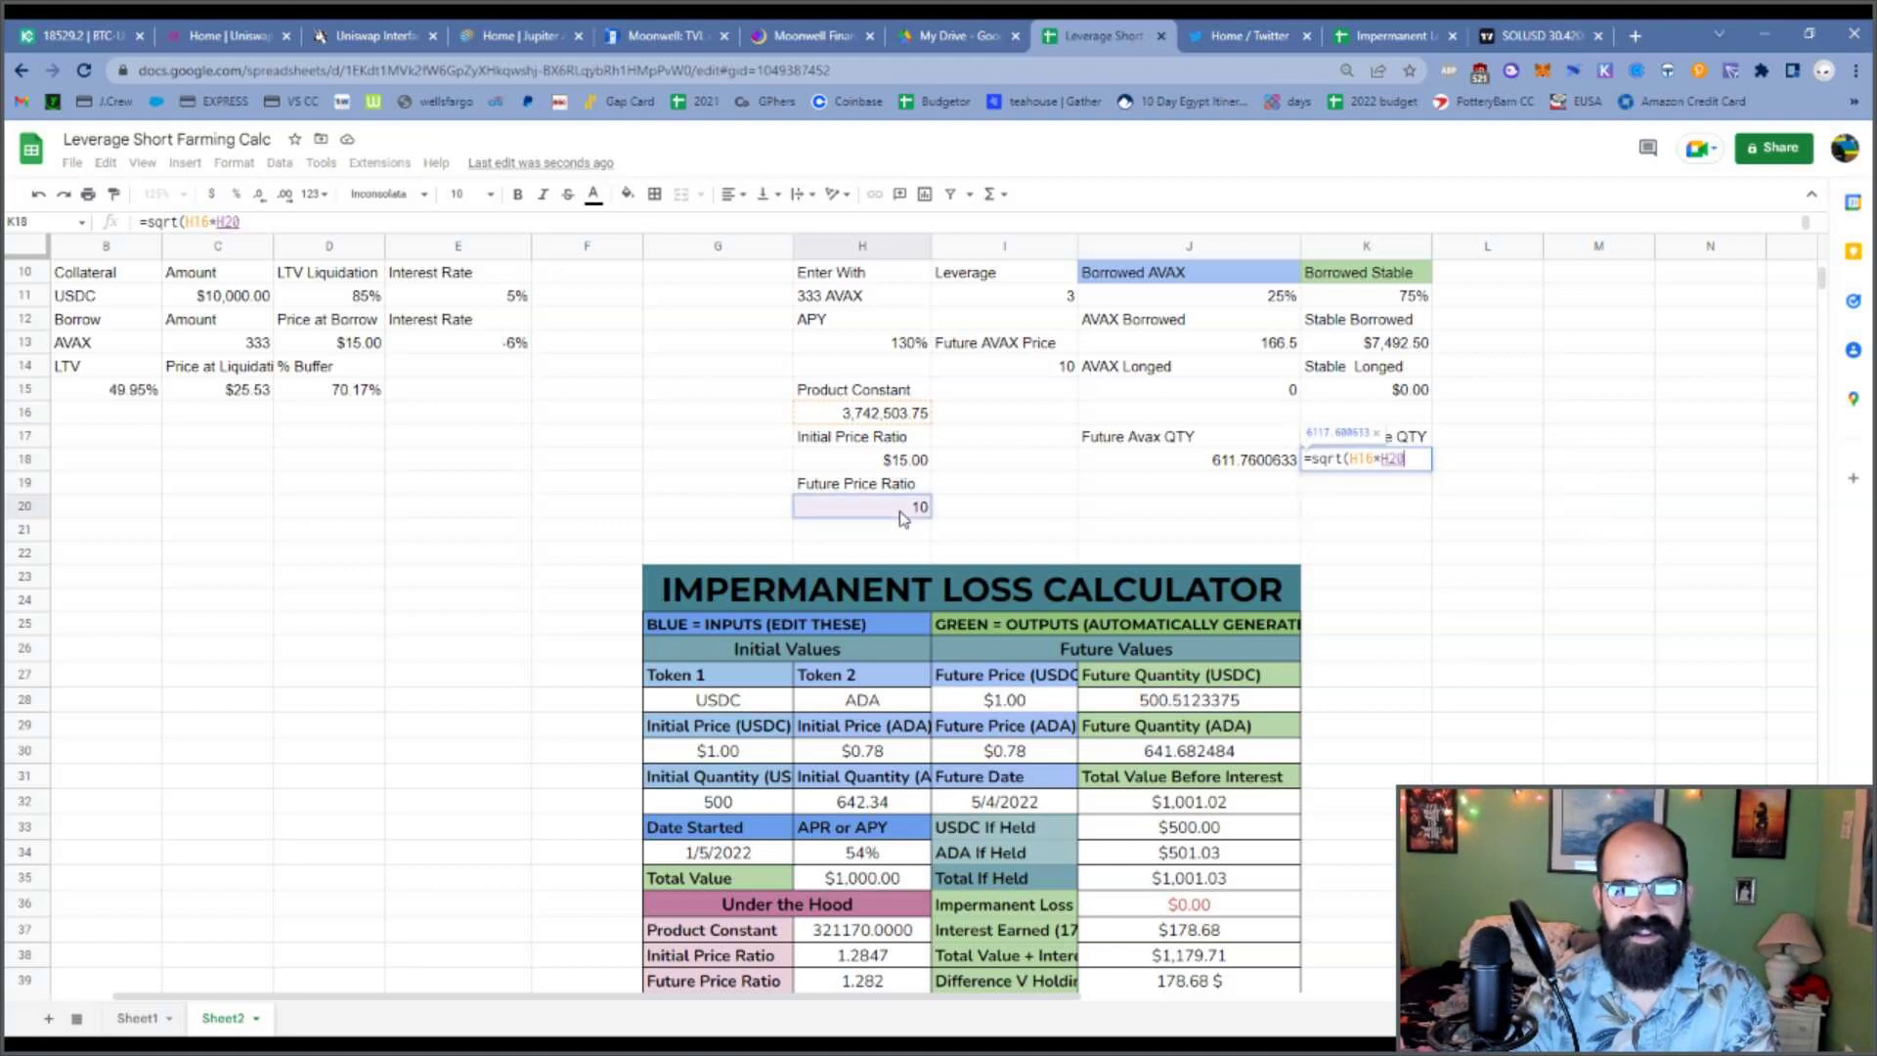
text())
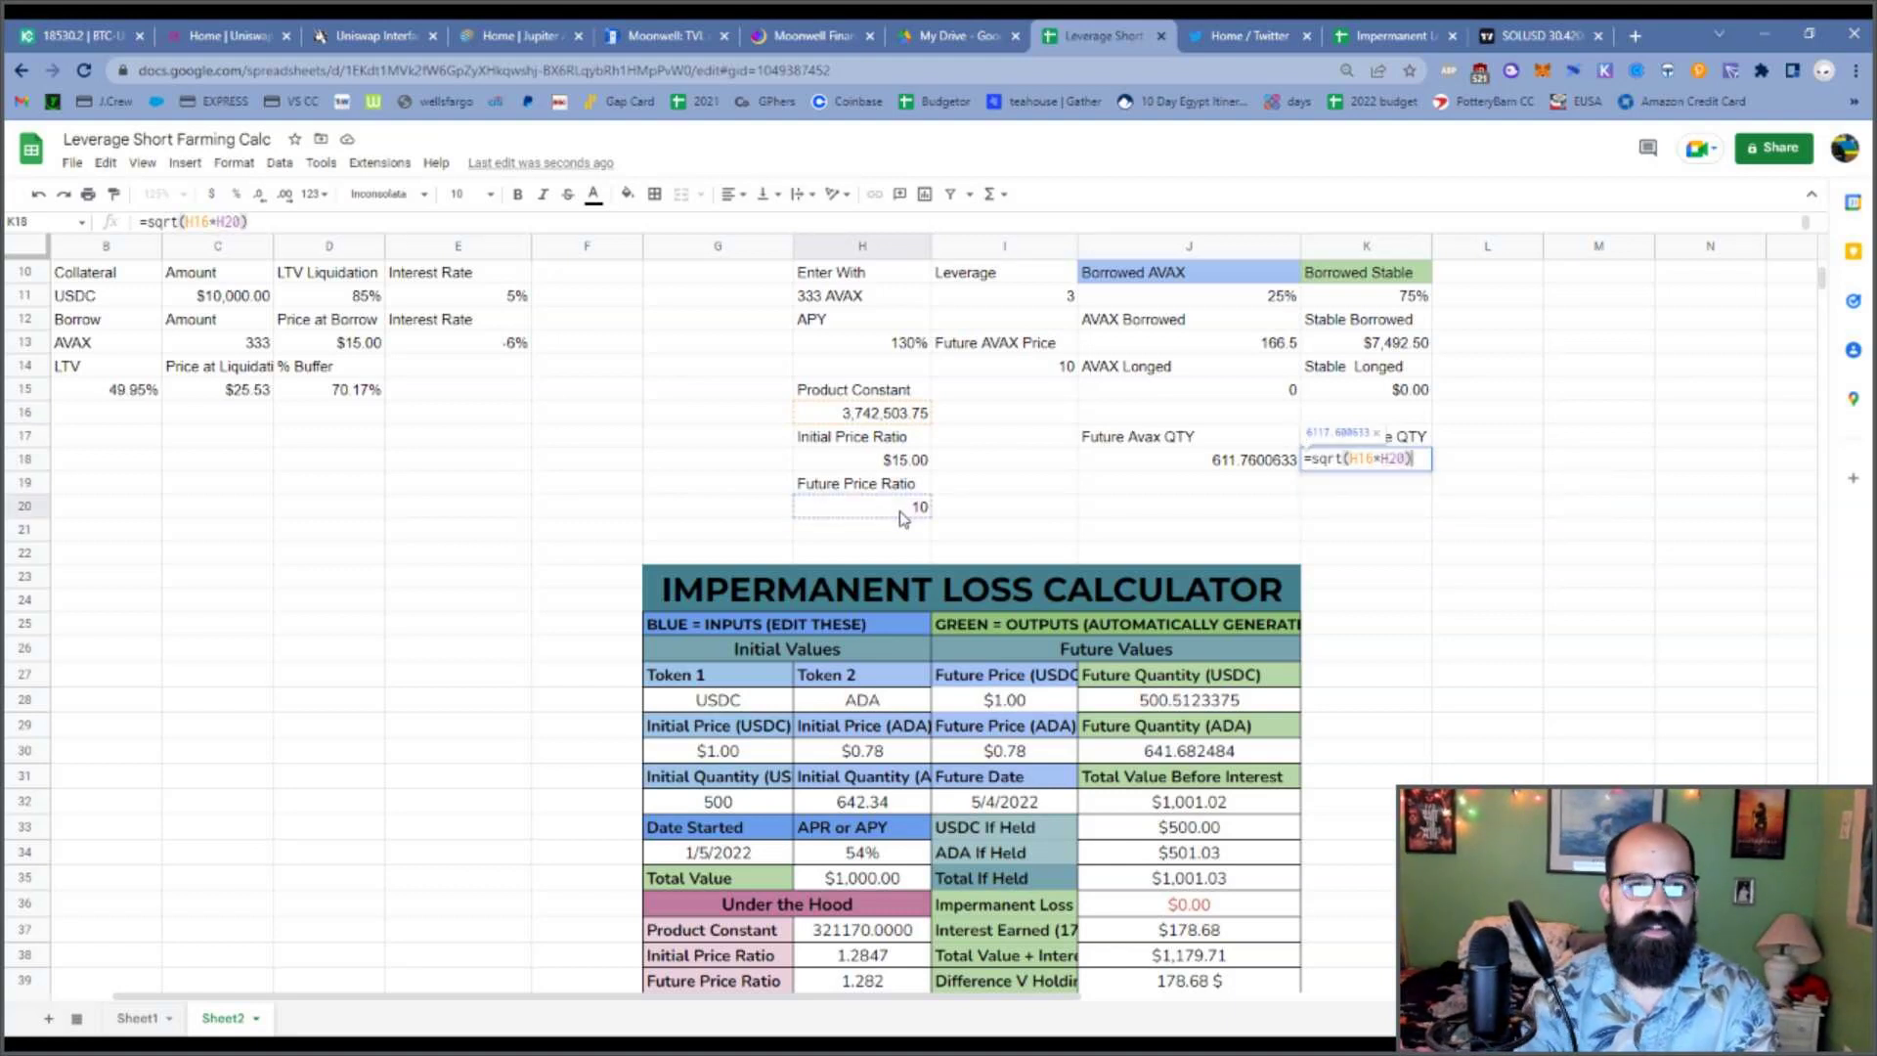
key(Return)
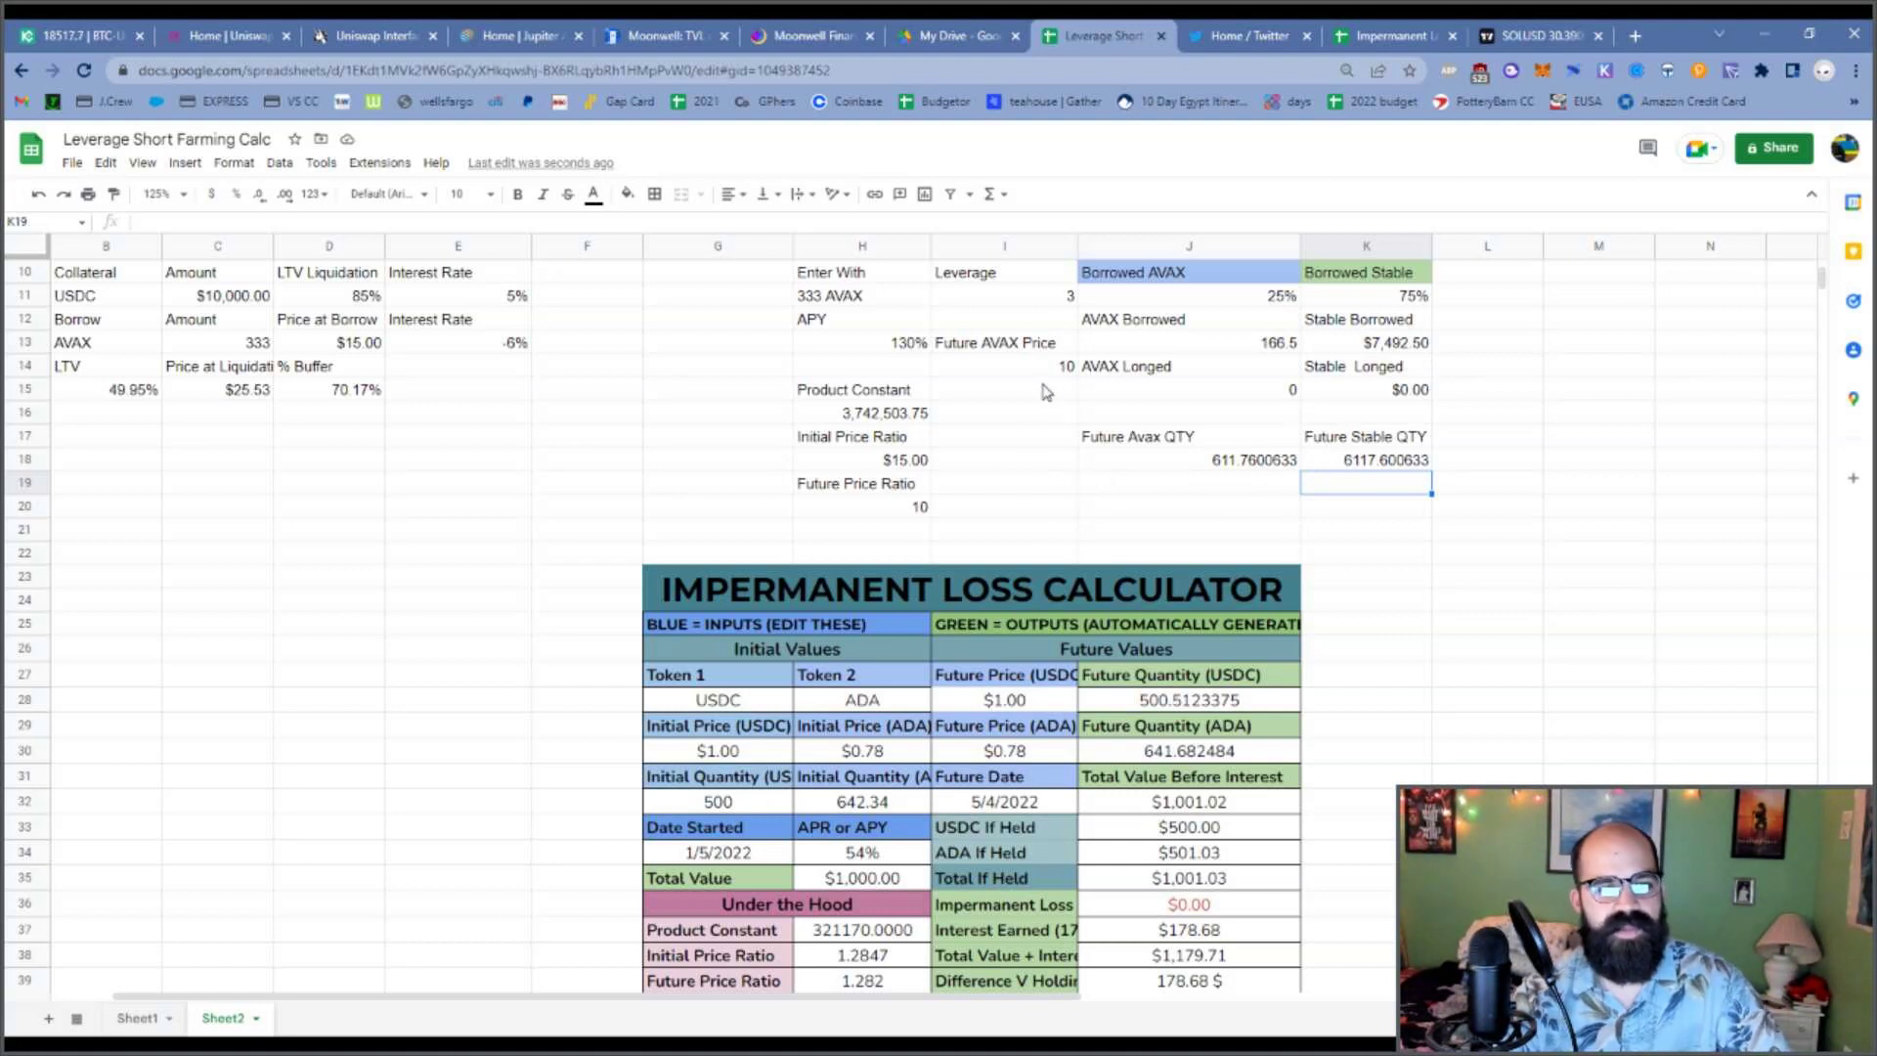
Remove the copied Impermanent Loss Calculator by clearing G23:K43 and deleting those cells with the cells below shifted up.
scroll(1168, 523, up, 3)
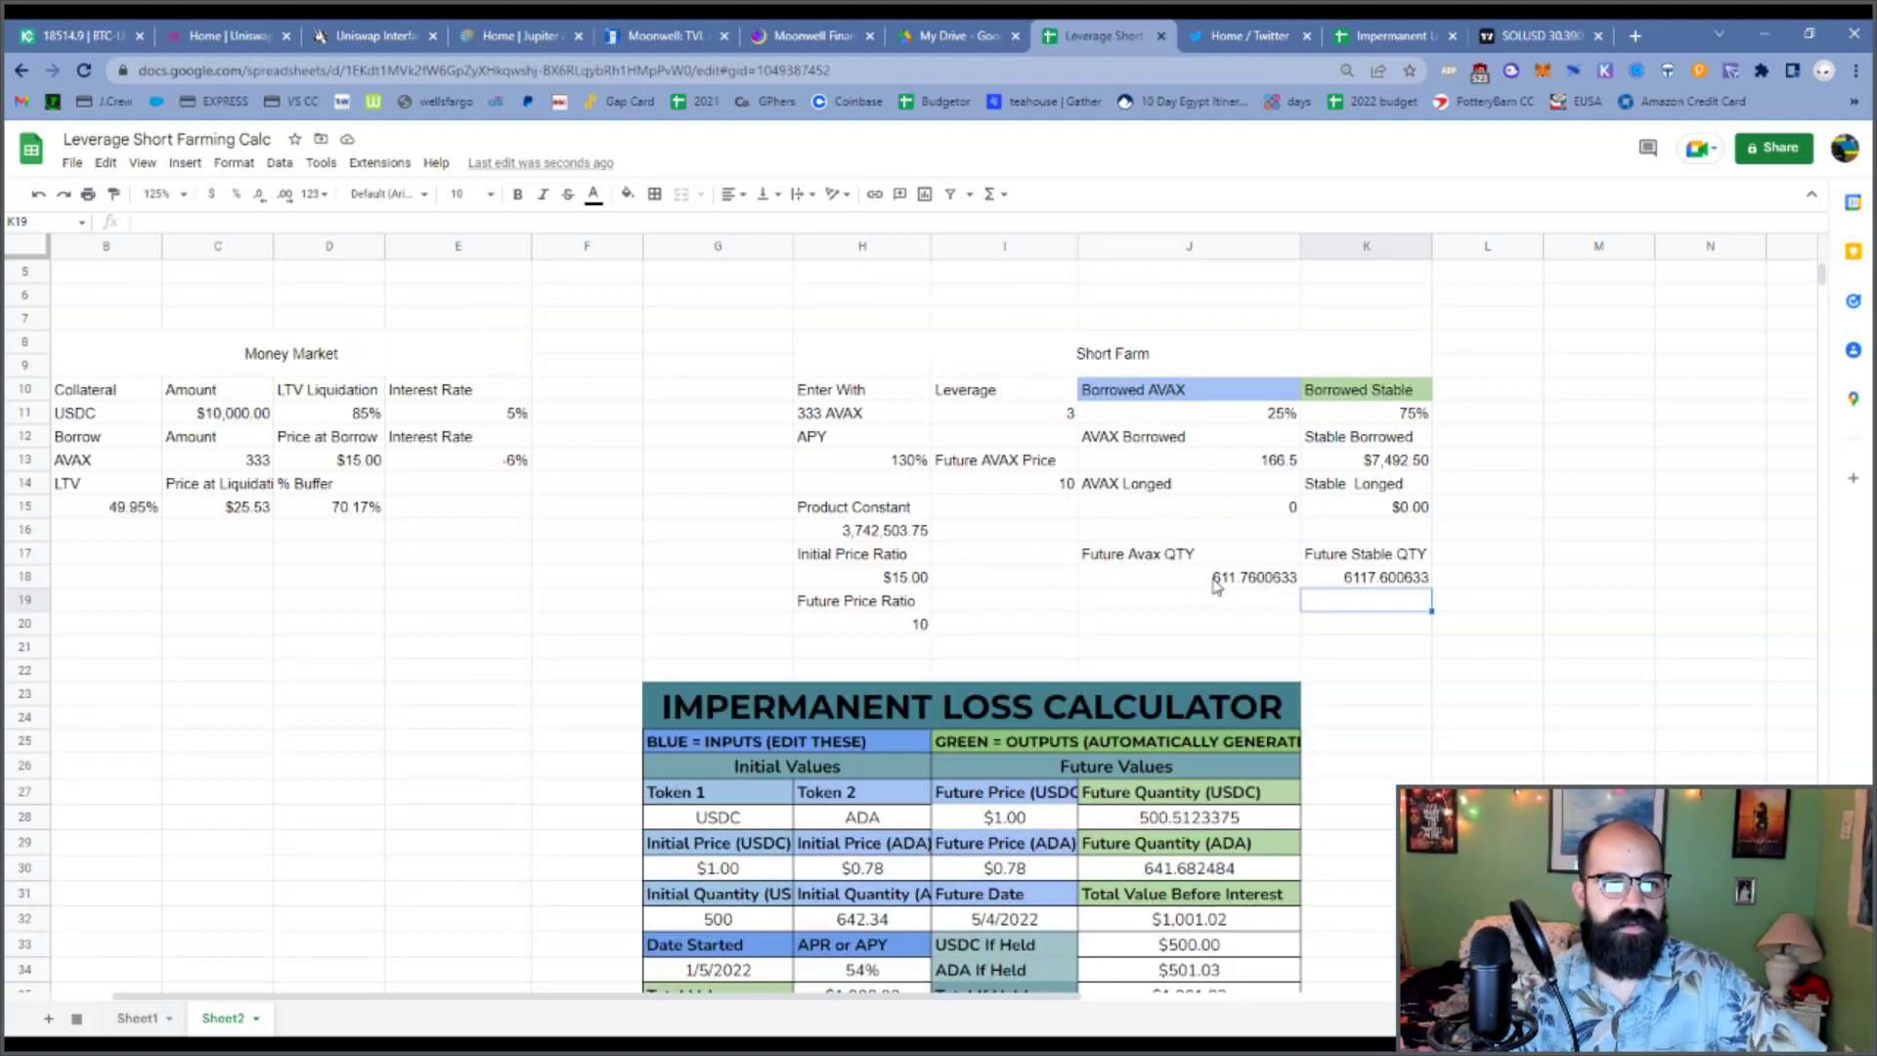
click(1172, 604)
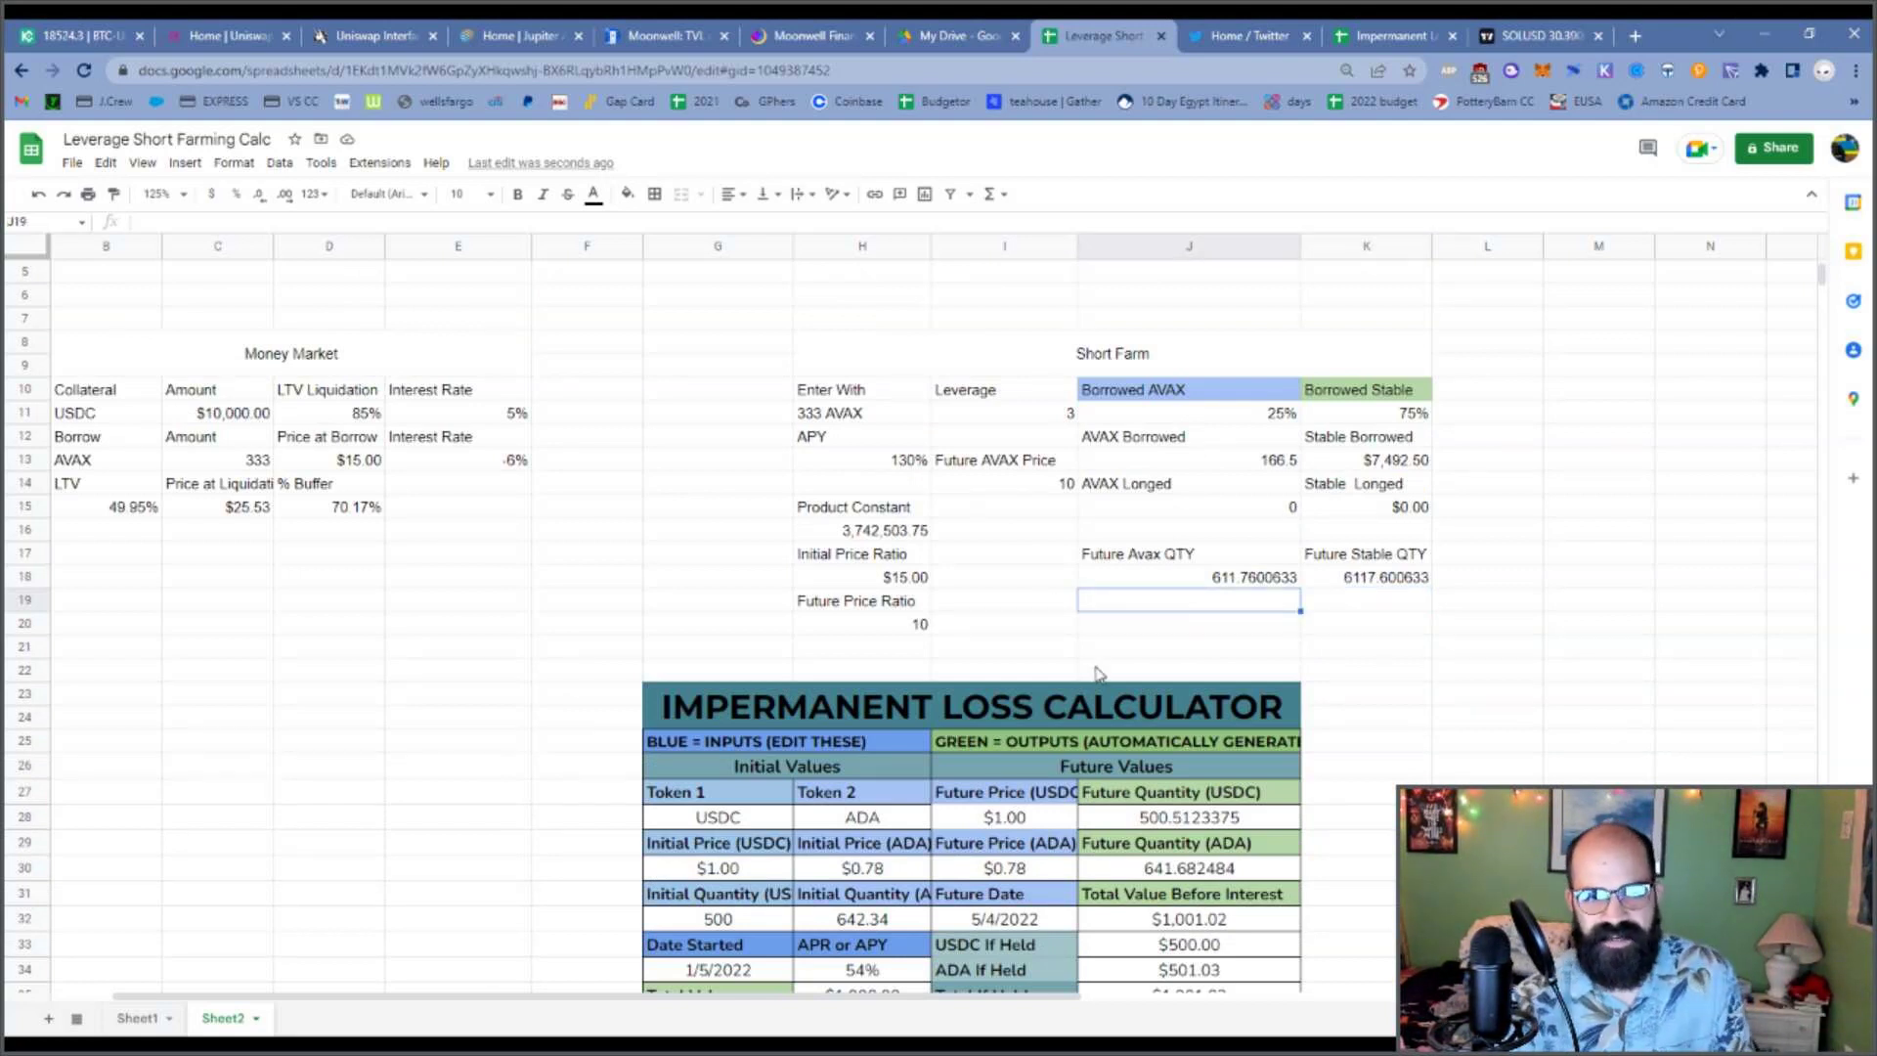
scroll(1172, 605, down, 3)
scroll(719, 528, down, 2)
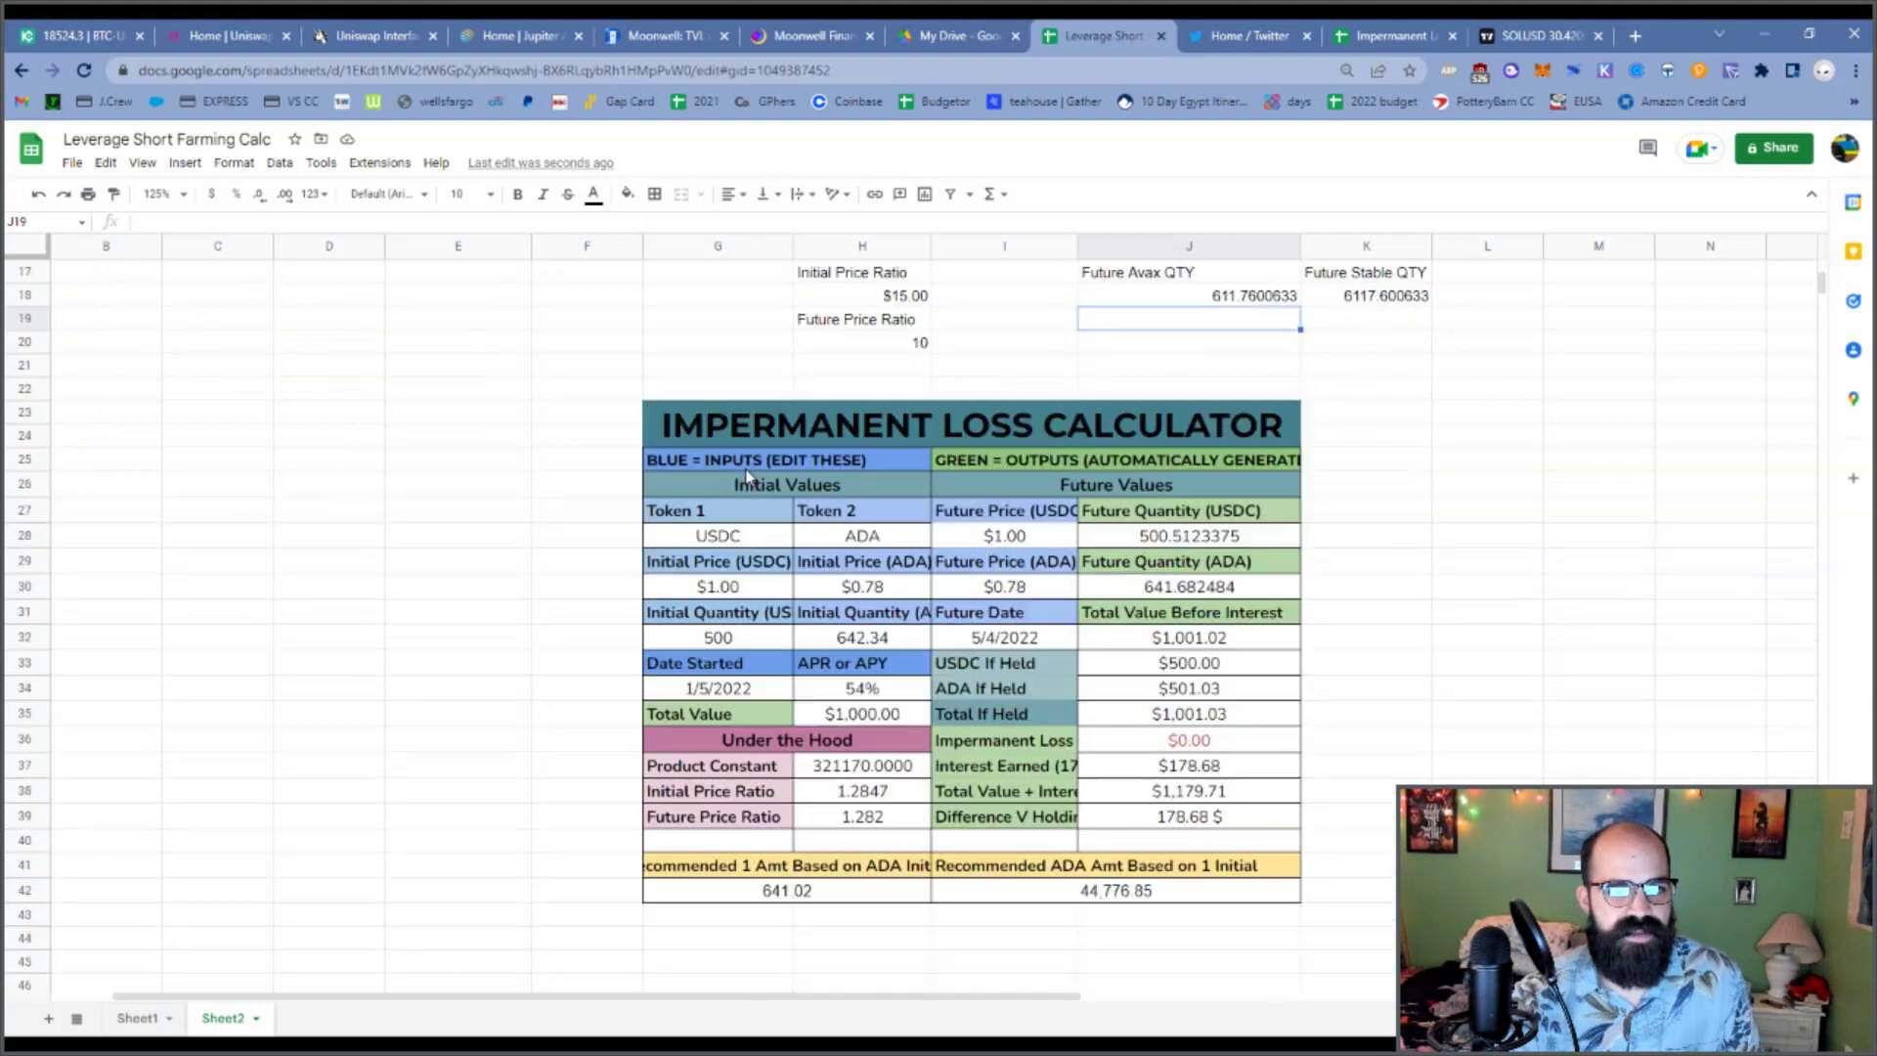
drag(703, 413, 1298, 914)
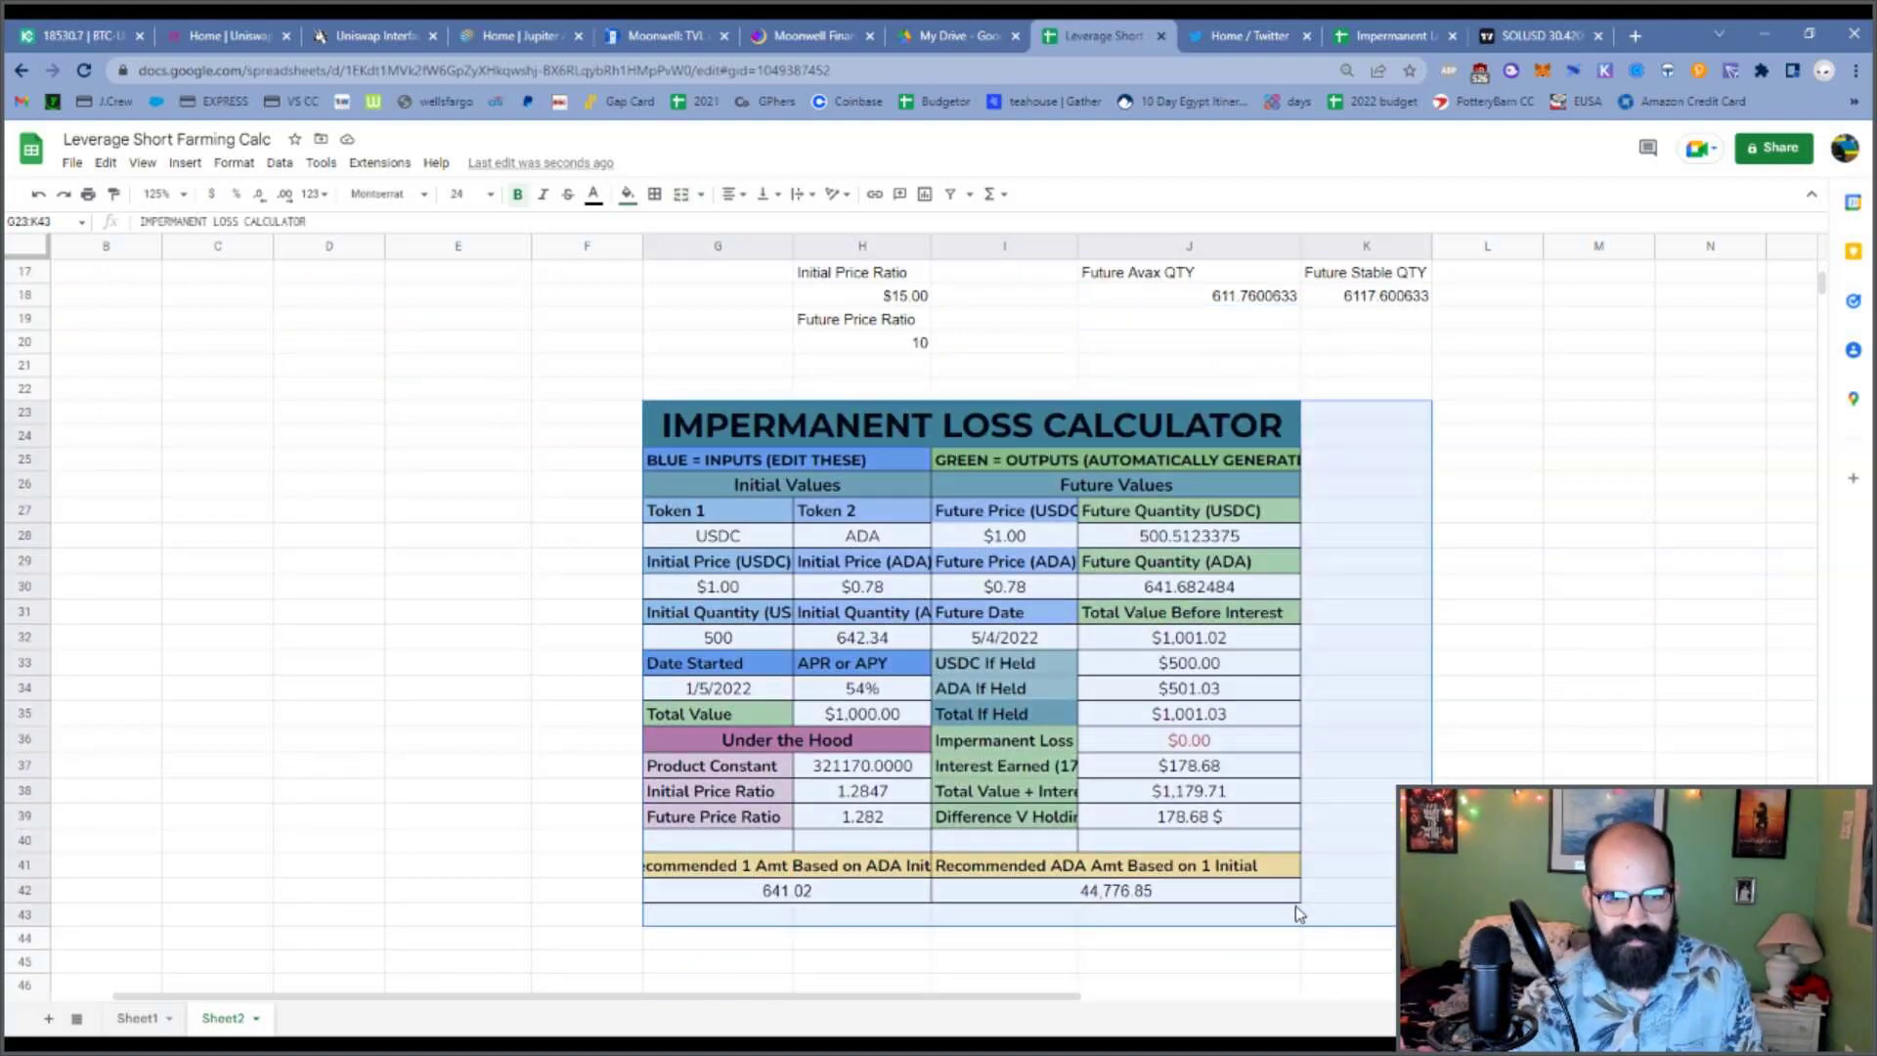
key(Delete)
right_click(1181, 650)
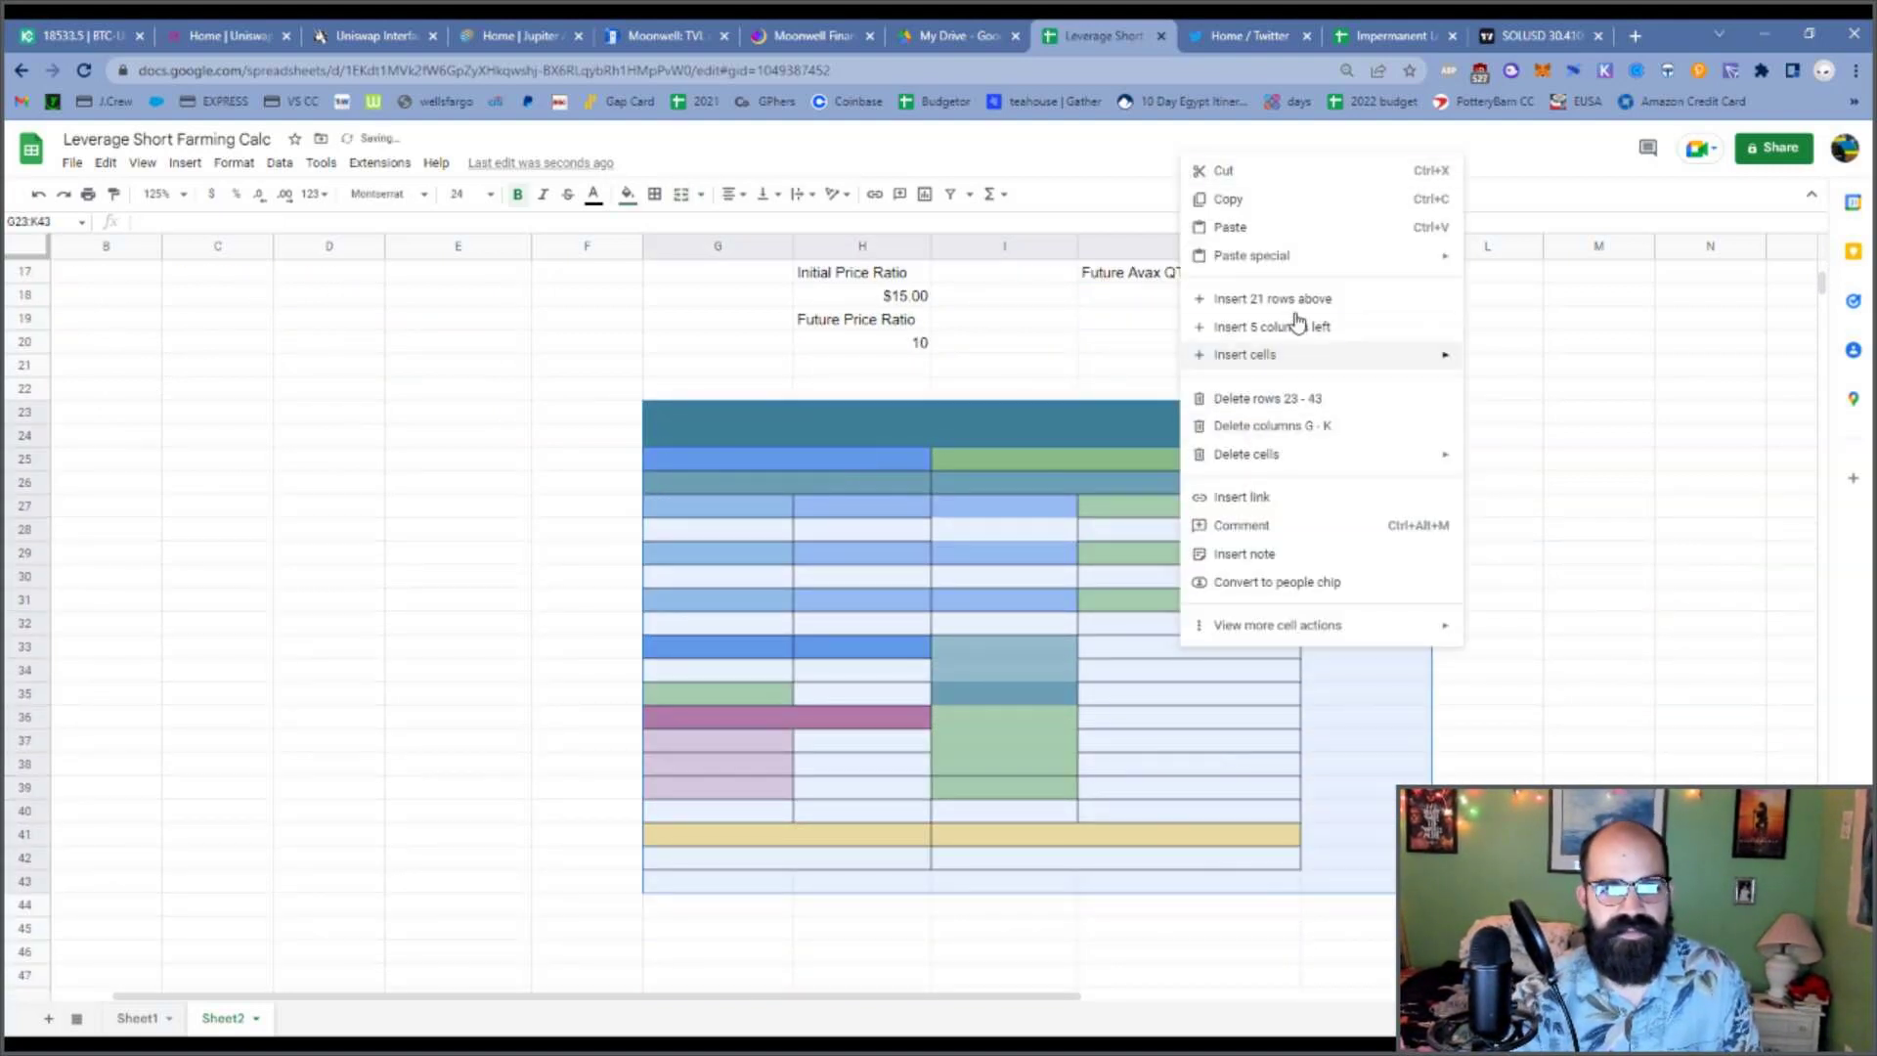
mouse_move(1246, 454)
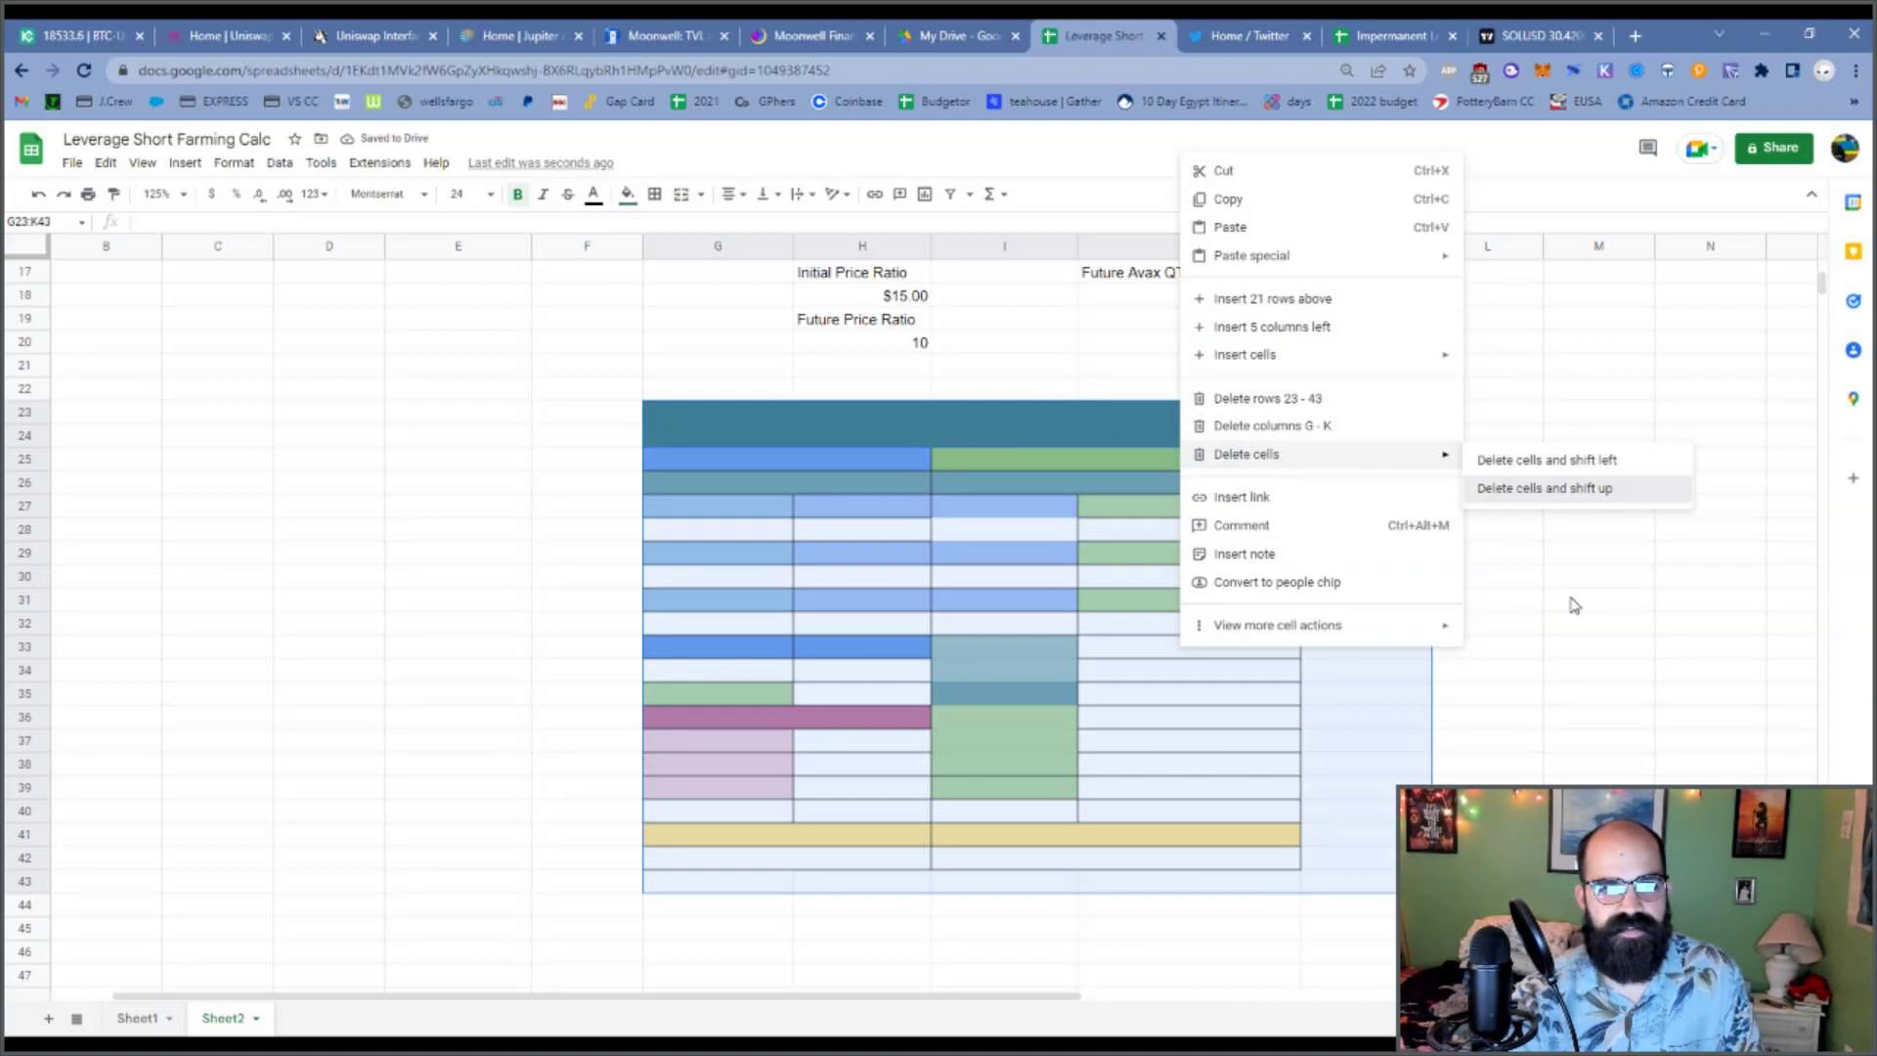
click(1544, 488)
click(1195, 815)
Move the Product Constant, Initial Price Ratio and Future Price Ratio block from H15:H20 to N4, and widen column N to fit its labels.
scroll(1194, 815, up, 4)
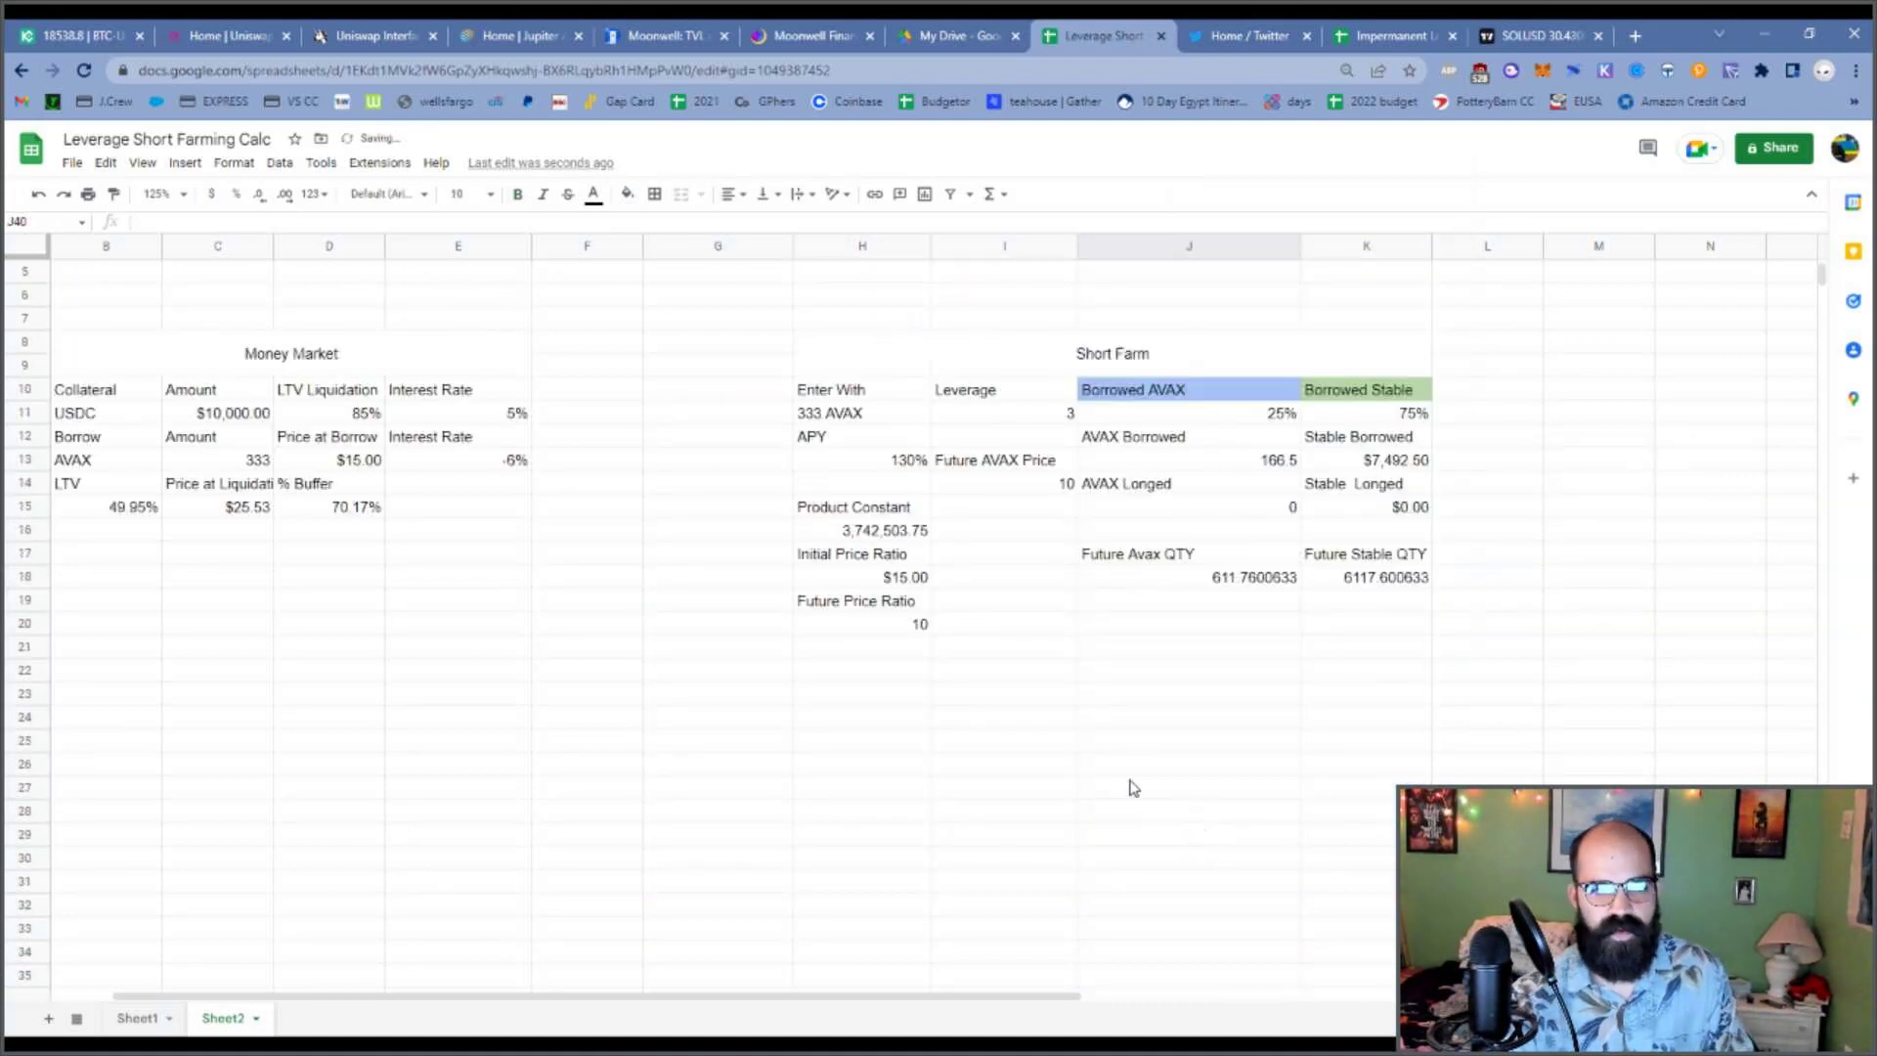
drag(890, 509, 890, 630)
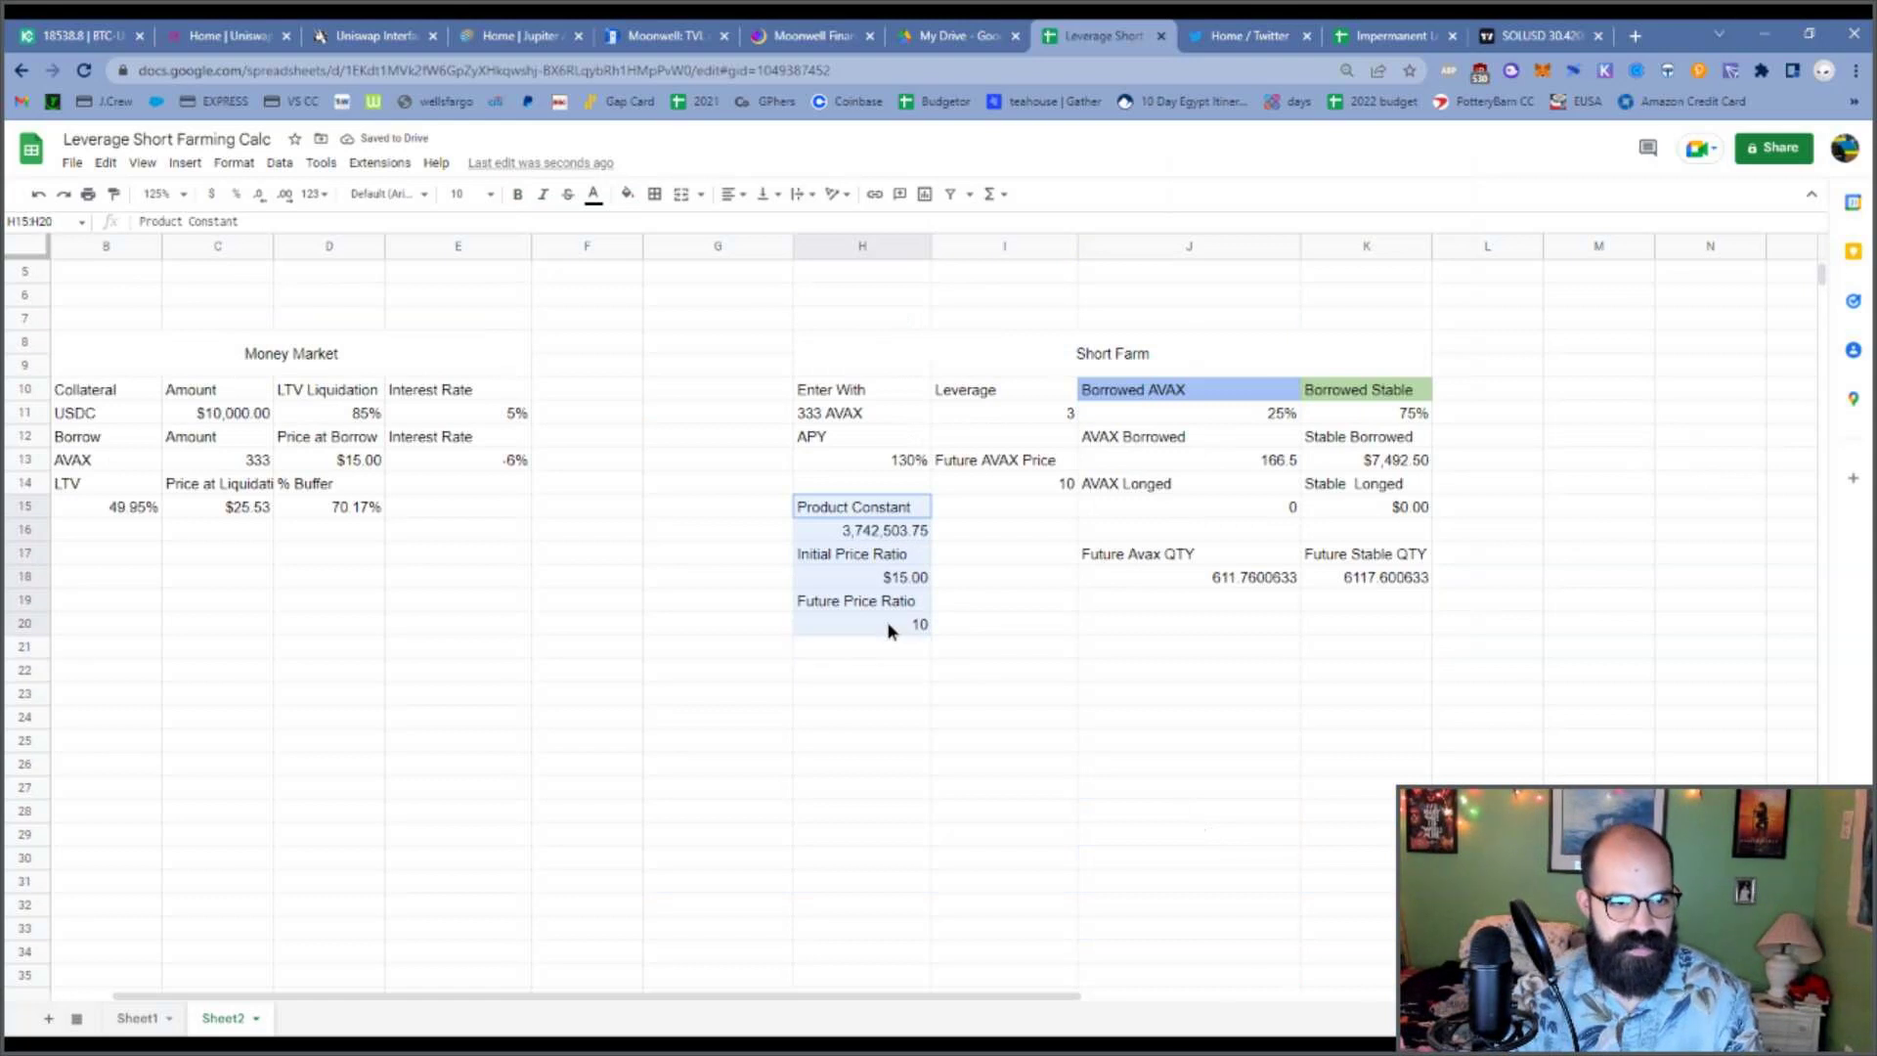
key(ctrl+c)
drag(1034, 996, 1328, 762)
scroll(1286, 557, up, 1)
click(1257, 355)
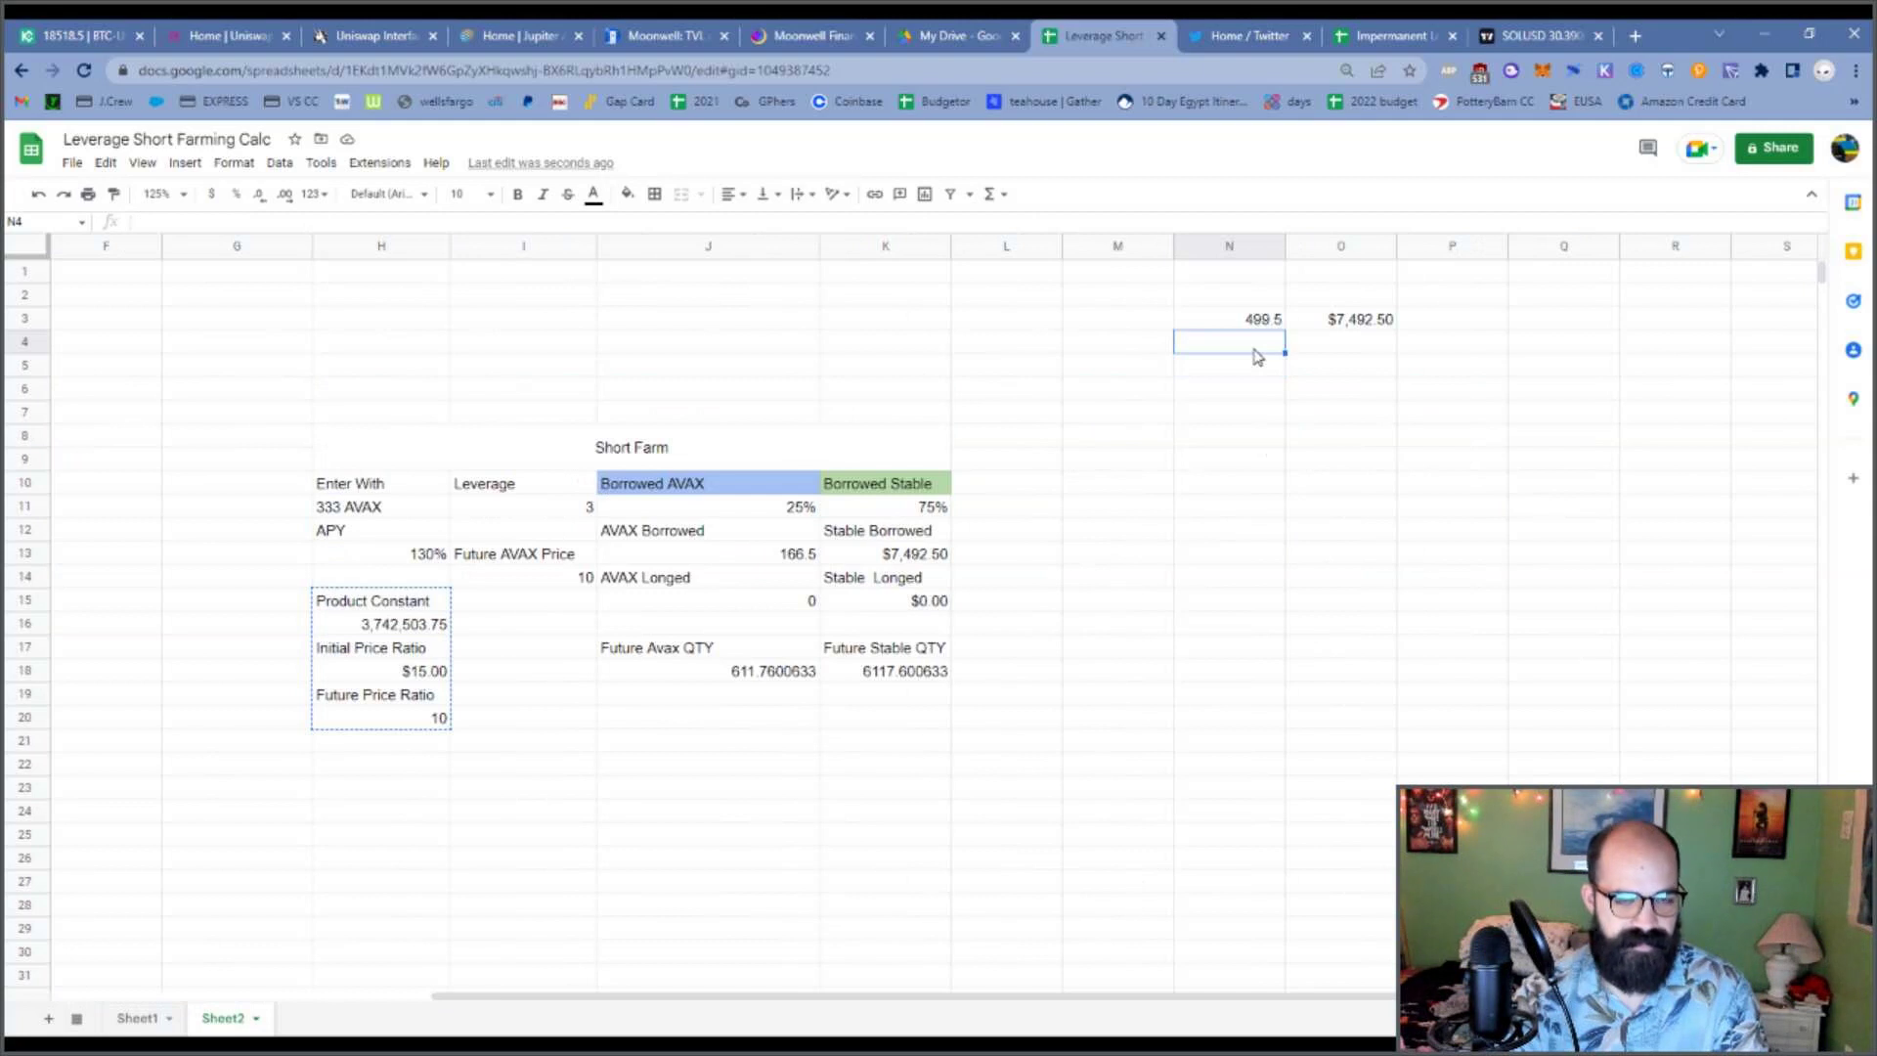
key(ctrl+v)
click(1226, 767)
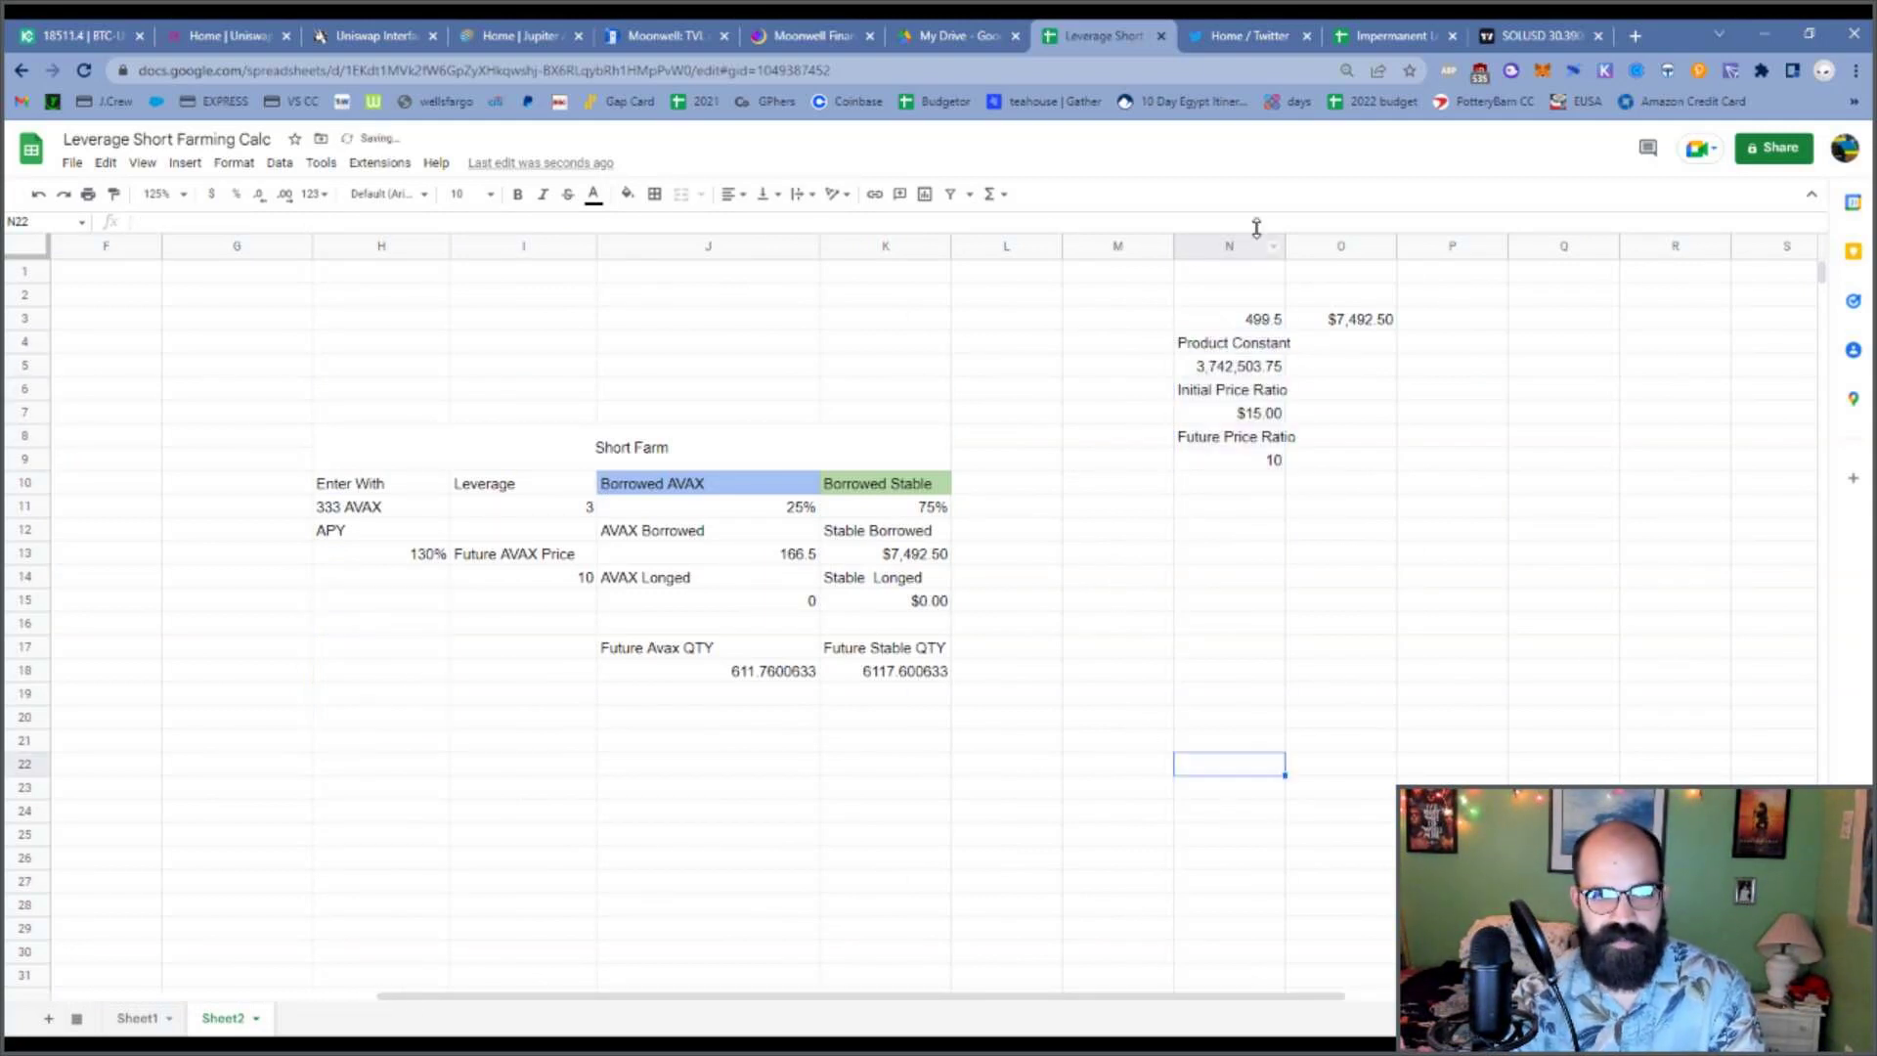
drag(1287, 252, 1337, 250)
click(1210, 740)
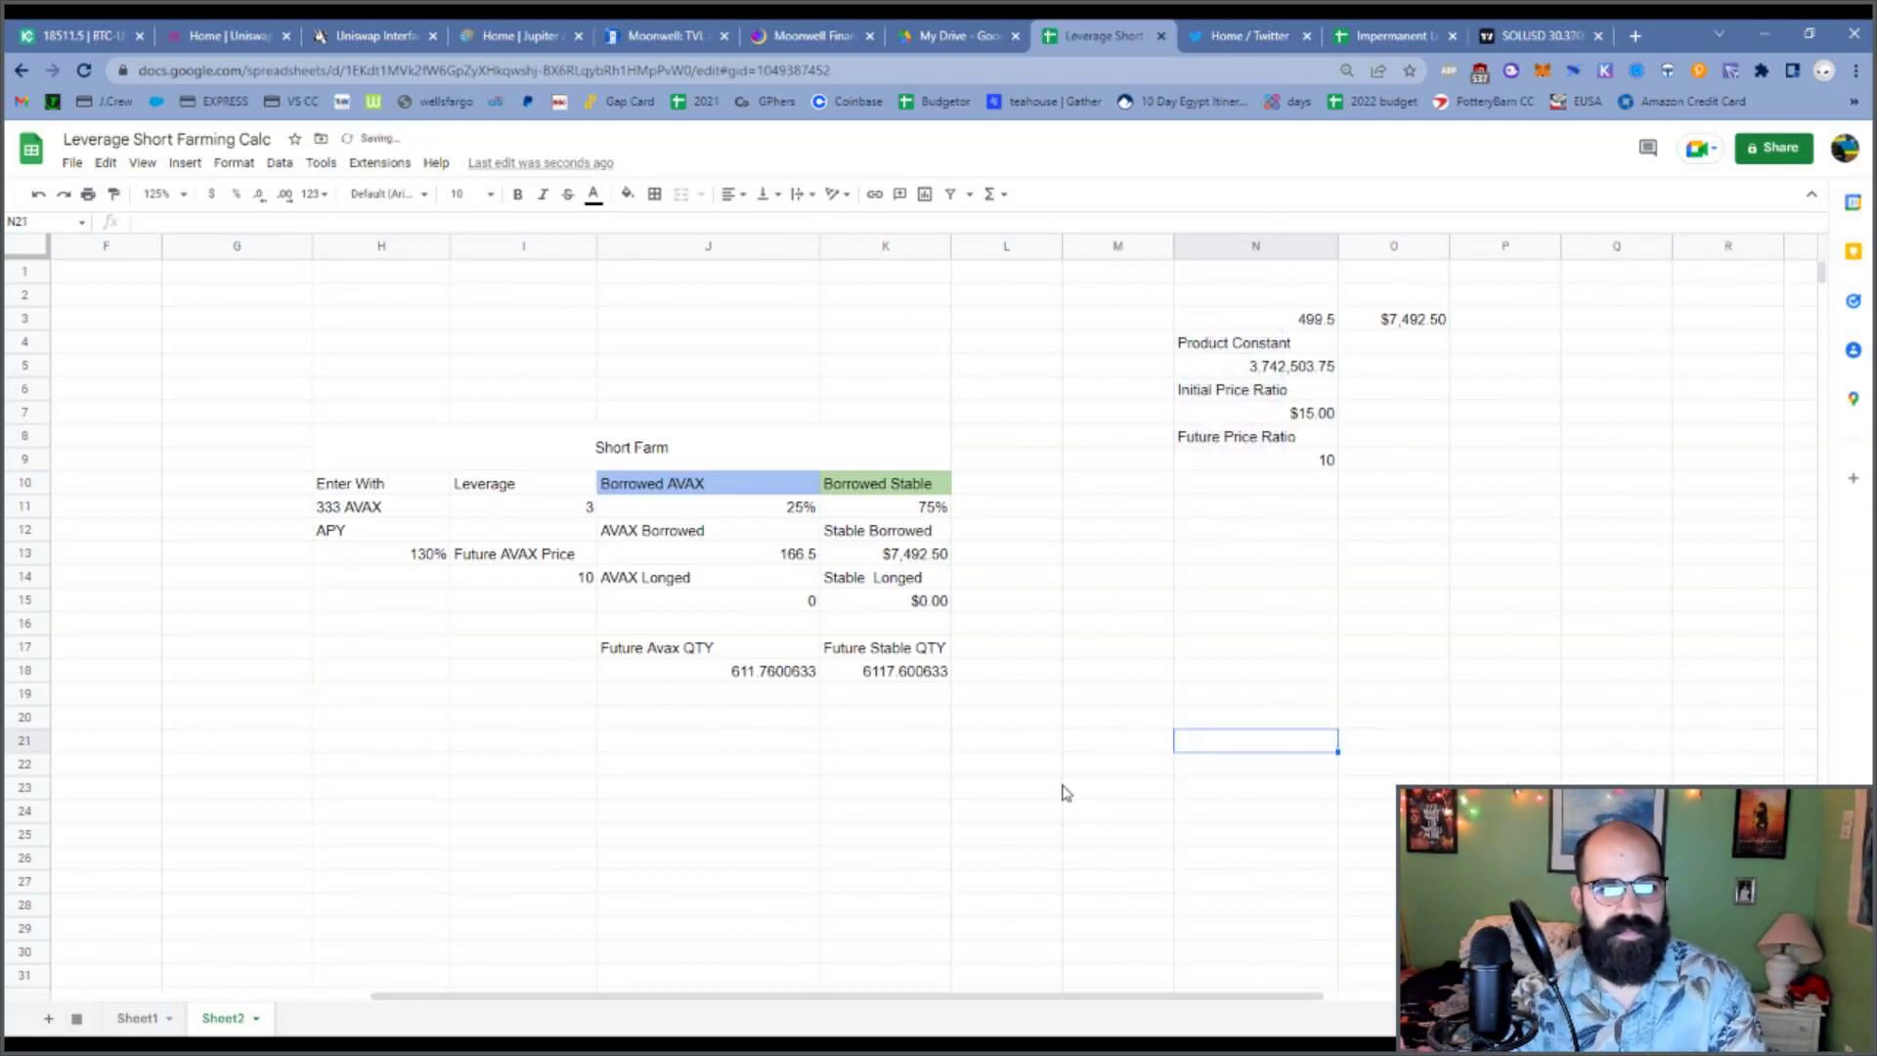
Set the Future AVAX Price in I14 to 20 and format it as currency.
drag(713, 997, 649, 997)
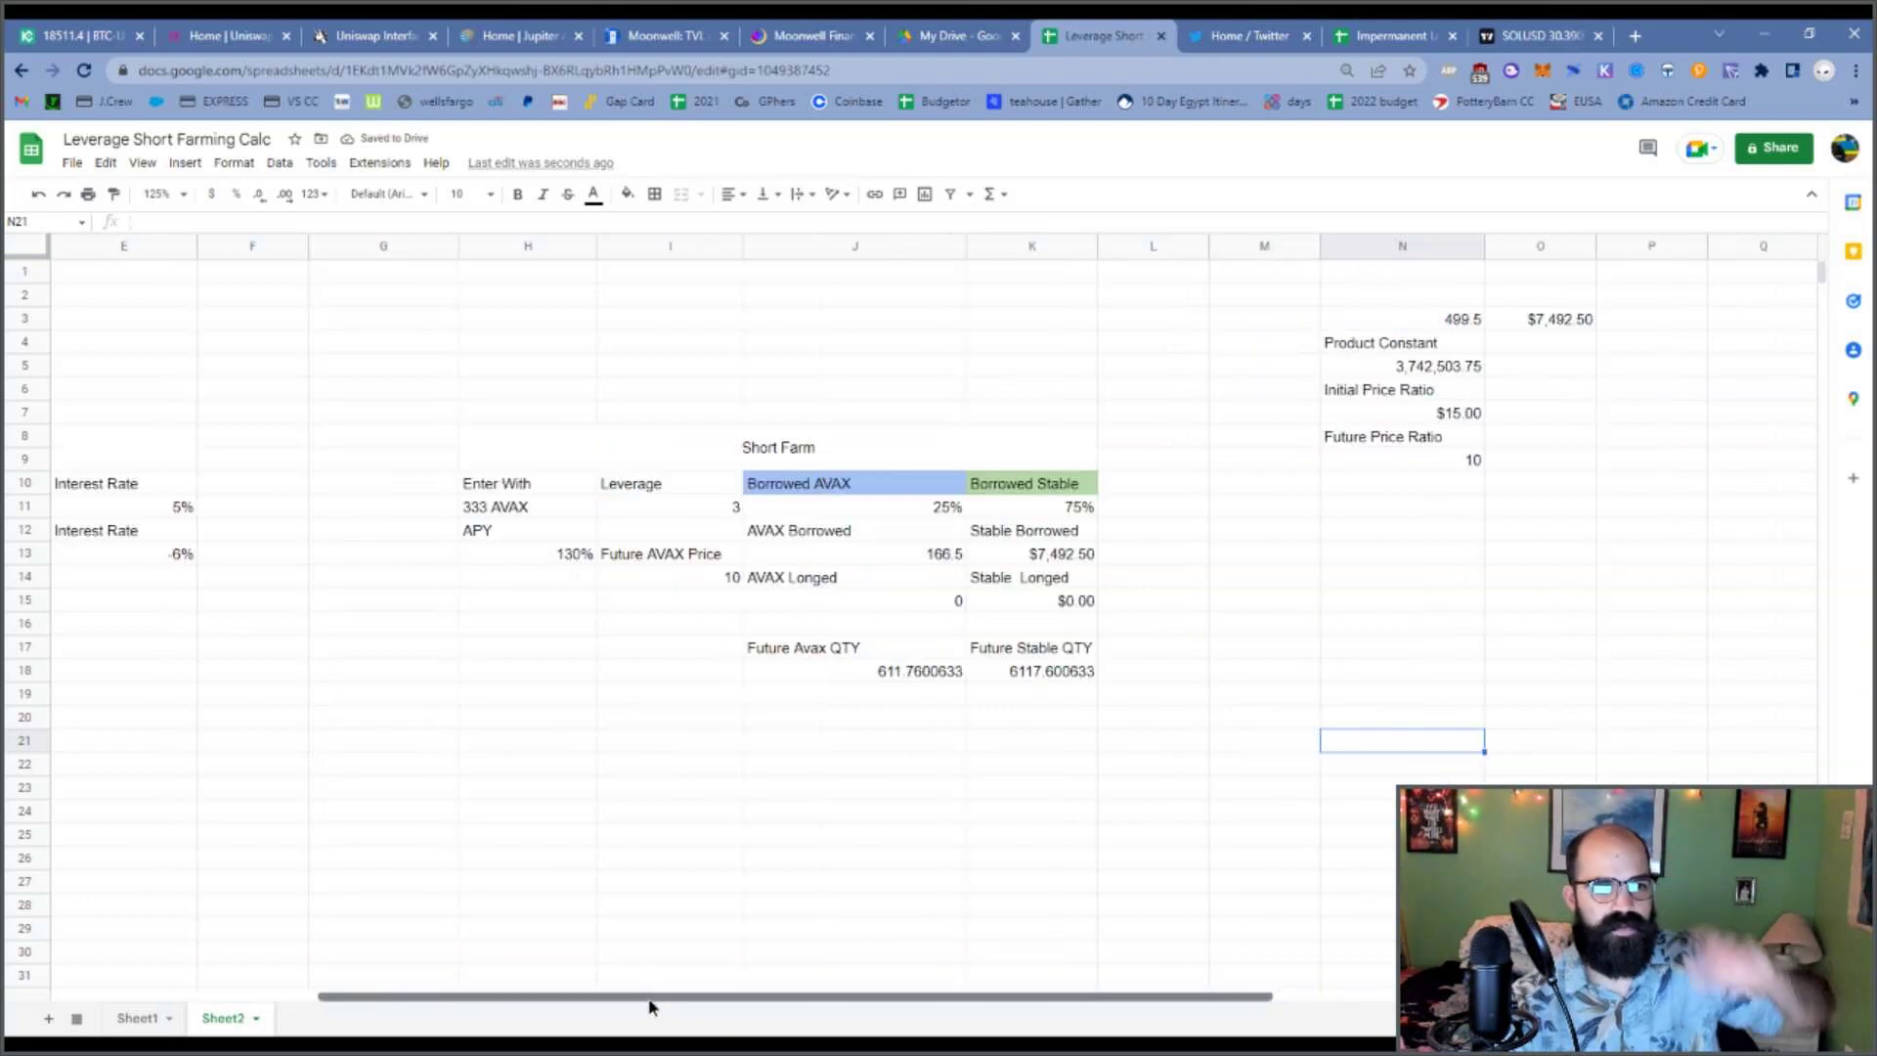
click(698, 584)
text(20)
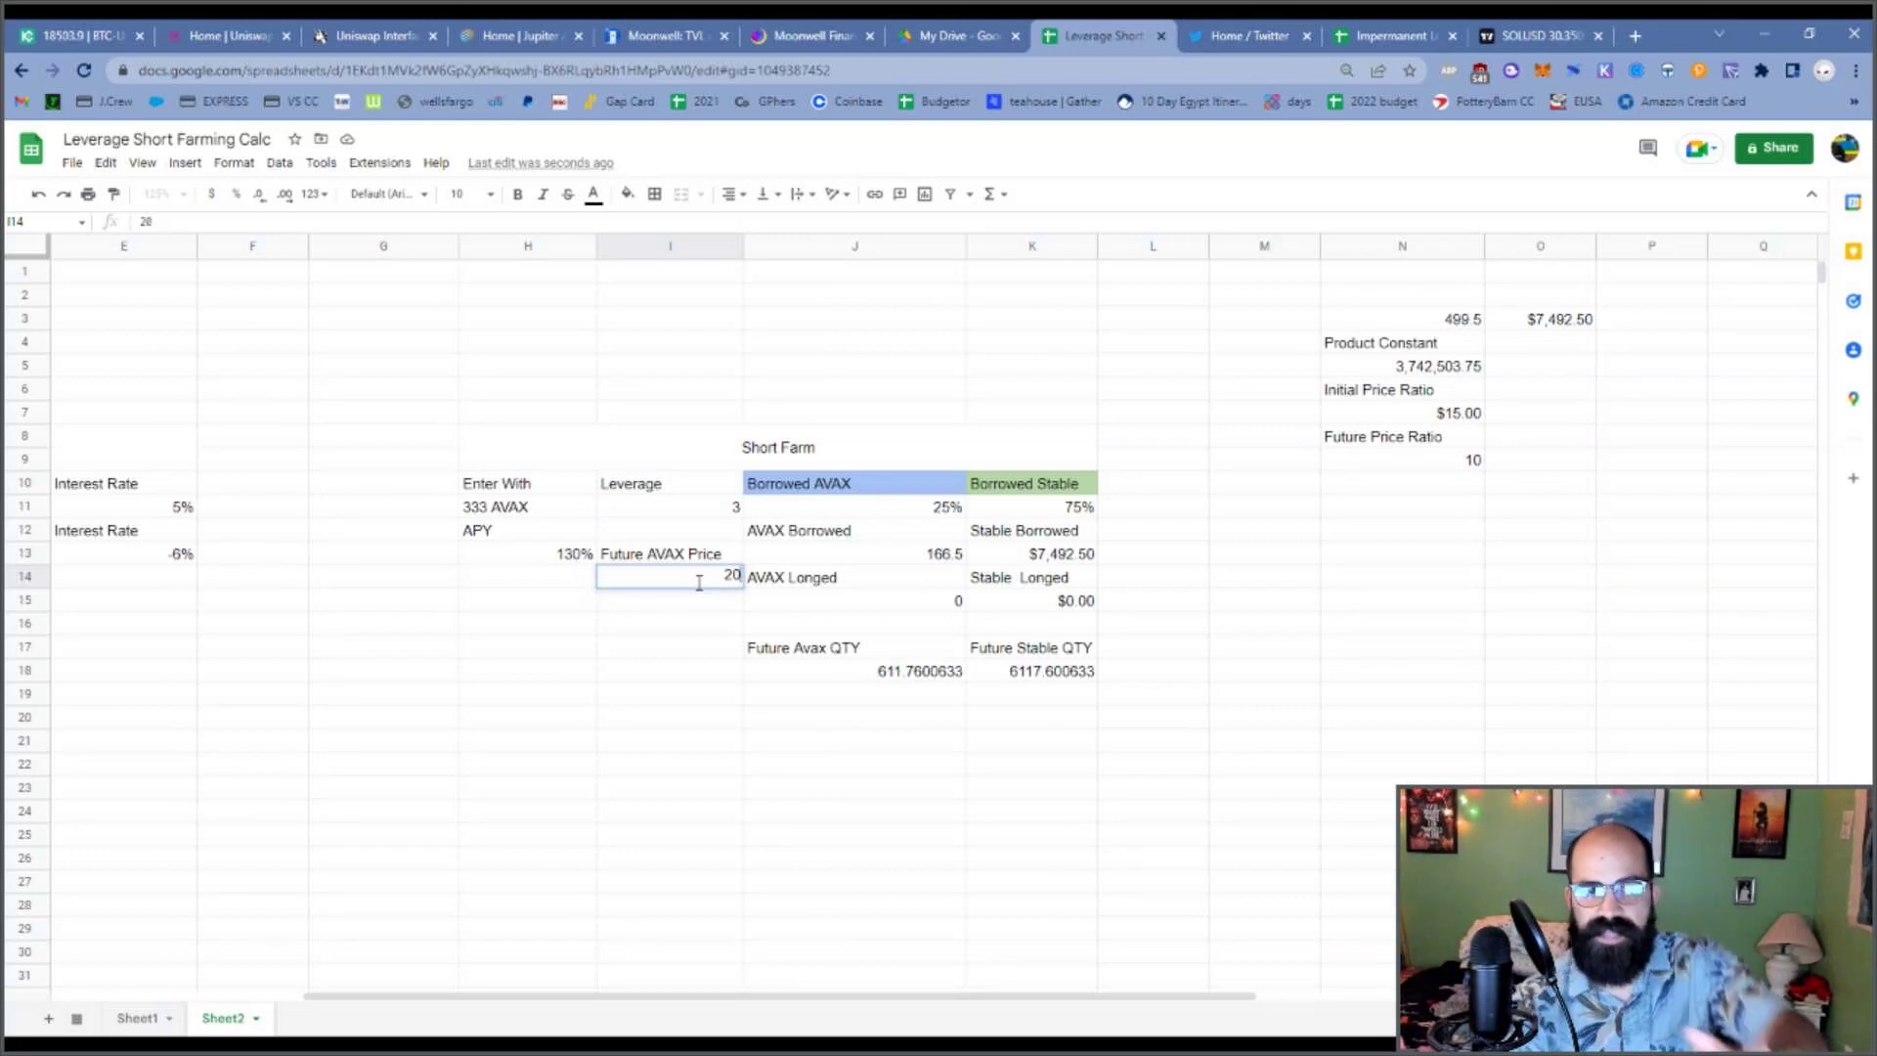
key(Return)
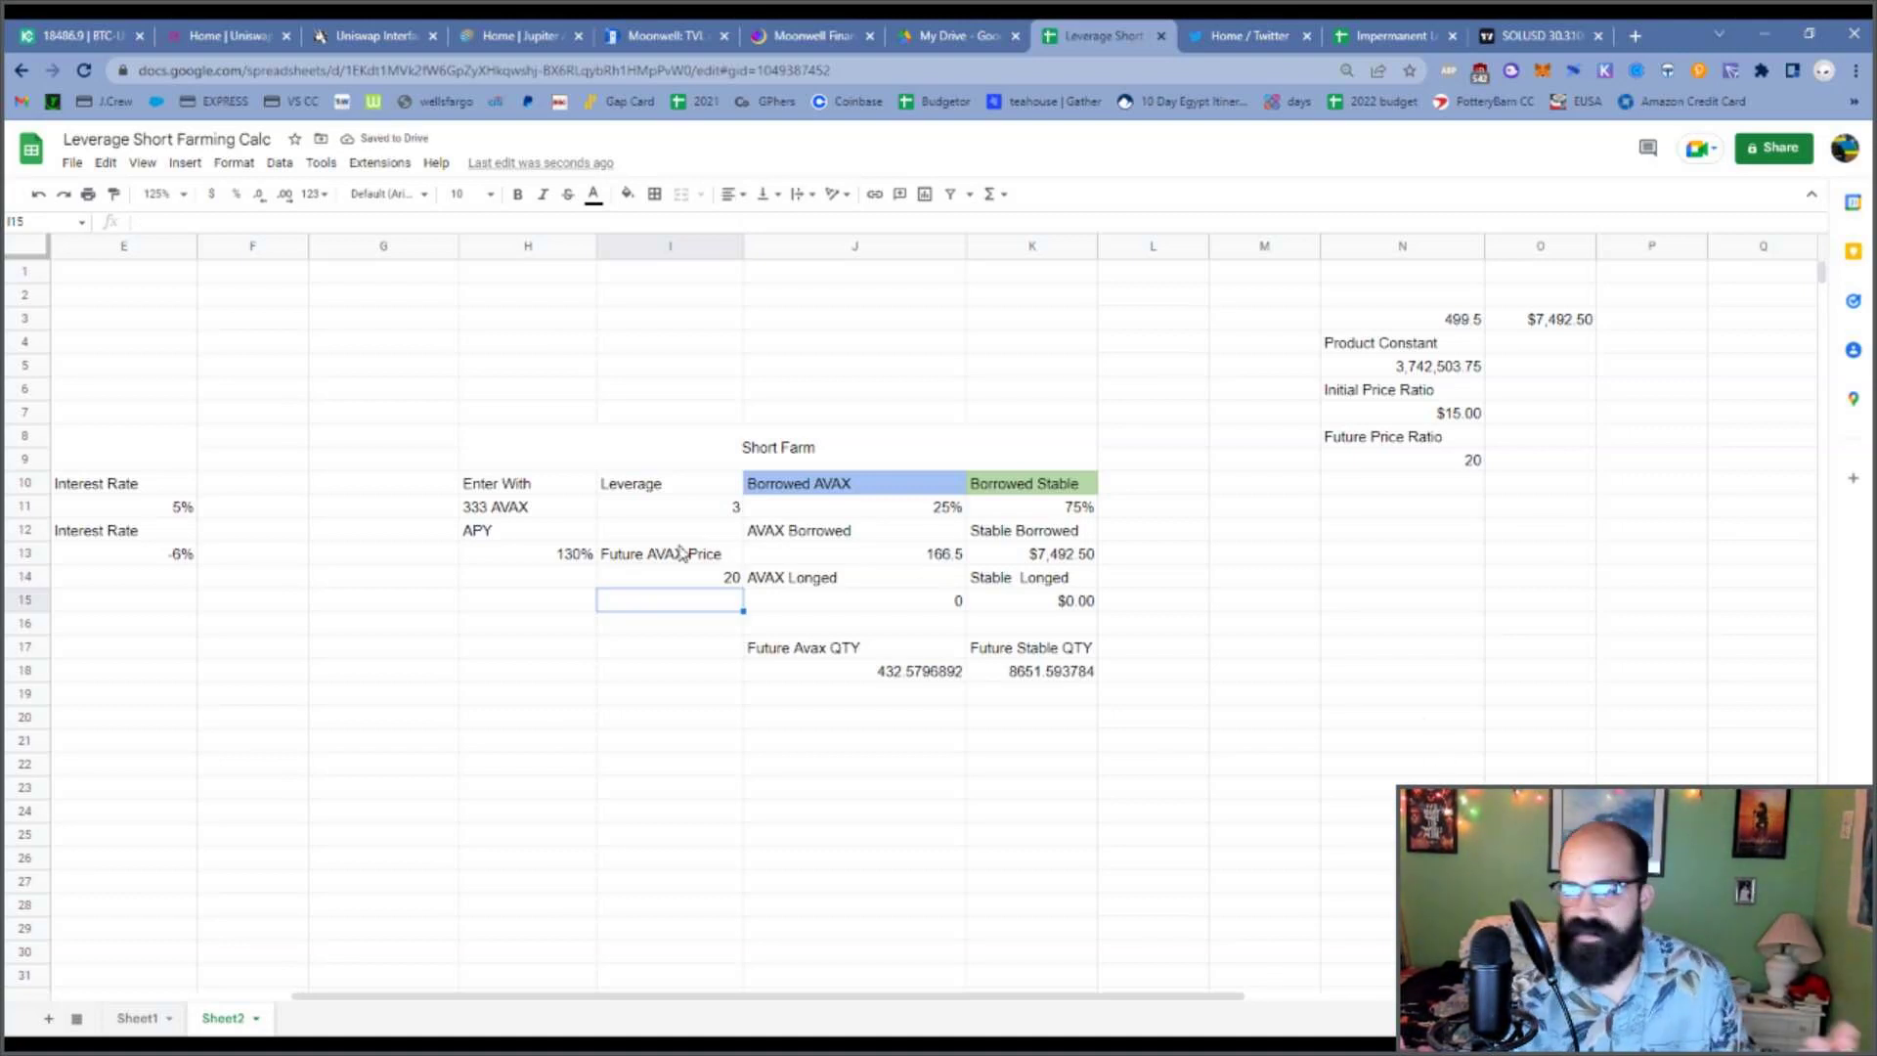
click(686, 582)
click(212, 194)
click(689, 788)
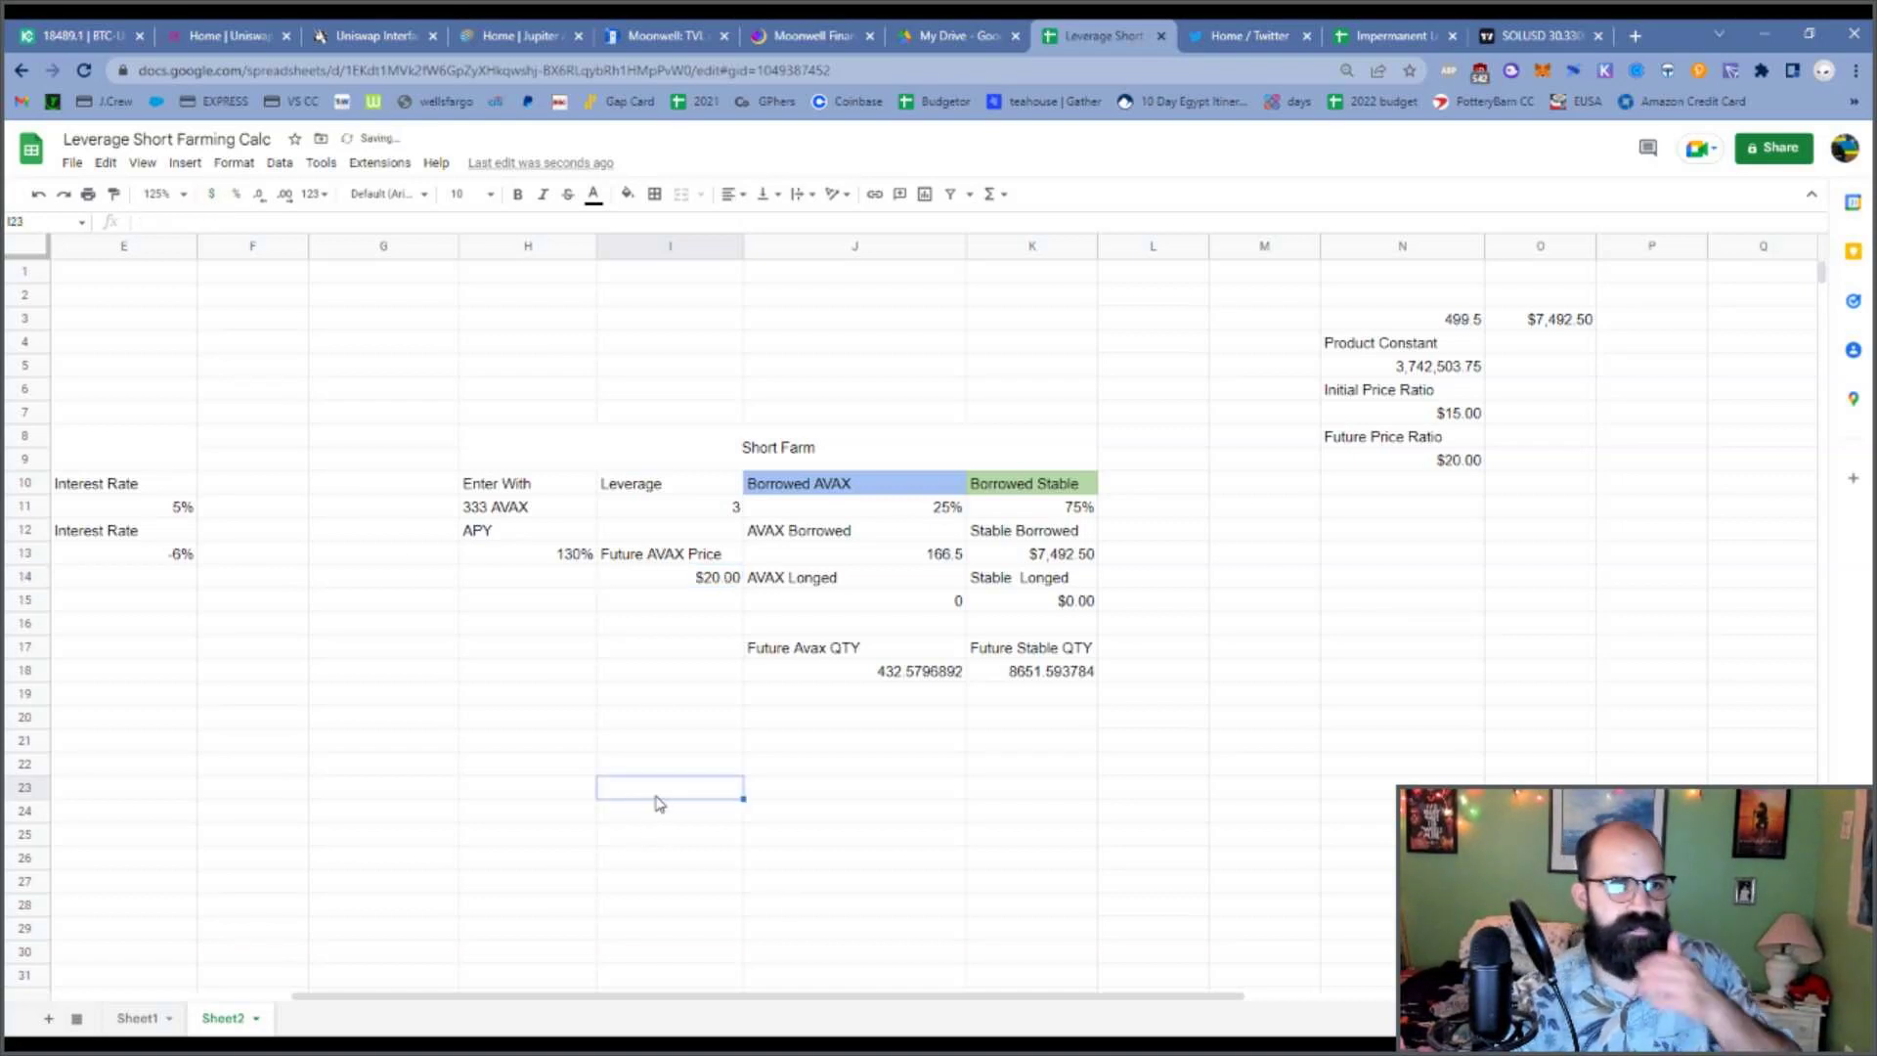
Move the Future AVAX Price label and its value from I13:I14 up to I12:I13.
mouse_move(650, 555)
mouse_down()
mouse_move(674, 583)
mouse_move(671, 560)
mouse_up()
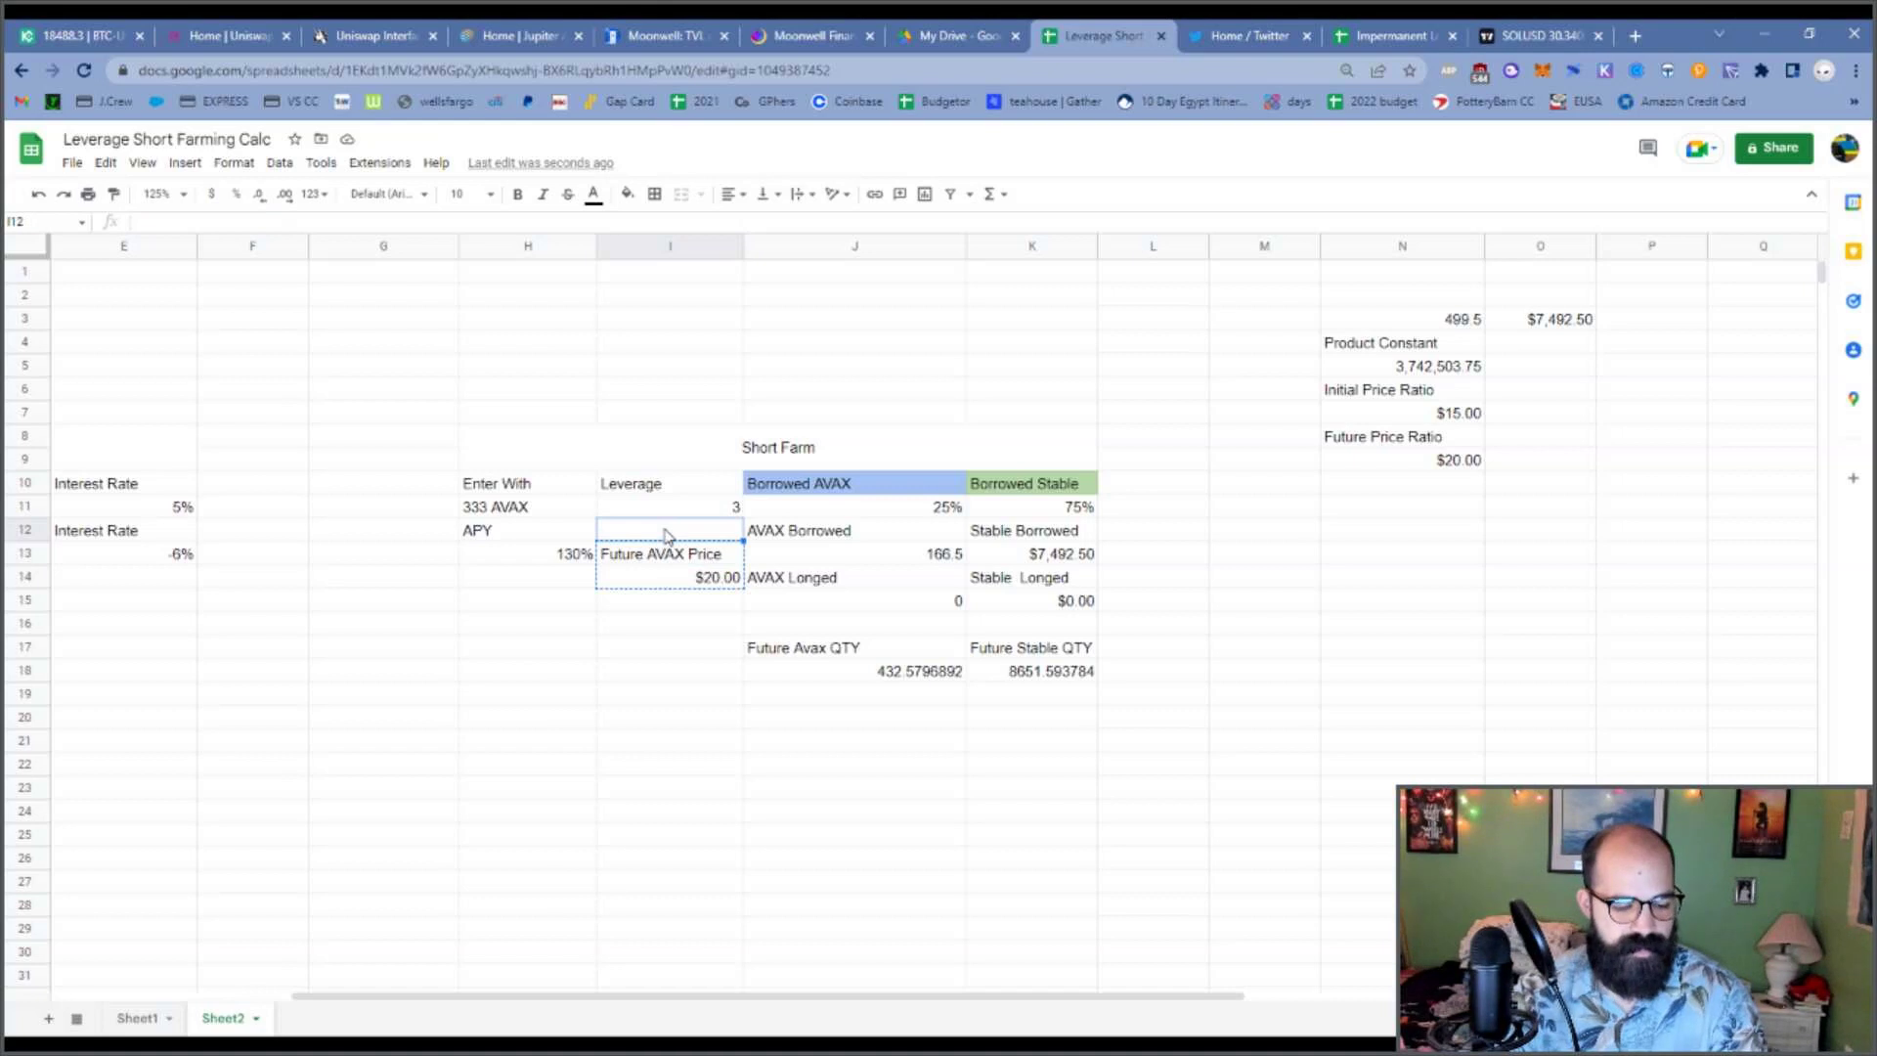
click(797, 815)
Move the Future Avax QTY and Future Stable QTY block from J17:K18 to H14:I15.
drag(860, 650, 1056, 674)
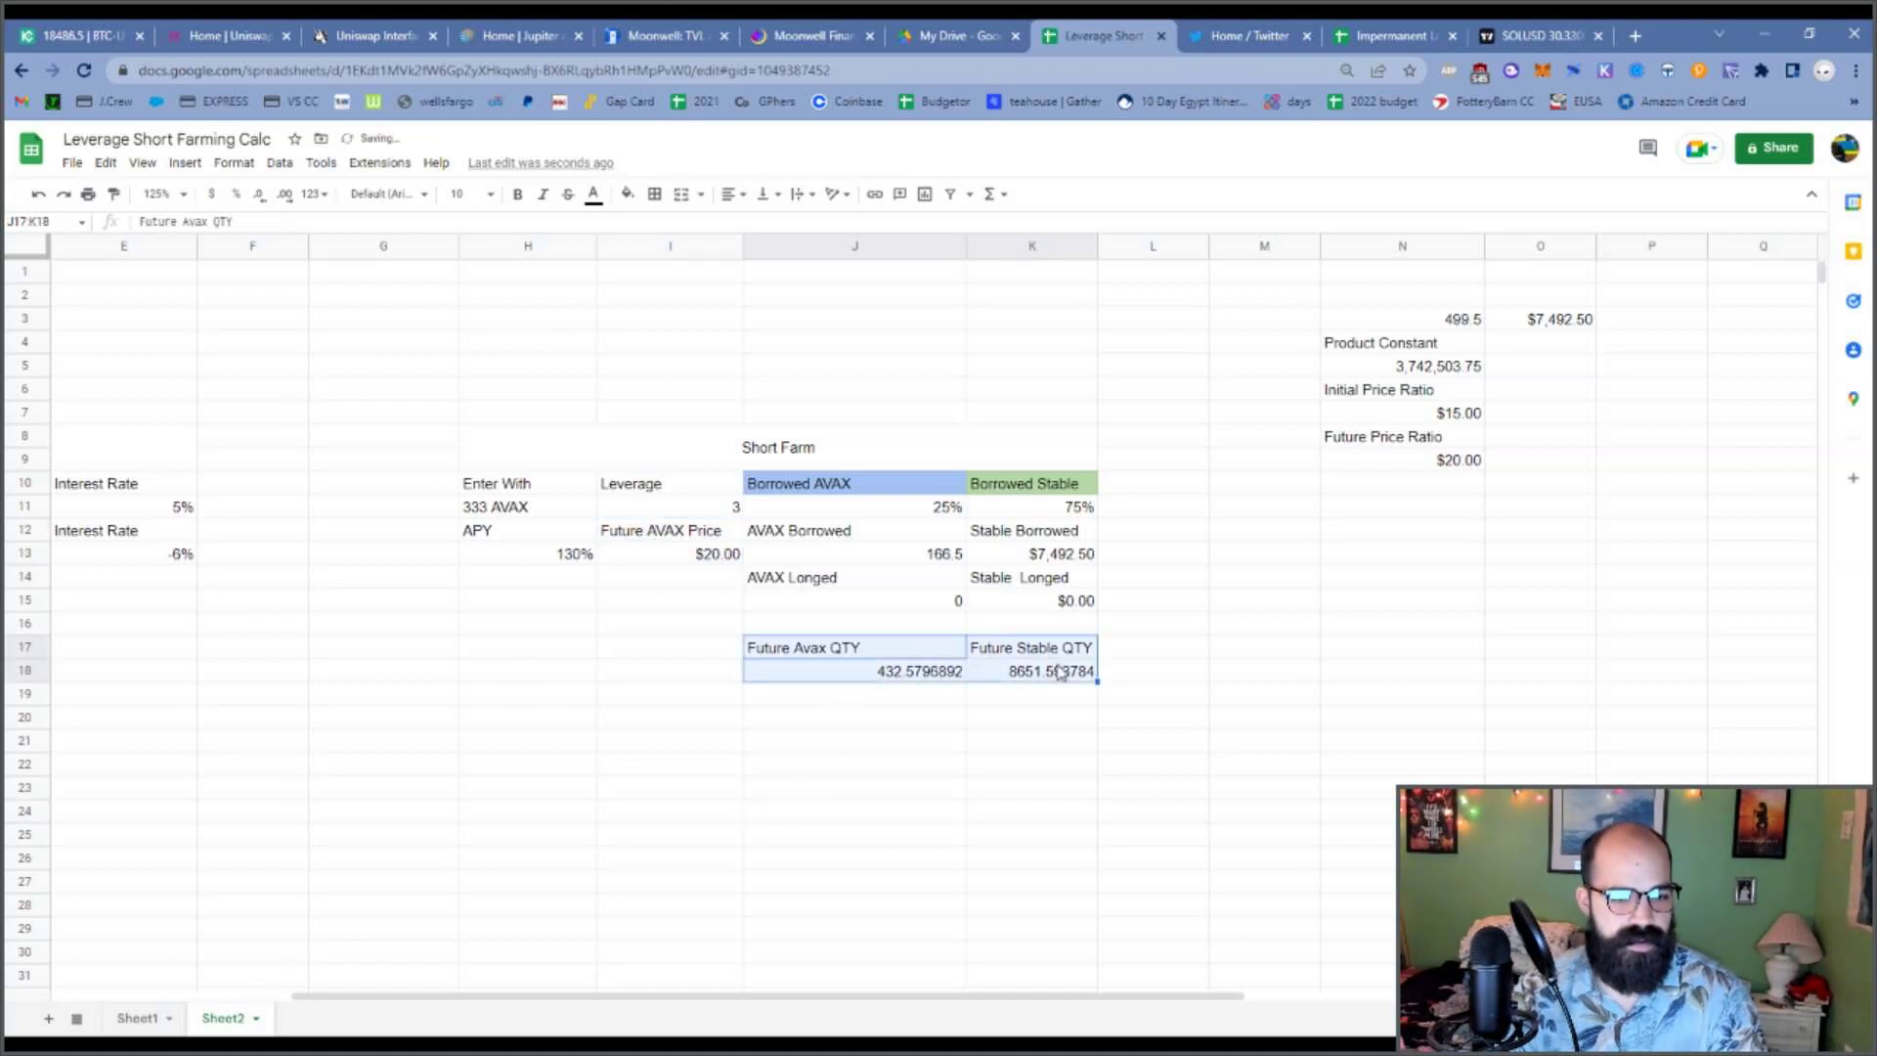
drag(929, 672, 554, 599)
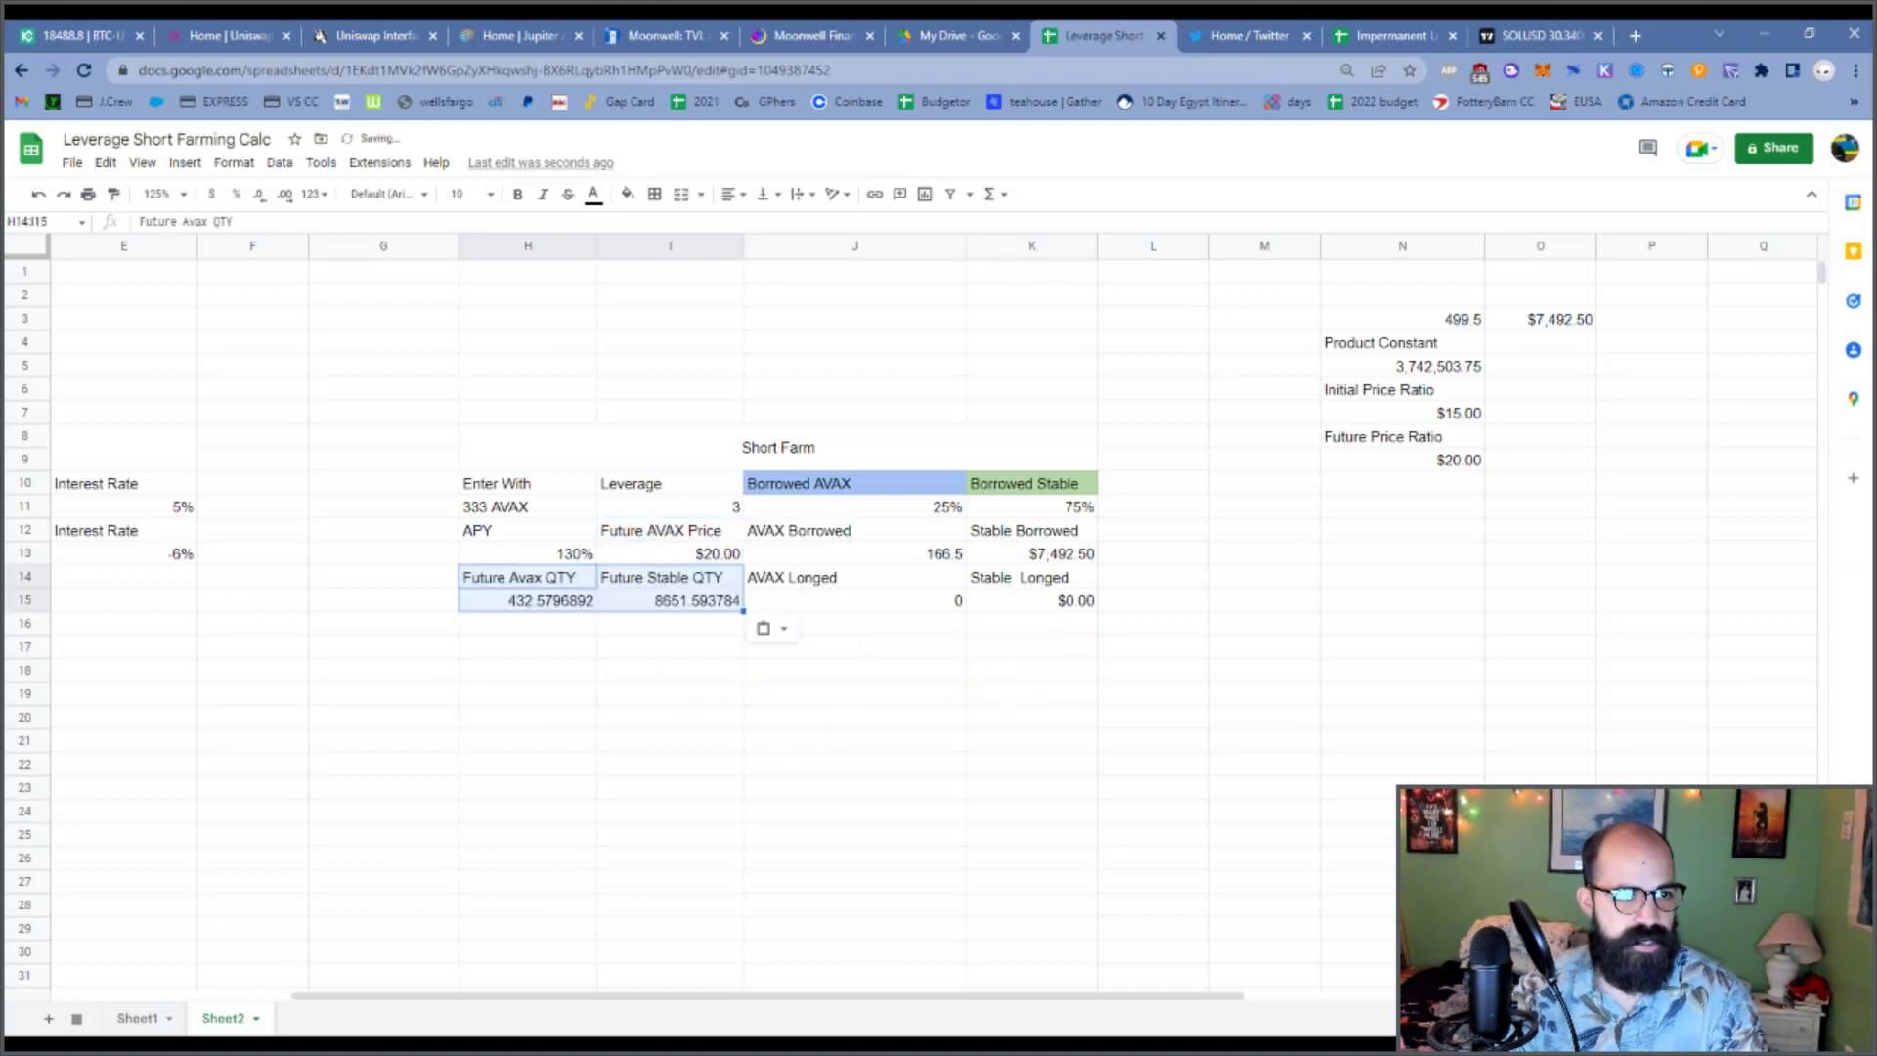
Turn the Future Avax QTY label in H14 into the formula ="Future "&B13&" QTY" so it takes the borrowed asset's name.
click(550, 579)
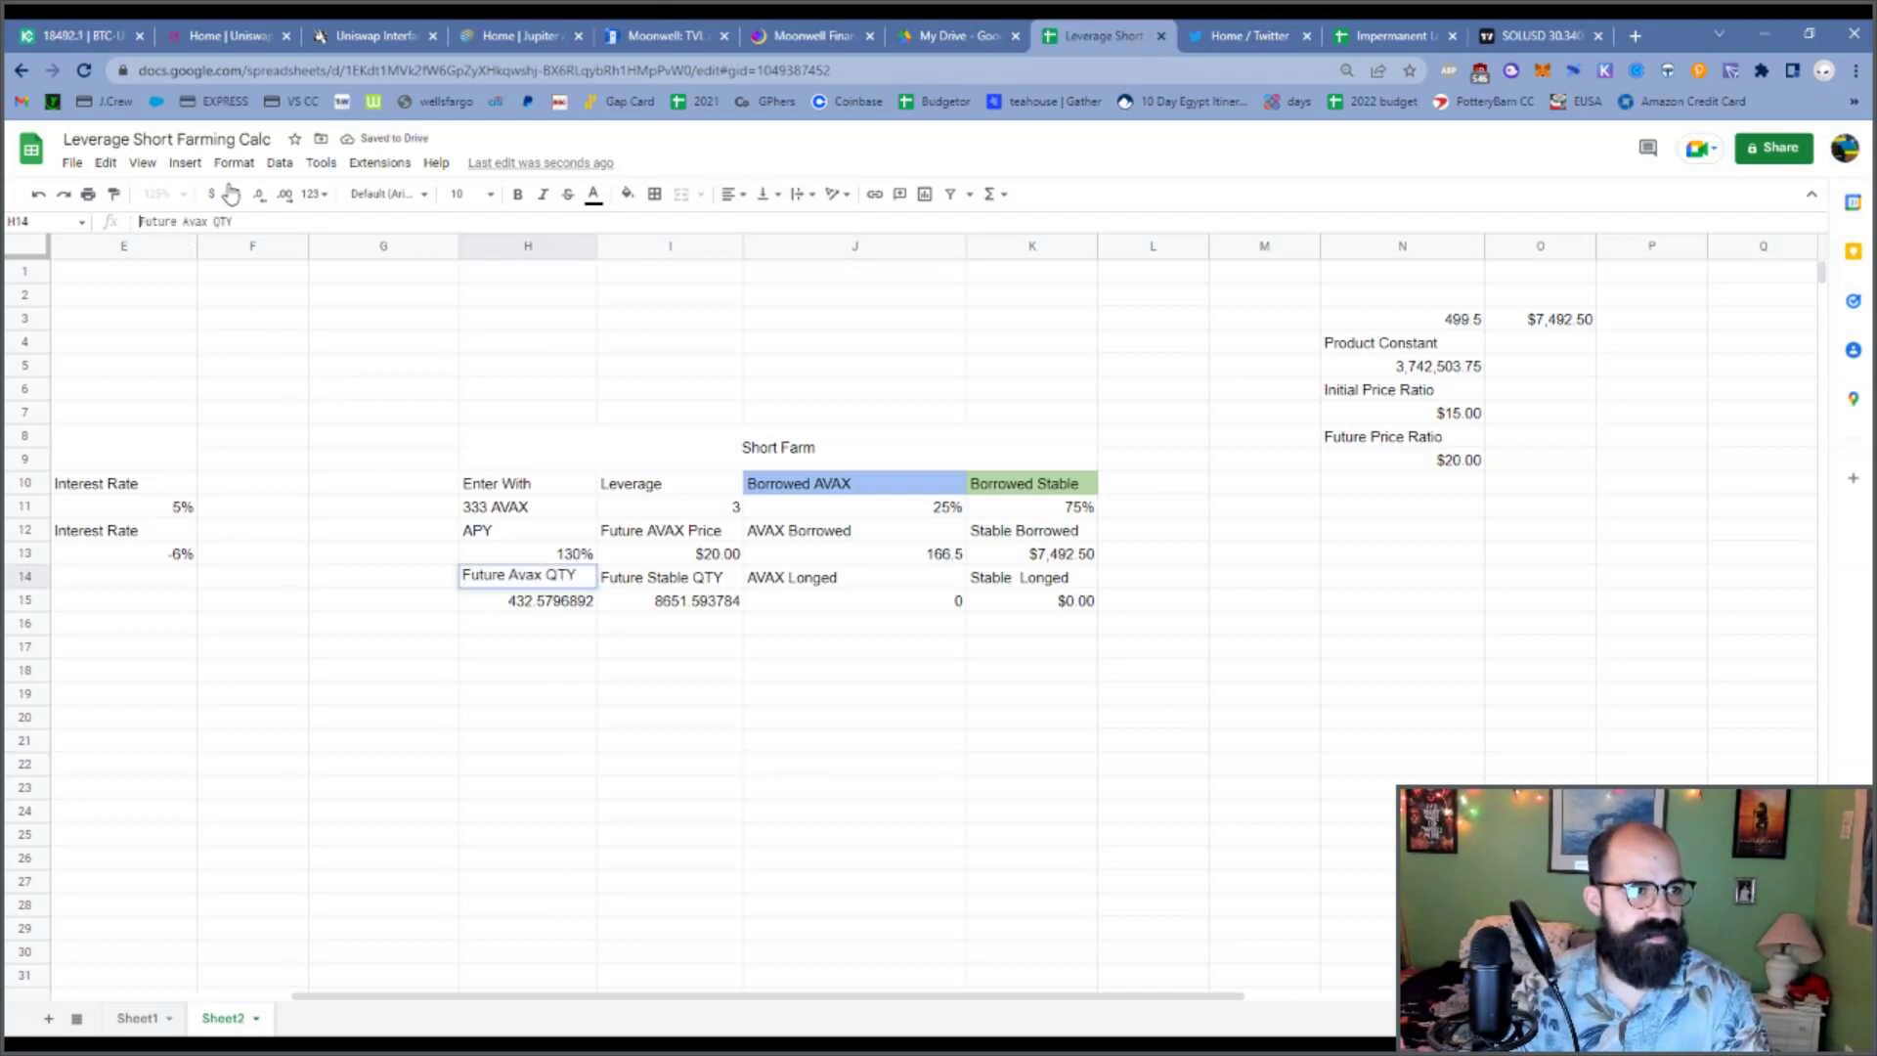
key(Return)
key(Home)
text(=")
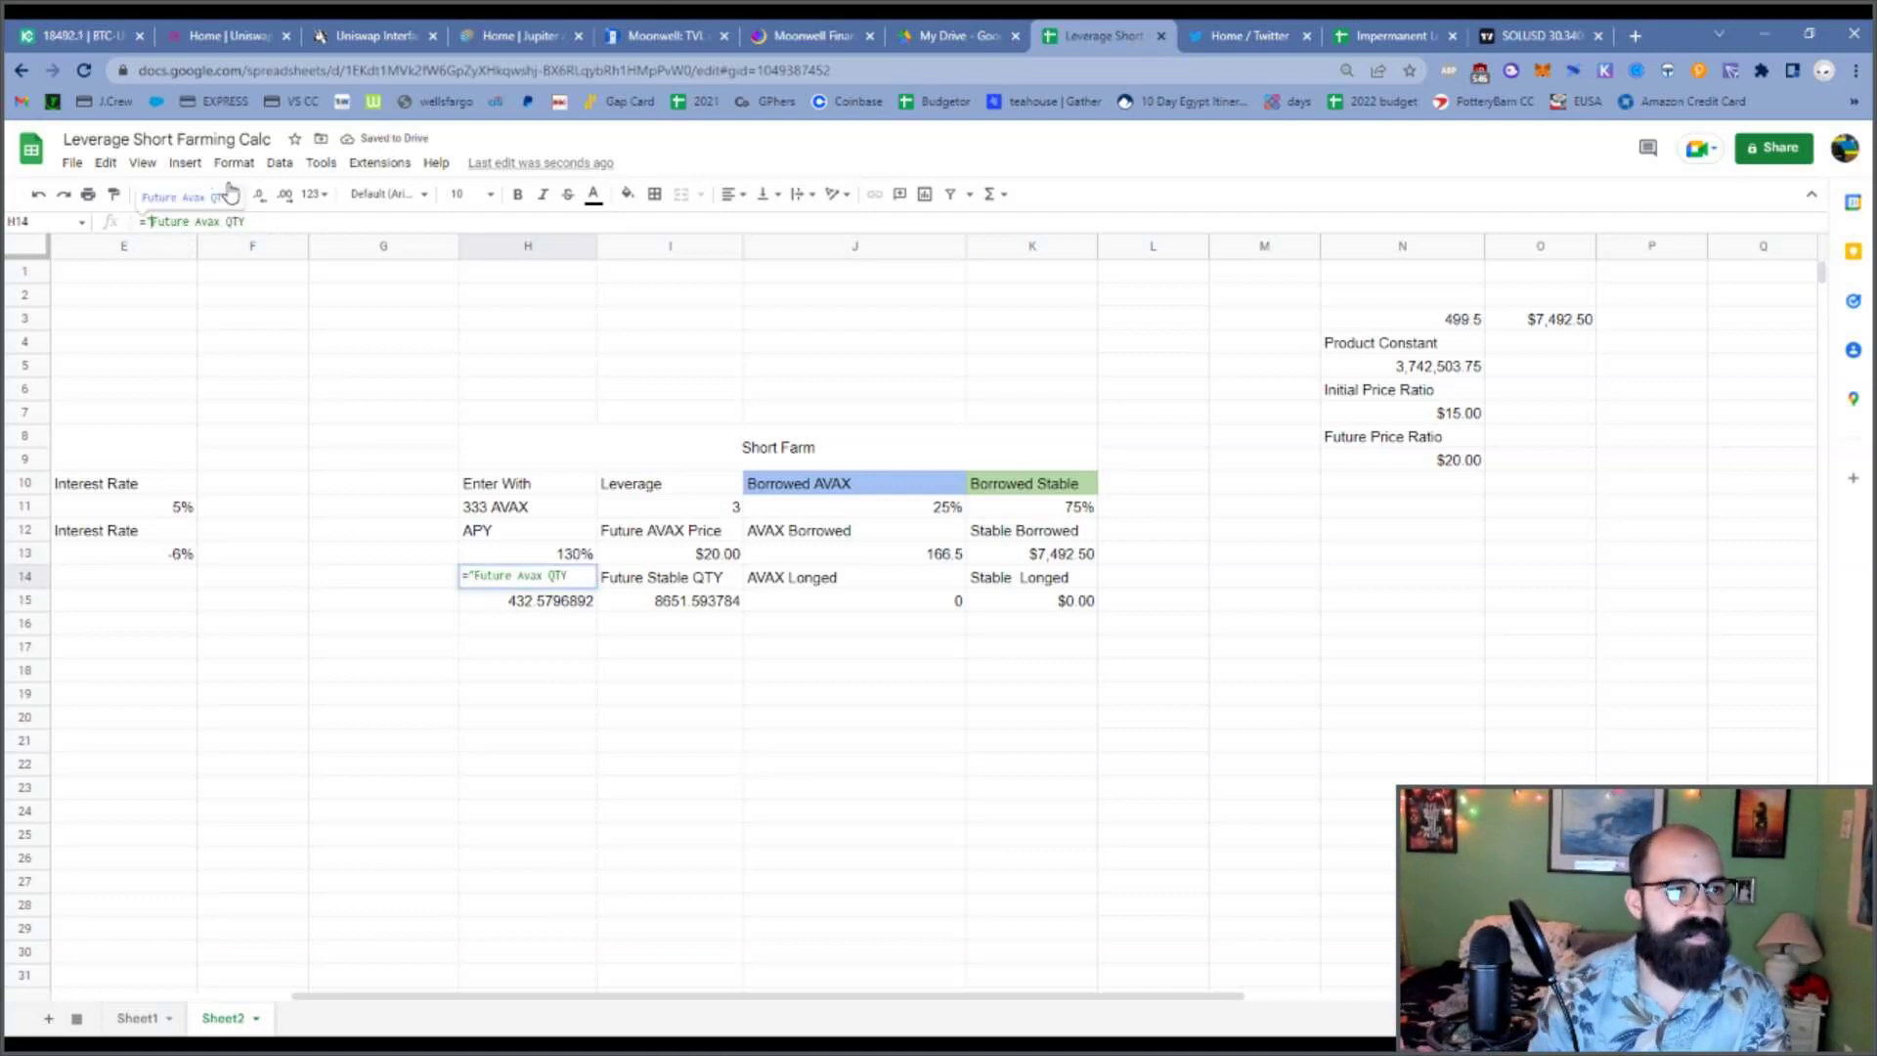
key(Right)
key(Right)
key(Right)
text(")
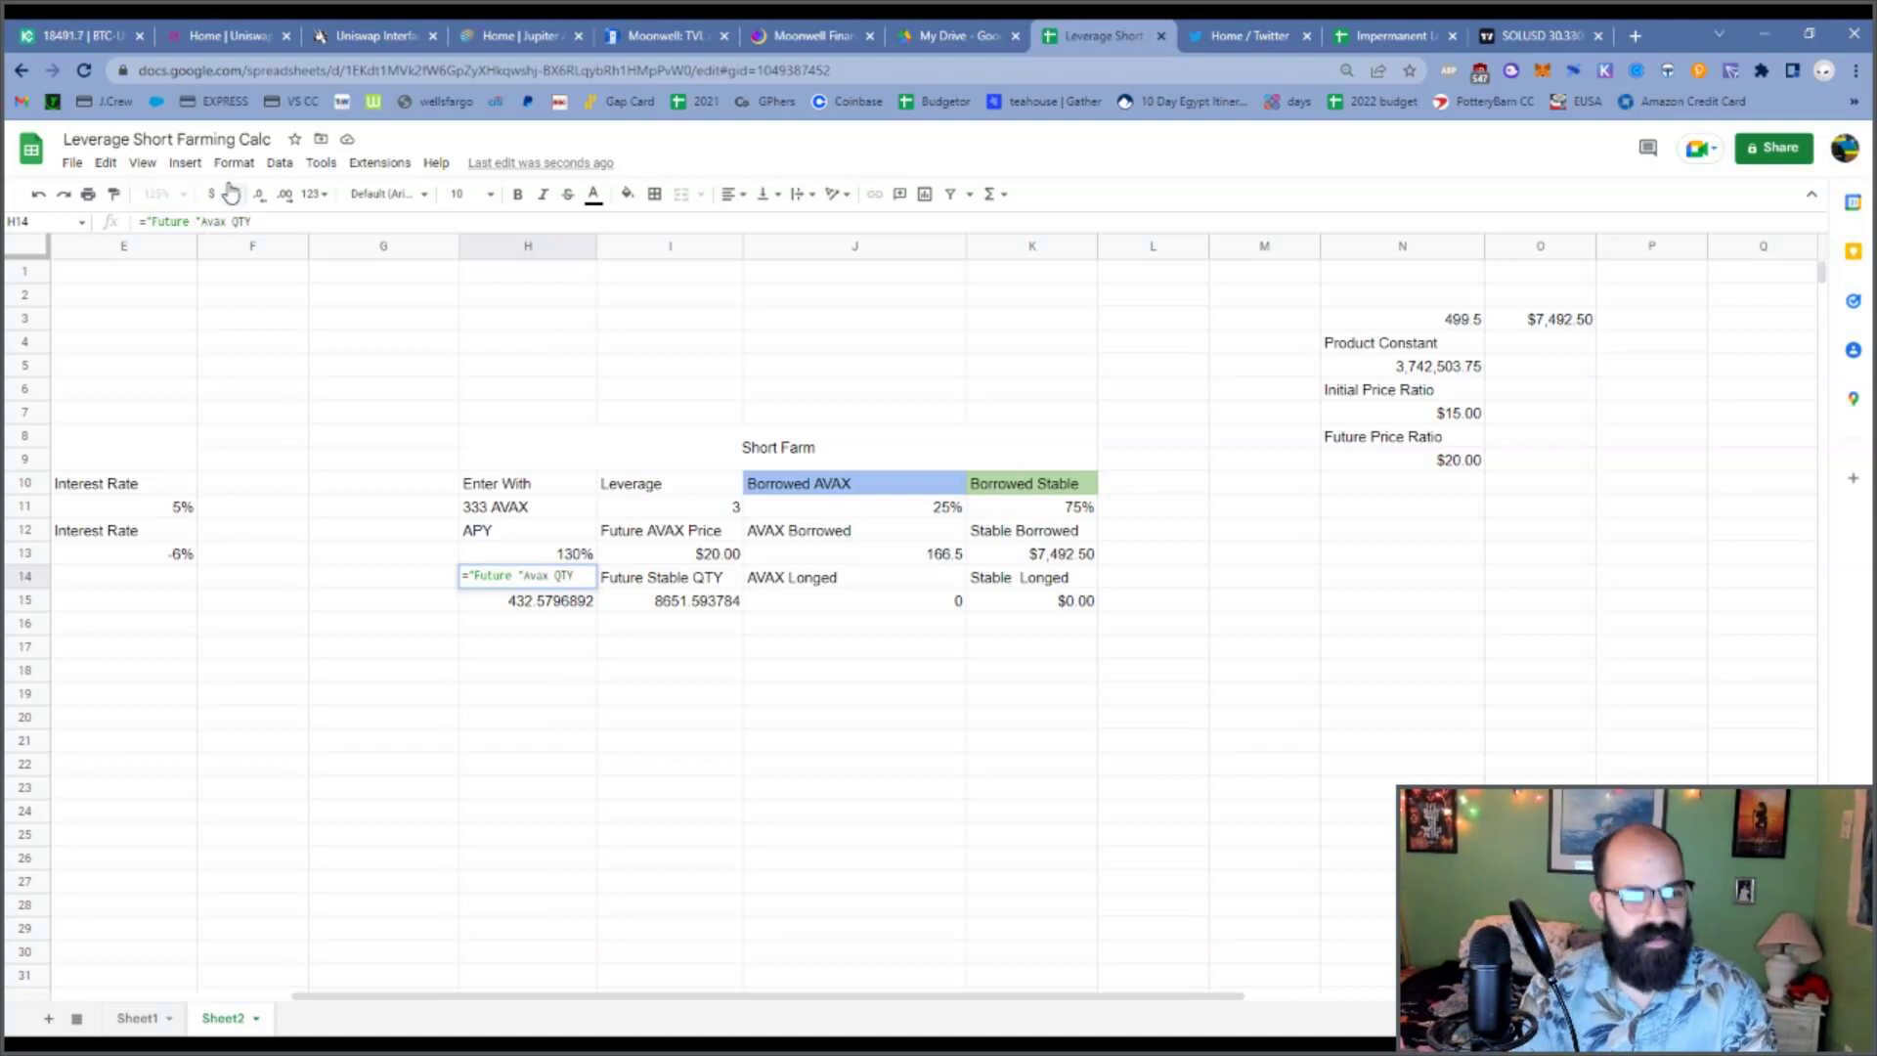
text(&)
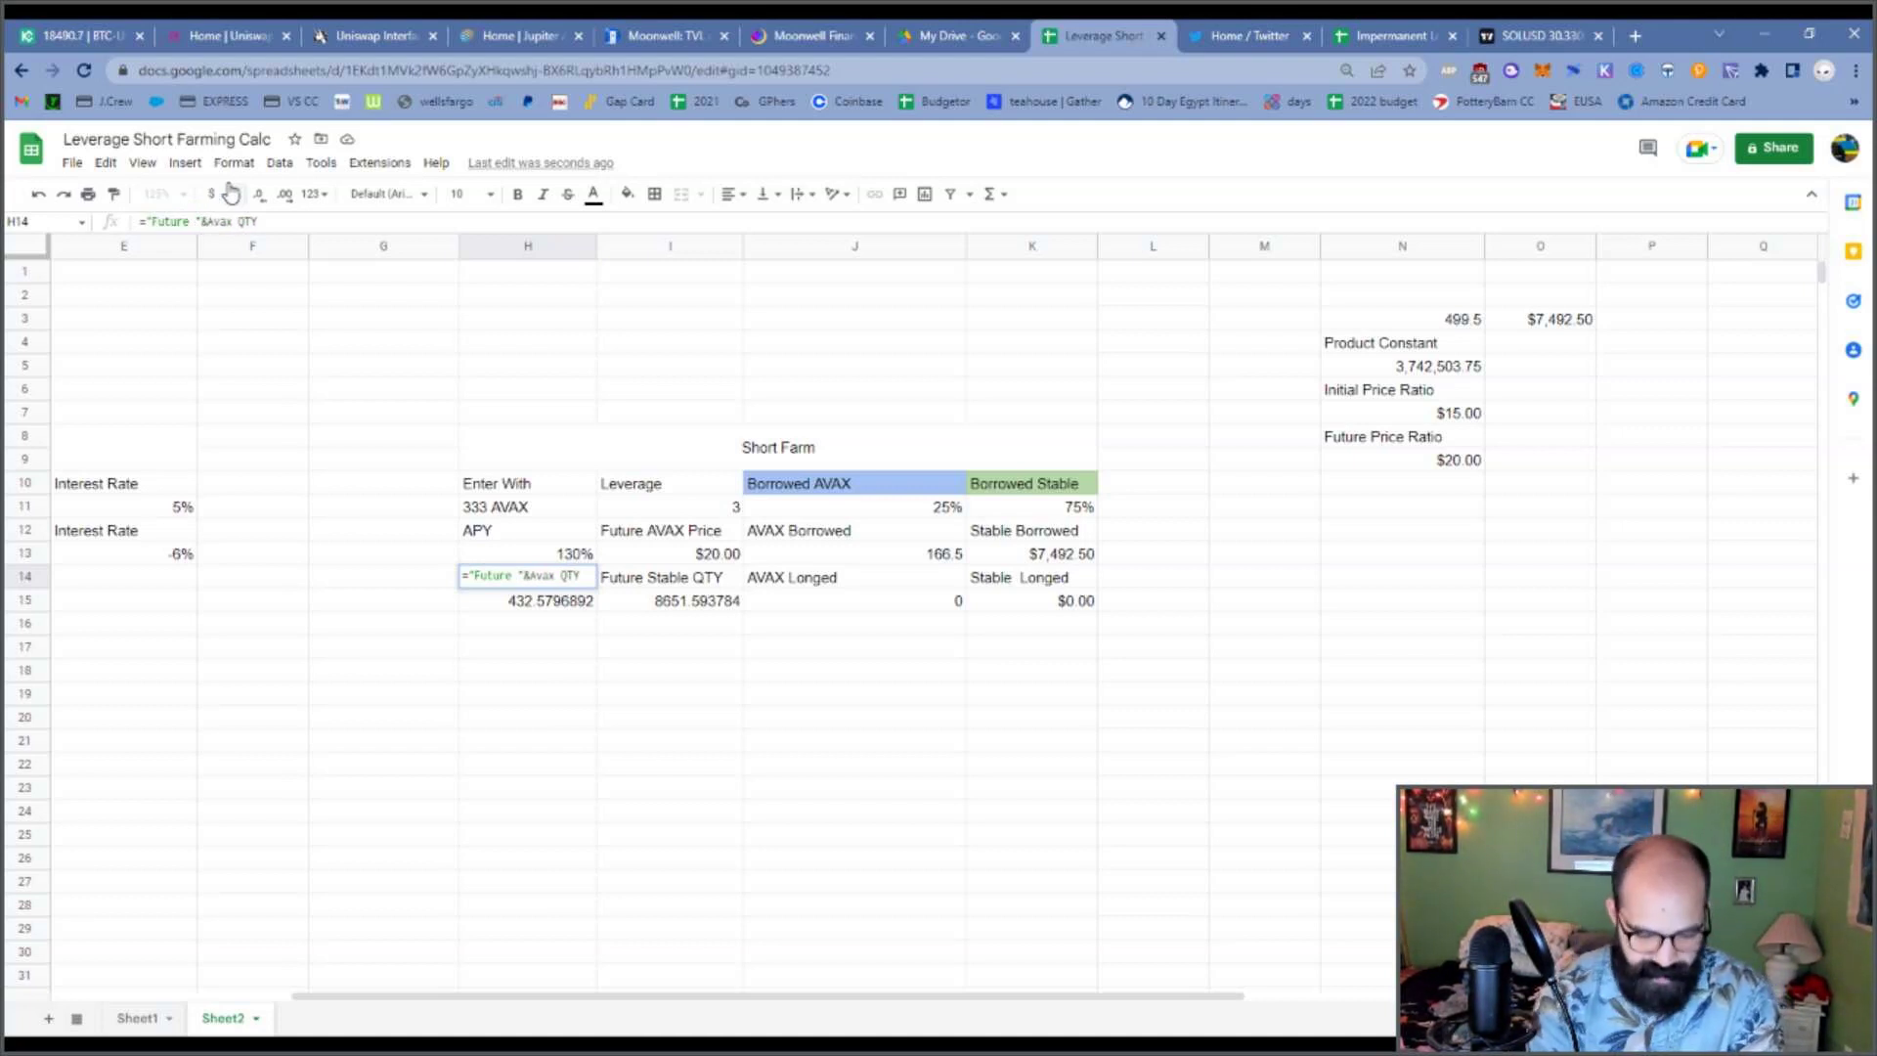
key(Delete)
key(Delete)
key(Delete)
key(Delete)
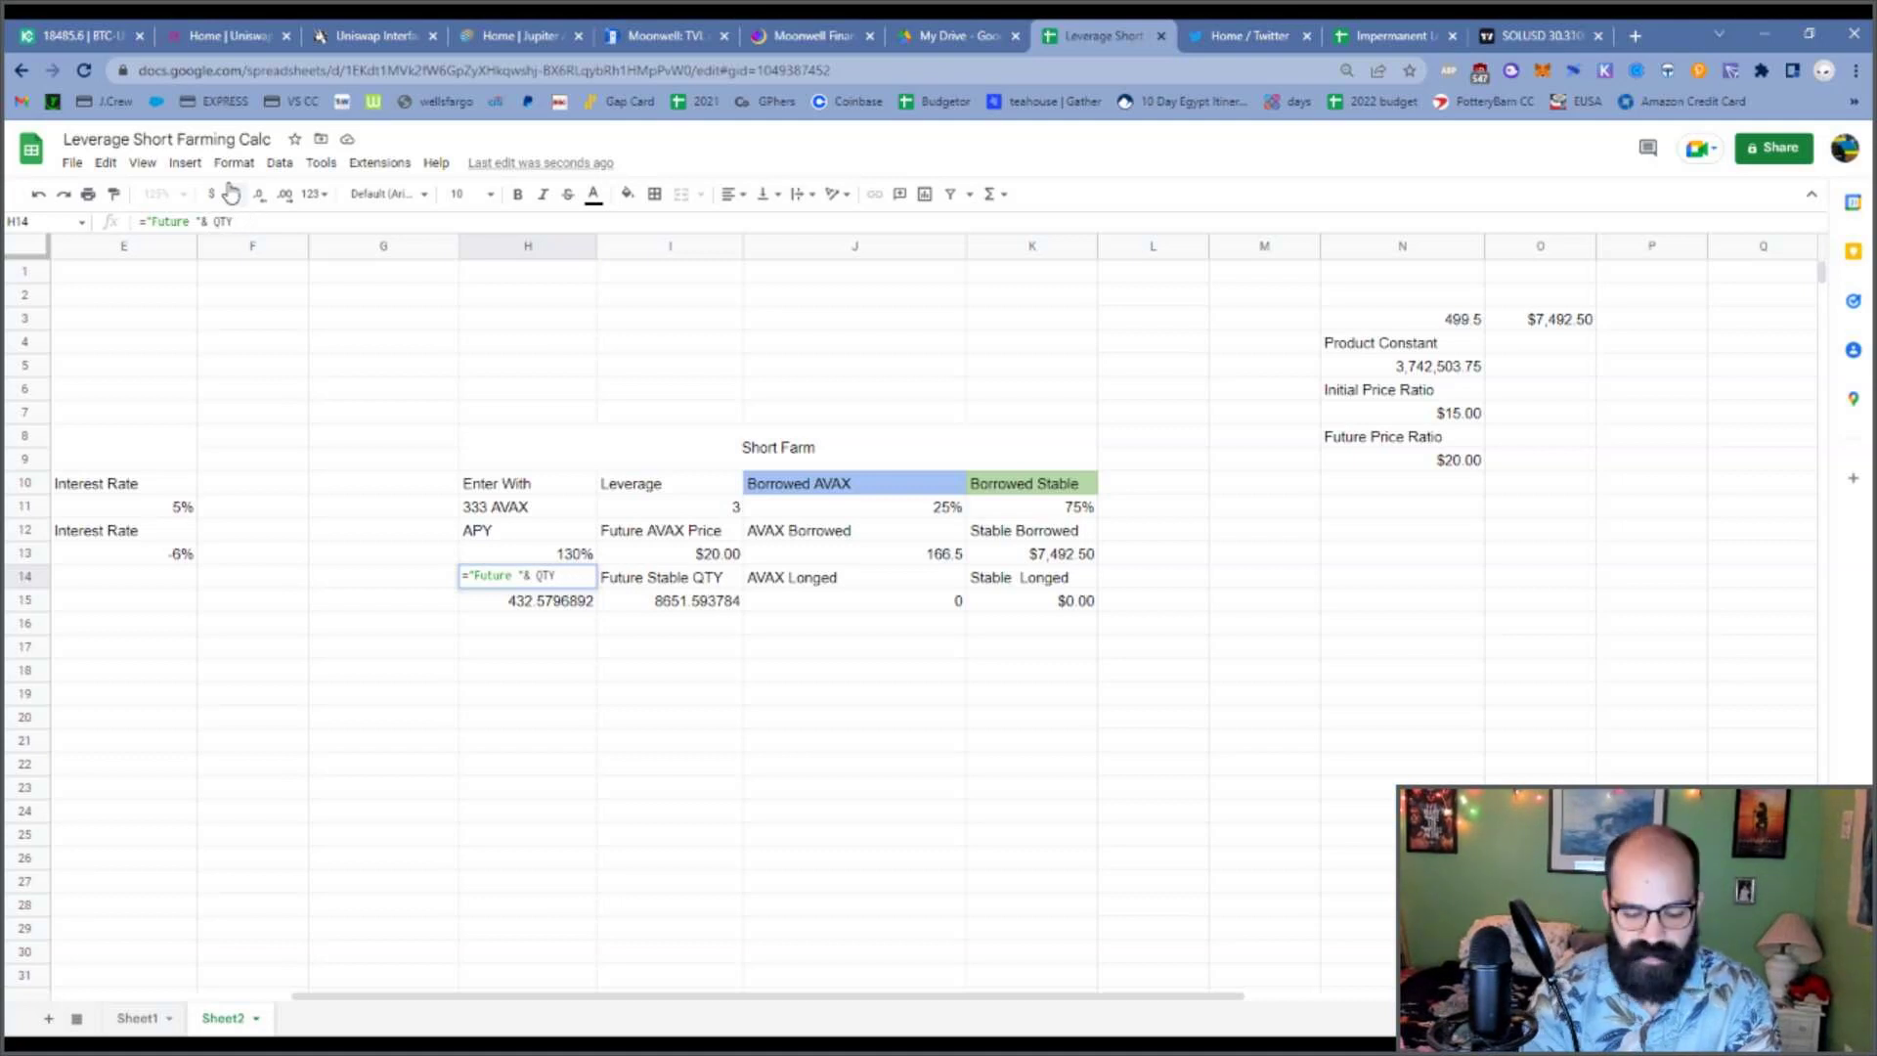
text("&)
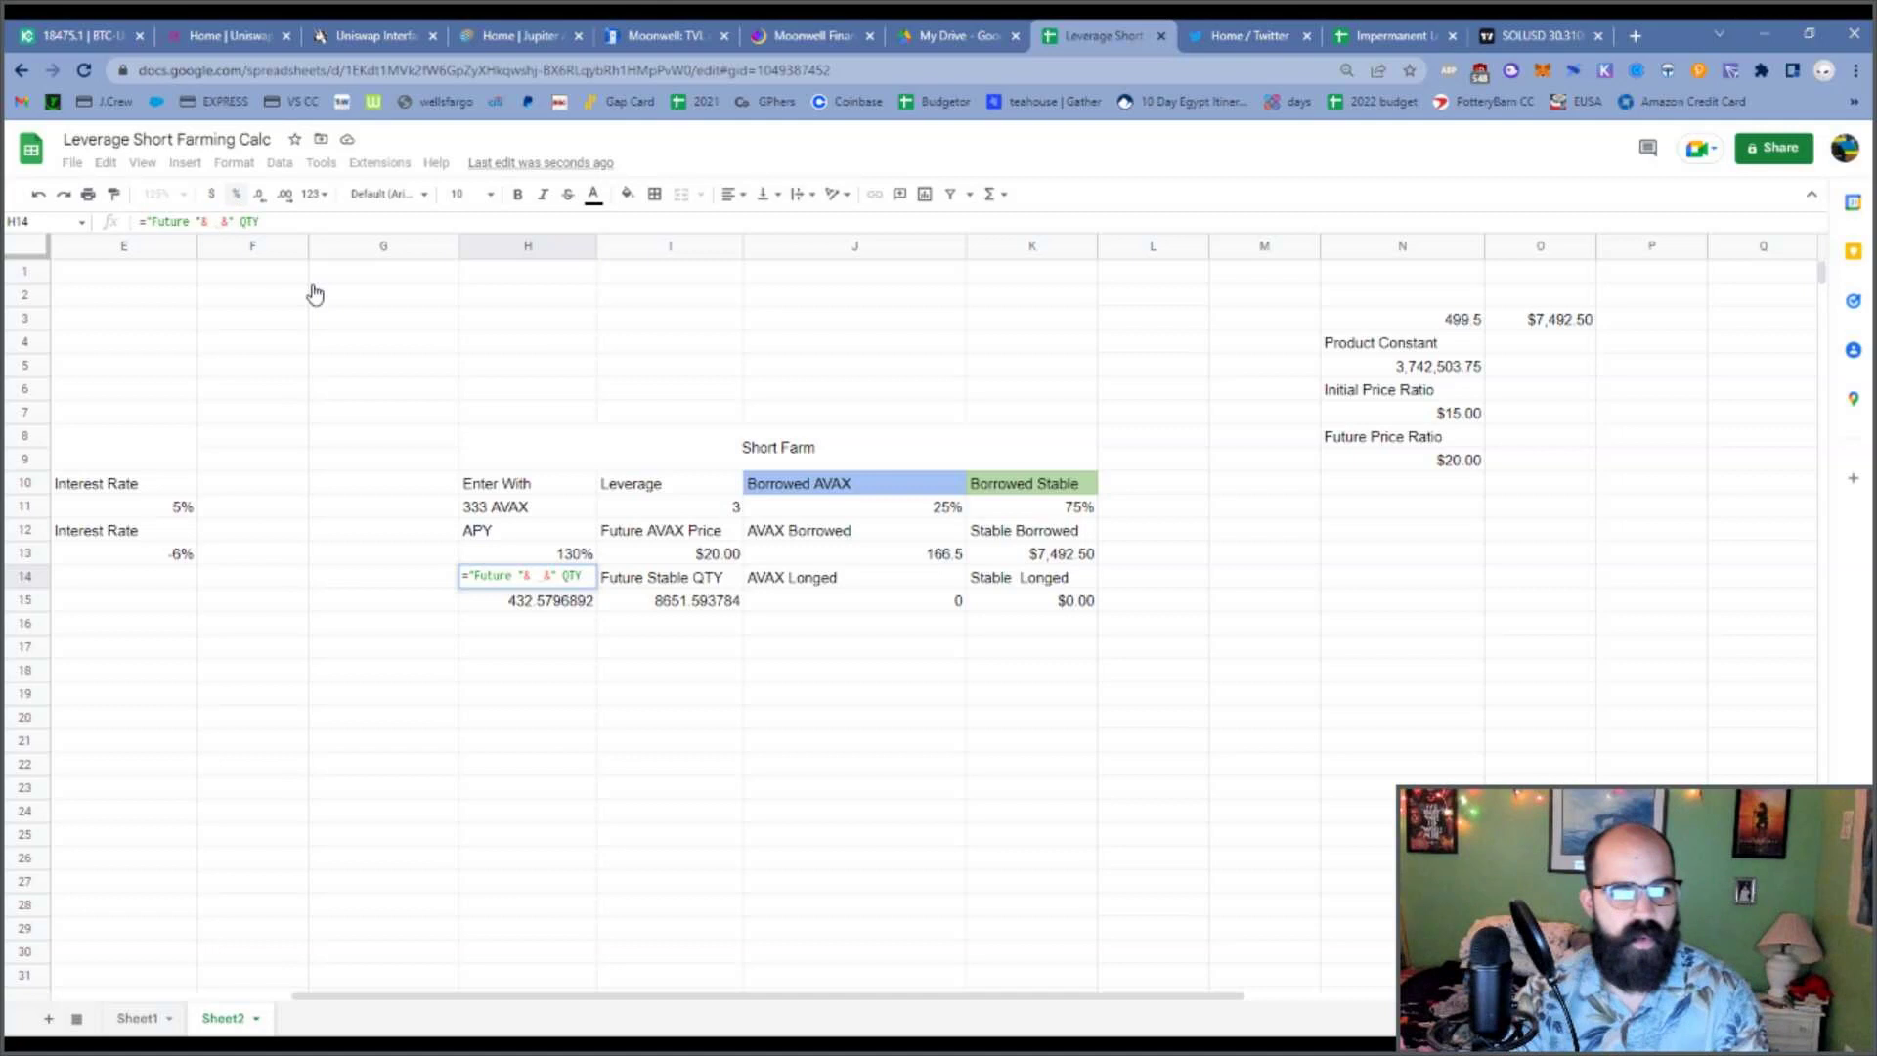
drag(442, 999, 160, 673)
click(98, 557)
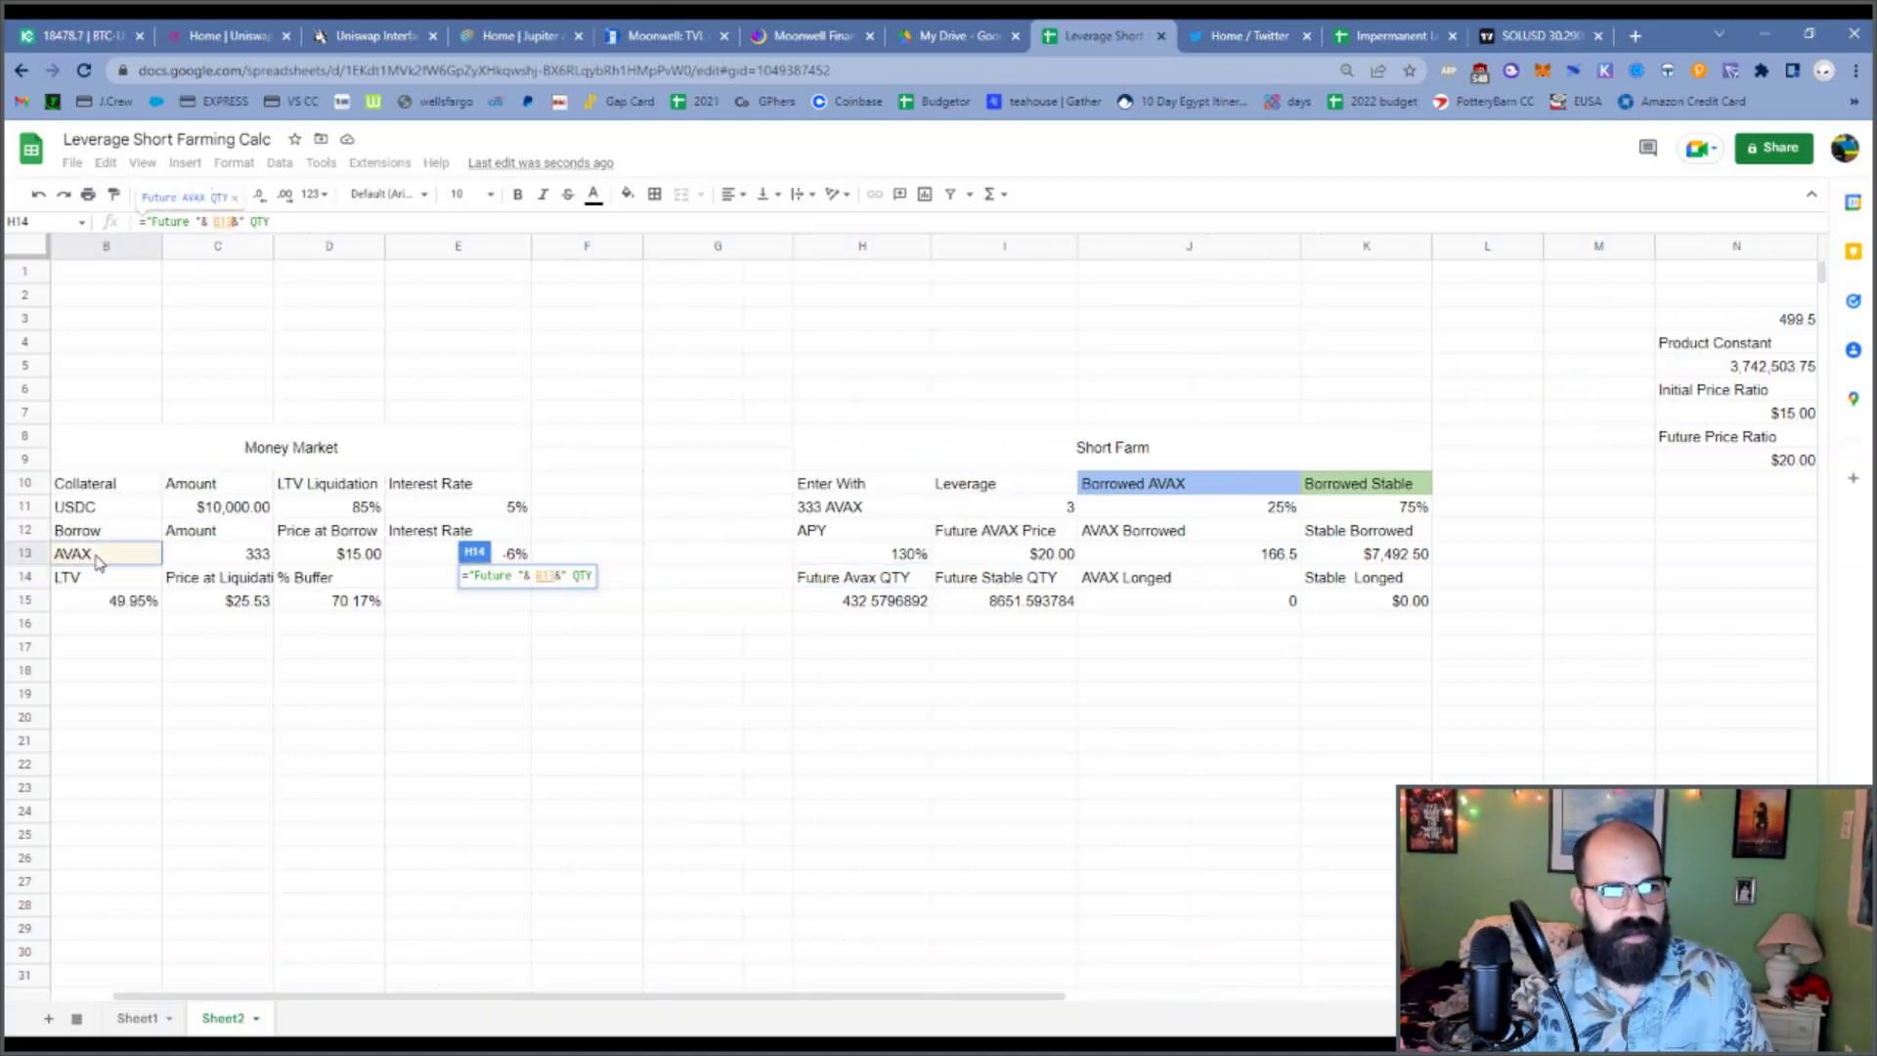
key(Return)
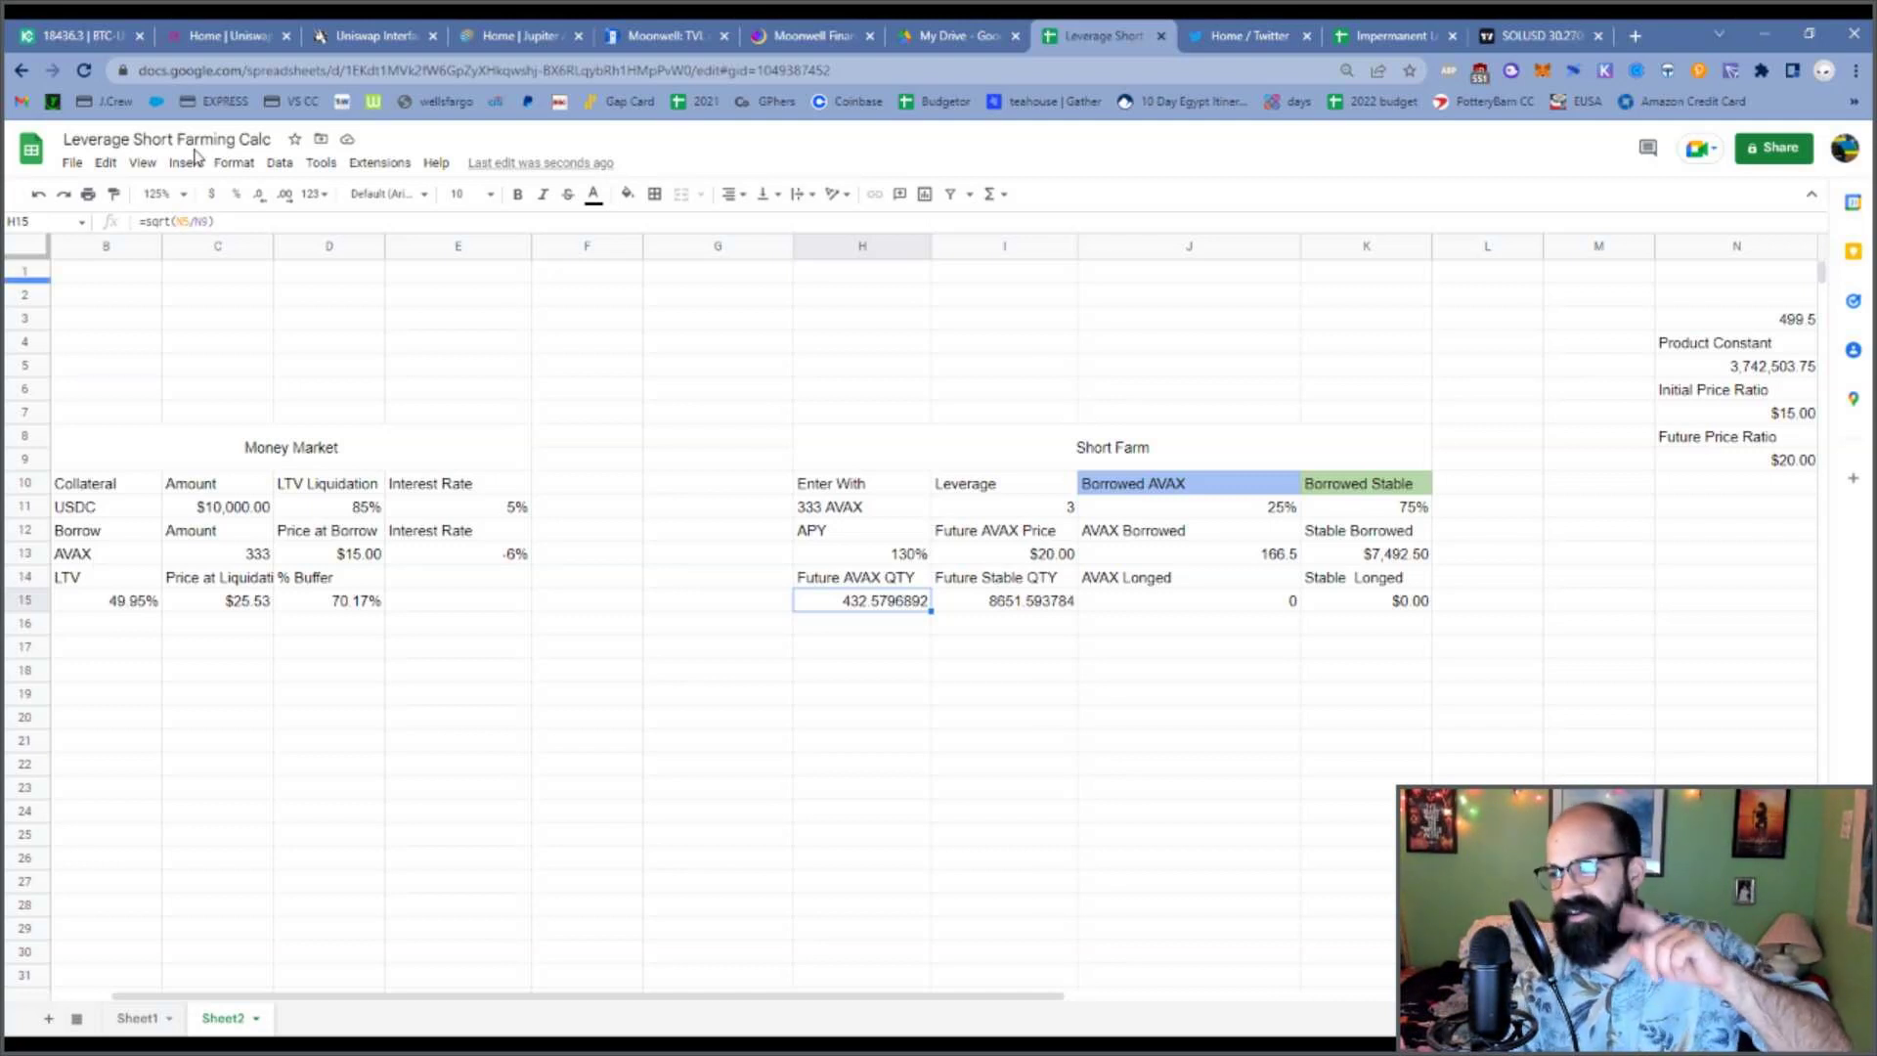
Switch to the TradingView SOLUSD chart and examine the price trend with the scale inverted and in its normal orientation.
click(1540, 35)
scroll(1123, 490, down, 3)
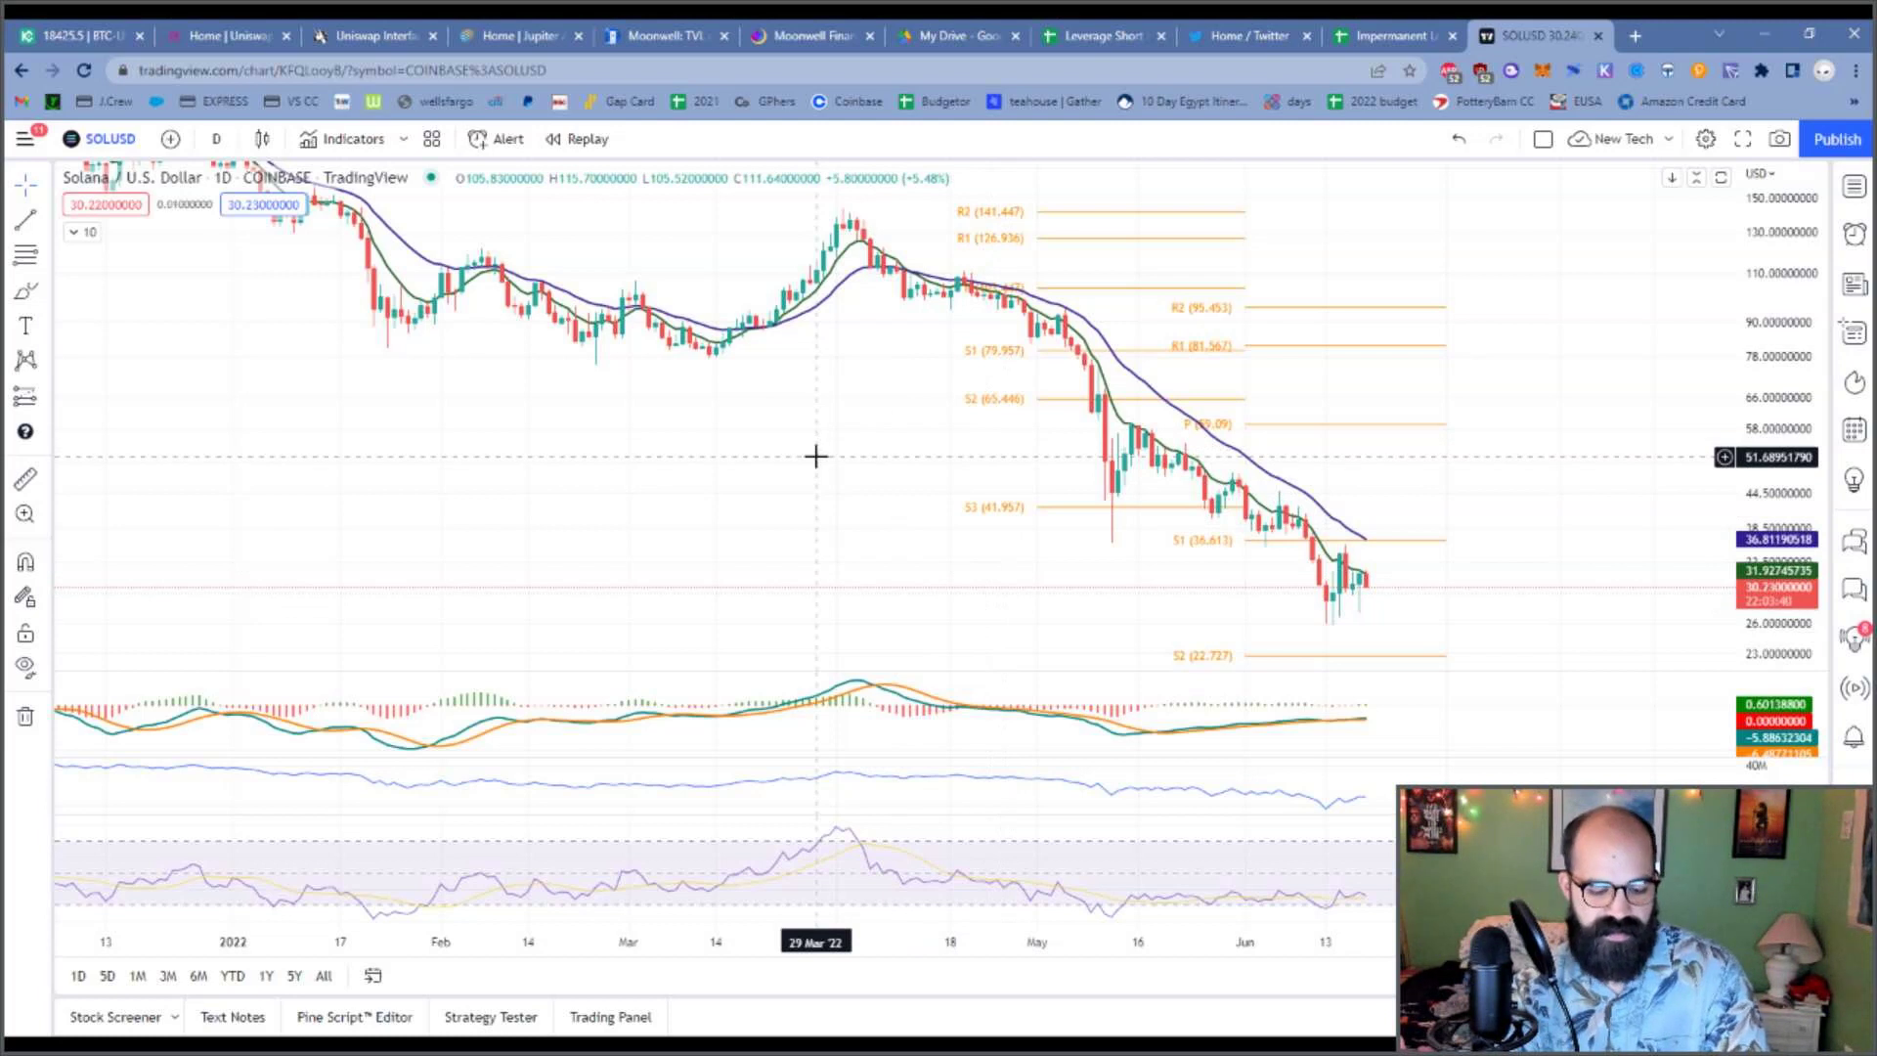
key(alt+i)
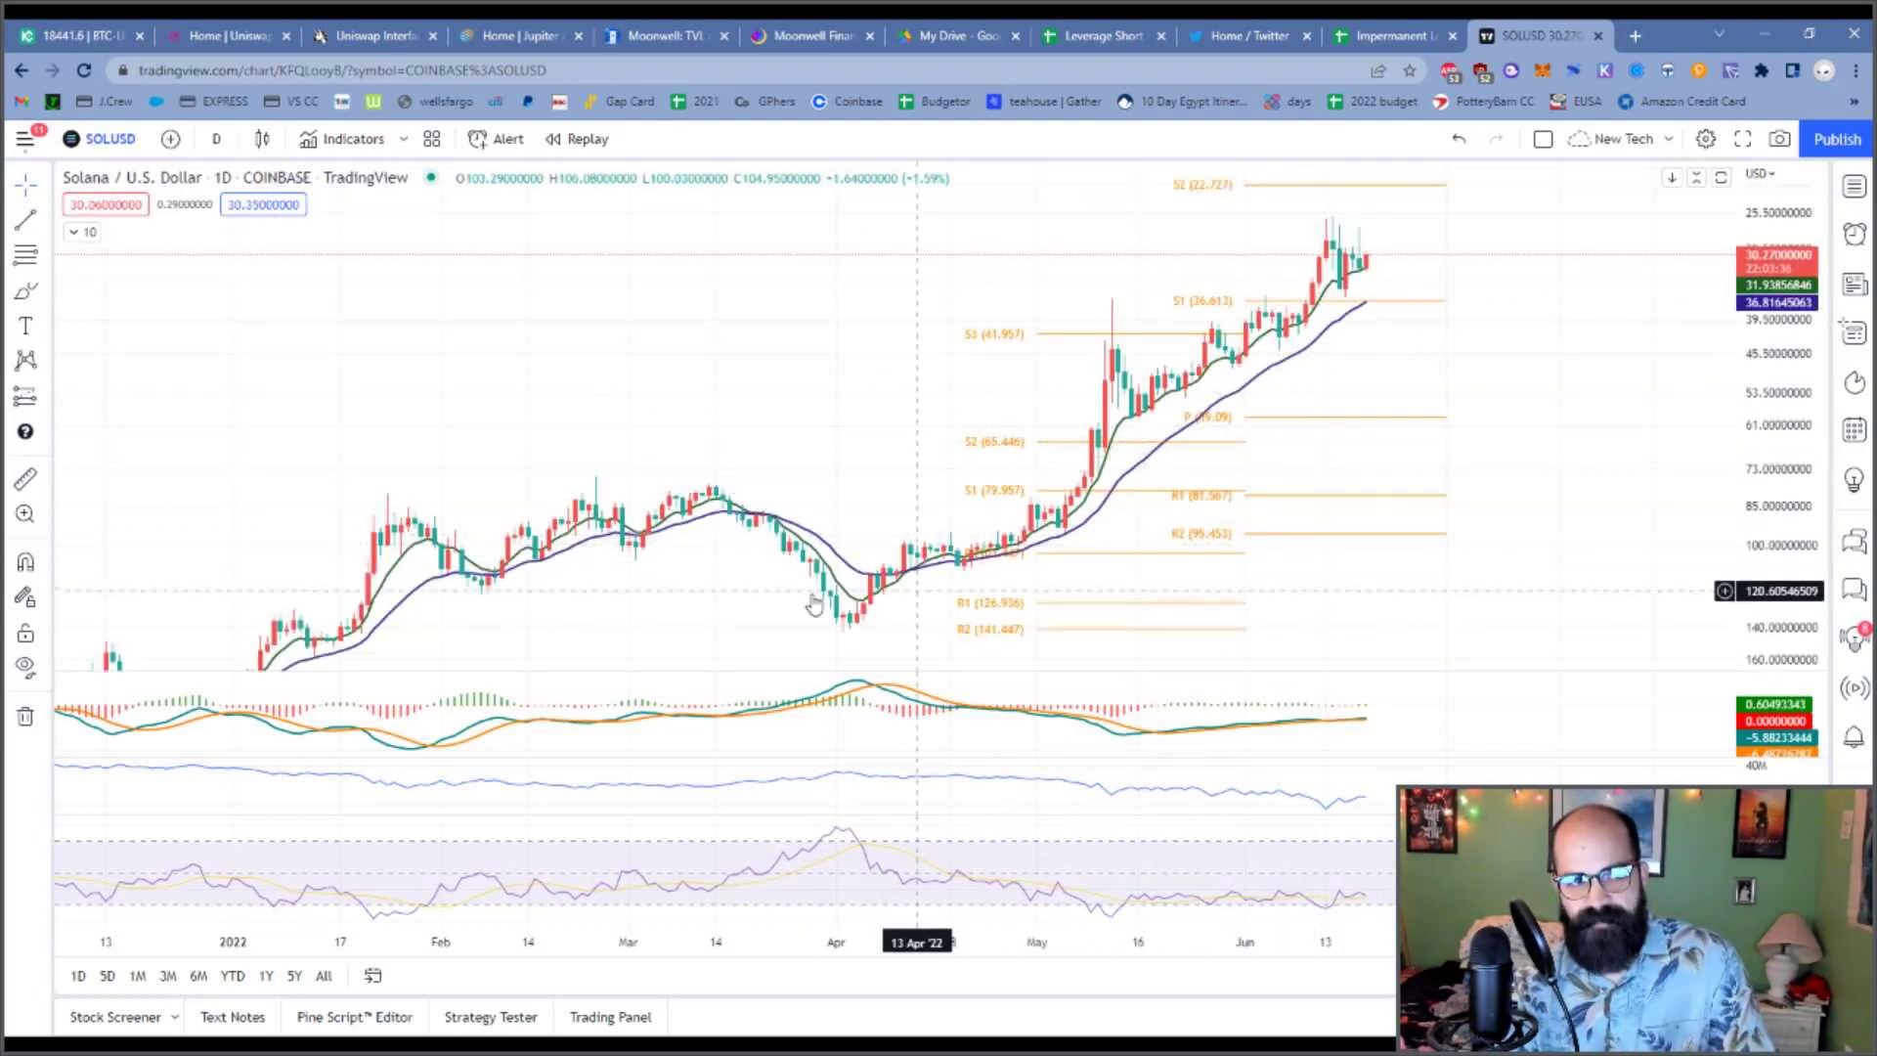
scroll(741, 339, down, 2)
drag(741, 338, 831, 420)
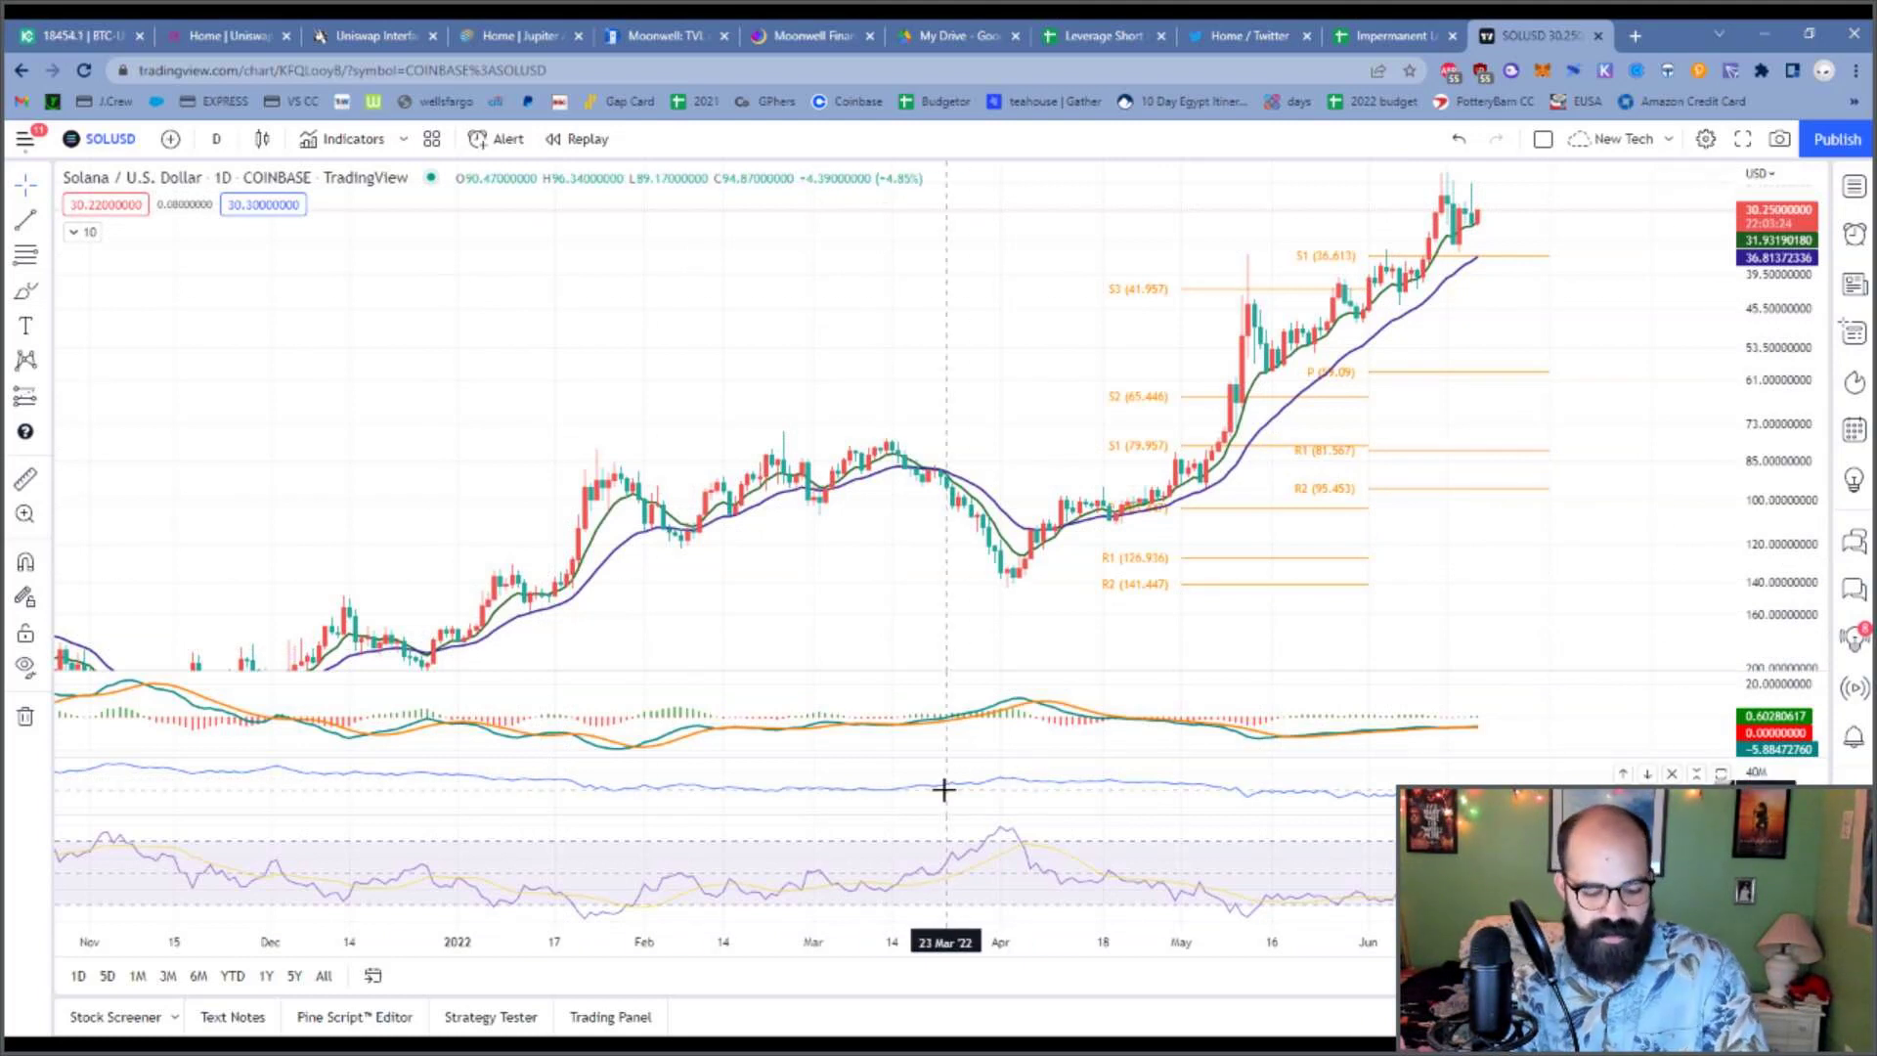
key(alt+i)
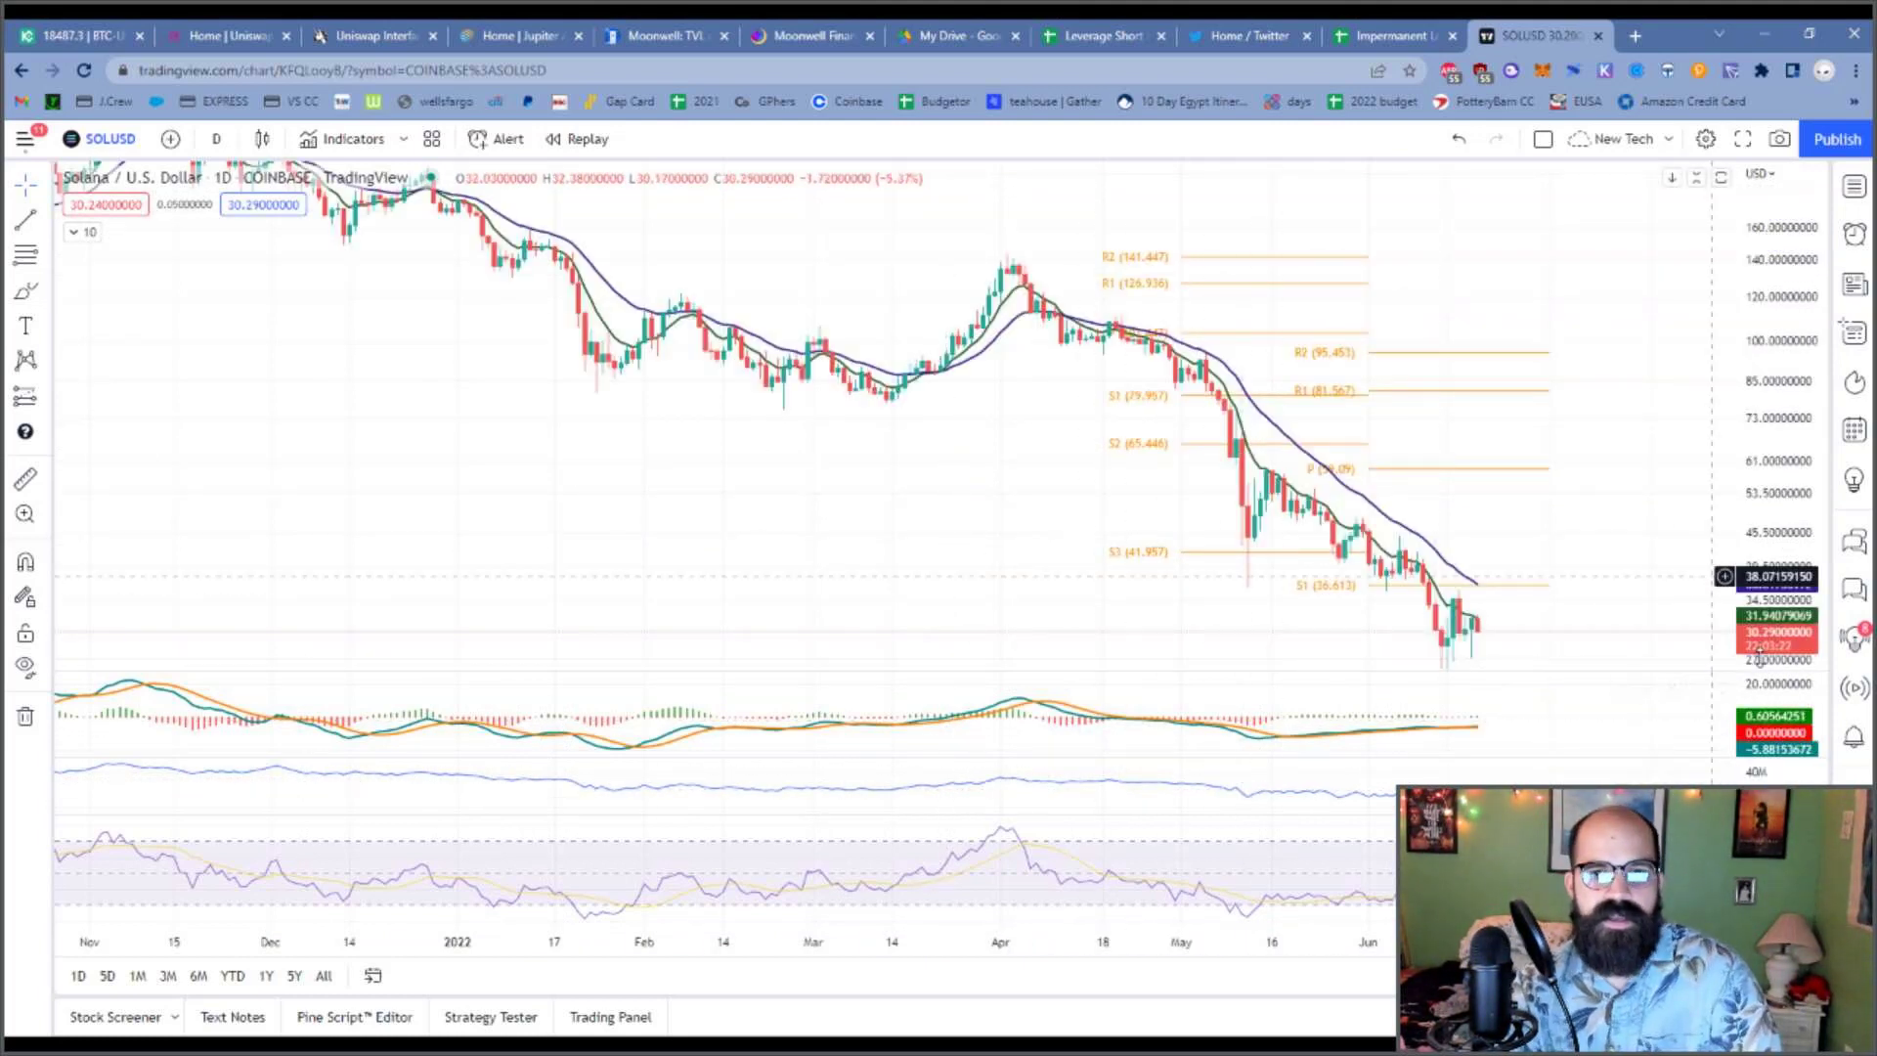
drag(1513, 657, 1386, 427)
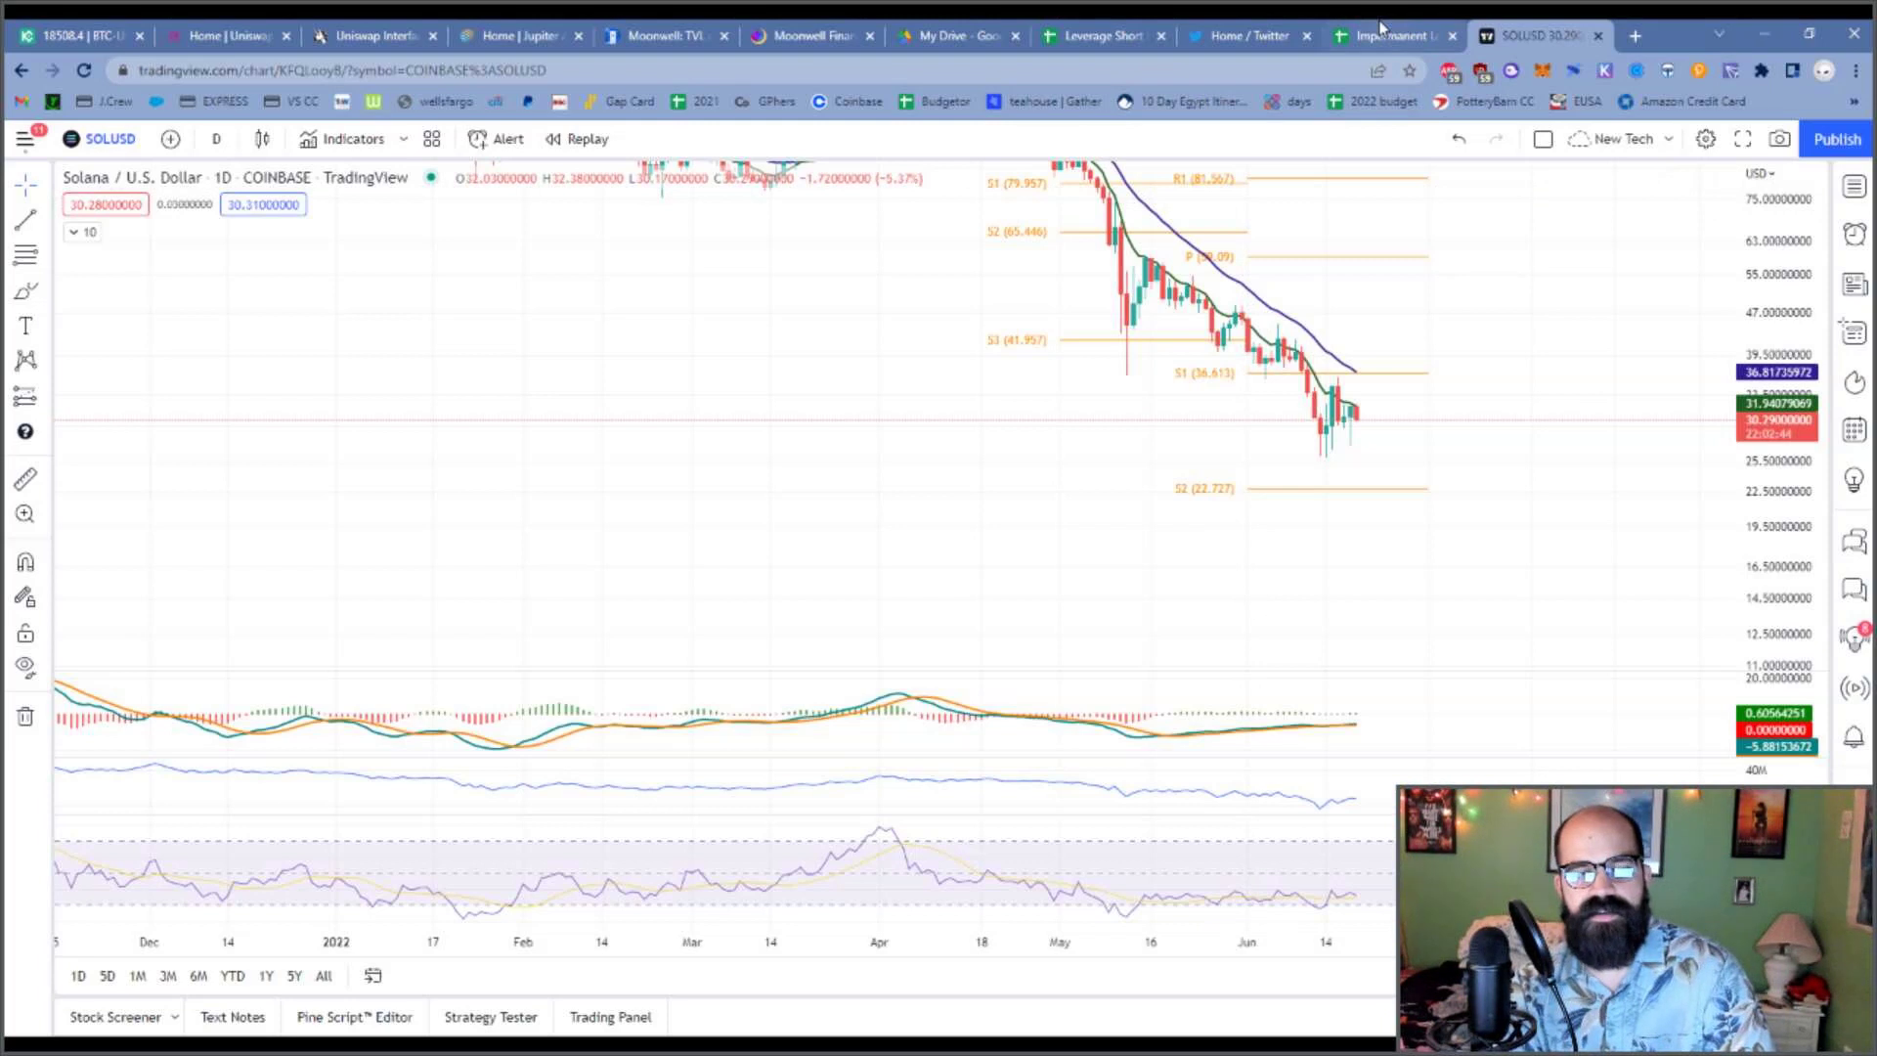
Return to the Leverage Short Farming Calc spreadsheet and format the Future Stable QTY value in I15 as currency.
click(1097, 35)
click(865, 811)
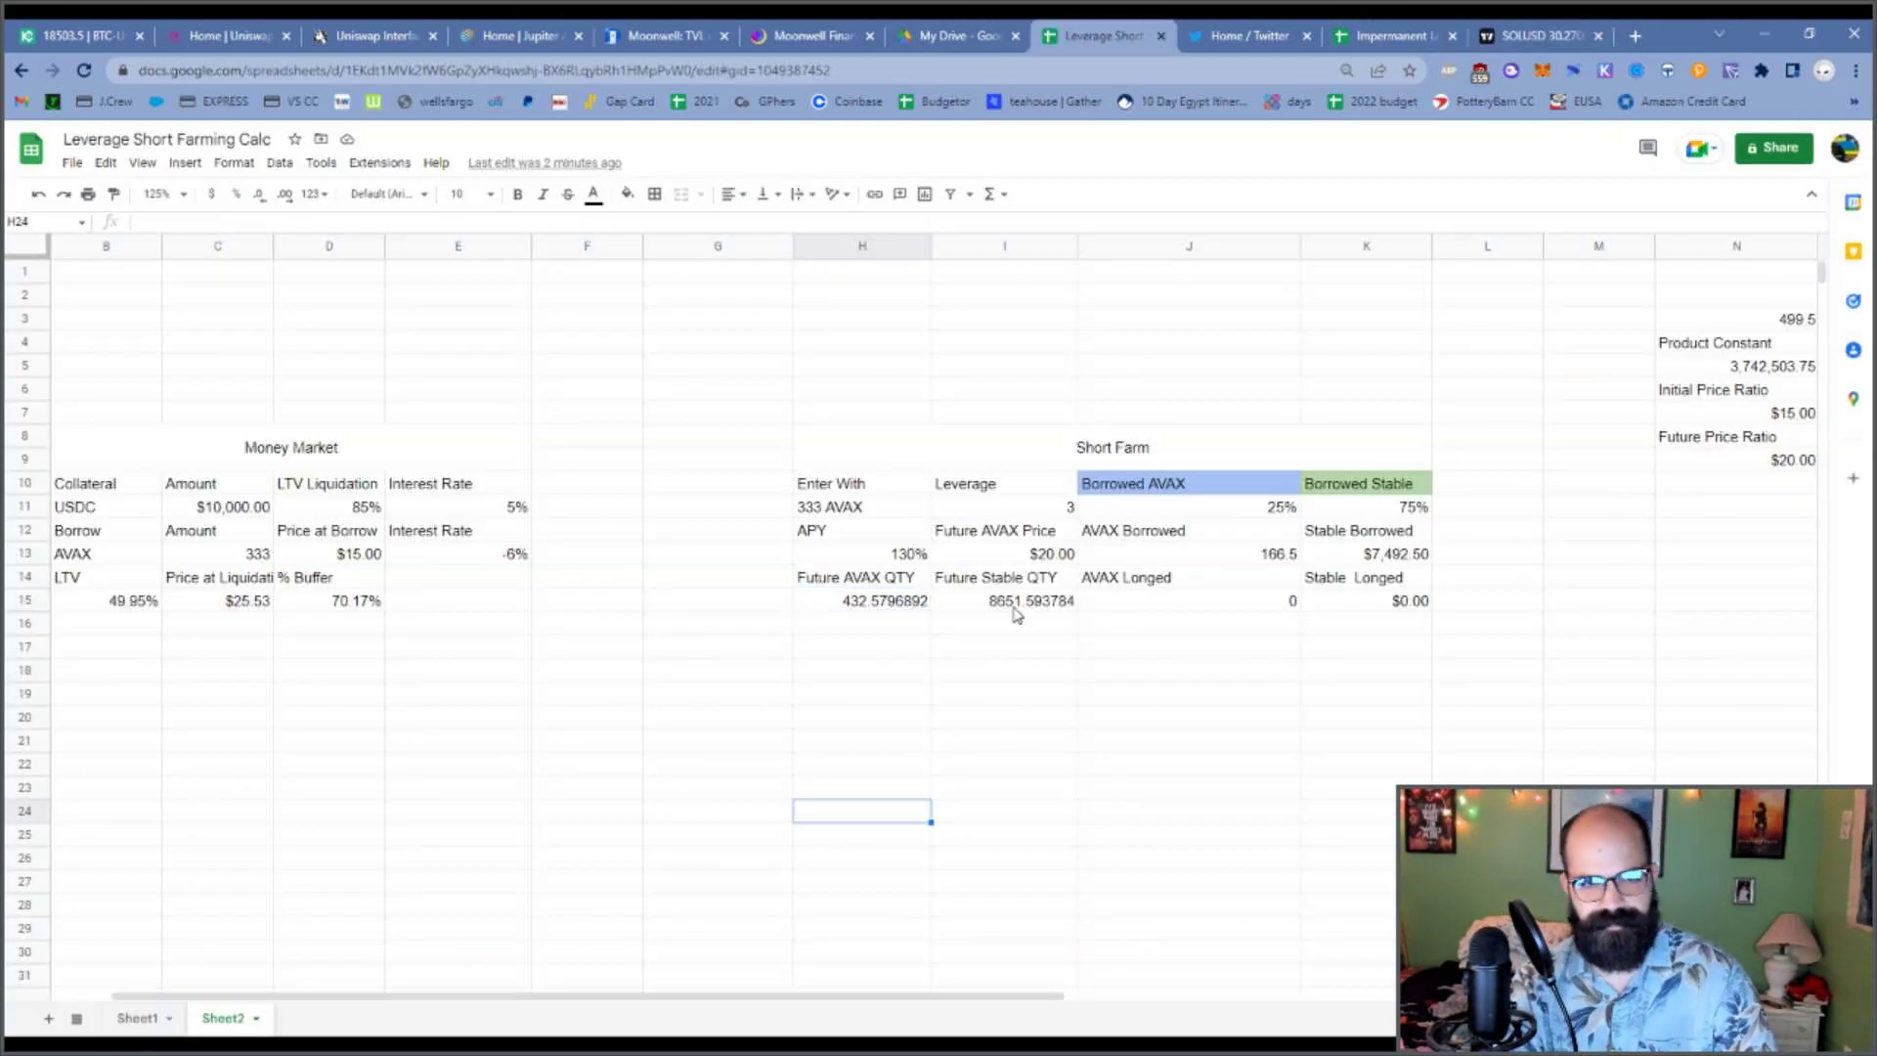
click(891, 486)
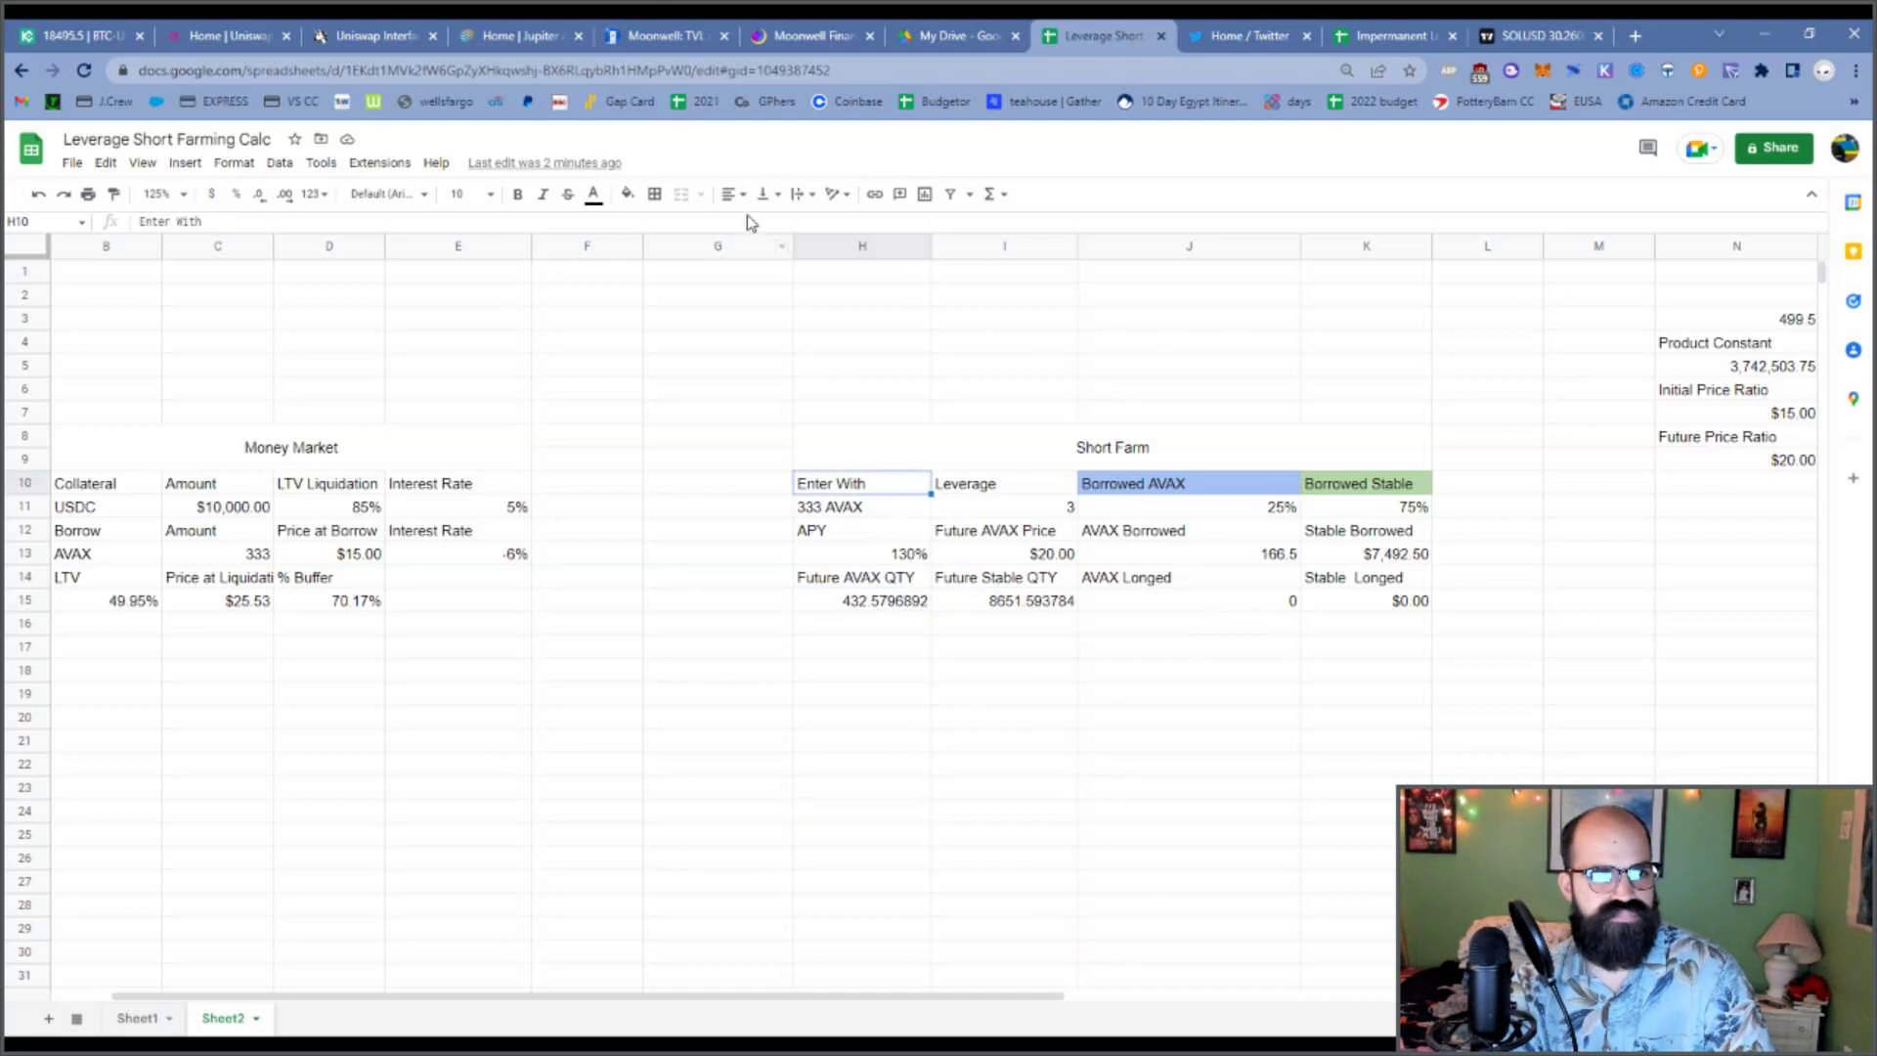
click(1167, 733)
click(1003, 603)
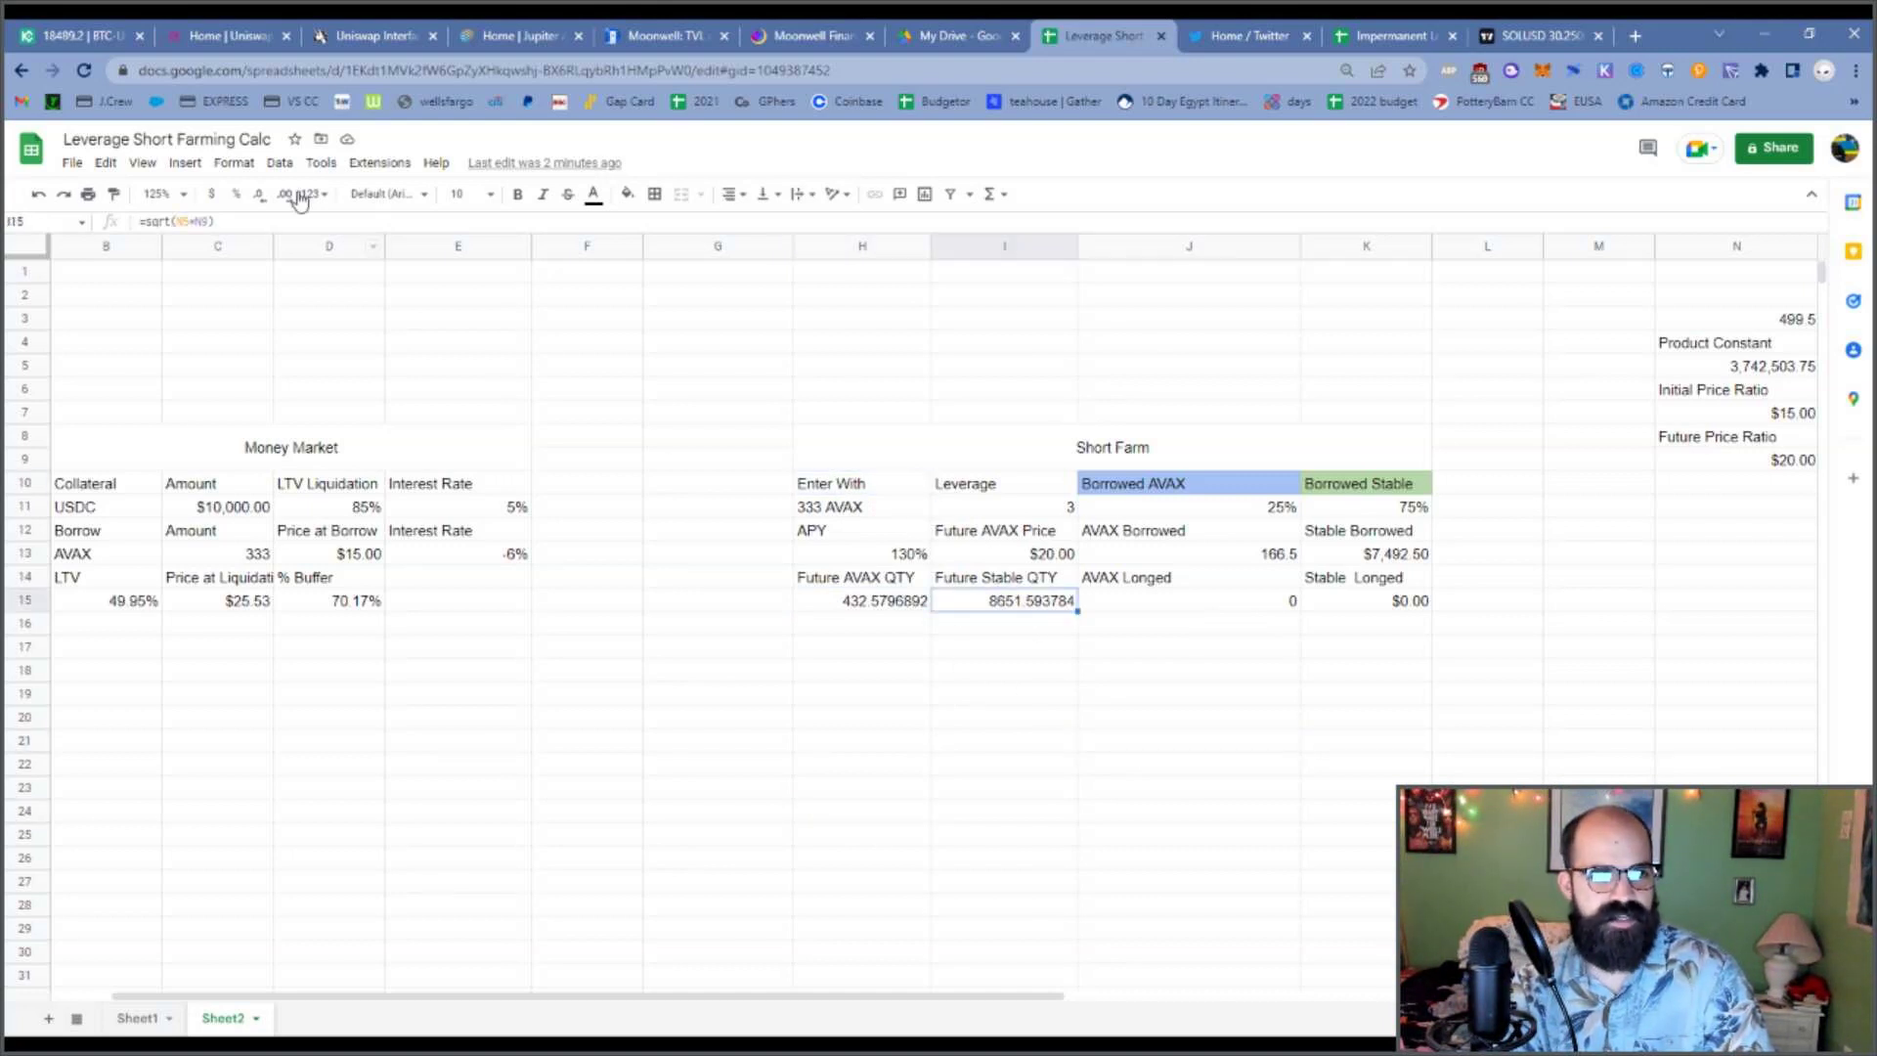
click(211, 193)
click(1031, 729)
click(845, 641)
click(847, 626)
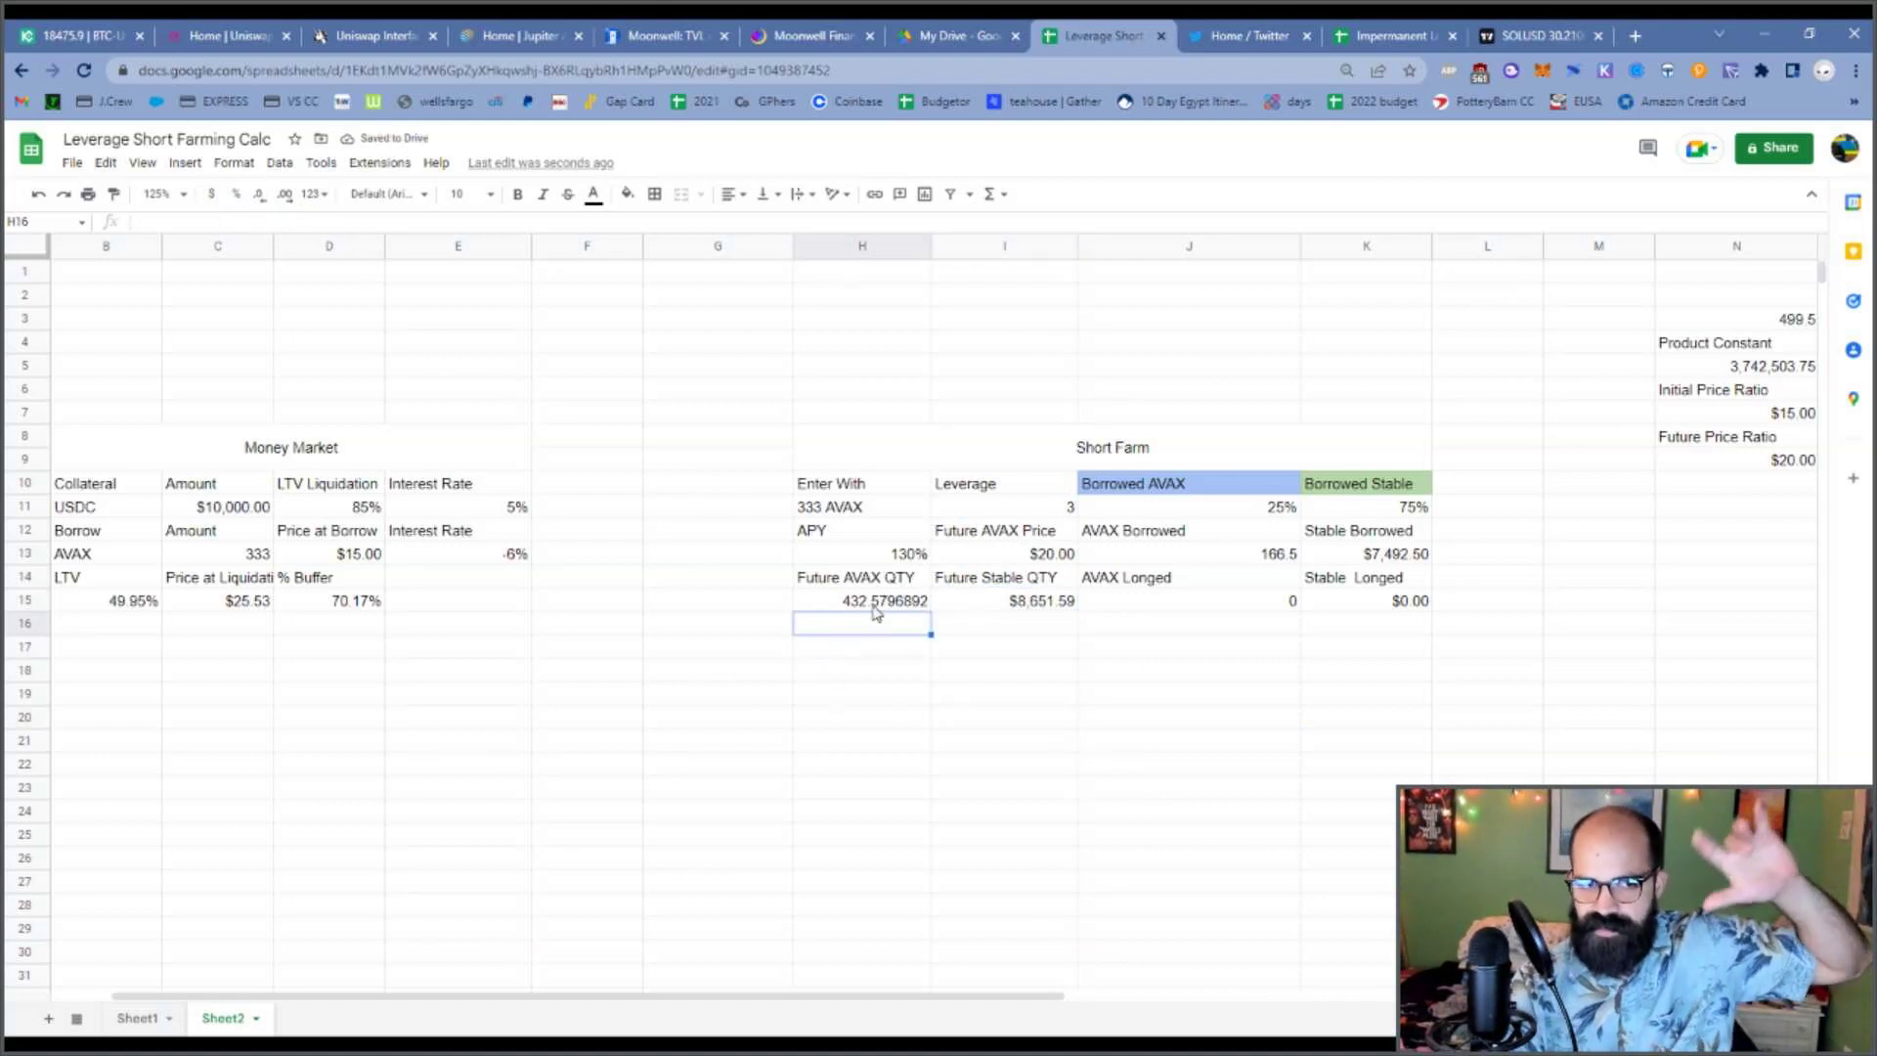
Set the Future AVAX Price in I13 to 10 and check the AVAX Borrowed formula in J13.
click(1028, 559)
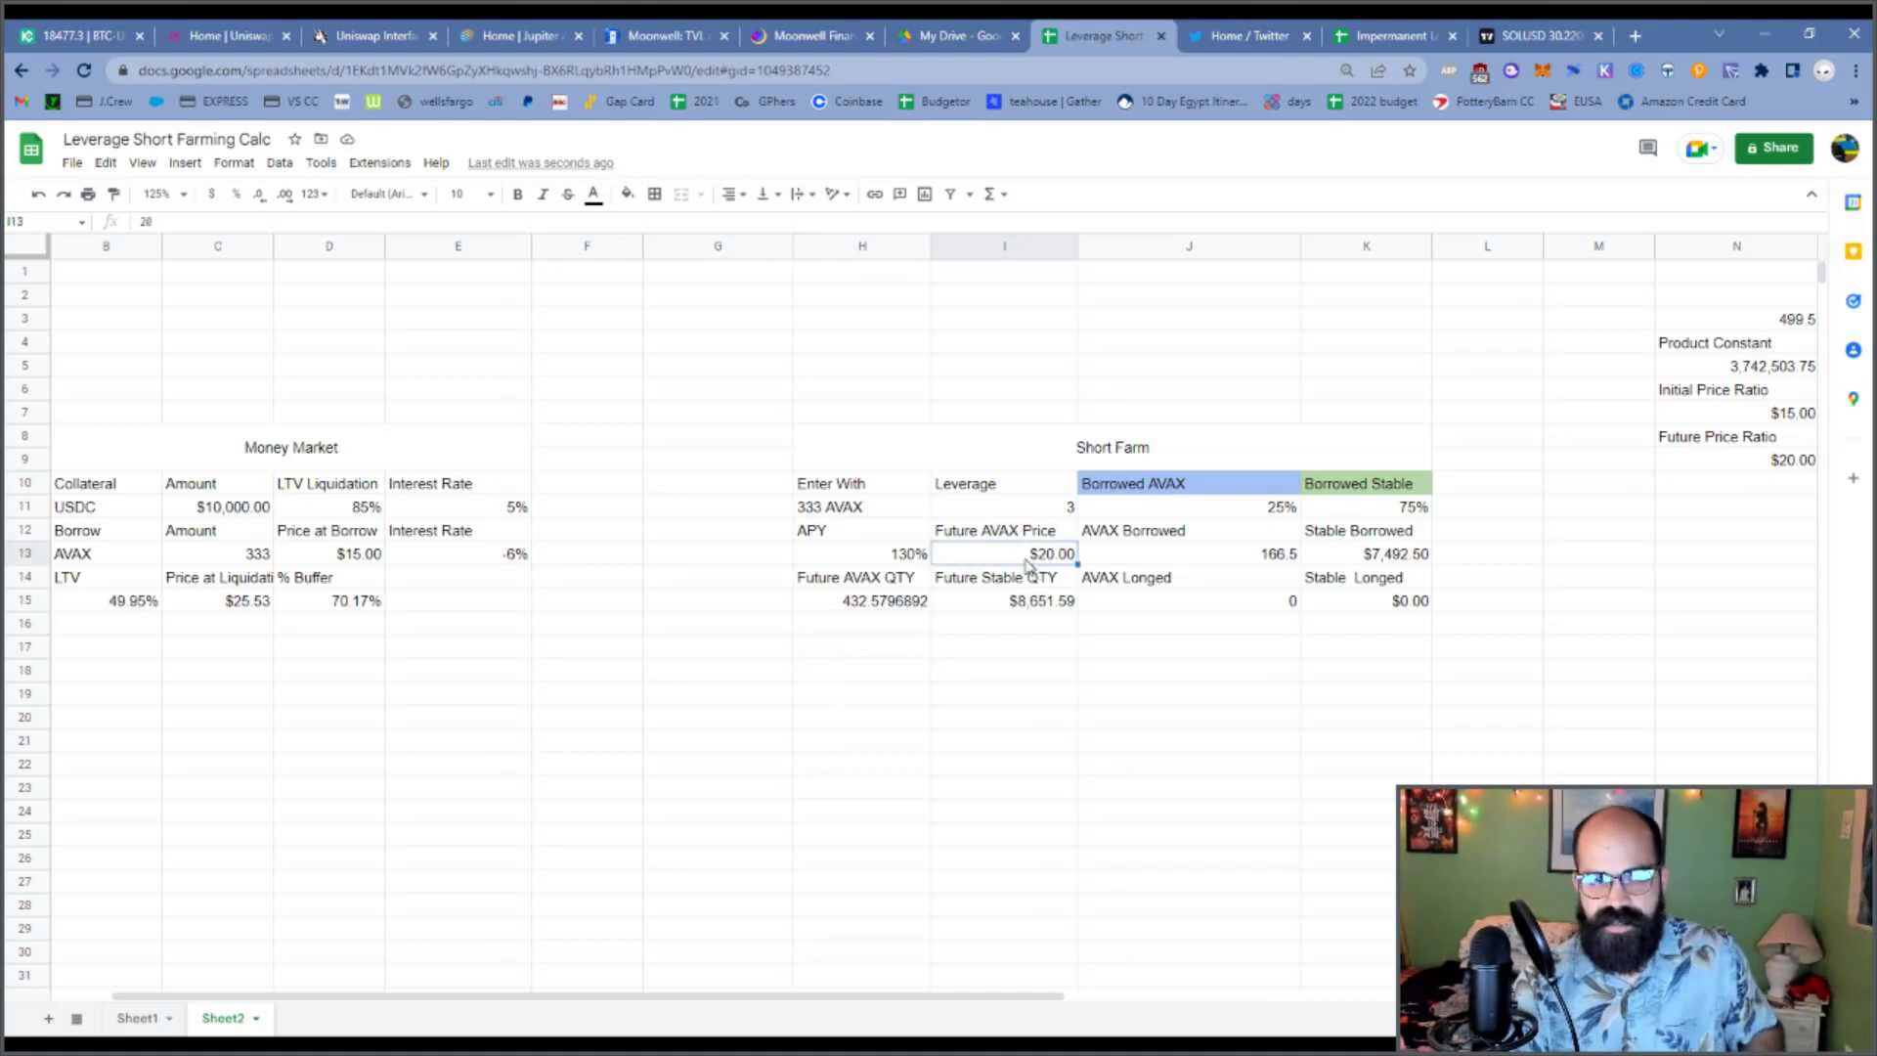
text(10)
key(Return)
key(Left)
key(Down)
key(Down)
key(Down)
key(Up)
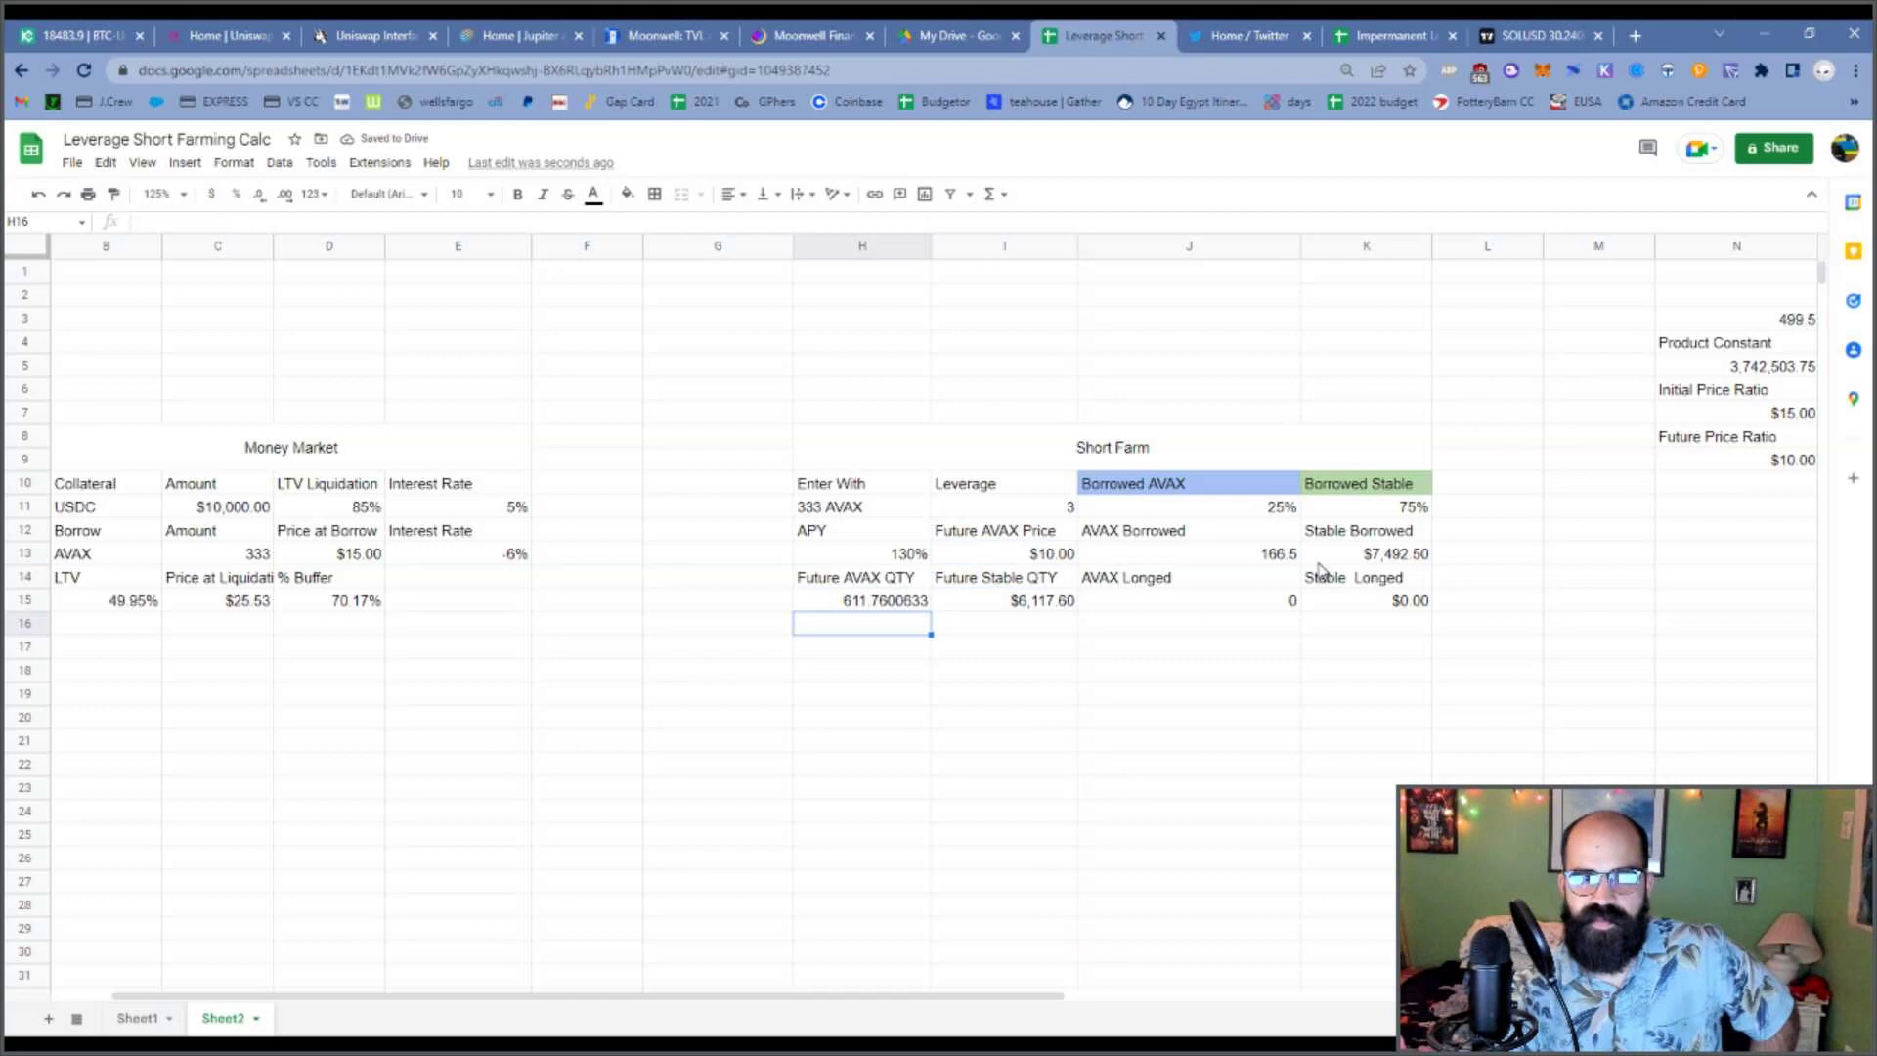
click(1239, 561)
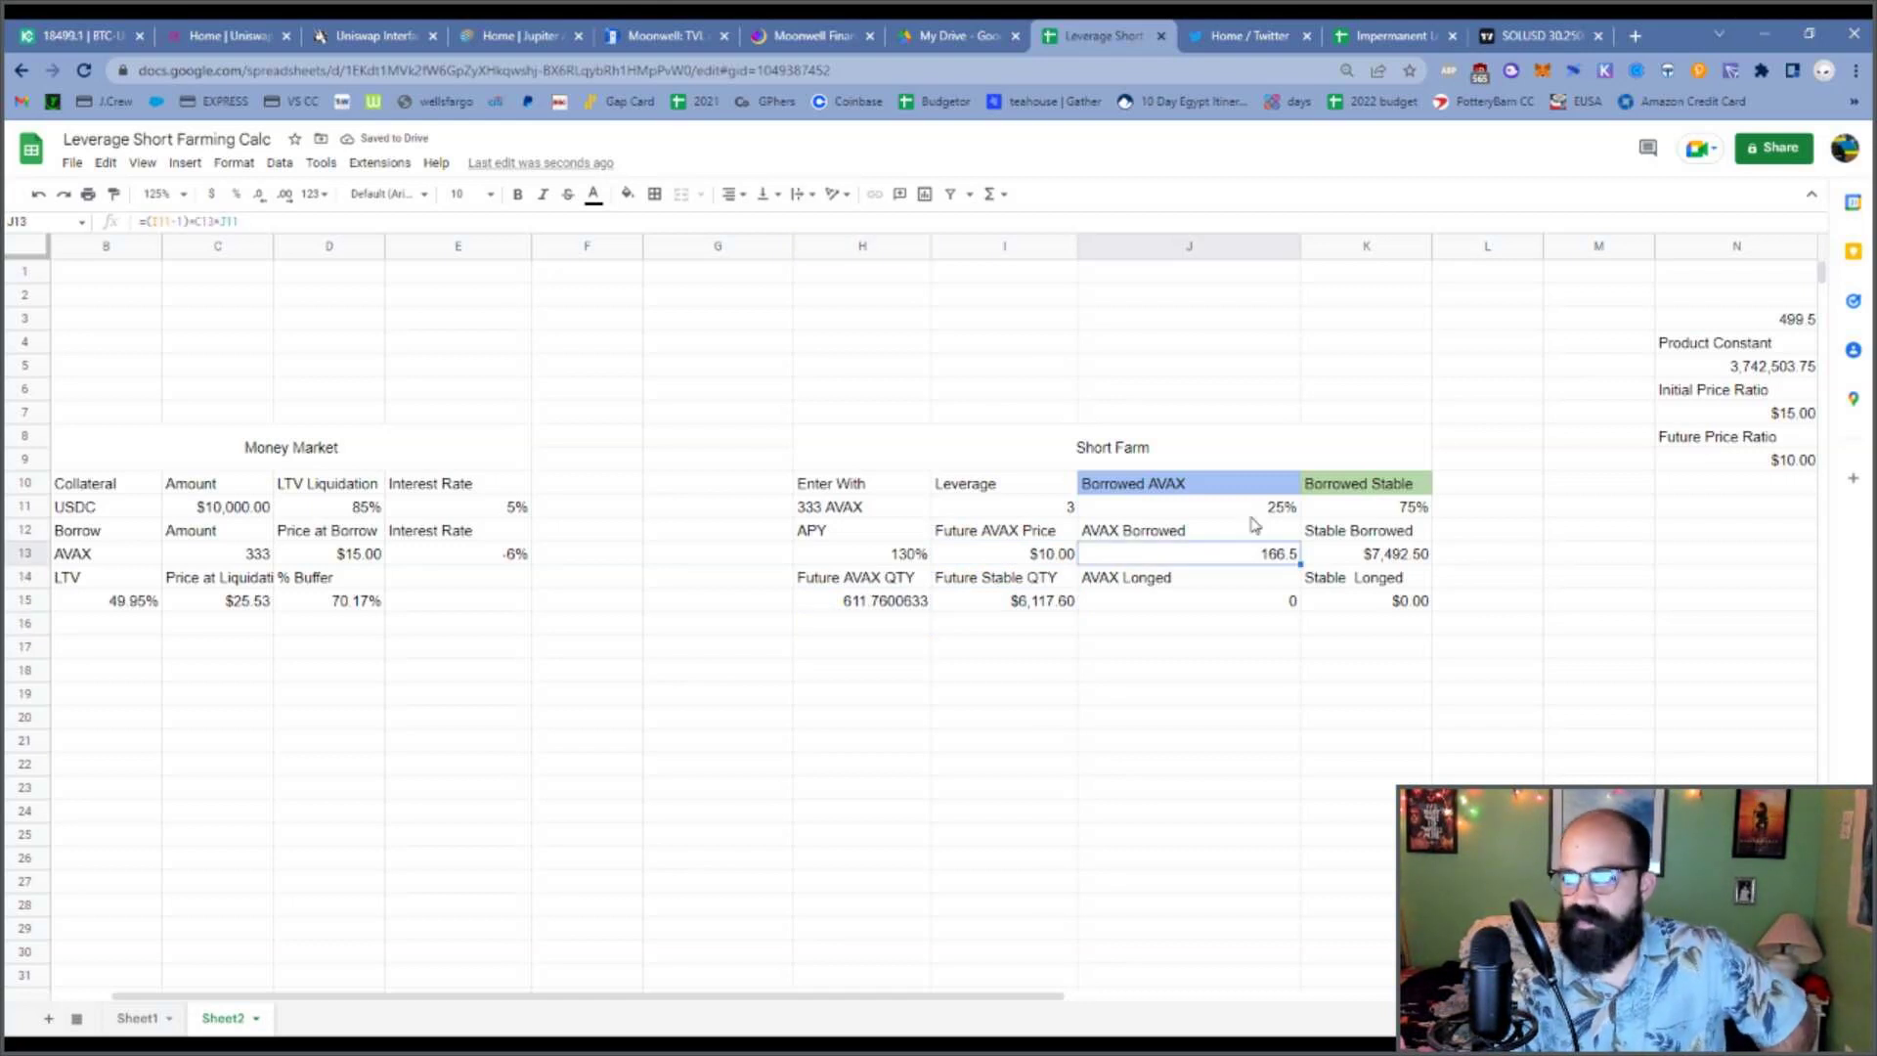
Add a surplus label in H16 with the formula =B13&" Surplus".
click(846, 634)
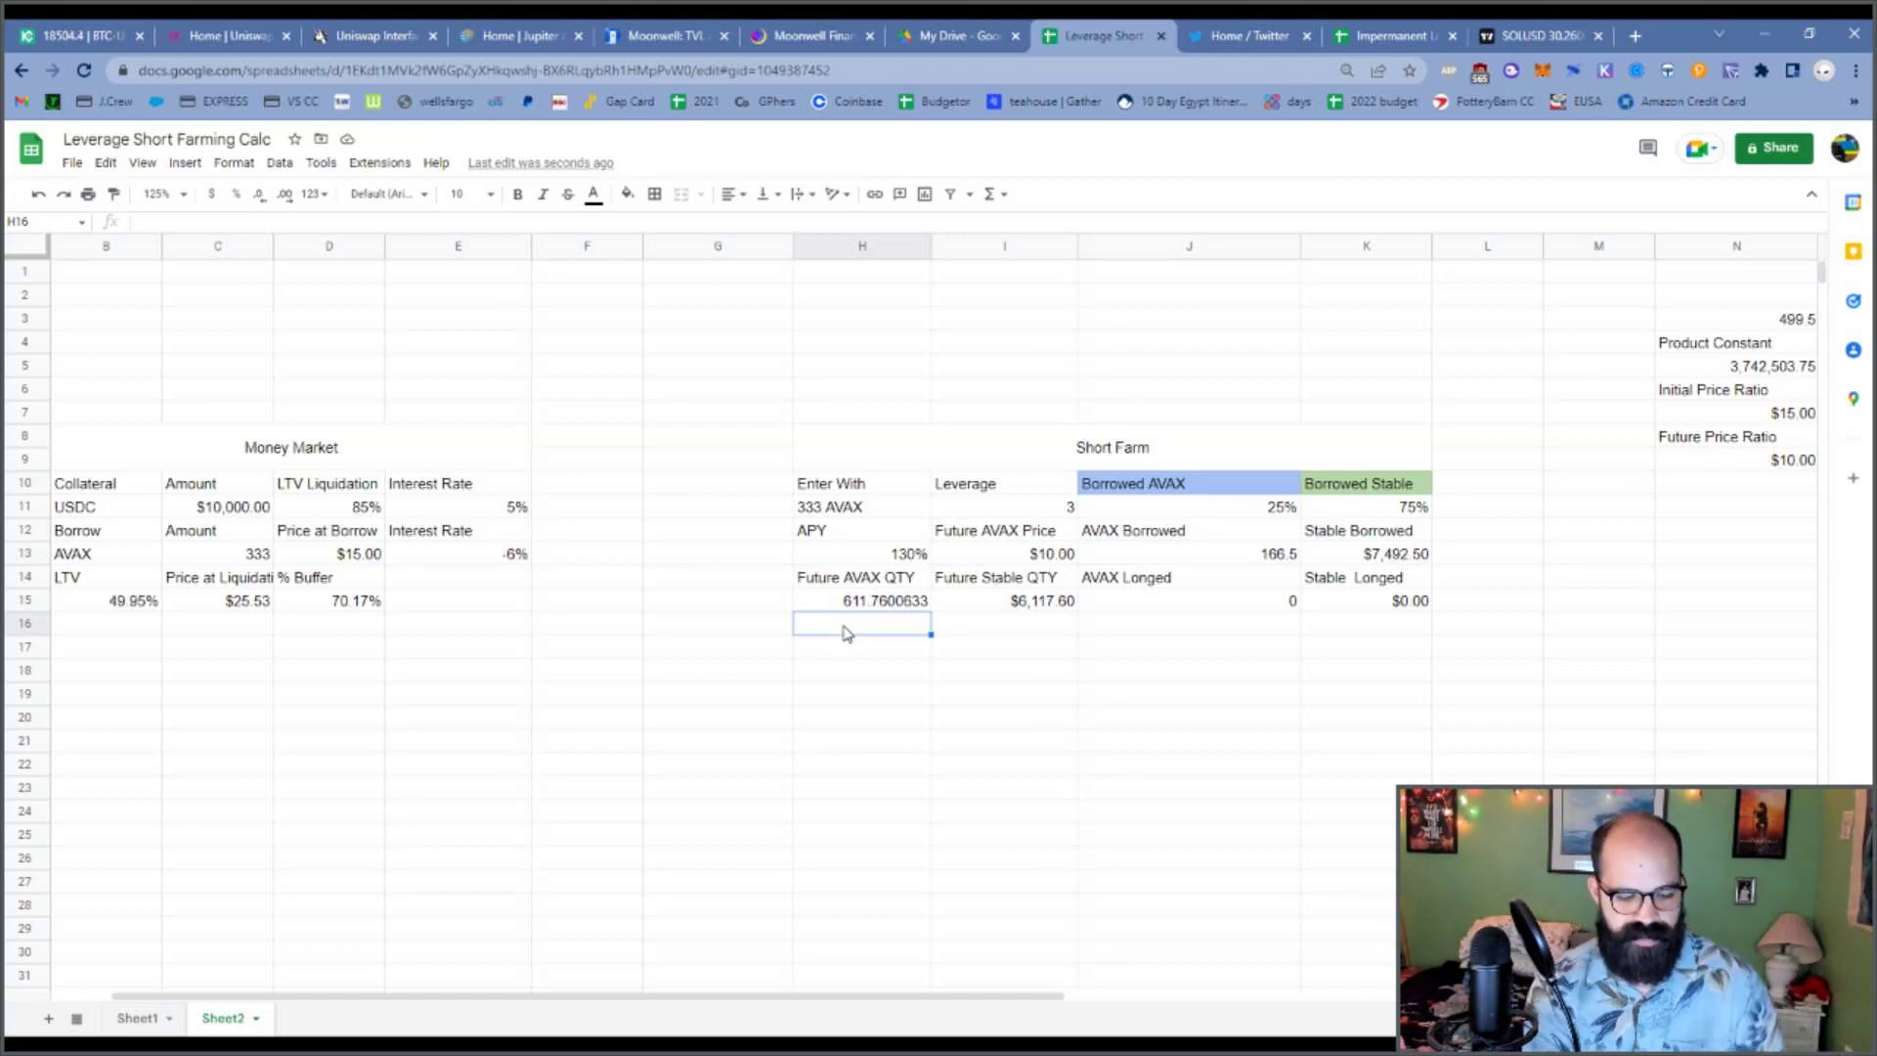
text(AVAX)
key(BackSpace)
key(BackSpace)
key(BackSpace)
text(=)
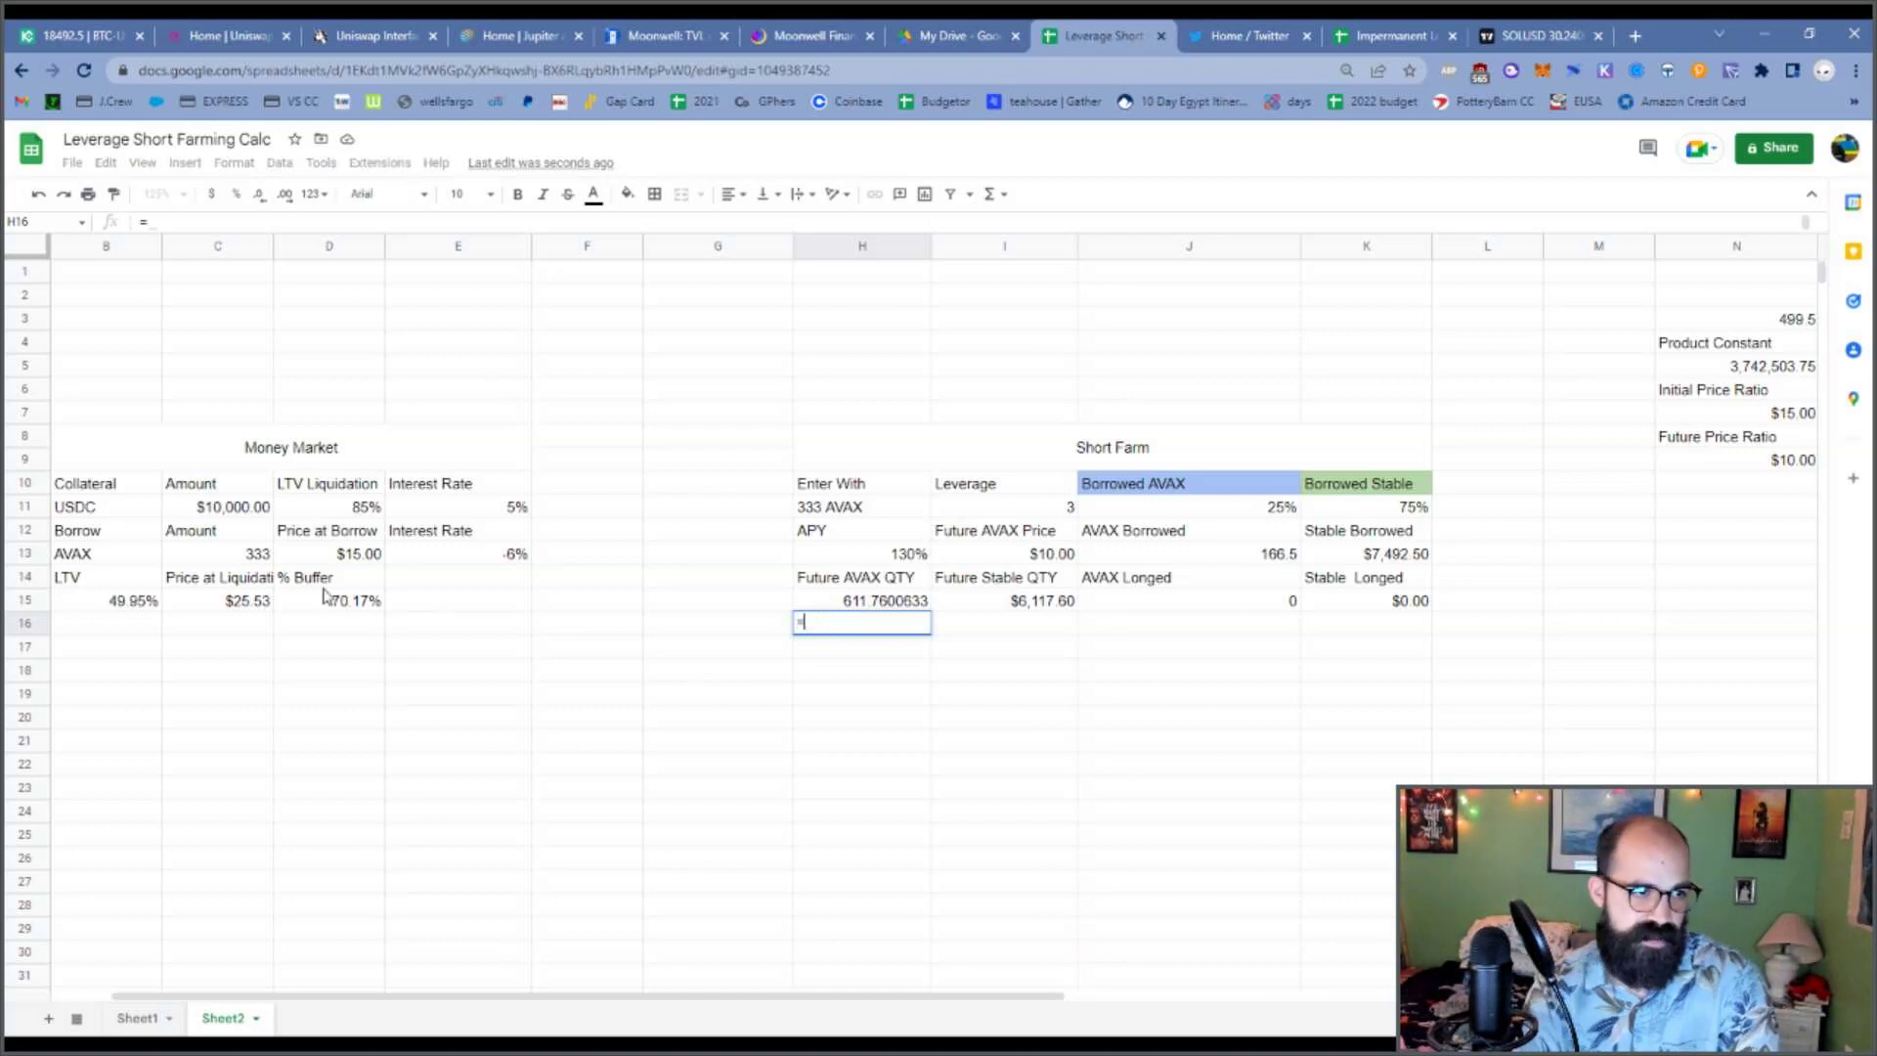
click(56, 554)
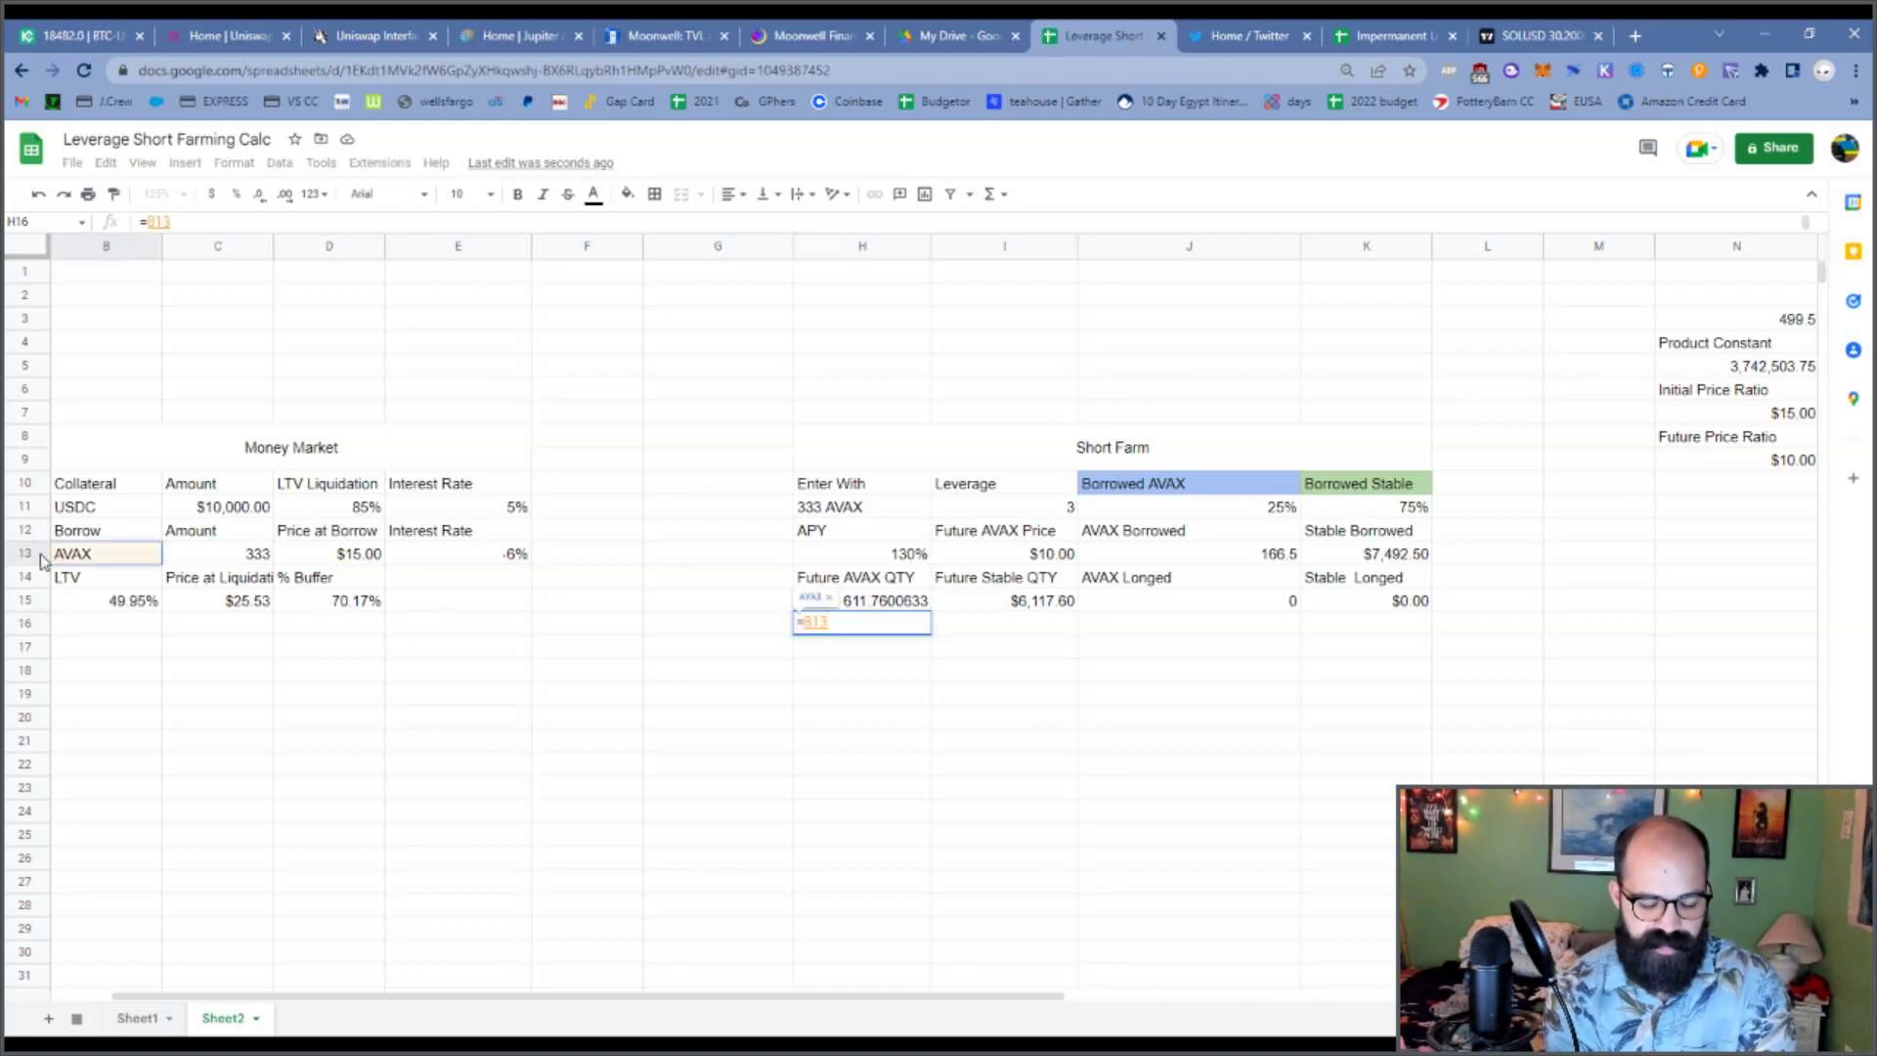
text(&)
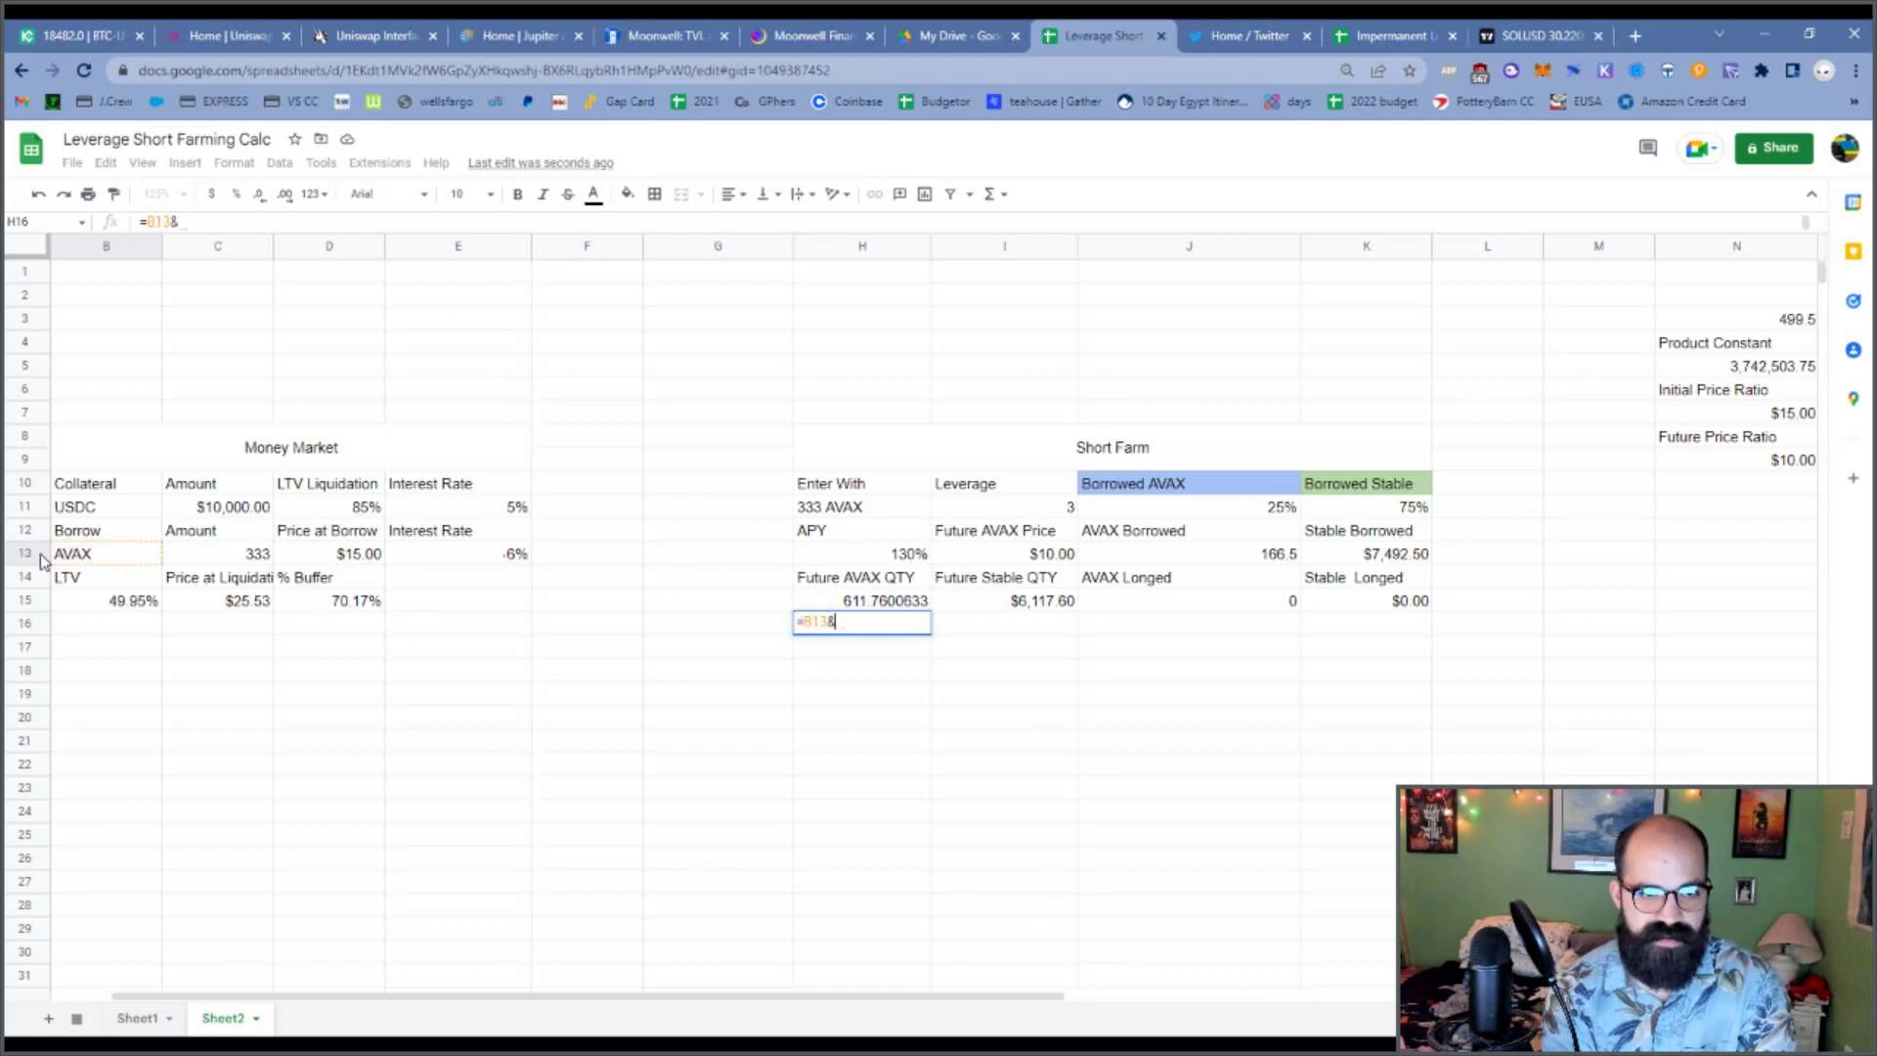
text(" Surplus)
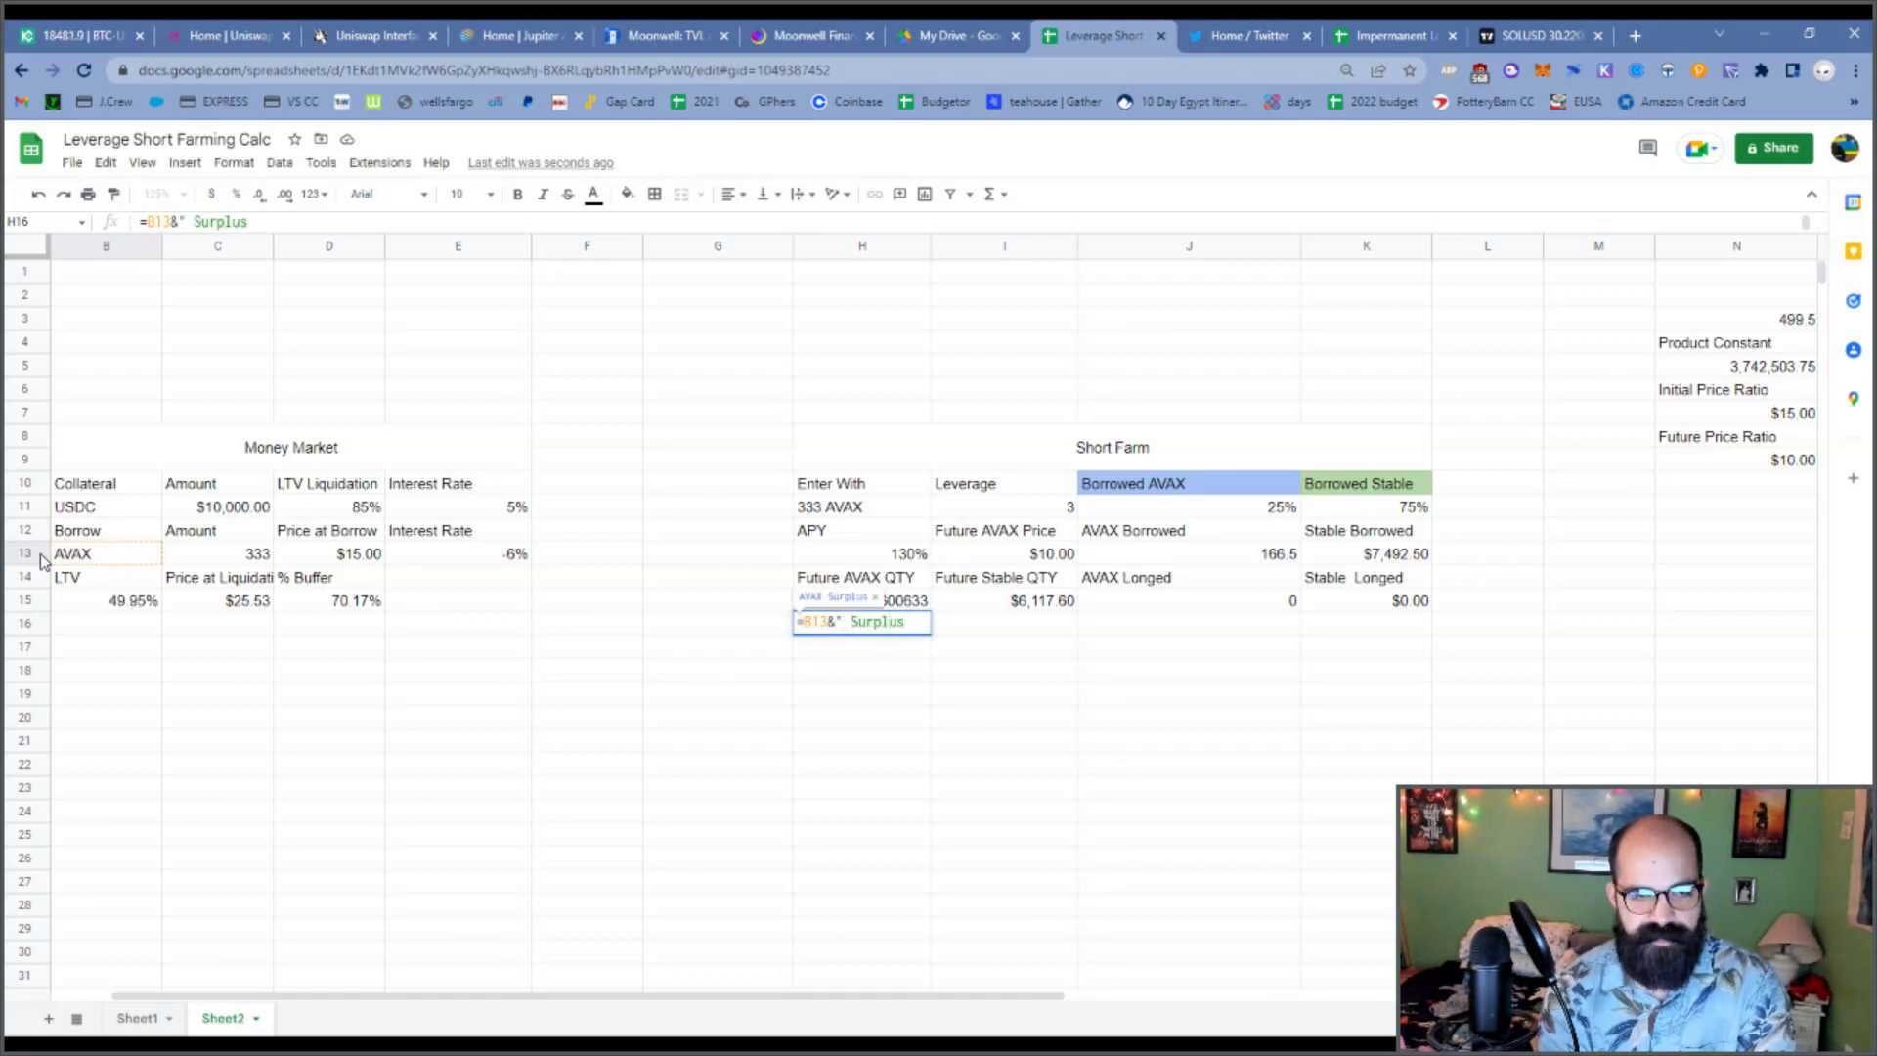
text(")
key(Return)
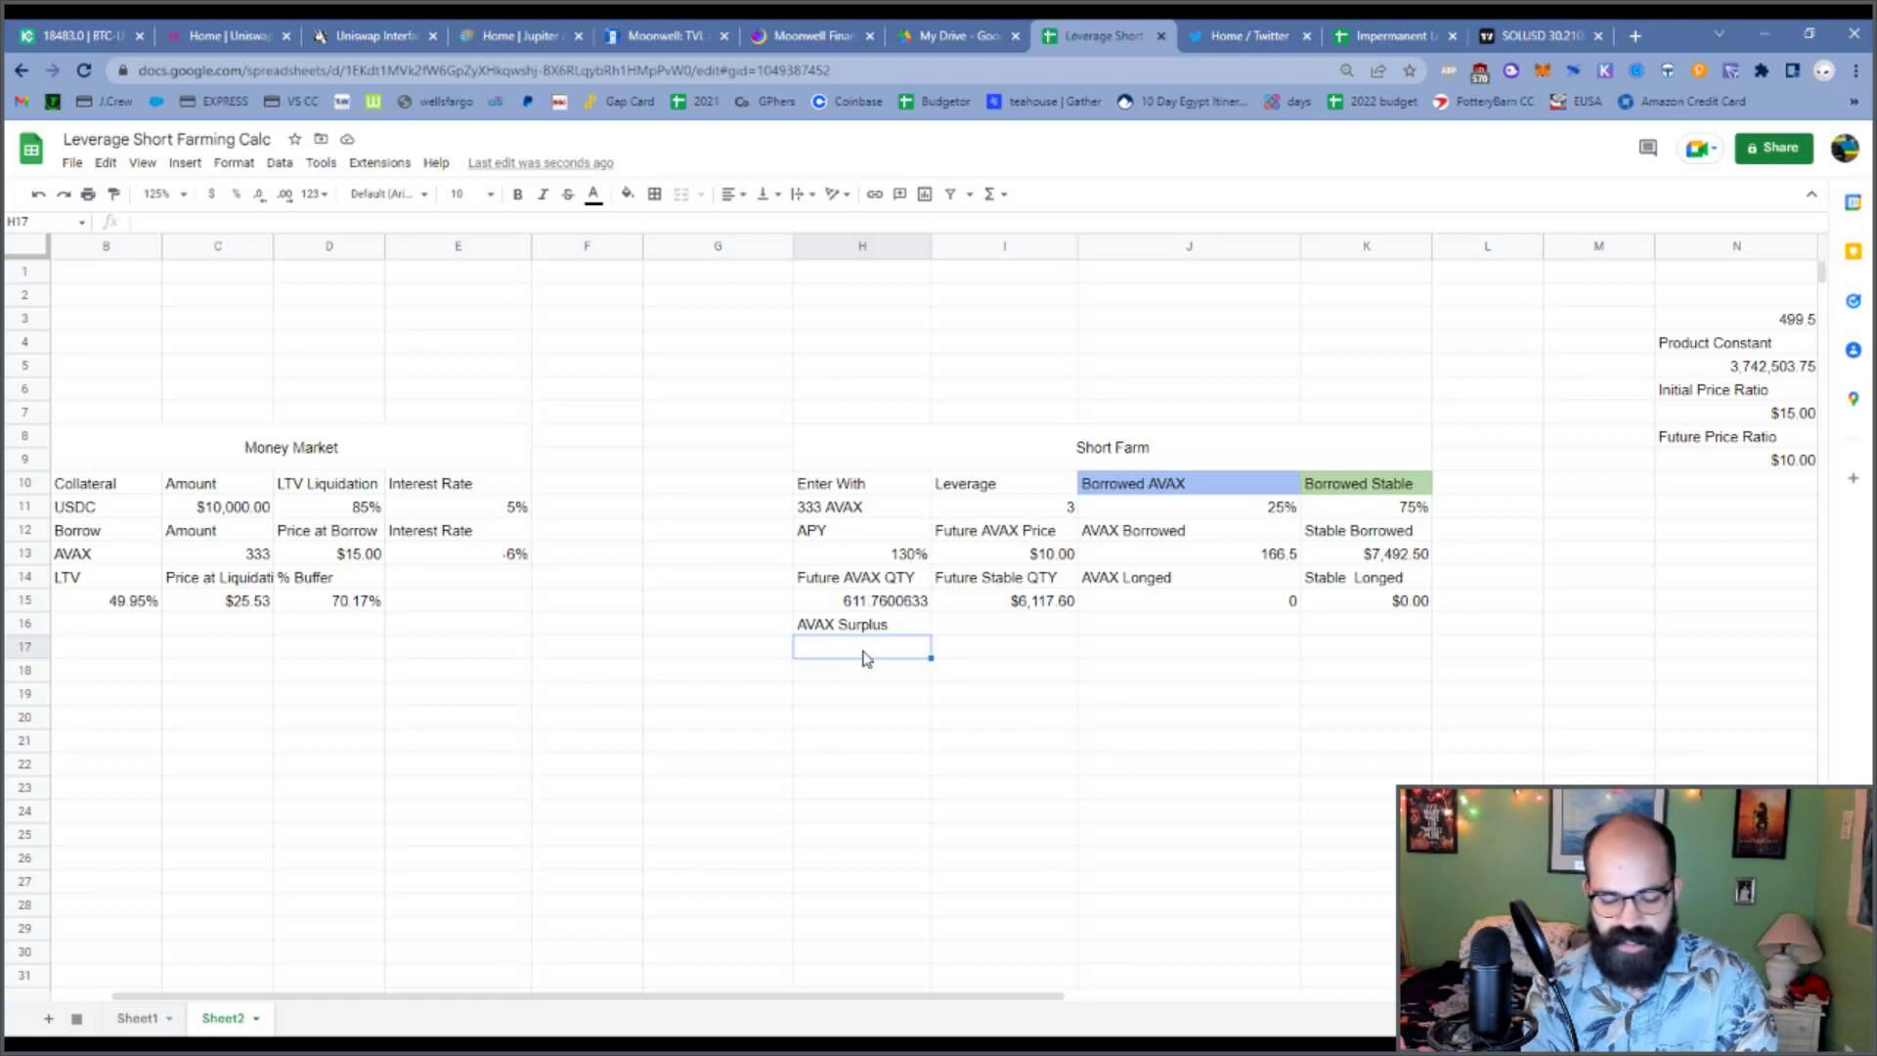
Calculate the AVAX surplus in H17 with the formula =H15-J13-C13.
text(=)
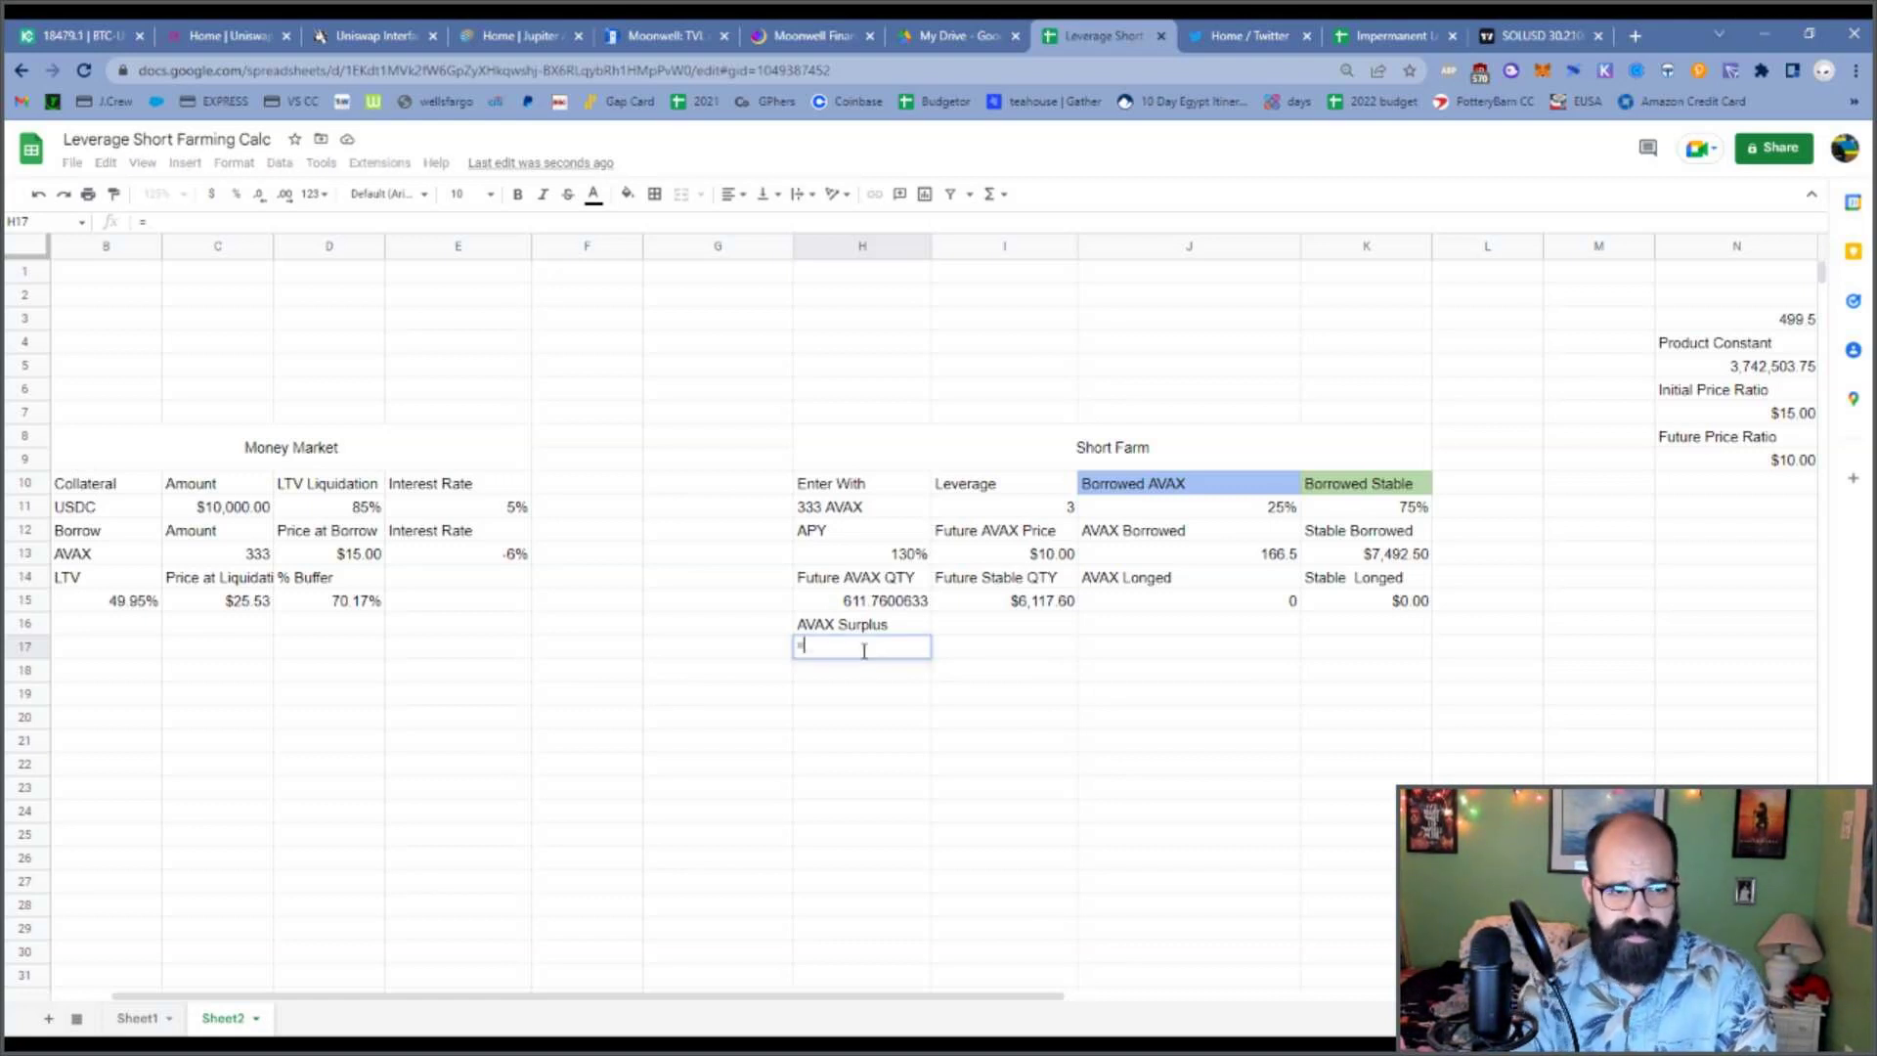
click(891, 608)
text(-)
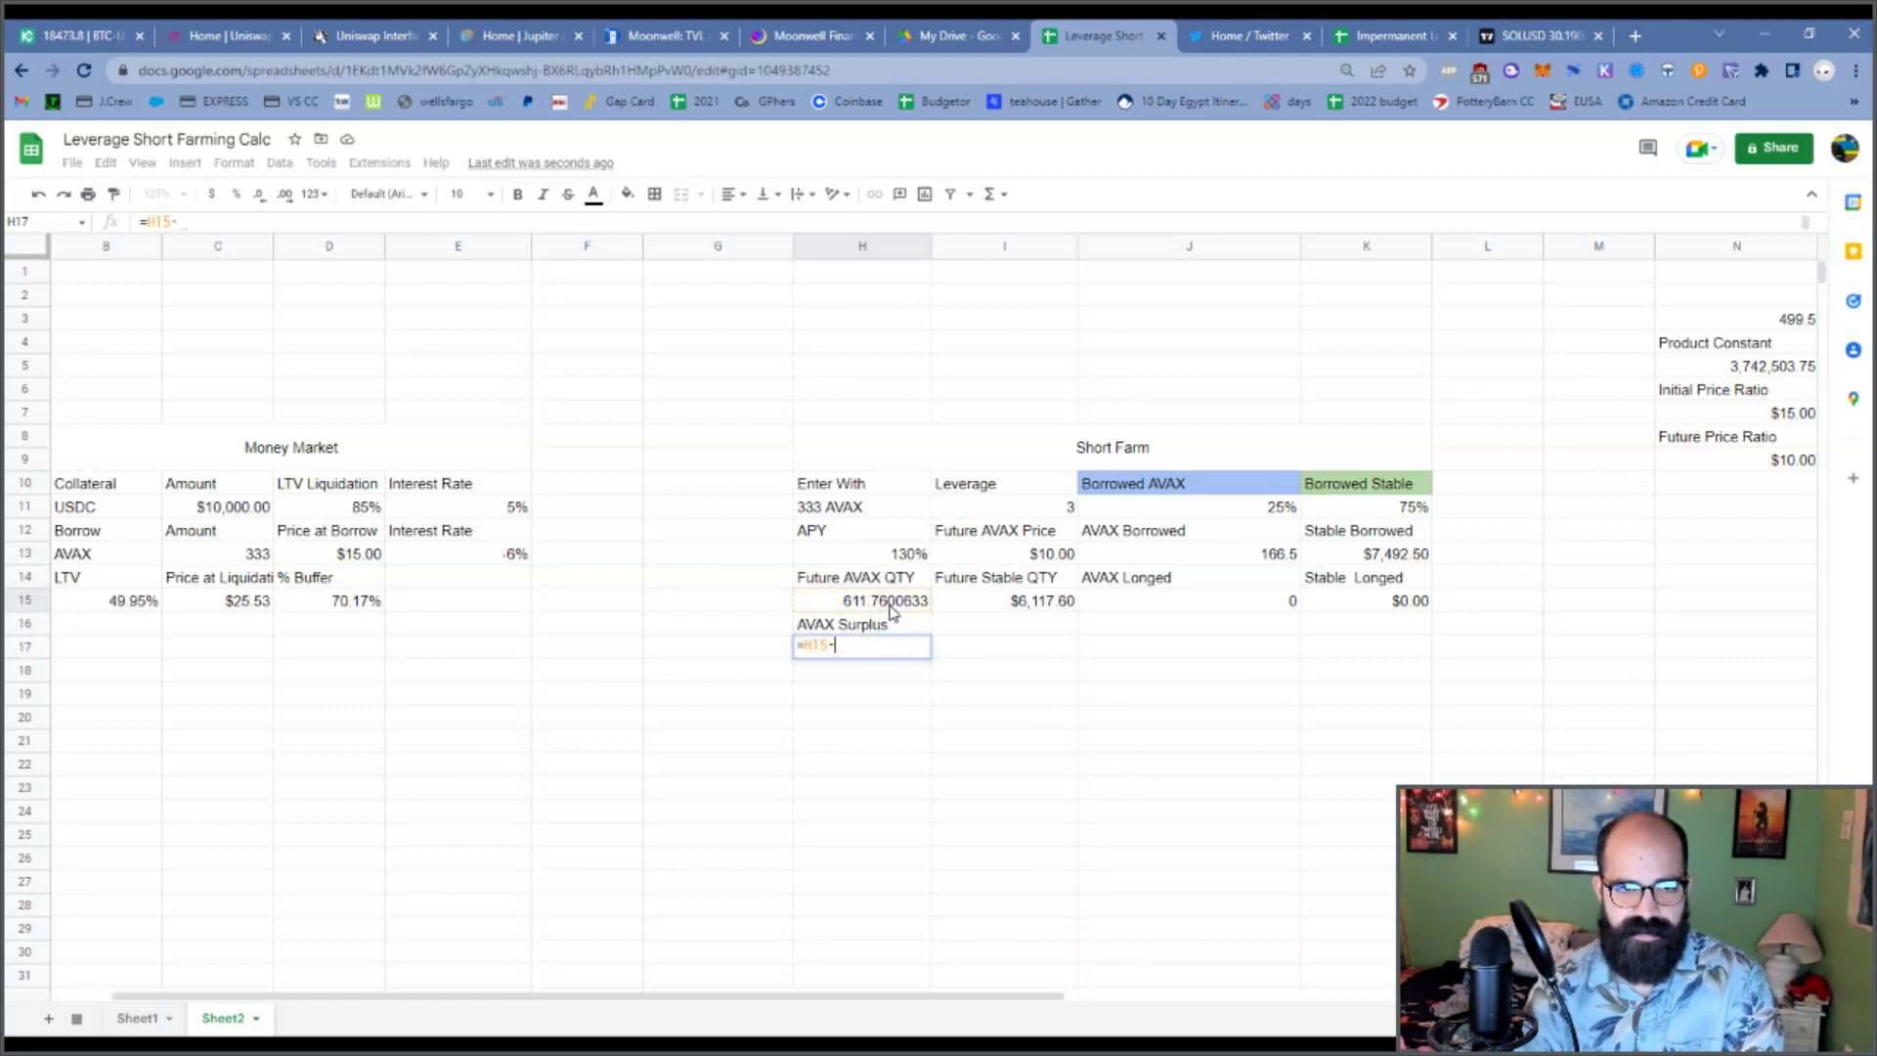
click(1143, 556)
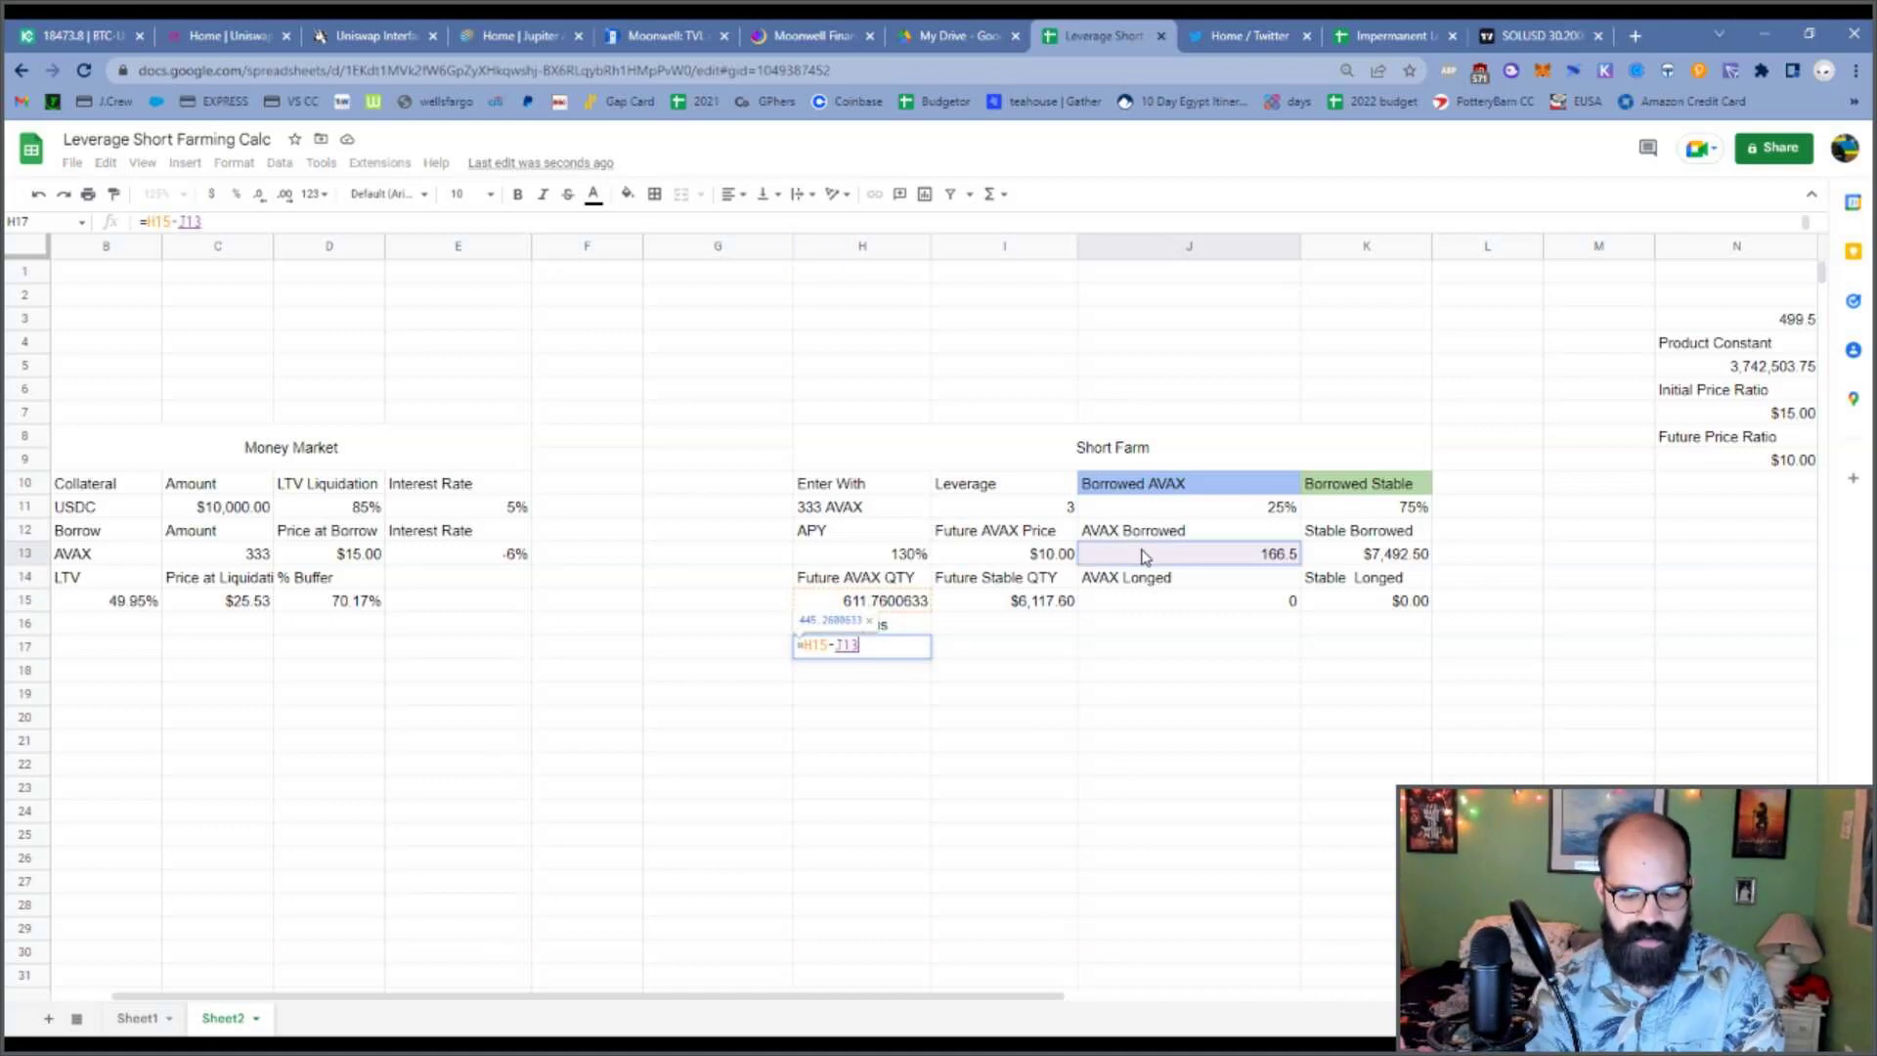
text(-)
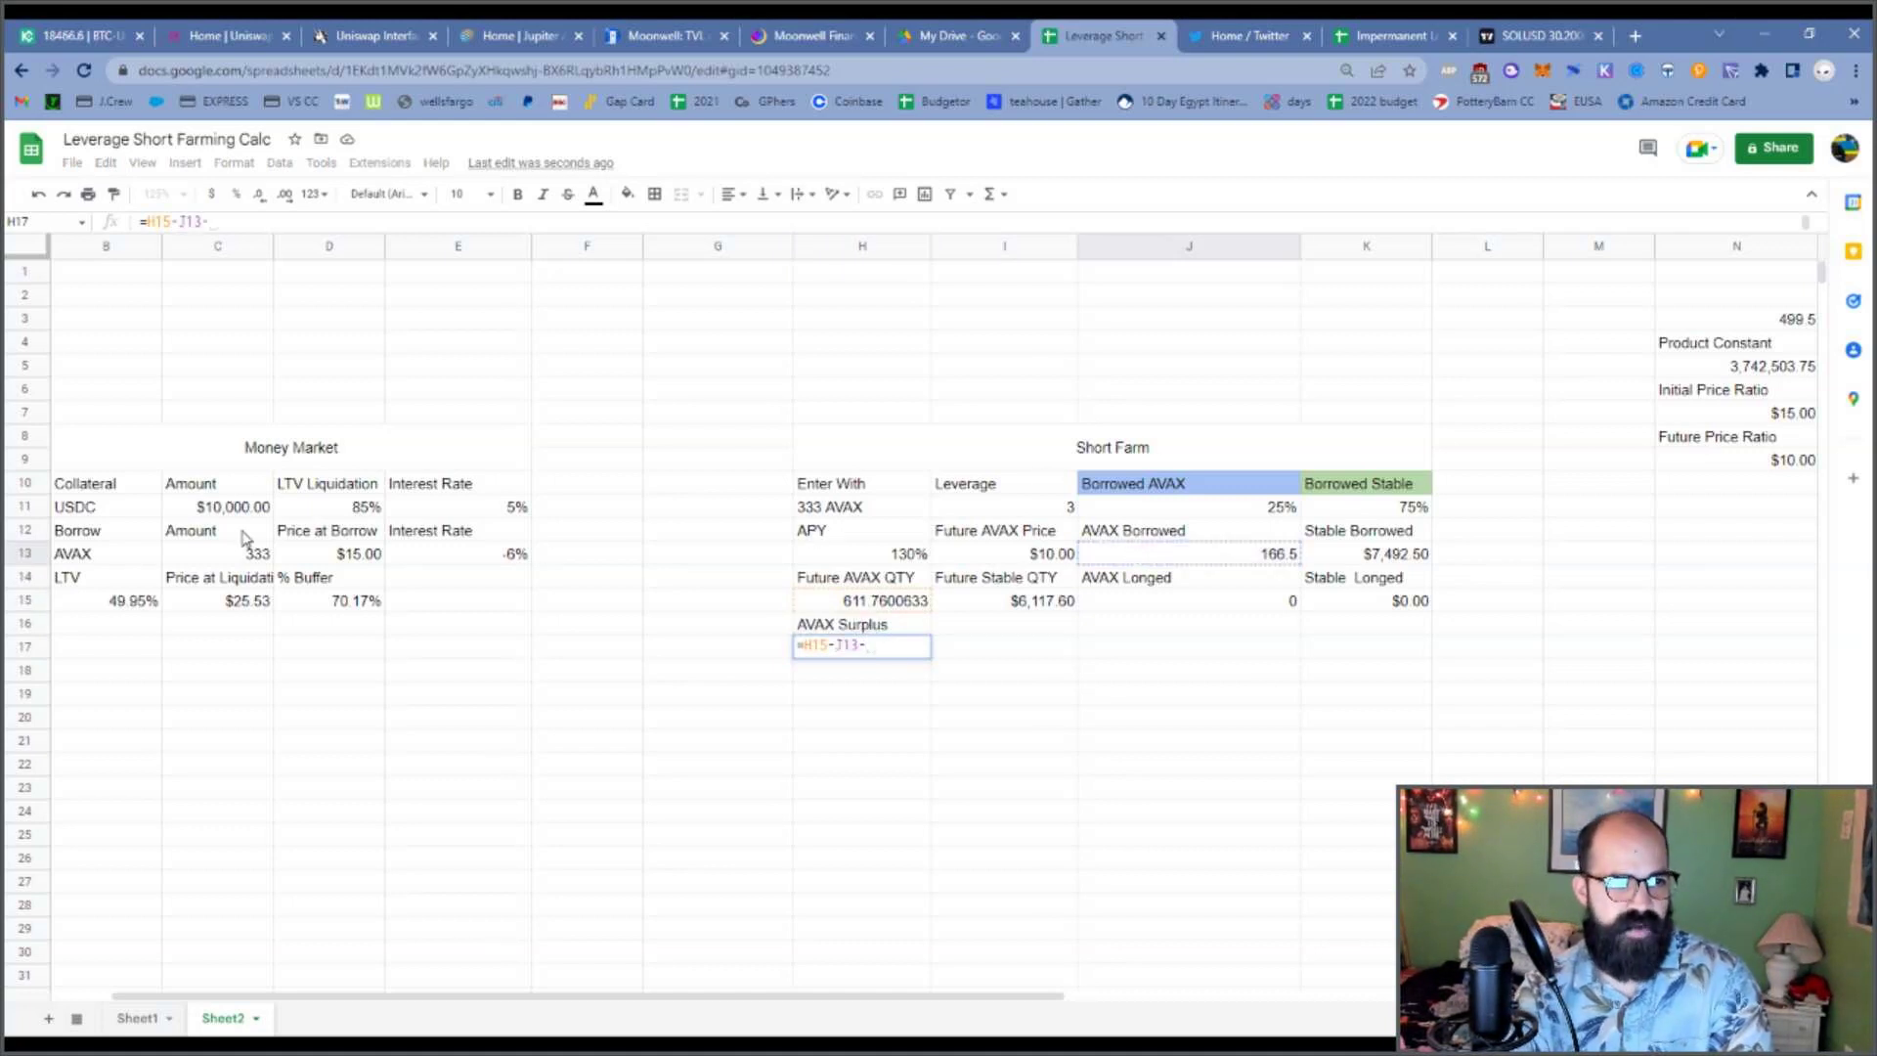
click(230, 559)
key(Return)
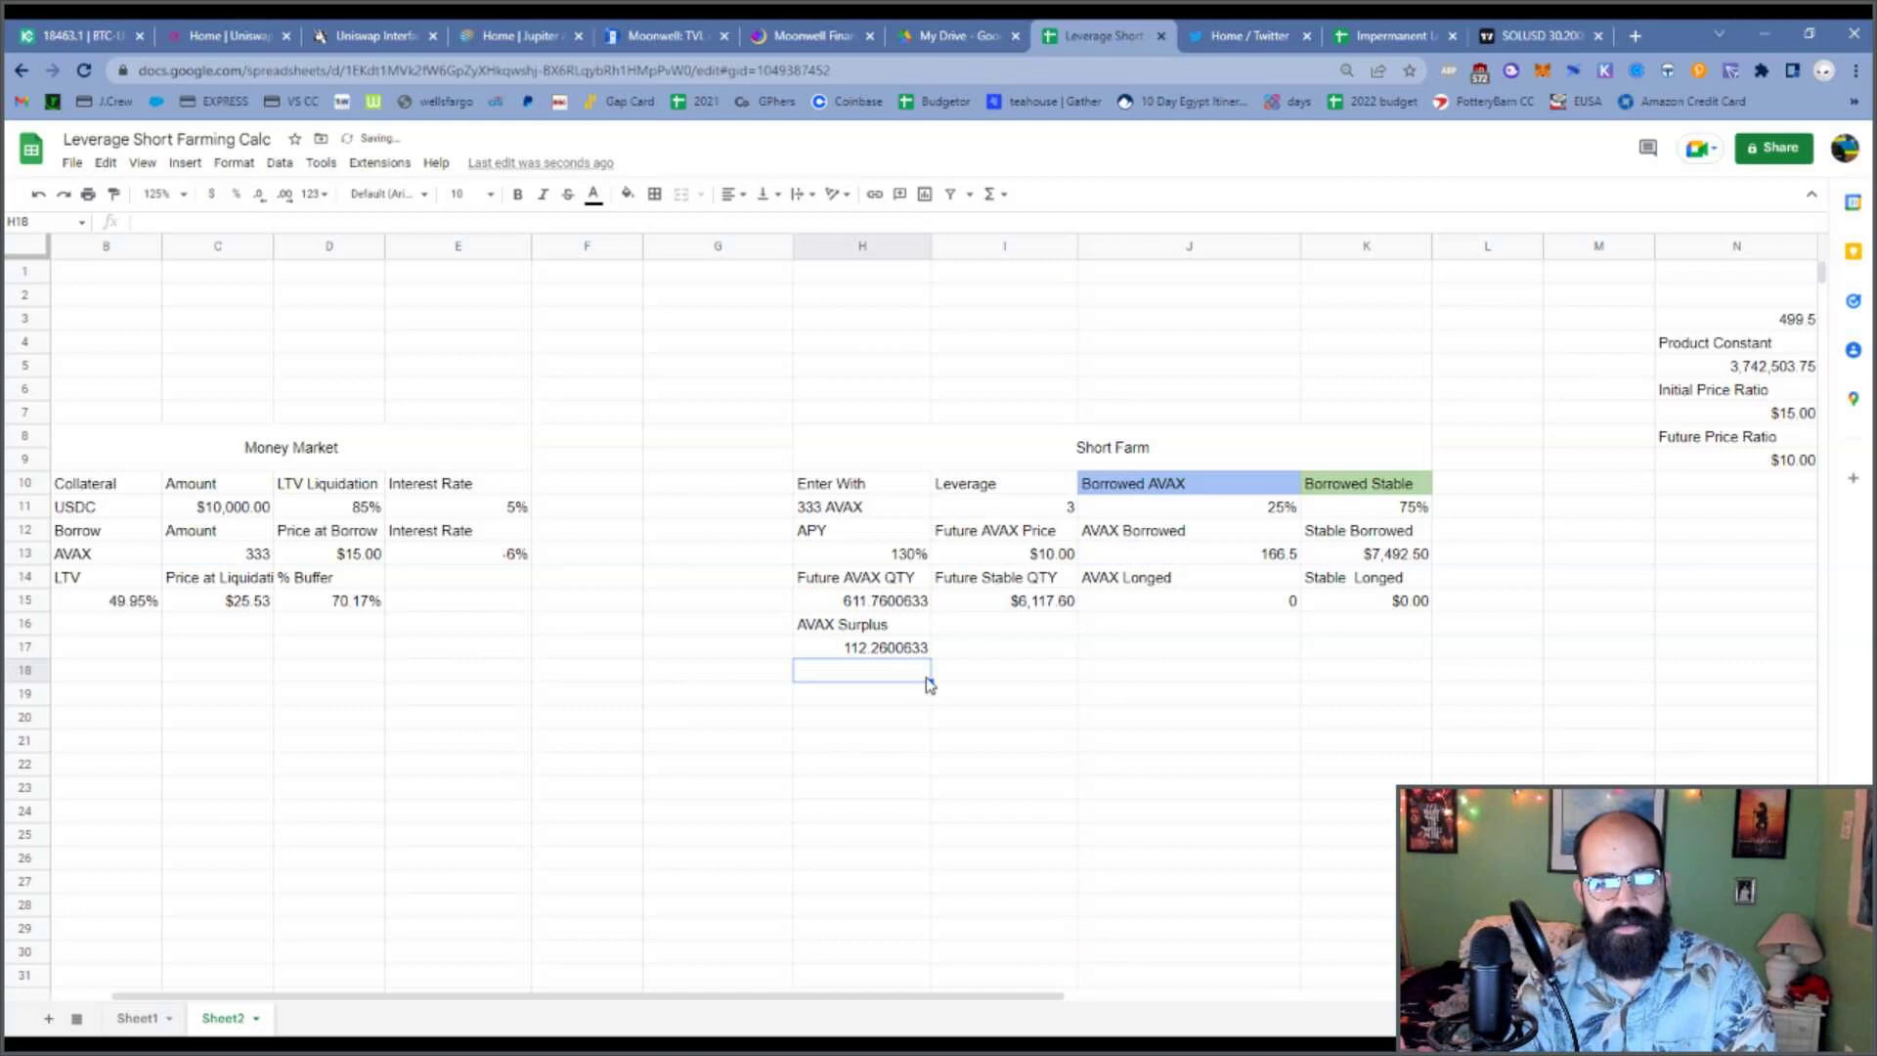
Reduce the AVAX Surplus value in H17 to two decimal places.
click(911, 653)
click(258, 199)
click(258, 199)
click(258, 198)
click(259, 198)
click(258, 199)
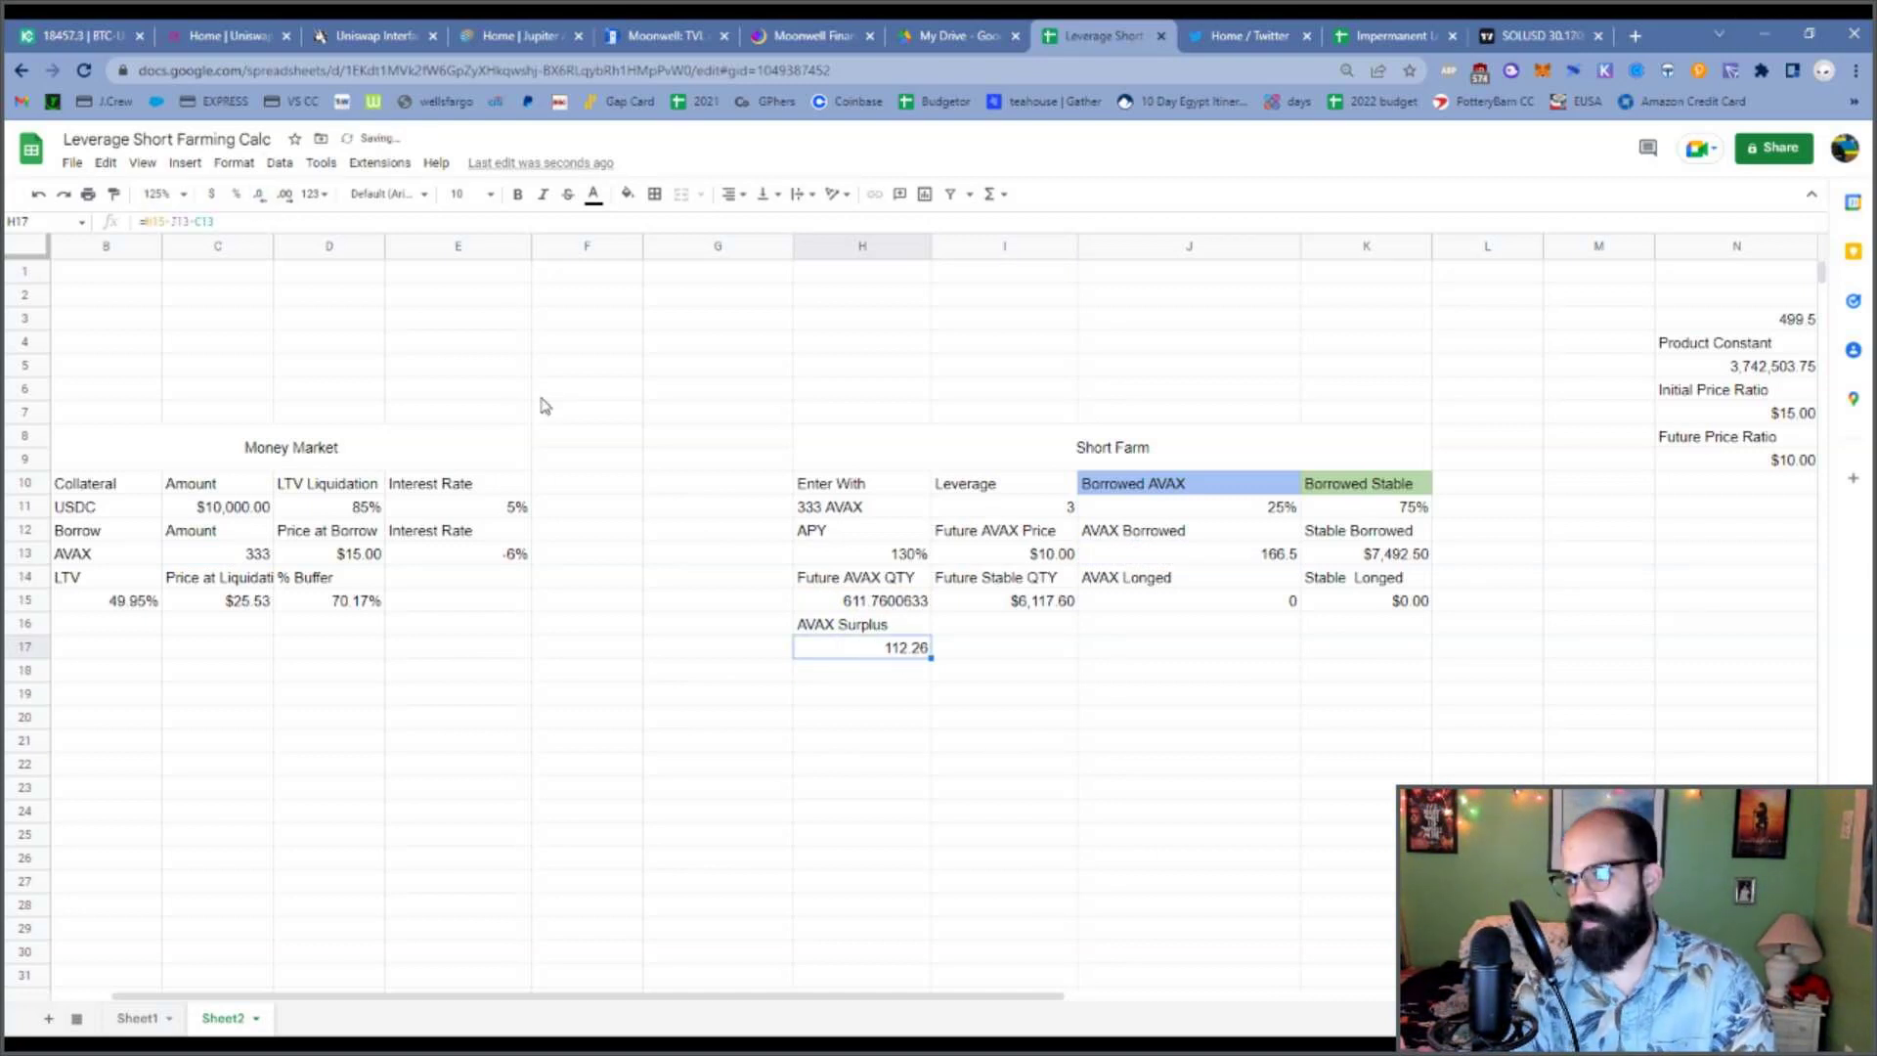
click(849, 788)
click(899, 653)
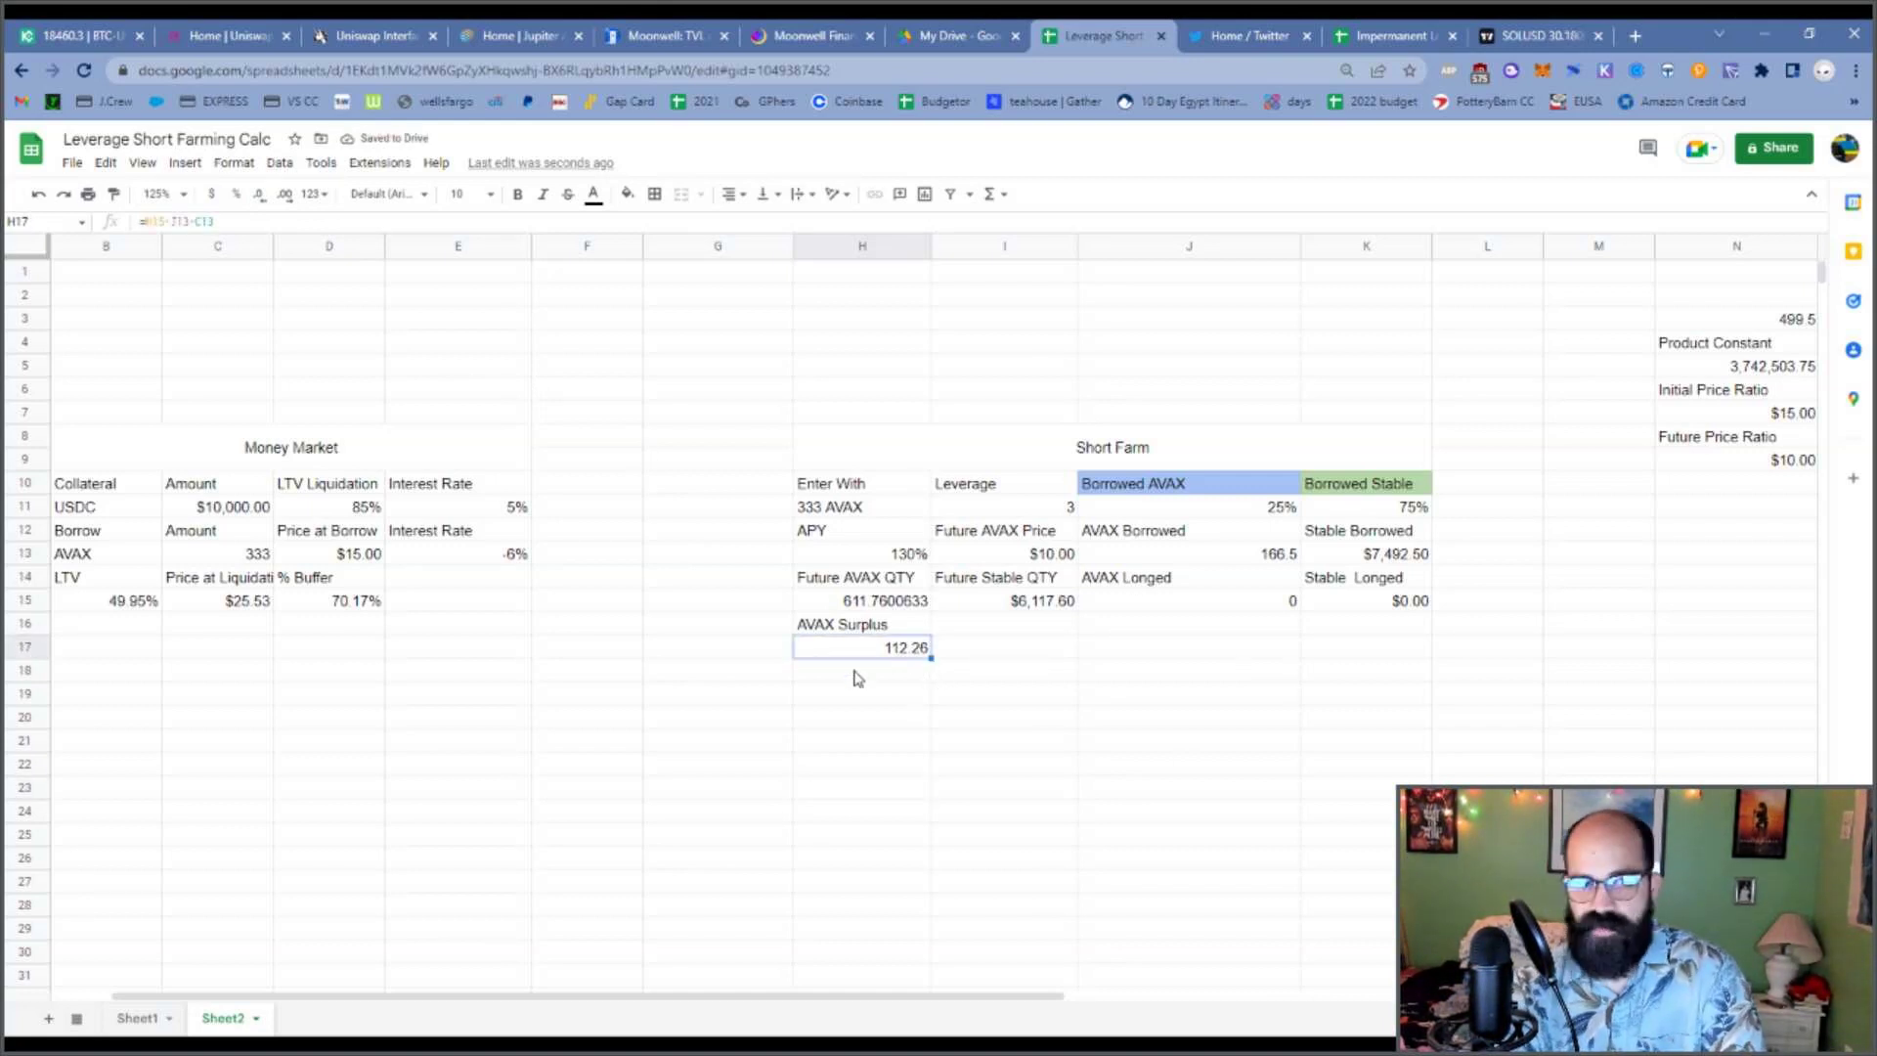
Enter the label "Surplus Profit" in cell I16, beside the AVAX Surplus heading.
click(1009, 637)
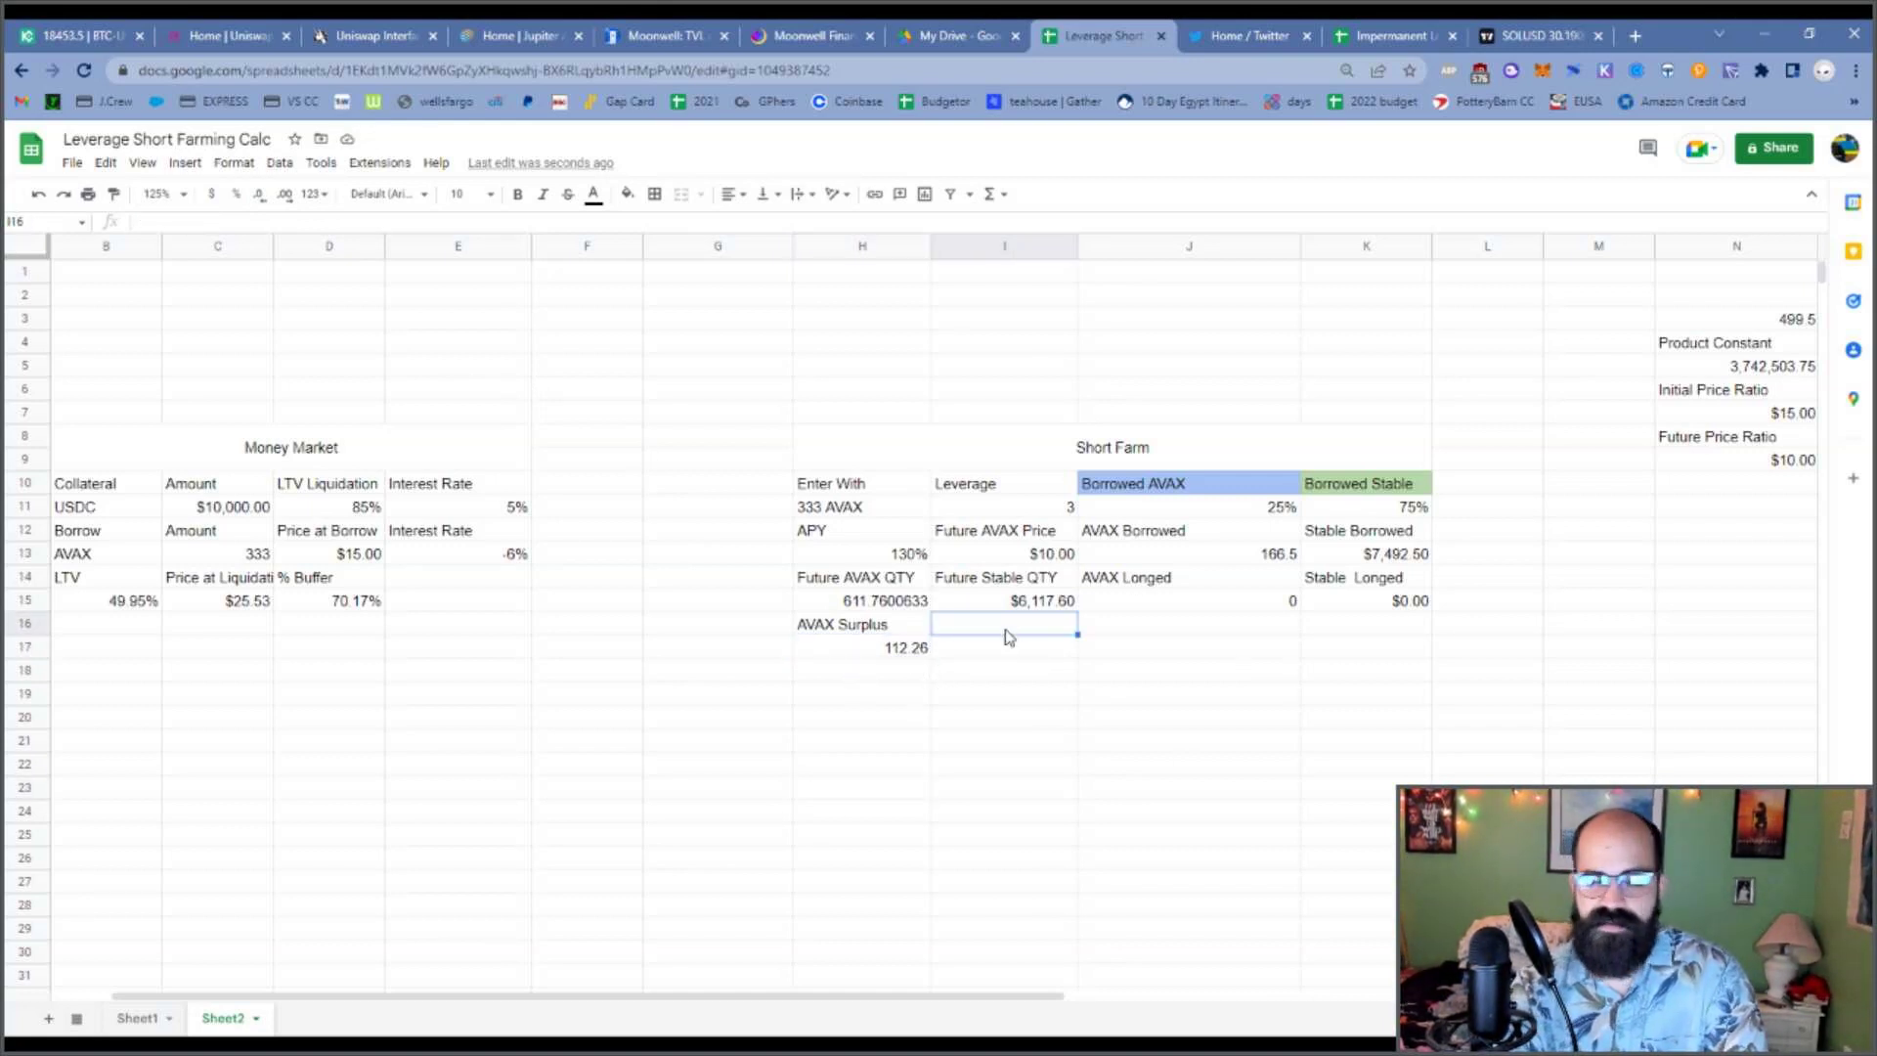
text(Profit)
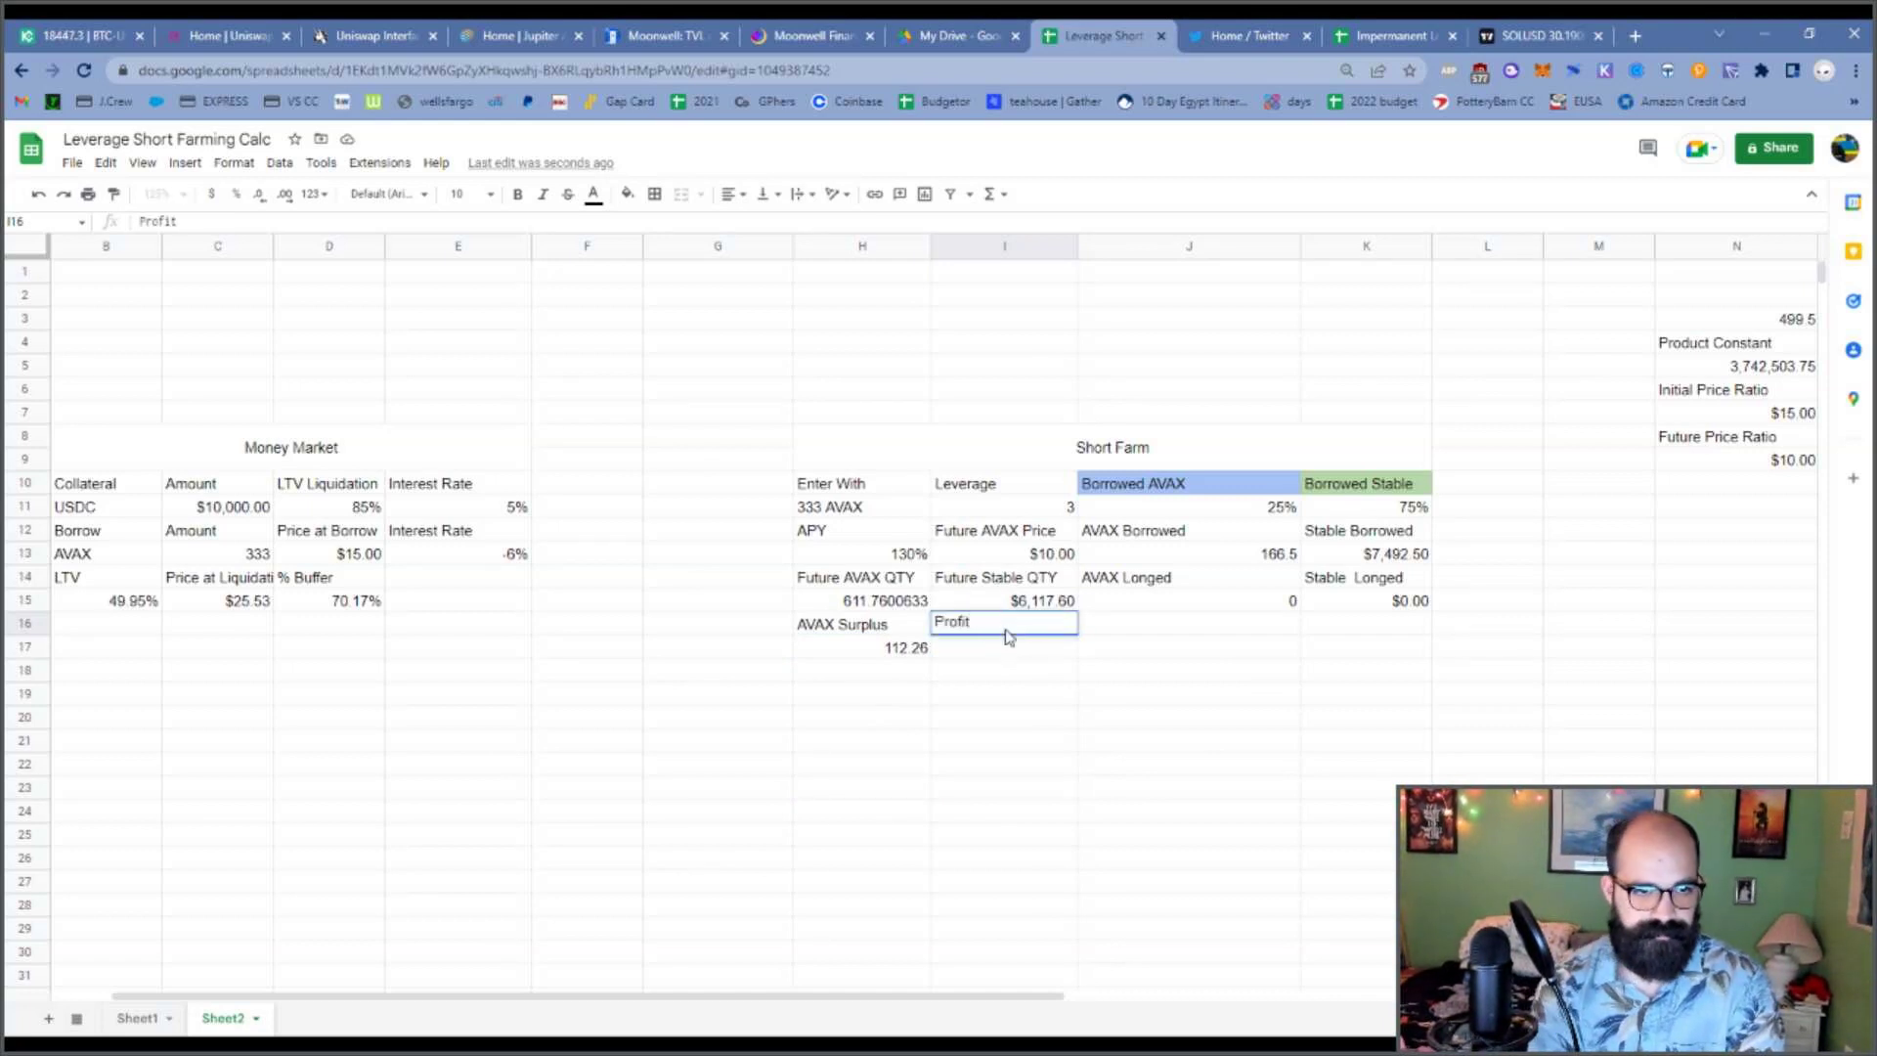
key(Return)
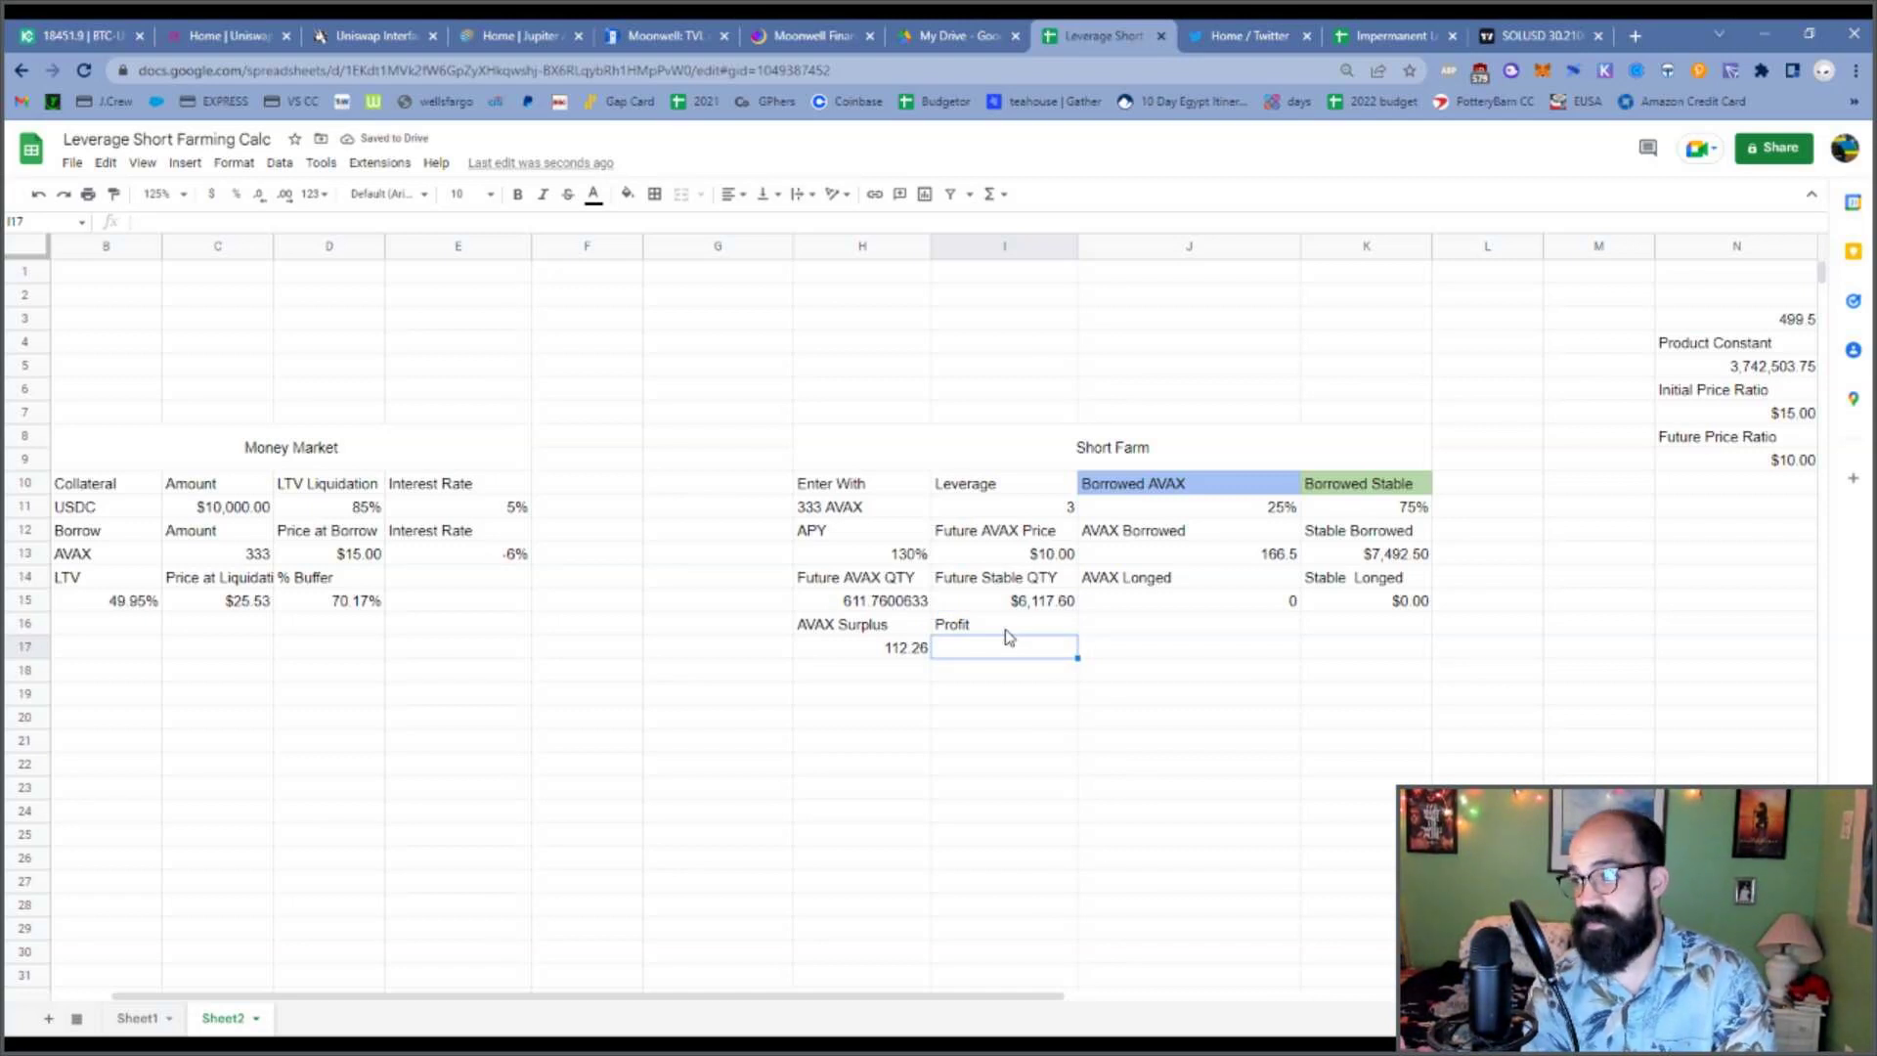
click(1009, 633)
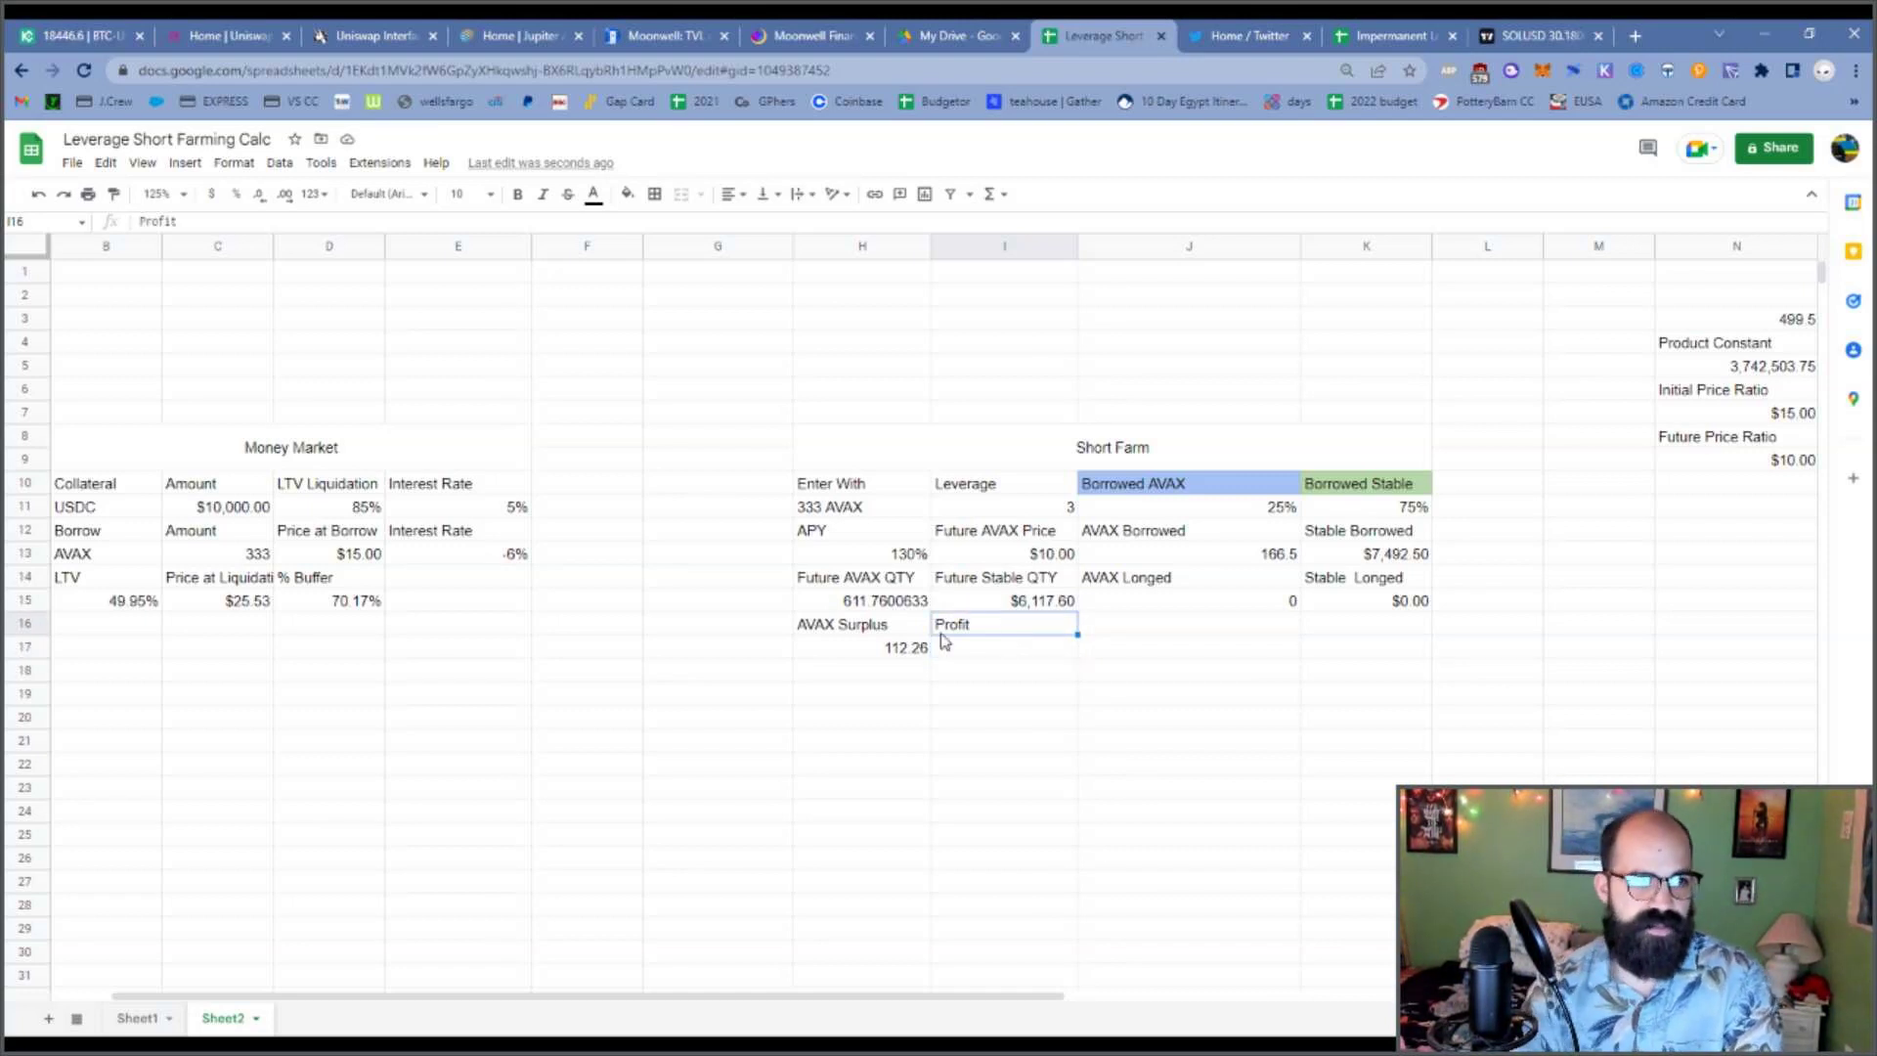
click(171, 219)
double_click(171, 219)
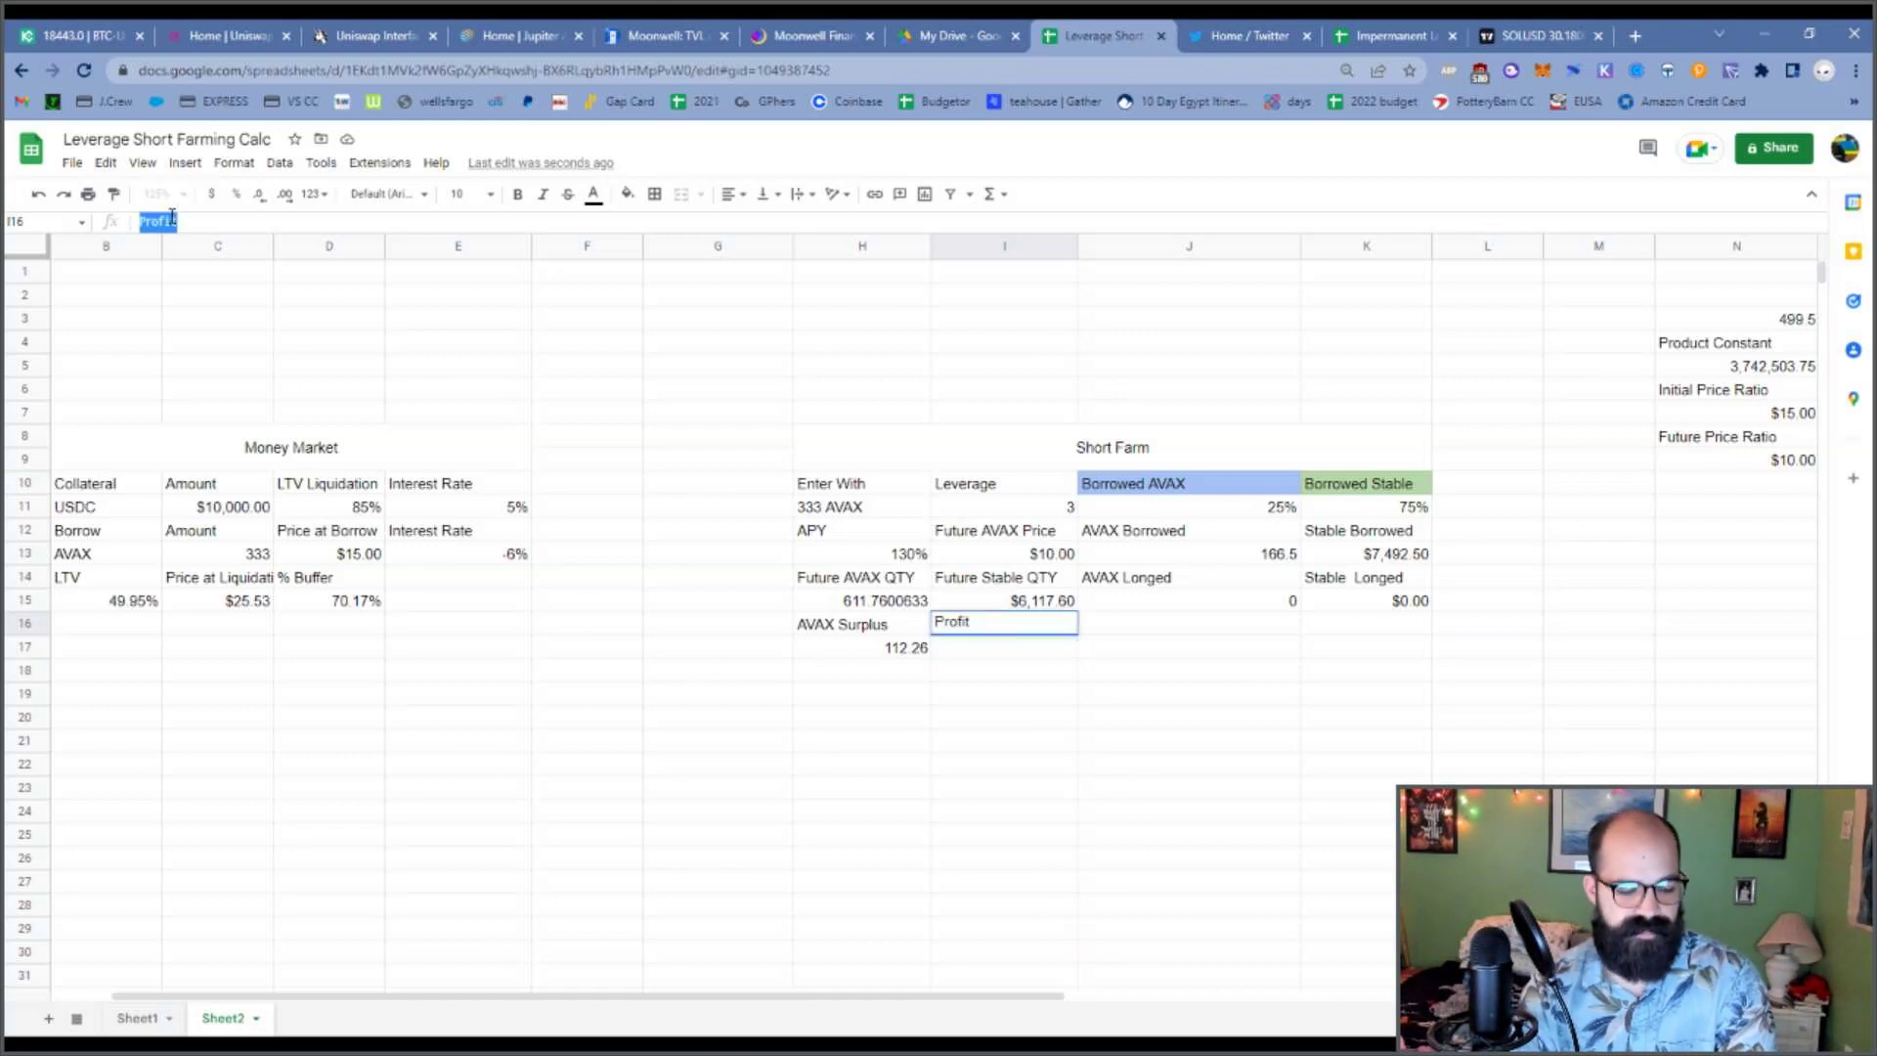
text(Surplus profit)
key(Return)
key(Up)
key(Return)
text(P)
key(BackSpace)
key(BackSpace)
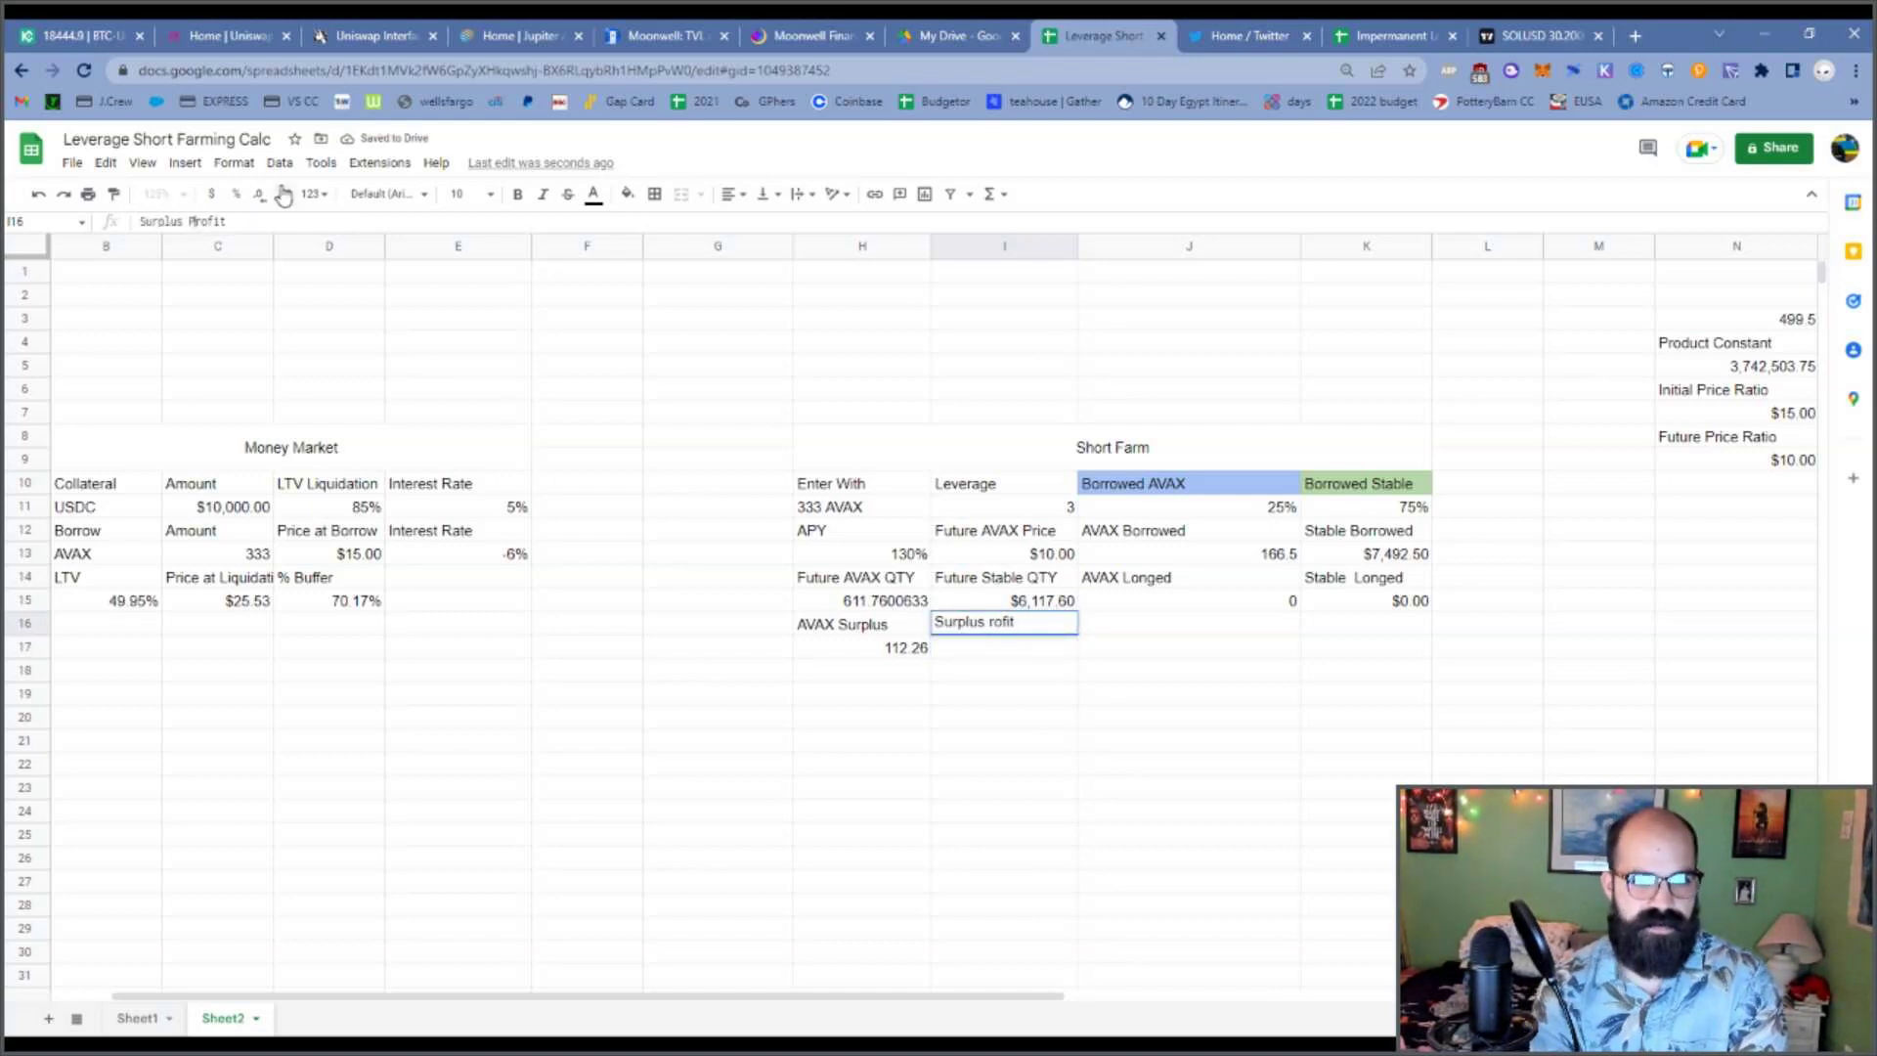
text(P)
key(Return)
Calculate the surplus profit in I17 with the formula =H17*I13.
text(=)
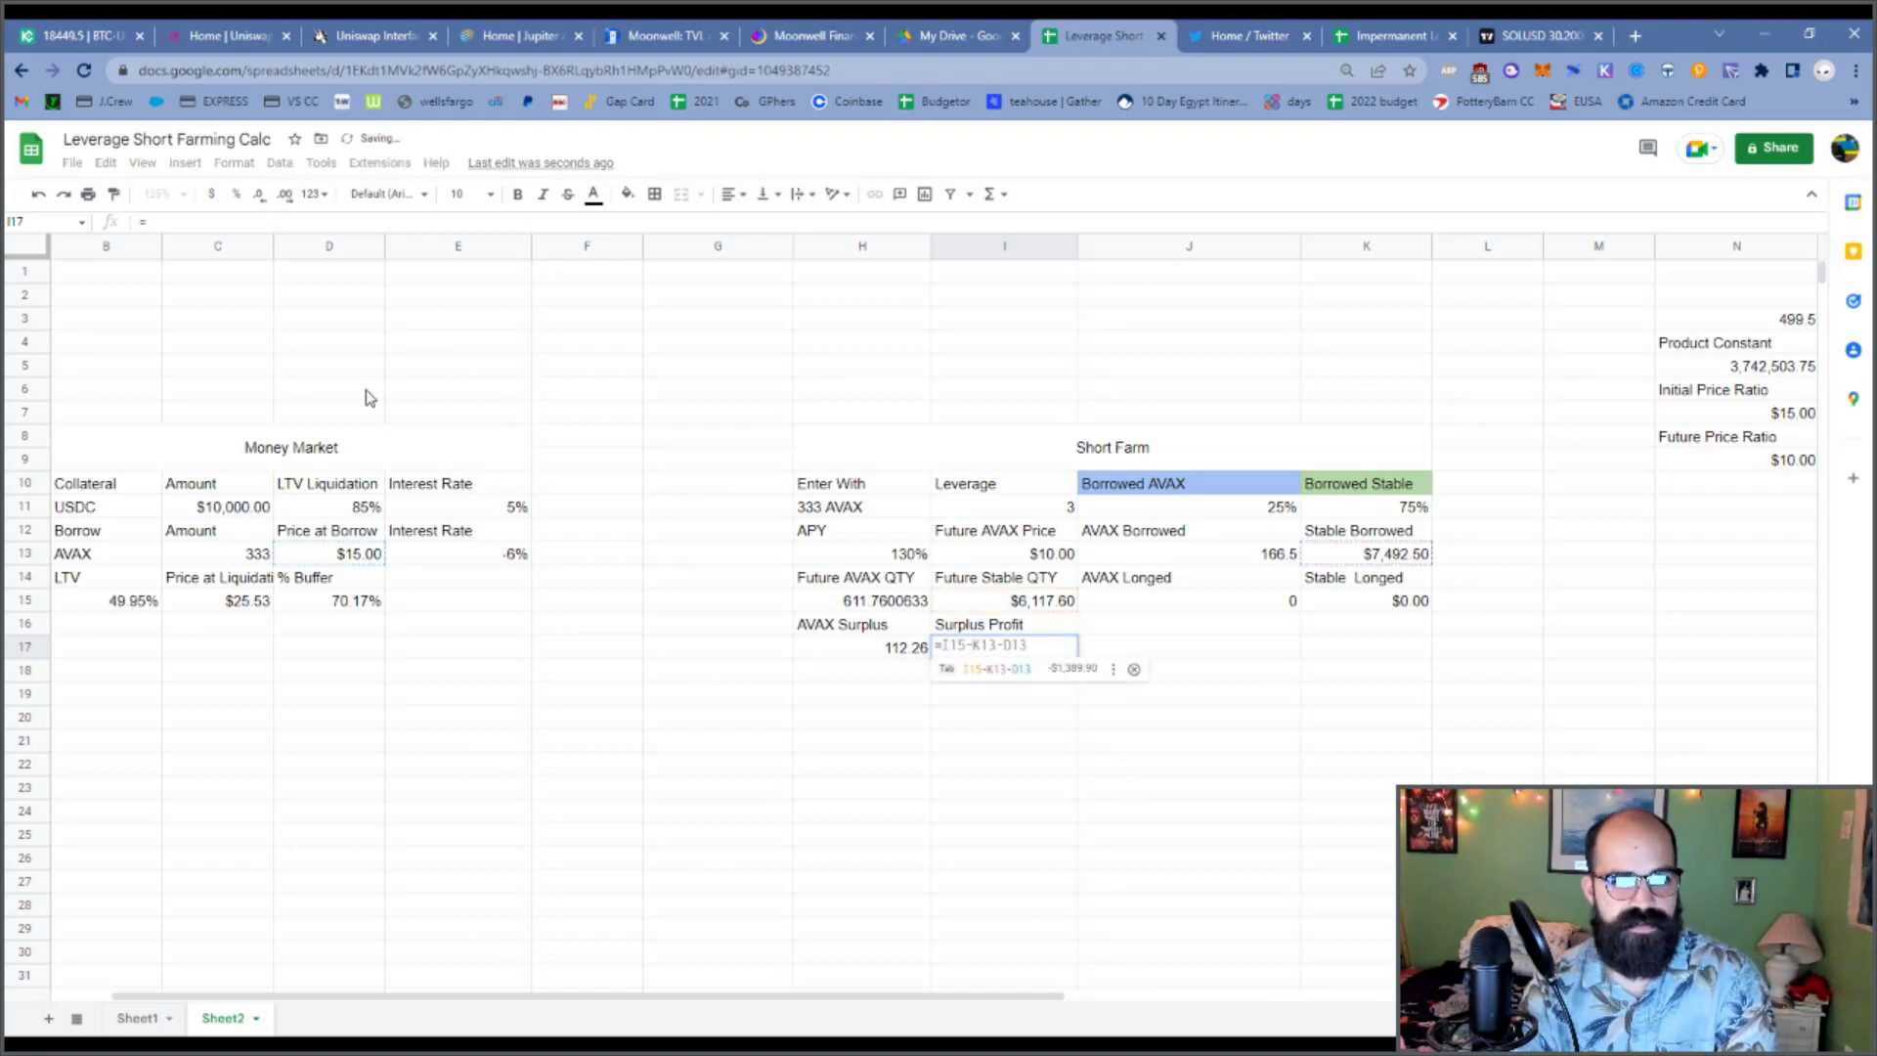
click(913, 653)
text(*)
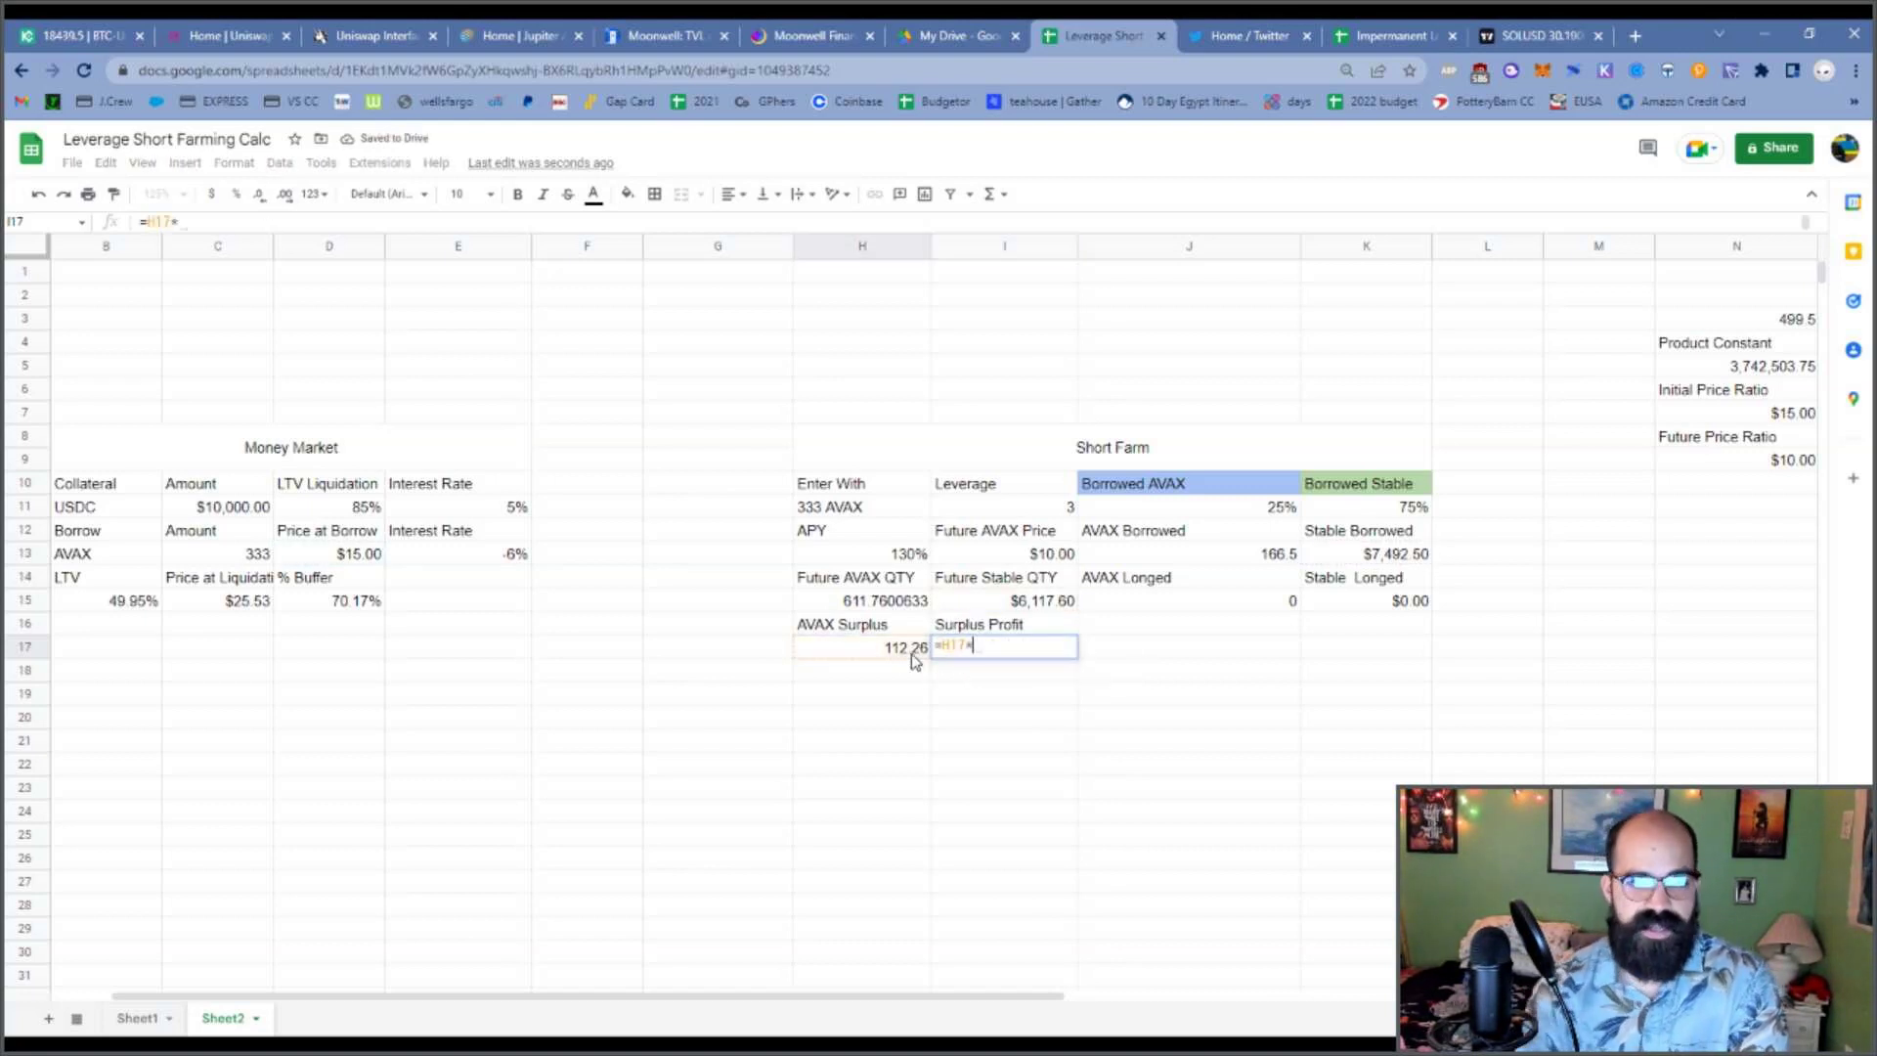
click(1036, 555)
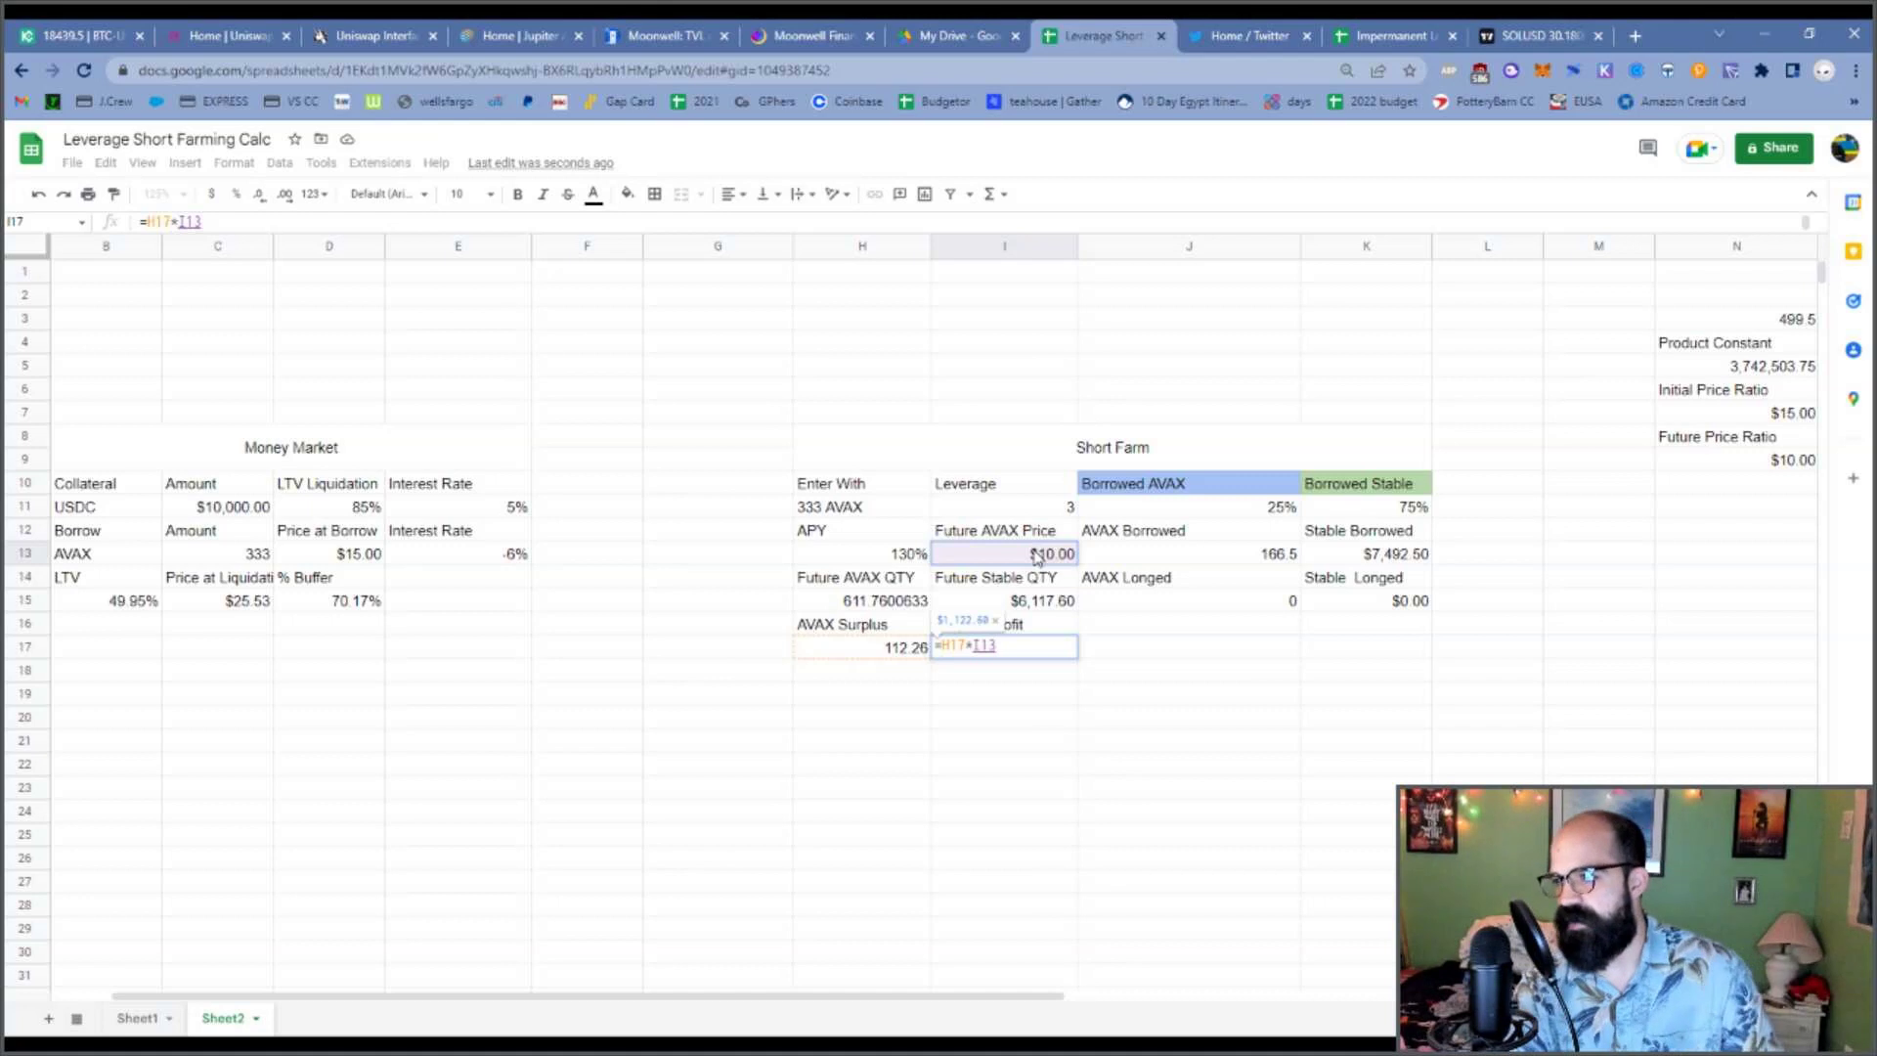
key(Return)
click(955, 771)
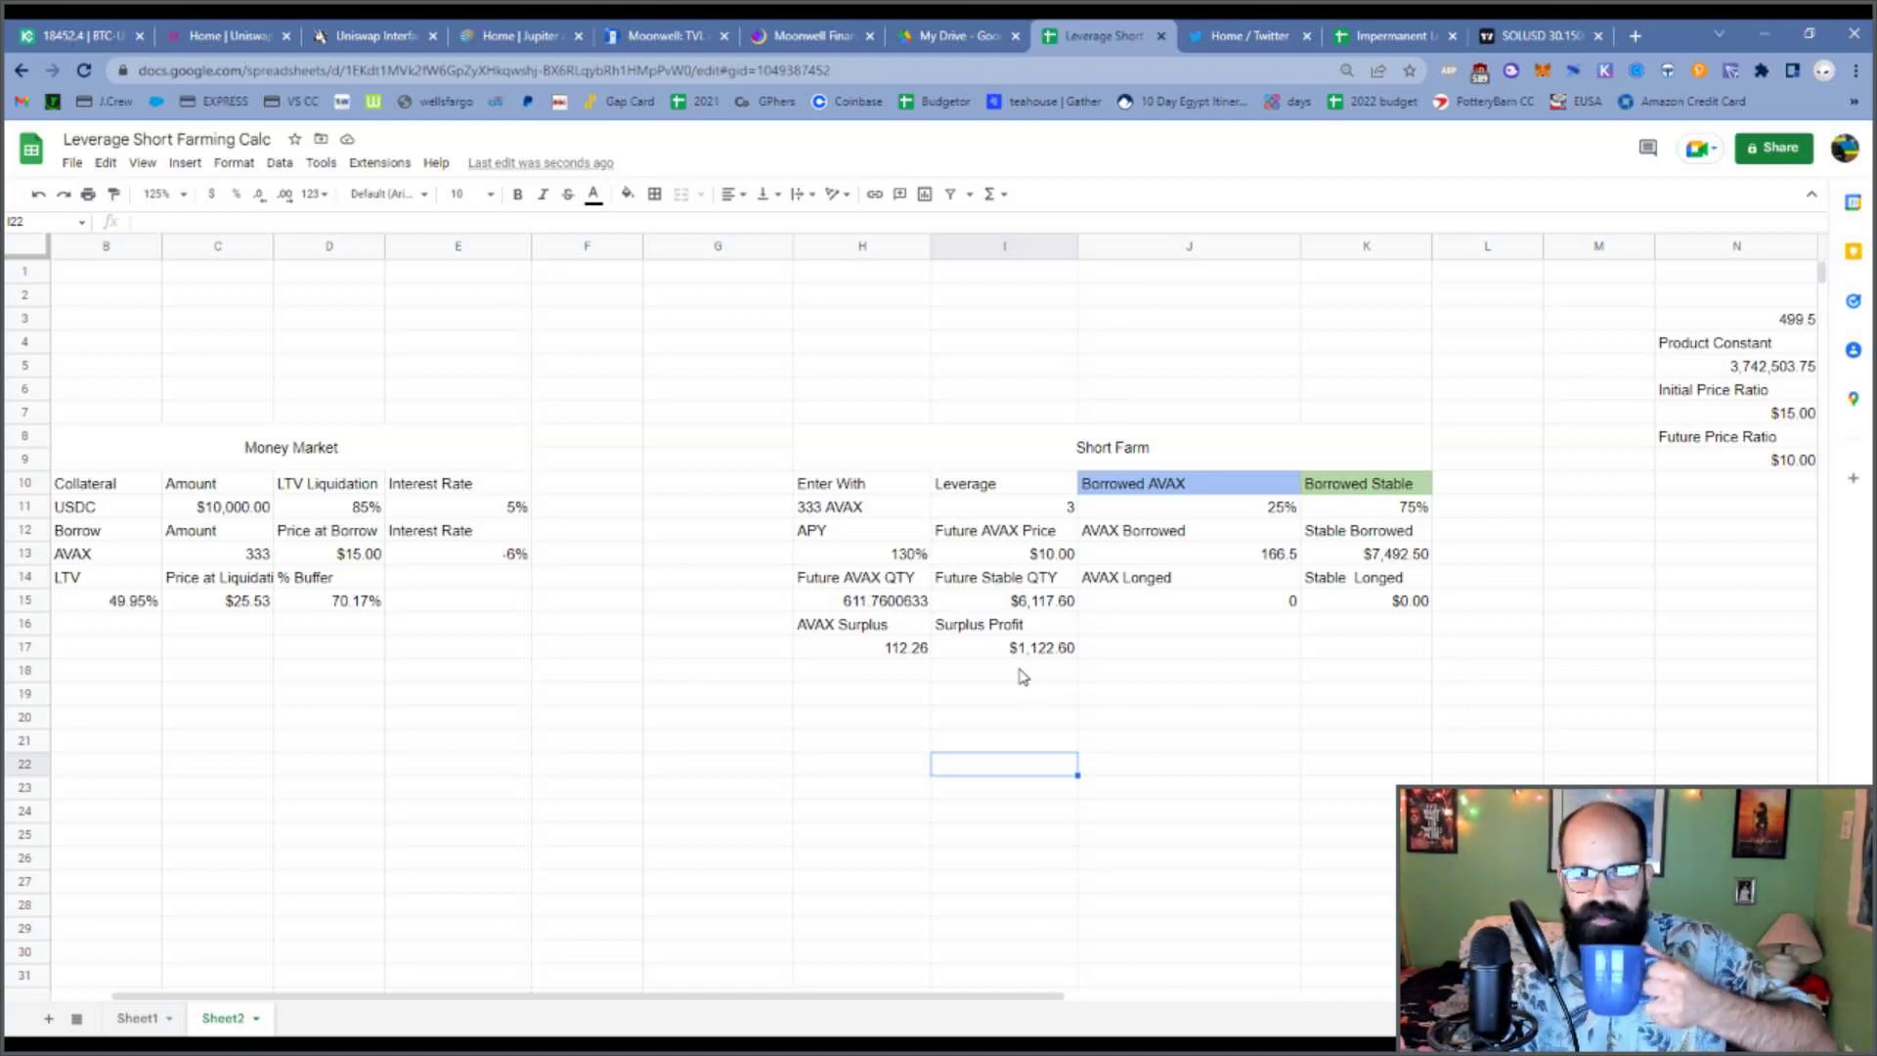
Add a "Days Out" label in H18 and enter 50 in H19 below it.
click(885, 677)
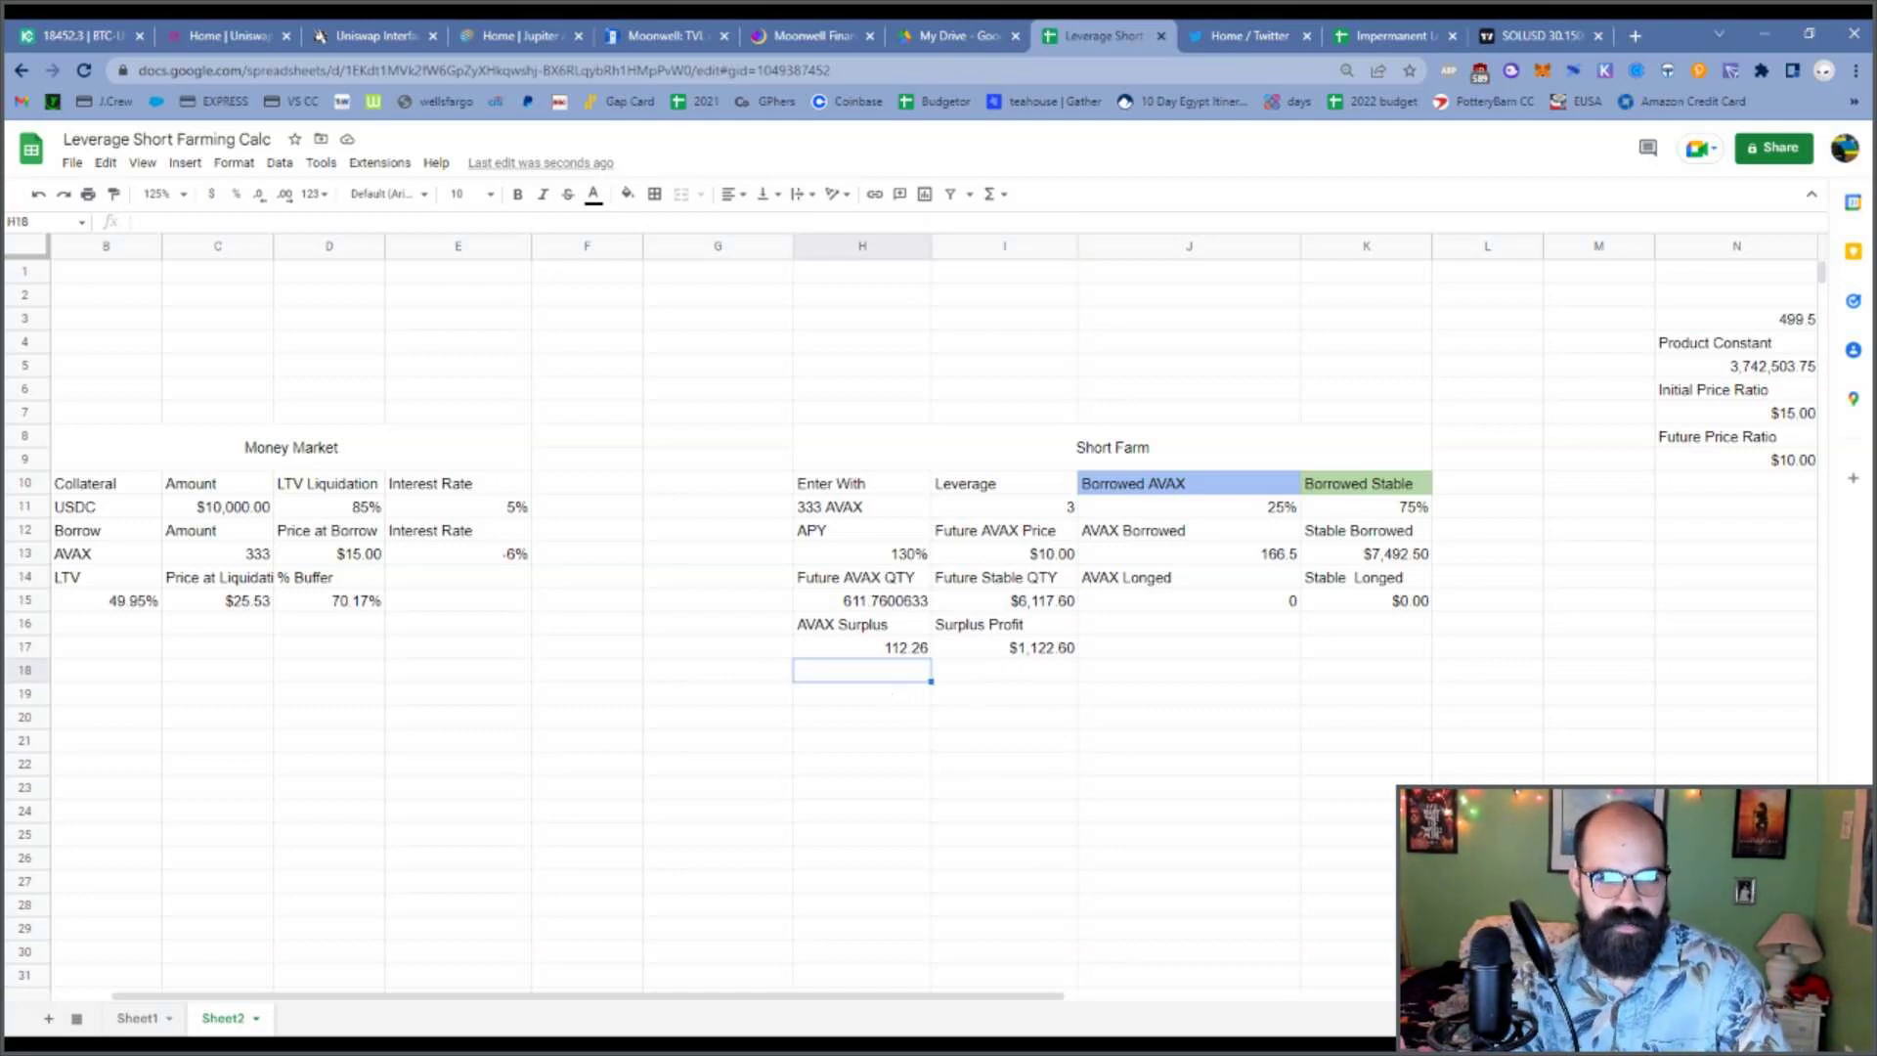
text(Days Out)
key(Return)
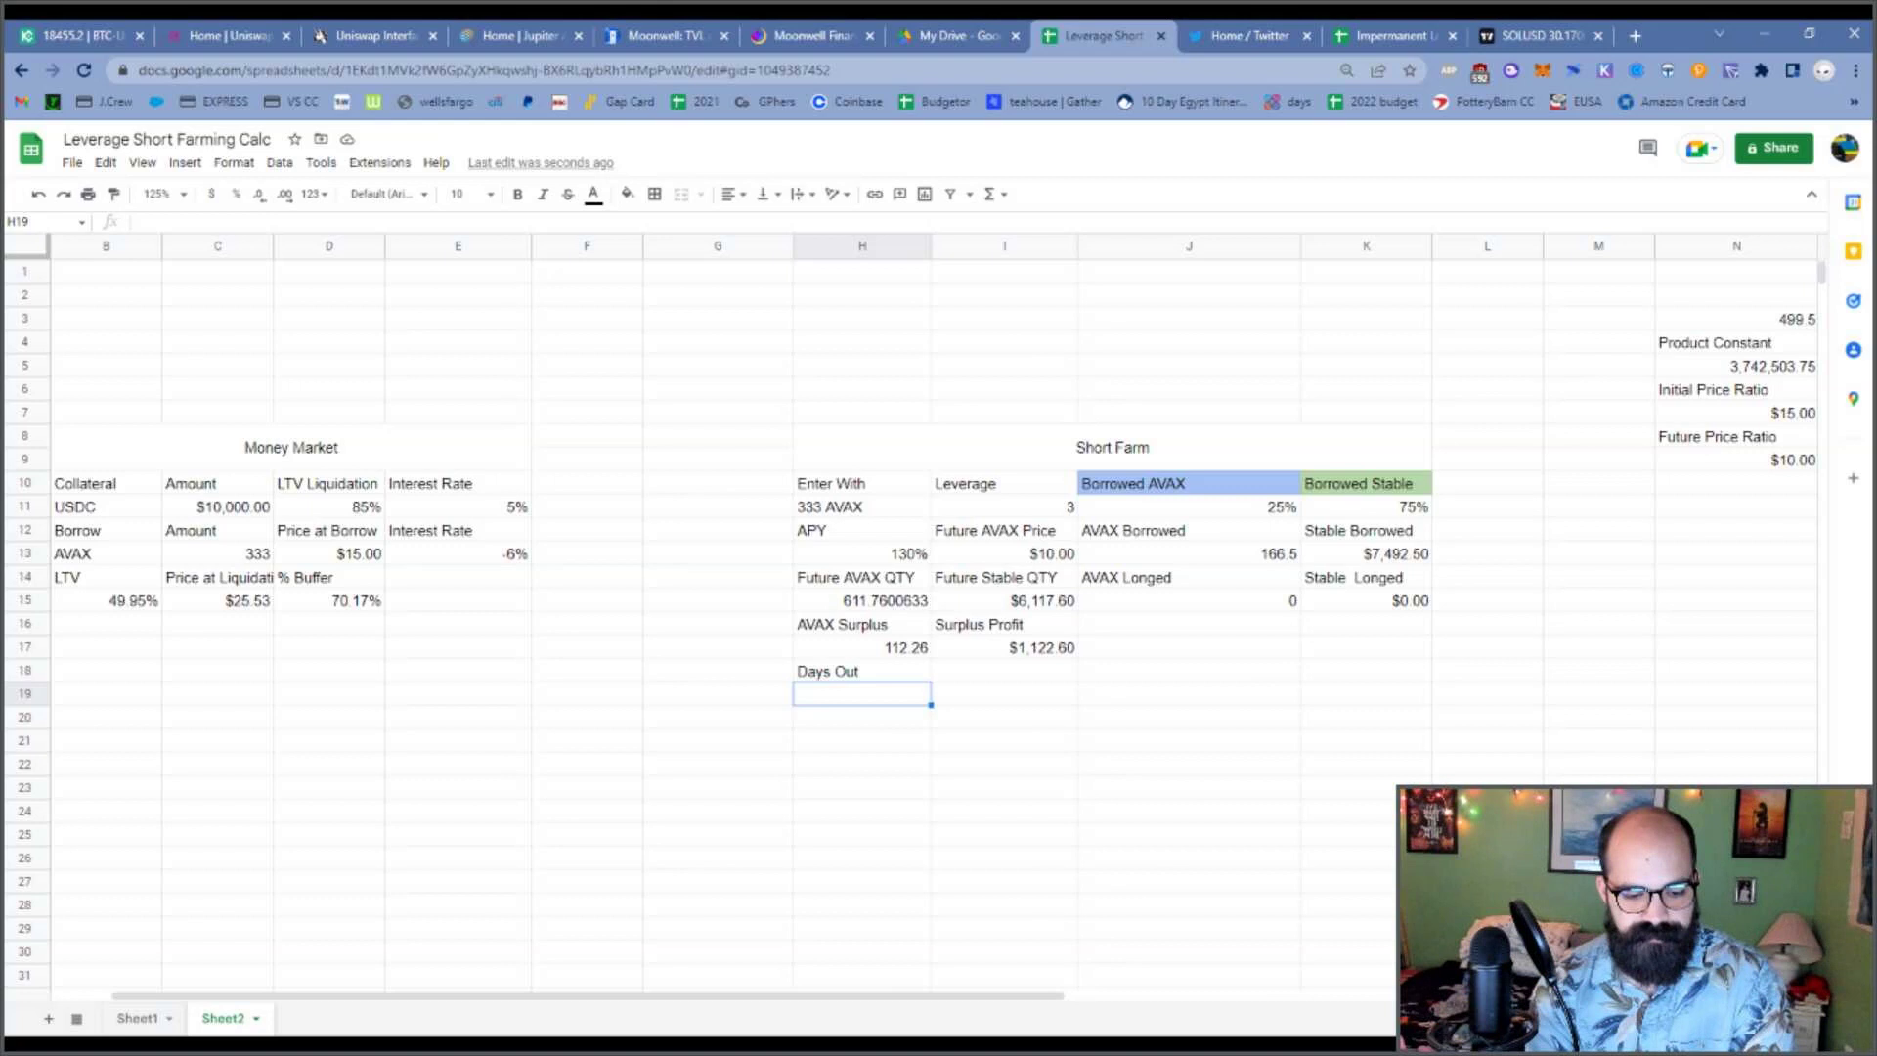
text(50)
key(Return)
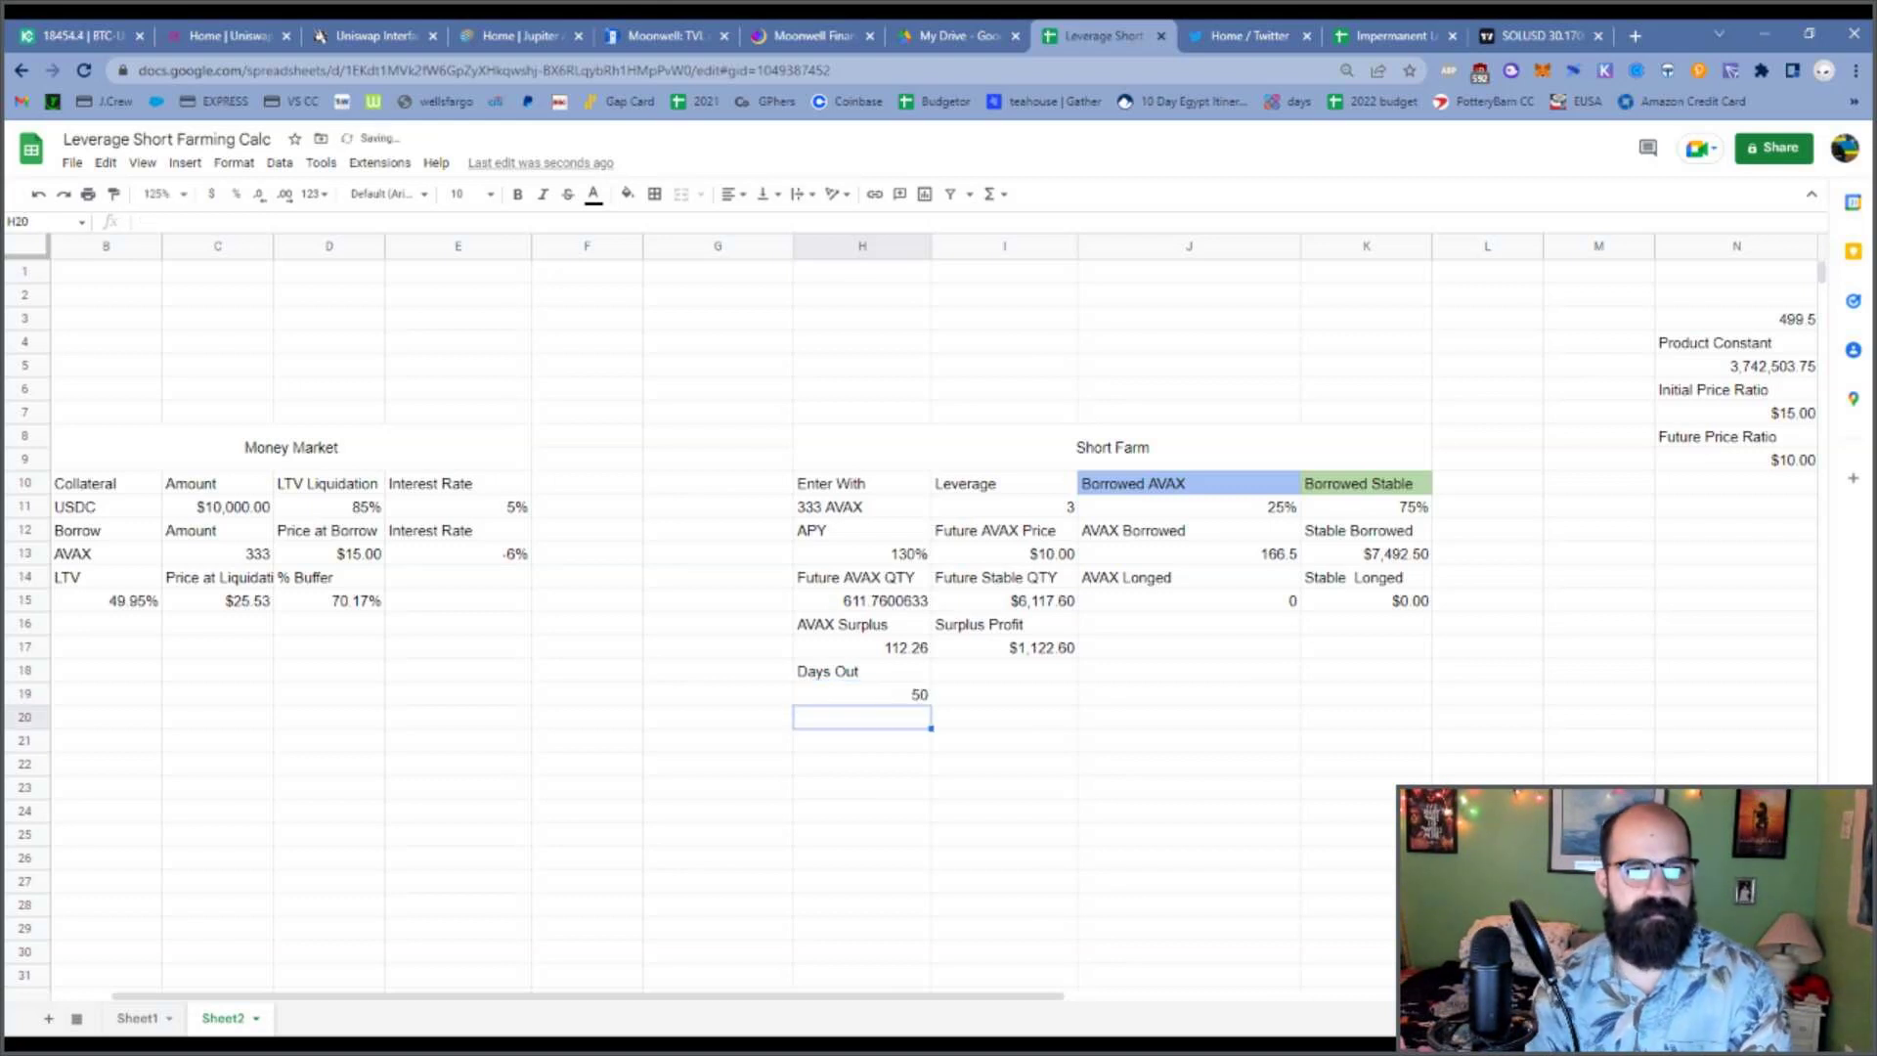
Calculate the prorated APY in I18 with the formula =H13*(H19/365) and format it as a percentage.
key(Up)
key(Right)
key(Up)
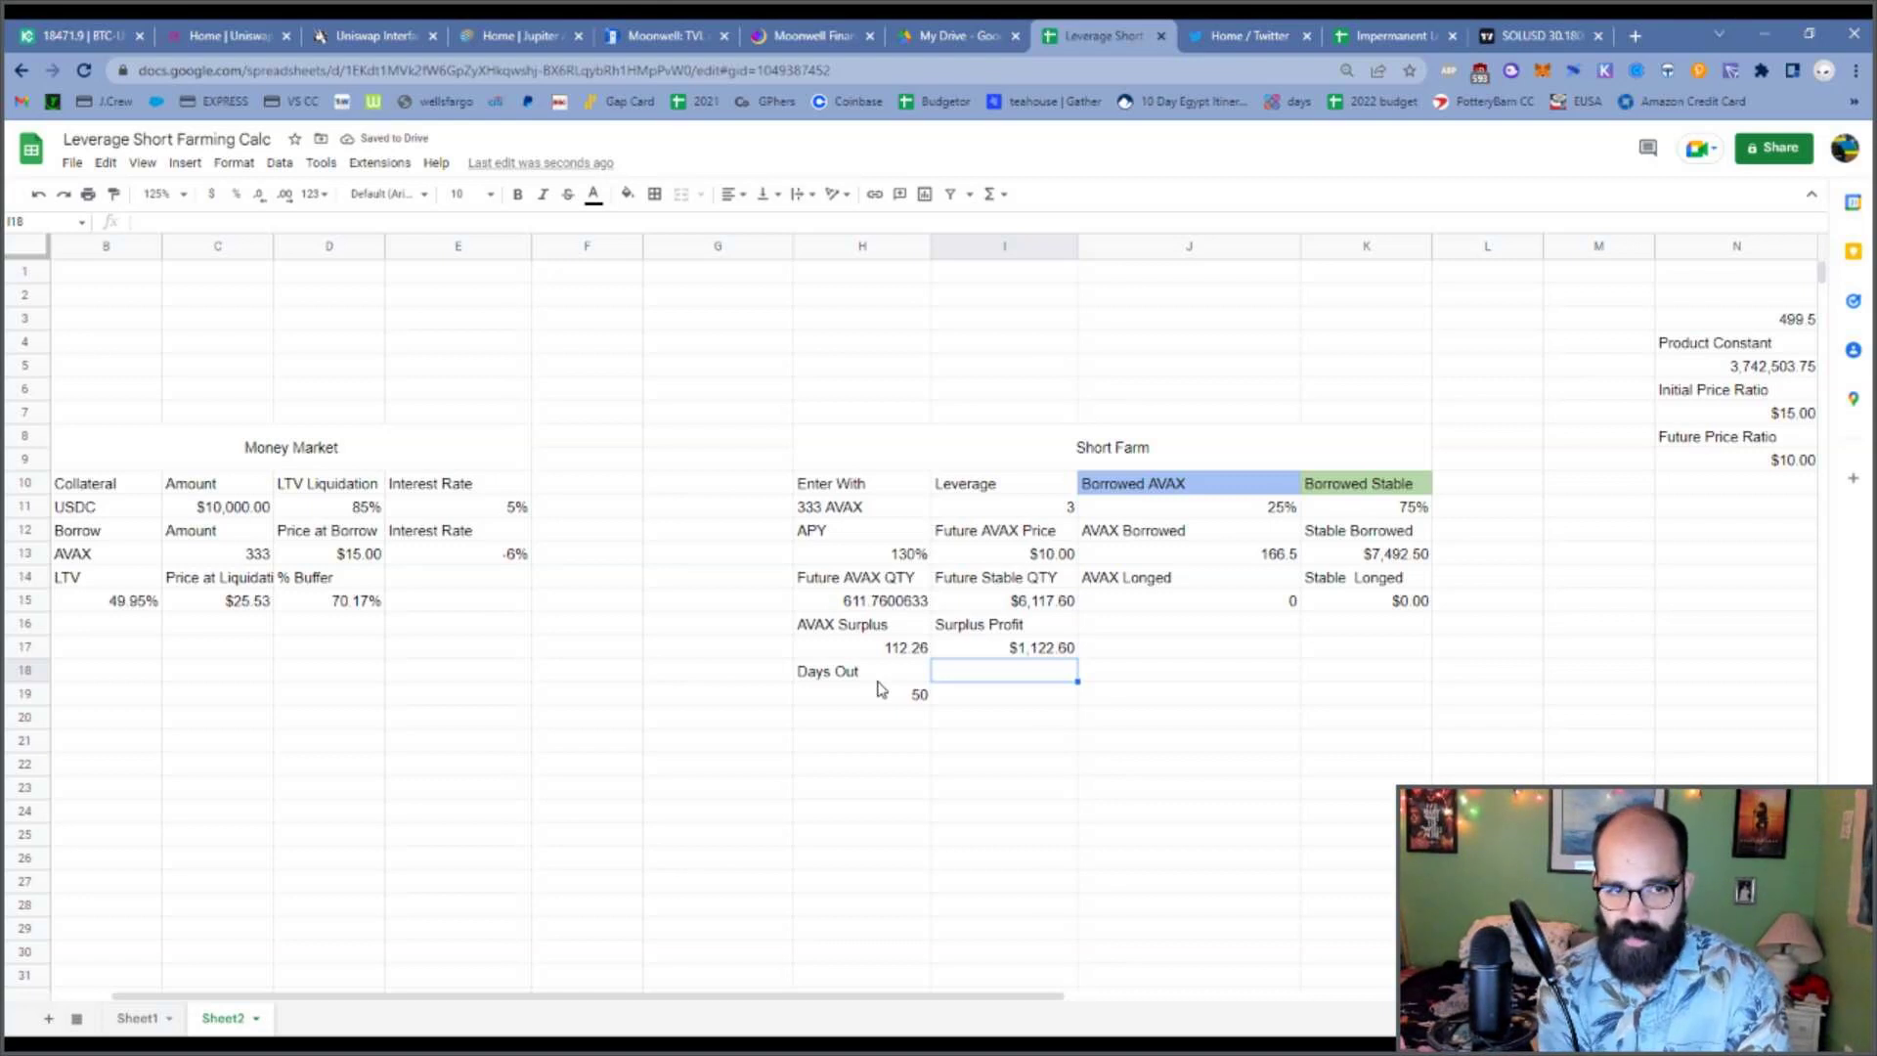
text(=)
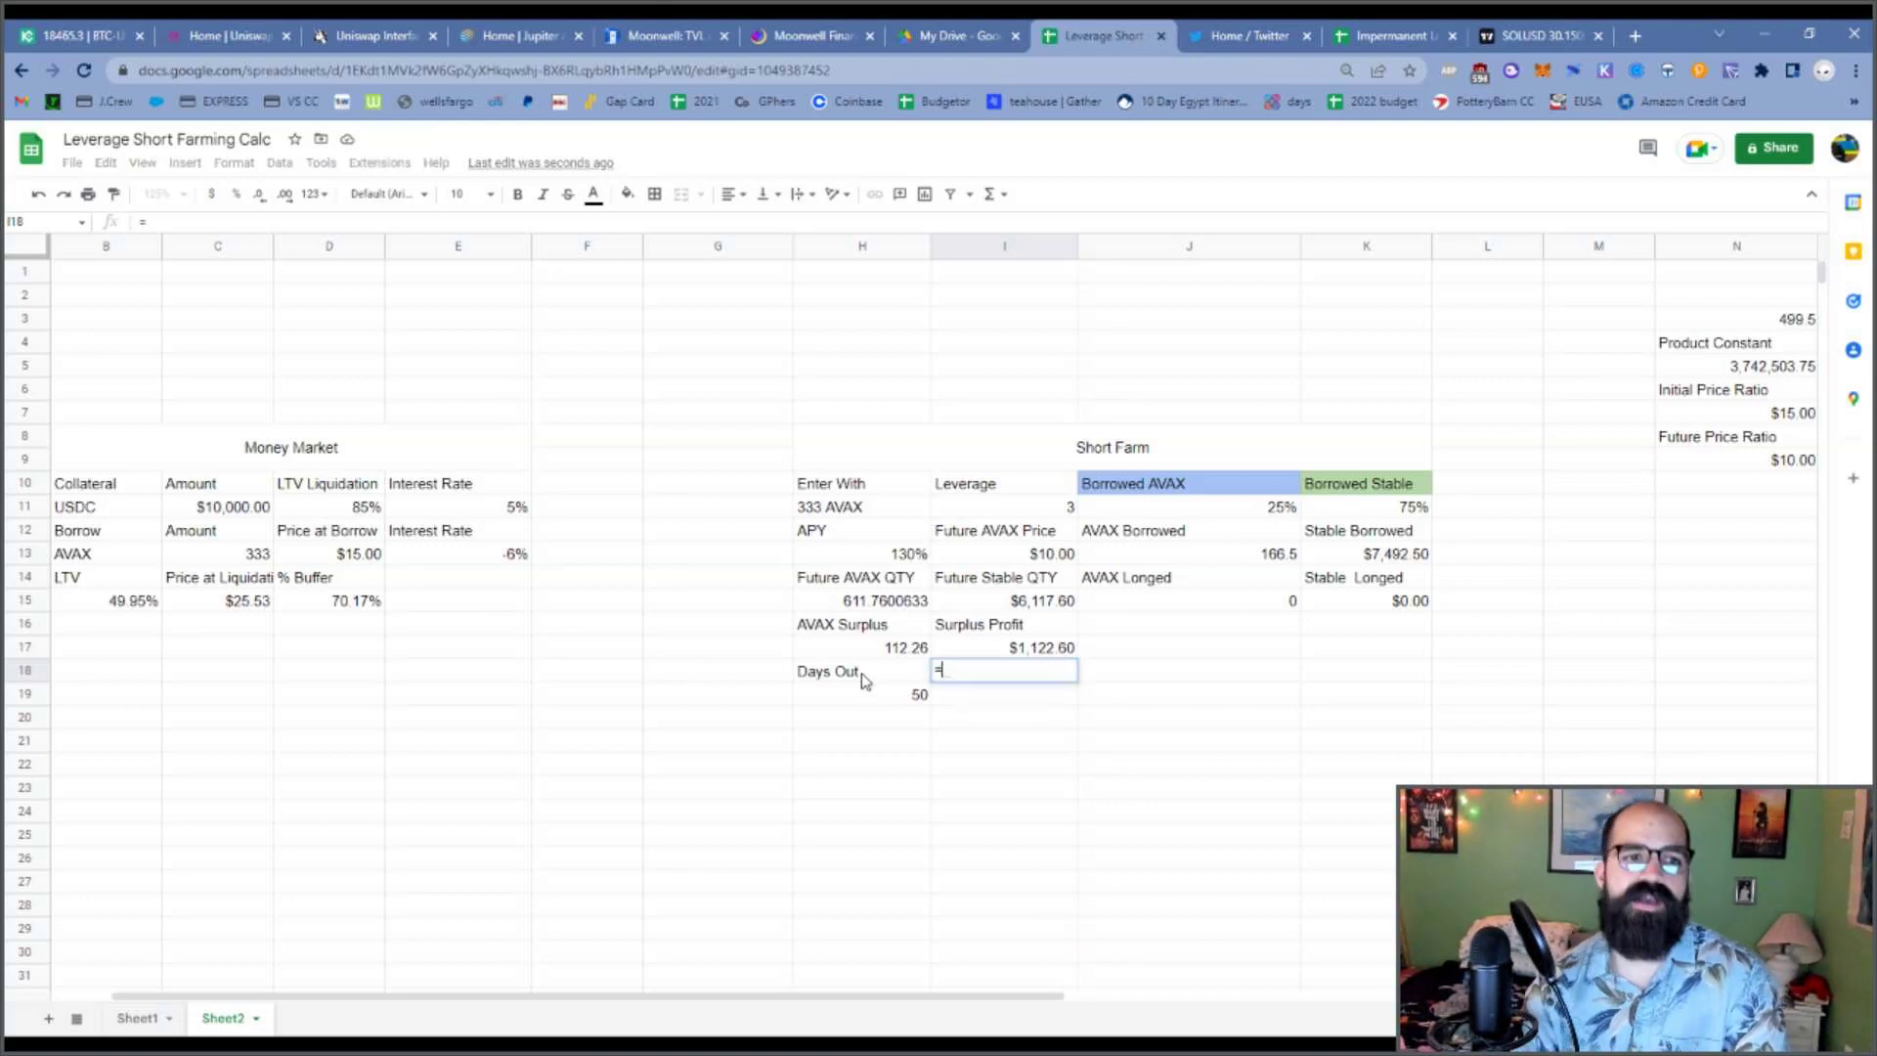
click(863, 562)
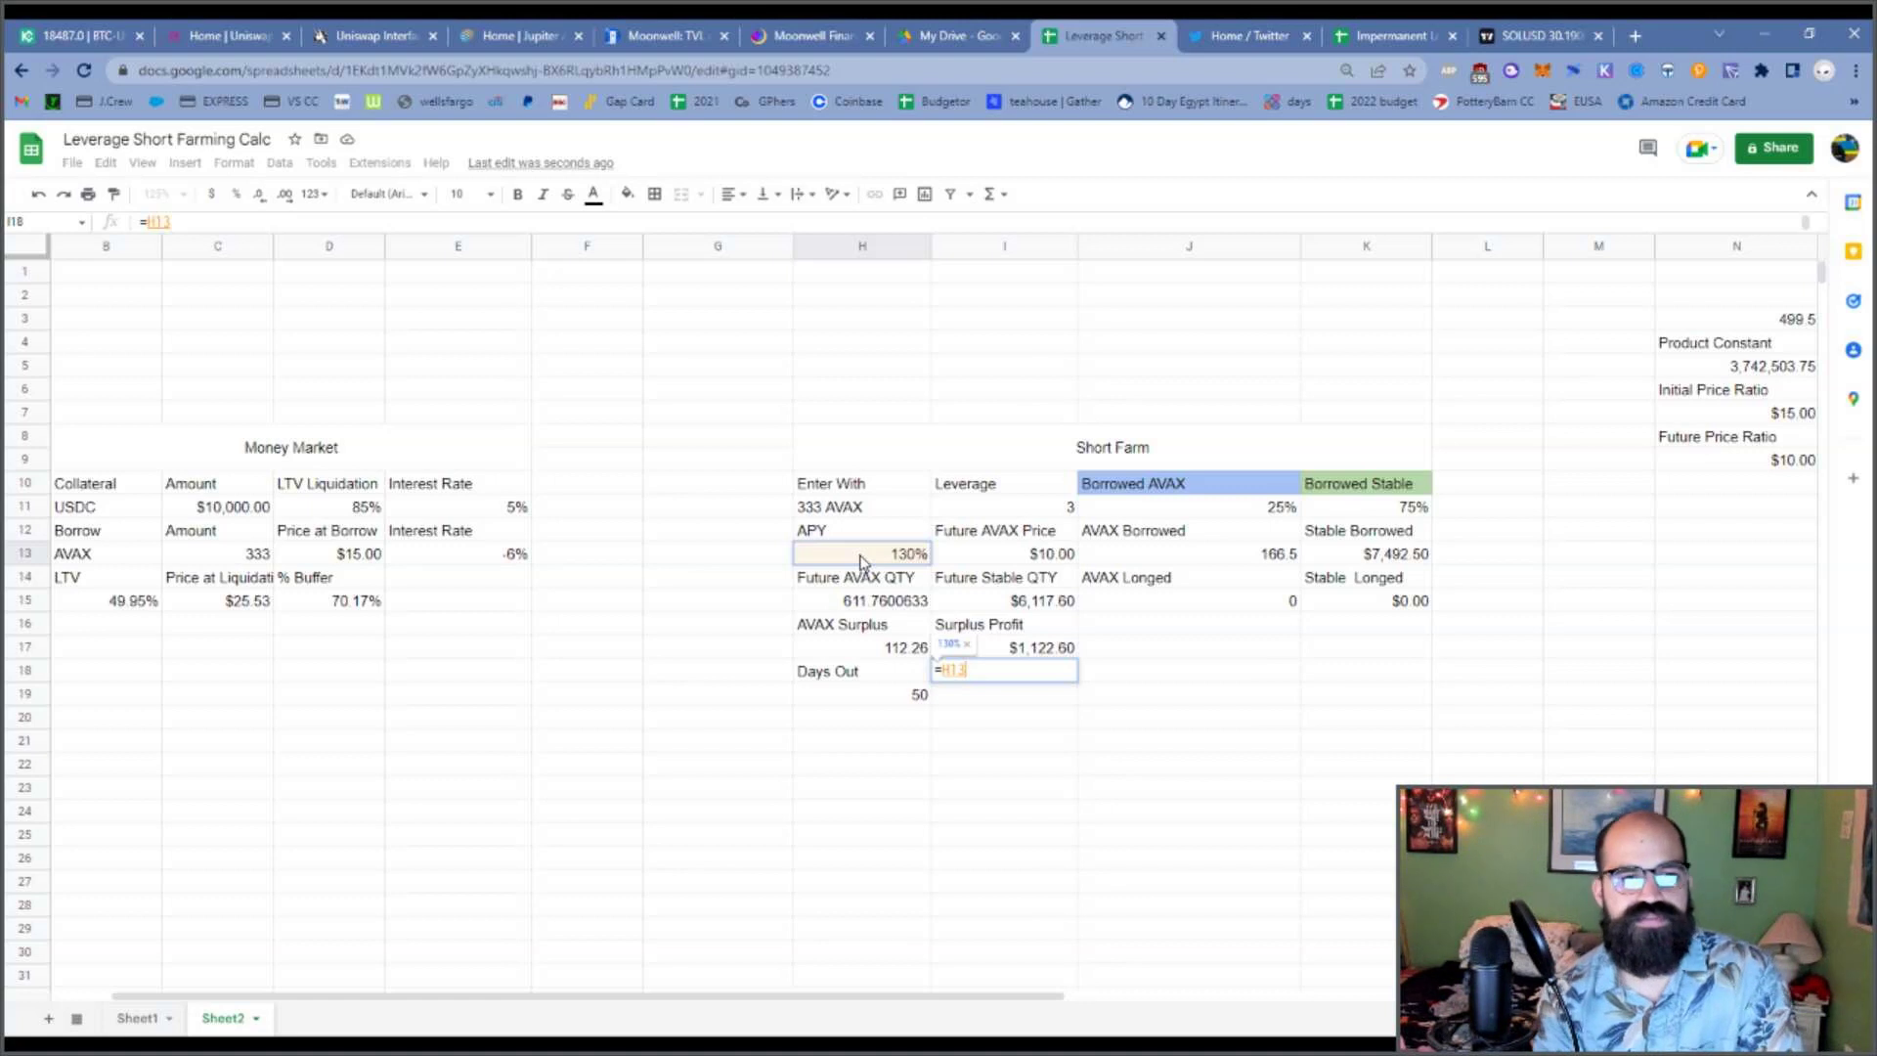
text(*()
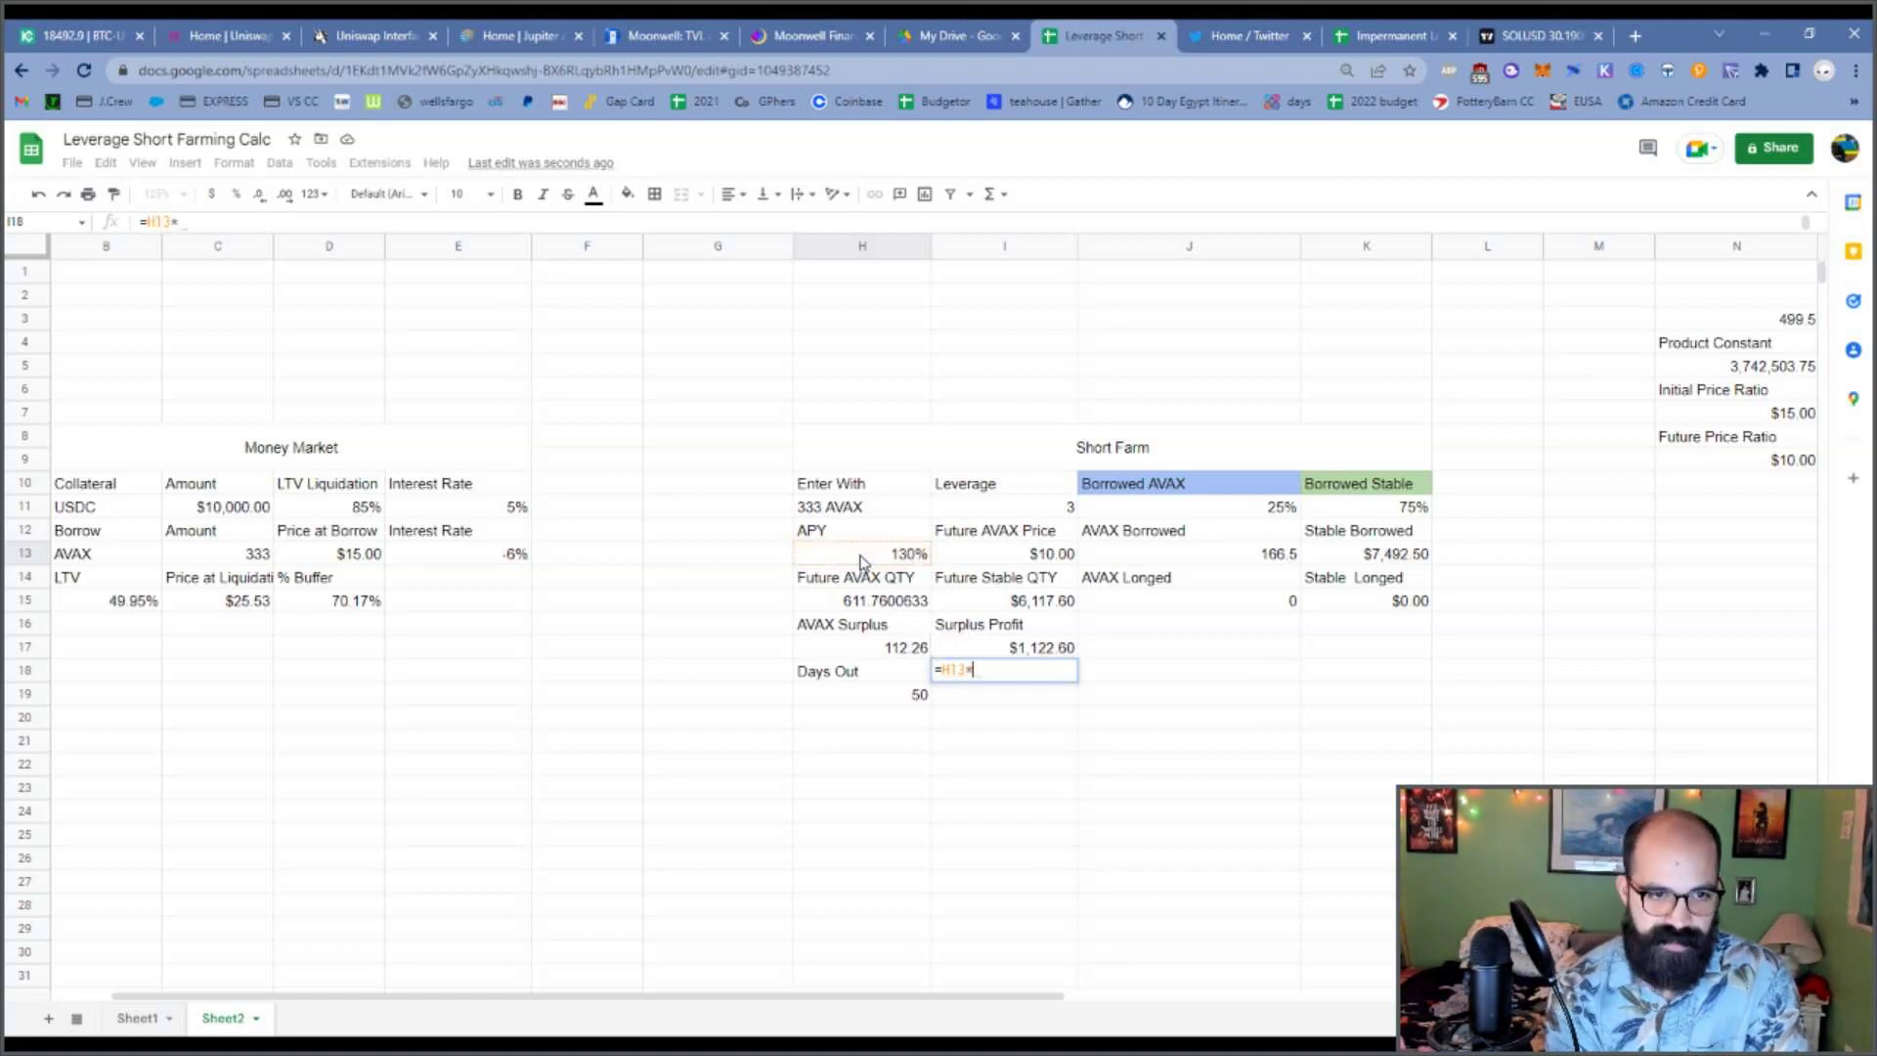
click(916, 702)
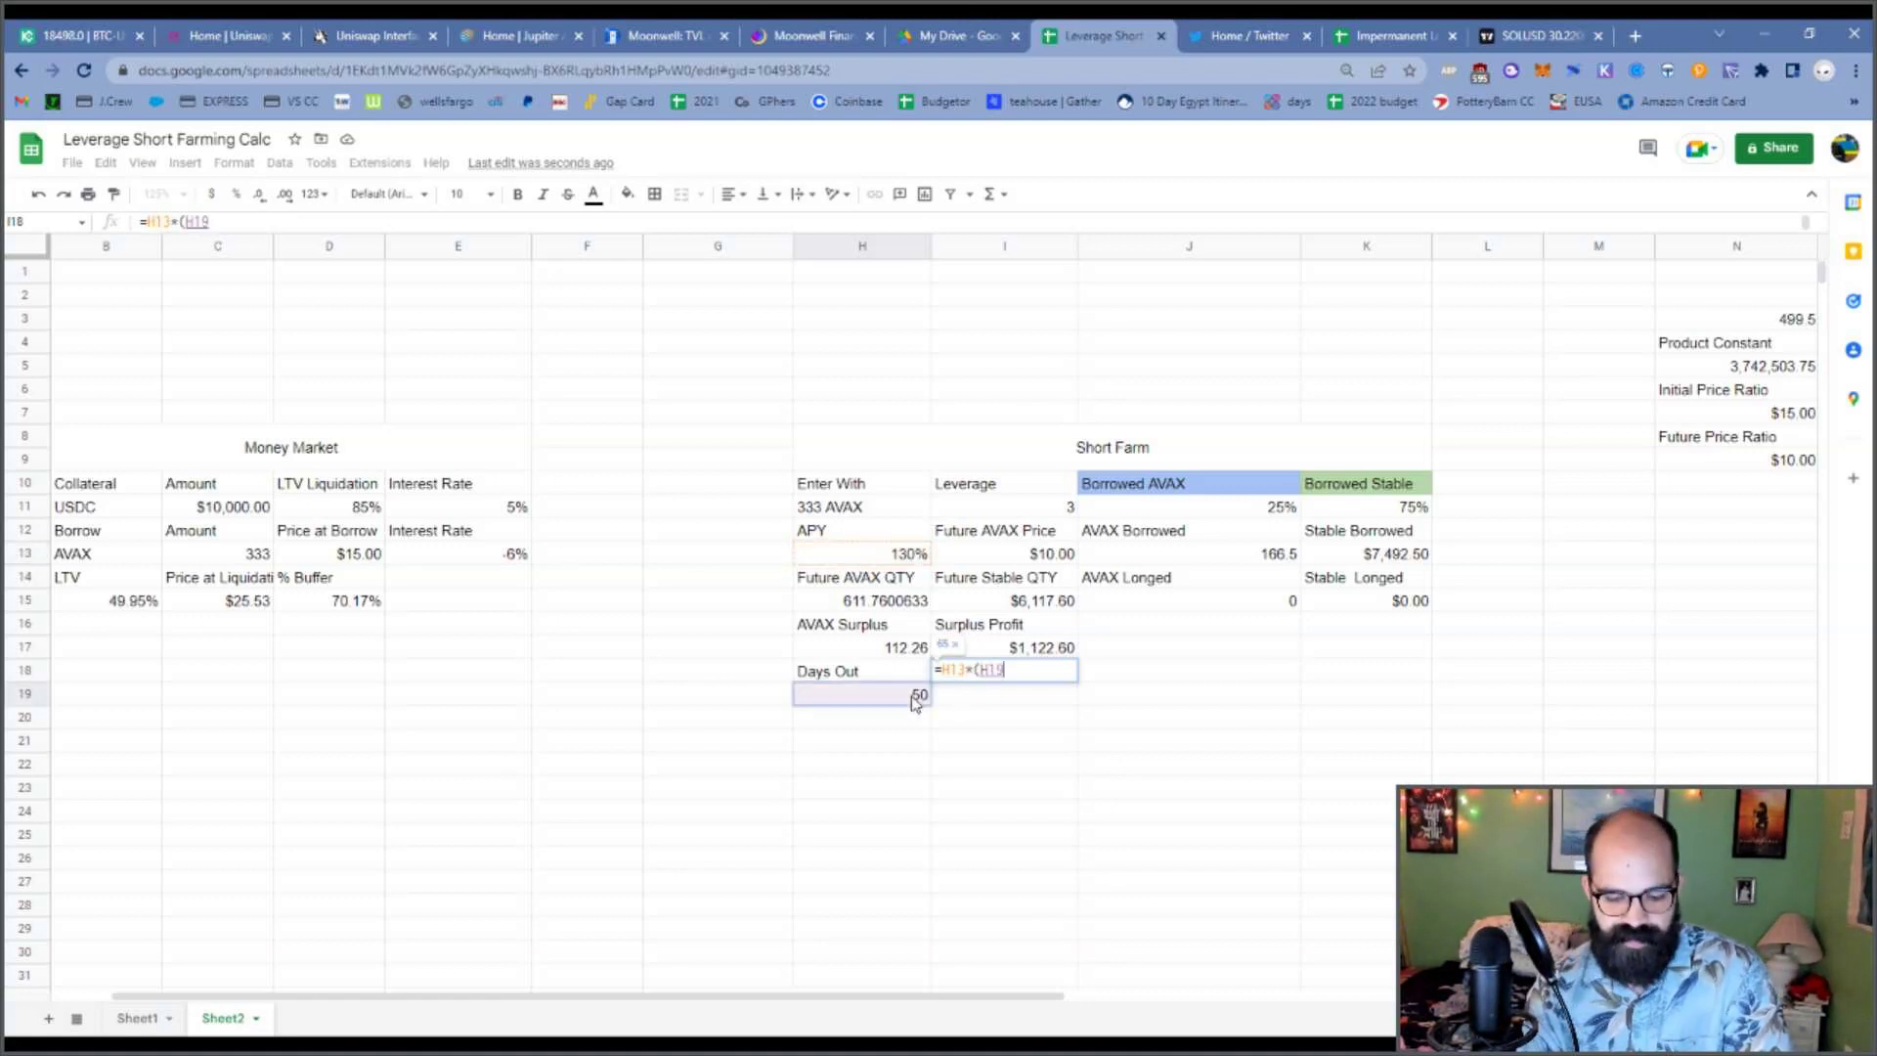
text(/365)
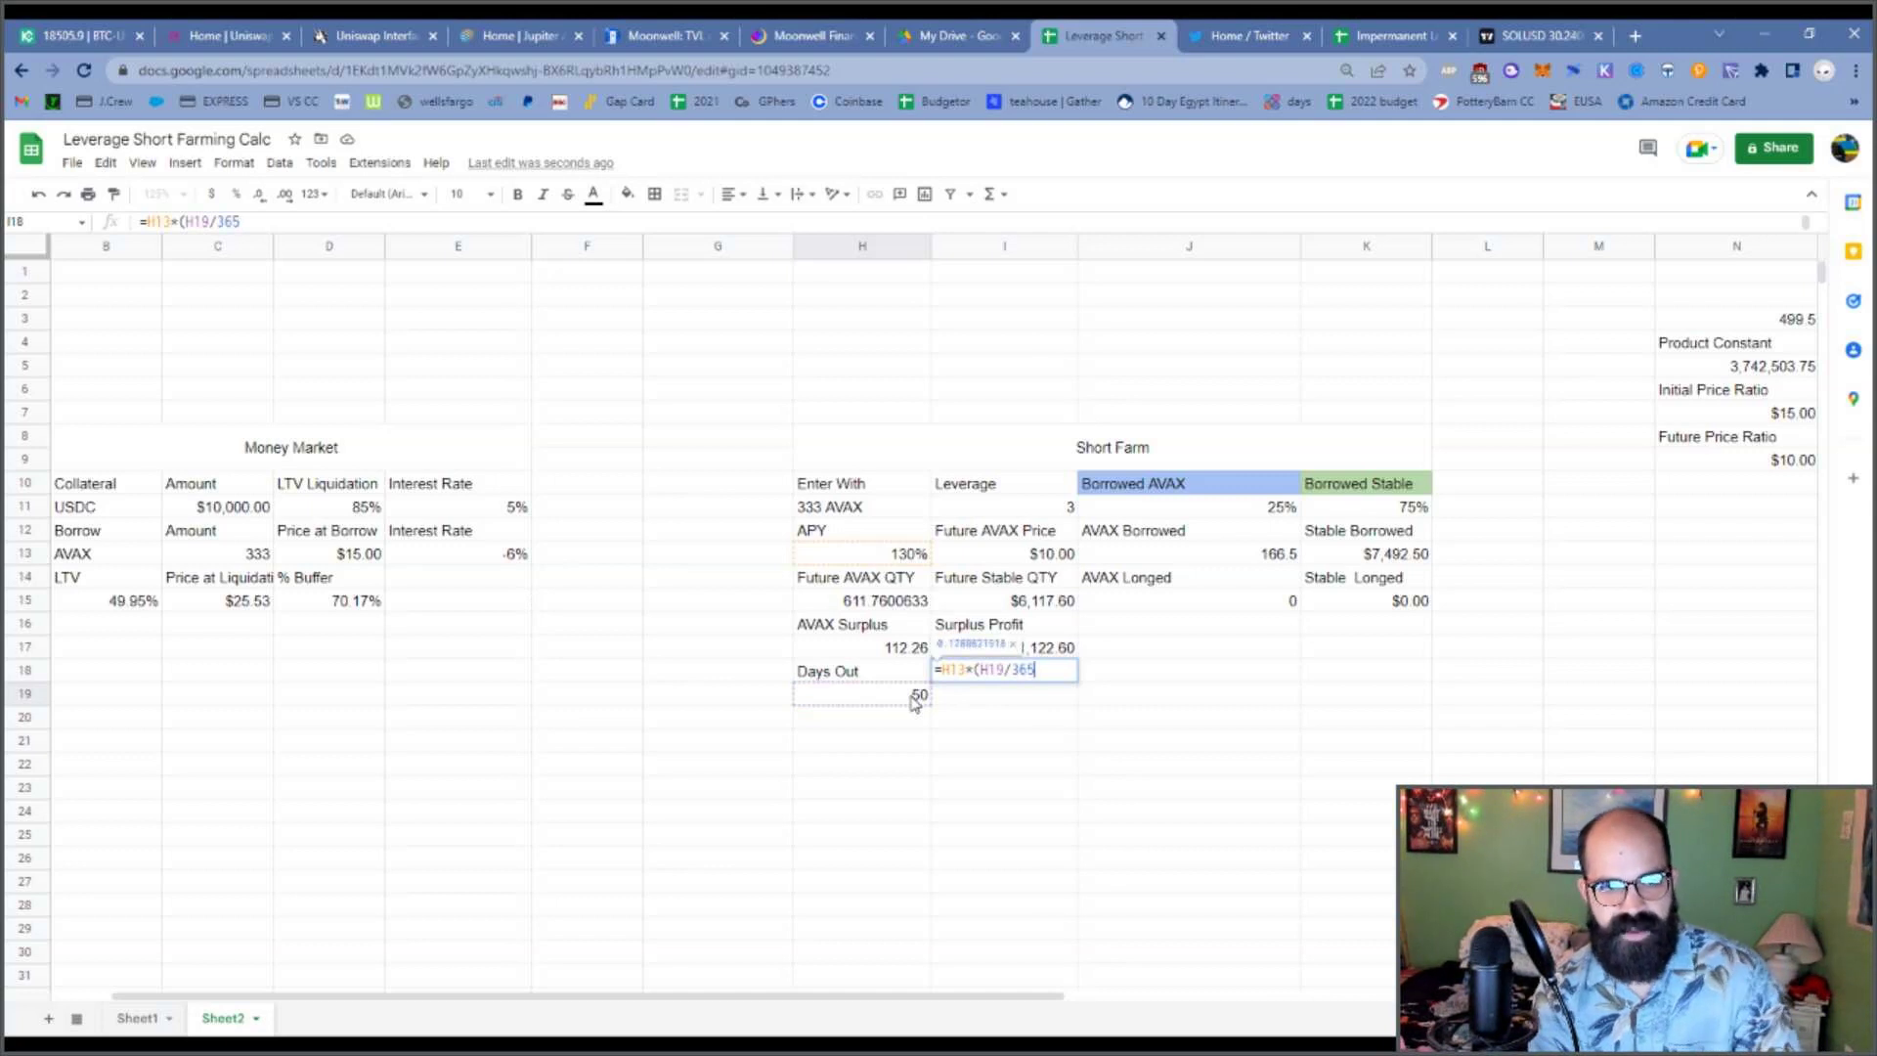
text())
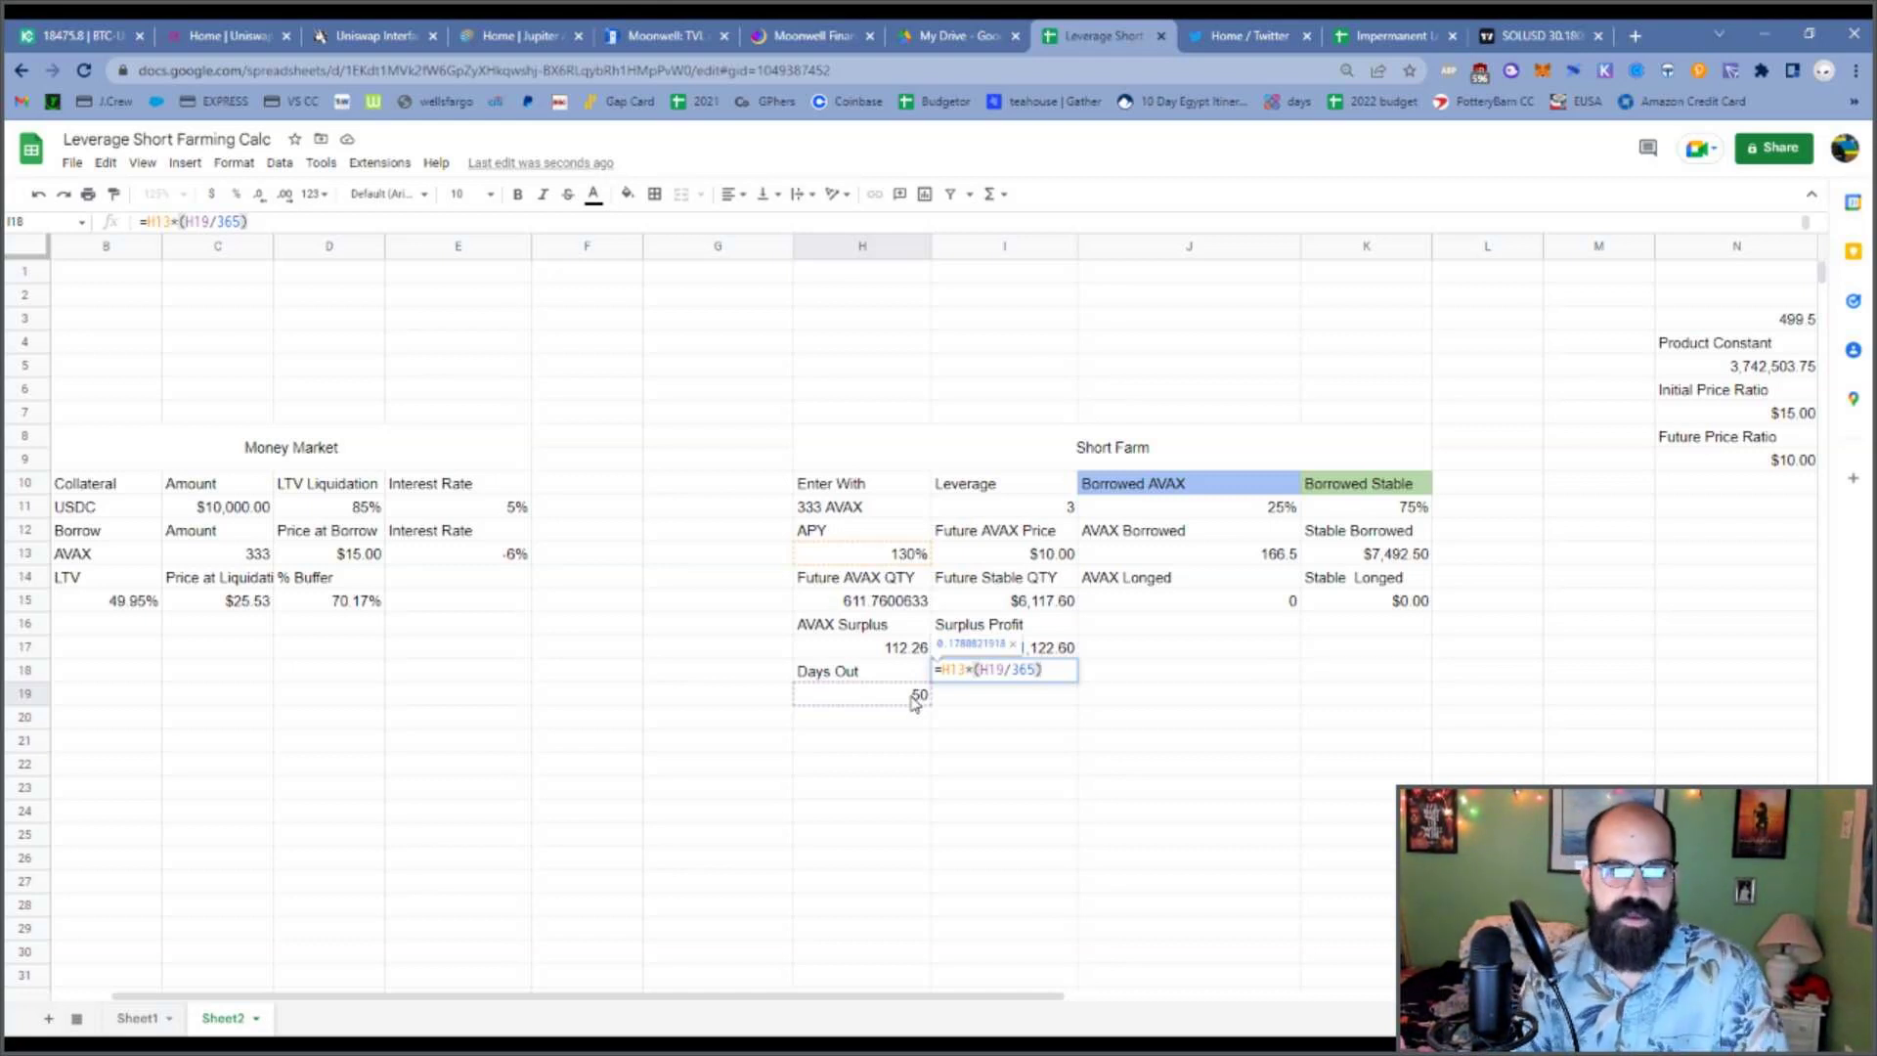
key(Return)
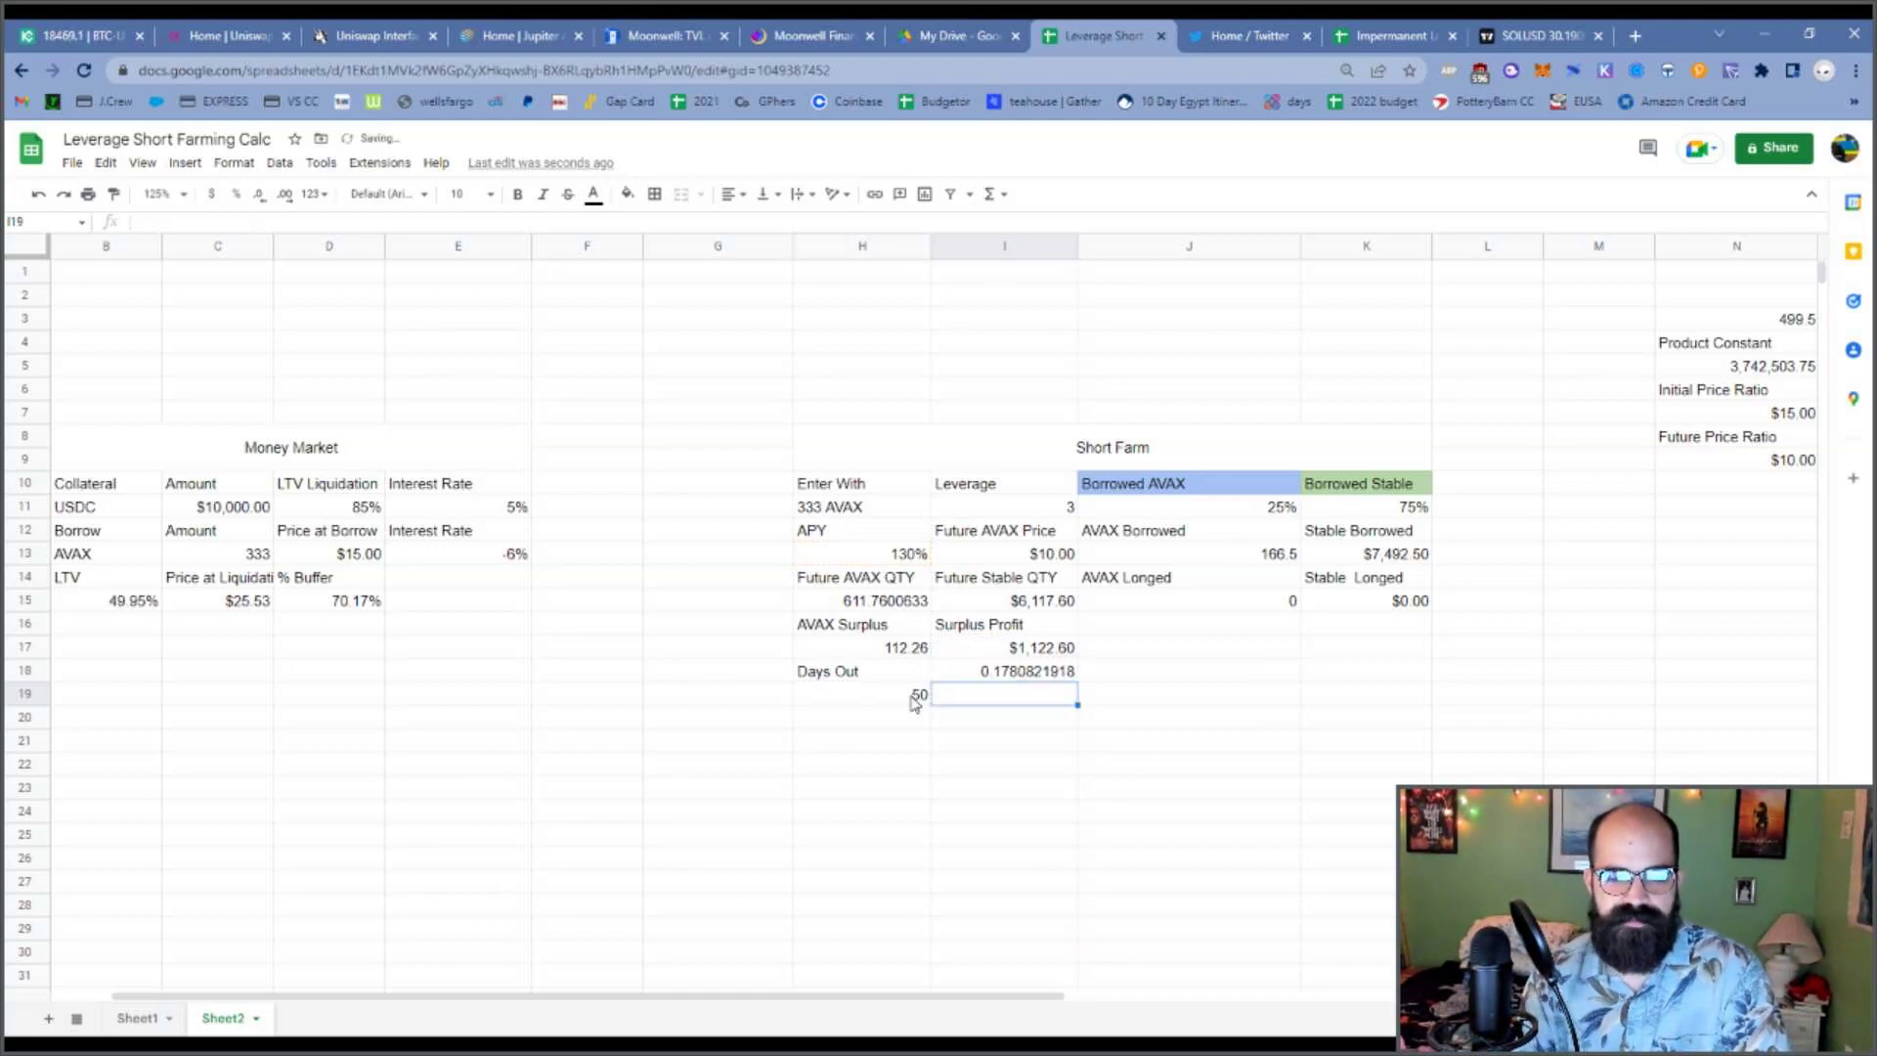
key(Up)
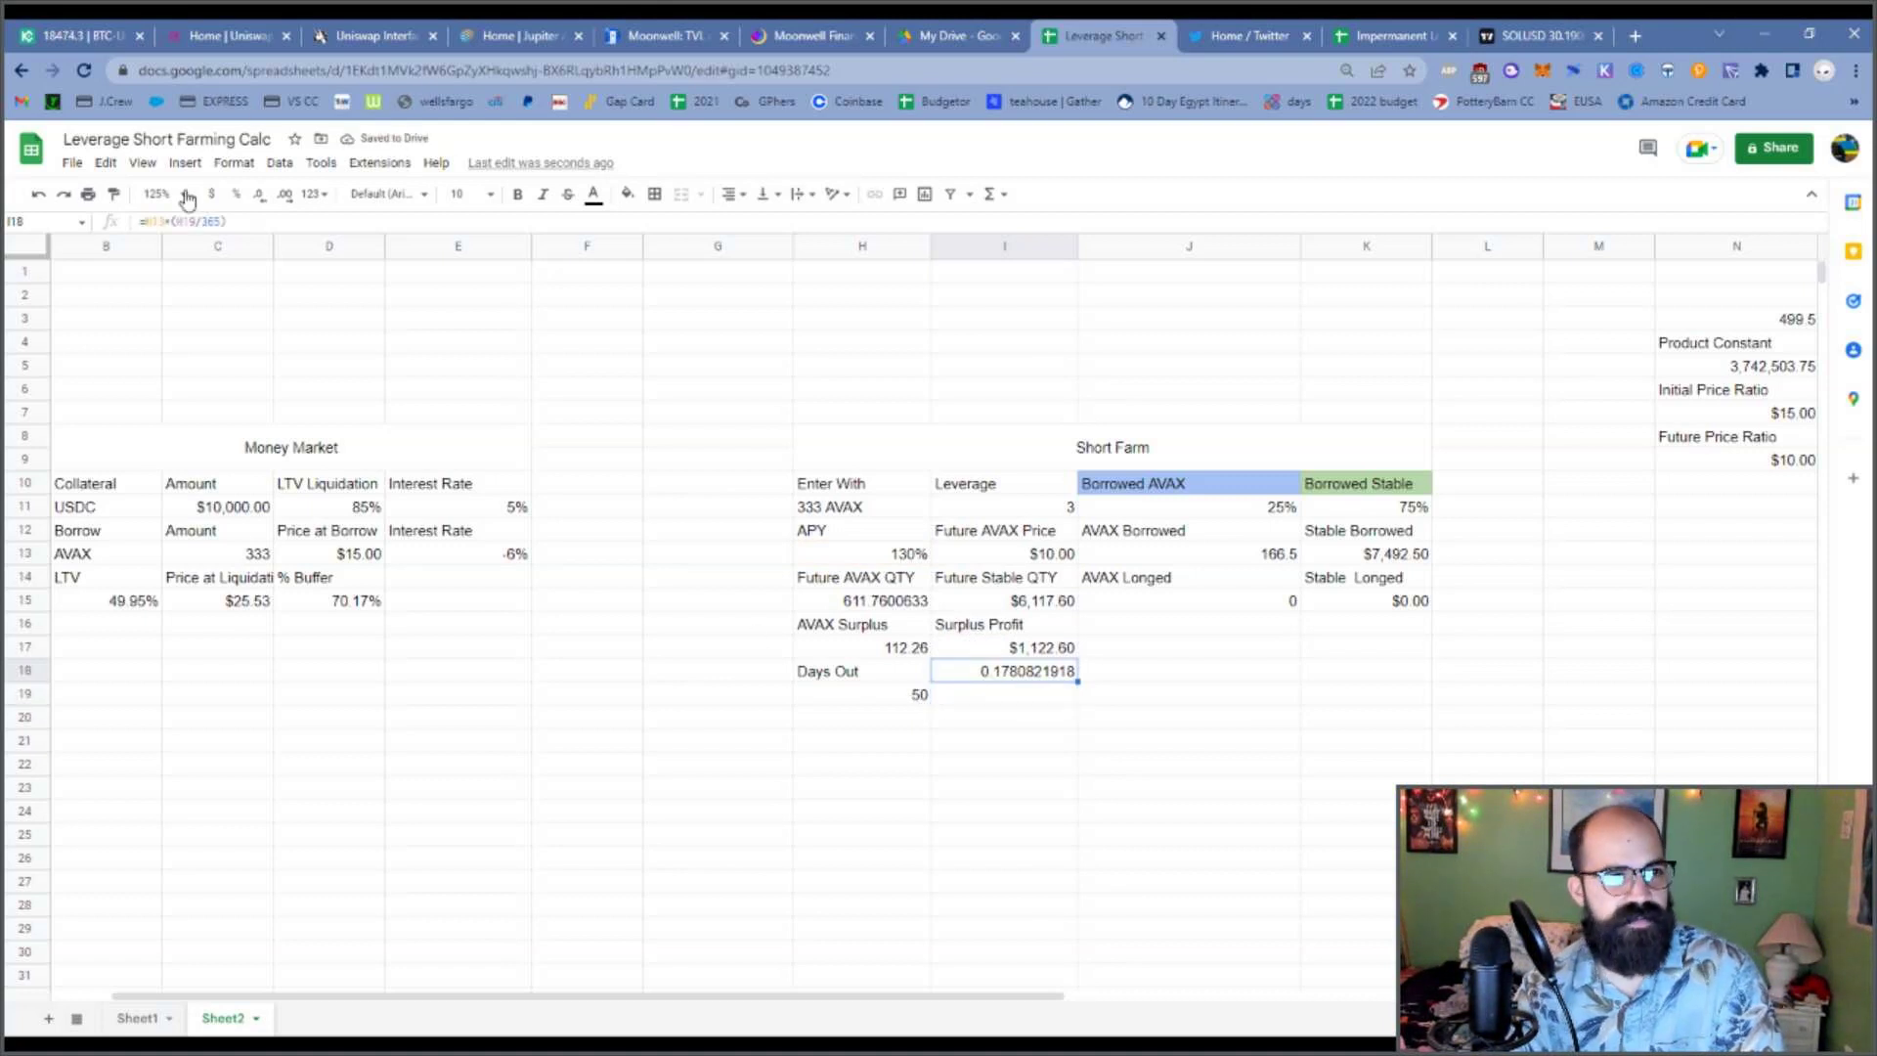
click(236, 194)
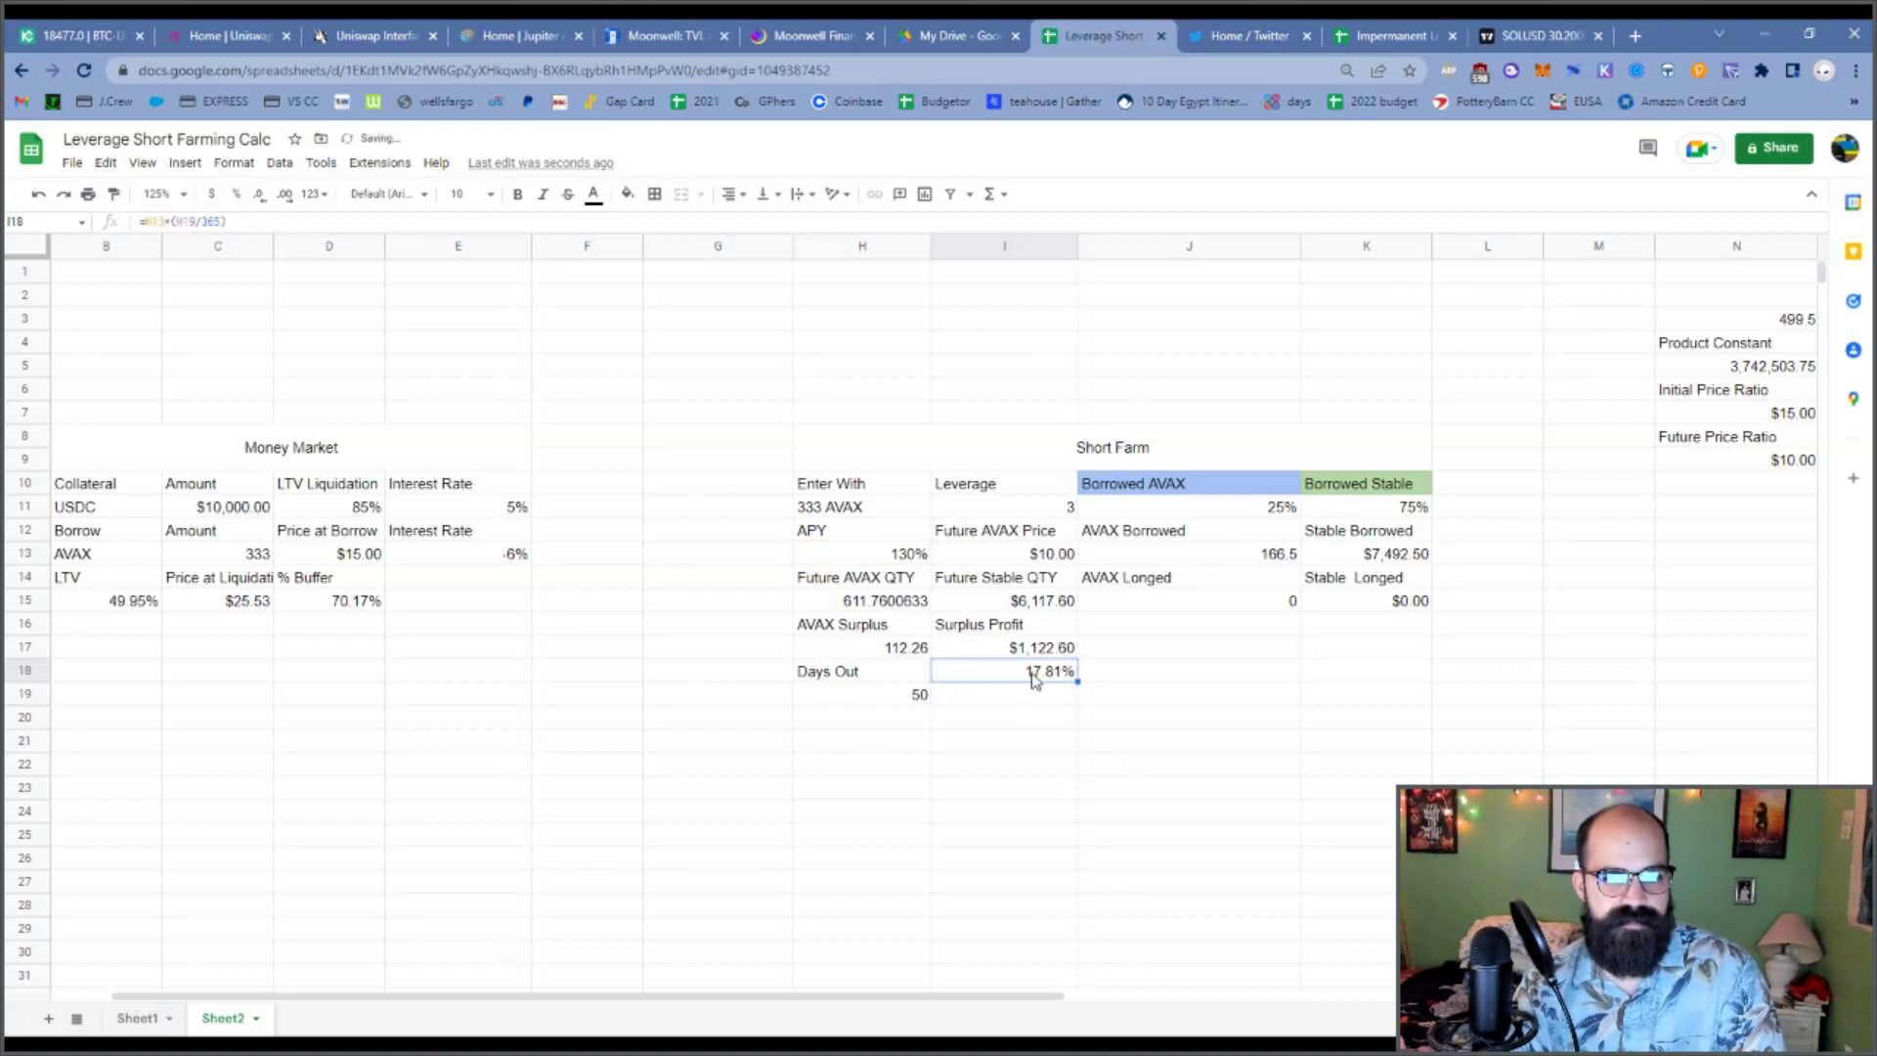
Move the prorated APY formula from I18 down to I19.
key(ctrl+x)
click(1015, 706)
key(ctrl+v)
click(977, 807)
Multiply the formula in I19 by the borrowed AVAX amount so it reads =H13*(H19/365)*C13.
click(1052, 696)
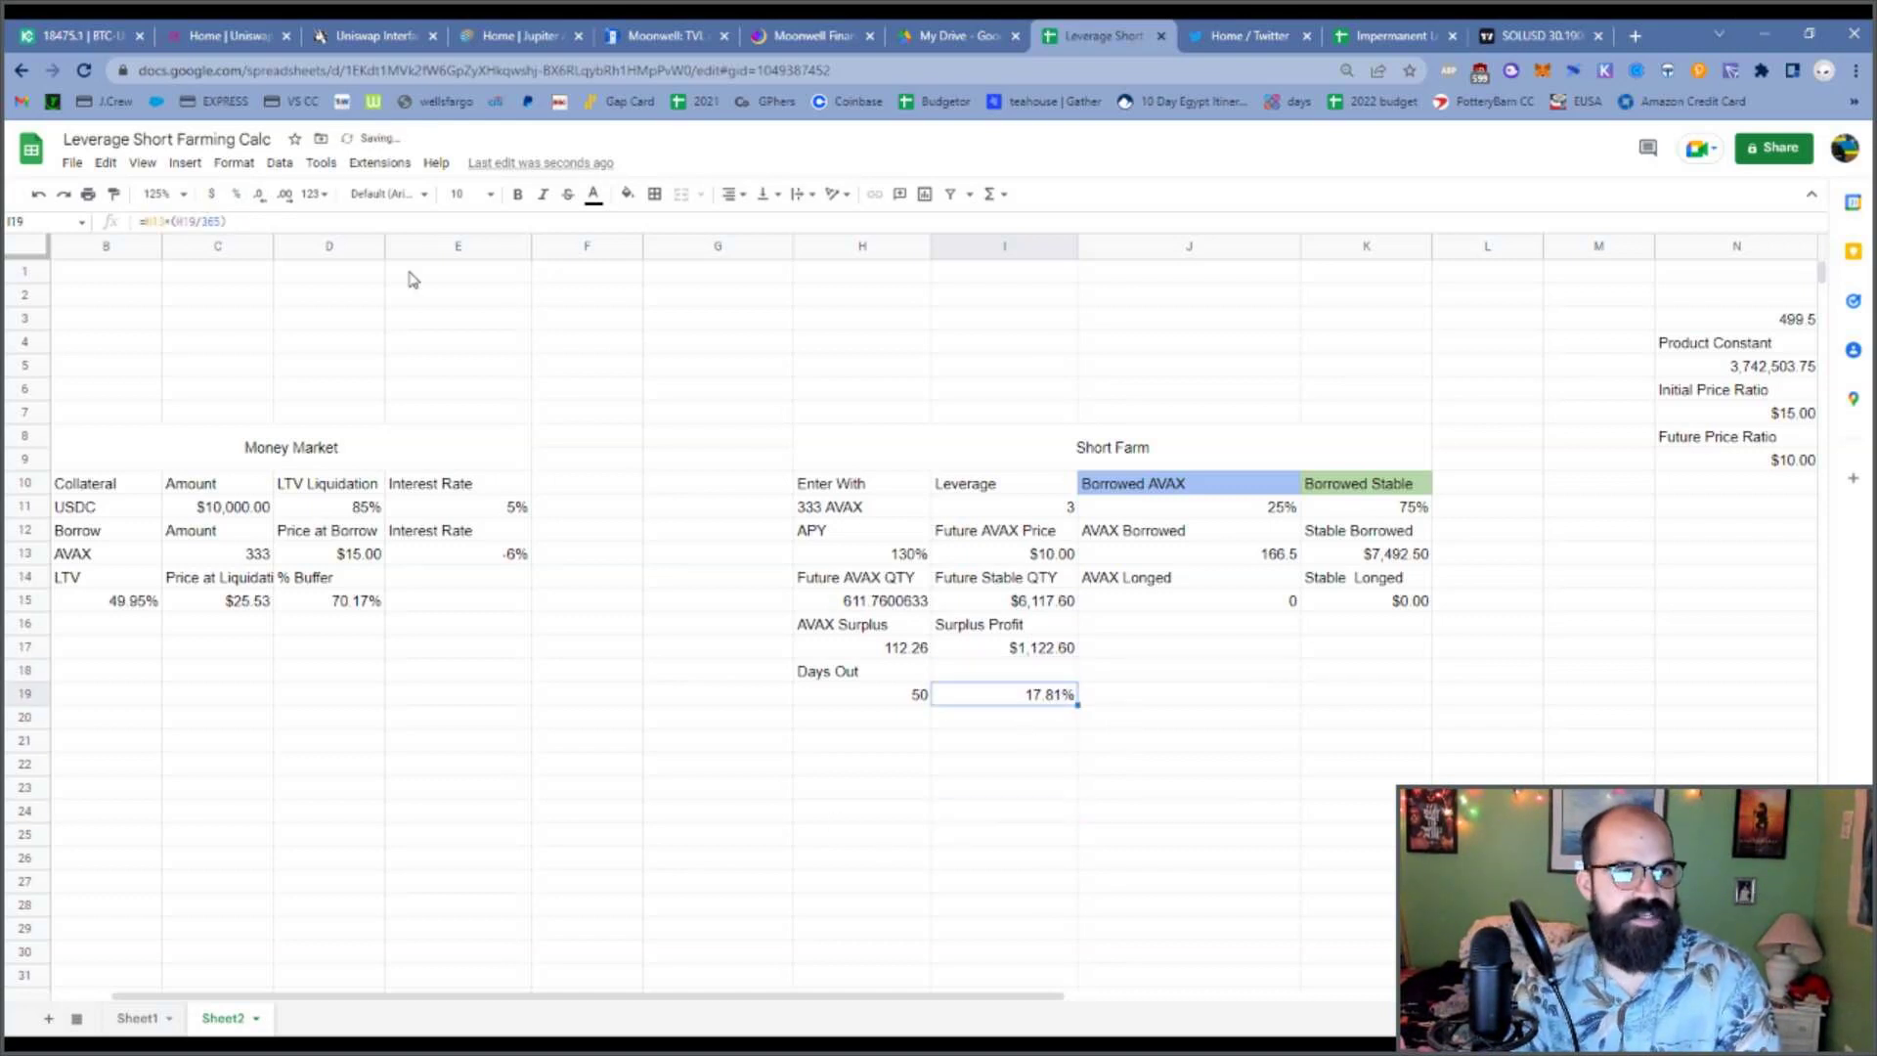
click(306, 223)
text(*)
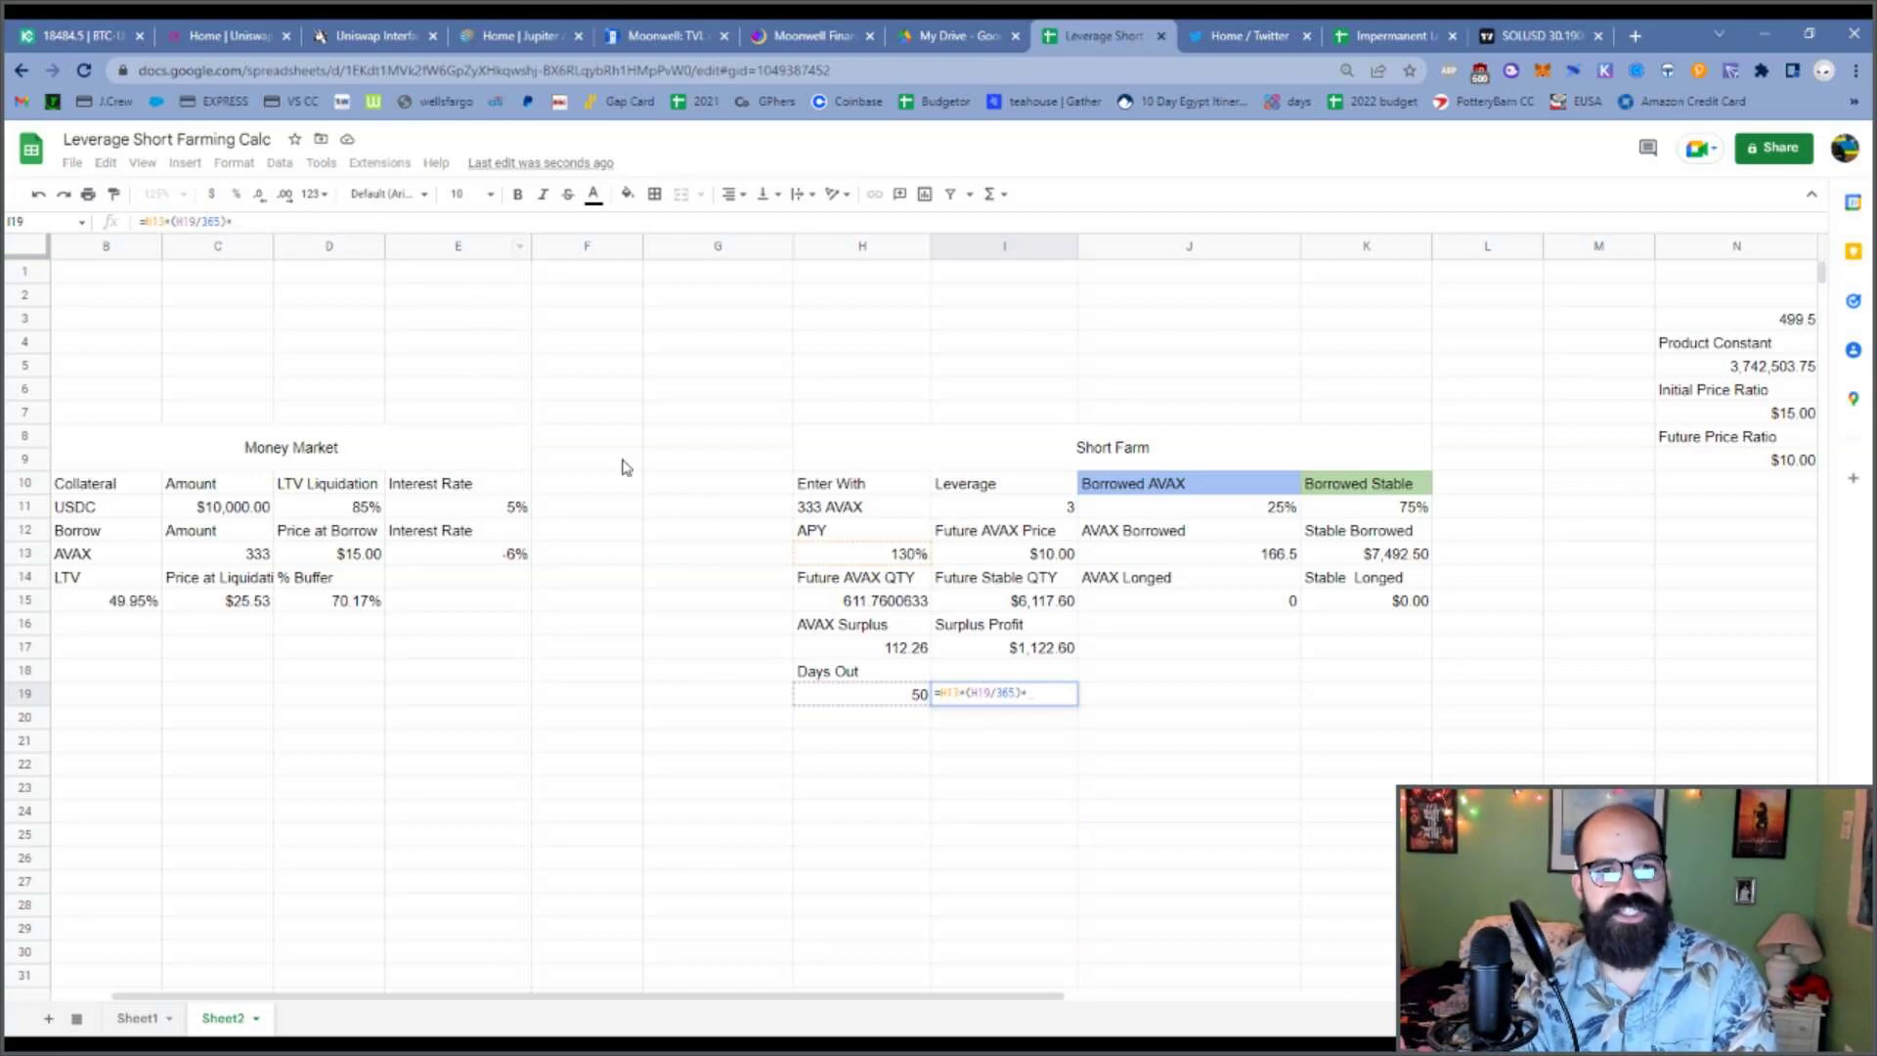
click(245, 557)
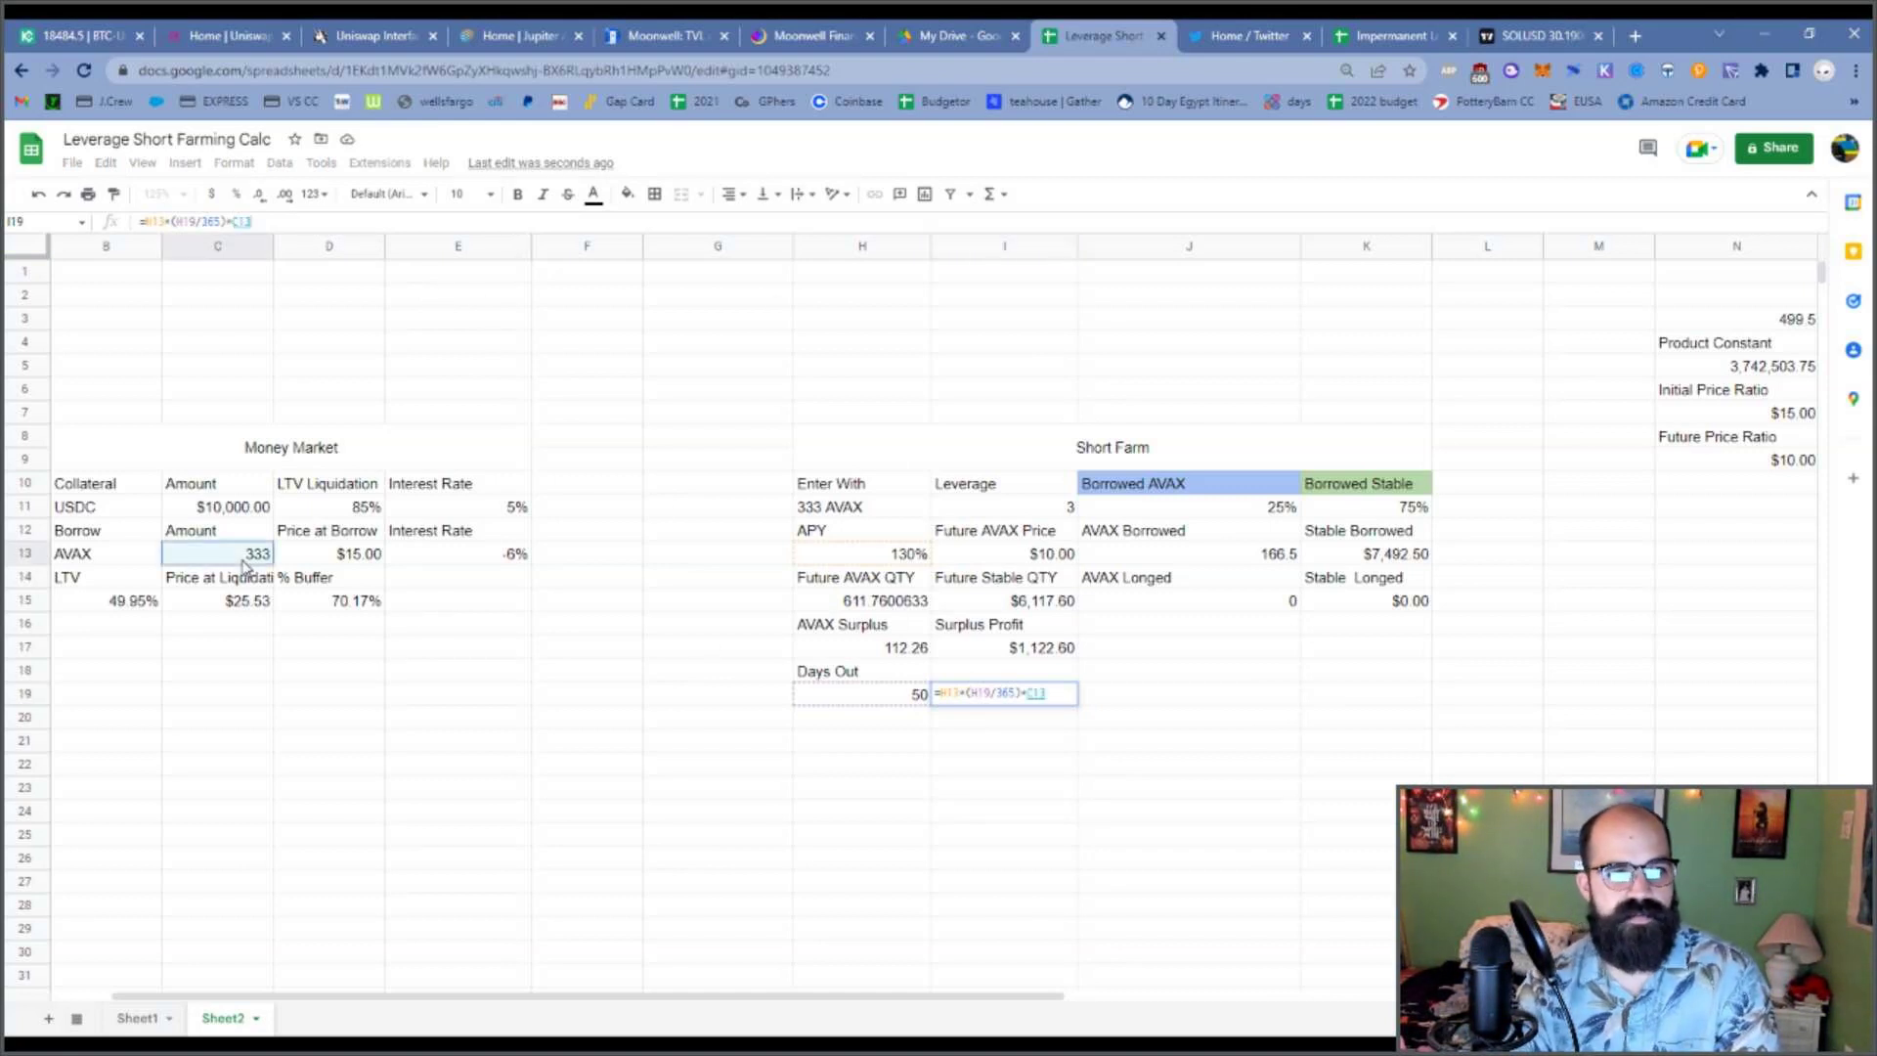
key(Return)
Change the format of I19 from percent to Number.
click(995, 696)
click(315, 193)
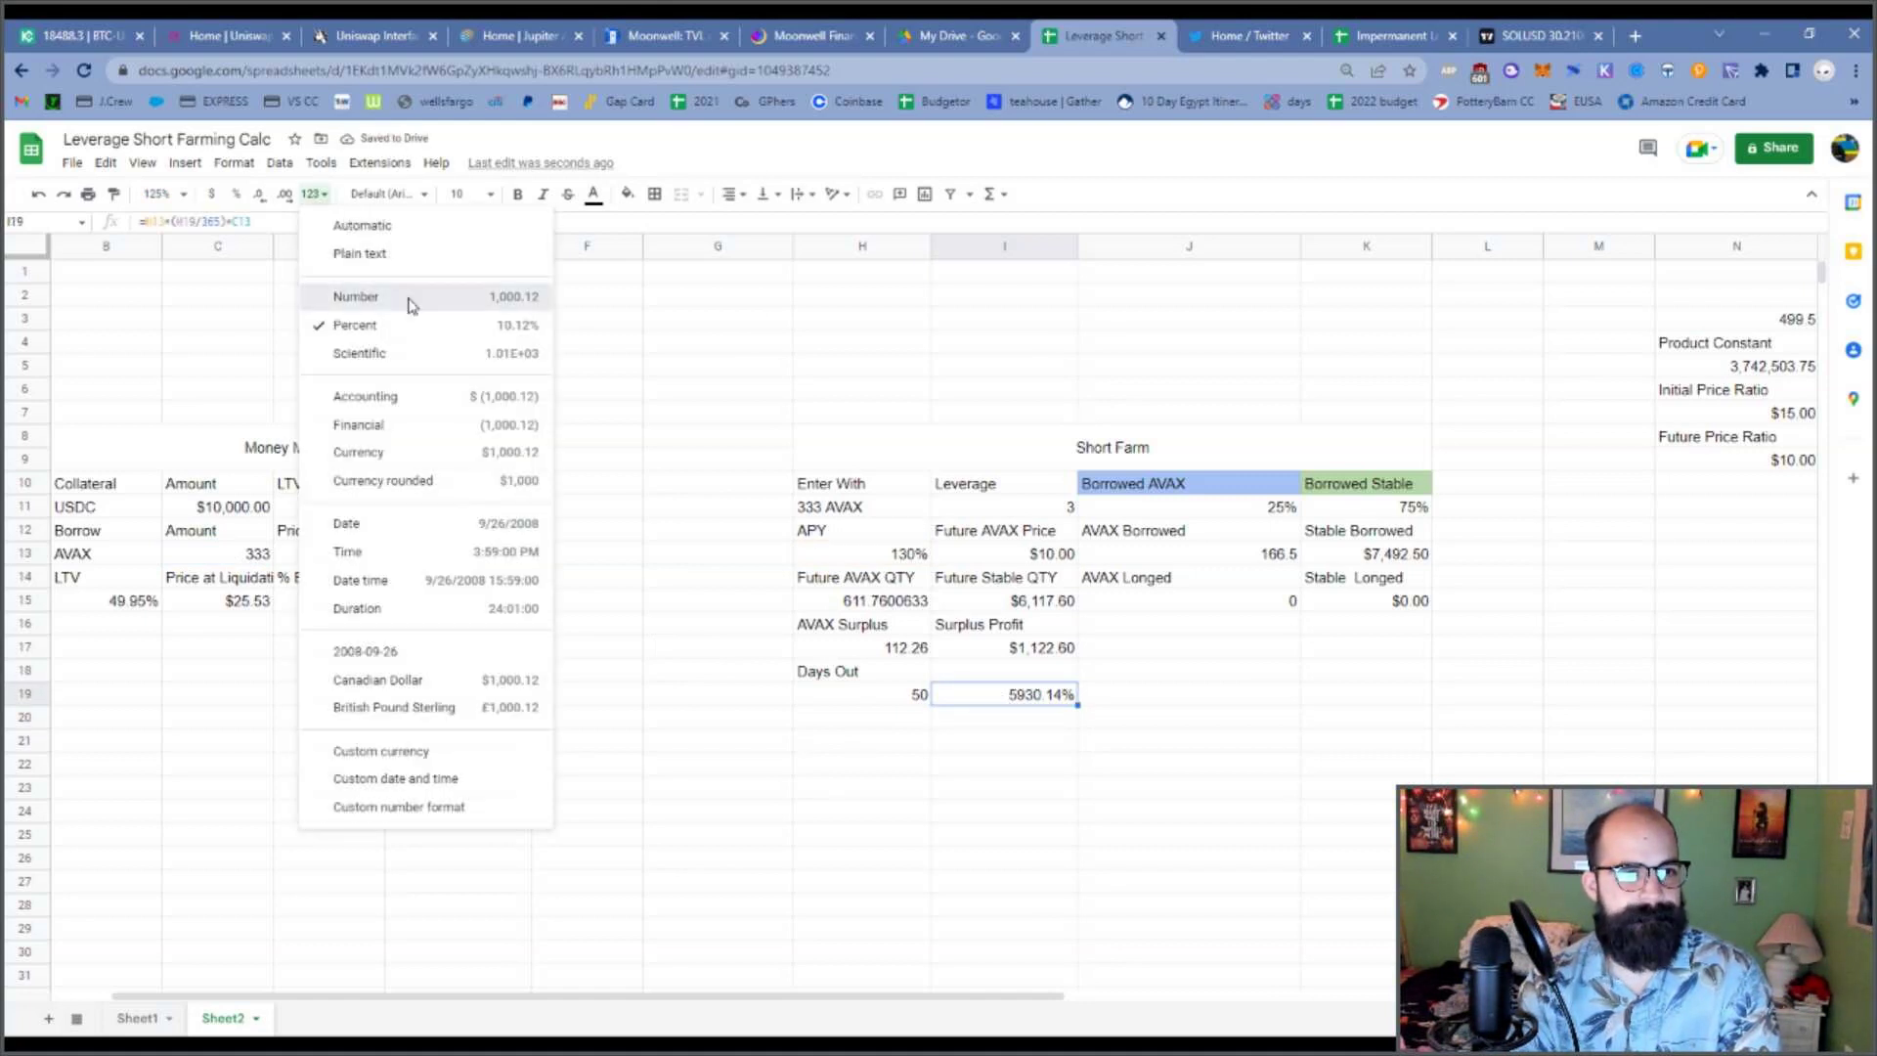
click(407, 298)
click(1064, 775)
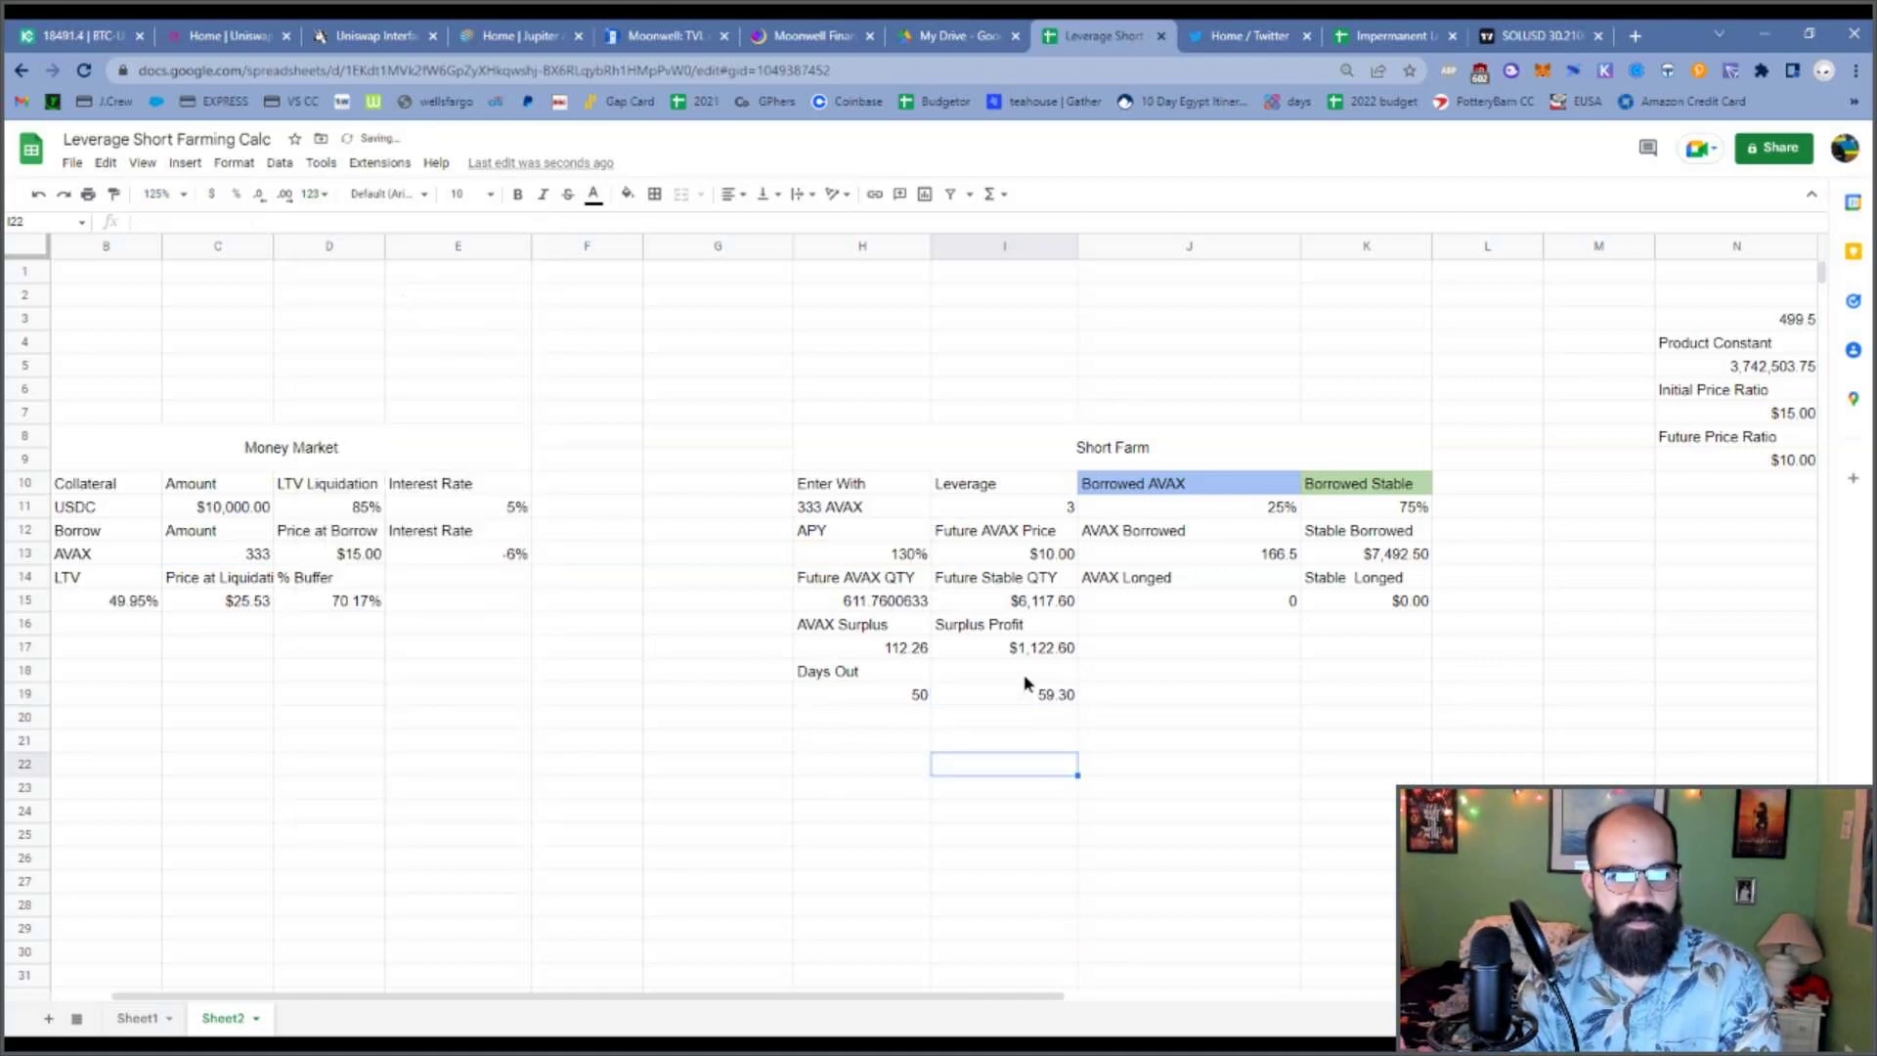
Enter the label "AVAX Yielded" in I18, correcting the spelling of "Yielded".
click(1023, 677)
text(AVAX )
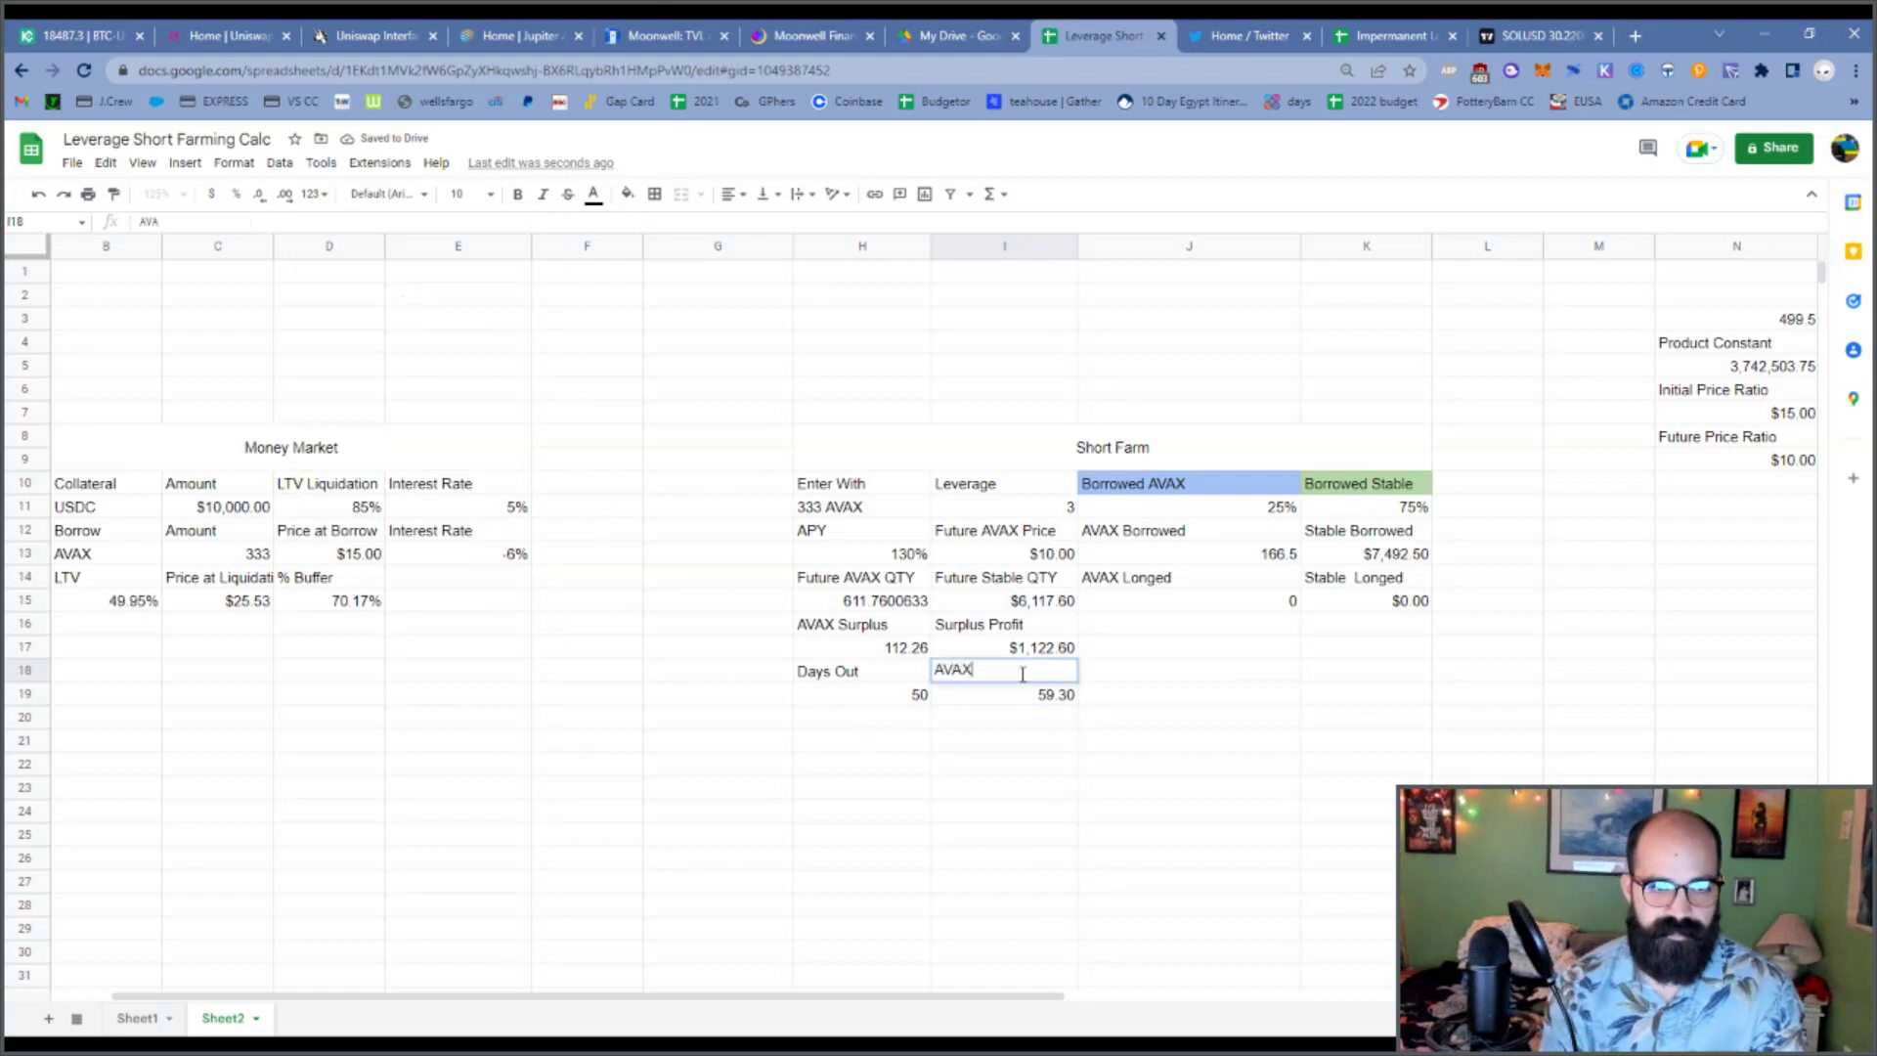
text(Ye)
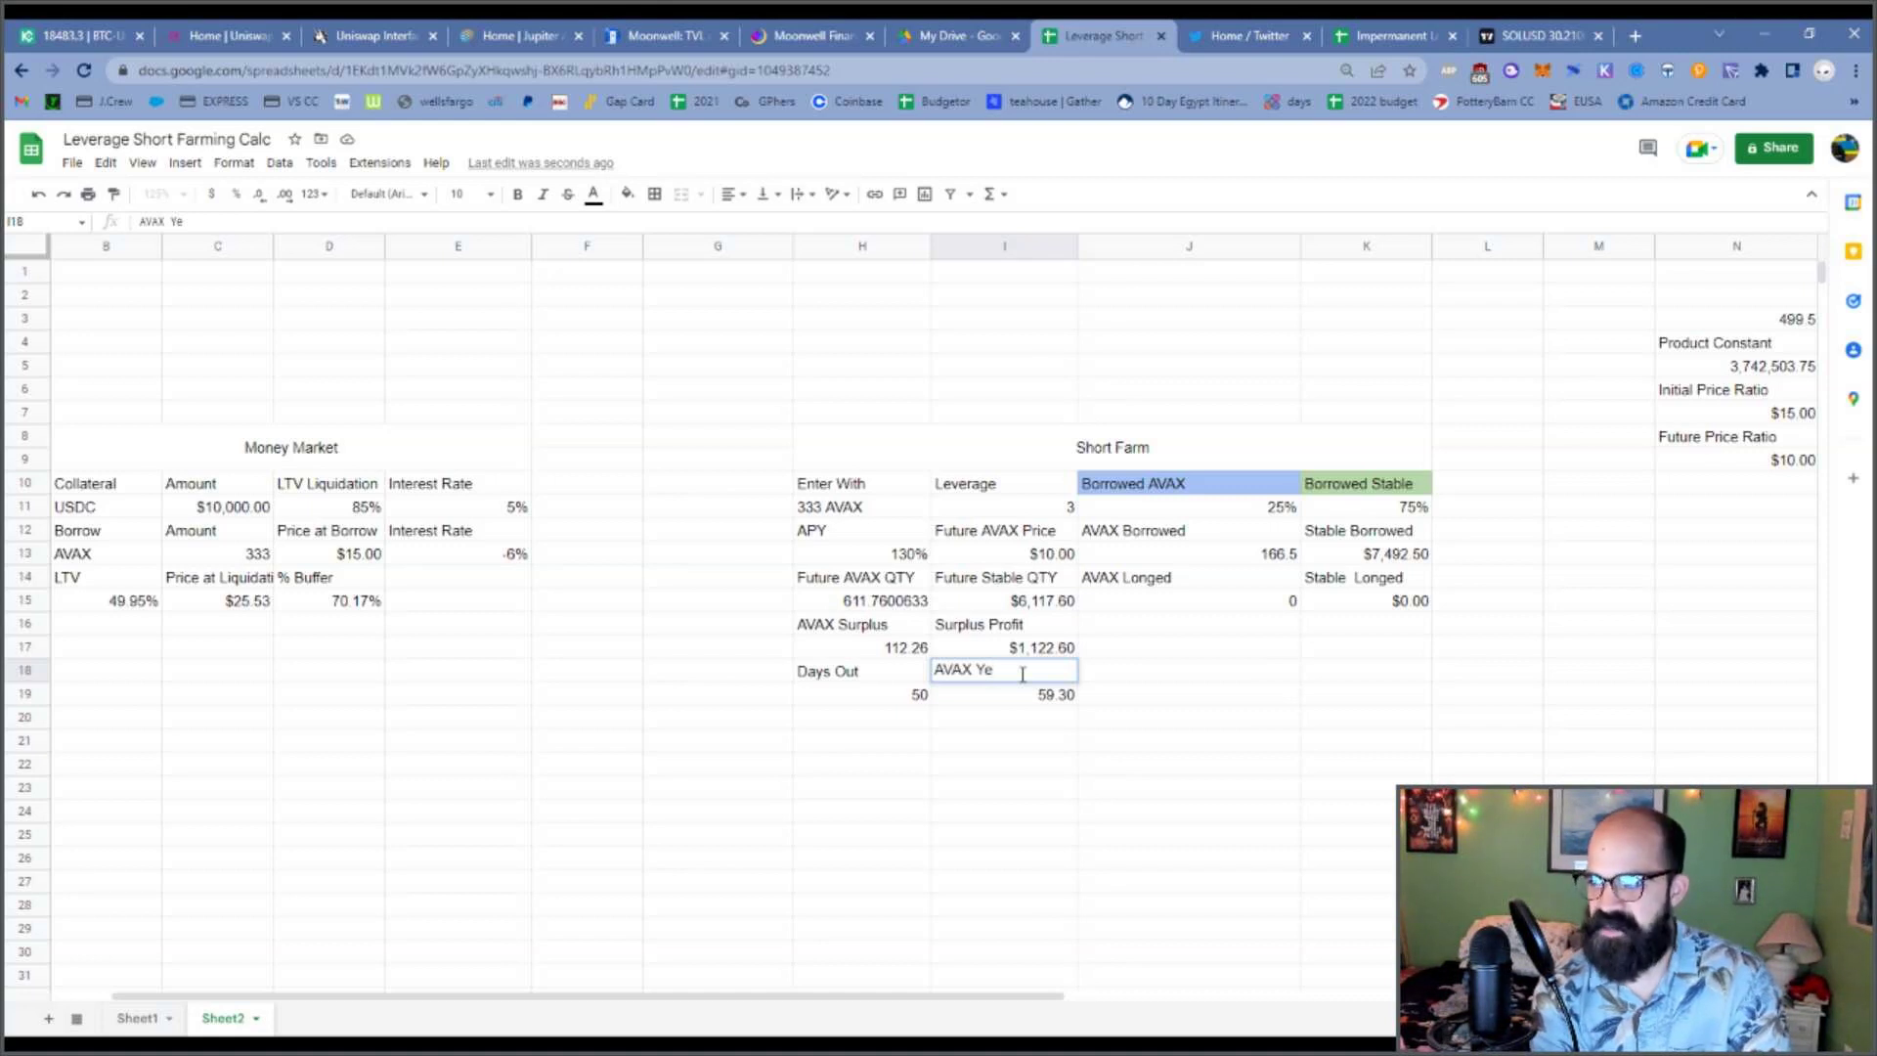
text(ilded)
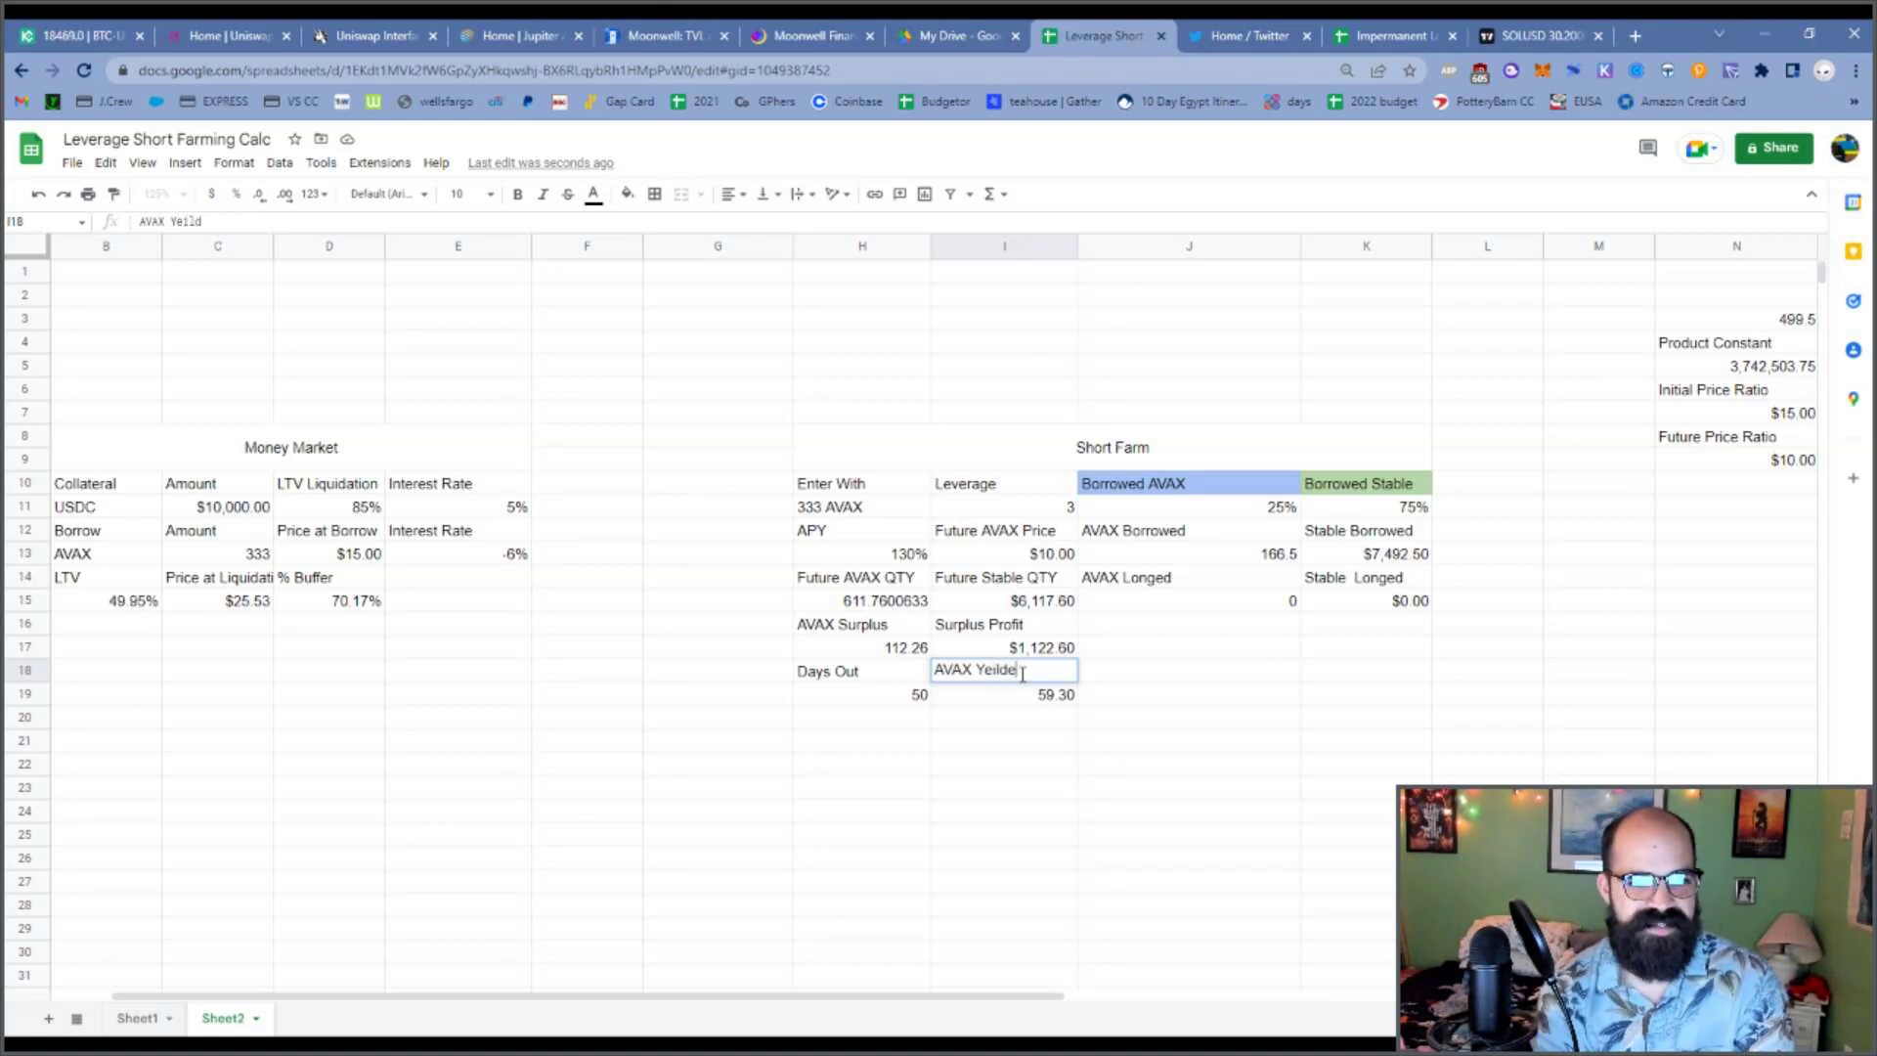
key(Return)
click(1023, 679)
click(199, 225)
key(BackSpace)
key(BackSpace)
text(ie)
key(Return)
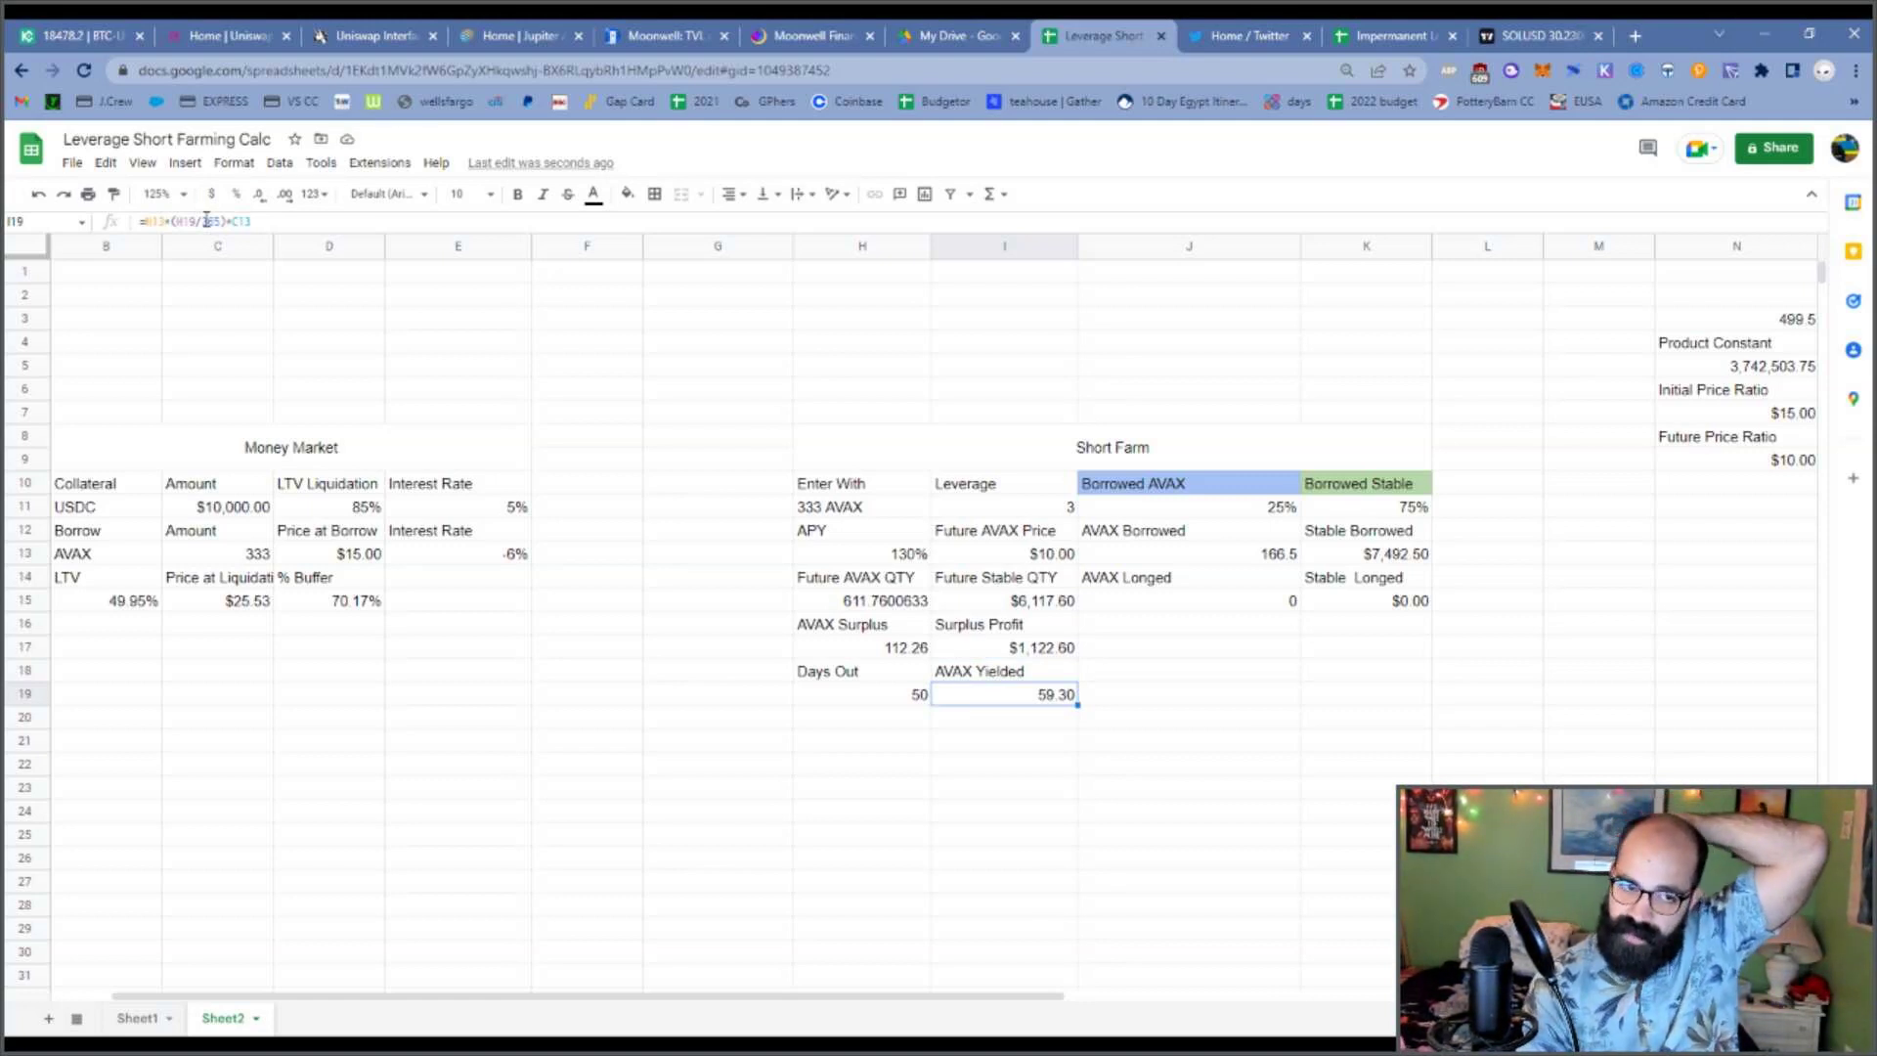
Add a "Total Profit" label in H20.
key(Return)
text(Total Profit)
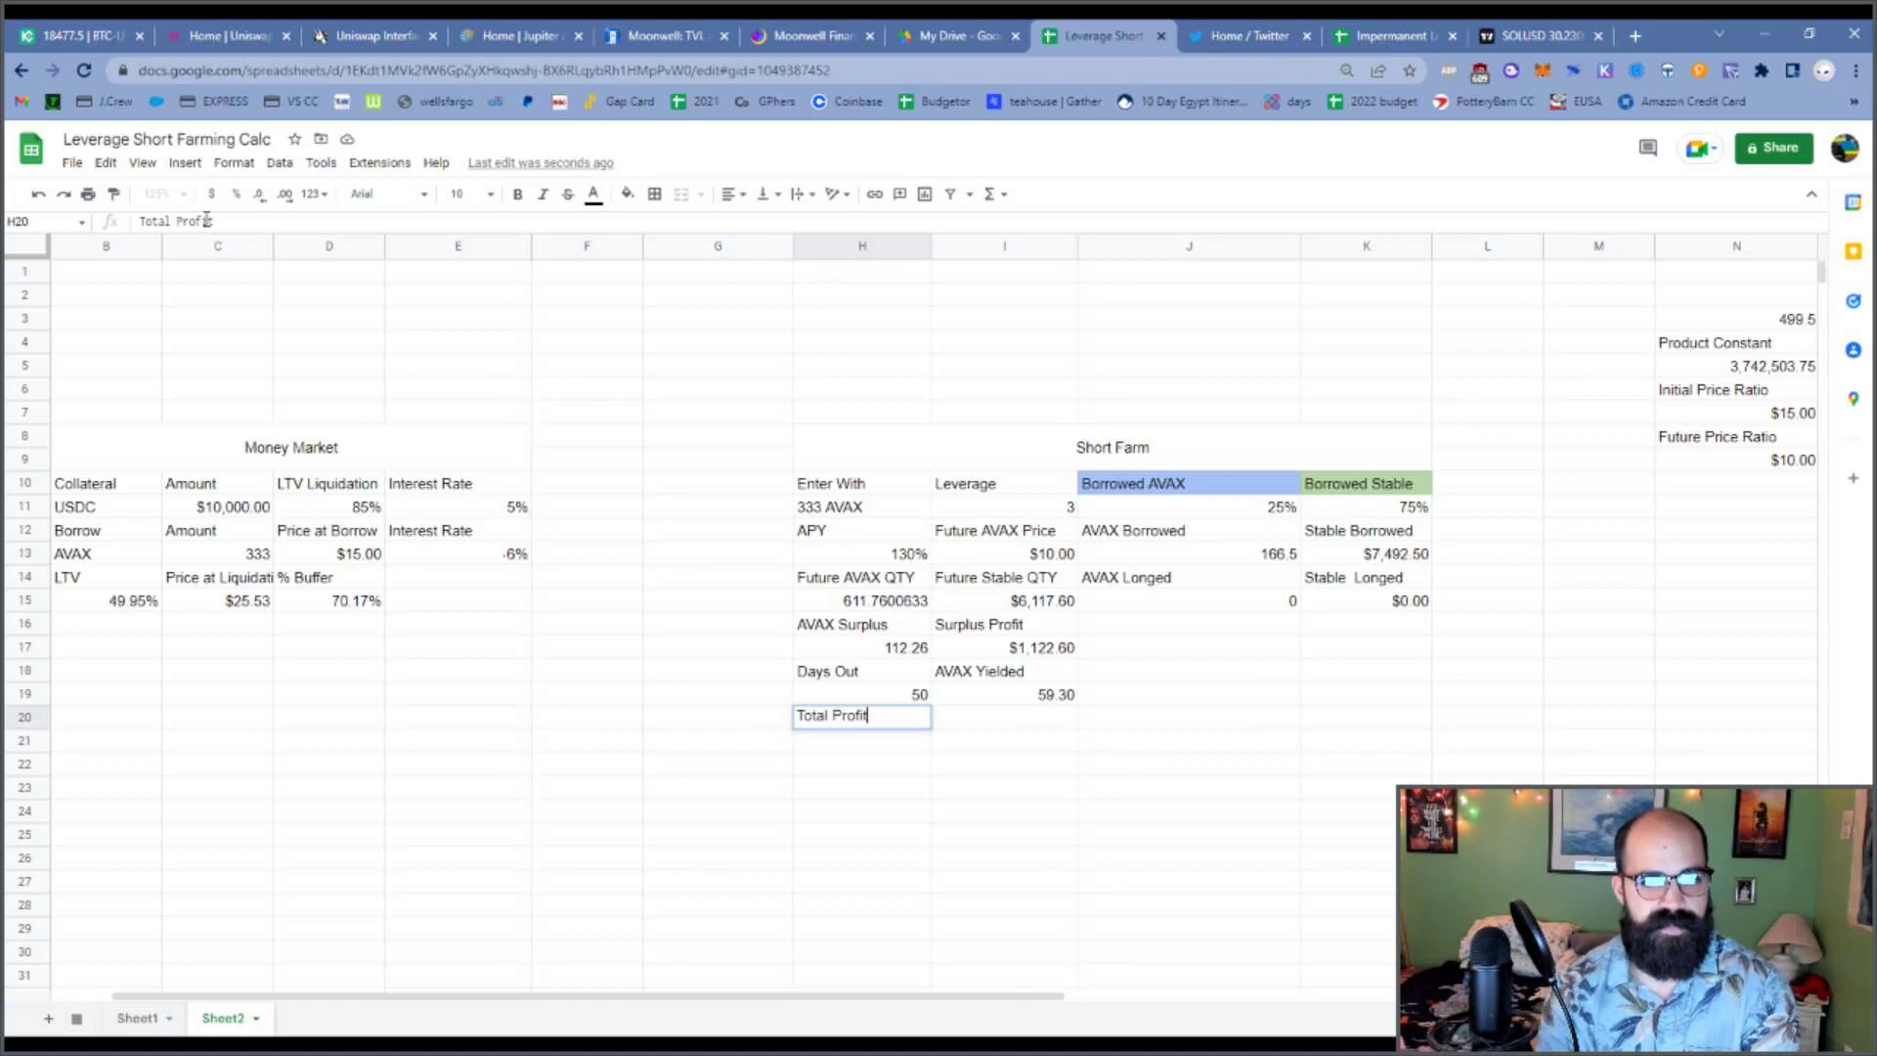
key(Return)
Enter the total profit formula =I19+H17*I13 in H21, using AVAX yielded, AVAX surplus and the future AVAX price.
key(Right)
key(Left)
text(=)
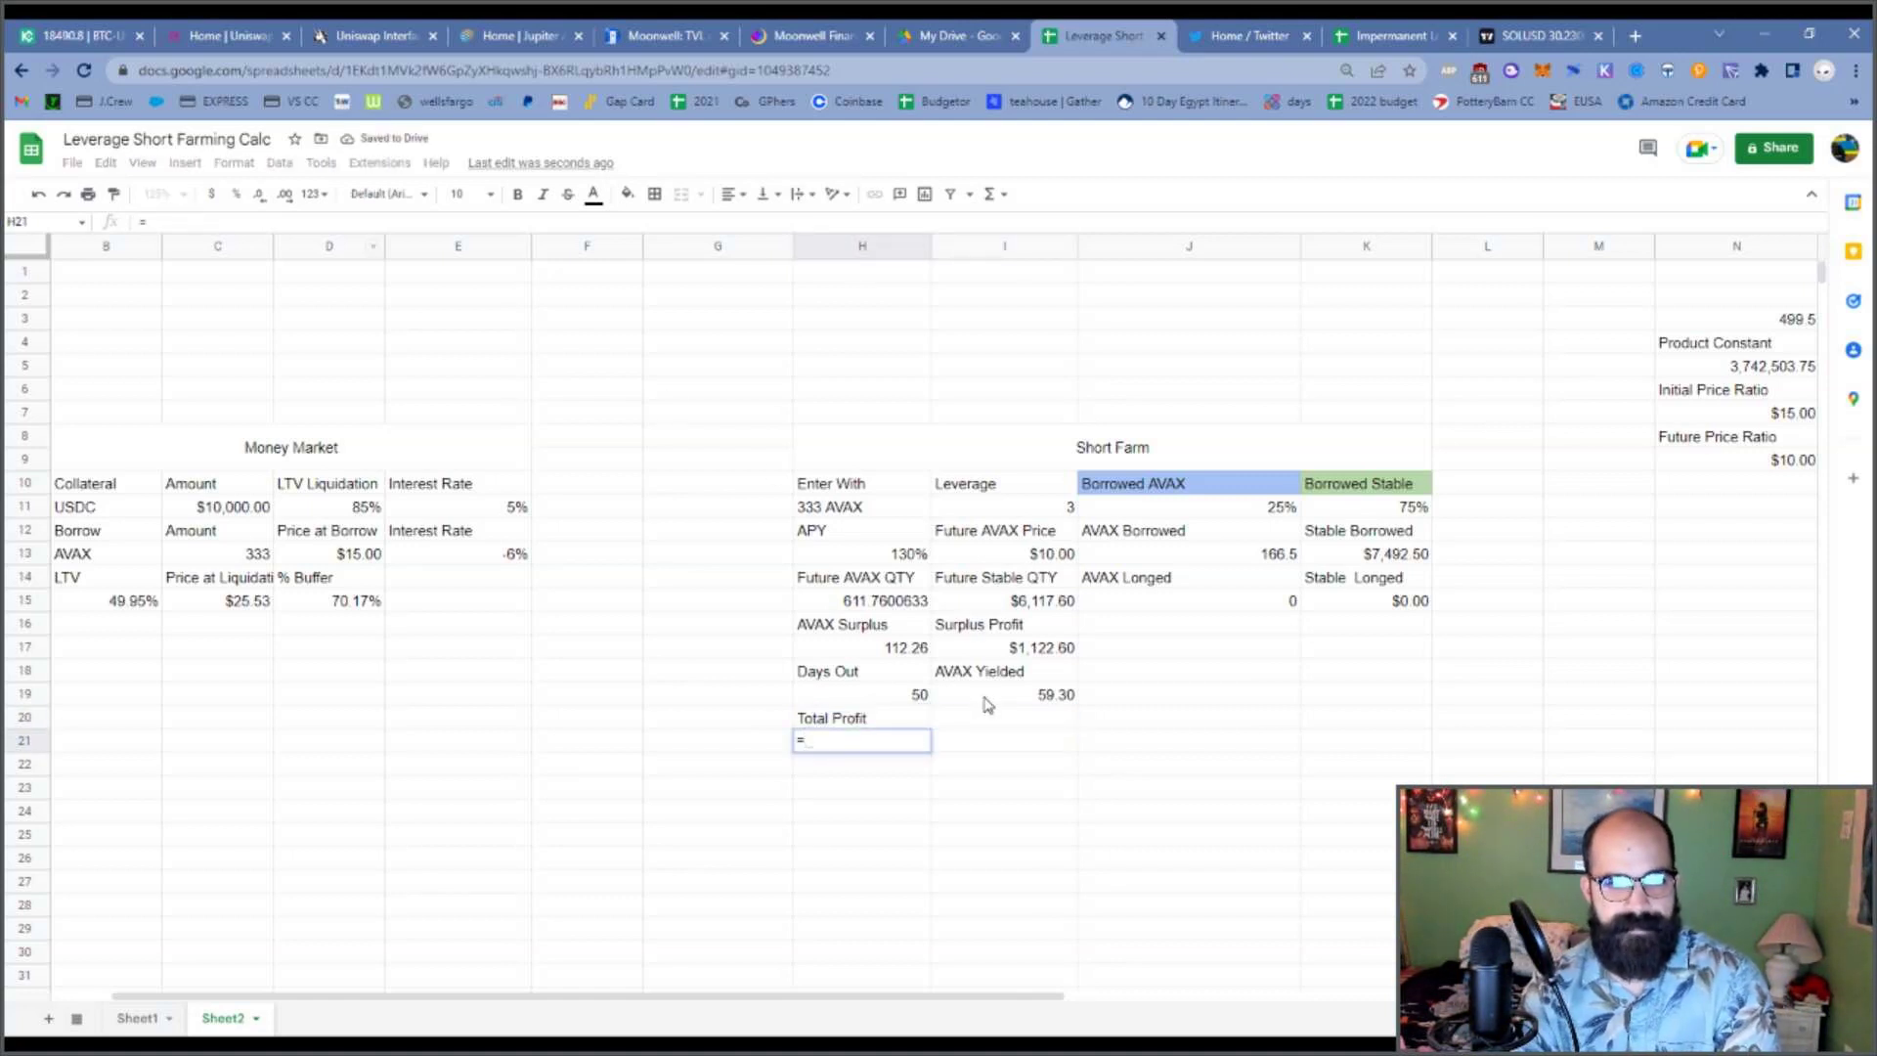
click(985, 697)
text(+)
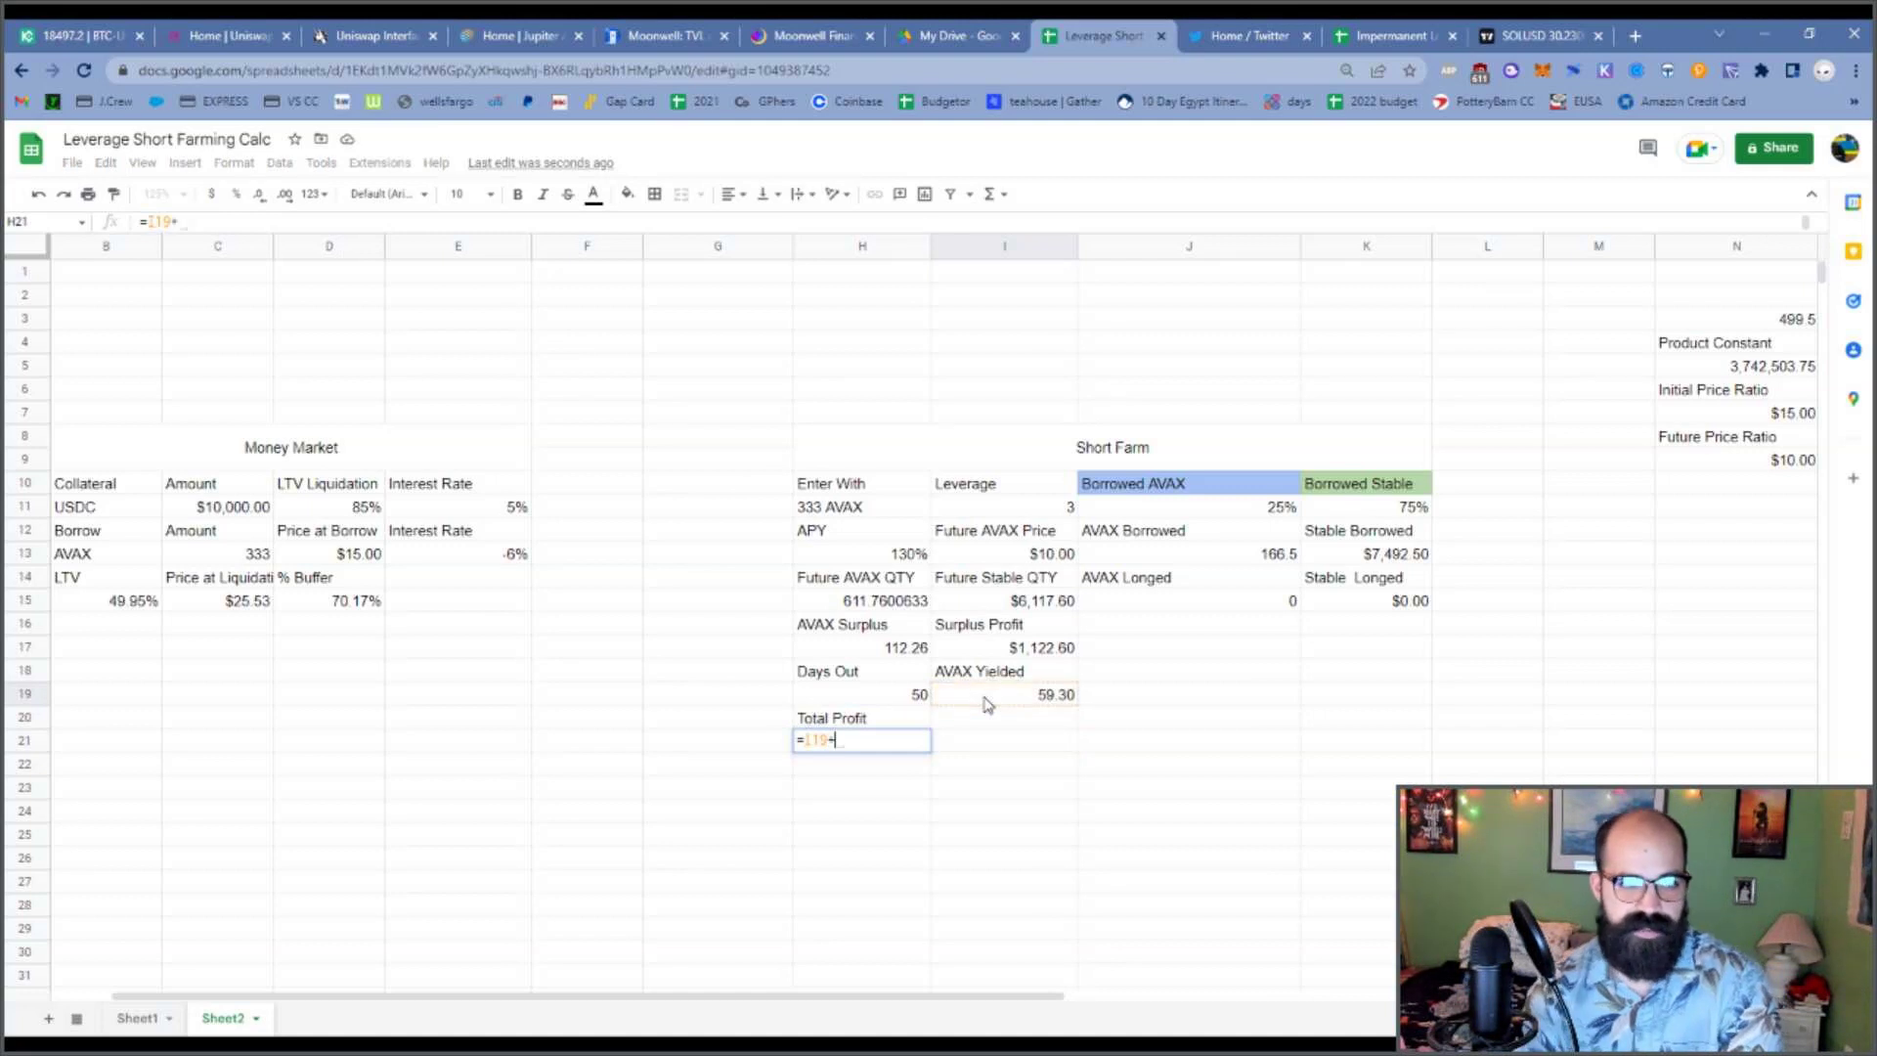
click(919, 653)
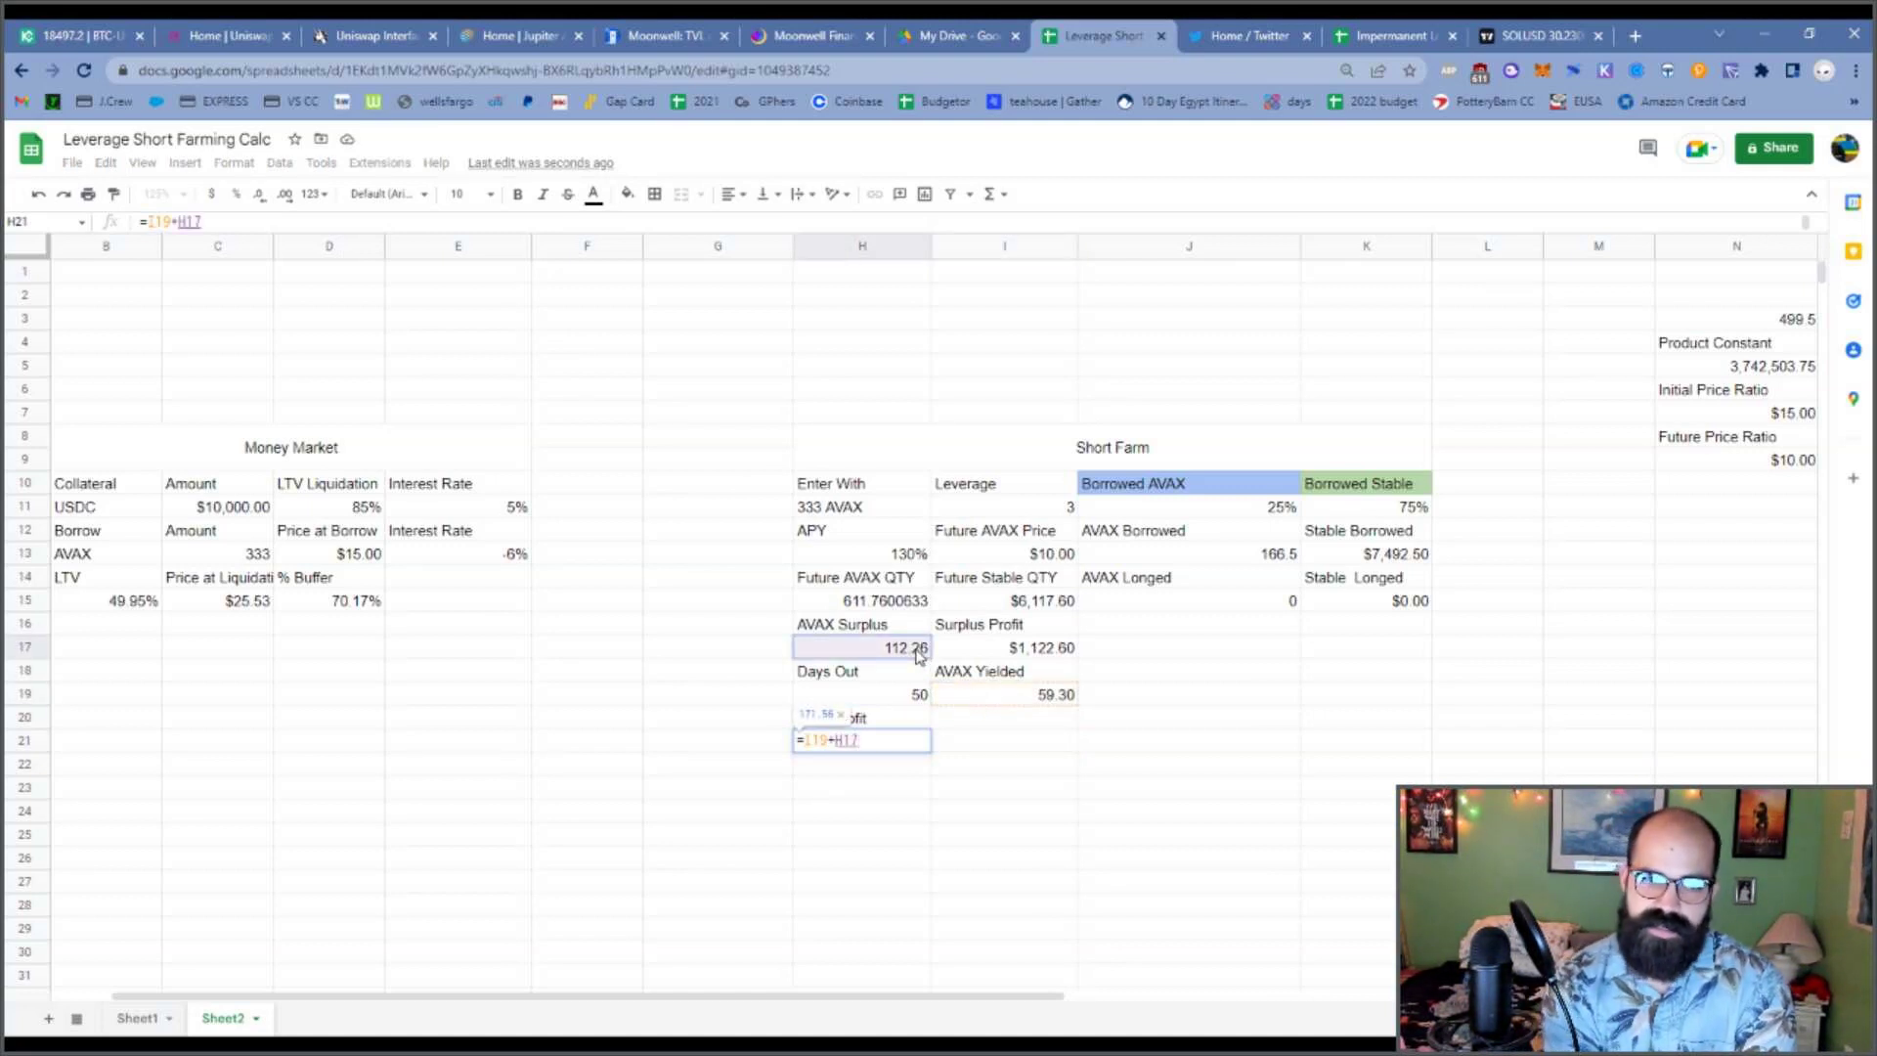
text(*)
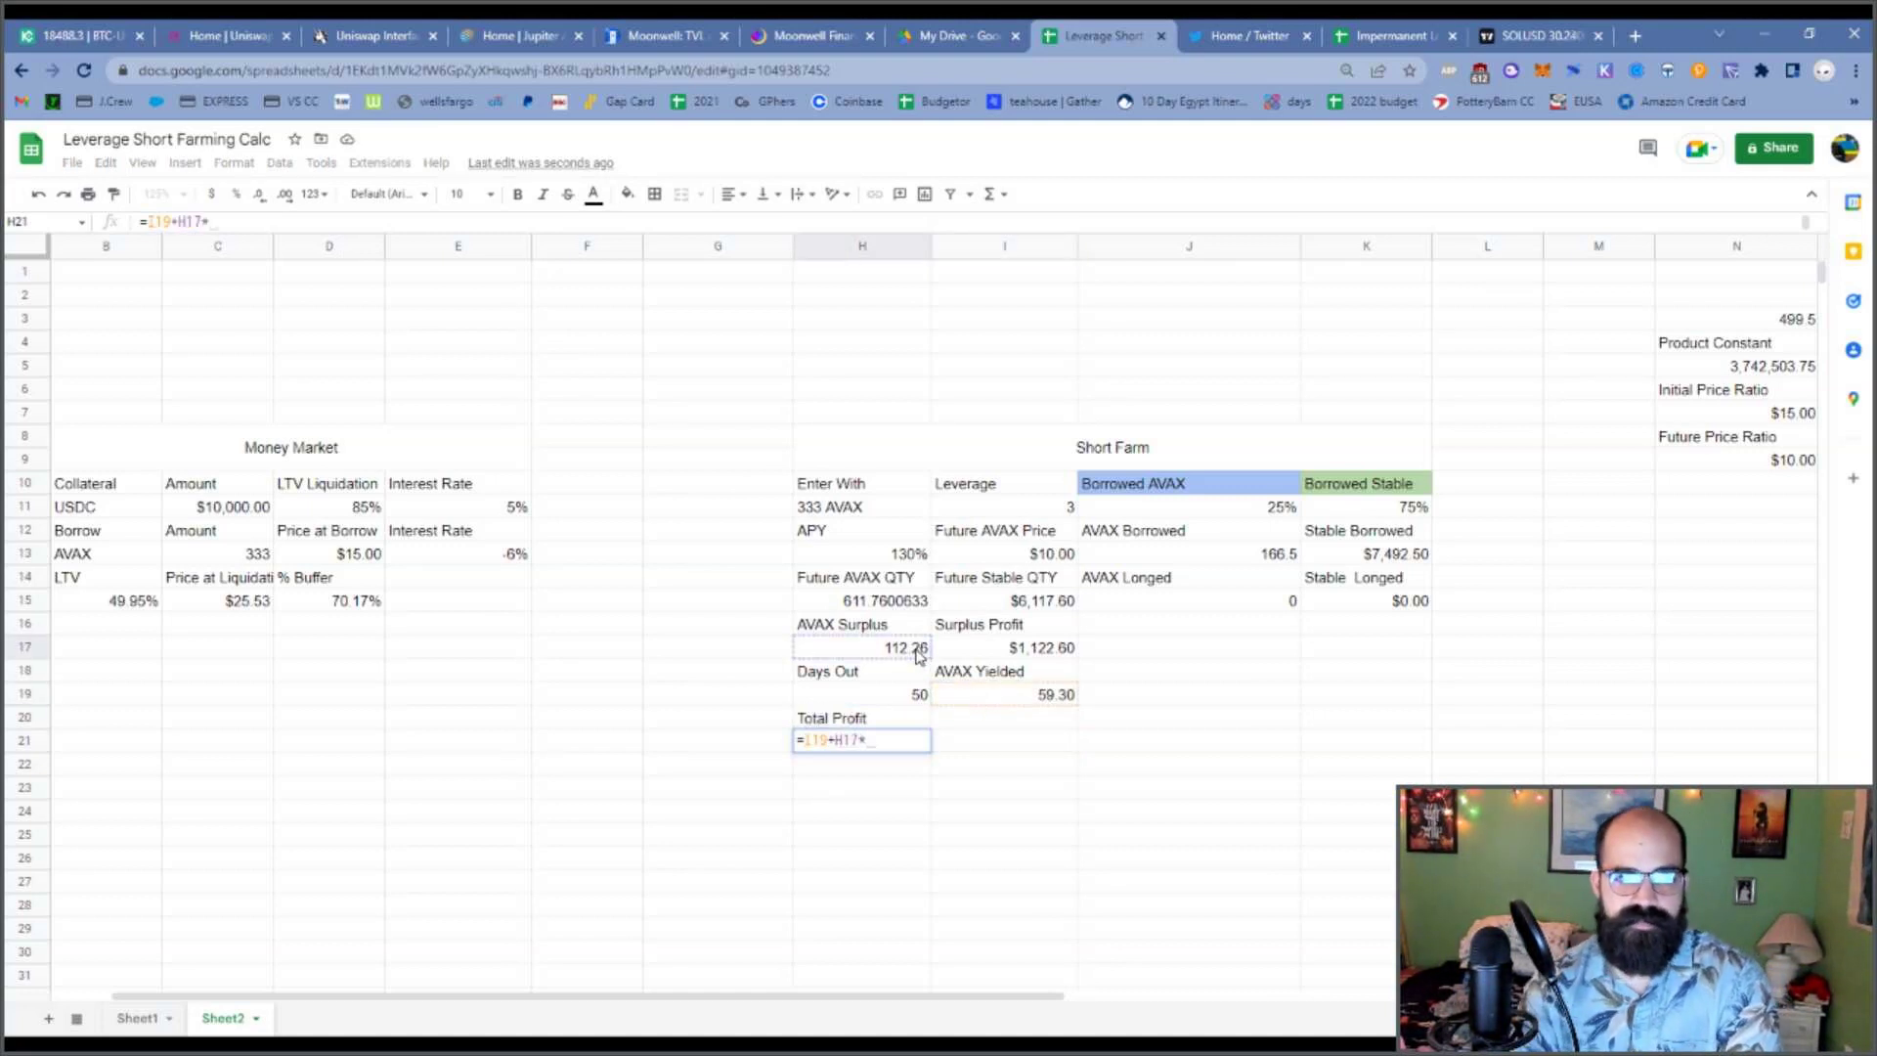
click(1003, 554)
key(Return)
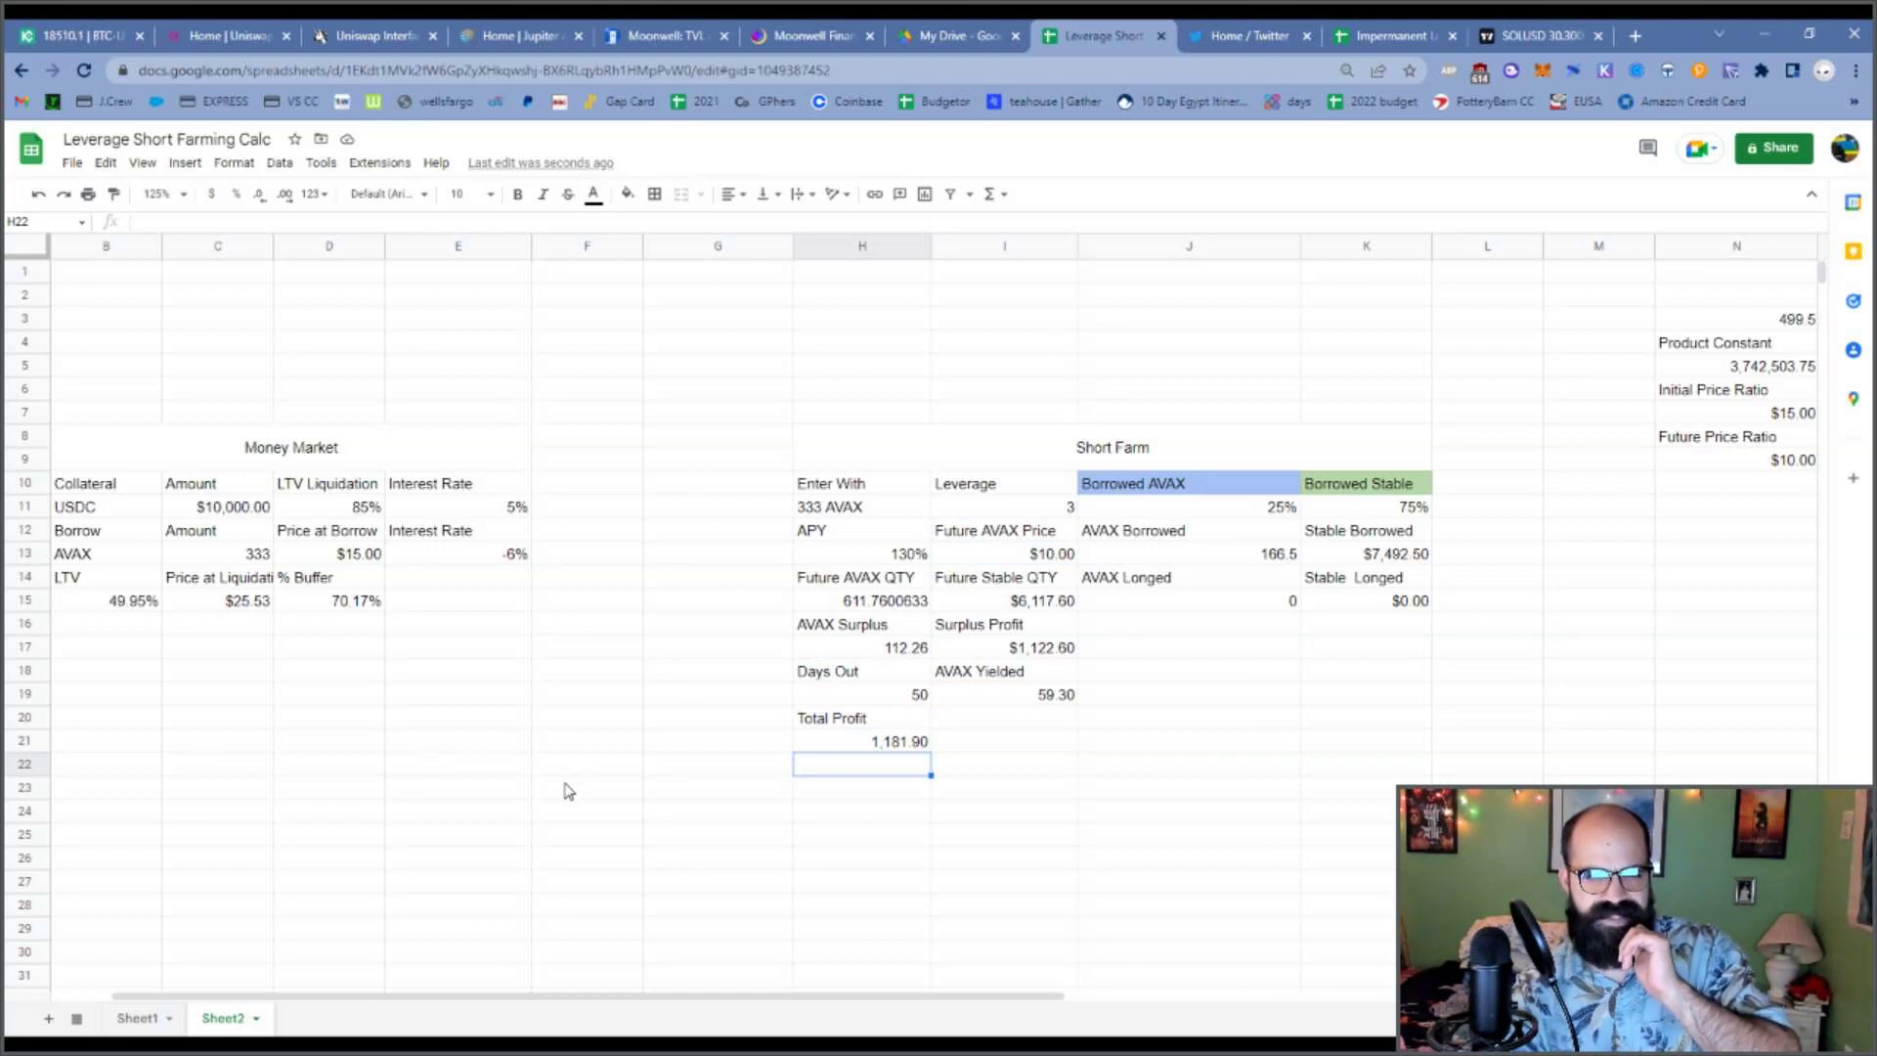
Check the source cells and group the sum in the H21 formula with parentheses so it reads =(I19+H17)*I13.
click(978, 696)
click(919, 655)
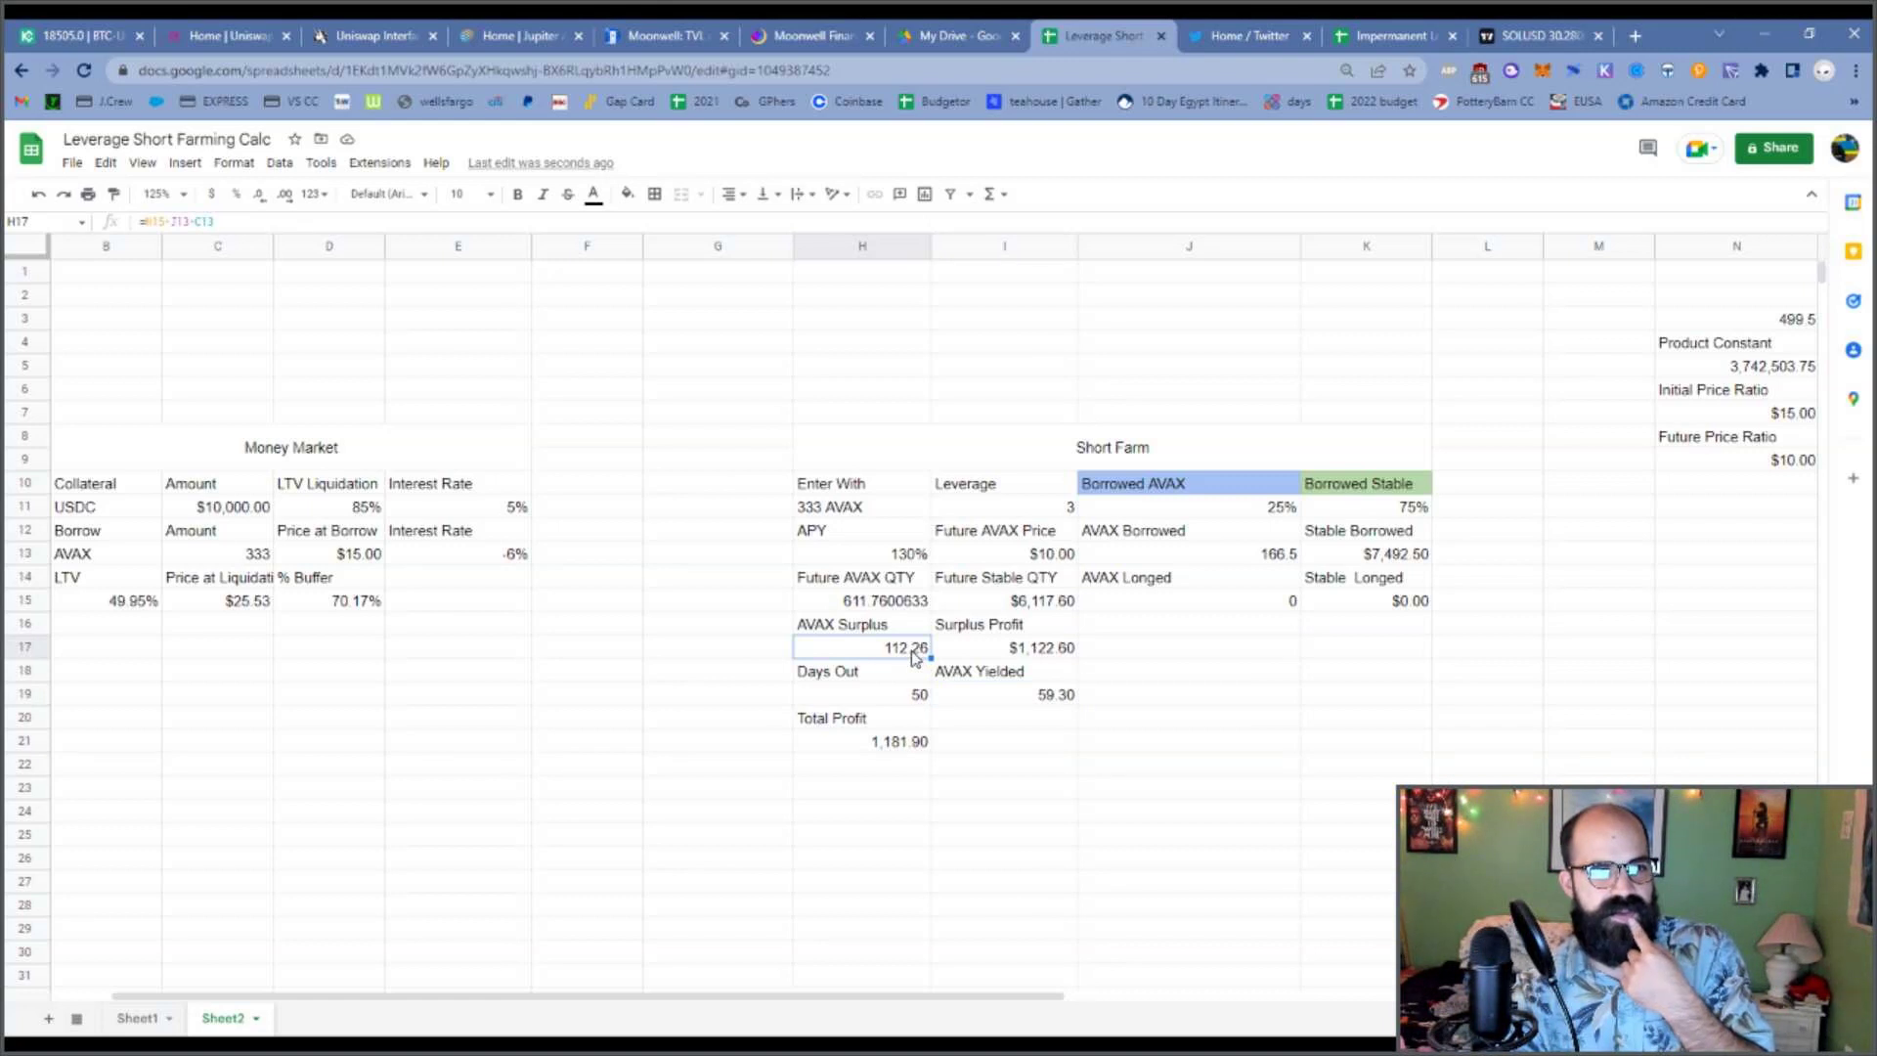
click(897, 741)
click(157, 224)
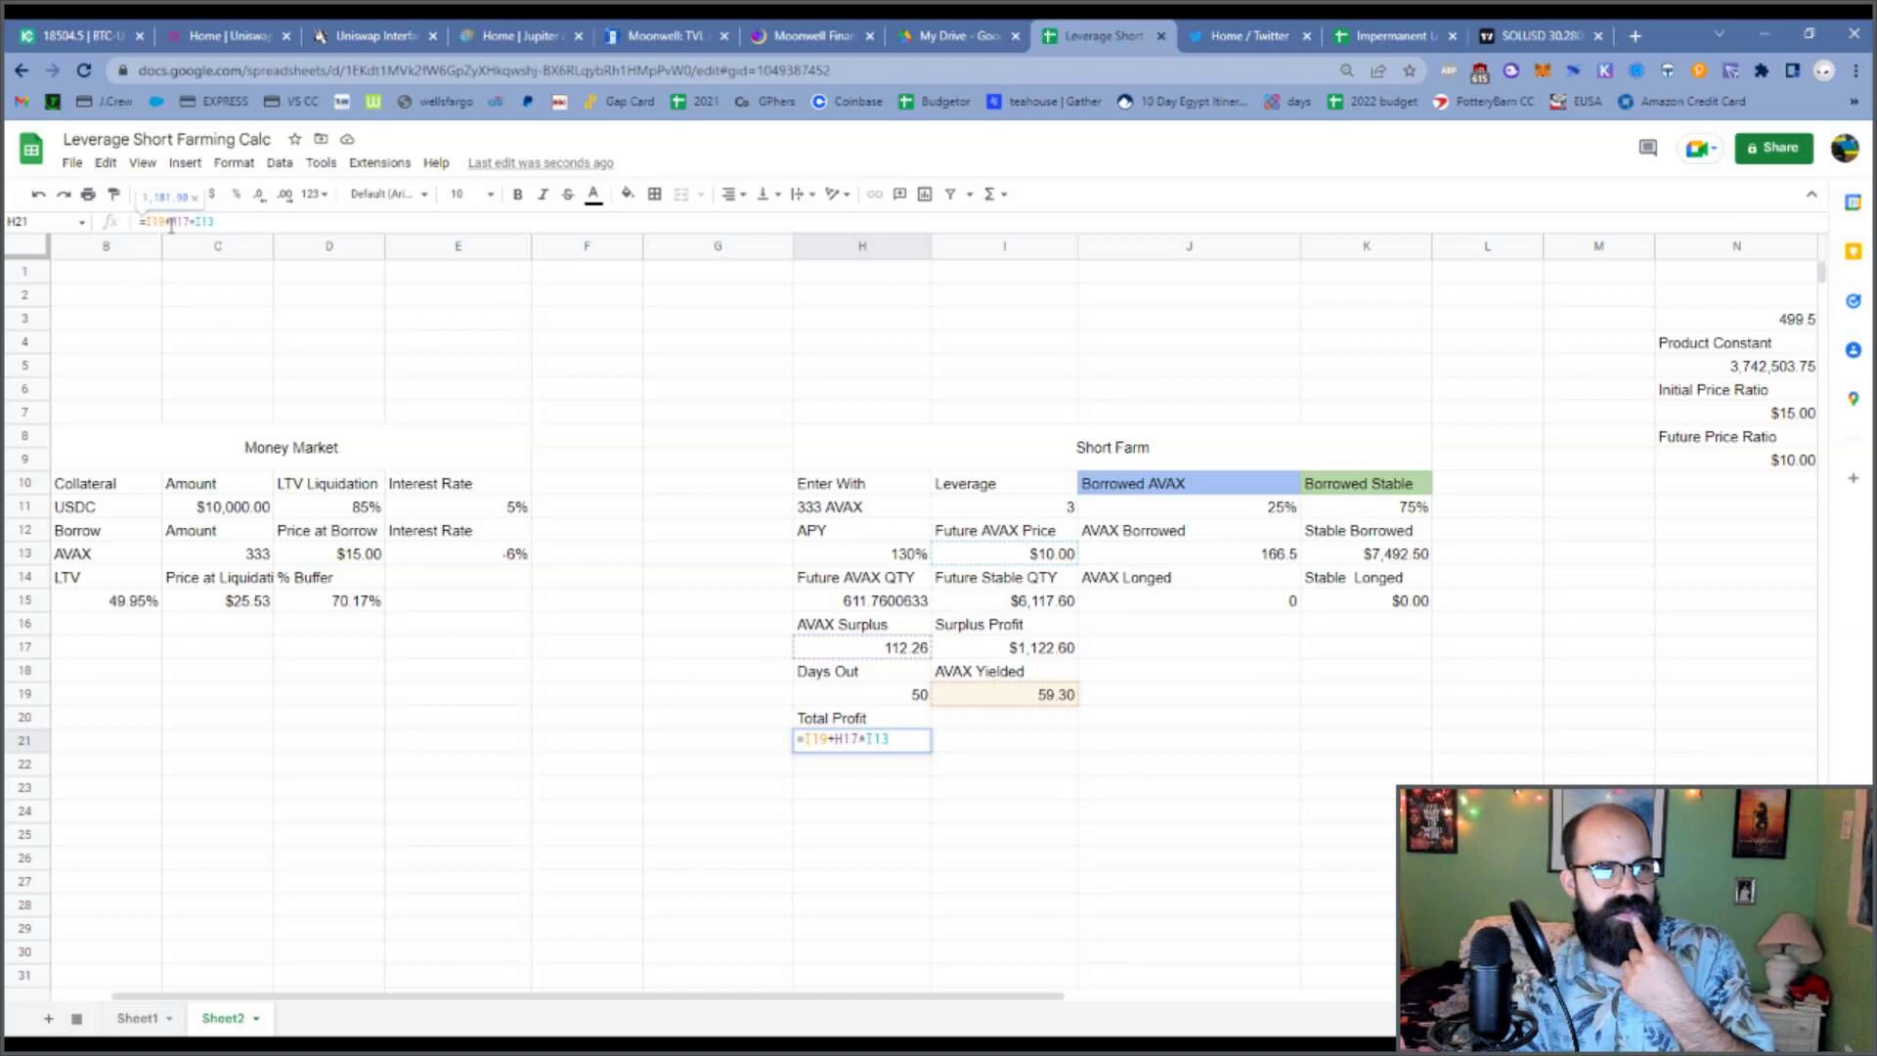
click(191, 223)
text())
key(Home)
key(Right)
text(()
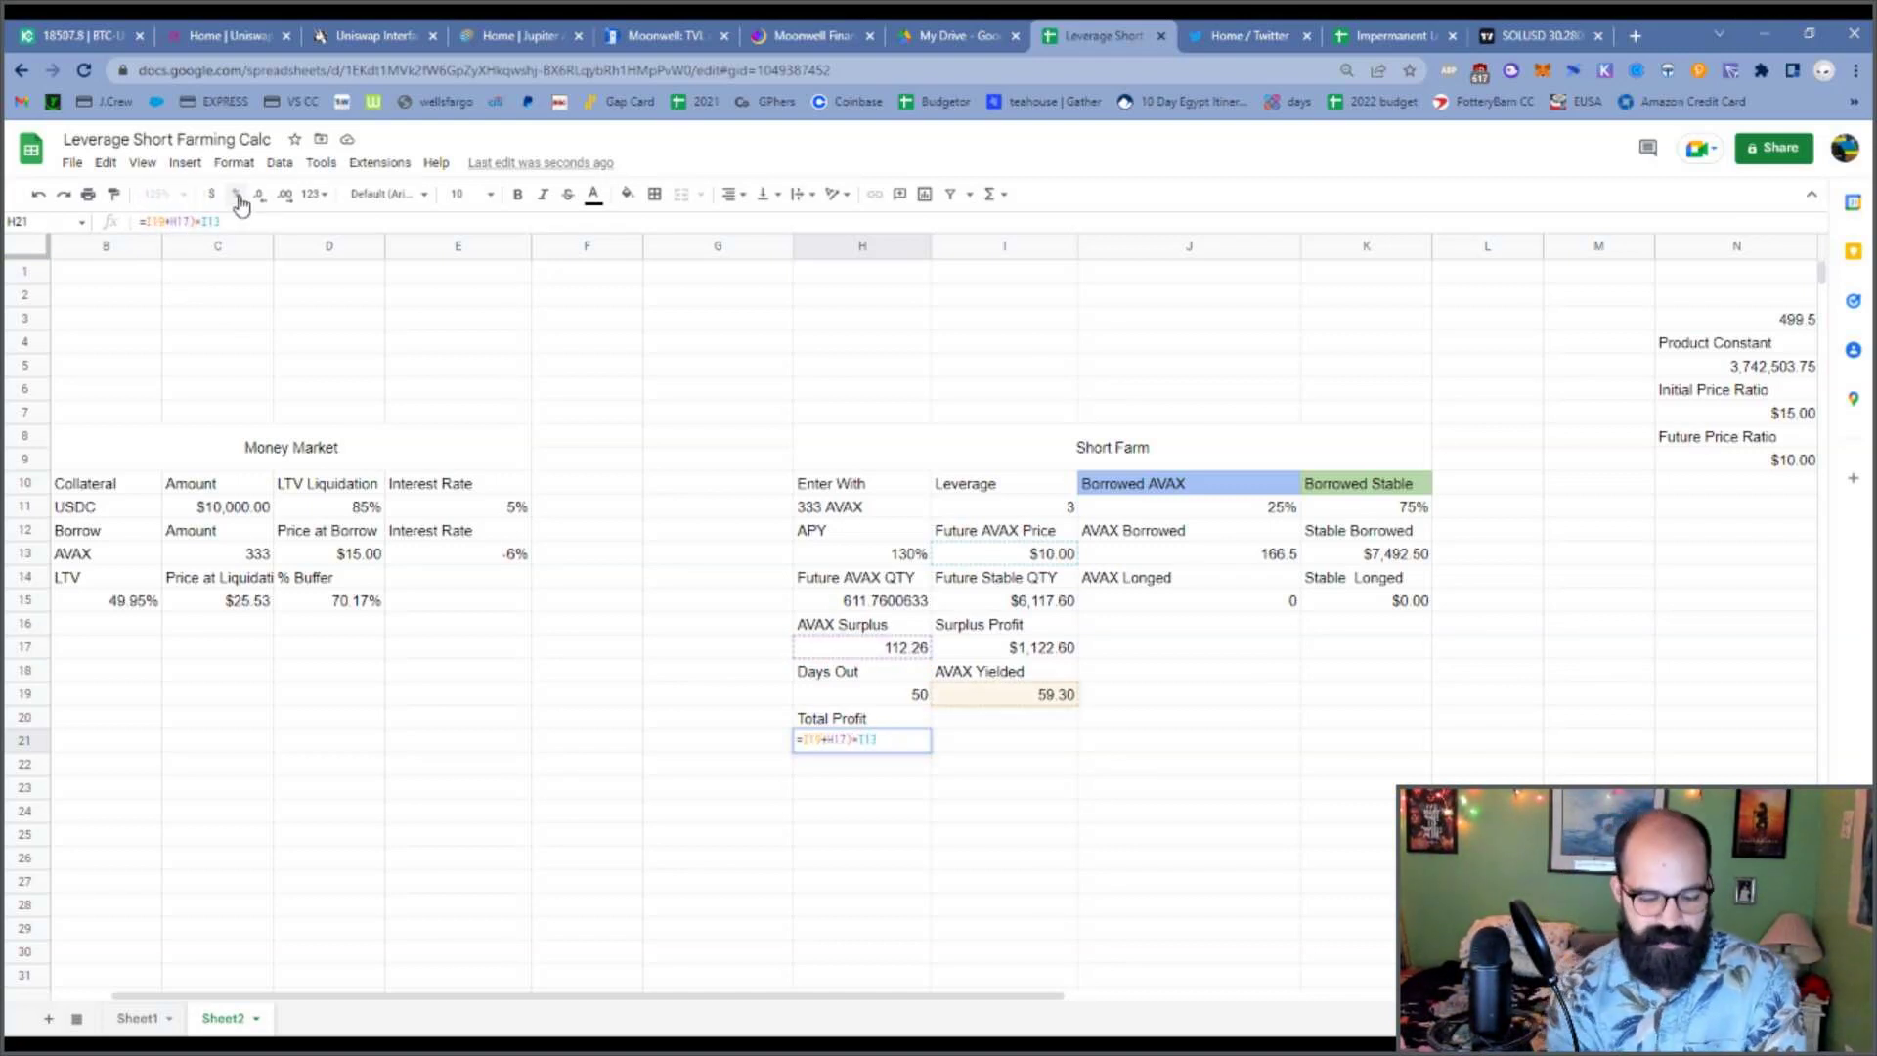
key(Return)
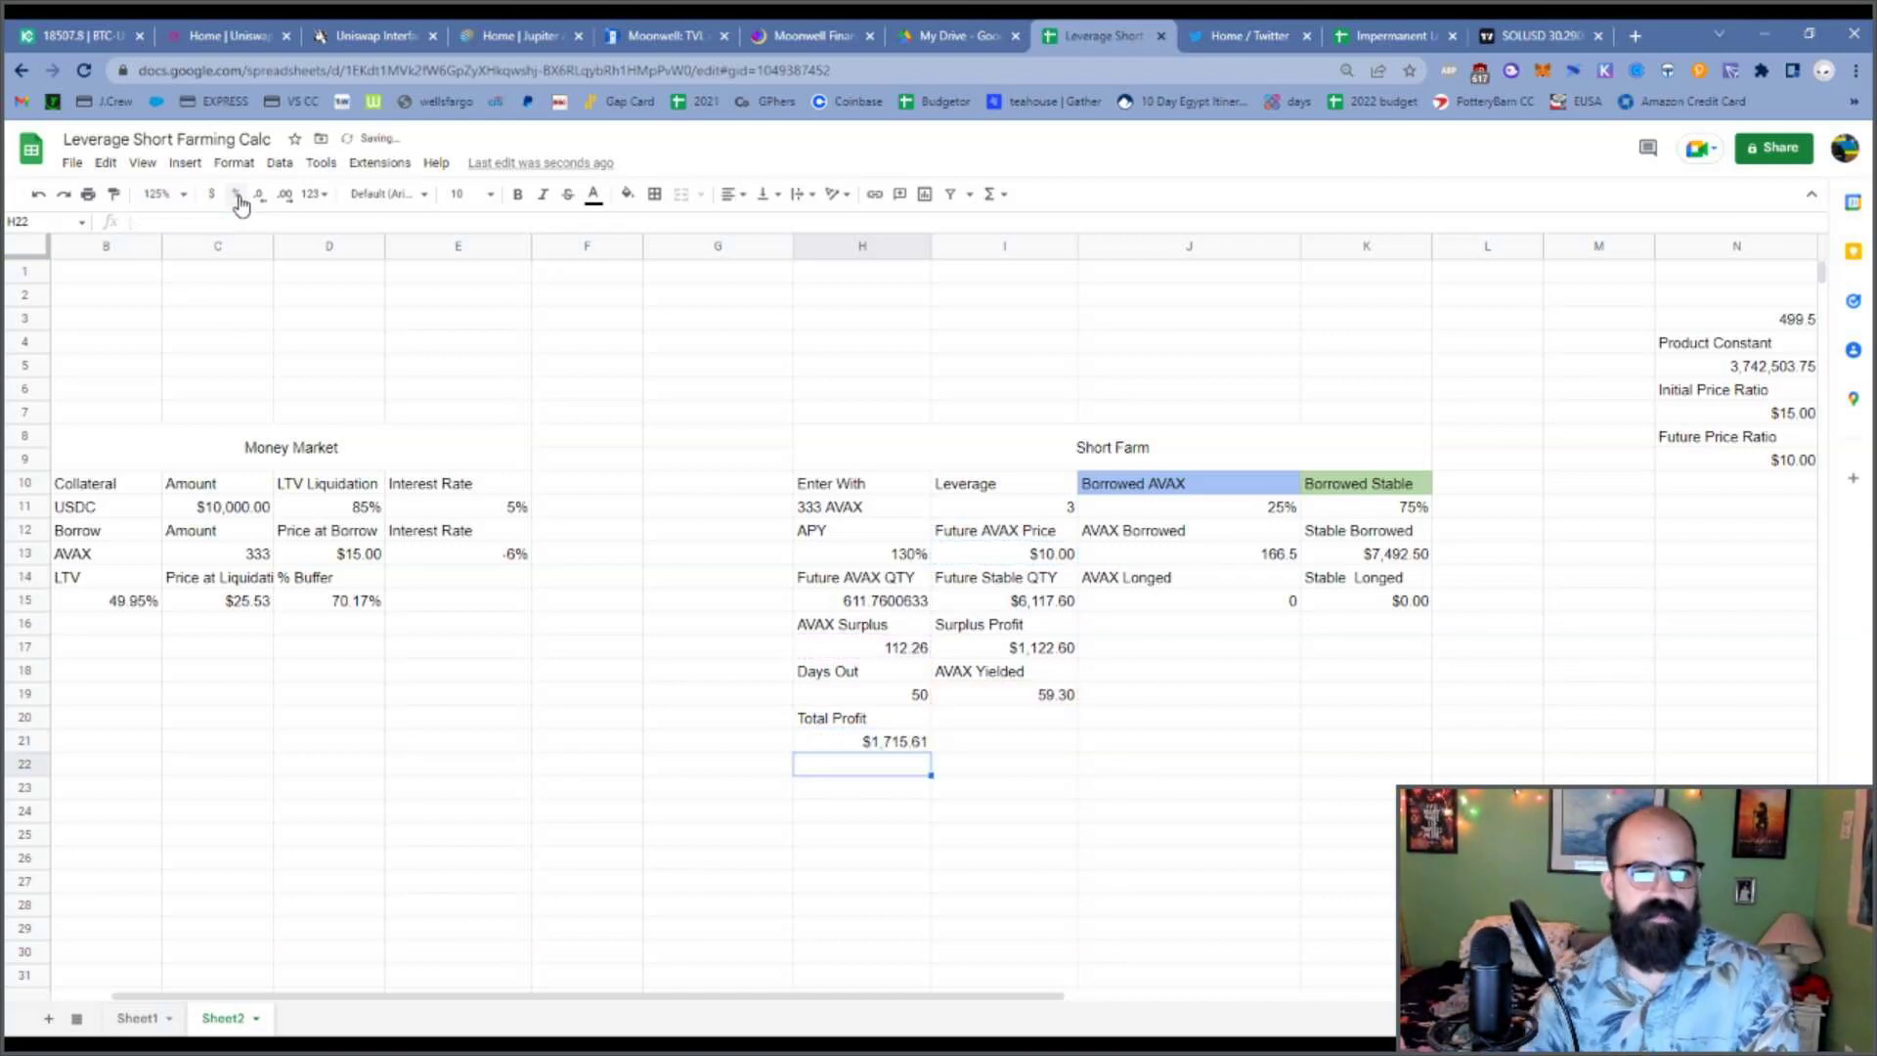
click(946, 767)
click(911, 741)
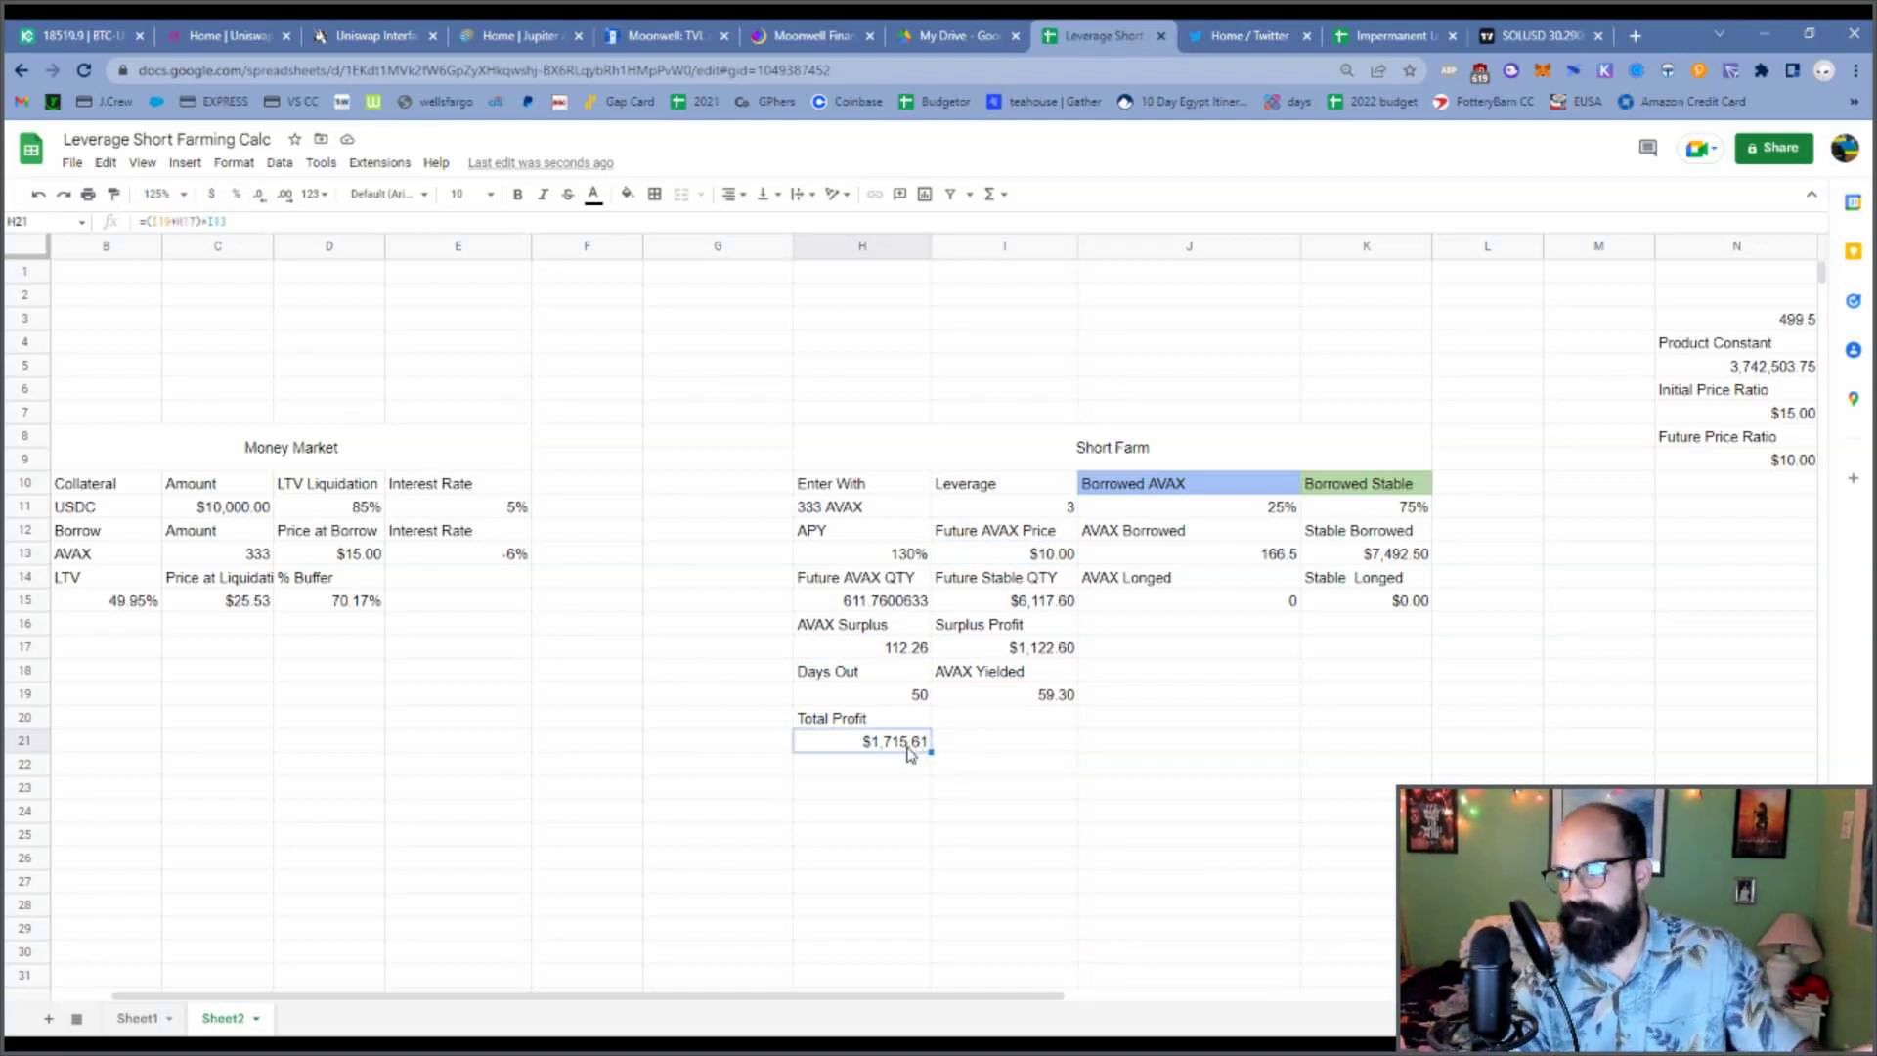
Change the label in H20 to "Total Farm Profit".
click(873, 722)
click(175, 221)
text(Farm)
key(Tab)
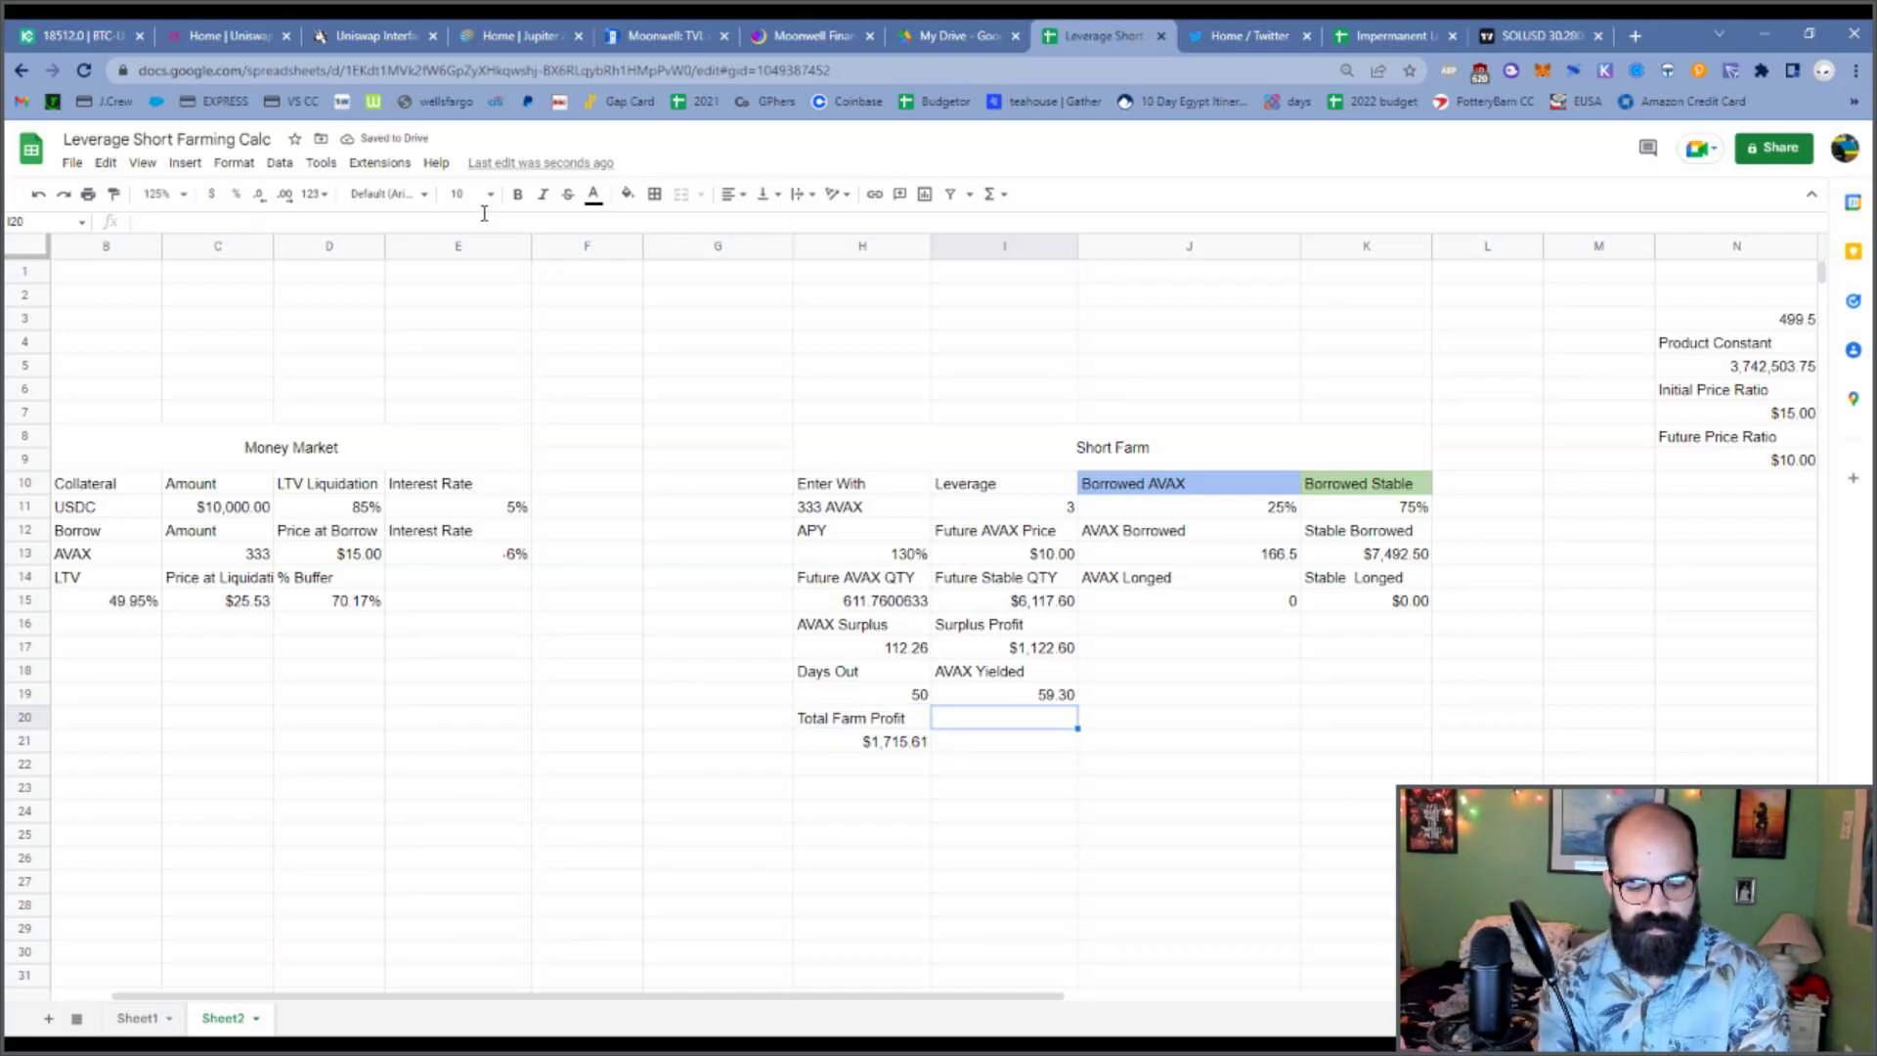
Add the label "Money Market Return" in I20.
text(Money )
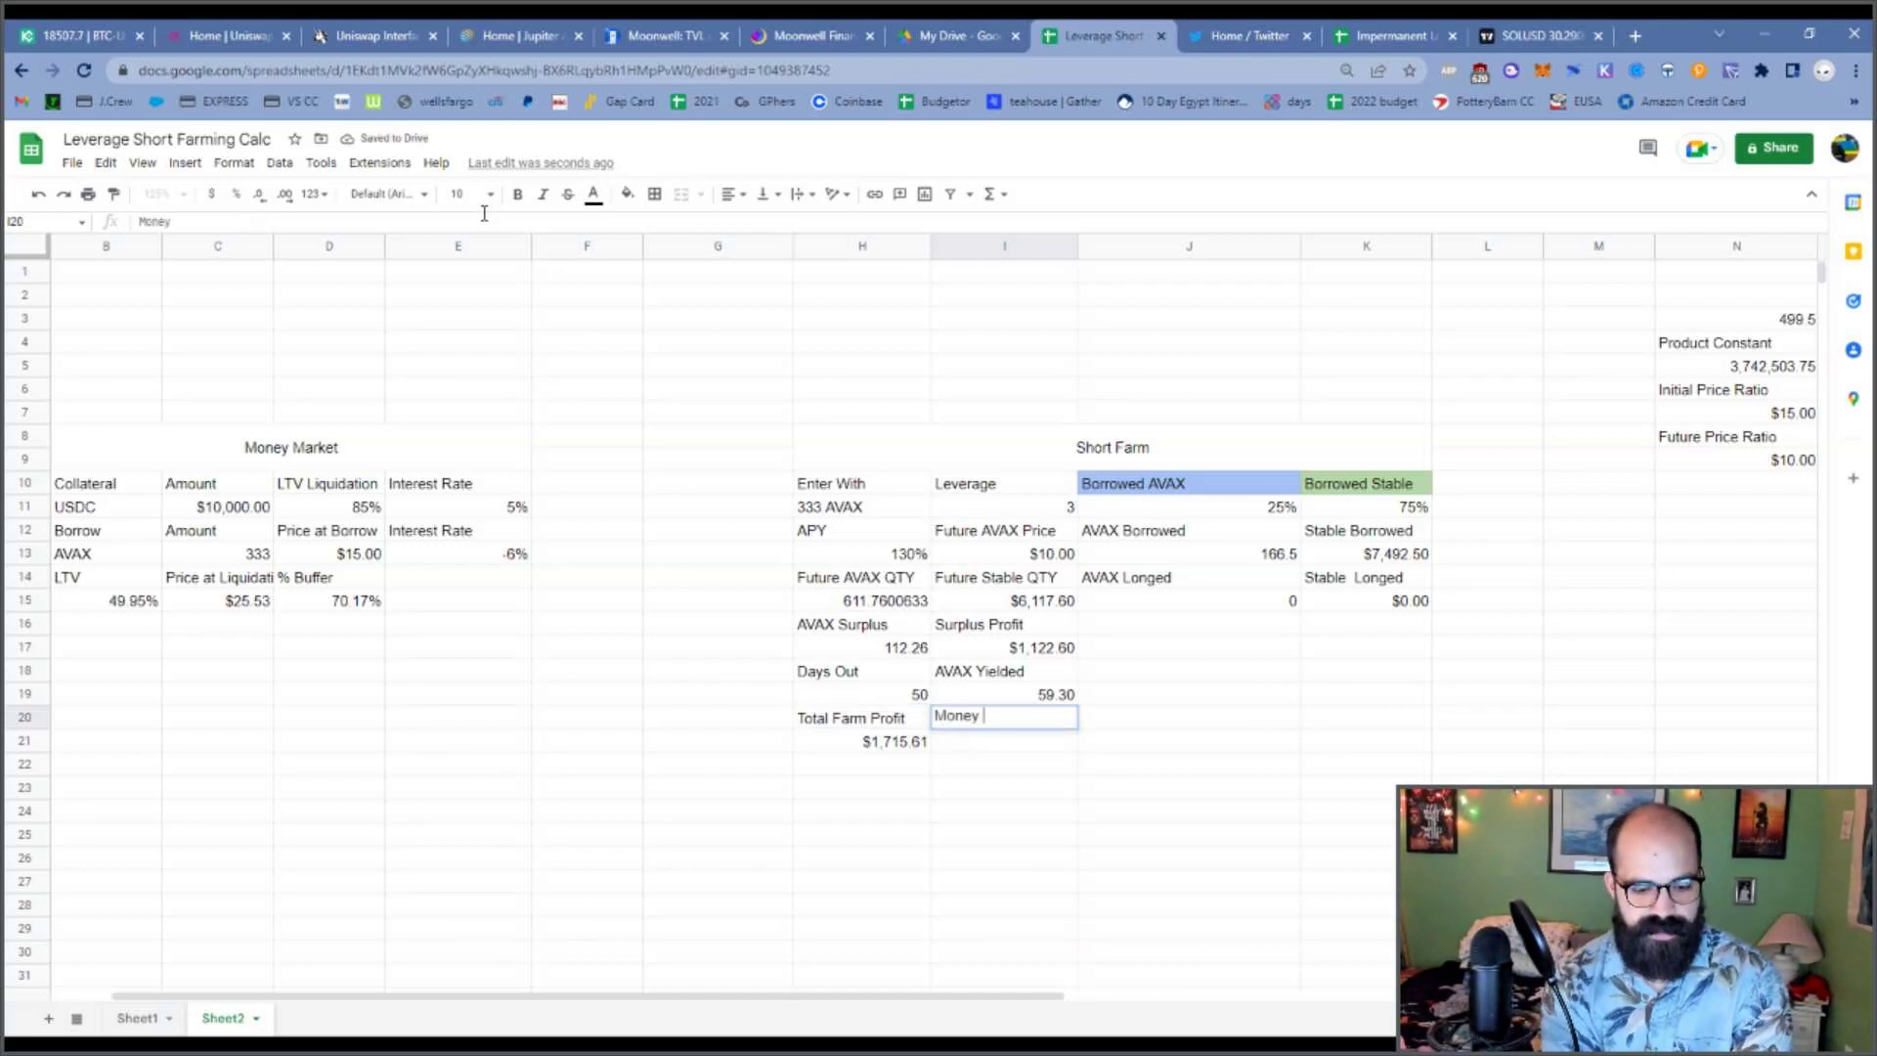
text(Market Return)
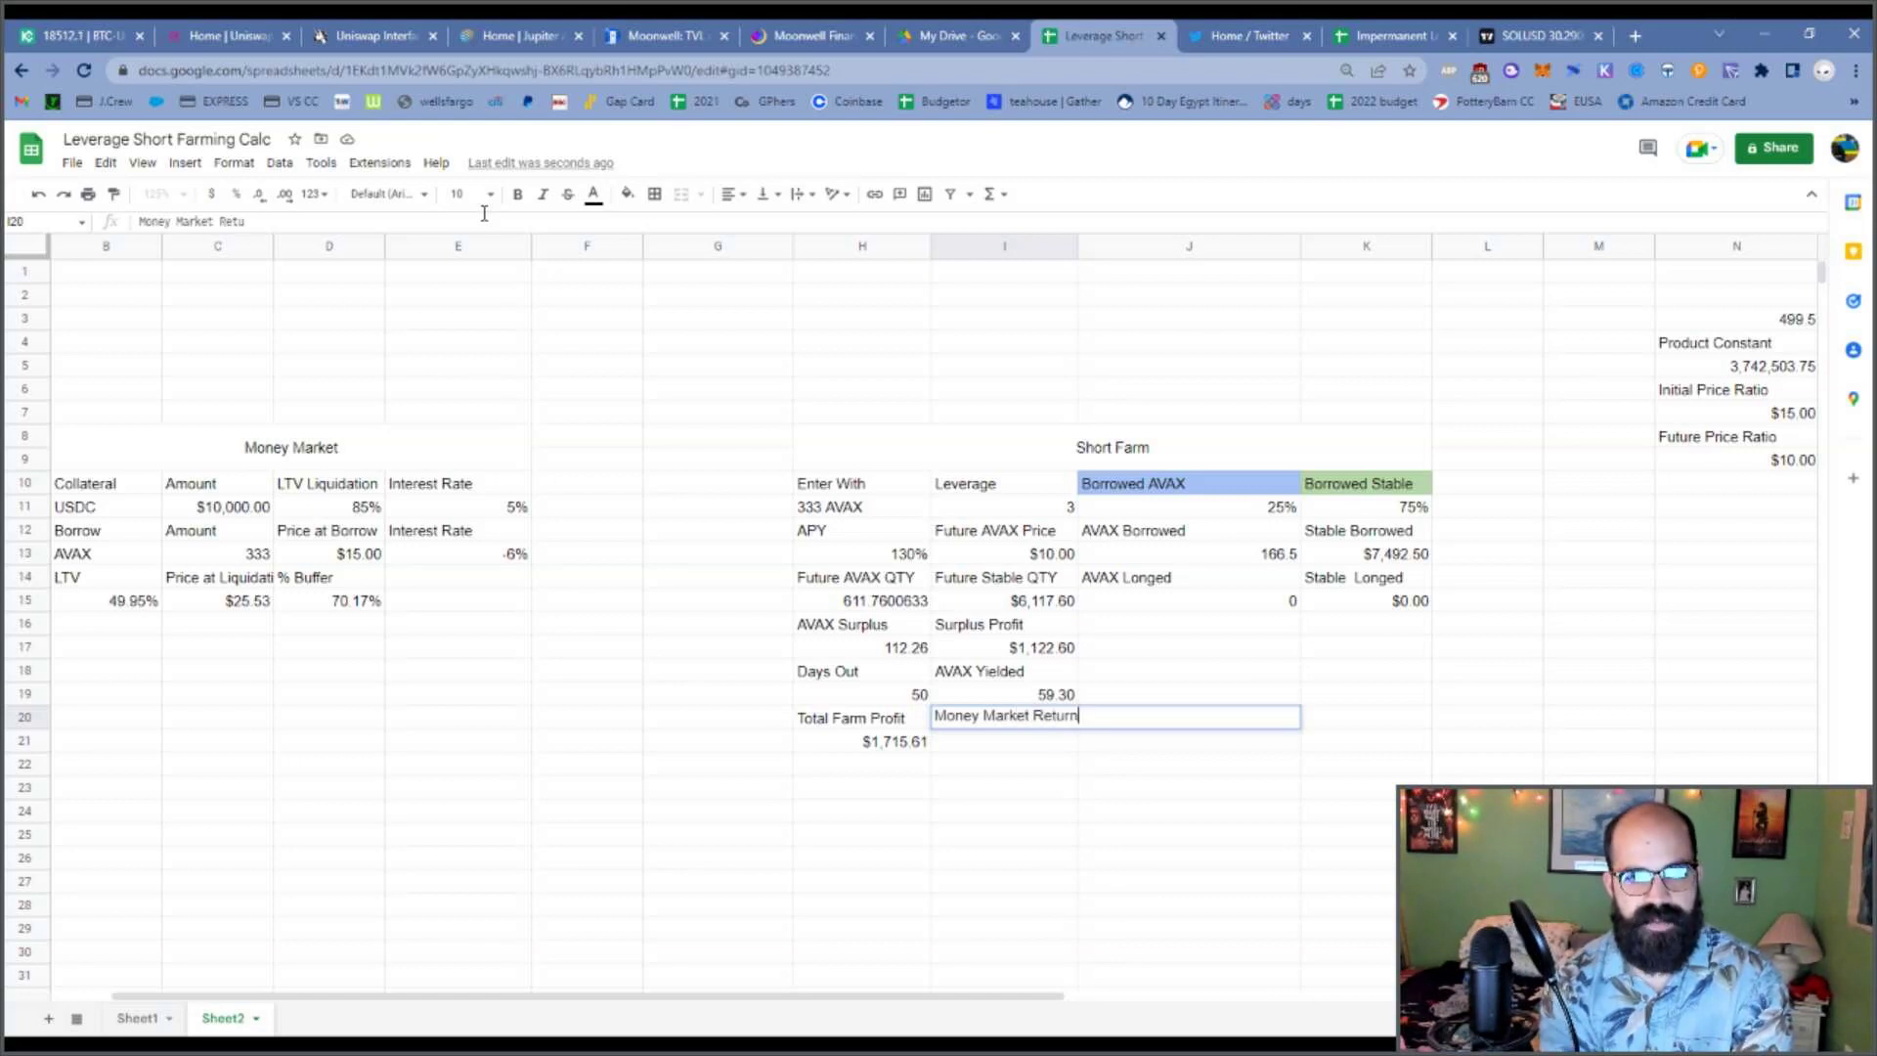
key(Return)
Enter the collateral interest formula =(C11*(H19/365*E11)) in I21 under Money Market Return.
text(=)
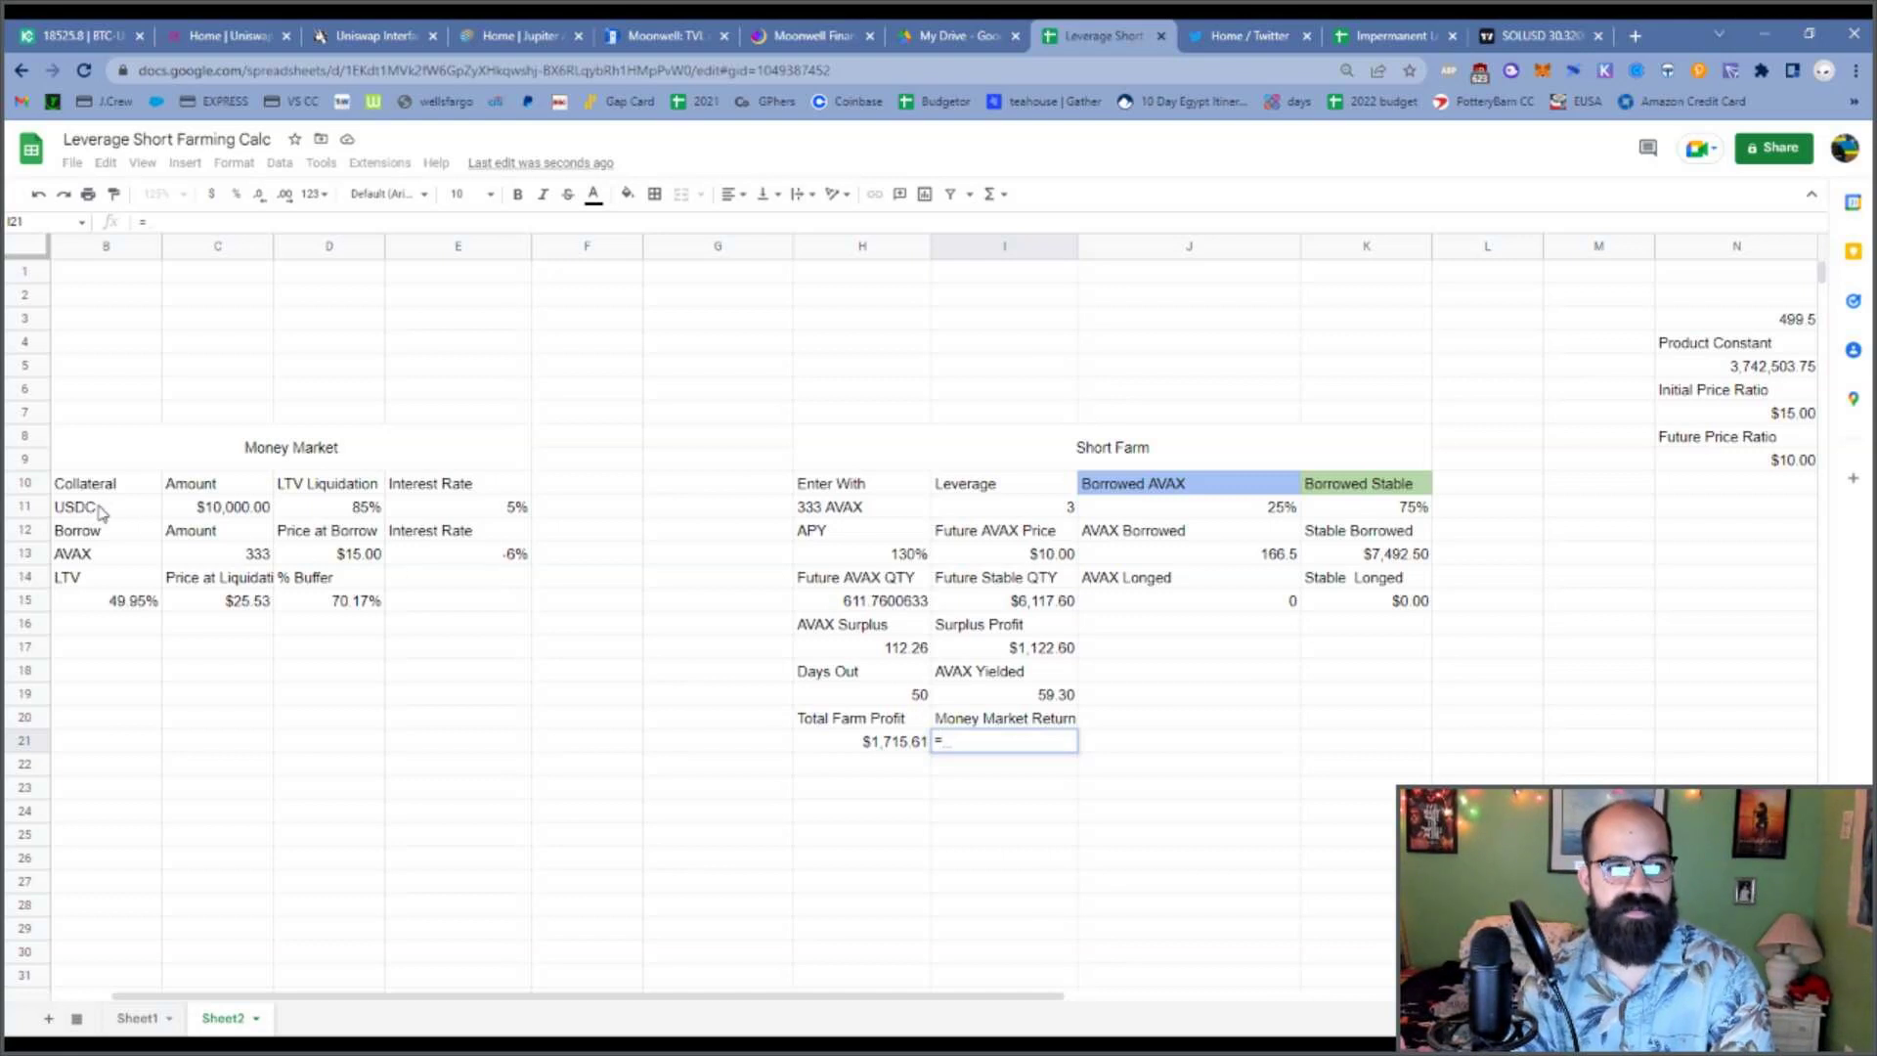
text(()
click(224, 515)
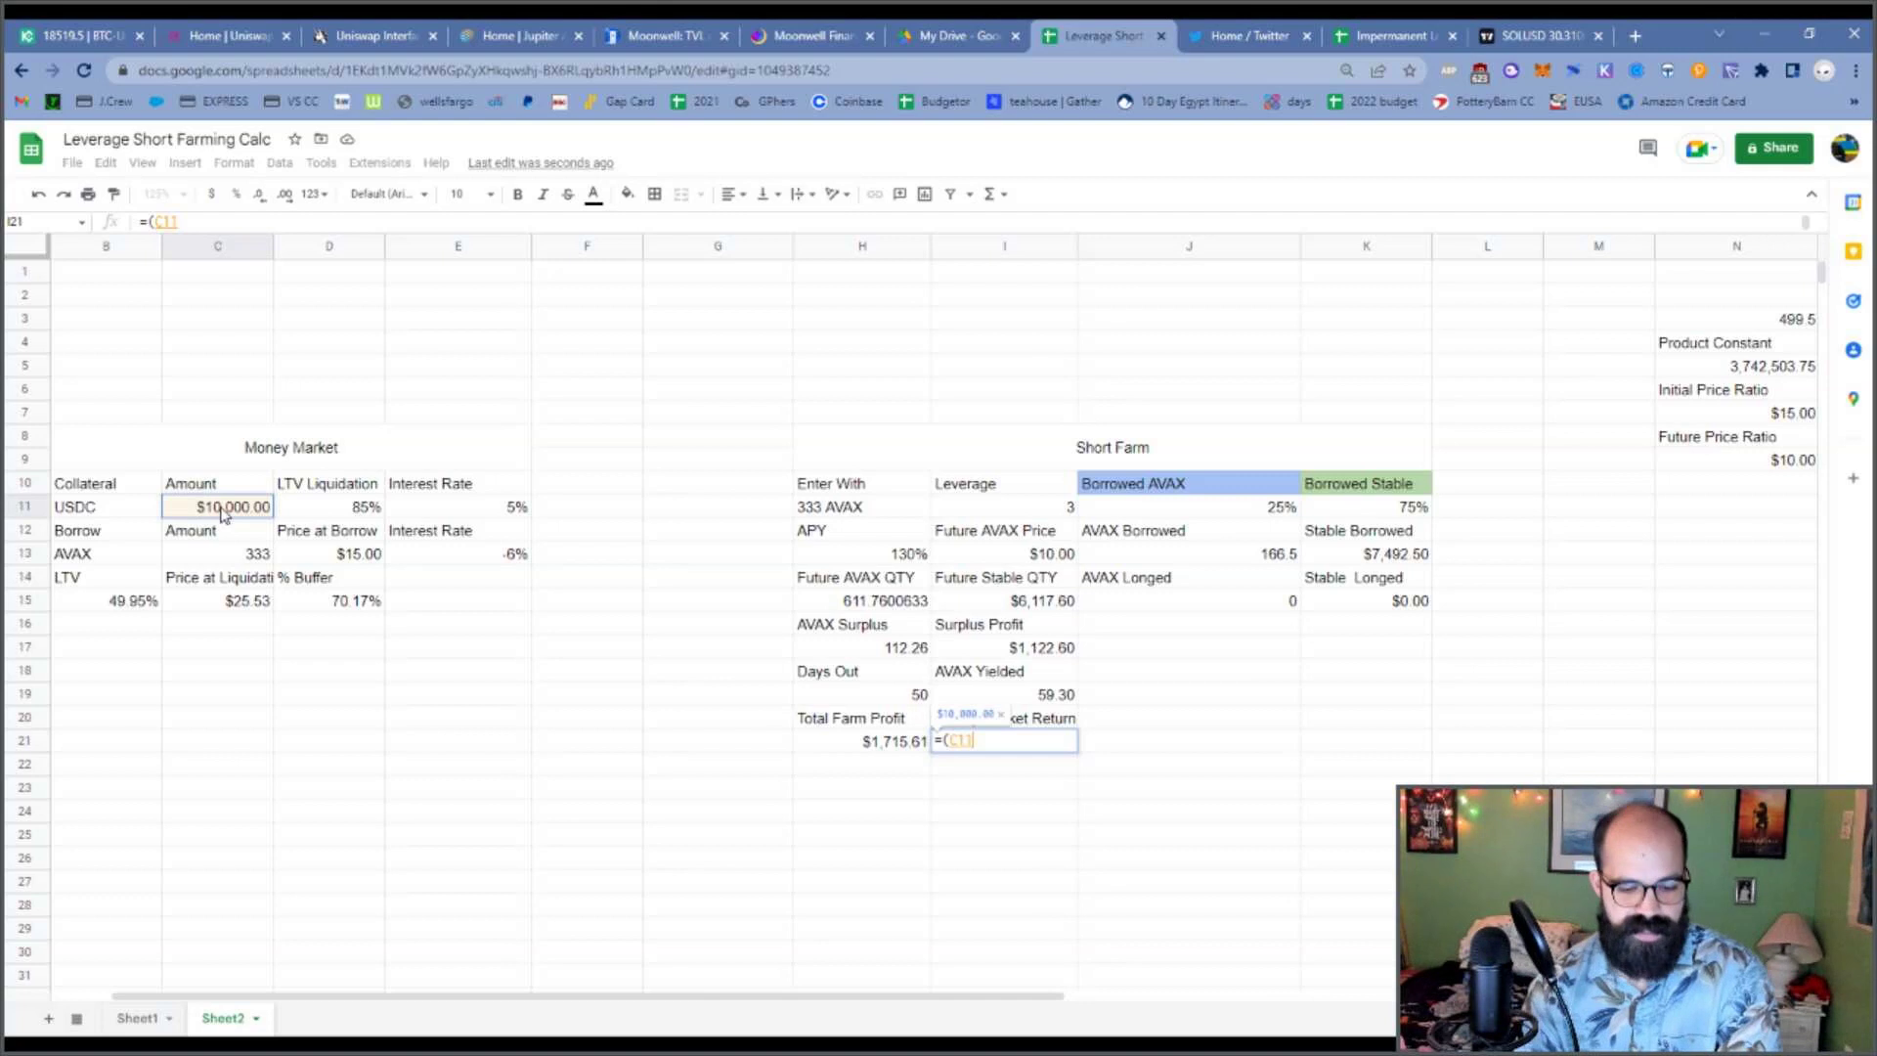
text(*)
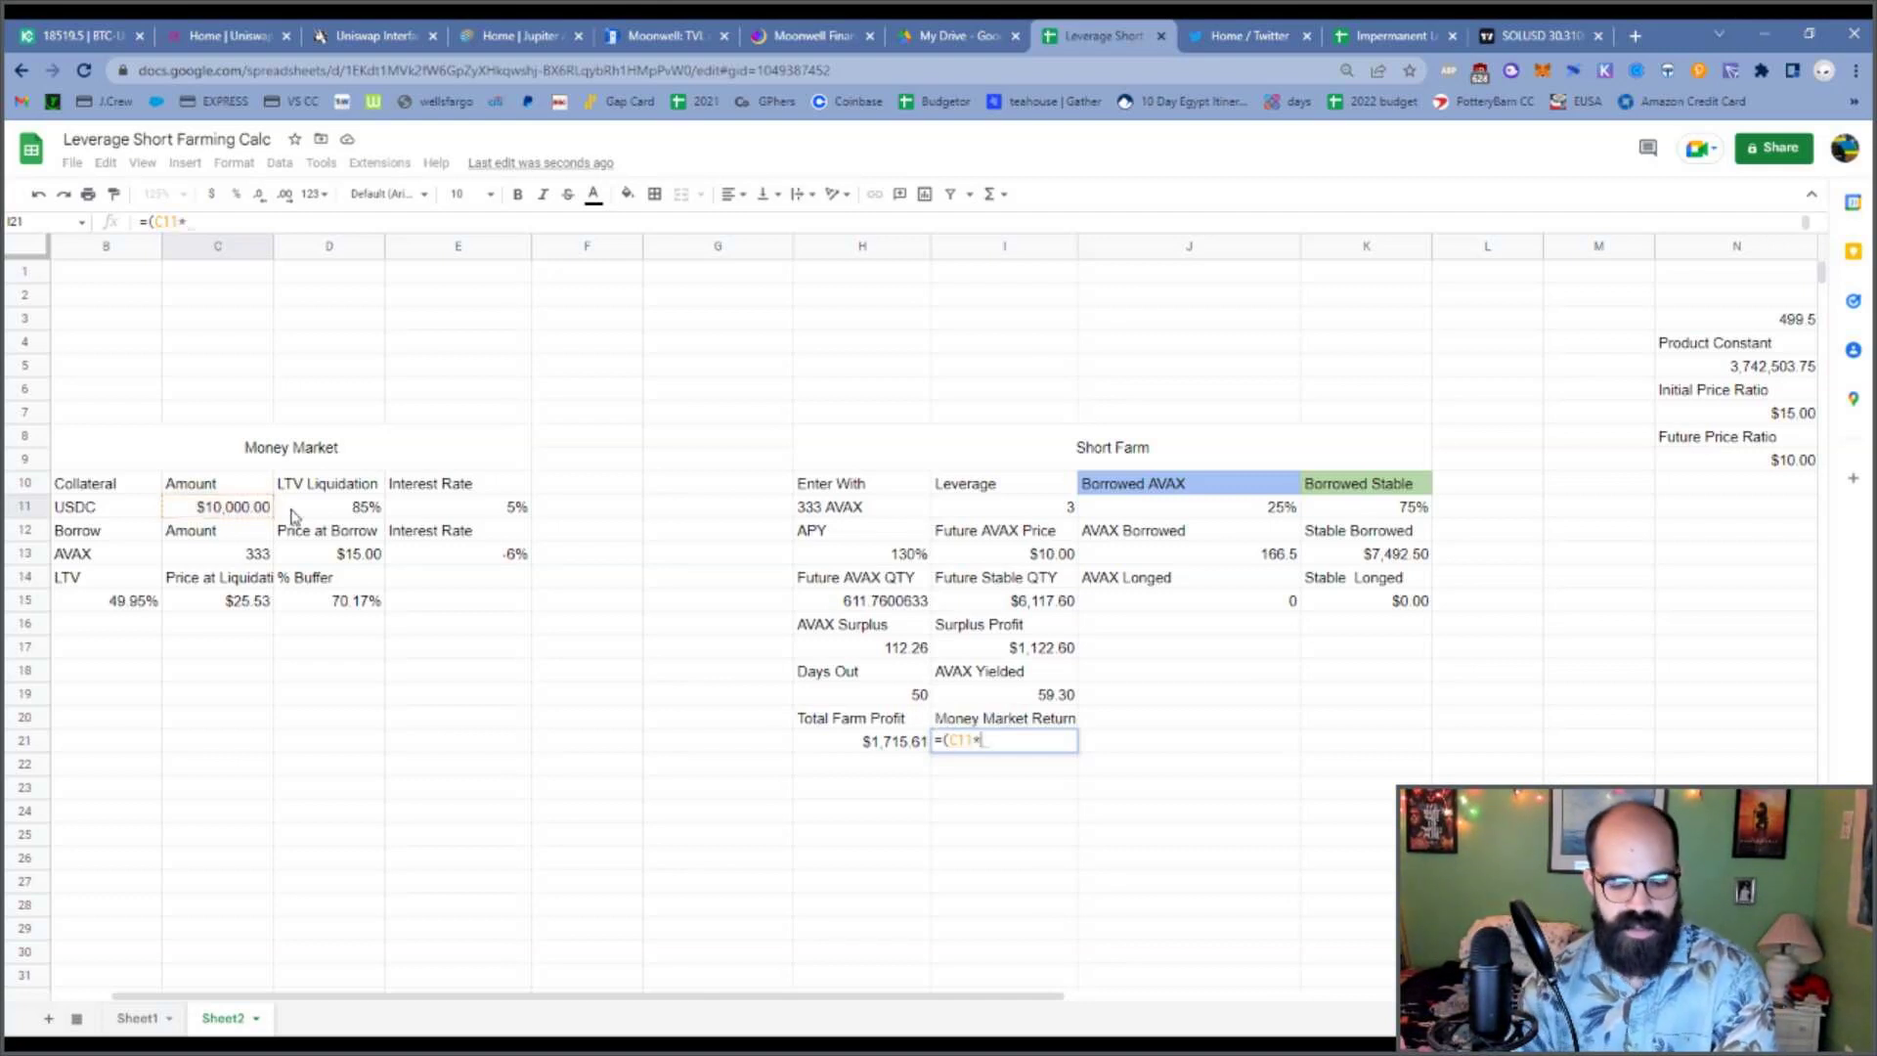
text(()
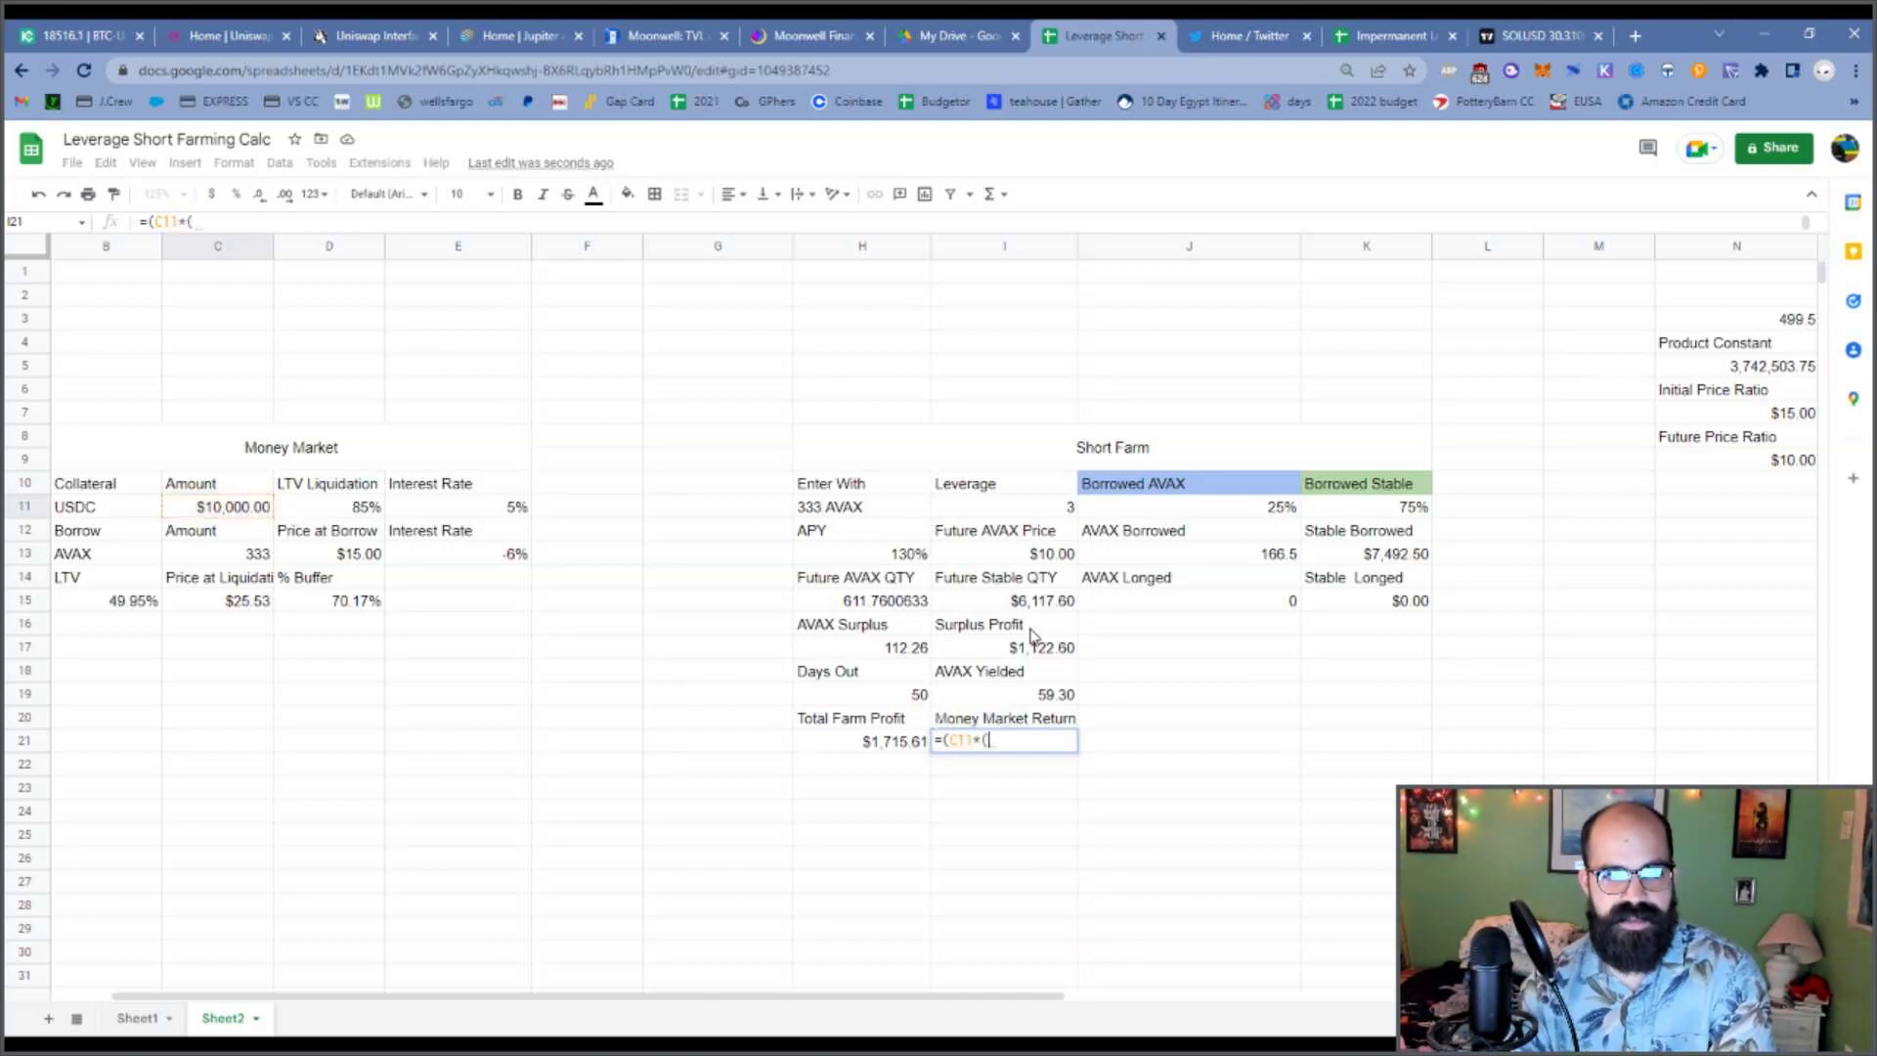
click(897, 699)
text(/3)
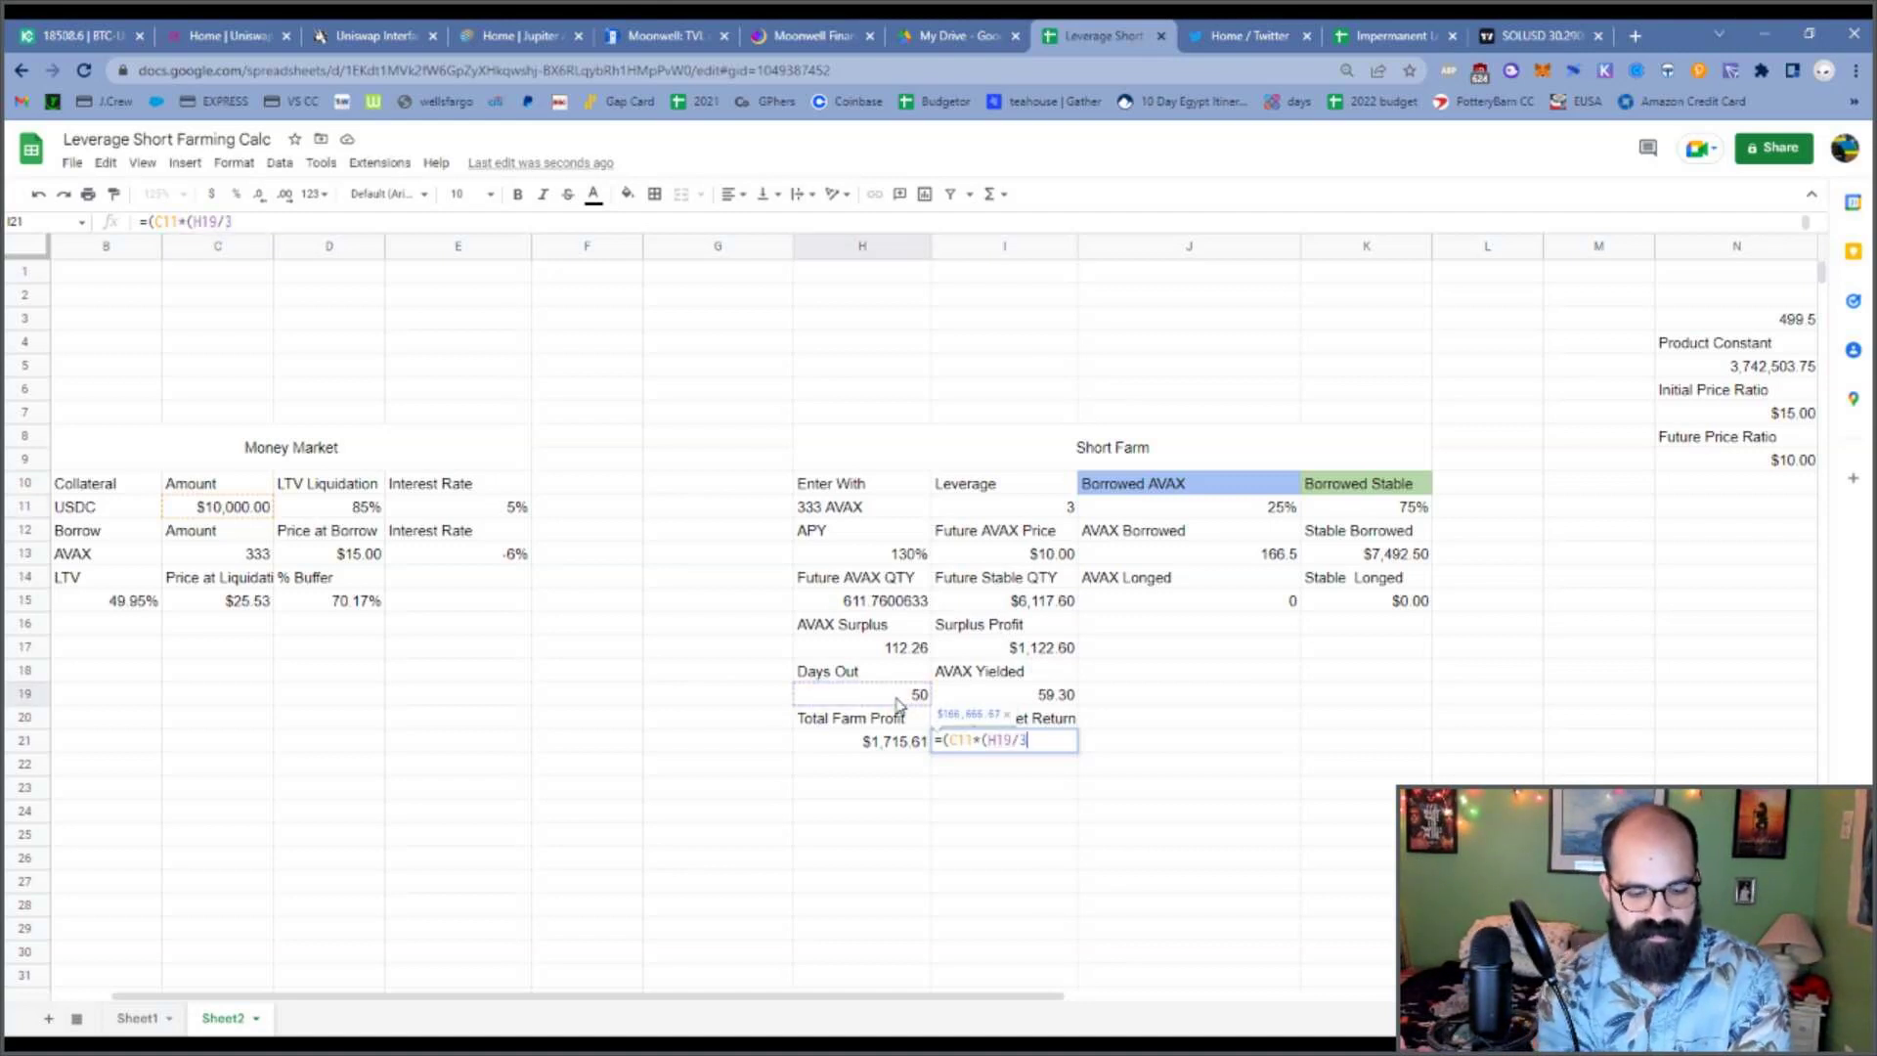
text(65*)
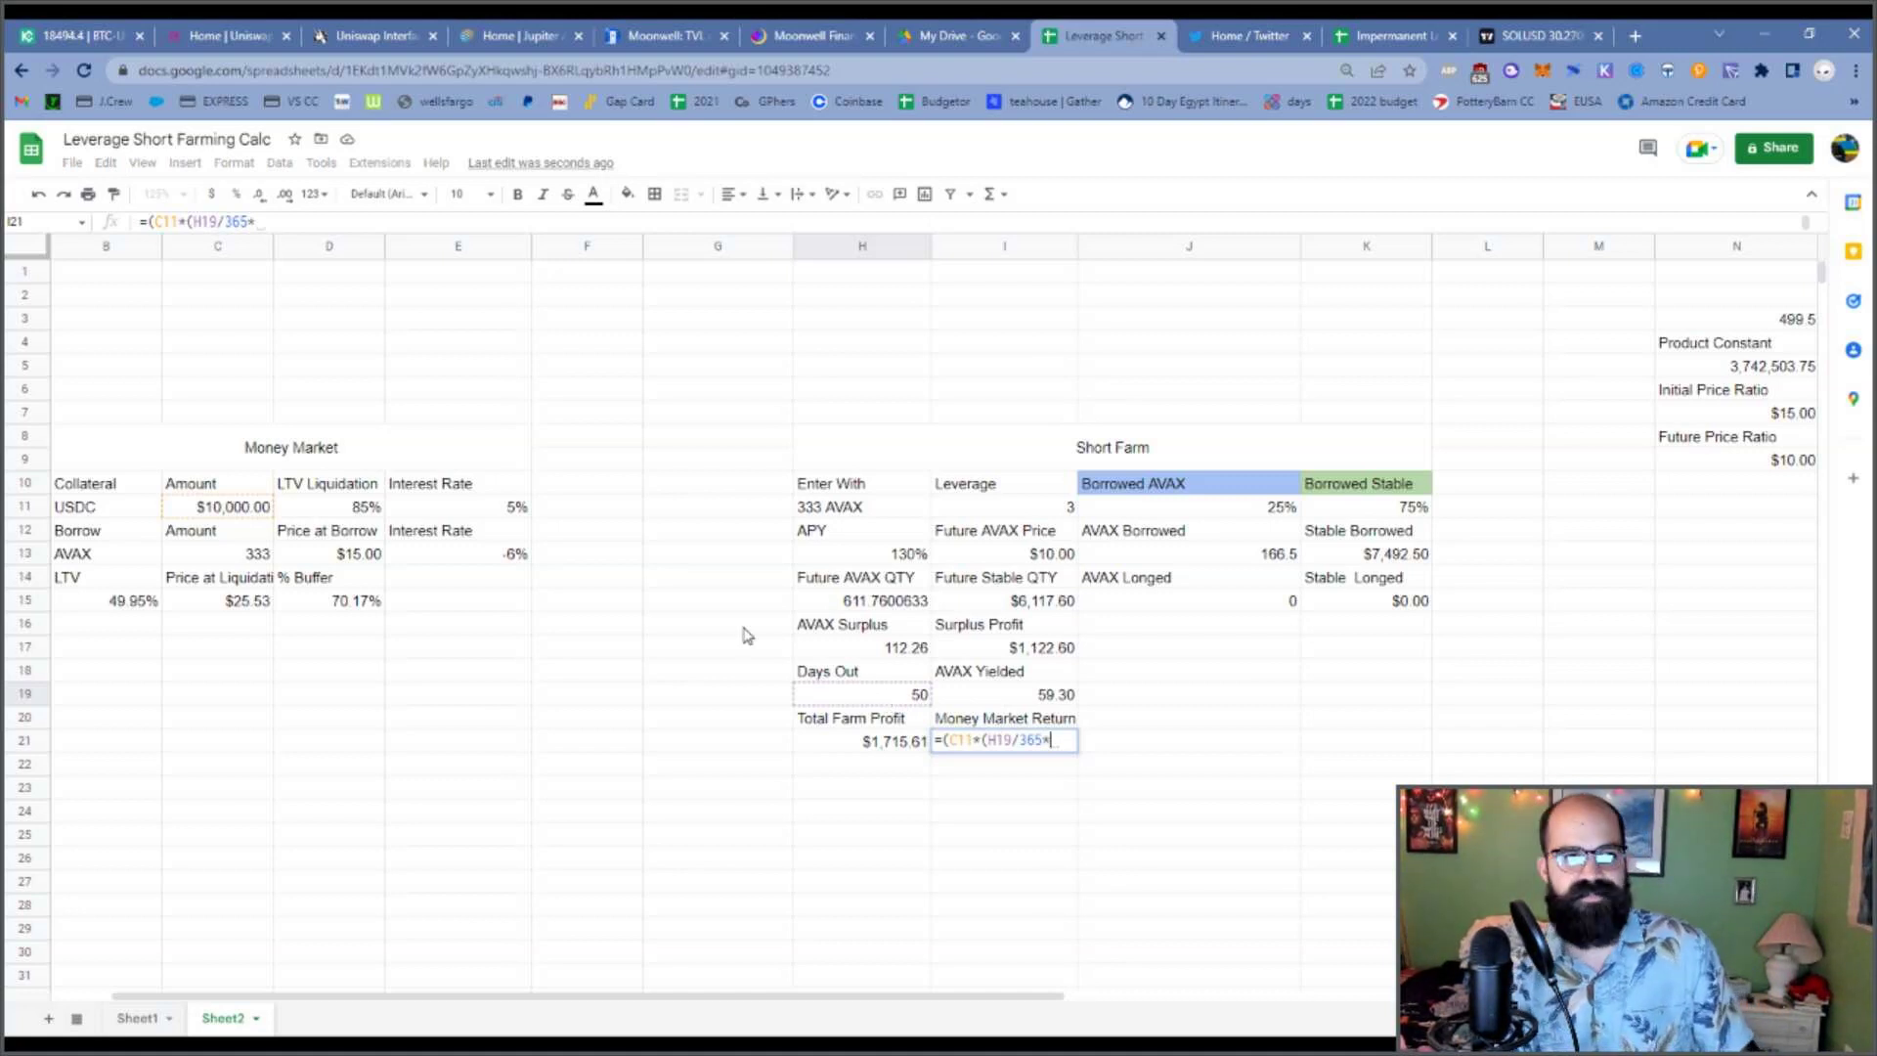
click(494, 515)
text())
key(Return)
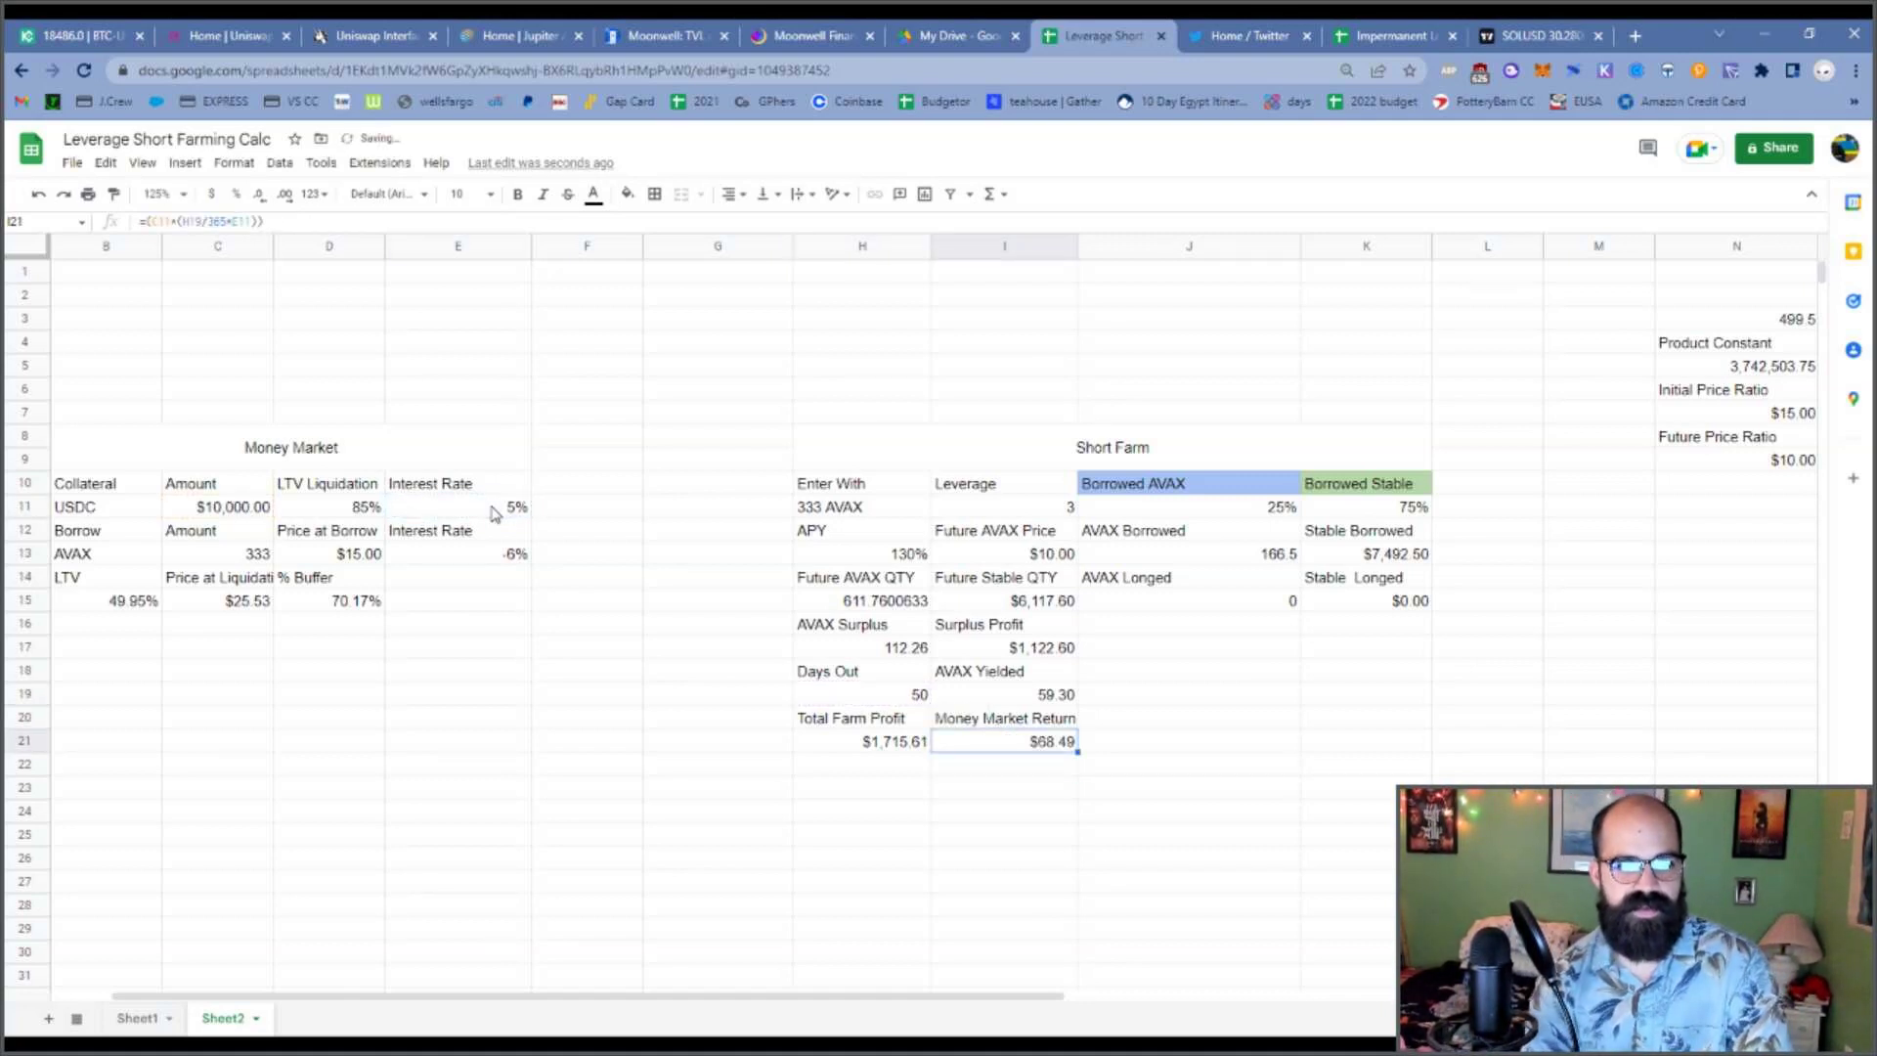
Extend the I21 formula with the AVAX borrow interest term +(C13*(E13*(H19/365))).
click(389, 215)
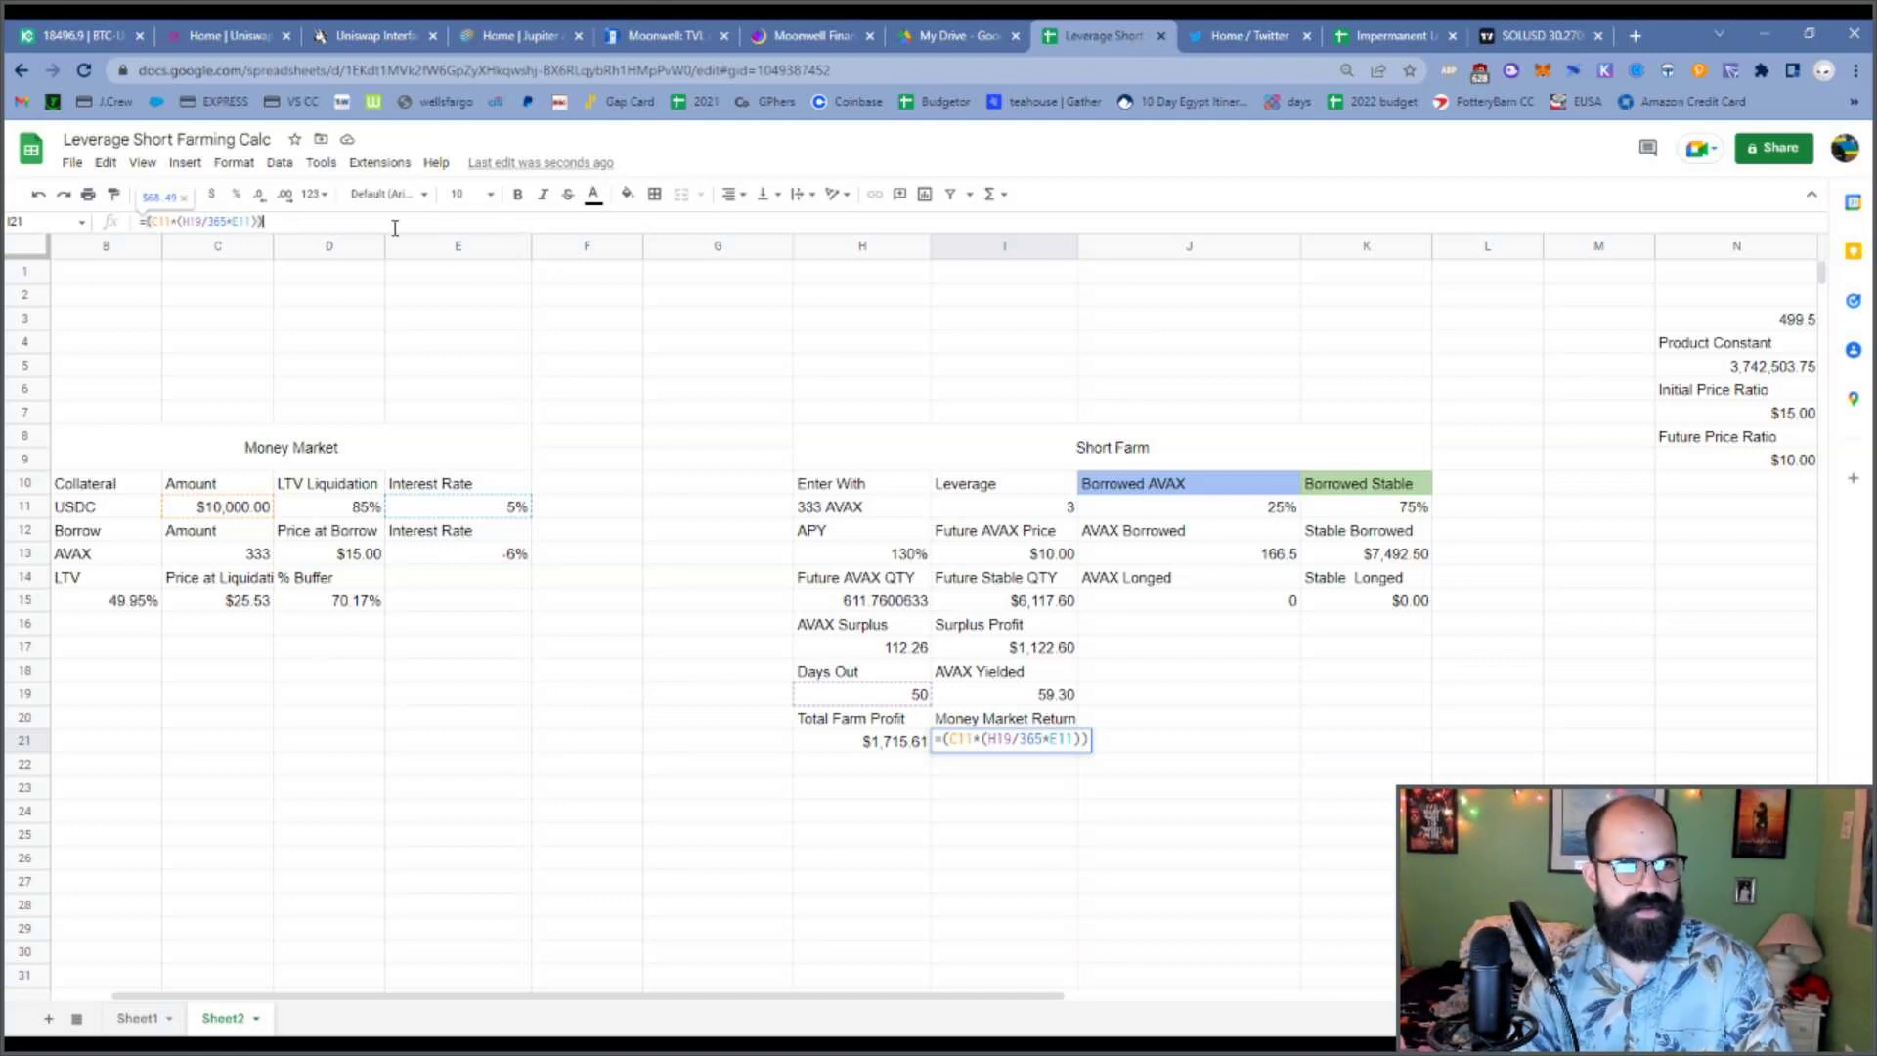
text(+)
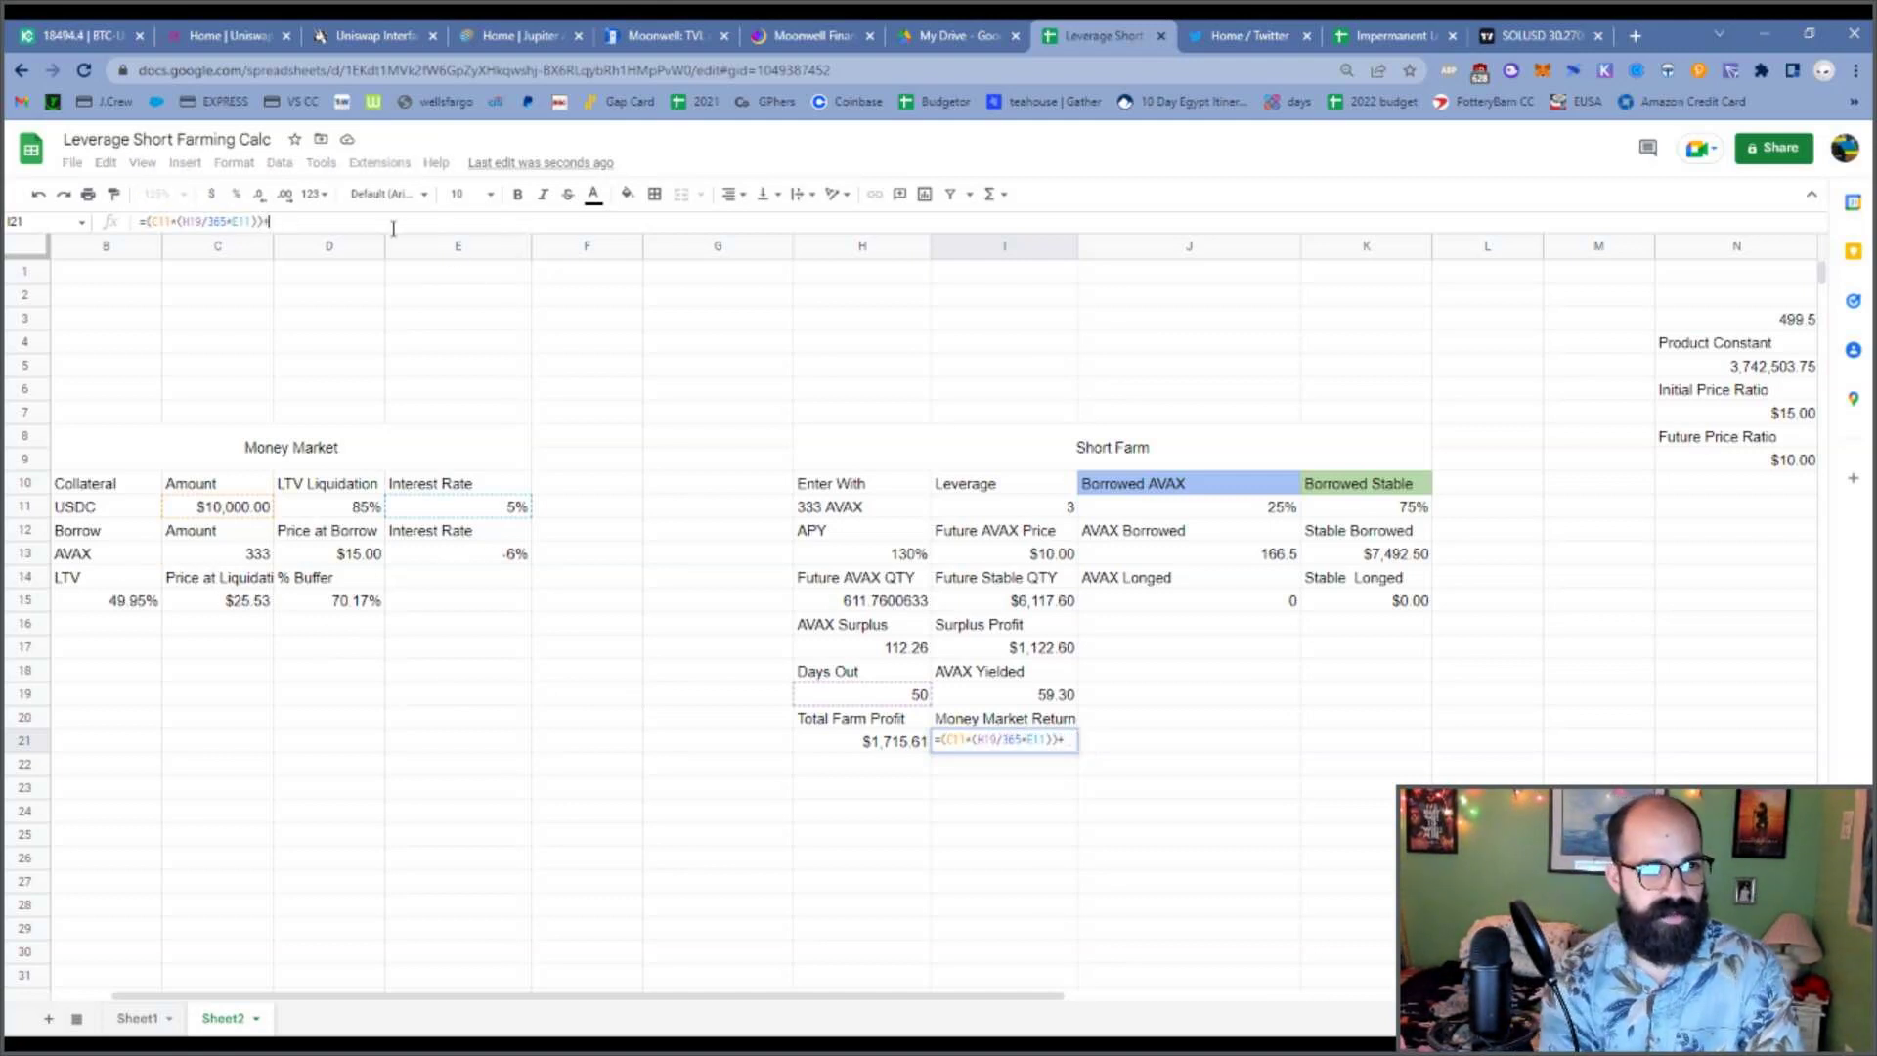
text(()
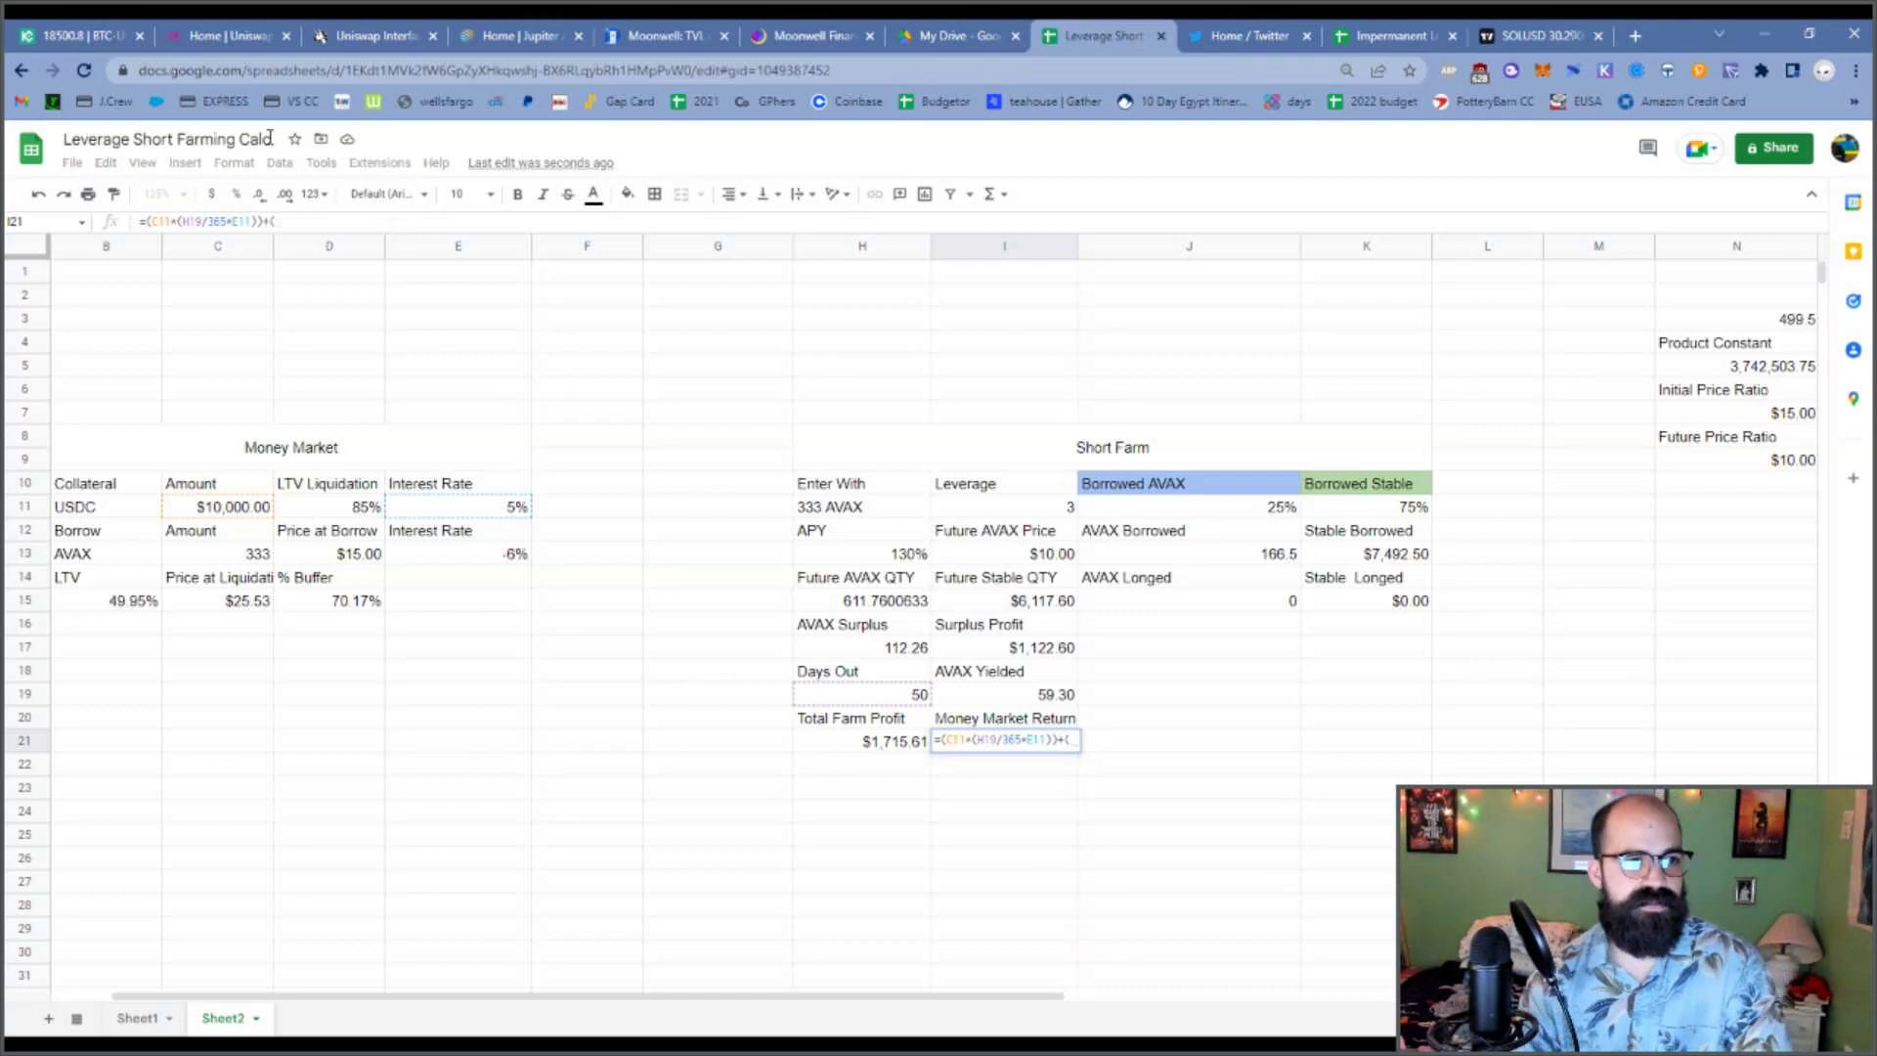
click(227, 561)
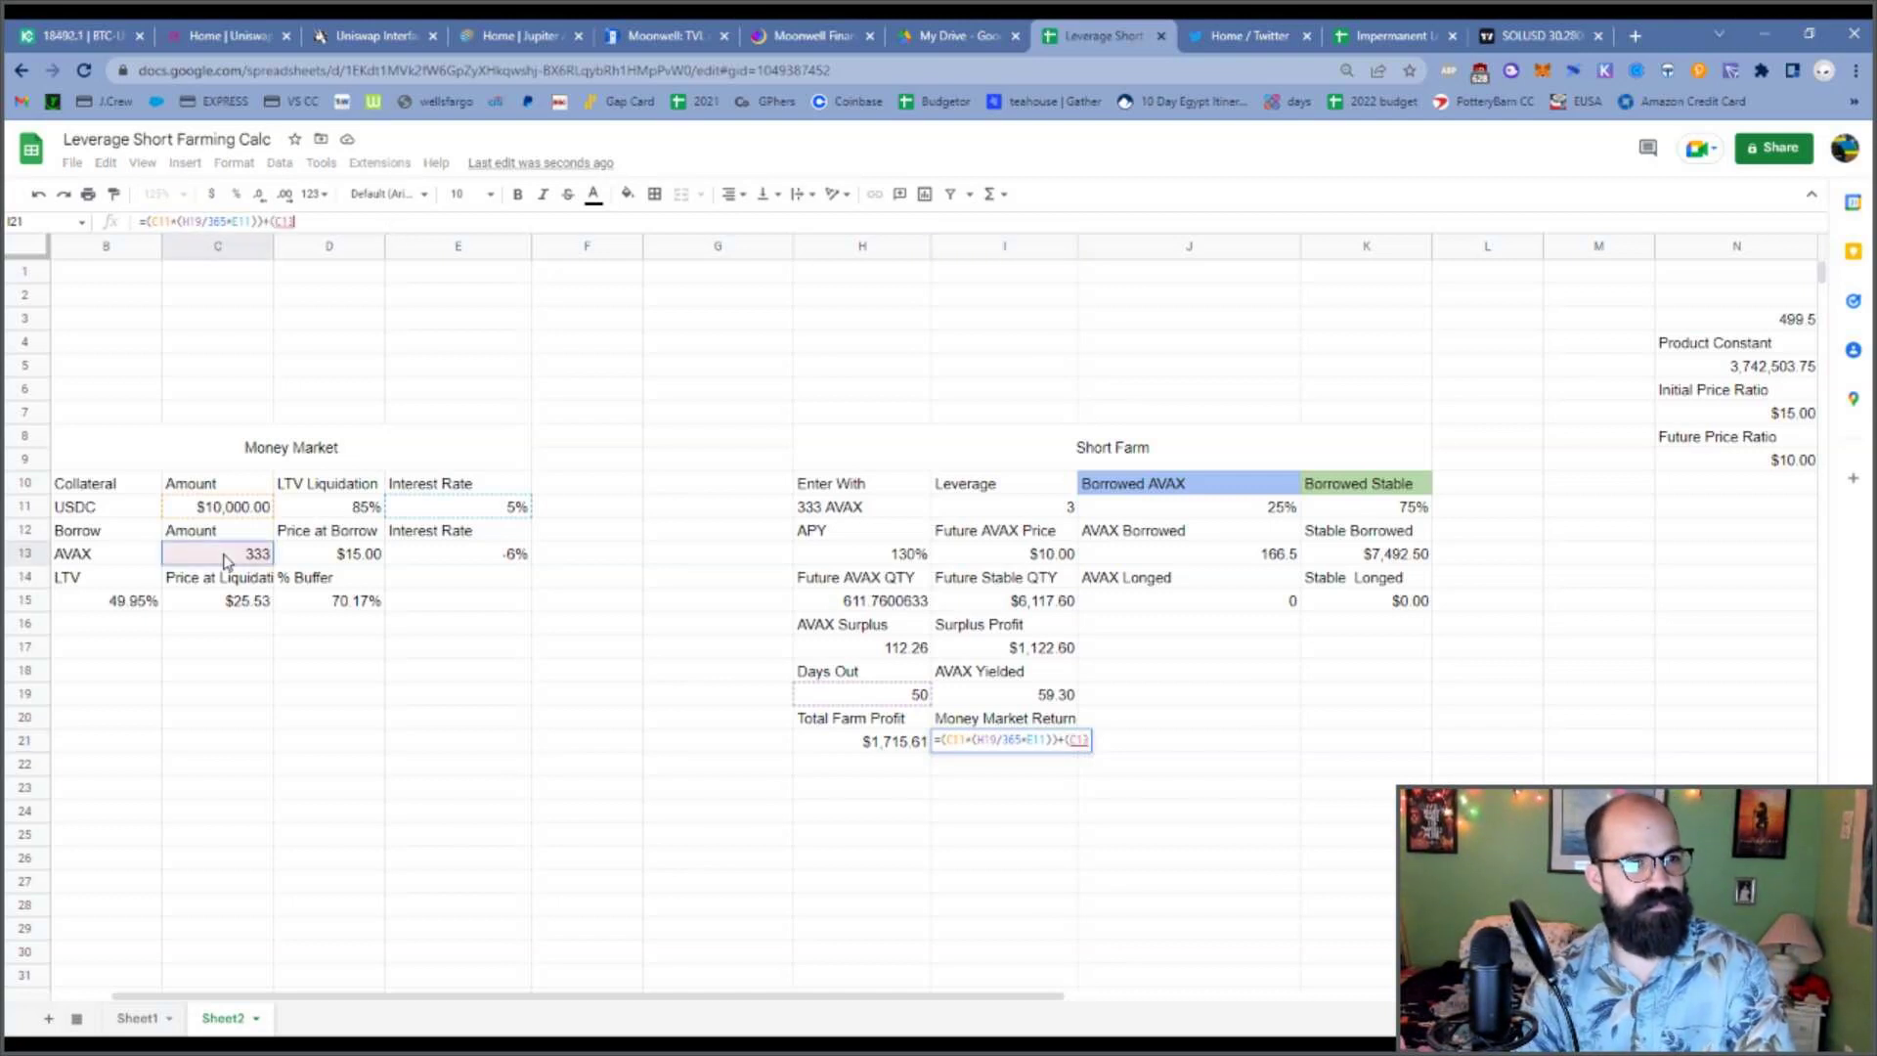
text(*()
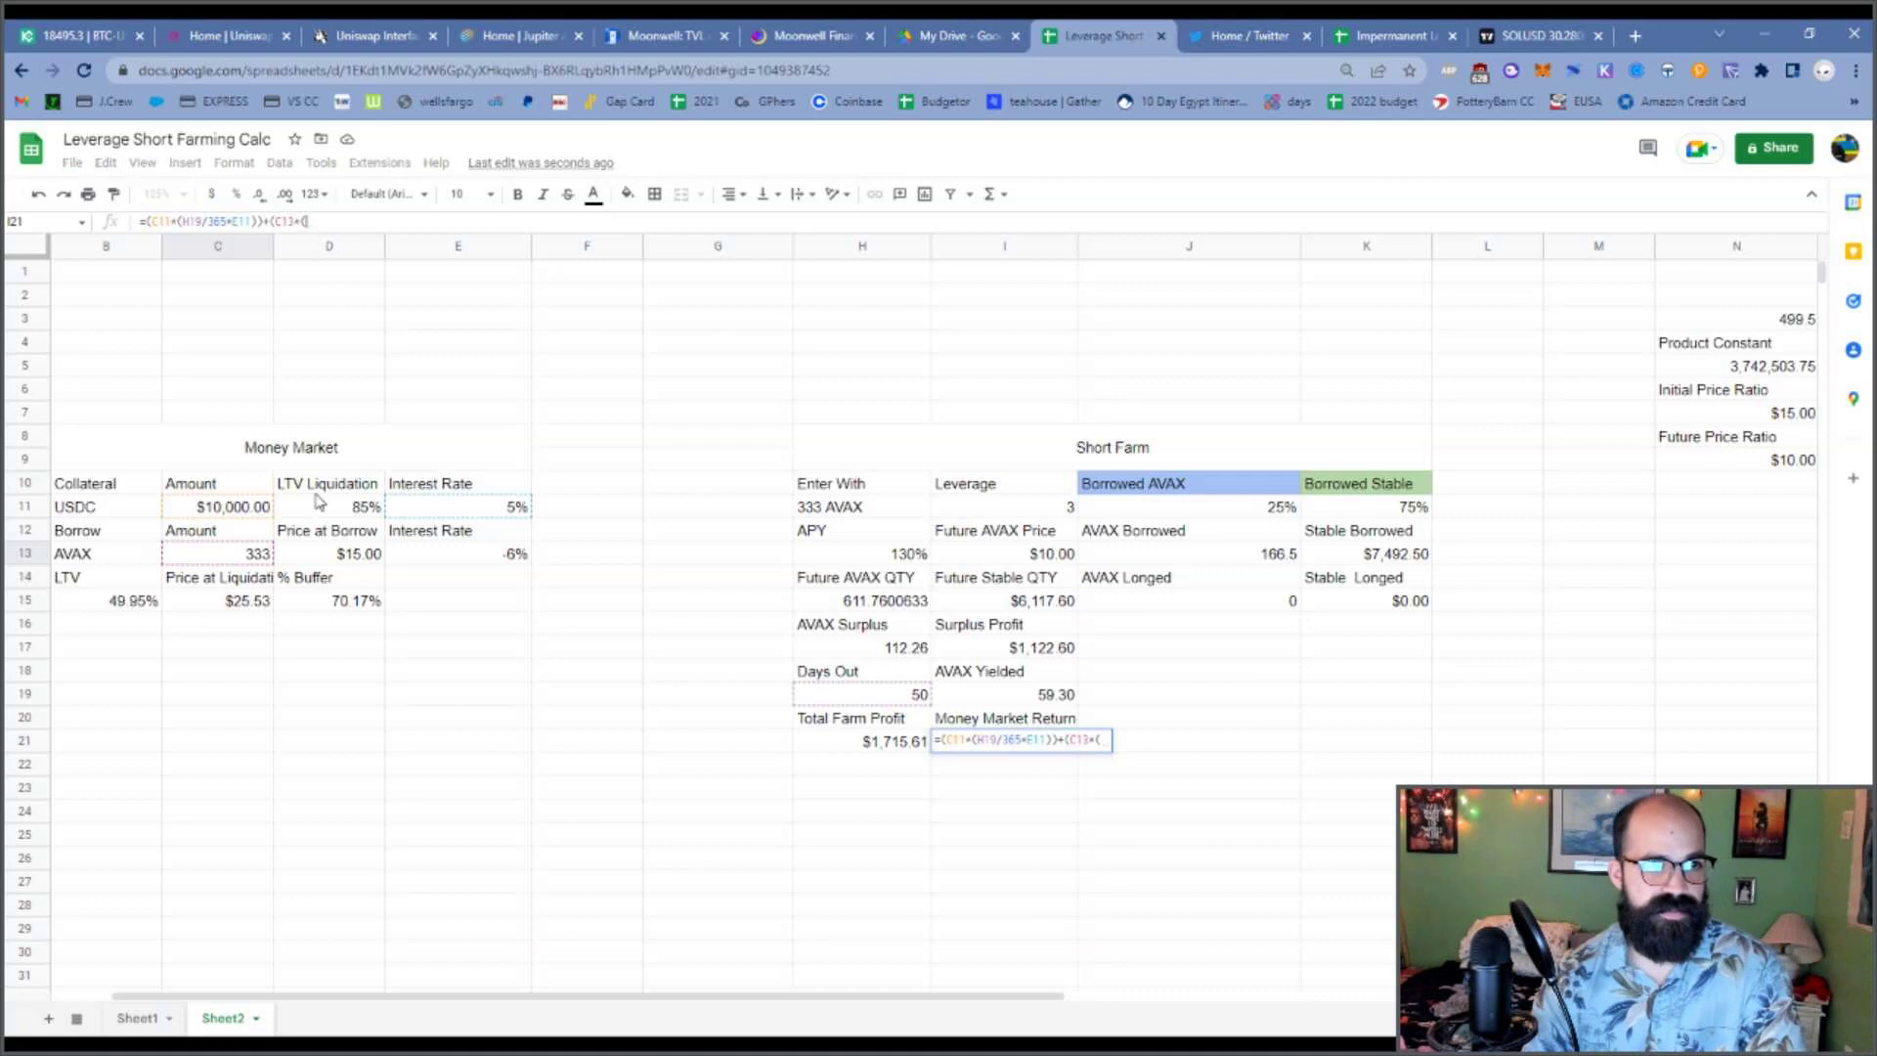
click(482, 560)
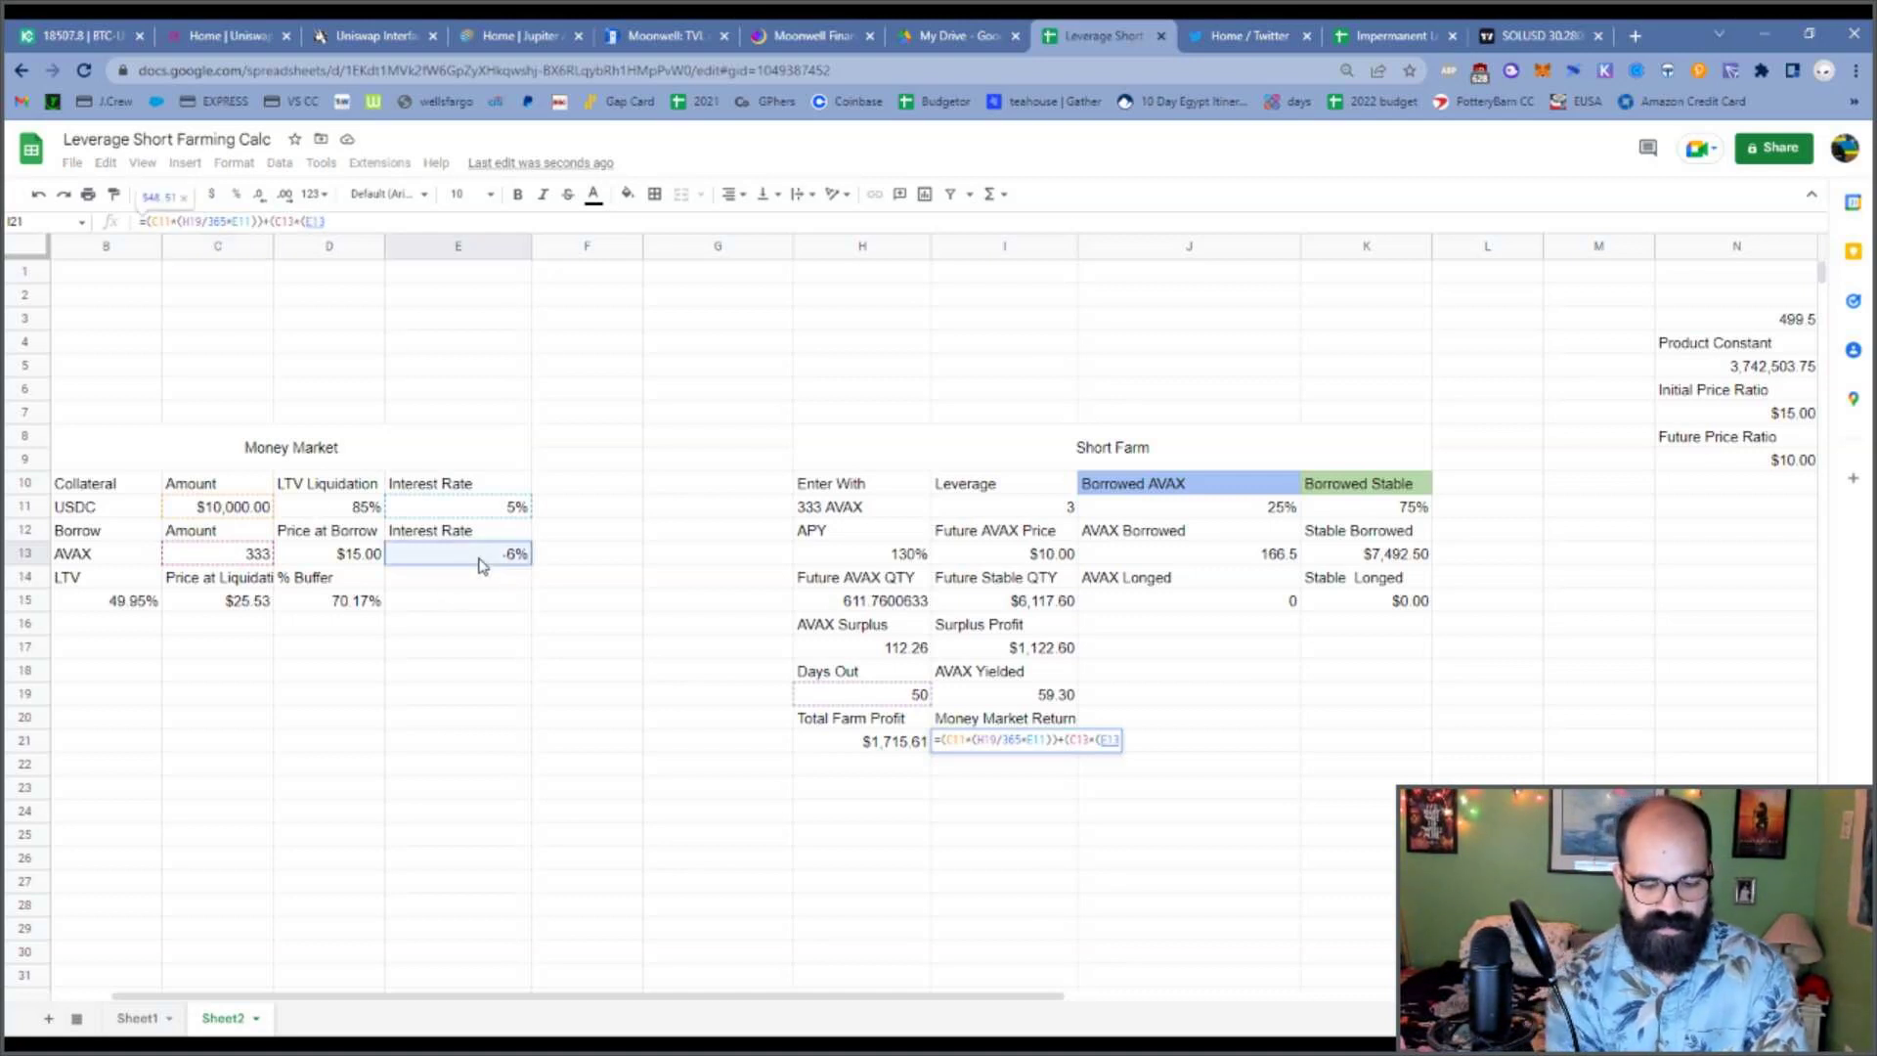
text(*()
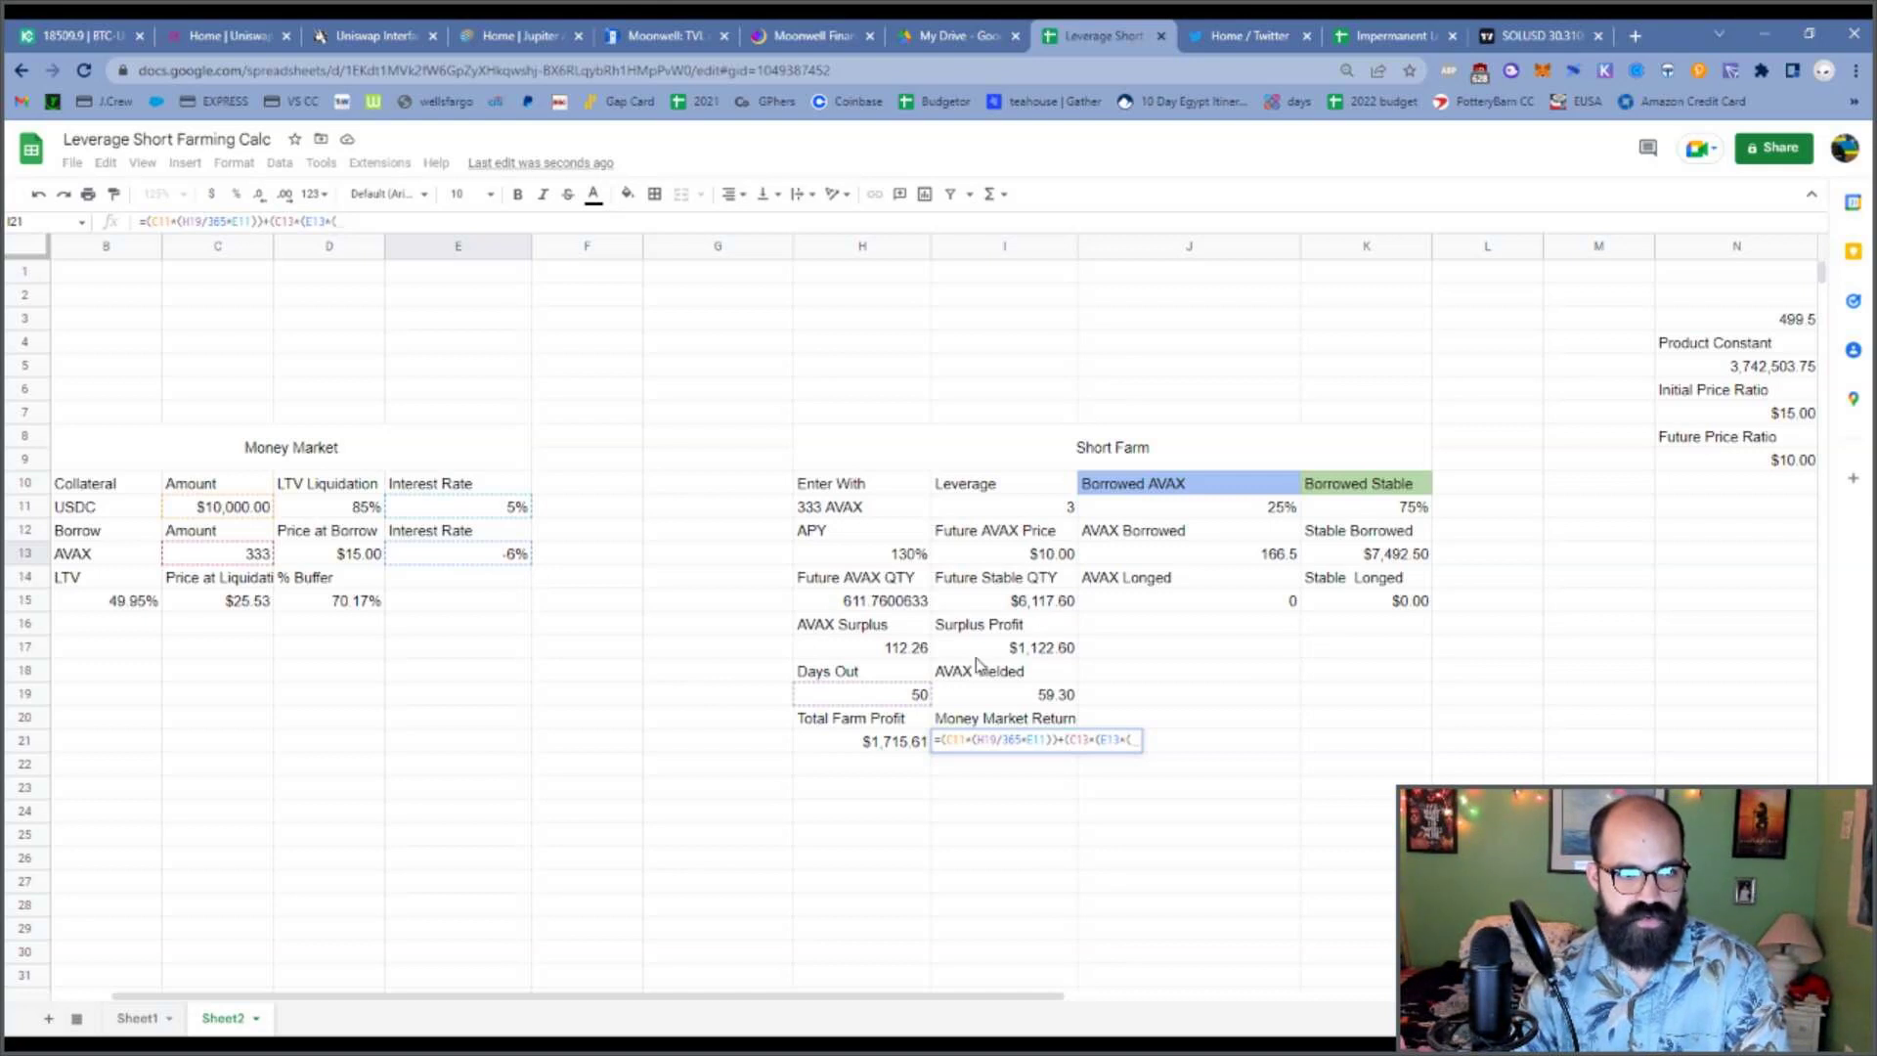
click(882, 694)
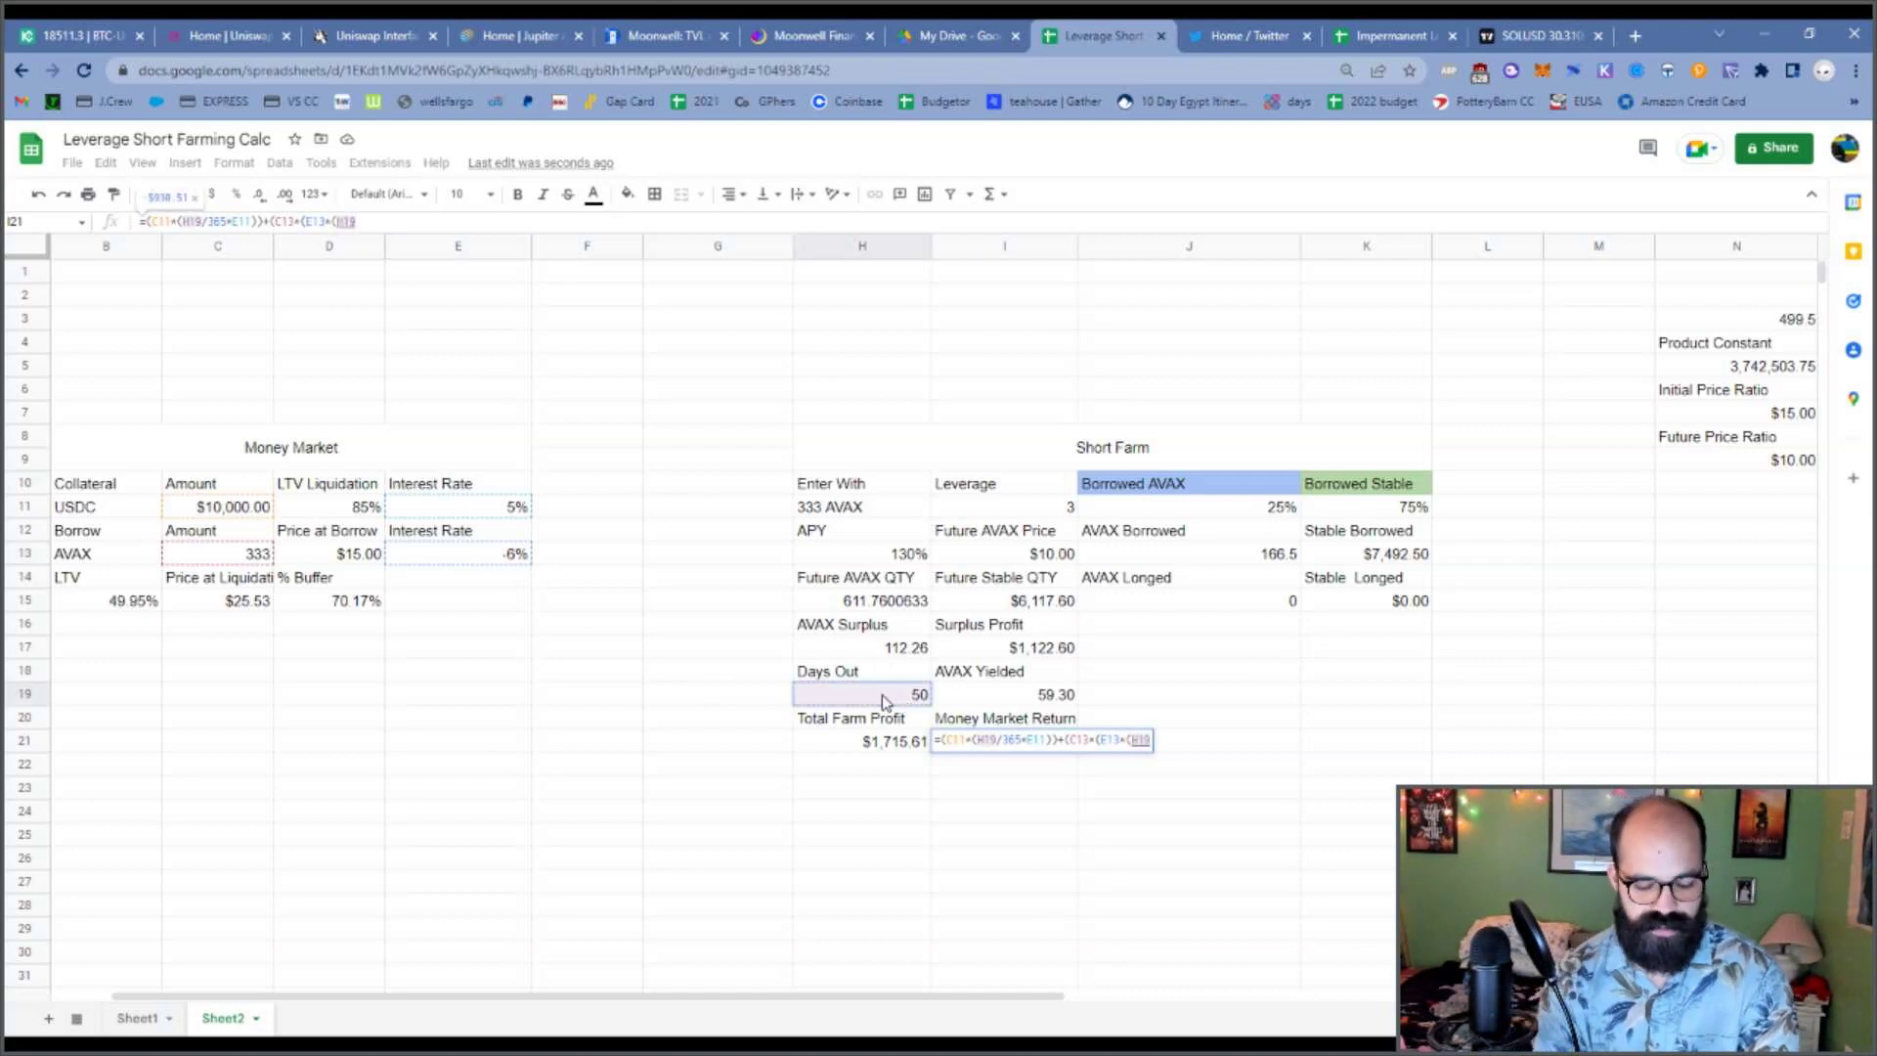
text(/365))
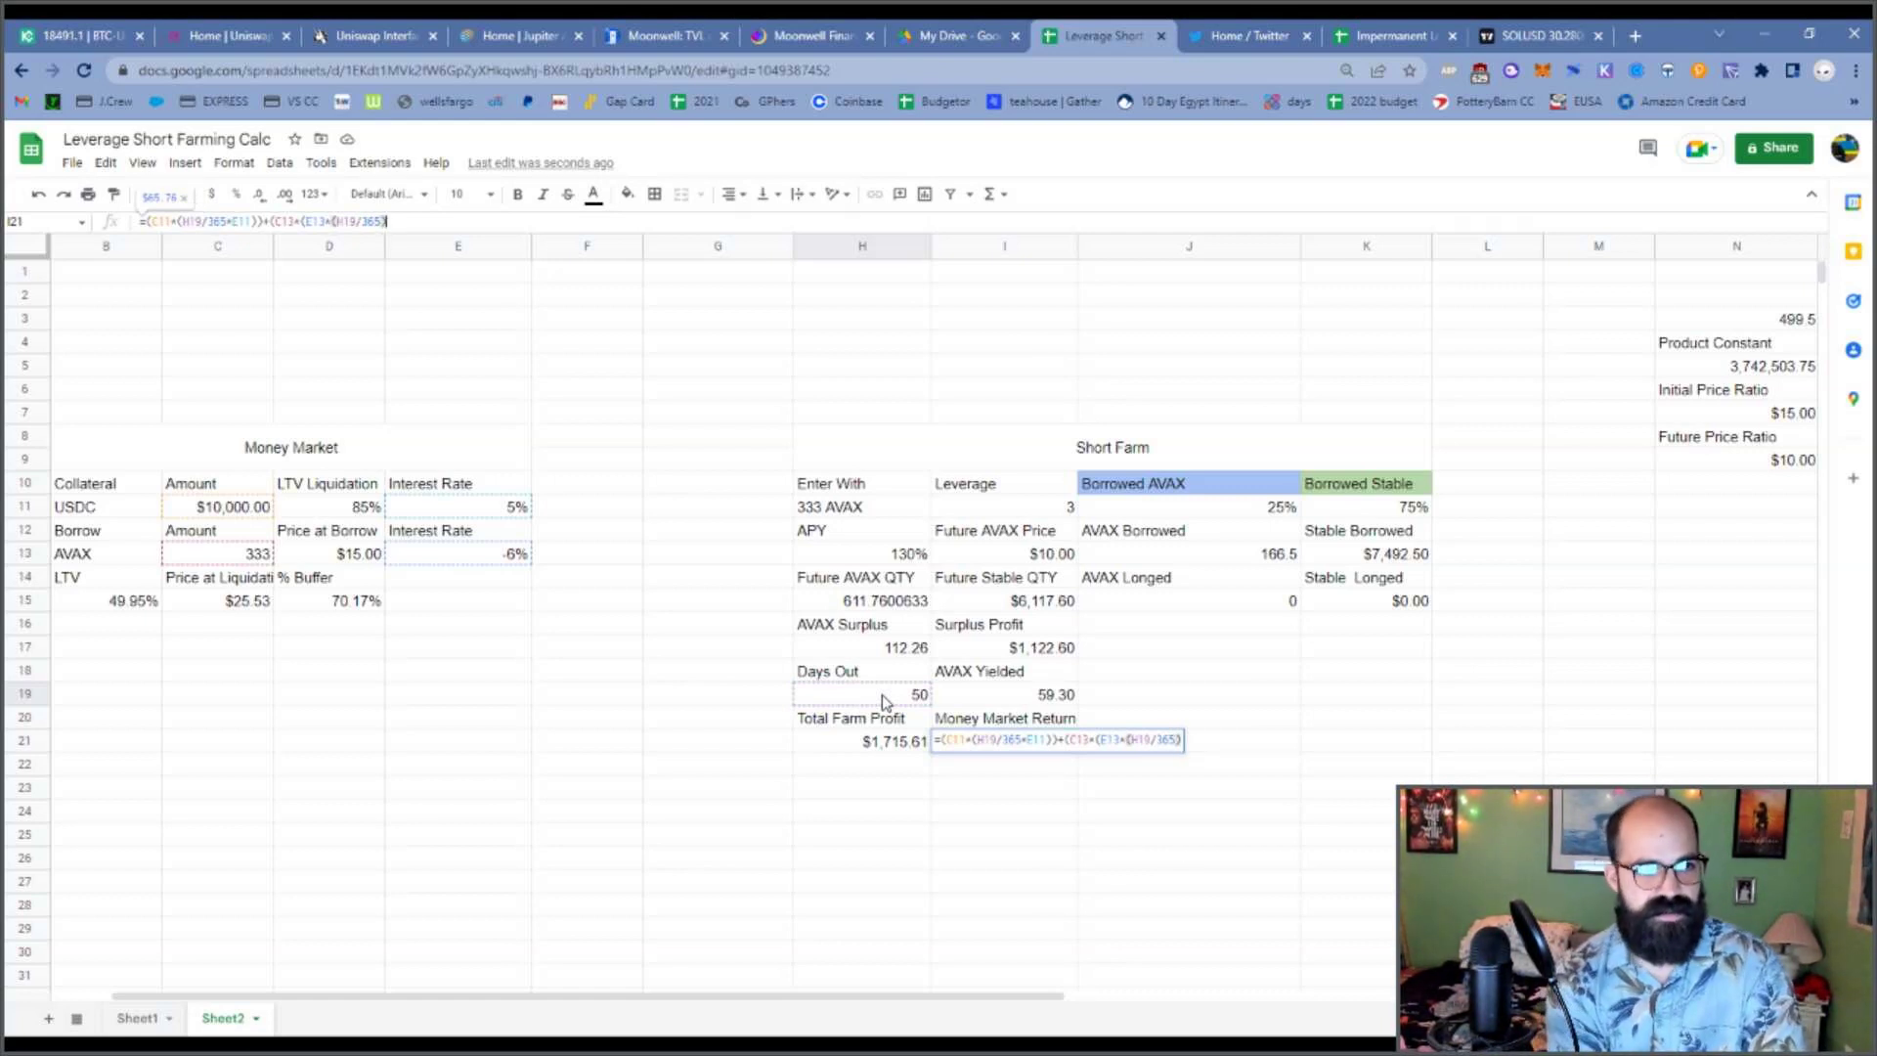
key(Return)
key(Up)
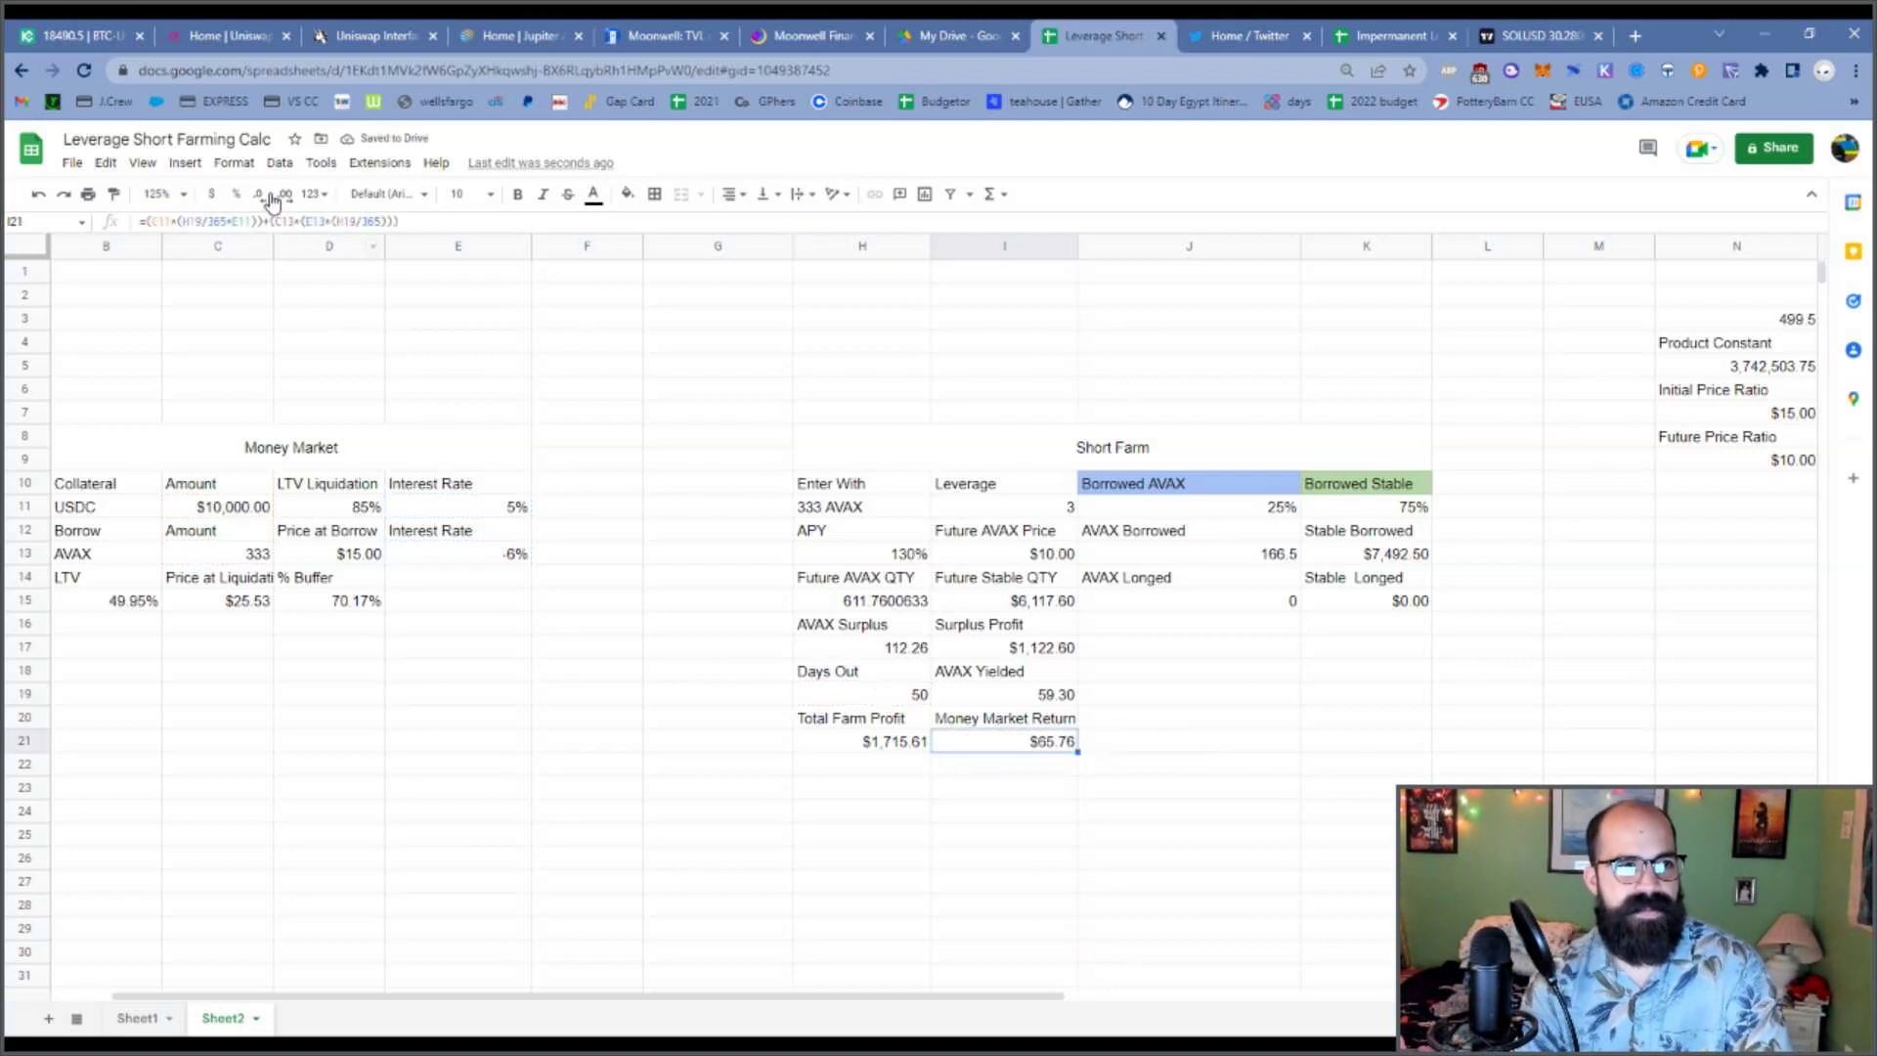
Multiply the AVAX borrow interest term in the I21 formula by the Future AVAX Price, making it ((C13*(E13*(H19/365)))*I13).
click(282, 221)
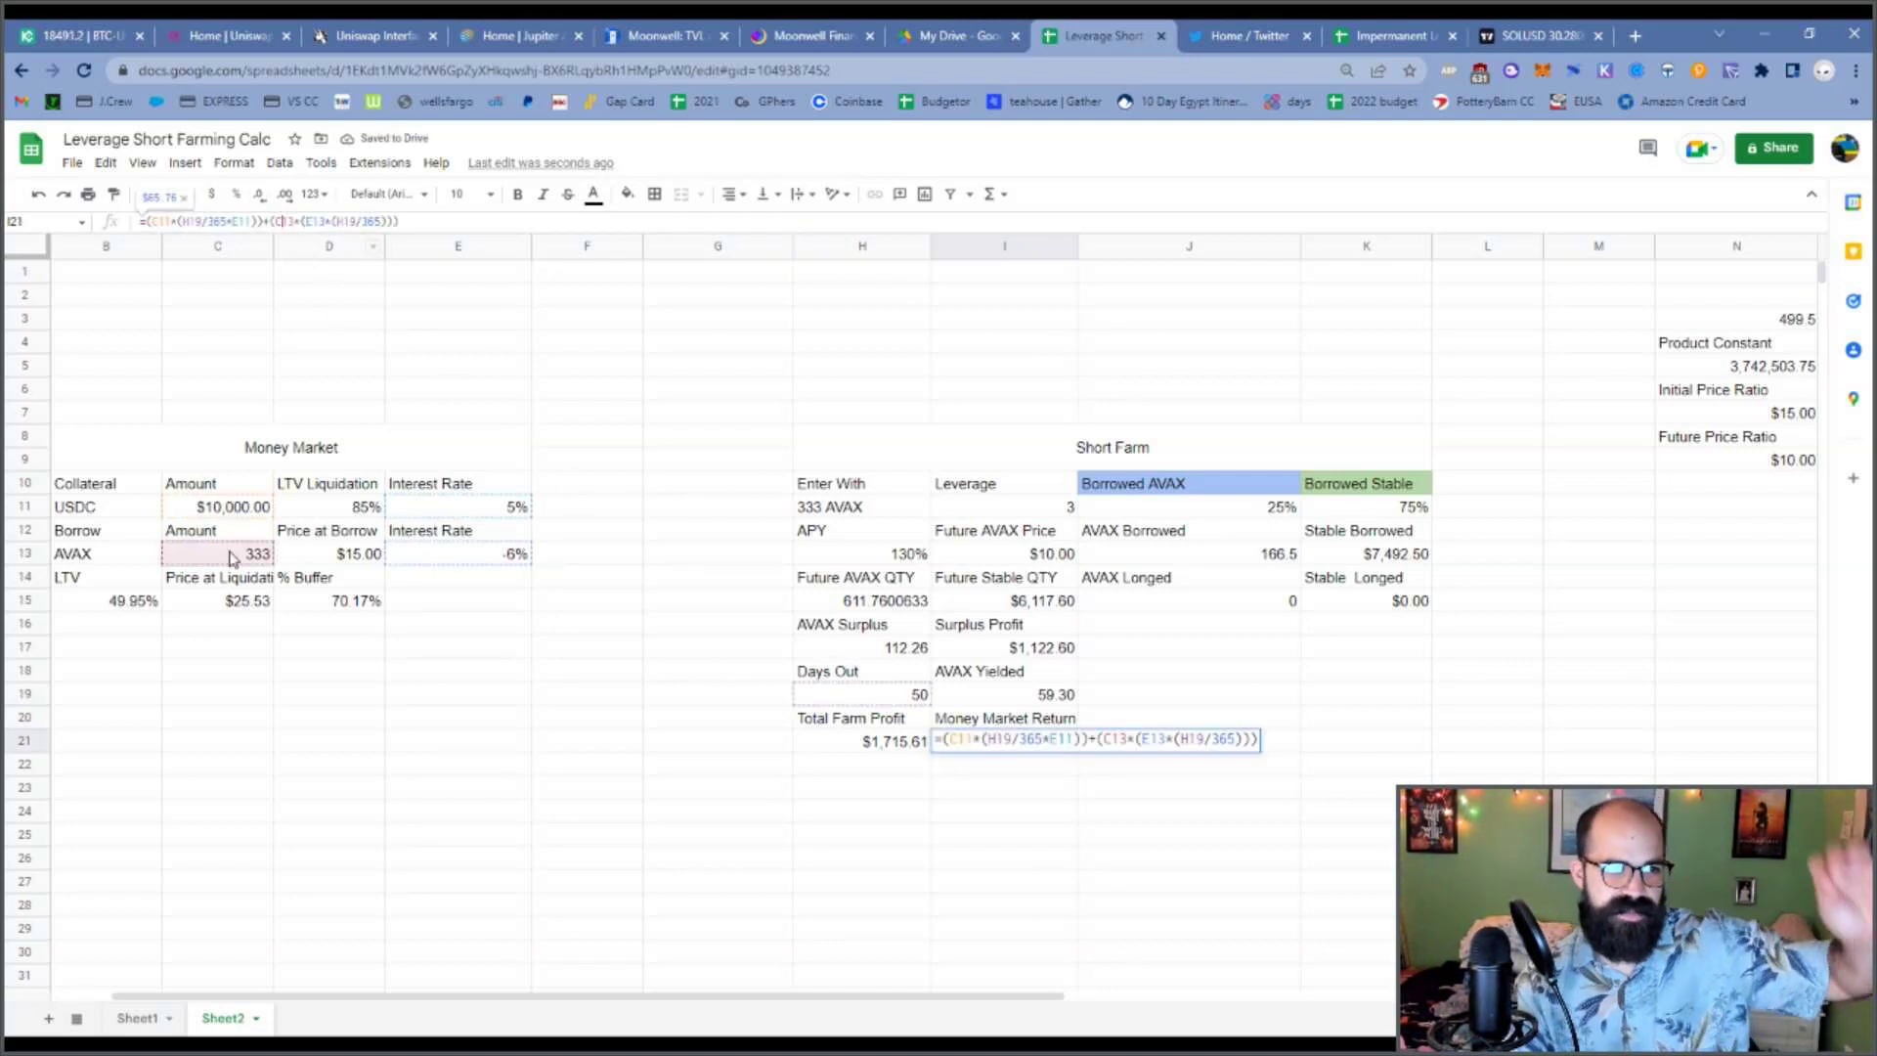
click(321, 221)
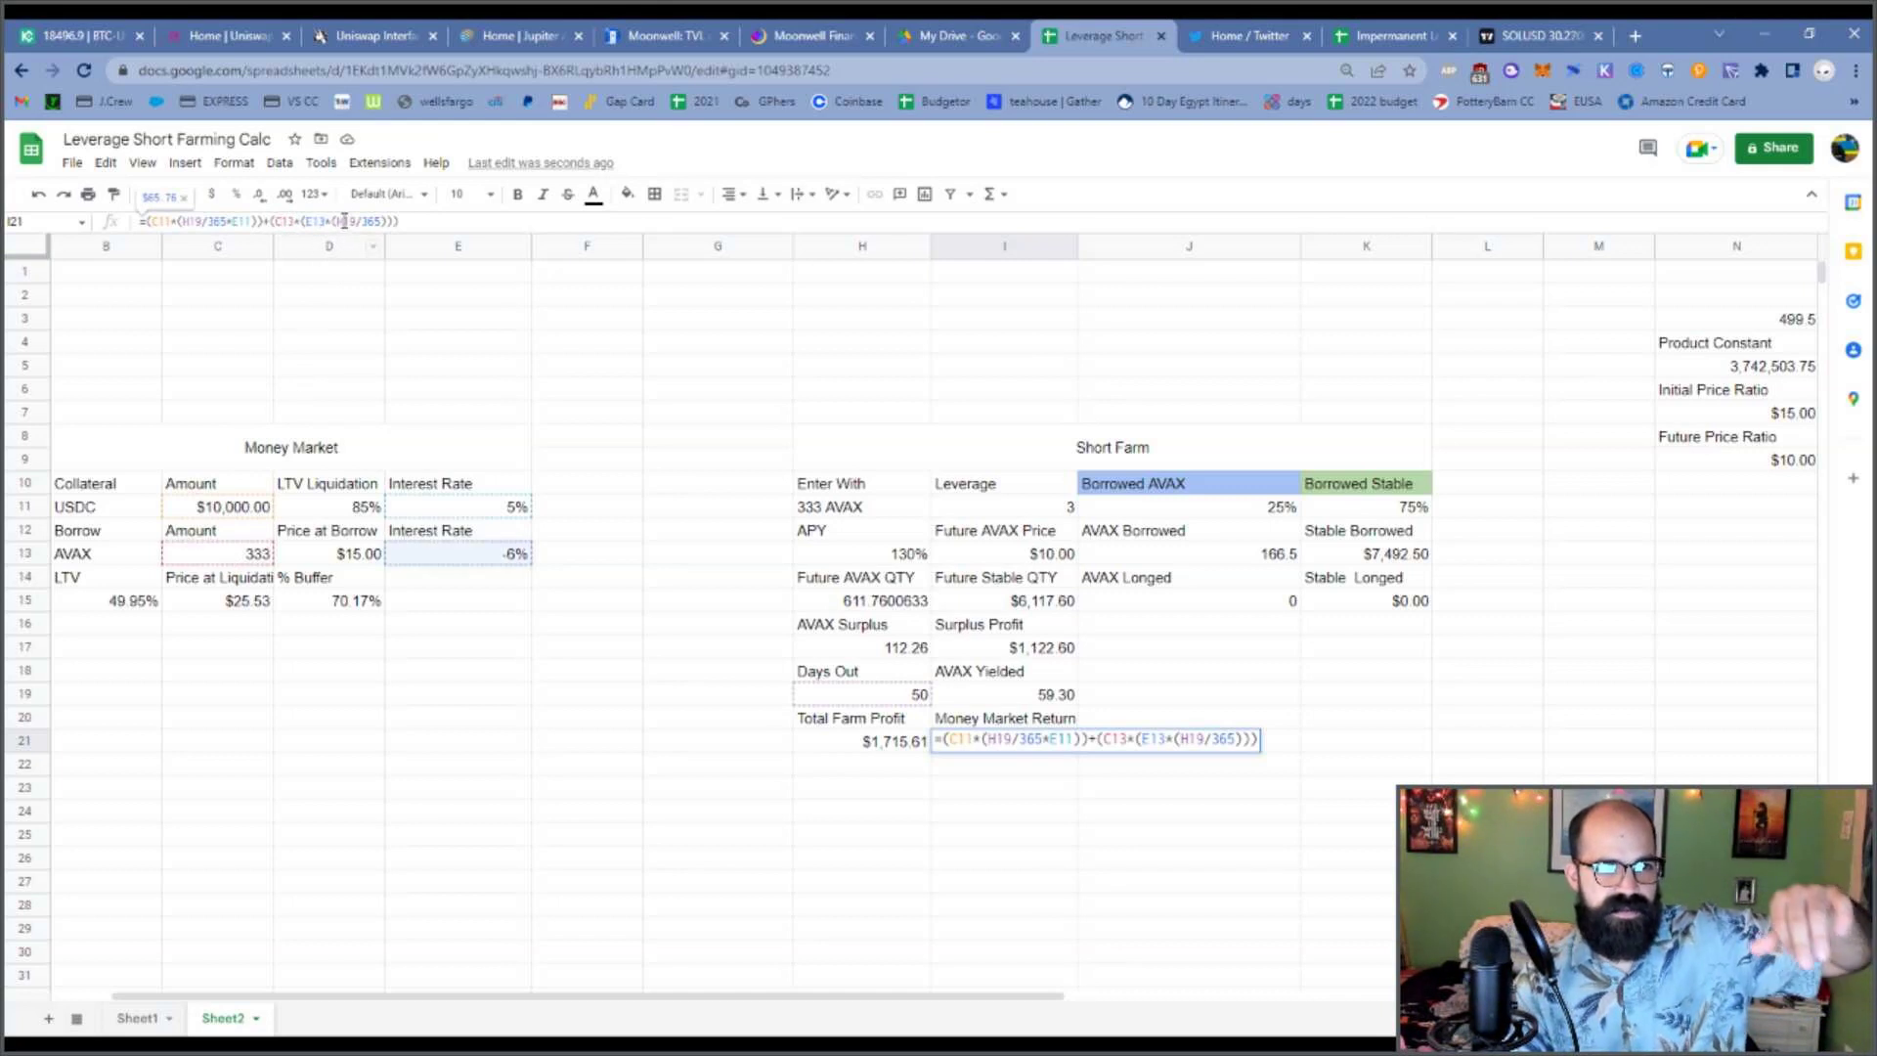
click(387, 221)
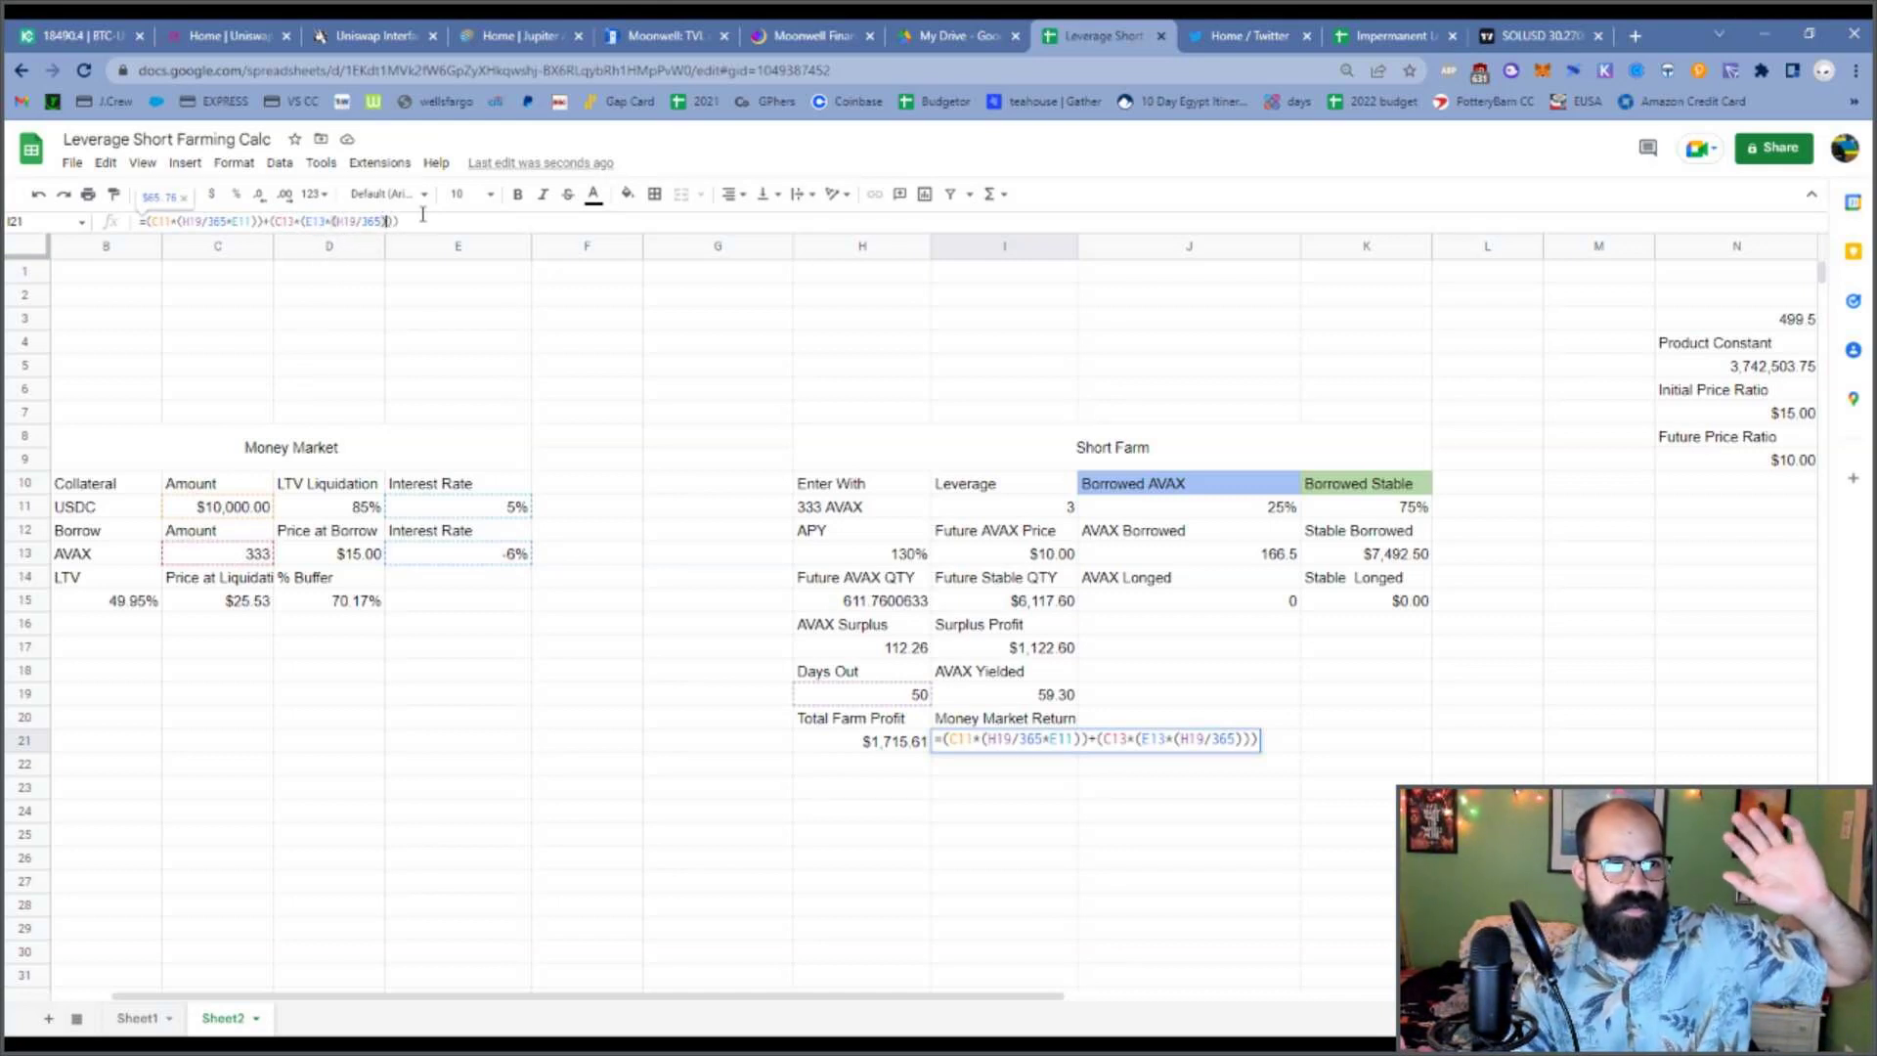
click(268, 221)
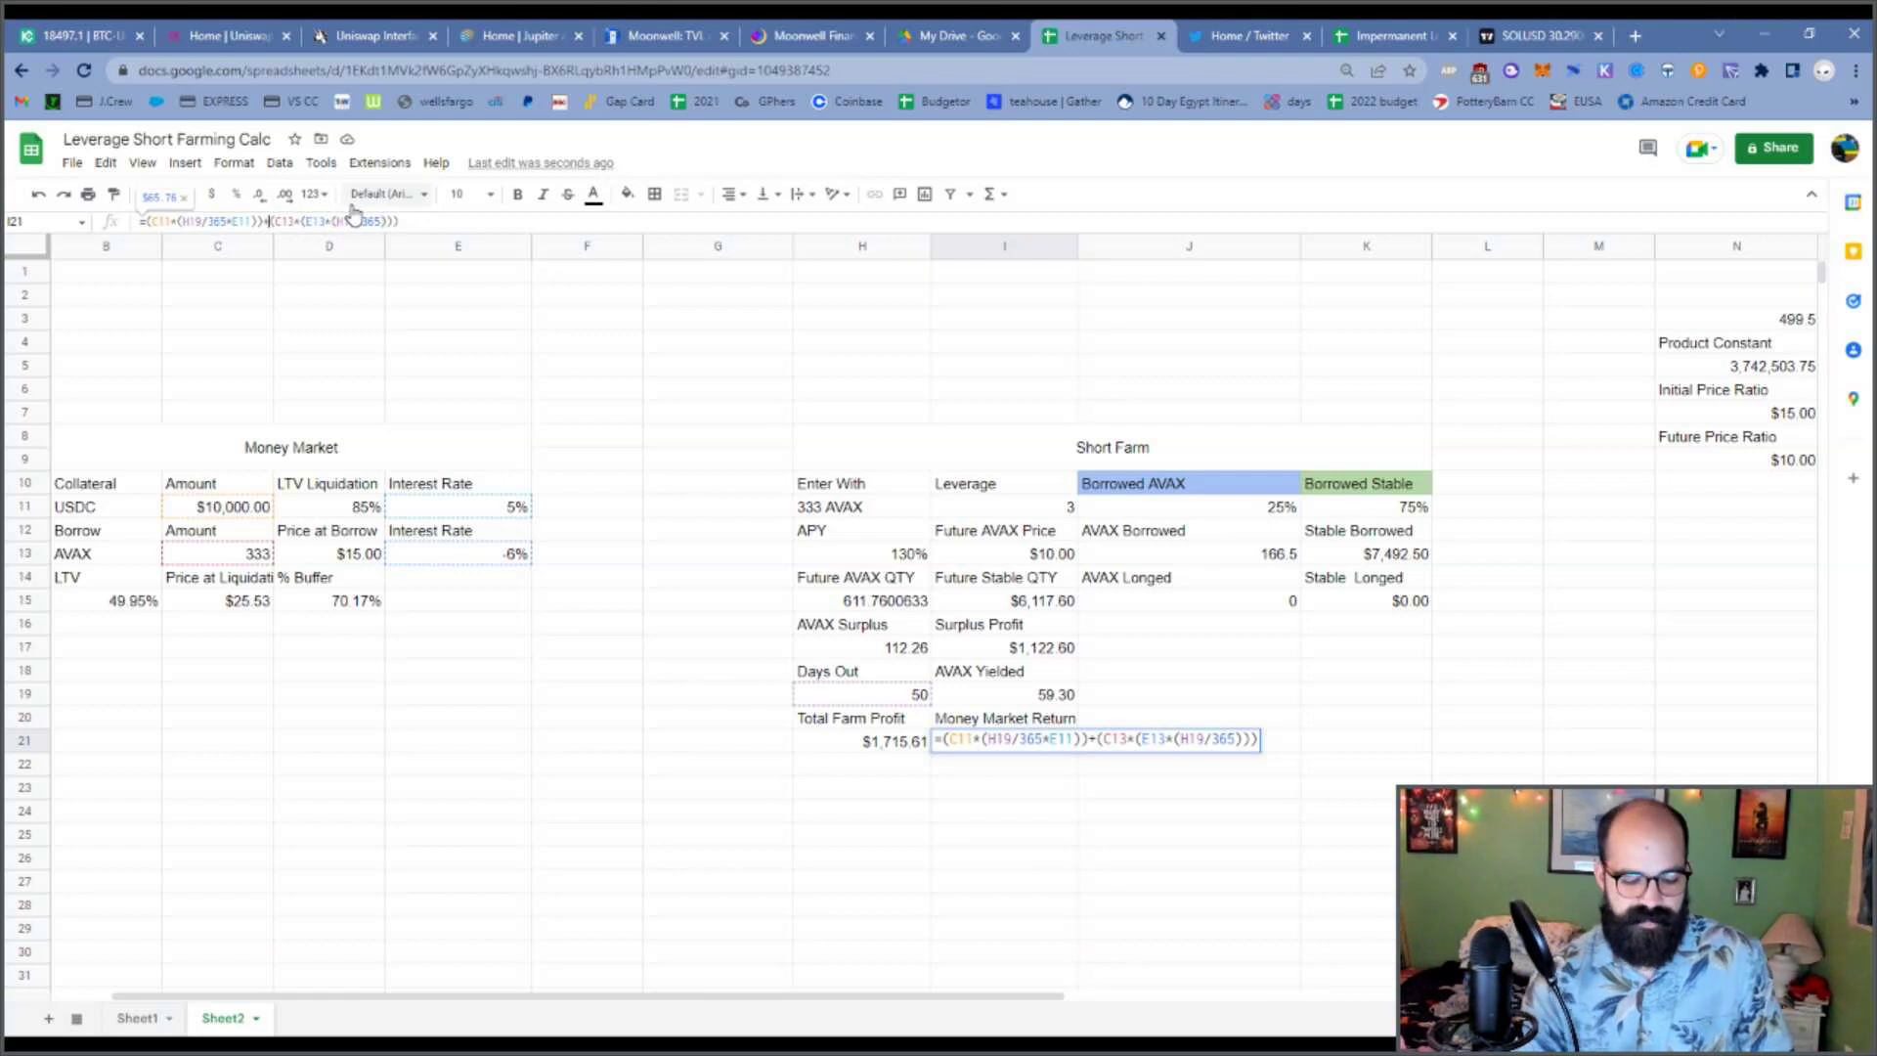
text(()
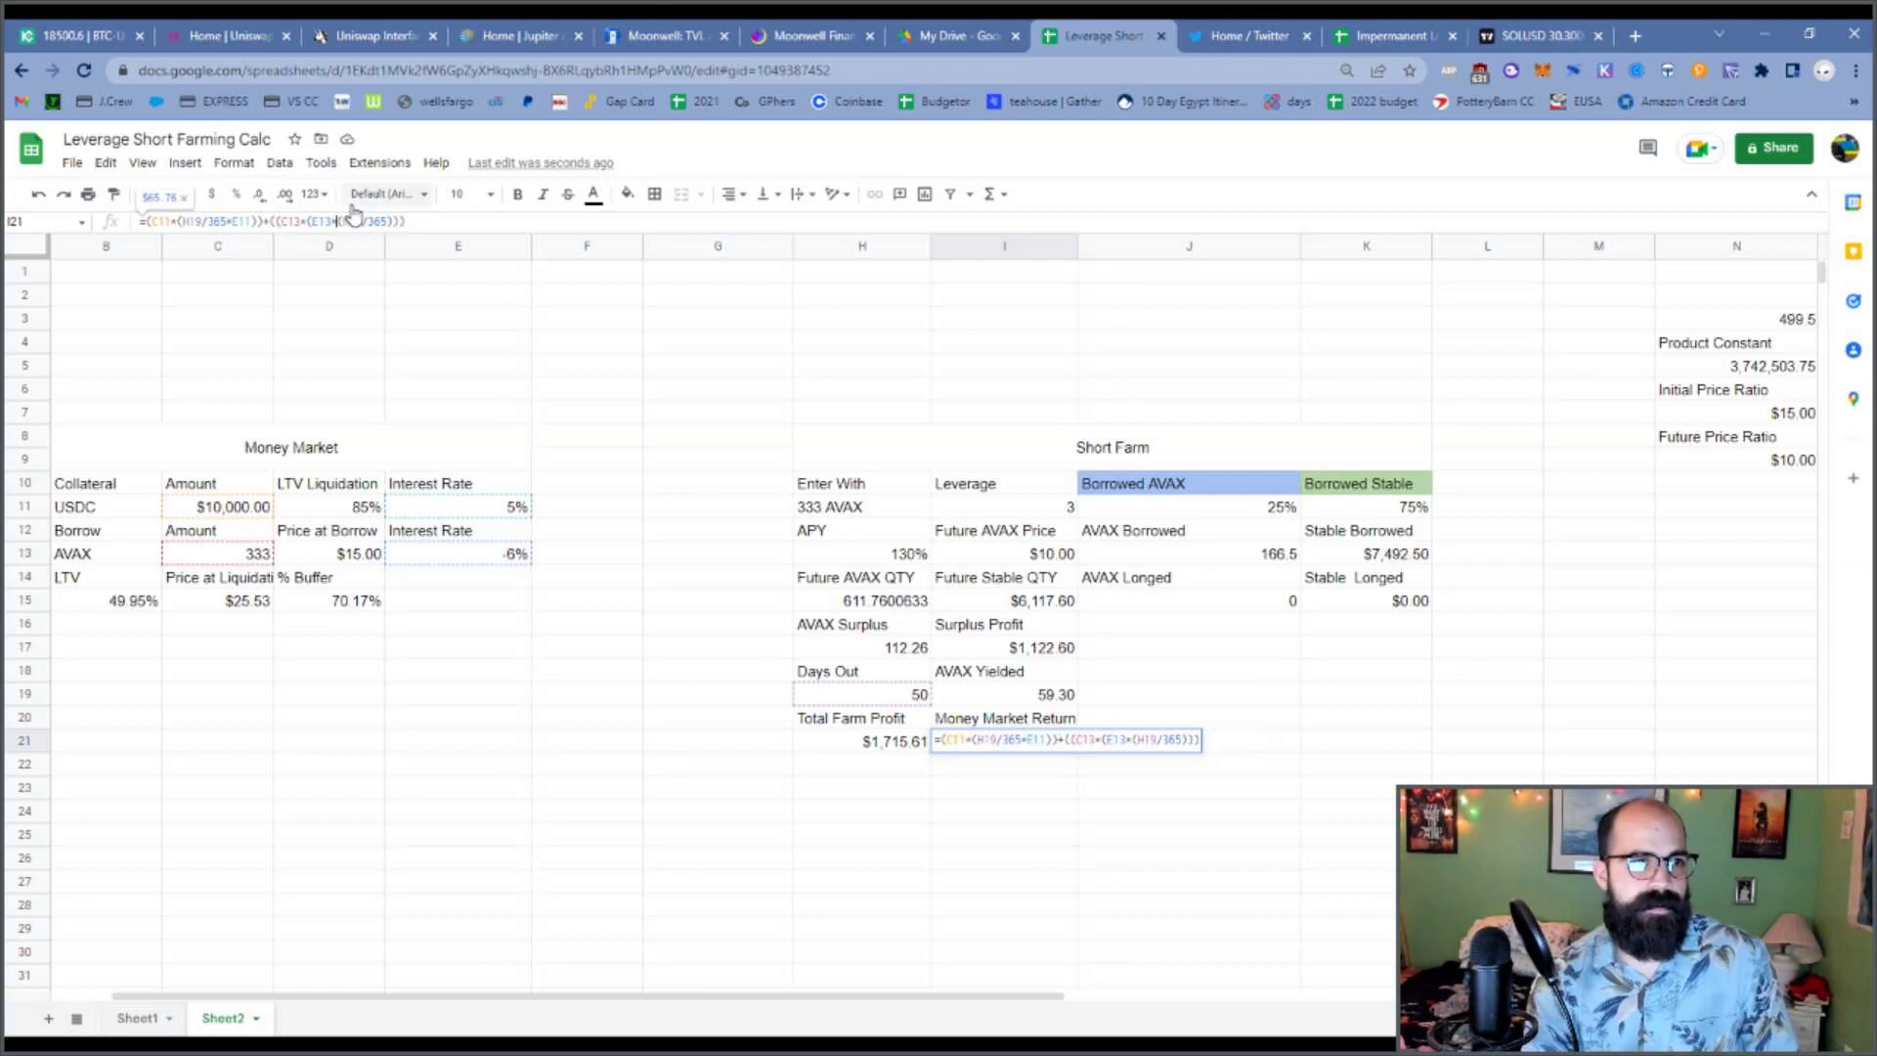
key(End)
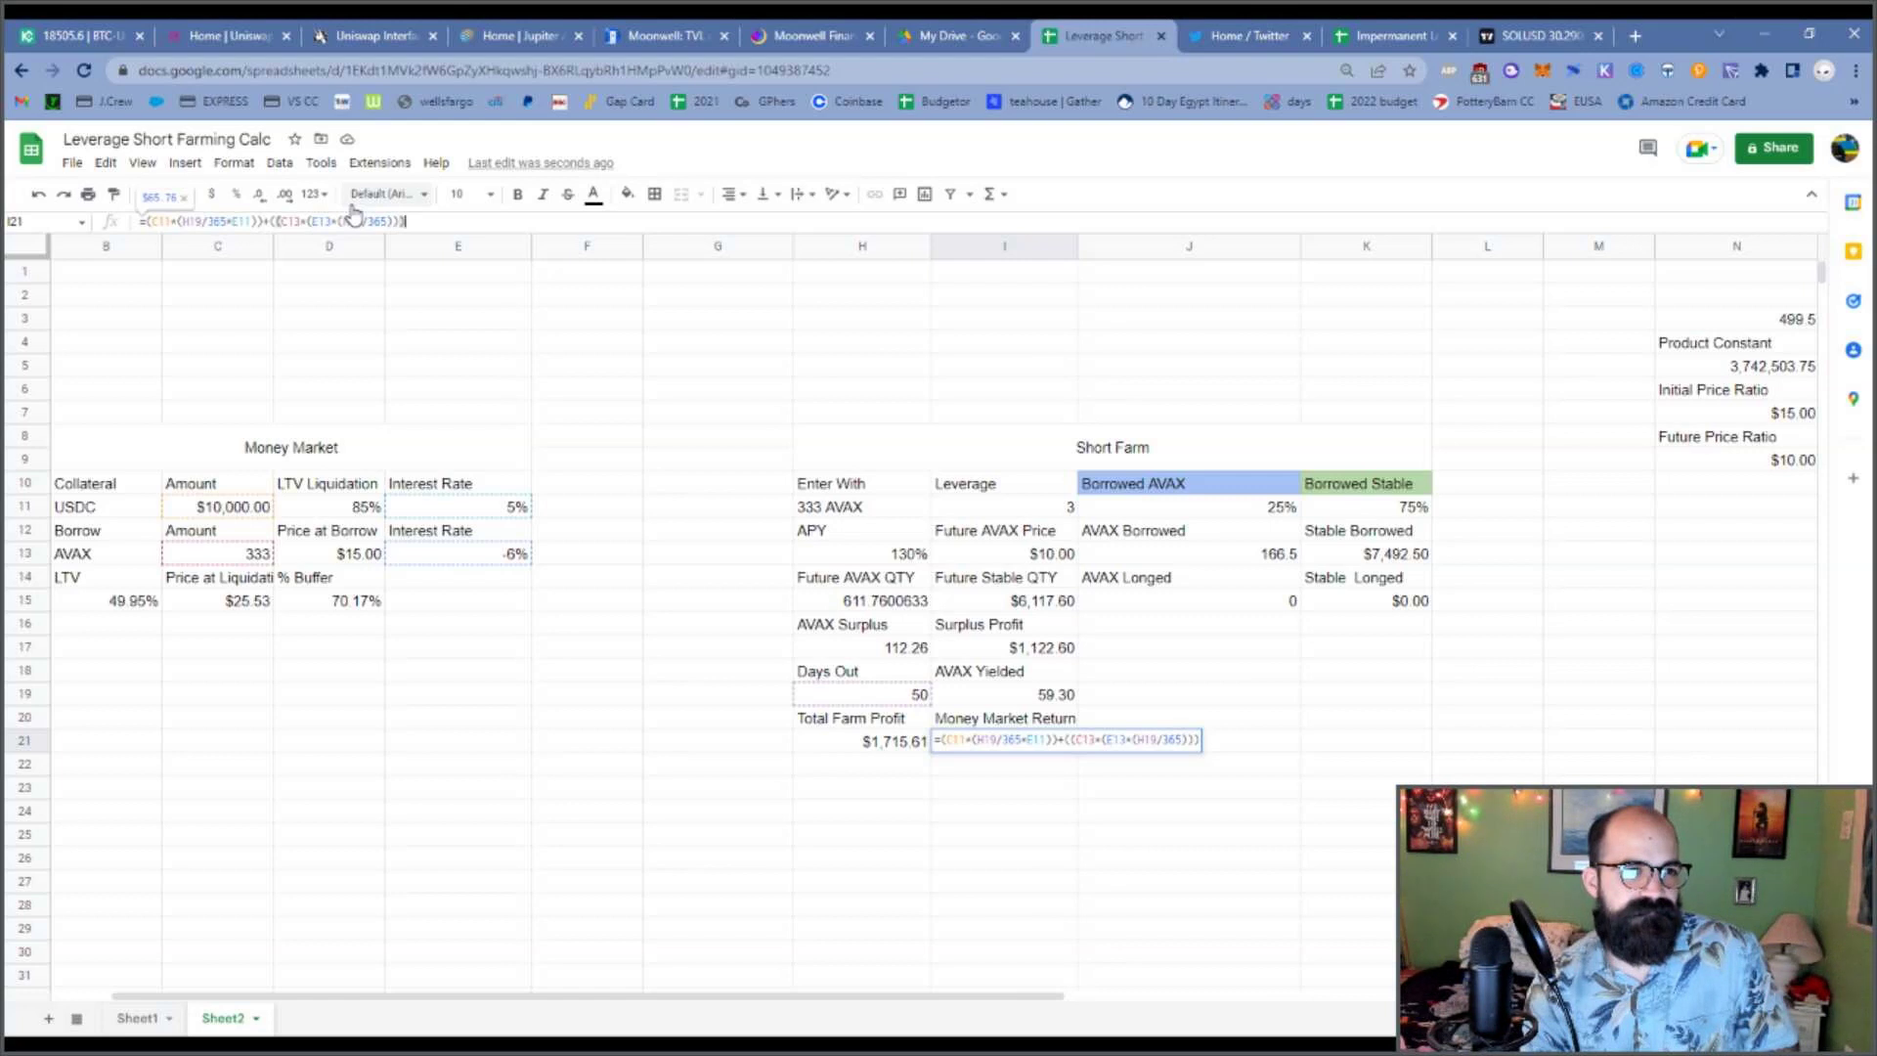
text(*)
click(1030, 557)
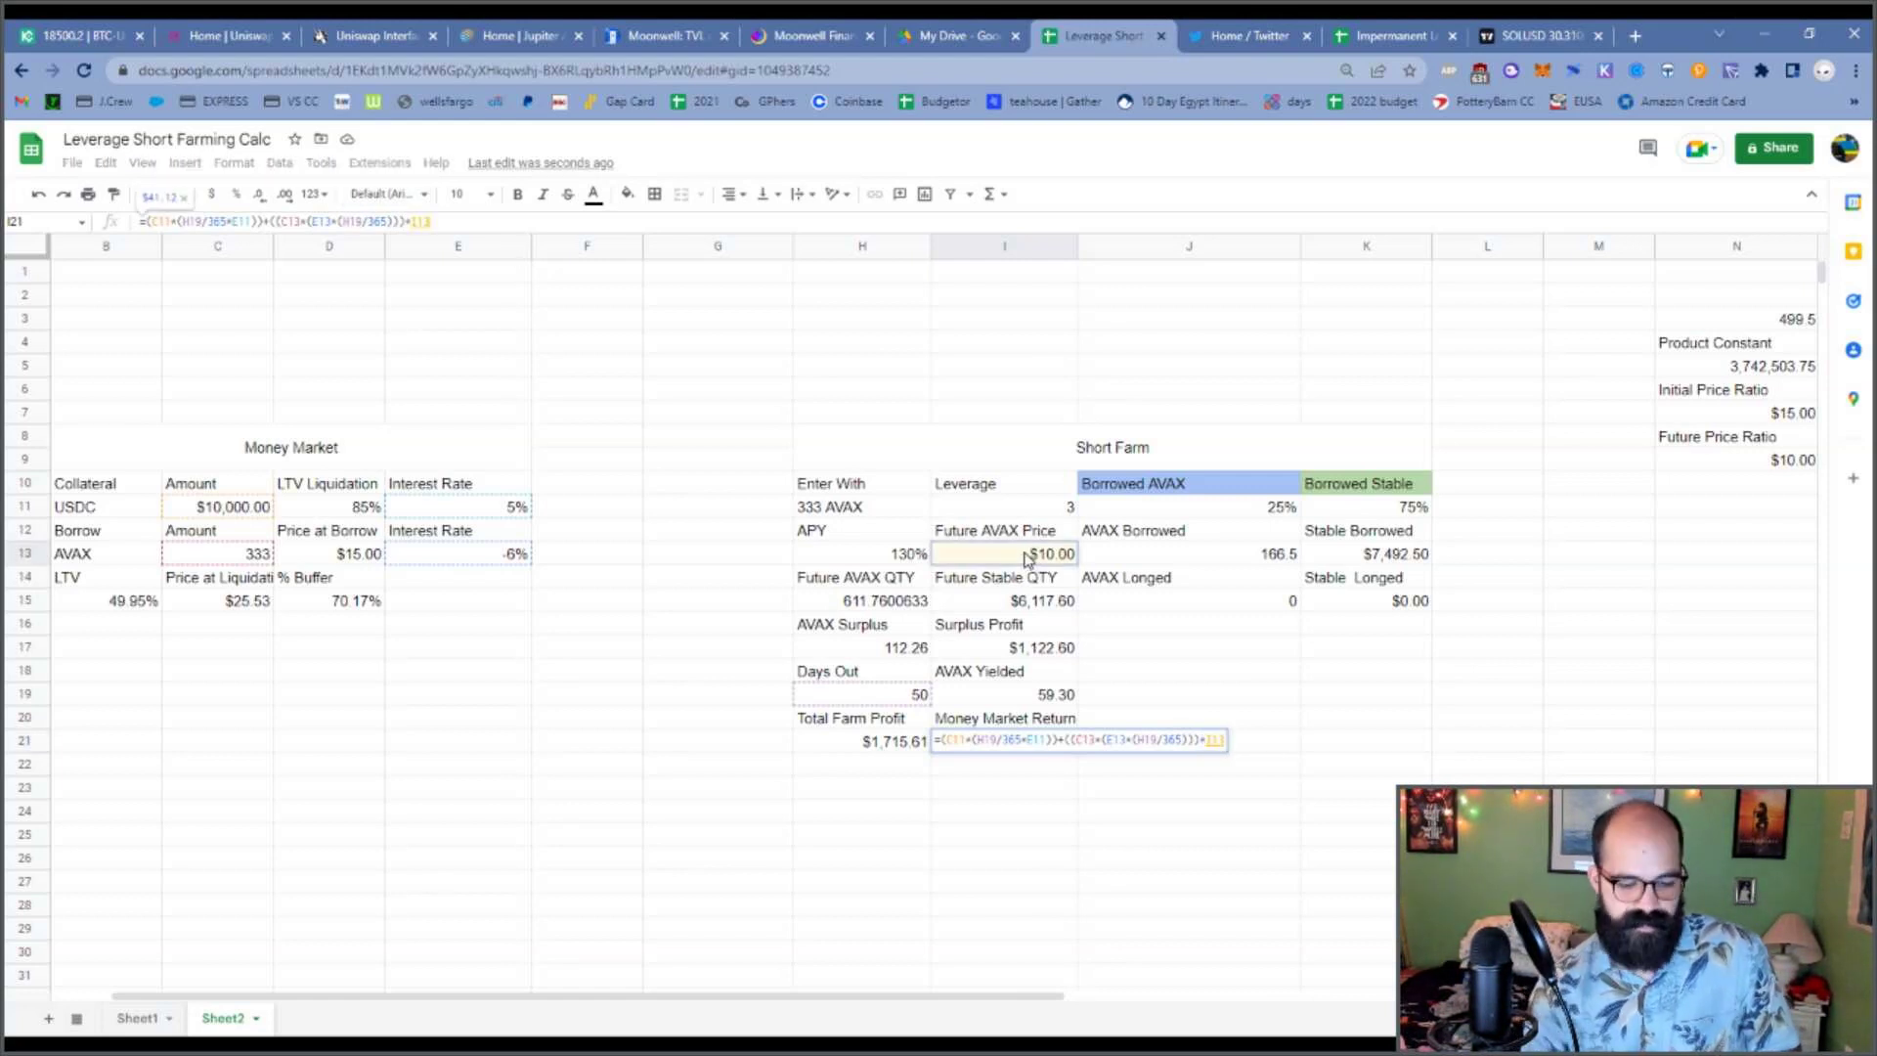
text())
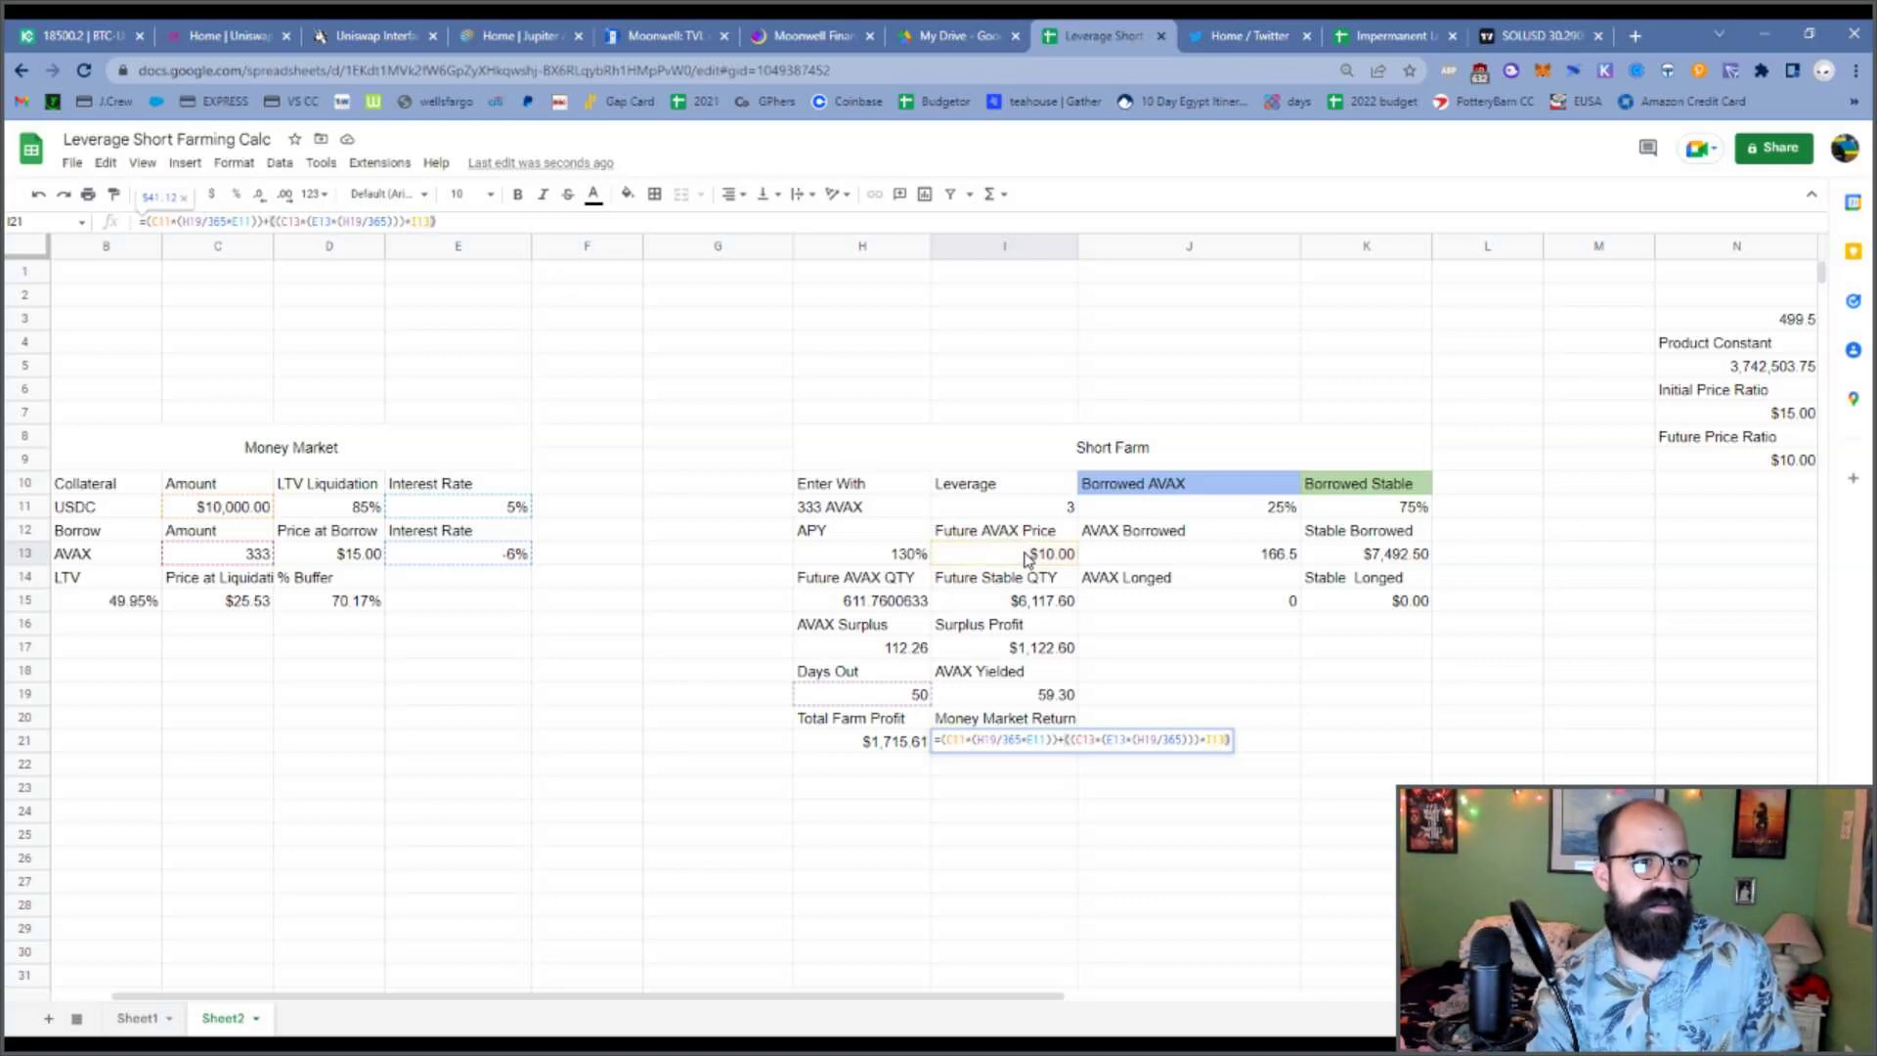
key(Return)
key(Up)
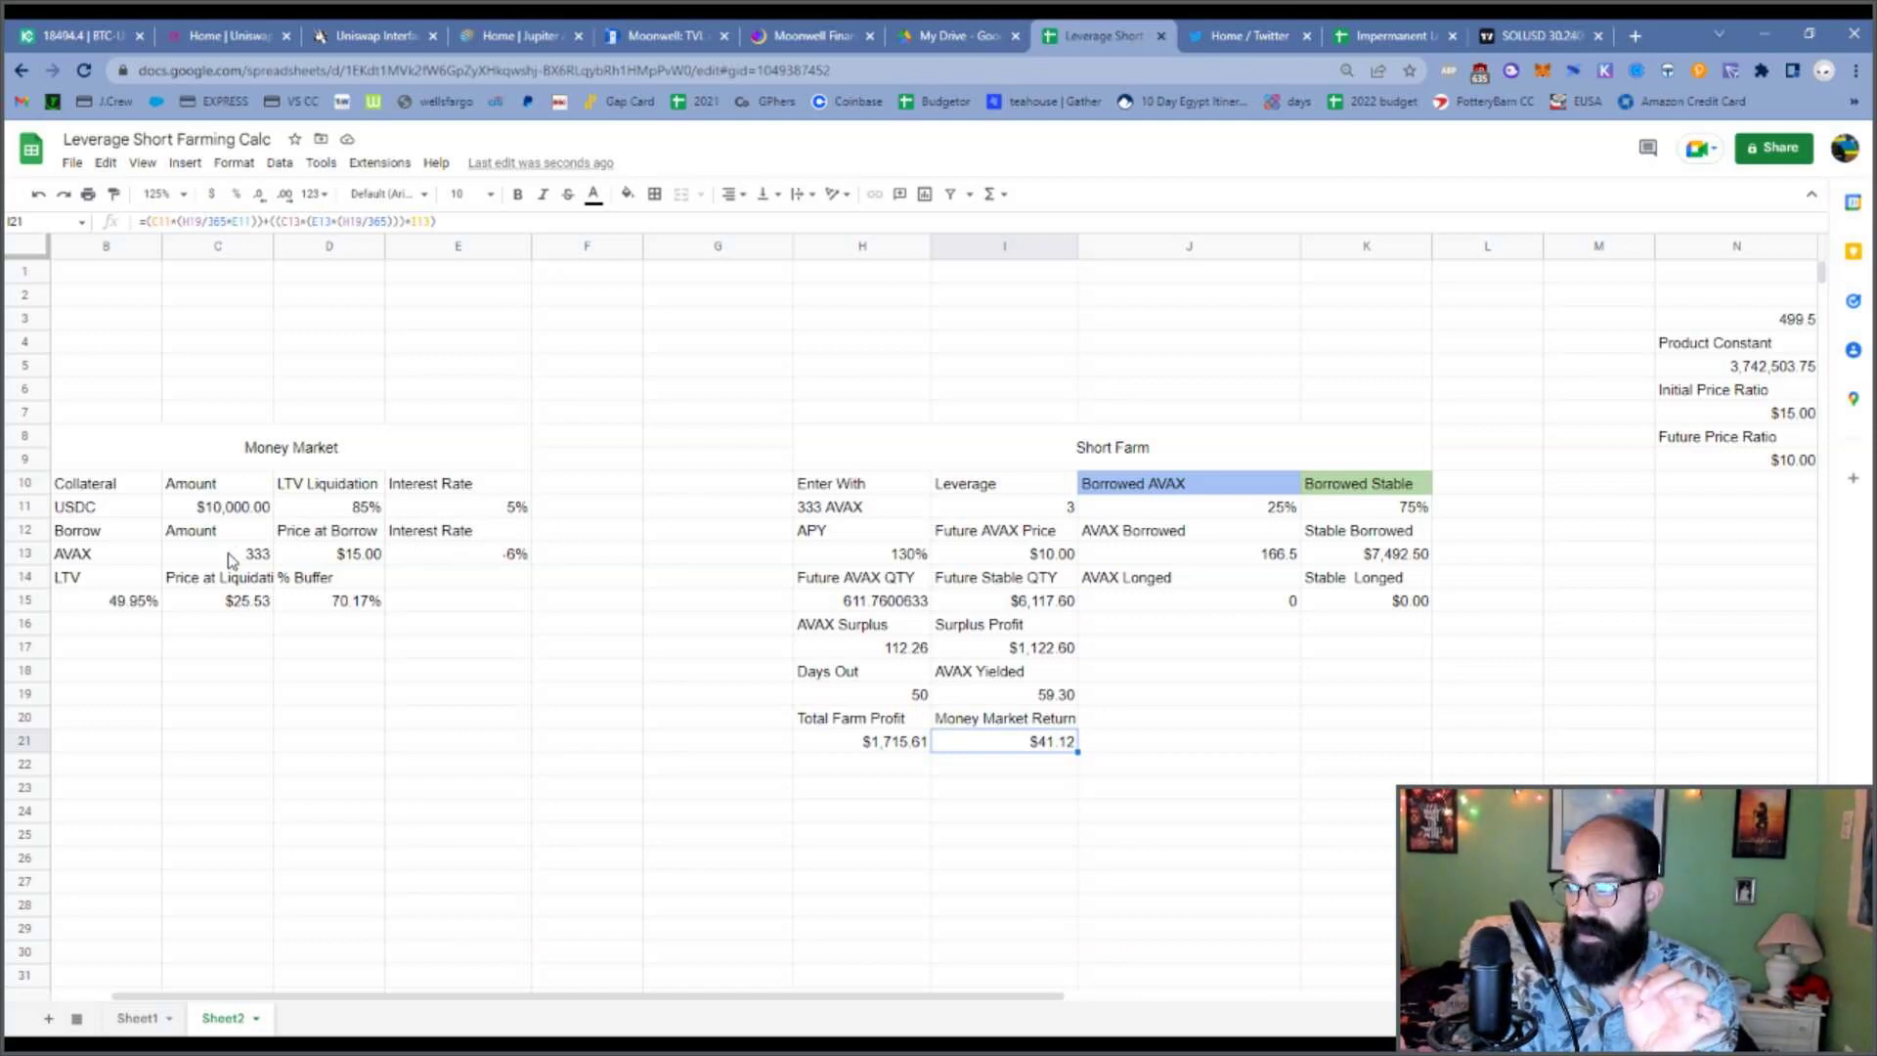
Add the label "Total Profit" in H22 and enter the formula =H21+I21 in H23.
click(884, 768)
text(Total Profit)
key(Return)
text(=)
click(917, 743)
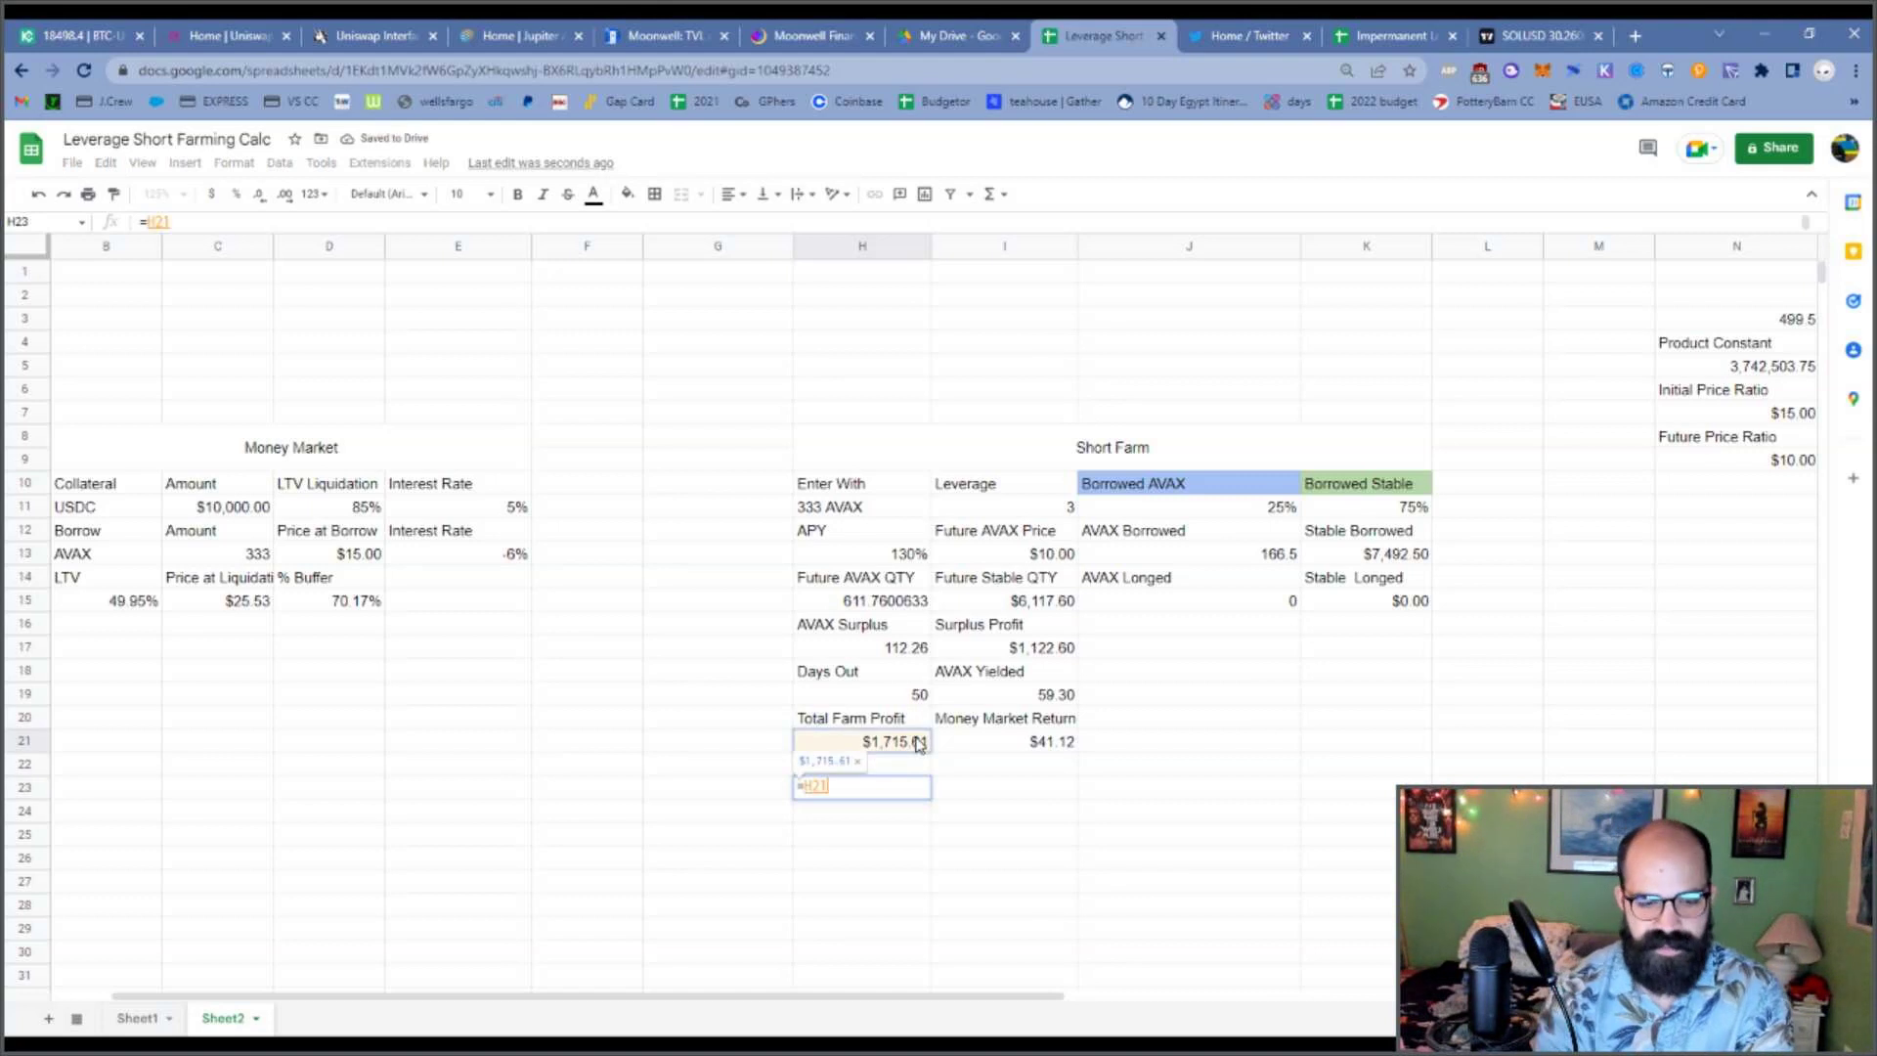
text(+)
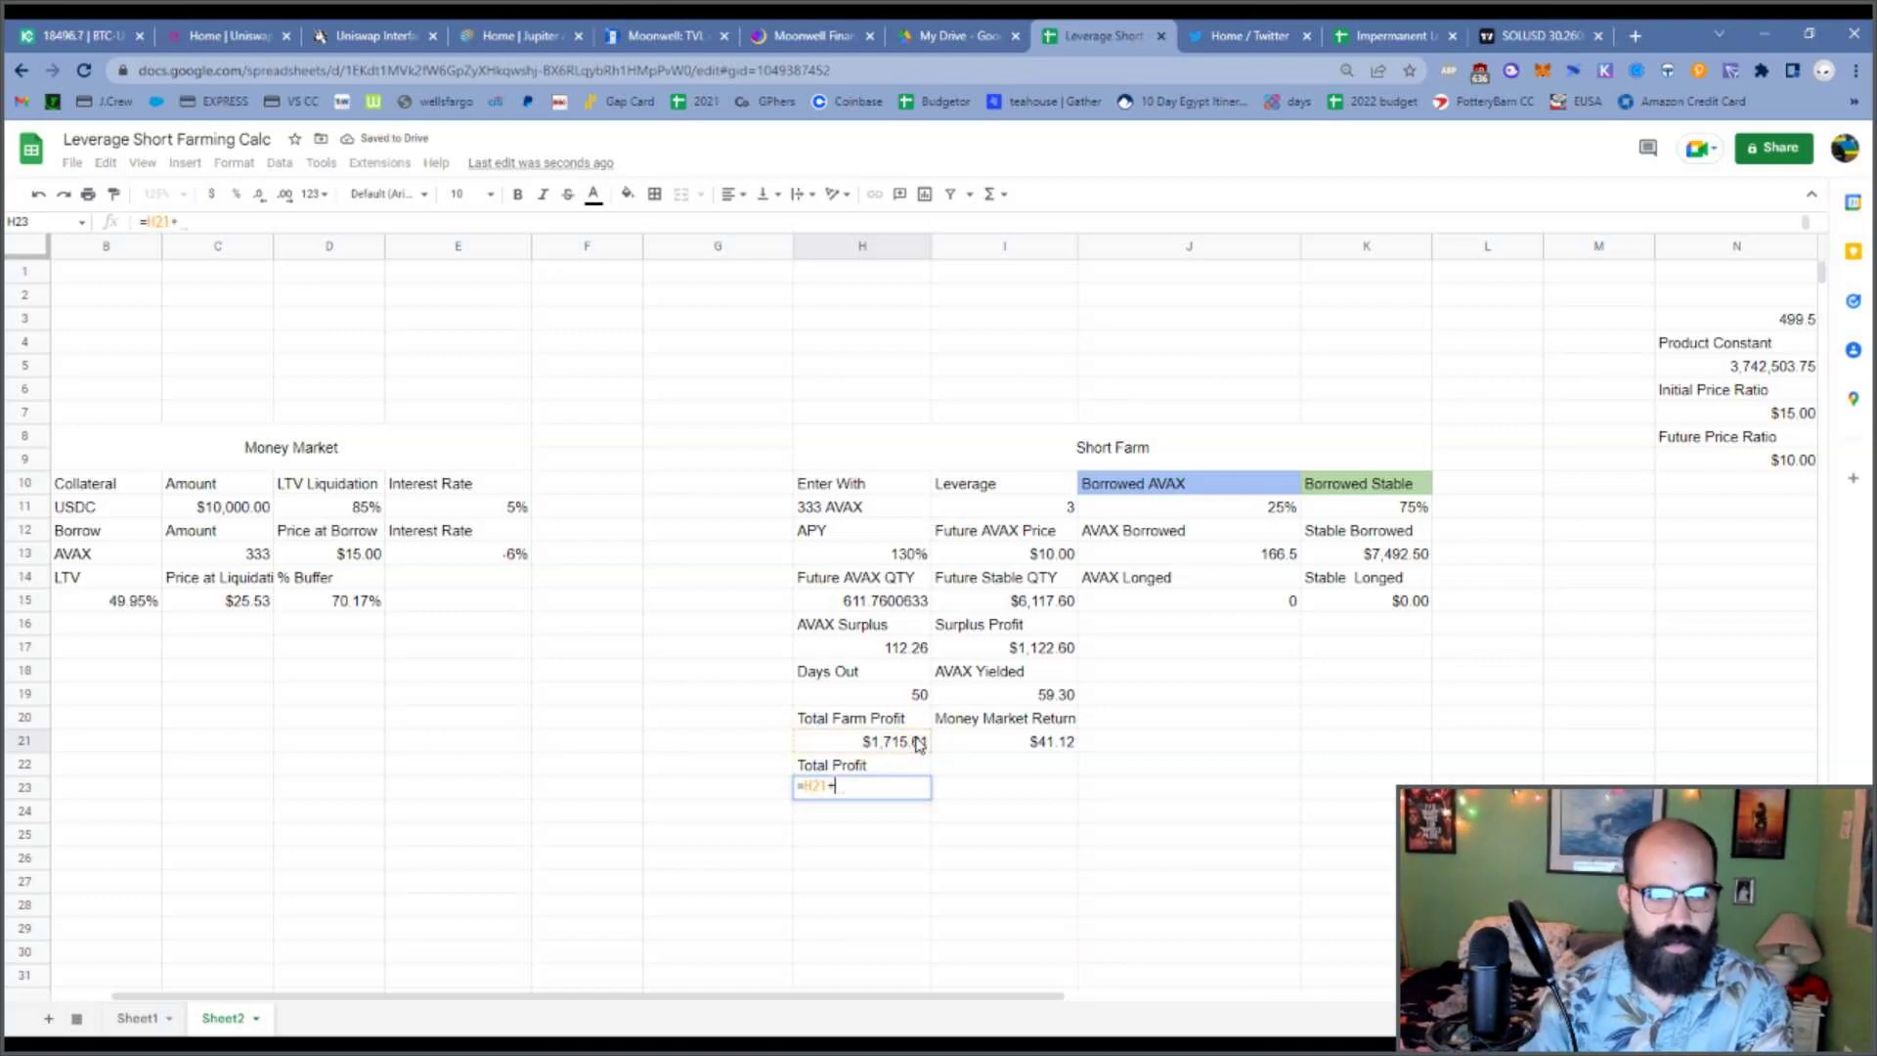
click(1033, 743)
key(Return)
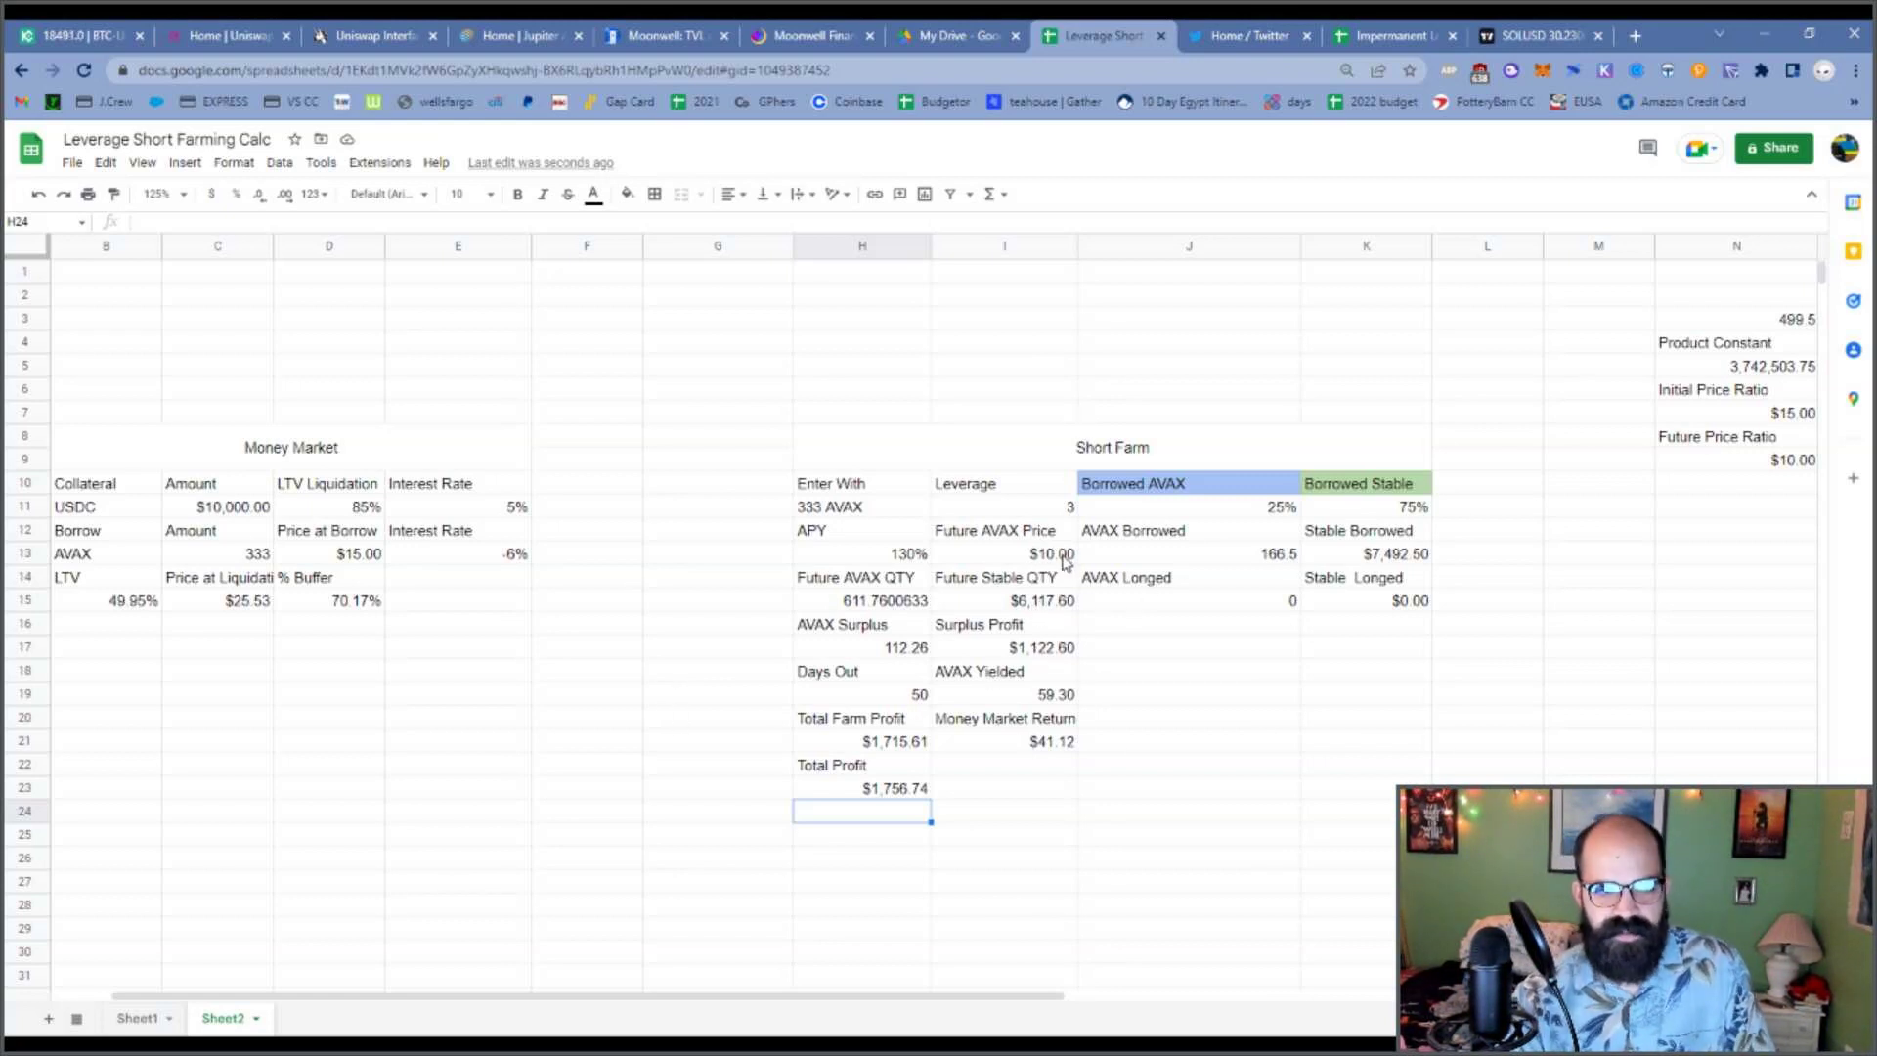
Set the Future AVAX Price in I13 to 20 and check the AVAX Surplus and Total Profit cells.
click(1065, 559)
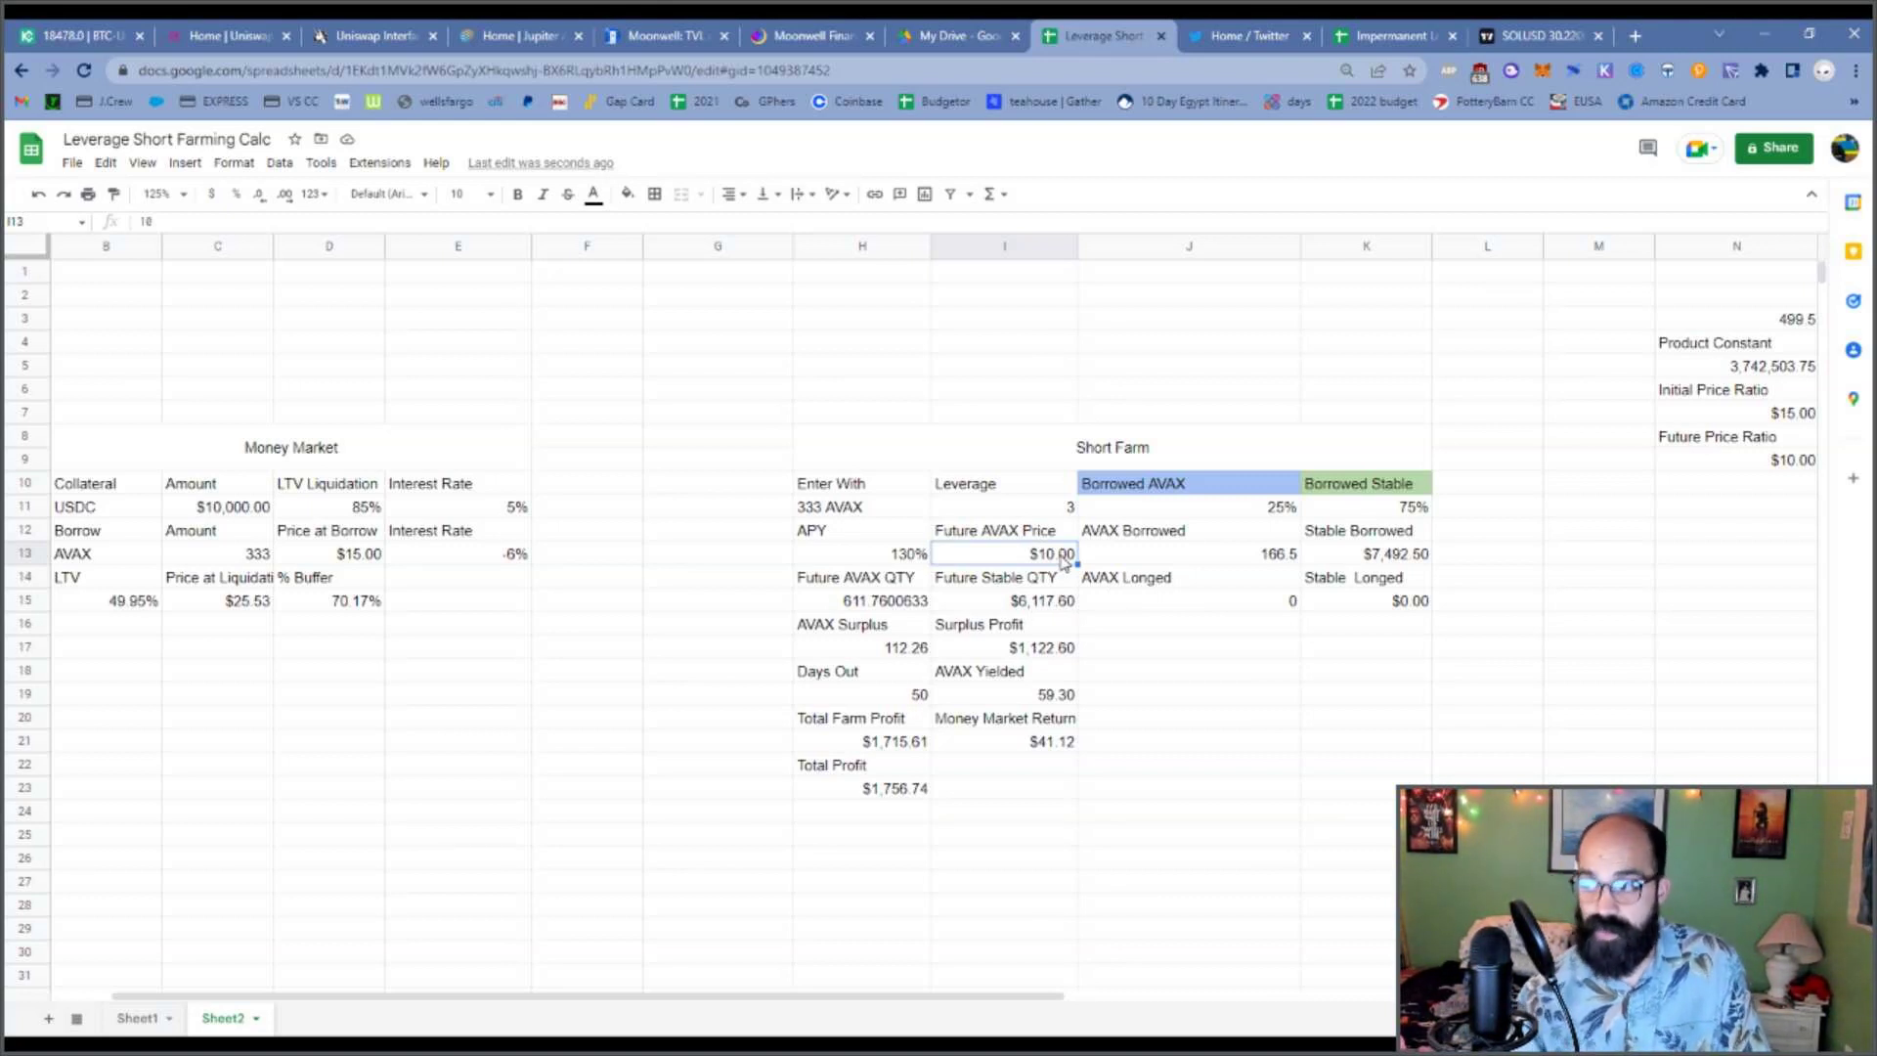
text(20)
key(Return)
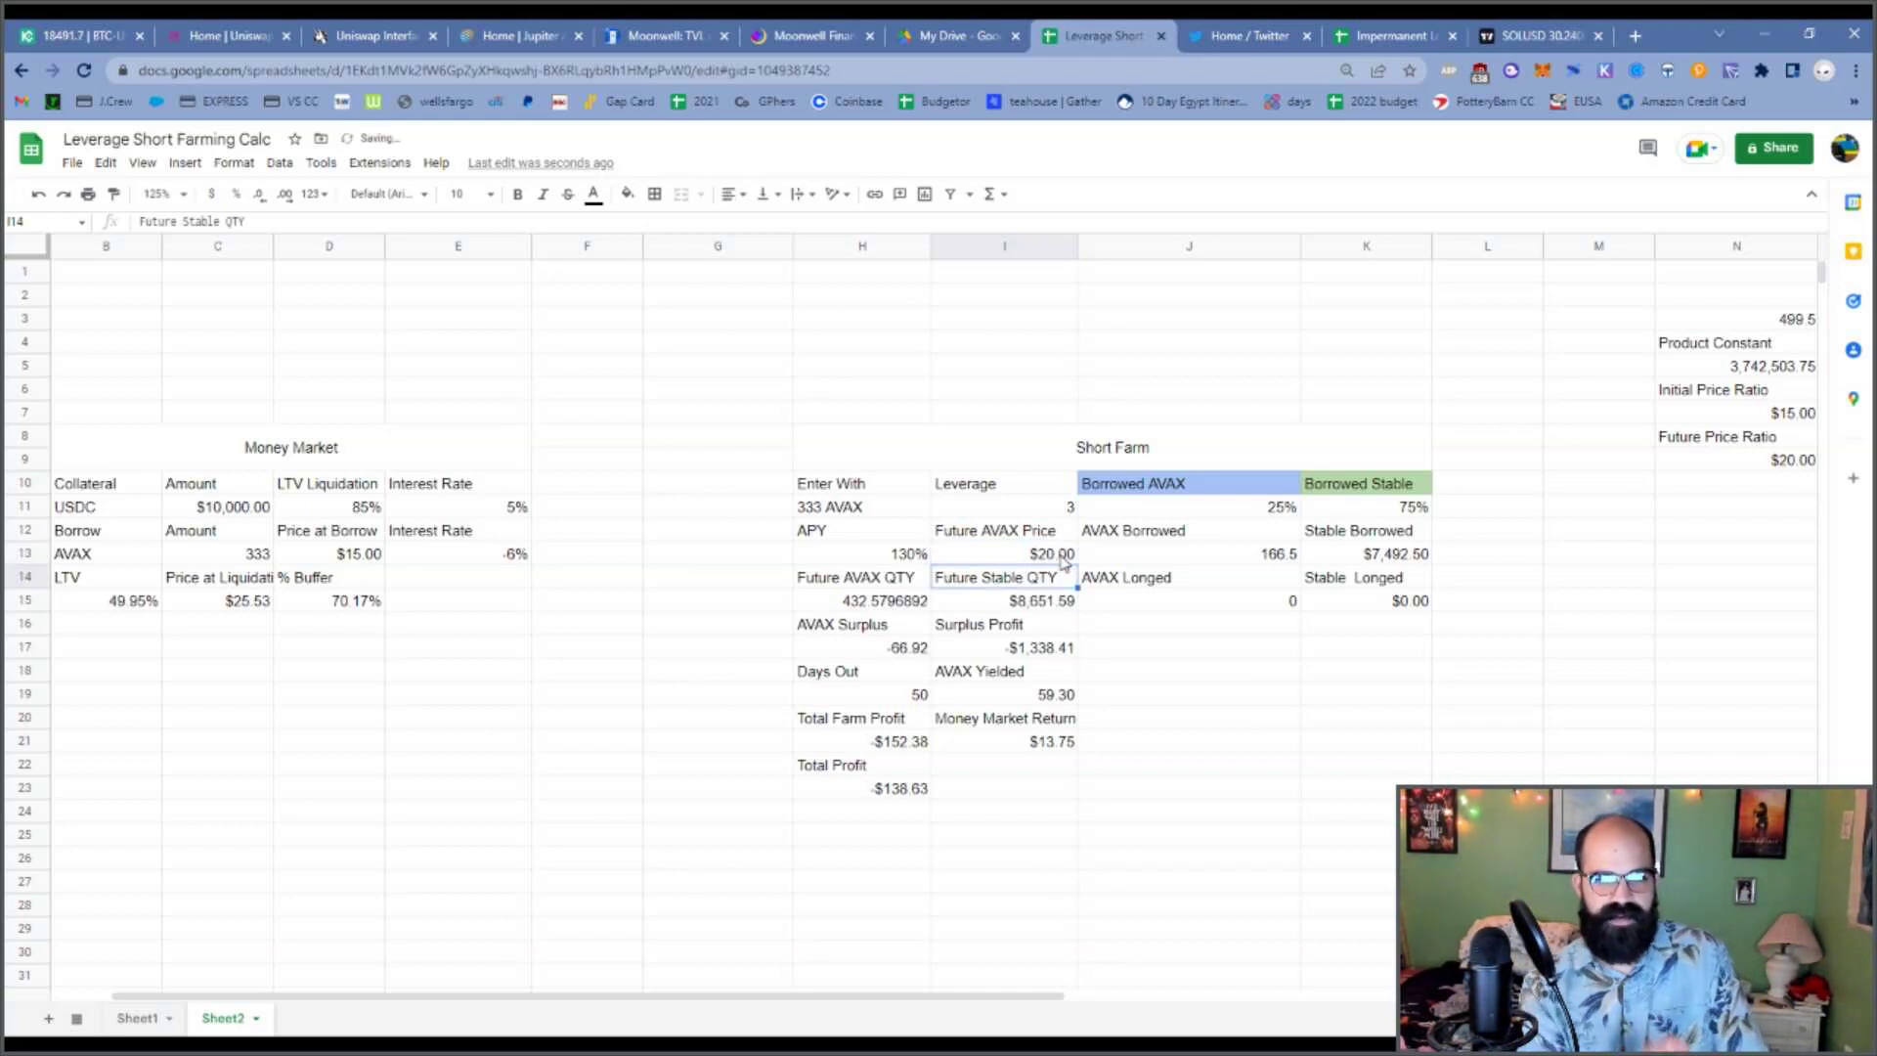
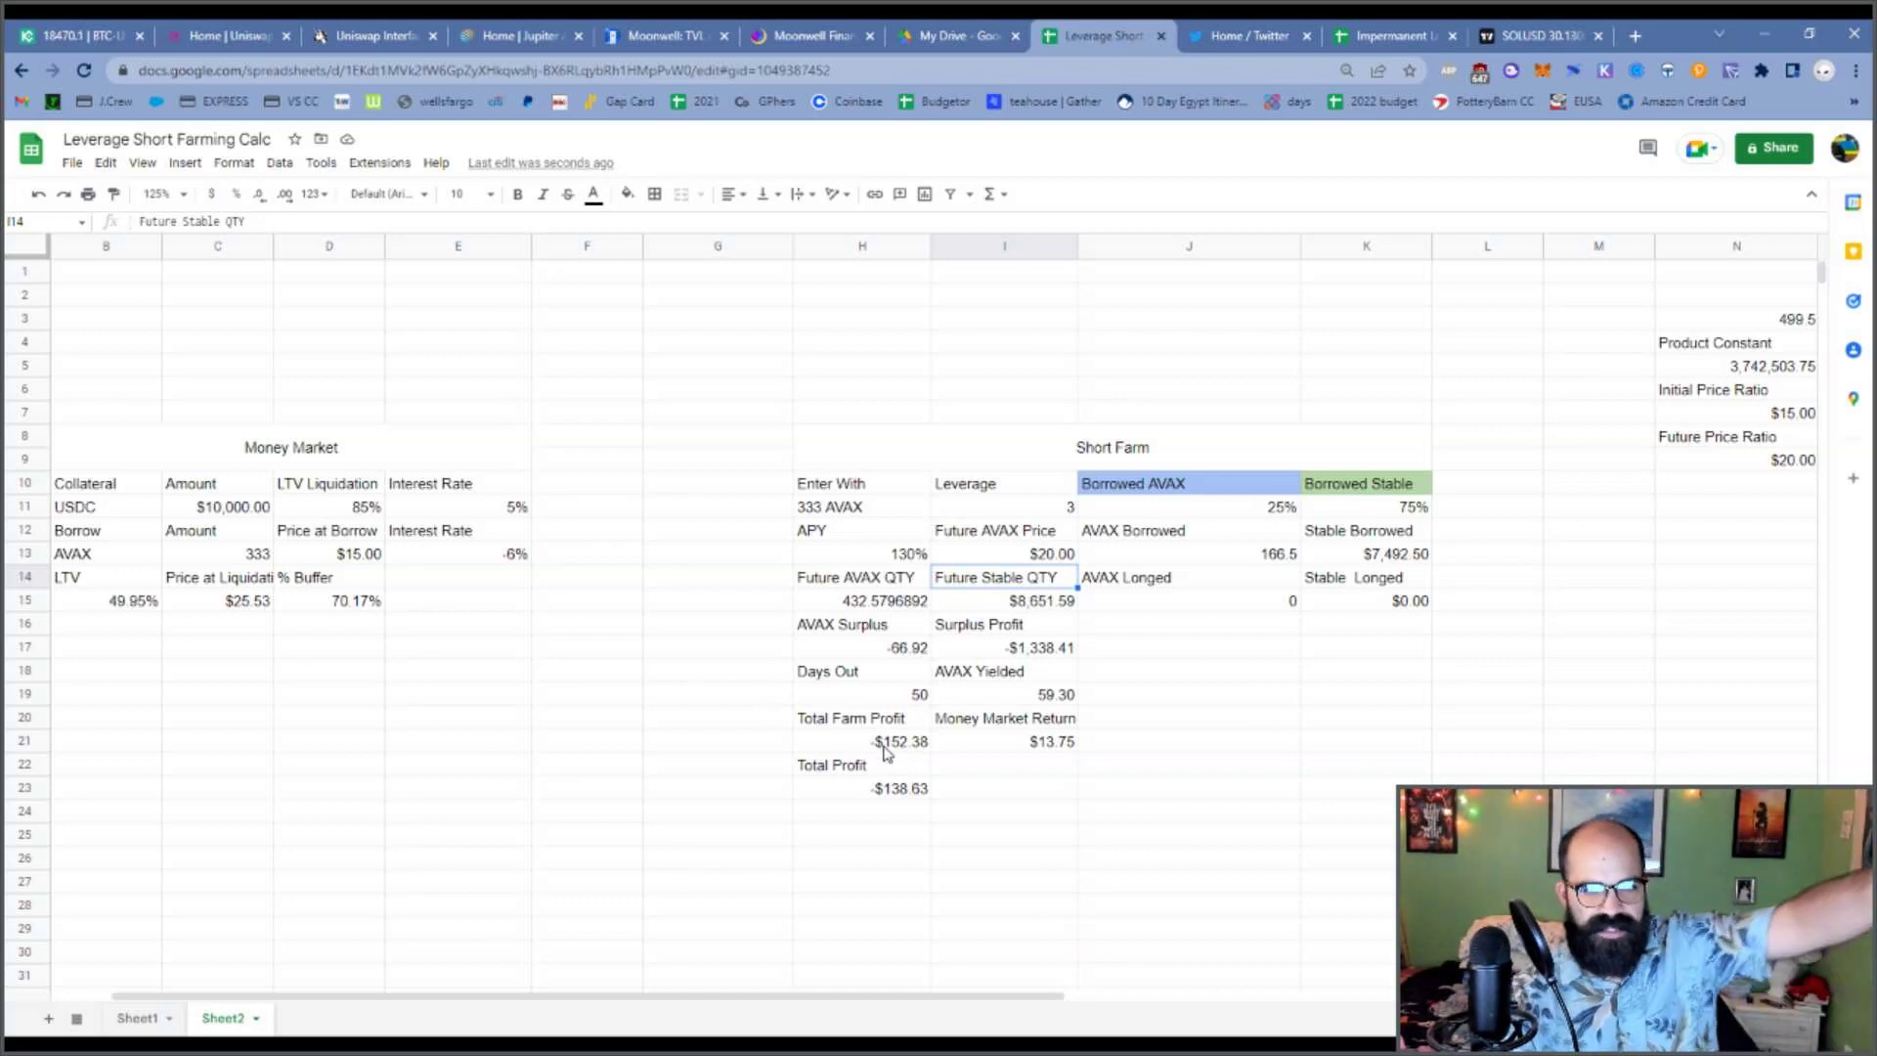
click(897, 651)
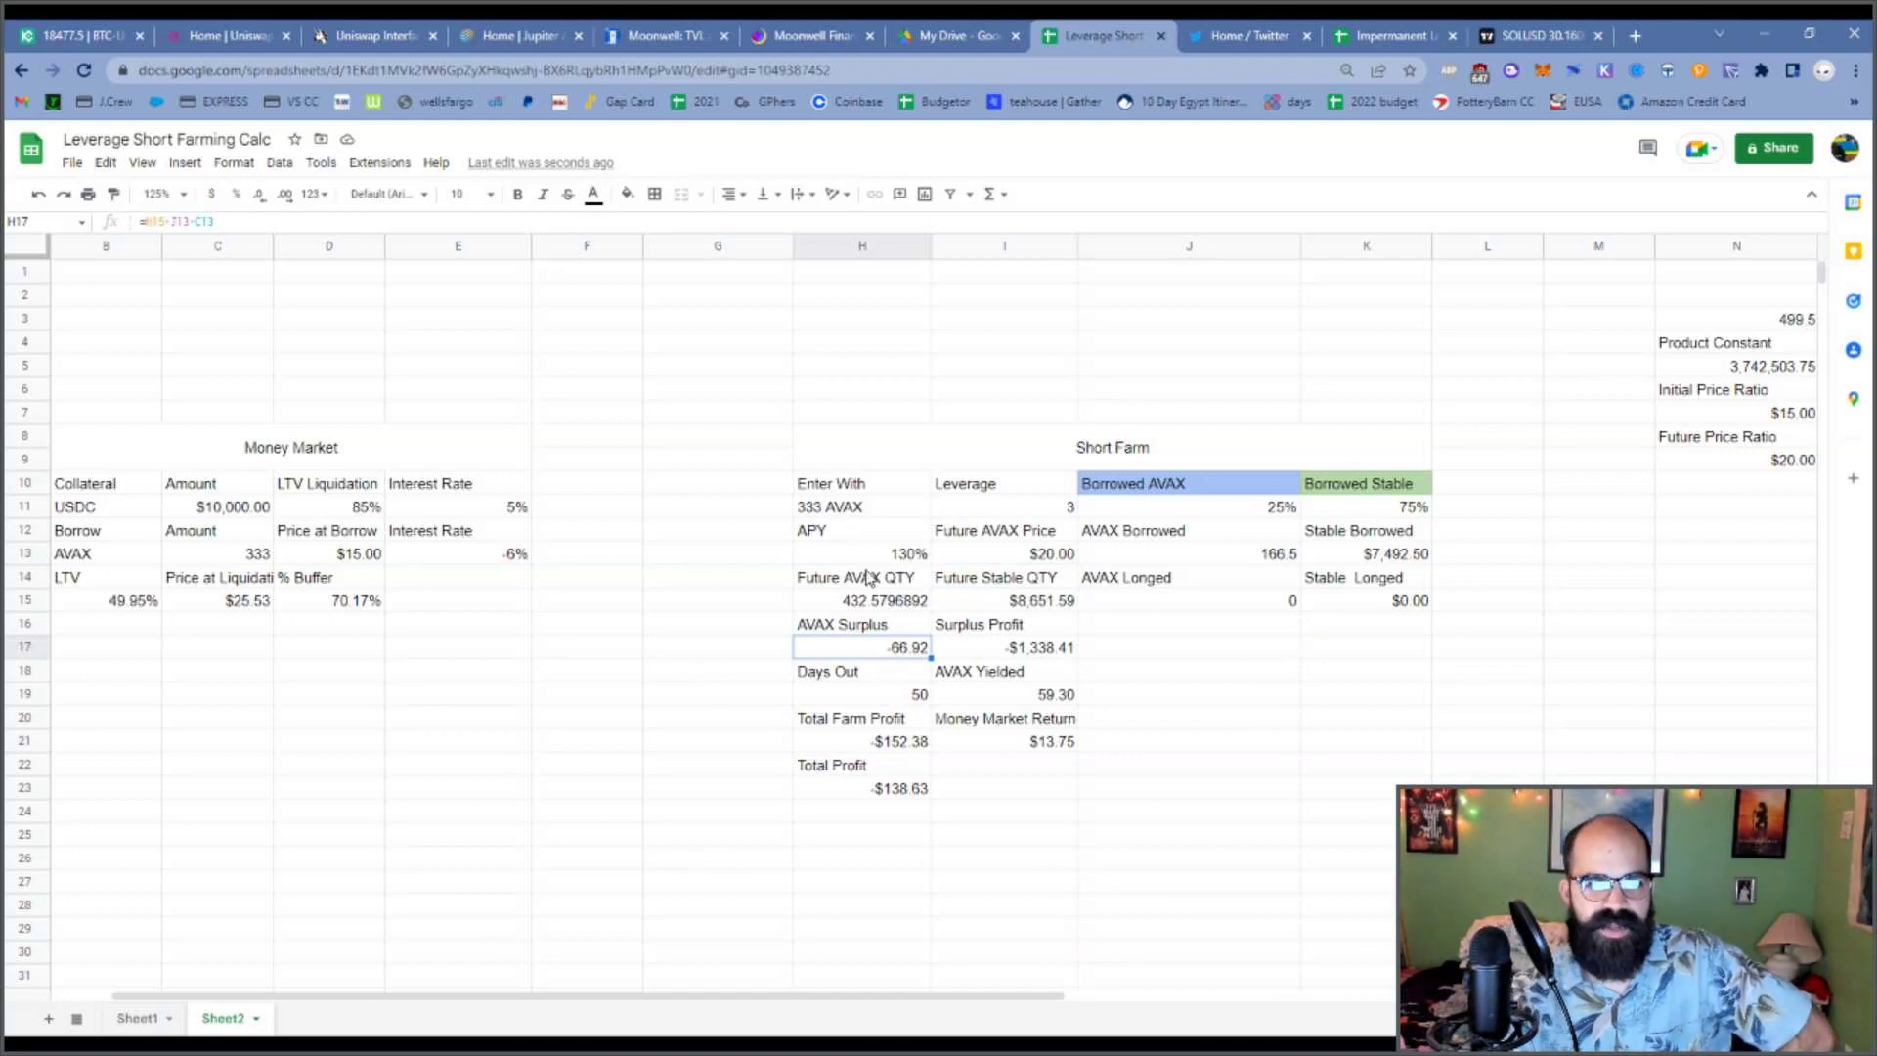
click(894, 796)
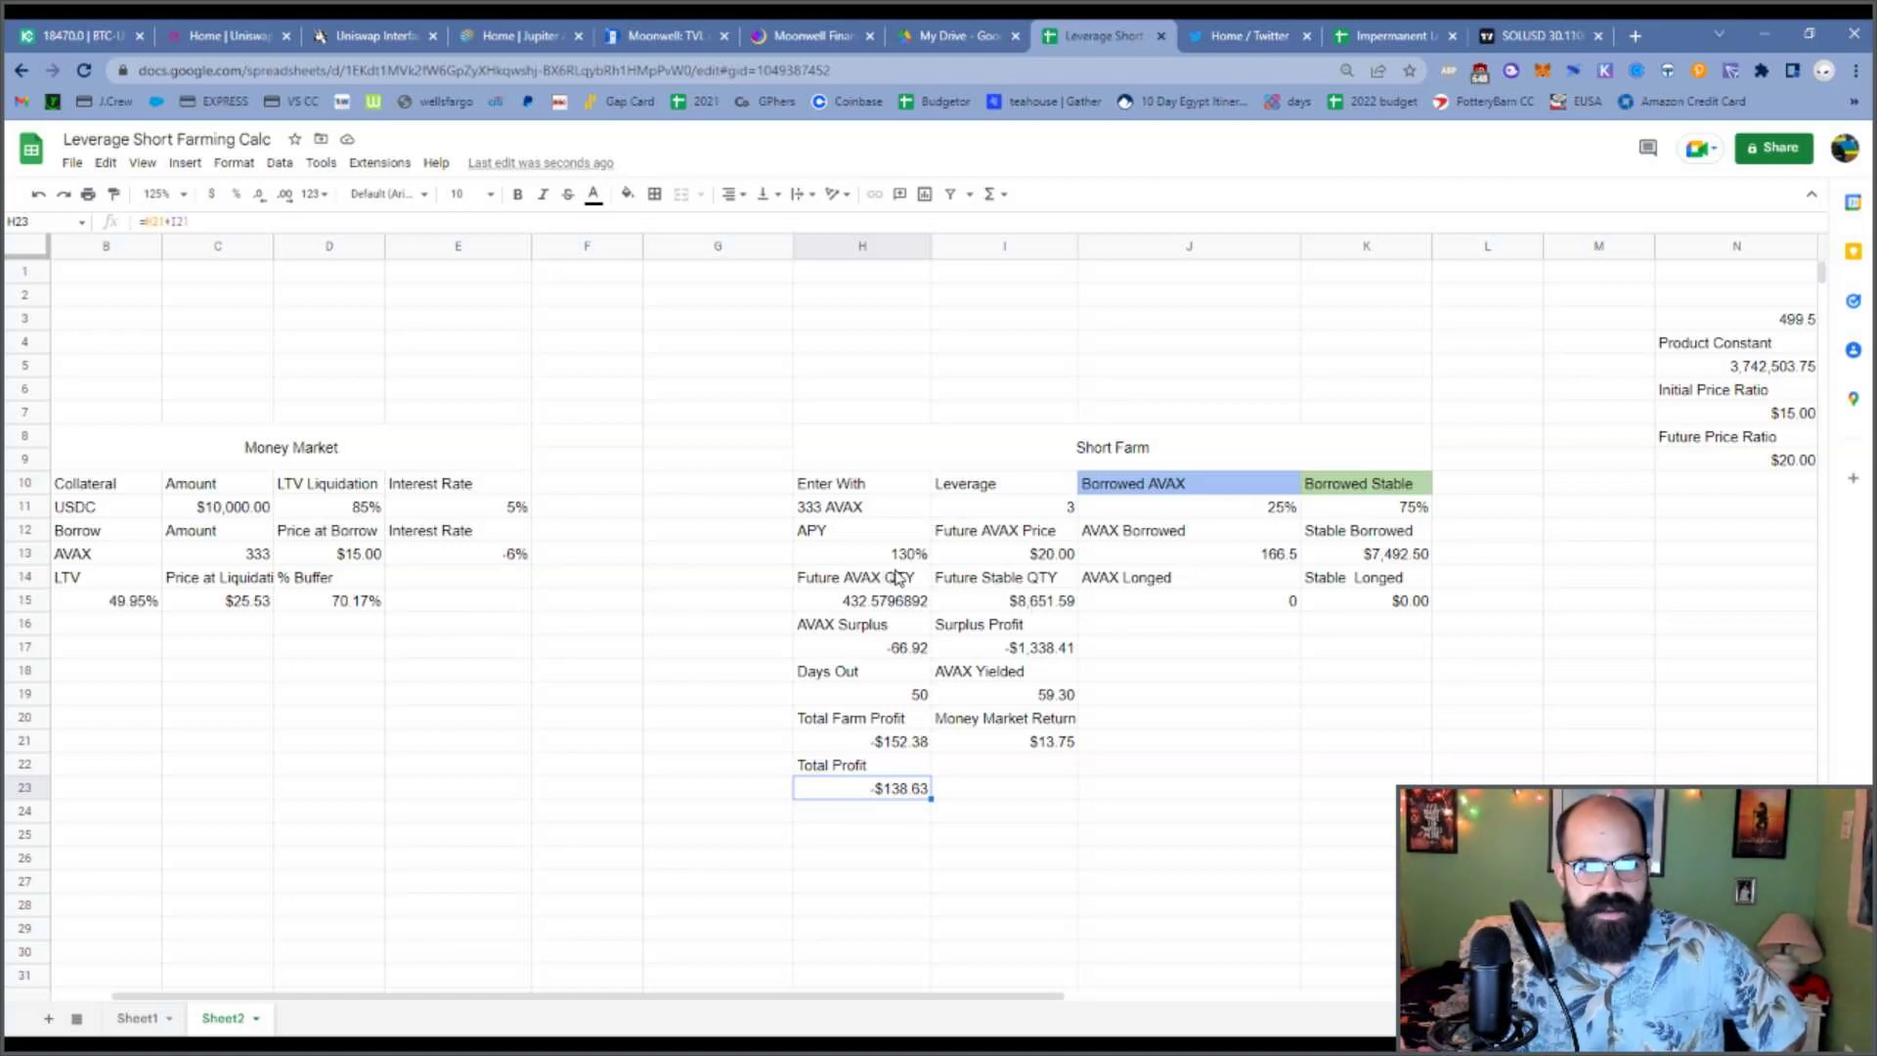
Set Days Out in H19 to 100.
click(922, 698)
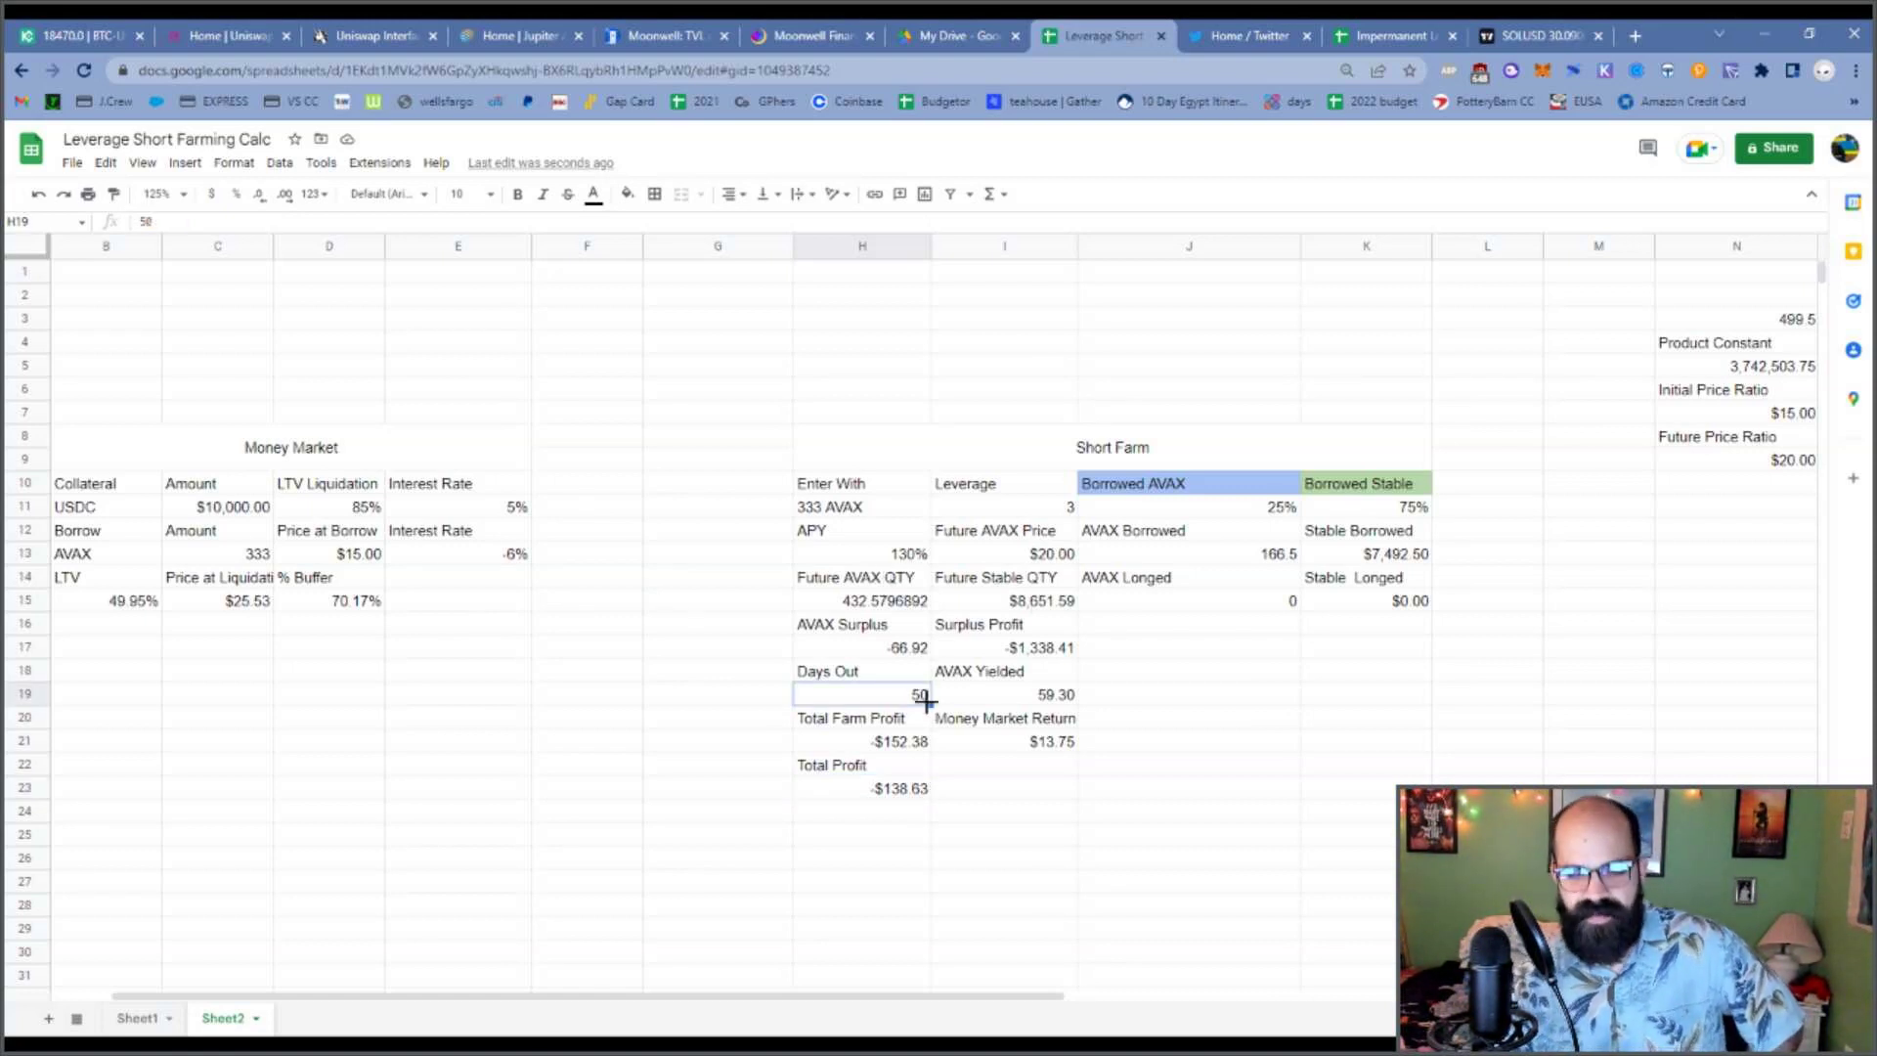
text(100)
key(Return)
click(851, 698)
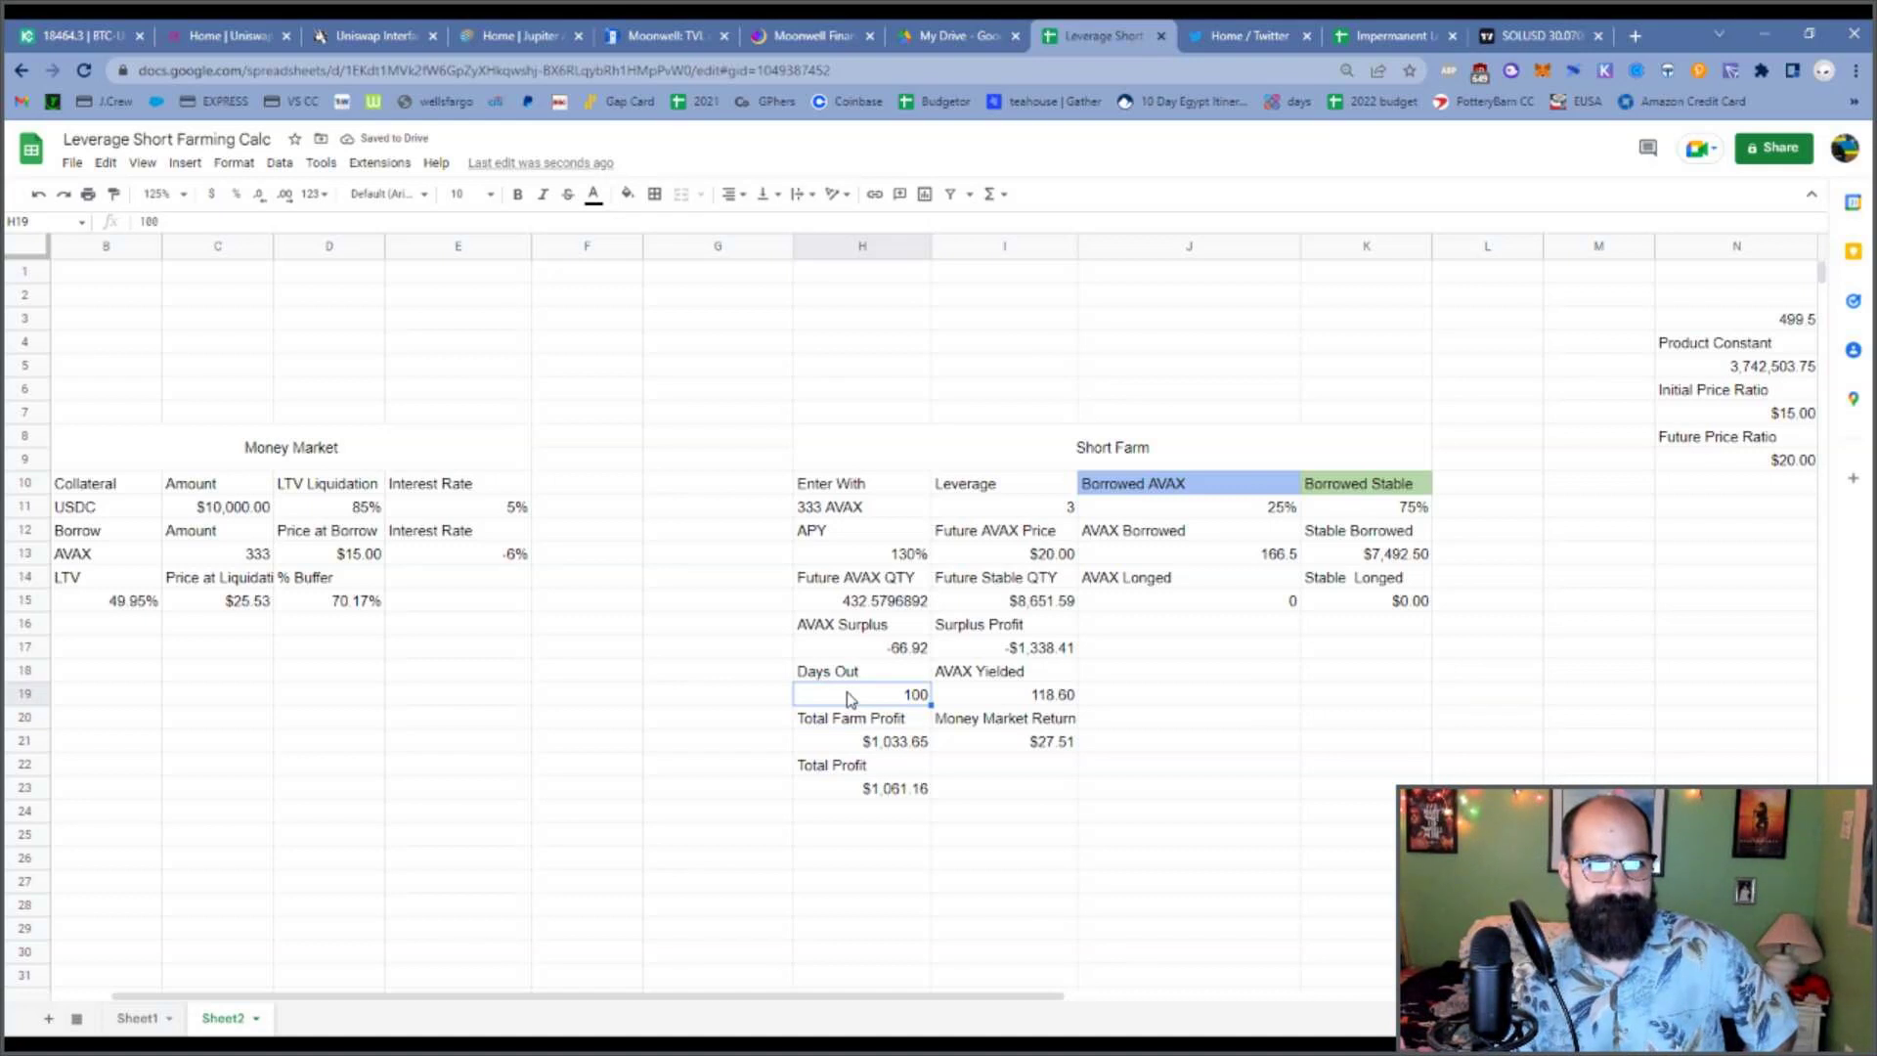
key(Down)
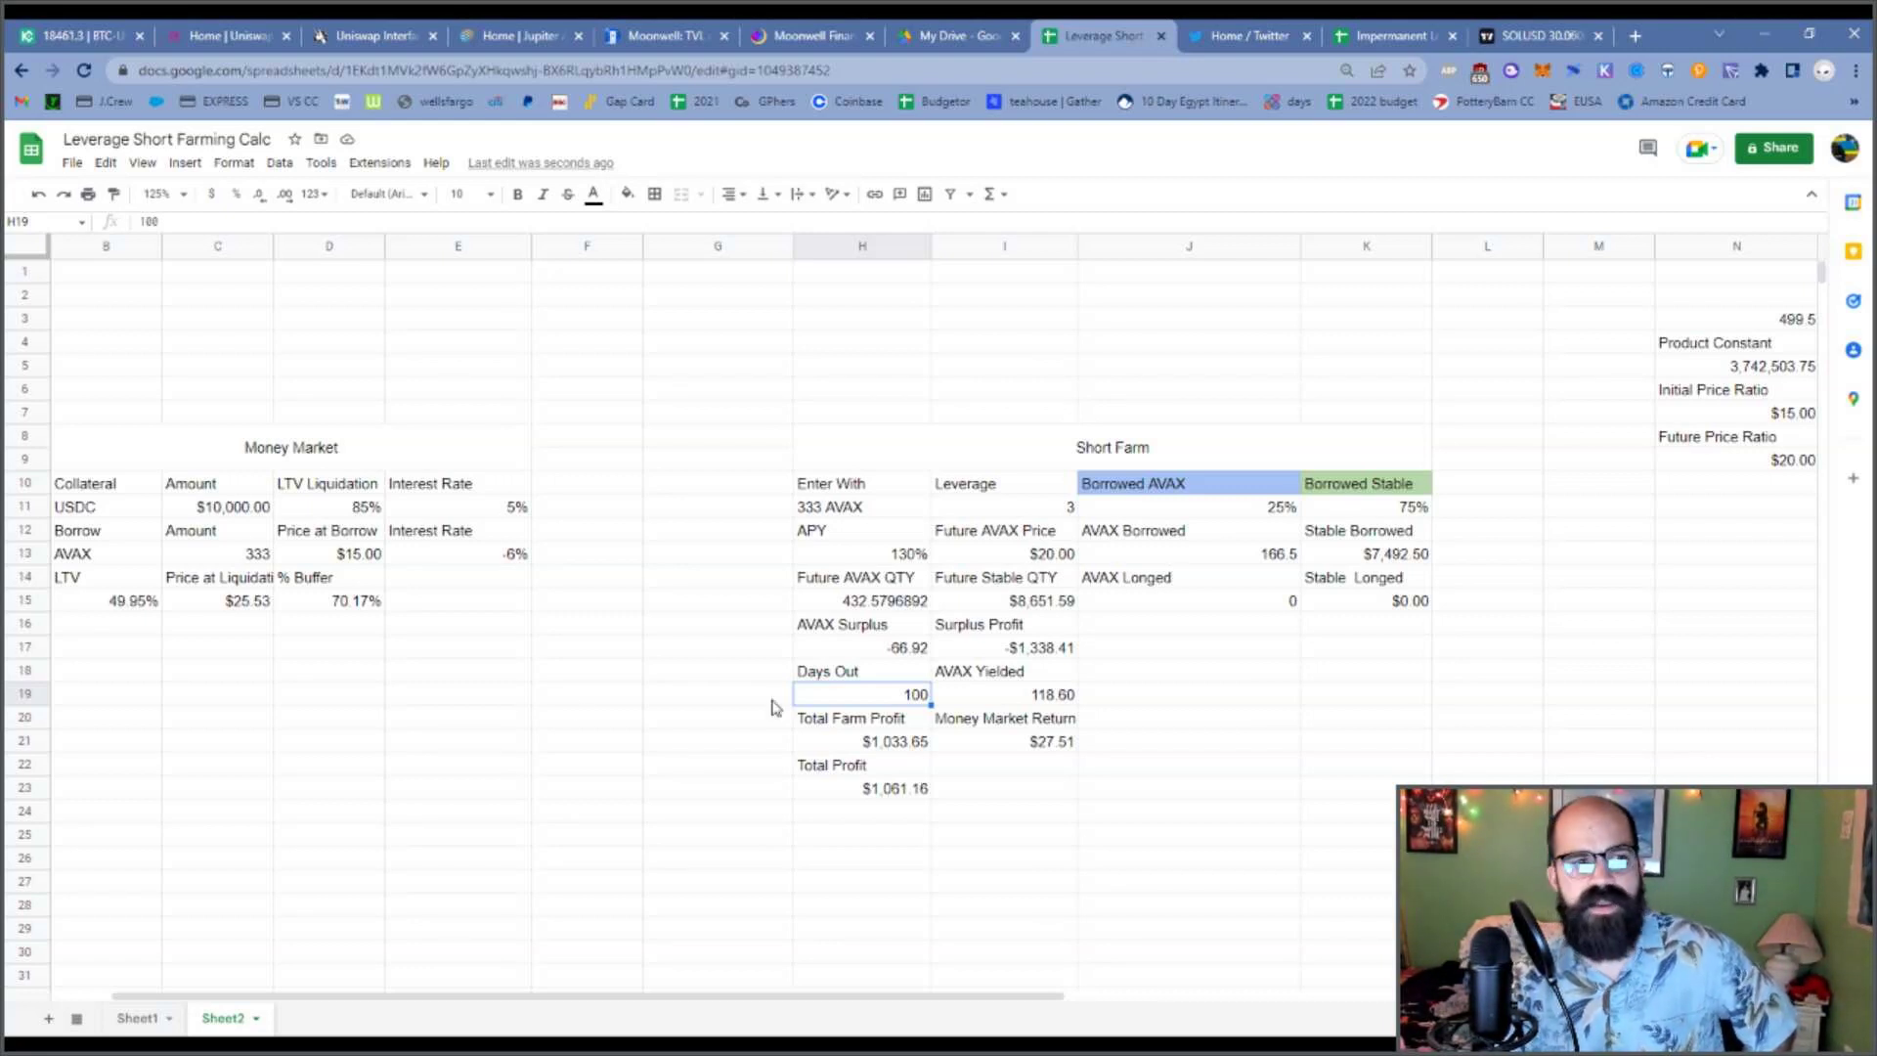
Widen column C so the "Price at Liquidation" label fits in its cell.
click(406, 698)
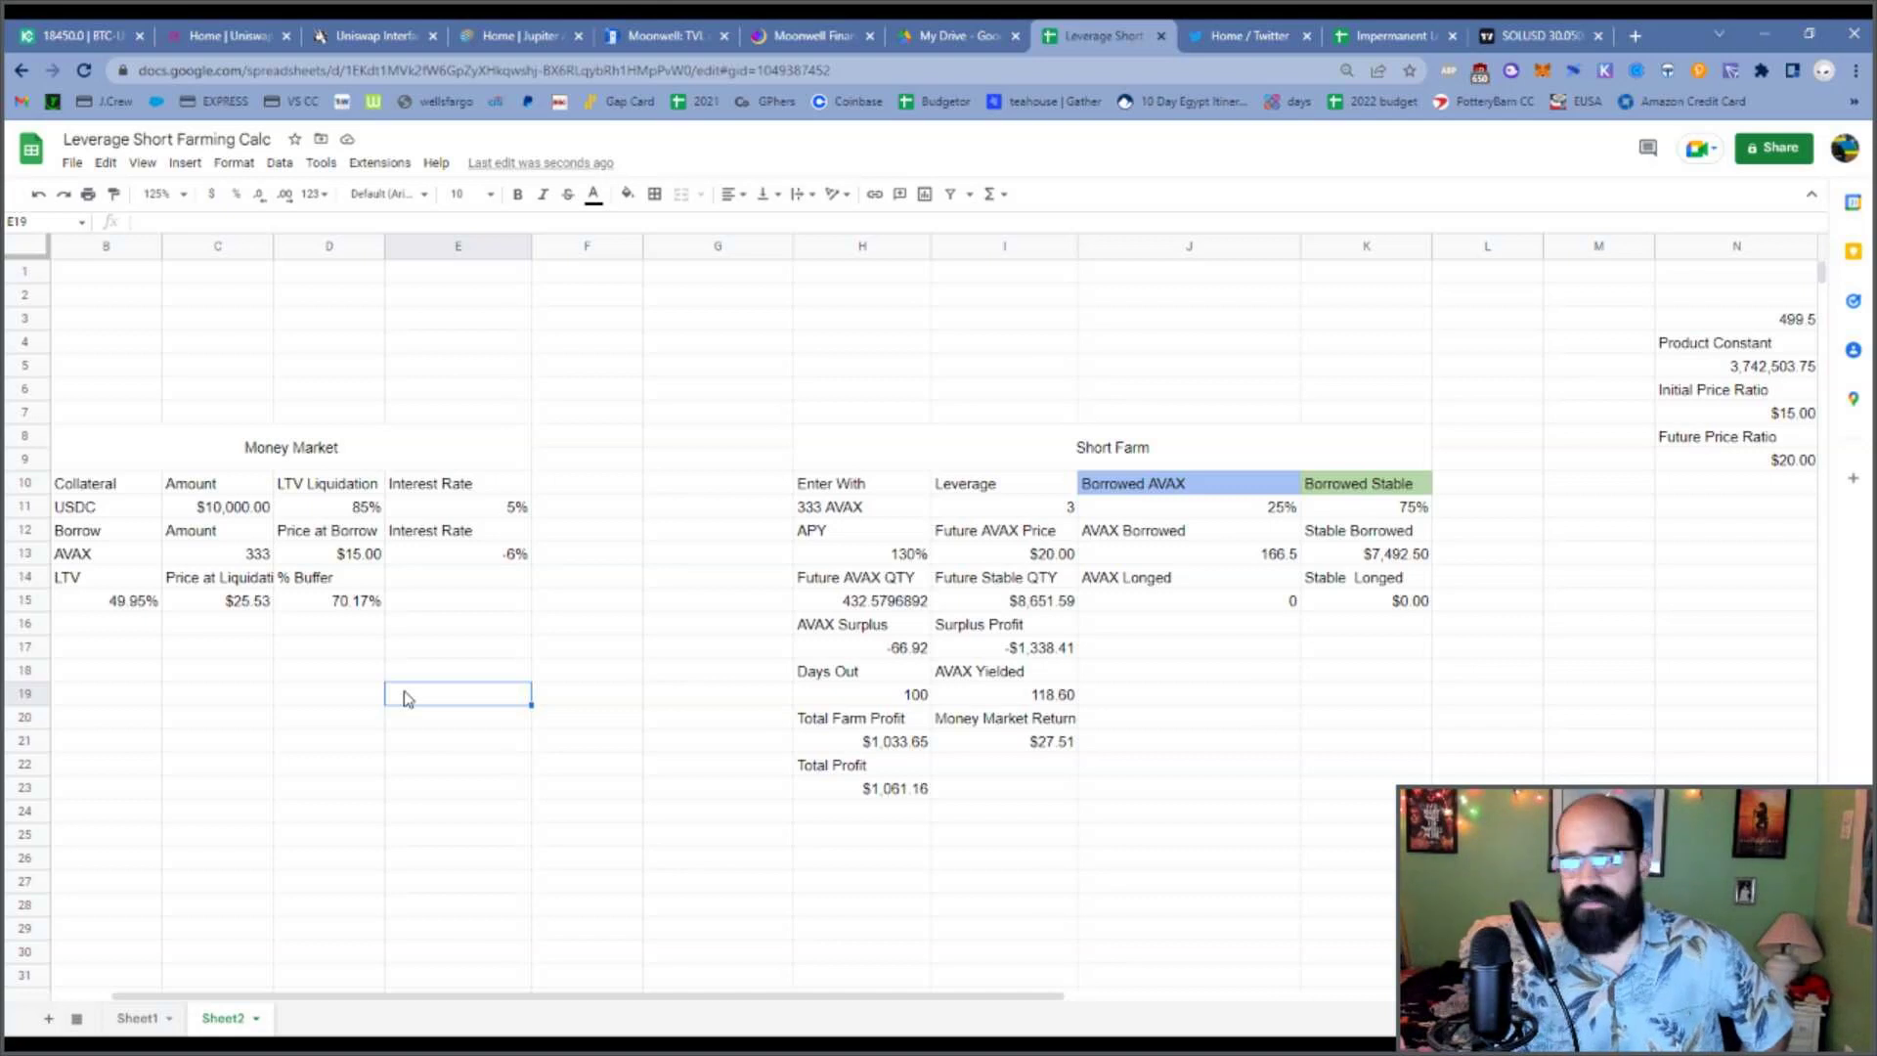
click(208, 694)
click(241, 604)
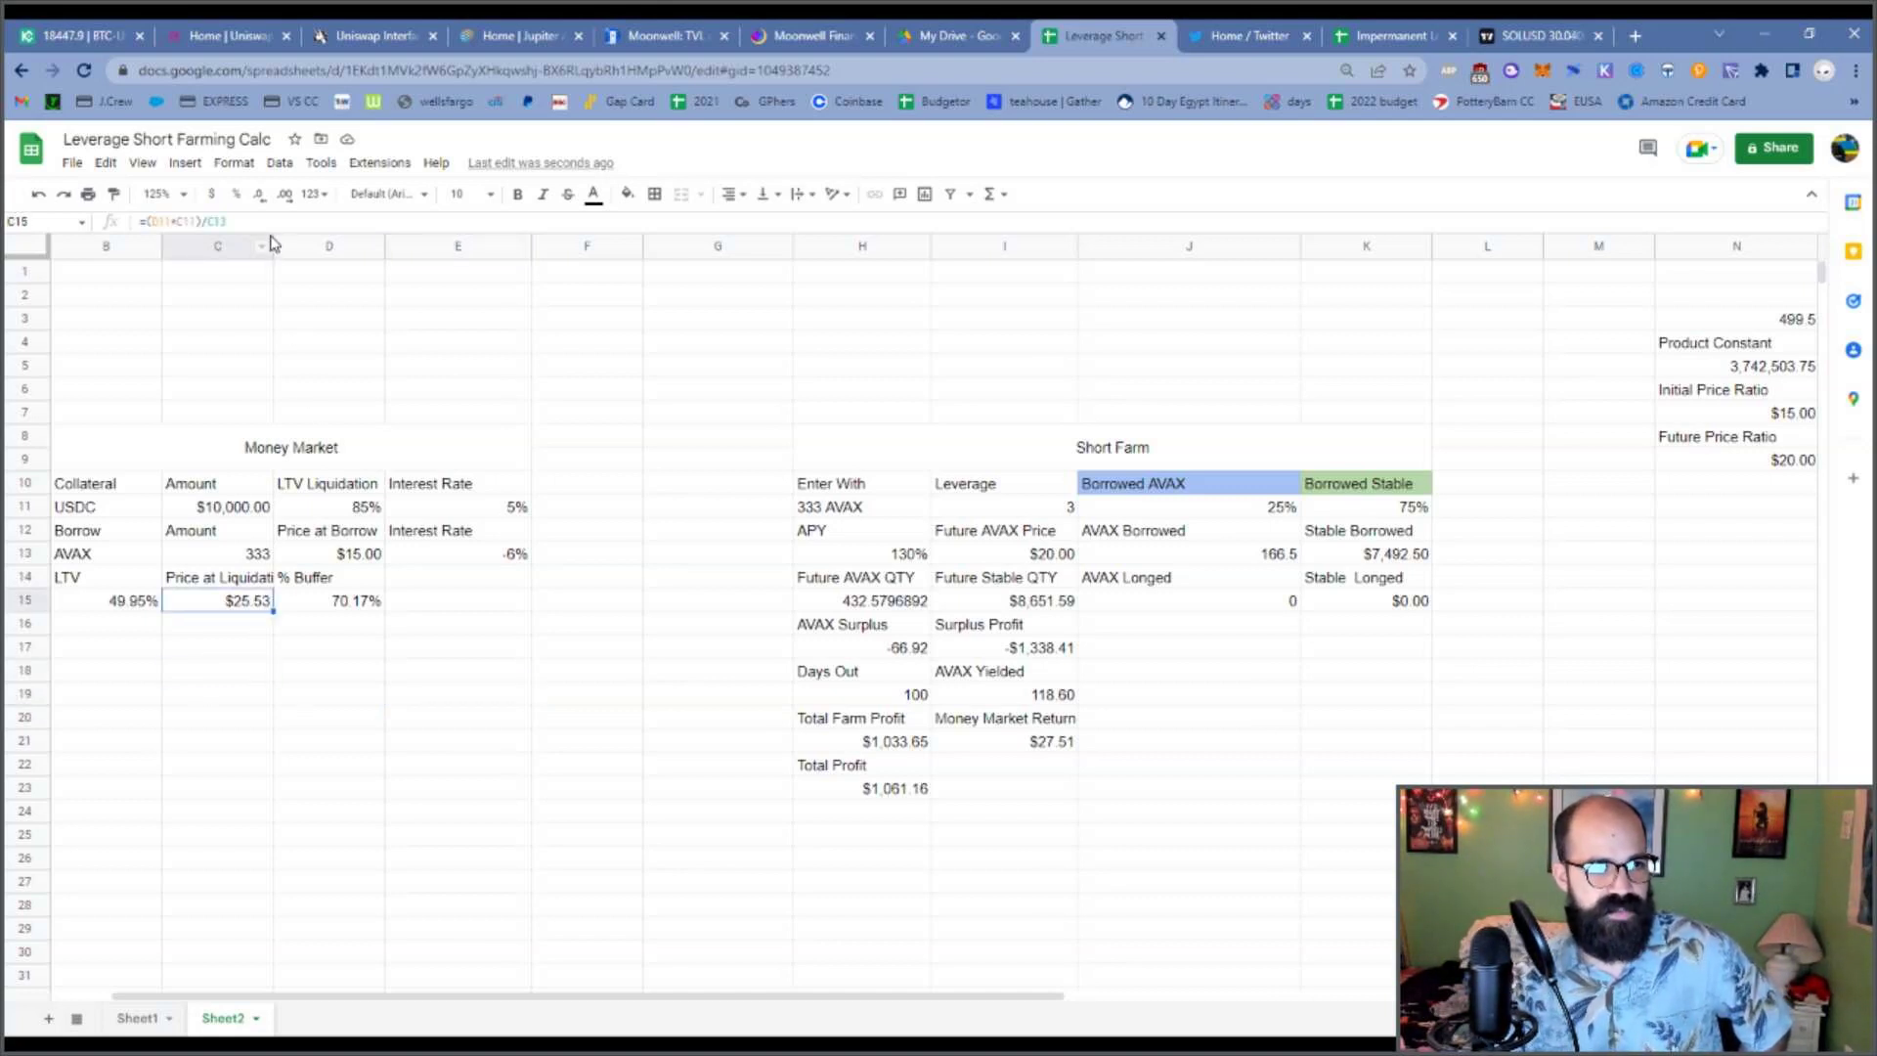
drag(274, 242, 302, 242)
click(249, 867)
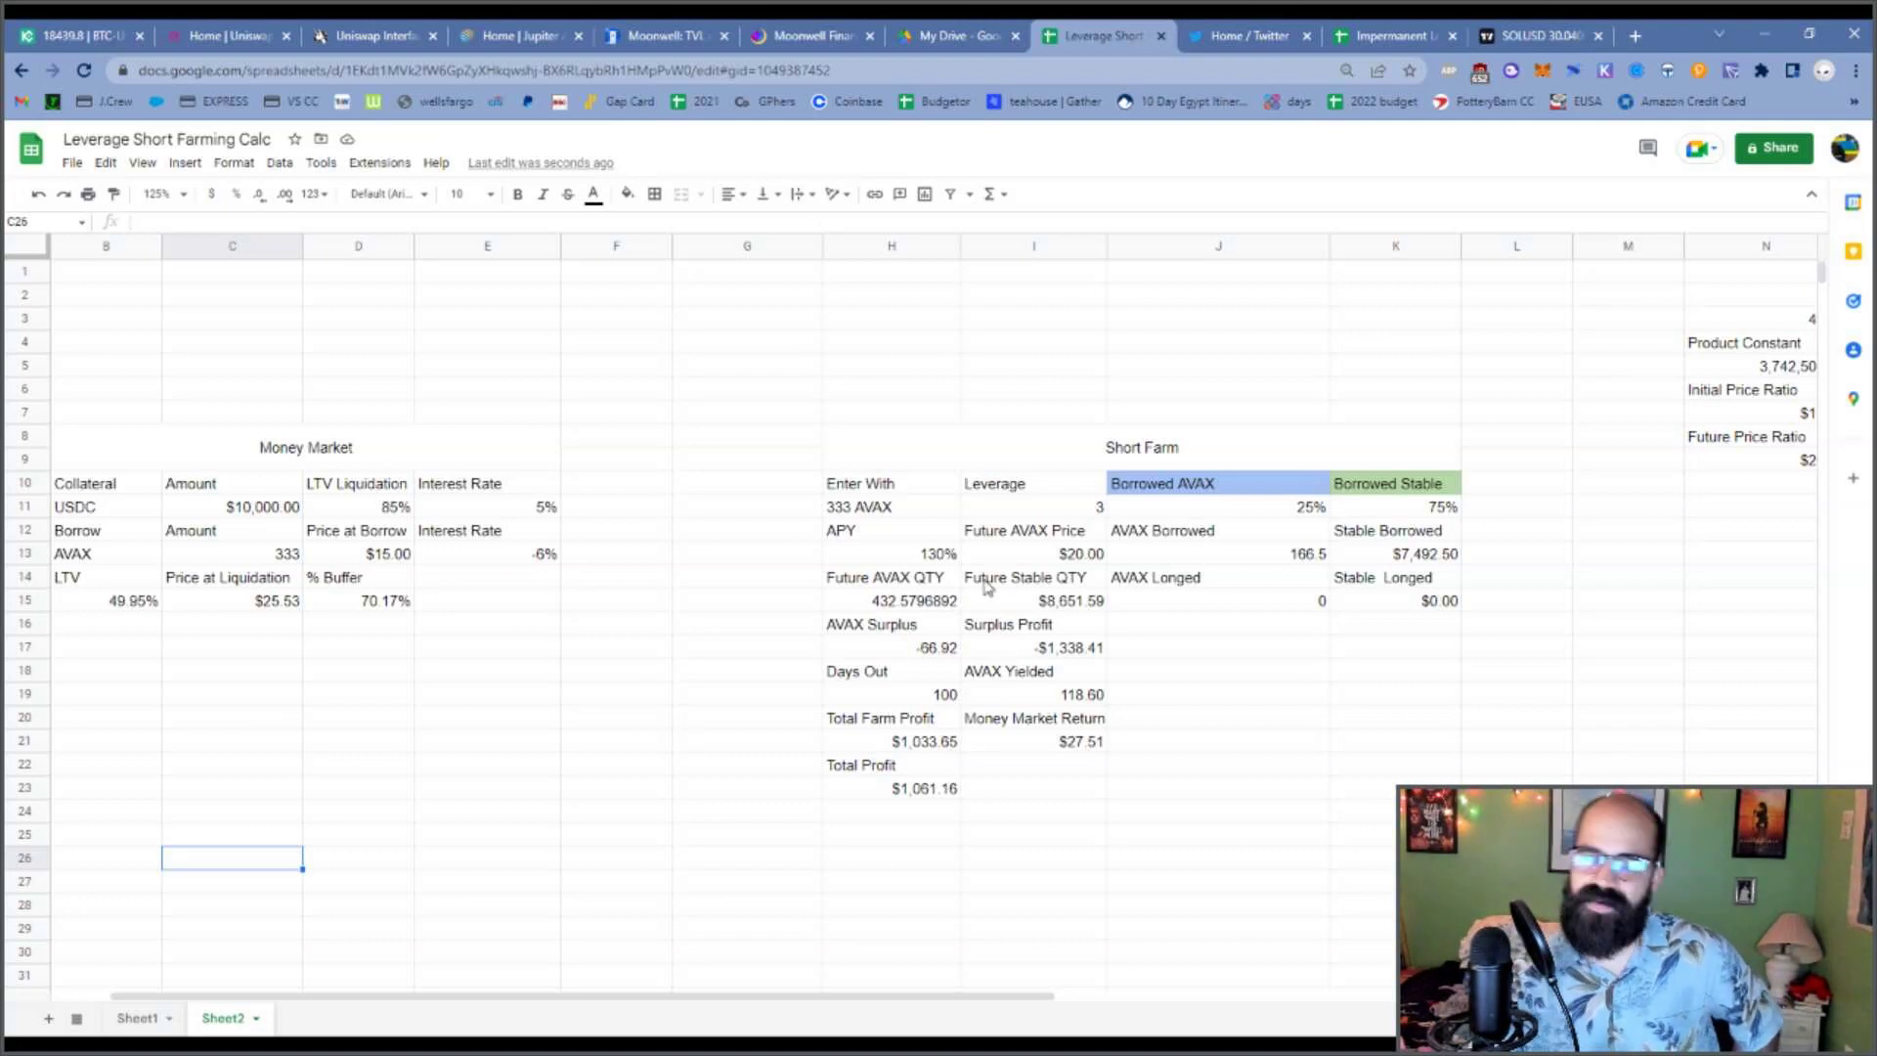
click(267, 604)
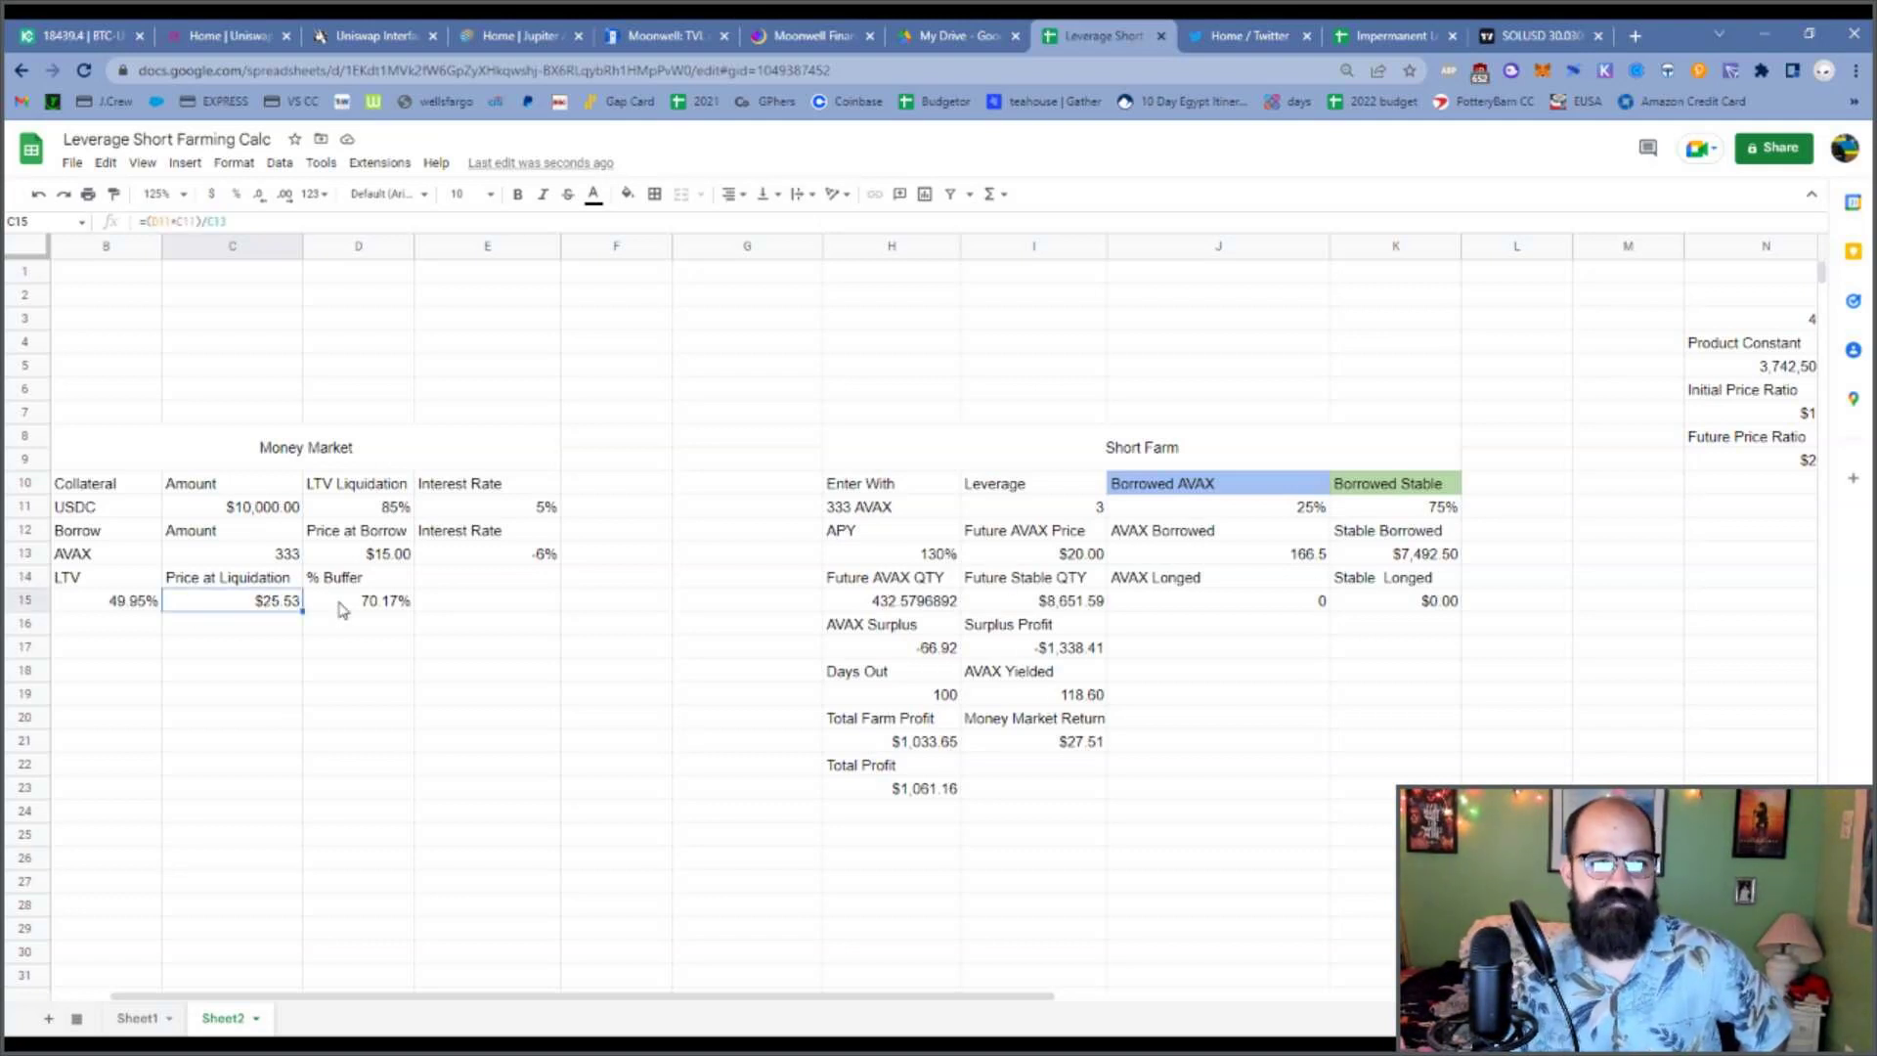
click(470, 663)
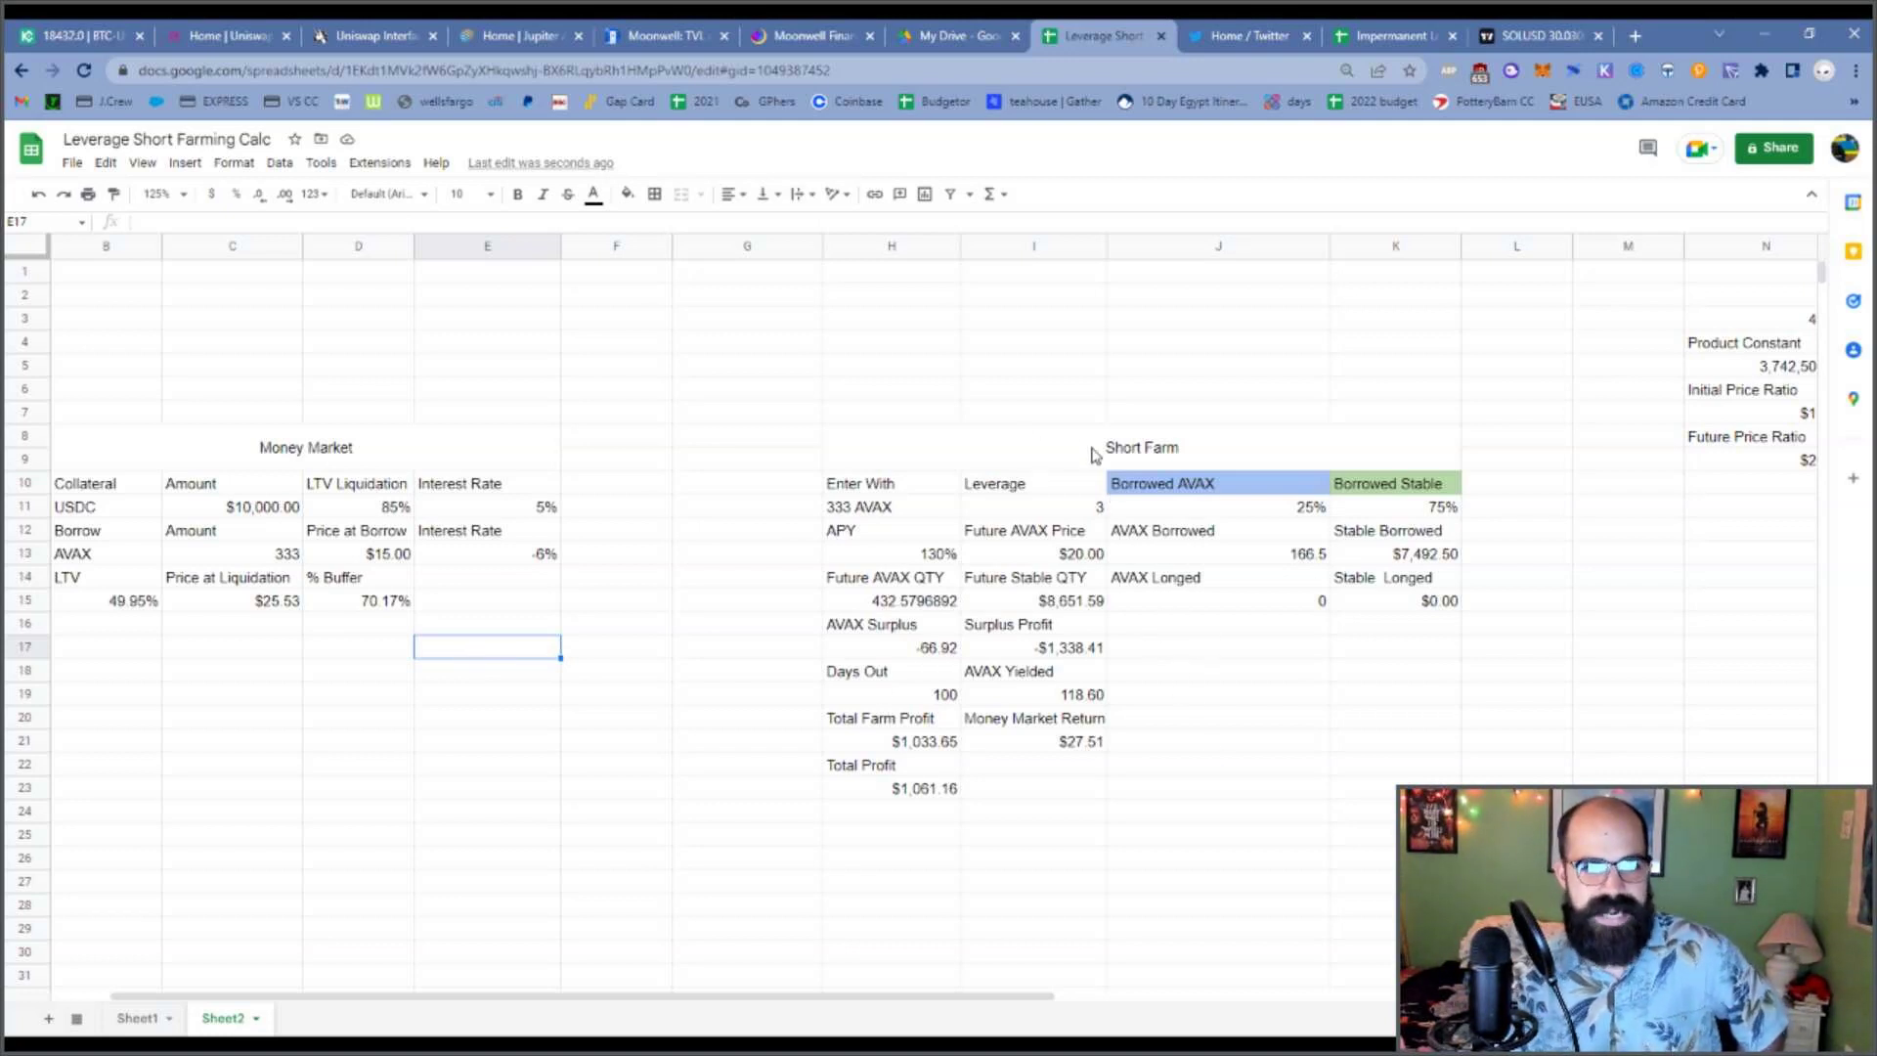
Fill the Money Market header with a muted teal and the Short Farm header with a lighter teal.
click(378, 449)
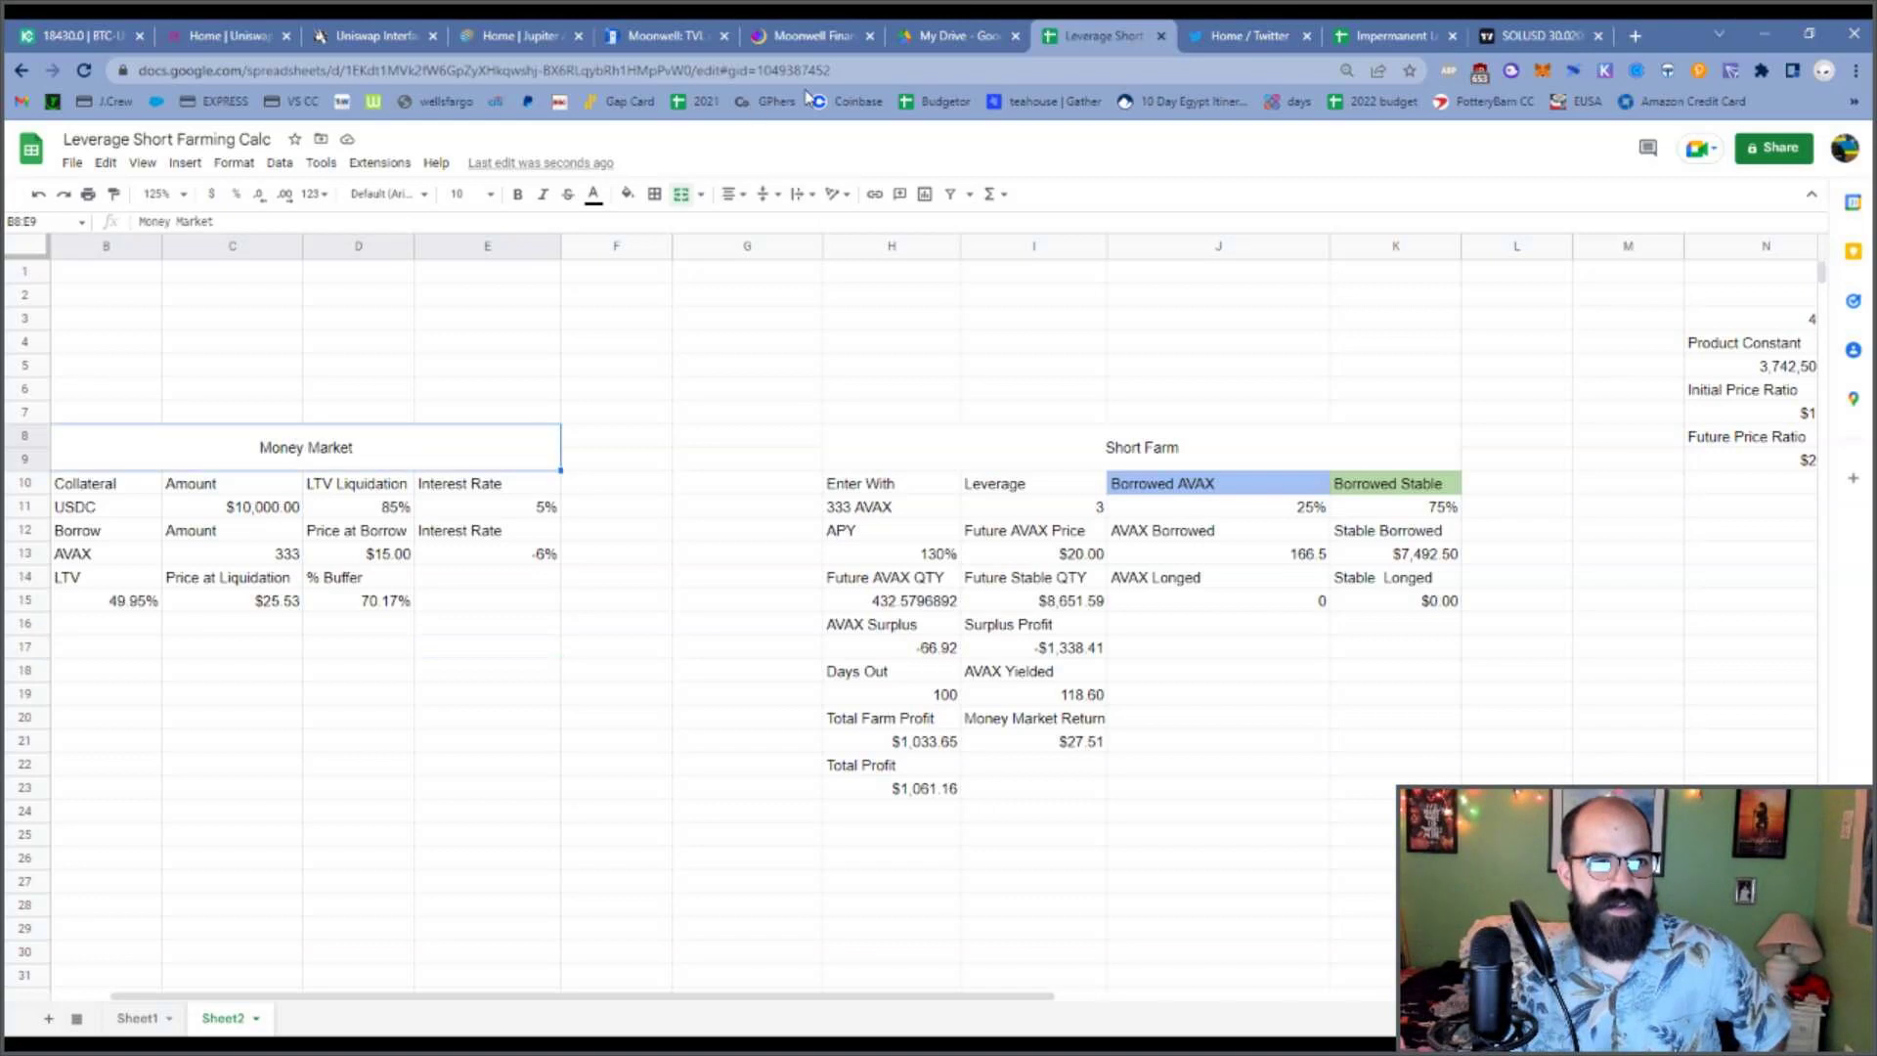
click(627, 194)
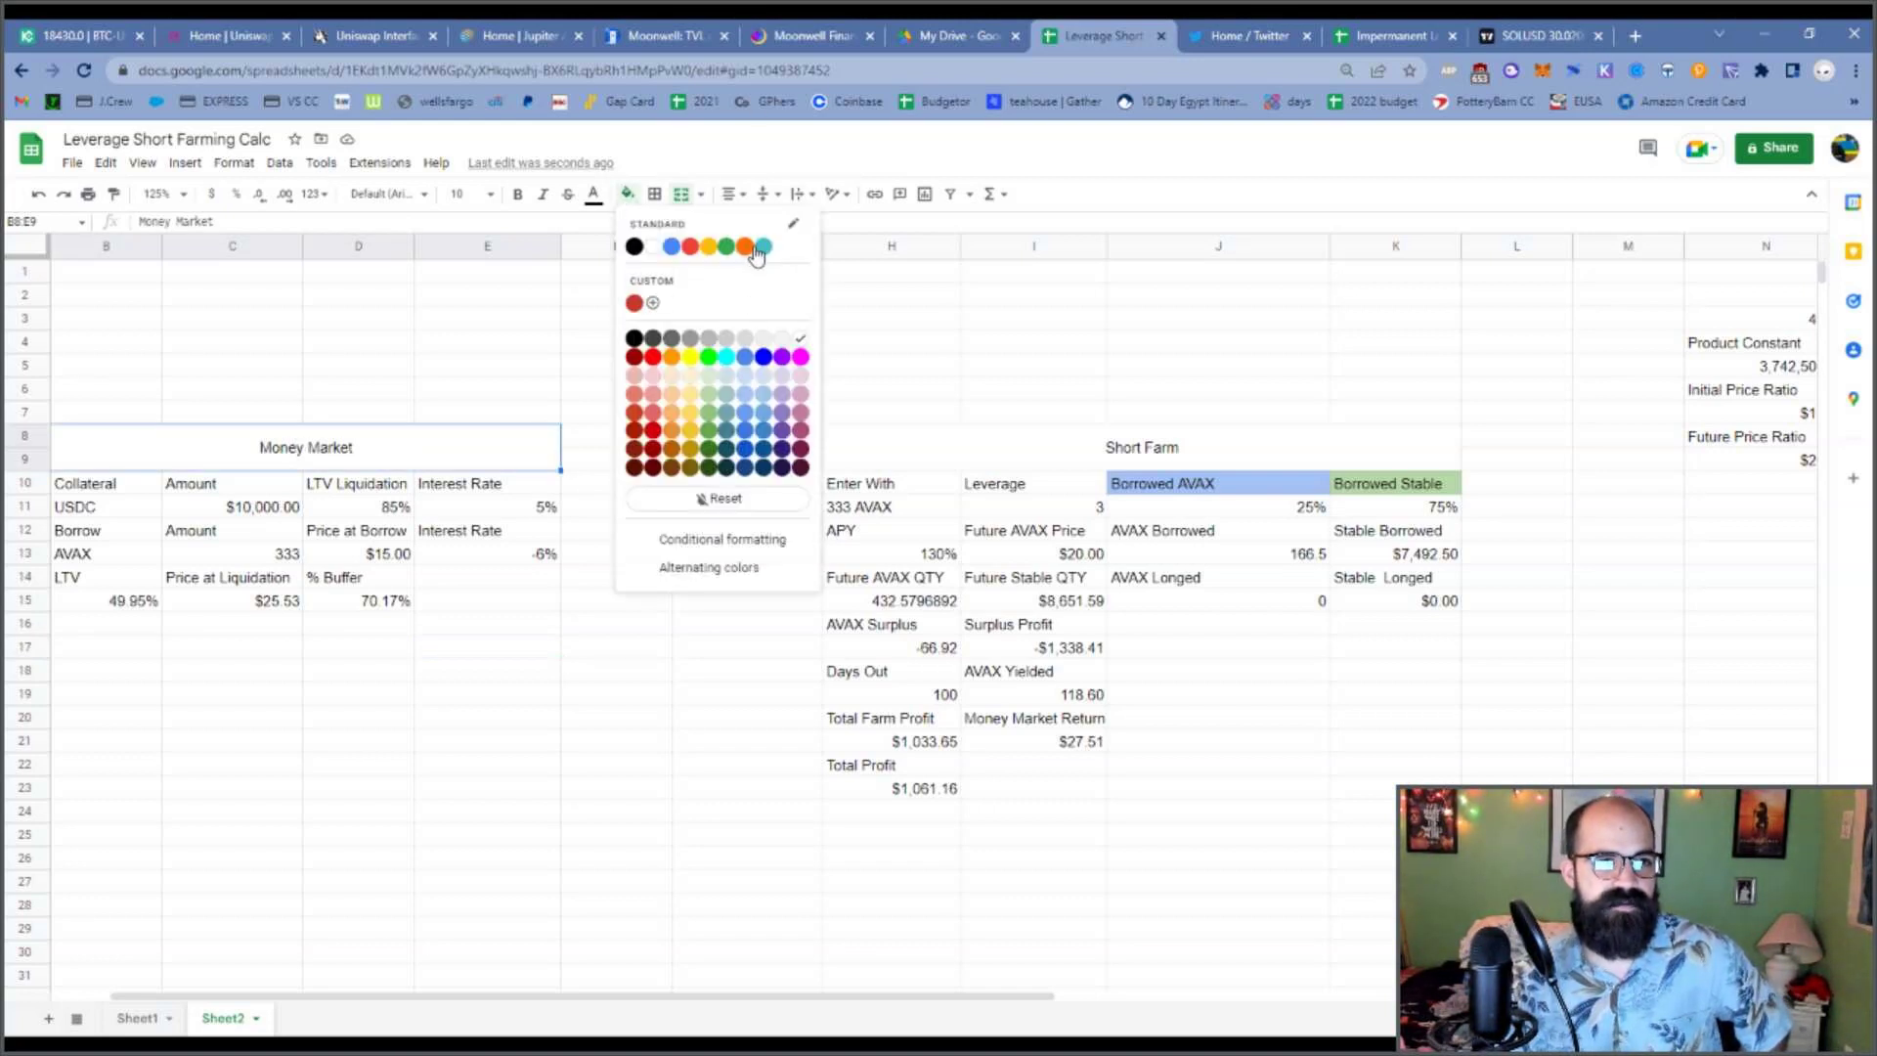
click(730, 424)
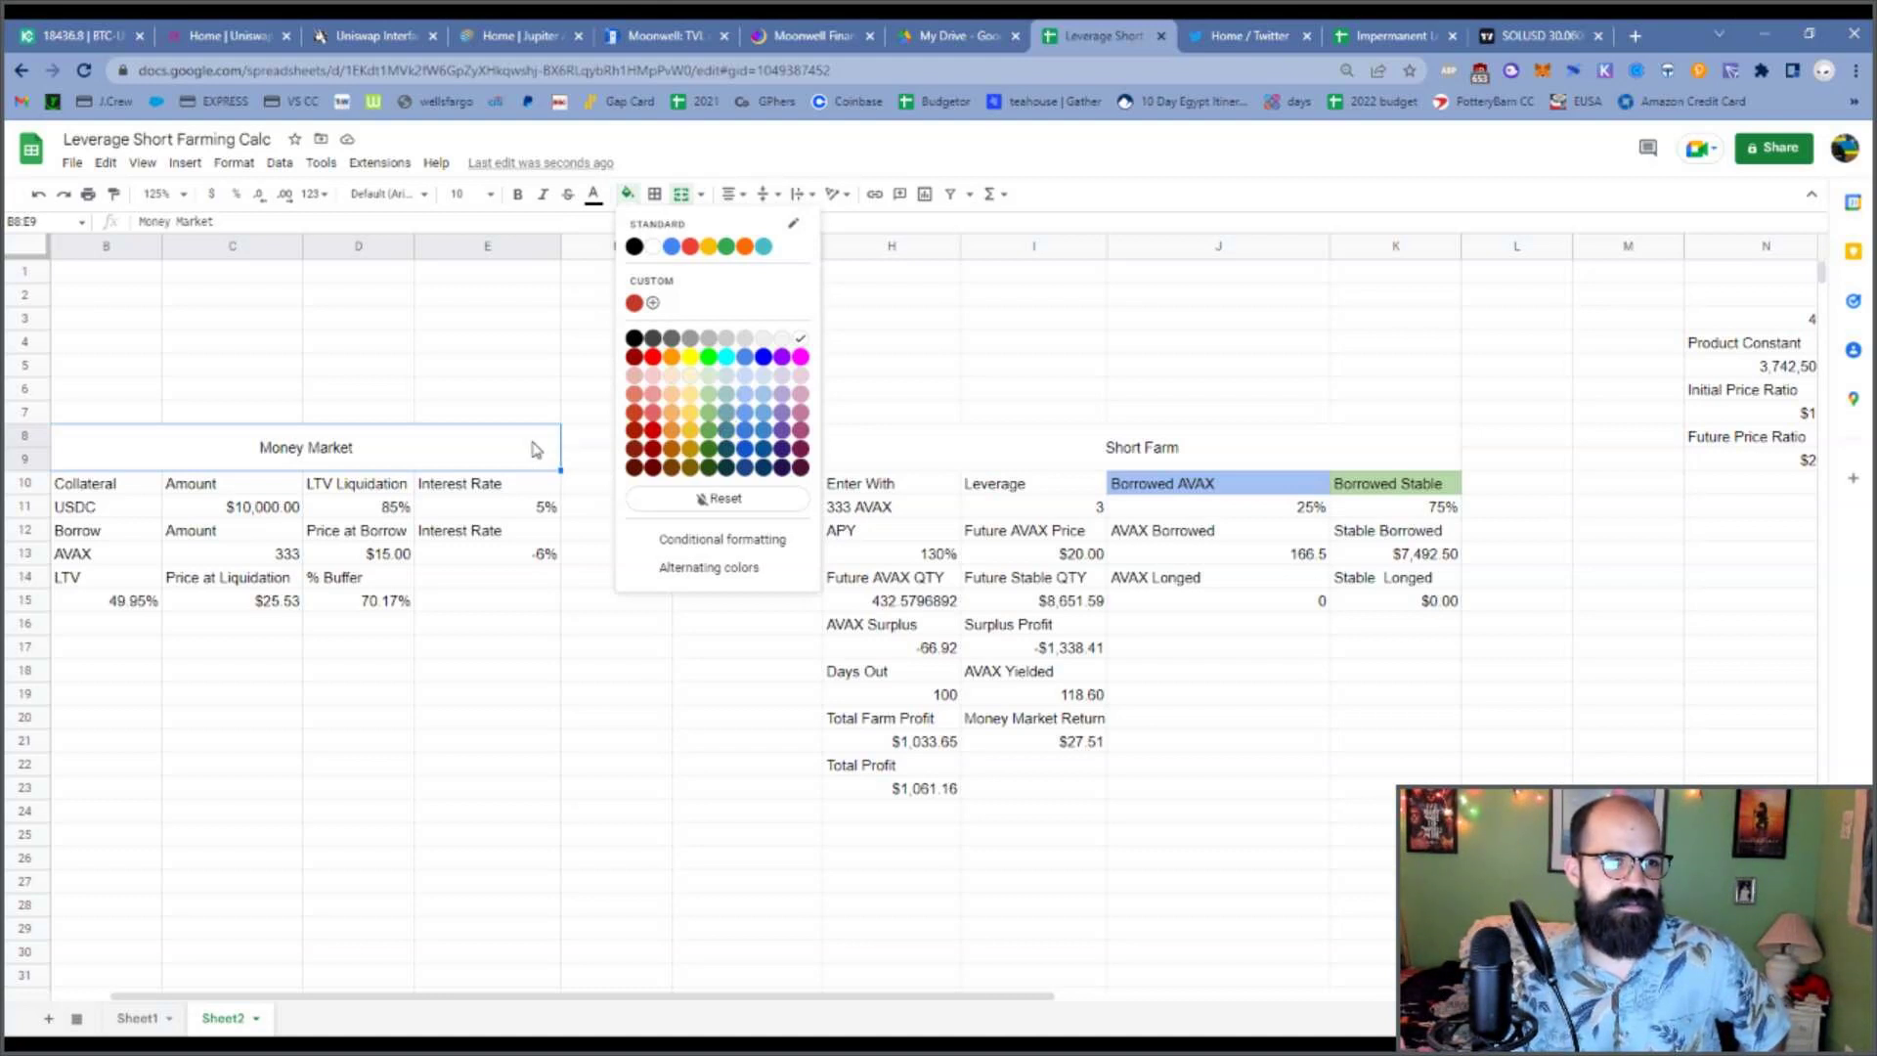
click(1061, 458)
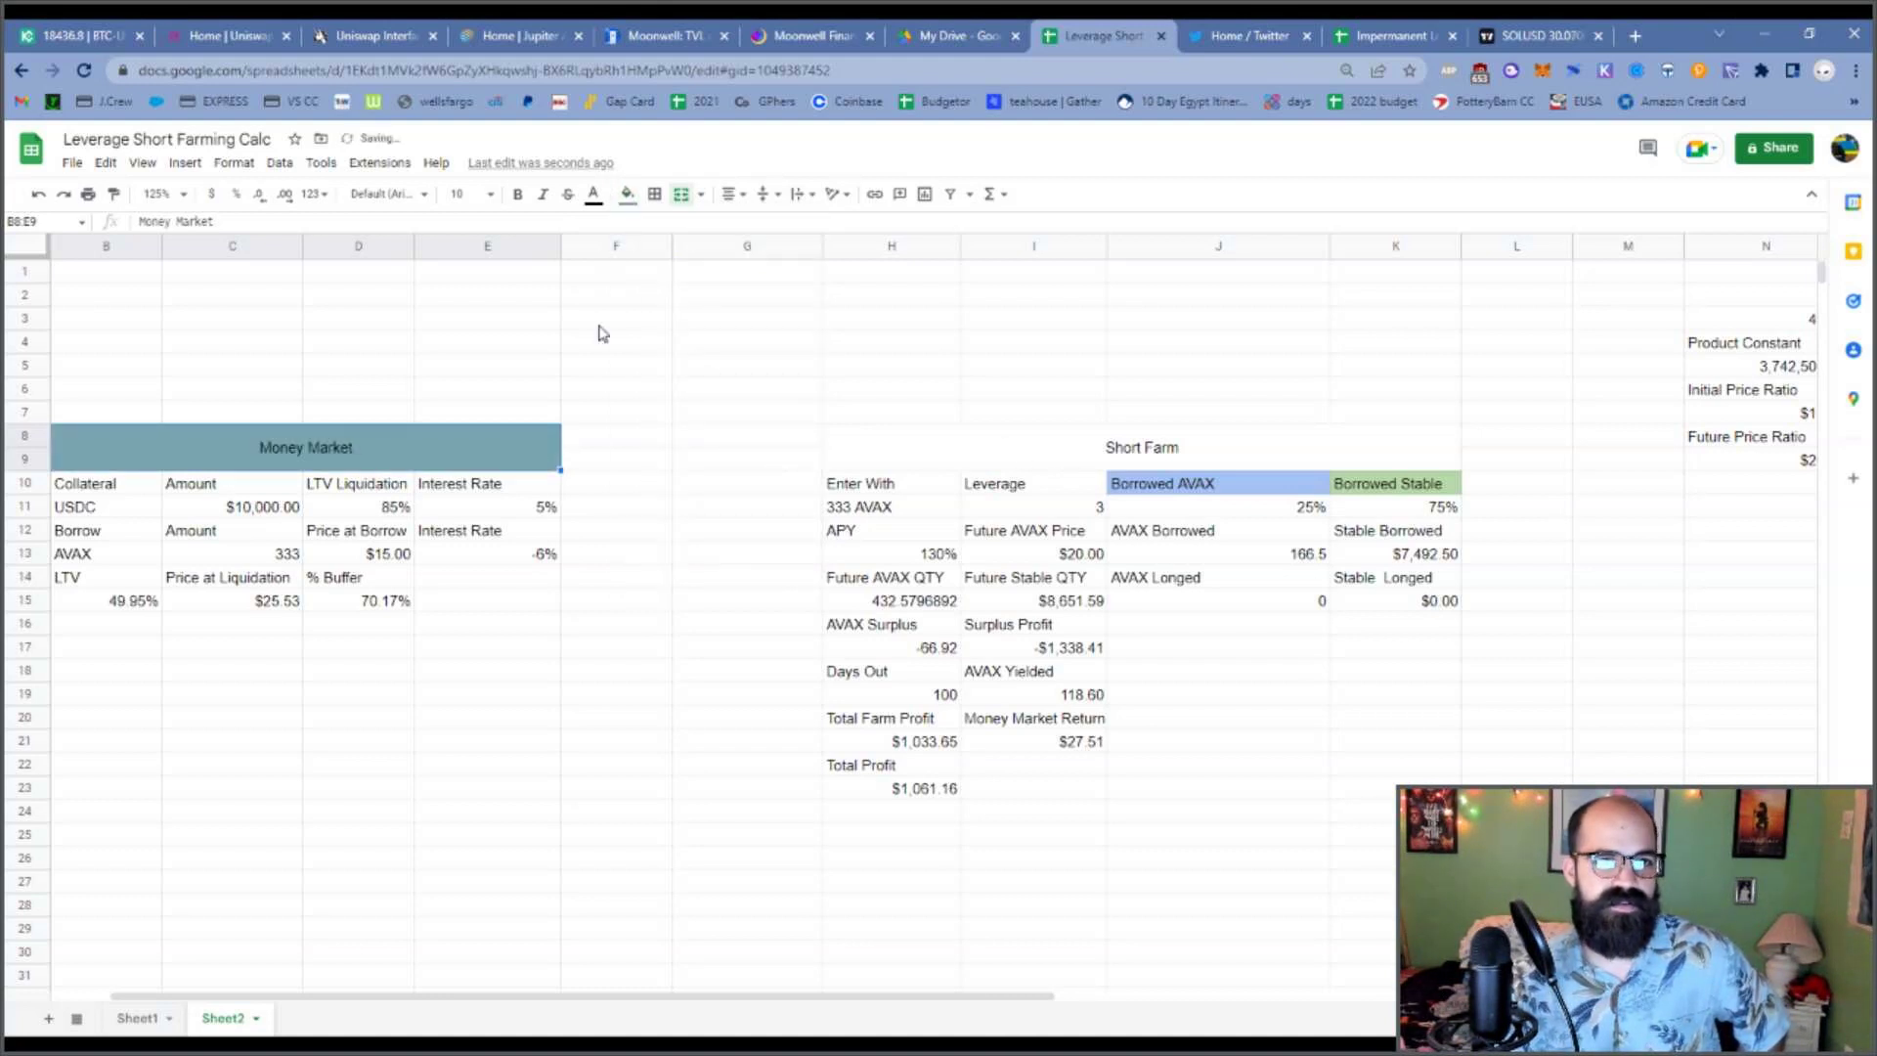
click(626, 194)
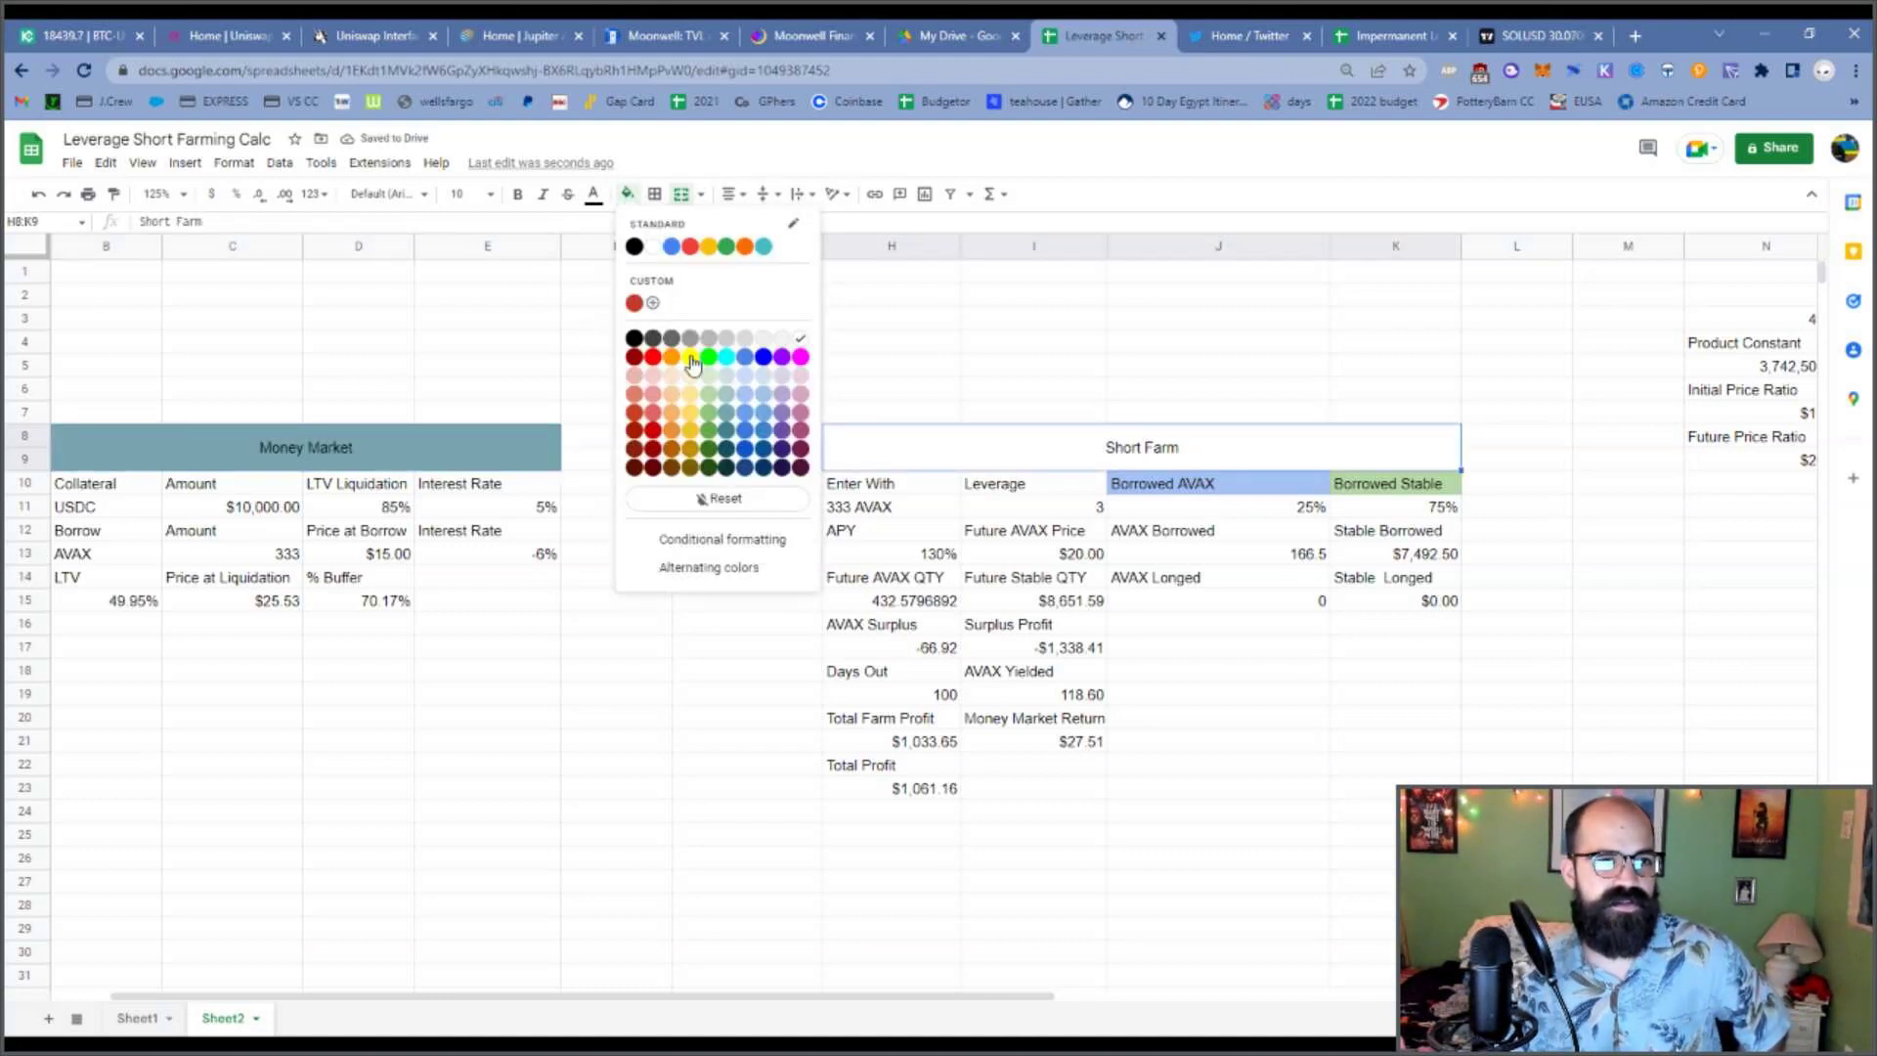
click(728, 411)
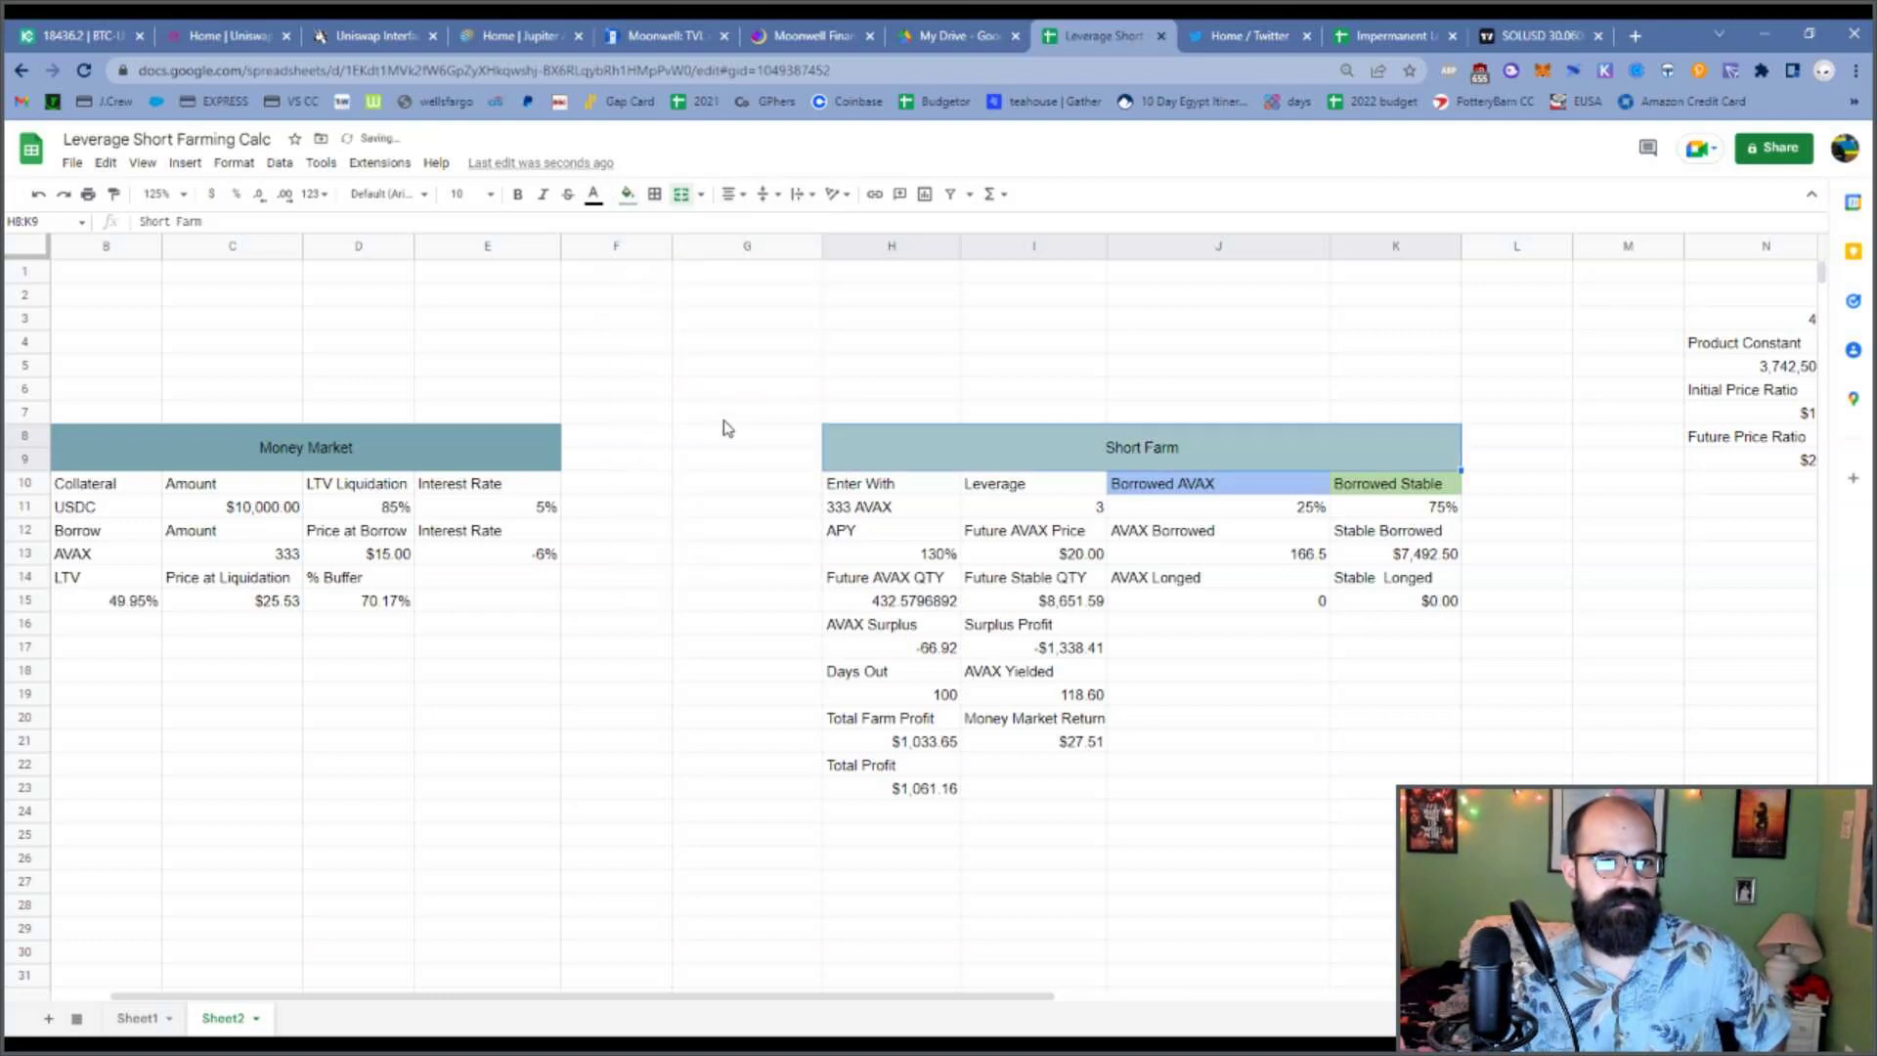
click(734, 463)
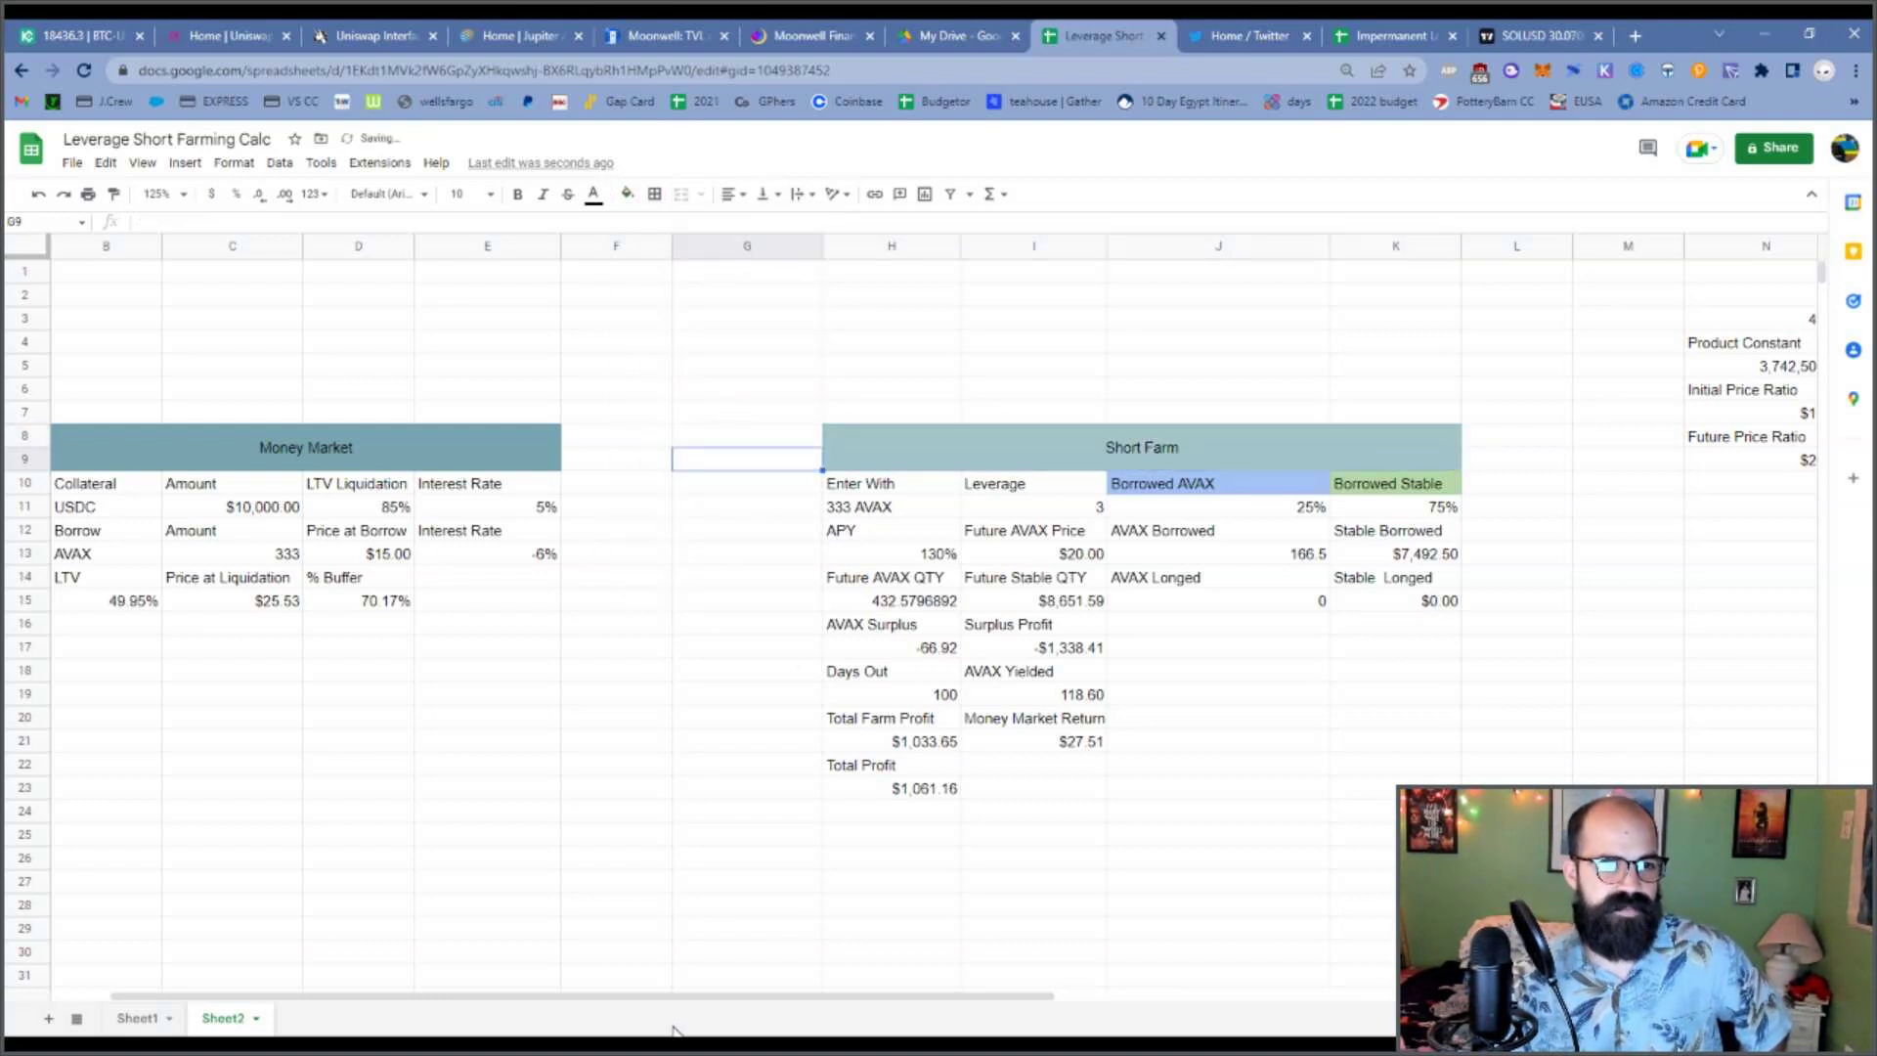
Make the AVAX Yielded label in I18 take the token name from B13 with the formula =B13&" Yielded".
drag(675, 995, 532, 988)
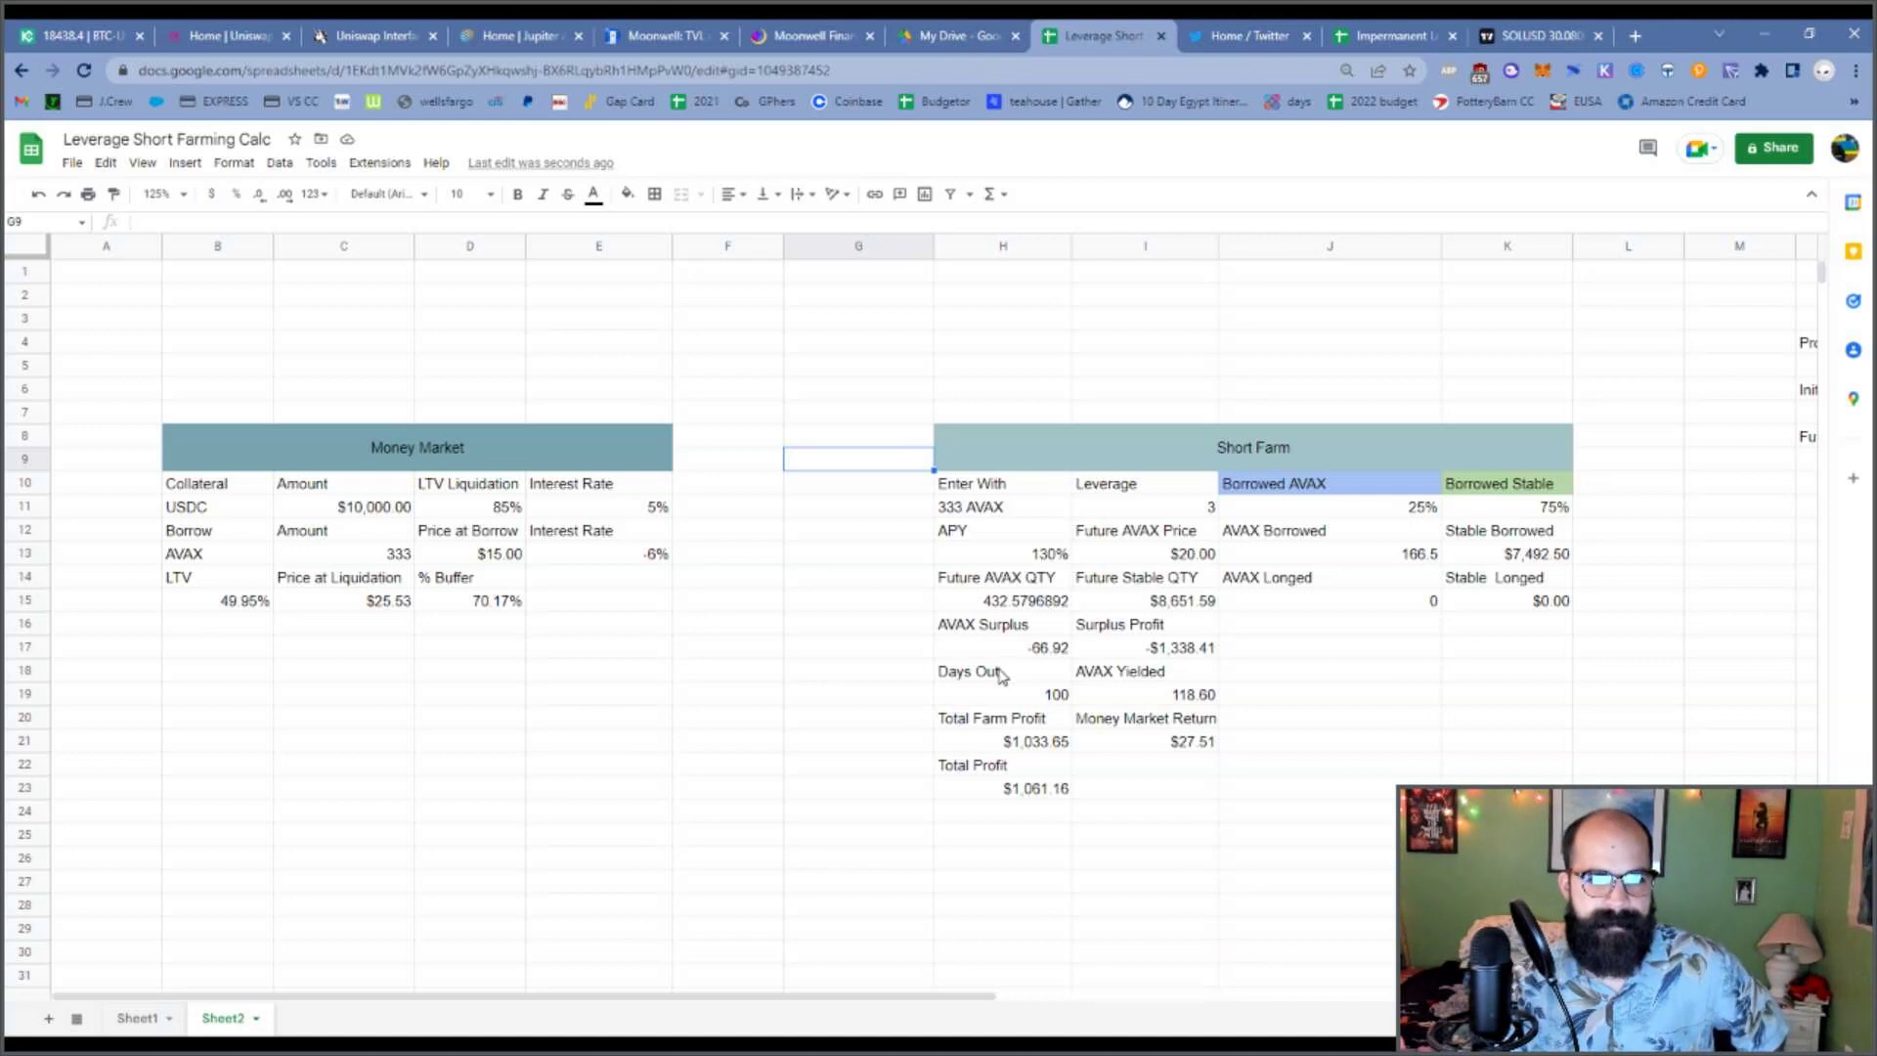
click(1142, 681)
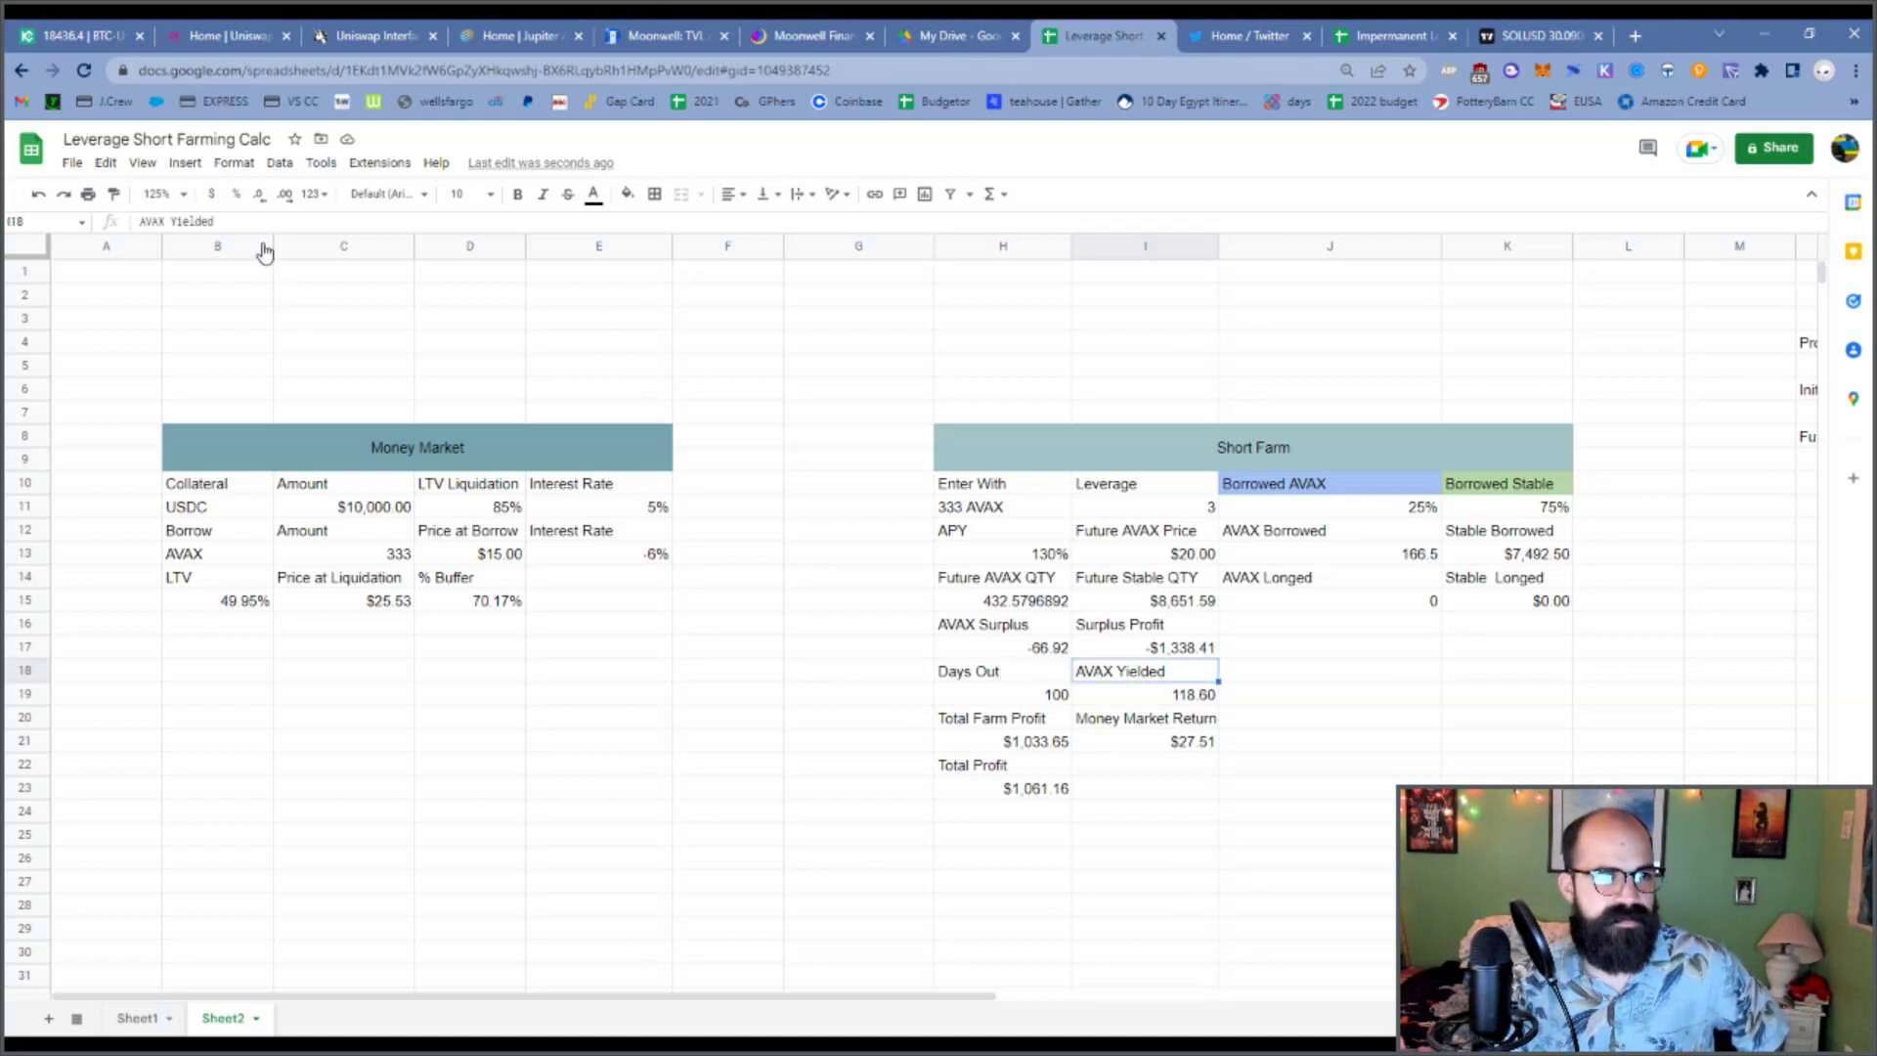
click(239, 224)
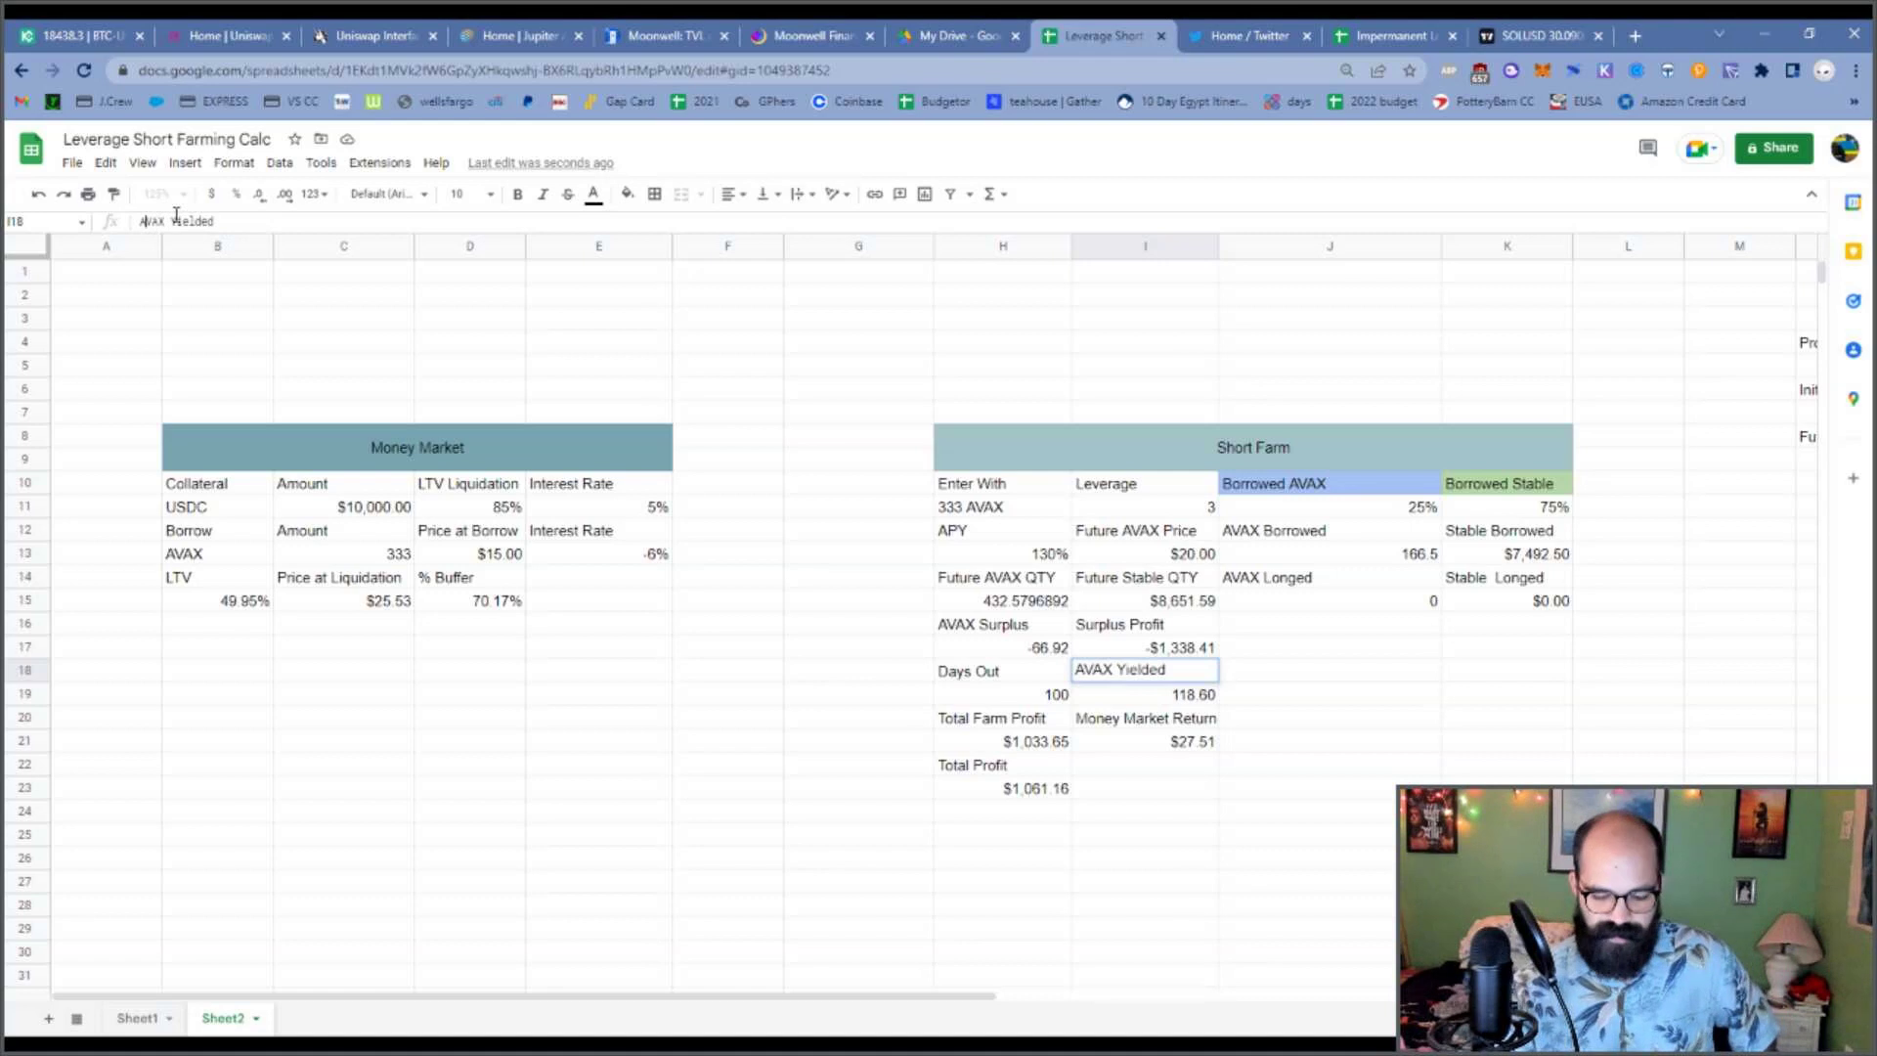
key(BackSpace)
key(BackSpace)
key(BackSpace)
key(BackSpace)
text(=)
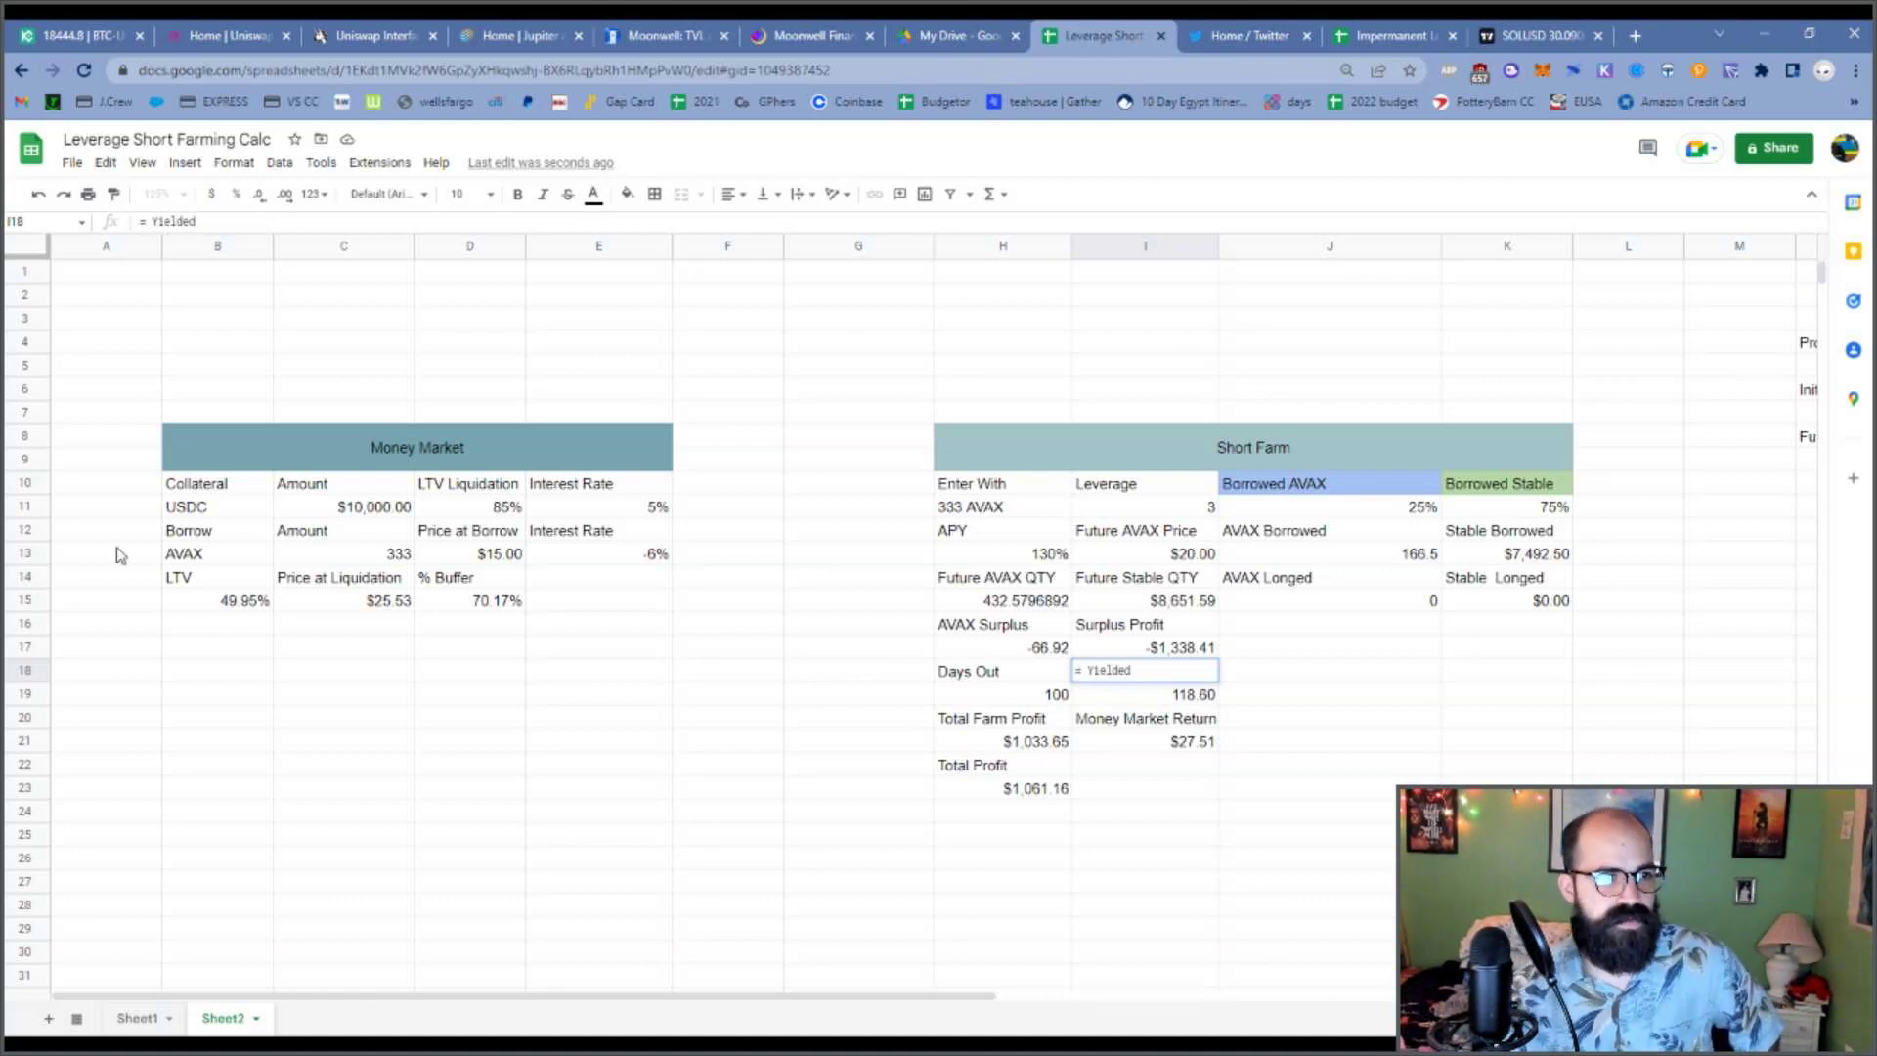
click(171, 564)
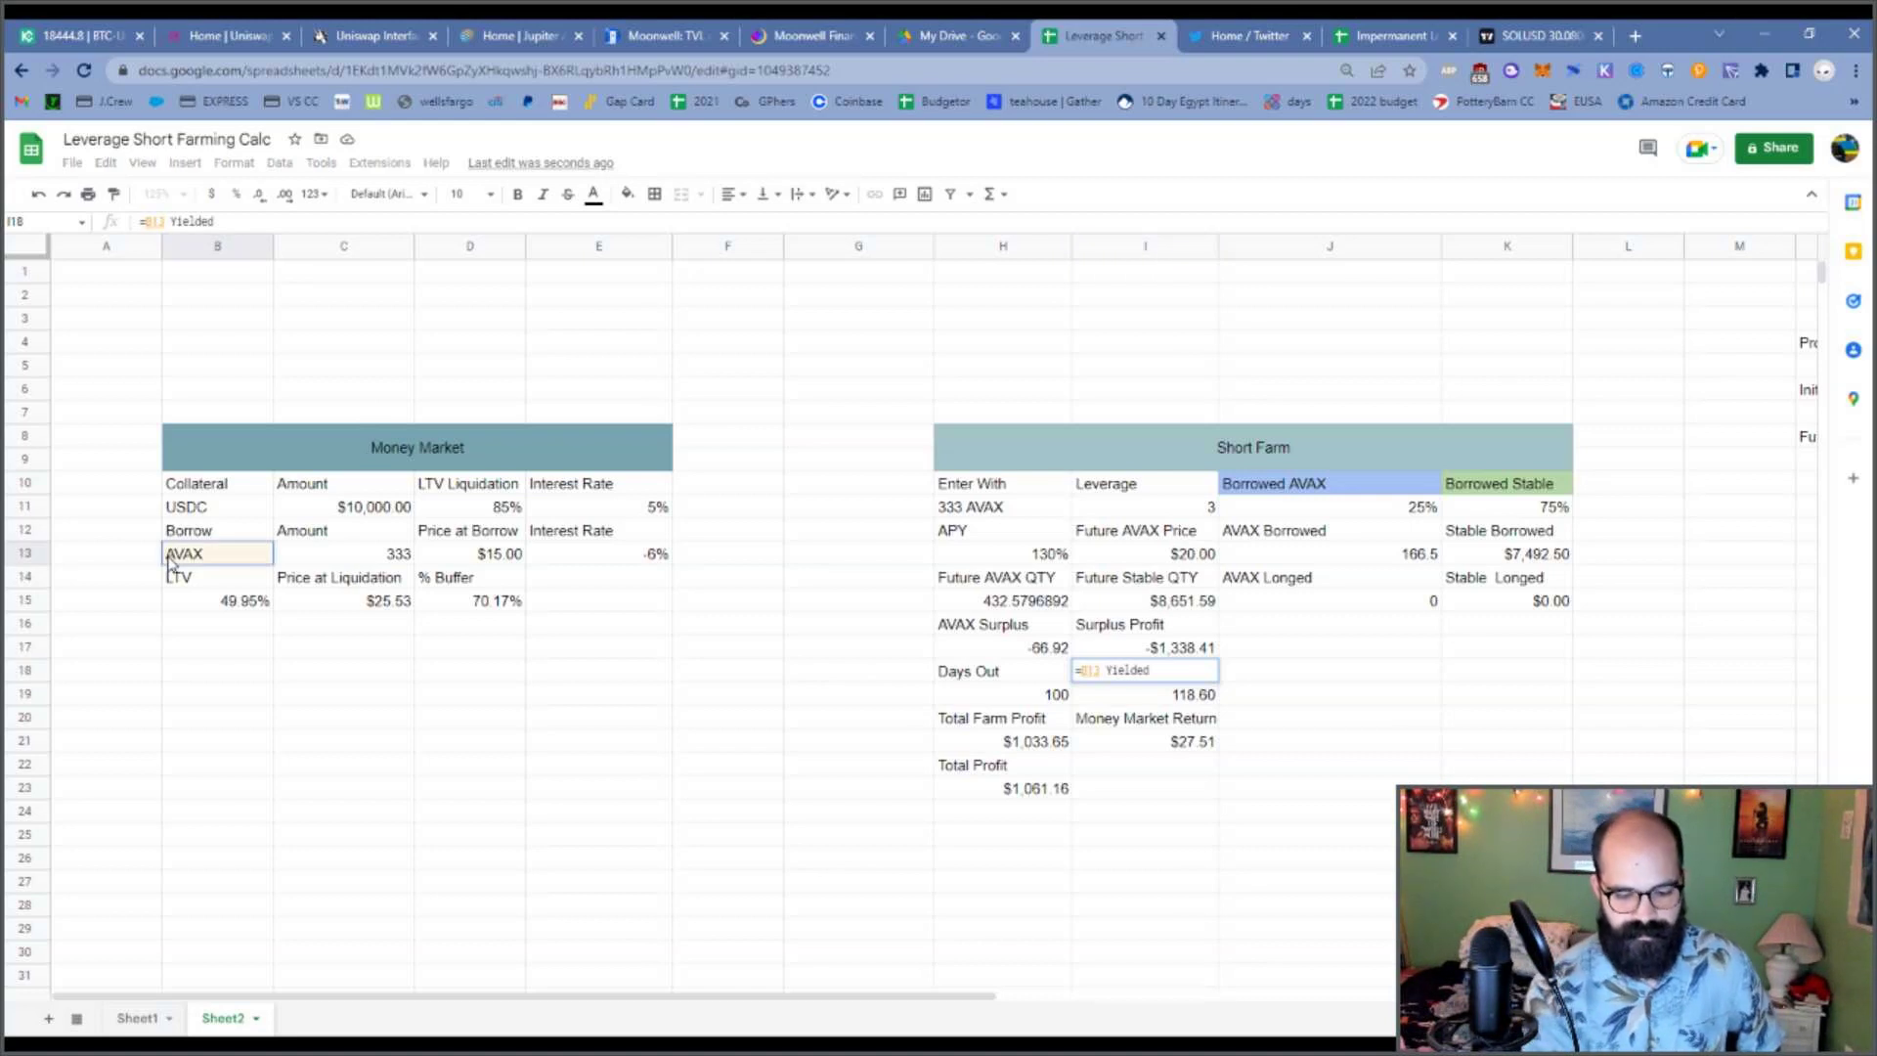
text(&")
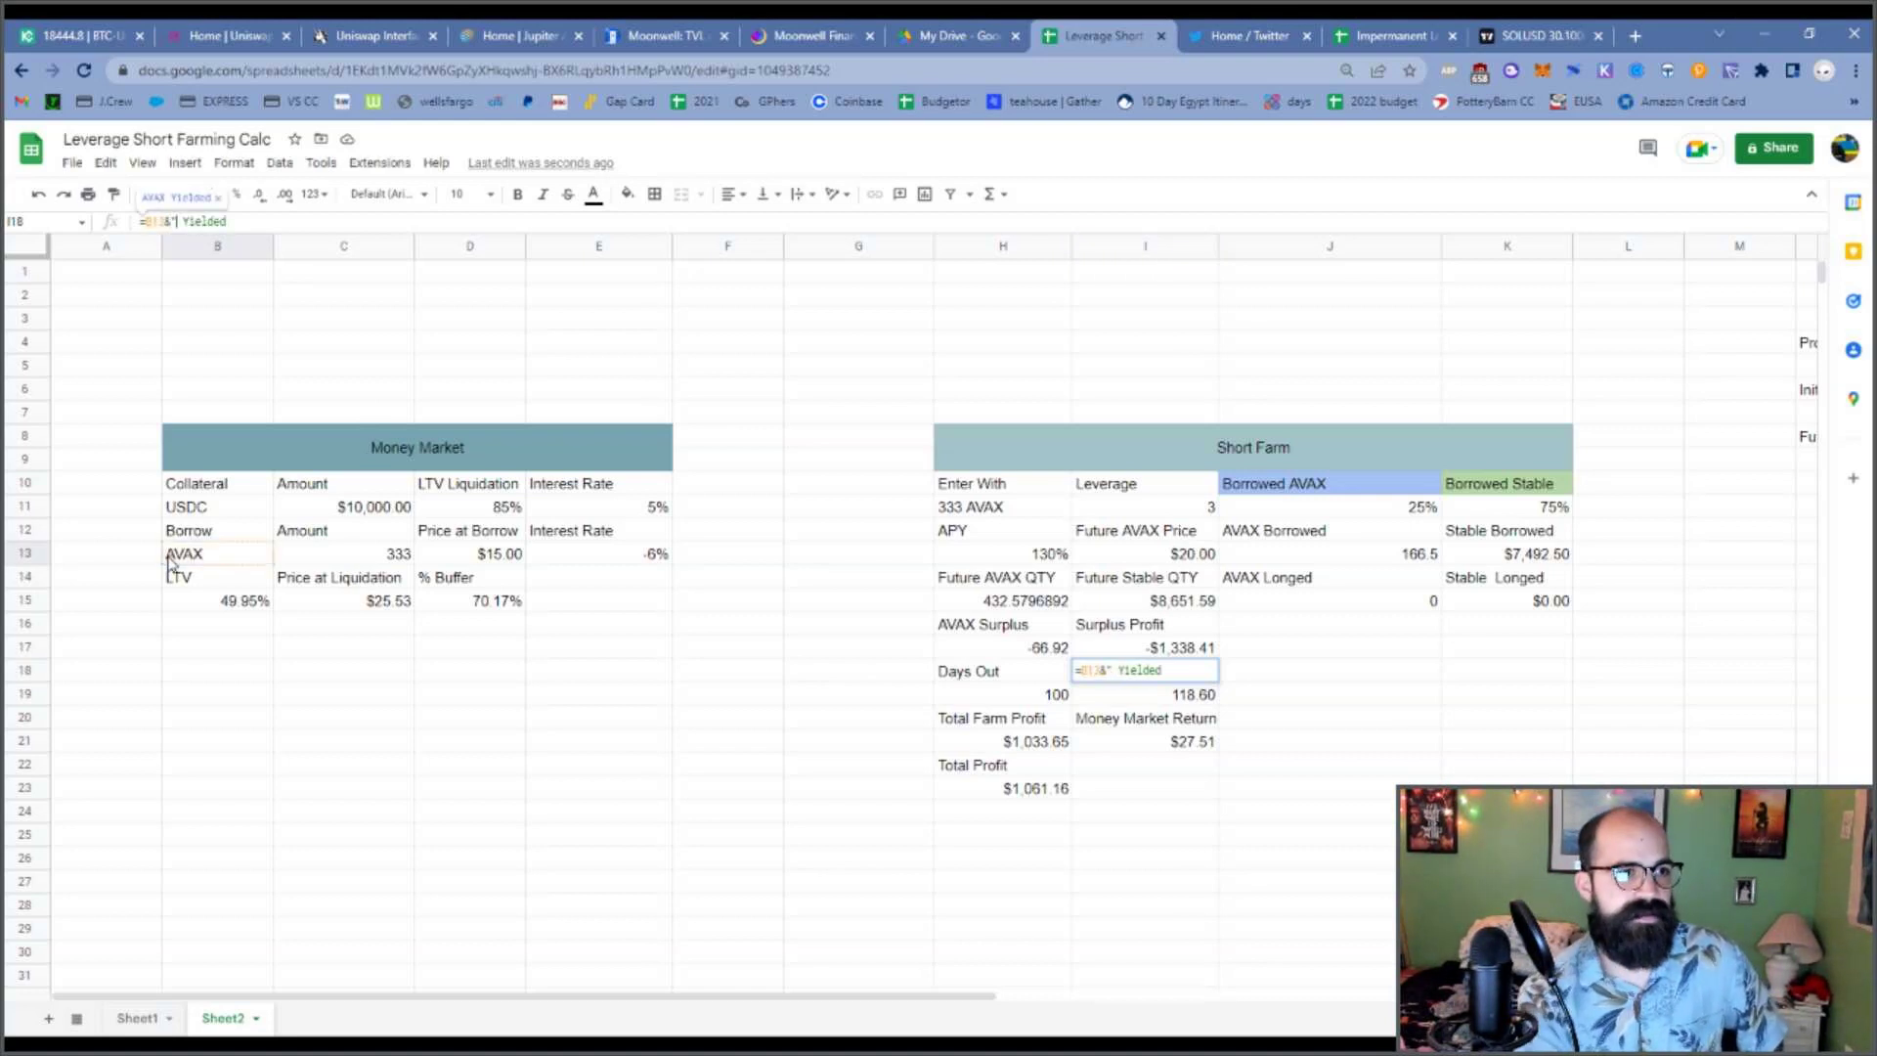
key(Return)
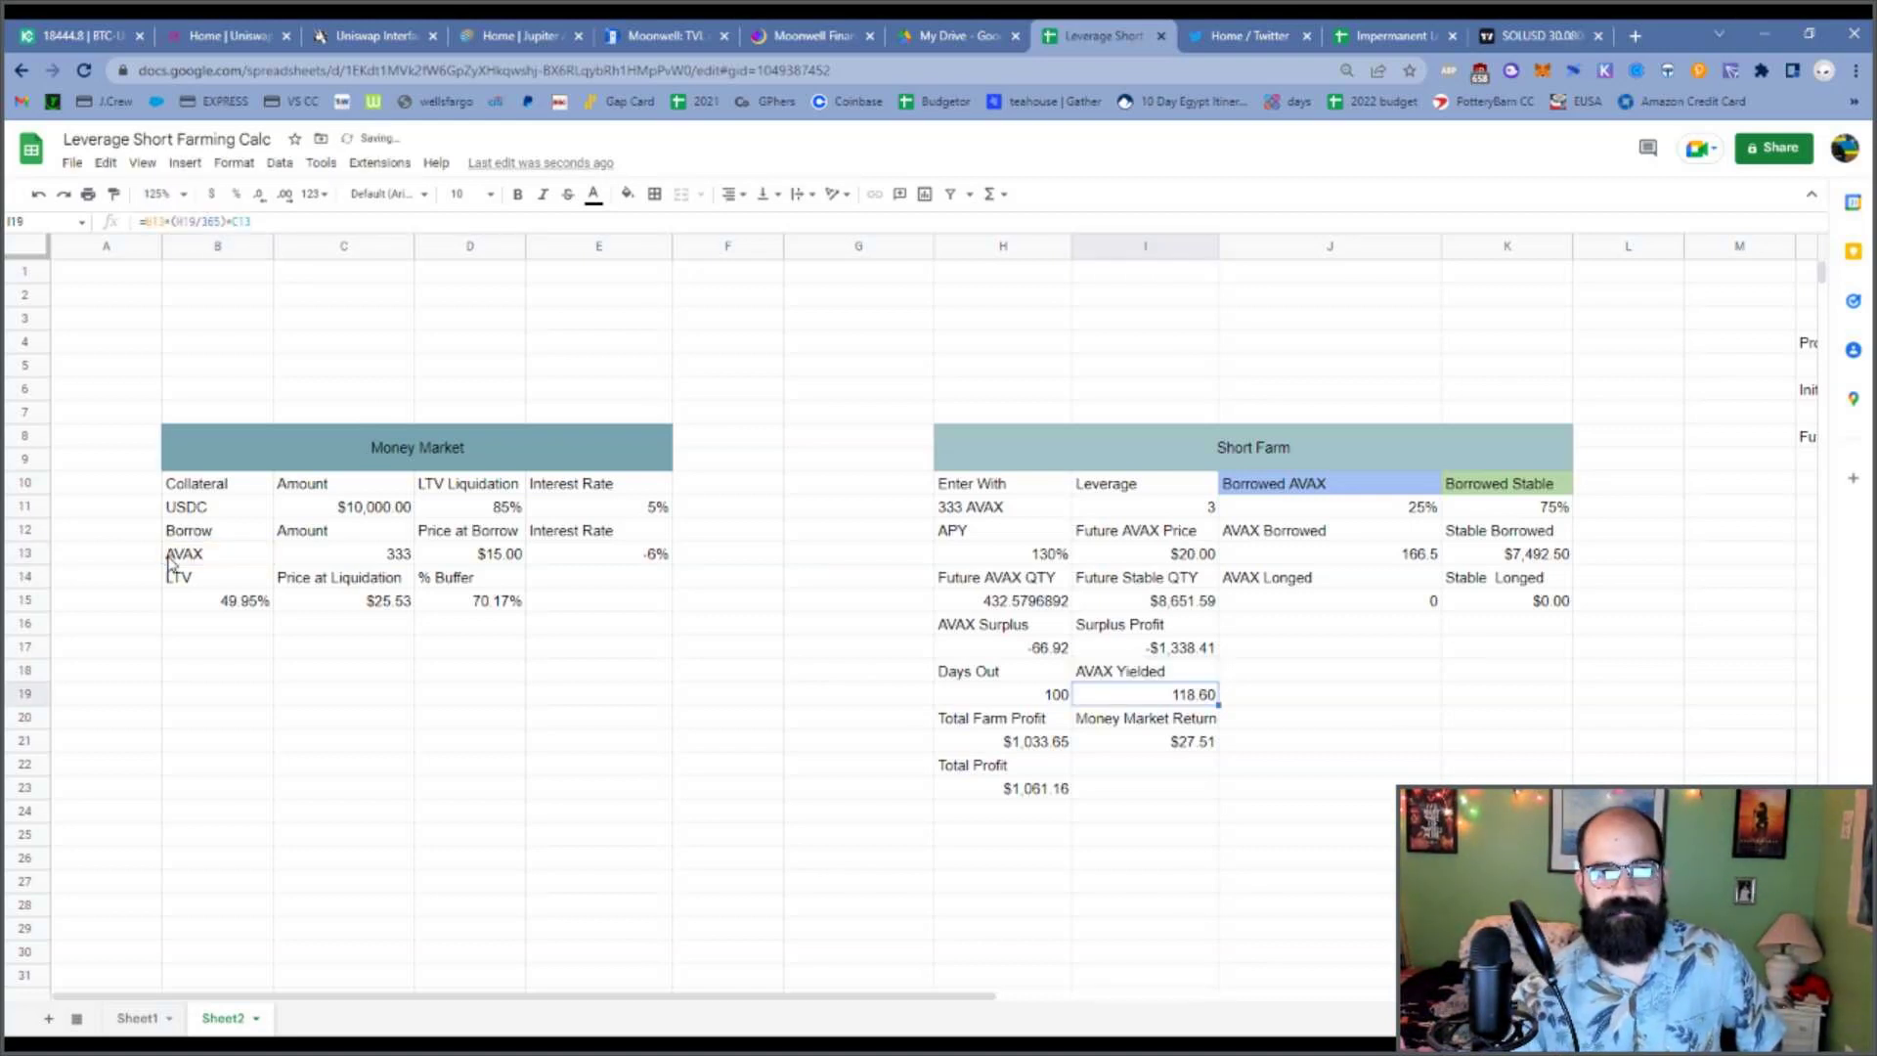
Change the Total Farm Profit label in H20 to "Total Farm Return".
click(1156, 722)
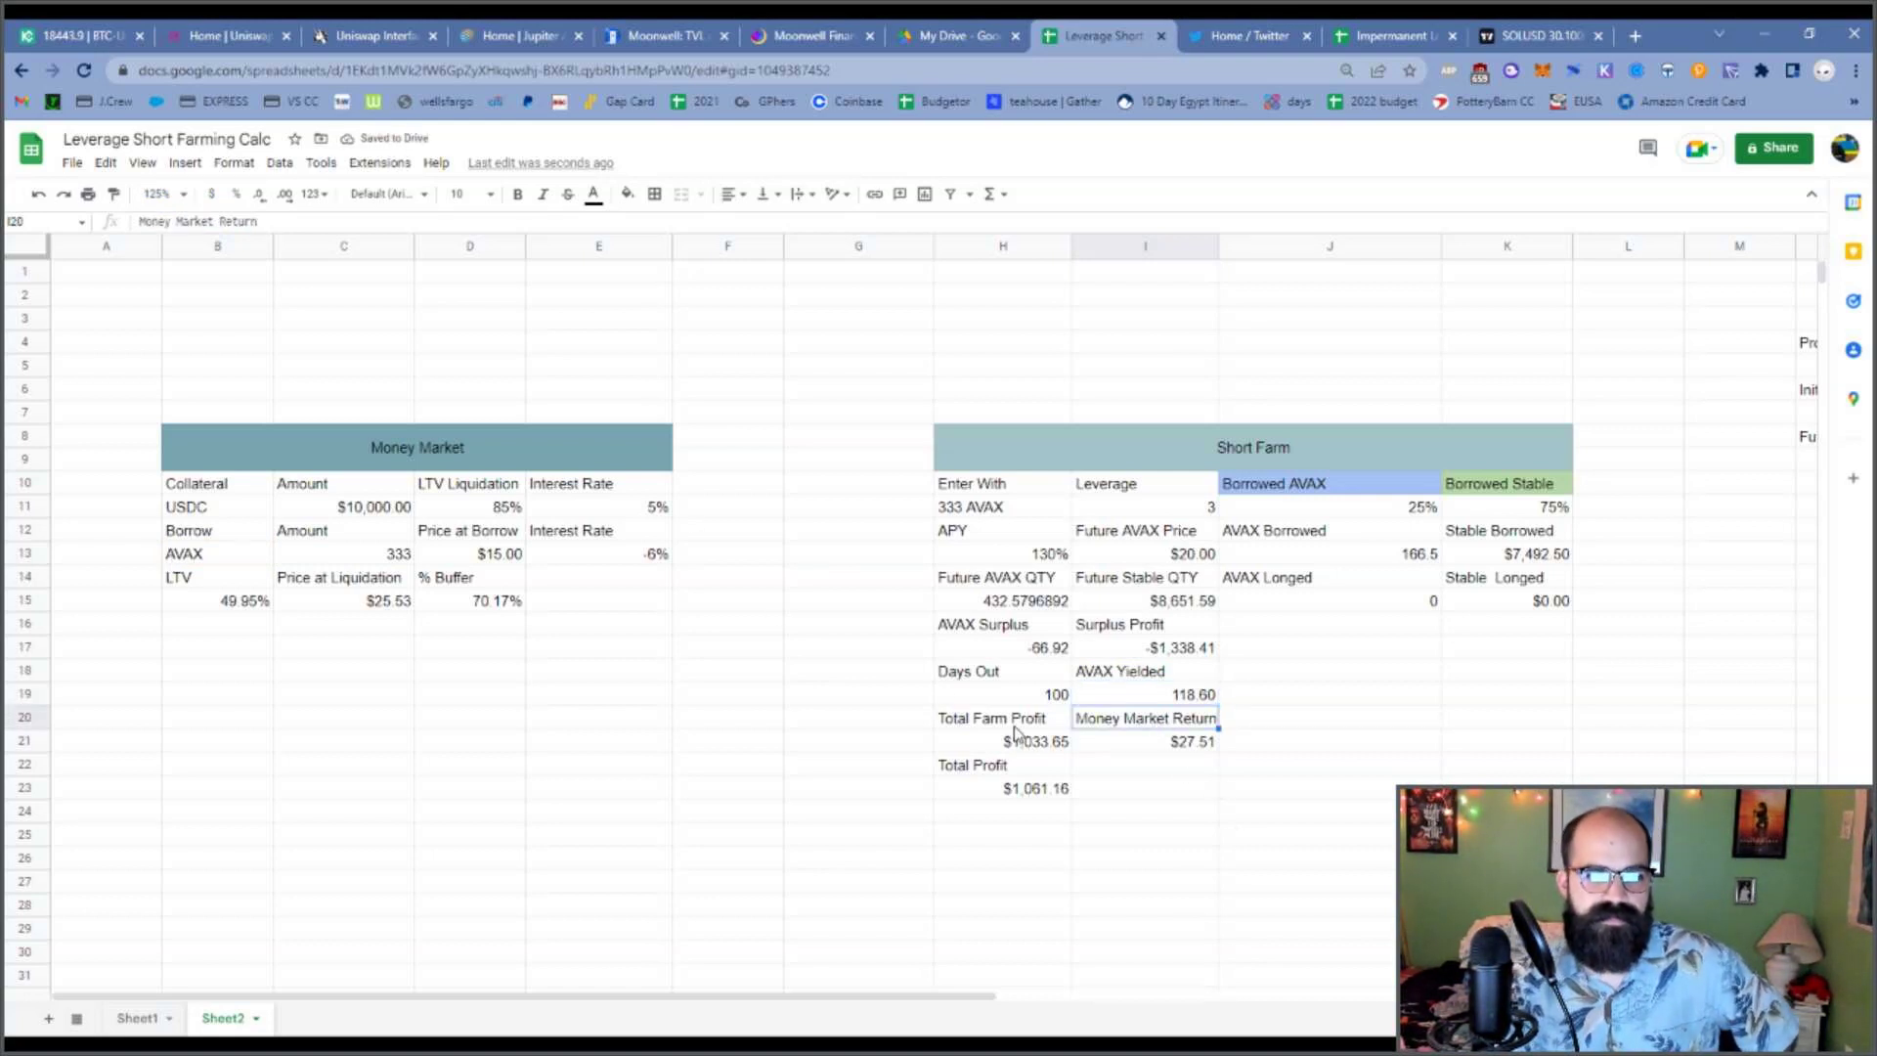
click(1019, 727)
click(1134, 725)
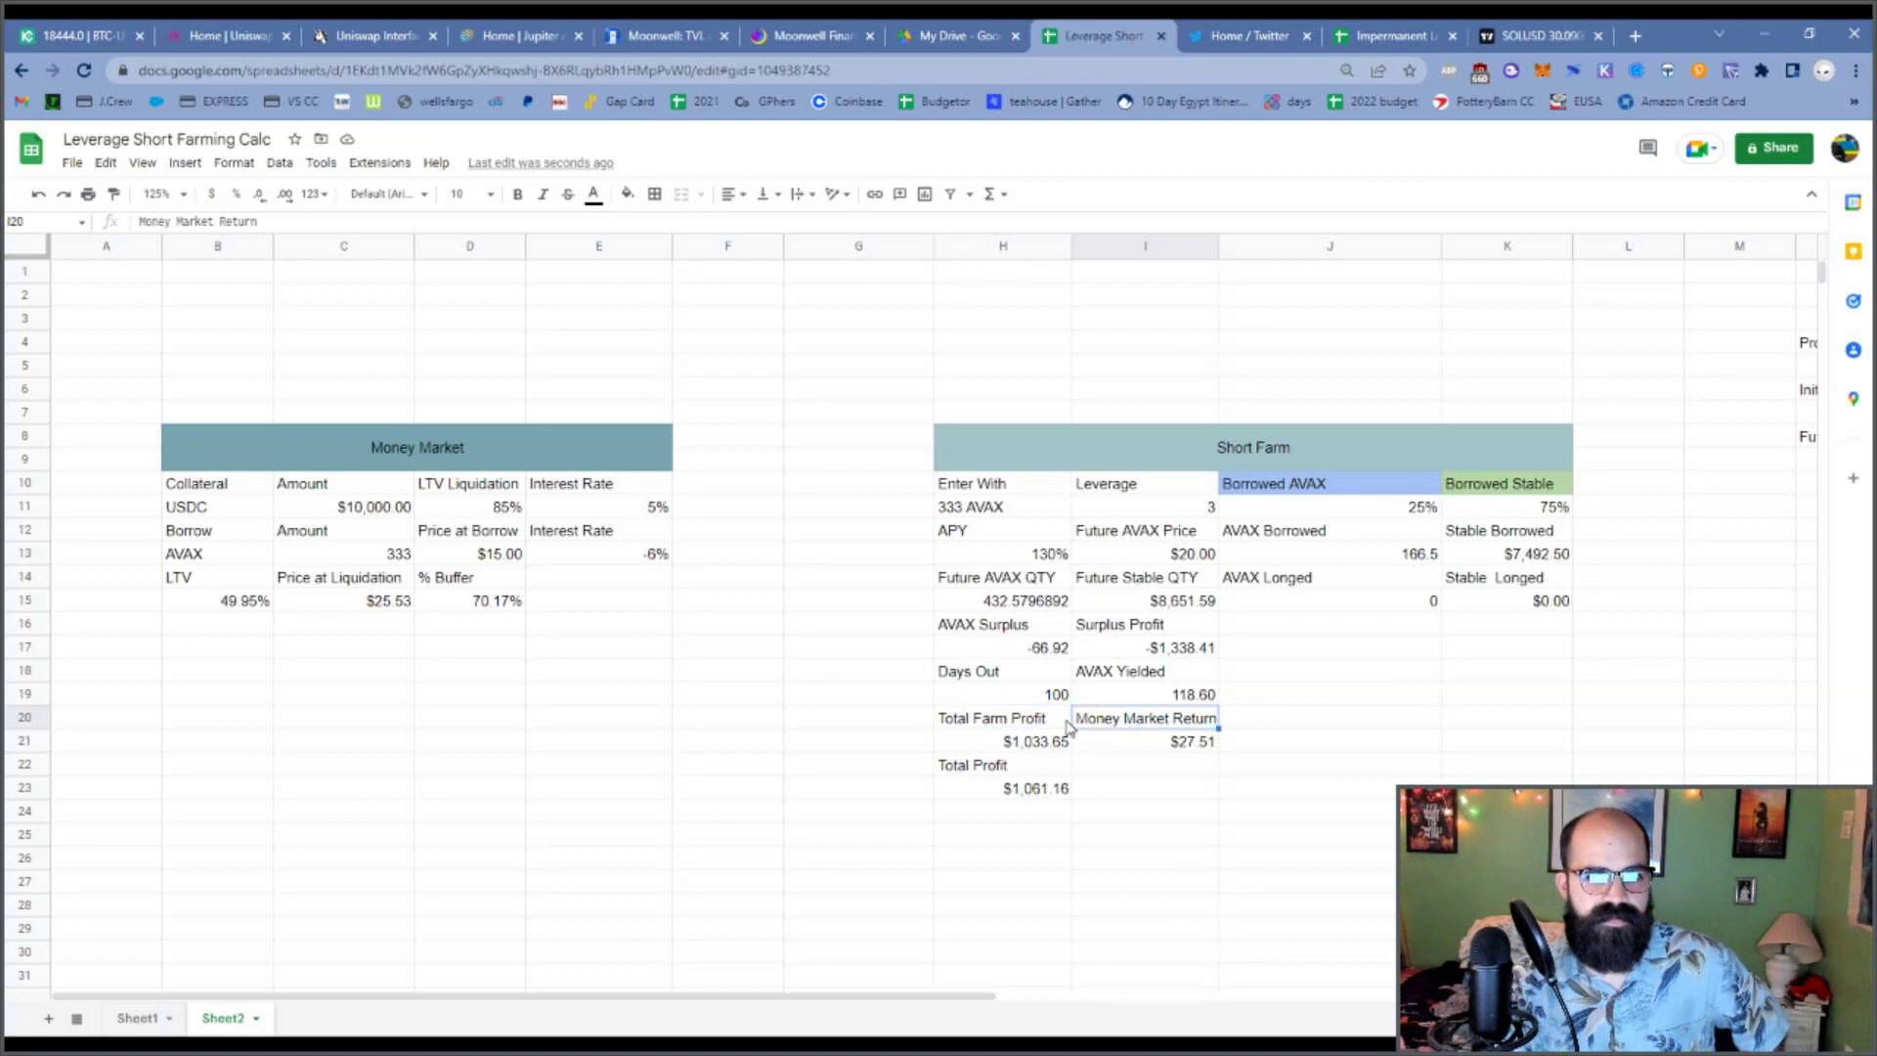
click(1019, 731)
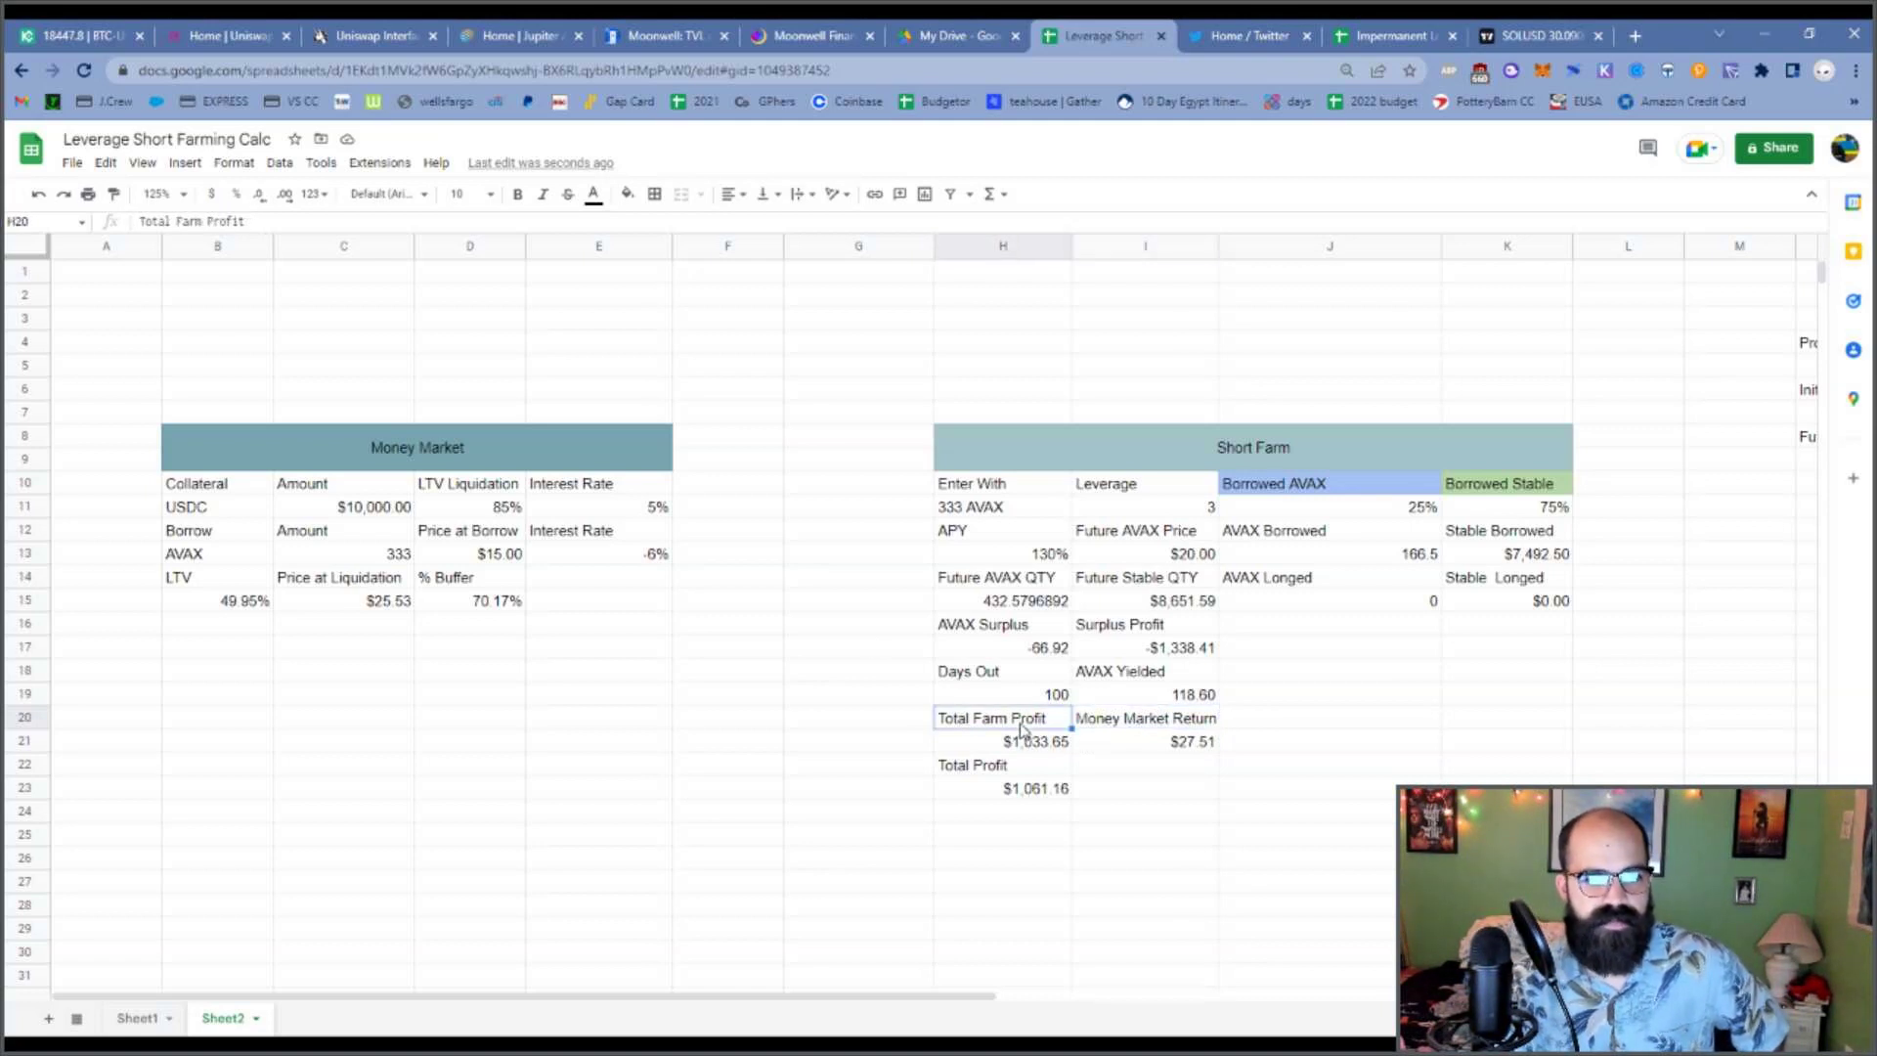
double_click(238, 217)
text(Return)
key(Return)
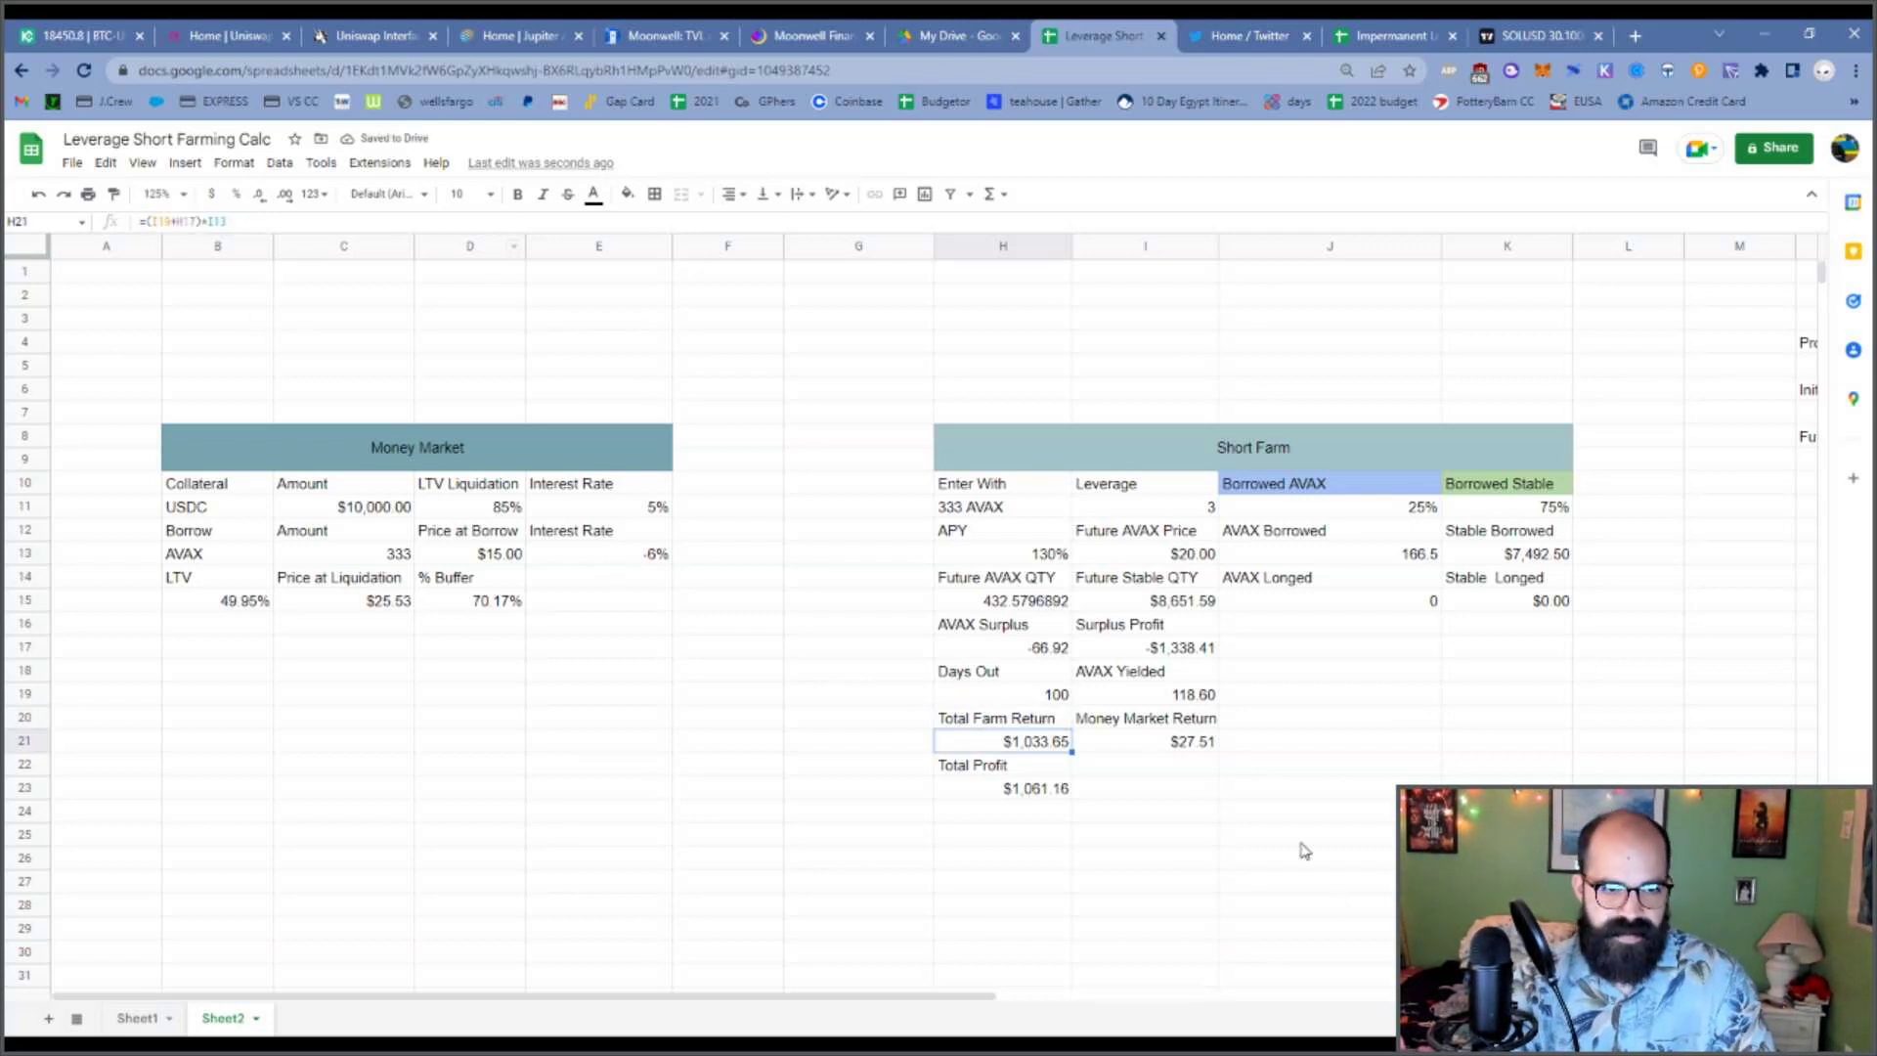
Change the Total Profit label in H22 to "Total PnL".
click(1017, 770)
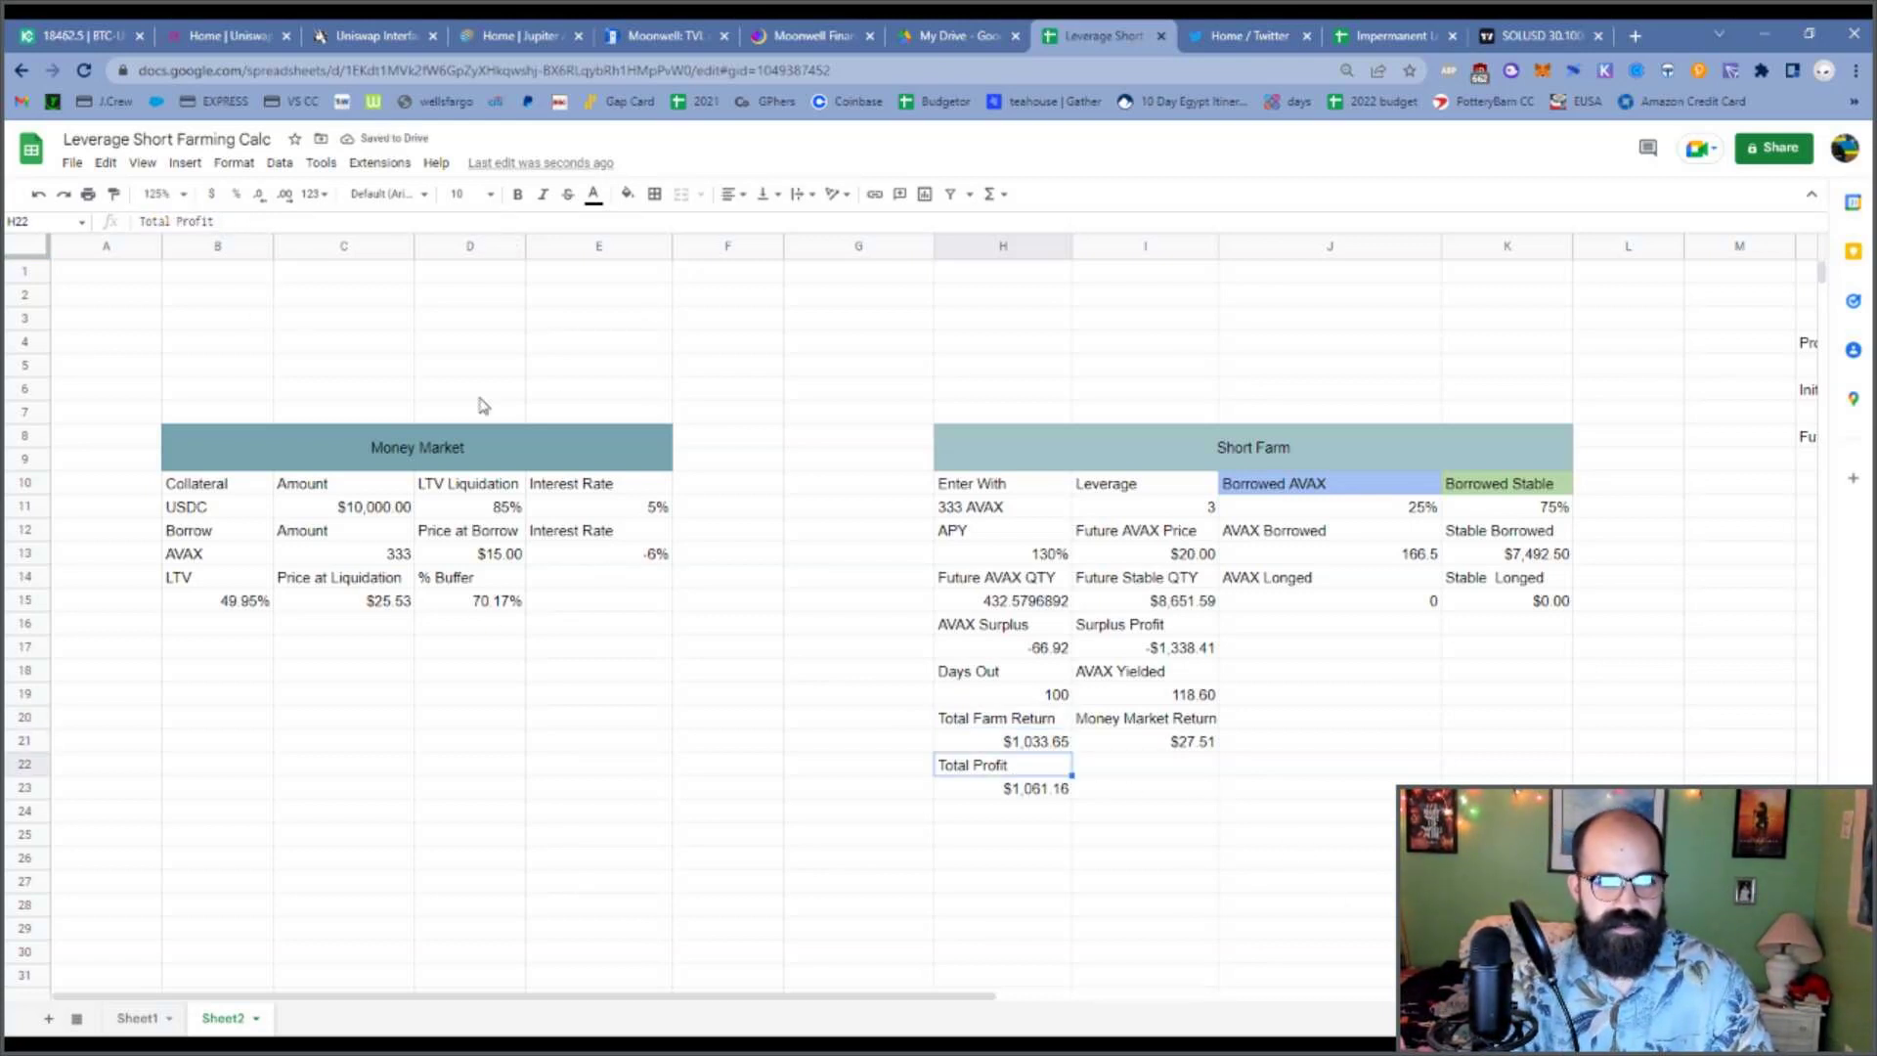
double_click(208, 217)
text(P)
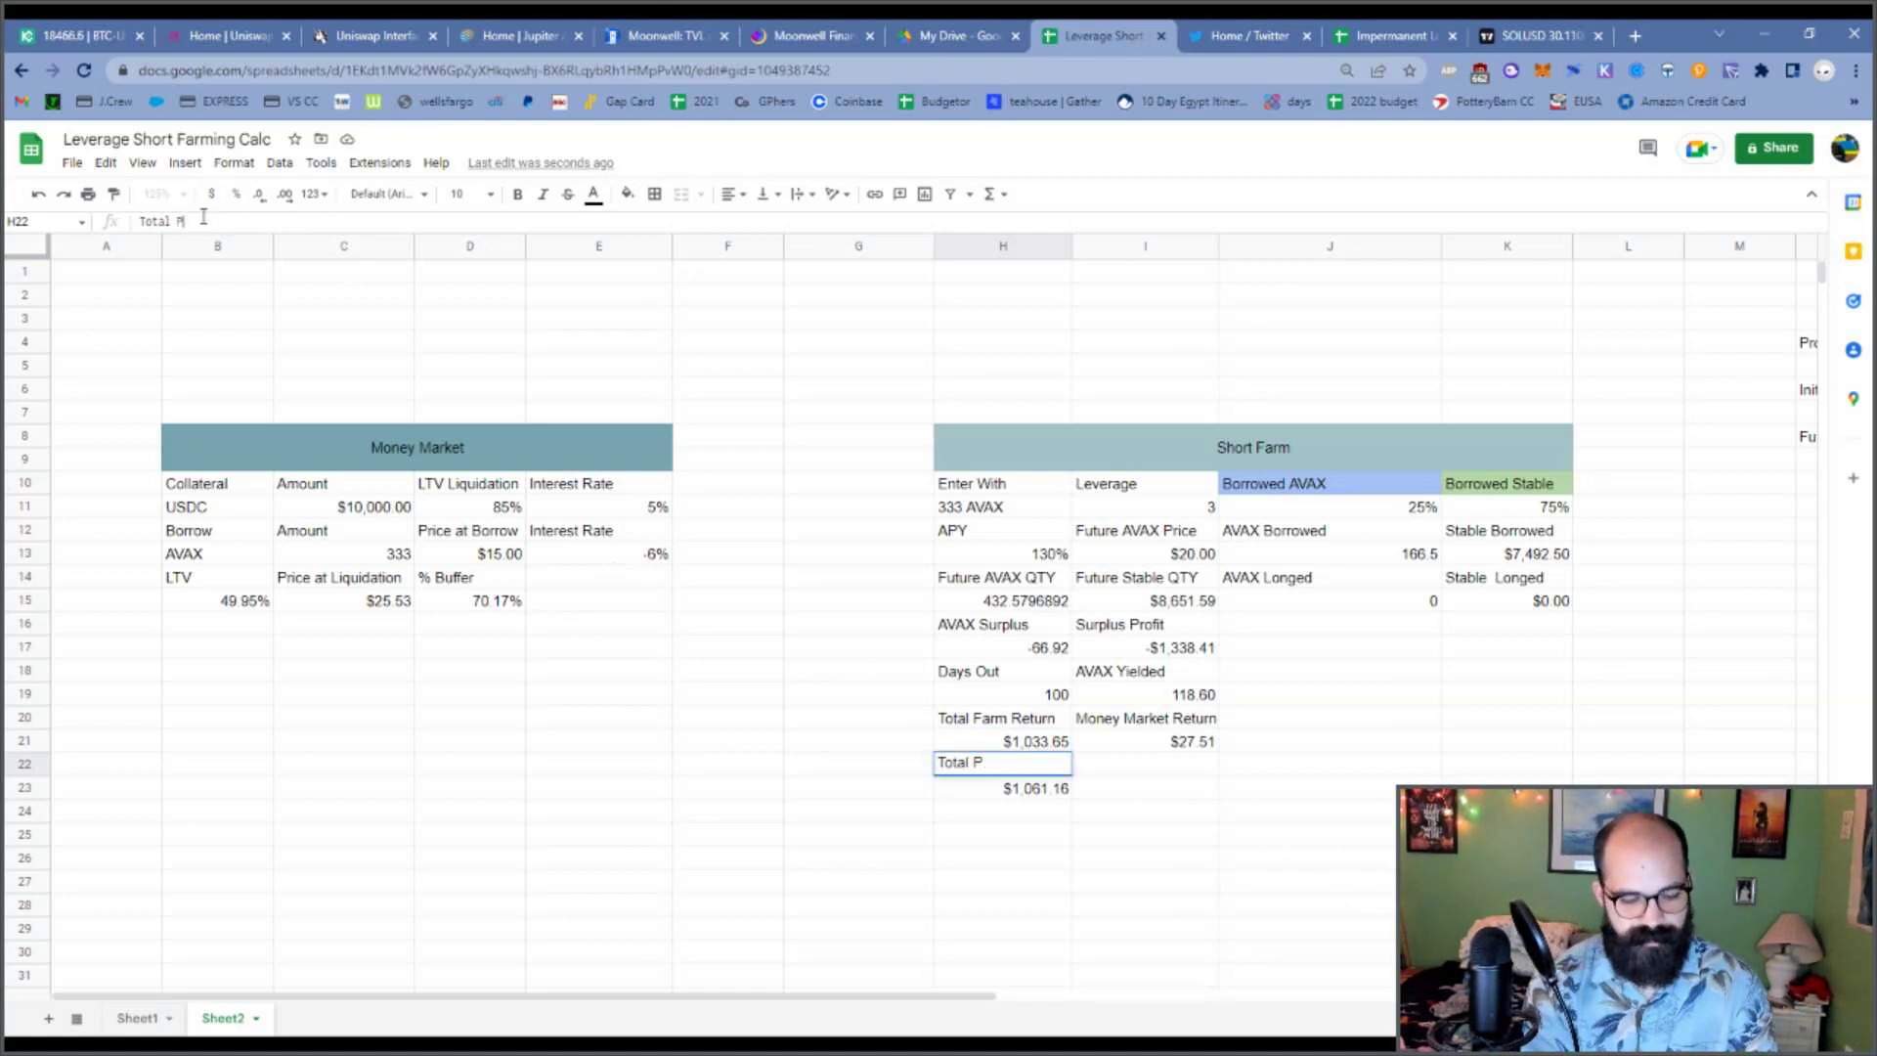
text(nL)
key(Return)
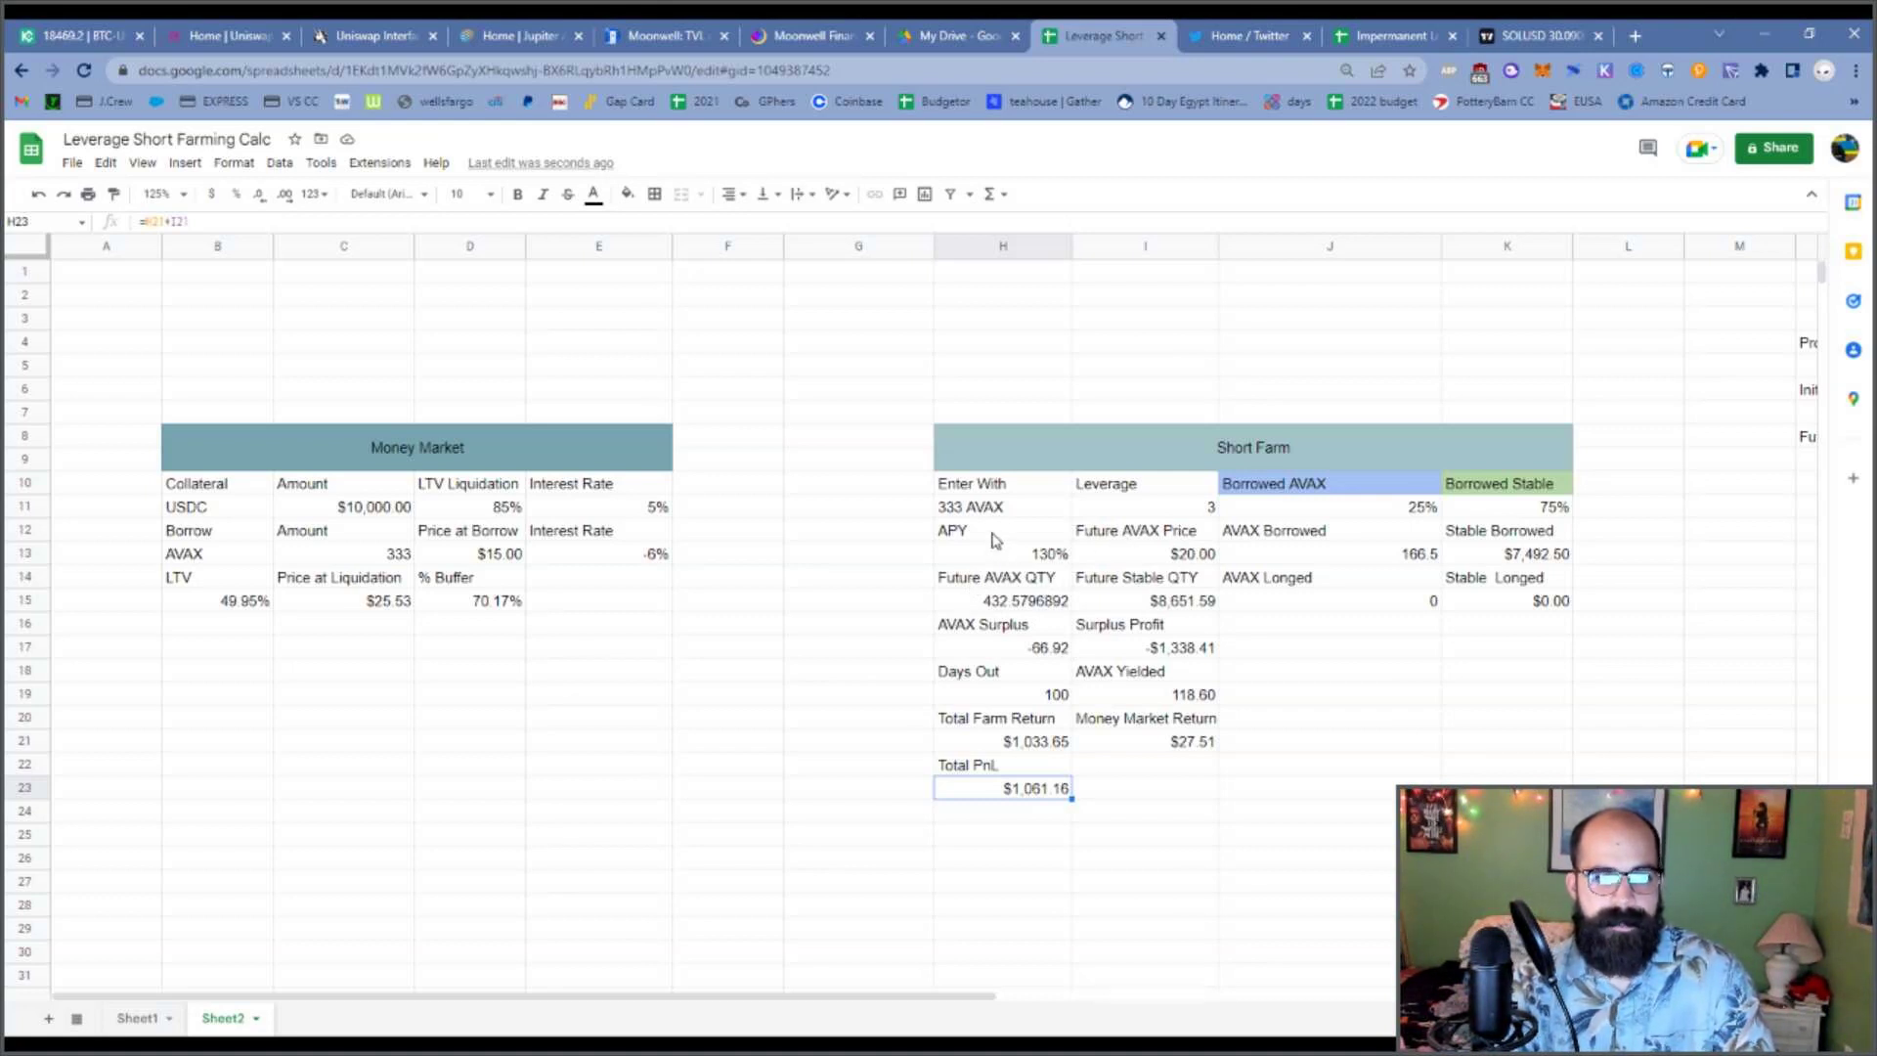
Move the Short Farm block H12:I23, from APY through Total PnL, to the empty area starting at E22.
drag(994, 540, 1141, 798)
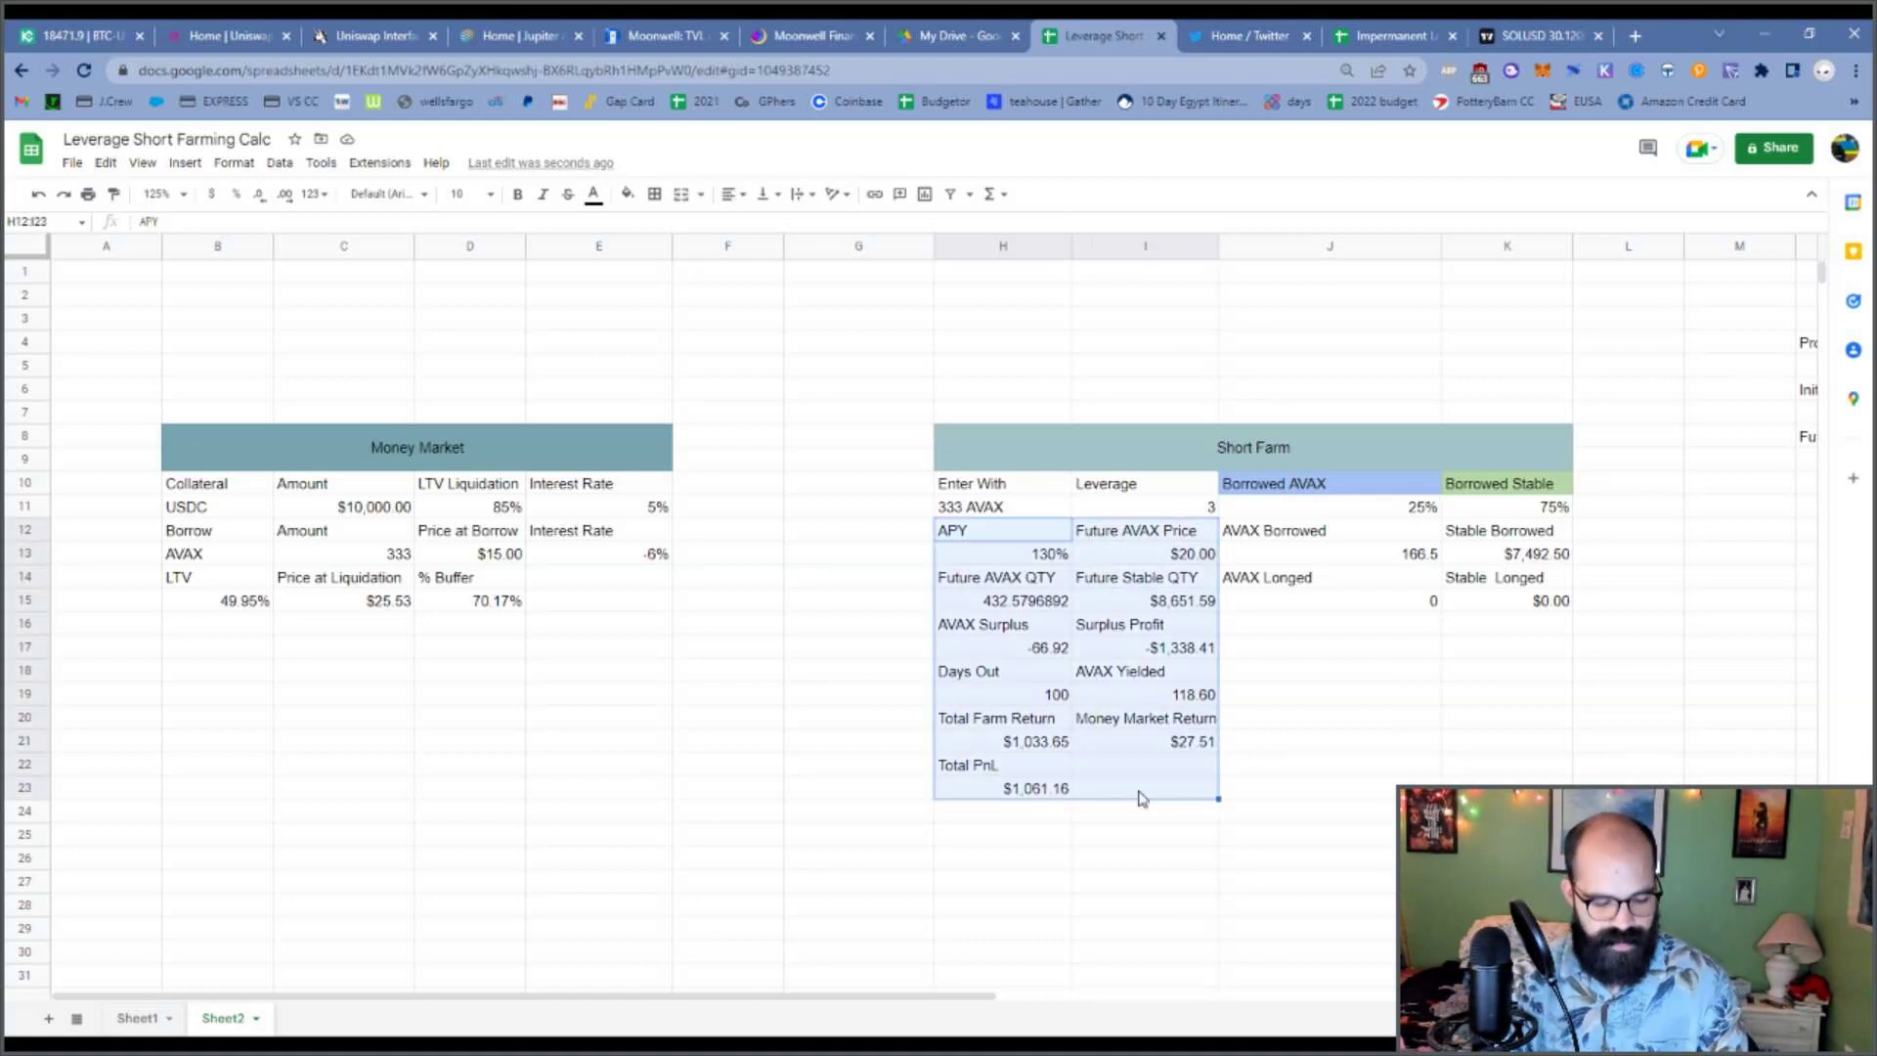
key(ctrl+c)
click(665, 777)
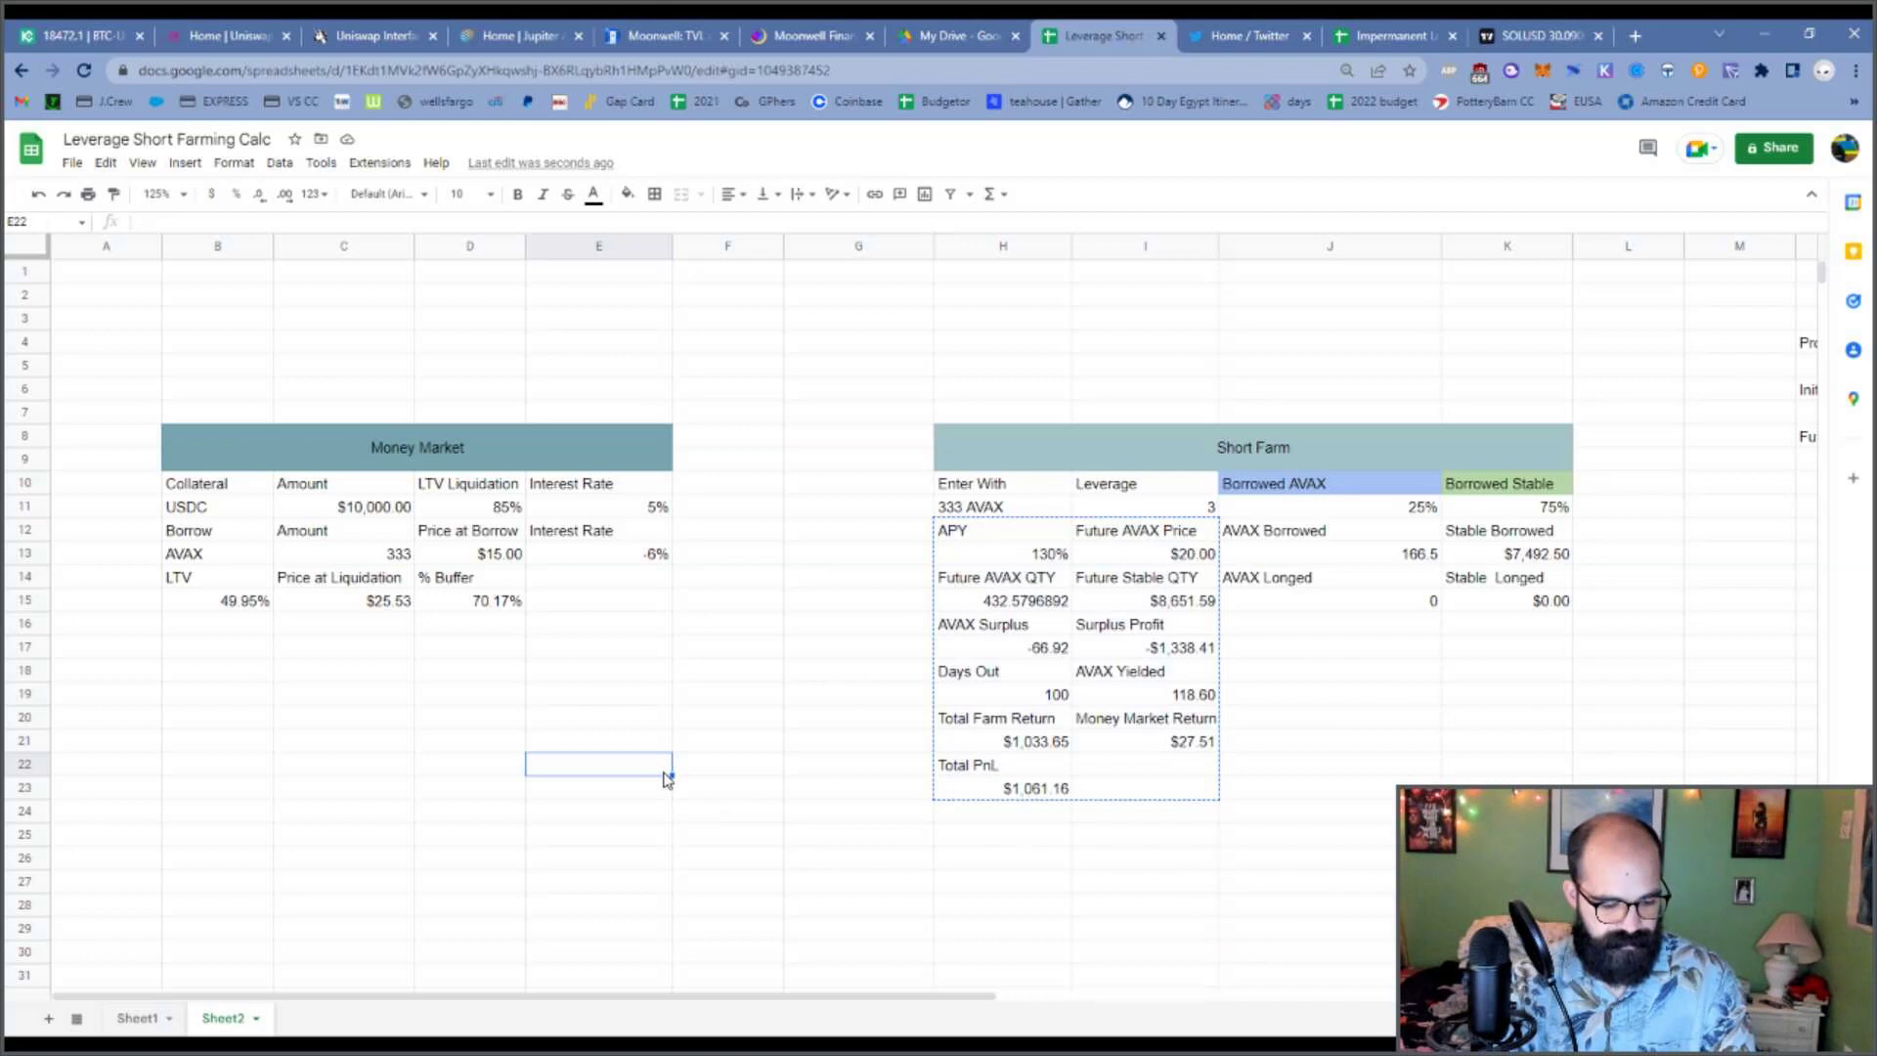
key(ctrl+v)
click(1295, 706)
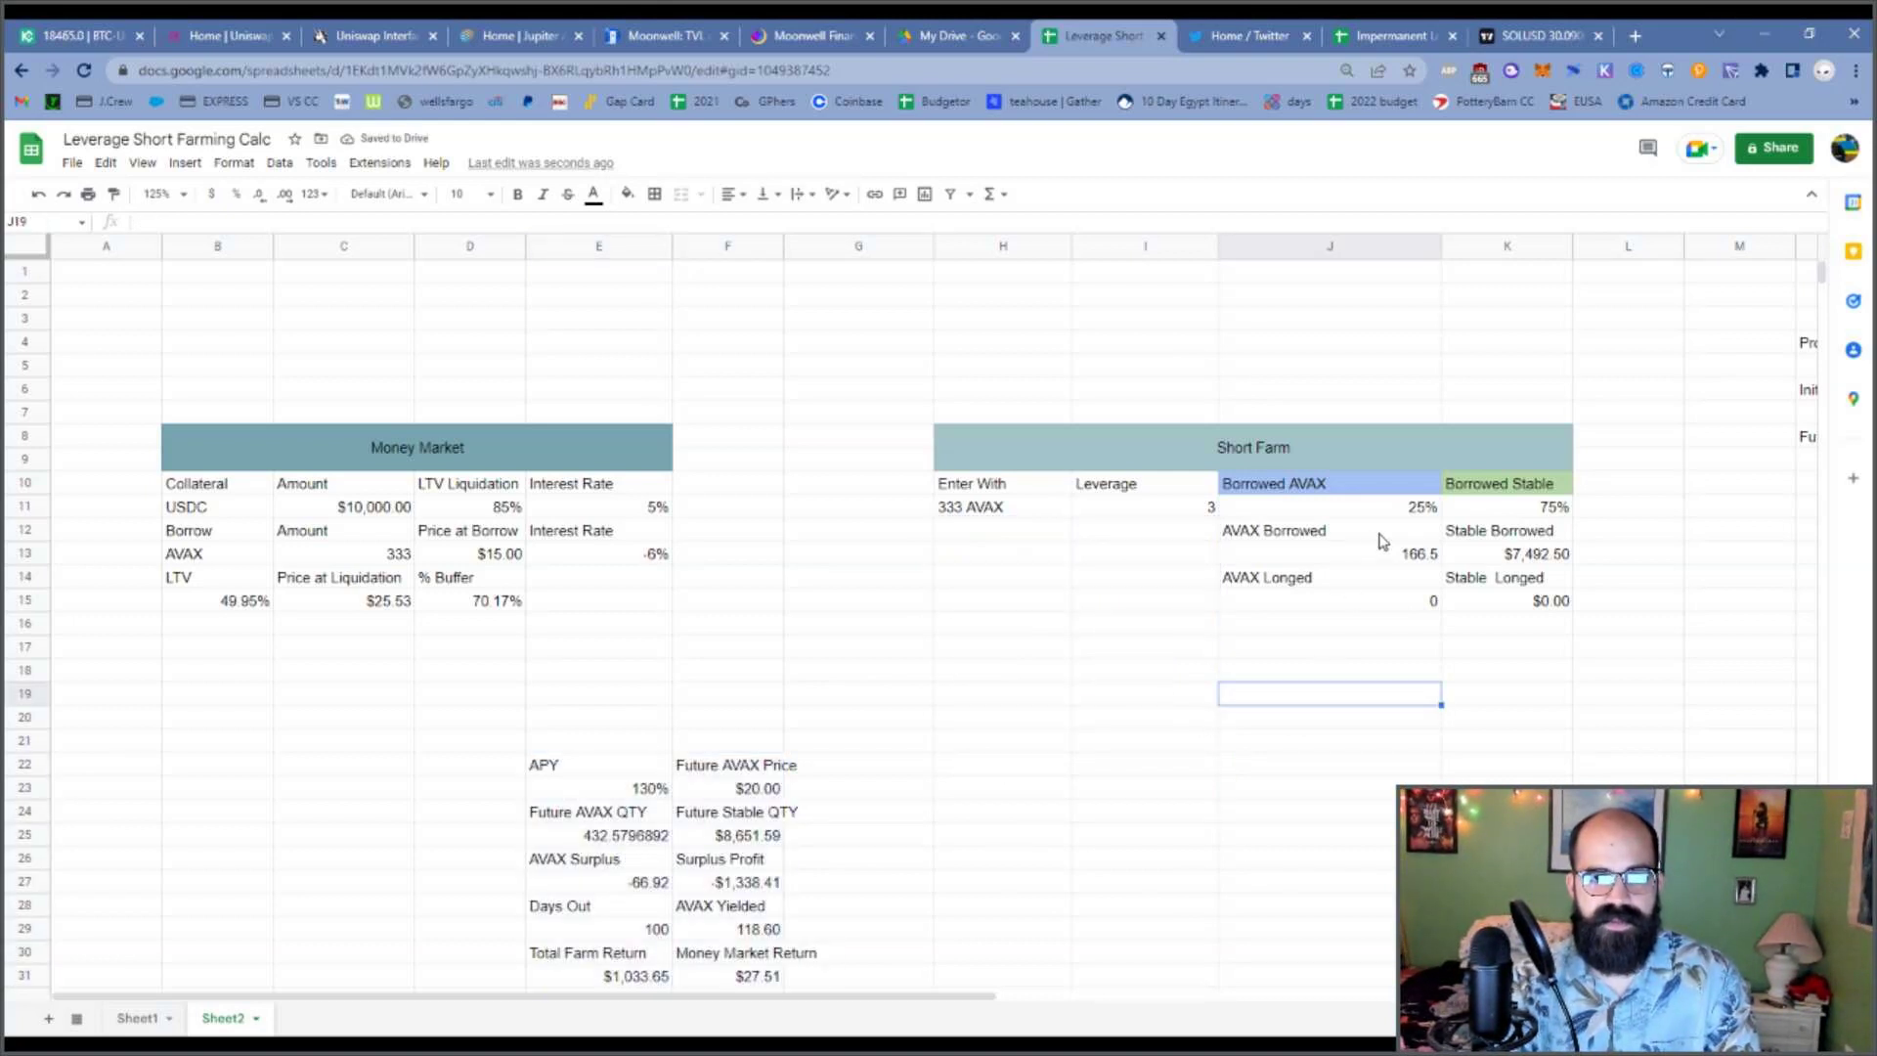
Move the AVAX Borrowed label and value to H12:H13 and the AVAX Longed pair to I12:I13.
drag(1381, 537, 1383, 553)
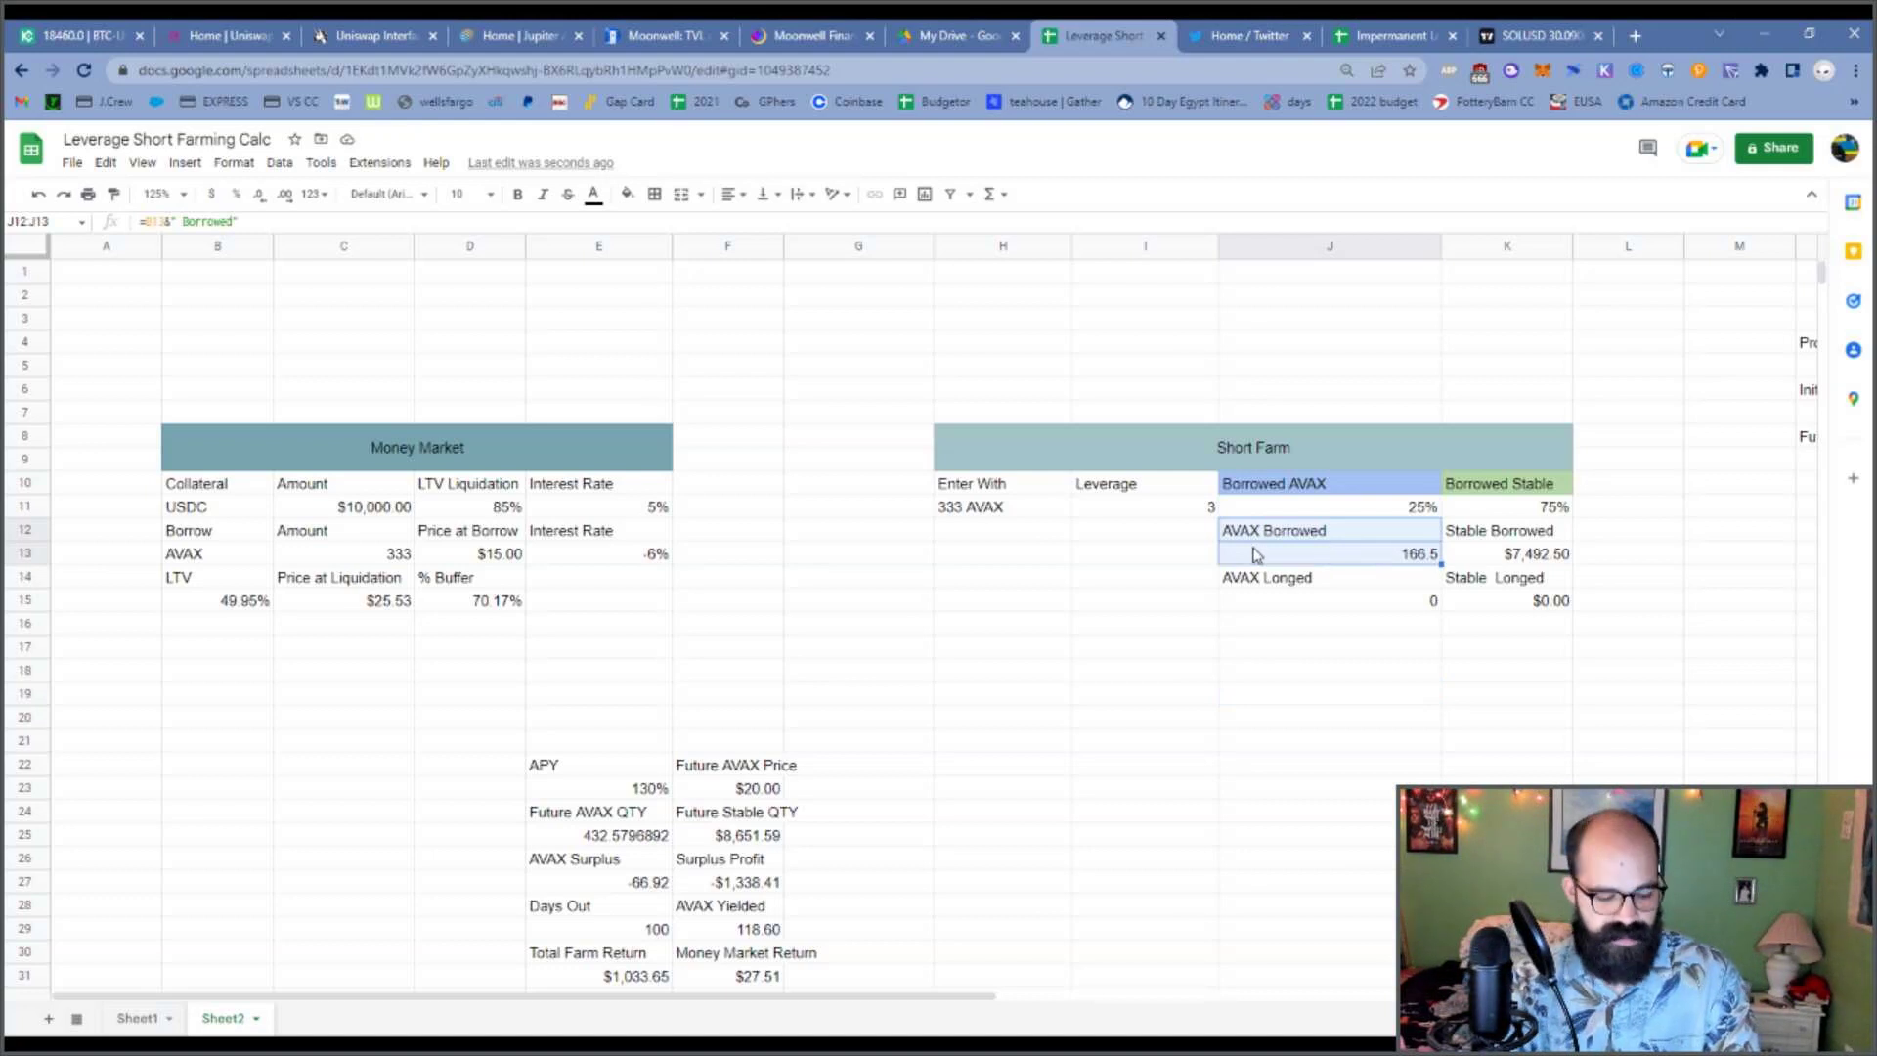
key(ctrl+c)
click(990, 533)
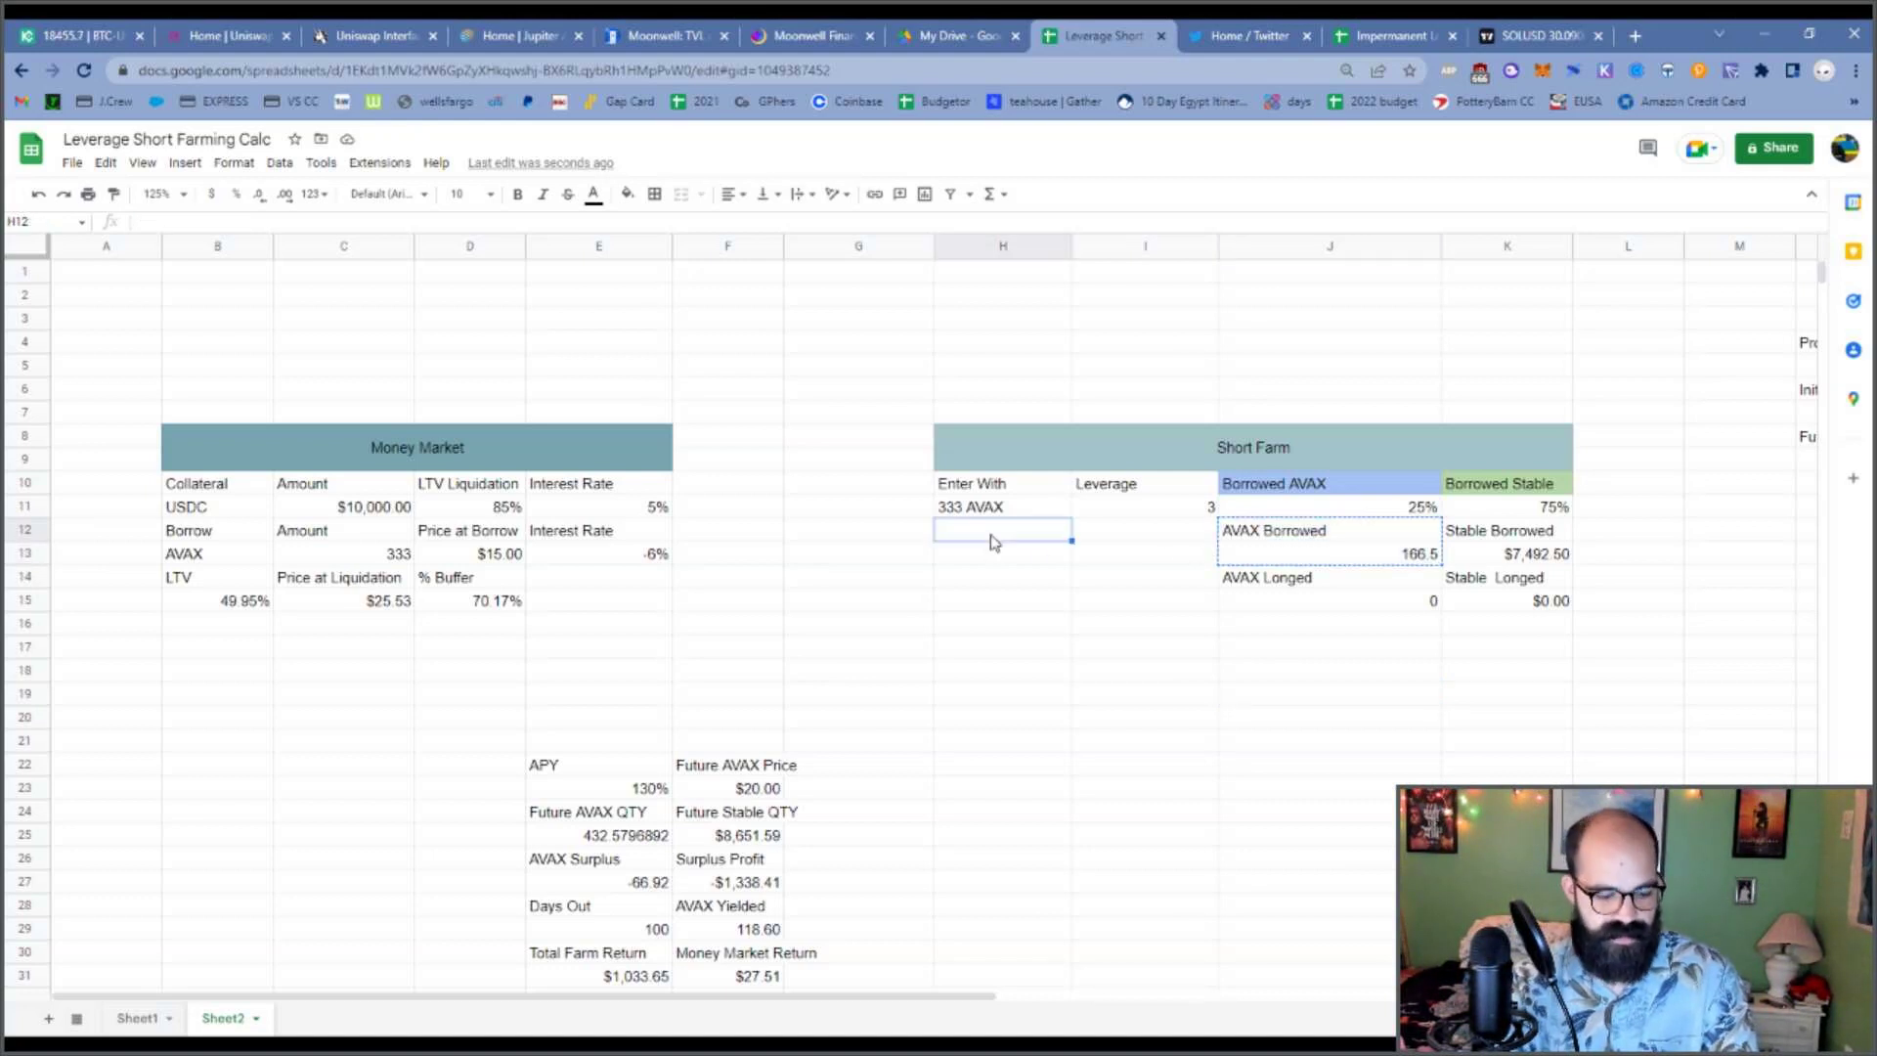
key(ctrl+v)
mouse_move(1288, 584)
mouse_down()
mouse_move(1292, 602)
mouse_move(1255, 601)
mouse_up()
key(ctrl+x)
click(1126, 536)
key(ctrl+v)
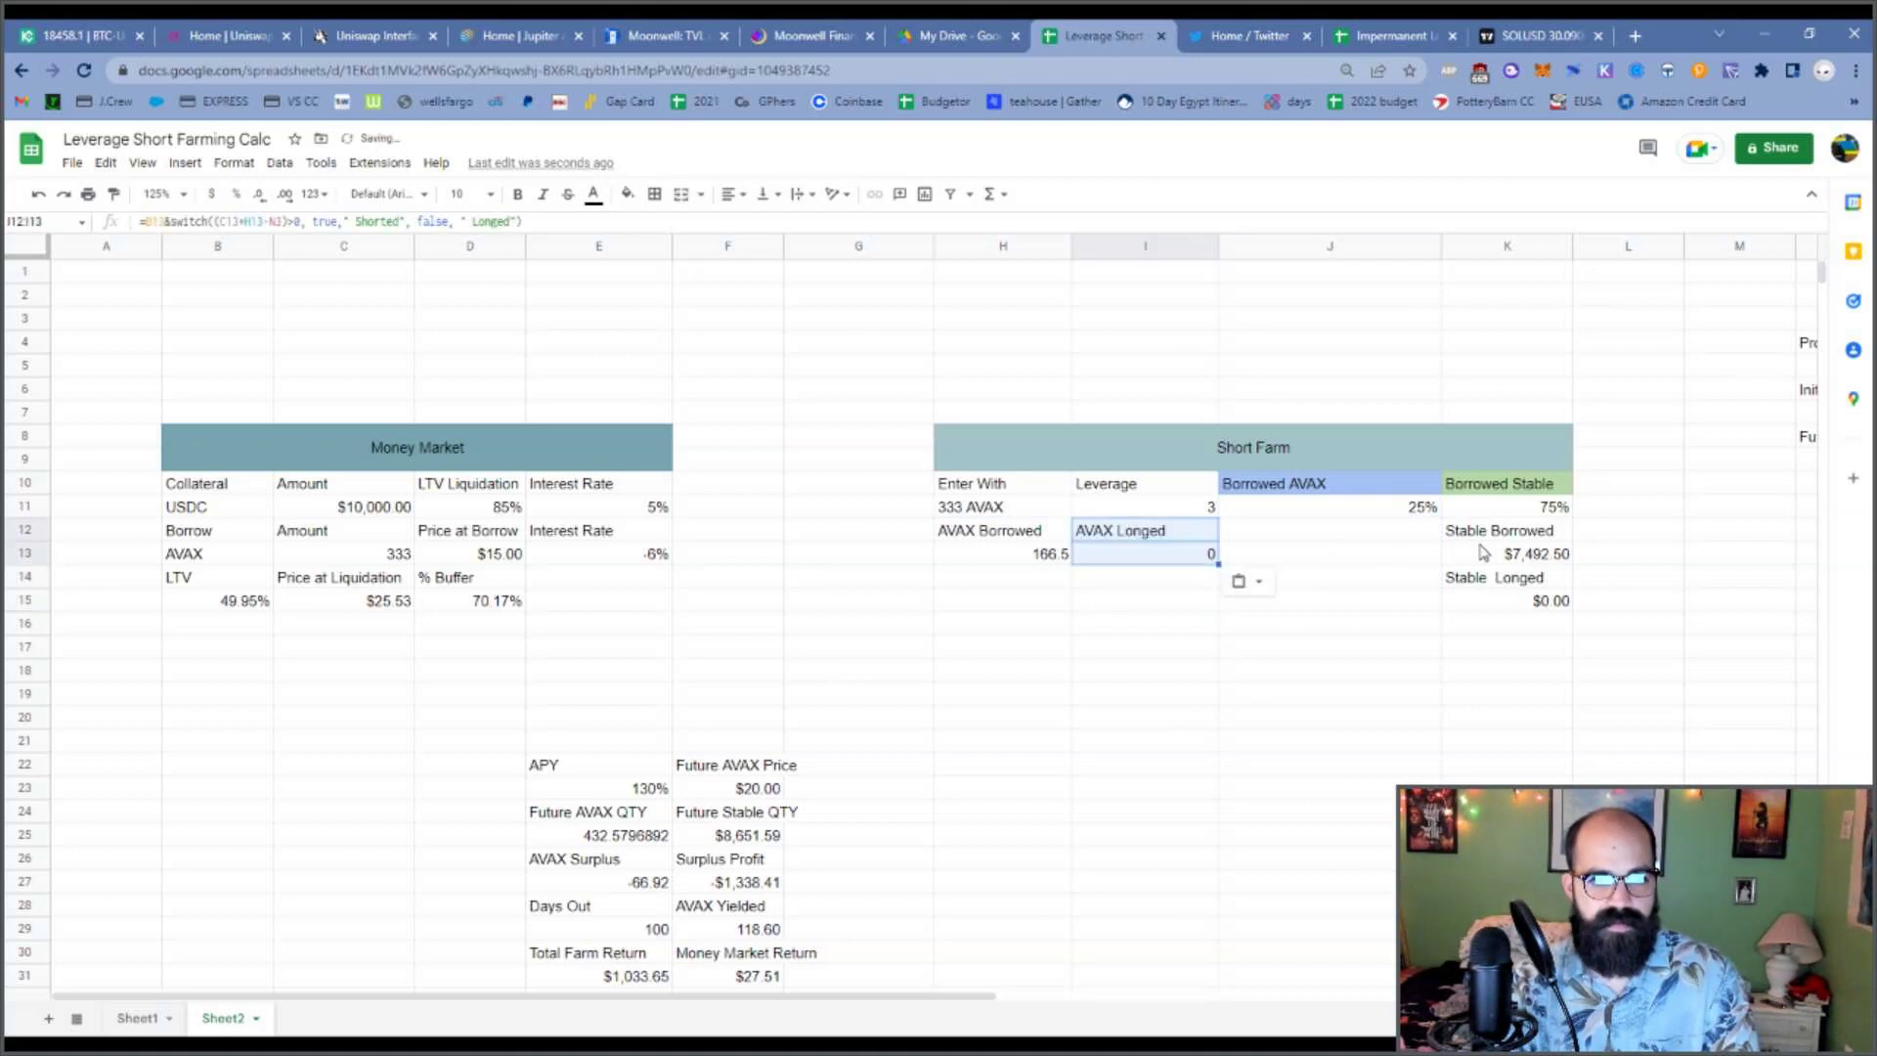
Move the Stable Borrowed label and value to J12:J13 and the Stable Longed pair to K12:K13.
drag(1509, 559, 1535, 600)
key(ctrl+x)
click(1311, 537)
key(ctrl+v)
key(ctrl+x)
click(1490, 538)
key(ctrl+v)
click(1417, 716)
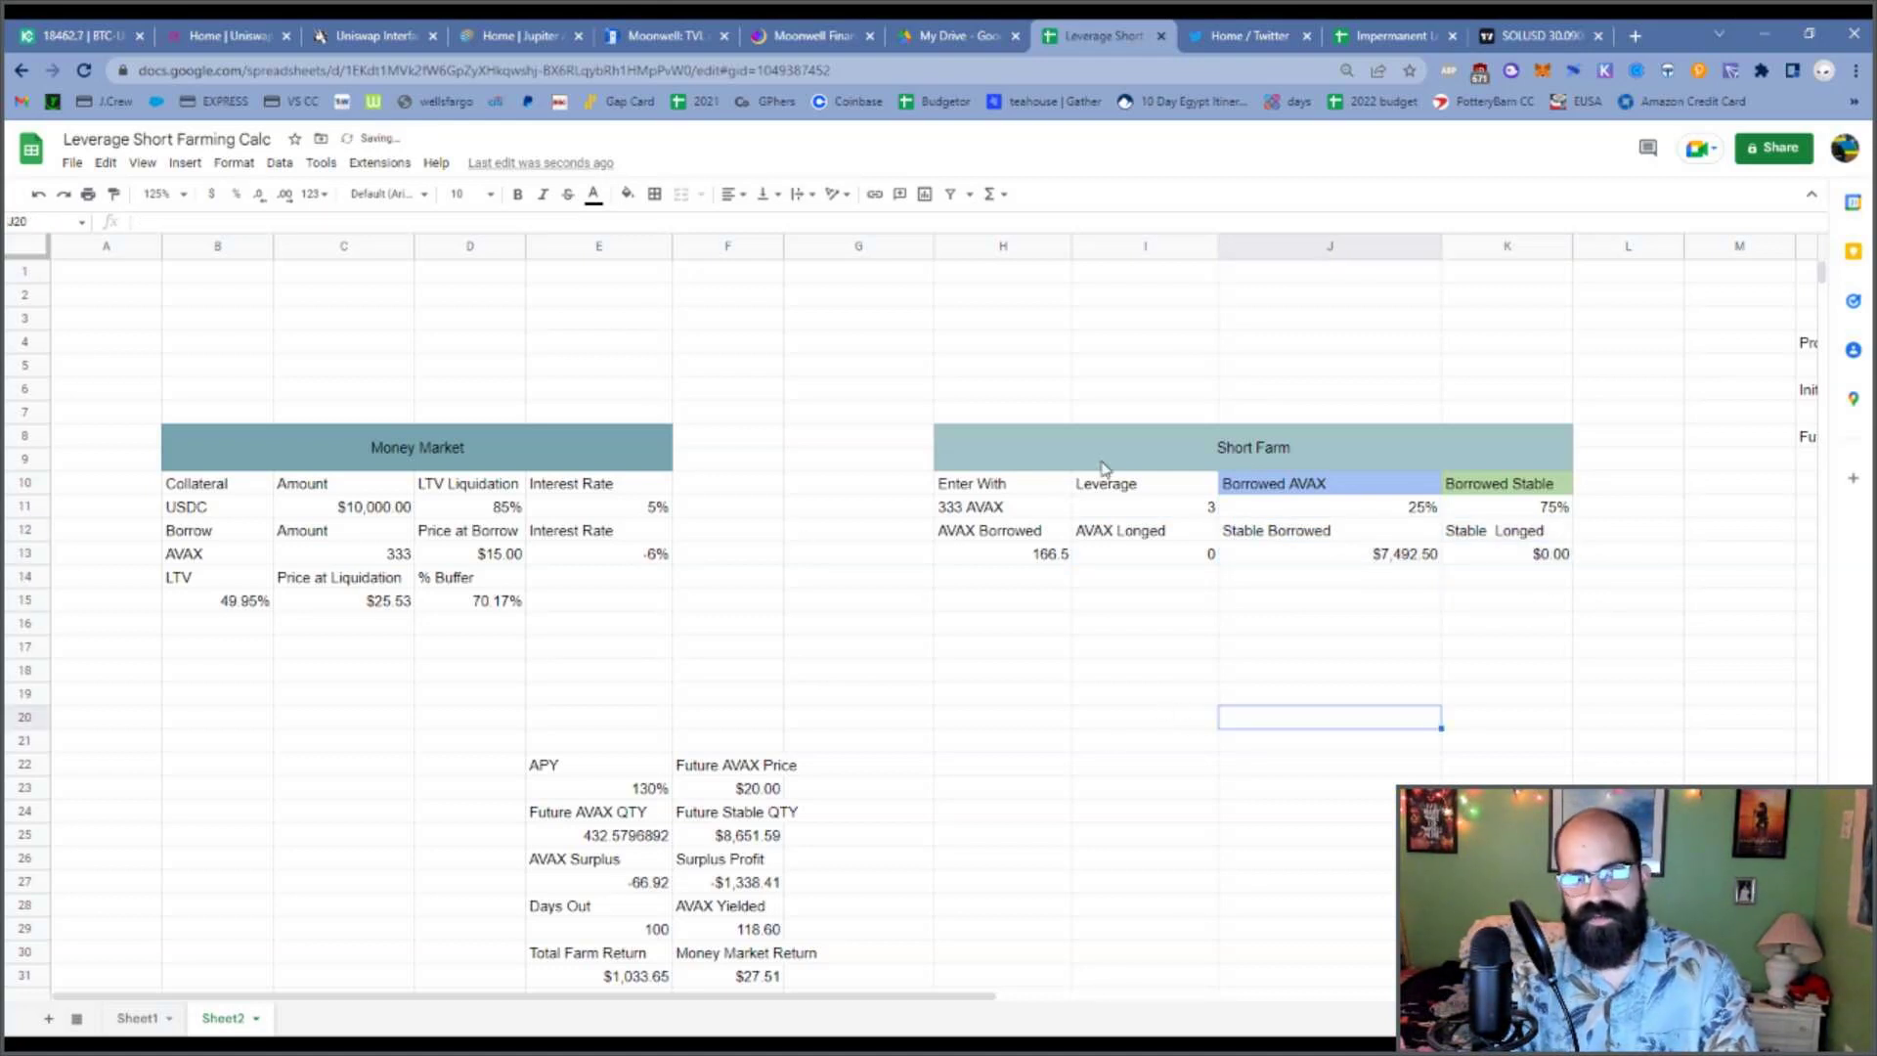
scroll(1049, 711, down, 3)
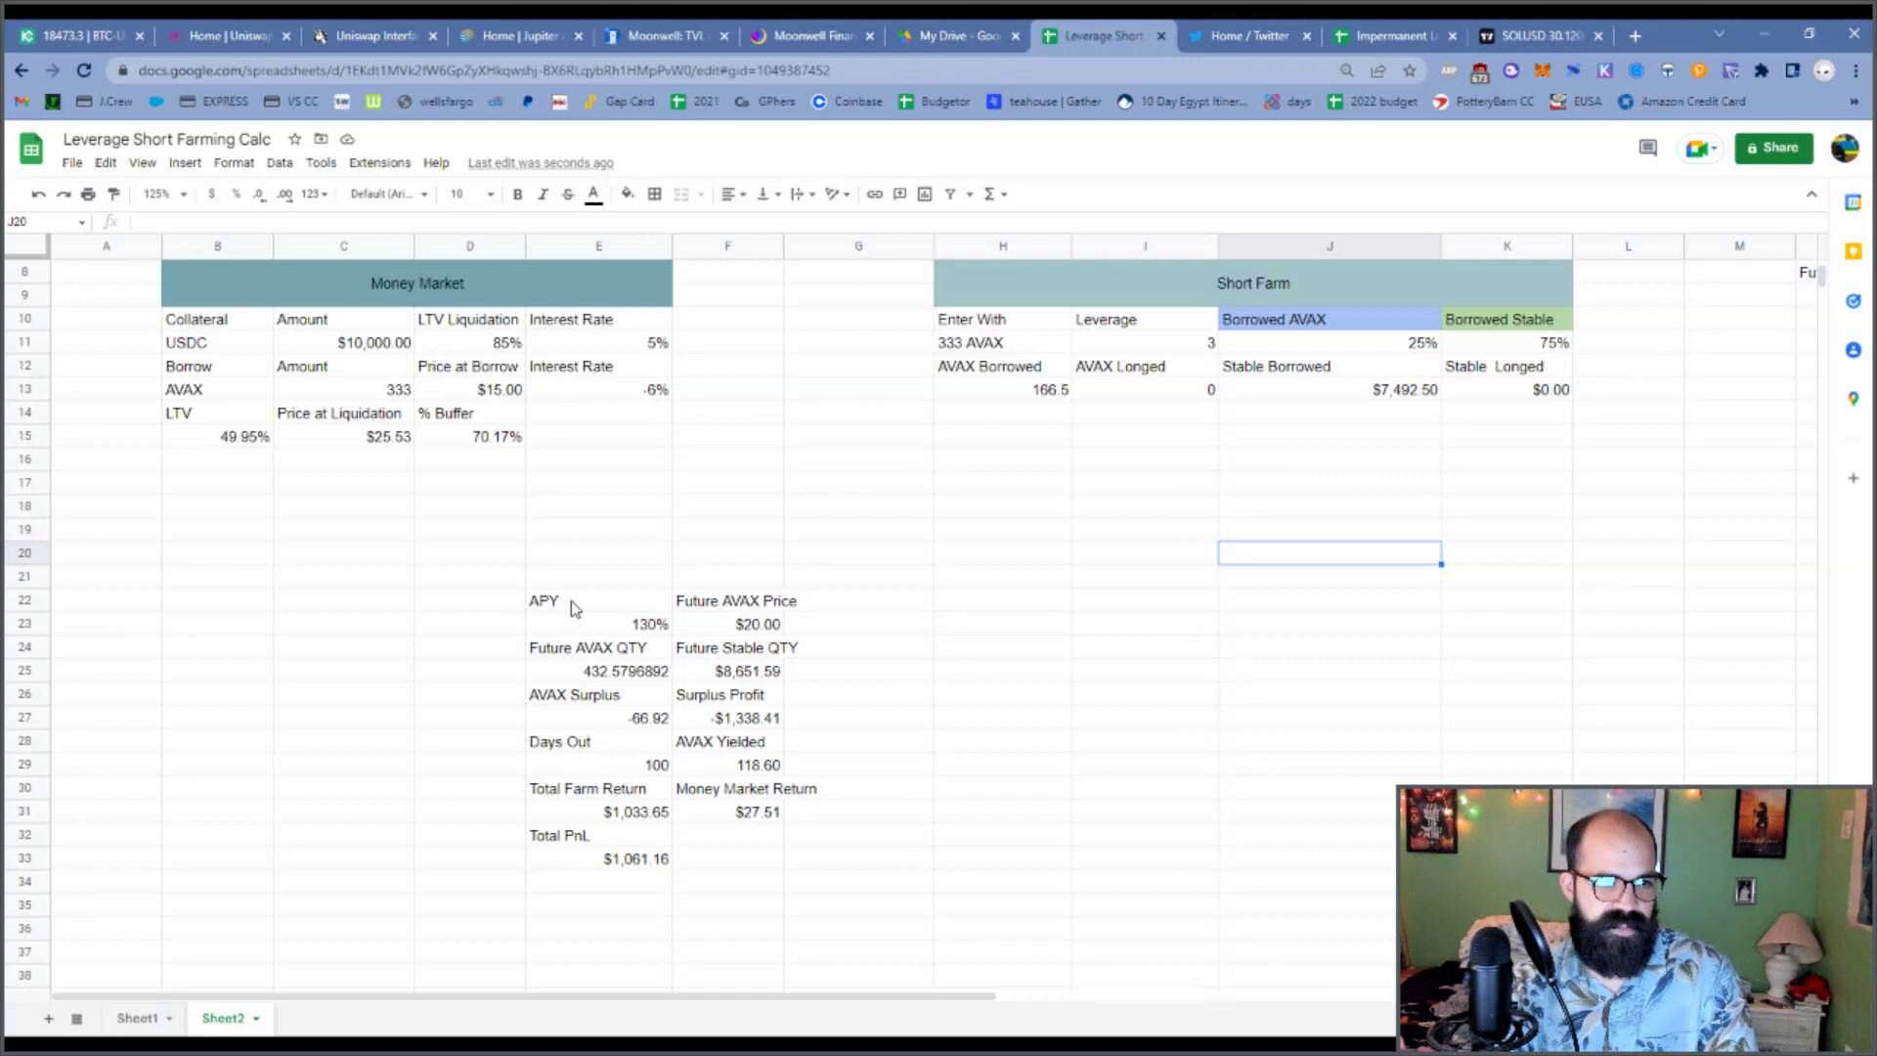
drag(563, 705, 738, 776)
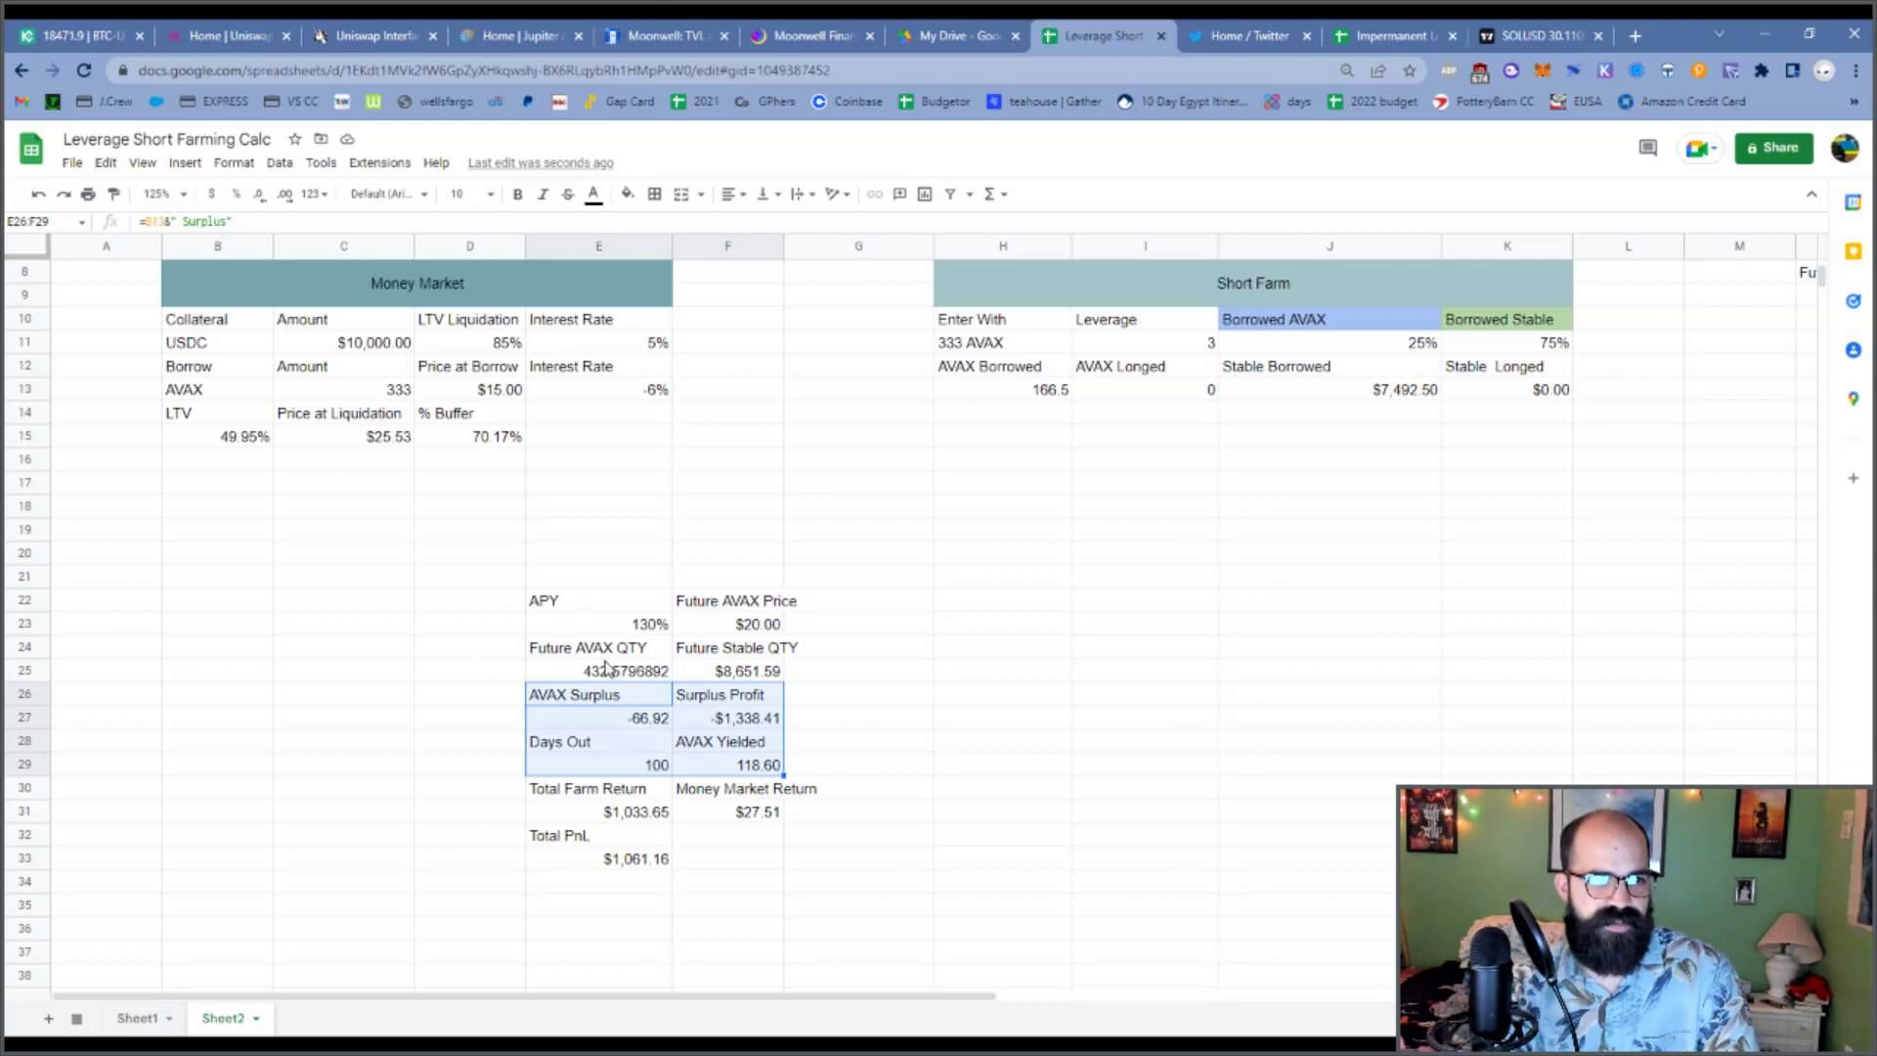
click(609, 606)
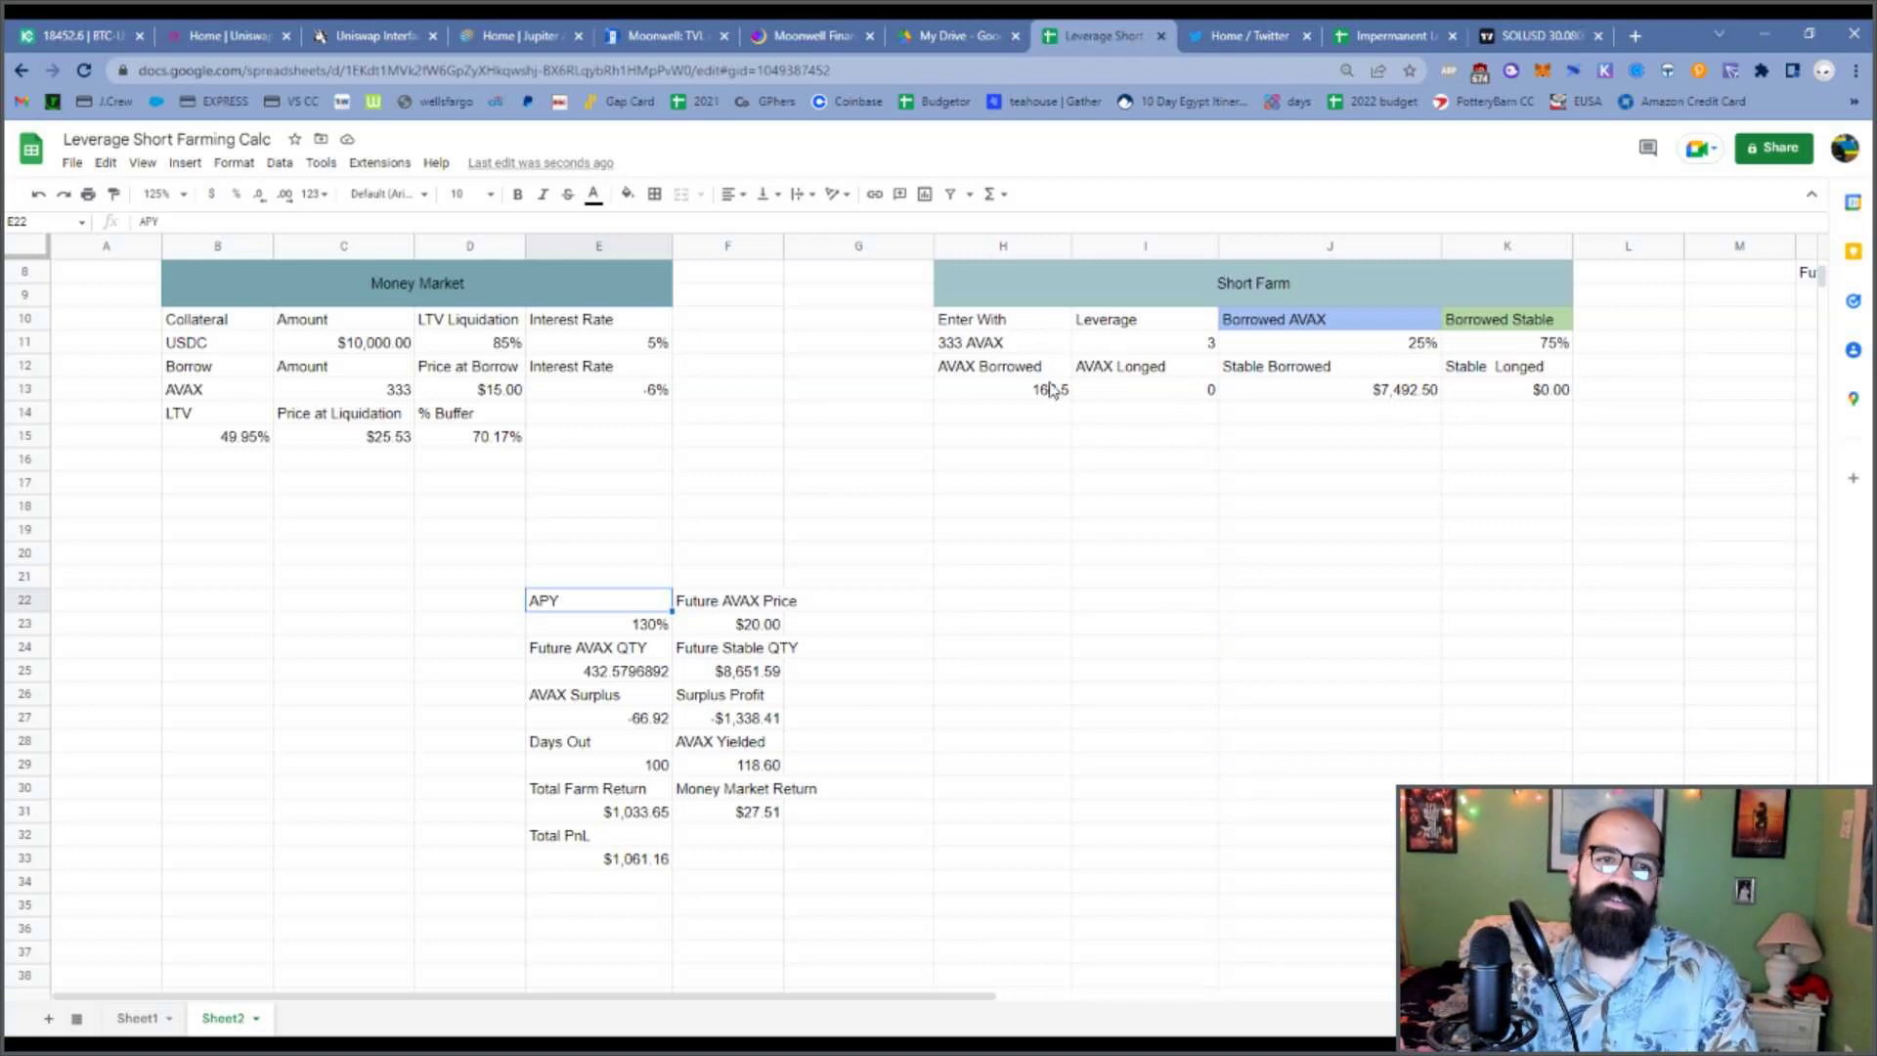
click(579, 841)
click(1006, 809)
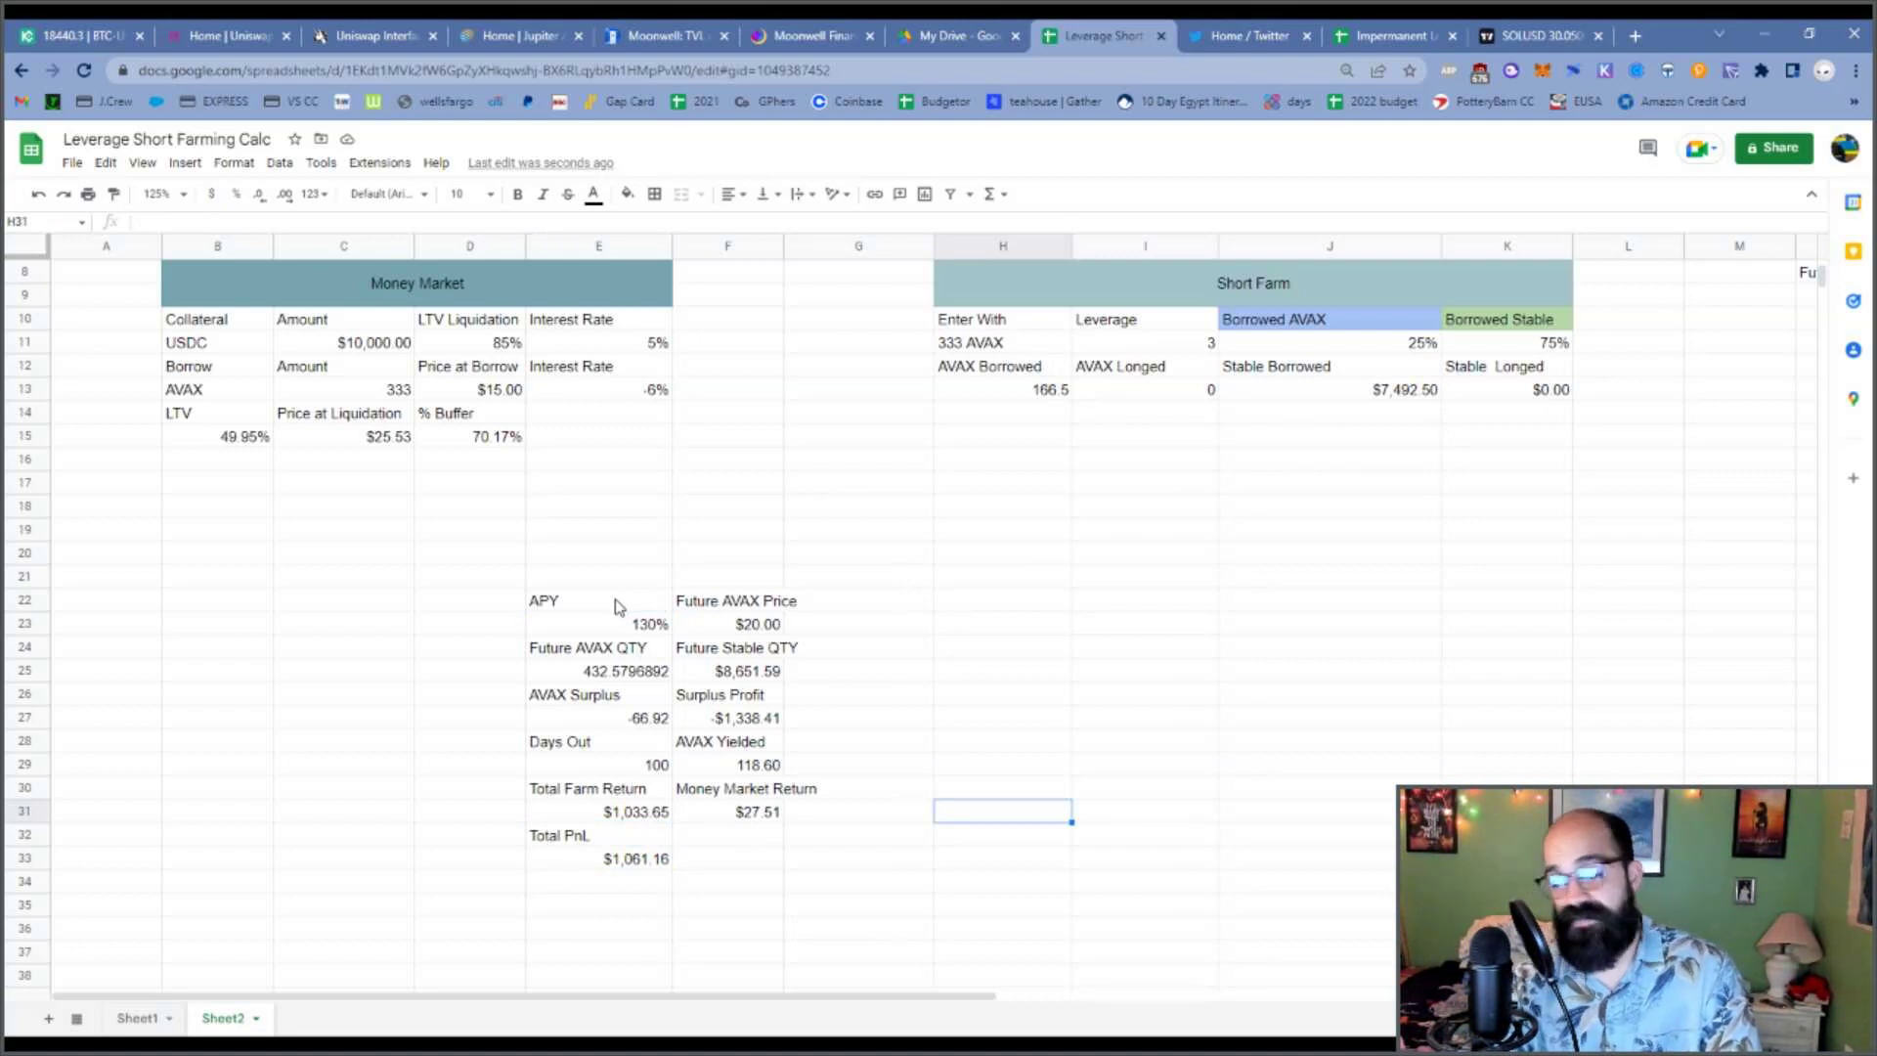
Move the APY label and value to H14:H15 and the Future AVAX Price pair to I14:I15.
drag(603, 607, 607, 626)
key(ctrl+x)
click(980, 408)
key(ctrl+v)
click(1044, 621)
drag(728, 602, 755, 626)
key(ctrl+x)
click(1129, 422)
key(ctrl+v)
click(1097, 604)
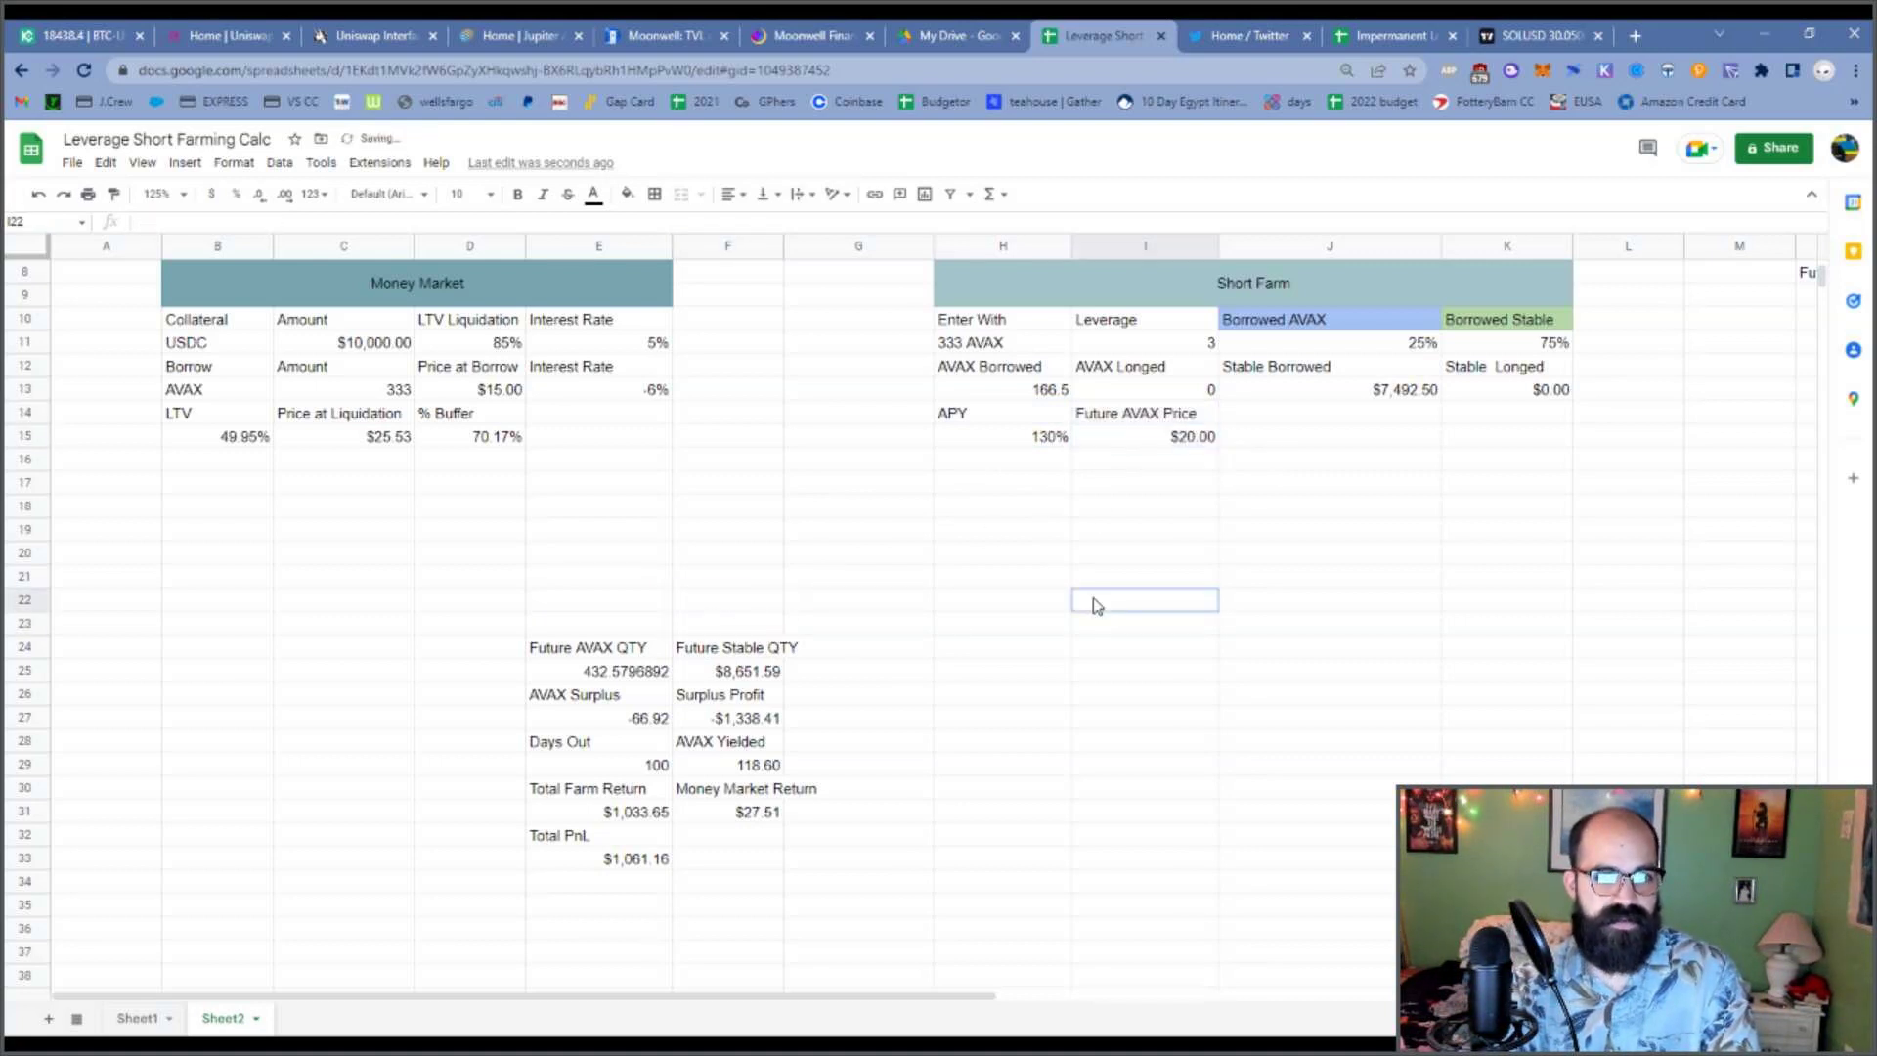
Fill the APY and Future AVAX Price label cells H14:I14 with the light blue used for Borrowed AVAX.
drag(1110, 423, 980, 419)
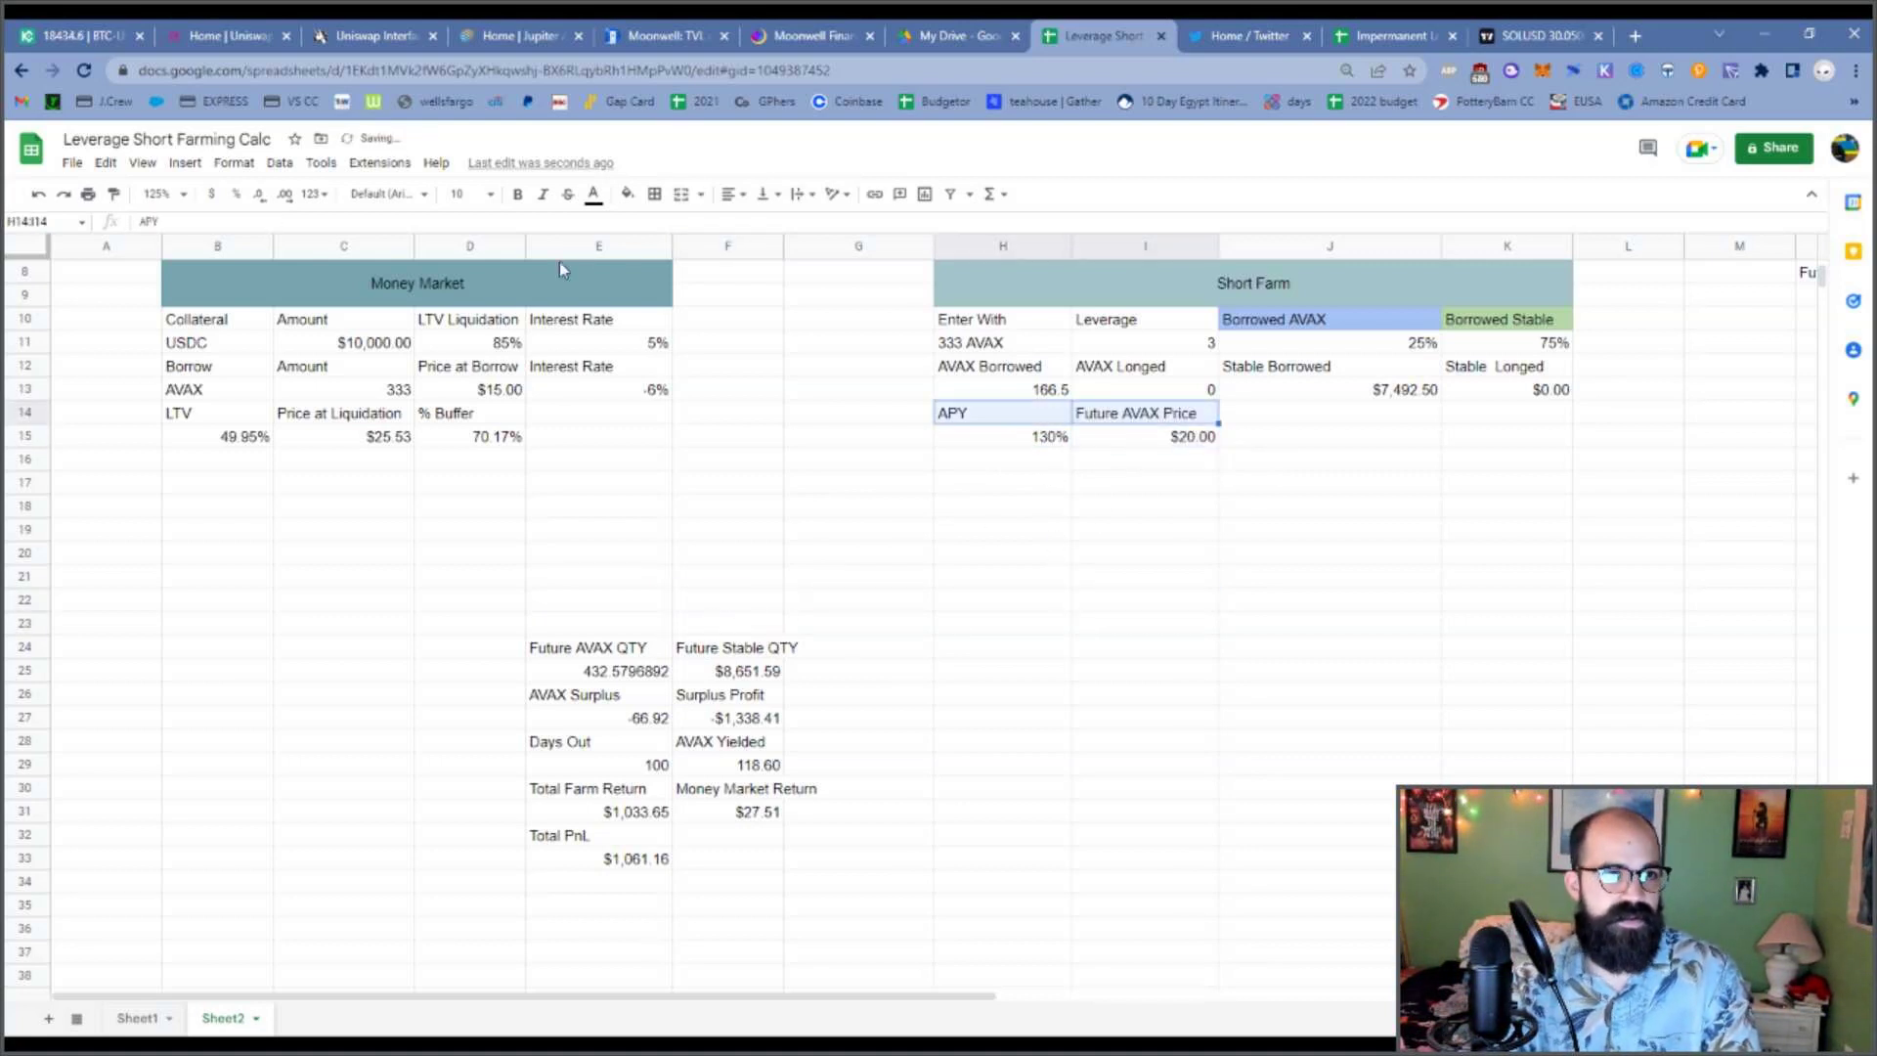
click(626, 196)
click(749, 399)
click(1063, 650)
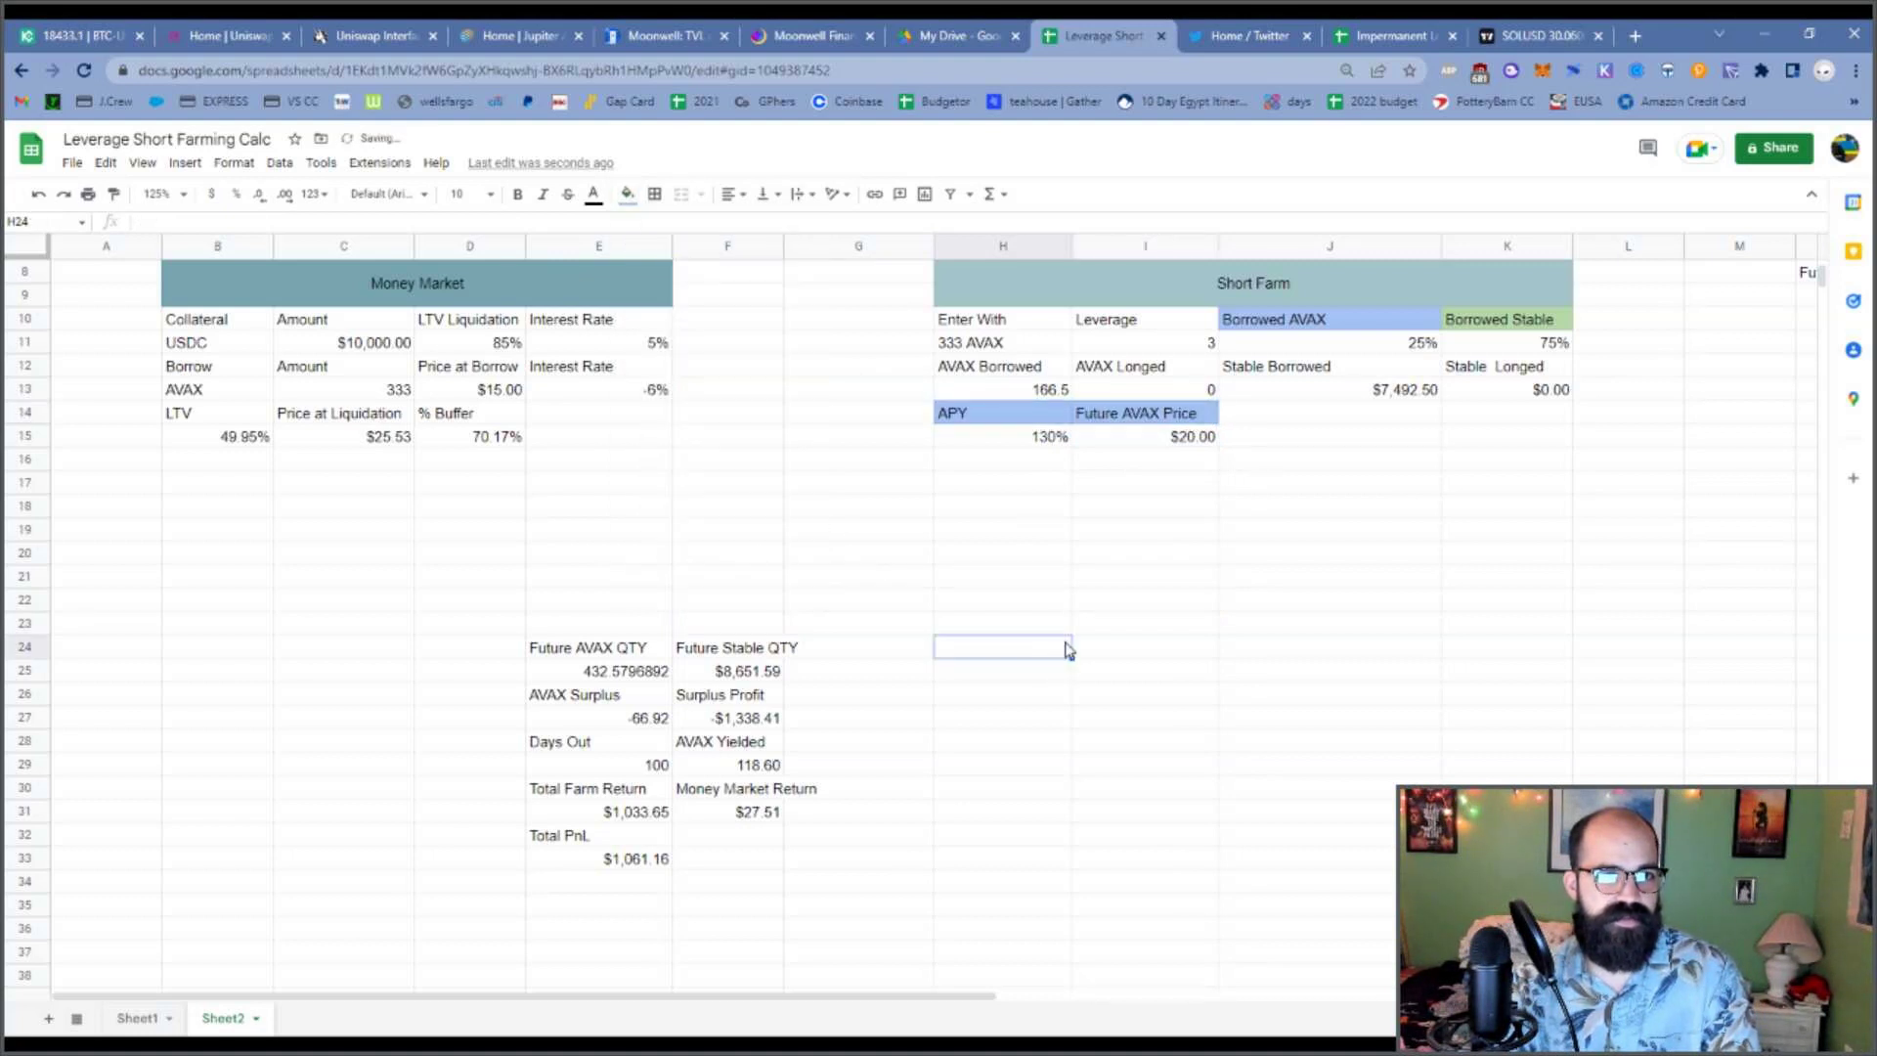
Move the Future AVAX QTY and Future Stable QTY labels and values from E24:F25 to J14:K15.
drag(602, 653, 733, 674)
key(ctrl+c)
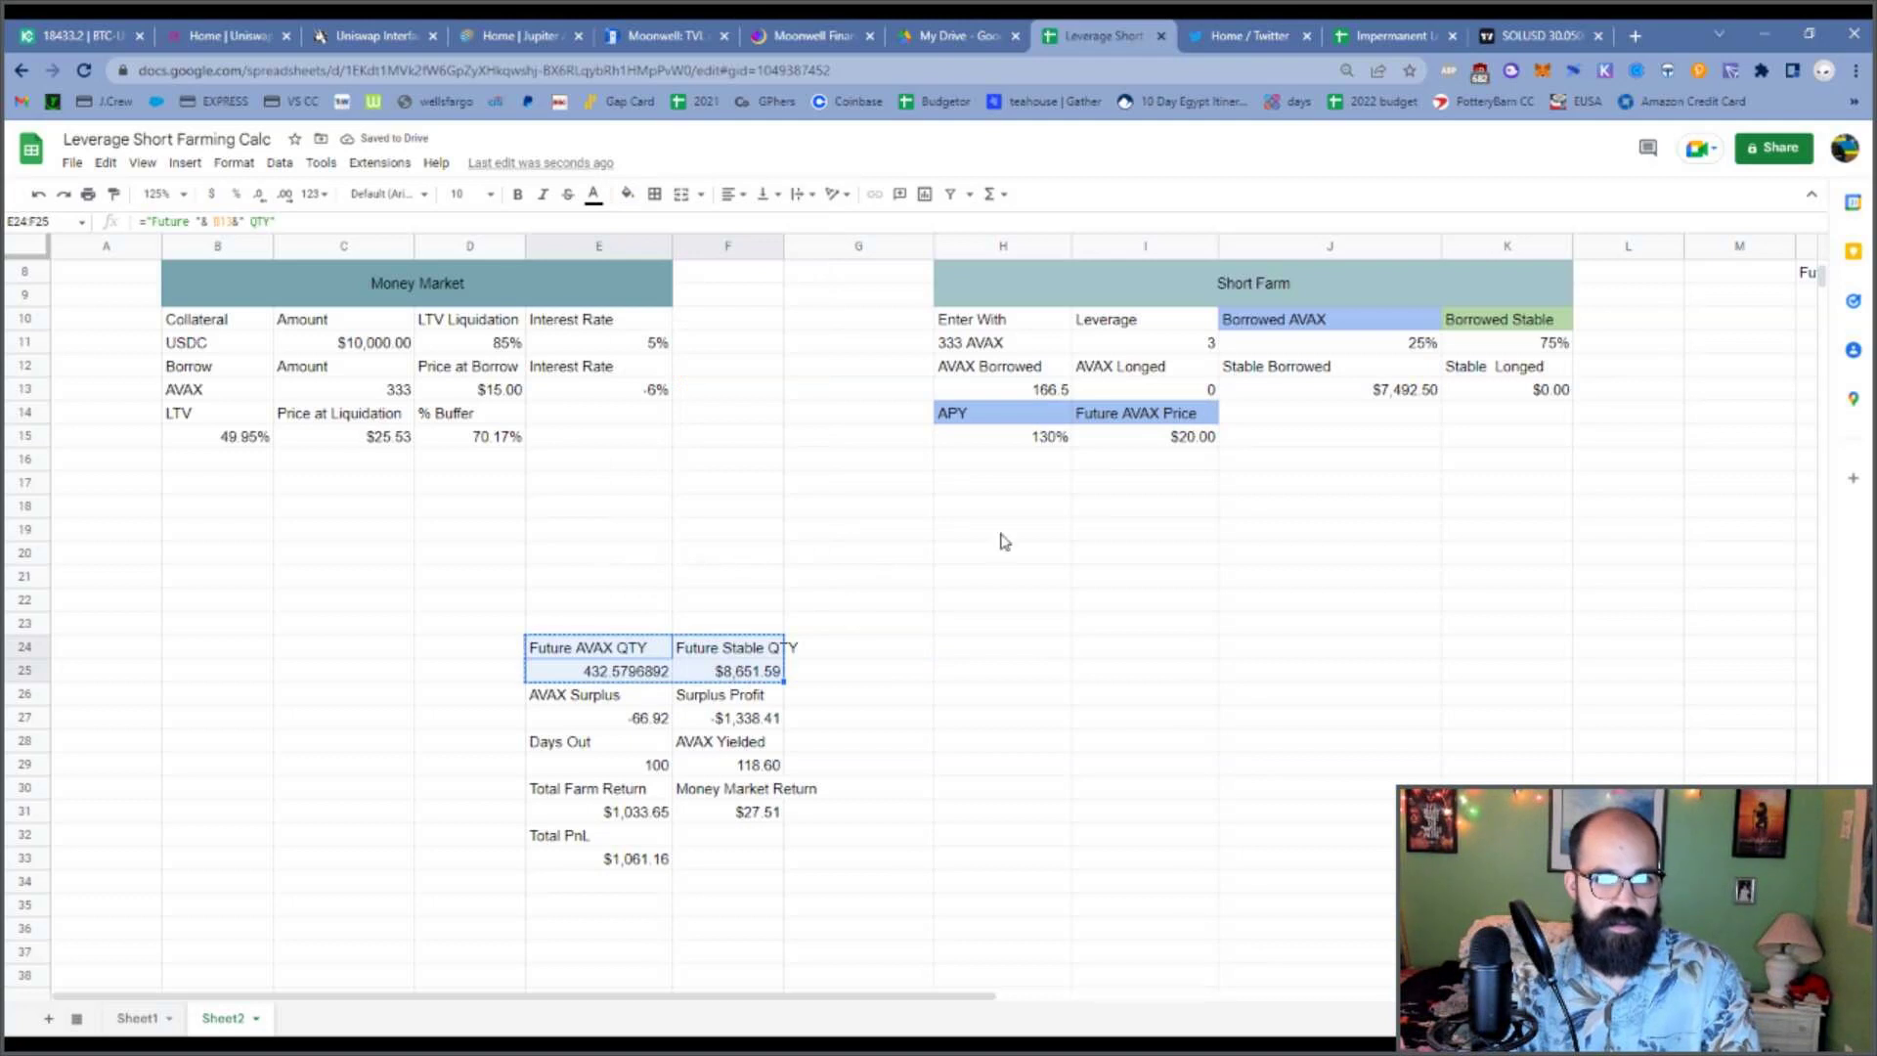
click(1325, 418)
key(ctrl+v)
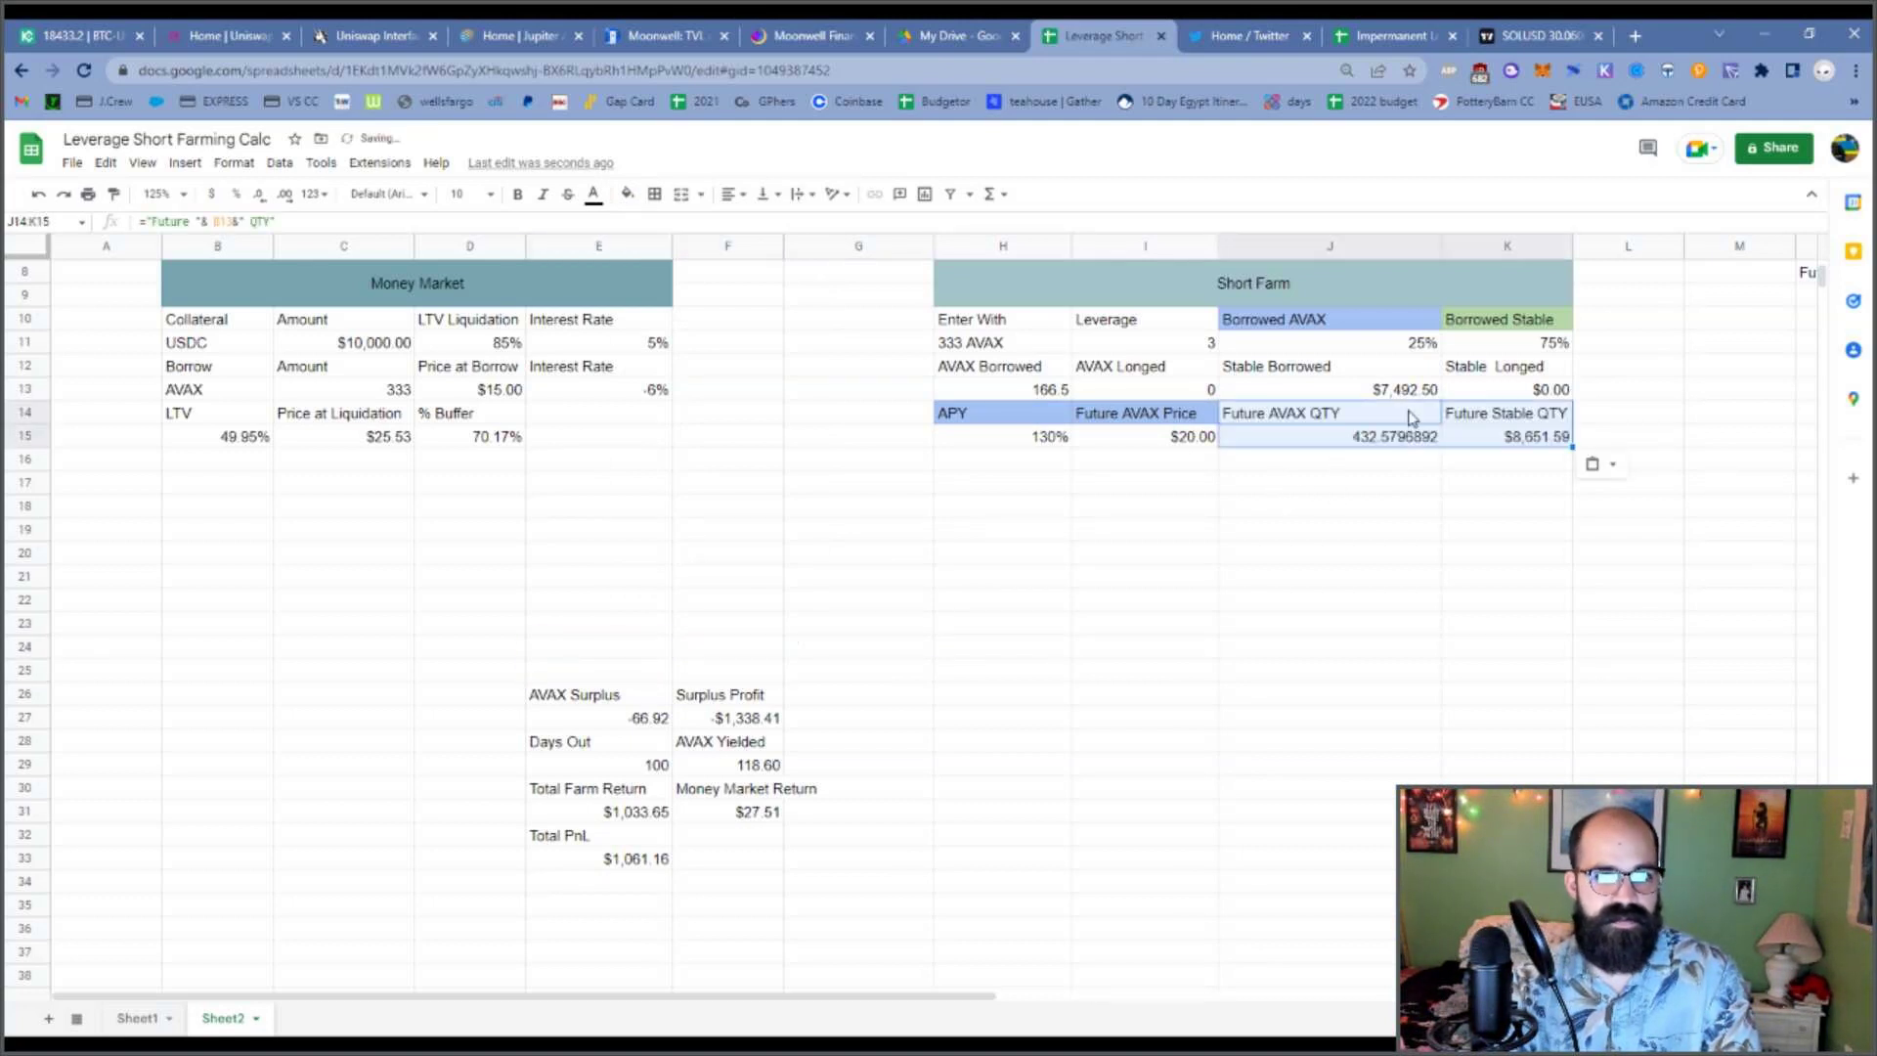
Fill the Future AVAX QTY and Future Stable QTY label cells J14:K14 with the light green used for Borrowed Stable.
click(1404, 415)
drag(1506, 415, 1403, 414)
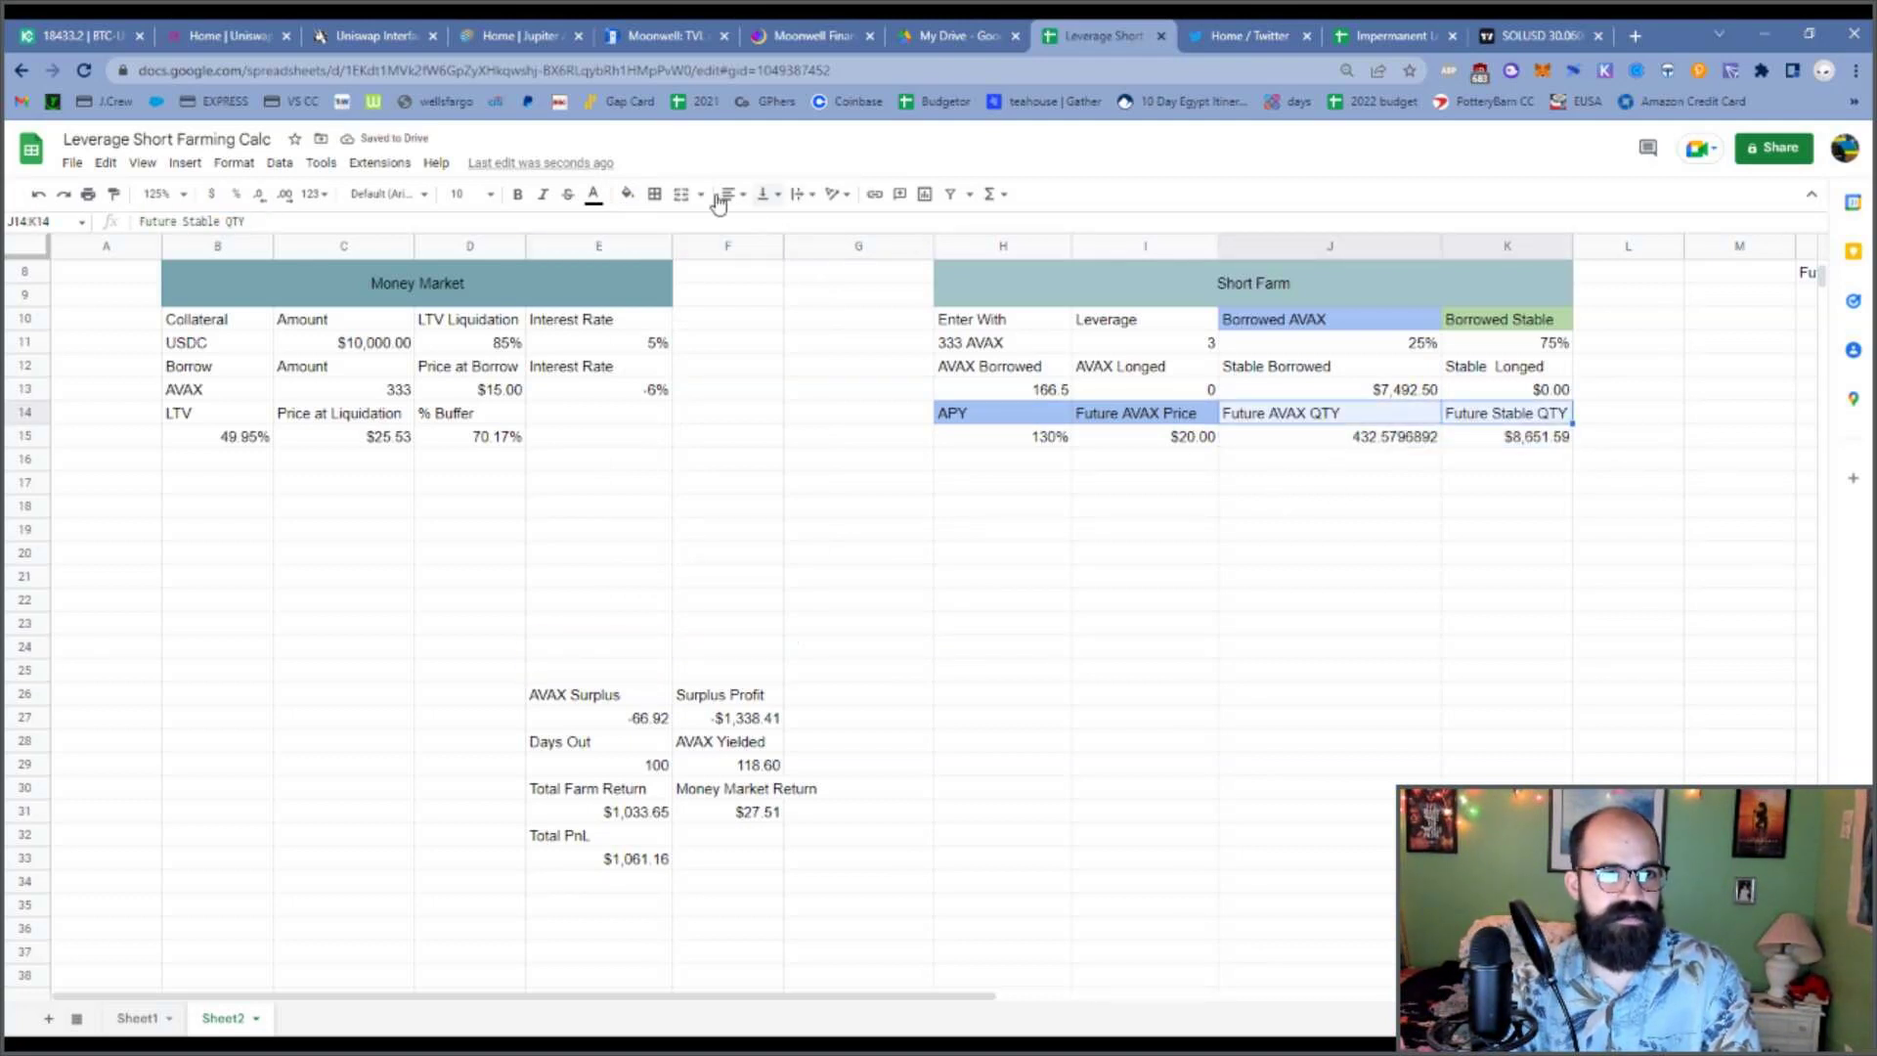
click(625, 196)
click(710, 400)
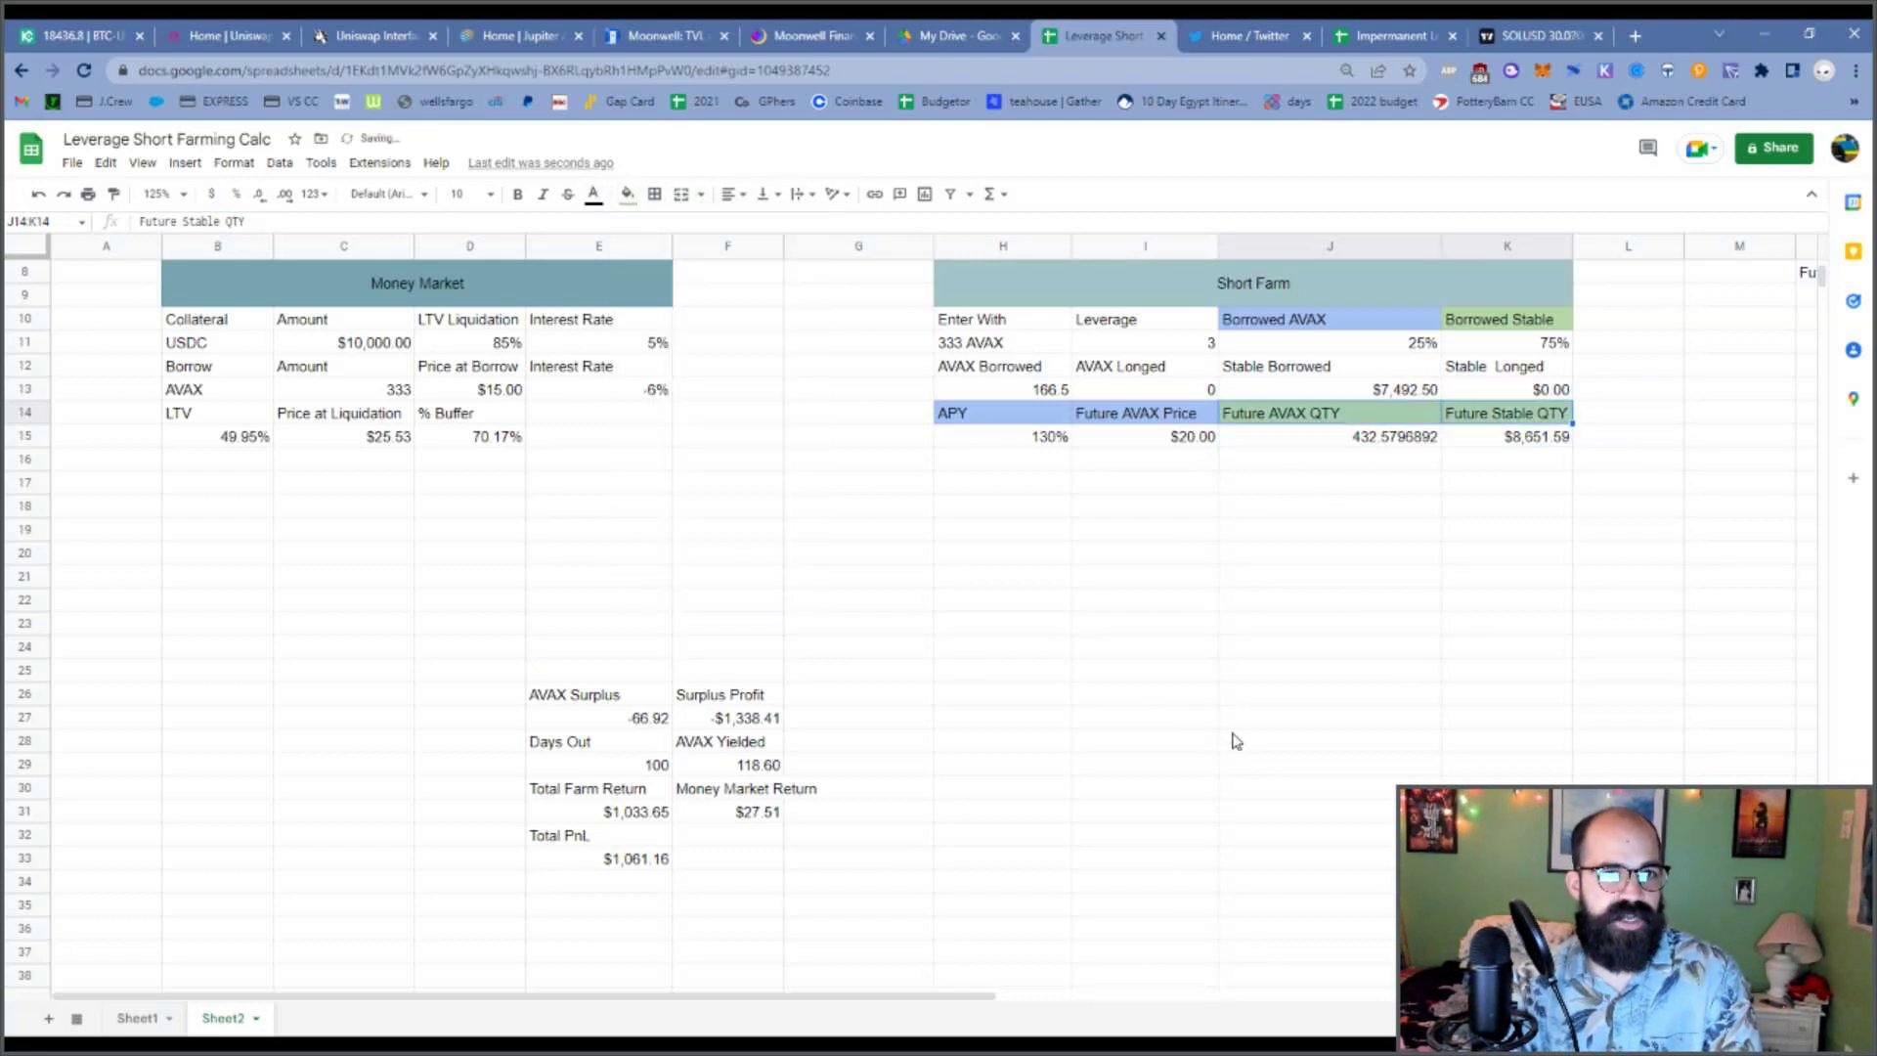
click(1234, 740)
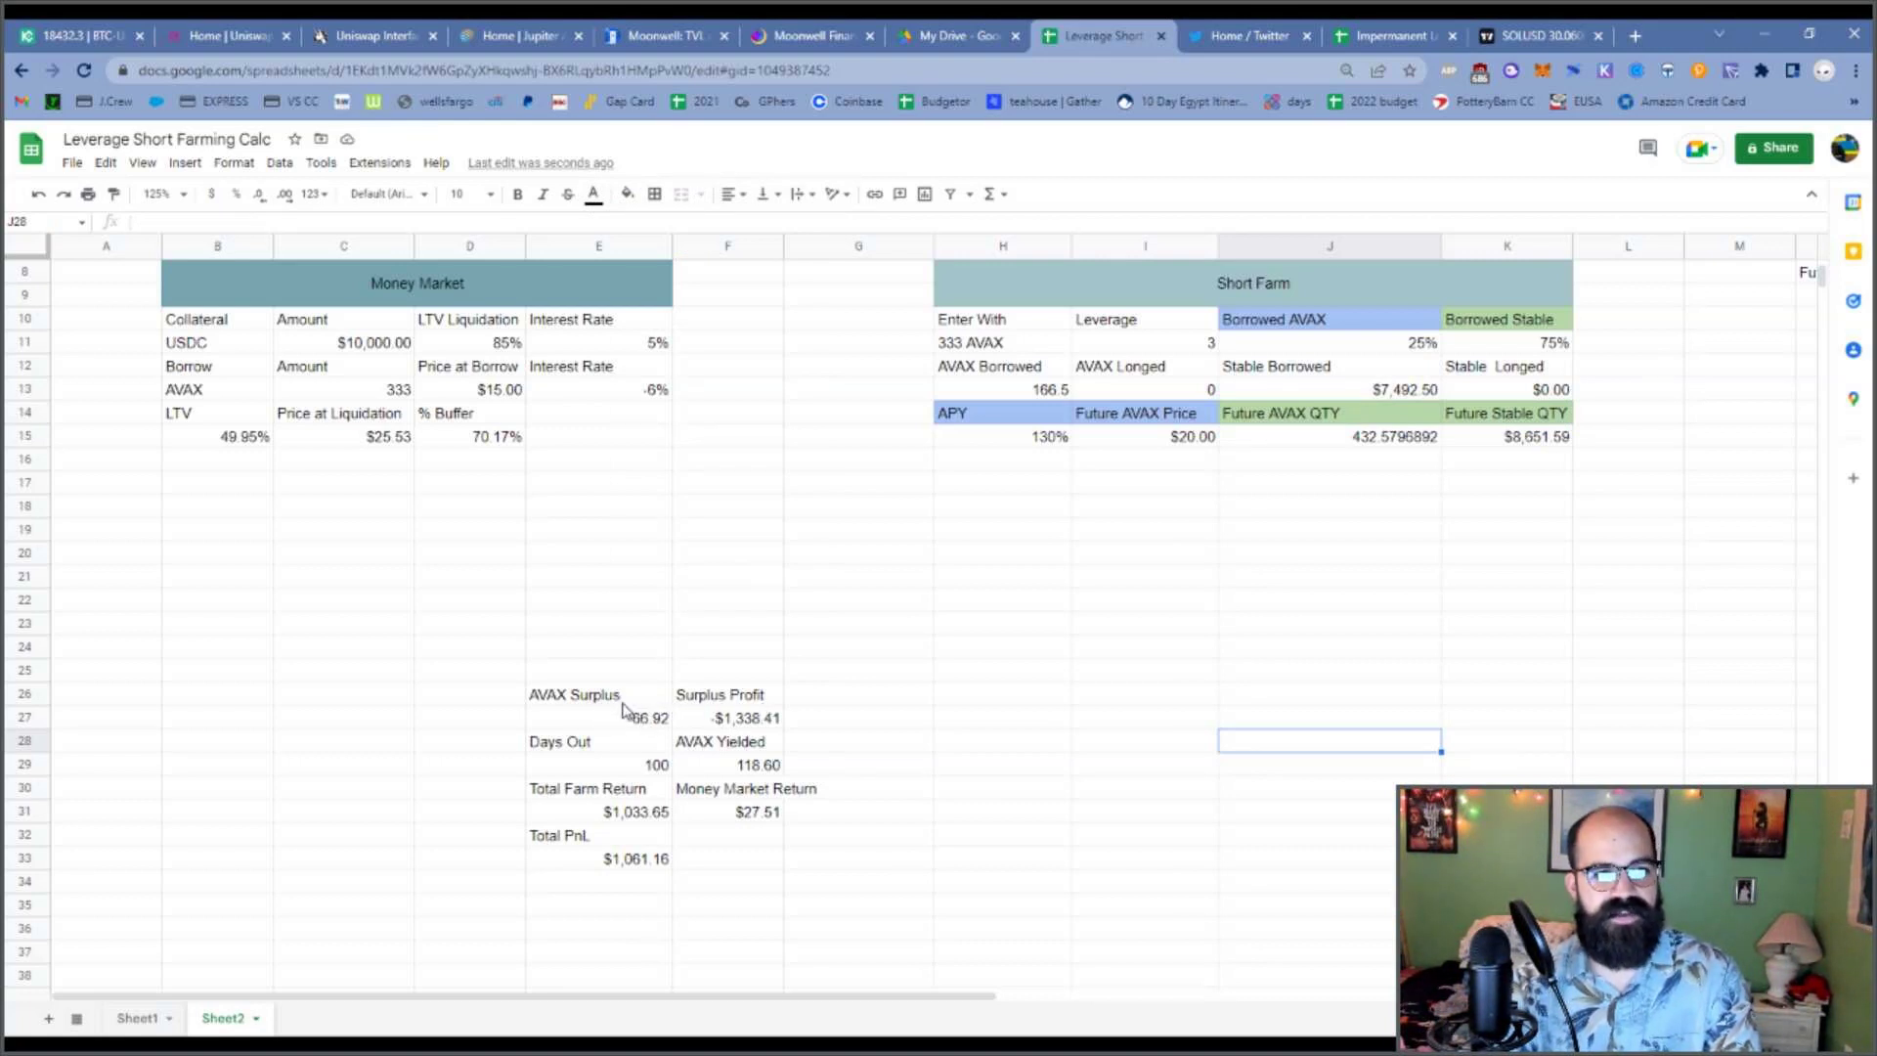
Change the AVAX Surplus label formula in E26 to =B13&" Farm PnL".
click(619, 702)
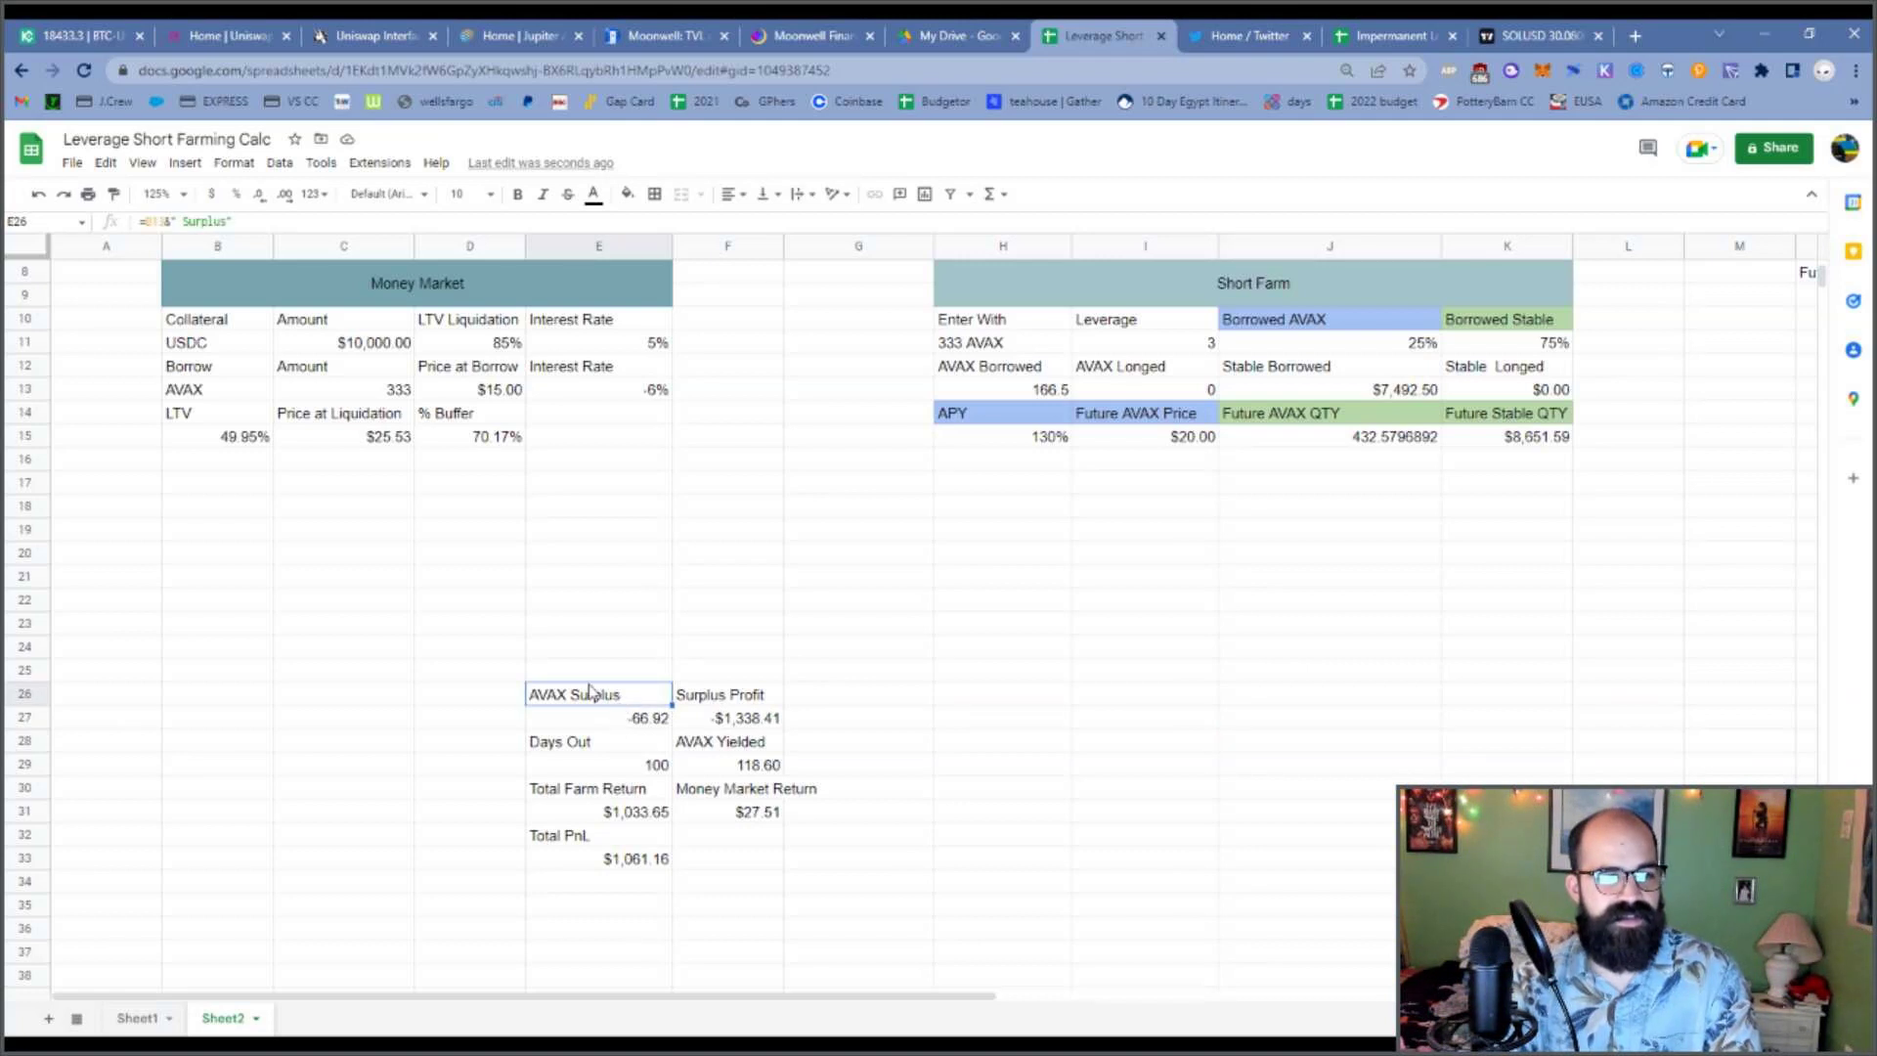
click(217, 221)
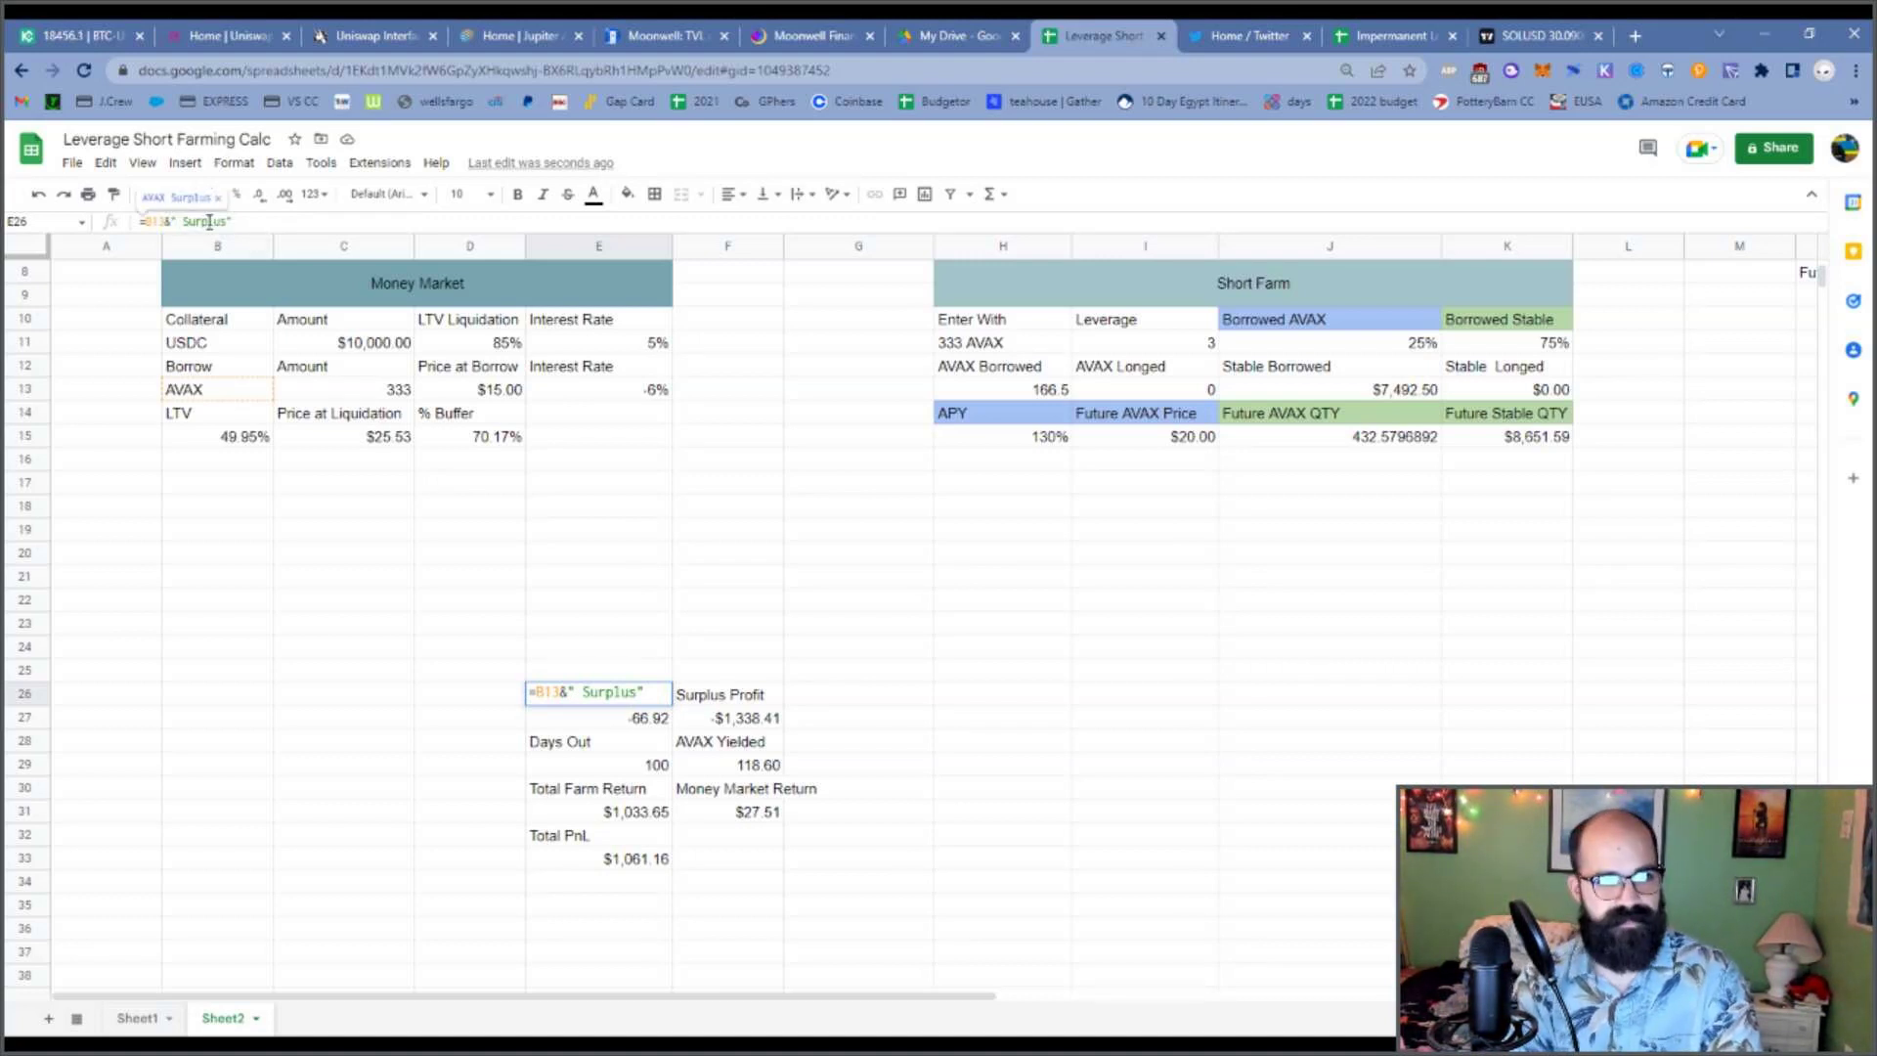
text(Farm PnL)
key(Delete)
key(Delete)
key(Delete)
key(Delete)
key(Delete)
key(Delete)
key(Delete)
text(\)
key(BackSpace)
key(Tab)
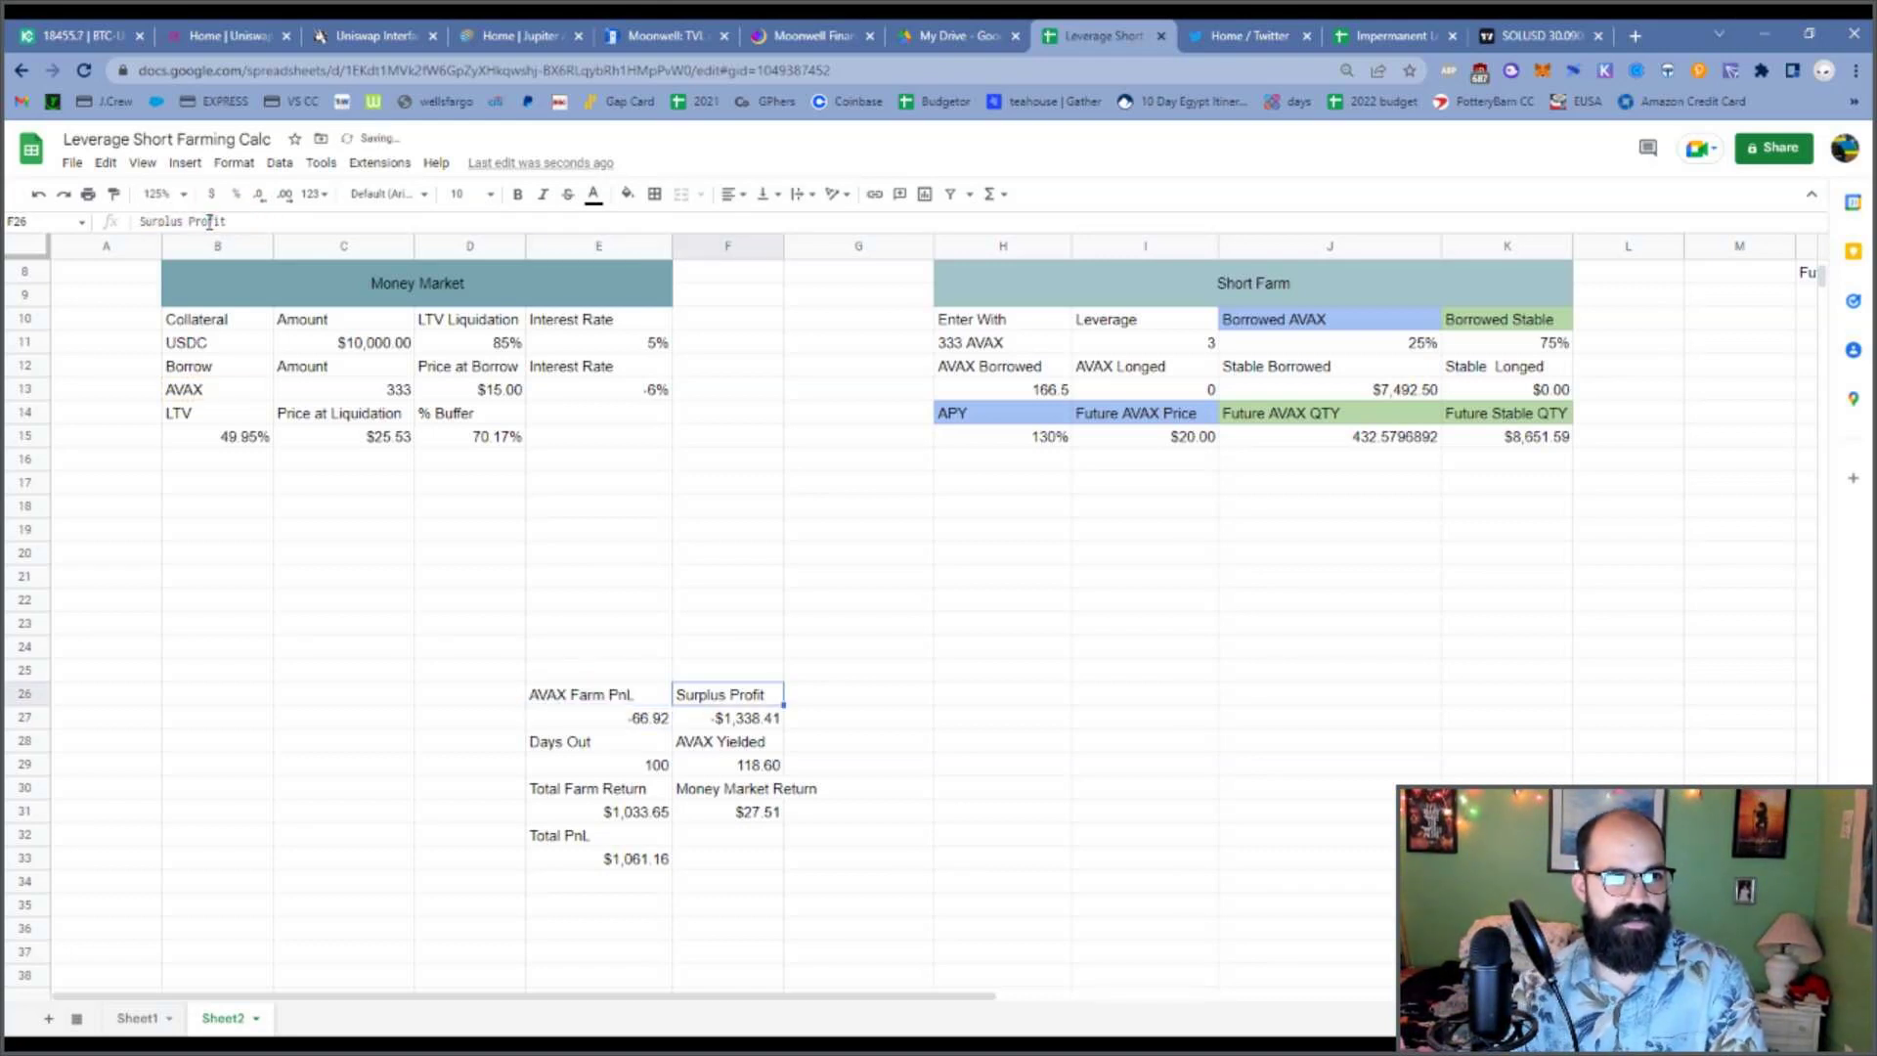
Rename the Surplus Profit label in F26 to Farm IL PnL.
double_click(160, 222)
text(Farm)
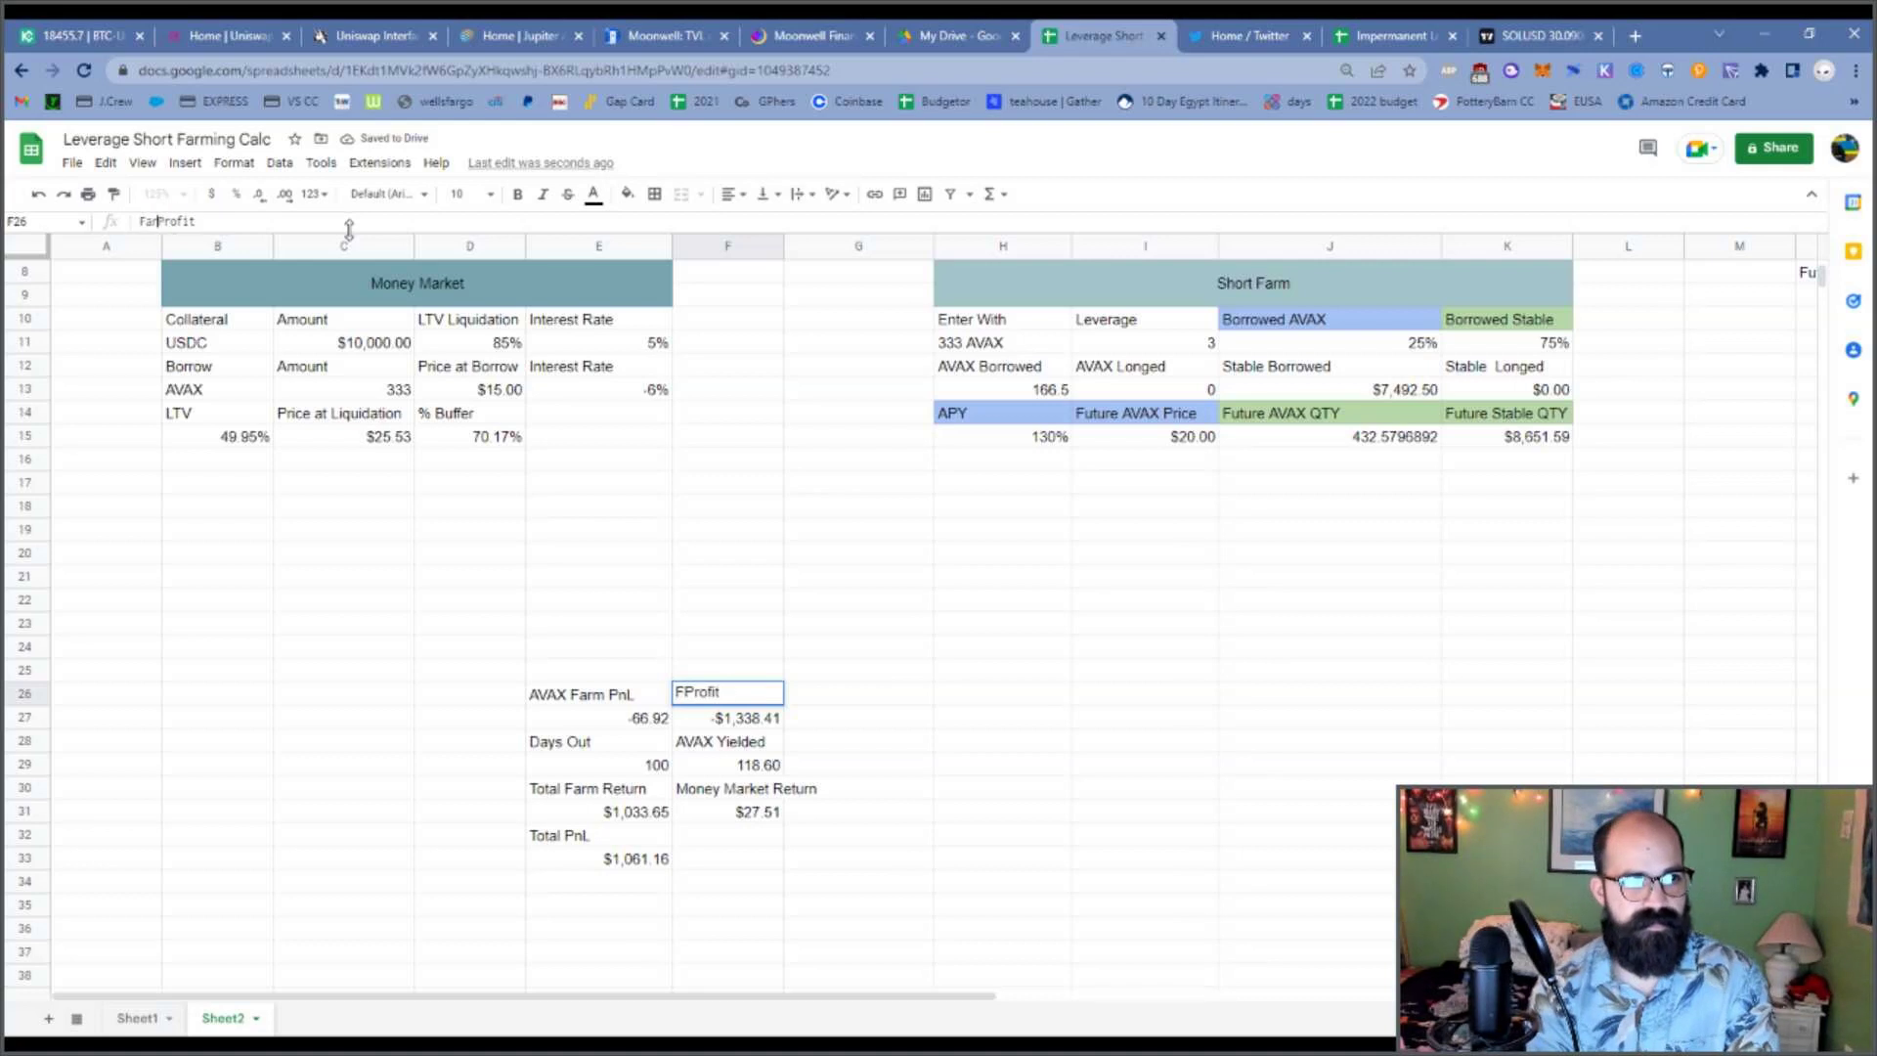
key(Right)
key(shift+End)
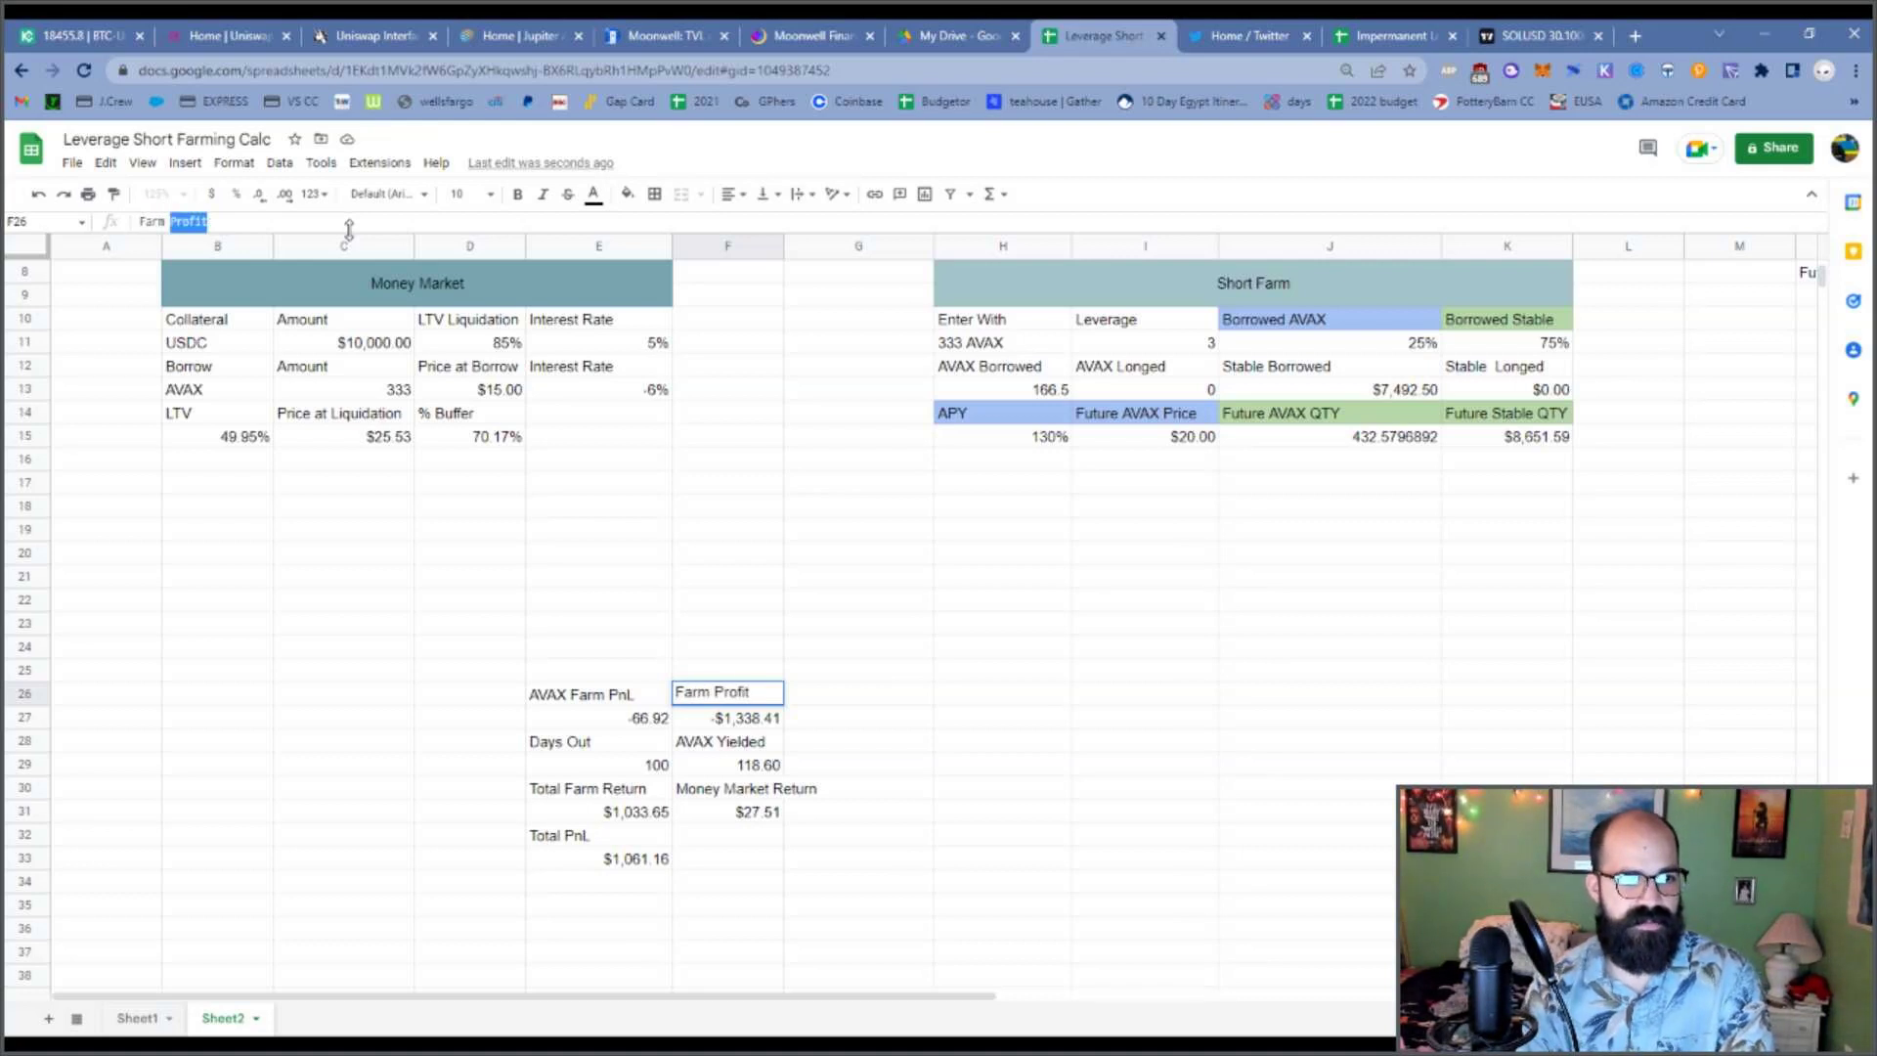
text(P)
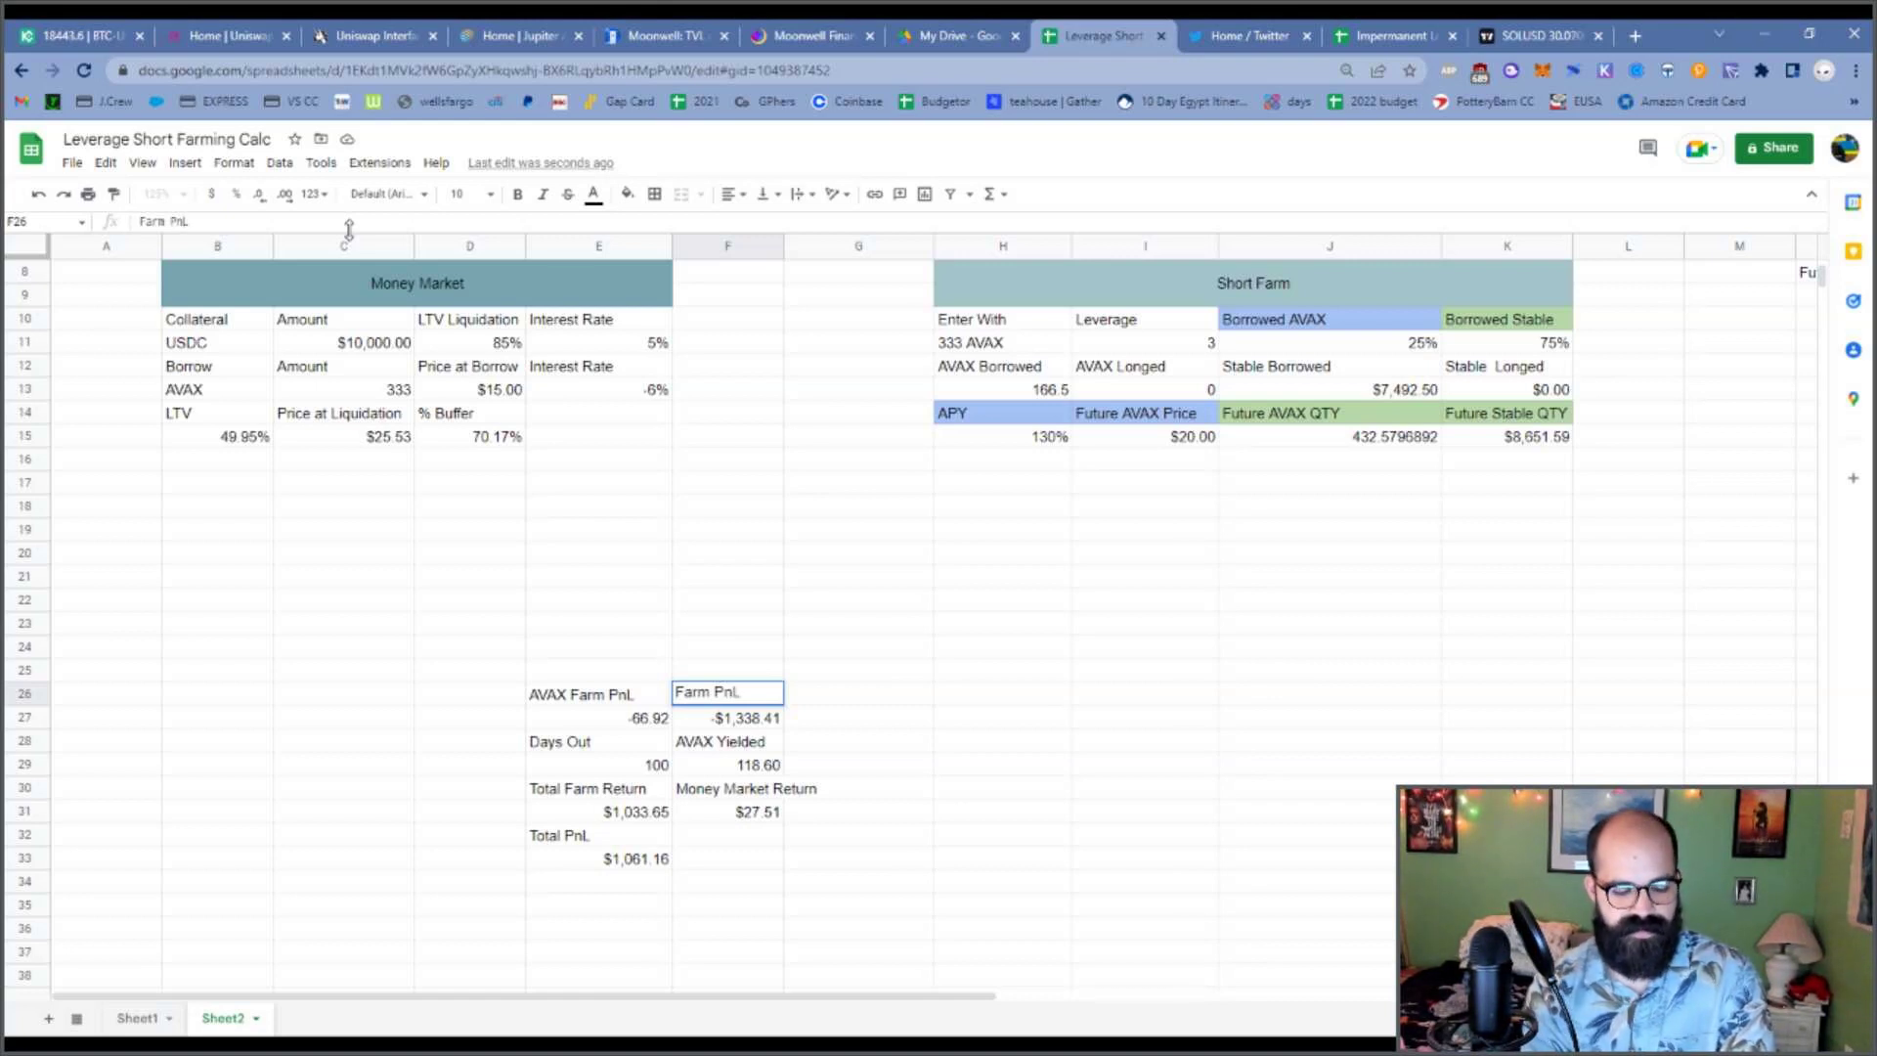
text(IL)
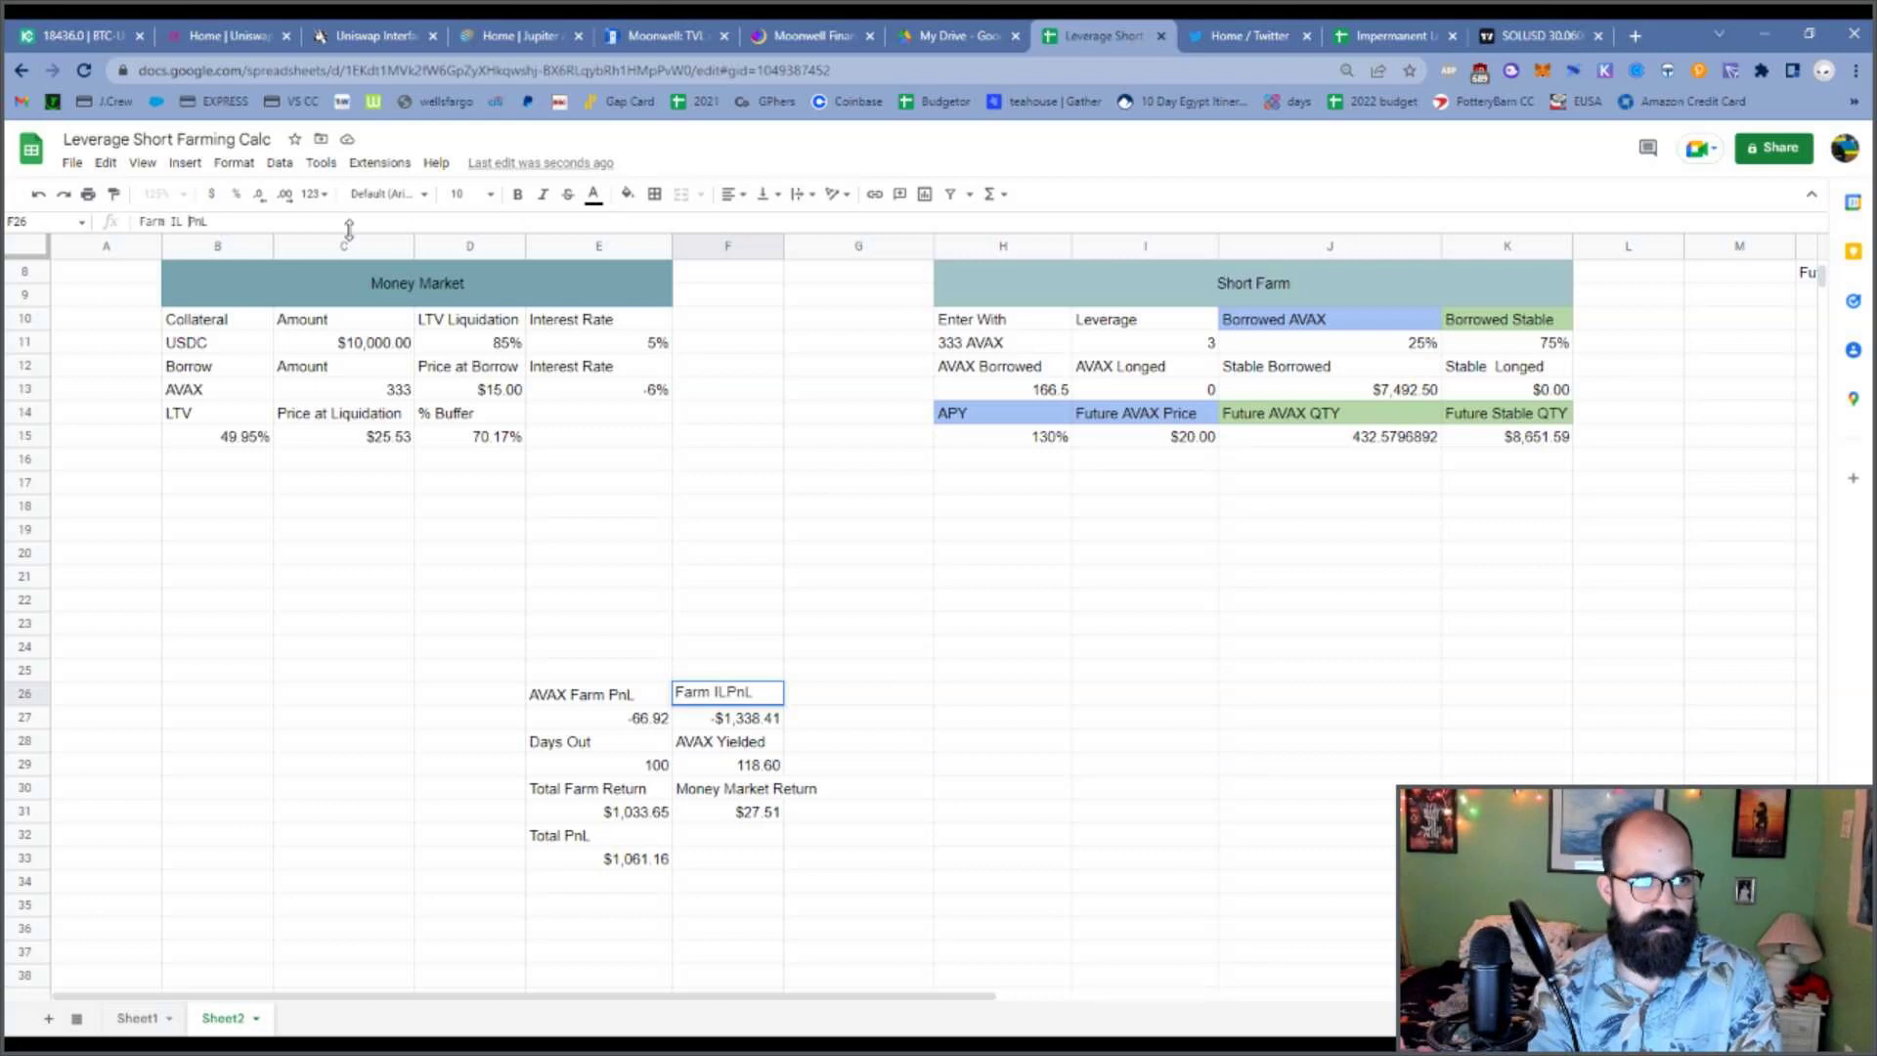
key(Return)
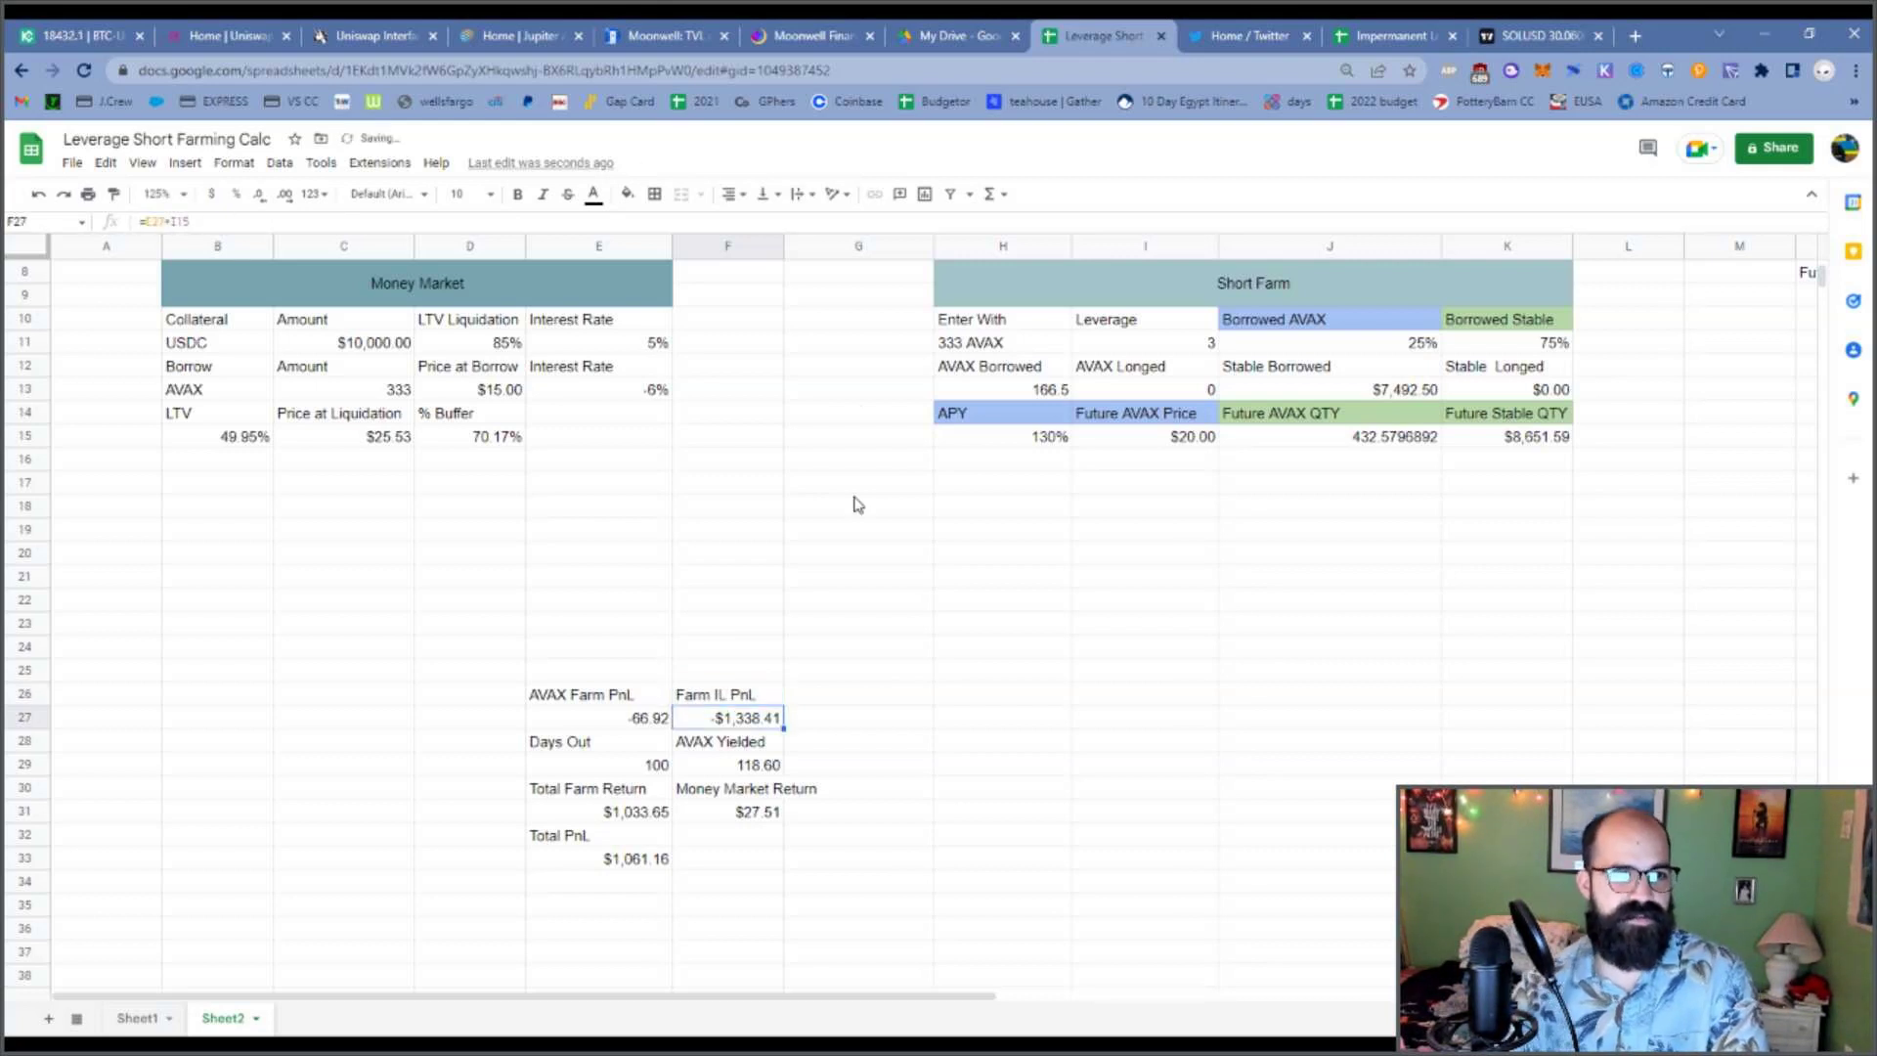
Replace "Farm" with "Imp Loss" in the E26 label formula so it reads =B13&" Imp Loss PnL".
click(599, 700)
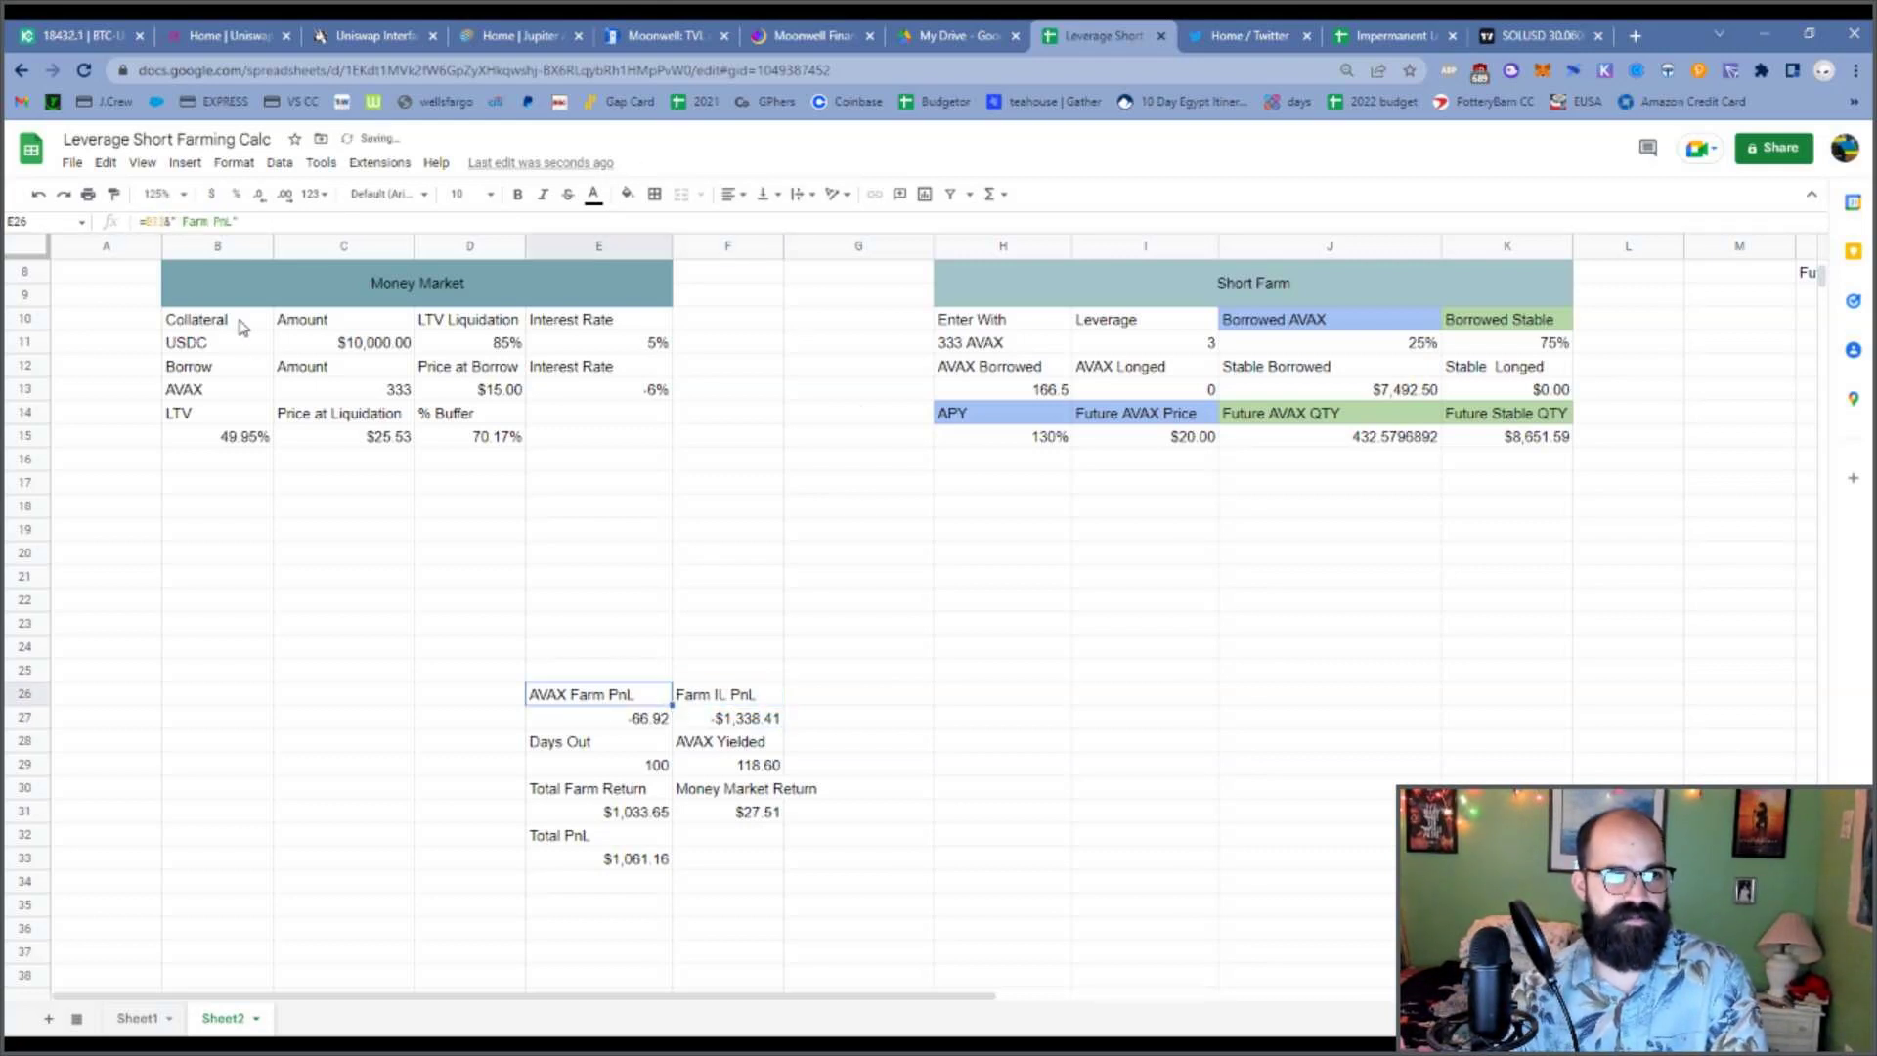
double_click(200, 221)
double_click(195, 221)
text(Imp Loss)
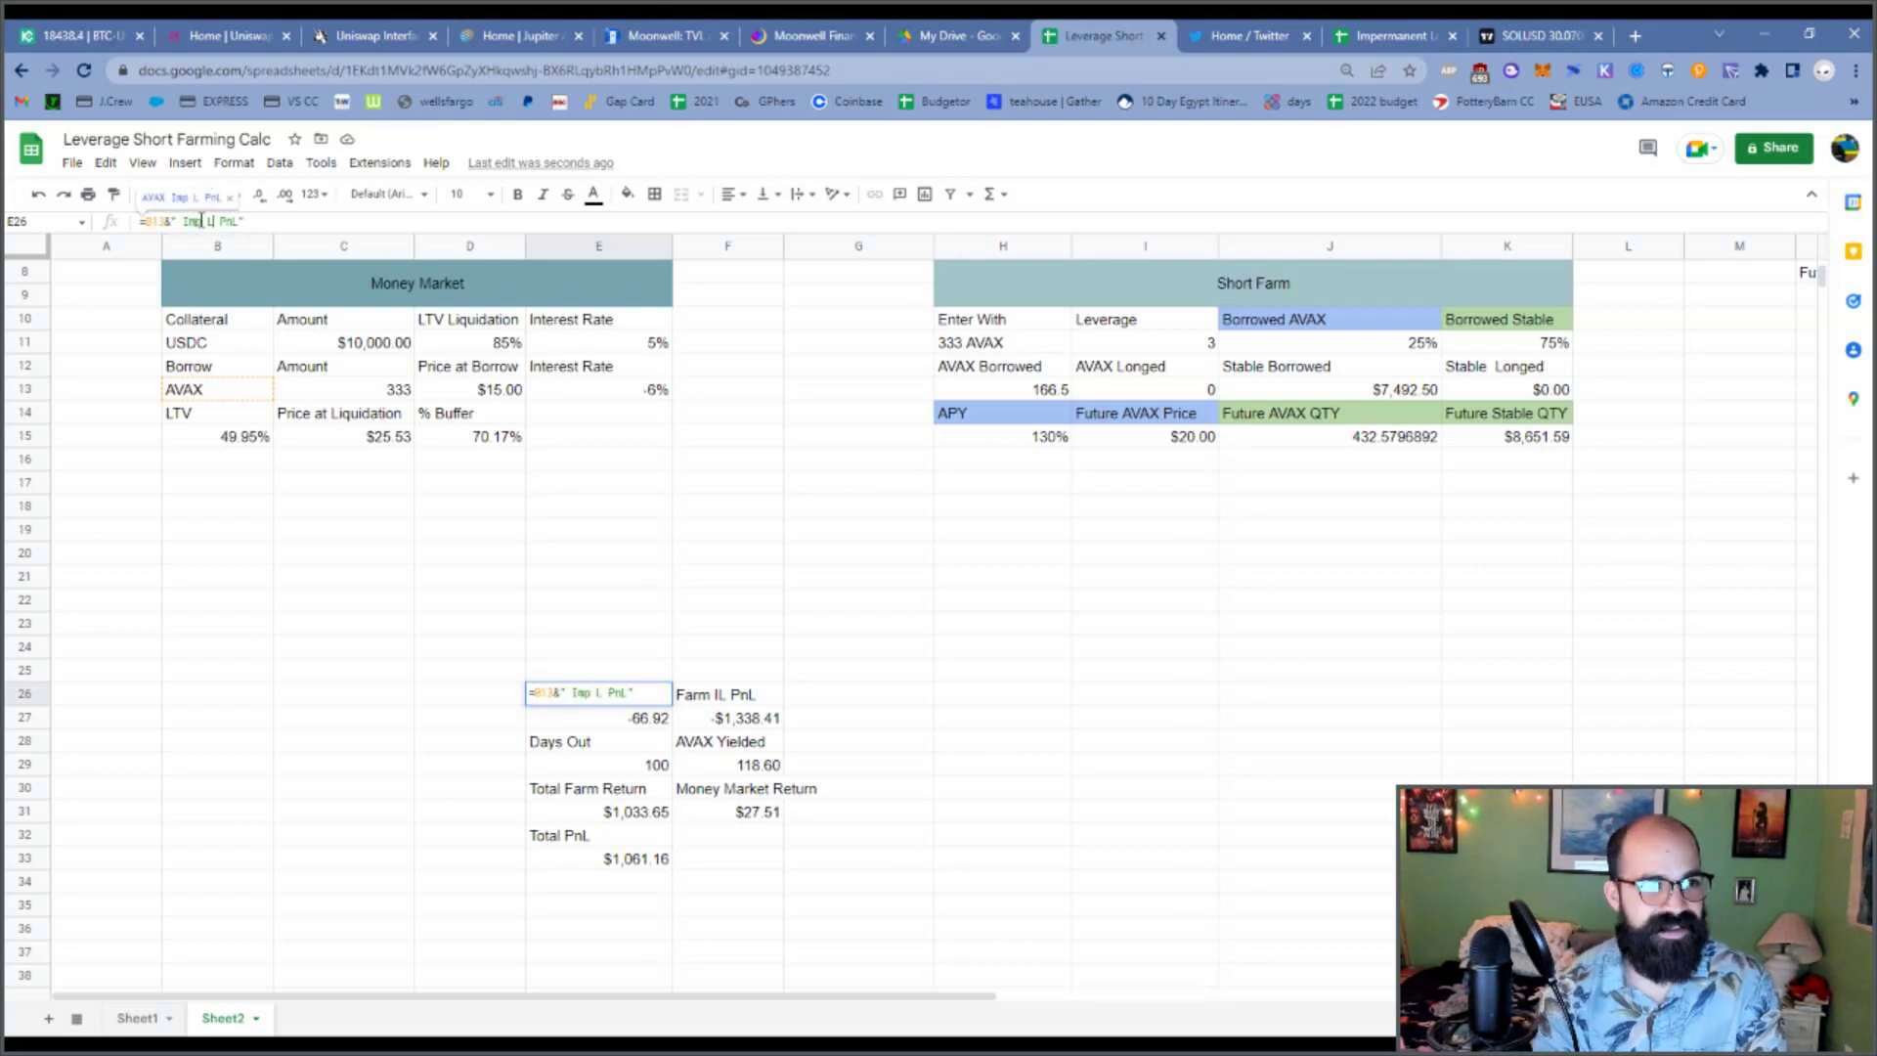
key(Return)
Change the F26 label to Farm Imp Loss PnL.
key(Up)
key(Right)
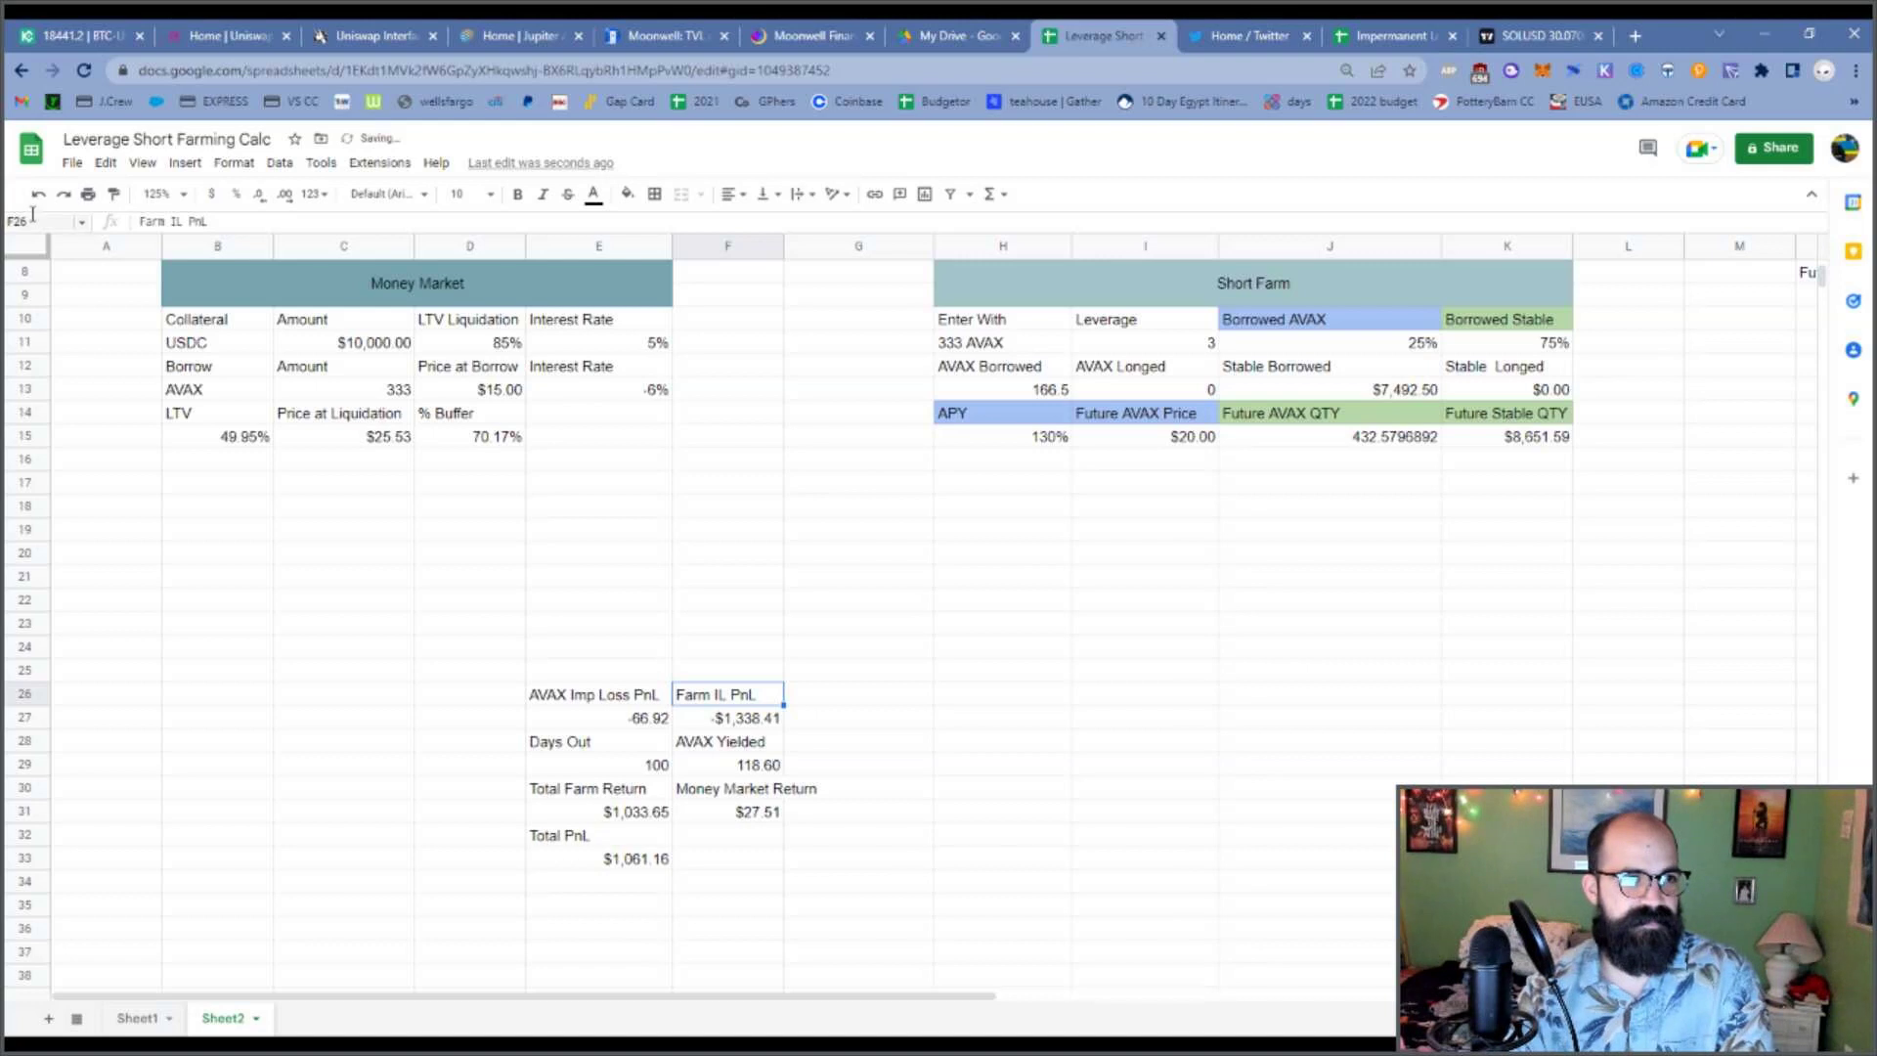
key(Return)
key(BackSpace)
text(mp Loss)
key(Return)
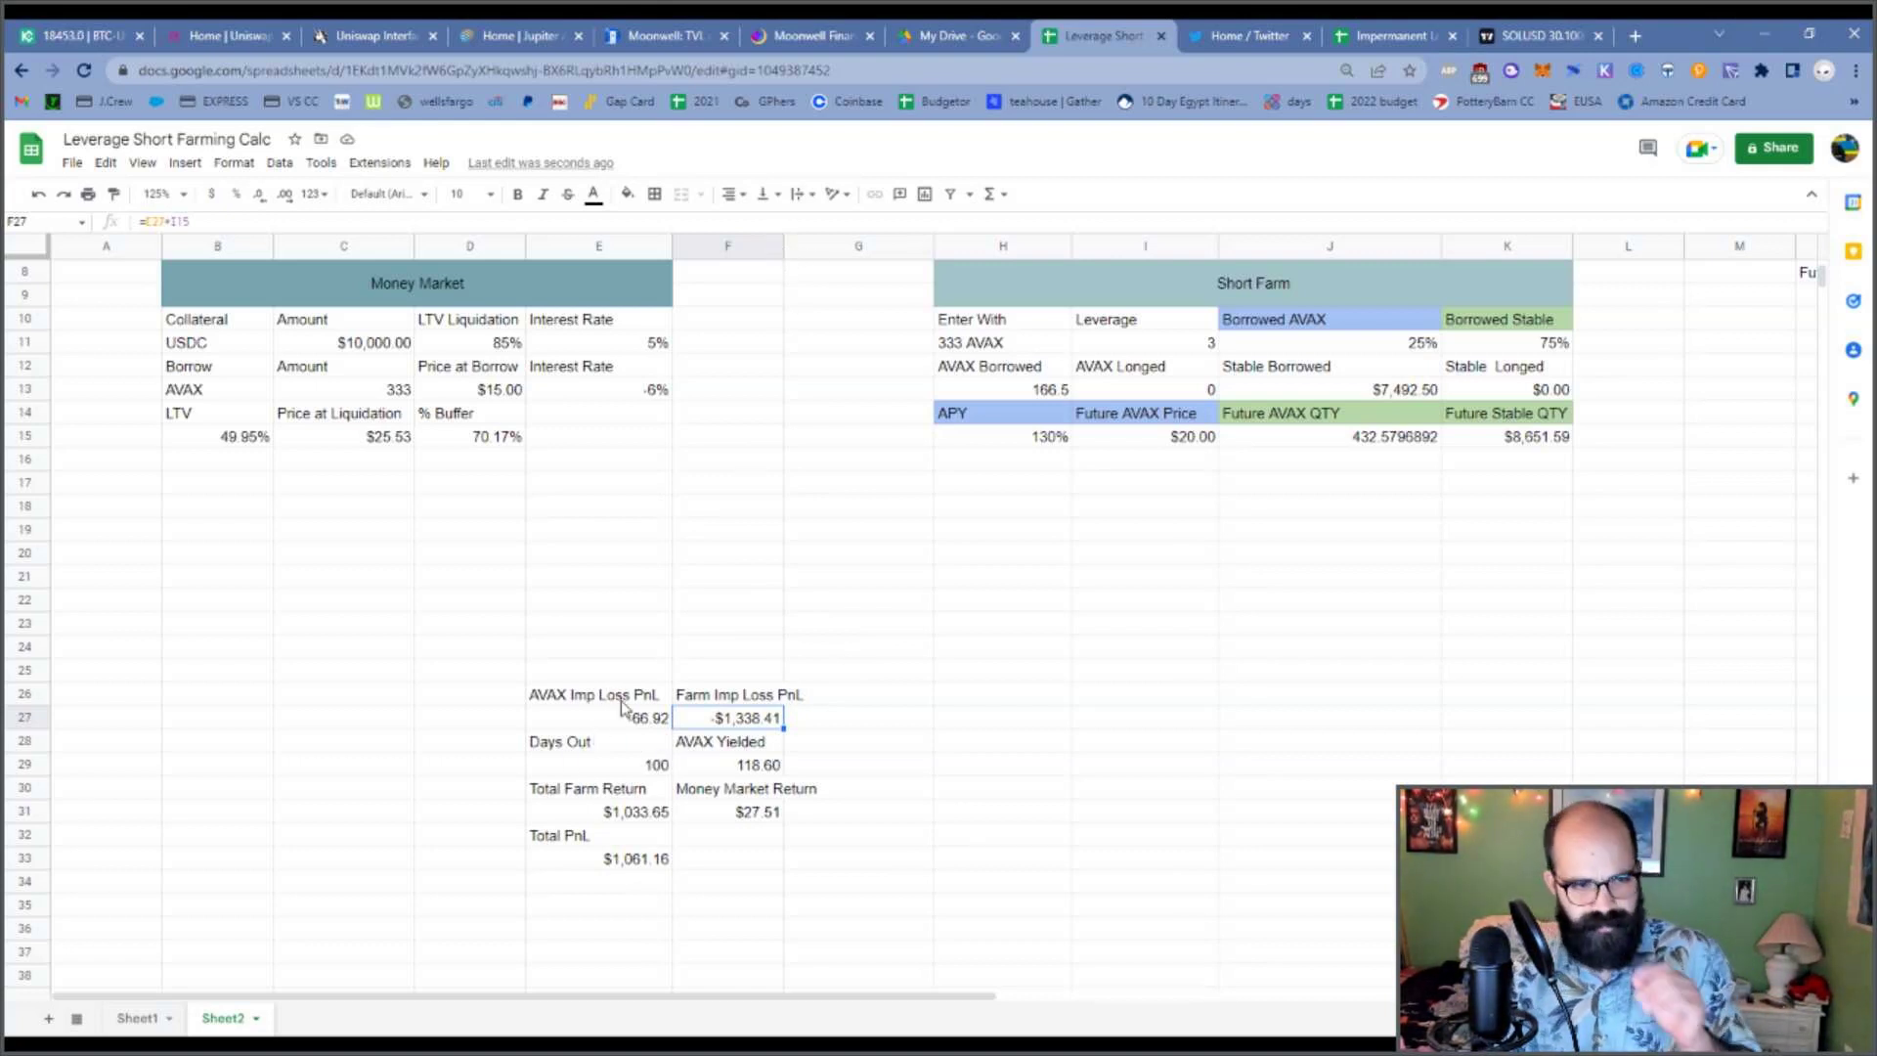
Move the AVAX Imp Loss PnL and Farm Imp Loss PnL labels and values from E26:F27 to J16:K17.
click(645, 723)
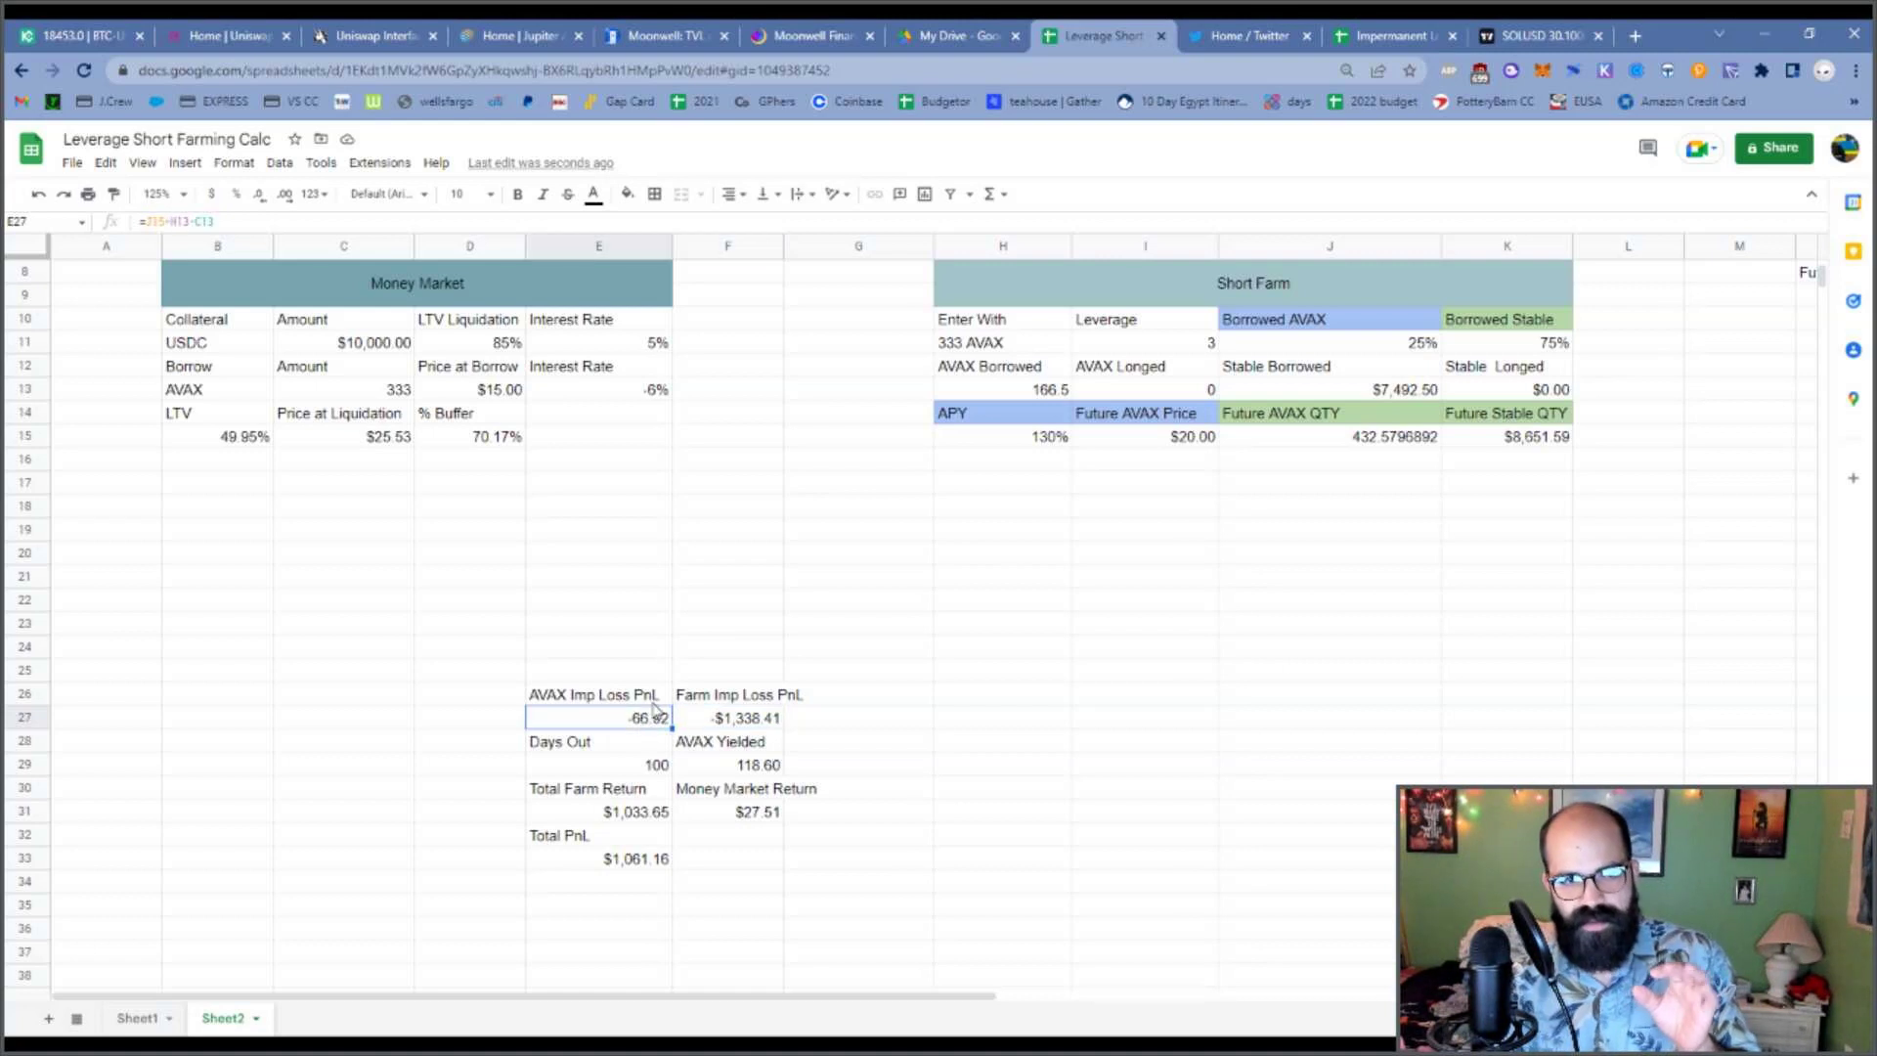
click(1107, 442)
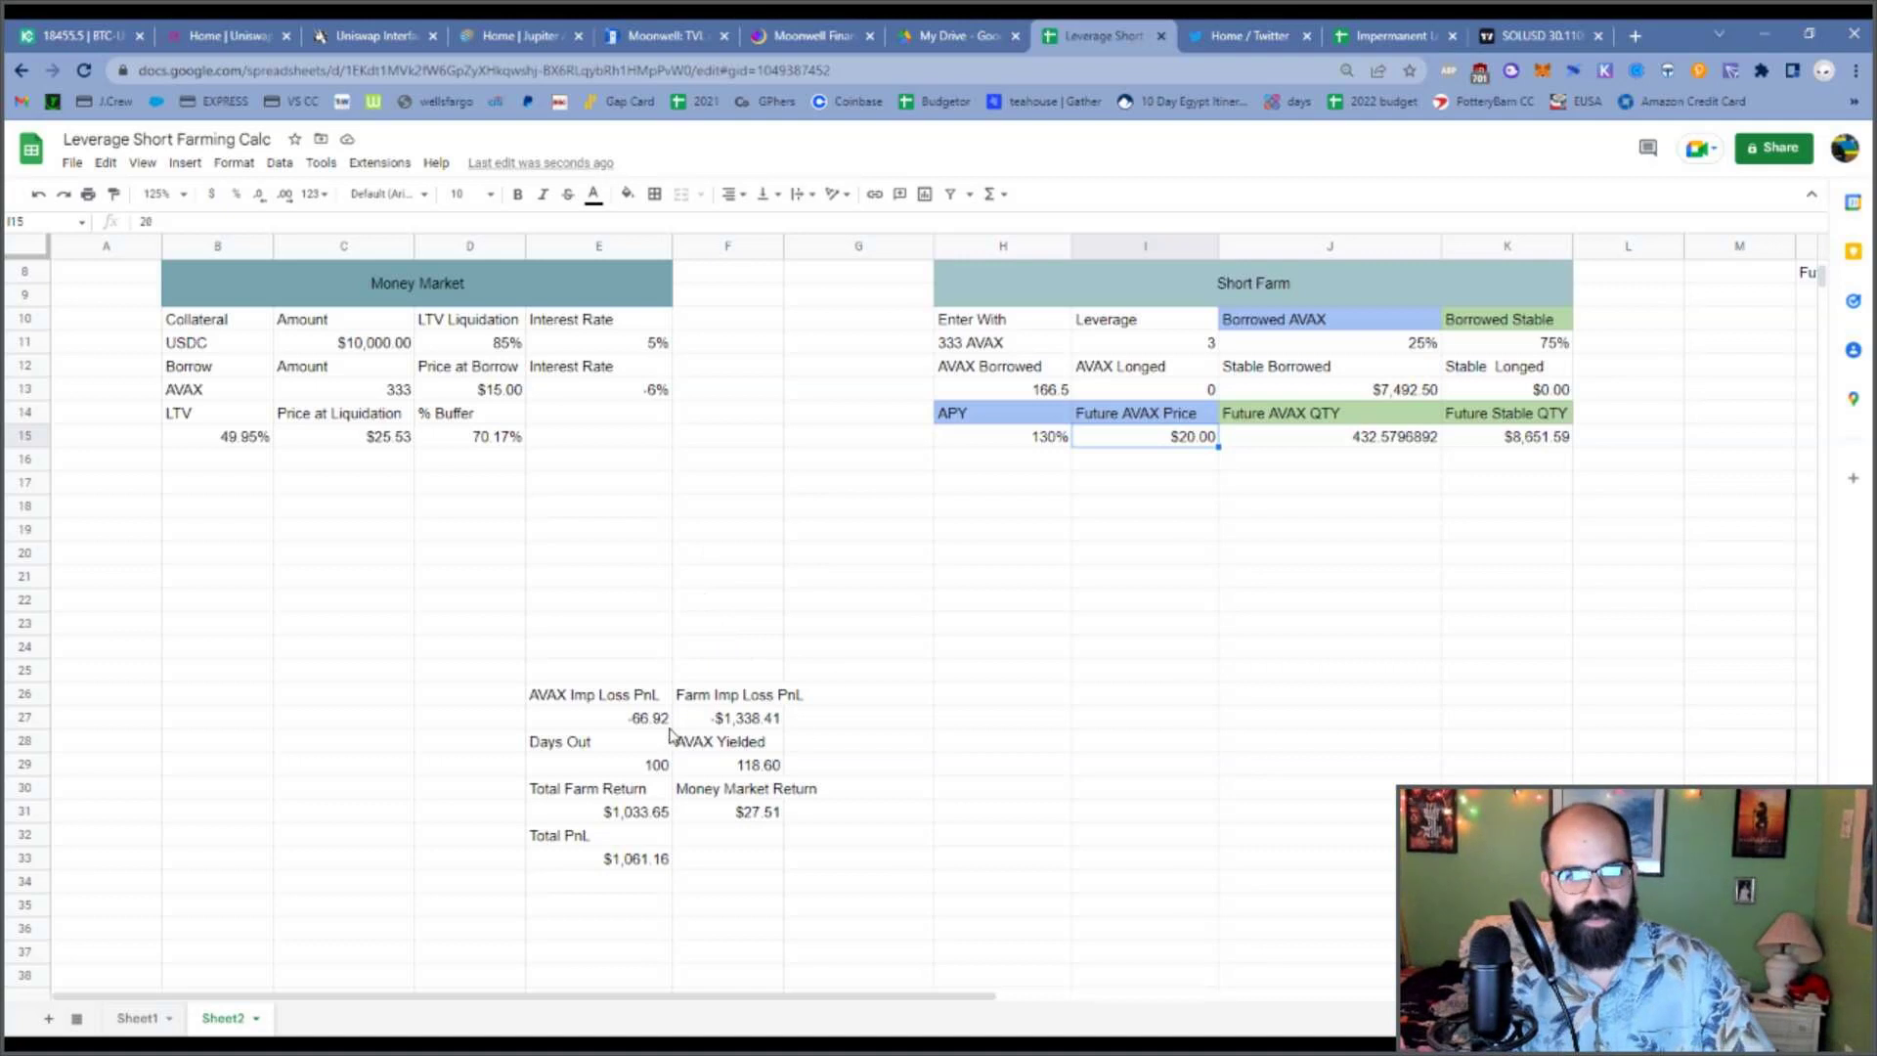
drag(602, 698, 756, 716)
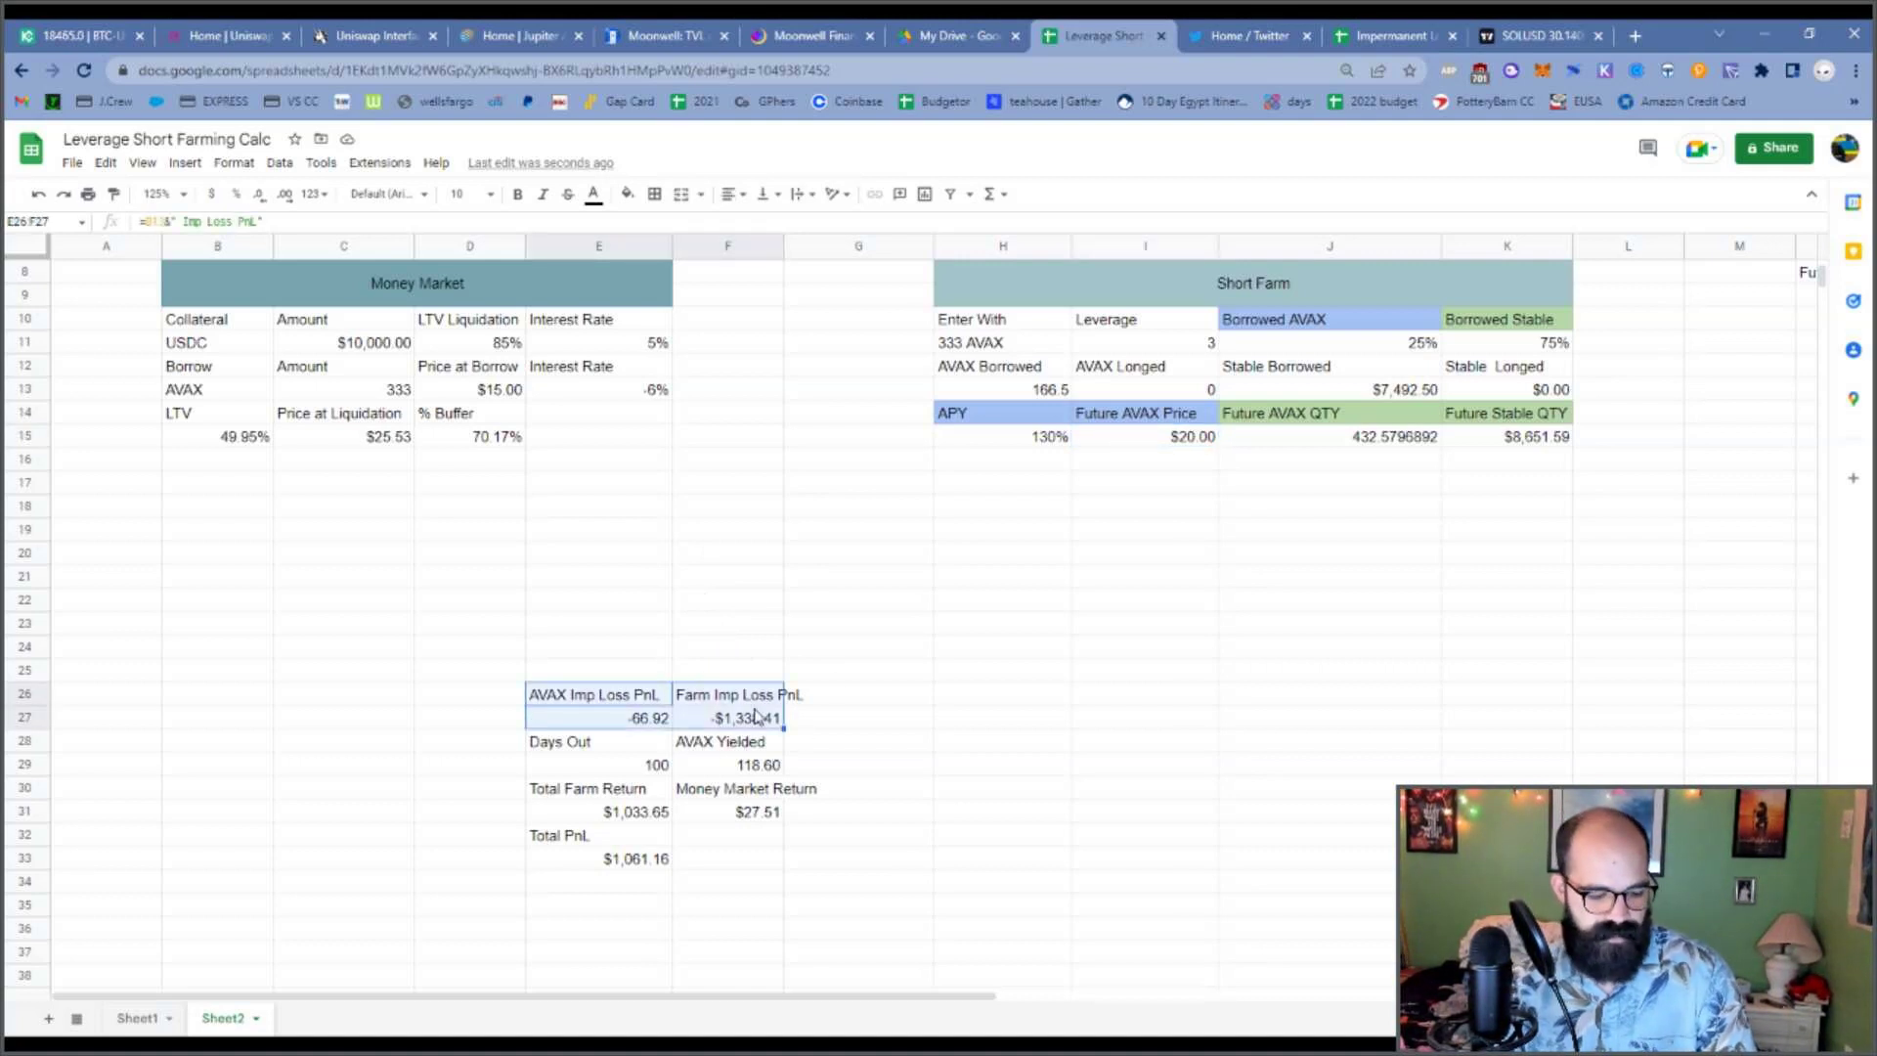
key(ctrl+c)
click(1032, 471)
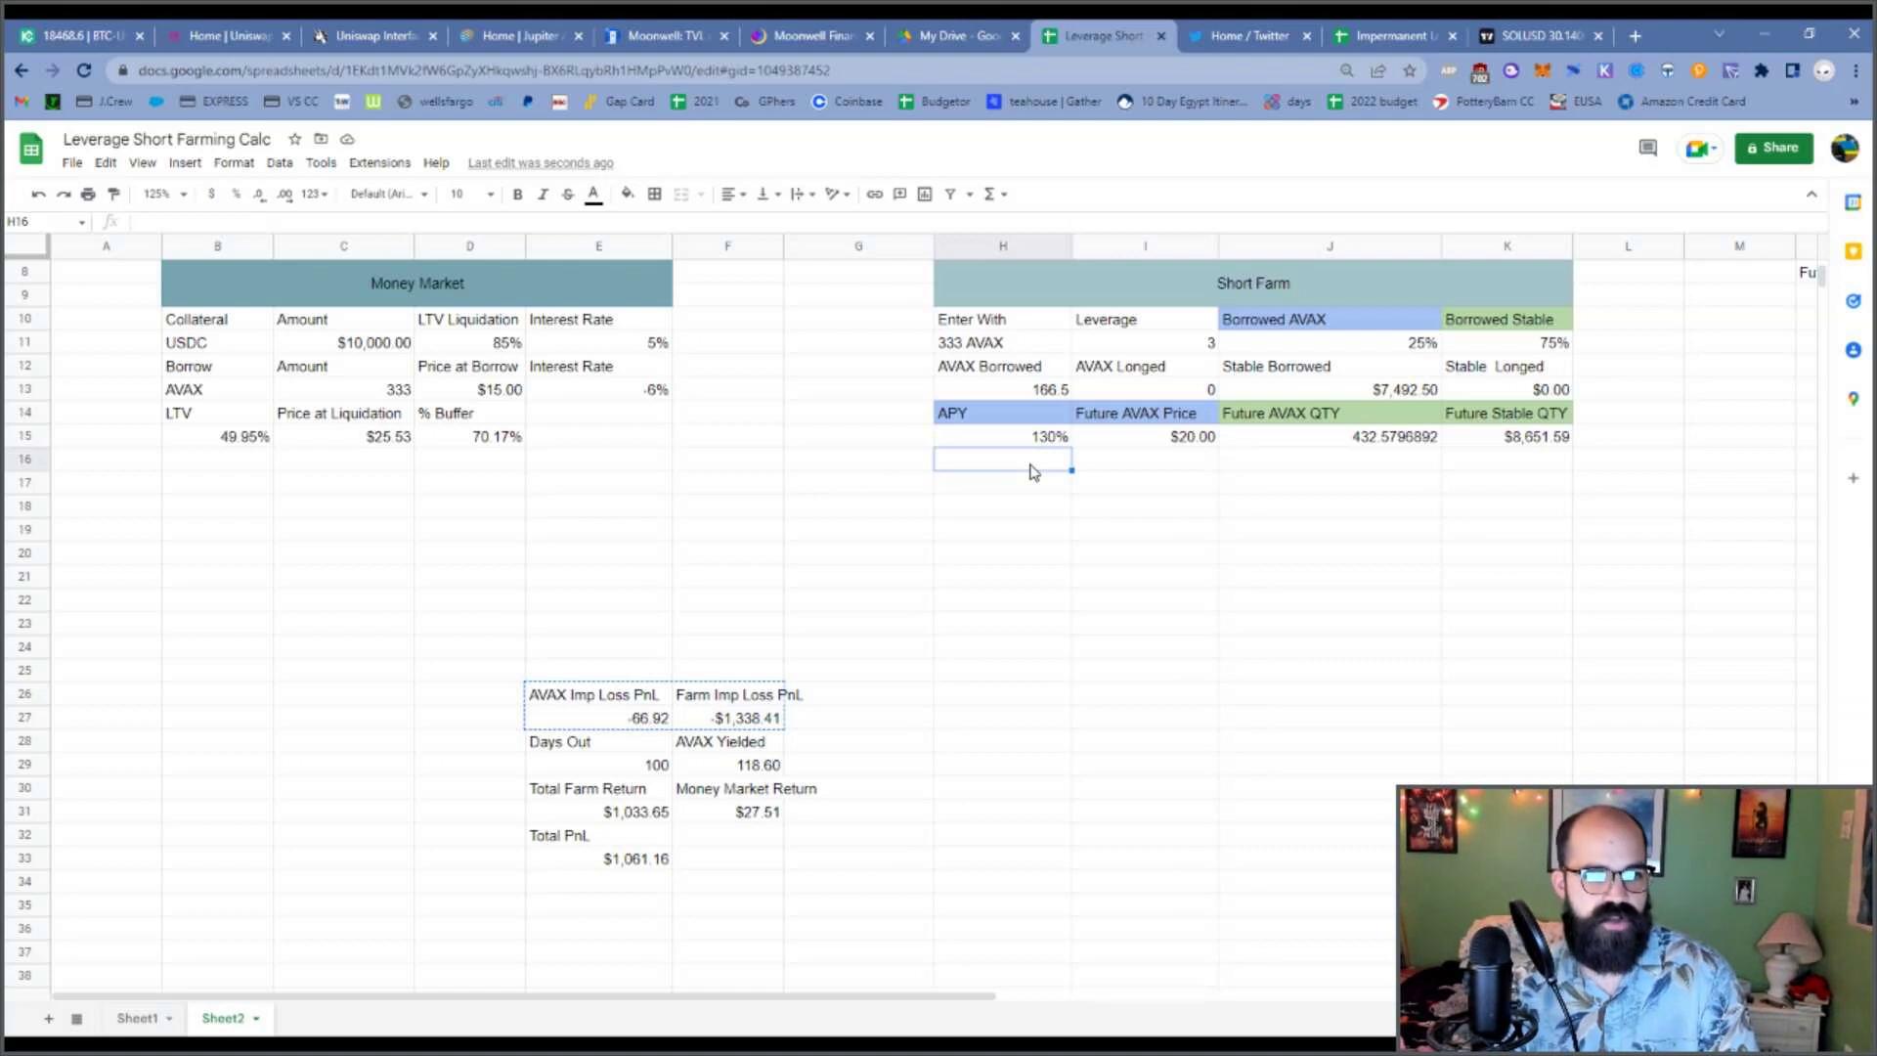
click(1261, 471)
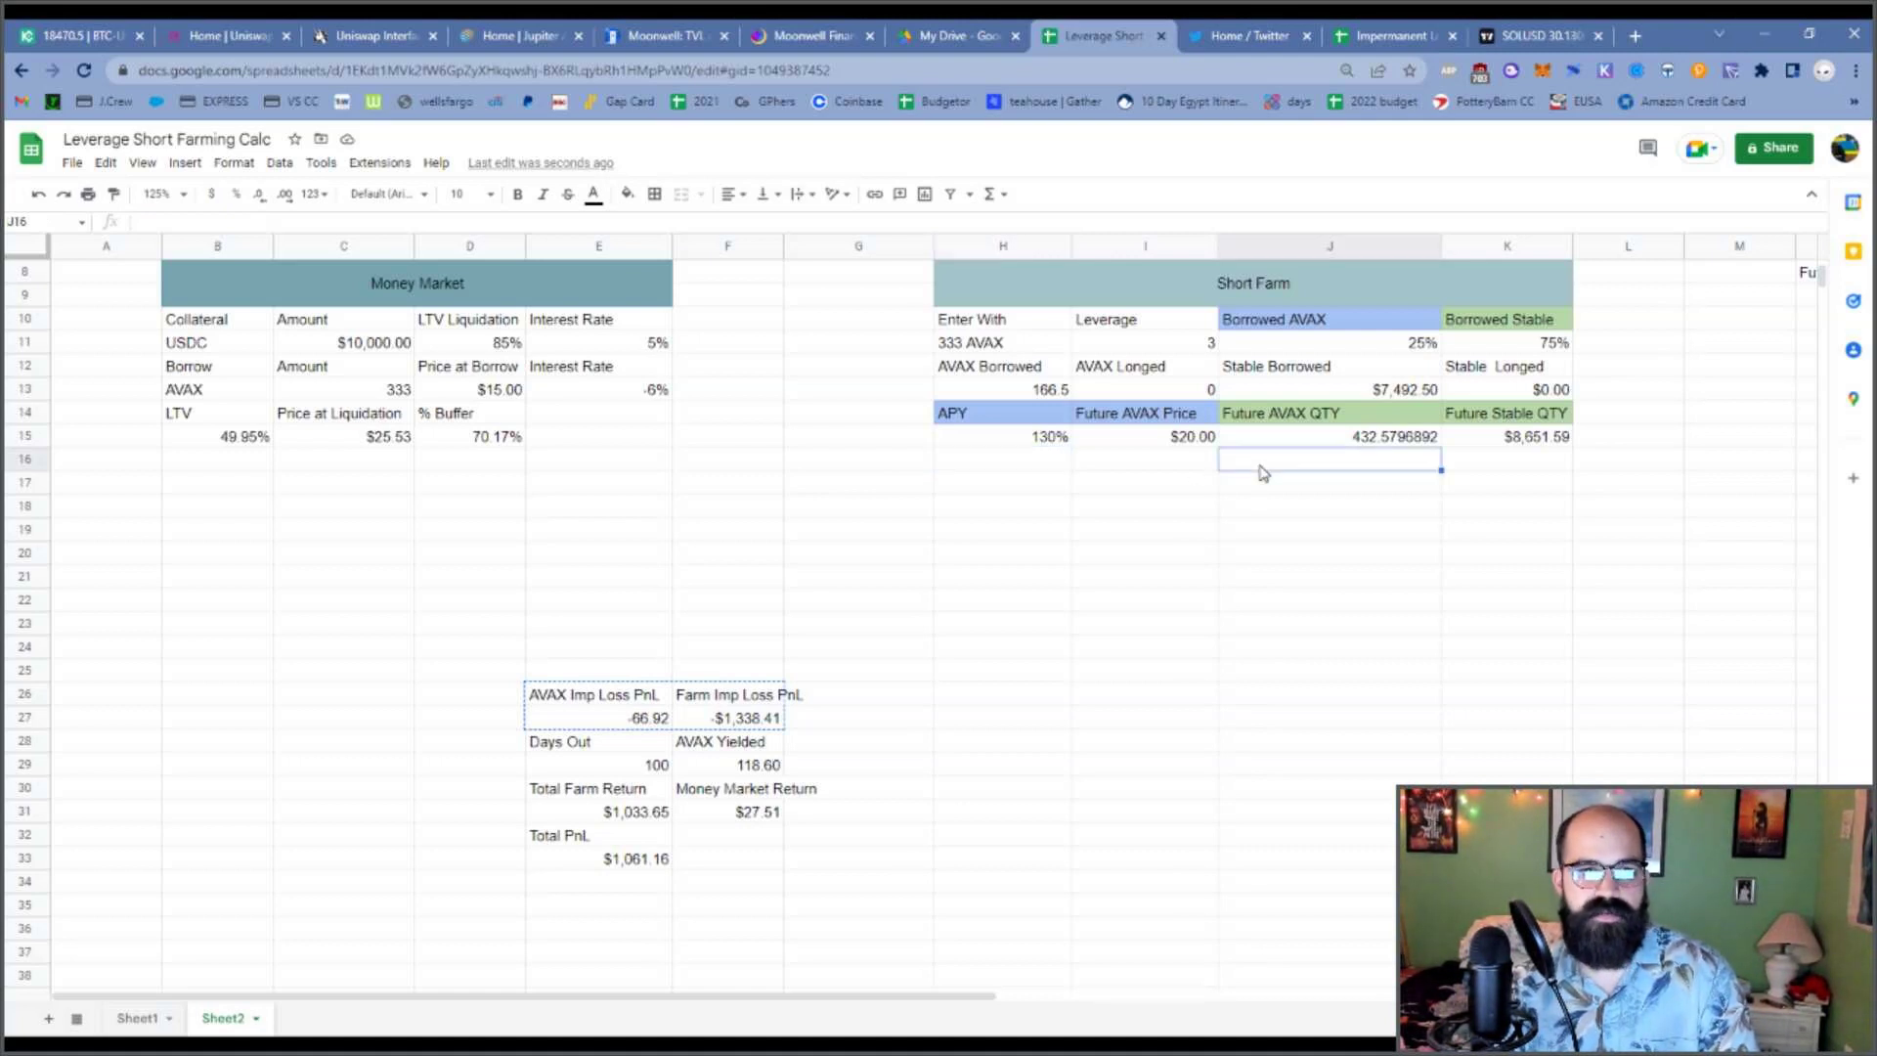
key(ctrl+v)
click(1261, 650)
Move the Days Out label and value to H16:H17 and fill the label with the light blue used for APY.
drag(640, 743, 641, 766)
key(ctrl+x)
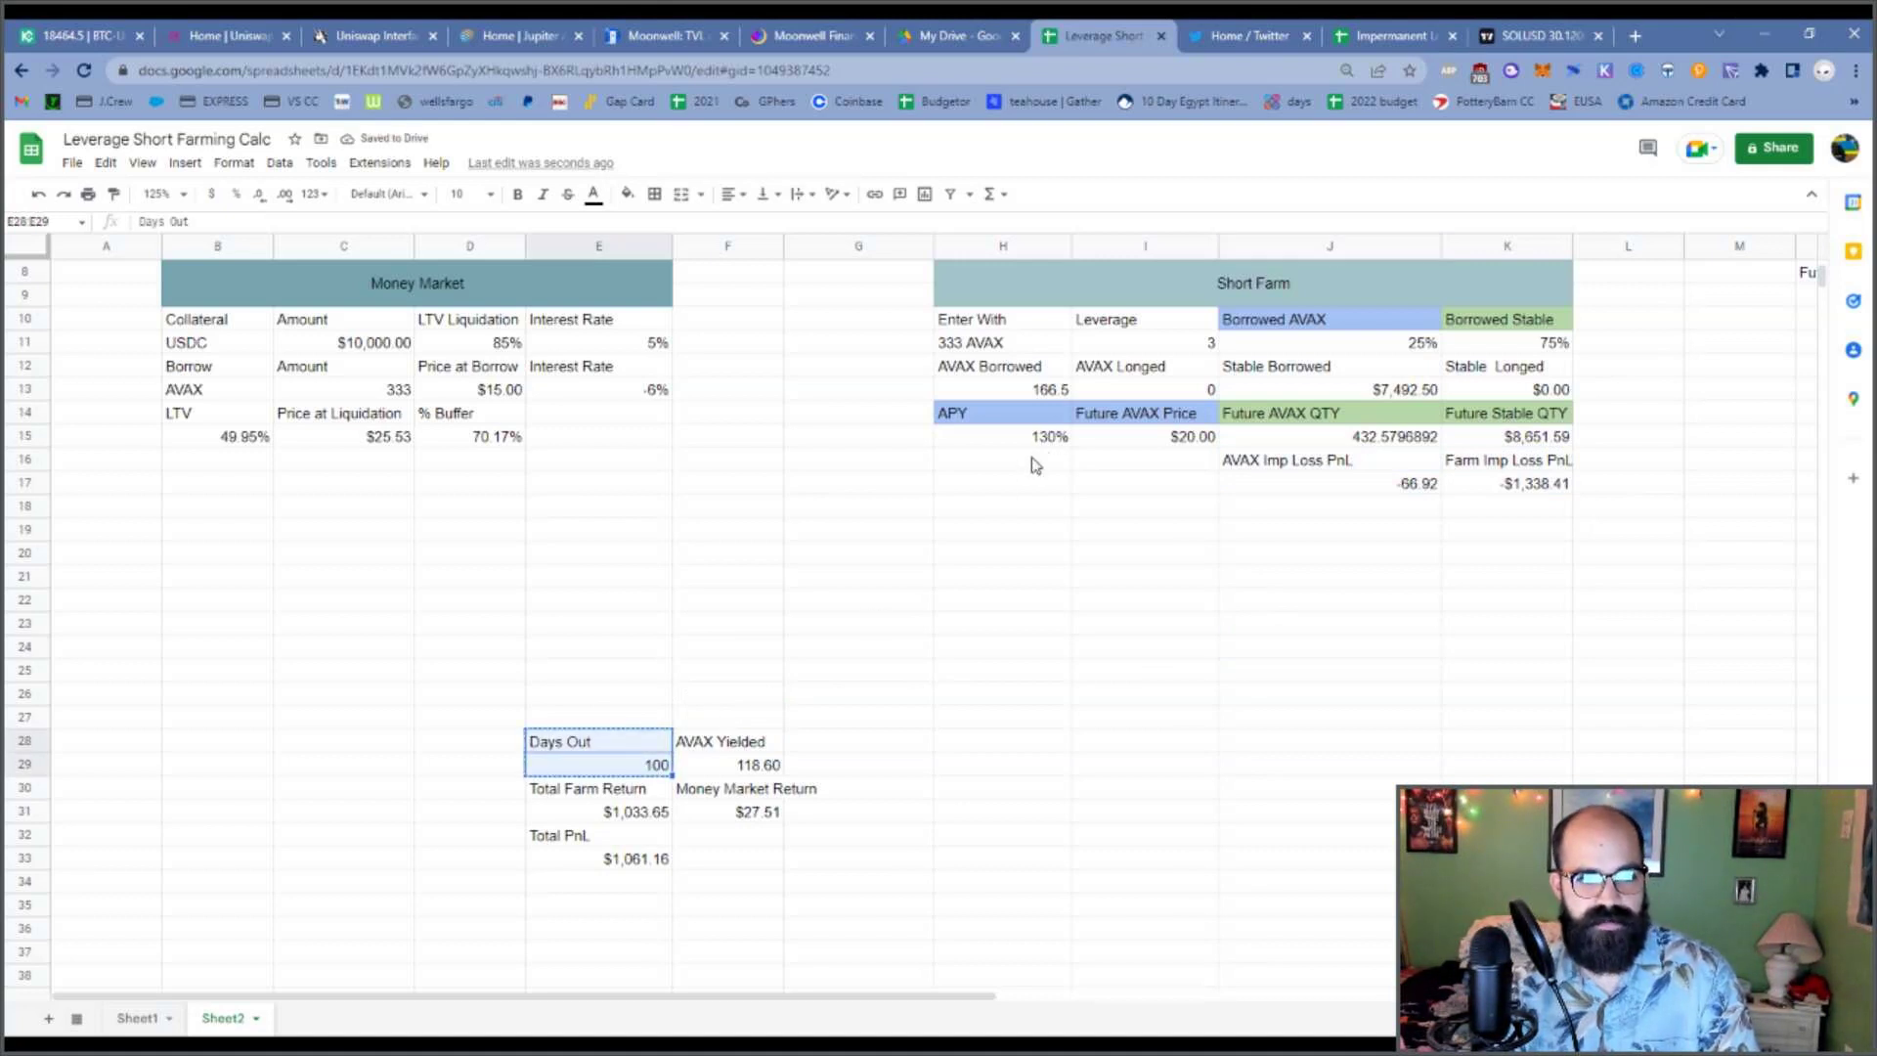
click(1035, 465)
key(ctrl+v)
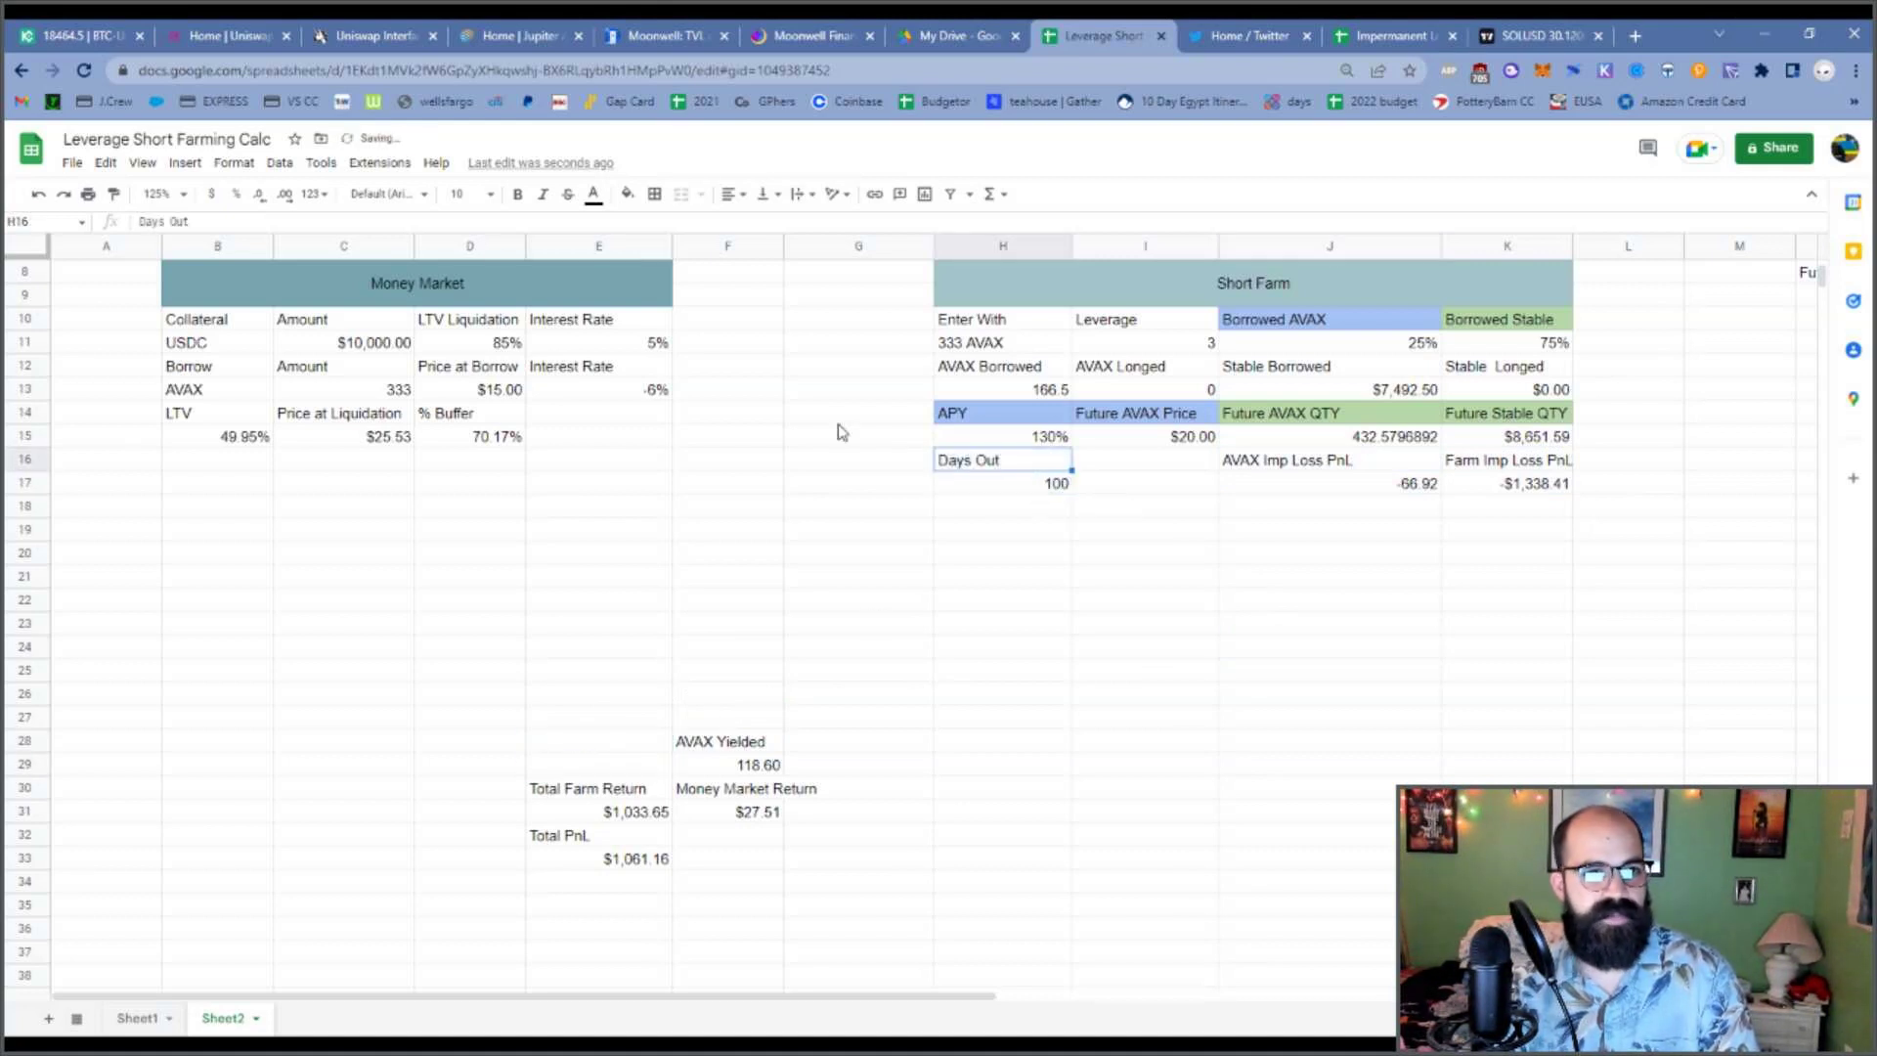
click(627, 194)
click(745, 394)
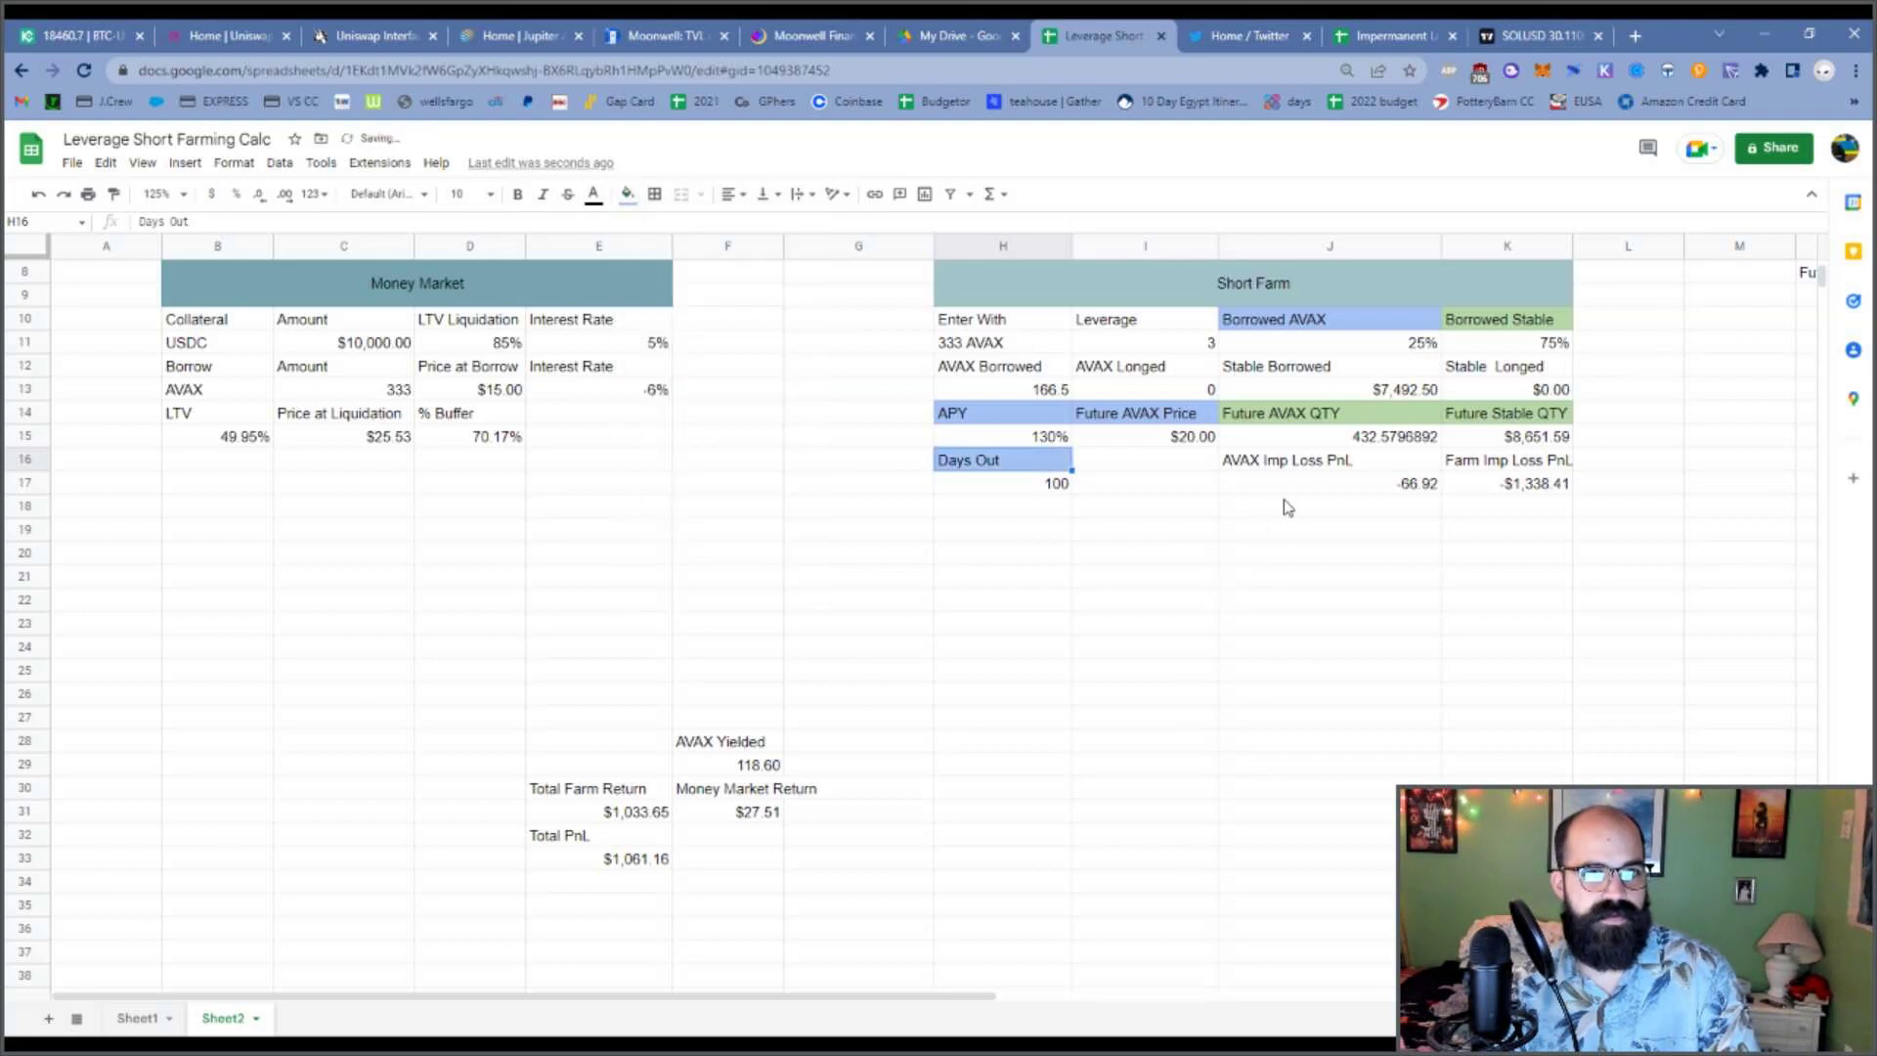
click(1369, 577)
Fill the AVAX Imp Loss PnL and Farm Imp Loss PnL label cells J16:K16 with the light green used above them.
drag(1271, 460, 1506, 459)
click(627, 194)
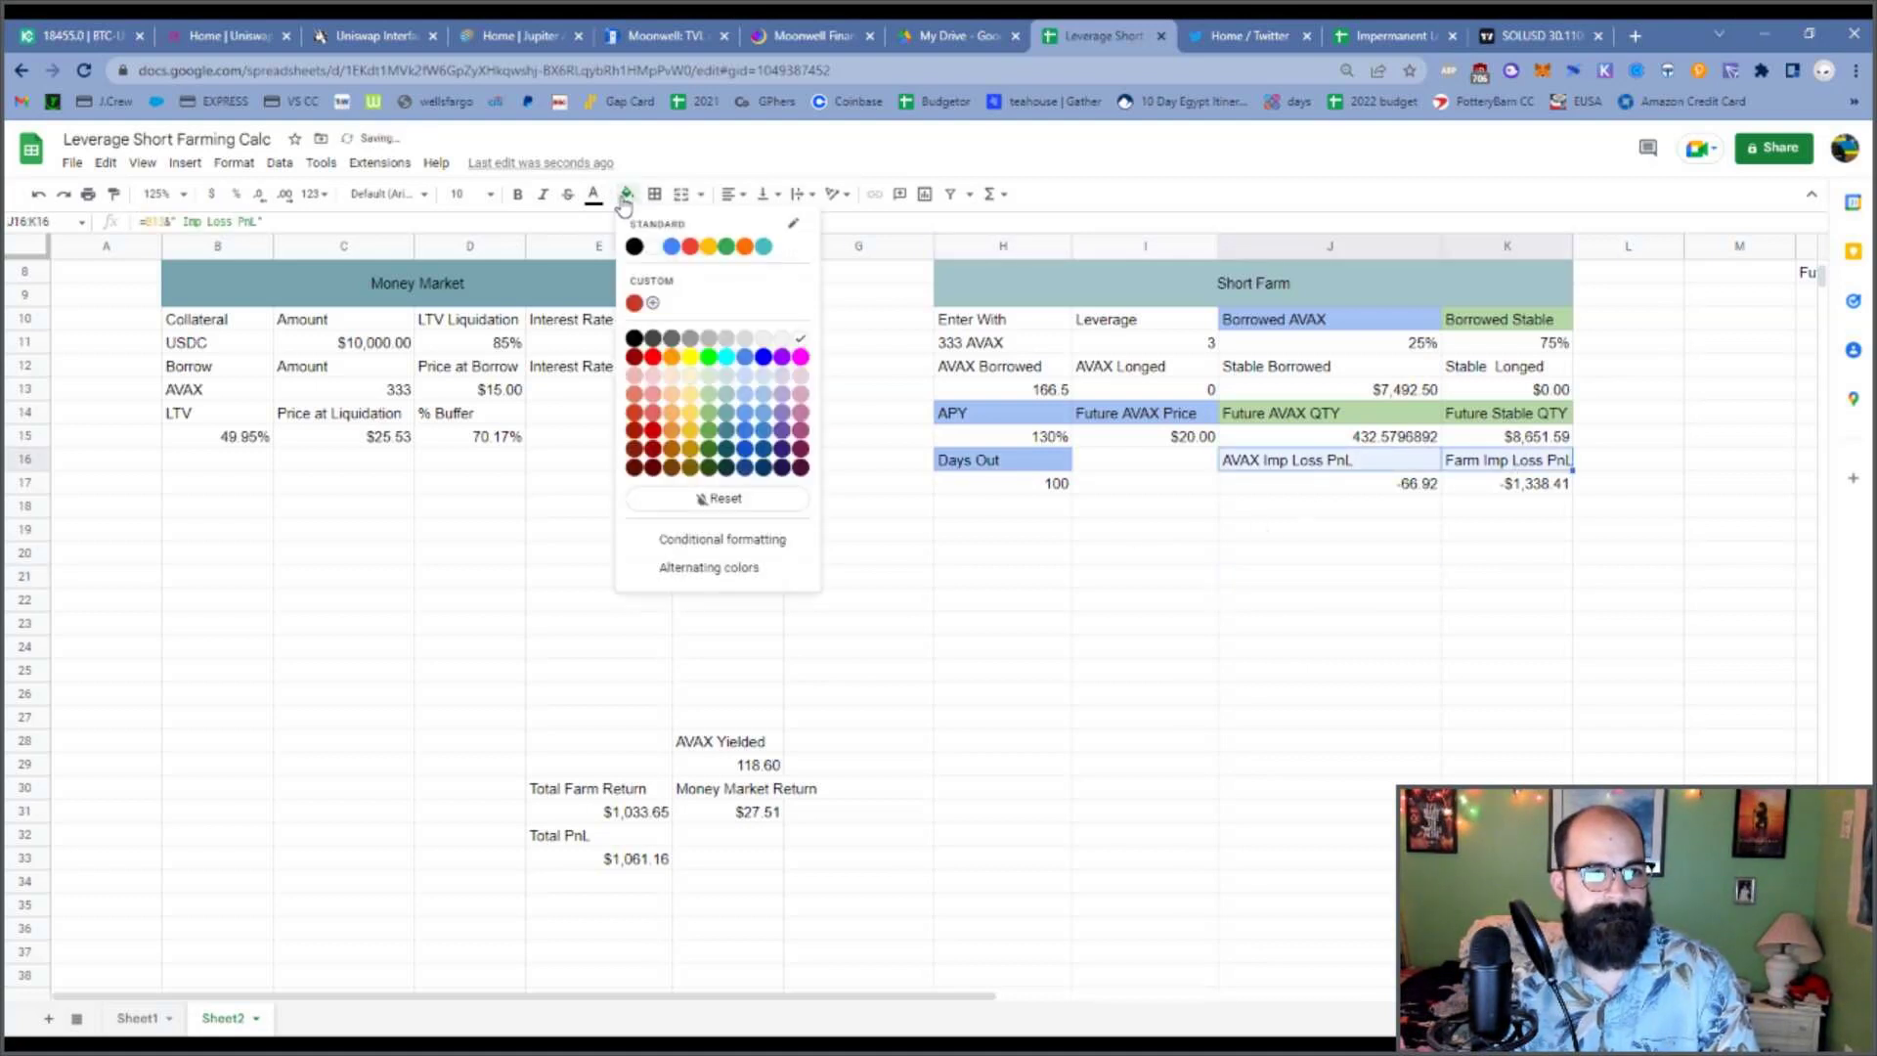
click(709, 393)
click(1178, 724)
Move the AVAX Yielded label and value to I16:I17 and change the label formula to =B13&" Farm Yielded".
drag(751, 745, 768, 765)
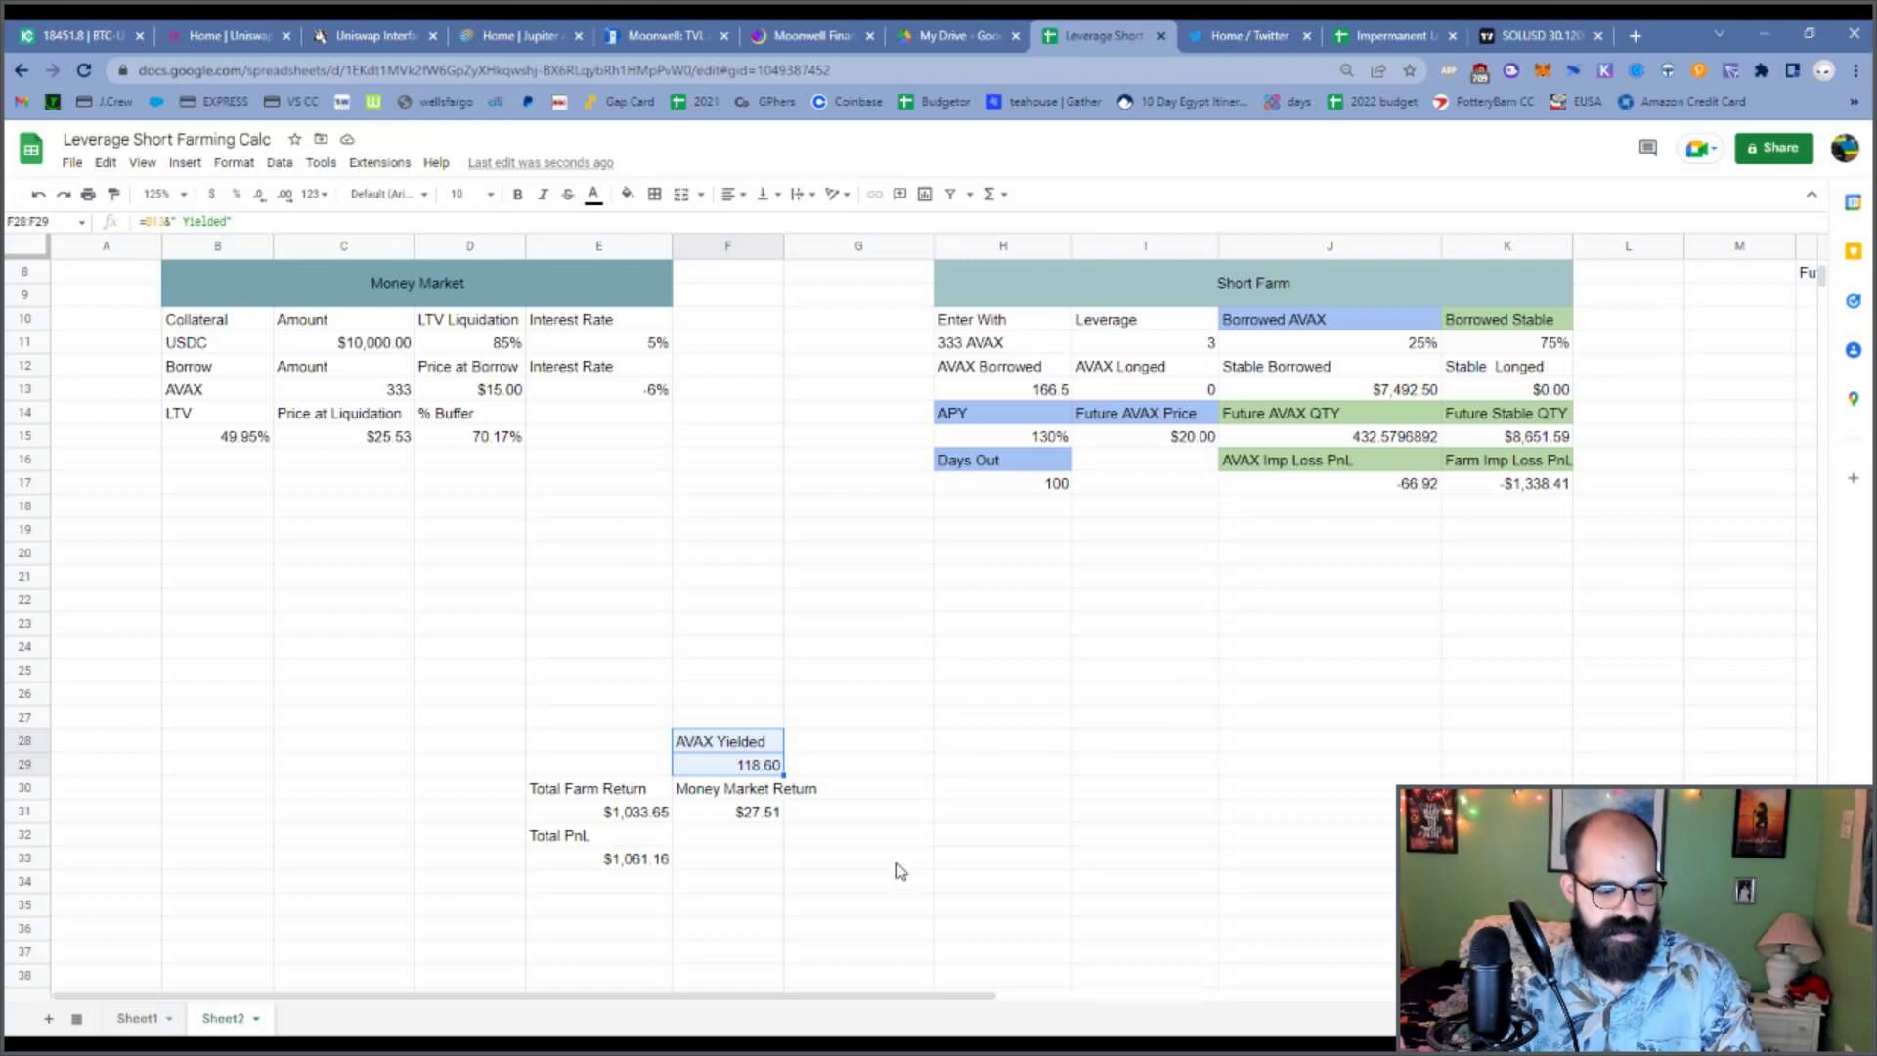
key(ctrl+c)
click(1184, 467)
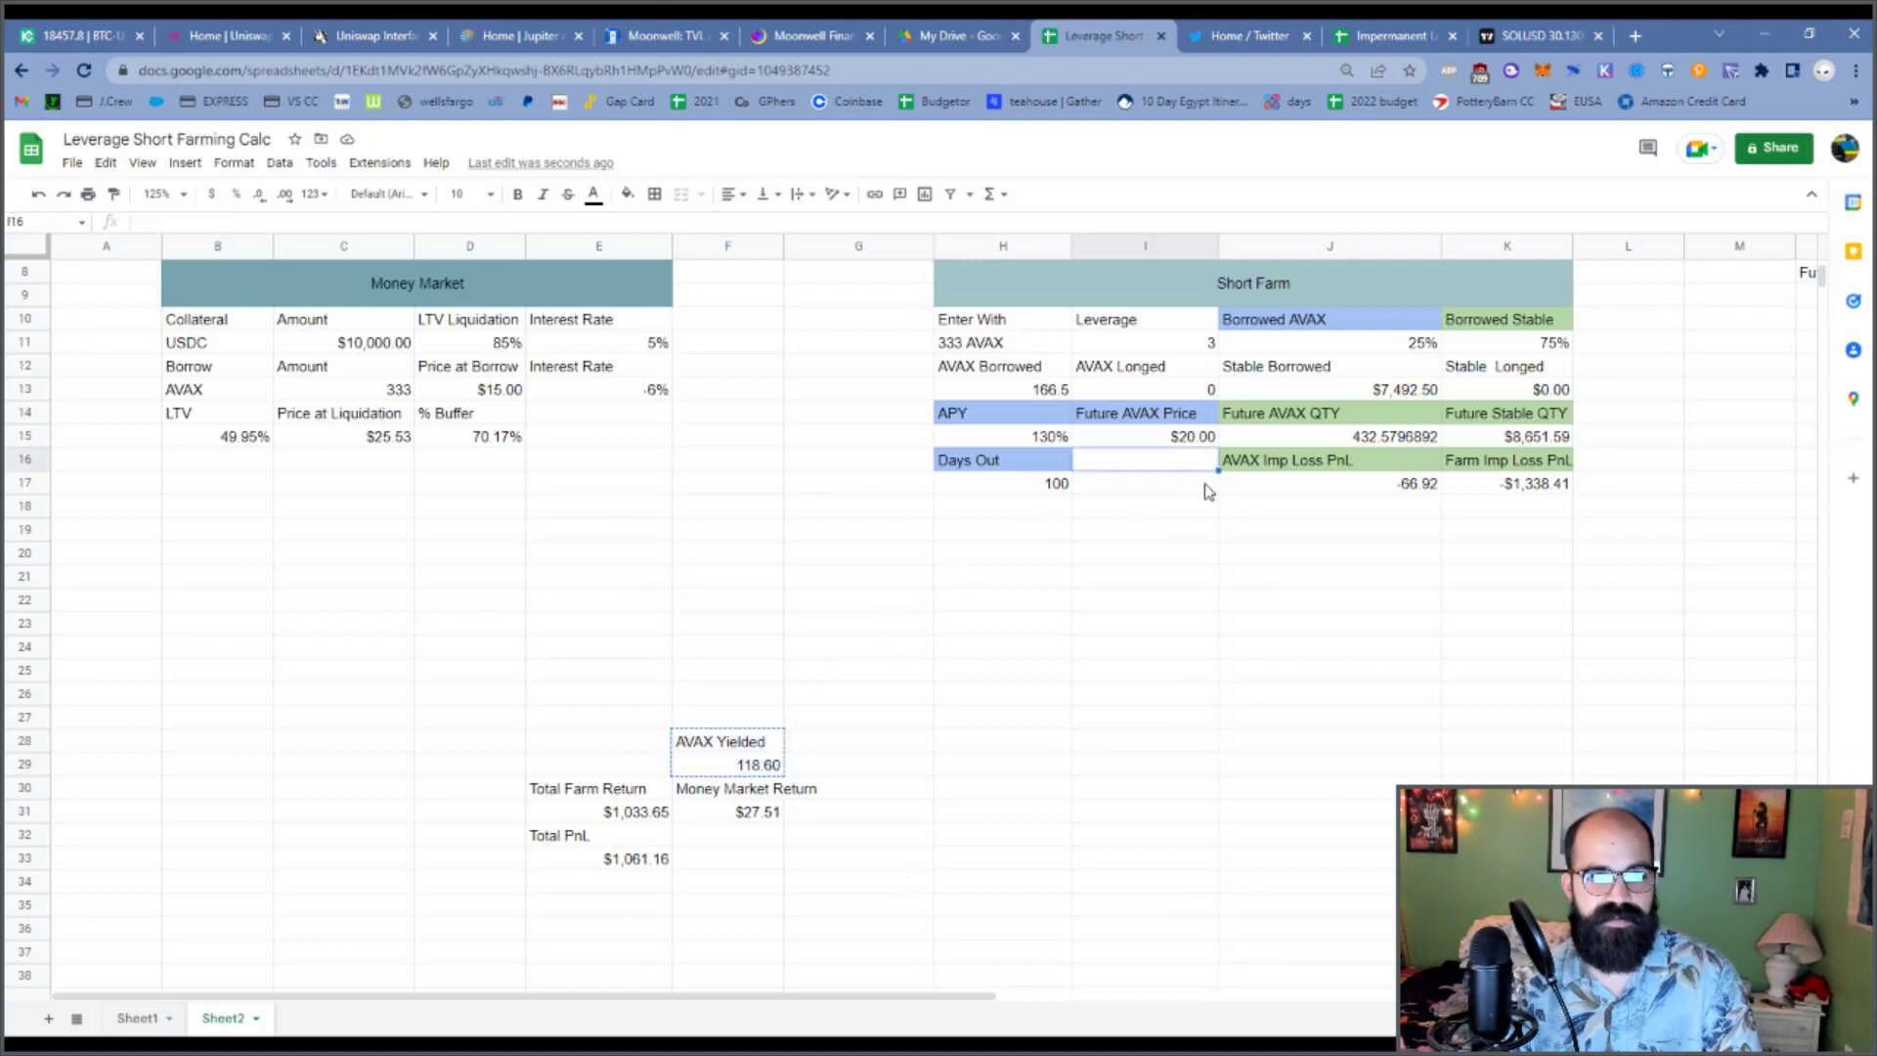
key(ctrl+v)
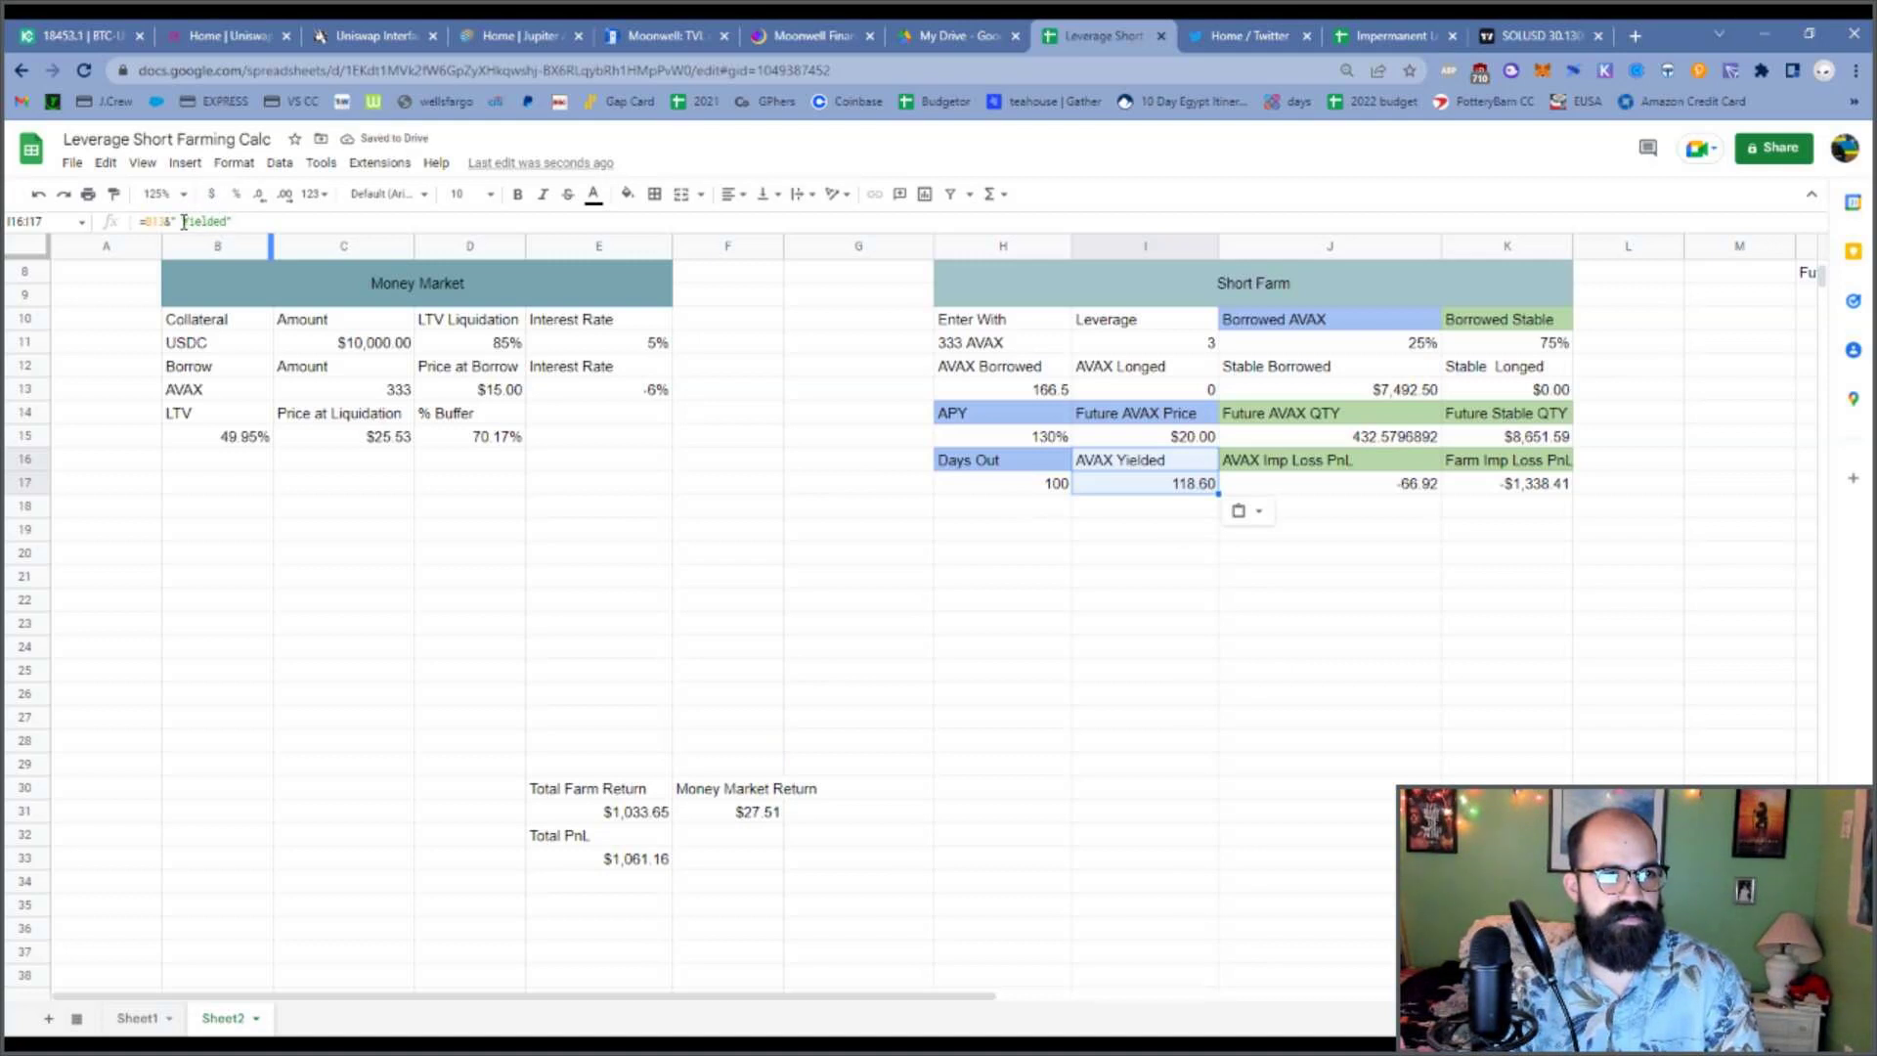
click(253, 224)
text(Farm)
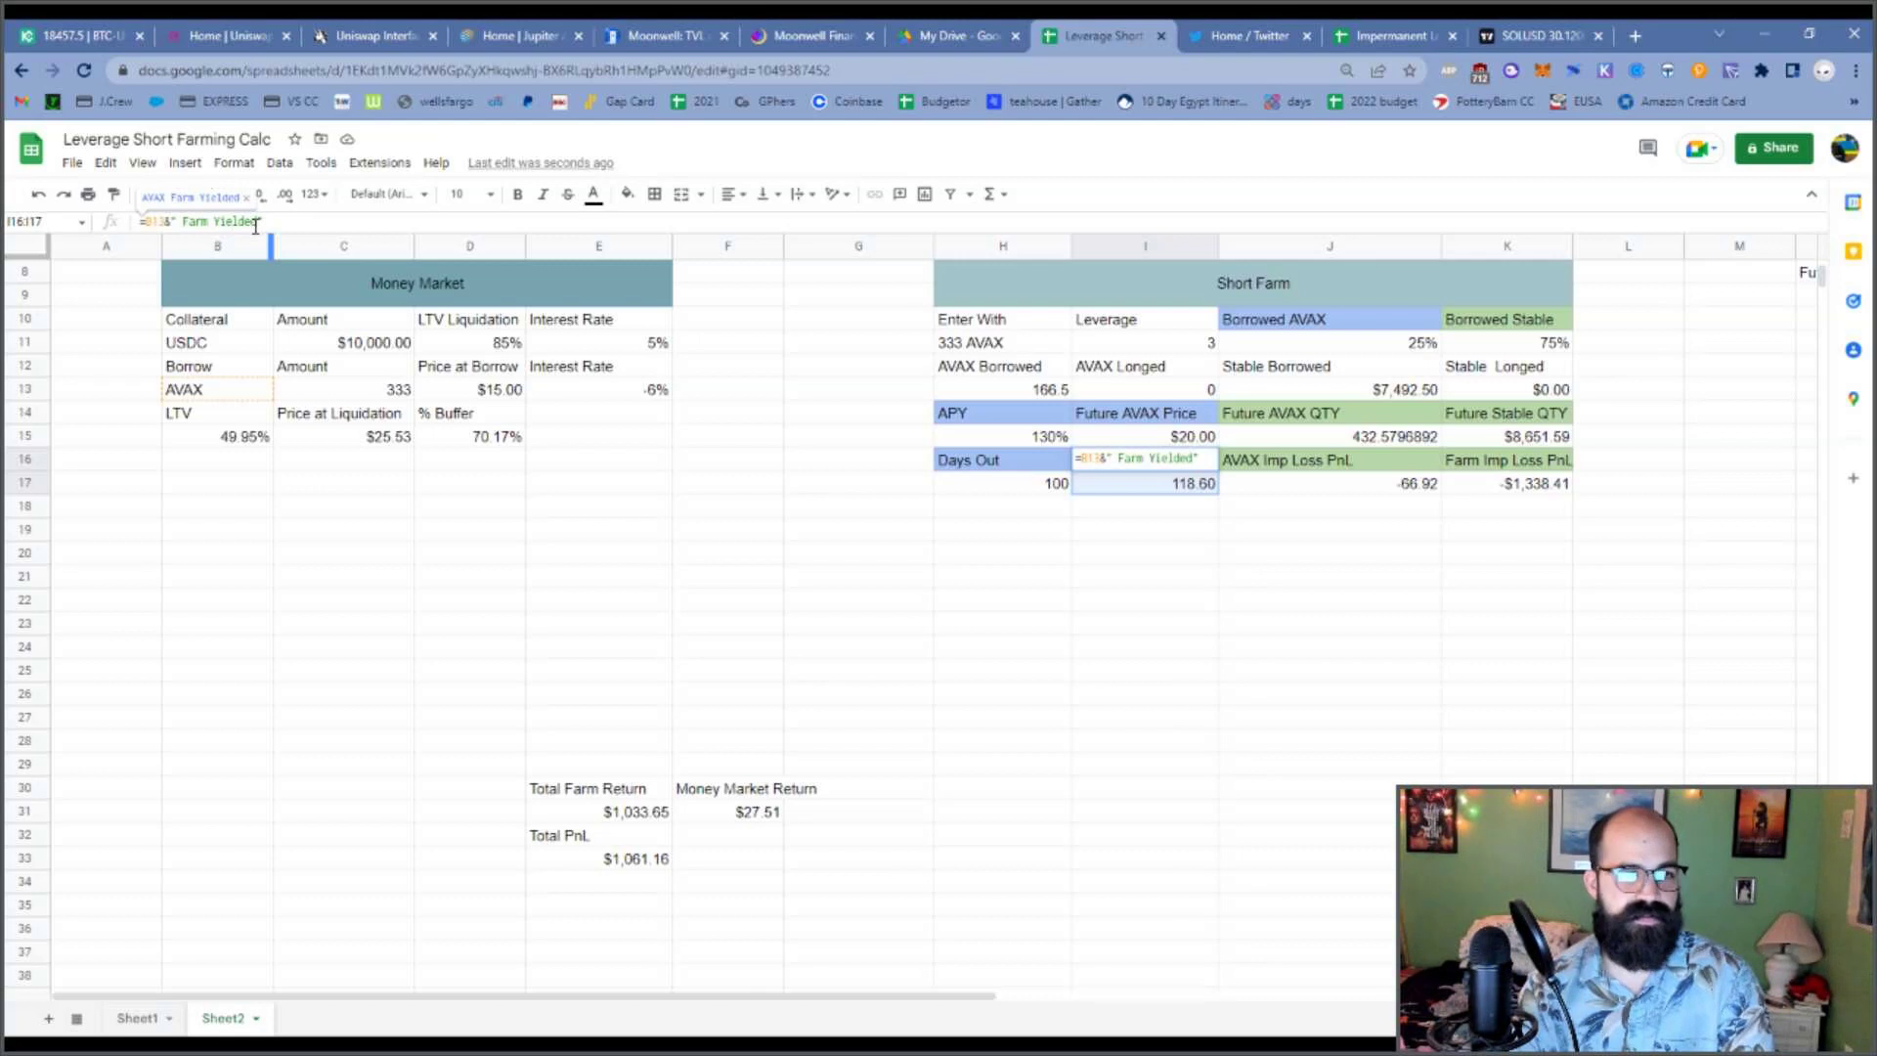
key(Return)
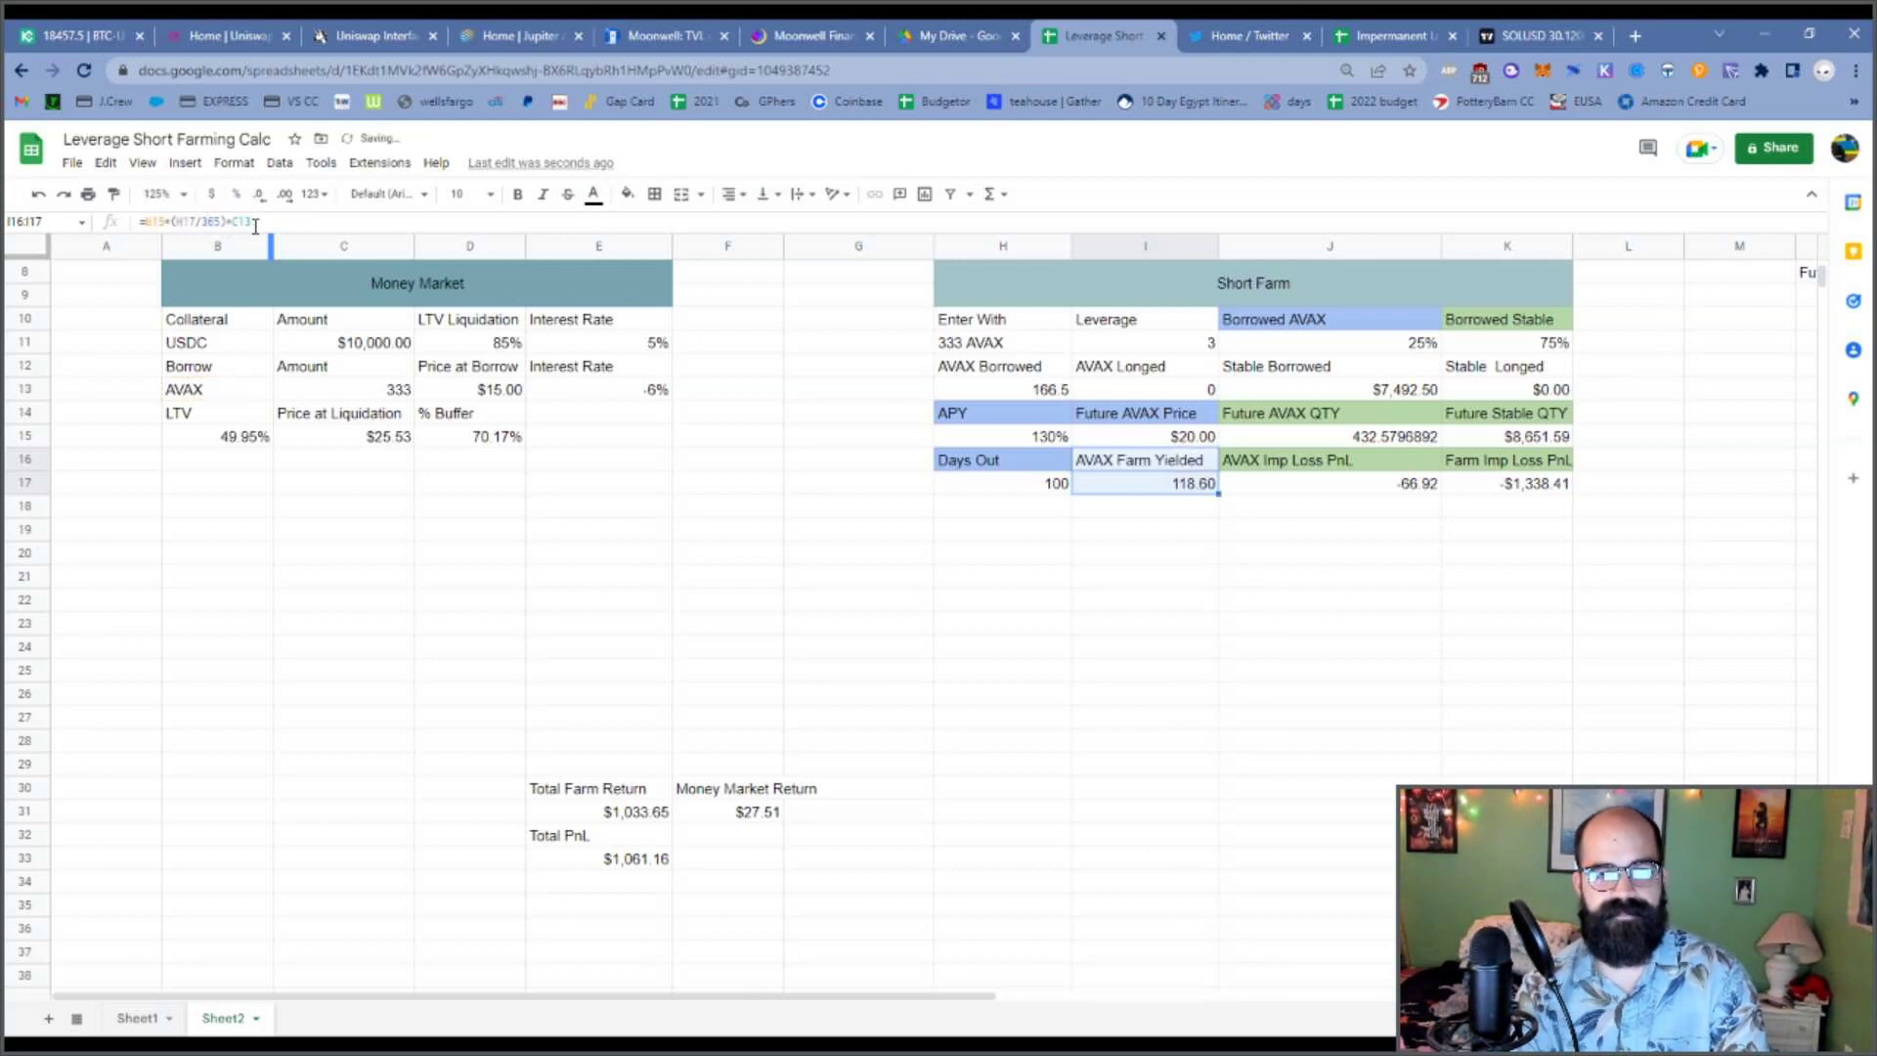
Fill the AVAX Farm Yielded label cell I16 with the light green of the neighbouring Imp Loss labels.
key(Up)
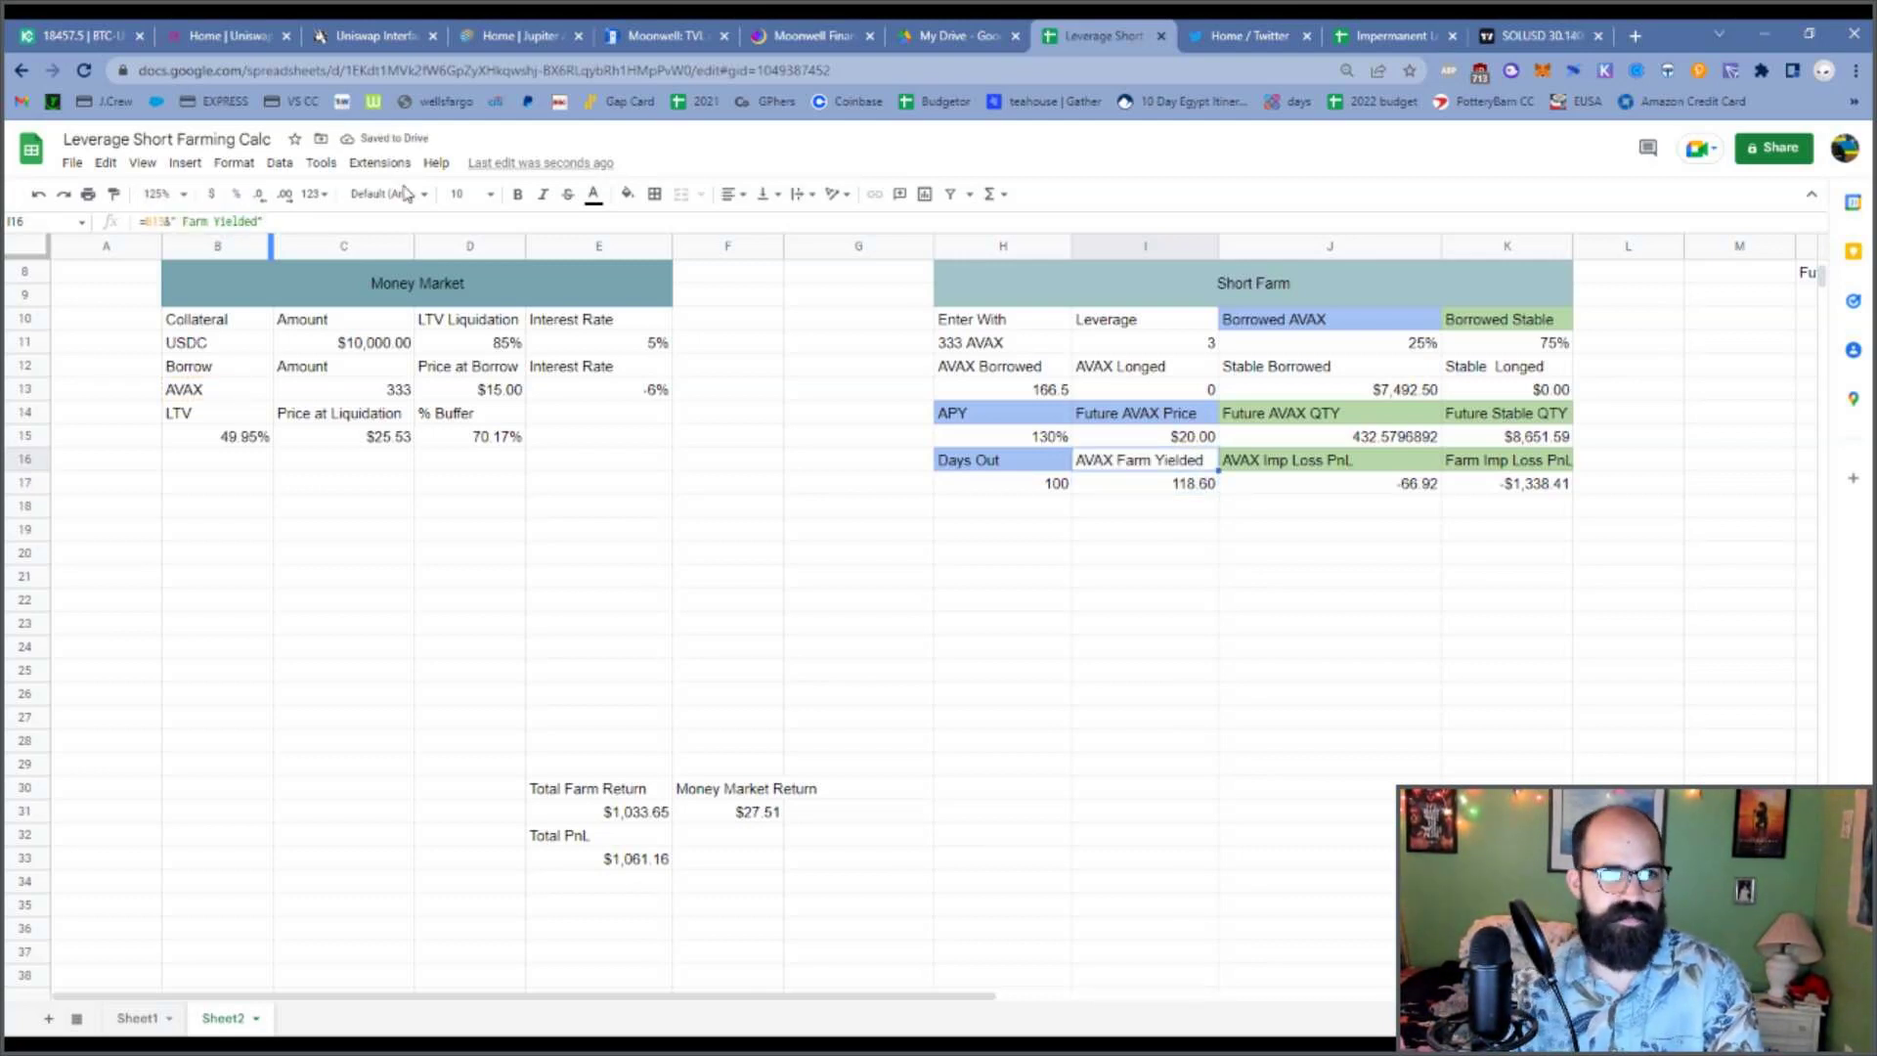
click(627, 194)
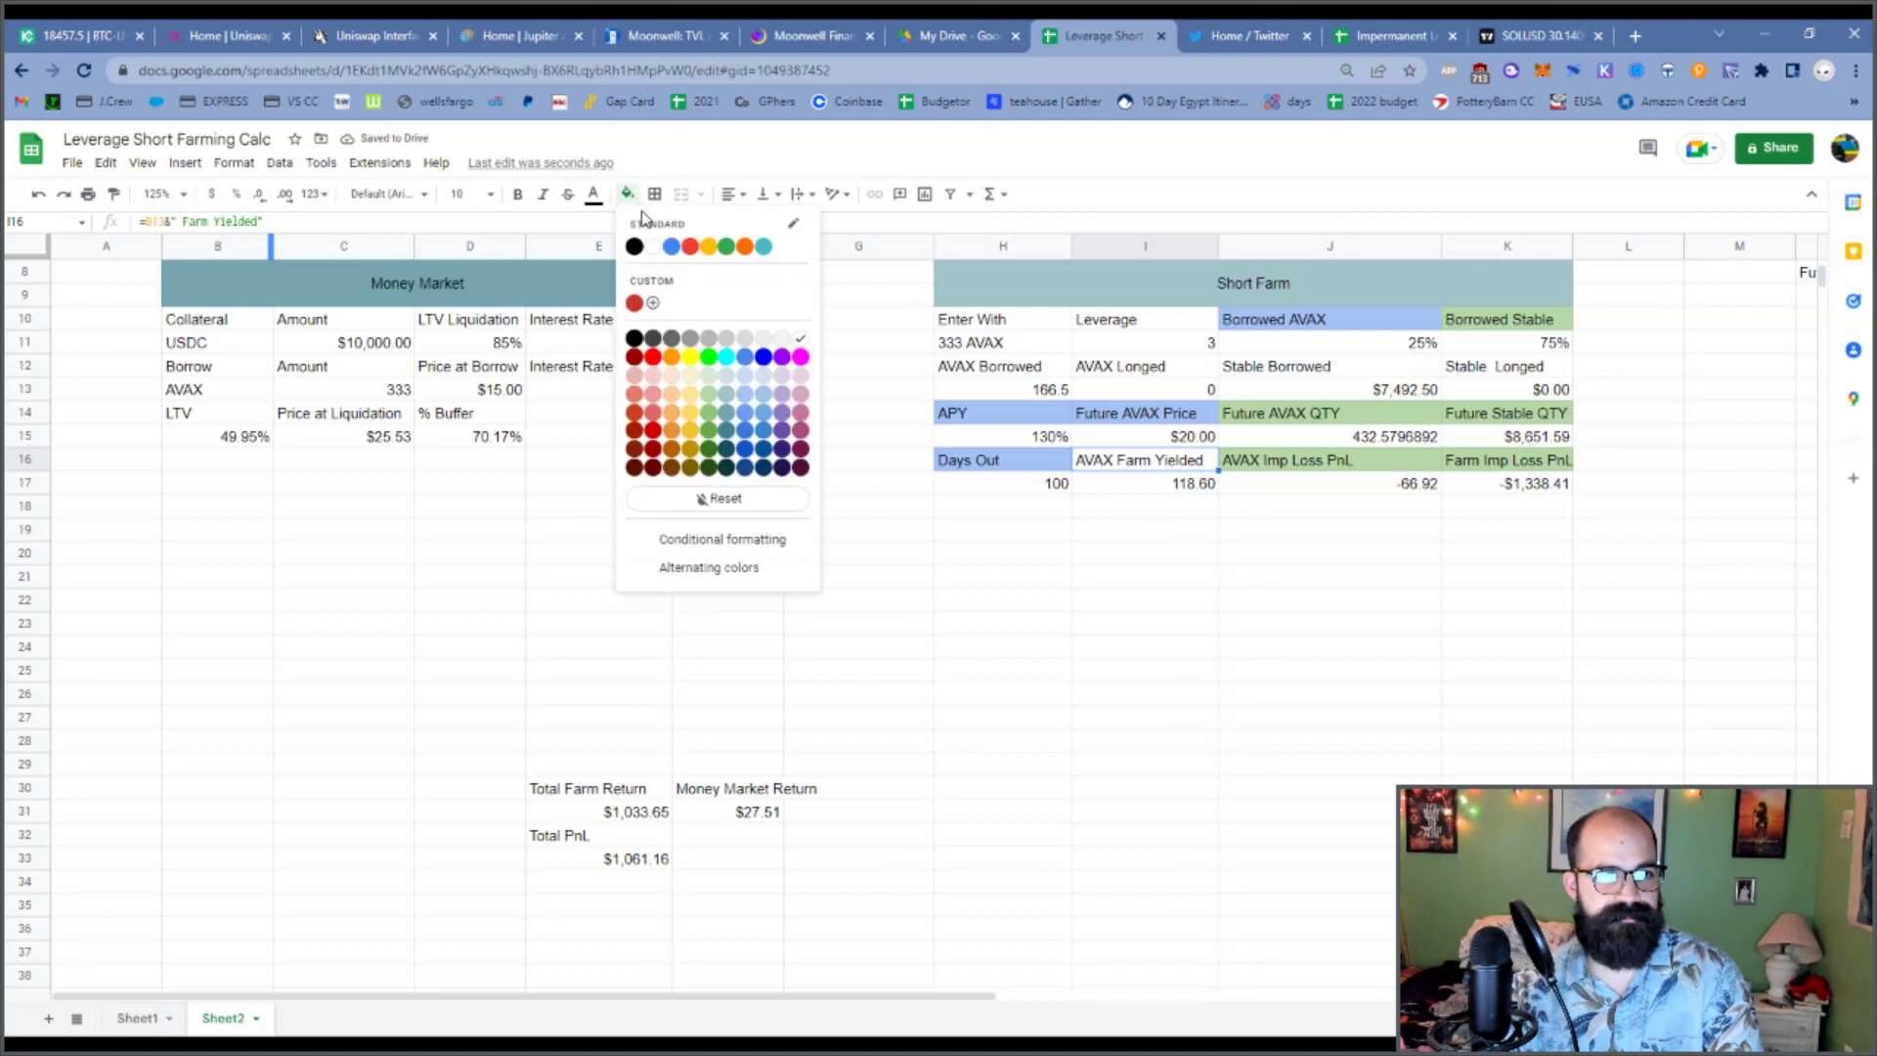
click(1022, 613)
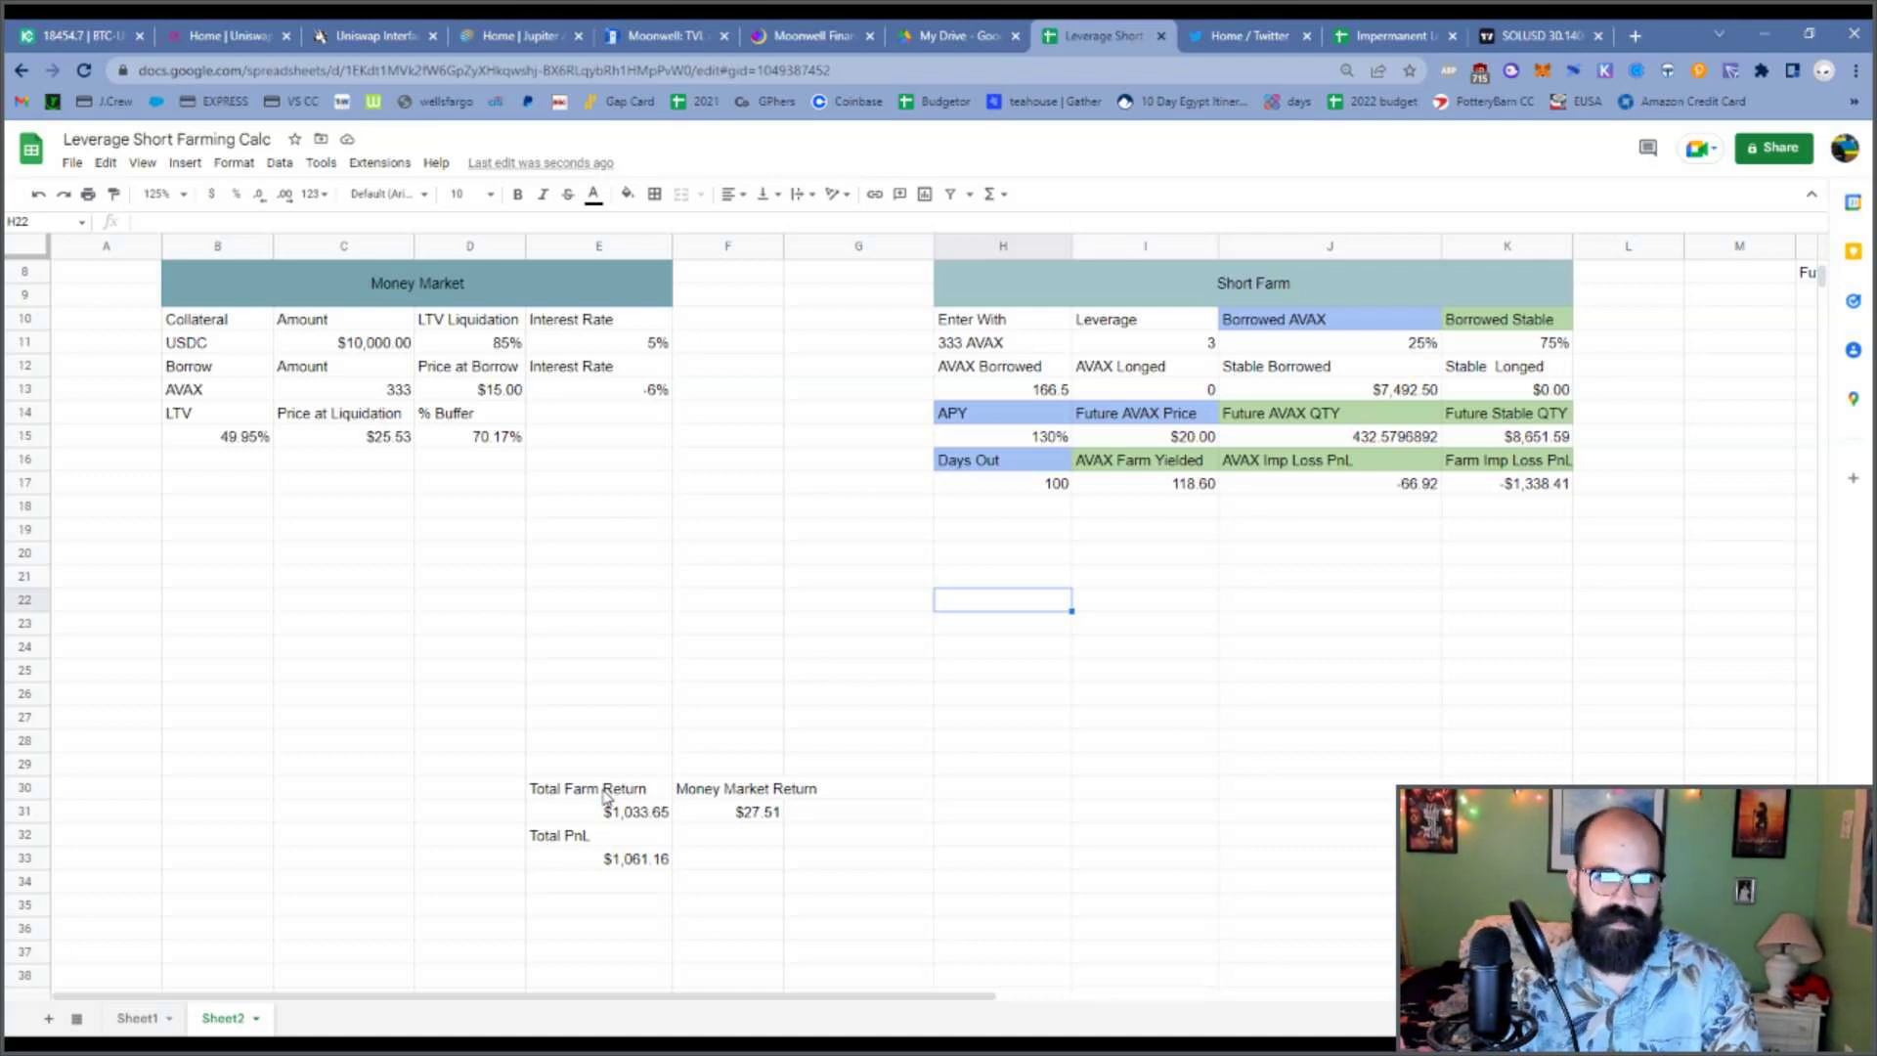
Move the Total Farm Return and Money Market Return labels and values from E30:F31 to H18:I19.
drag(663, 791, 748, 811)
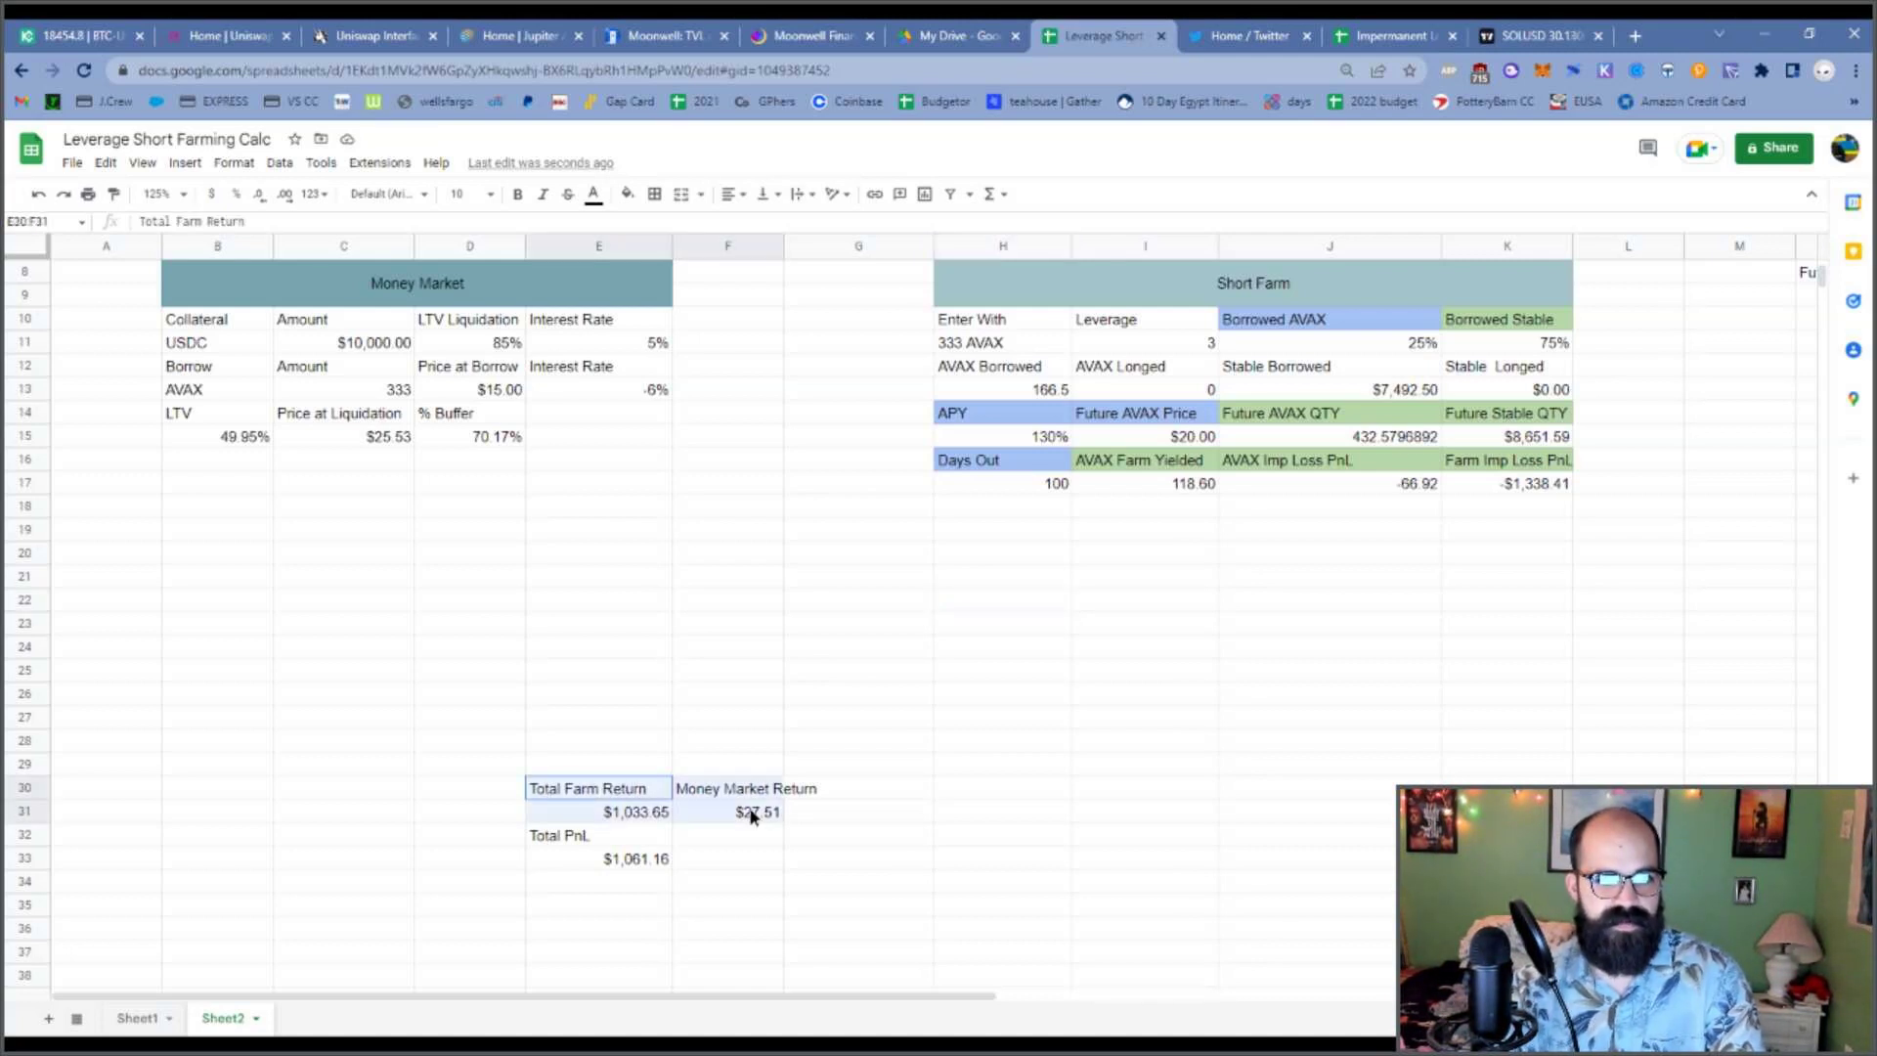
key(ctrl+x)
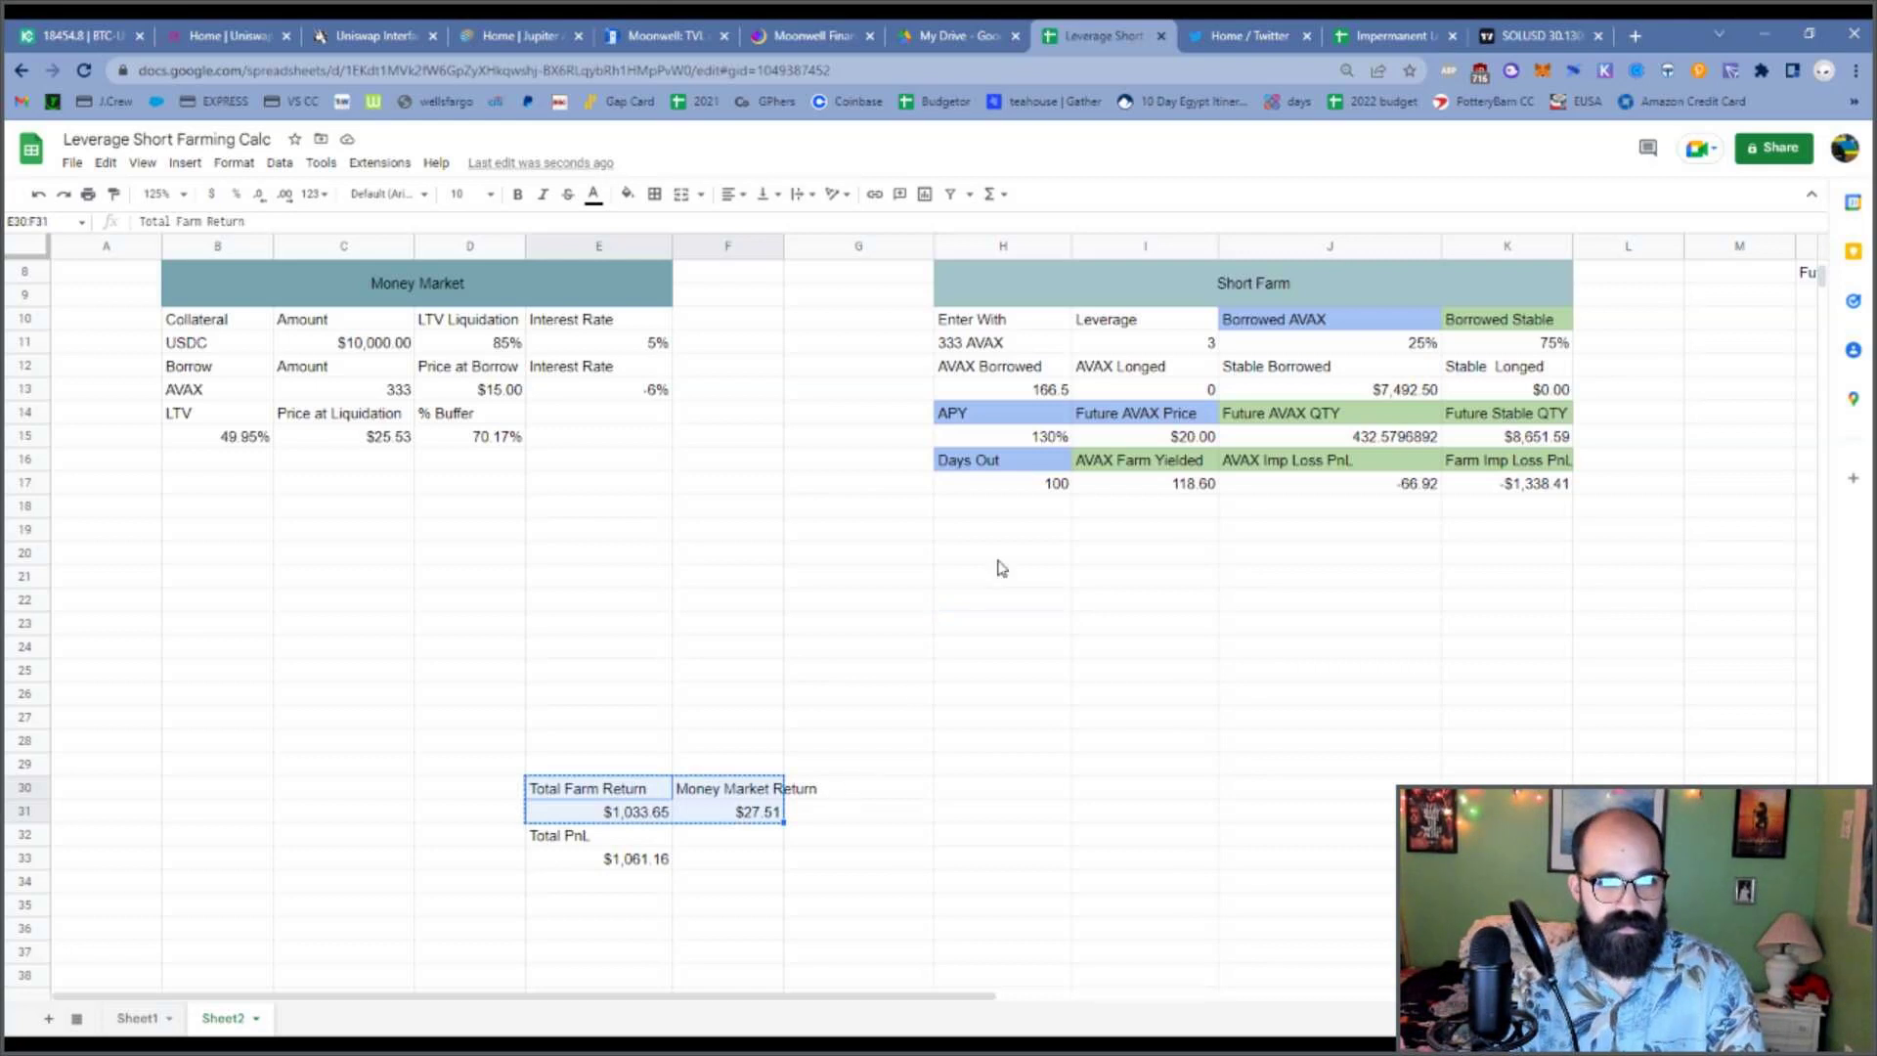
click(1038, 512)
key(ctrl+v)
click(848, 788)
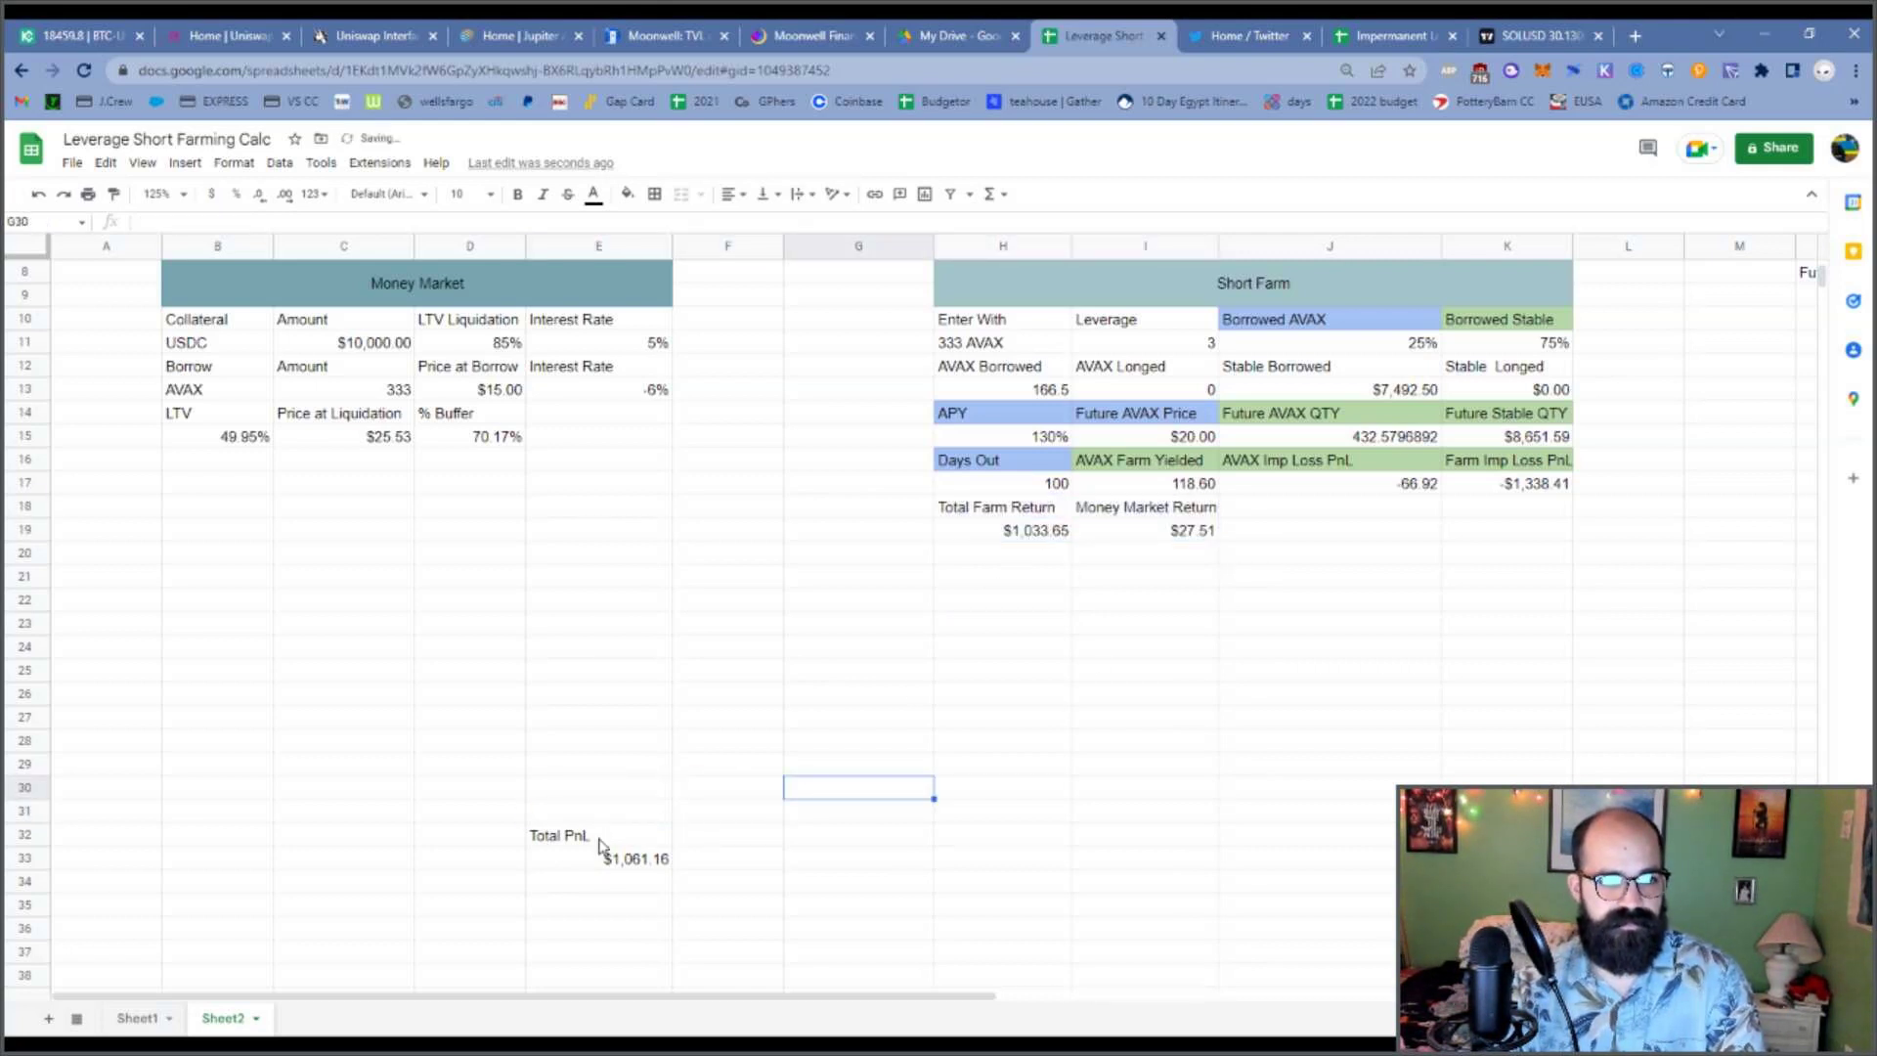
Move the Total PnL label from E32 to J18 and its value from E33 to K18.
click(604, 836)
click(1311, 511)
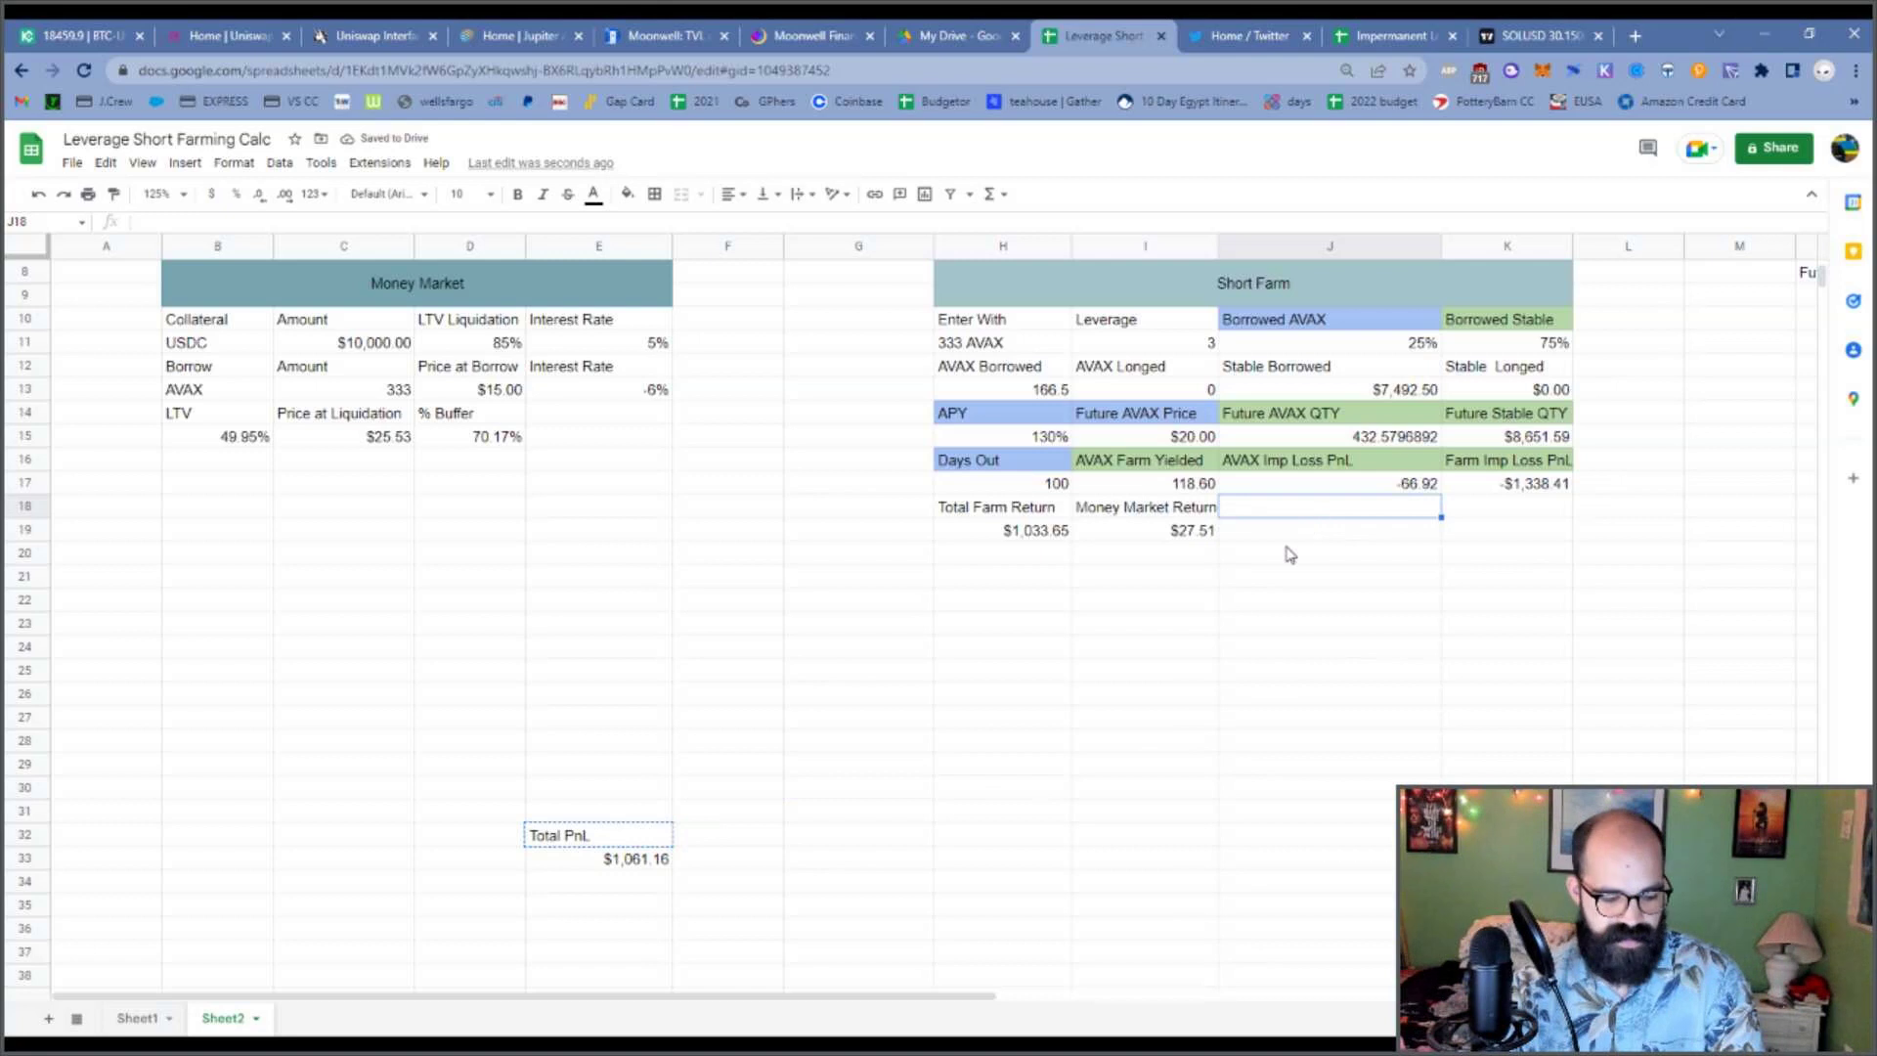
key(ctrl+v)
click(631, 858)
key(ctrl+x)
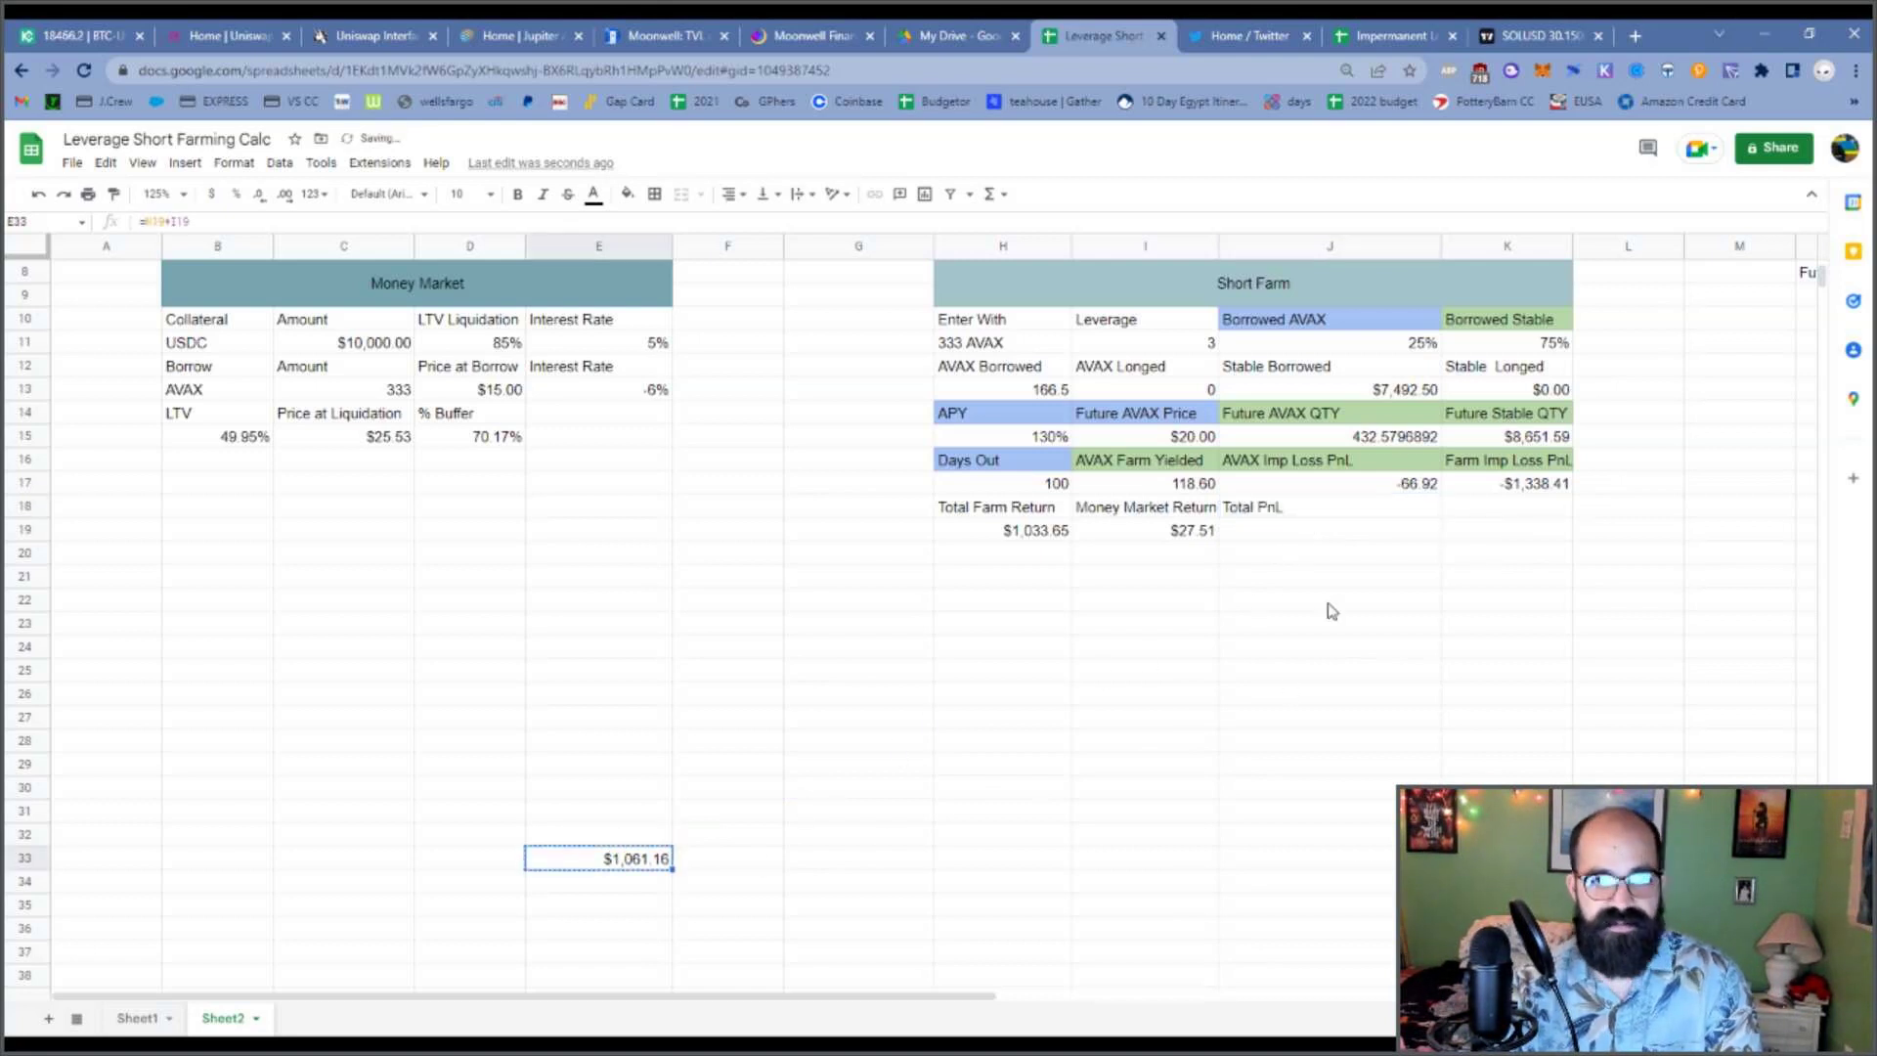
click(1498, 509)
key(ctrl+v)
drag(1329, 622, 1330, 646)
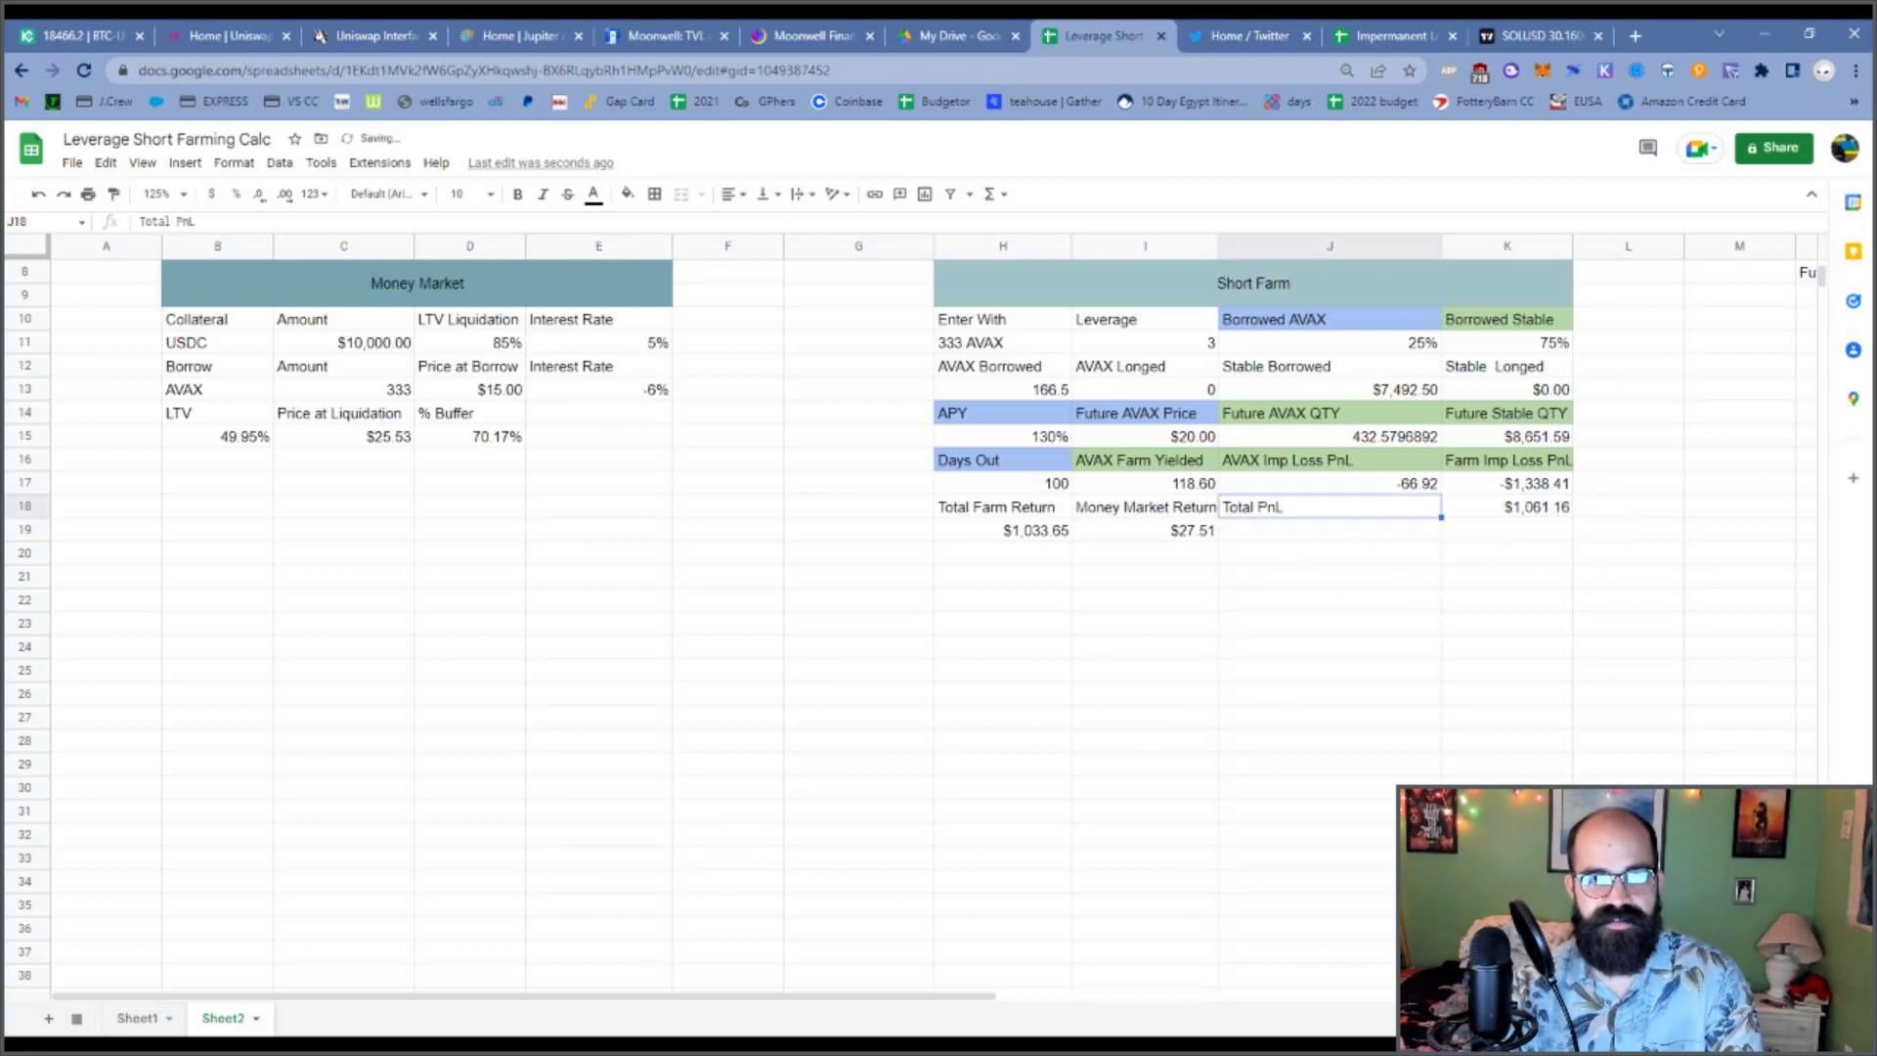
Merge the Total PnL label cells J18:J19 and the Total PnL value cells K18:K19 vertically.
drag(1329, 506, 1329, 530)
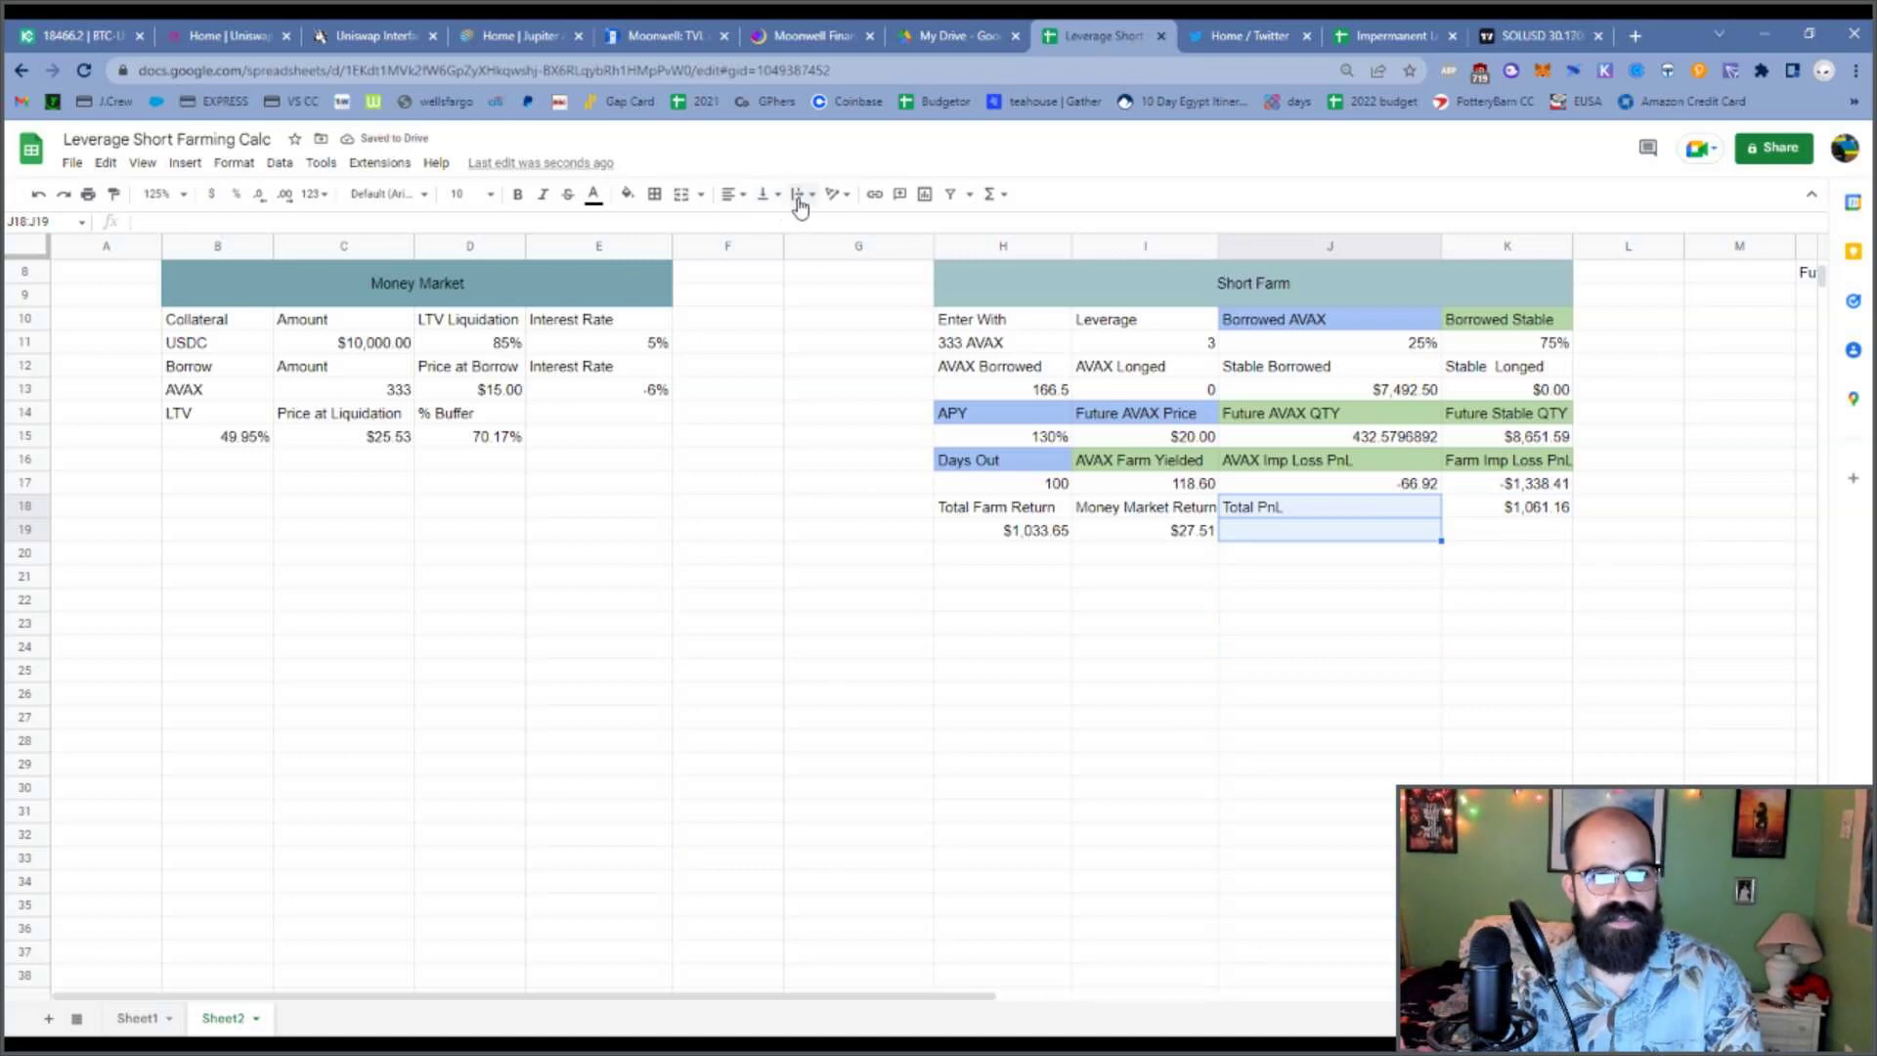
click(679, 202)
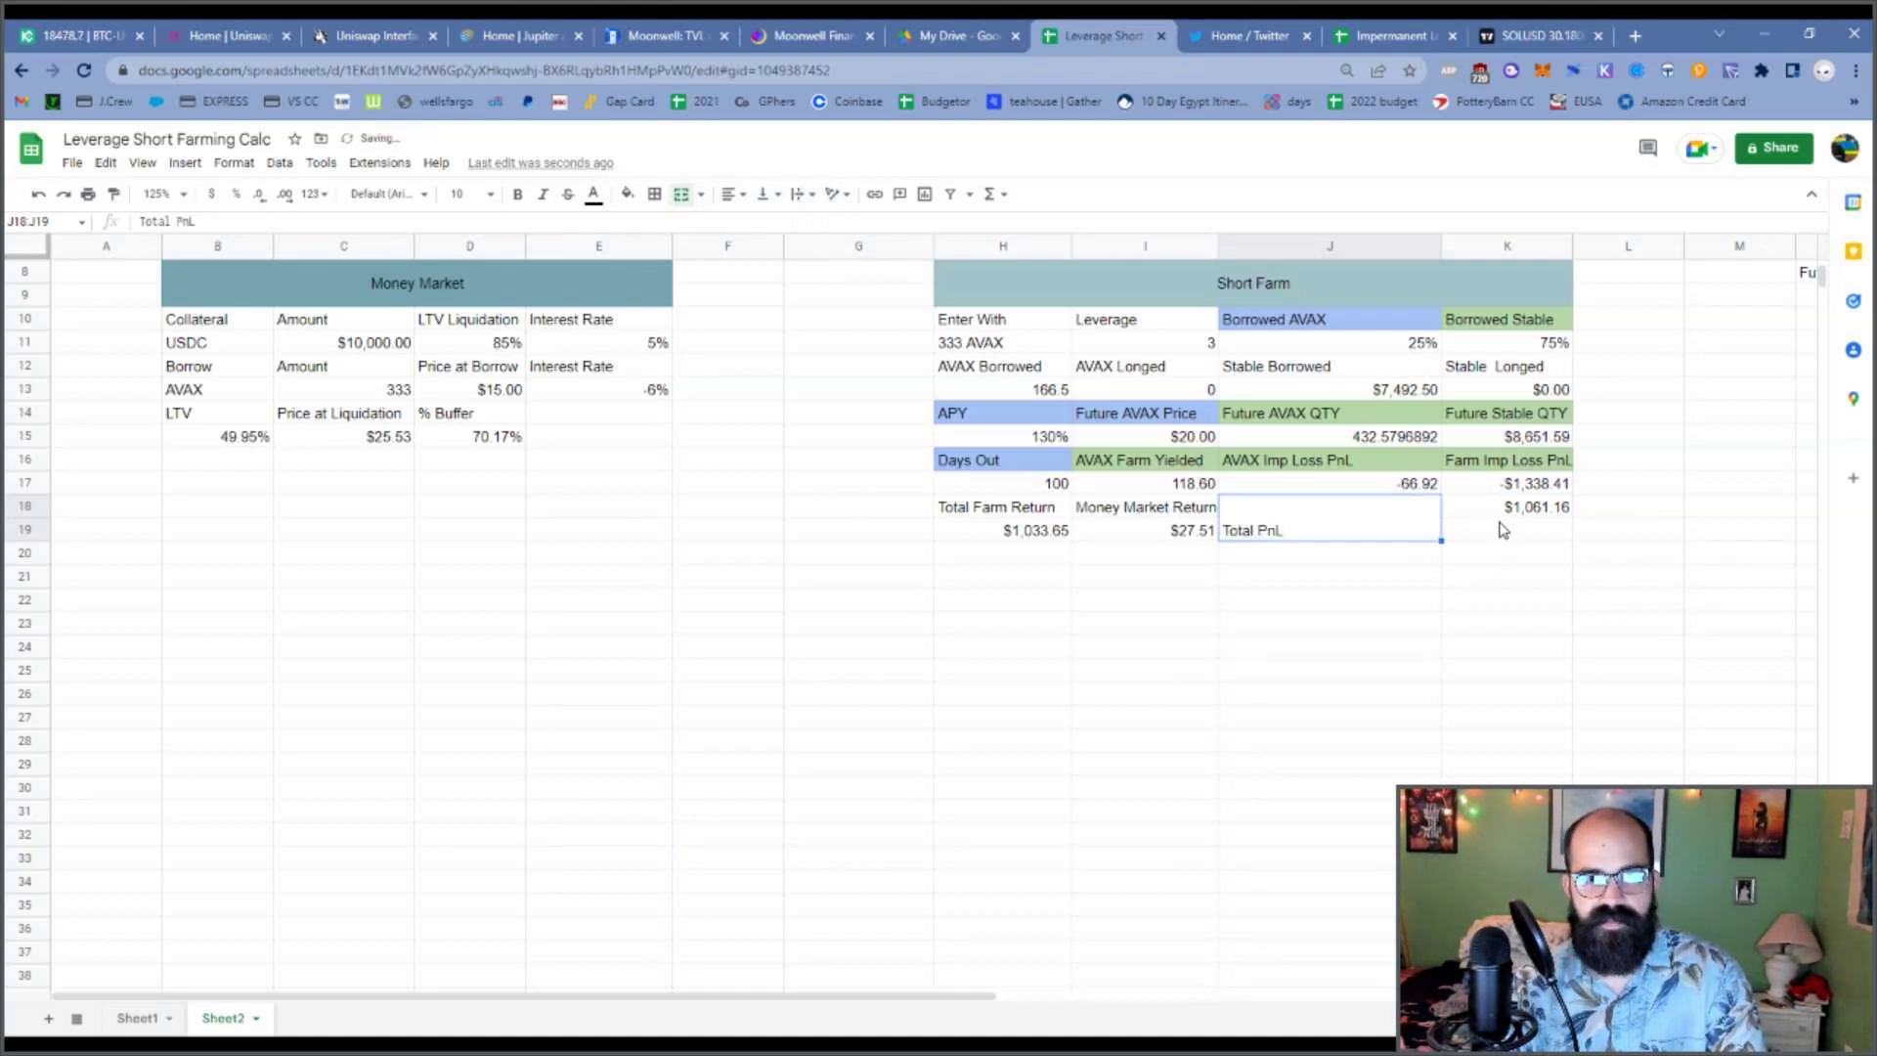
drag(1500, 528, 1499, 507)
click(681, 194)
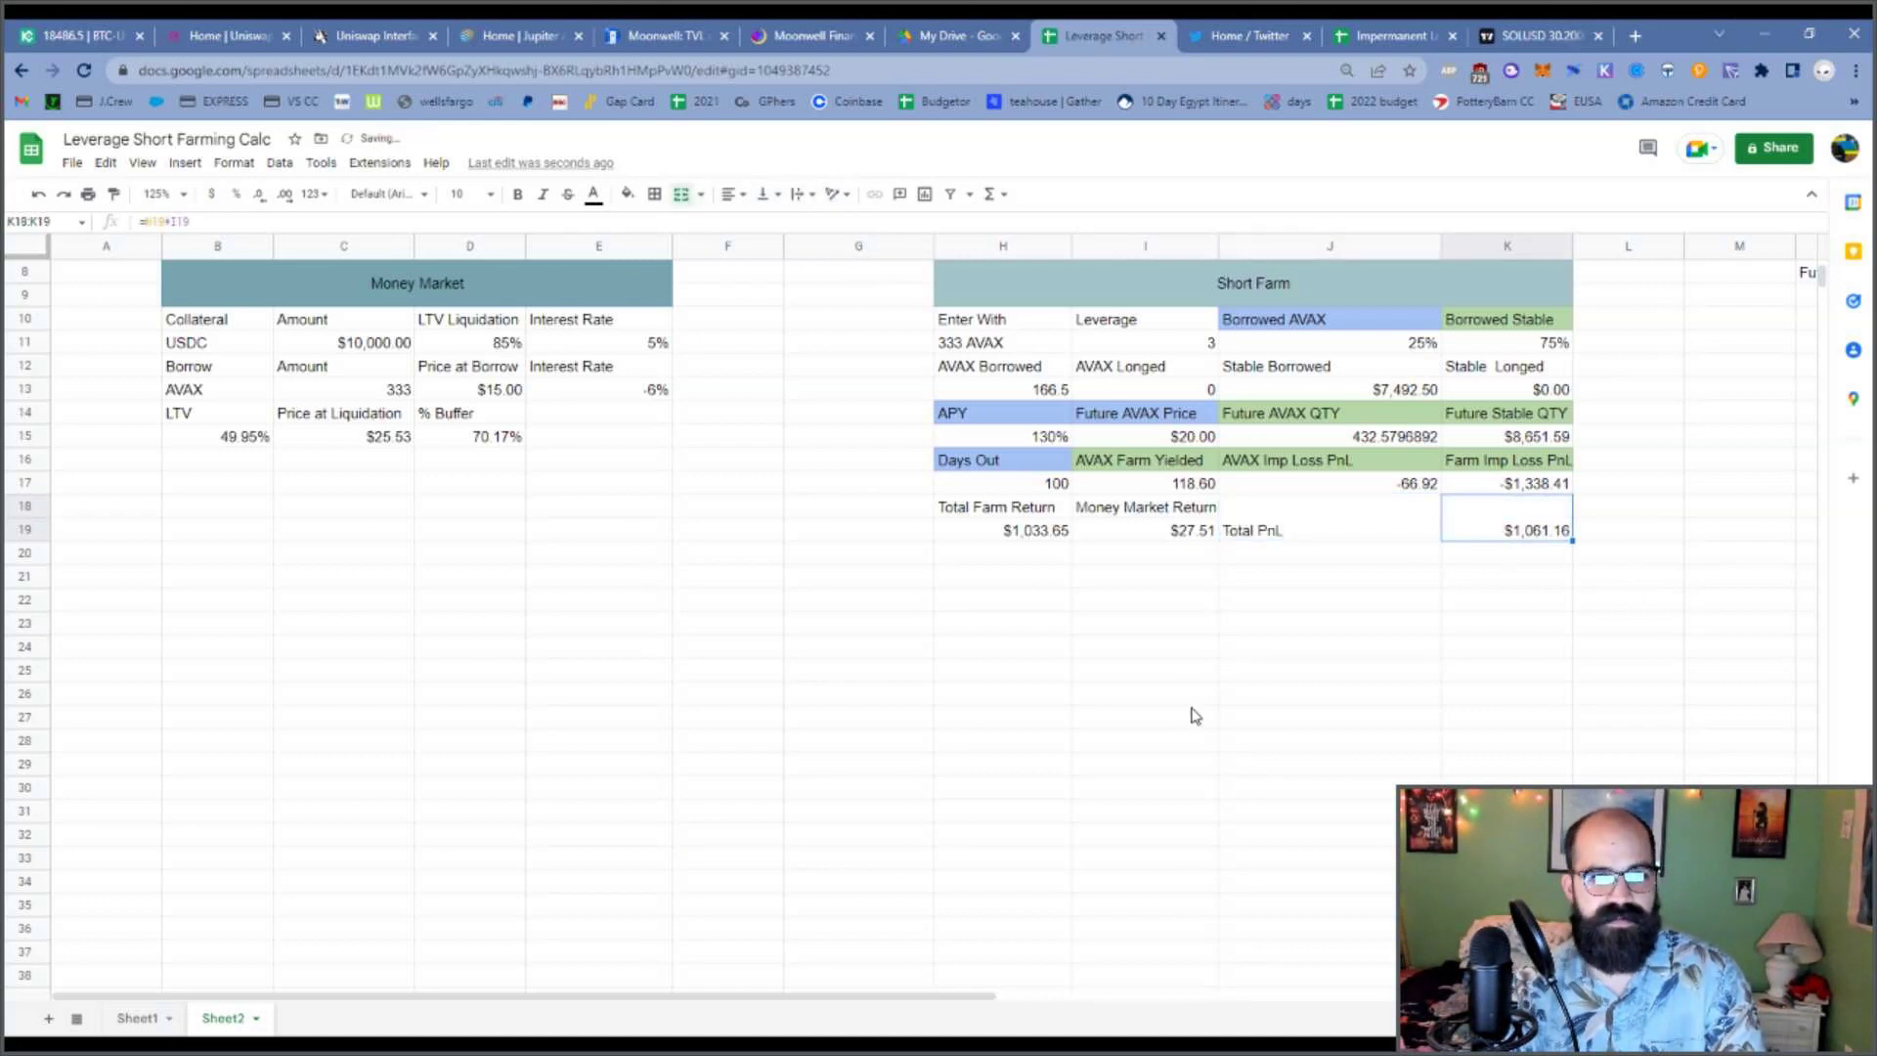
Center the merged Total PnL label and value in J18:K19 both horizontally and vertically.
shift+click(1331, 526)
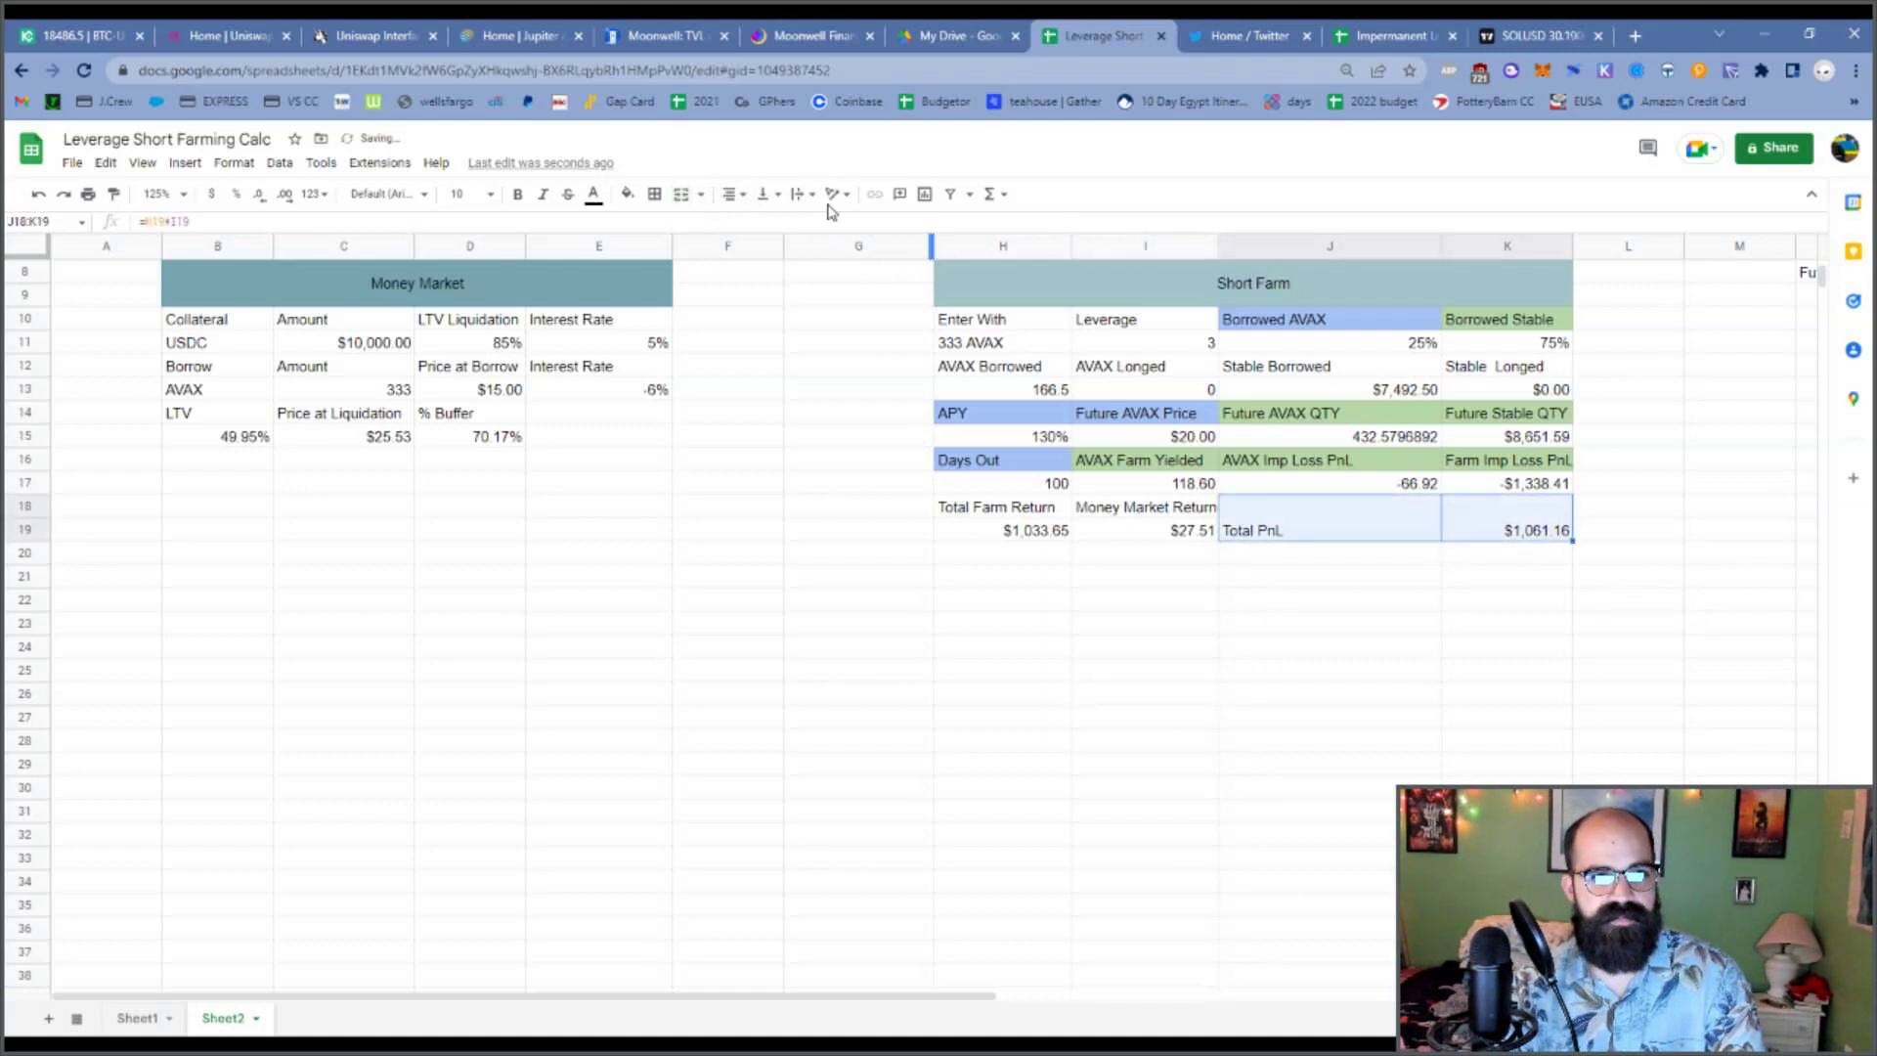
click(731, 194)
click(752, 223)
click(763, 194)
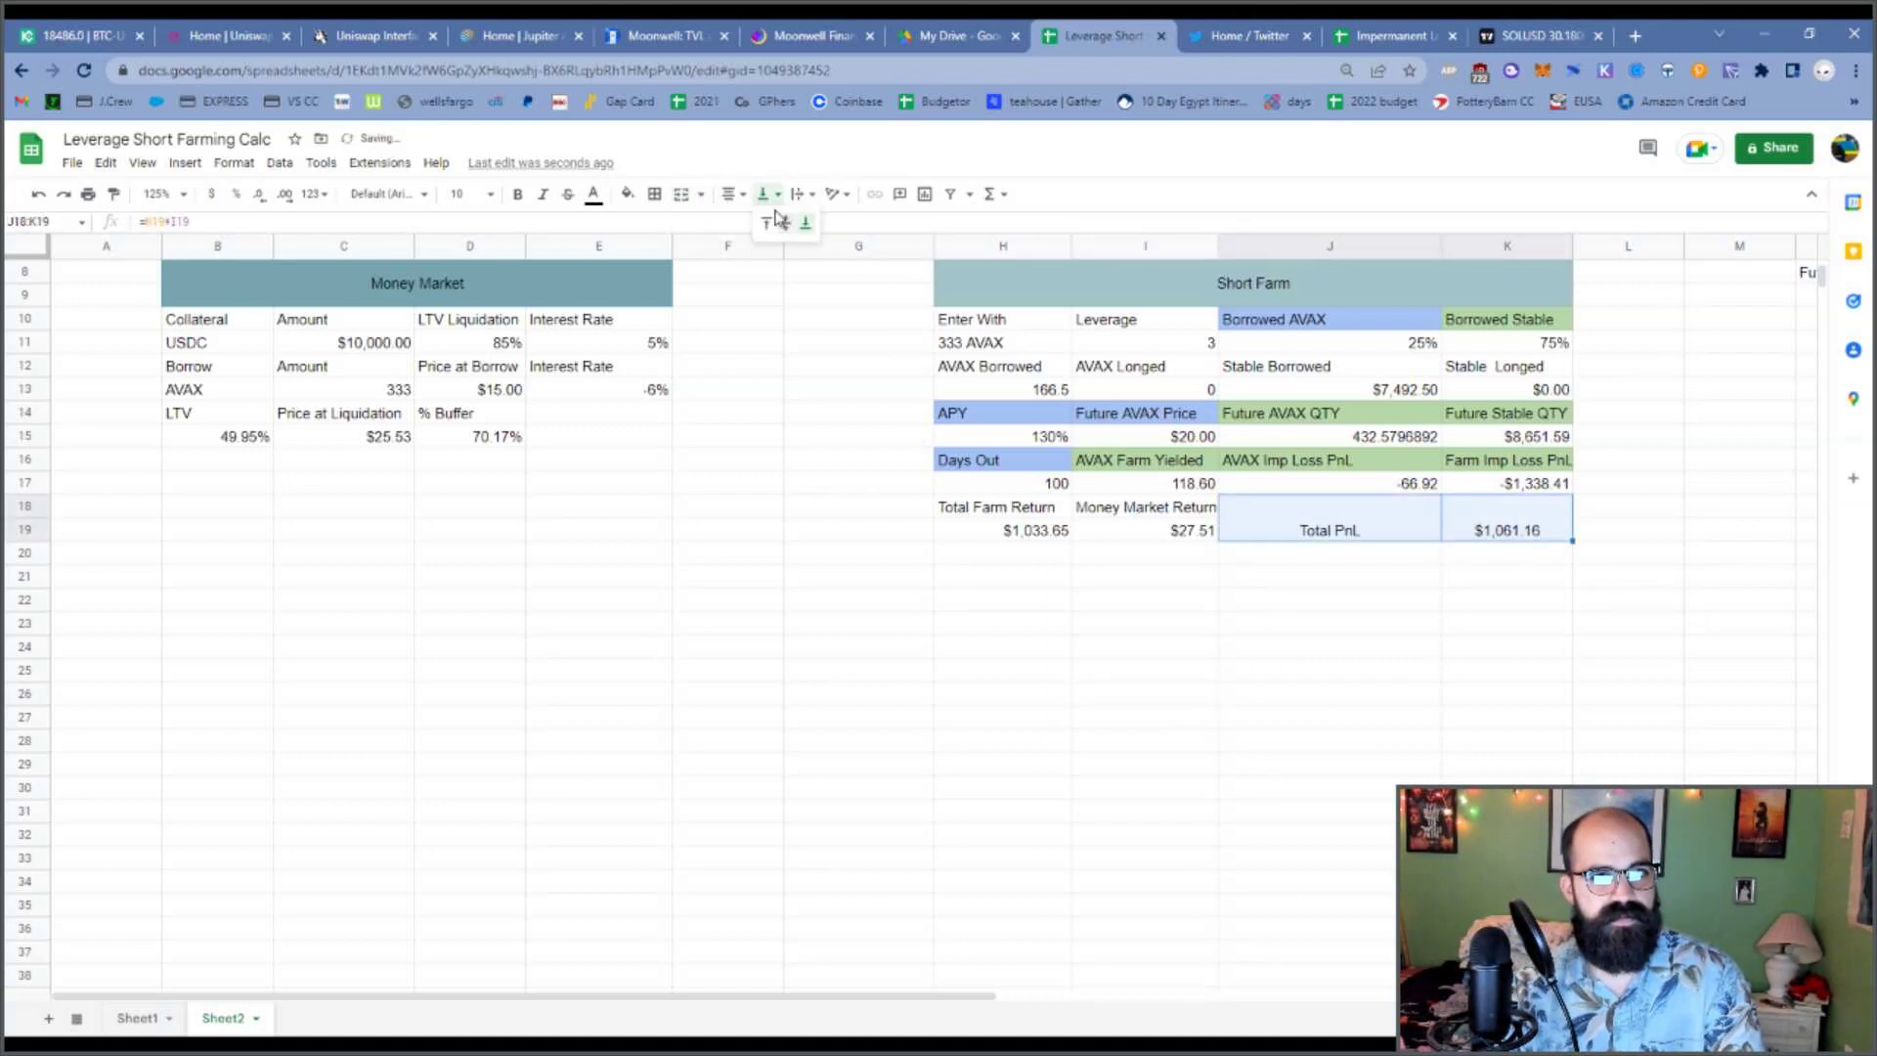
click(772, 223)
click(1143, 694)
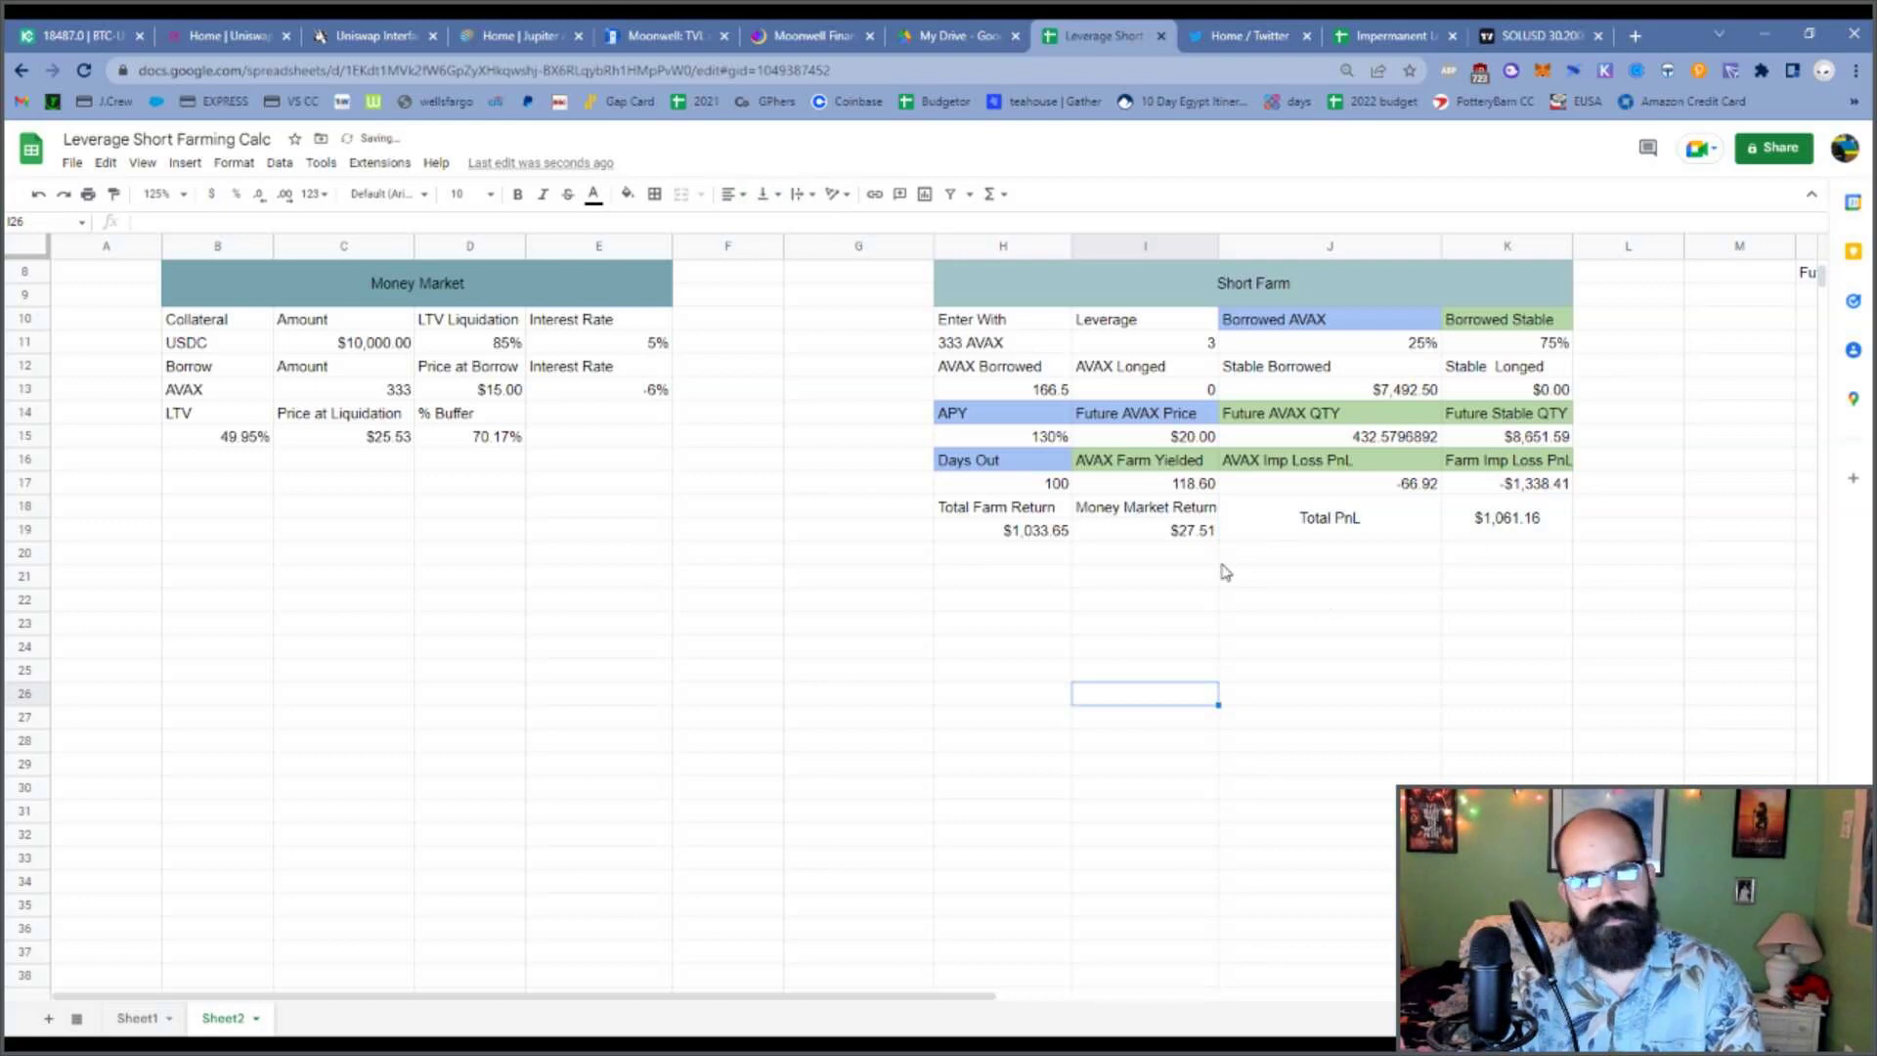
scroll(700, 626, up, 2)
scroll(700, 626, up, 1)
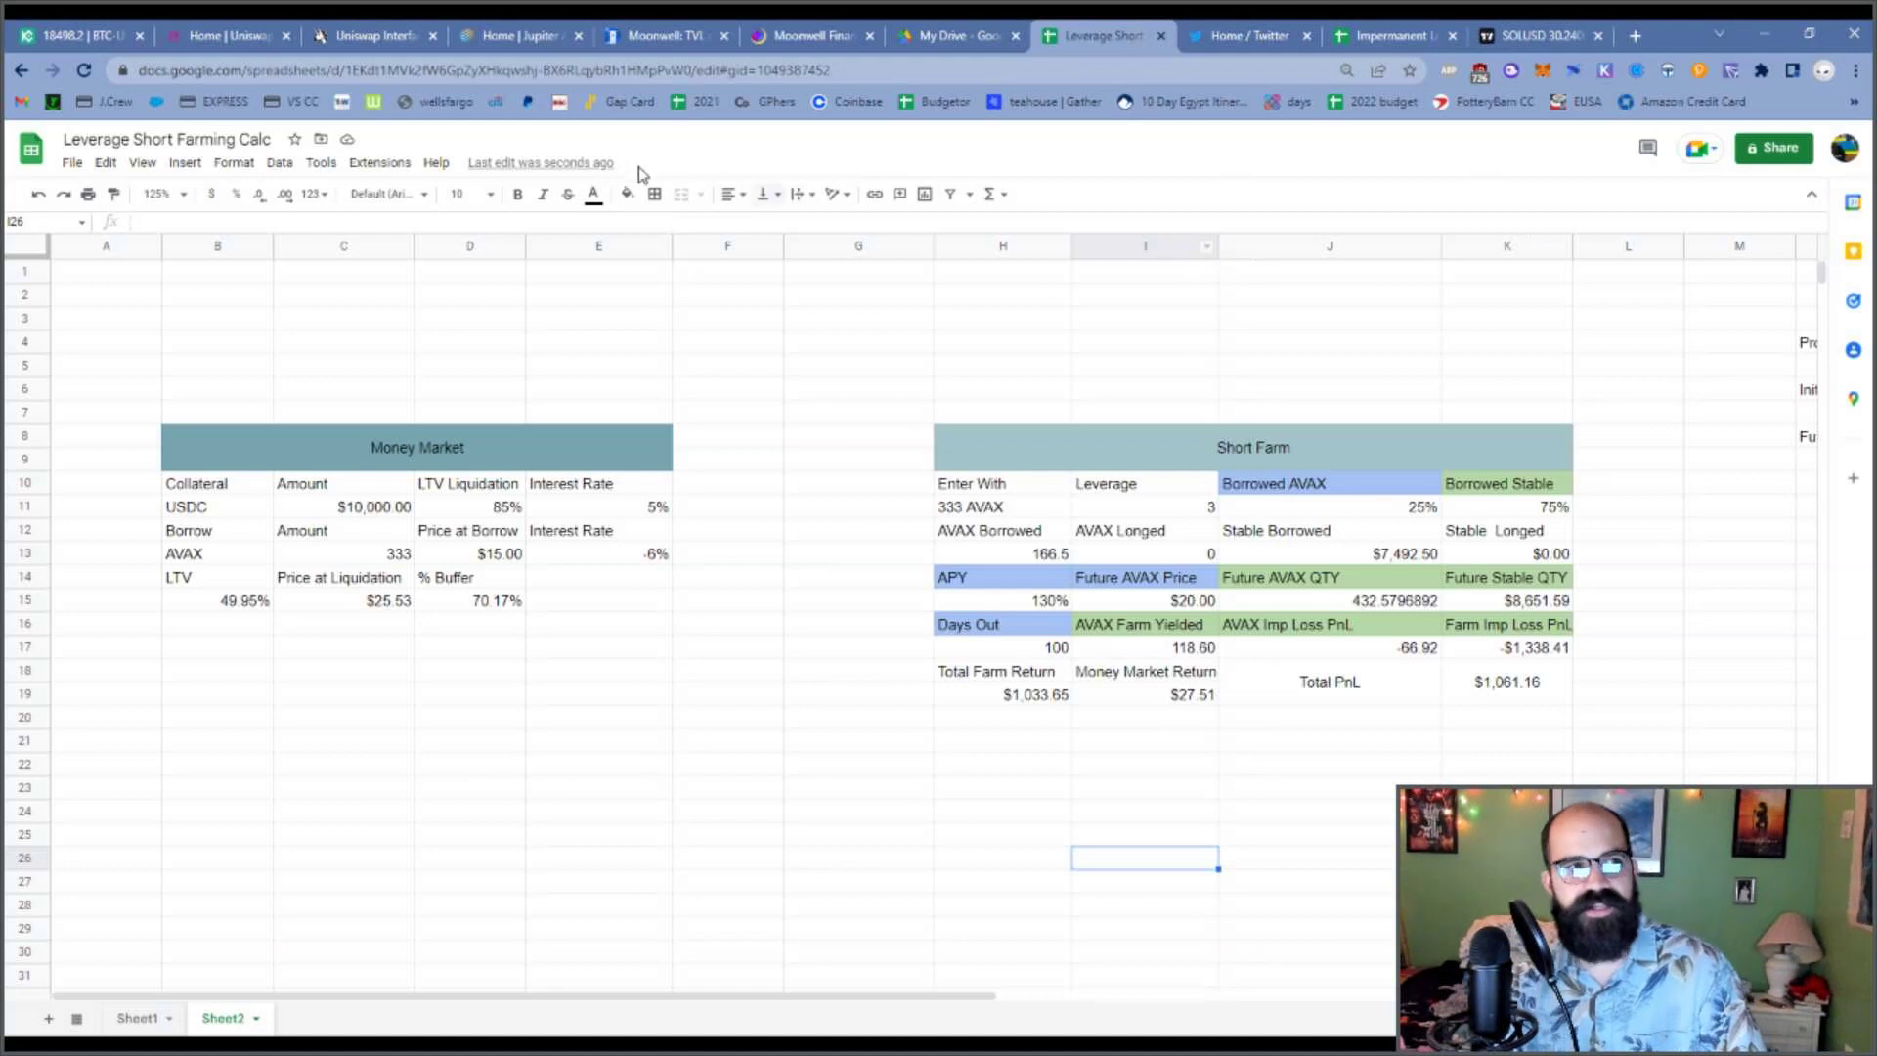
Open the Solend dashboard at solend.fi/dashboard in a new browser tab.
double_click(1634, 36)
click(1599, 35)
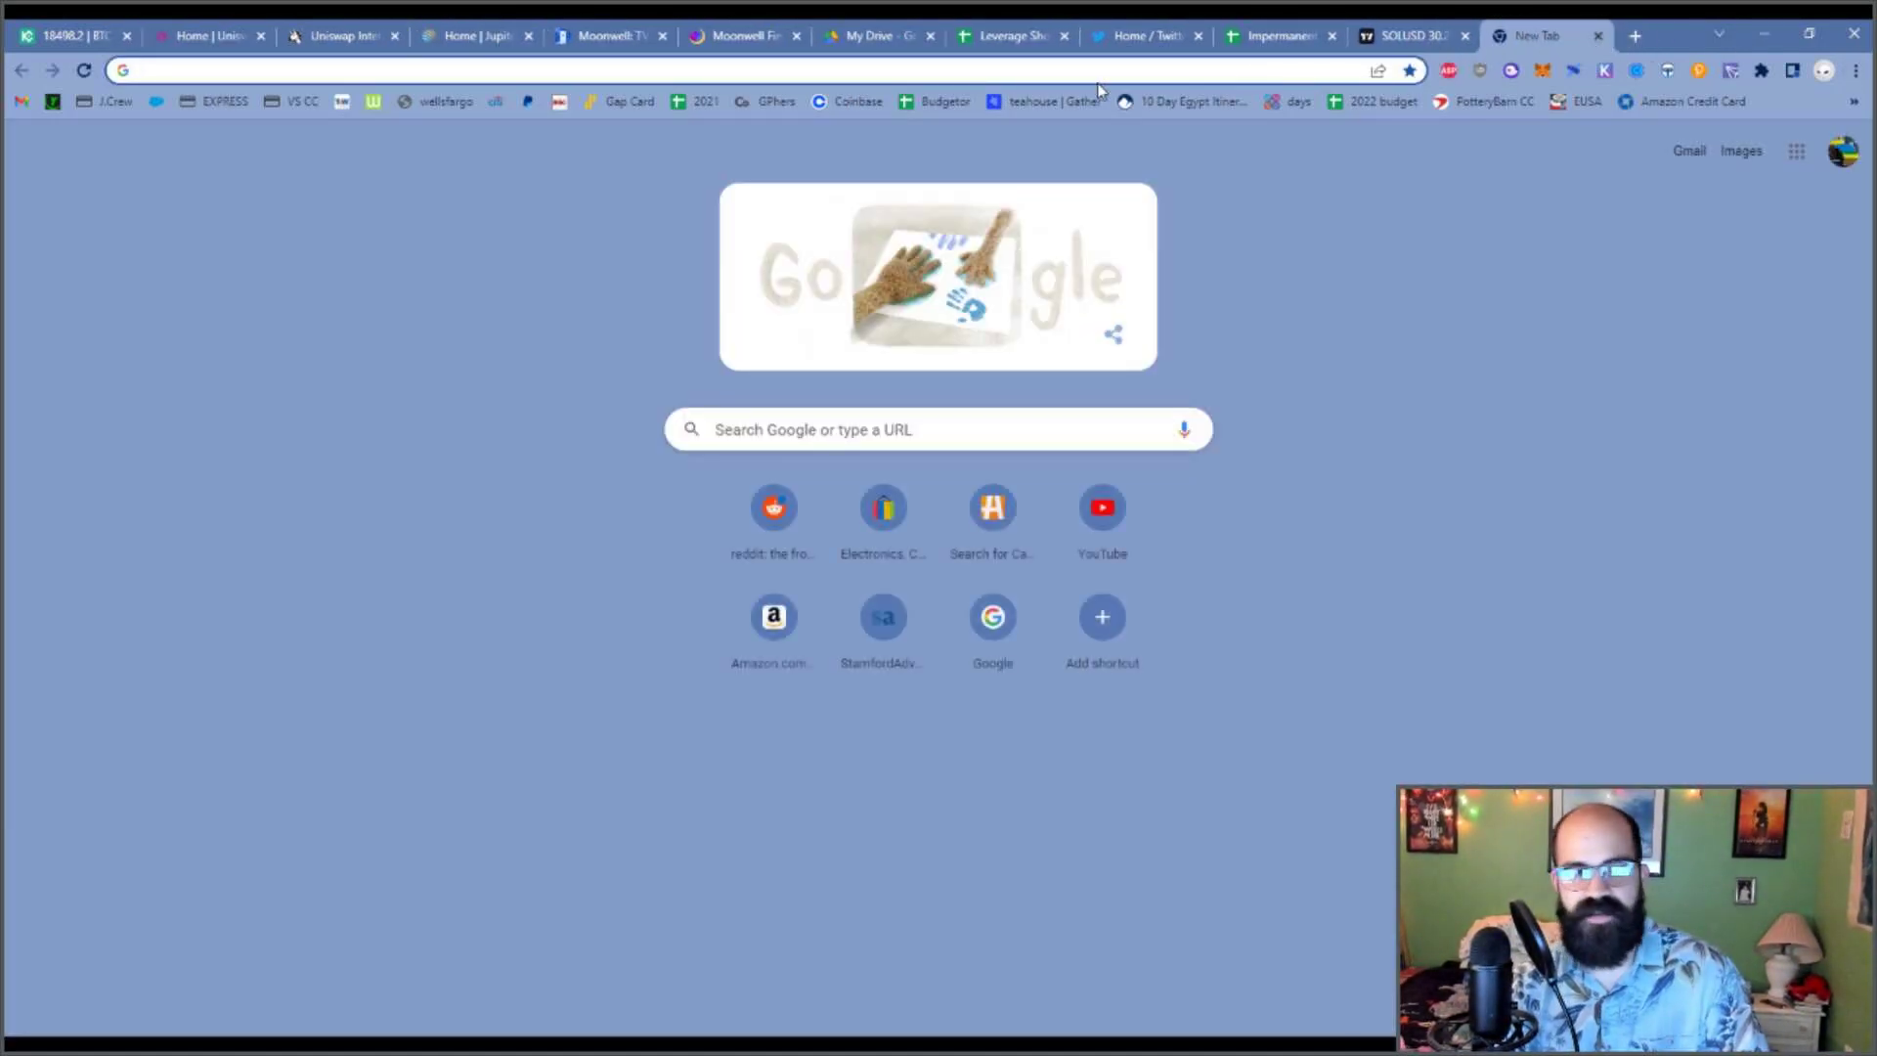
text(solend.fi/dashboard)
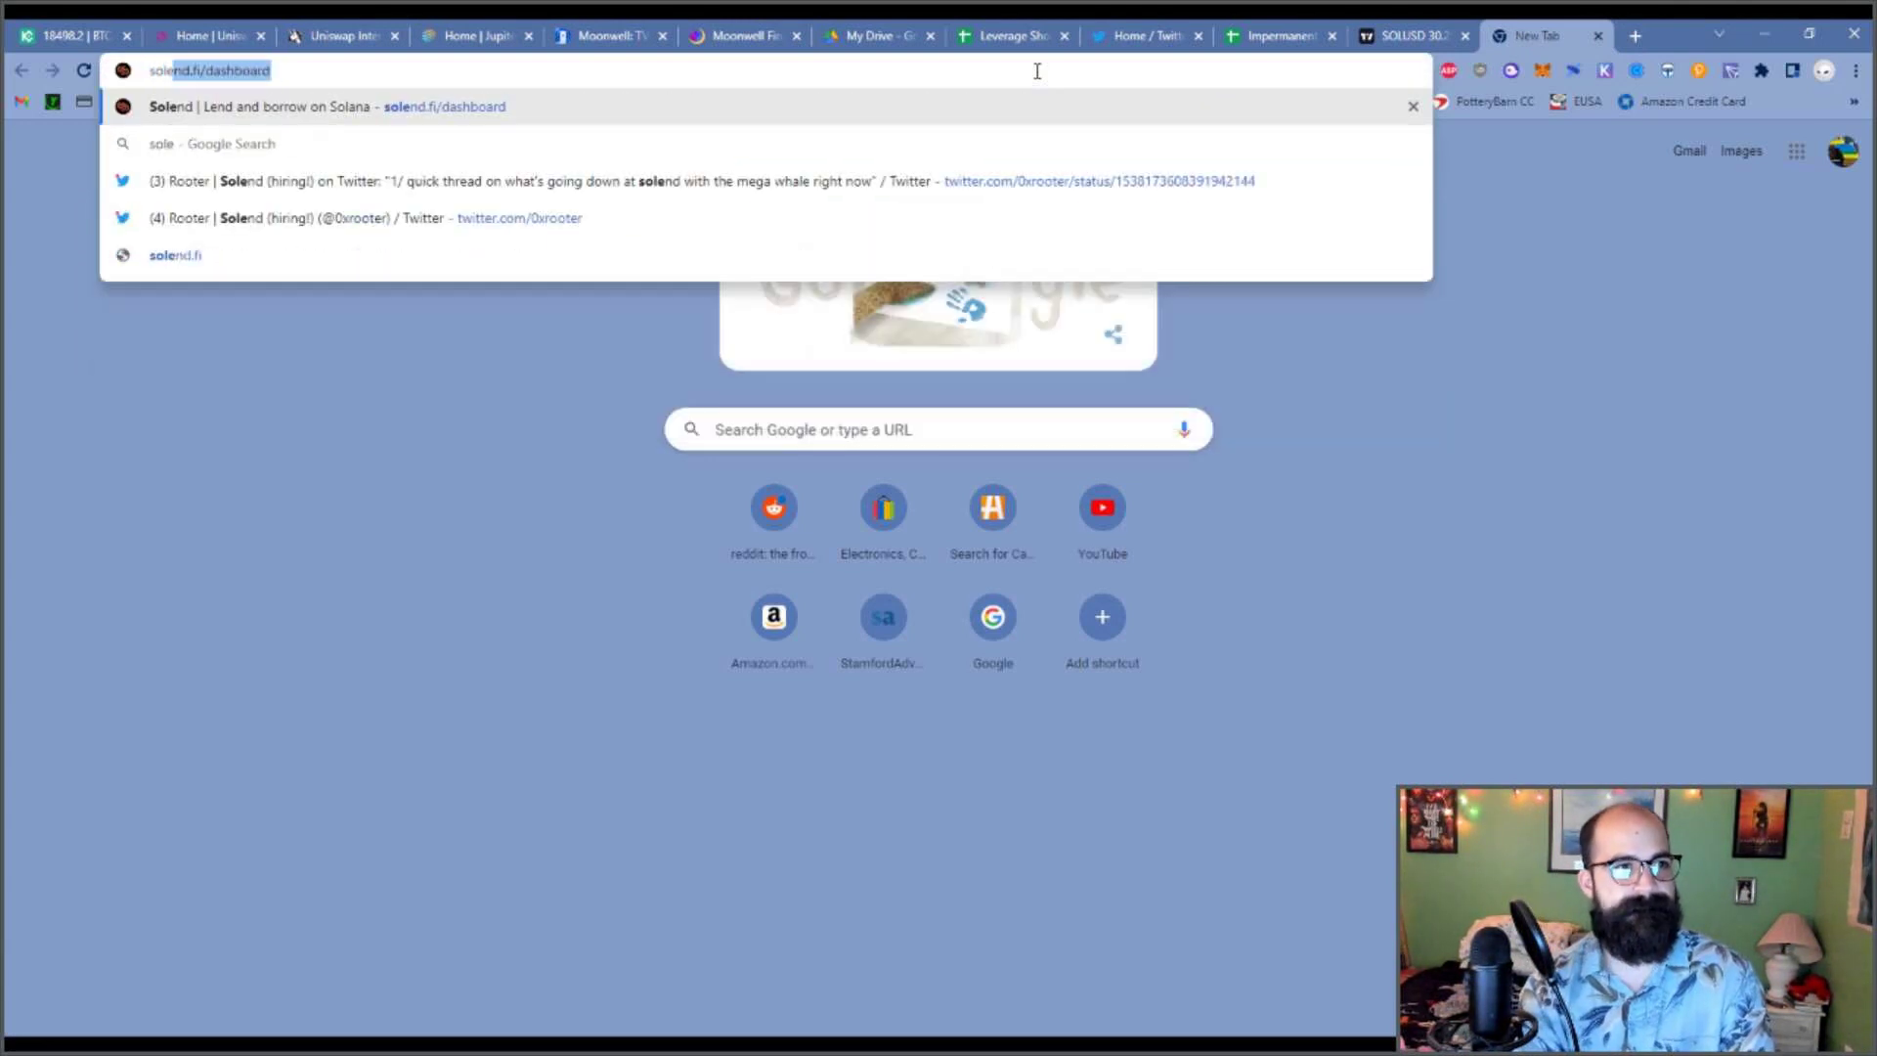
key(Return)
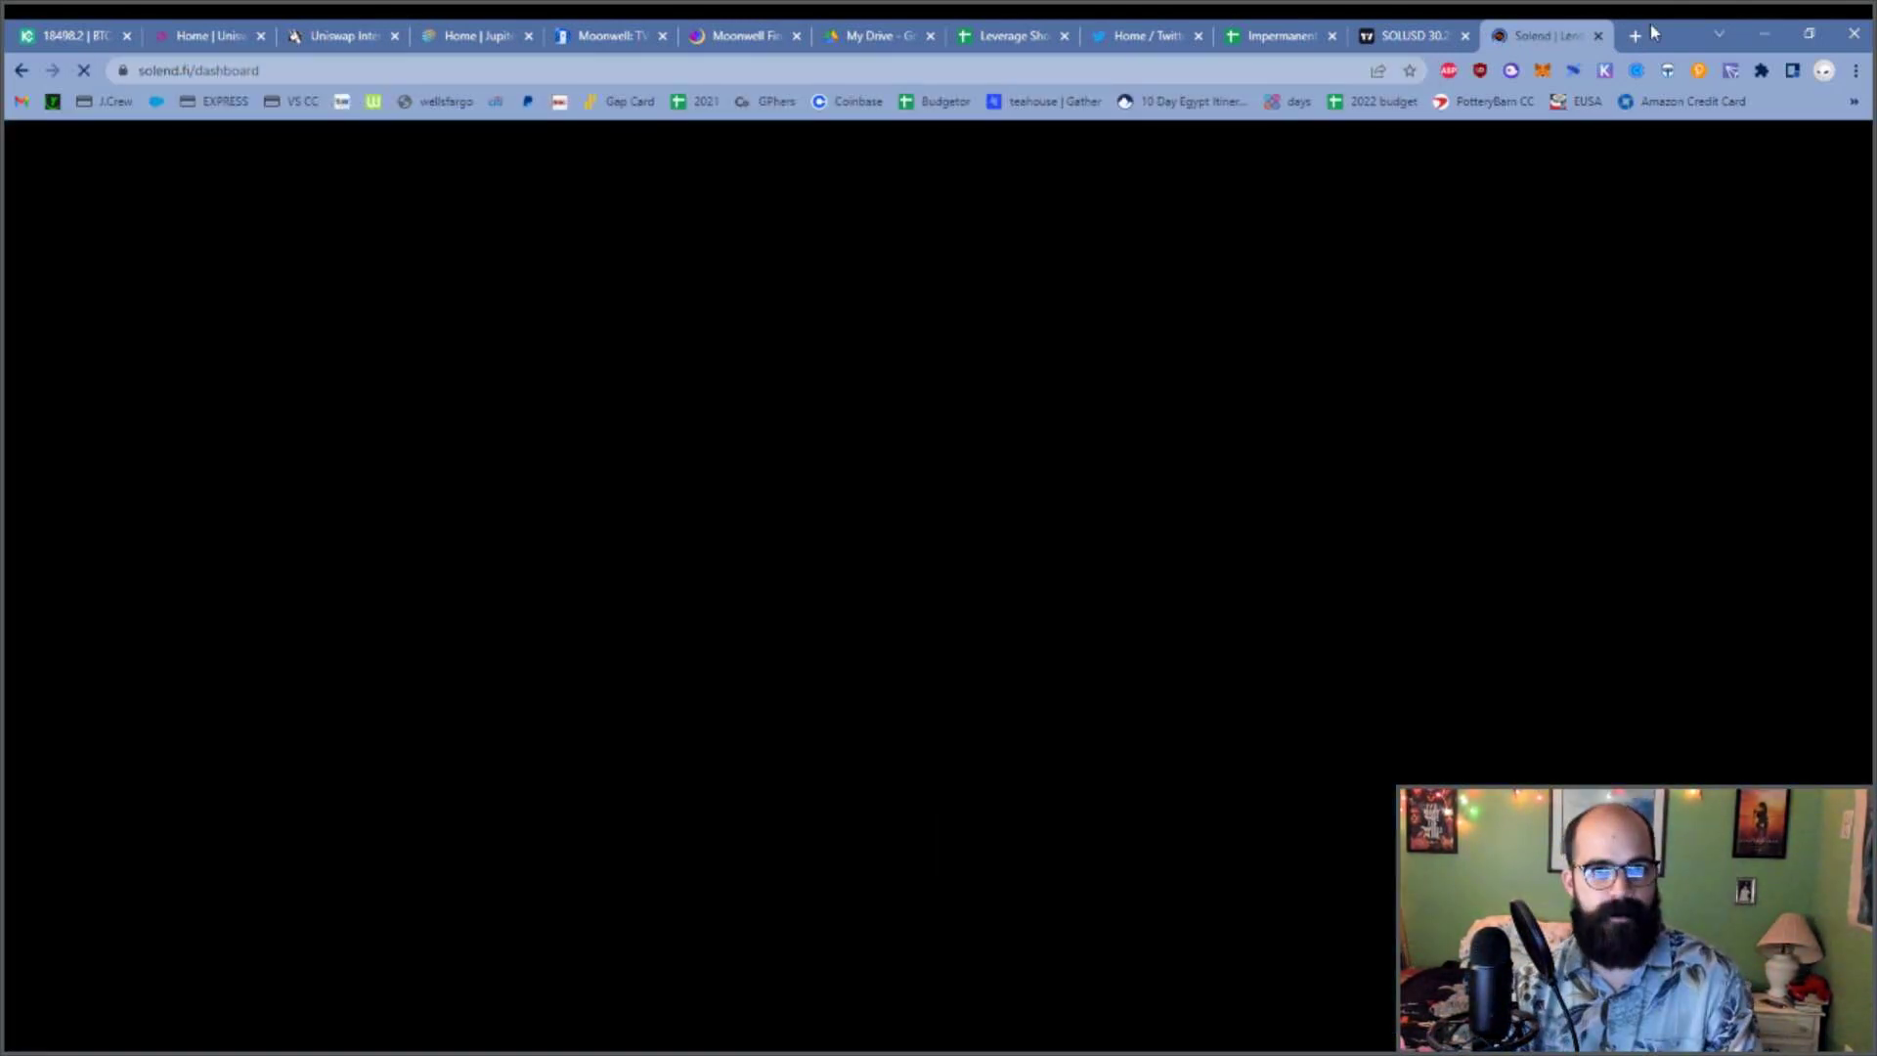
Open the Francium website, francium.io, in another new browser tab.
click(1635, 35)
click(1028, 67)
text(solana)
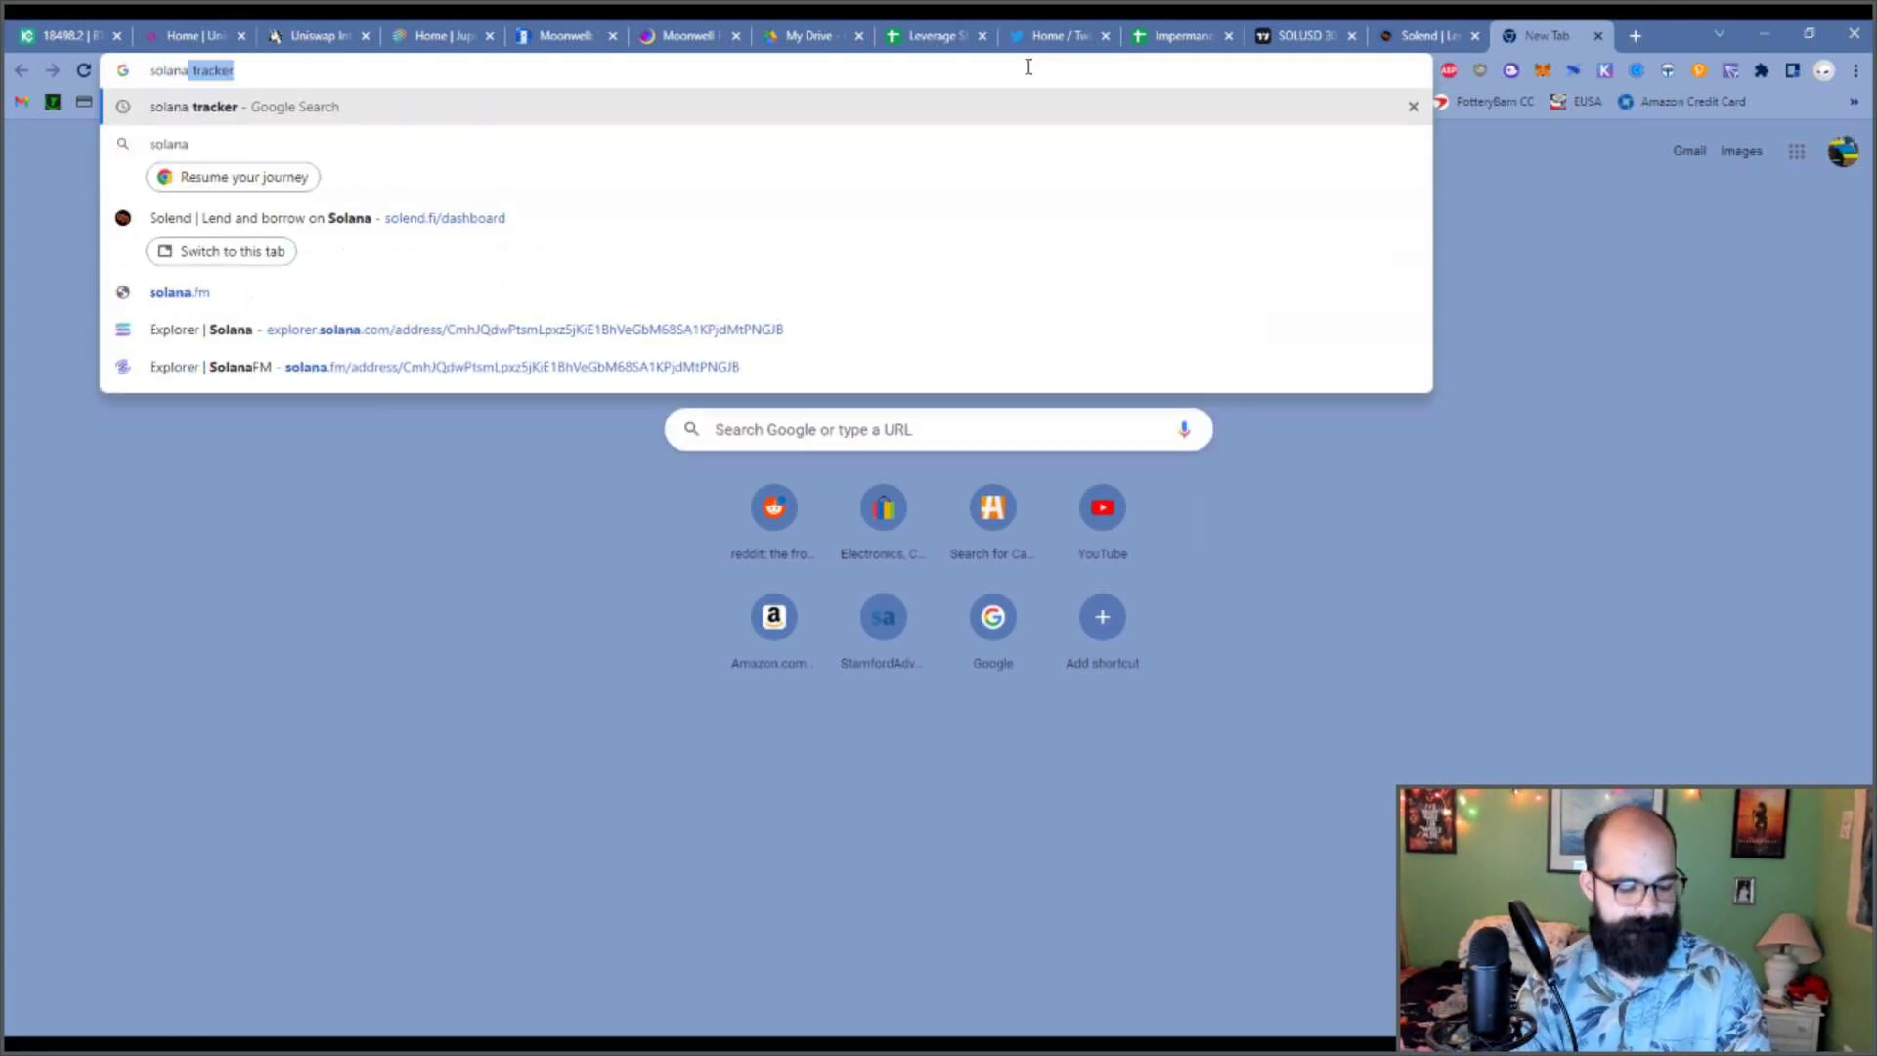
key(ctrl+a)
text(fran)
key(Return)
Switch to Solend and review the Main Pool's supply and borrow rates together with the supplied and borrowed position.
click(1467, 31)
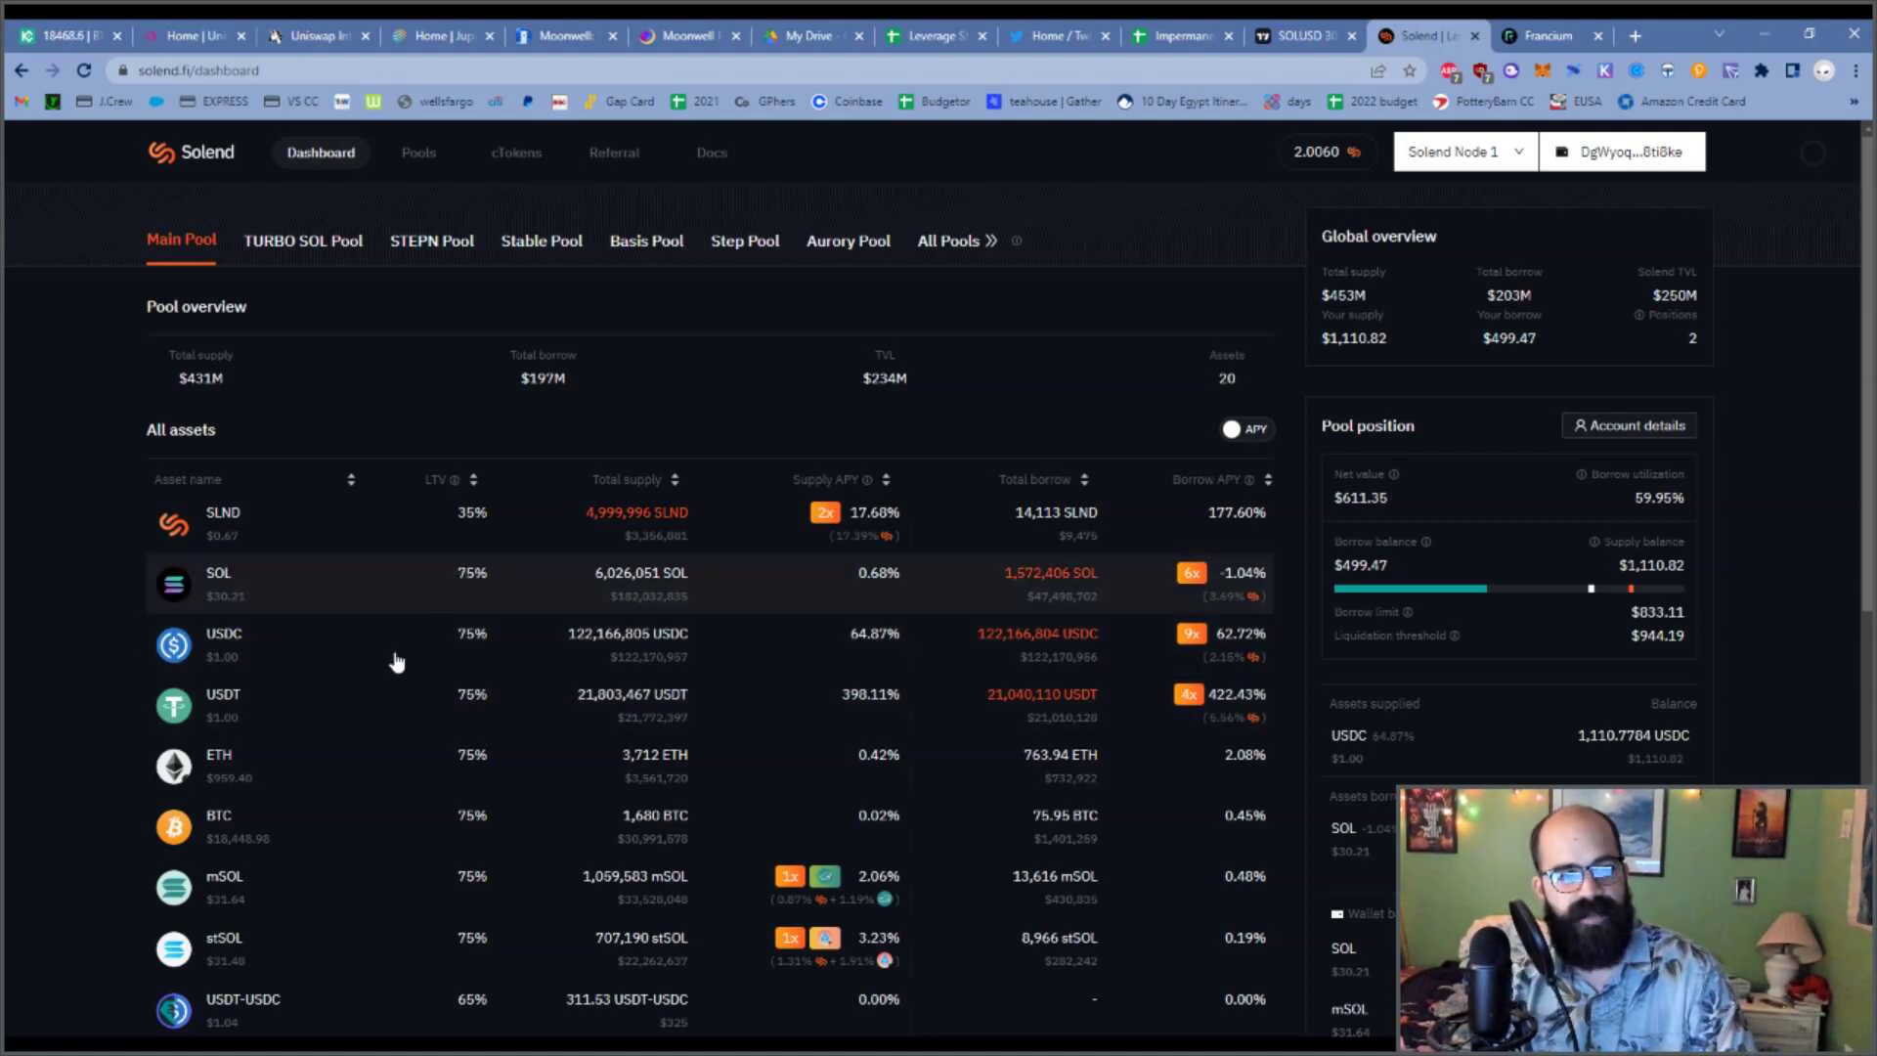
scroll(51, 649, down, 2)
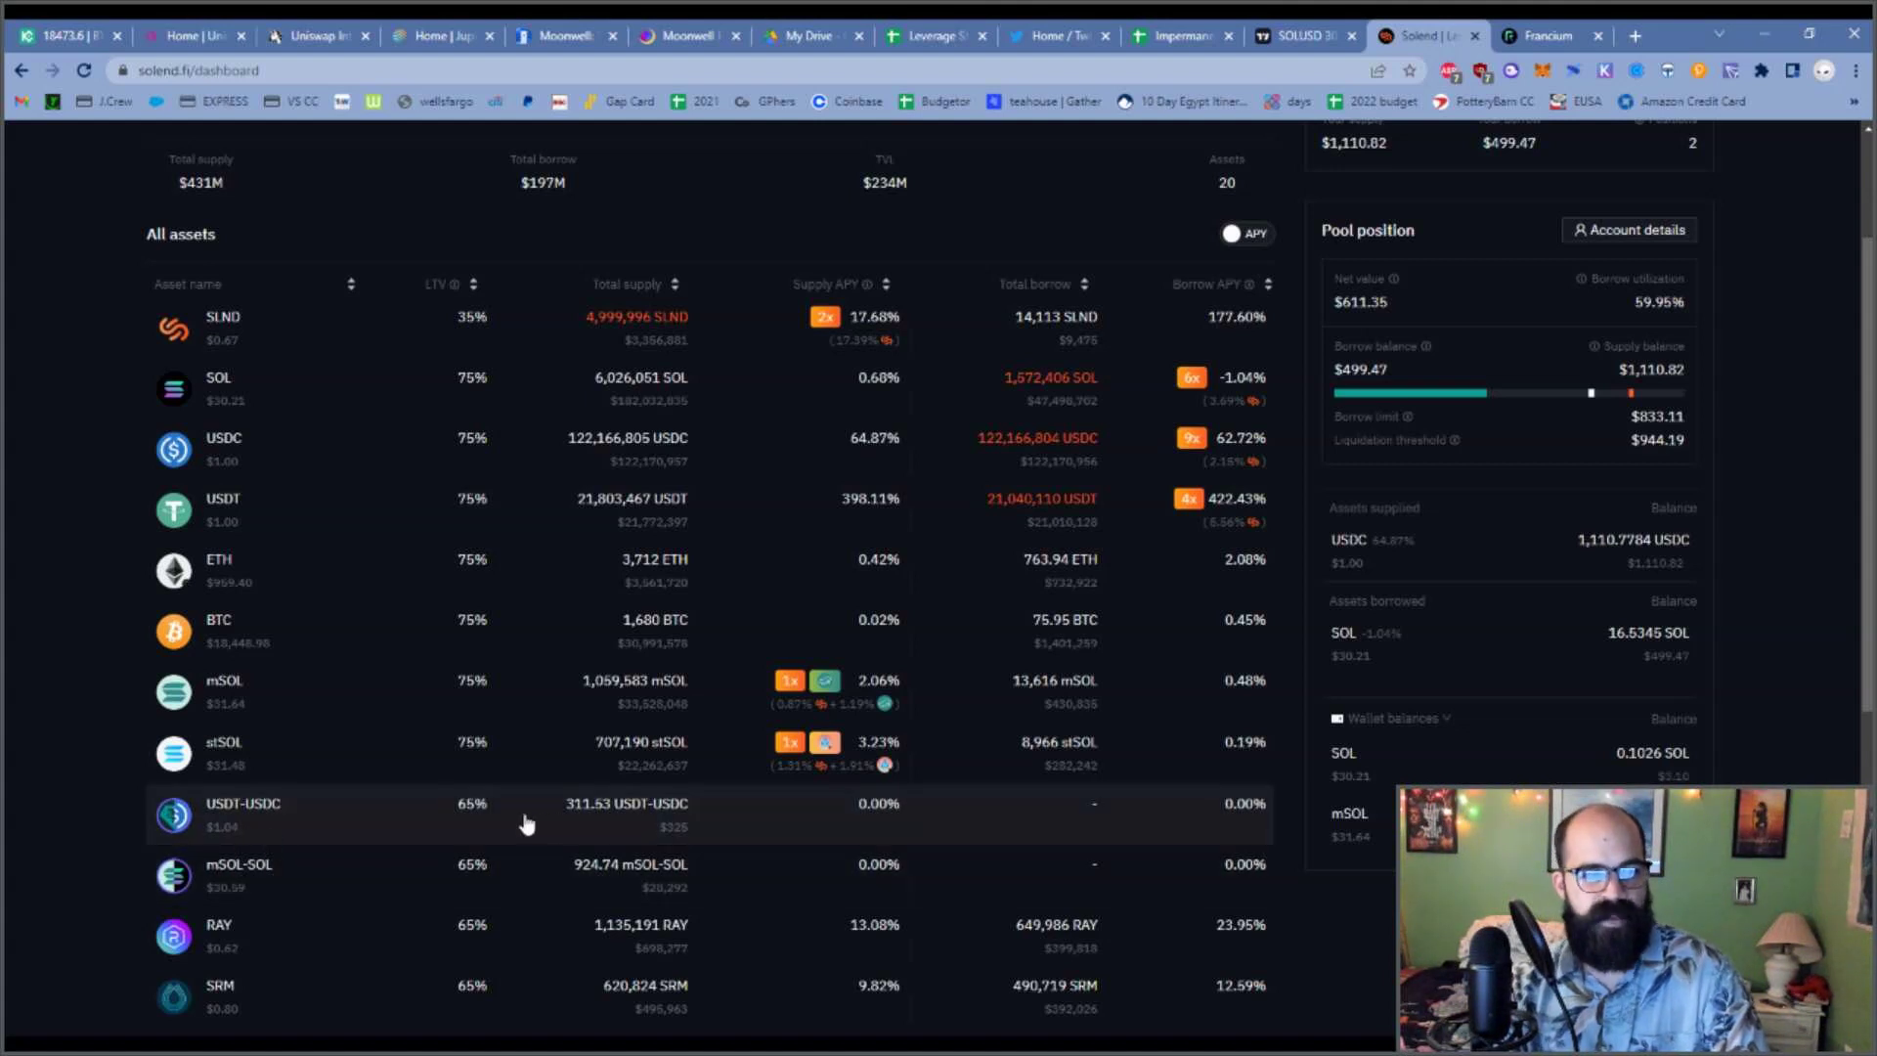
scroll(526, 824, up, 2)
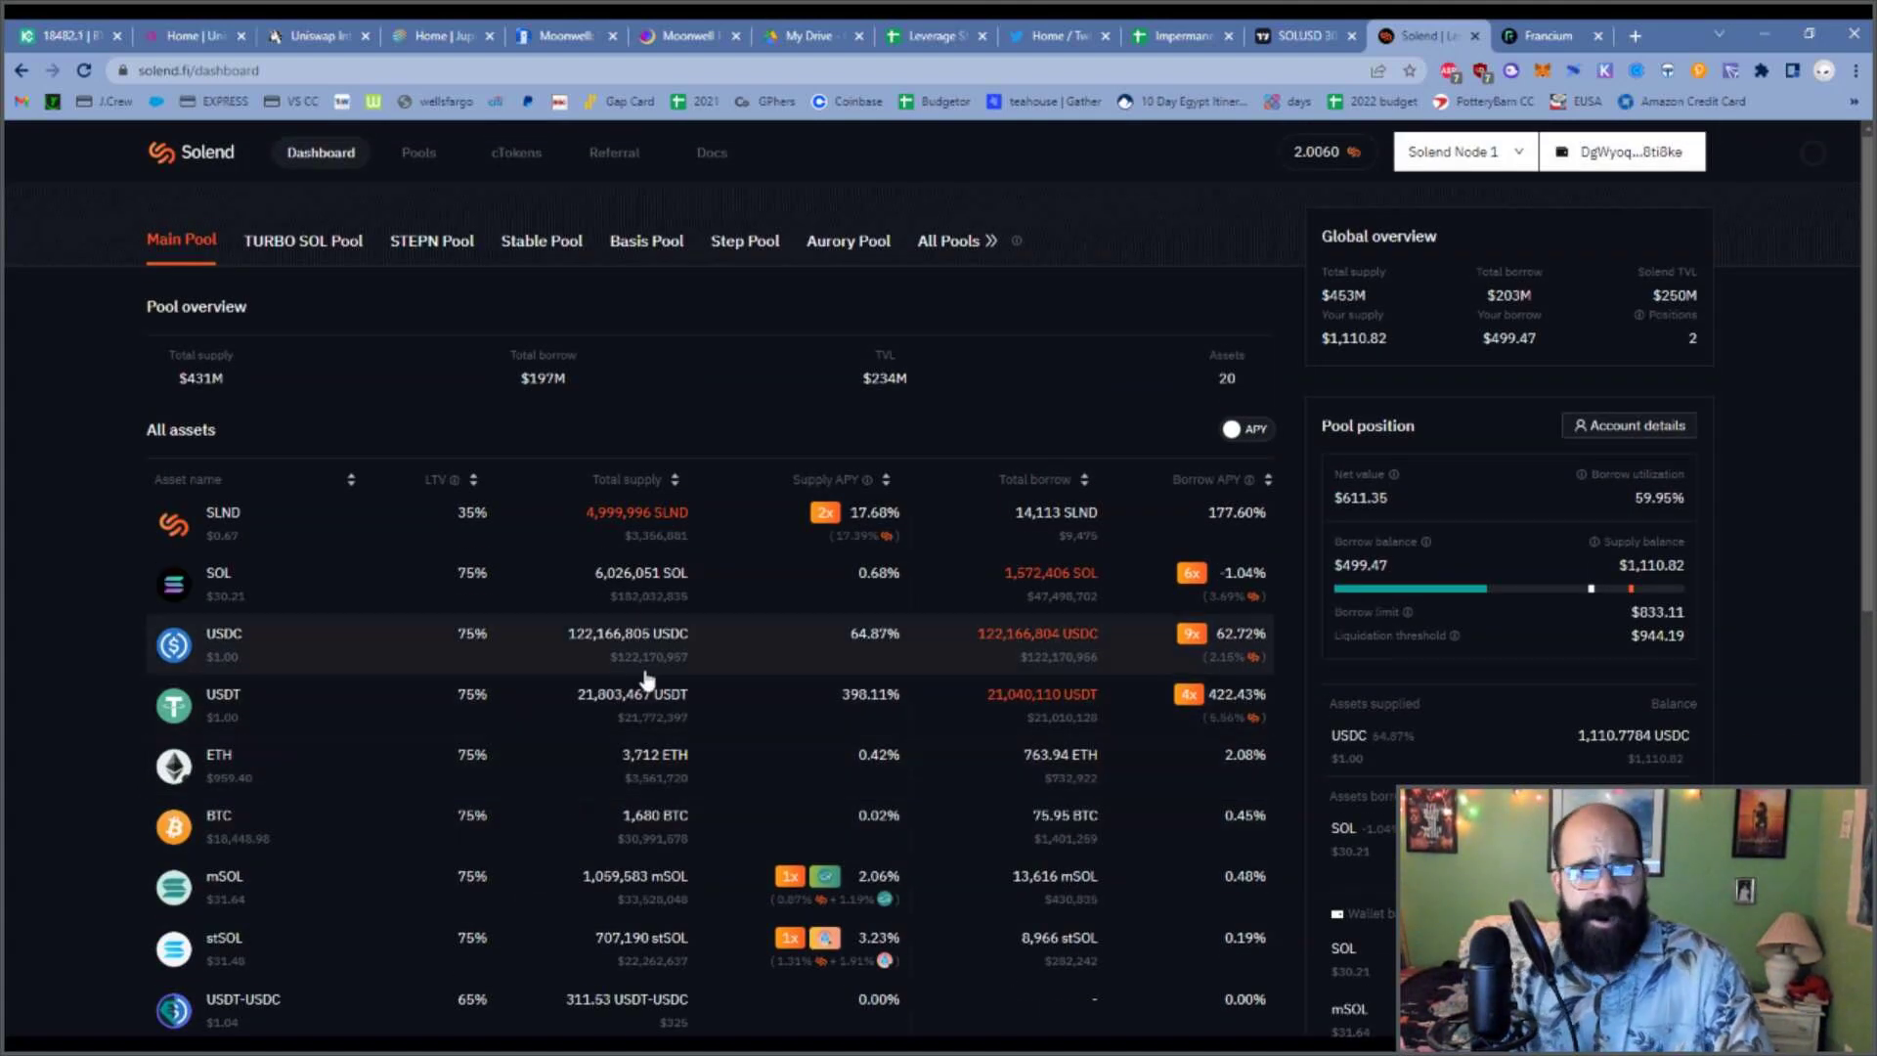
Switch to Francium, launch its app on the Farm page and connect the wallet.
click(1551, 32)
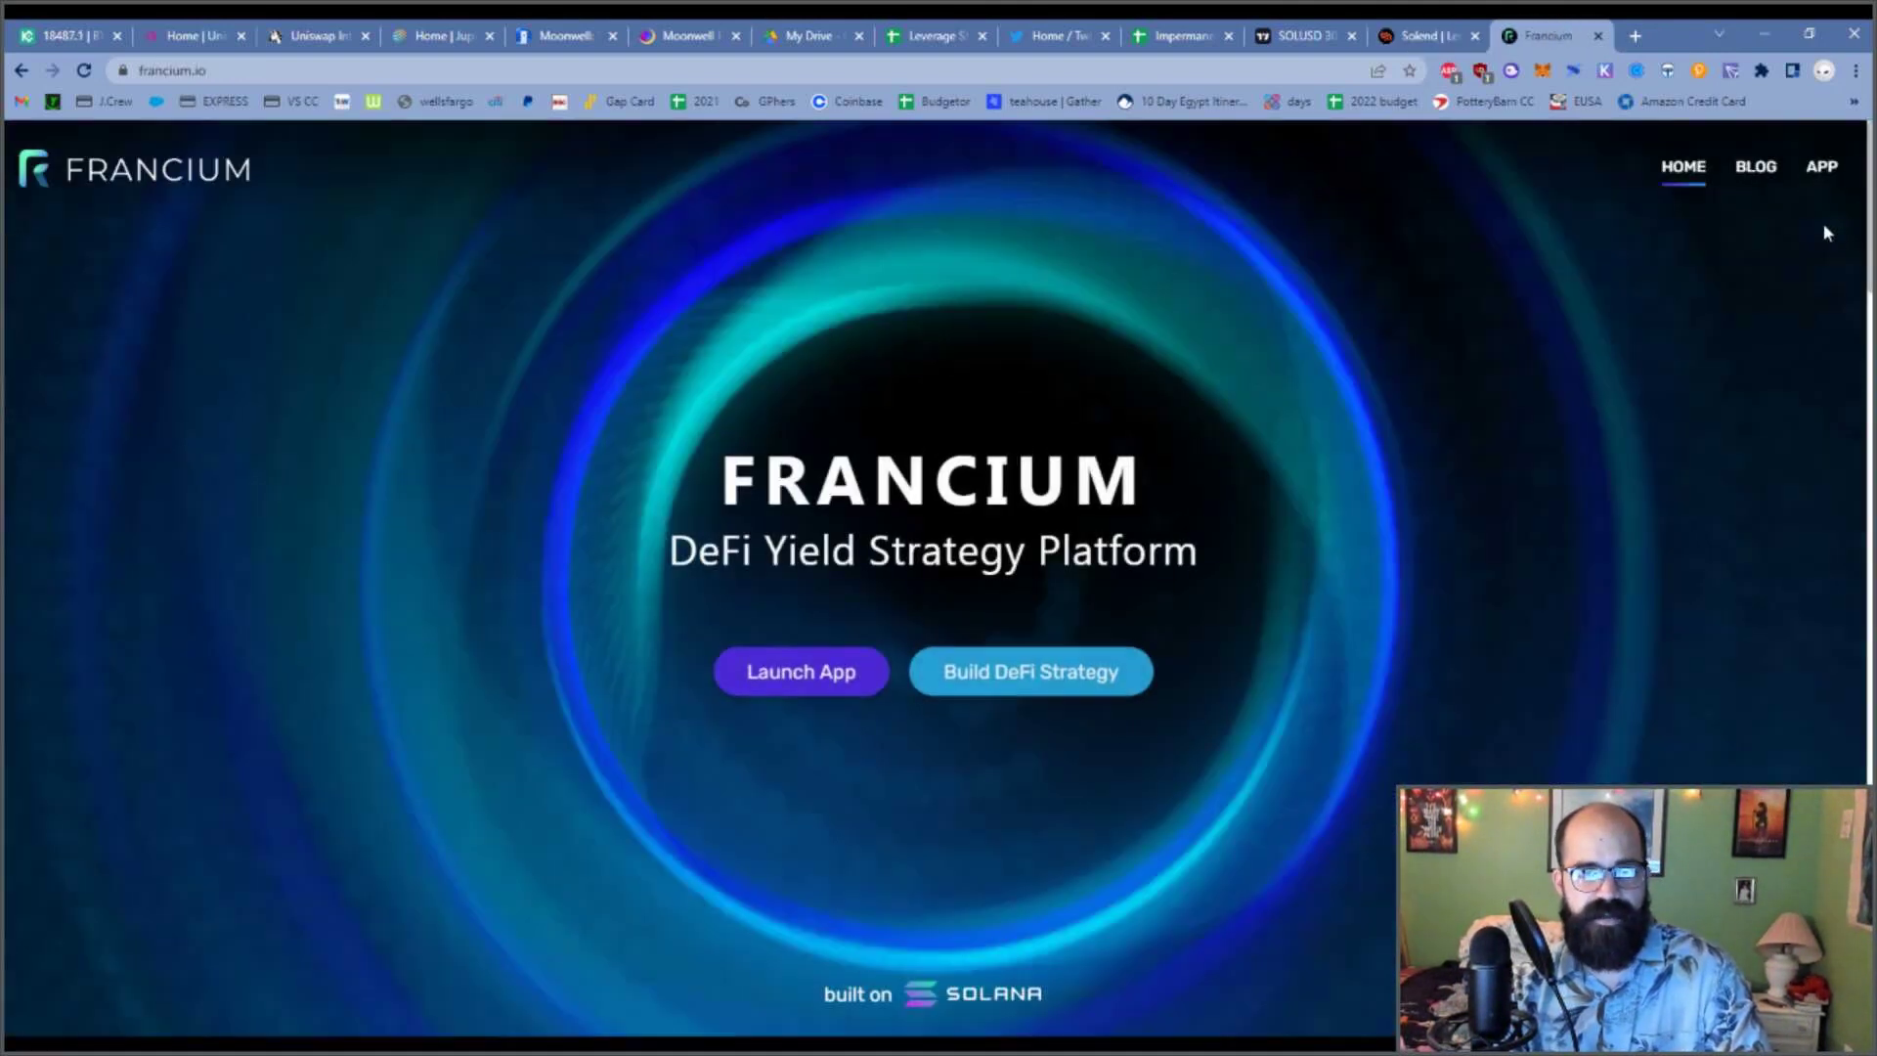
click(1823, 170)
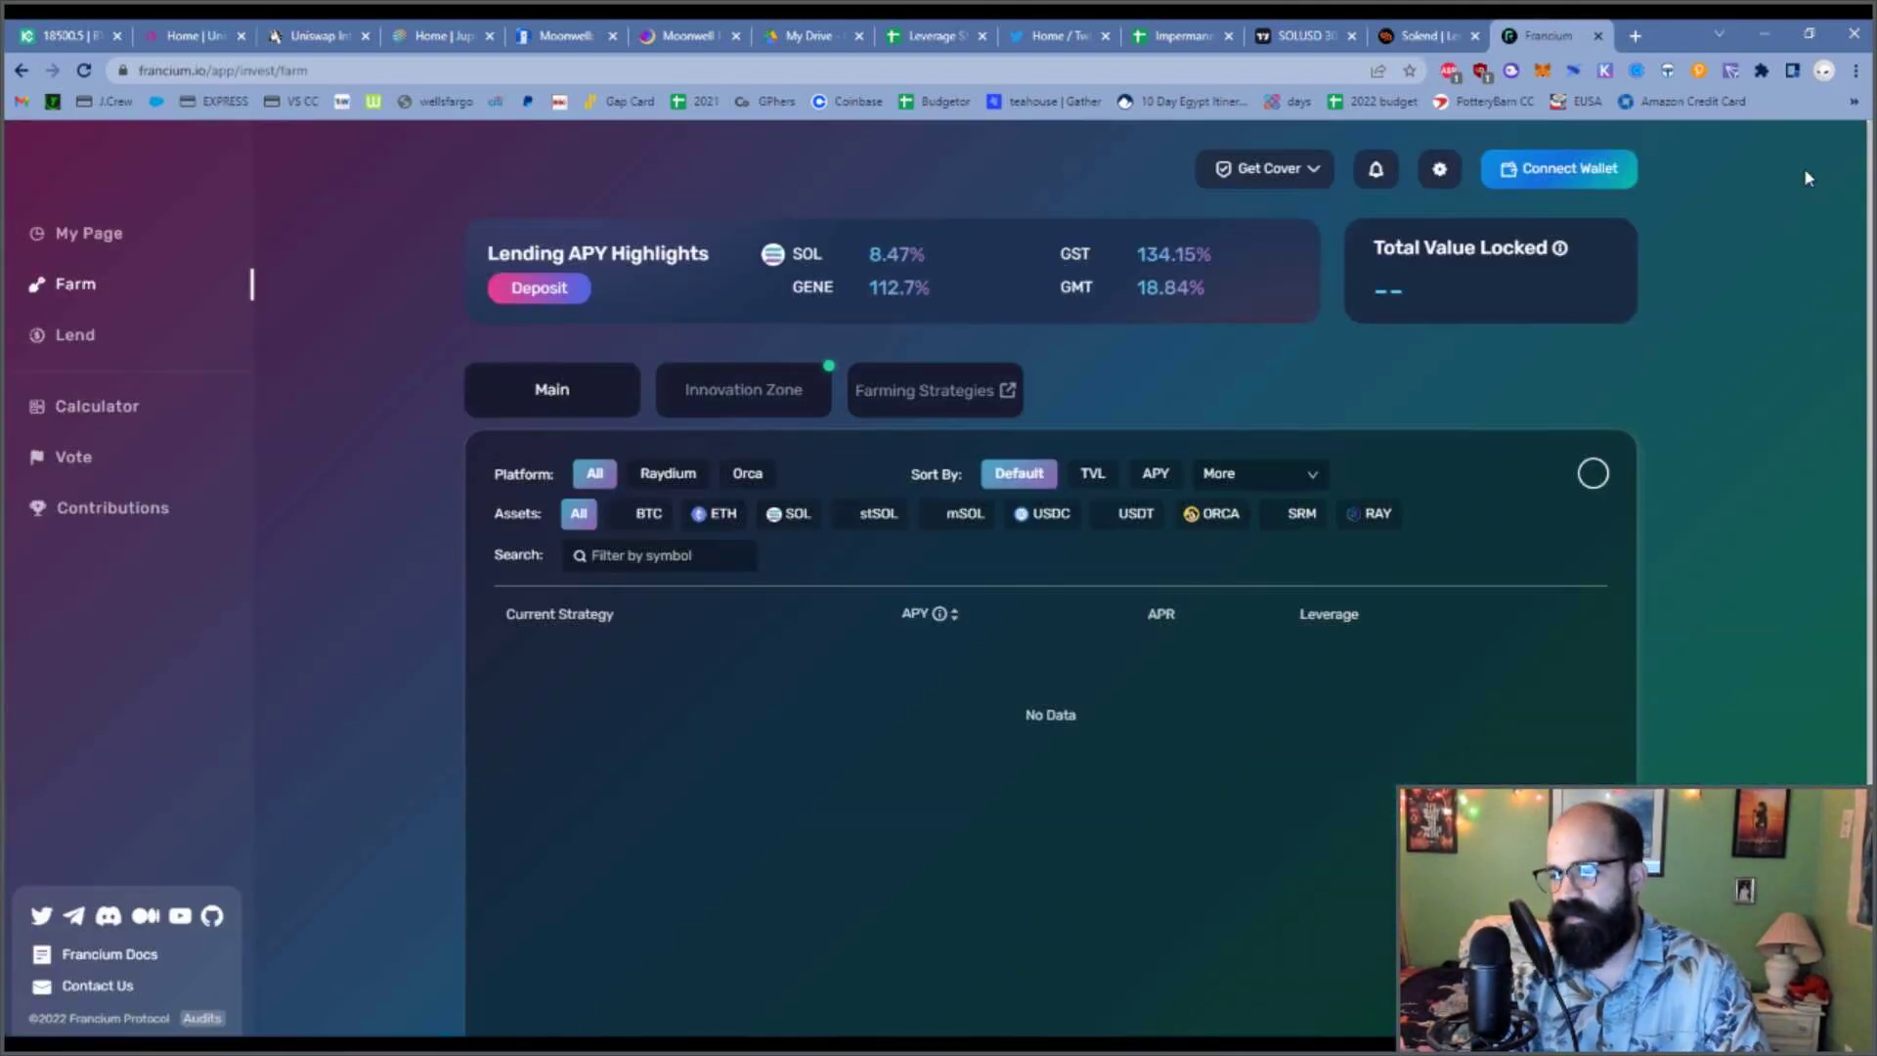
click(1559, 168)
click(830, 256)
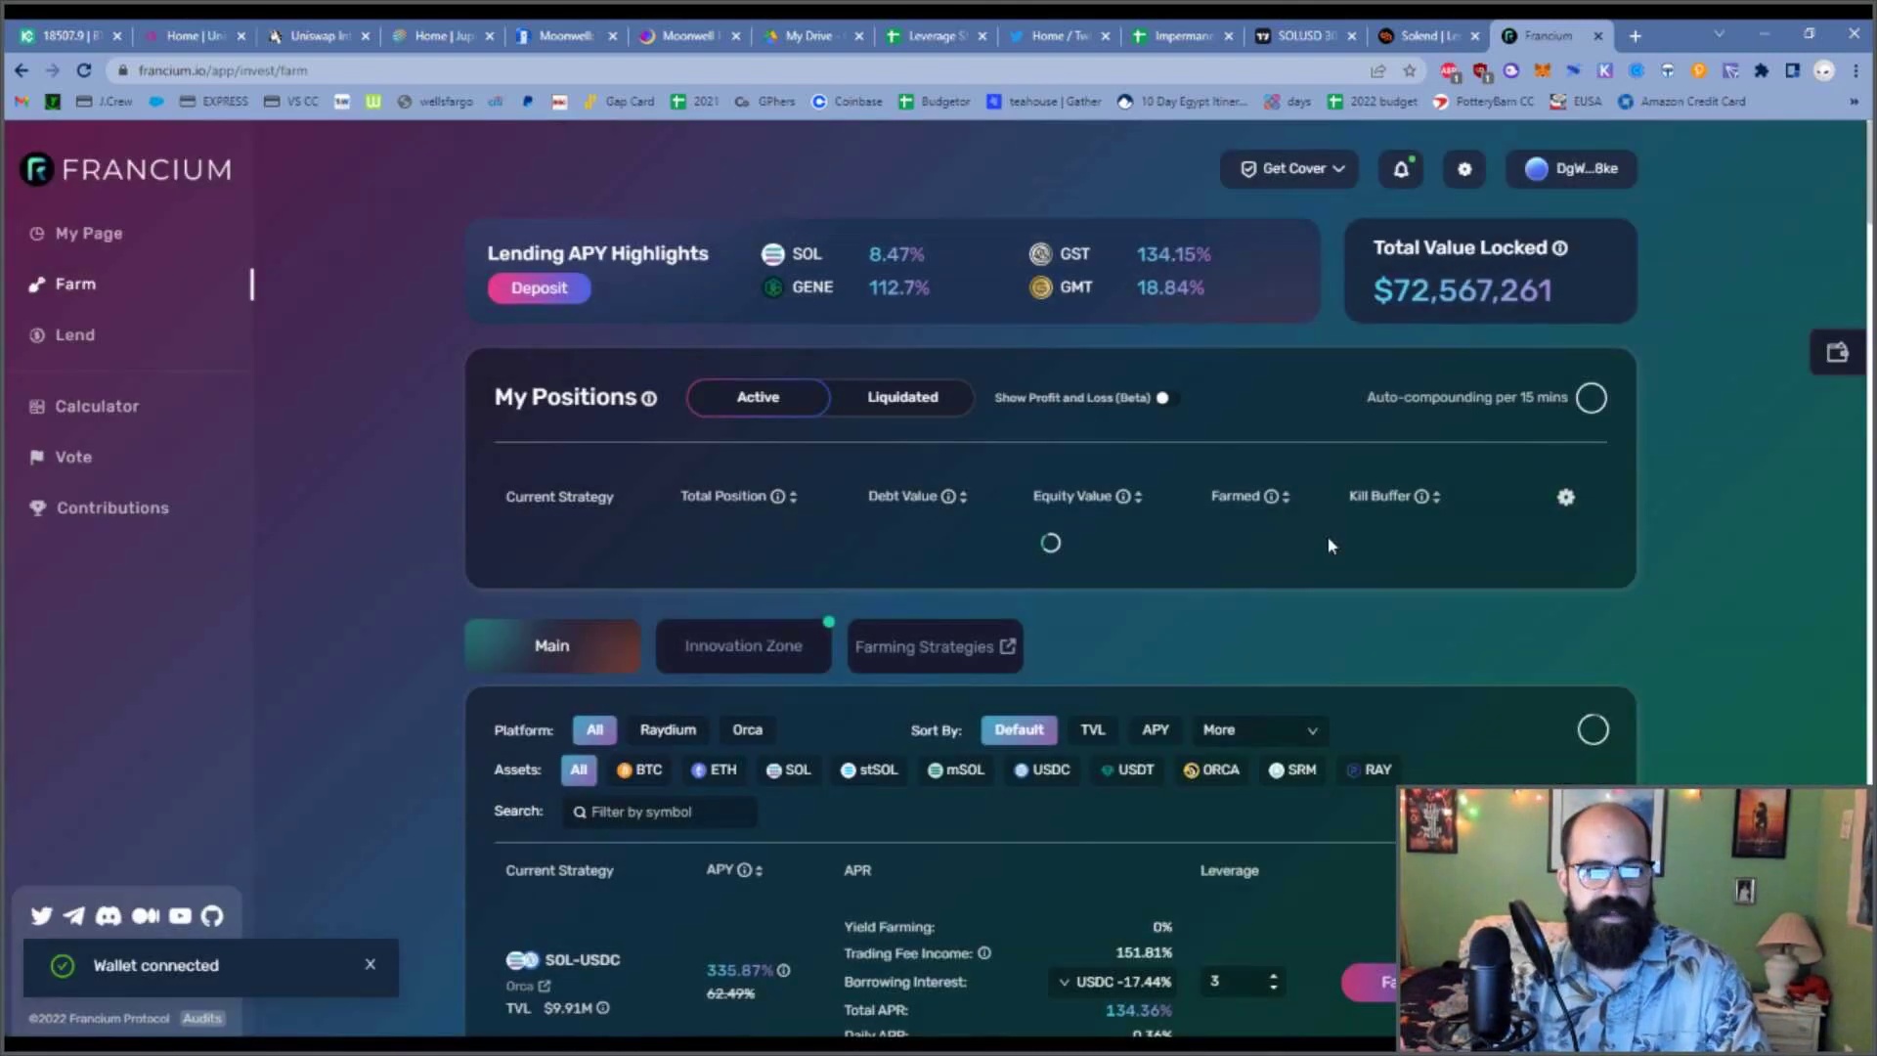
Examine the active SOL-USDC position's leverage, debt and equity, and look through the Main farm list's APYs and borrowing interest.
mouse_move(1042, 583)
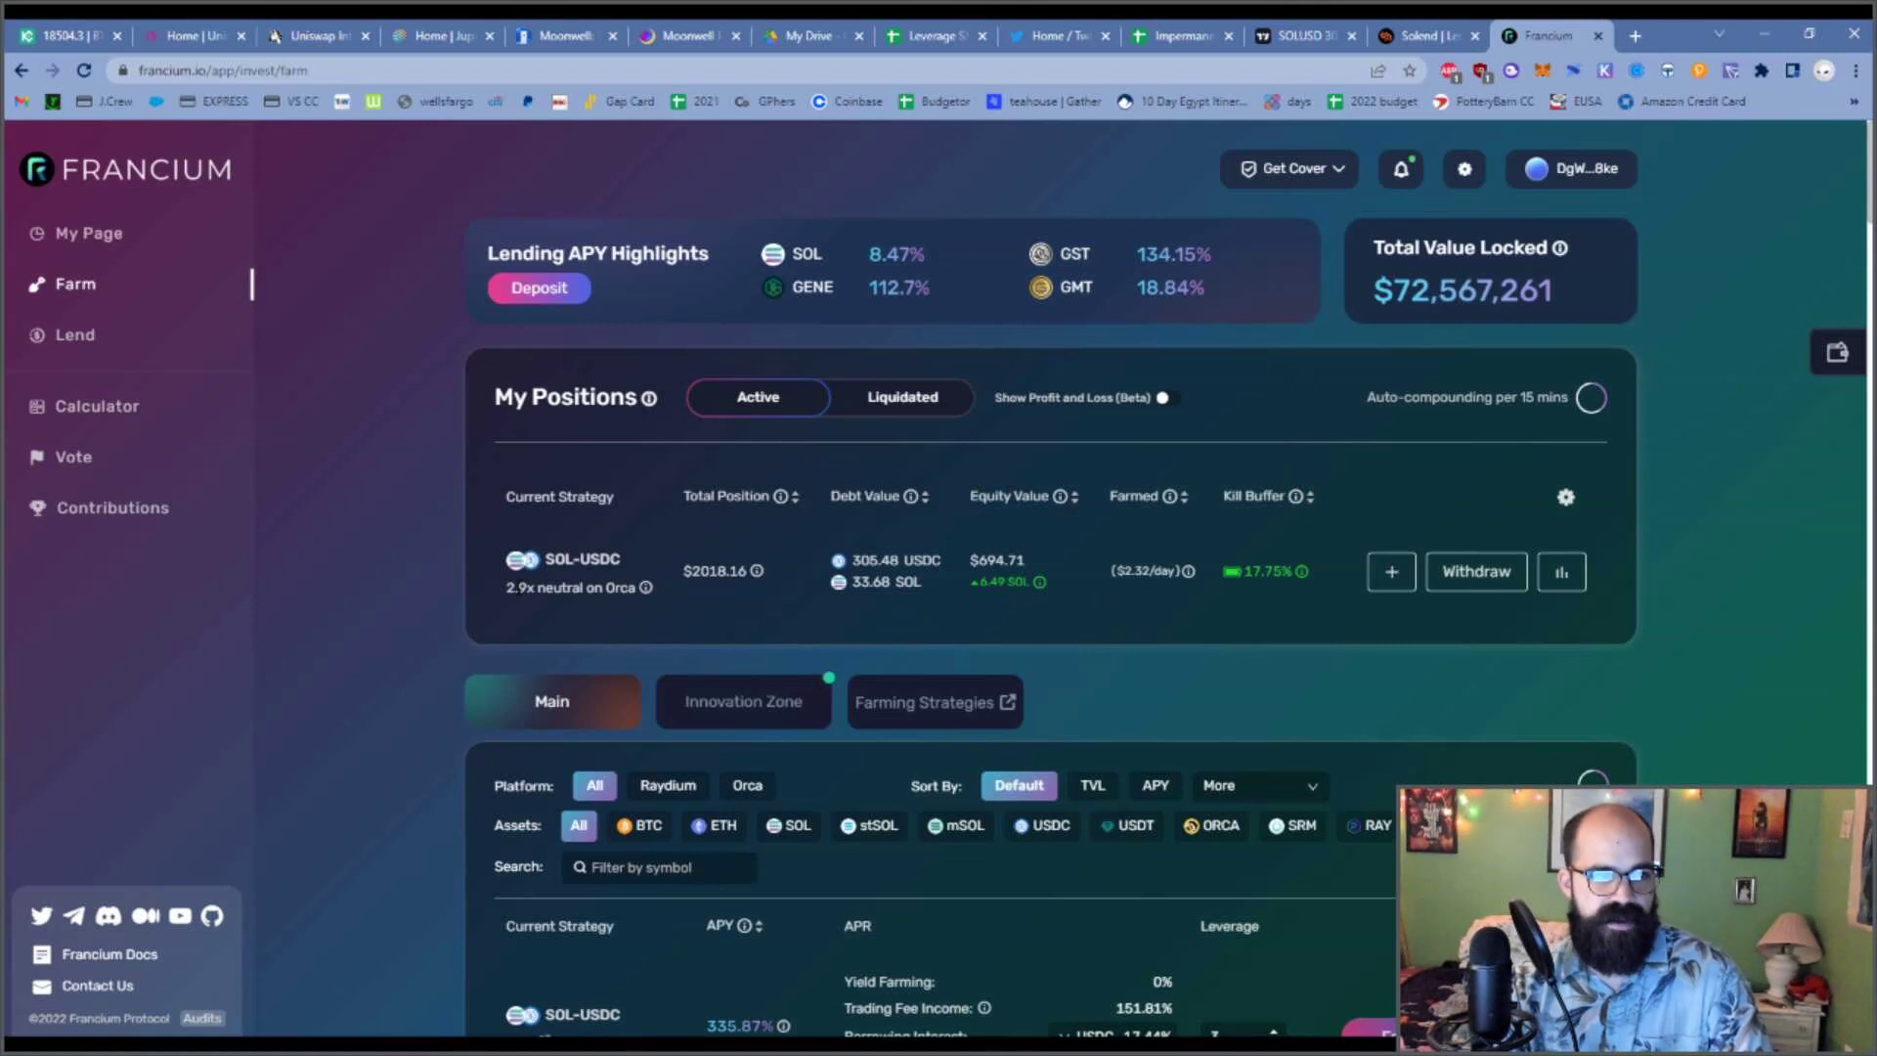
mouse_move(518, 587)
drag(505, 587, 539, 587)
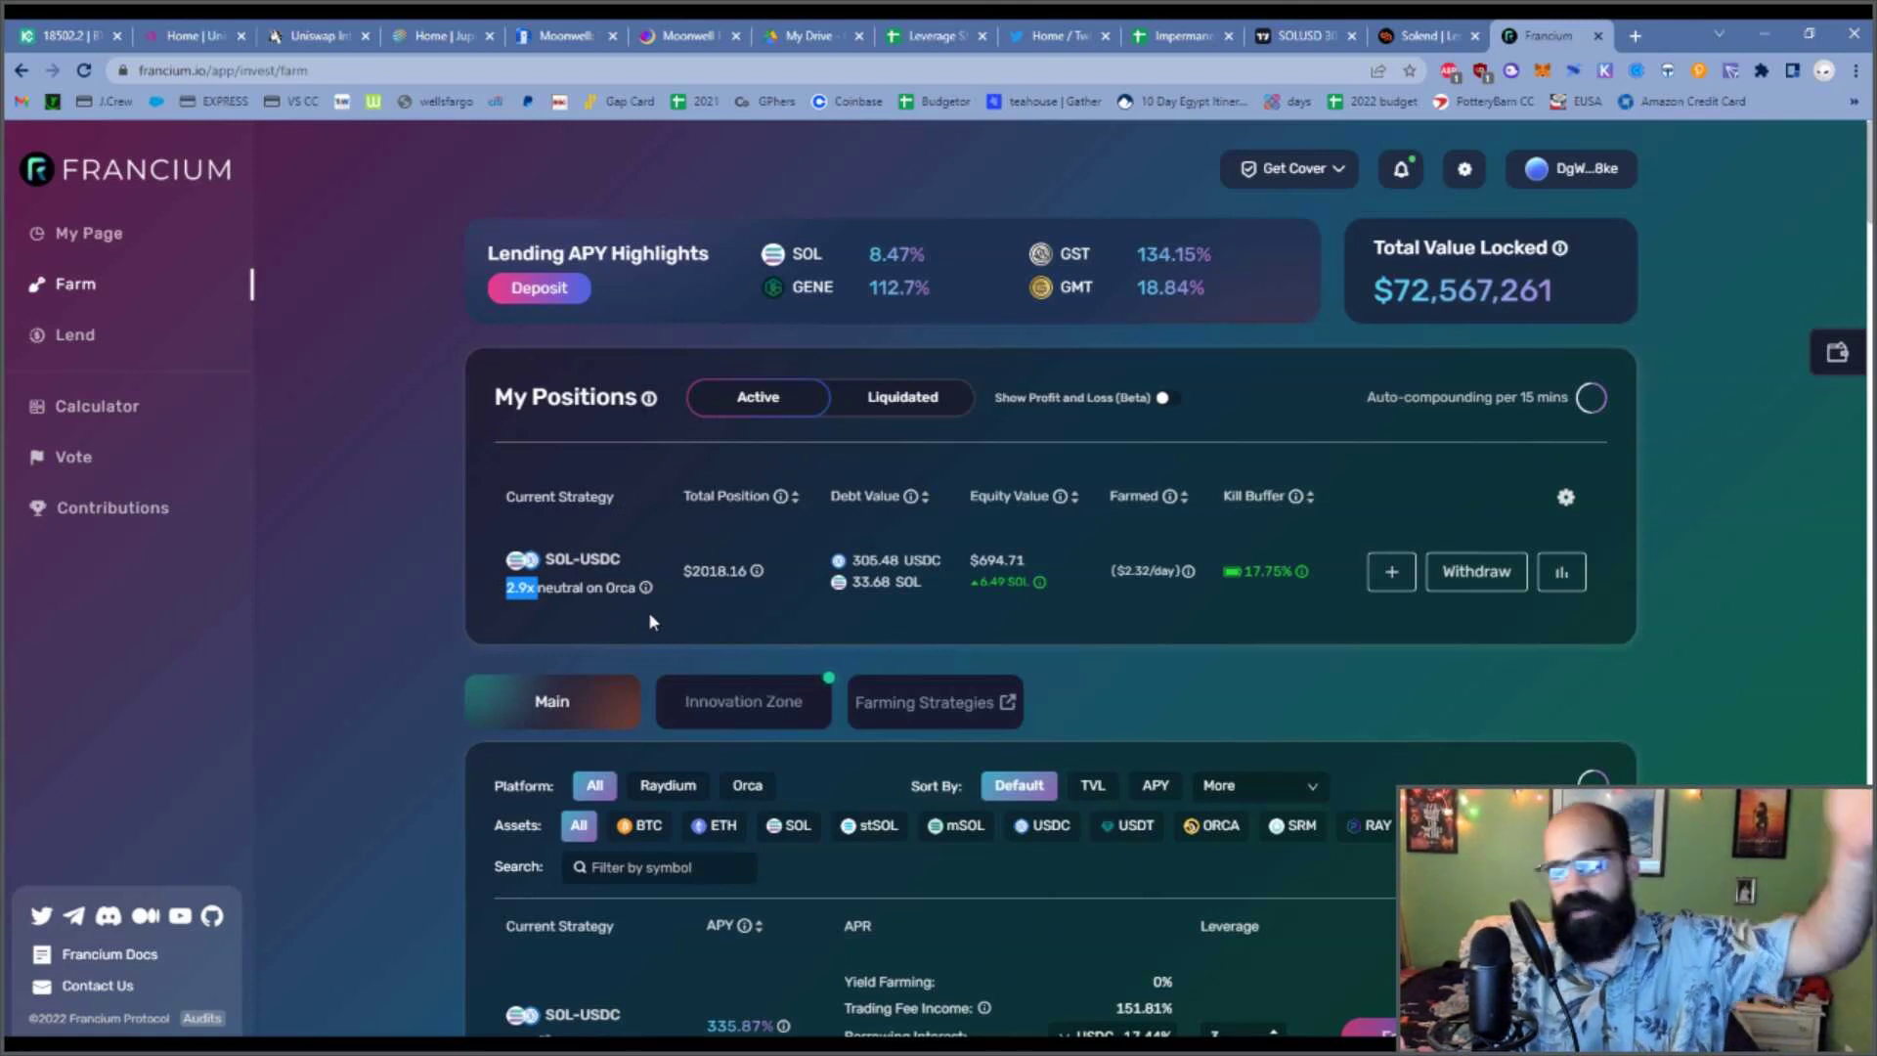
mouse_move(612, 592)
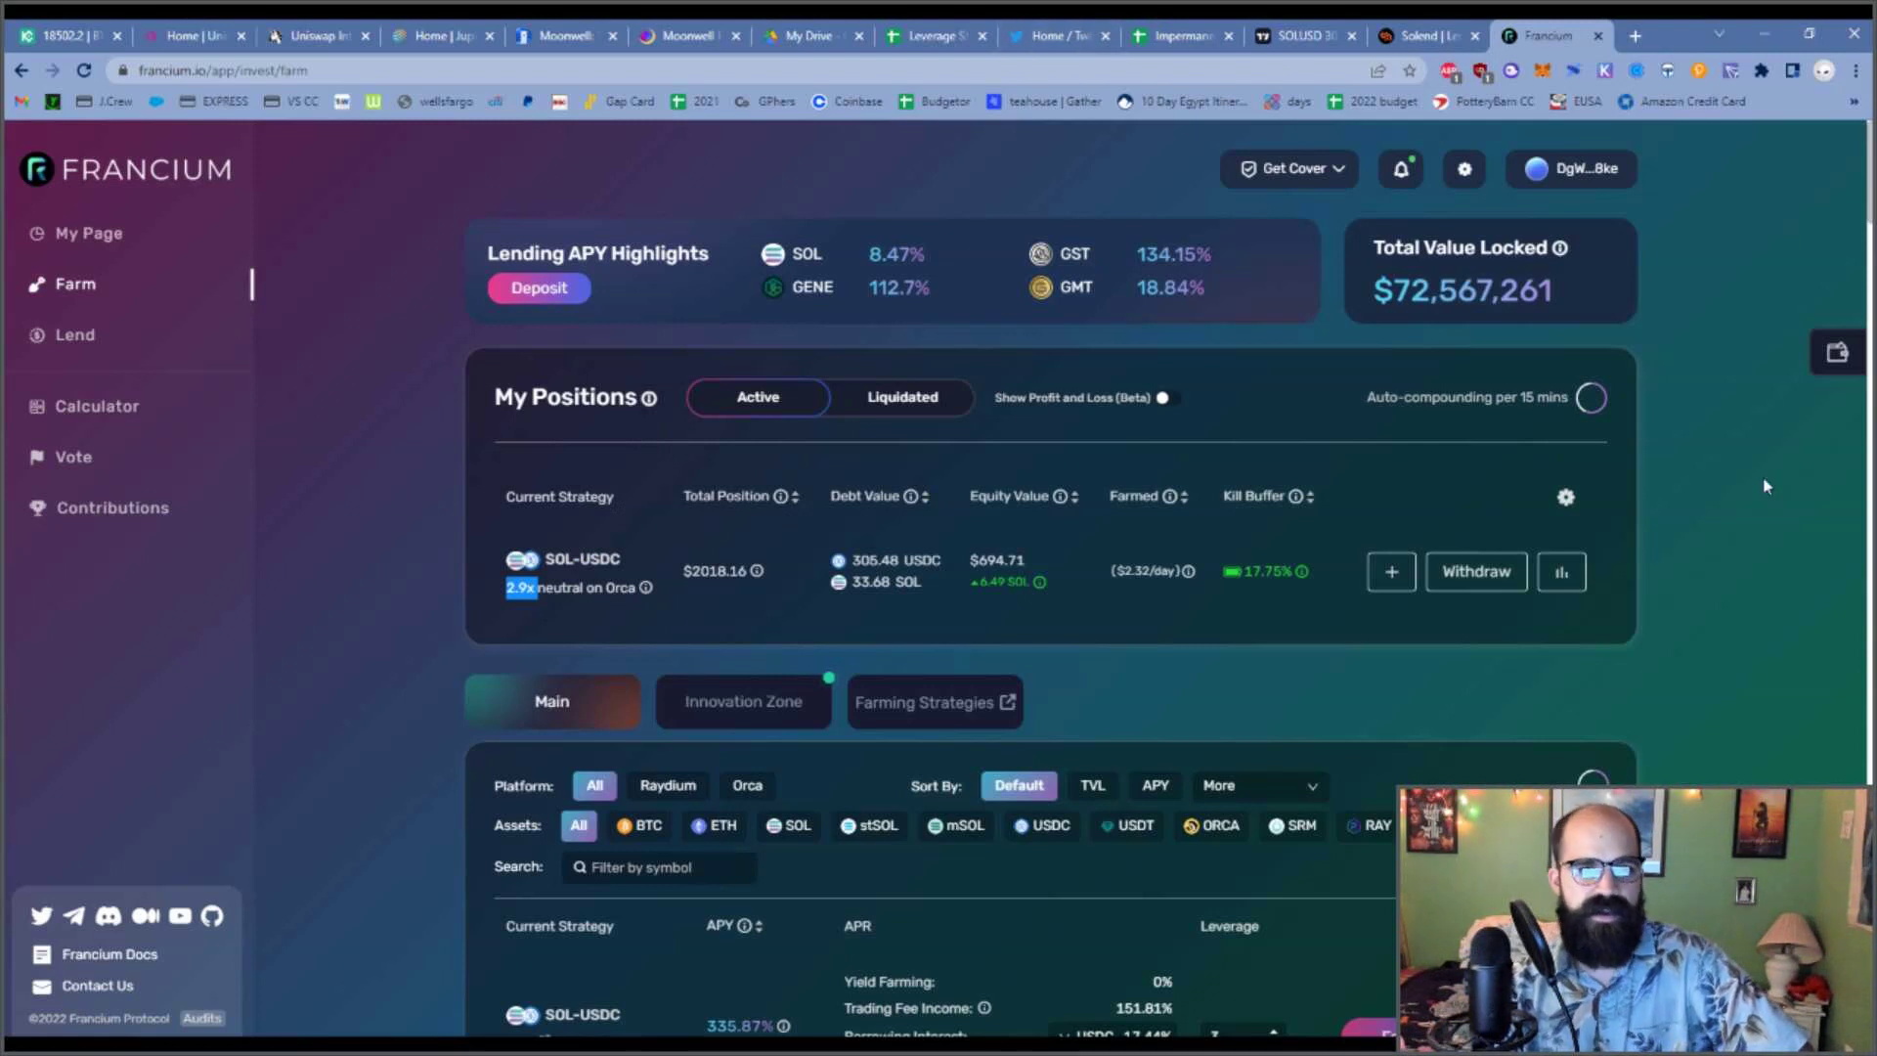
scroll(1659, 652, down, 5)
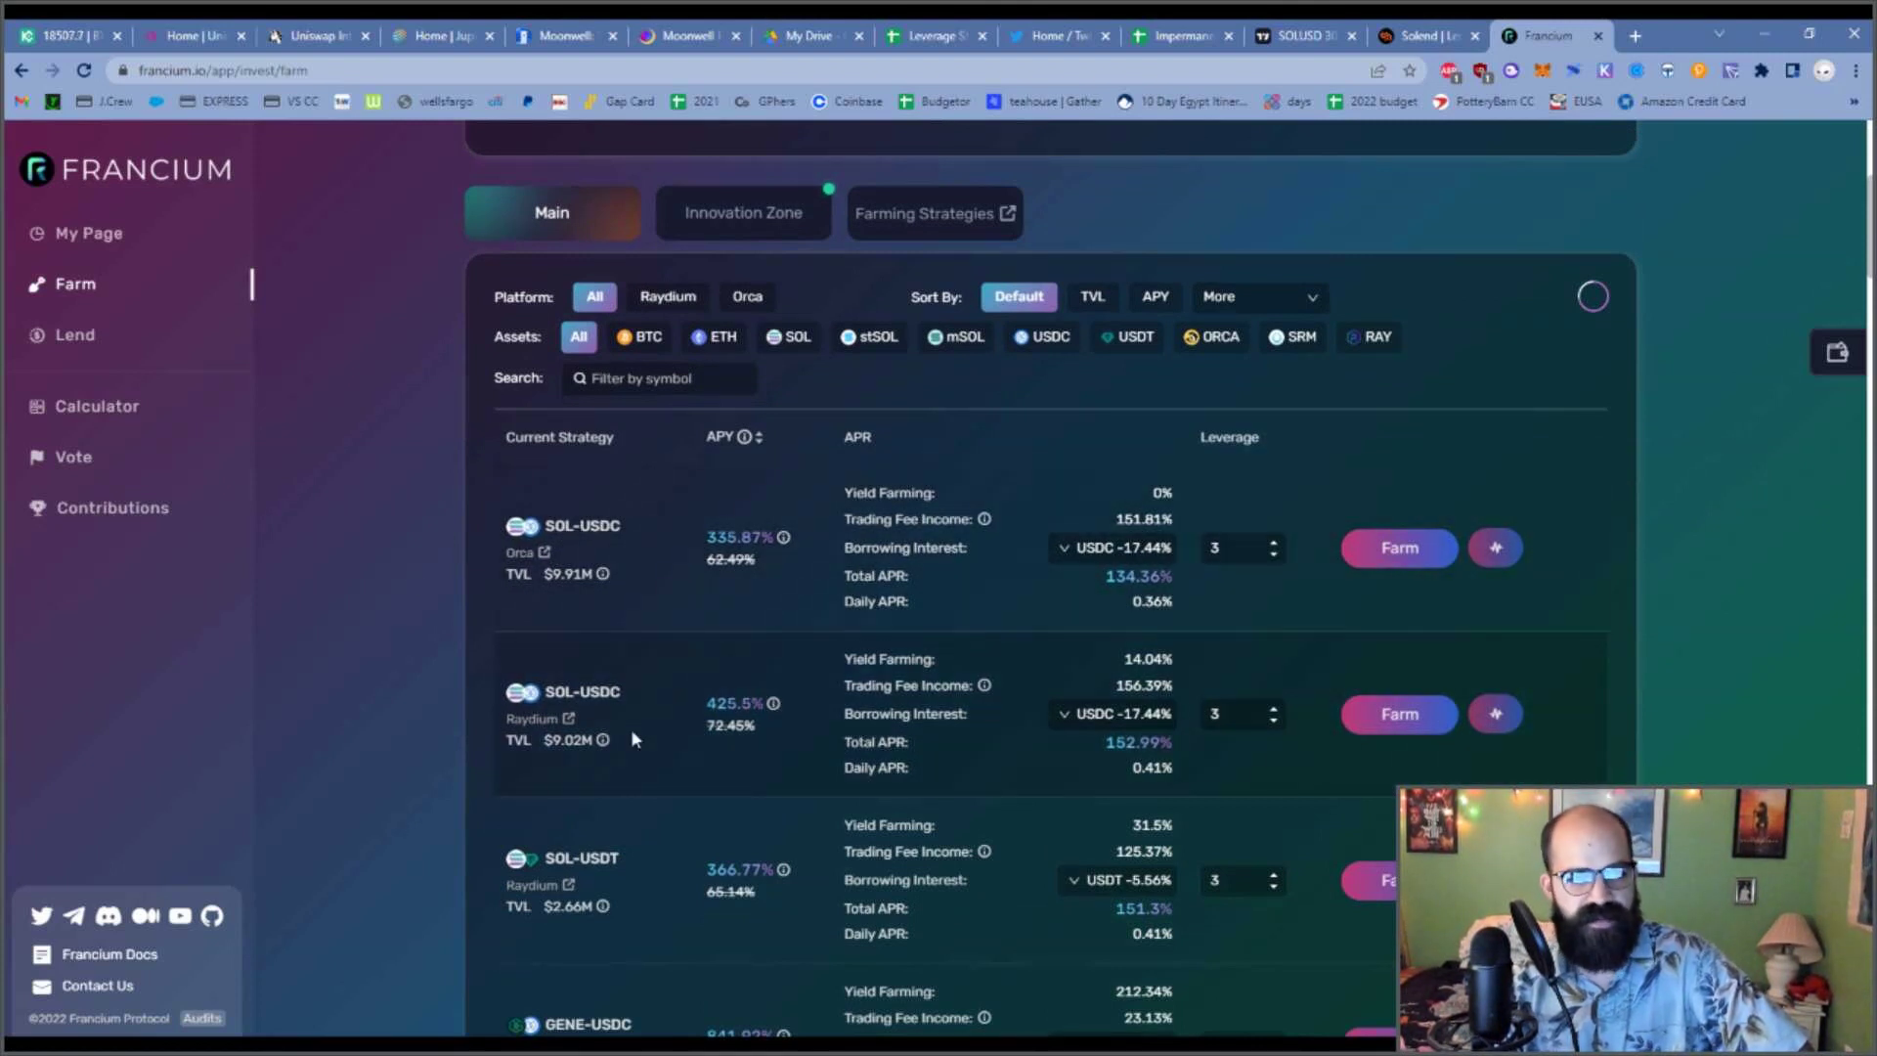
scroll(376, 698, down, 4)
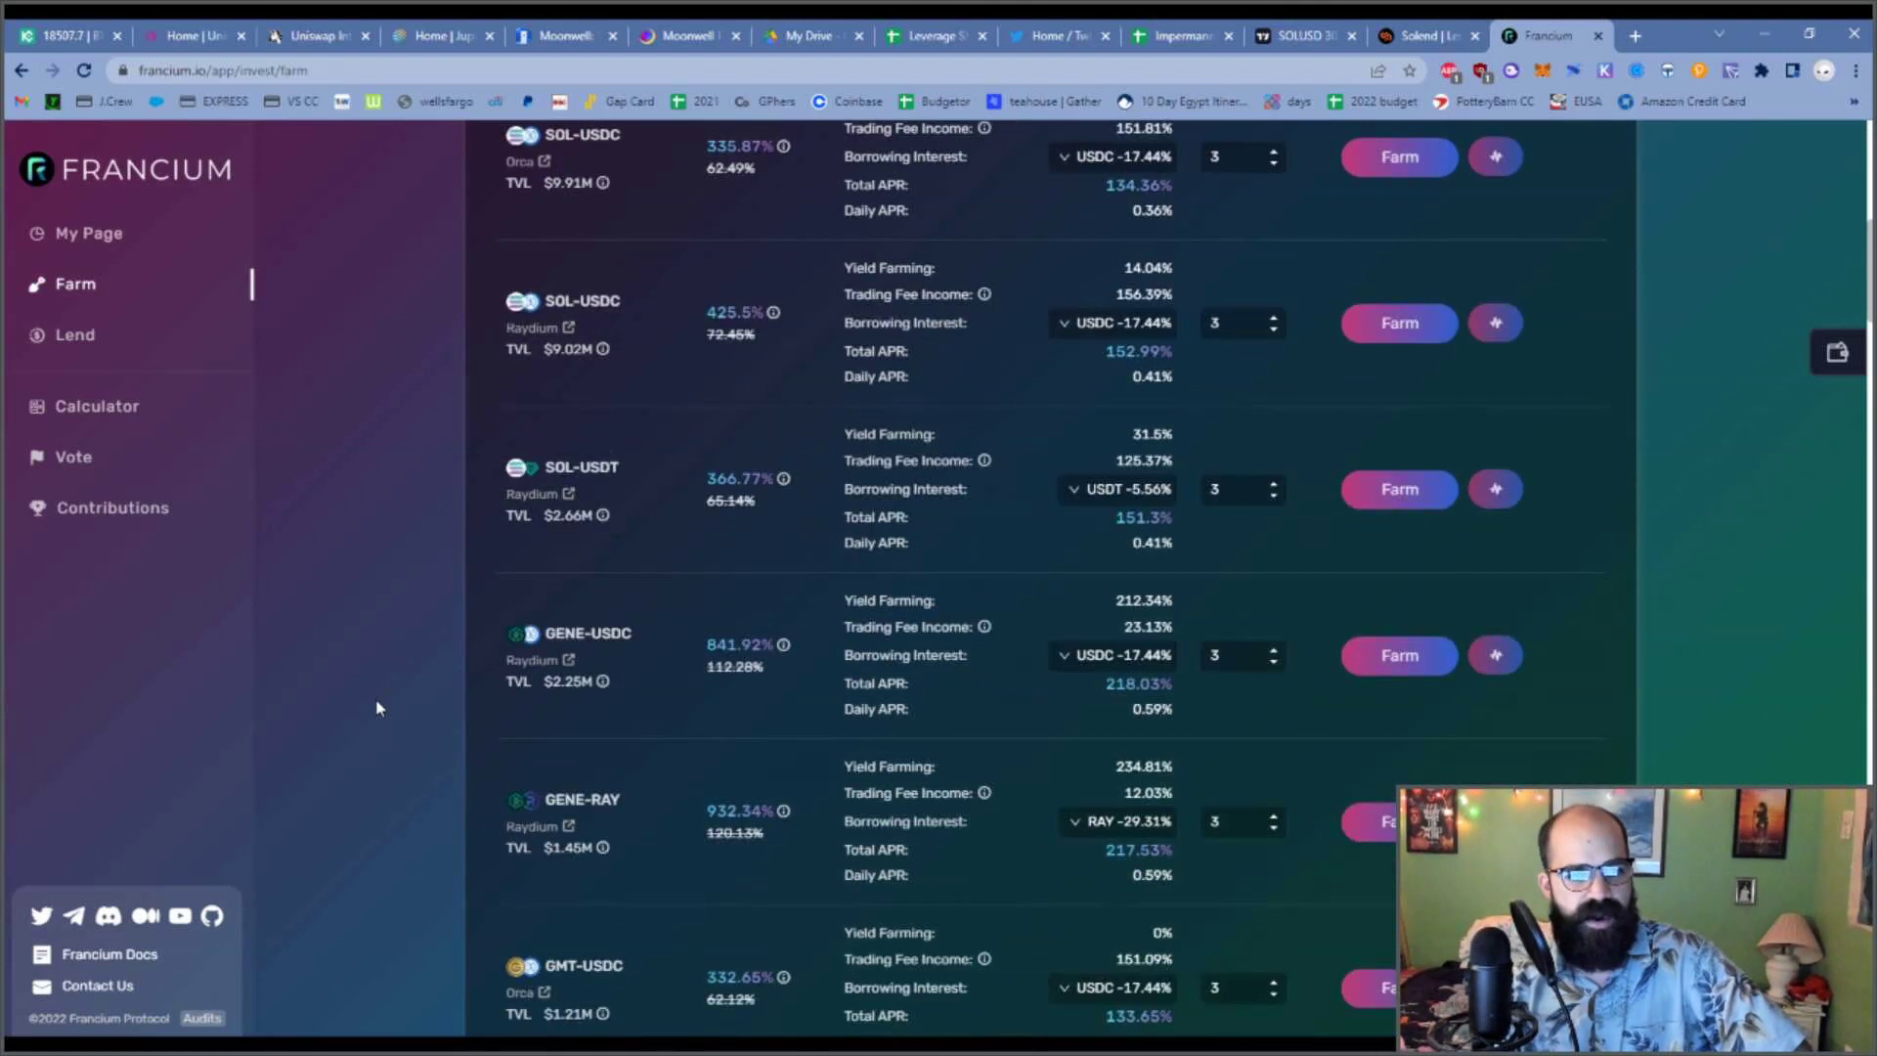
scroll(377, 696, up, 9)
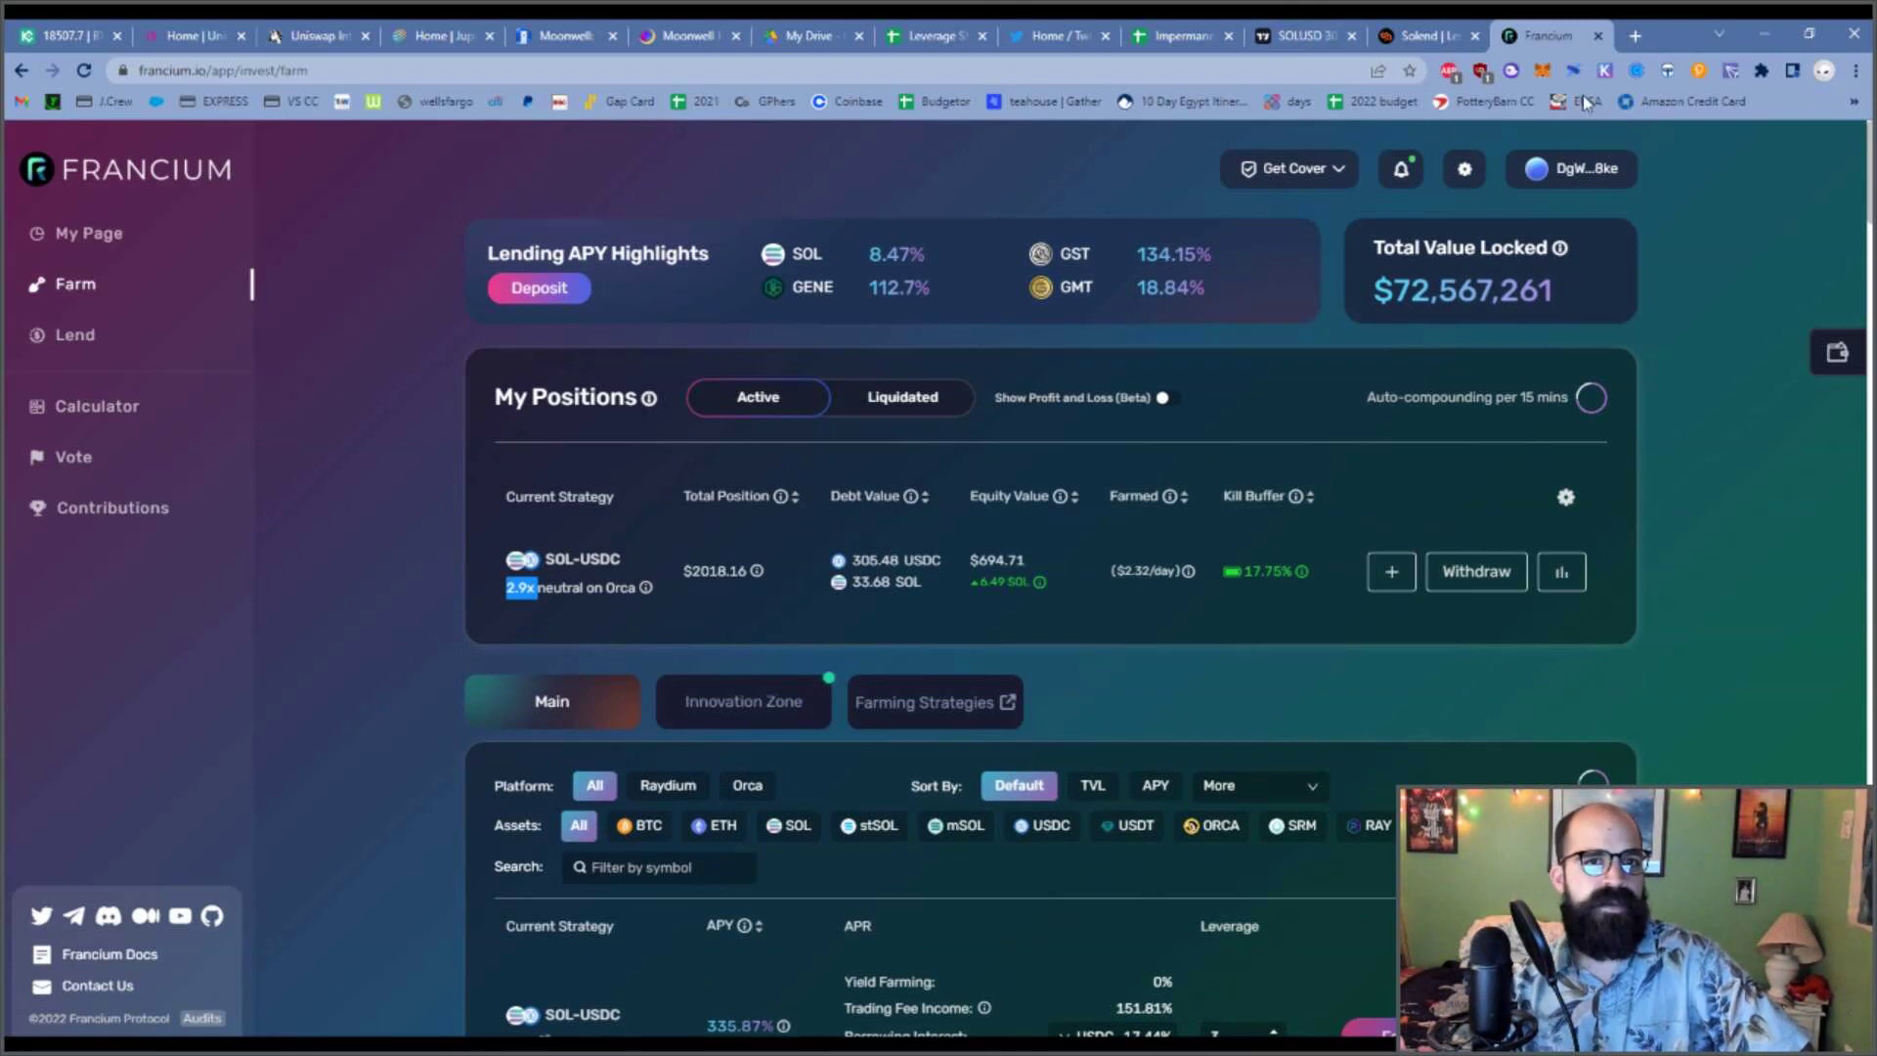
Close the Impermanent Loss Calculator spreadsheet and return to the Leverage Short Farming Calc sheet.
click(1157, 30)
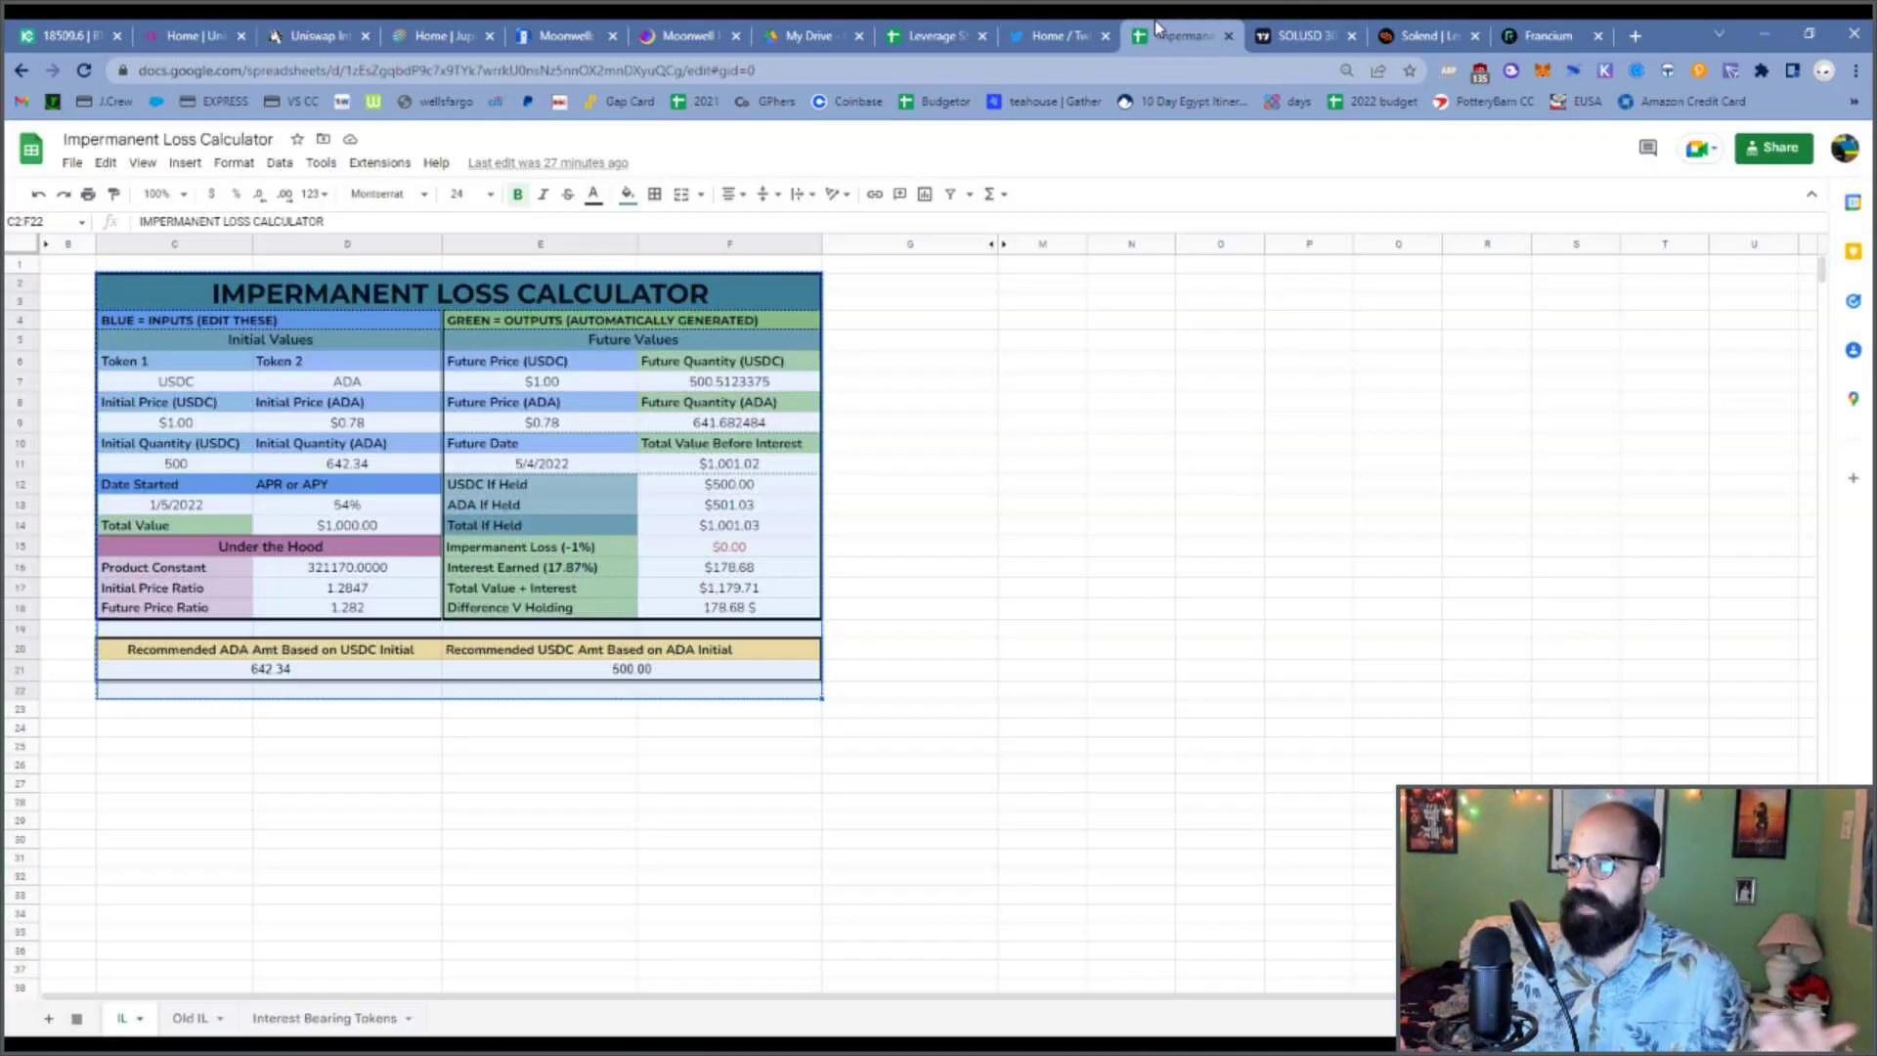
click(1229, 35)
click(938, 35)
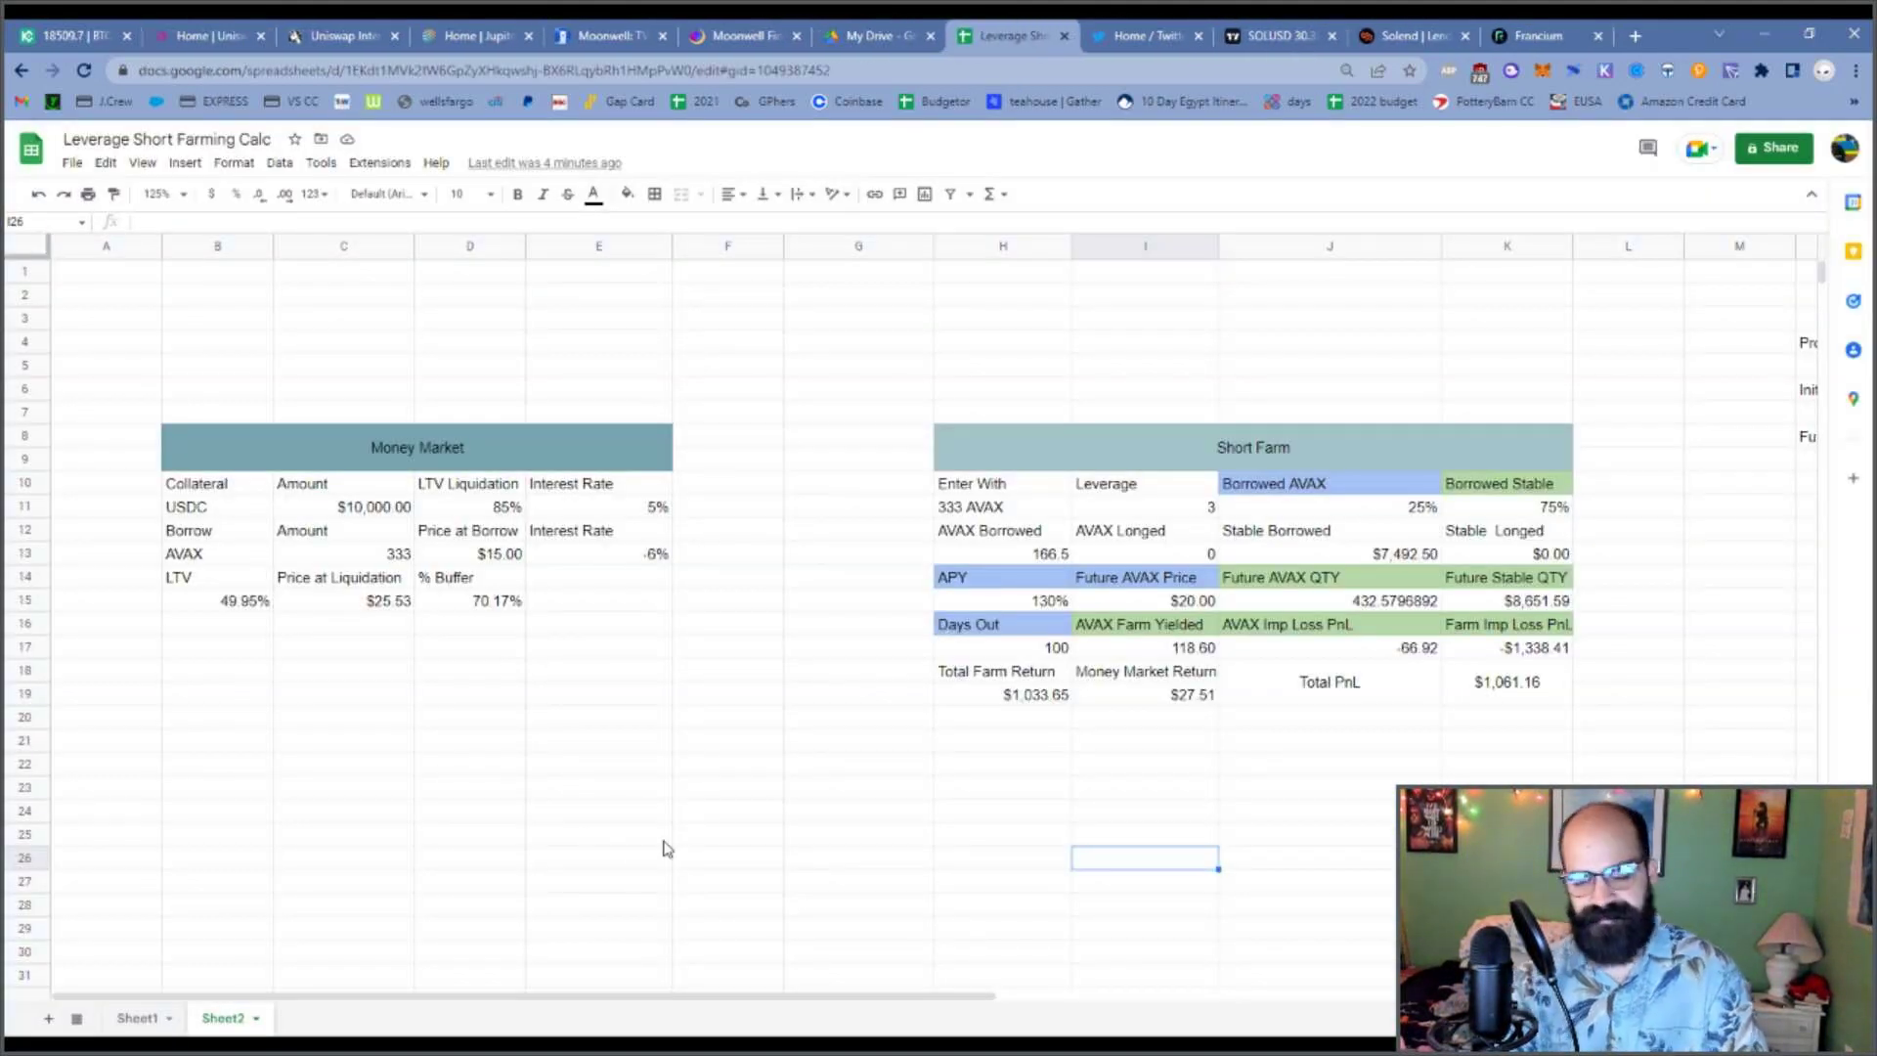